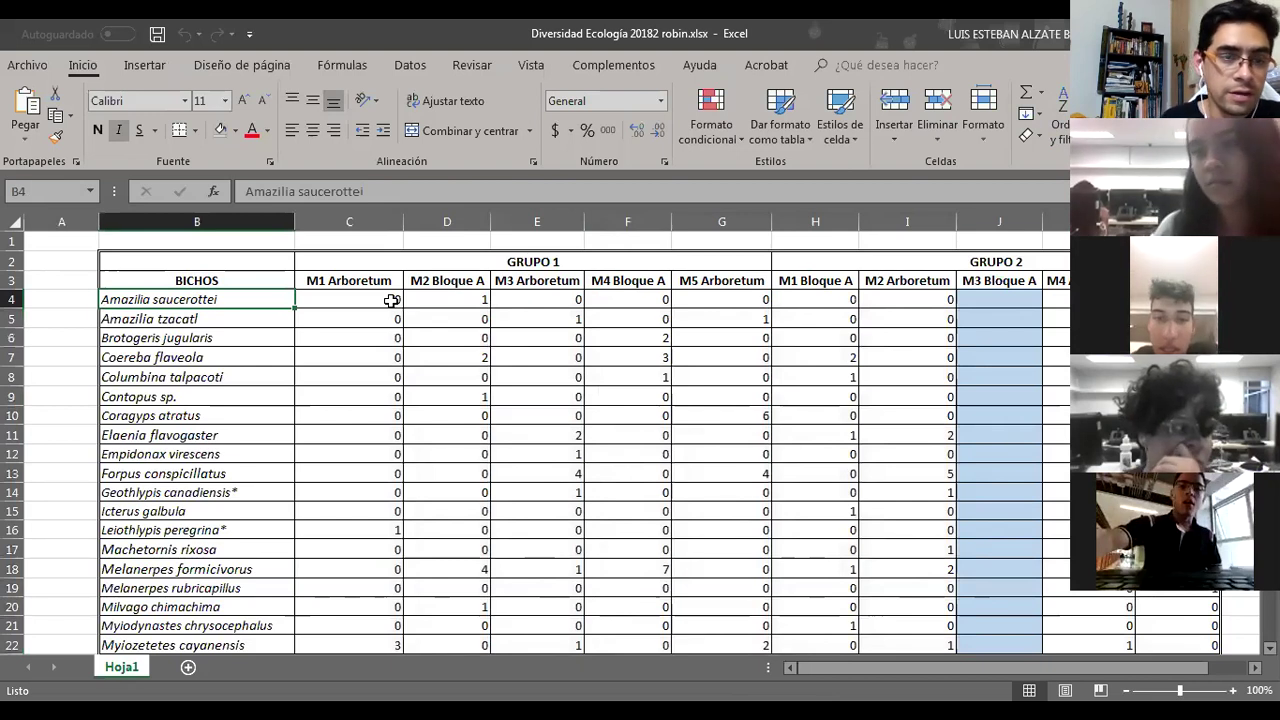
# Step: Select the species names in the BICHOS column from Amazilia saucerottei down to the last species to review the list
pyautogui.hotkey('ctrl', 'shift', 'Down')
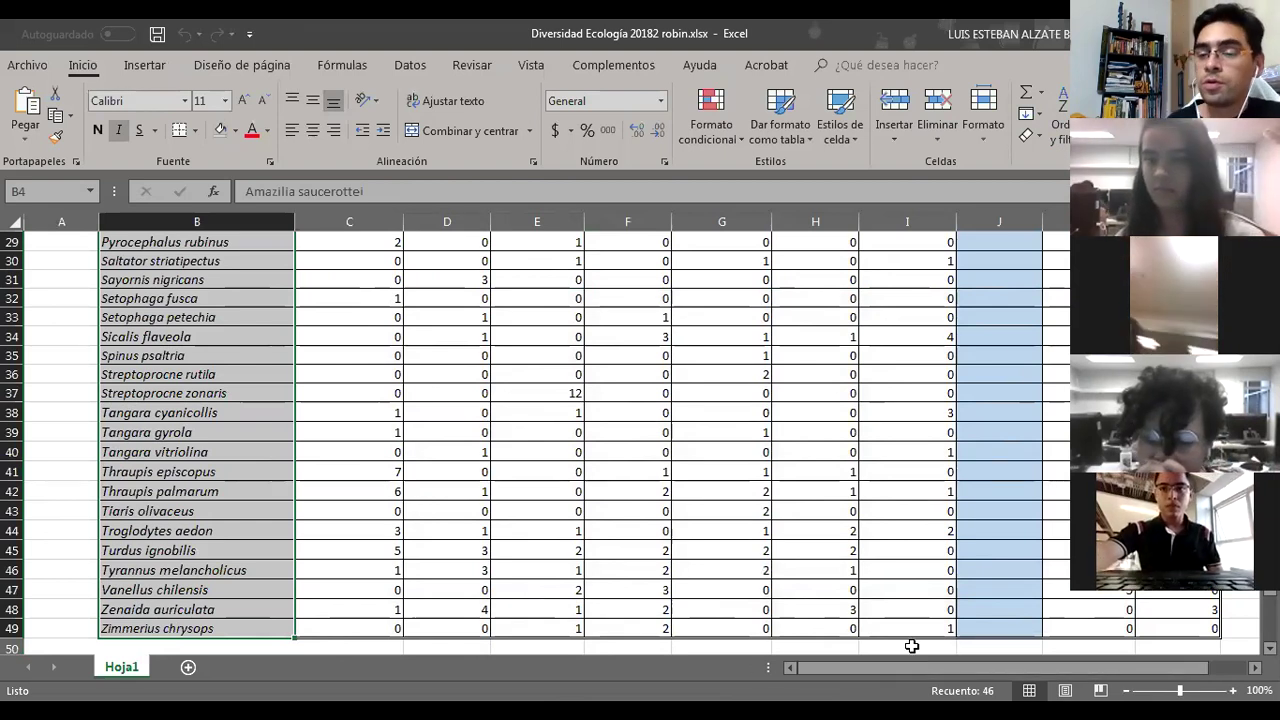
pyautogui.scroll(9, 912, 646)
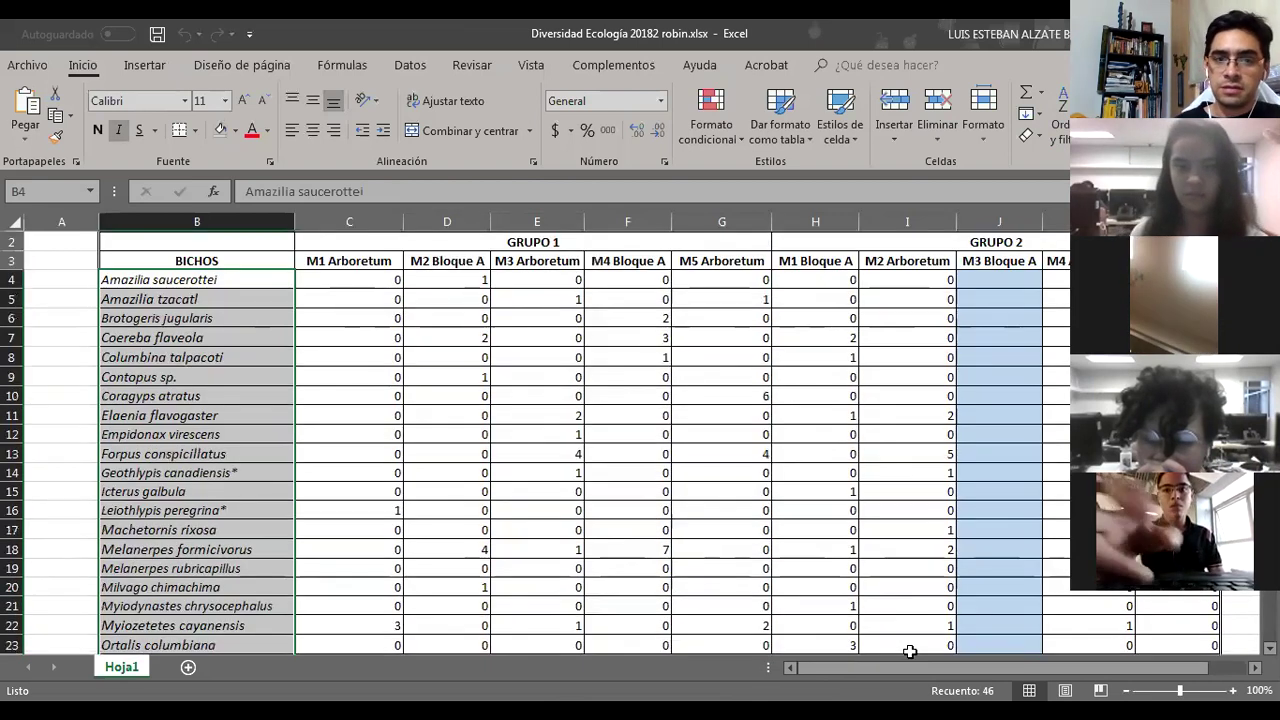
pyautogui.scroll(1, 910, 651)
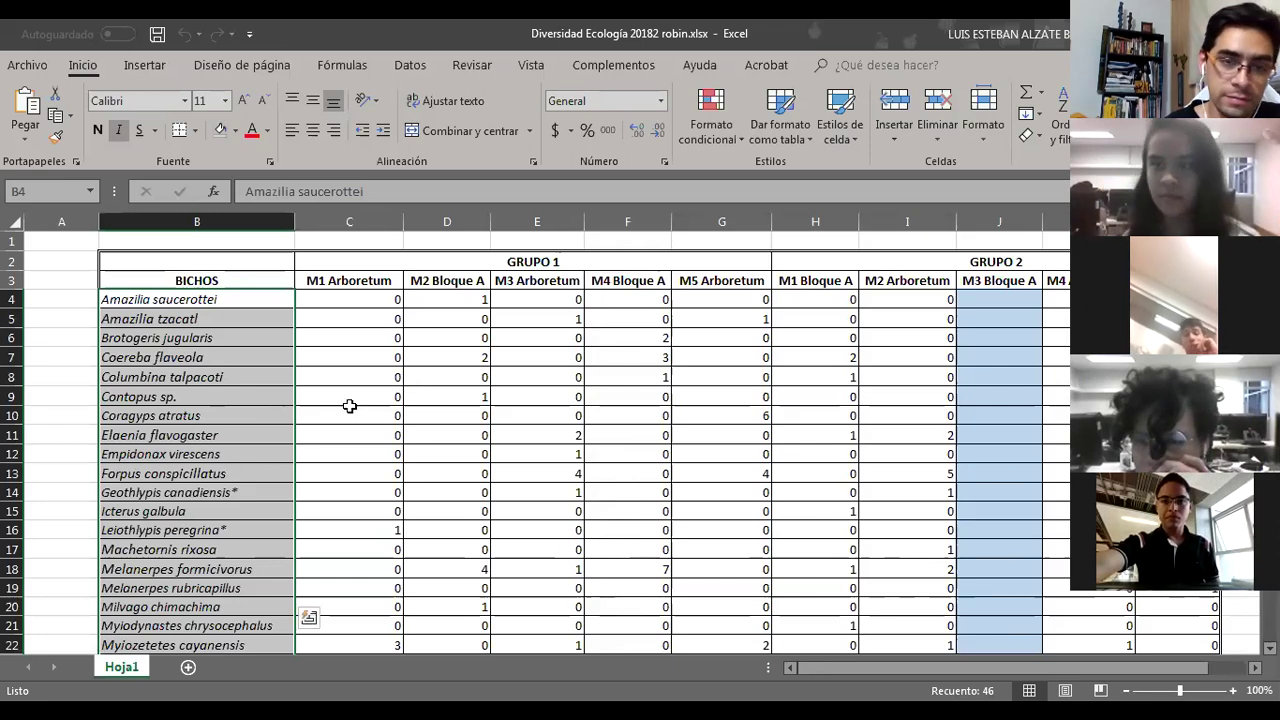
# Step: Select the full block of counts from C4 across both groups down to the last species to review its extent
pyautogui.click(357, 298)
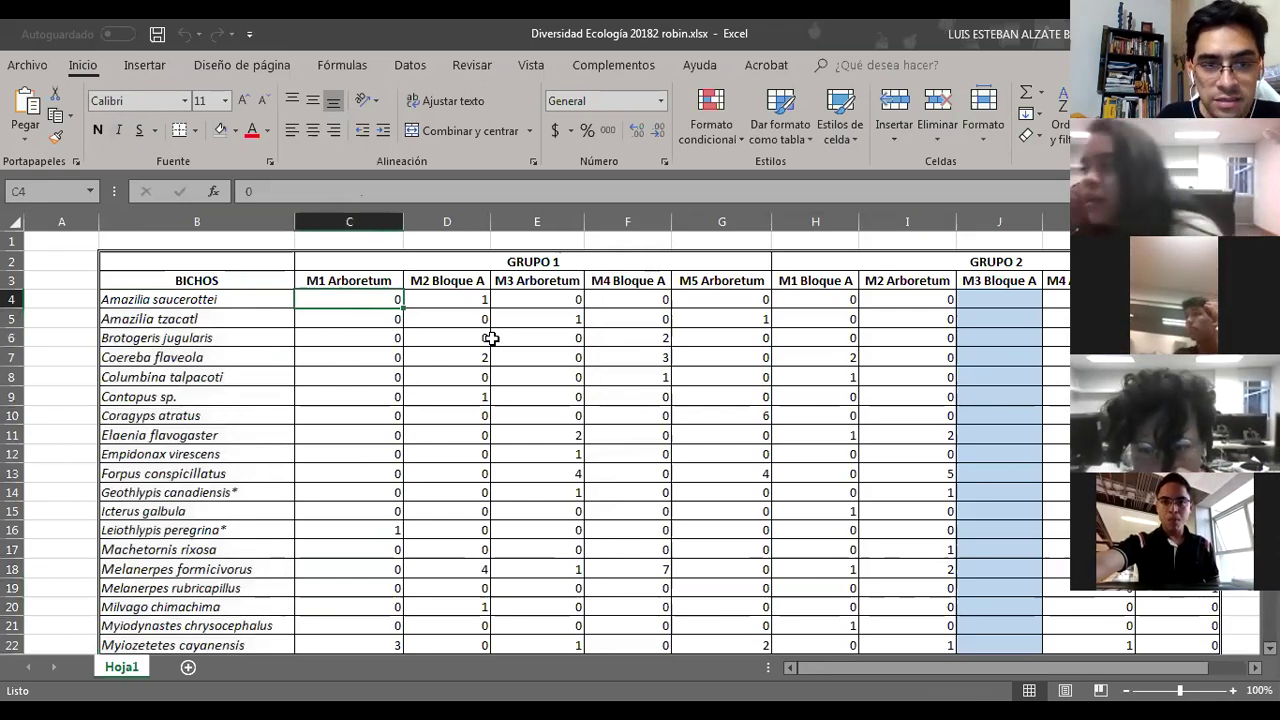
pyautogui.hotkey('ctrl', 'shift', 'Down')
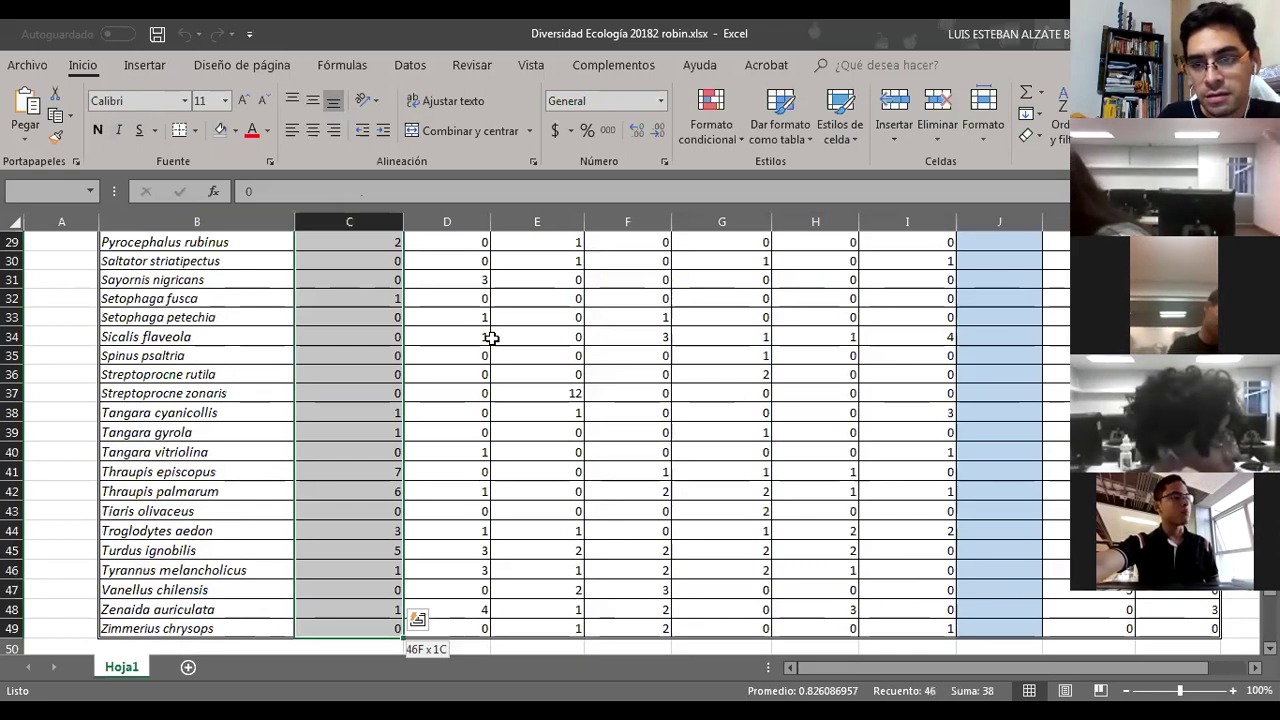
pyautogui.hotkey('ctrl', 'shift', 'Right')
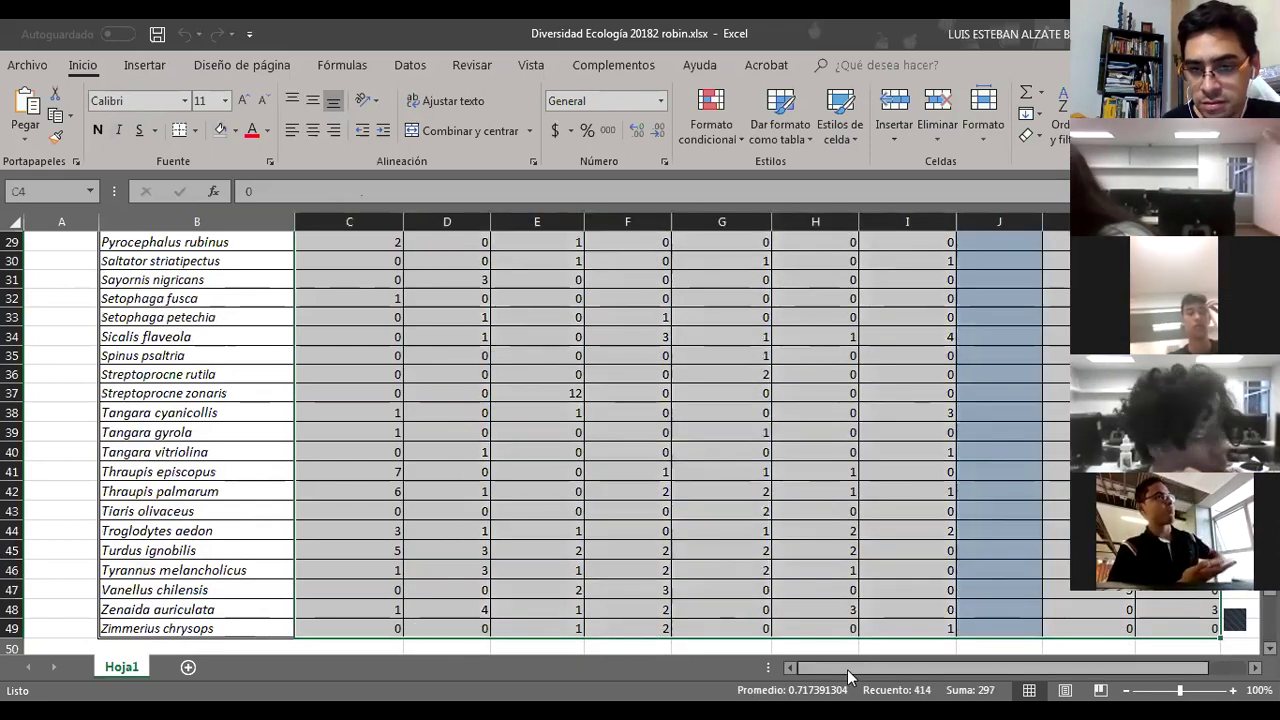
pyautogui.hscroll(1, 847, 669)
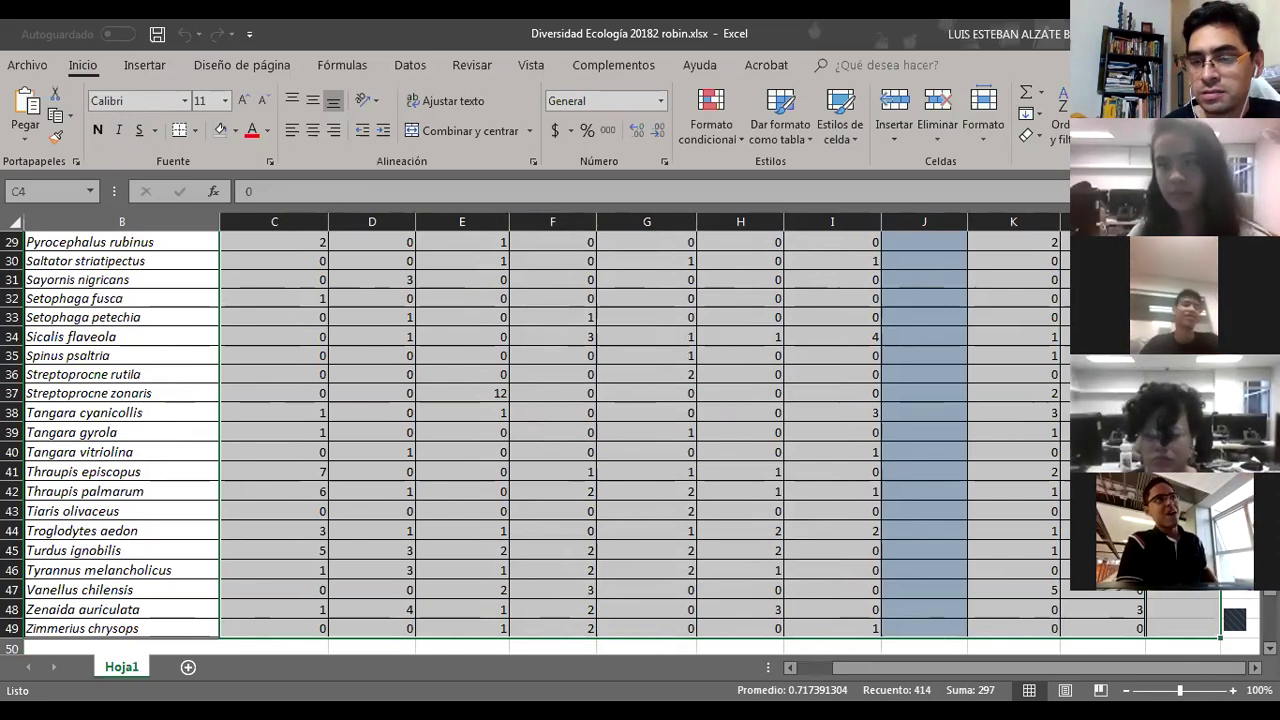
pyautogui.click(936, 551)
pyautogui.scroll(5, 947, 567)
pyautogui.scroll(4, 947, 567)
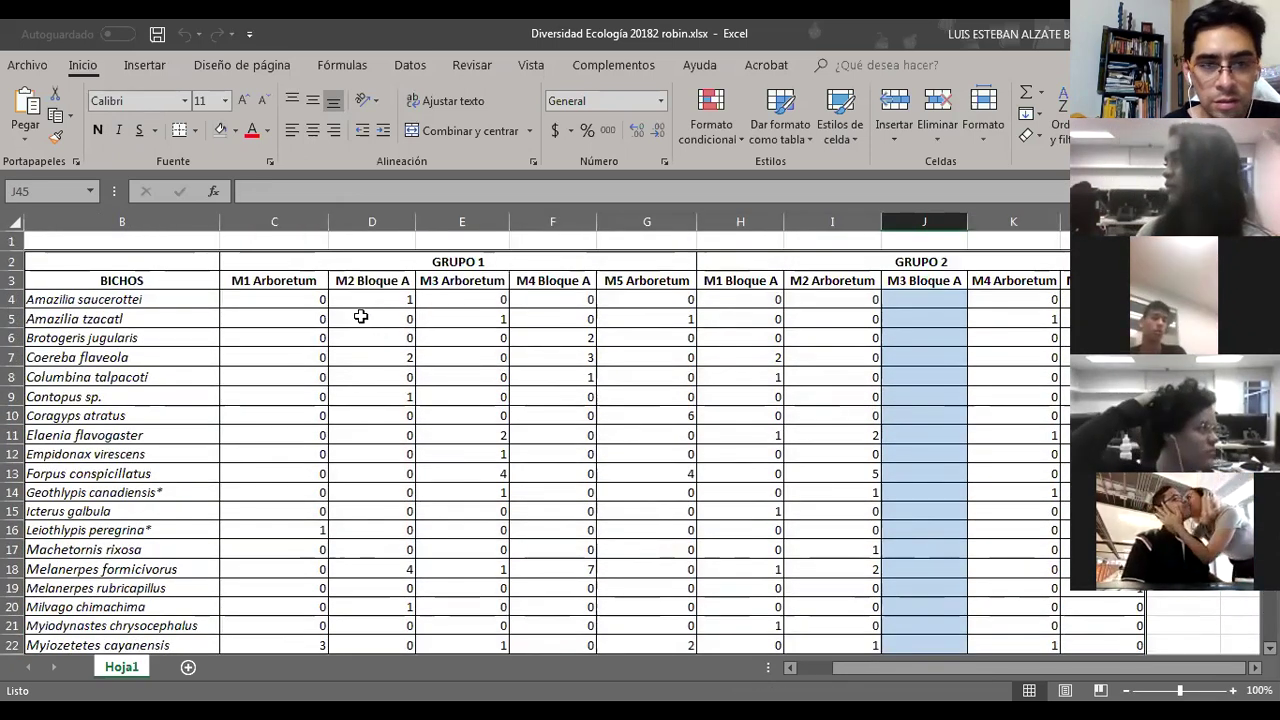
# Step: Examine the start of the counts at C4 and the blue M3 Bloque A column of GRUPO 2
pyautogui.click(318, 298)
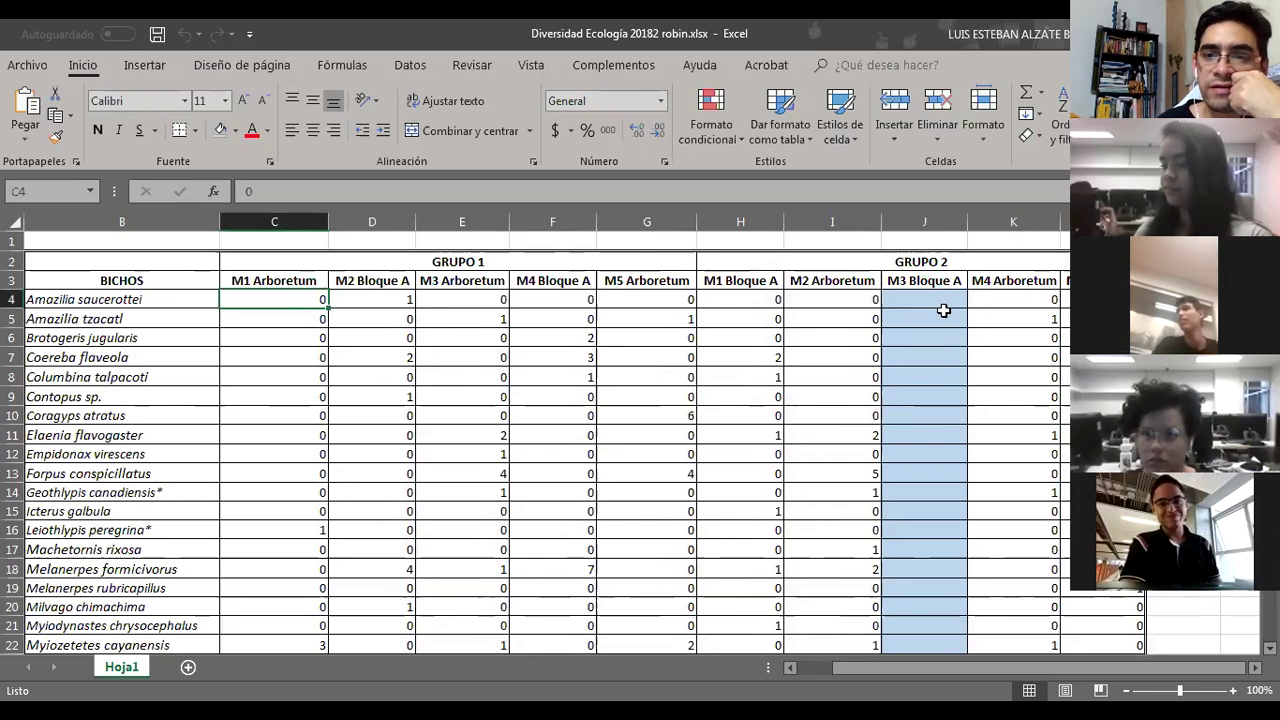
pyautogui.click(927, 216)
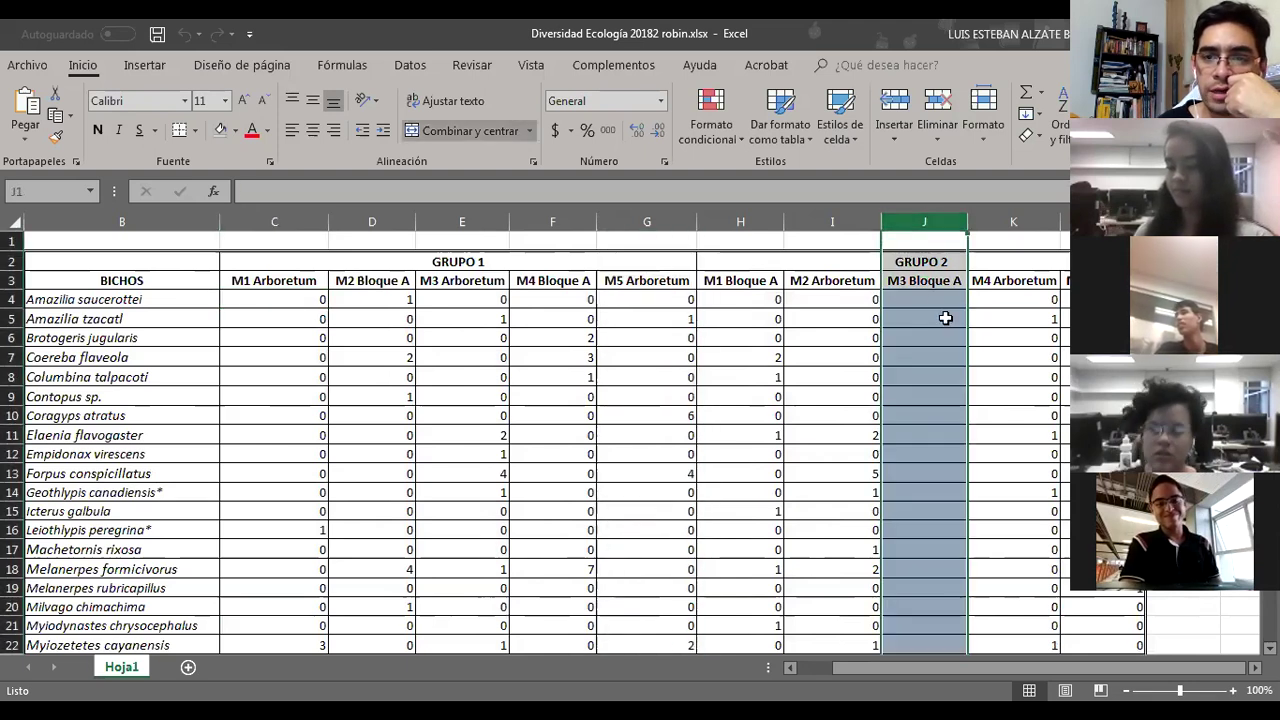
pyautogui.click(938, 296)
pyautogui.hotkey('ctrl', 'shift', 'Down')
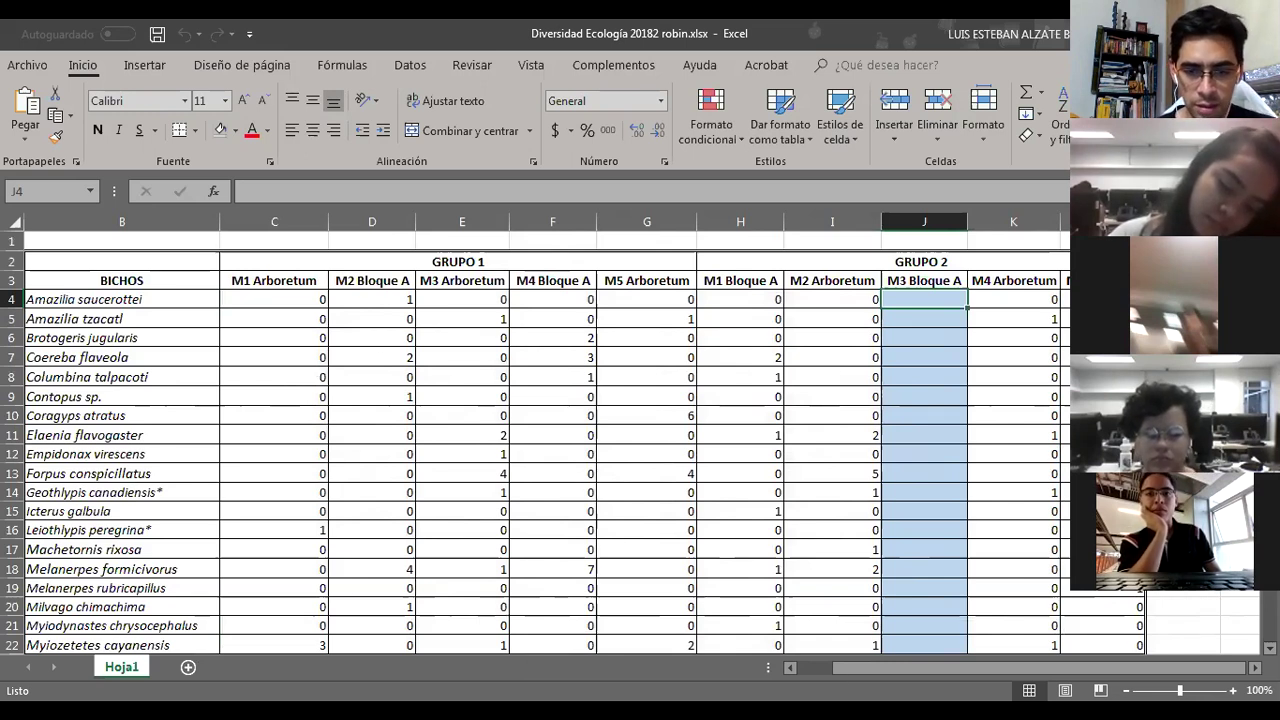
# Step: Reduce the zoom of the sheet to 90% and show all columns of both groups
pyautogui.moveTo(834, 678); pyautogui.dragTo(798, 678)
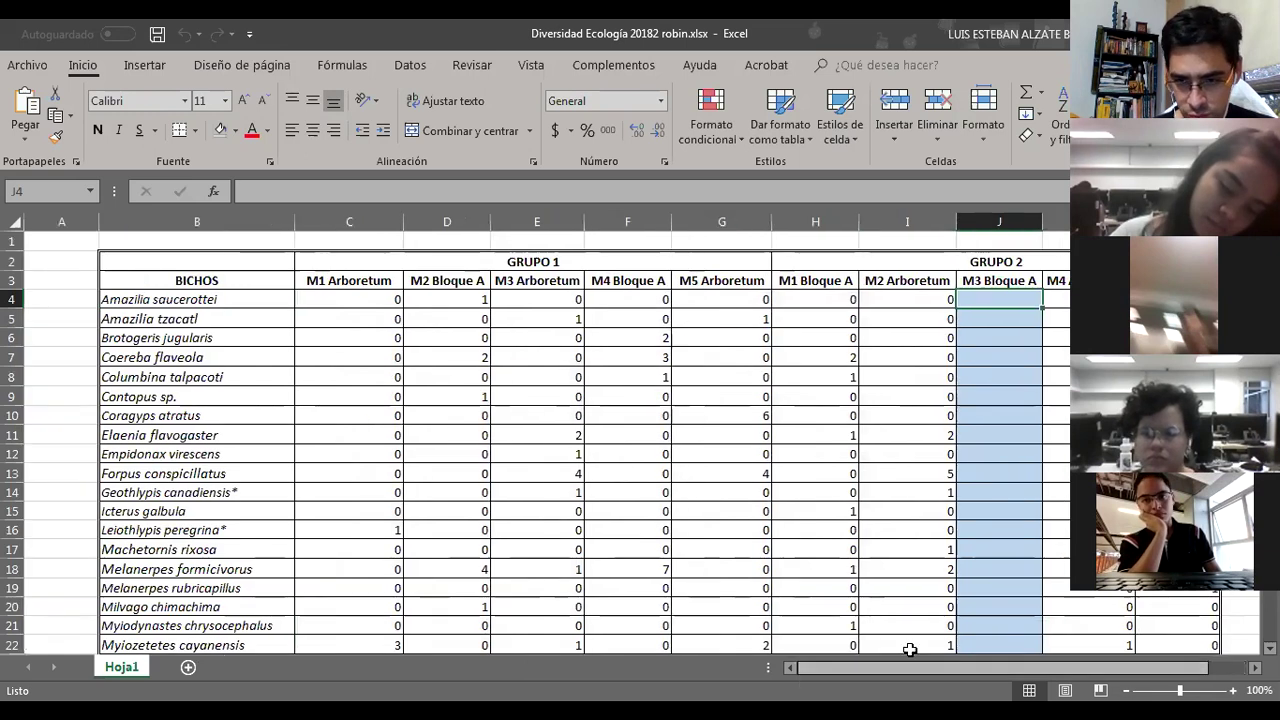
pyautogui.click(1126, 691)
pyautogui.moveTo(1033, 667)
pyautogui.mouseDown()
pyautogui.moveTo(1068, 653)
pyautogui.moveTo(1014, 645)
pyautogui.moveTo(1010, 660)
pyautogui.mouseUp()
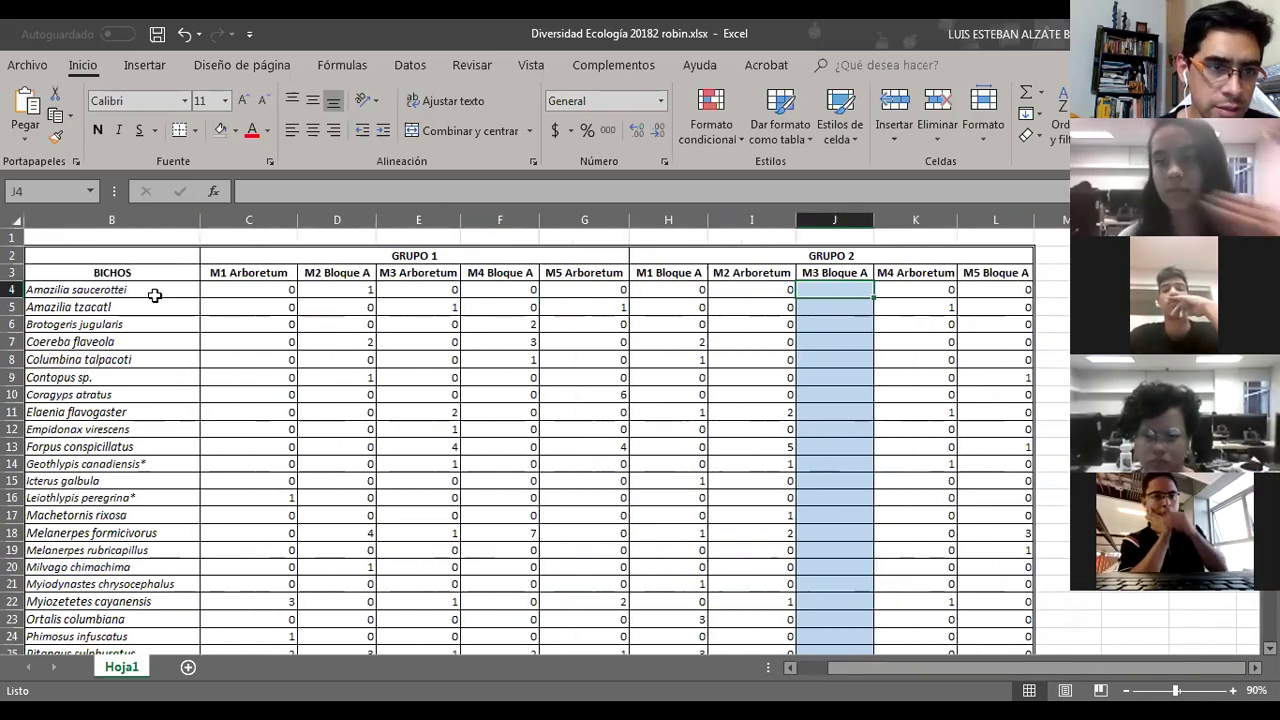
# Step: Review the species names and their counts further down the table and return to C4
pyautogui.moveTo(157, 290); pyautogui.dragTo(144, 680)
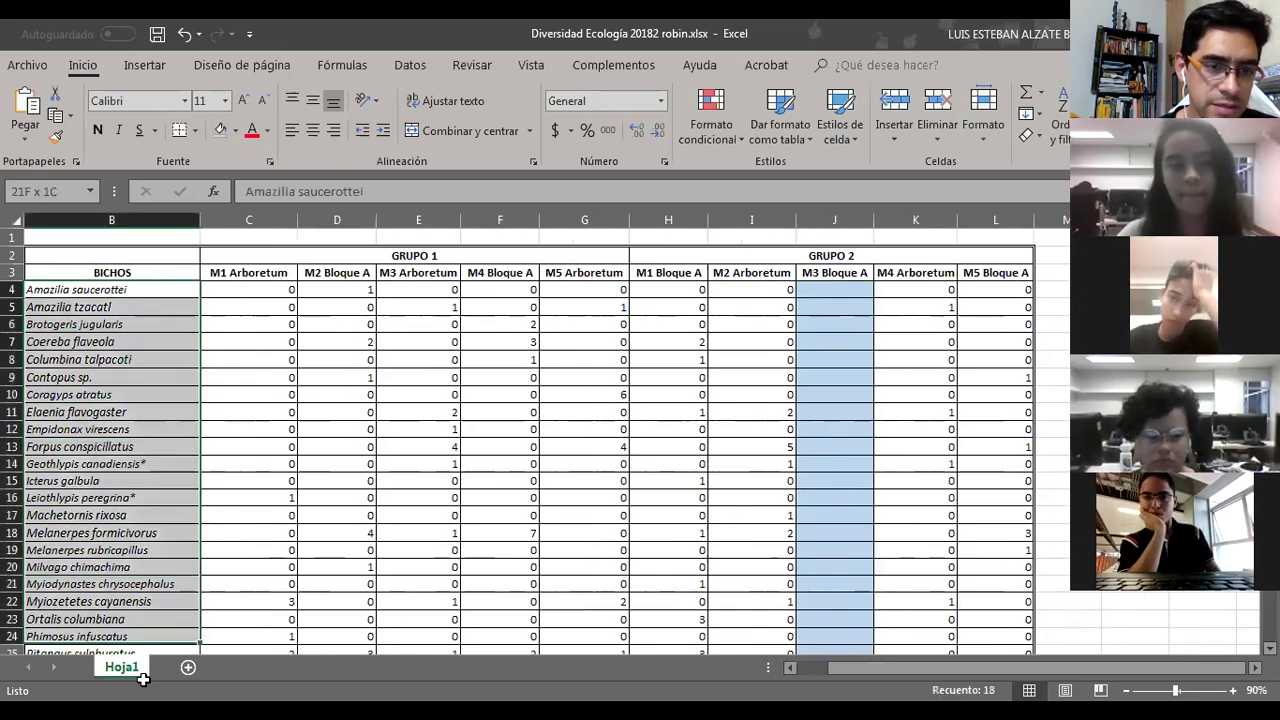
pyautogui.scroll(-7, 280, 436)
pyautogui.click(283, 444)
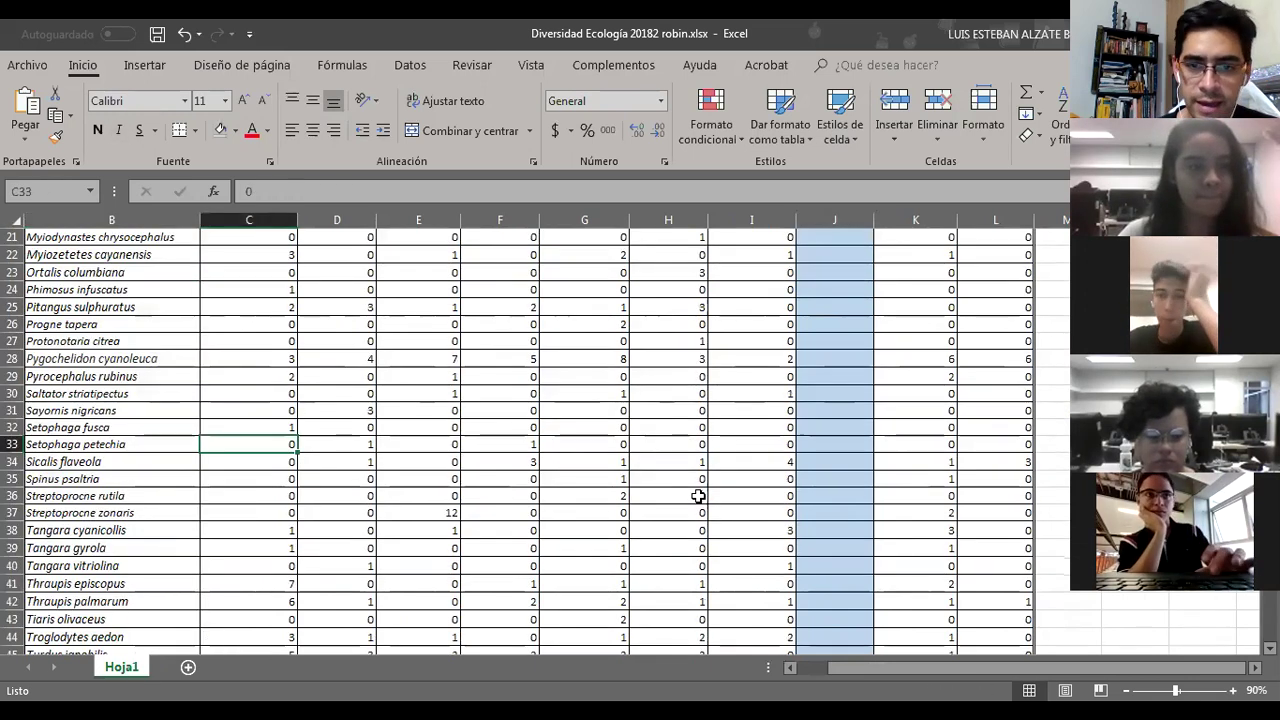
pyautogui.scroll(7, 591, 470)
pyautogui.click(238, 296)
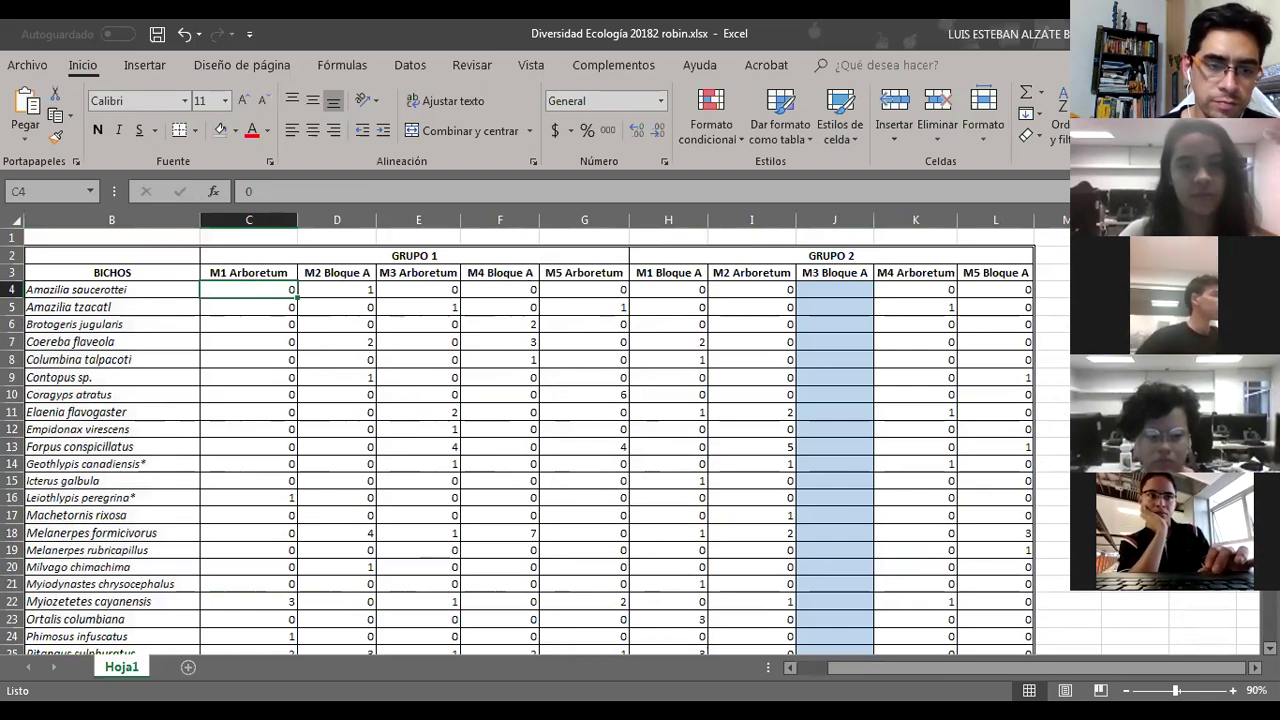
# Step: Add a blank worksheet after Hoja1 and return to Hoja1
pyautogui.click(188, 668)
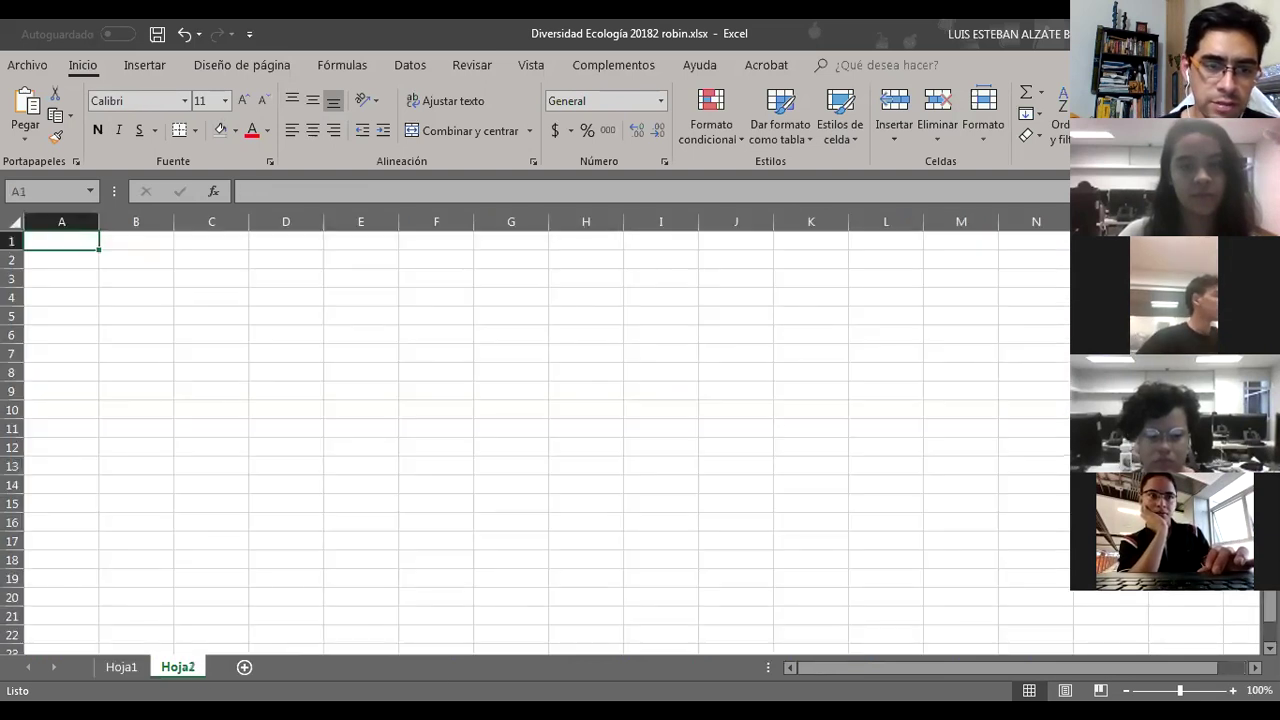
pyautogui.click(130, 667)
pyautogui.click(180, 667)
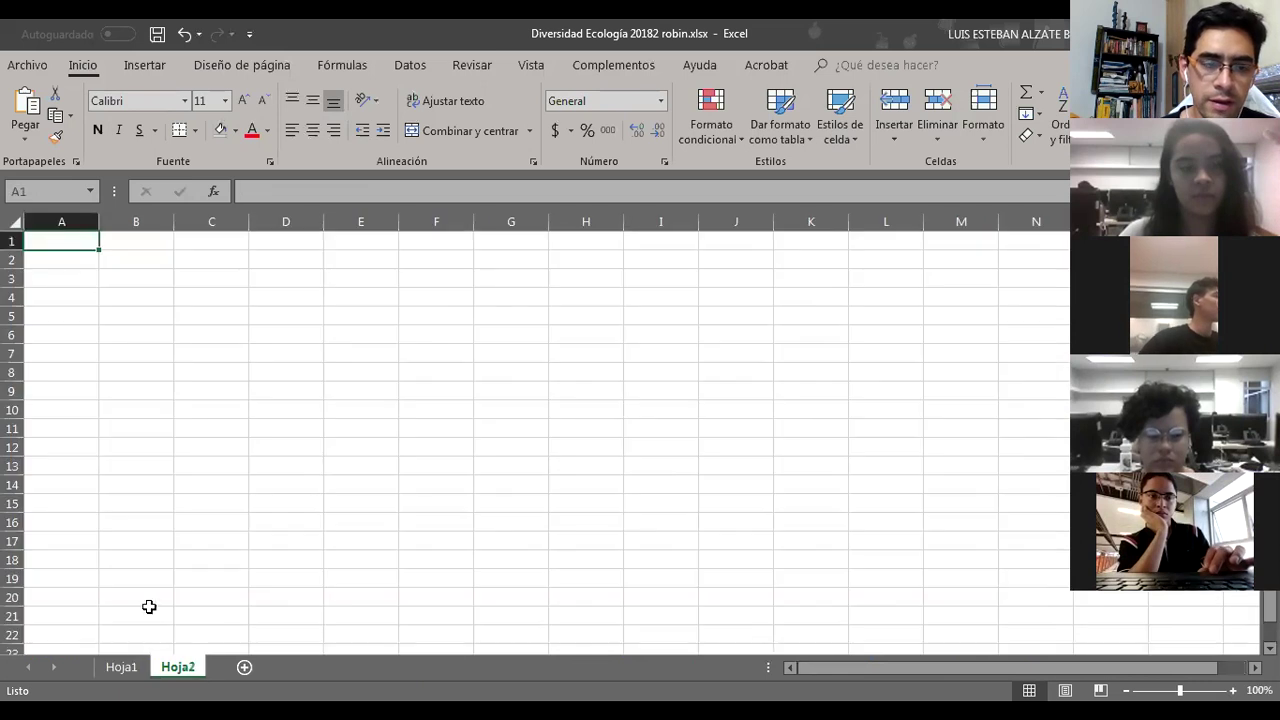
pyautogui.click(125, 667)
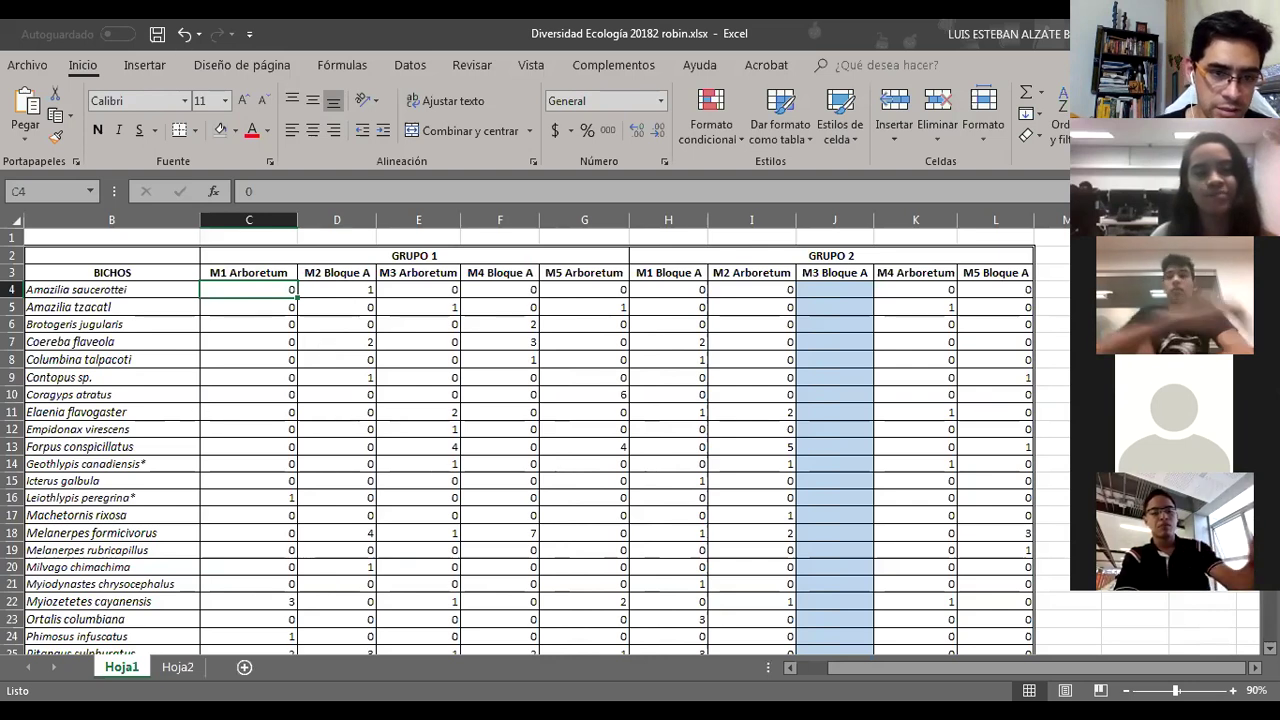
# Step: Rename the Hoja2 worksheet as Diversidad Arb
pyautogui.click(183, 670)
pyautogui.rightClick(180, 670)
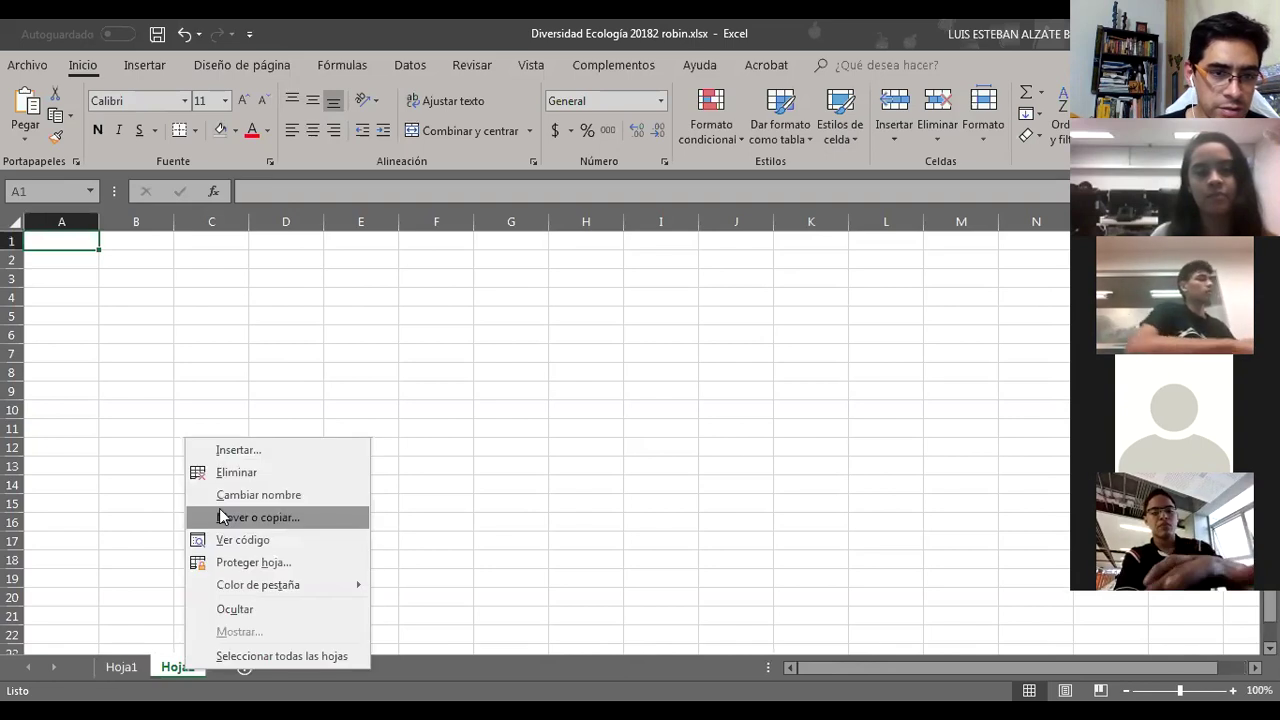
pyautogui.click(224, 504)
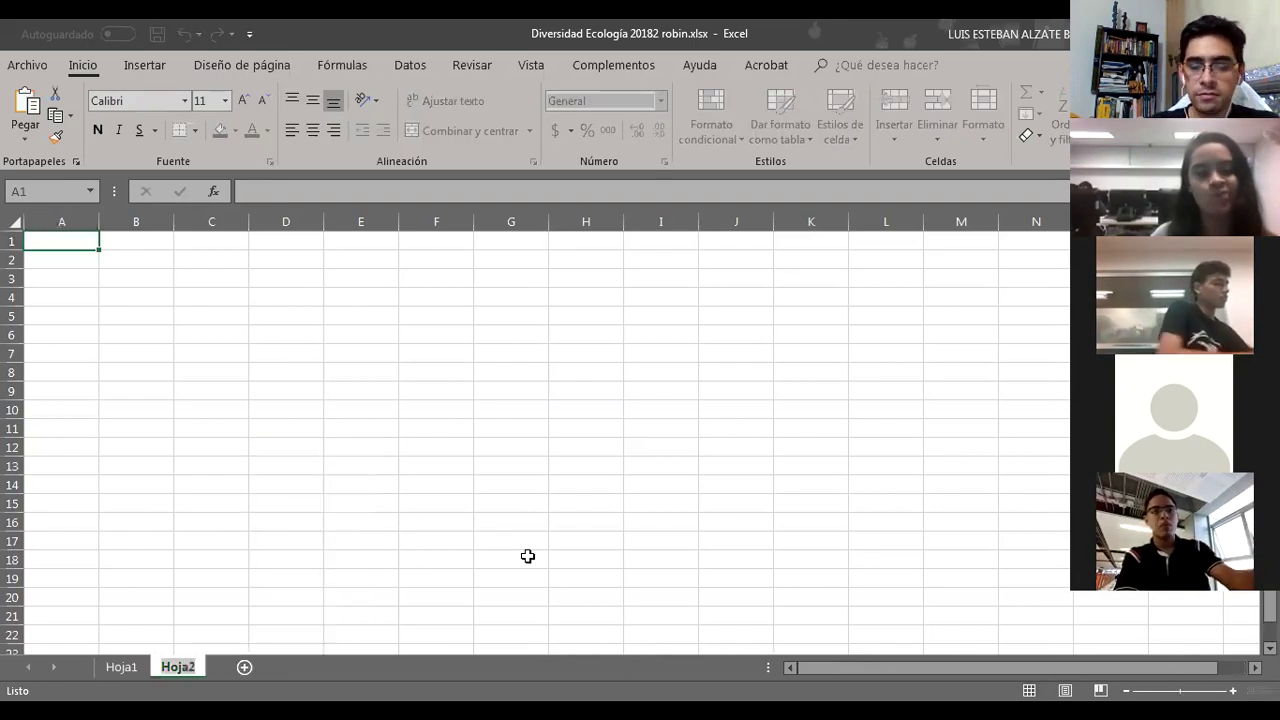
pyautogui.write('Di')
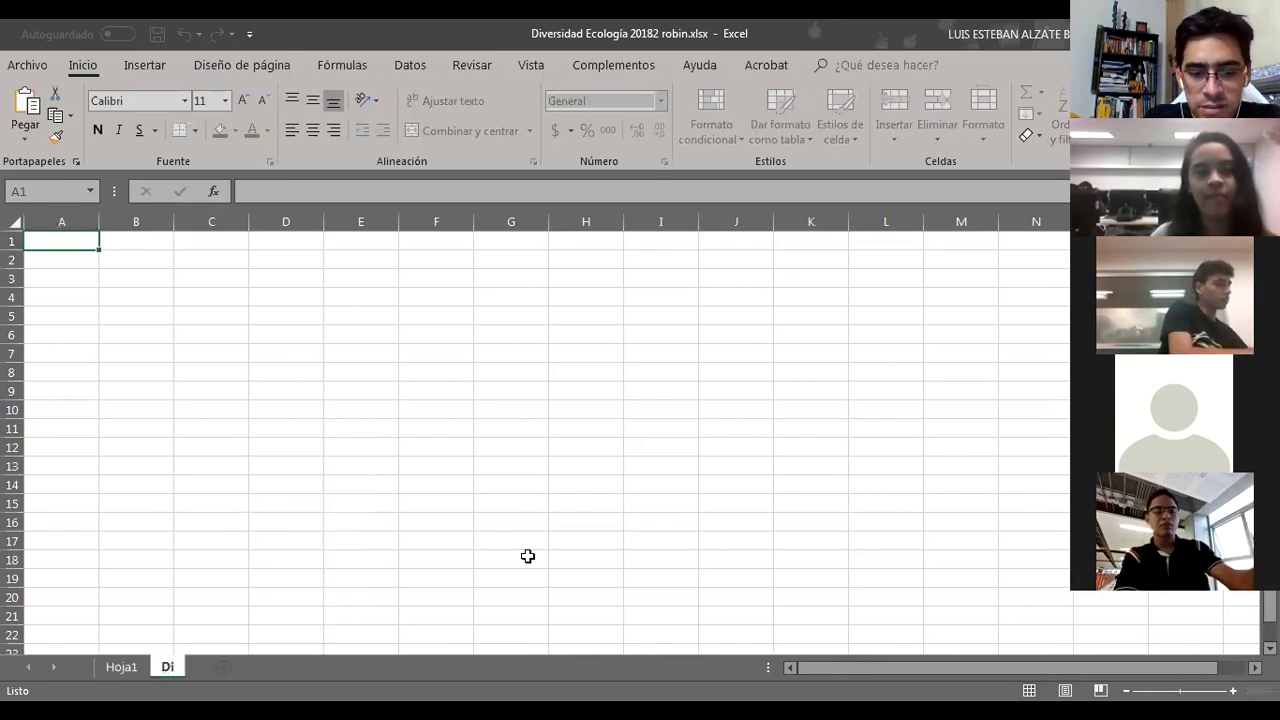
pyautogui.write('versidad')
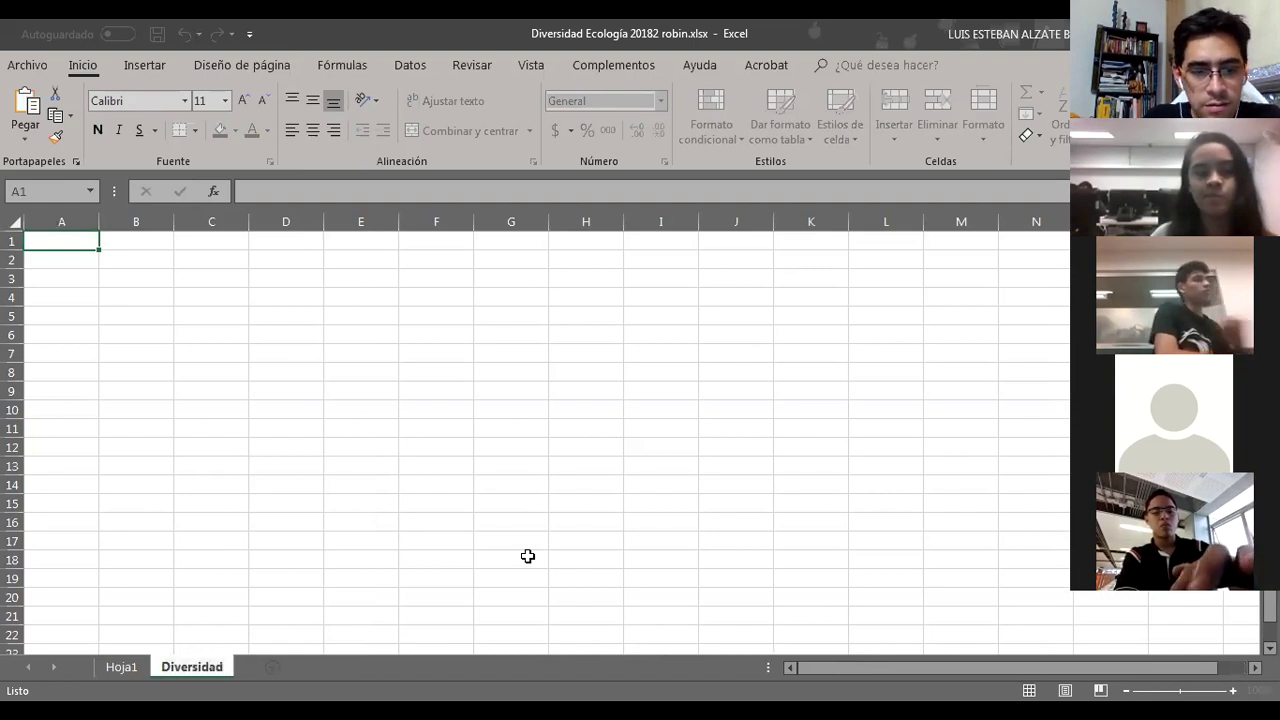
pyautogui.press('Return')
pyautogui.write('Arb')
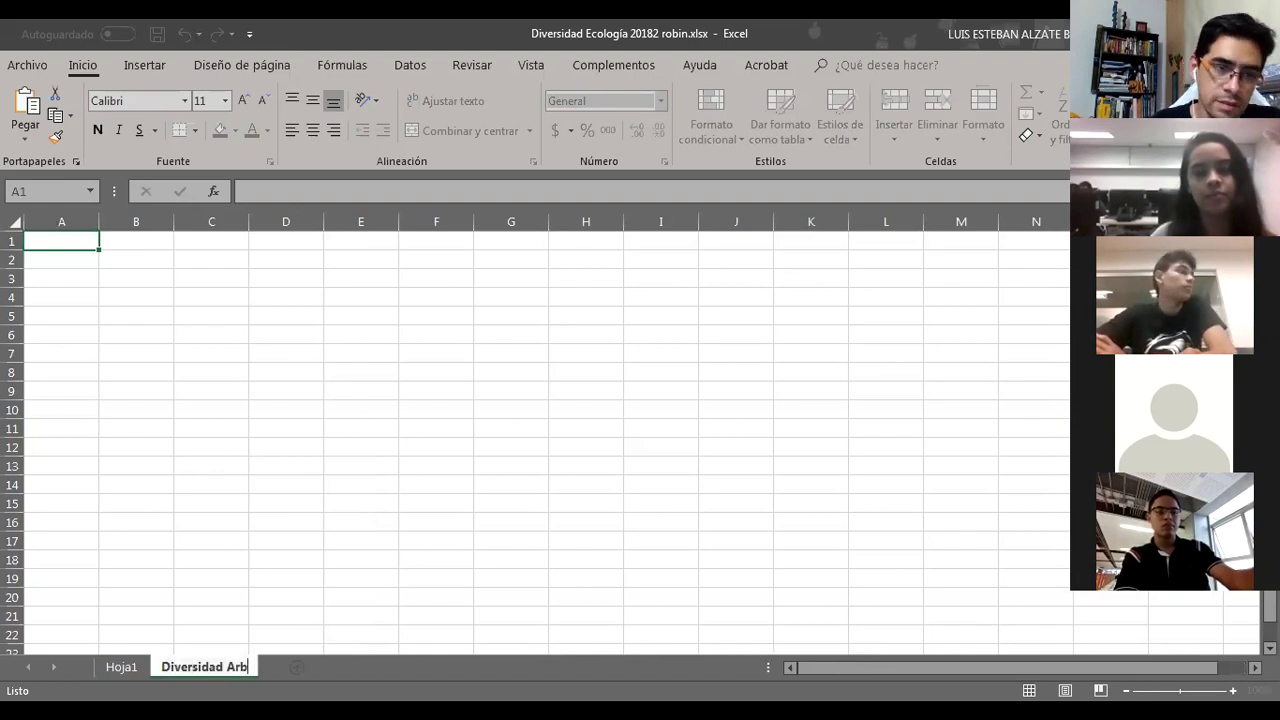
pyautogui.click(166, 332)
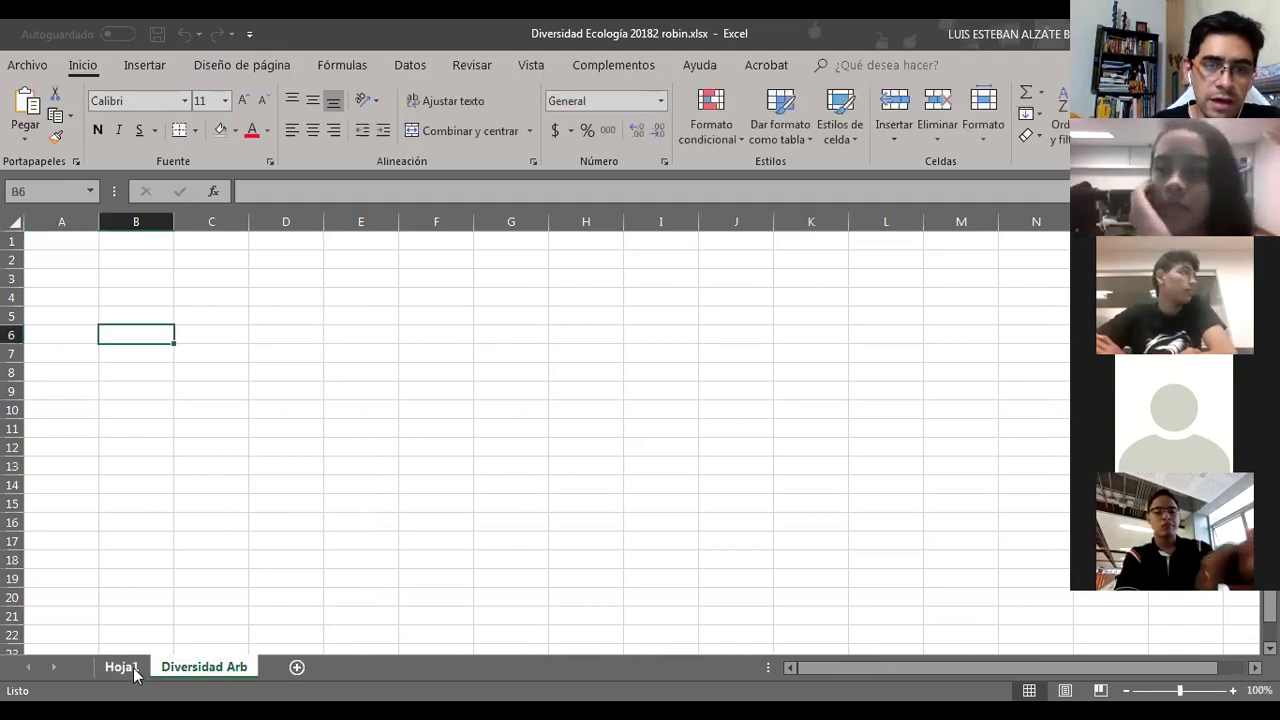
# Step: Try to copy the five Arboretum columns C, E, G, I and K of Hoja1 together
pyautogui.click(134, 670)
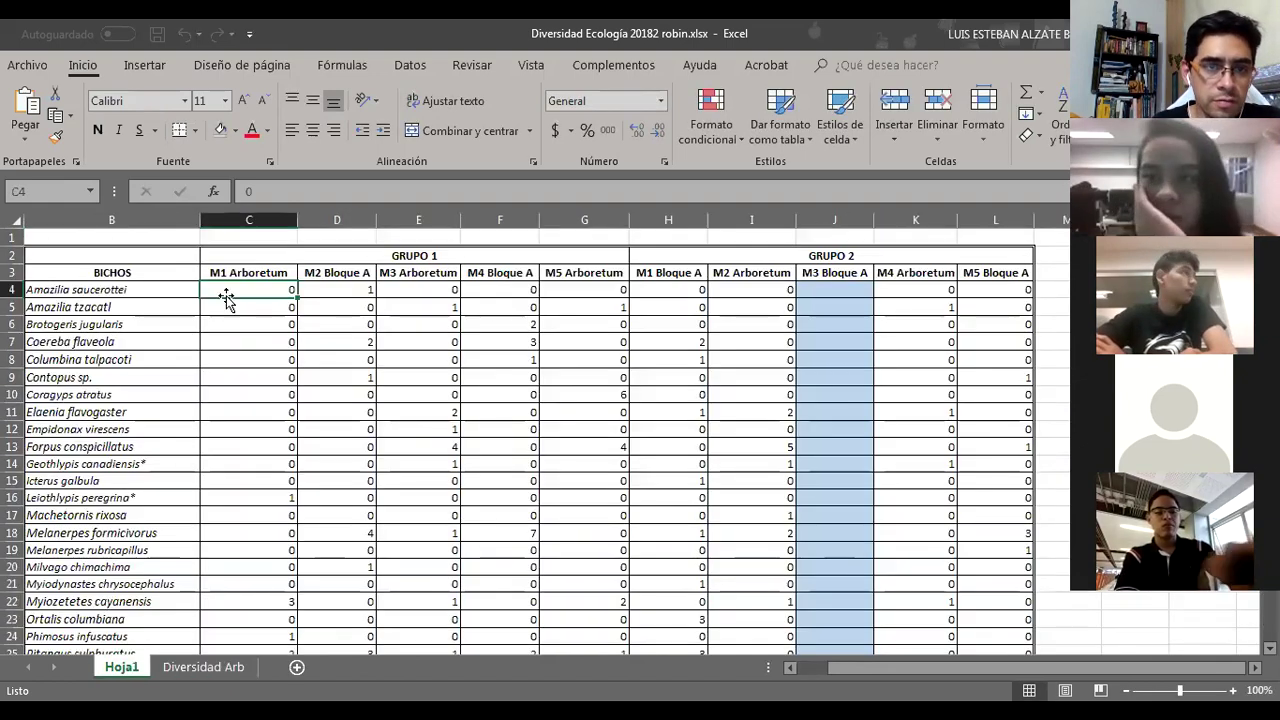
pyautogui.click(268, 216)
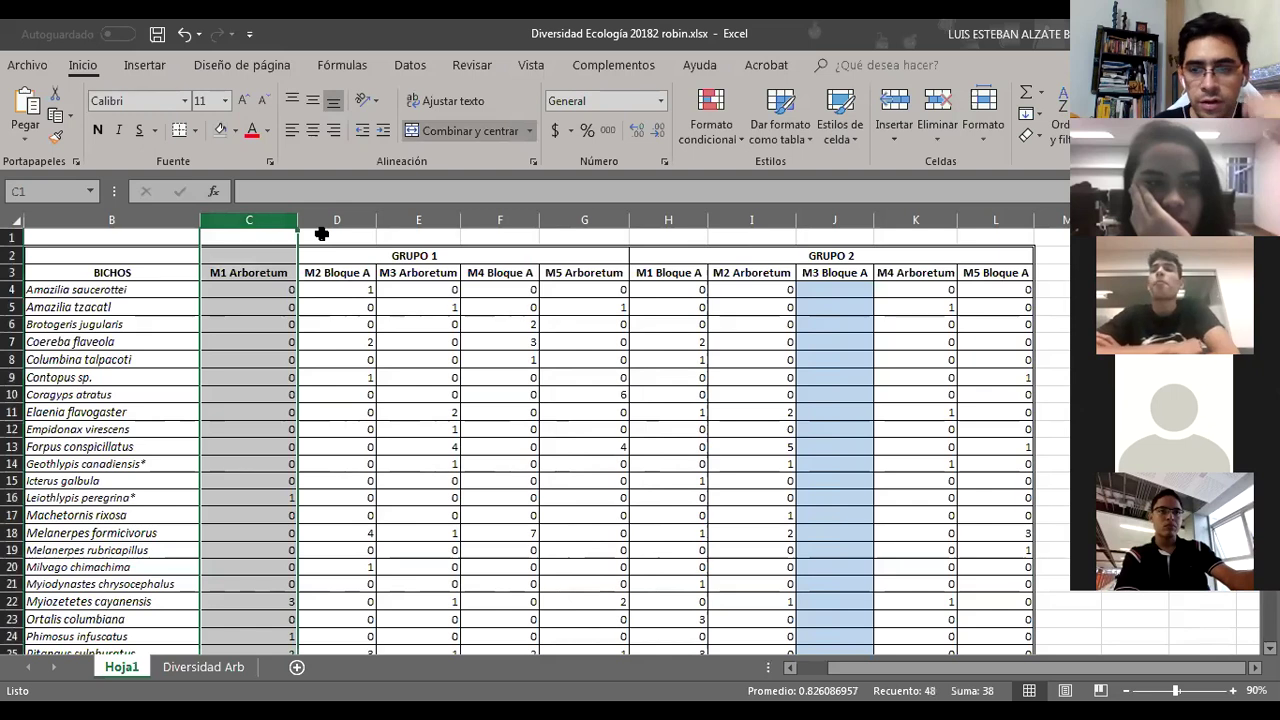
pyautogui.keyDown('ctrl'); pyautogui.click(392, 219); pyautogui.keyUp('ctrl')
pyautogui.keyDown('ctrl'); pyautogui.click(566, 219); pyautogui.keyUp('ctrl')
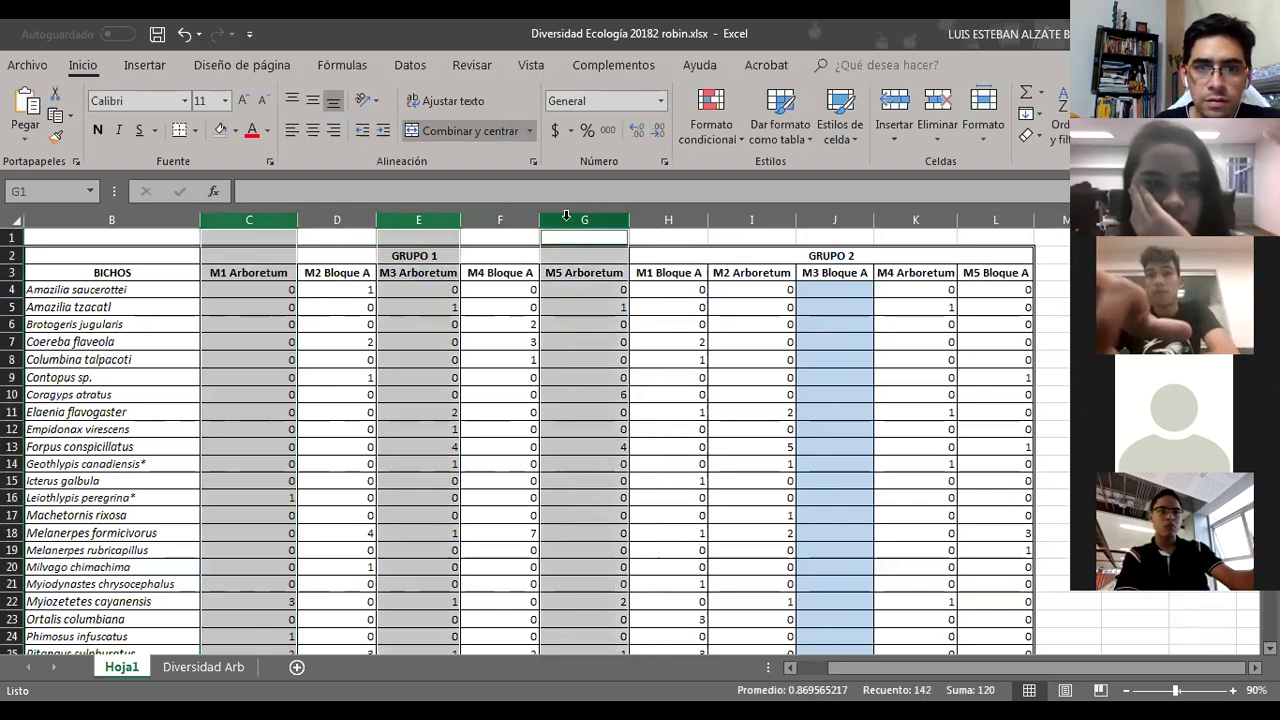
pyautogui.keyDown('ctrl'); pyautogui.click(766, 219); pyautogui.keyUp('ctrl')
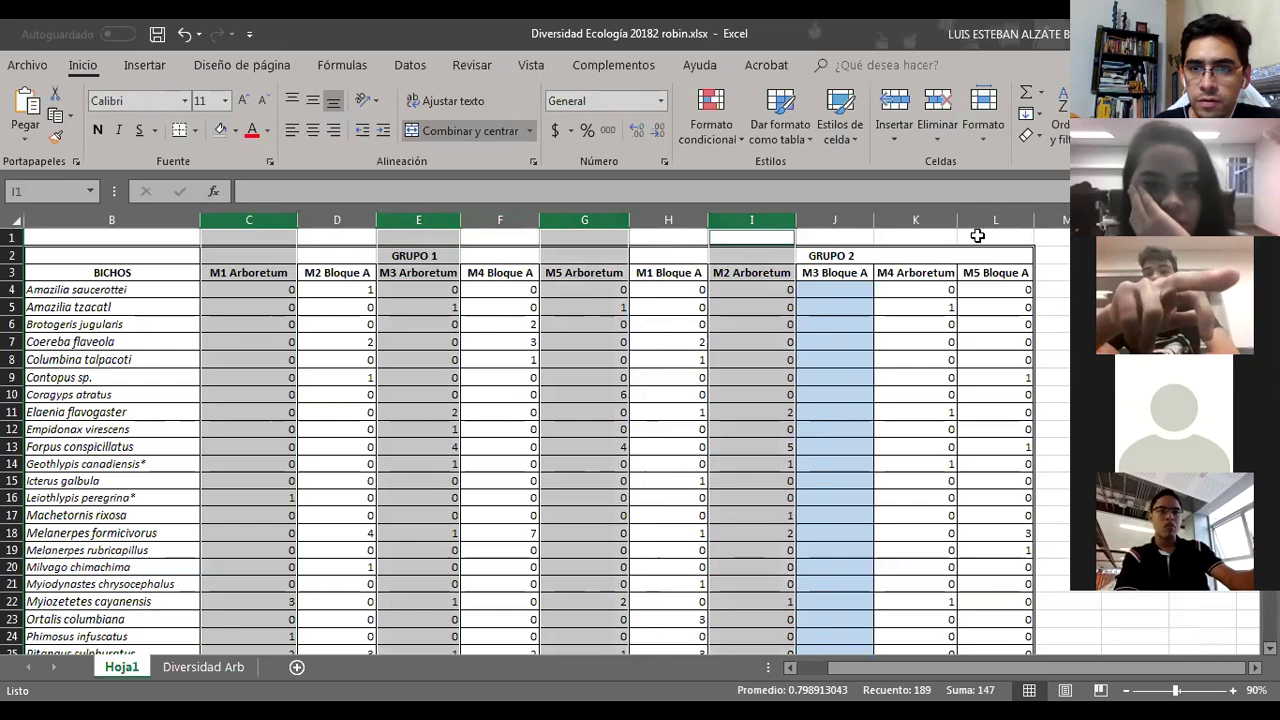
pyautogui.keyDown('ctrl'); pyautogui.click(917, 217); pyautogui.keyUp('ctrl')
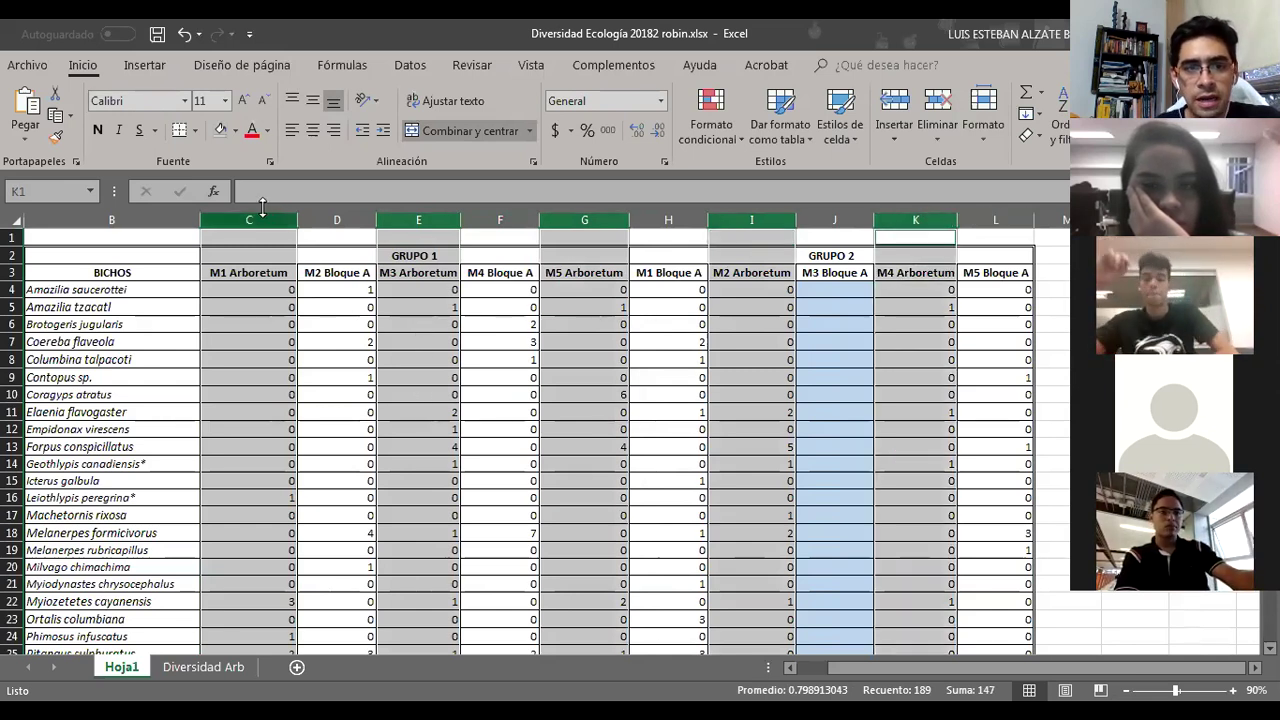
pyautogui.click(890, 189)
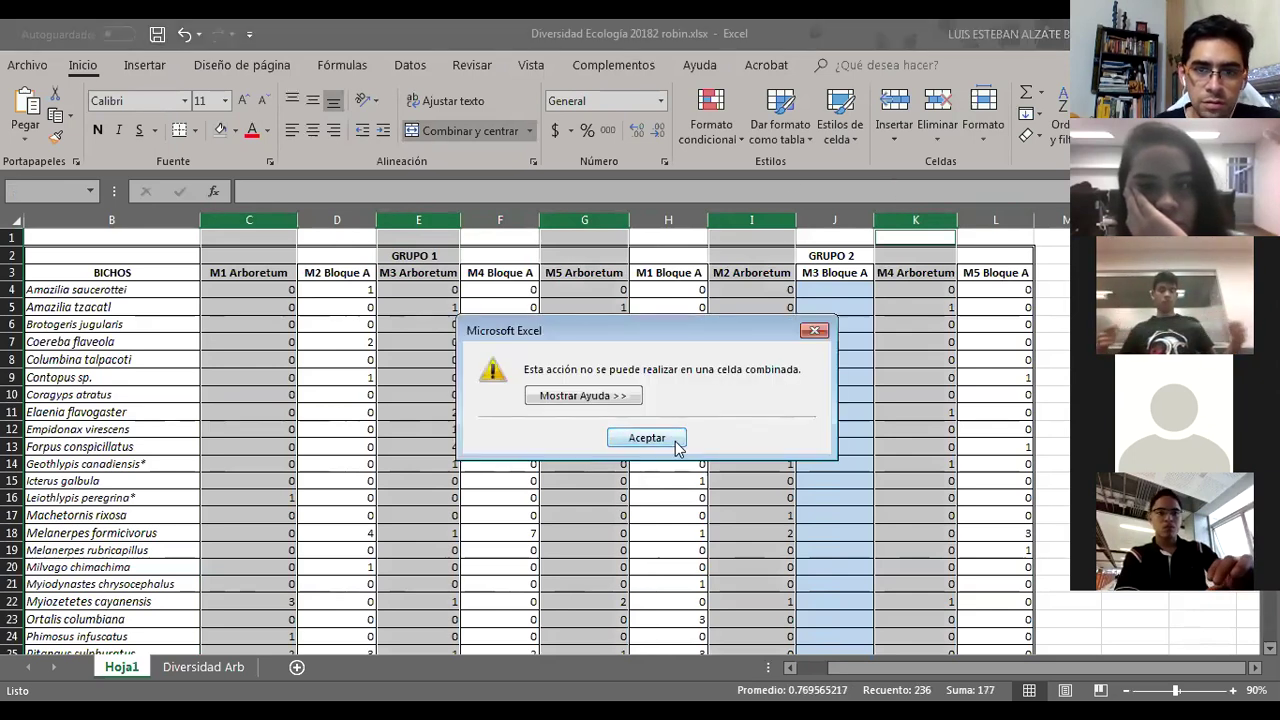
pyautogui.click(675, 445)
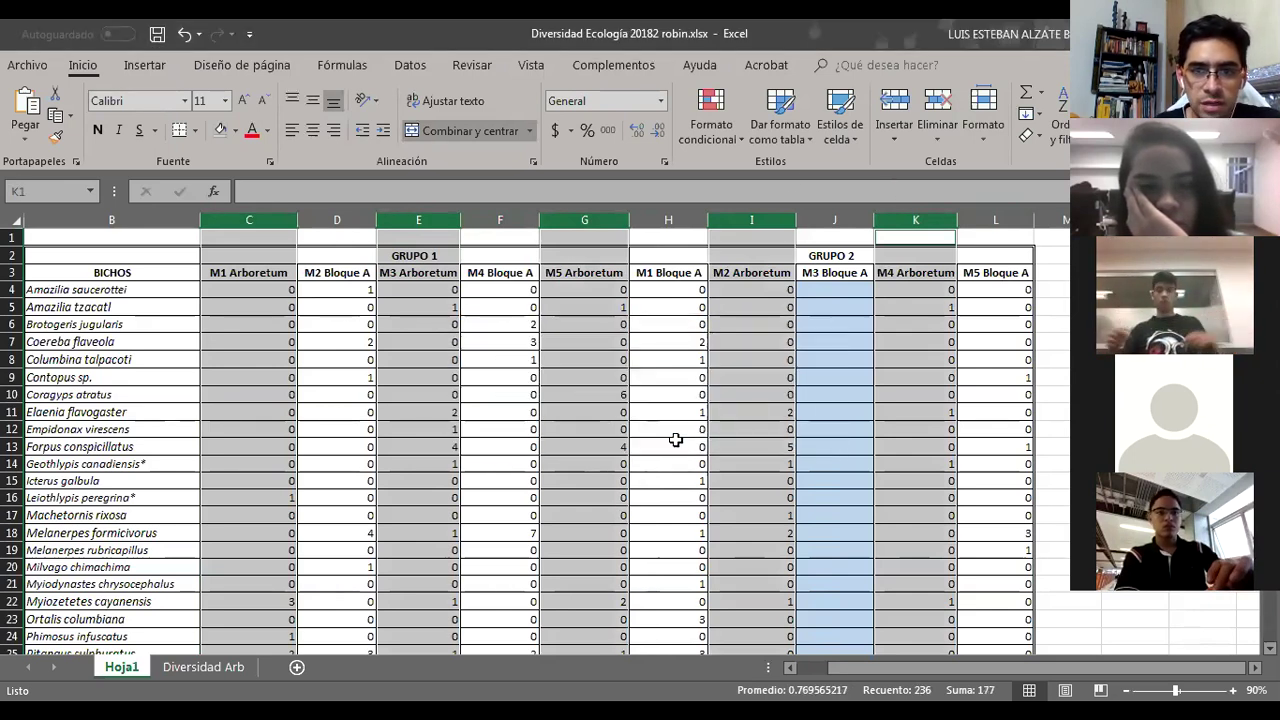
# Step: Unmerge the GRUPO 1 and GRUPO 2 heading cells in row 2 of Hoja1
pyautogui.click(897, 253)
pyautogui.click(904, 273)
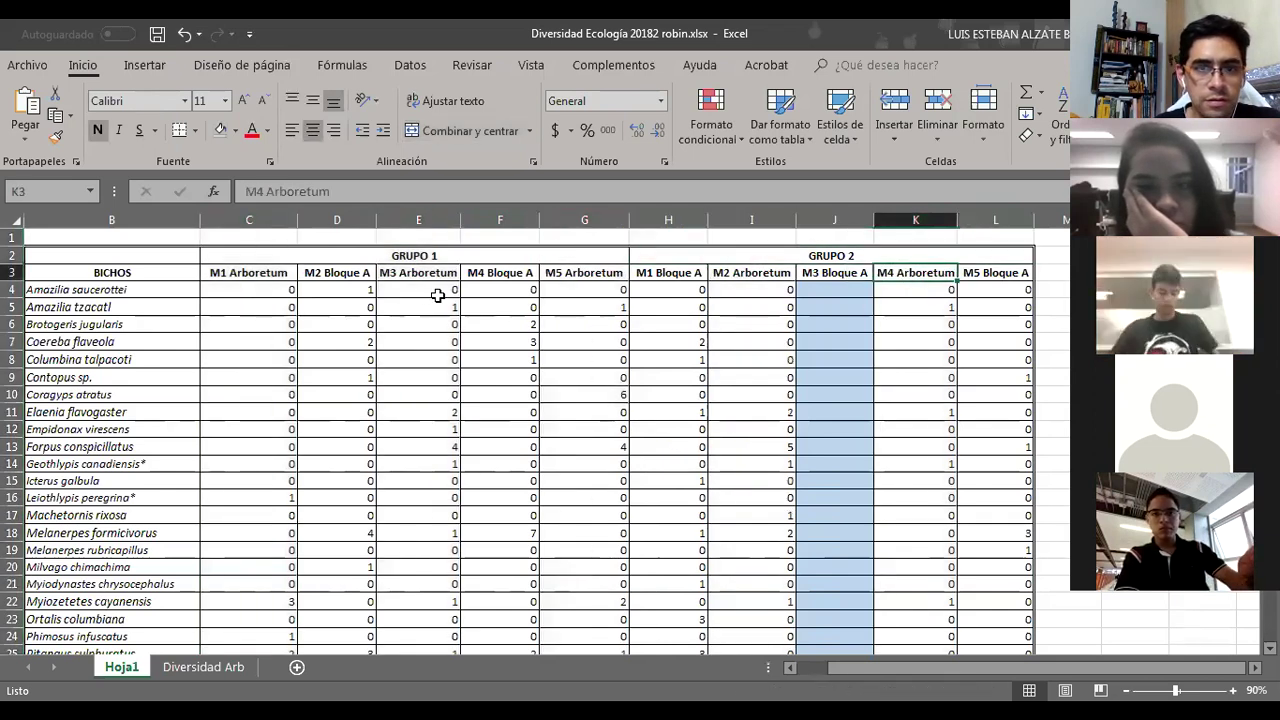
pyautogui.click(14, 256)
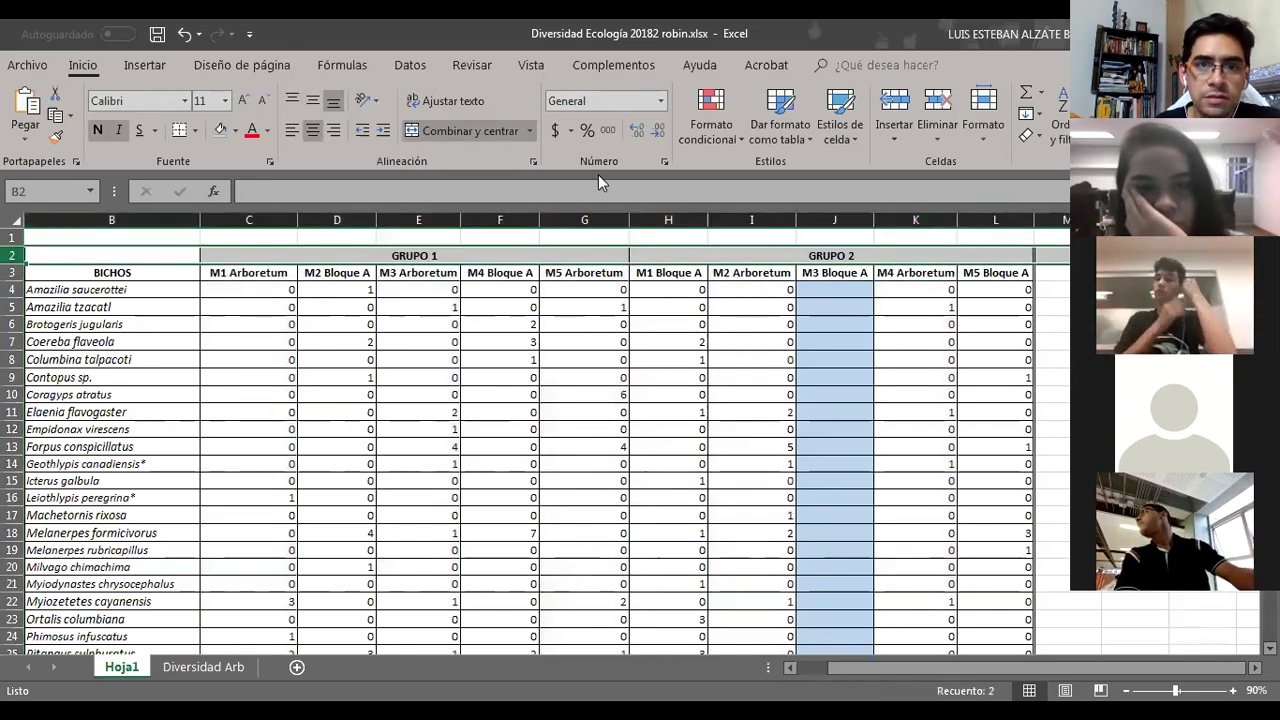
pyautogui.click(445, 131)
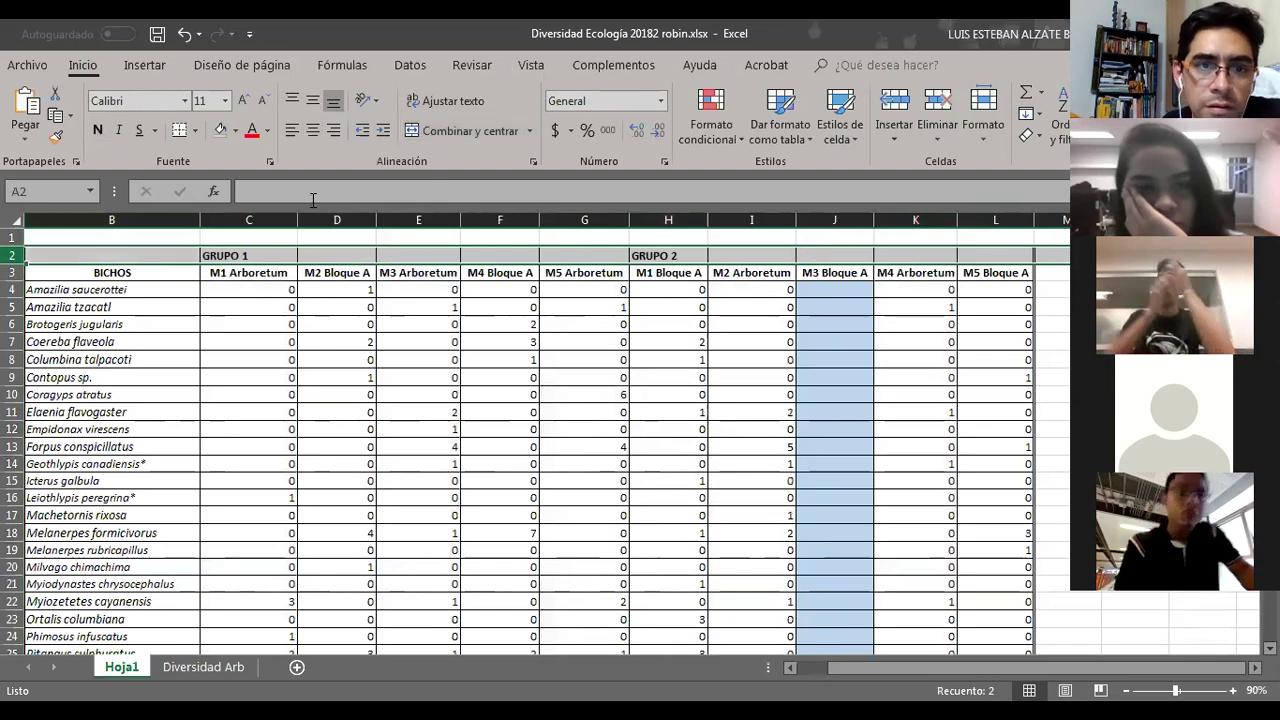
# Step: Copy the five Arboretum columns C, E, G, I and K of Hoja1 together
pyautogui.click(262, 216)
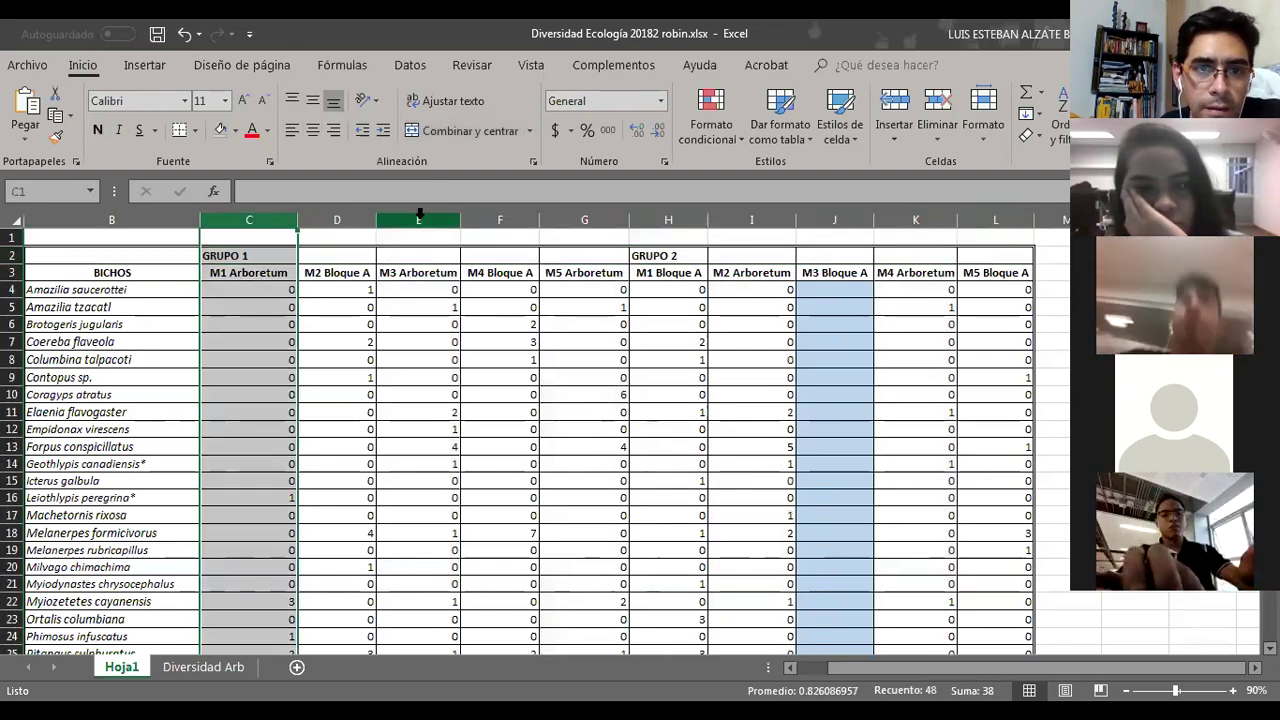
pyautogui.keyDown('ctrl'); pyautogui.click(419, 216); pyautogui.keyUp('ctrl')
pyautogui.keyDown('ctrl'); pyautogui.click(580, 219); pyautogui.keyUp('ctrl')
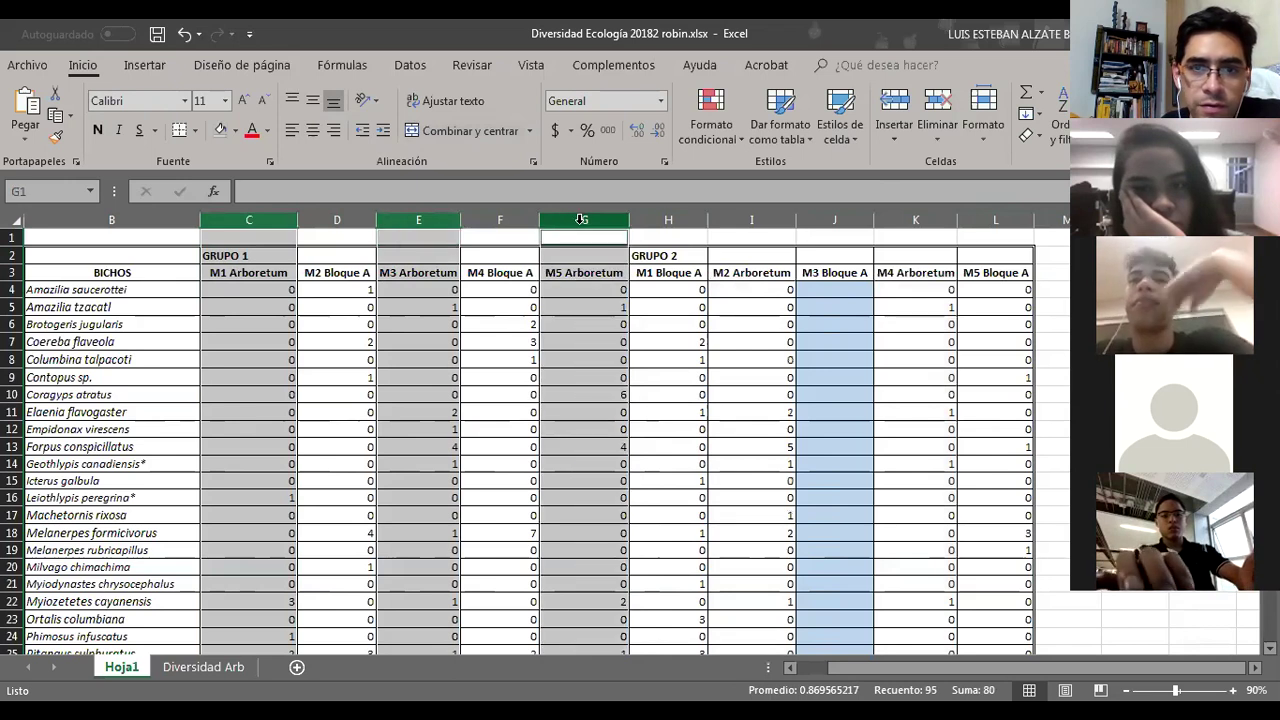
pyautogui.keyDown('ctrl'); pyautogui.click(751, 219); pyautogui.keyUp('ctrl')
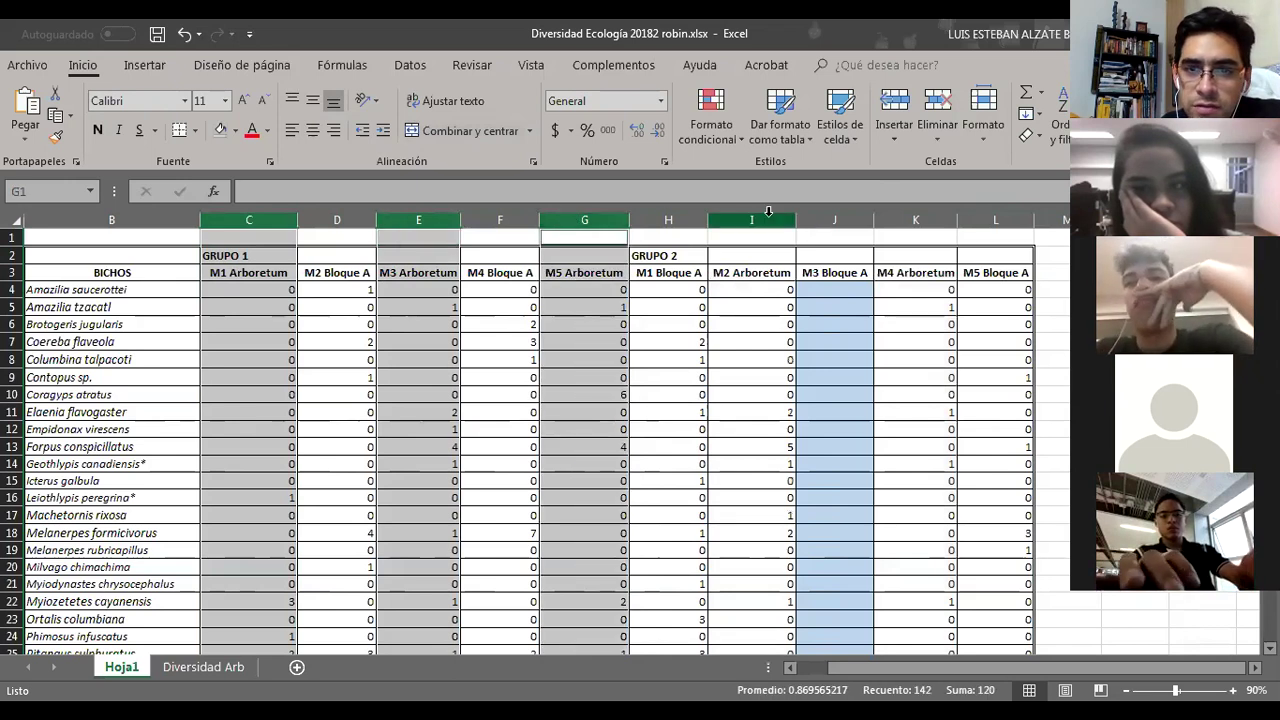
pyautogui.keyDown('ctrl'); pyautogui.click(920, 220); pyautogui.keyUp('ctrl')
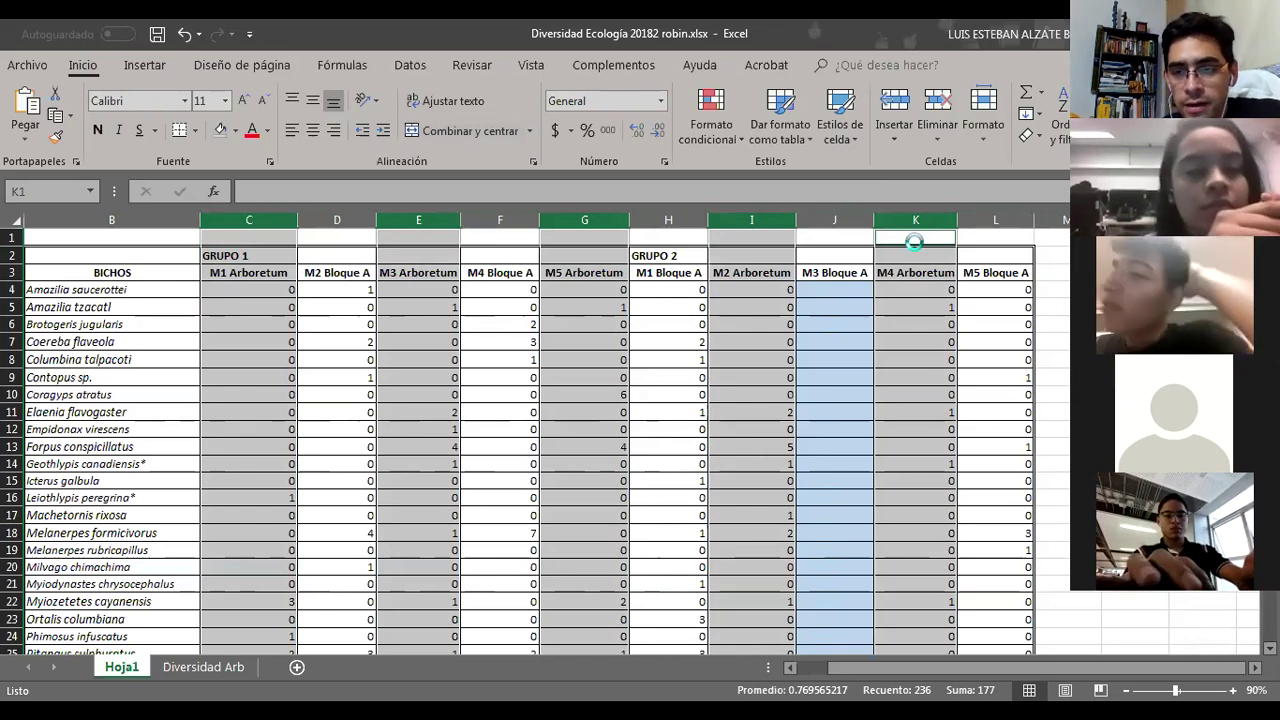
pyautogui.hotkey('ctrl', 'c')
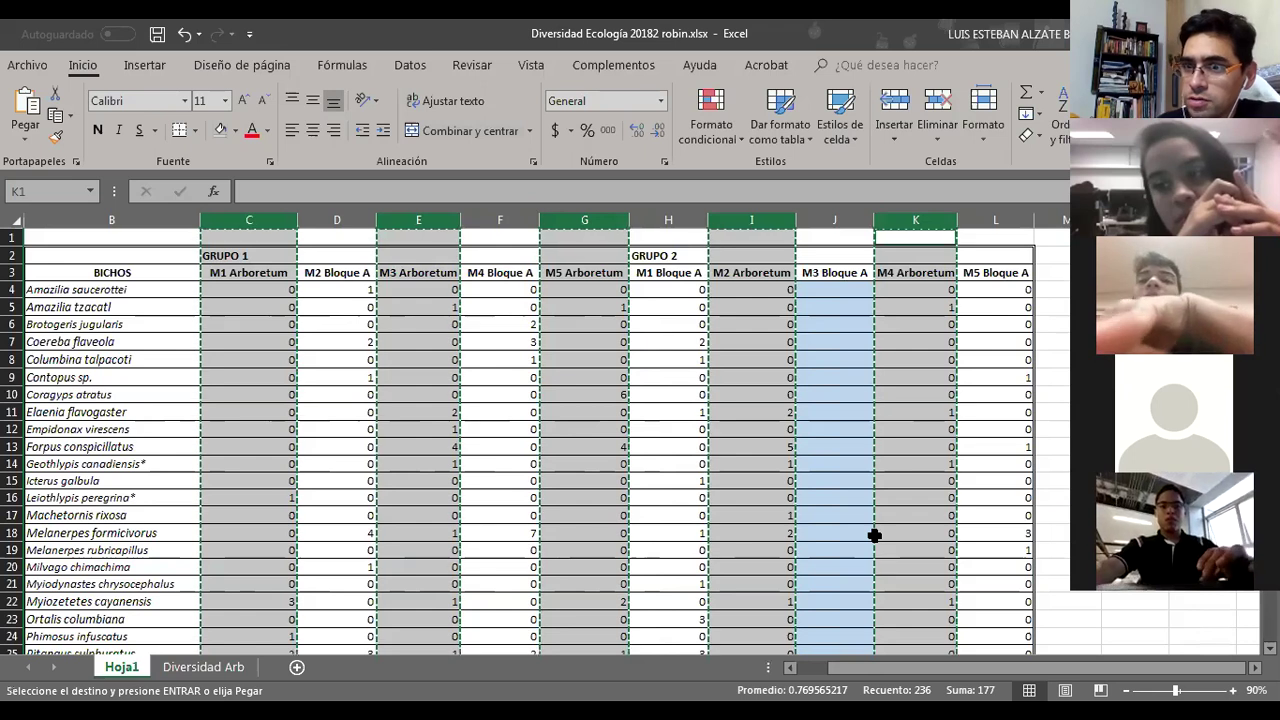
# Step: Paste the copied columns into Diversidad Arb starting at column A and fit the column widths to their contents
pyautogui.click(205, 667)
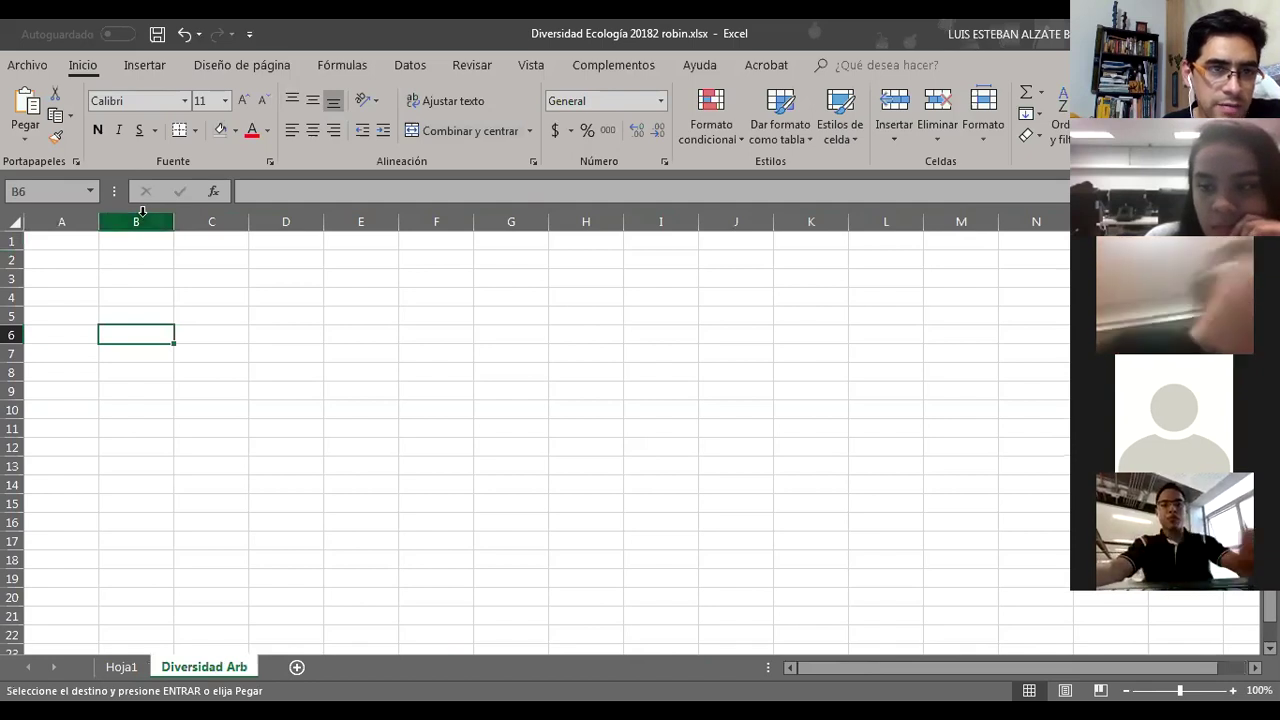
pyautogui.click(111, 221)
pyautogui.click(73, 220)
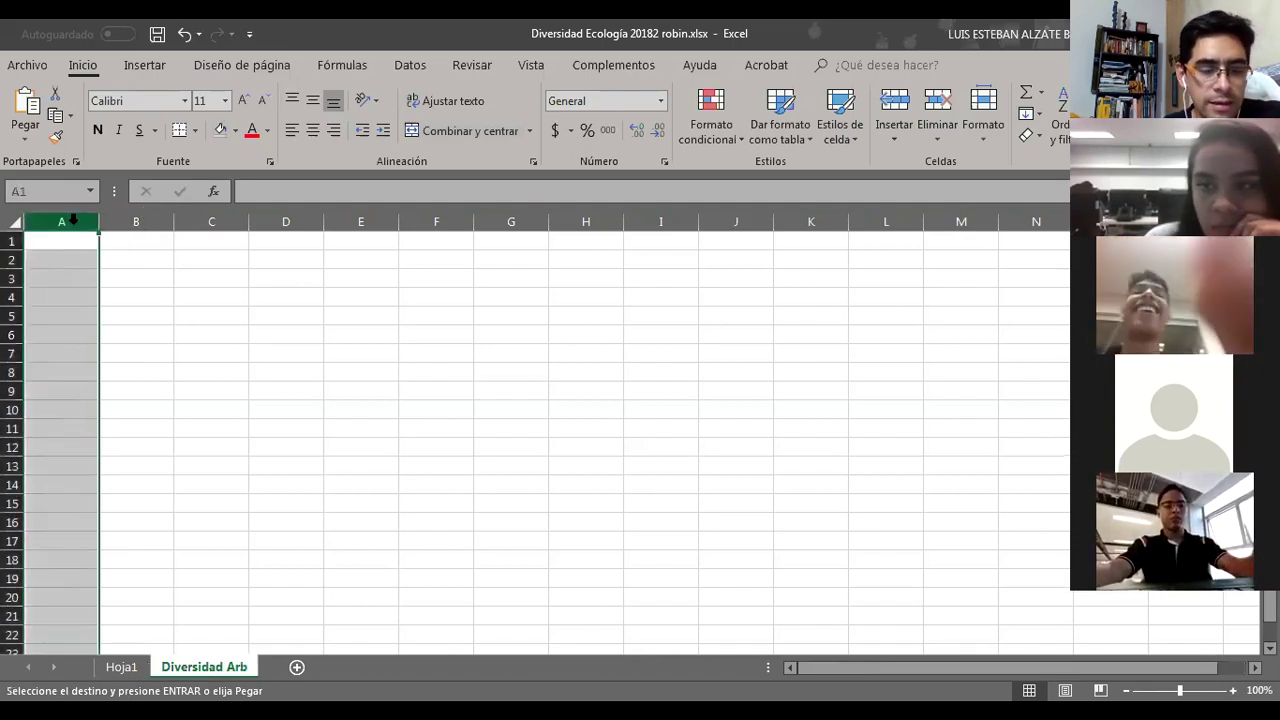
pyautogui.hotkey('ctrl', 'v')
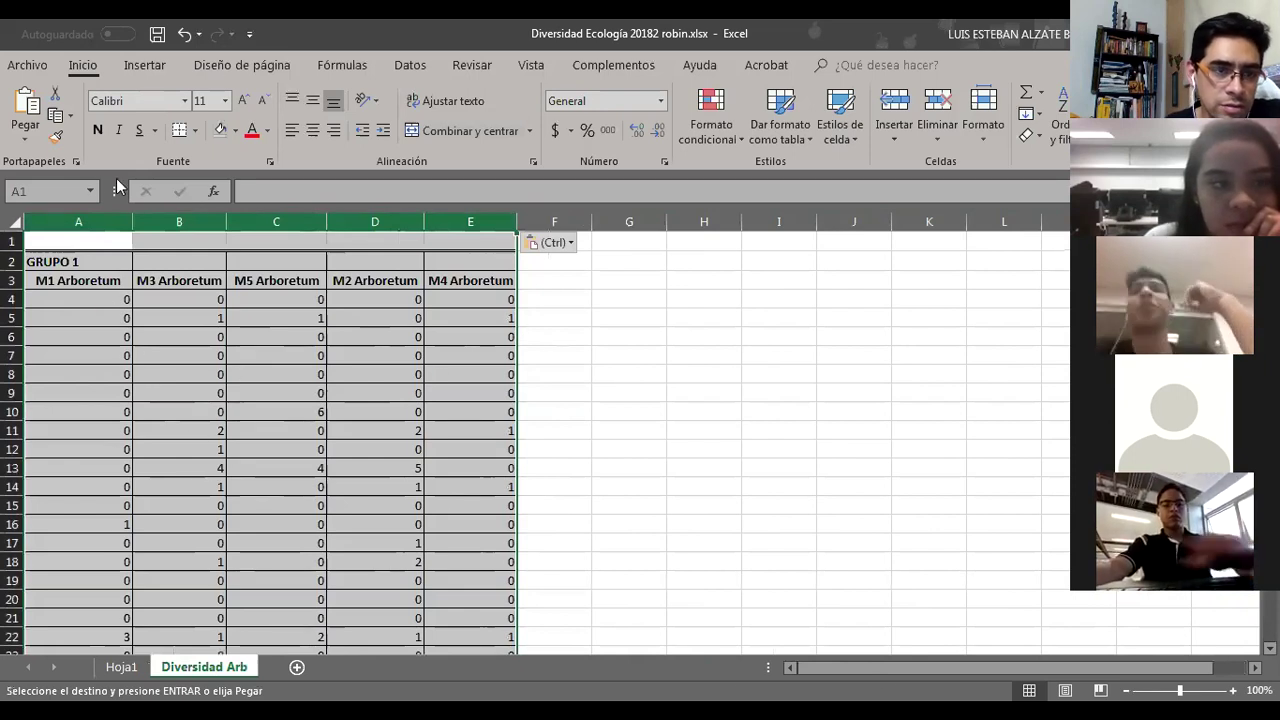
pyautogui.doubleClick(133, 220)
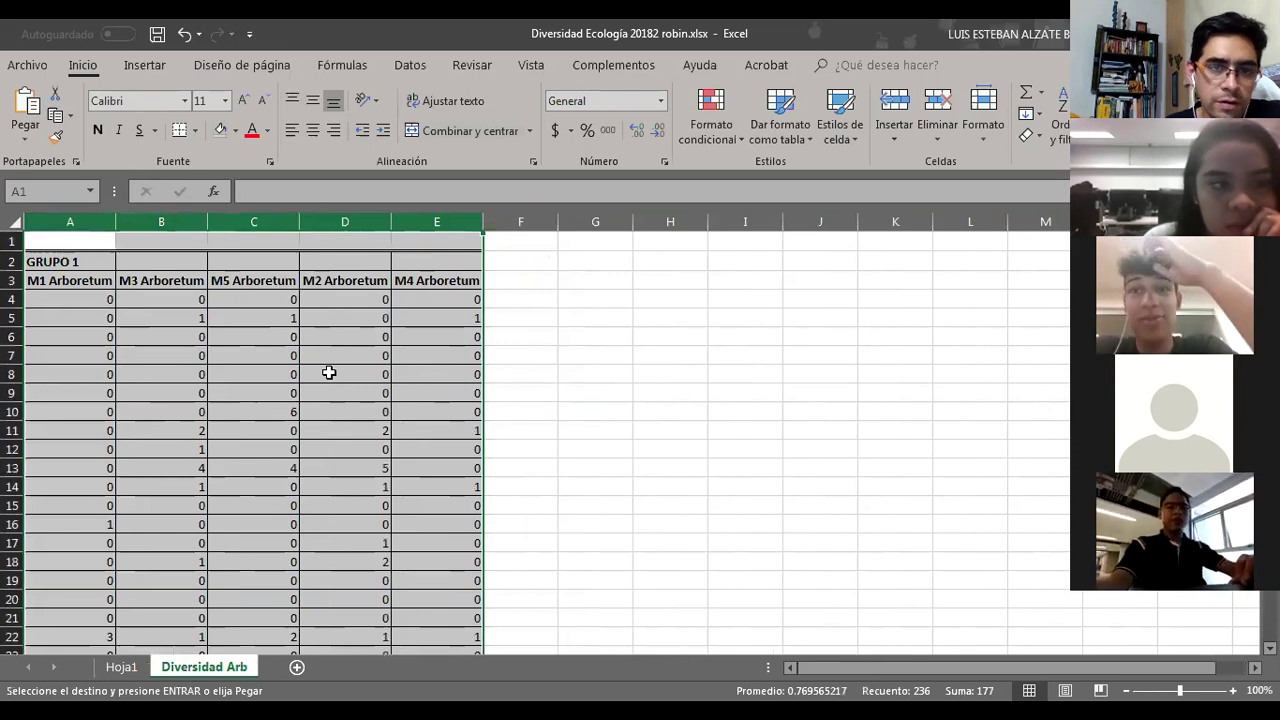
# Step: Clear the headings in A1:E3 of Diversidad Arb and delete row 1
pyautogui.moveTo(458, 281); pyautogui.dragTo(42, 248)
pyautogui.hotkey('ctrl', 'v')
pyautogui.press('Delete')
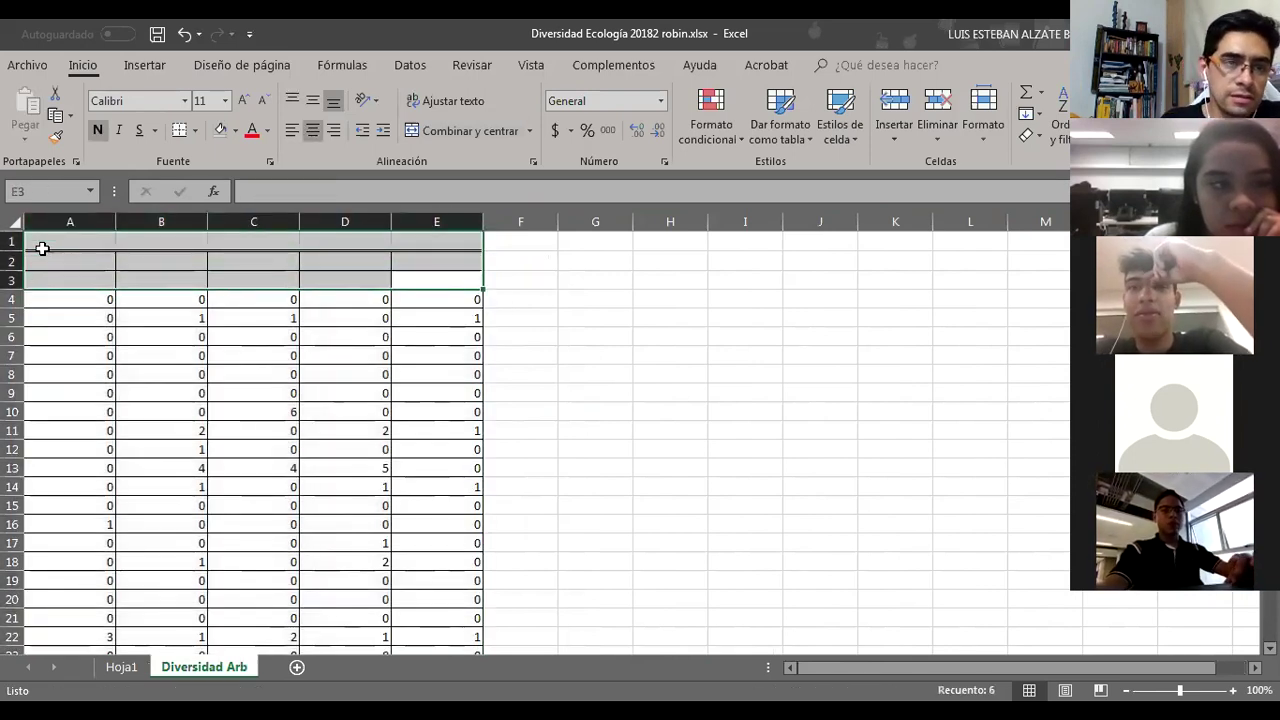
pyautogui.click(13, 240)
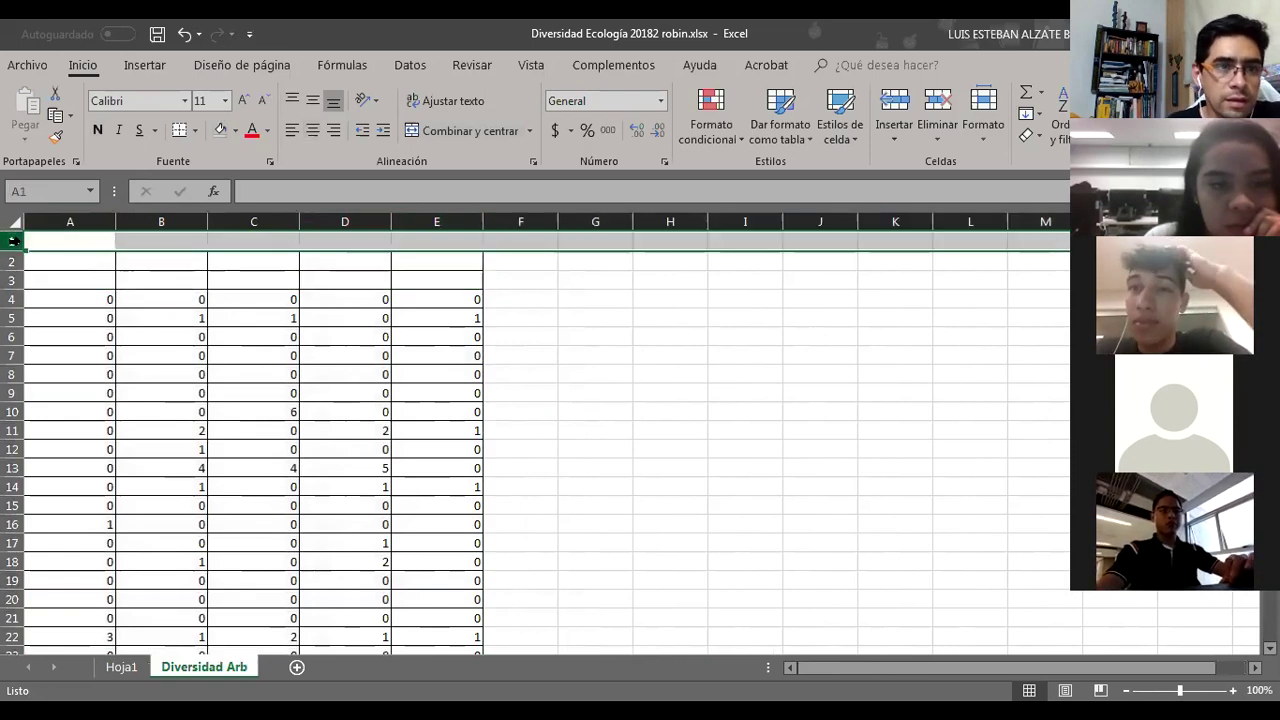
pyautogui.rightClick(14, 242)
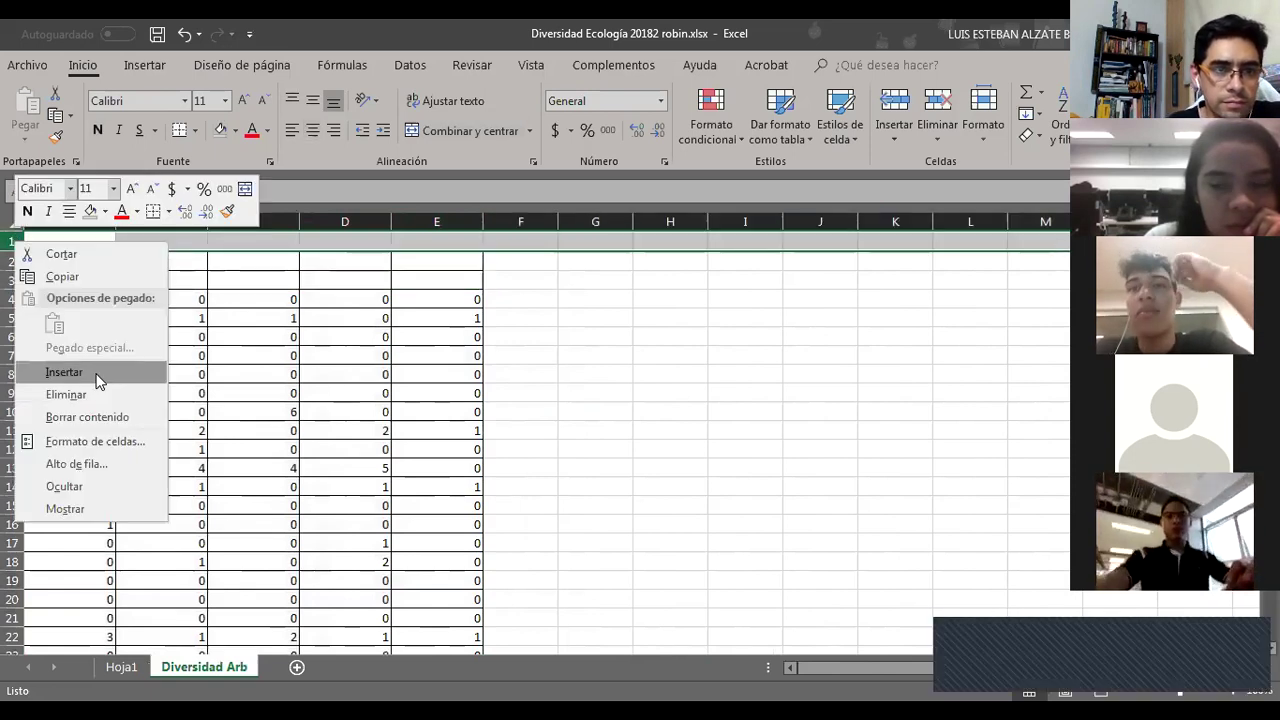
pyautogui.click(66, 395)
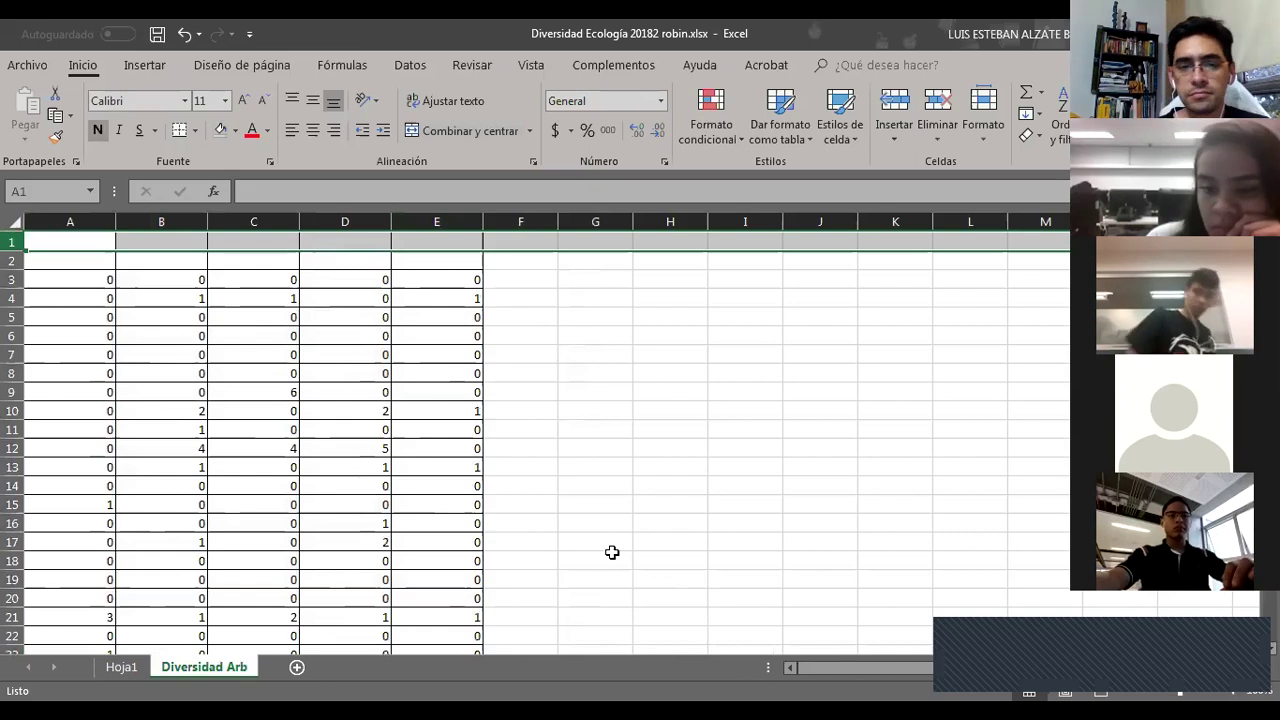
pyautogui.click(622, 350)
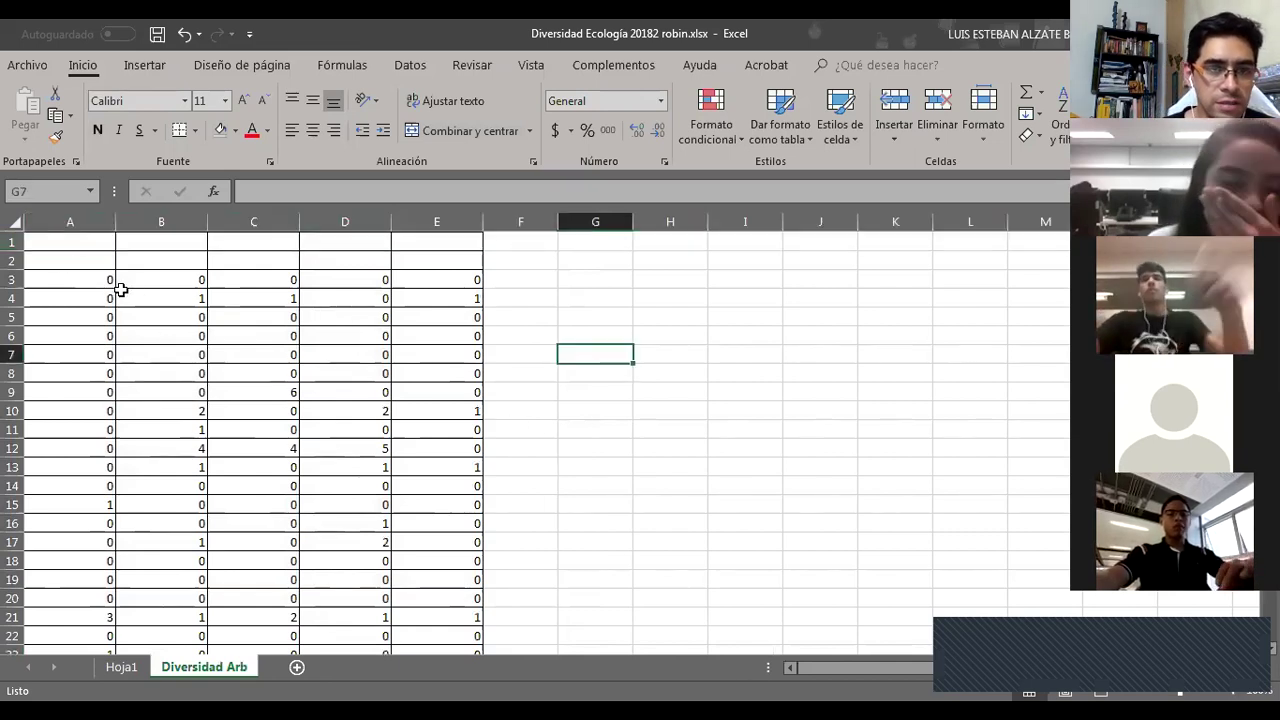
pyautogui.moveTo(86, 280); pyautogui.dragTo(456, 662)
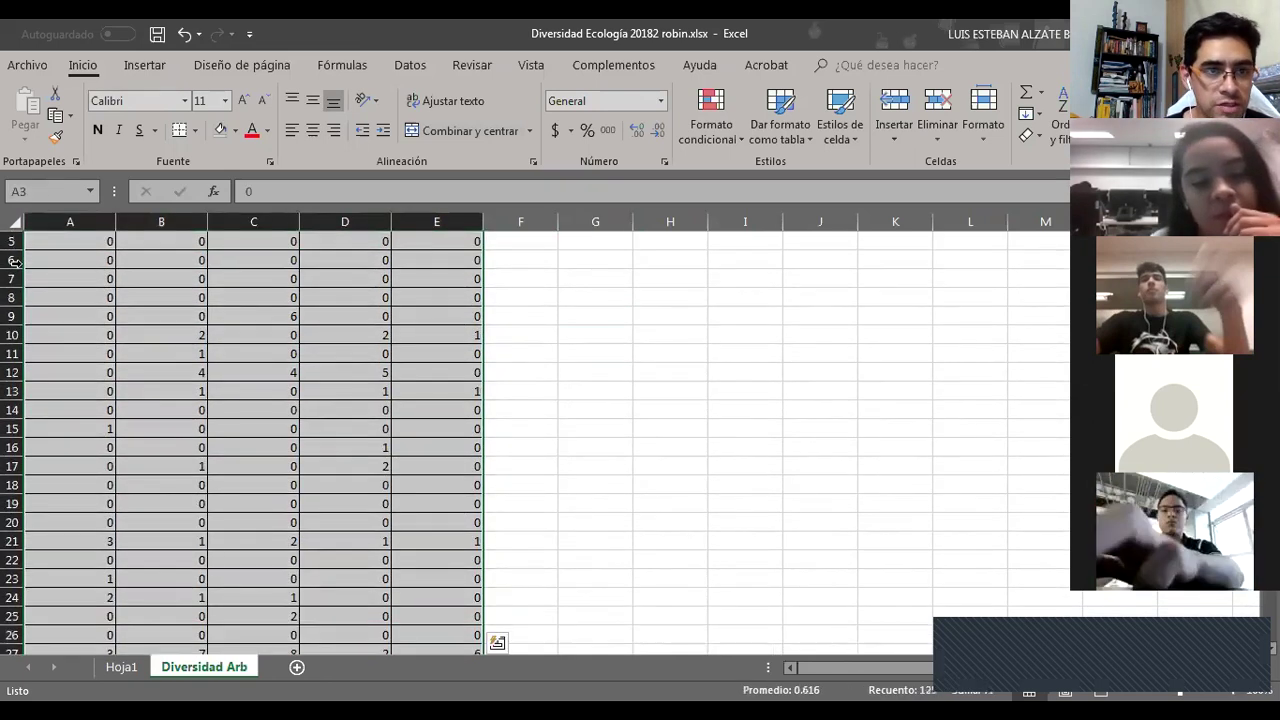
pyautogui.scroll(2, 70, 600)
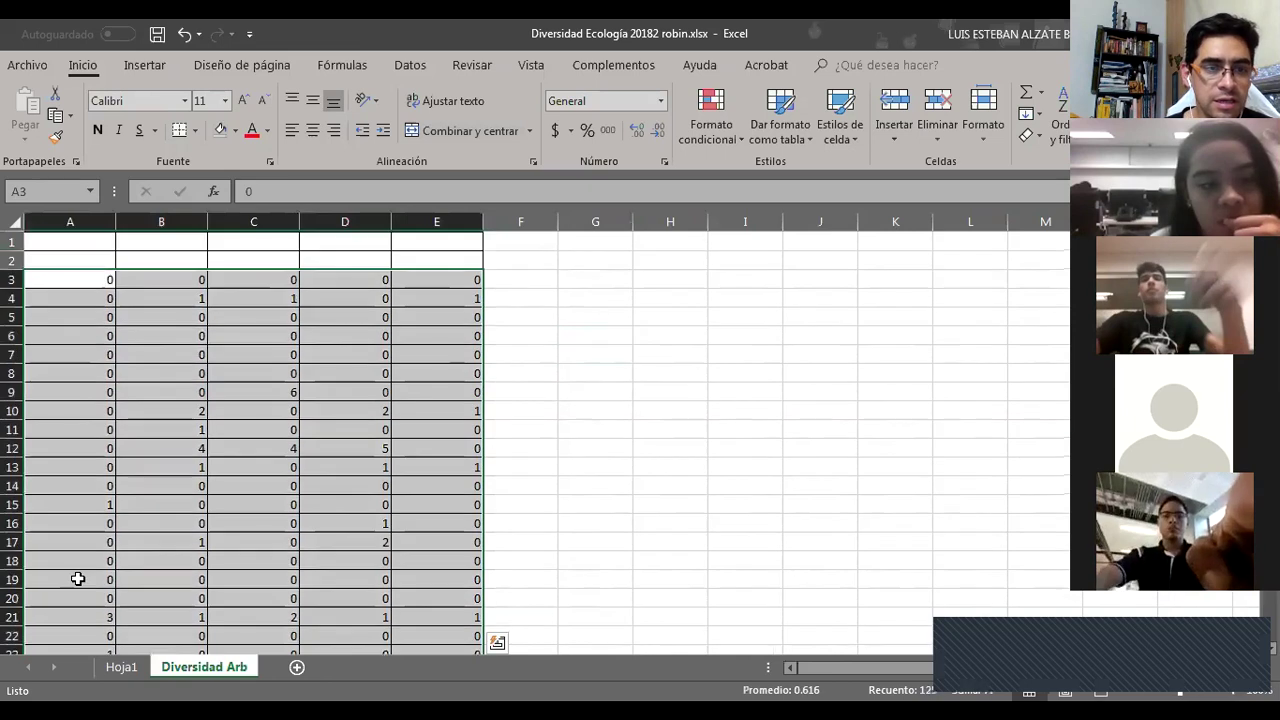
# Step: Add a new worksheet after Diversidad Arb and name it Div. Bl A
pyautogui.click(296, 668)
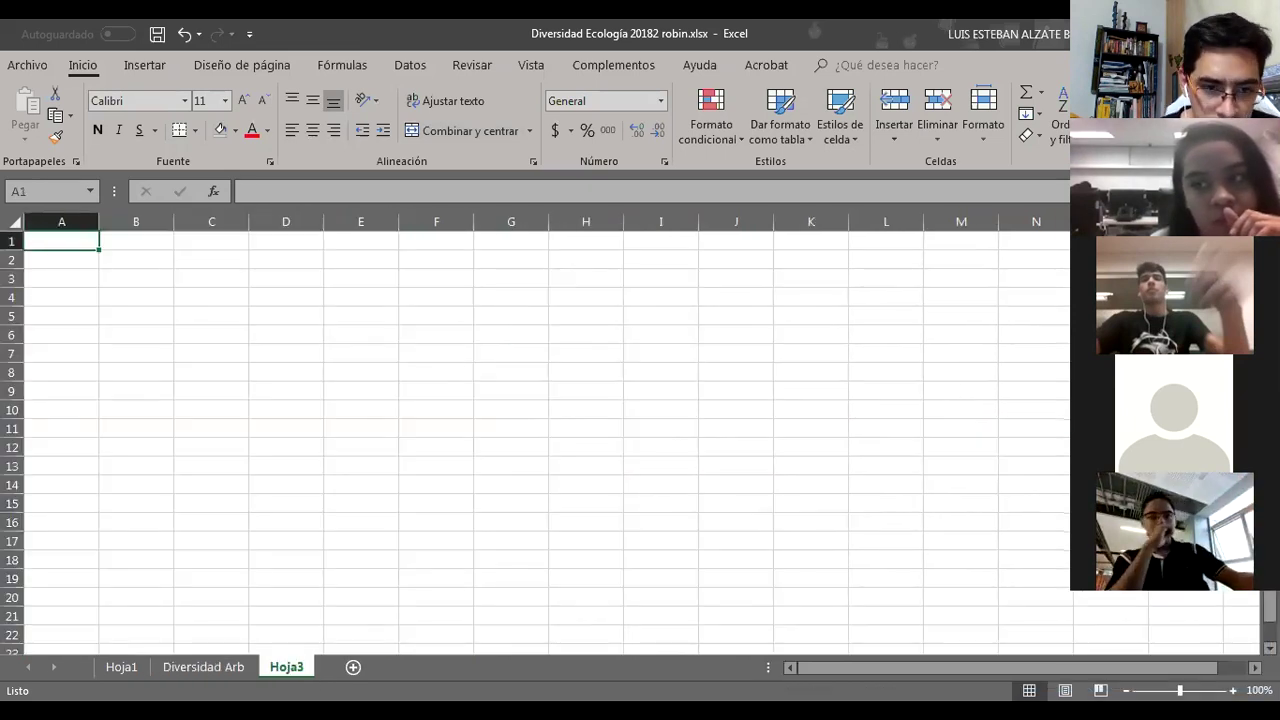
pyautogui.rightClick(296, 668)
pyautogui.press('Return')
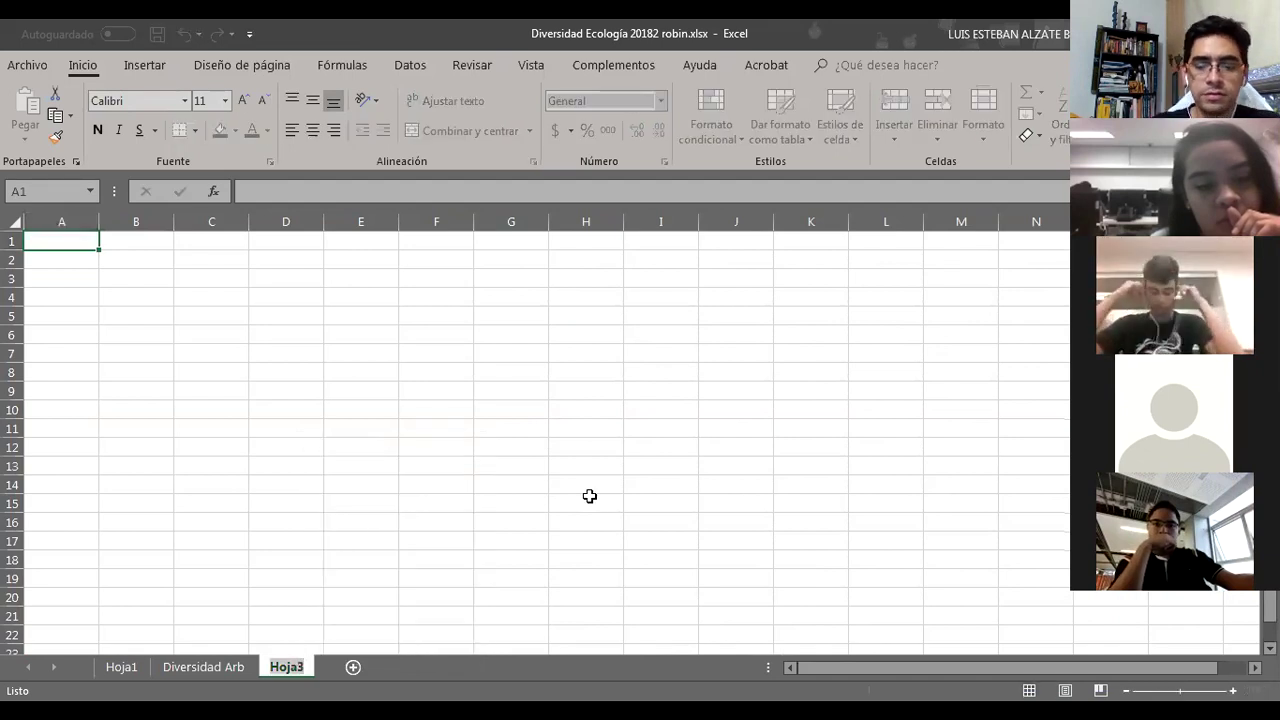
pyautogui.write('Div. Bl')
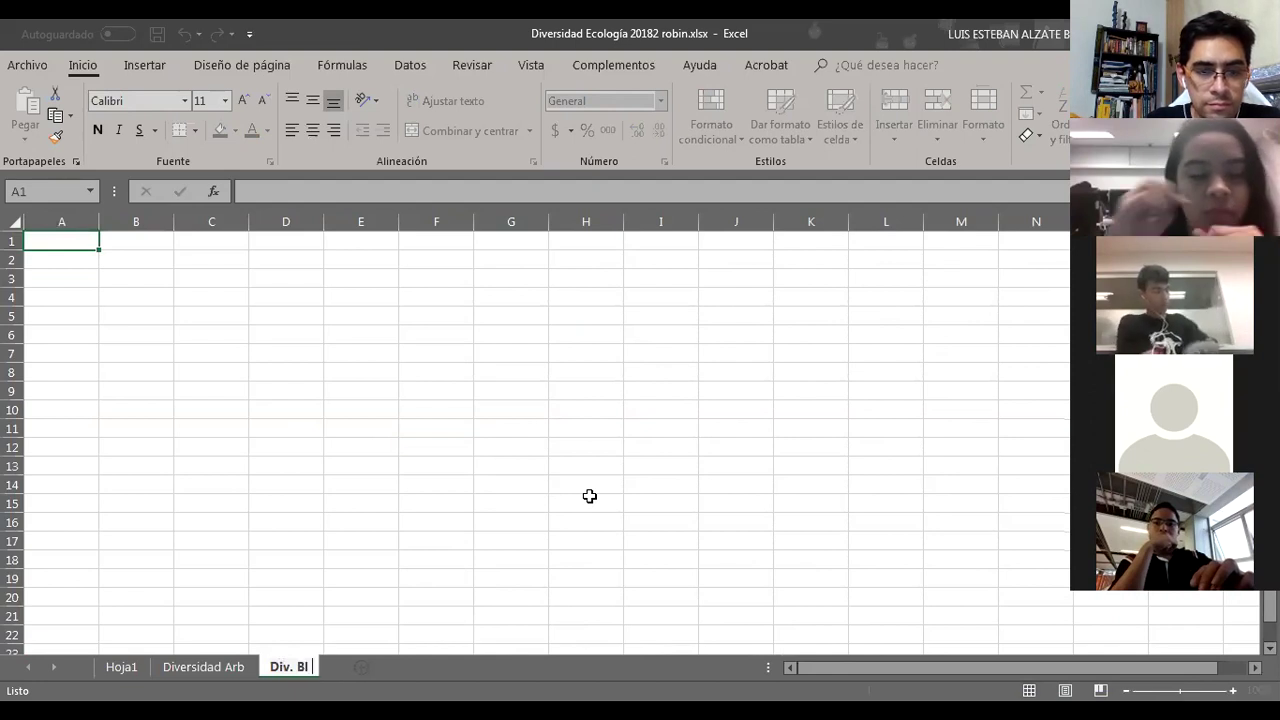
pyautogui.write('A')
pyautogui.press('Return')
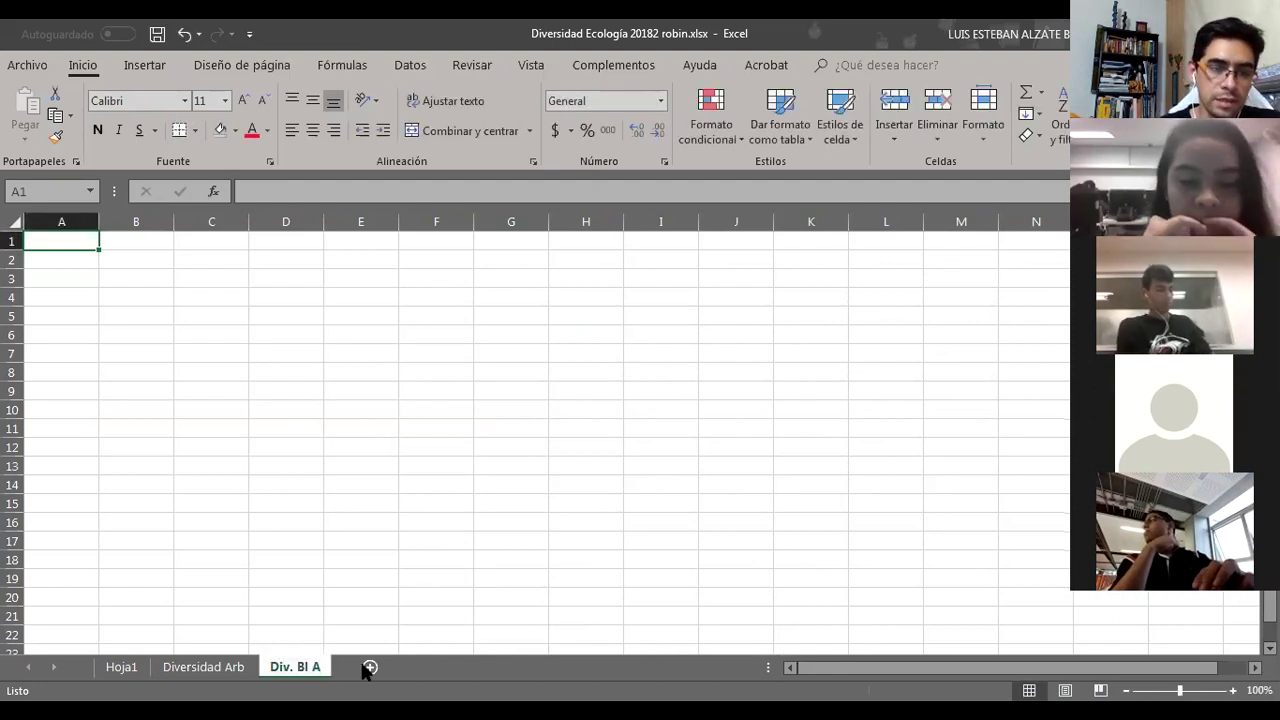
# Step: Copy the Bloque A columns D, F, H and L of Hoja1 together into Div. Bl A, starting at cell A1
pyautogui.click(128, 667)
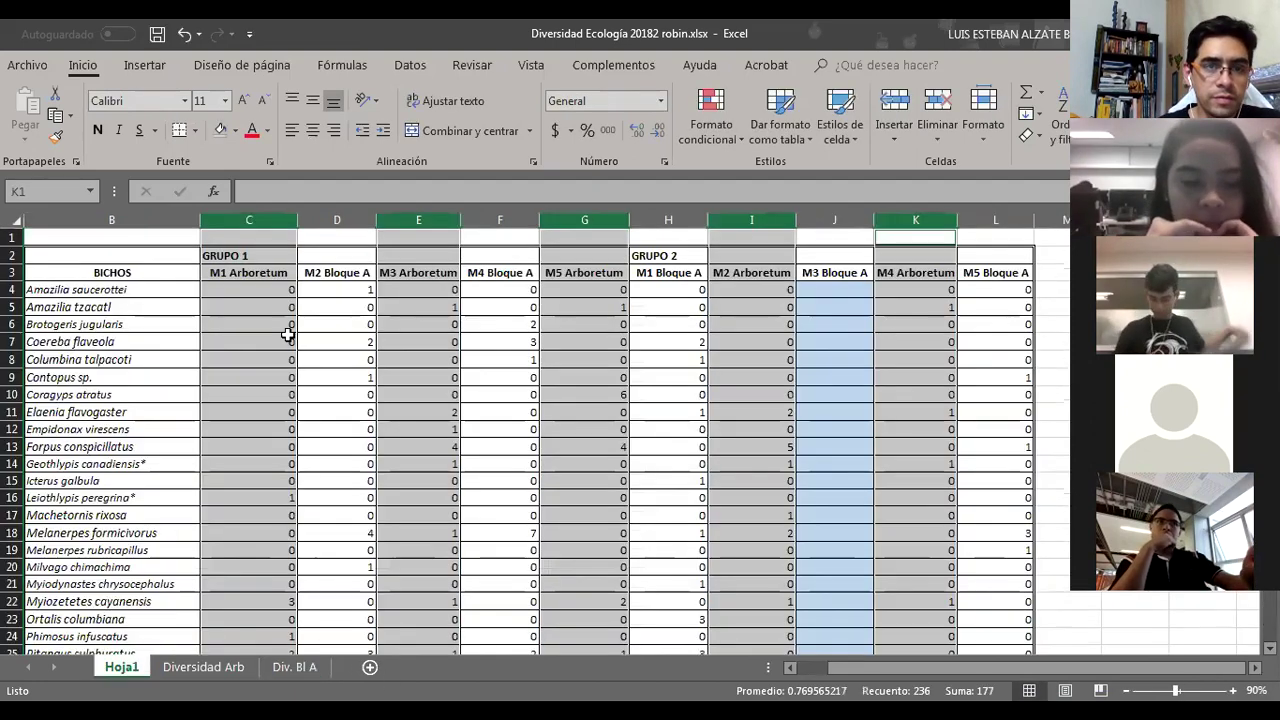
pyautogui.click(337, 220)
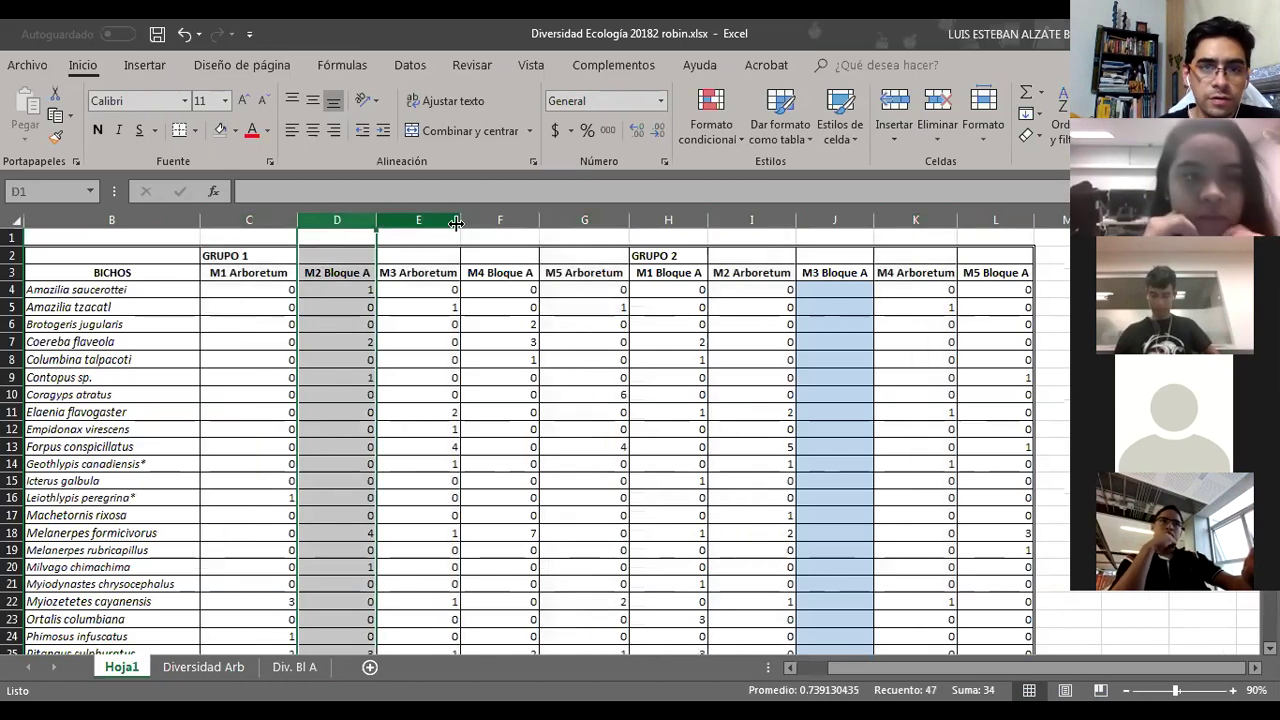
pyautogui.keyDown('ctrl'); pyautogui.click(488, 220); pyautogui.keyUp('ctrl')
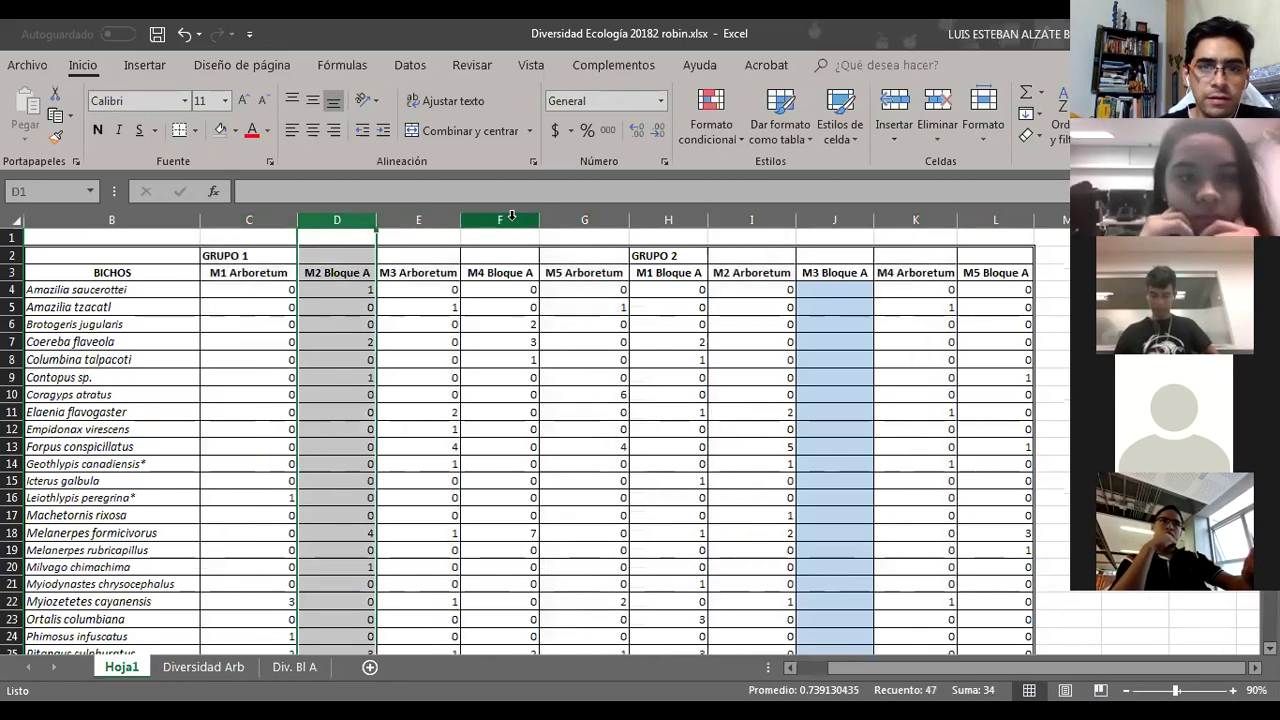
pyautogui.keyDown('ctrl'); pyautogui.click(690, 220); pyautogui.keyUp('ctrl')
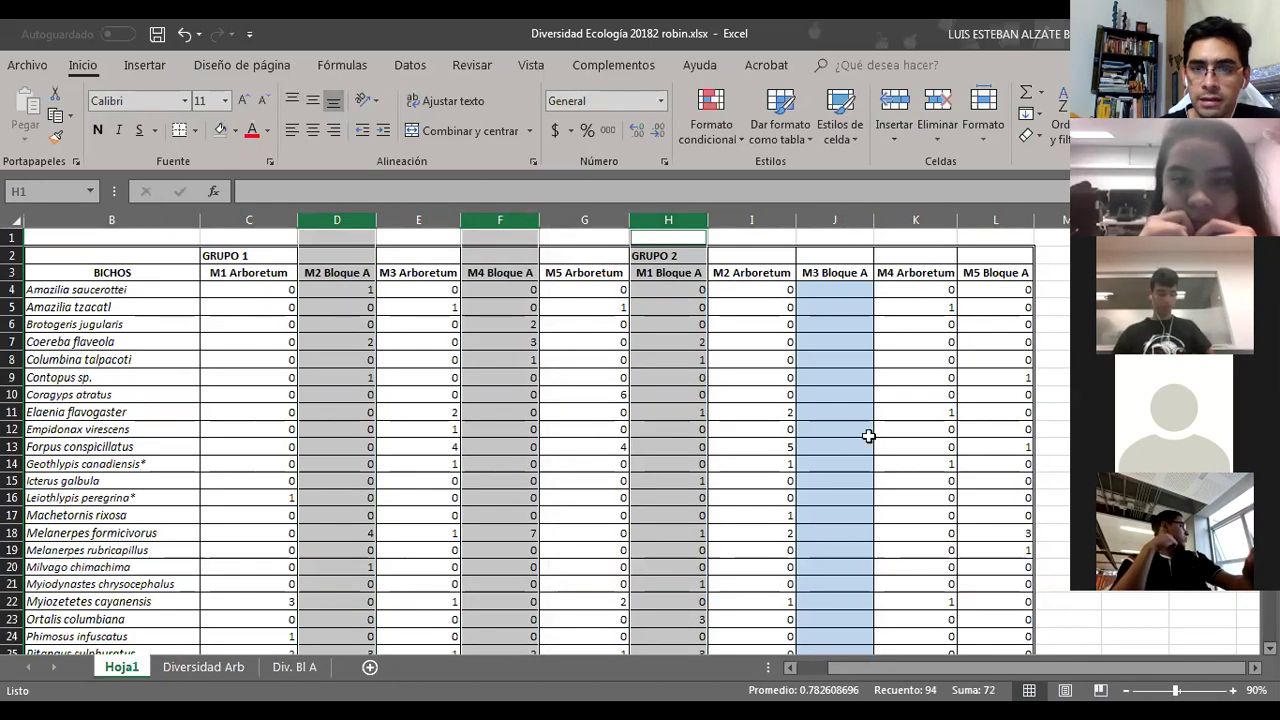
pyautogui.keyDown('ctrl'); pyautogui.click(990, 220); pyautogui.keyUp('ctrl')
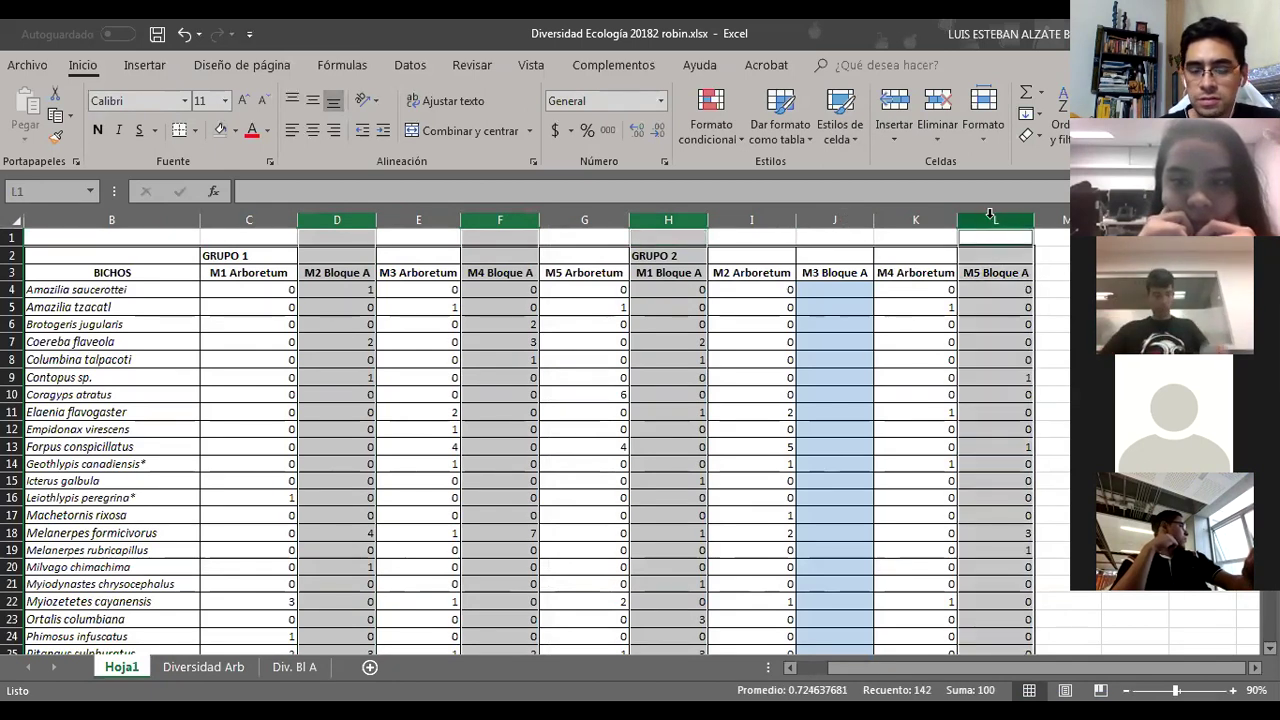
pyautogui.hotkey('ctrl', 'c')
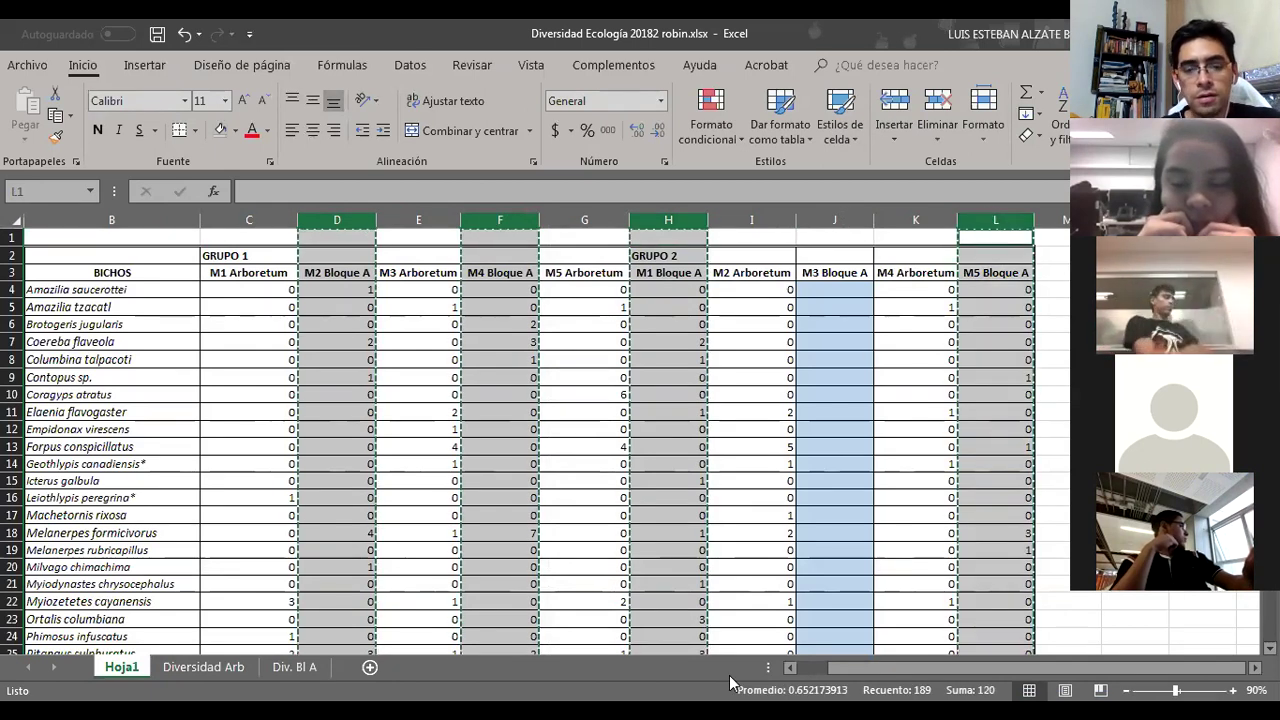
pyautogui.click(295, 667)
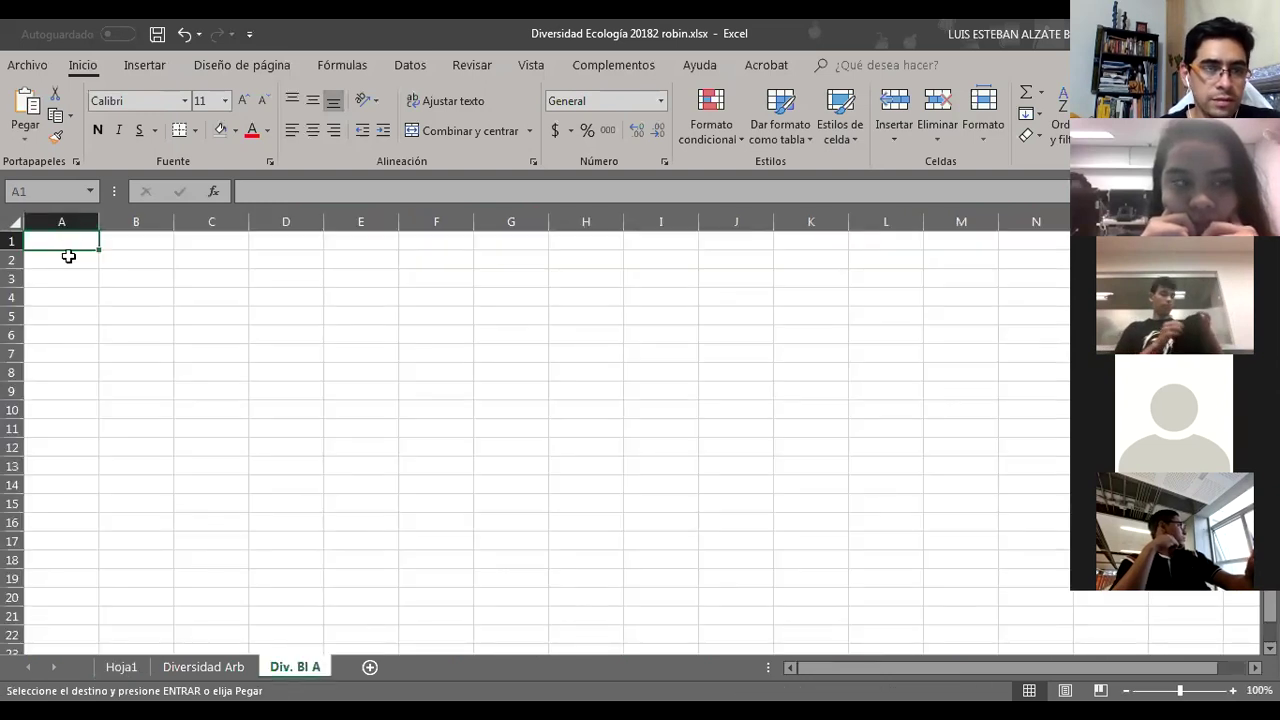
pyautogui.hotkey('ctrl', 'v')
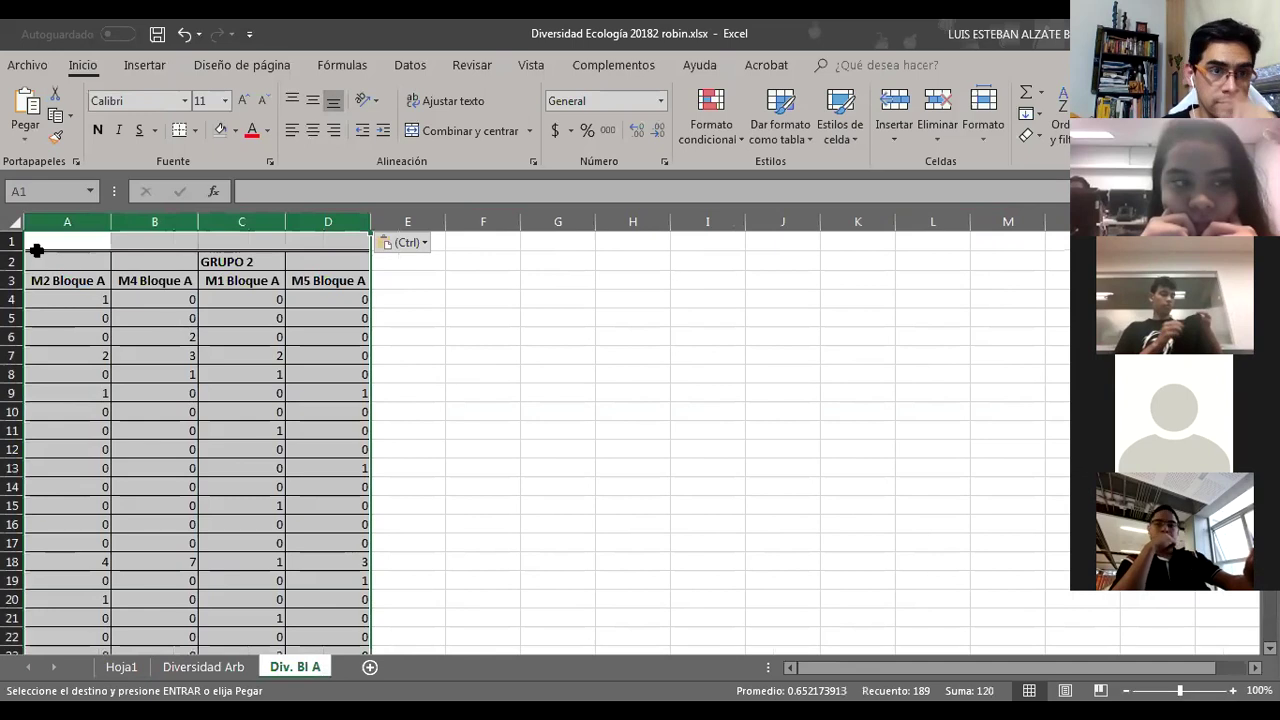
# Step: Clear the headings in A1:D3 of Div. Bl A and delete row 1
pyautogui.moveTo(60, 250); pyautogui.dragTo(314, 277)
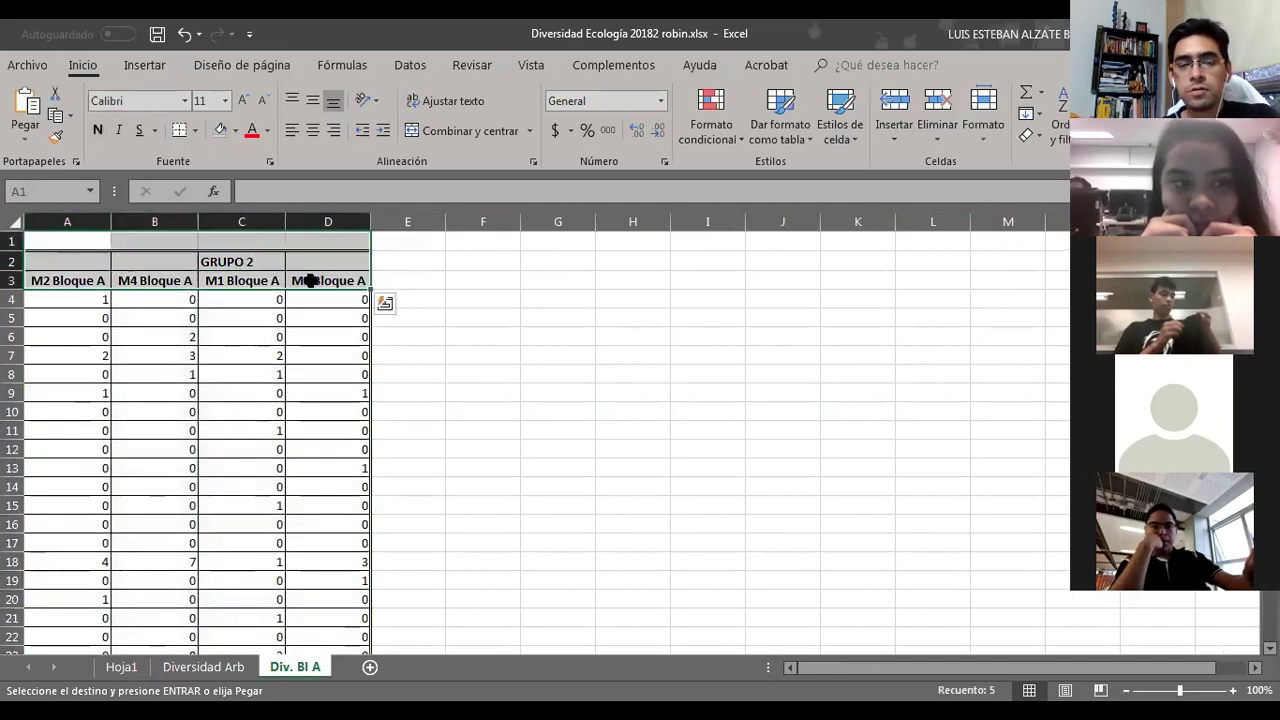
pyautogui.press('Delete')
pyautogui.click(12, 241)
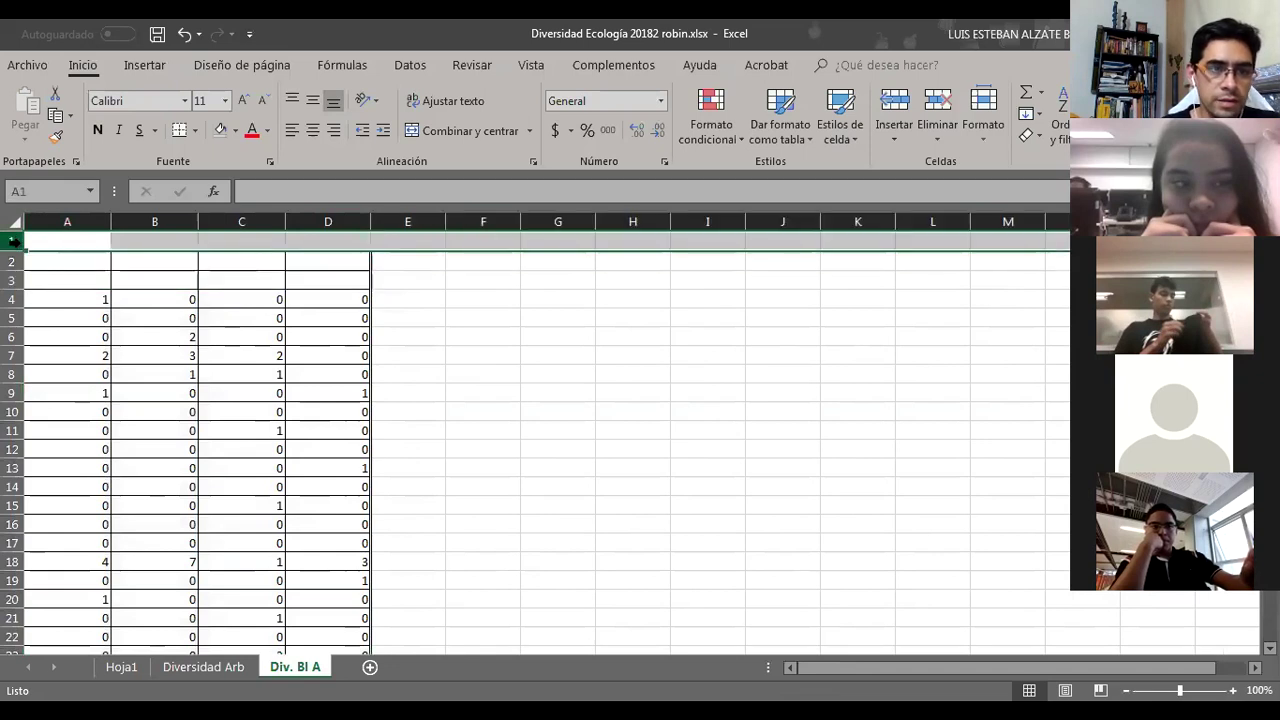
pyautogui.rightClick(12, 241)
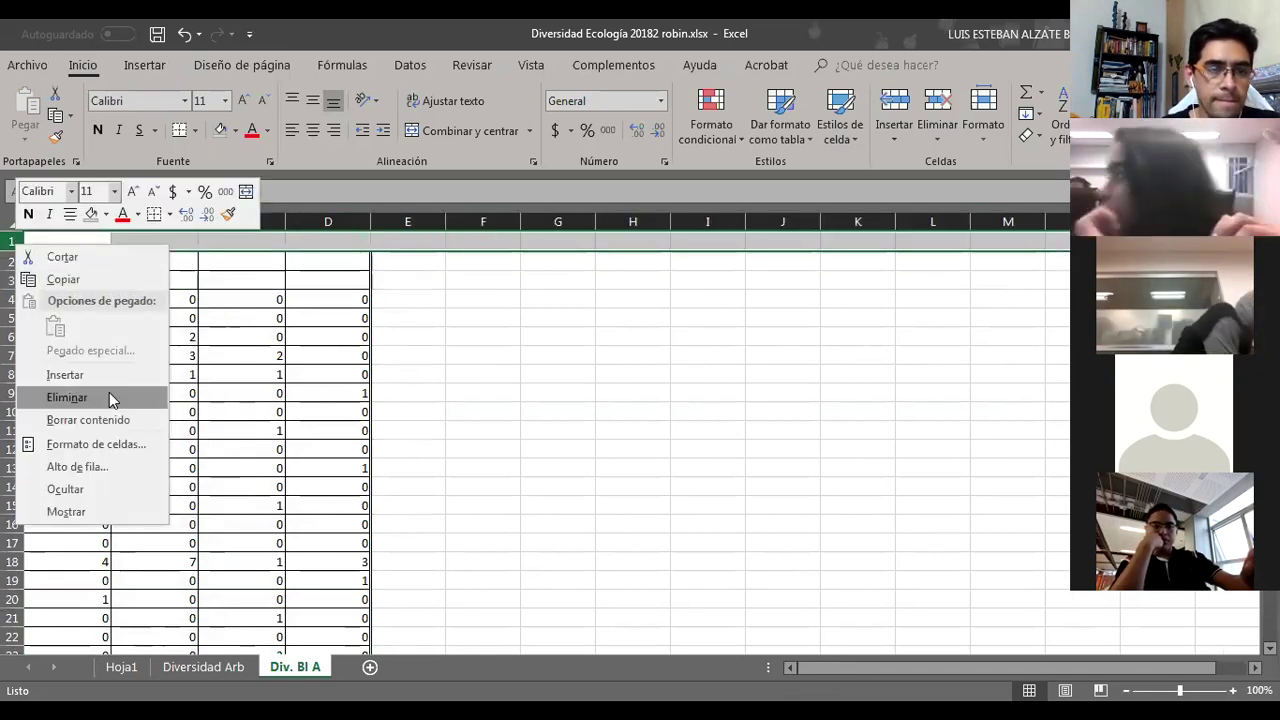
pyautogui.click(67, 397)
pyautogui.click(430, 313)
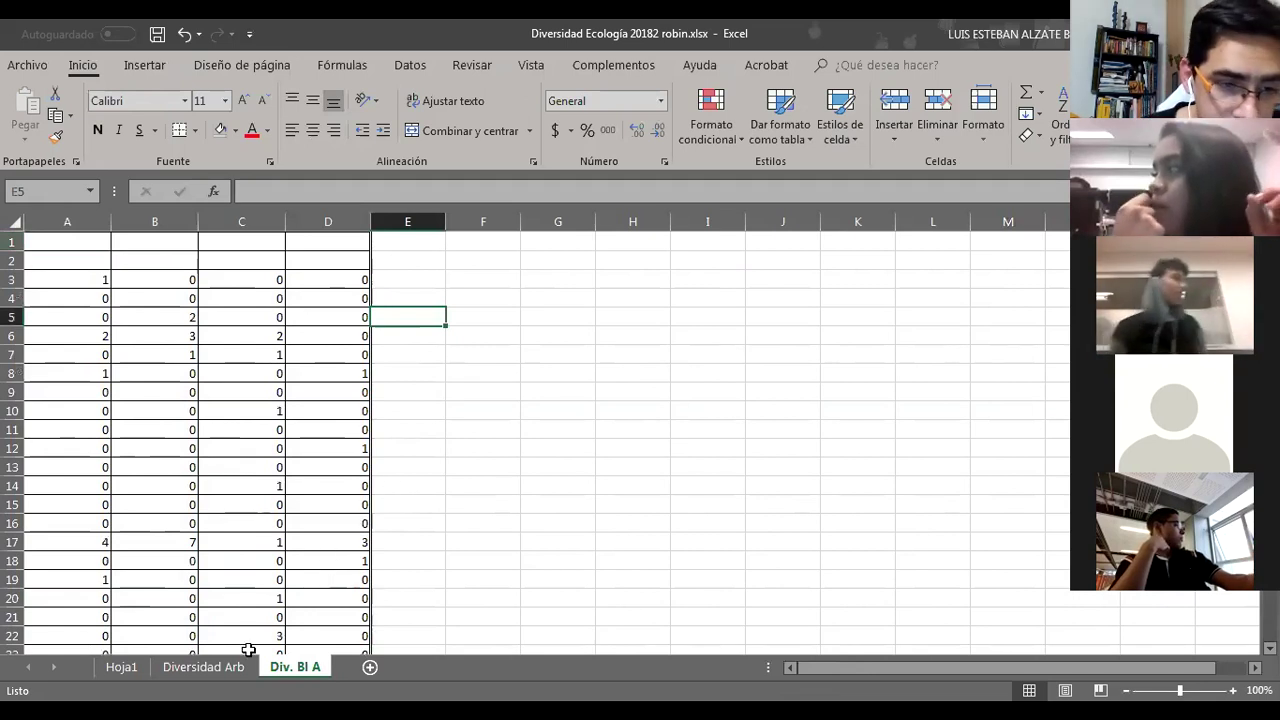
pyautogui.click(67, 244)
pyautogui.moveTo(72, 252); pyautogui.dragTo(360, 257)
pyautogui.hotkey('ctrl', 'n')
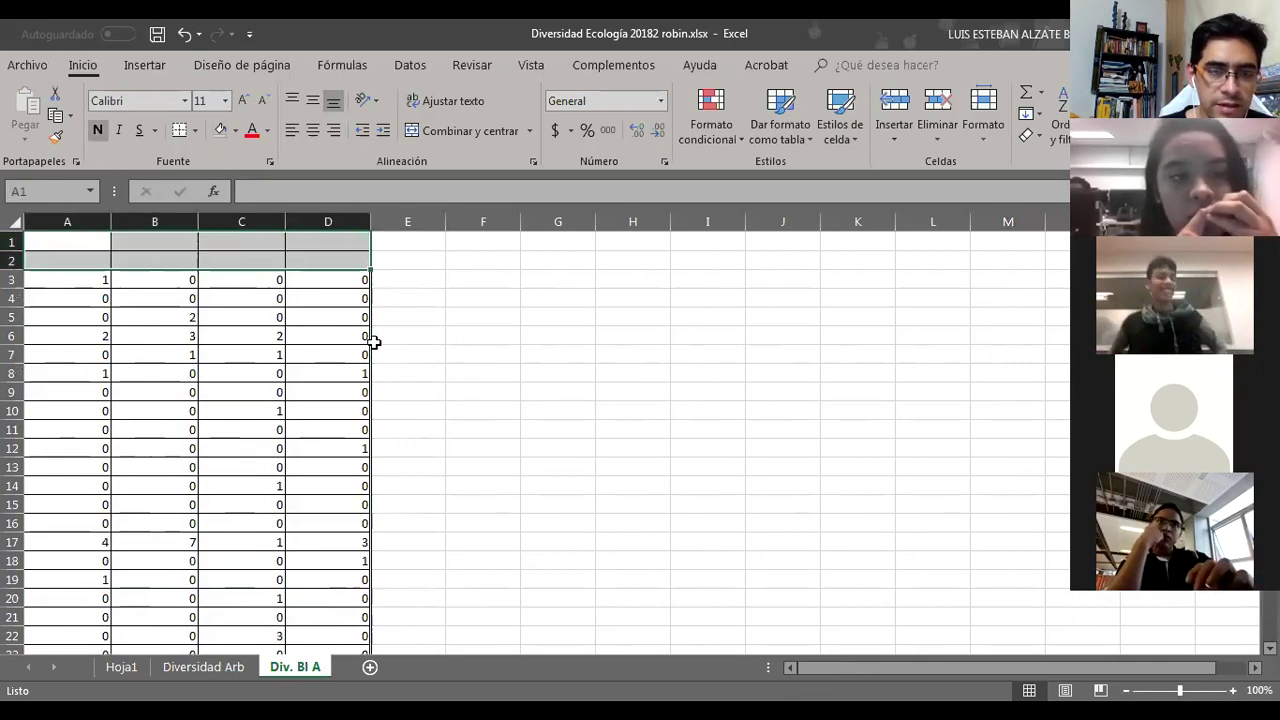
# Step: Return to Hoja1 and select cell C4, the first M1 Arboretum count
pyautogui.click(136, 674)
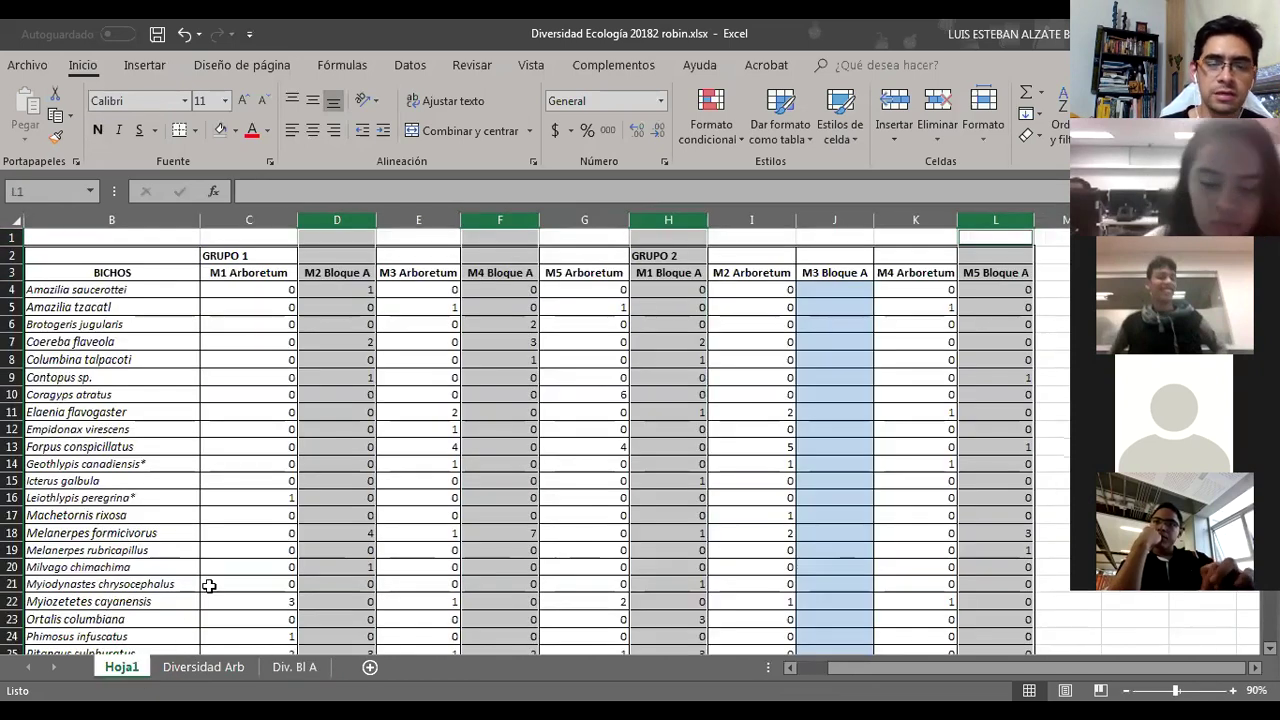
pyautogui.click(230, 285)
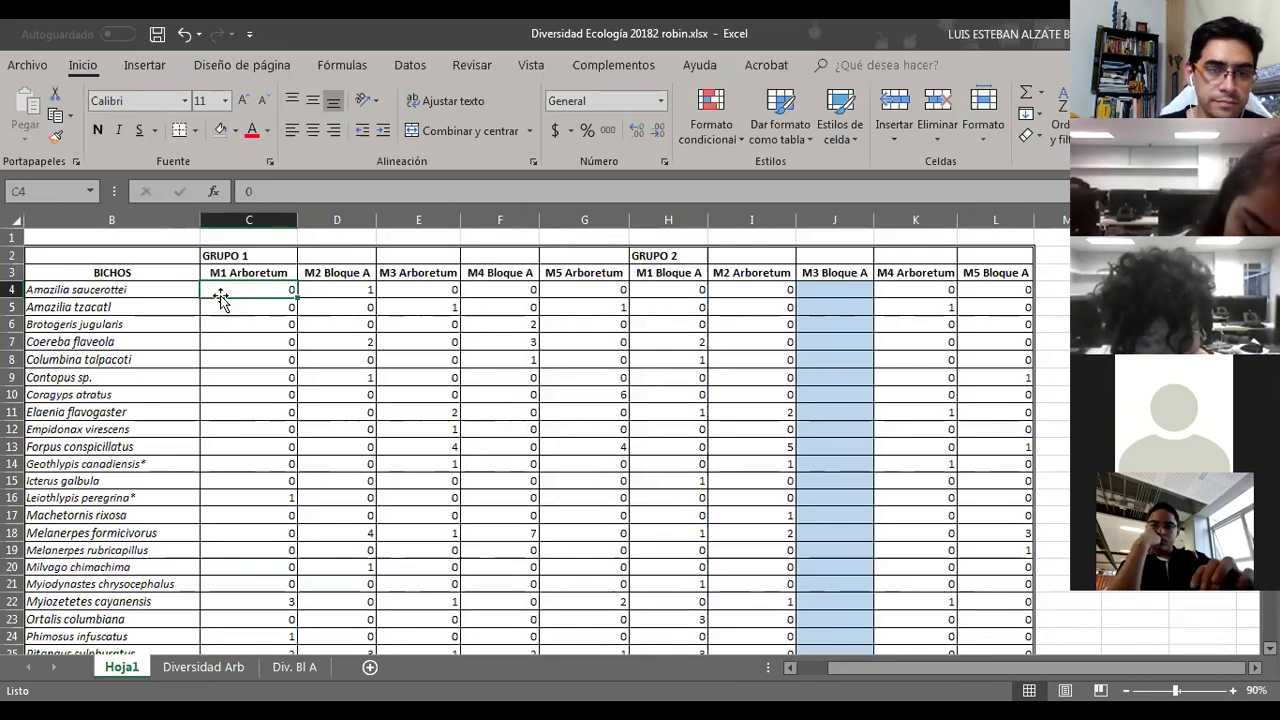
pyautogui.moveTo(251, 214); pyautogui.dragTo(797, 215)
pyautogui.keyDown('ctrl'); pyautogui.click(915, 219); pyautogui.keyUp('ctrl')
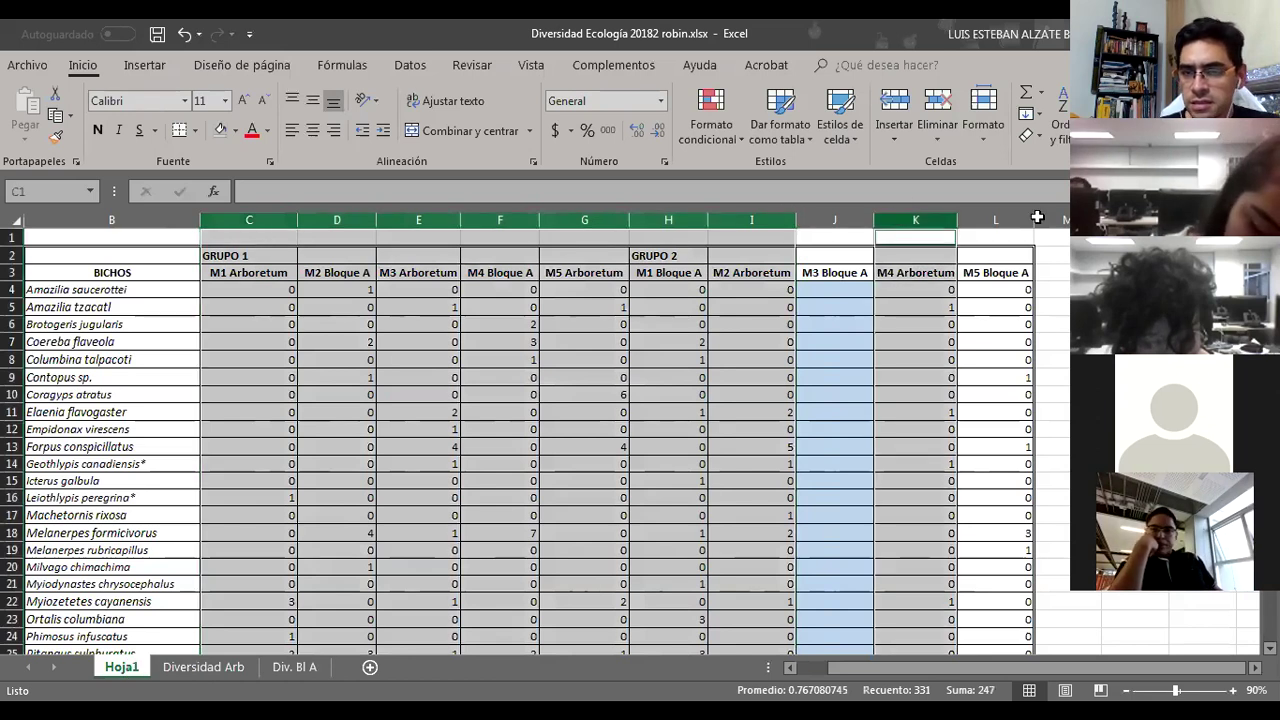
pyautogui.moveTo(1037, 217); pyautogui.dragTo(1026, 217)
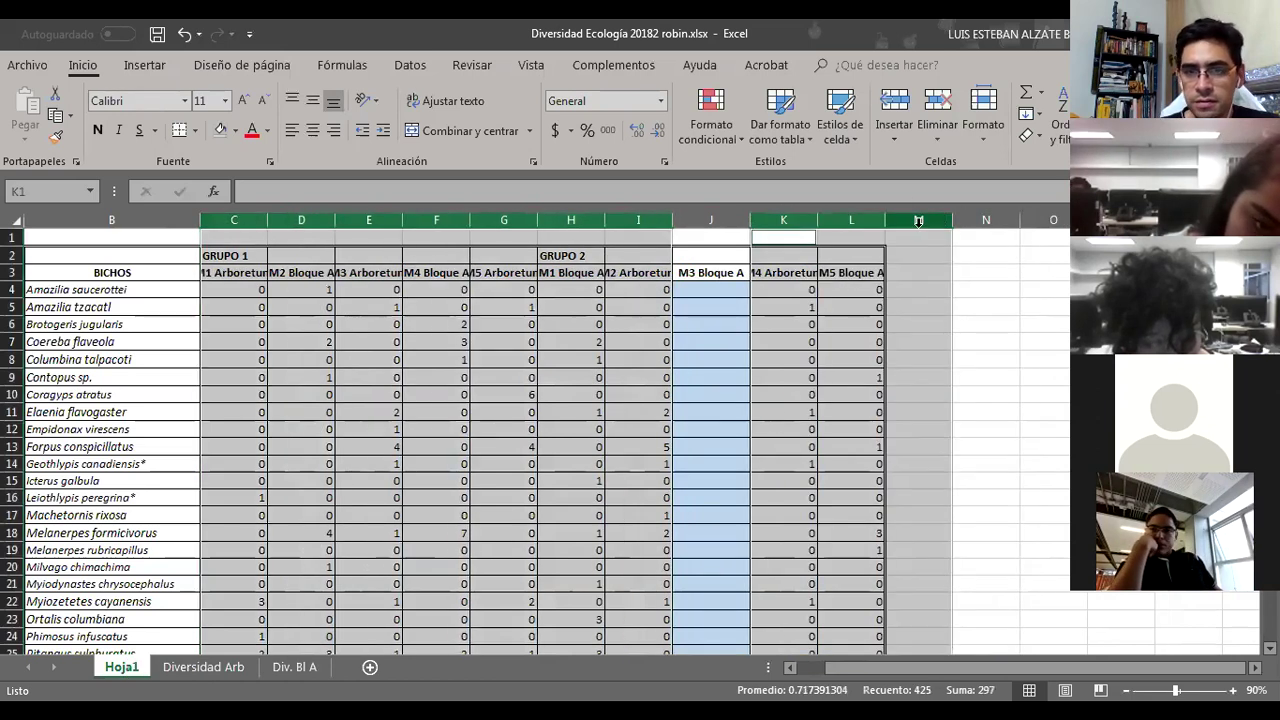
# Step: Copy columns C through I, K and L of Hoja1 together, leaving out the empty M3 Bloque A column
pyautogui.click(840, 213)
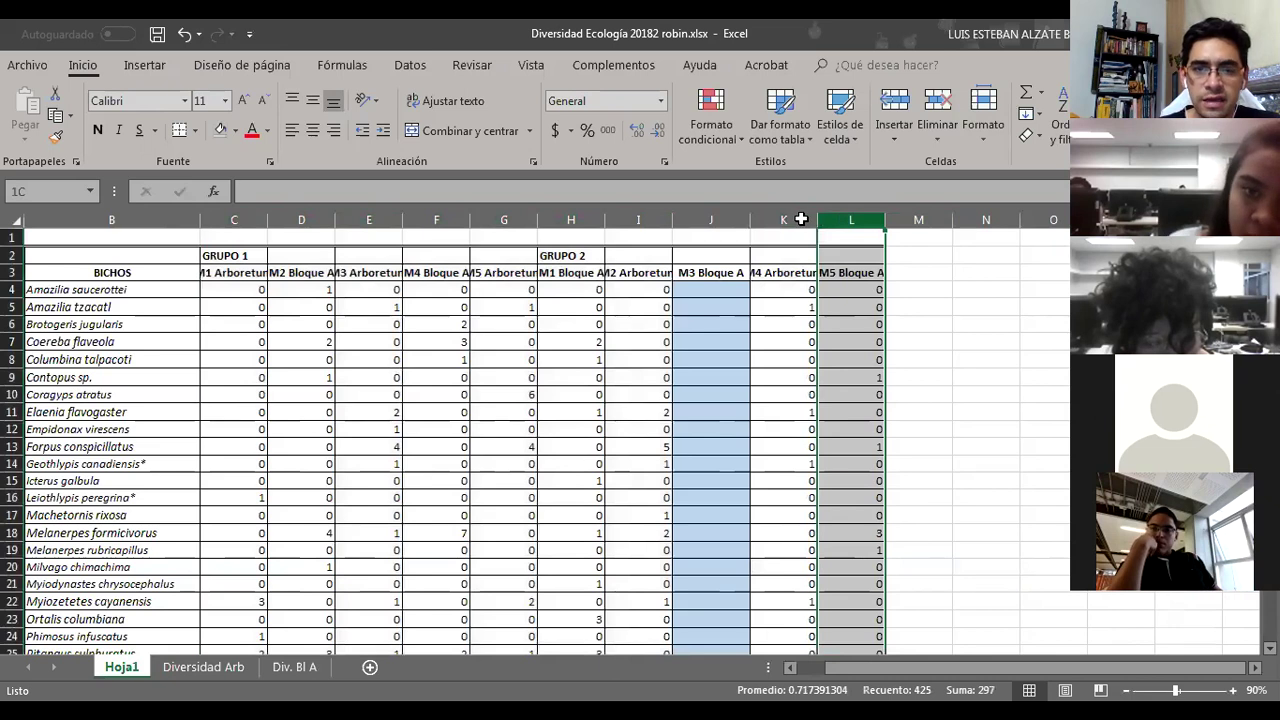
pyautogui.keyDown('ctrl'); pyautogui.click(801, 219); pyautogui.keyUp('ctrl')
pyautogui.keyDown('ctrl'); pyautogui.click(636, 215); pyautogui.keyUp('ctrl')
pyautogui.moveTo(595, 213); pyautogui.dragTo(234, 219)
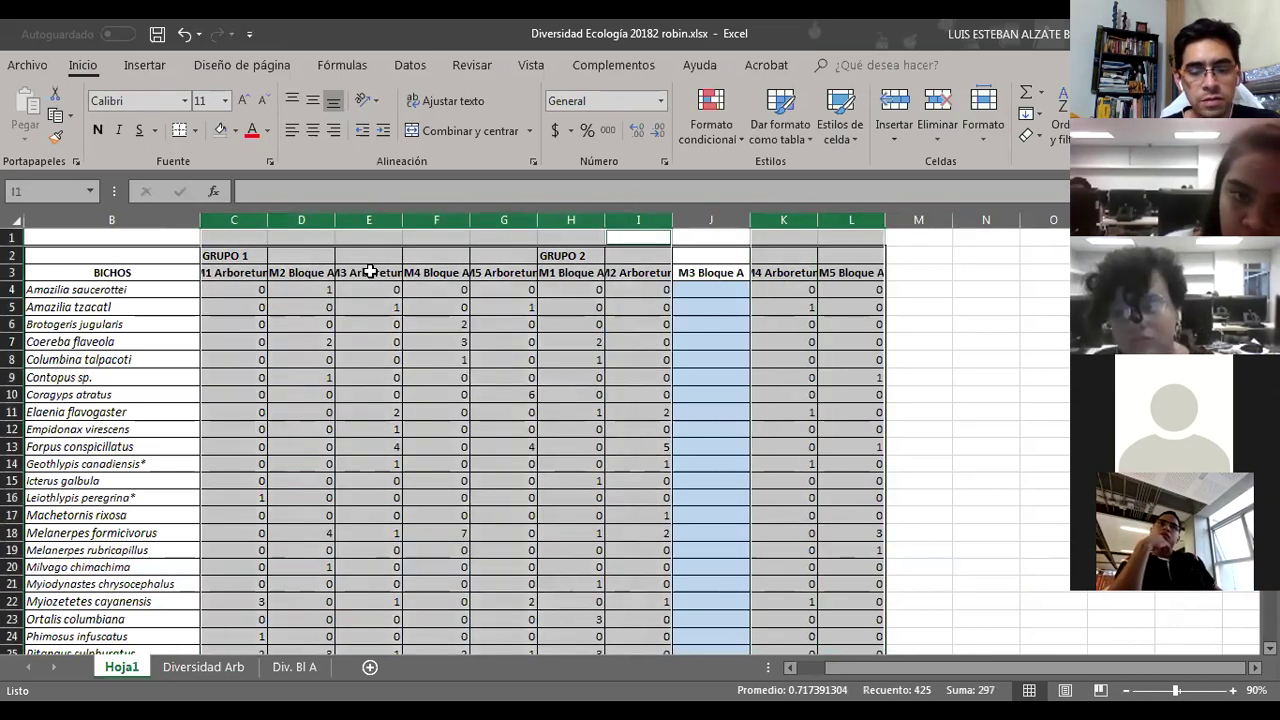
pyautogui.hotkey('ctrl', 'c')
# Step: Add a new worksheet after Hoja1, name it total, and paste the copied columns starting at cell A1
pyautogui.click(369, 667)
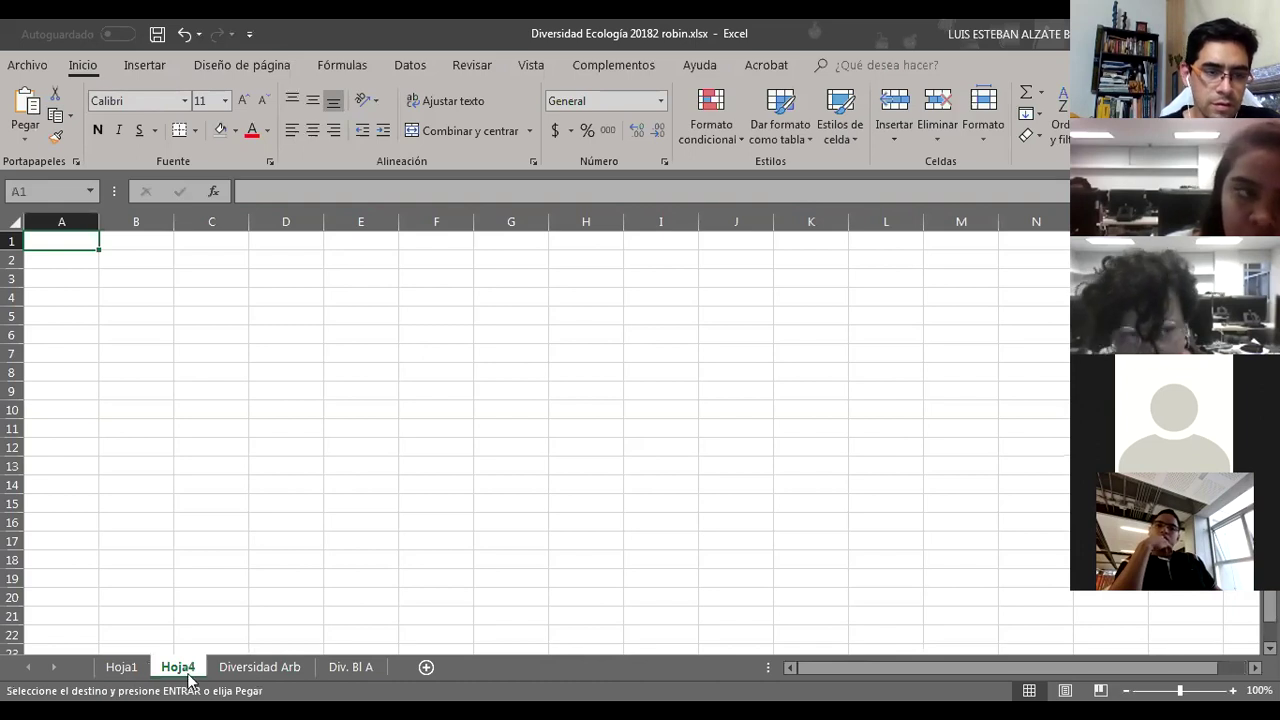
pyautogui.rightClick(180, 667)
pyautogui.click(291, 502)
pyautogui.write('total')
pyautogui.press('Return')
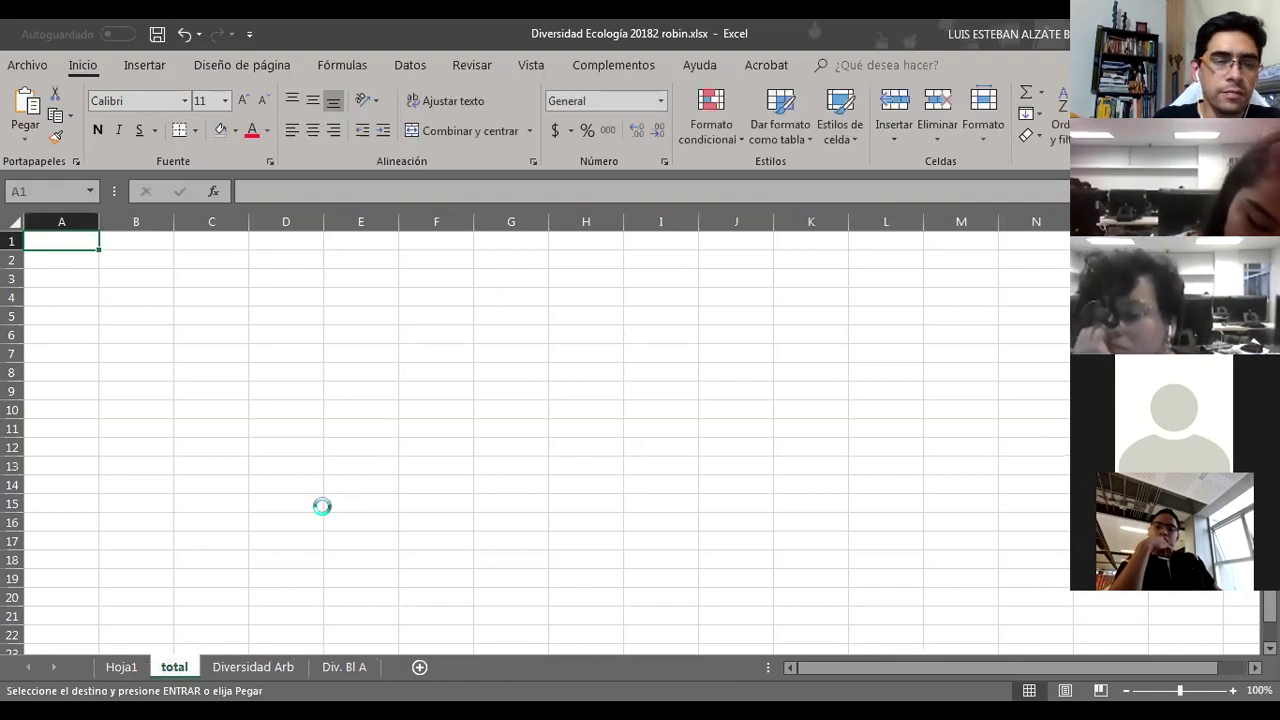
pyautogui.hotkey('ctrl', 'v')
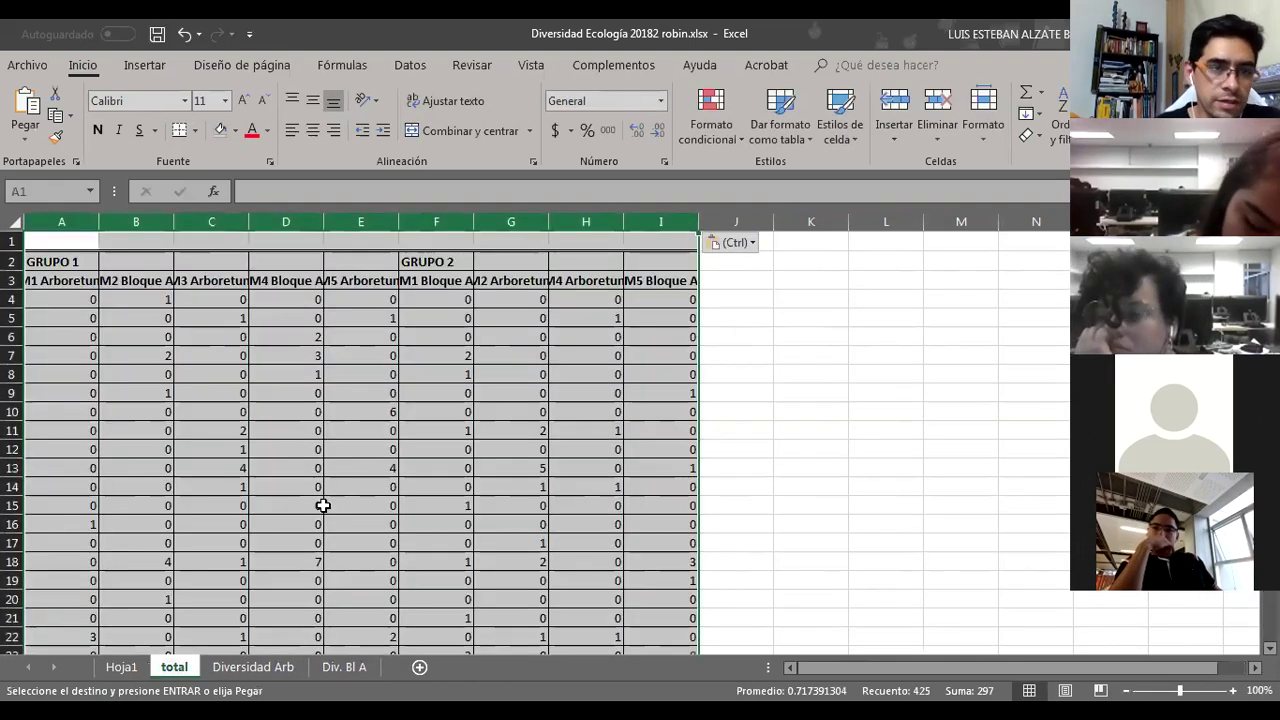
# Step: Delete the empty row 1 of the total sheet and clear the headings in A1:I2
pyautogui.click(13, 240)
pyautogui.rightClick(13, 240)
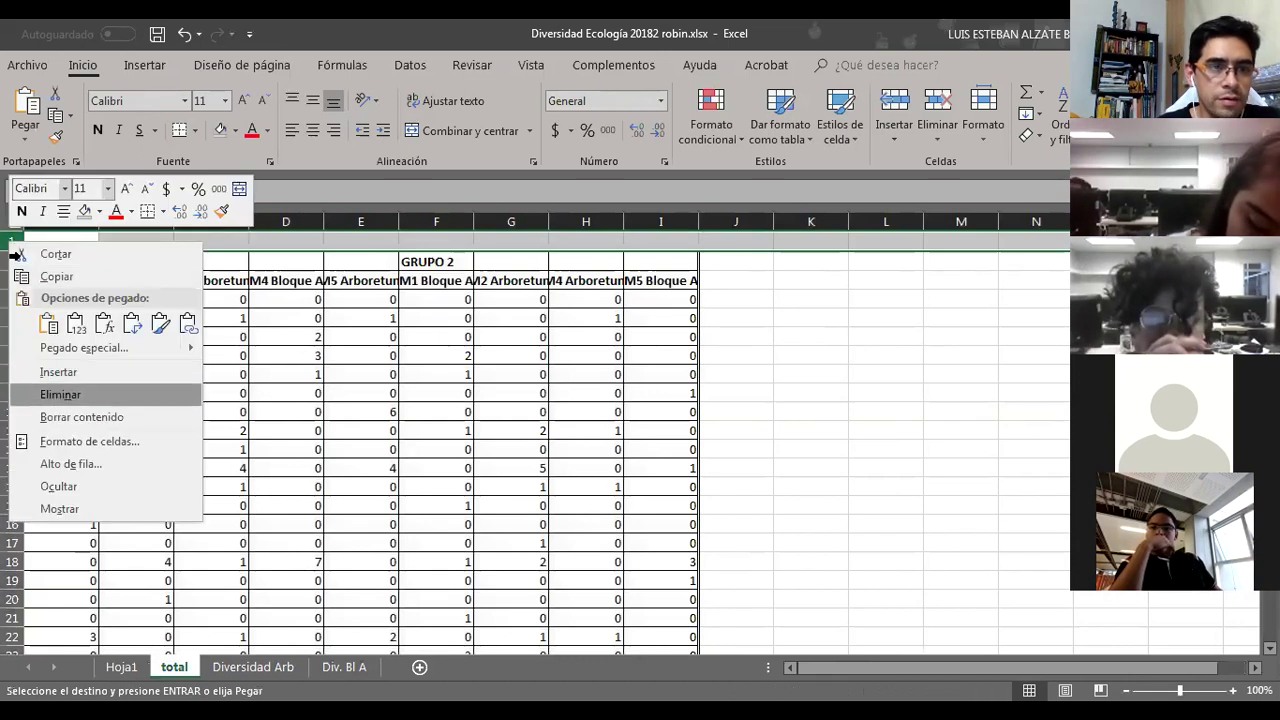
pyautogui.click(60, 394)
pyautogui.moveTo(40, 242); pyautogui.dragTo(655, 268)
pyautogui.press('Delete')
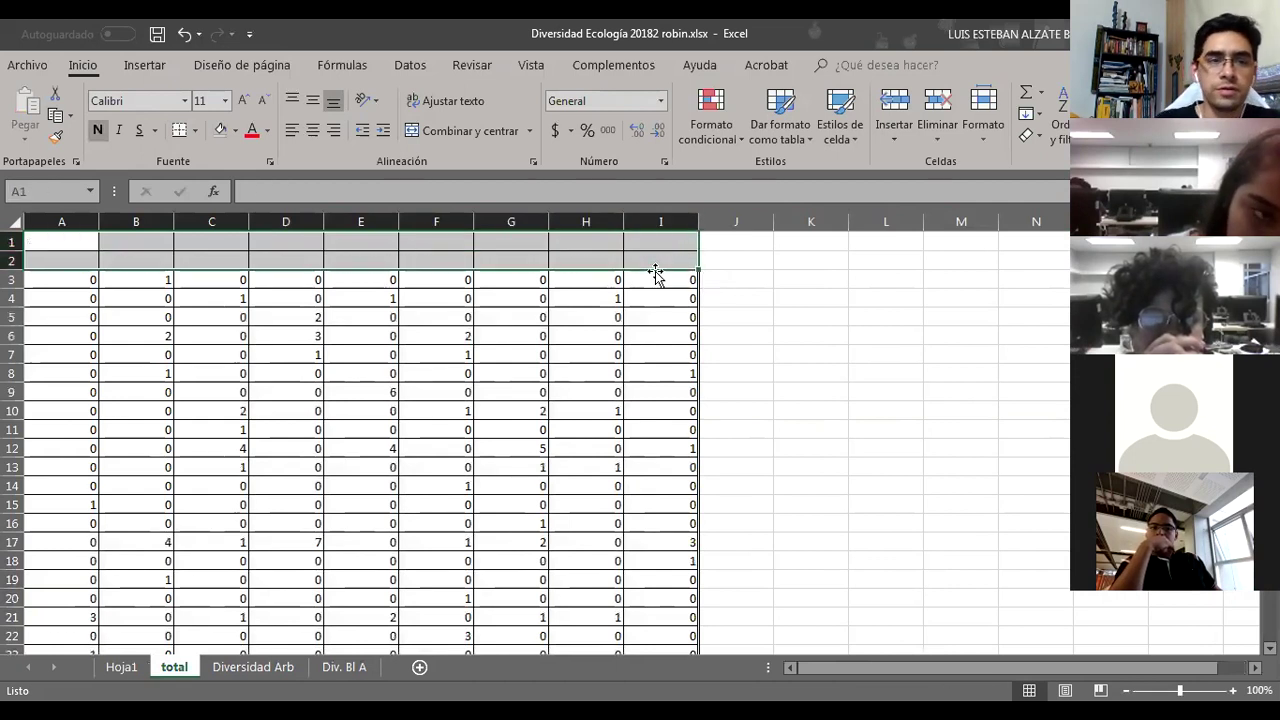
# Step: Enter the label DivArb in cell A1 of the Diversidad Arb sheet
pyautogui.click(270, 668)
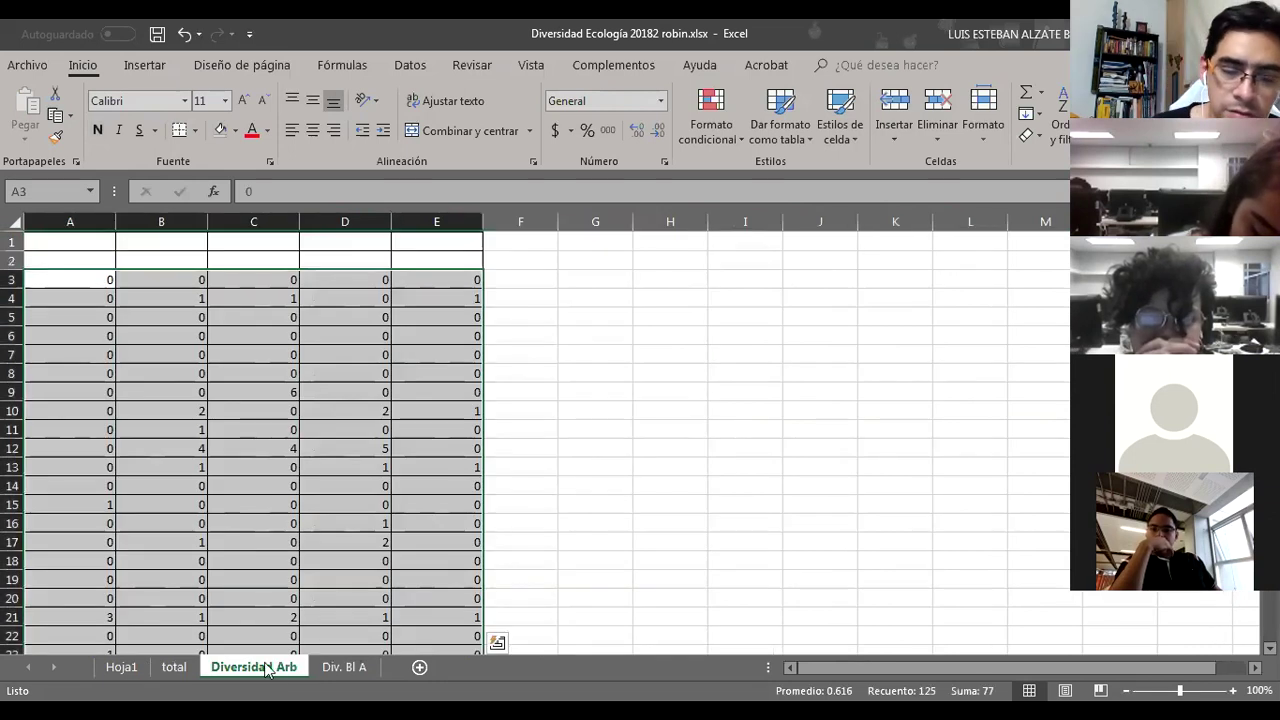
pyautogui.click(82, 248)
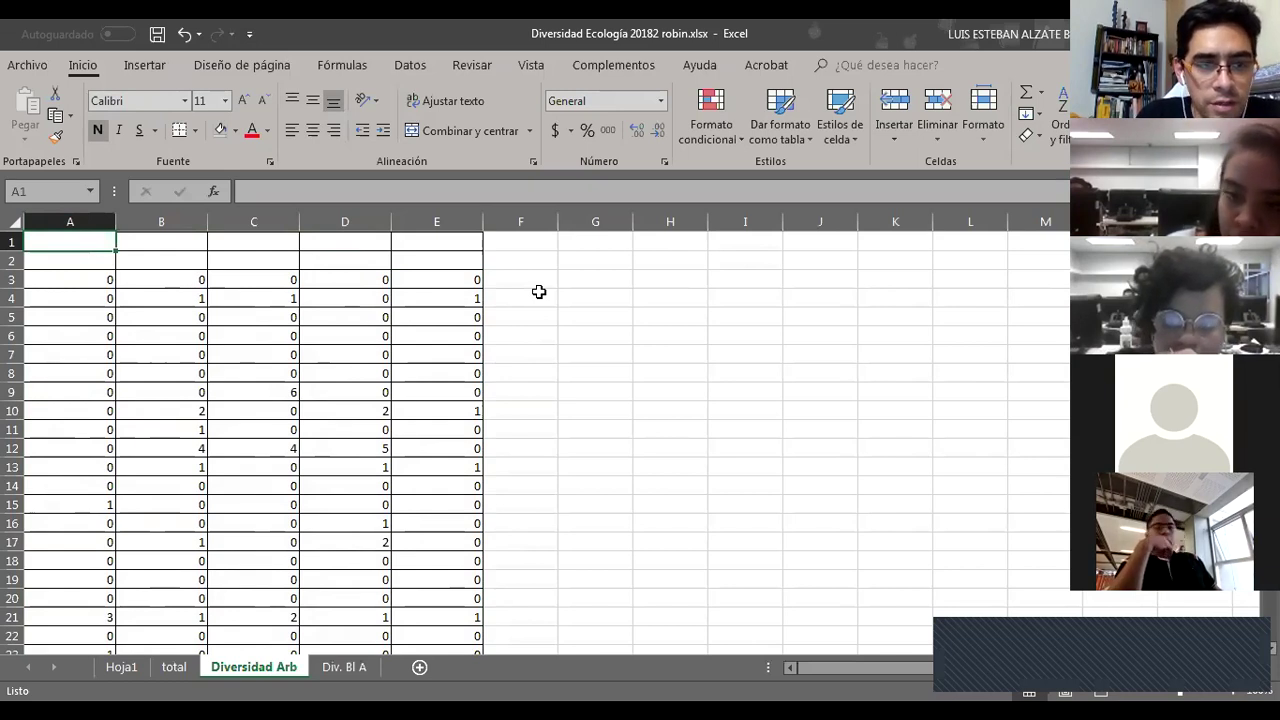
pyautogui.write('Div')
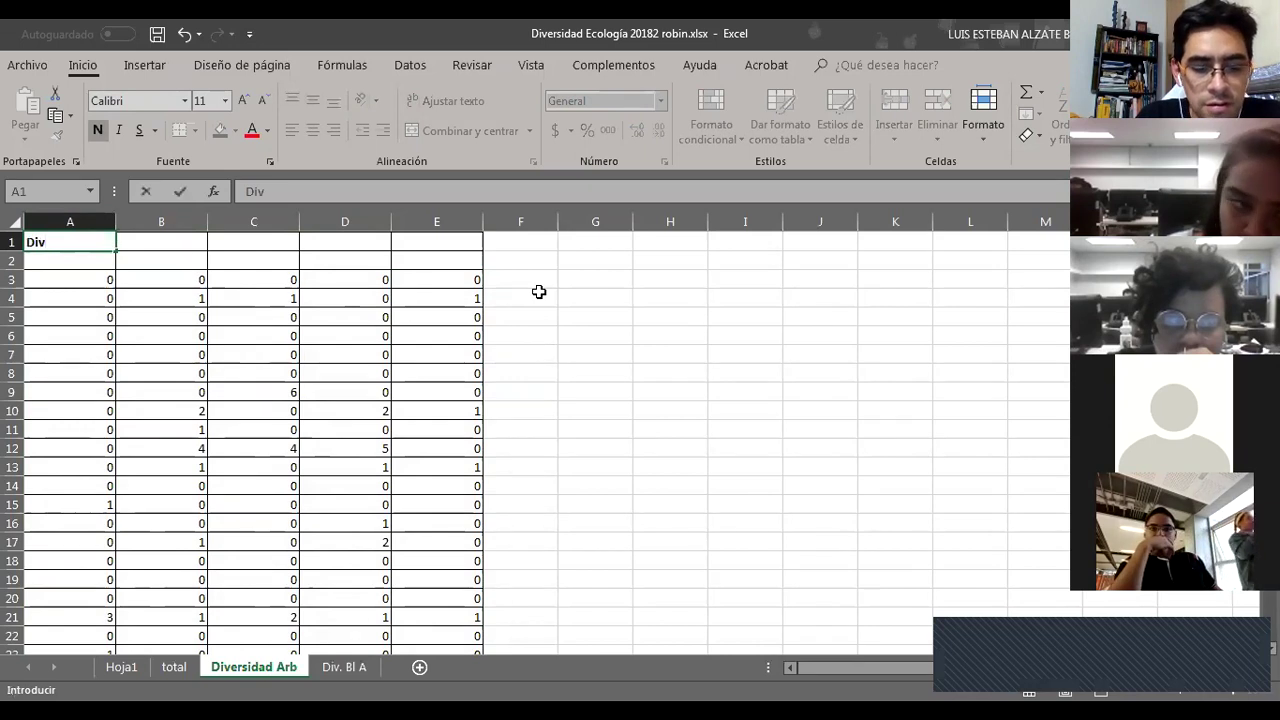
pyautogui.write('Arb')
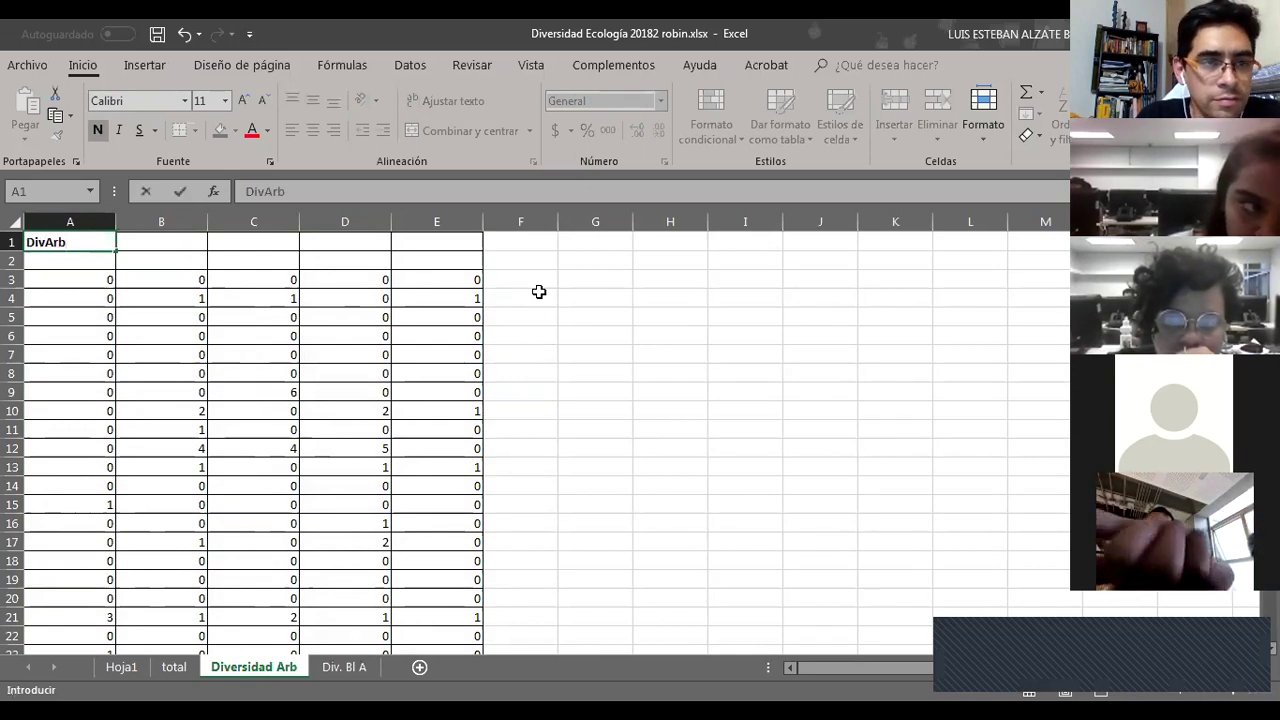
pyautogui.press('Return')
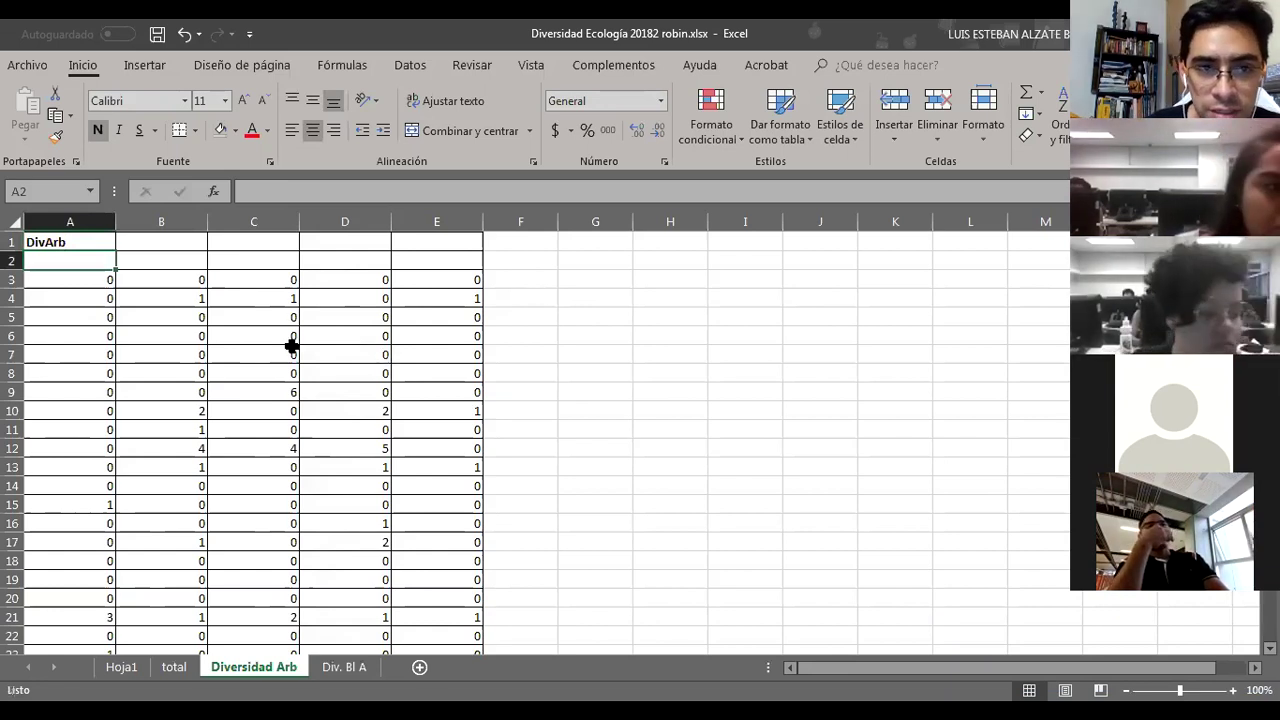
# Step: Sum the first row of Arboretum counts, A3:E3, in cell F3 with the SUMA function
pyautogui.click(523, 278)
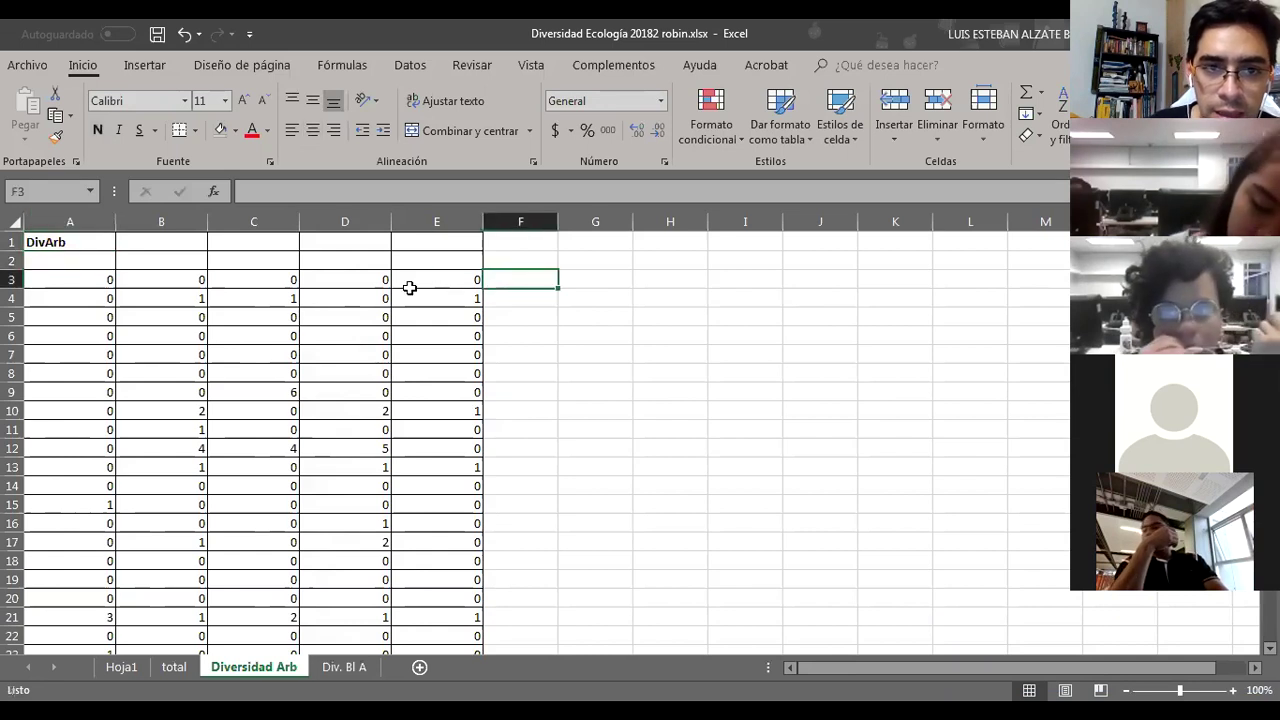
pyautogui.click(40, 282)
pyautogui.click(12, 280)
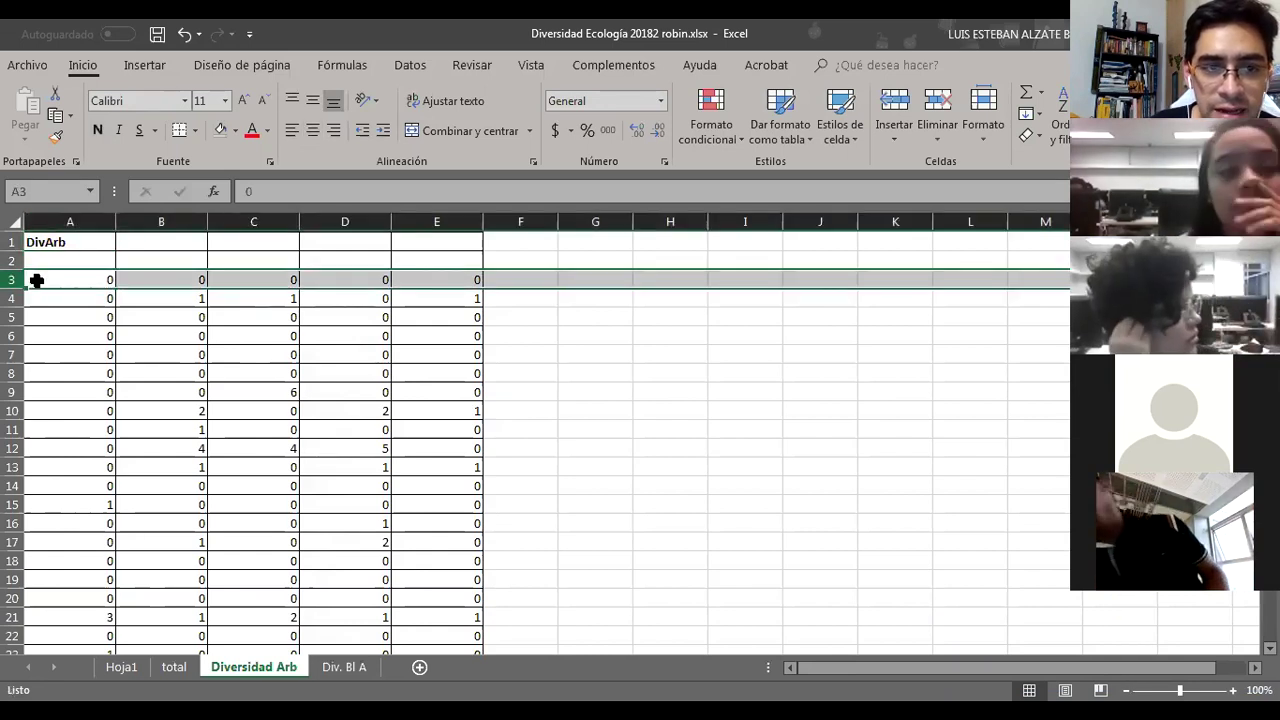
pyautogui.moveTo(57, 277); pyautogui.dragTo(484, 279)
pyautogui.click(523, 278)
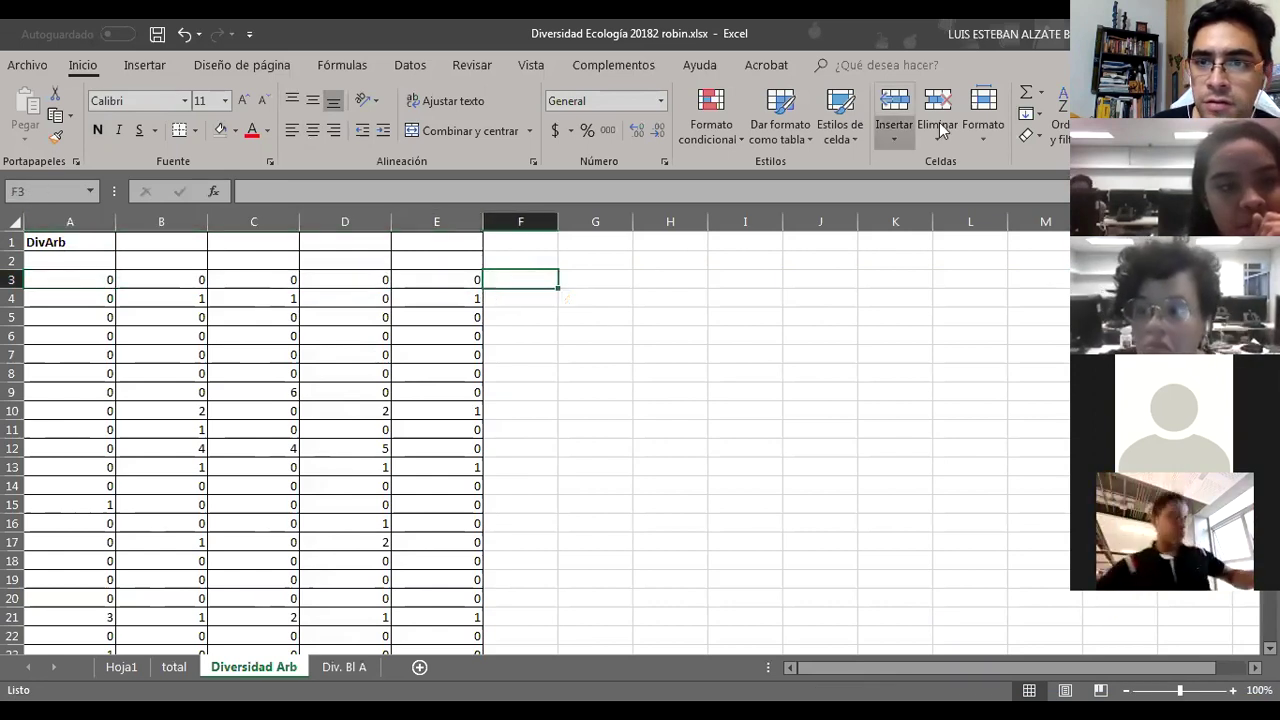
pyautogui.click(1031, 94)
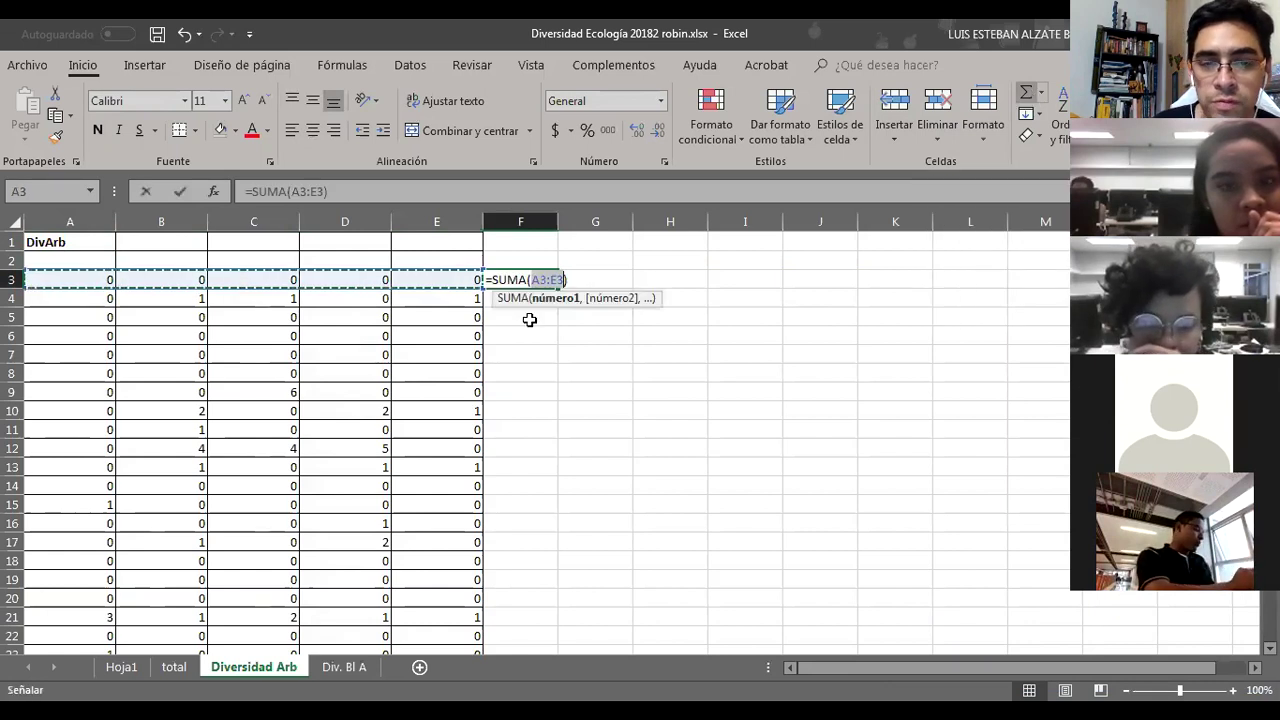
pyautogui.press('Return')
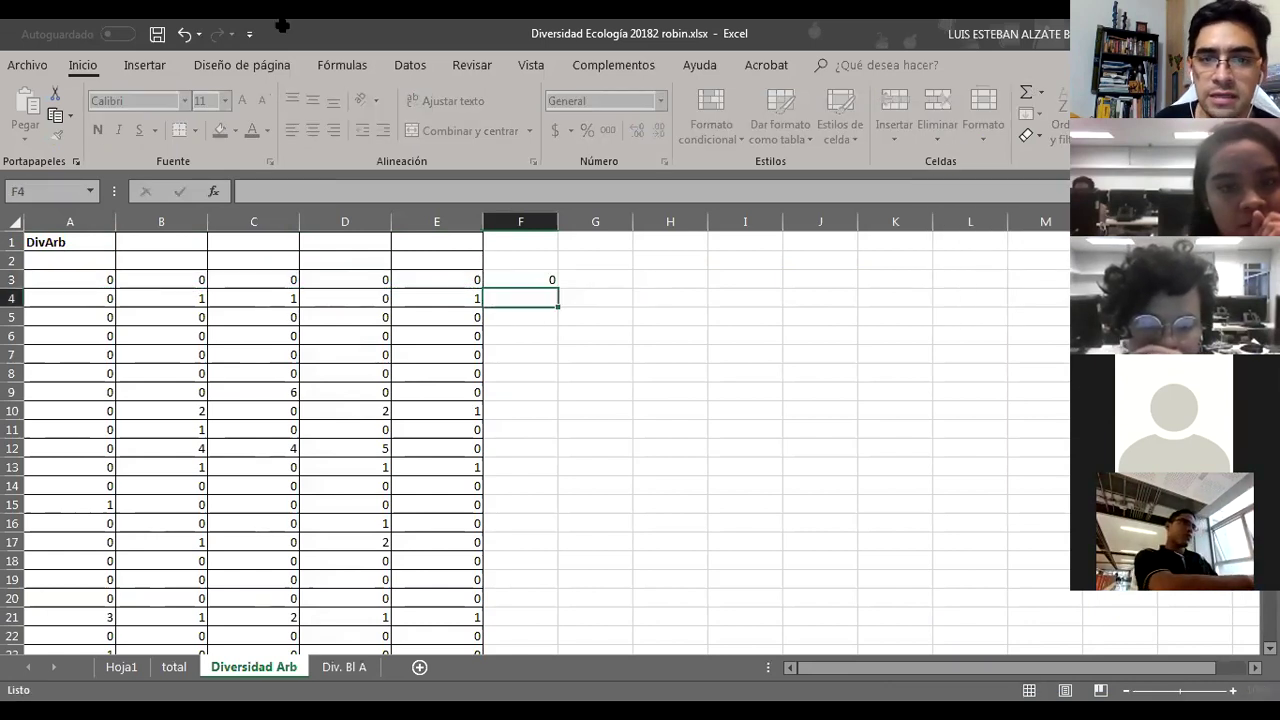
# Step: Fill the row sum from F3 down column F to the last data row, F48
pyautogui.click(554, 279)
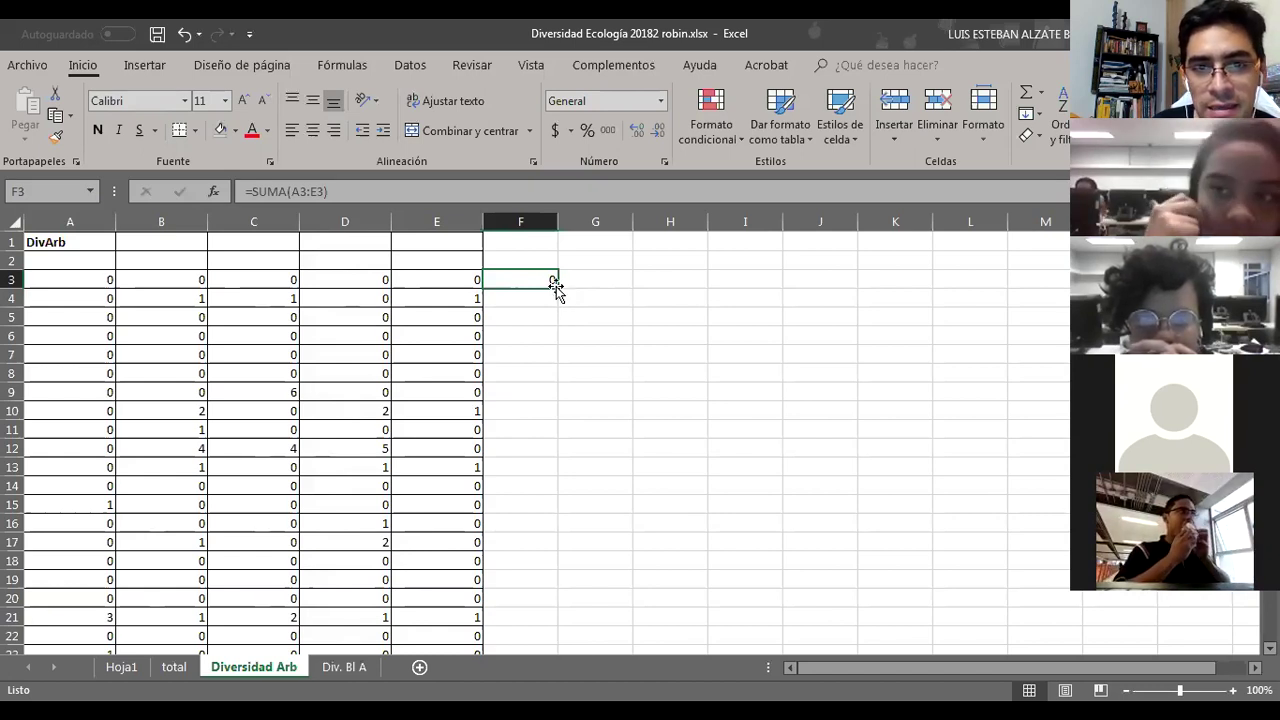
pyautogui.doubleClick(557, 288)
pyautogui.scroll(-3, 586, 290)
pyautogui.scroll(-9, 586, 290)
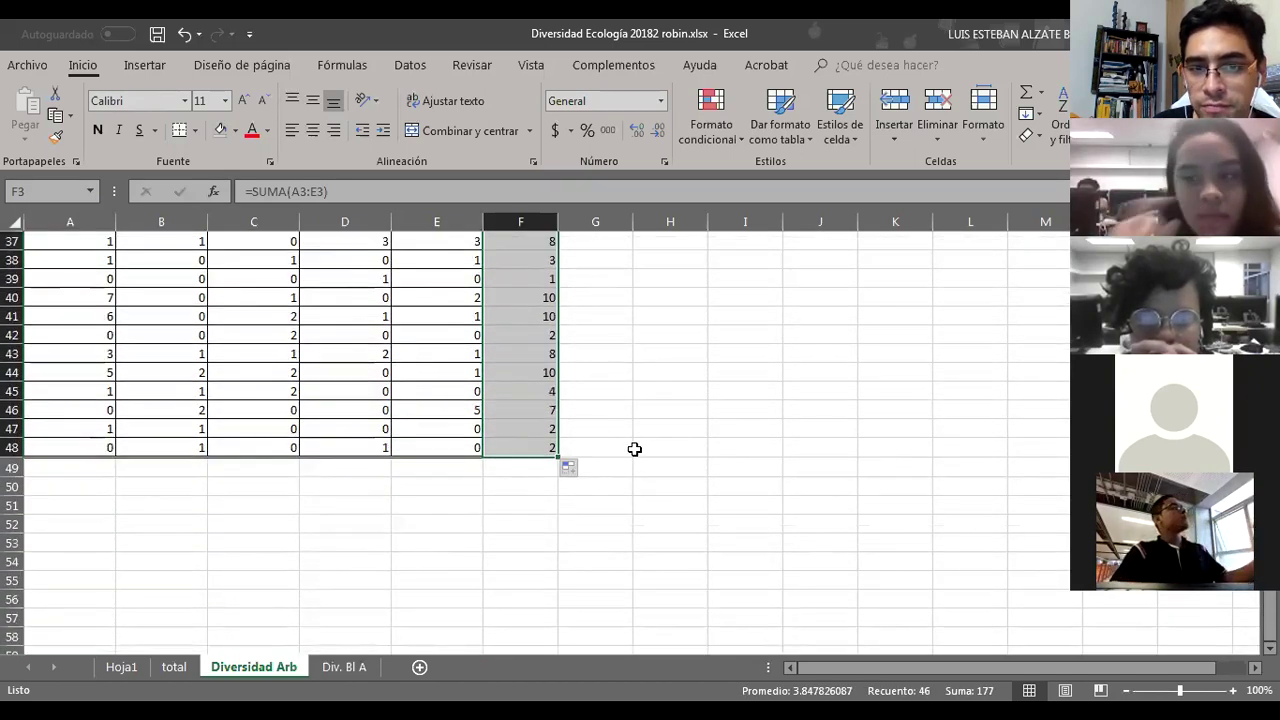
# Step: Delete row 32 of Diversidad Arb, where all Arboretum counts are zero
pyautogui.scroll(3, 615, 441)
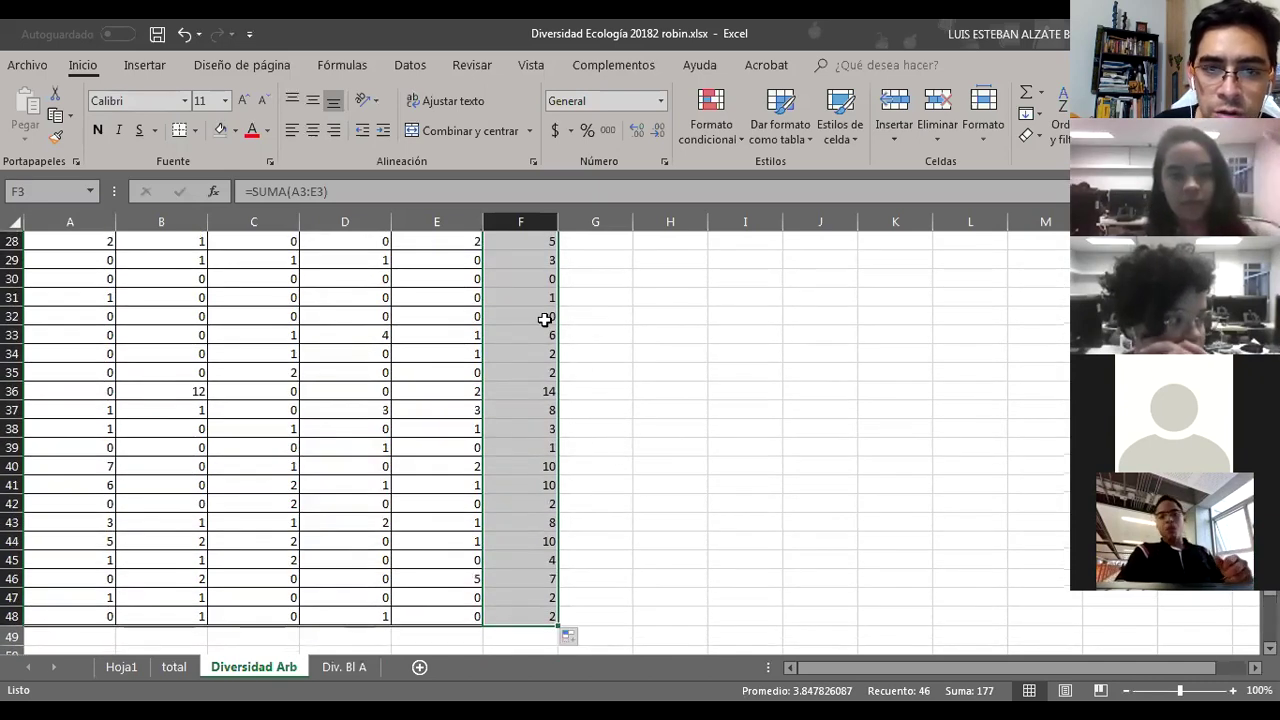
pyautogui.click(545, 319)
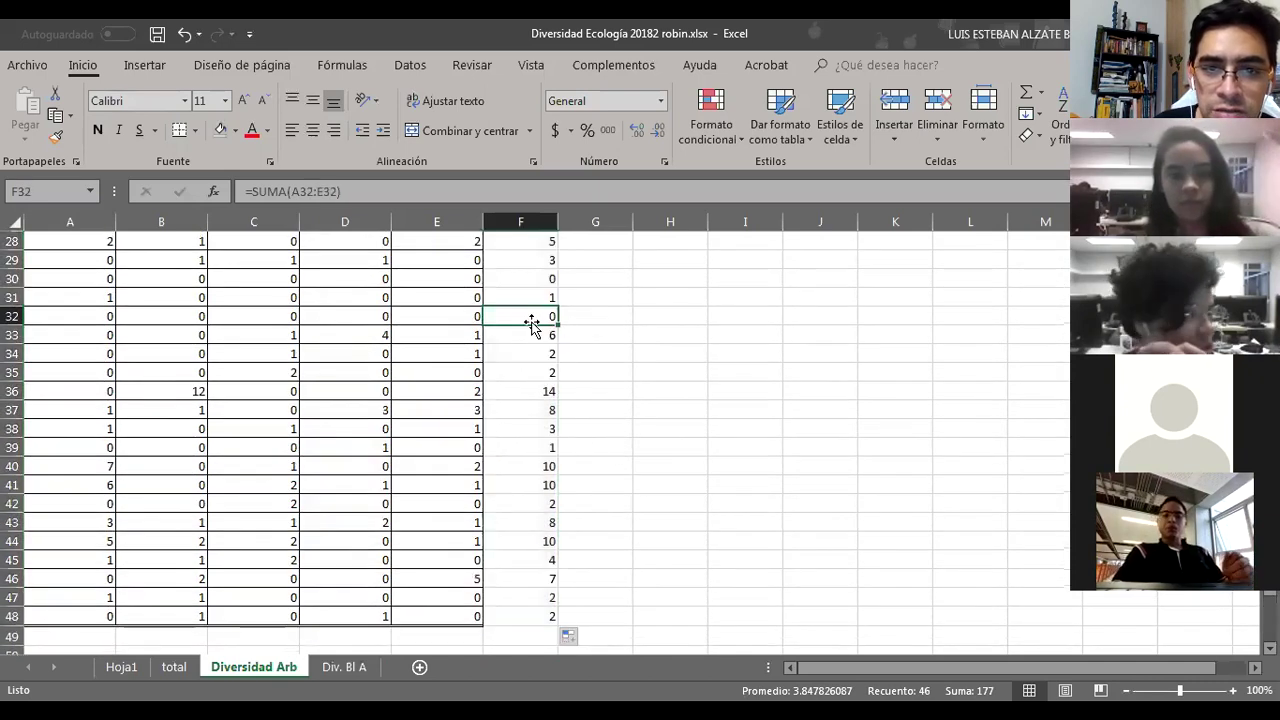
pyautogui.click(12, 316)
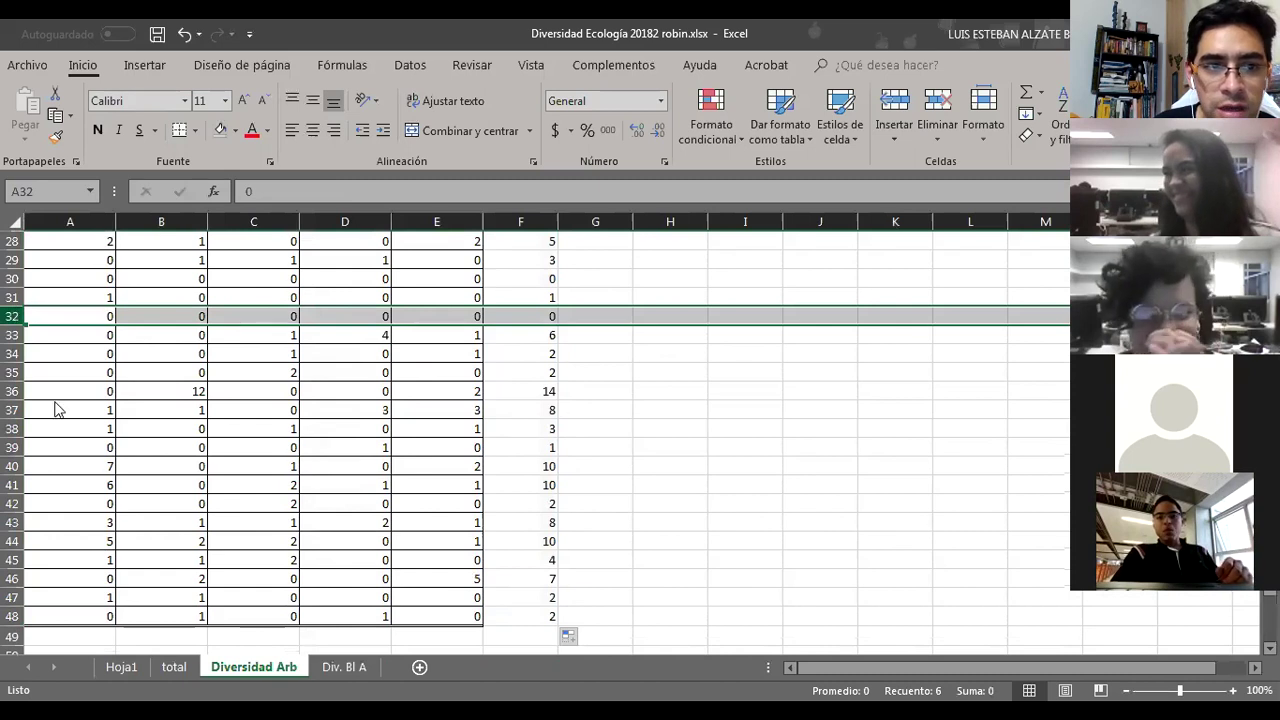
pyautogui.rightClick(14, 318)
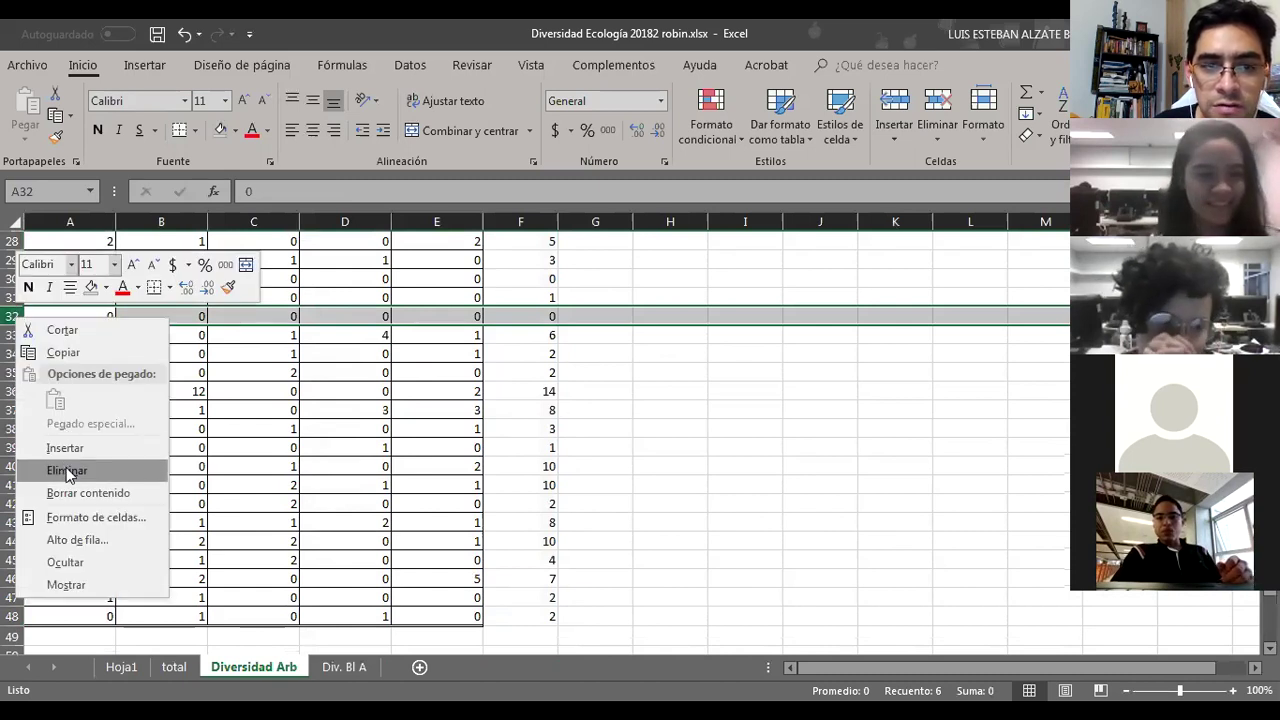
pyautogui.click(67, 471)
# Step: Delete the remaining all-zero rows of Diversidad Arb in one go: rows 3, 5 to 8, 14, 18 to 20, 22, 26 and 30
pyautogui.scroll(2, 348, 418)
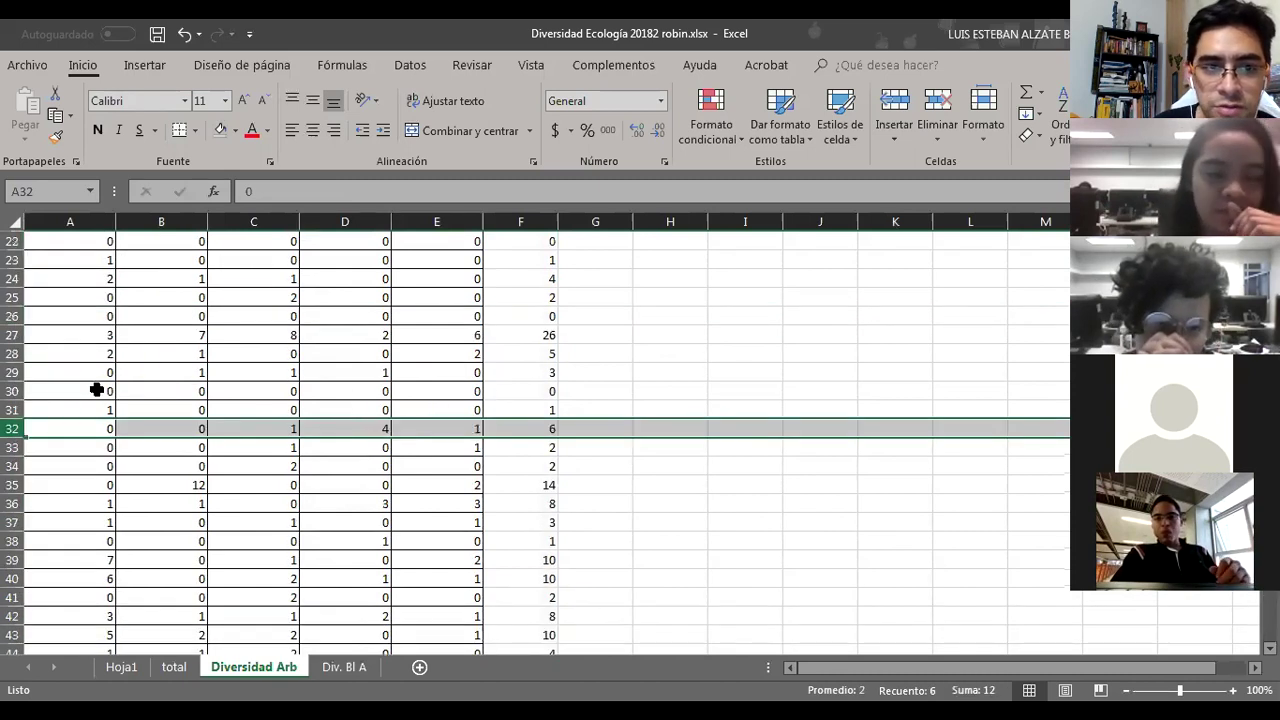
pyautogui.click(14, 391)
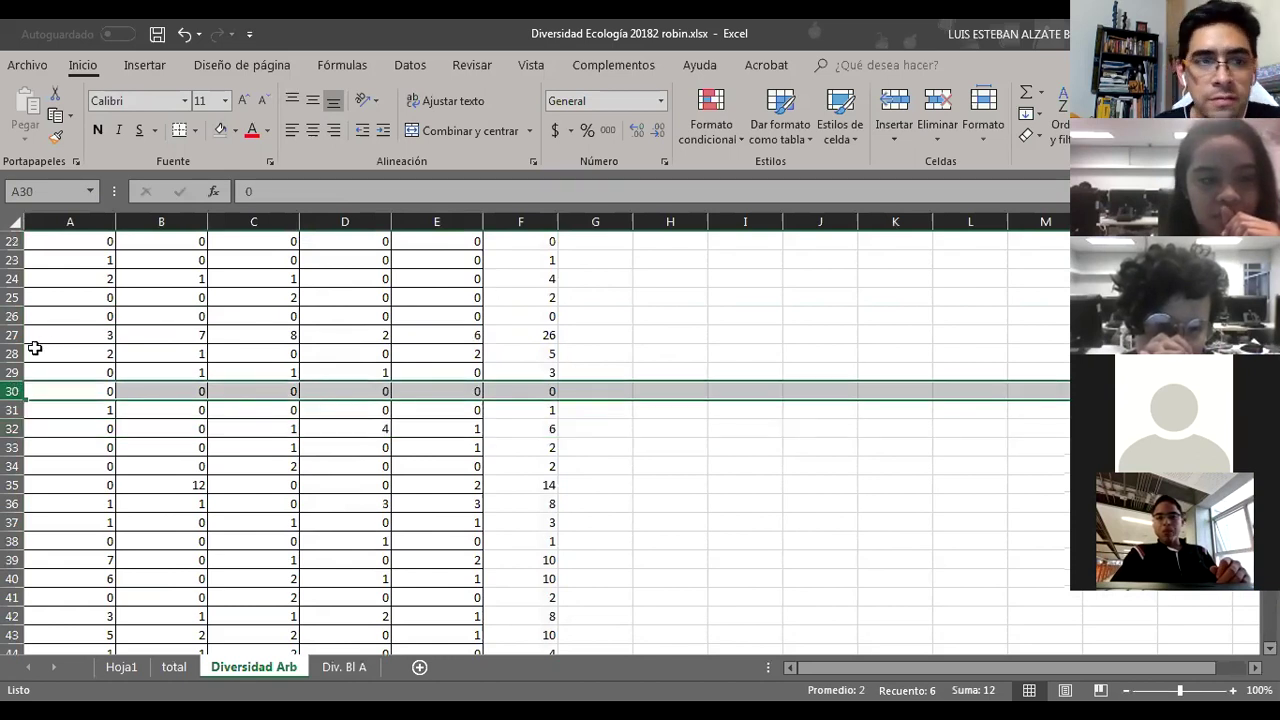
pyautogui.keyDown('ctrl'); pyautogui.click(13, 316); pyautogui.keyUp('ctrl')
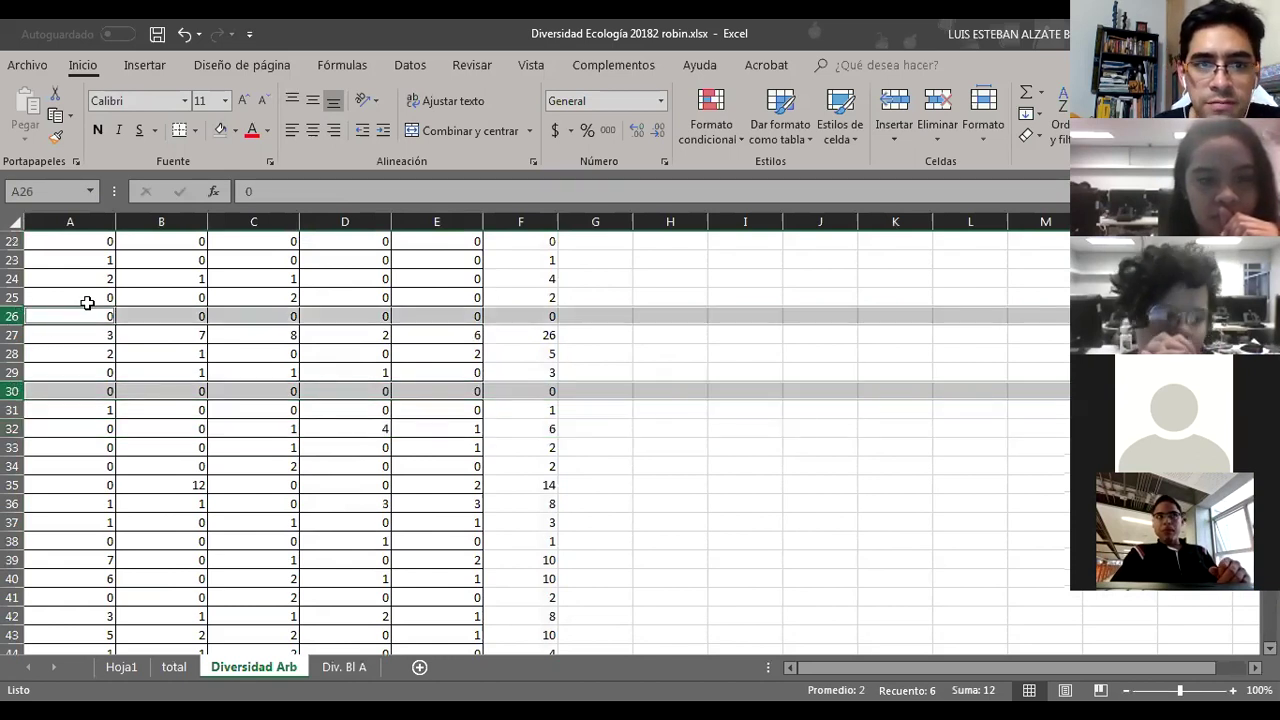
pyautogui.keyDown('ctrl'); pyautogui.click(12, 241); pyautogui.keyUp('ctrl')
pyautogui.scroll(1, 186, 318)
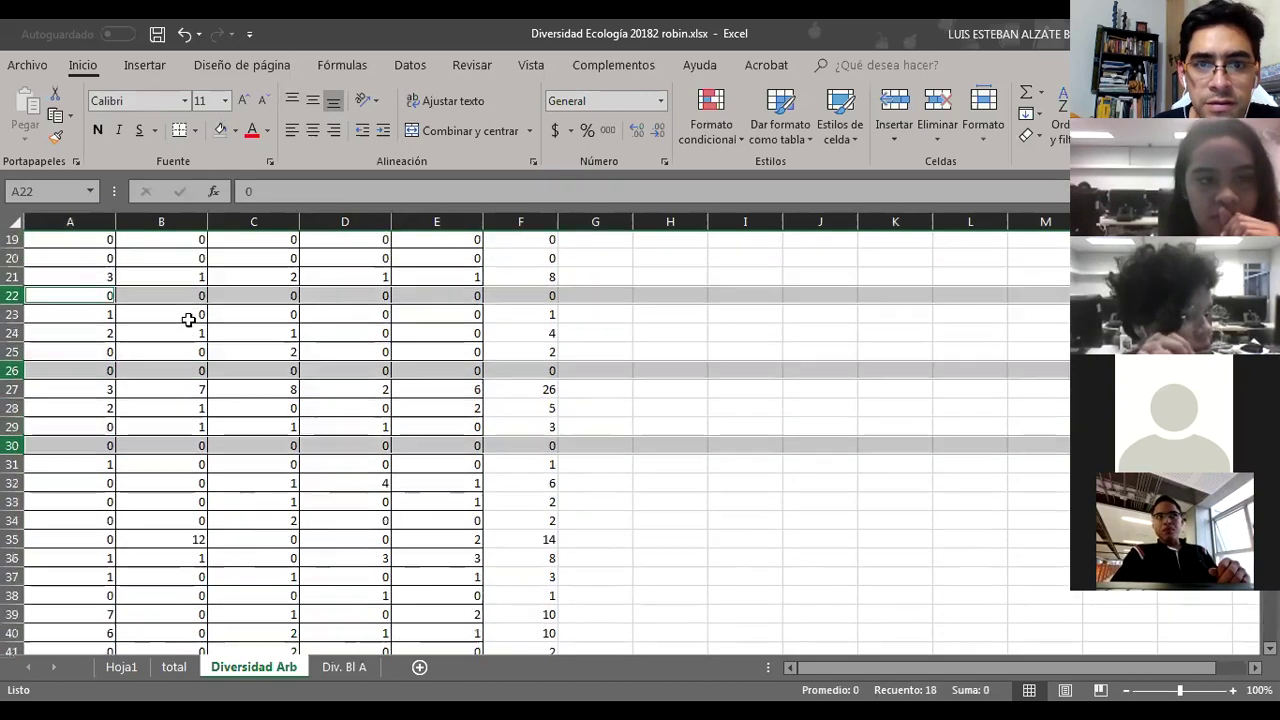
pyautogui.keyDown('ctrl'); pyautogui.click(12, 260); pyautogui.keyUp('ctrl')
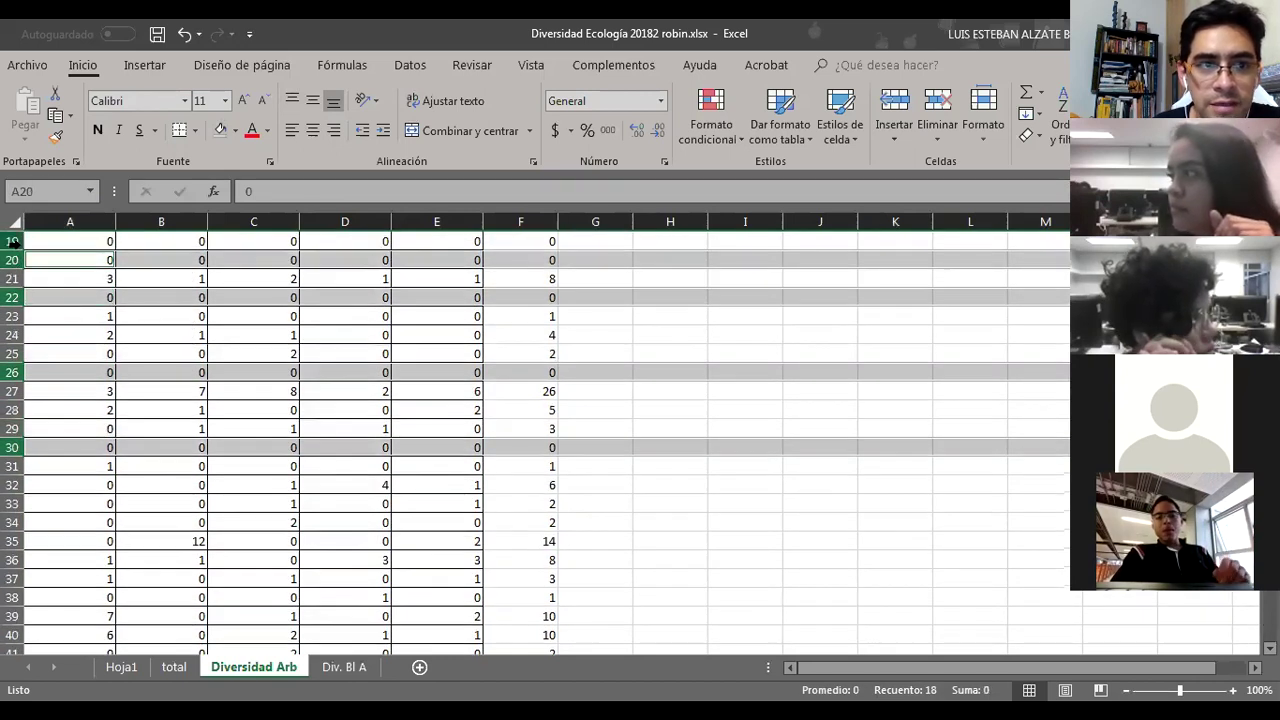
pyautogui.keyDown('ctrl'); pyautogui.click(12, 241); pyautogui.keyUp('ctrl')
pyautogui.scroll(2, 293, 298)
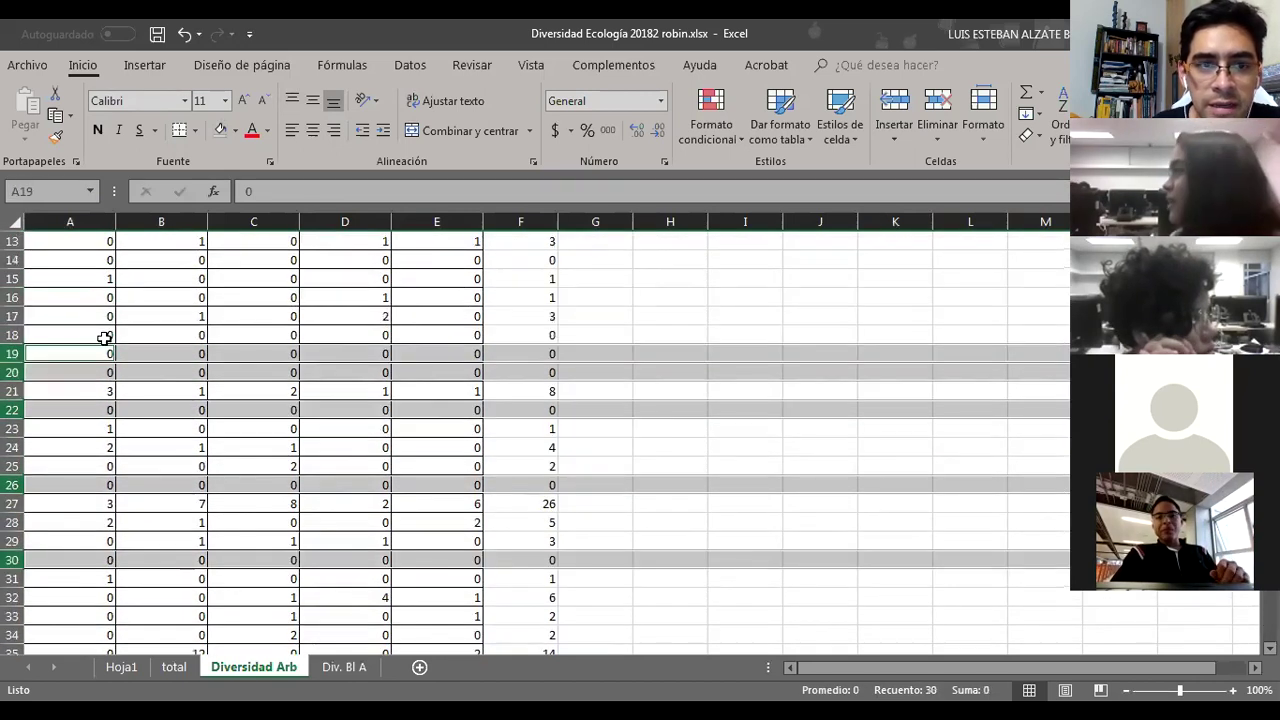
pyautogui.keyDown('ctrl'); pyautogui.click(12, 335); pyautogui.keyUp('ctrl')
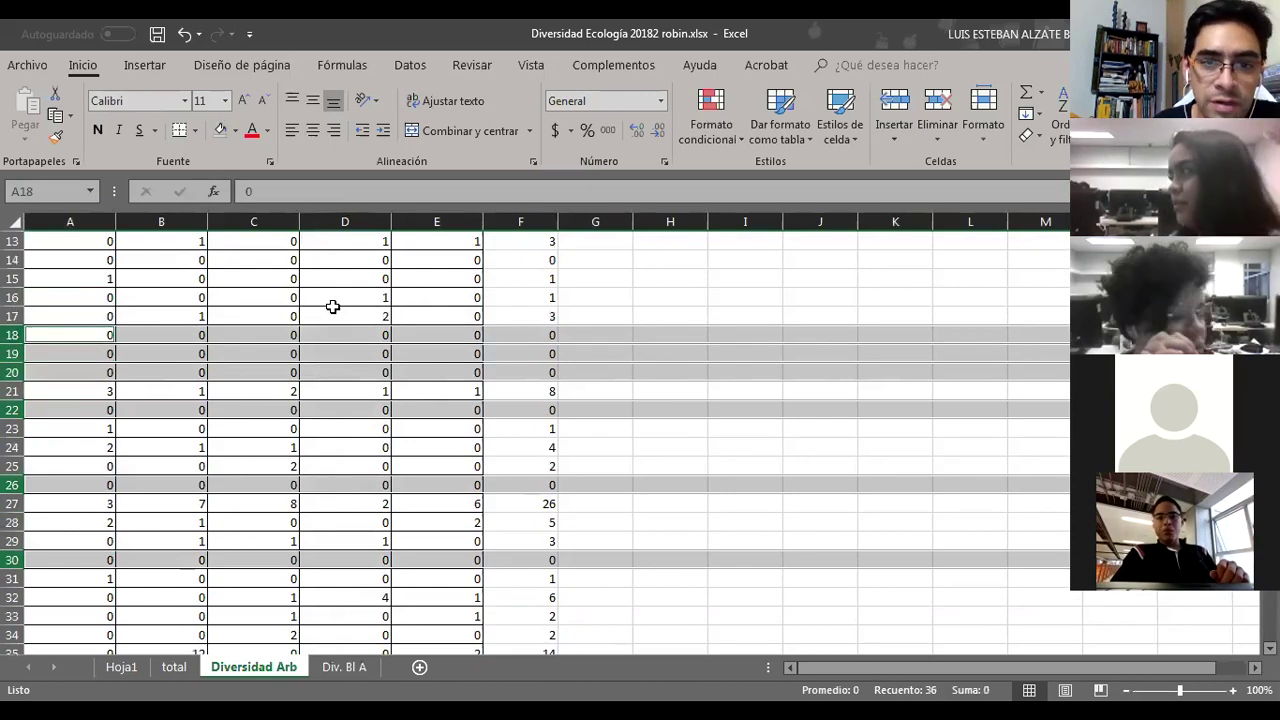
pyautogui.keyDown('ctrl'); pyautogui.click(14, 260); pyautogui.keyUp('ctrl')
pyautogui.scroll(2, 471, 363)
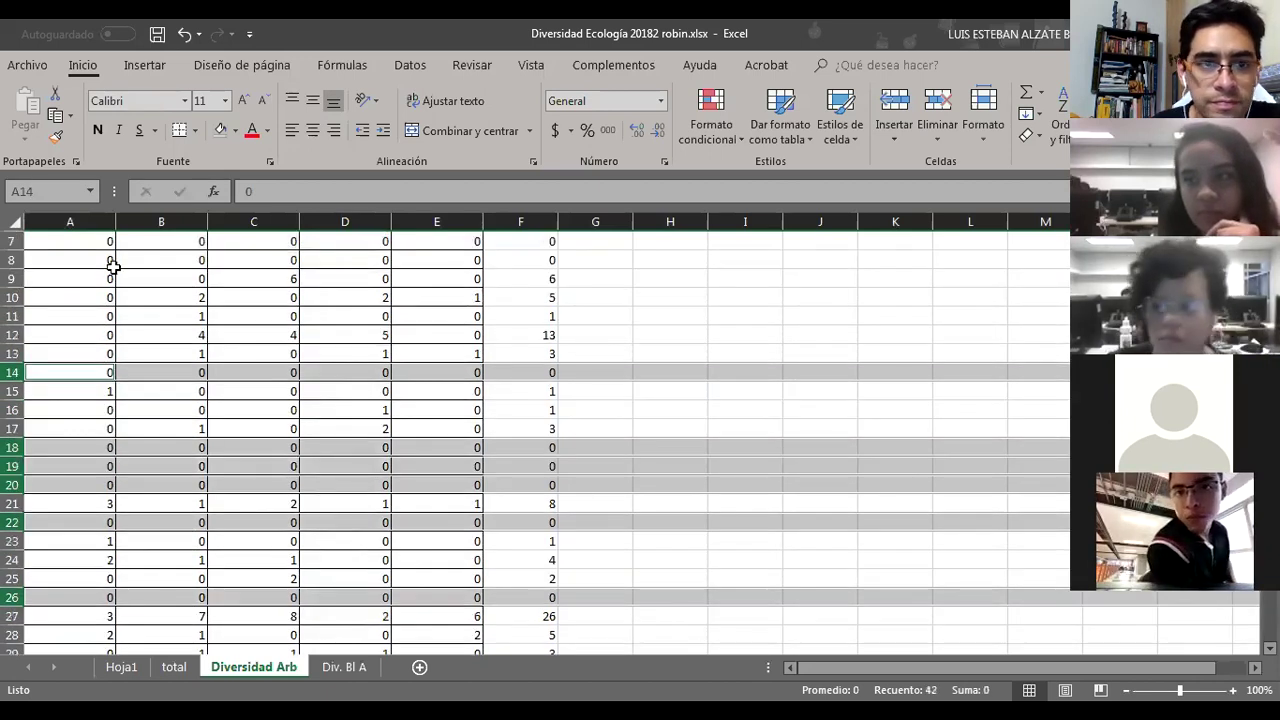
pyautogui.keyDown('ctrl'); pyautogui.click(14, 260); pyautogui.keyUp('ctrl')
pyautogui.keyDown('ctrl'); pyautogui.click(14, 241); pyautogui.keyUp('ctrl')
pyautogui.scroll(1, 247, 321)
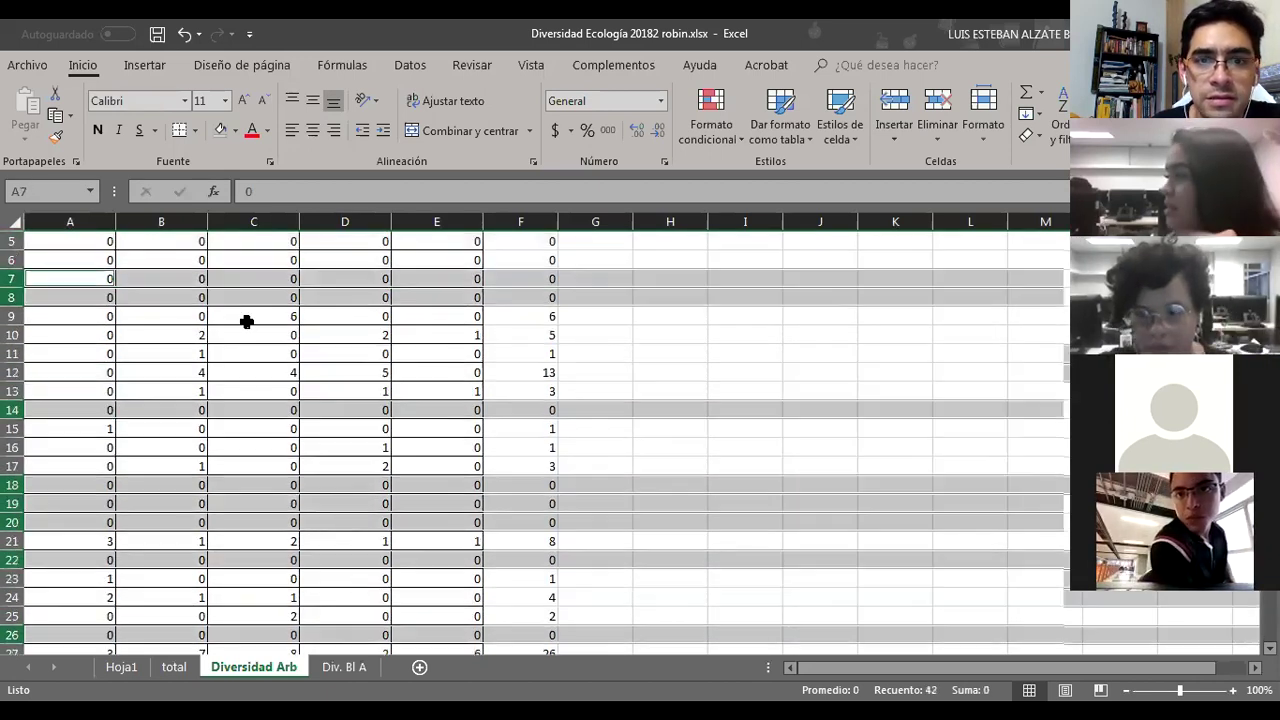
pyautogui.scroll(2, 247, 321)
pyautogui.keyDown('ctrl'); pyautogui.click(14, 337); pyautogui.keyUp('ctrl')
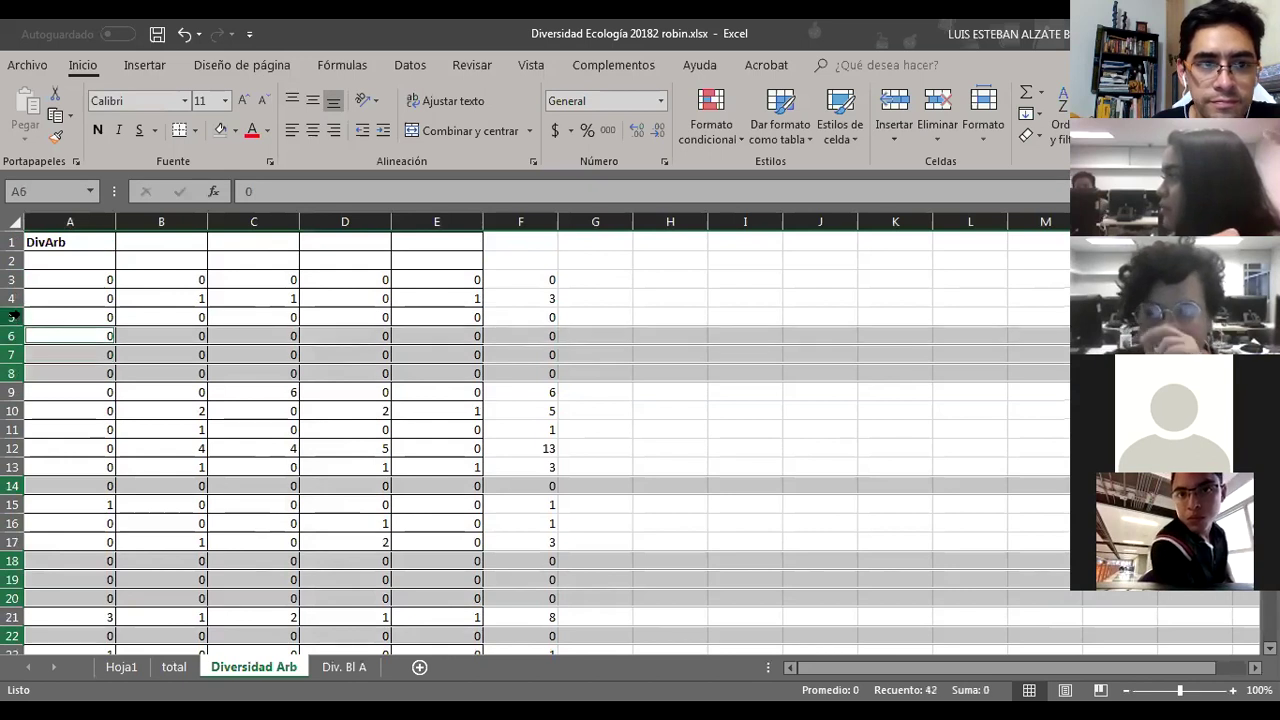
pyautogui.keyDown('ctrl'); pyautogui.click(14, 316); pyautogui.keyUp('ctrl')
pyautogui.keyDown('ctrl'); pyautogui.click(15, 280); pyautogui.keyUp('ctrl')
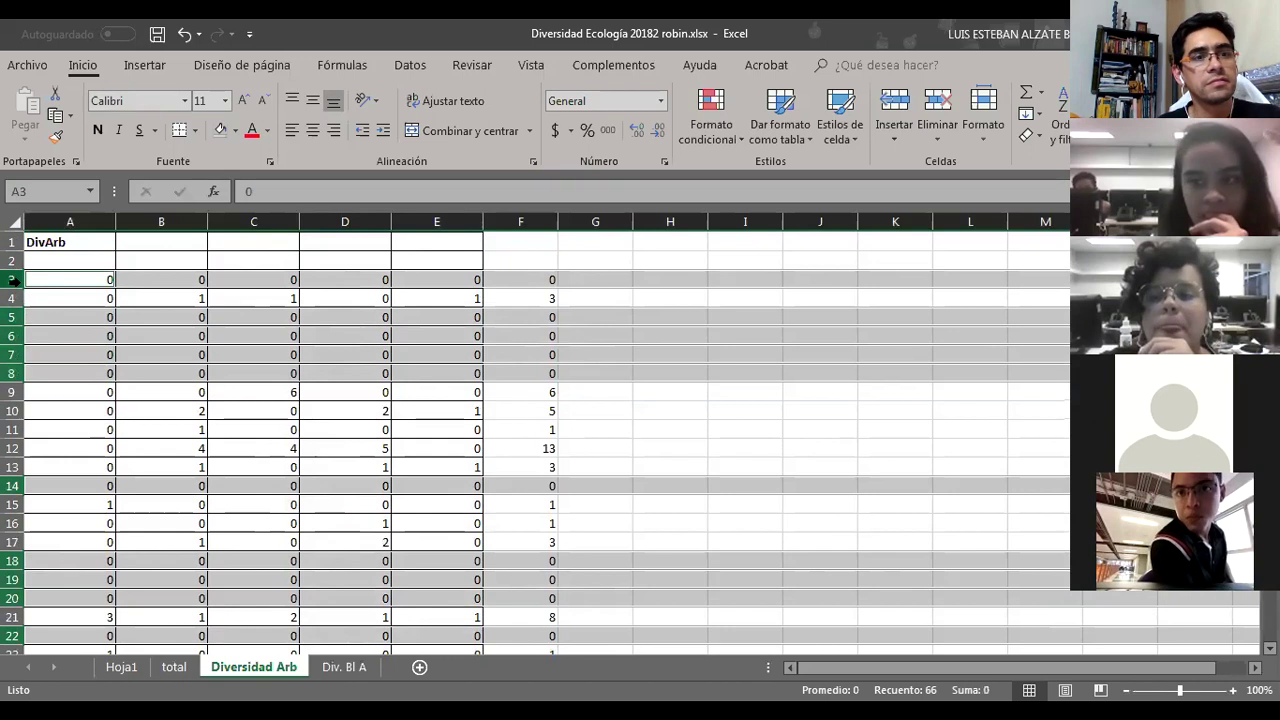
pyautogui.rightClick(14, 280)
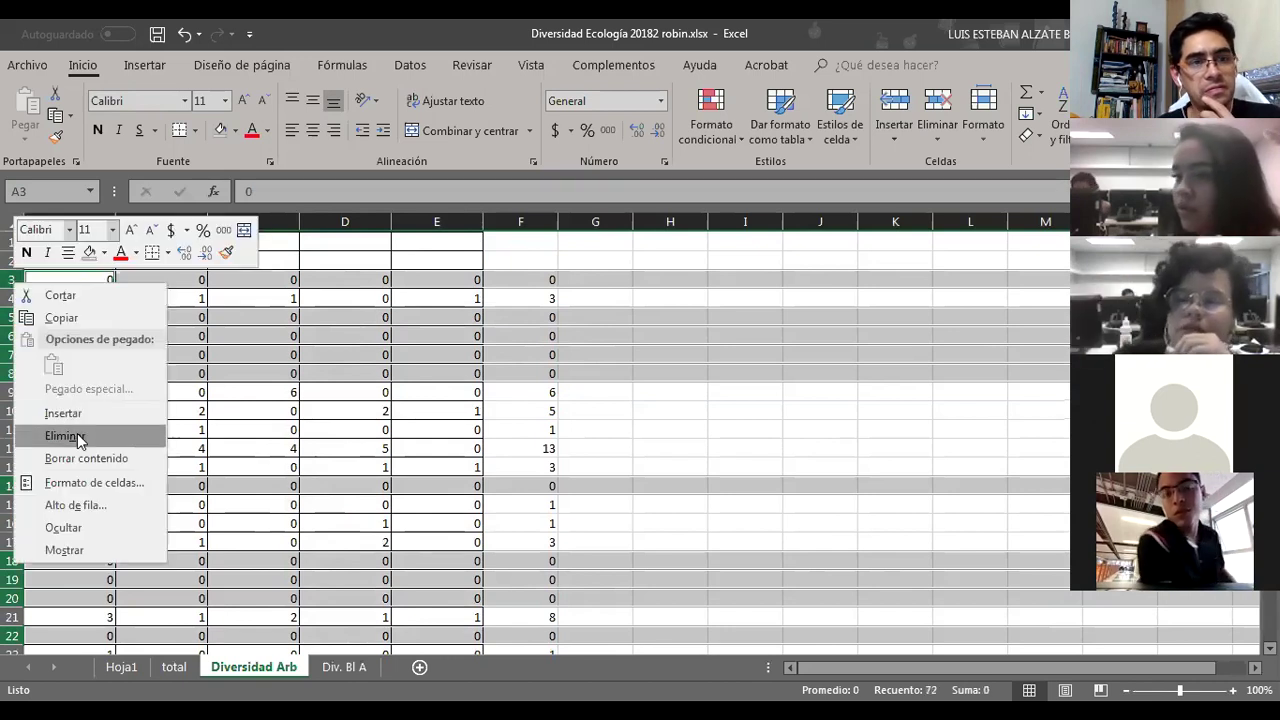
pyautogui.click(62, 436)
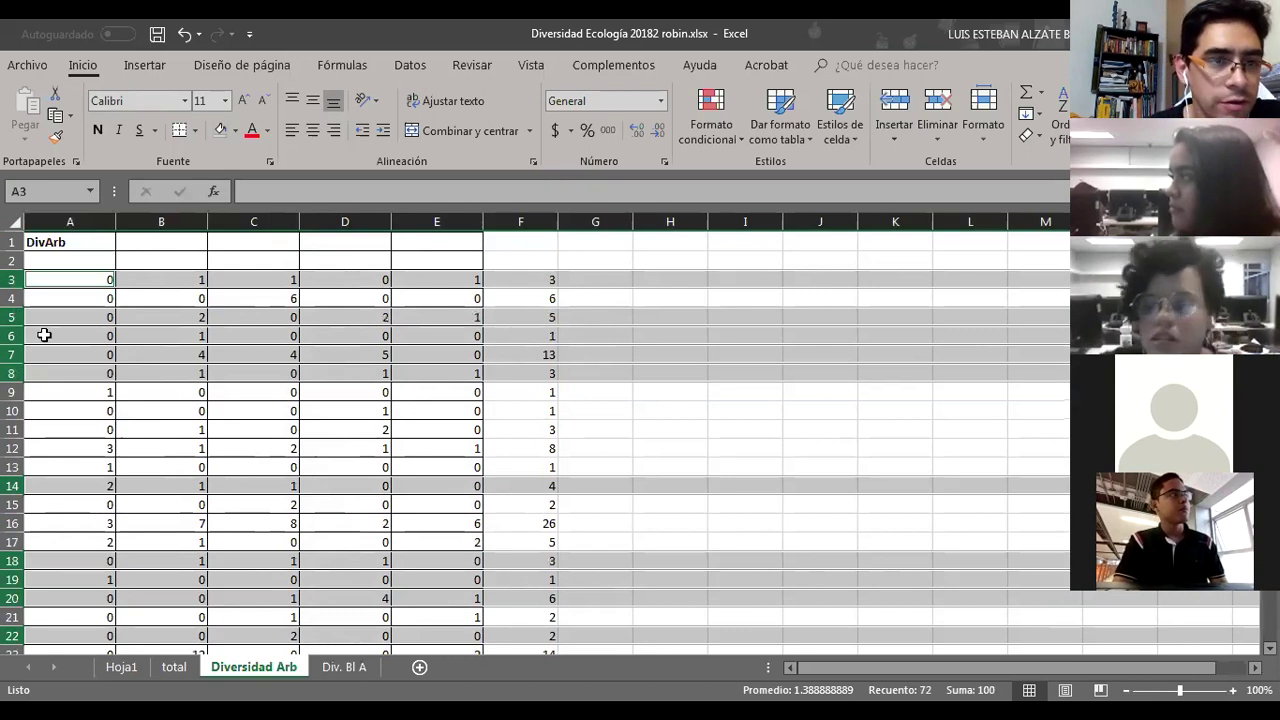
# Step: Review the remaining Arboretum rows and their sums in column F from row 3 down to row 35
pyautogui.click(572, 281)
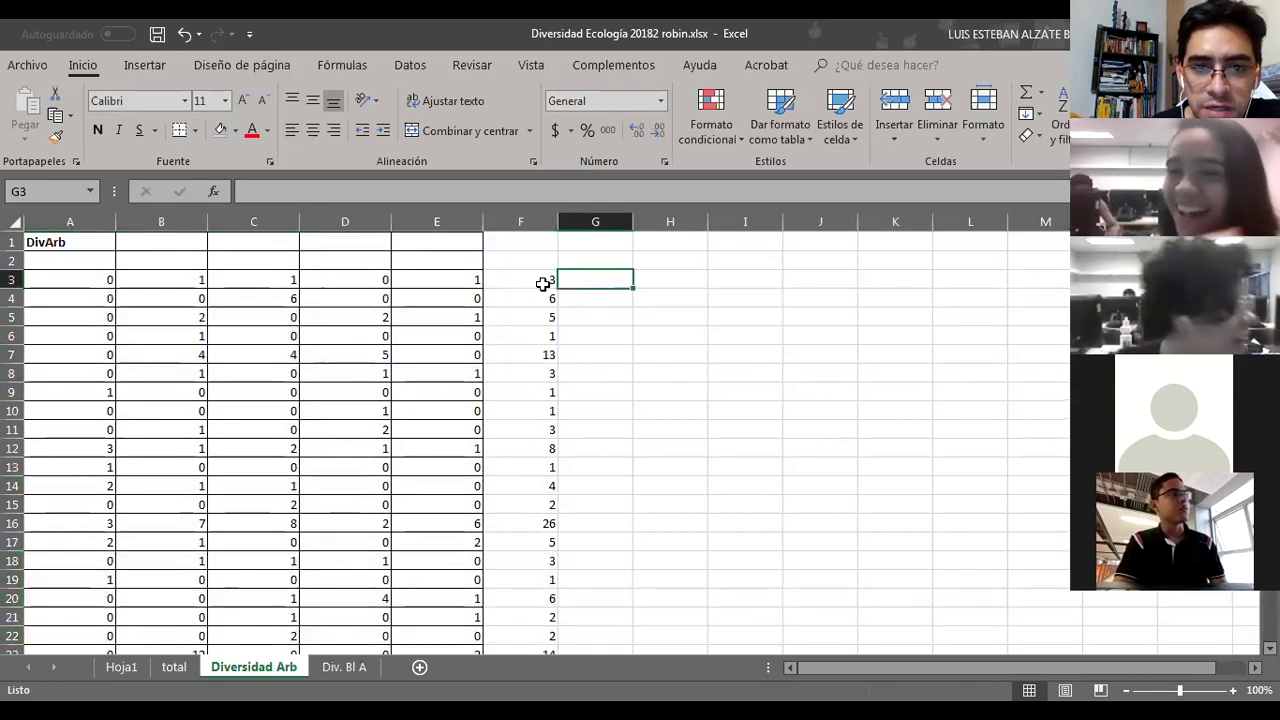
pyautogui.click(543, 283)
pyautogui.scroll(-4, 543, 283)
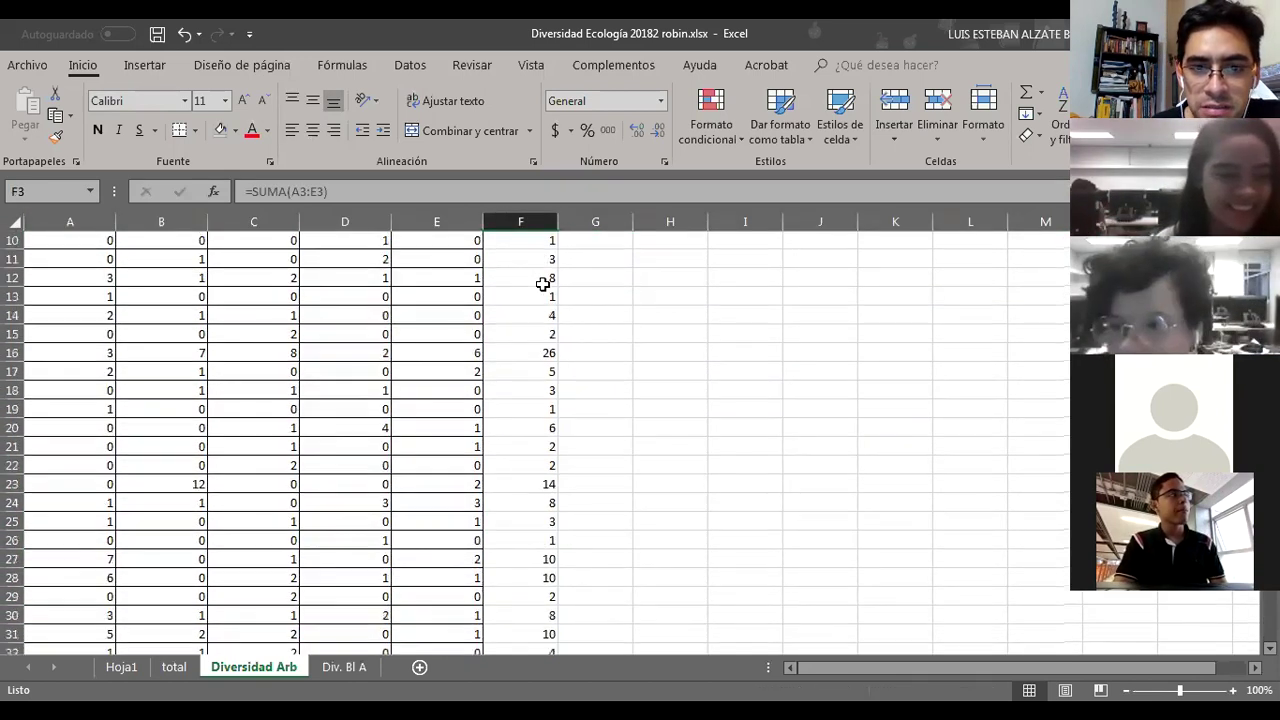
pyautogui.scroll(-2, 552, 459)
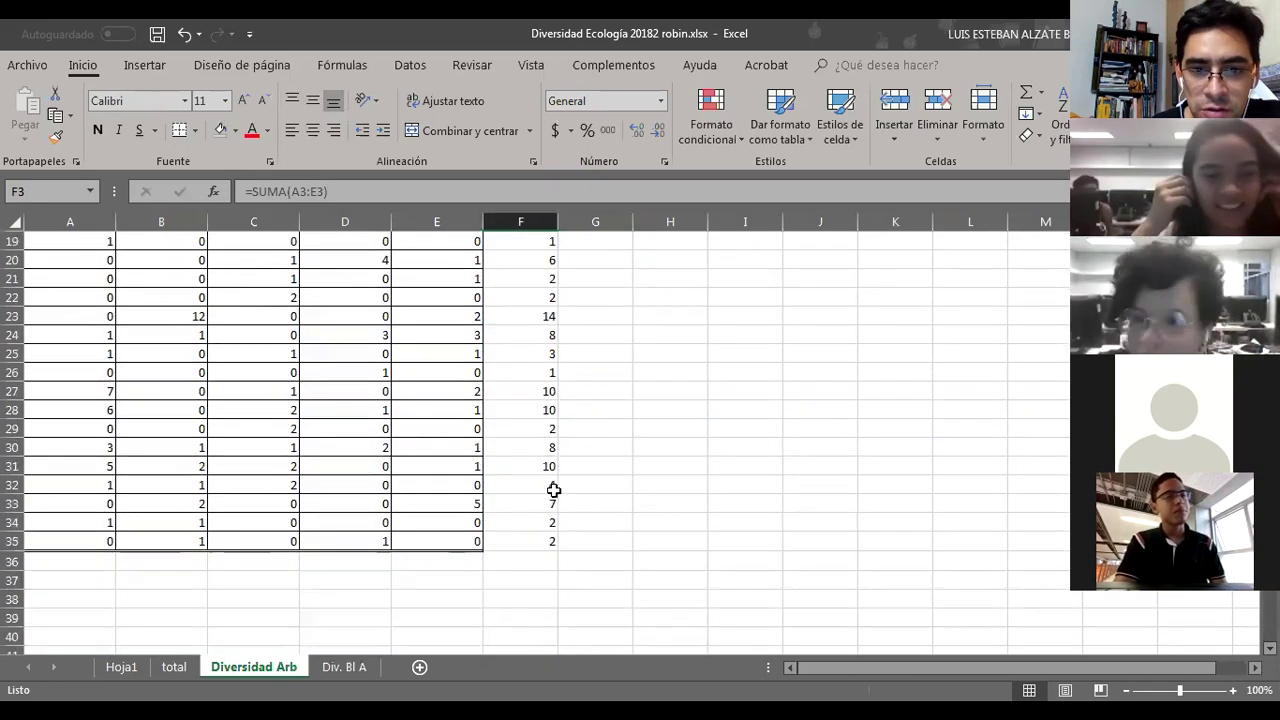
pyautogui.click(92, 545)
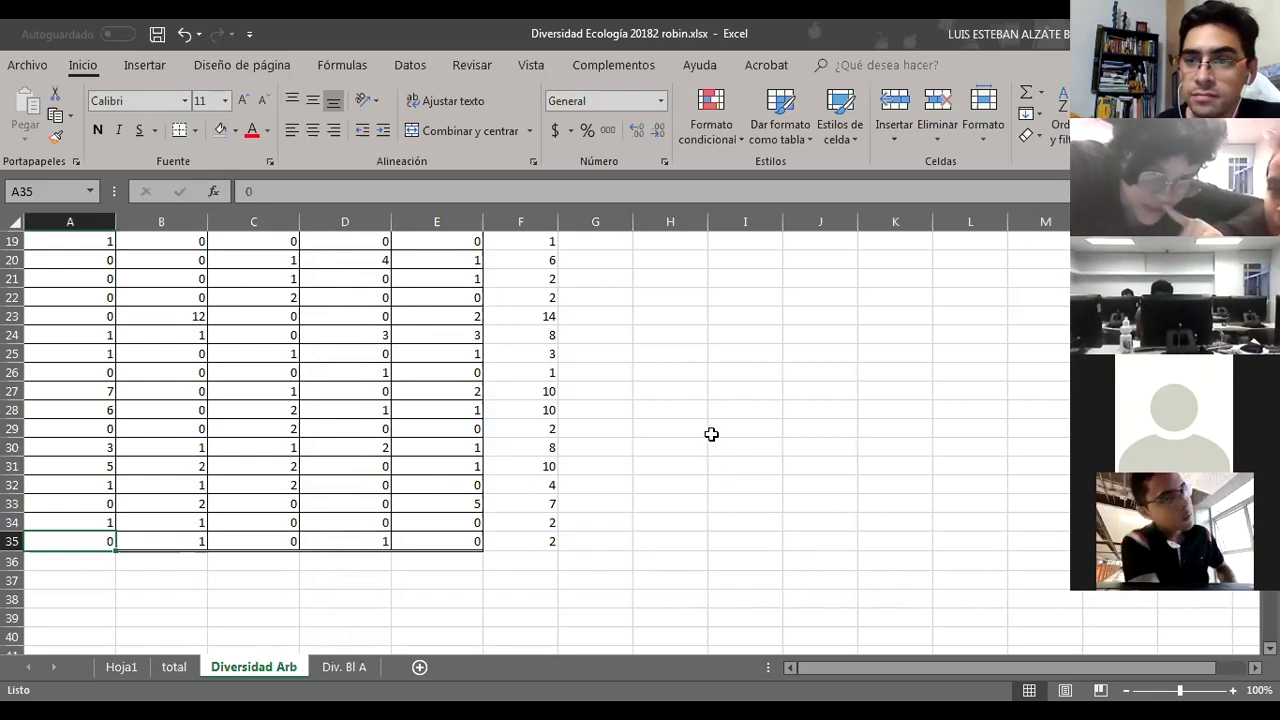
pyautogui.click(686, 406)
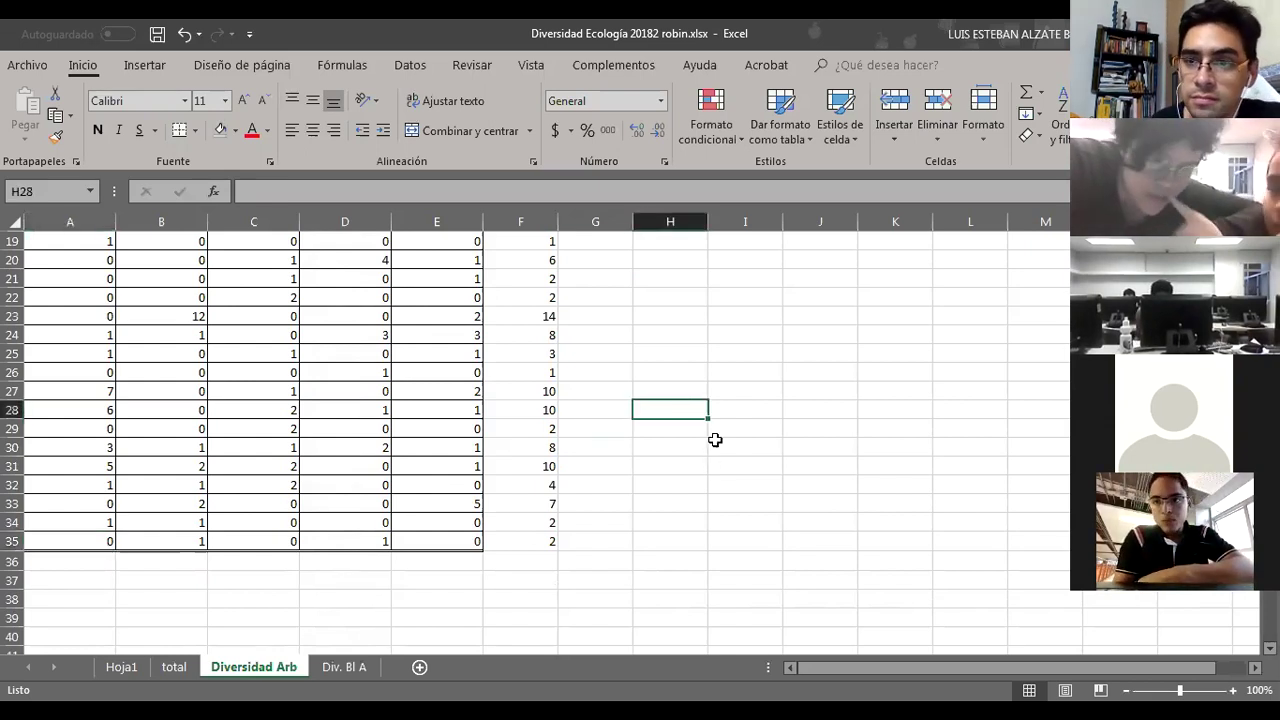
pyautogui.scroll(6, 601, 356)
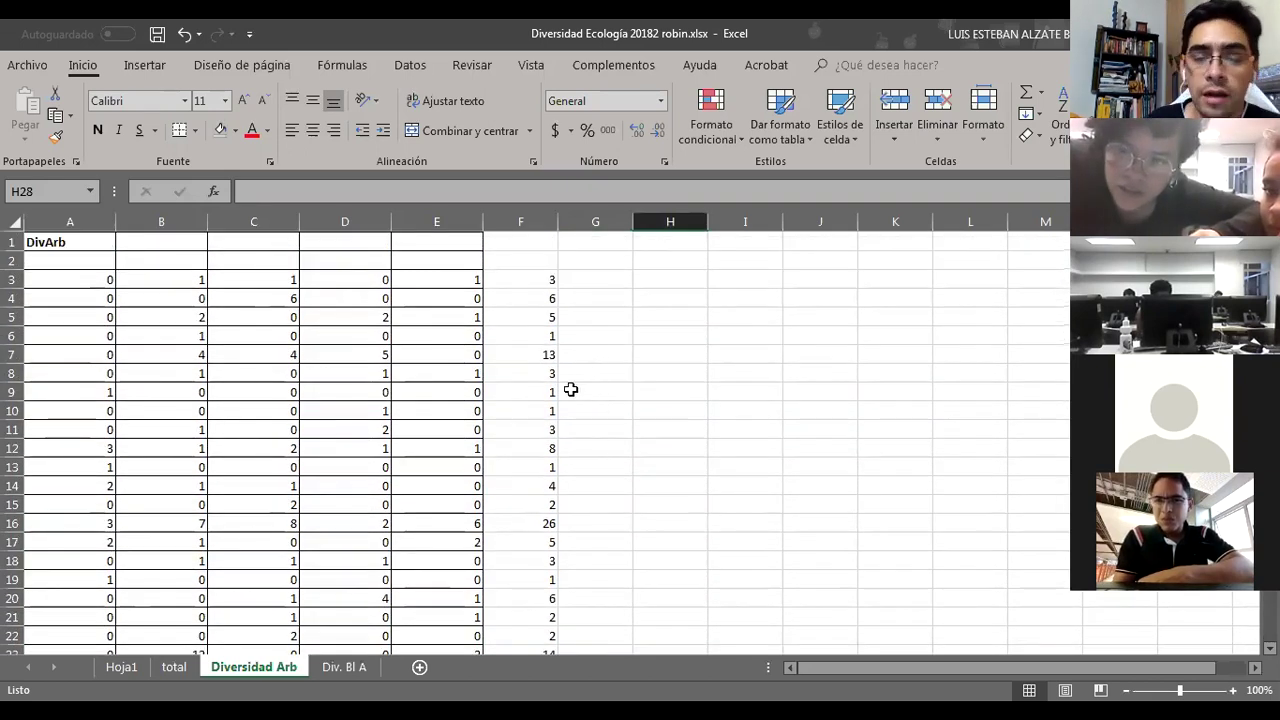
# Step: Check the Amazilia tzacatl counts across the Arboretum samples in row 5 of Hoja1
pyautogui.click(132, 670)
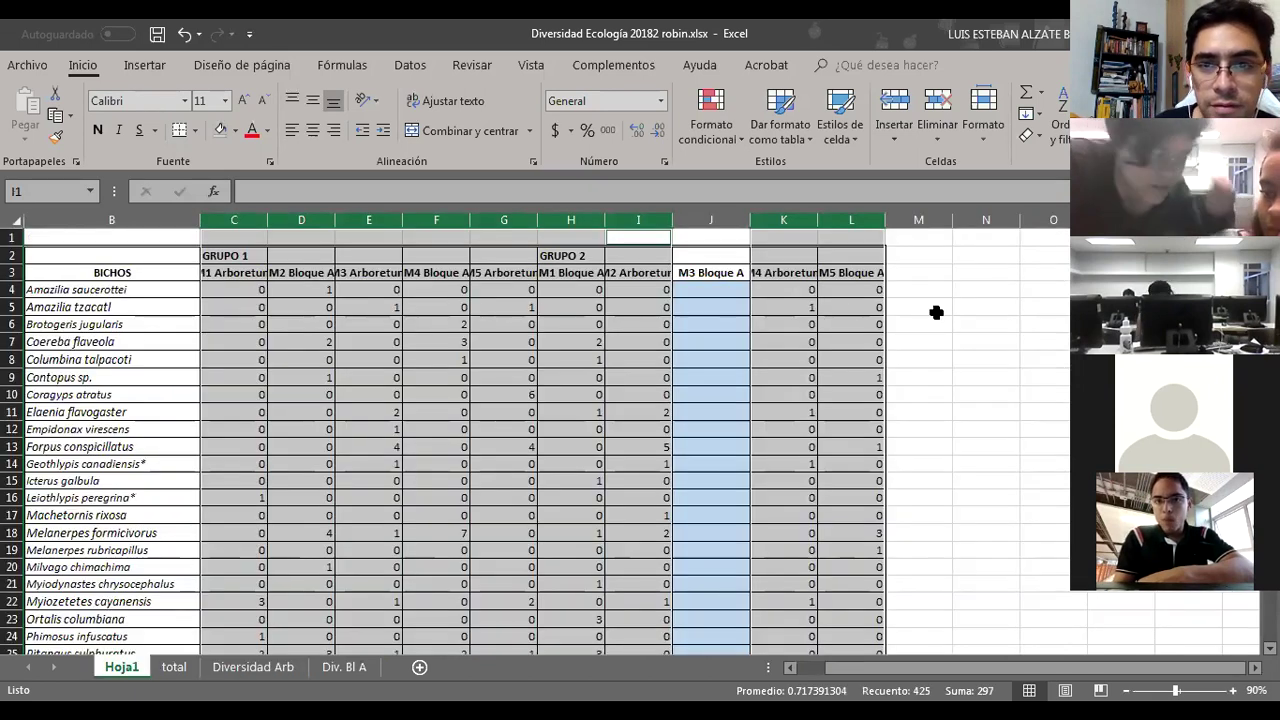
pyautogui.click(936, 313)
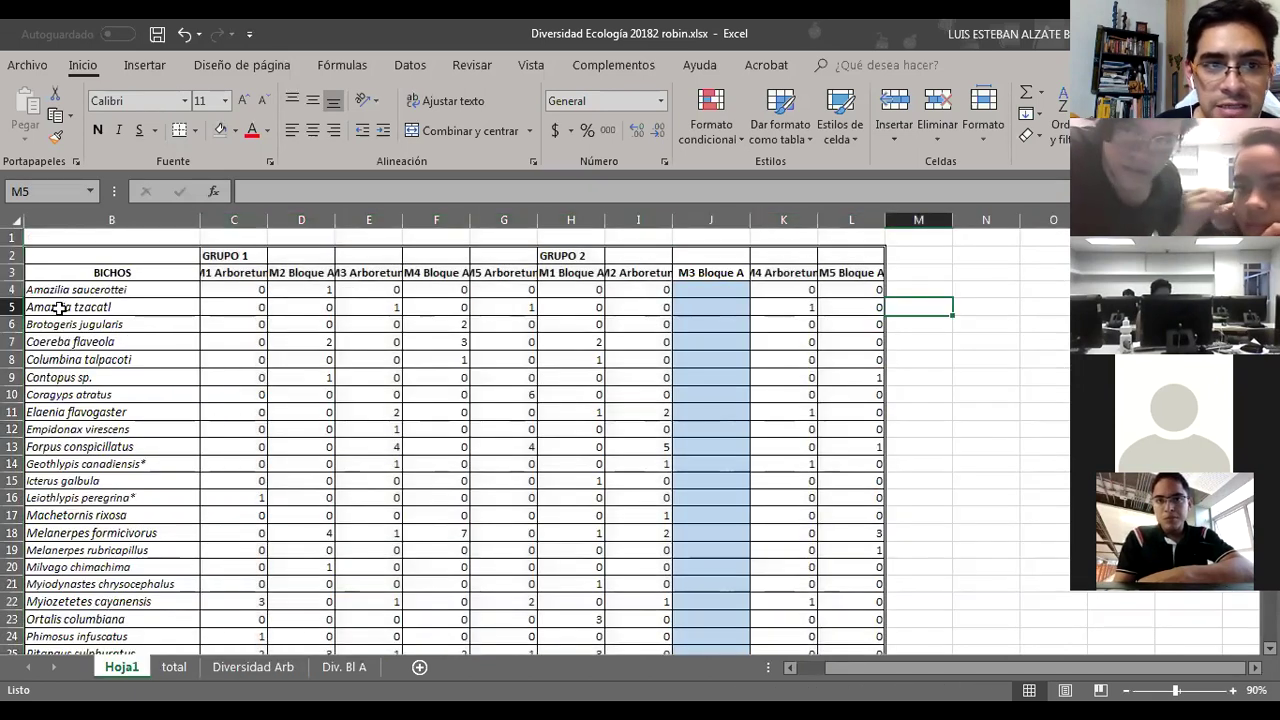
pyautogui.click(233, 305)
pyautogui.click(373, 308)
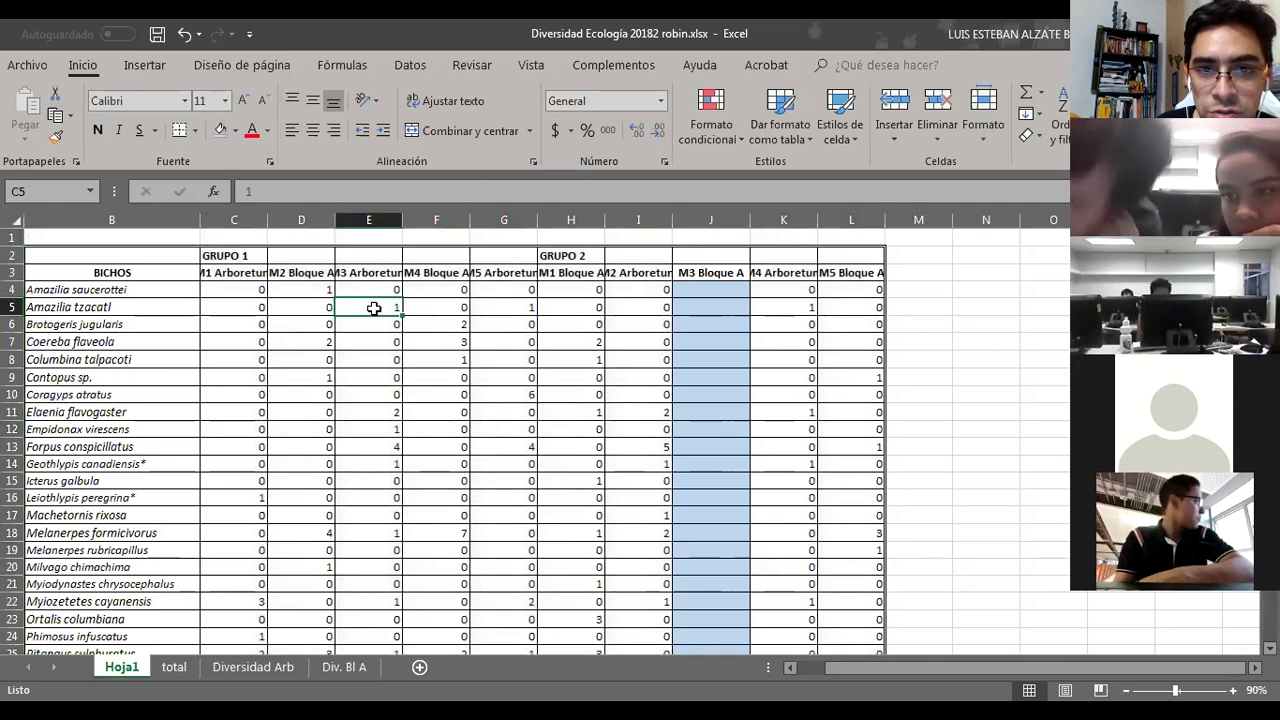
pyautogui.click(490, 310)
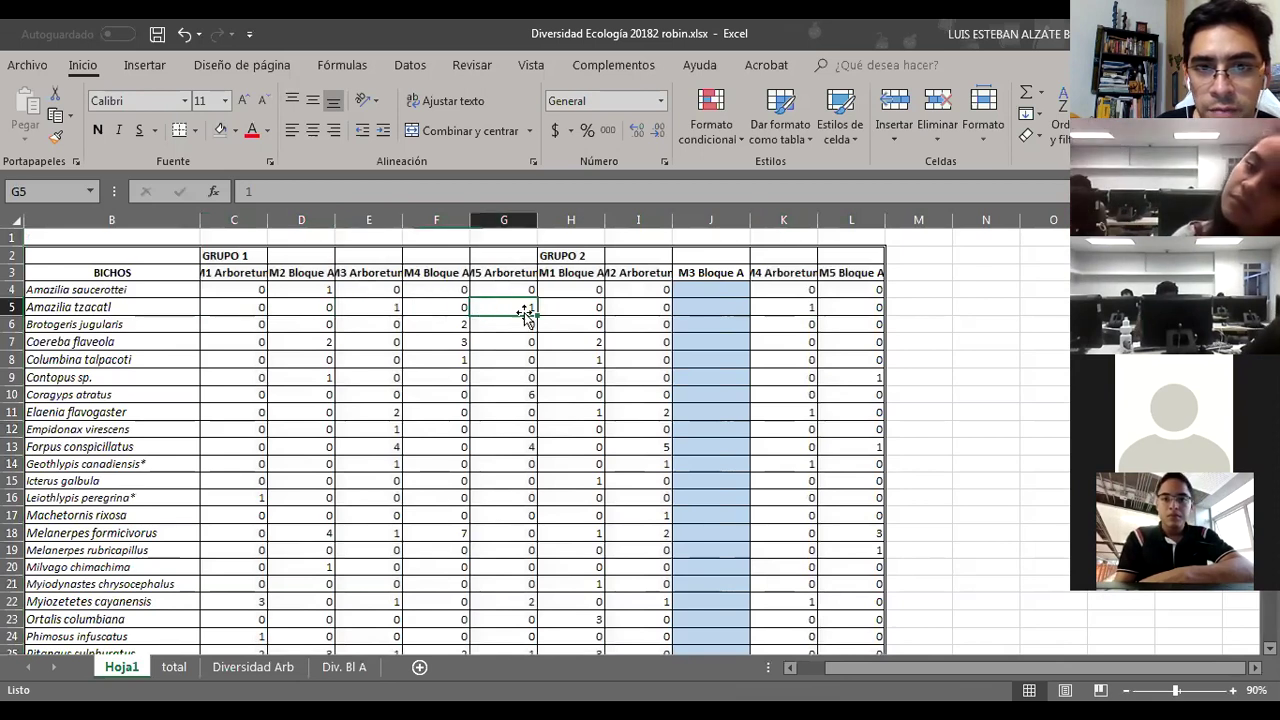
pyautogui.click(790, 307)
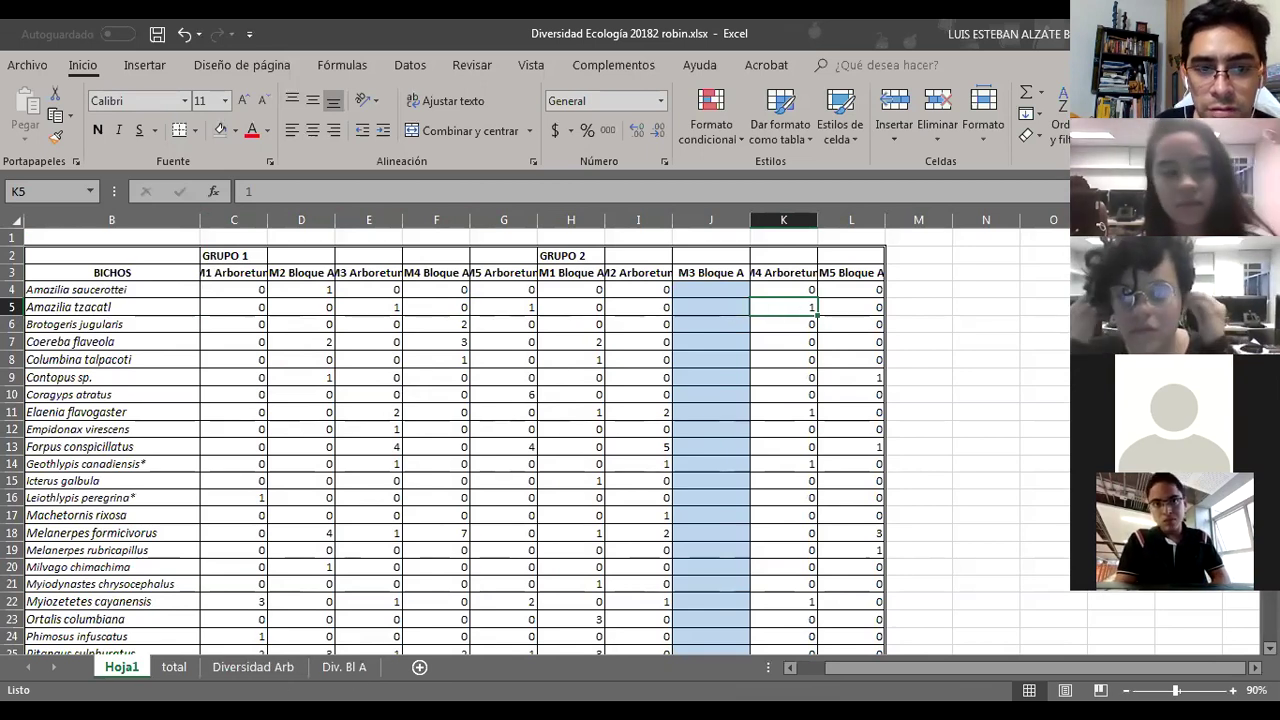
# Step: Check the same species' Bloque A counts in cells A4:D4 of the Div. Bl A sheet
pyautogui.click(344, 666)
pyautogui.moveTo(62, 304)
pyautogui.mouseDown()
pyautogui.moveTo(351, 289)
pyautogui.moveTo(47, 299)
pyautogui.mouseUp()
pyautogui.moveTo(222, 299); pyautogui.dragTo(349, 311)
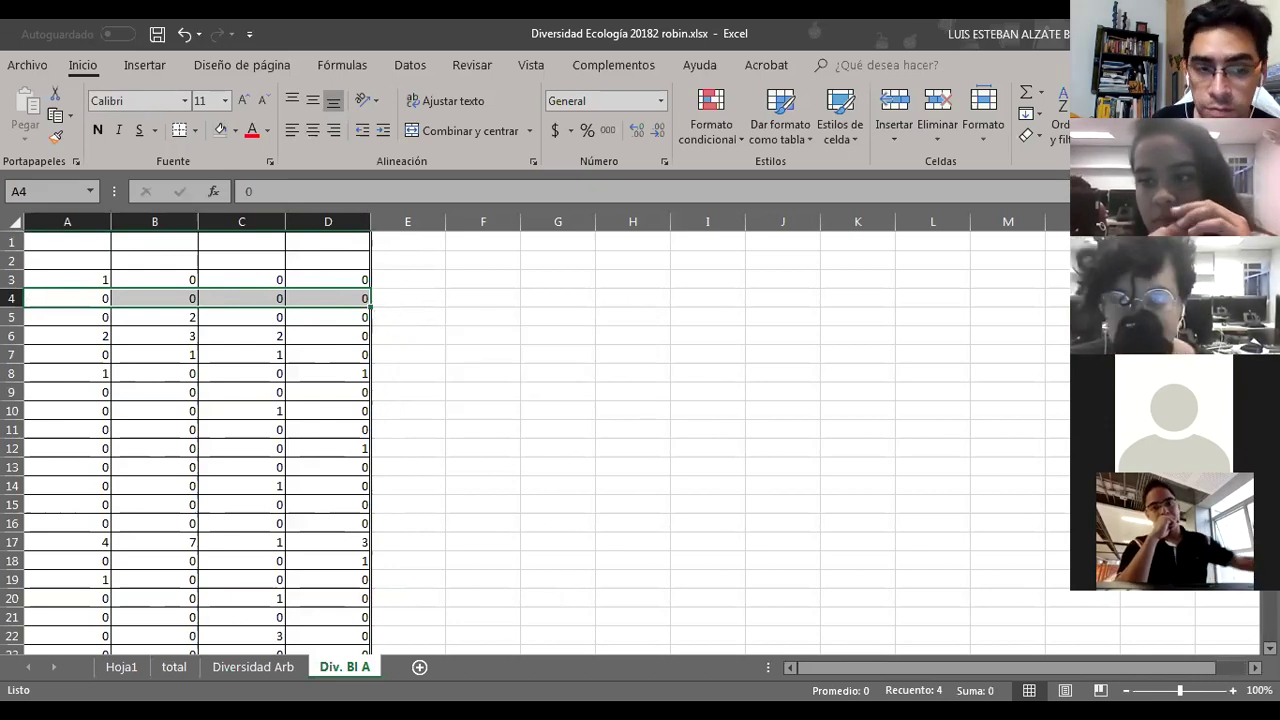
# Step: Sum all sample counts of Amazilia saucerottei, C4:L4, in cell M4 of Hoja1 with the SUMA function
pyautogui.click(124, 668)
pyautogui.click(168, 668)
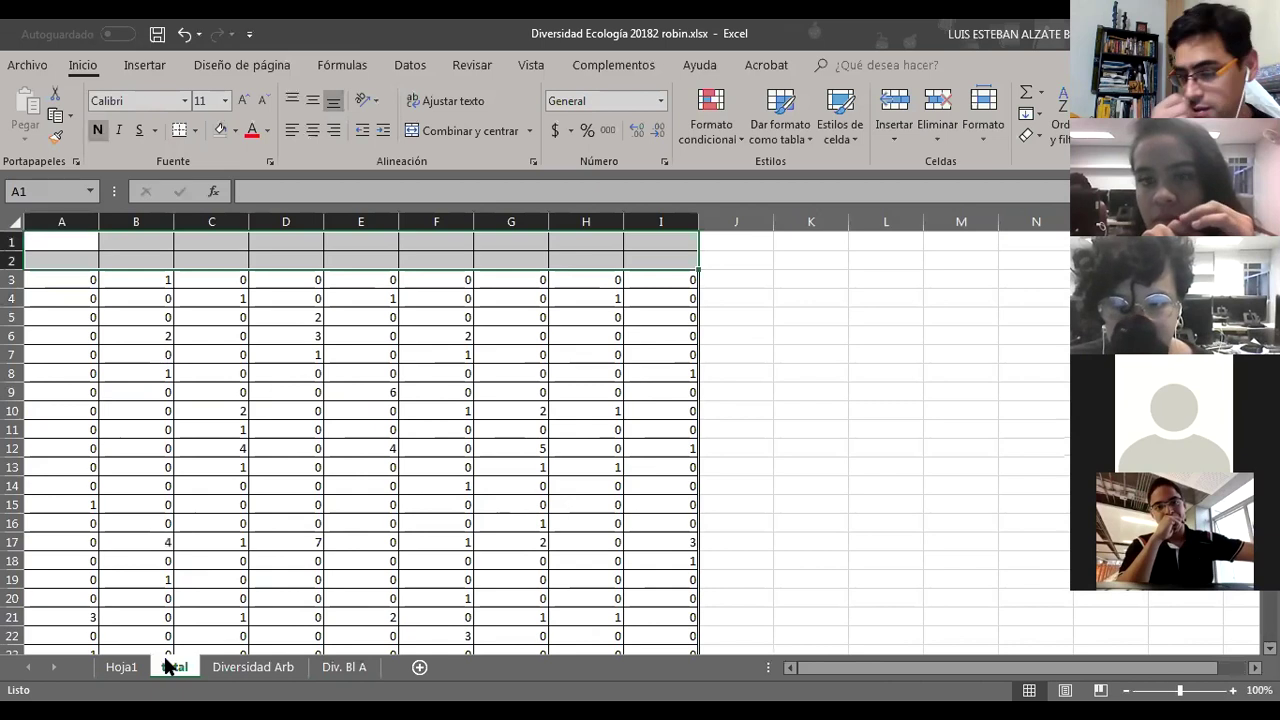
pyautogui.click(112, 668)
pyautogui.click(919, 288)
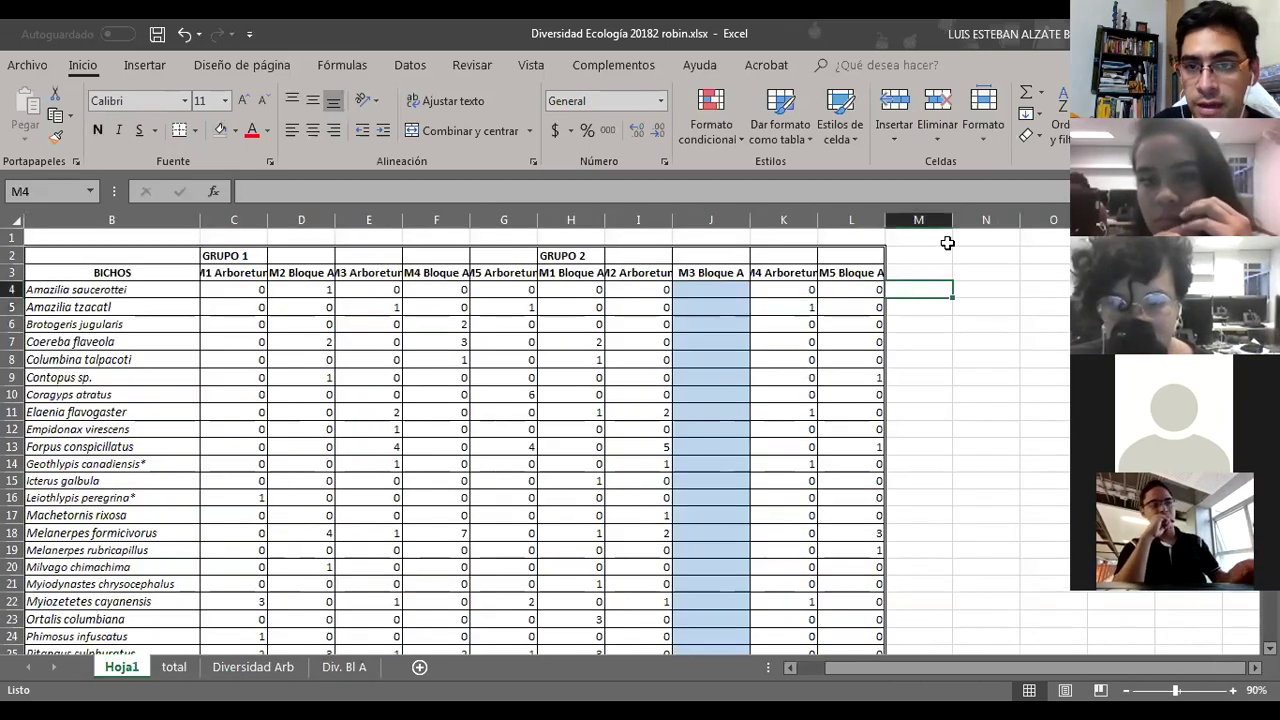
pyautogui.click(1026, 94)
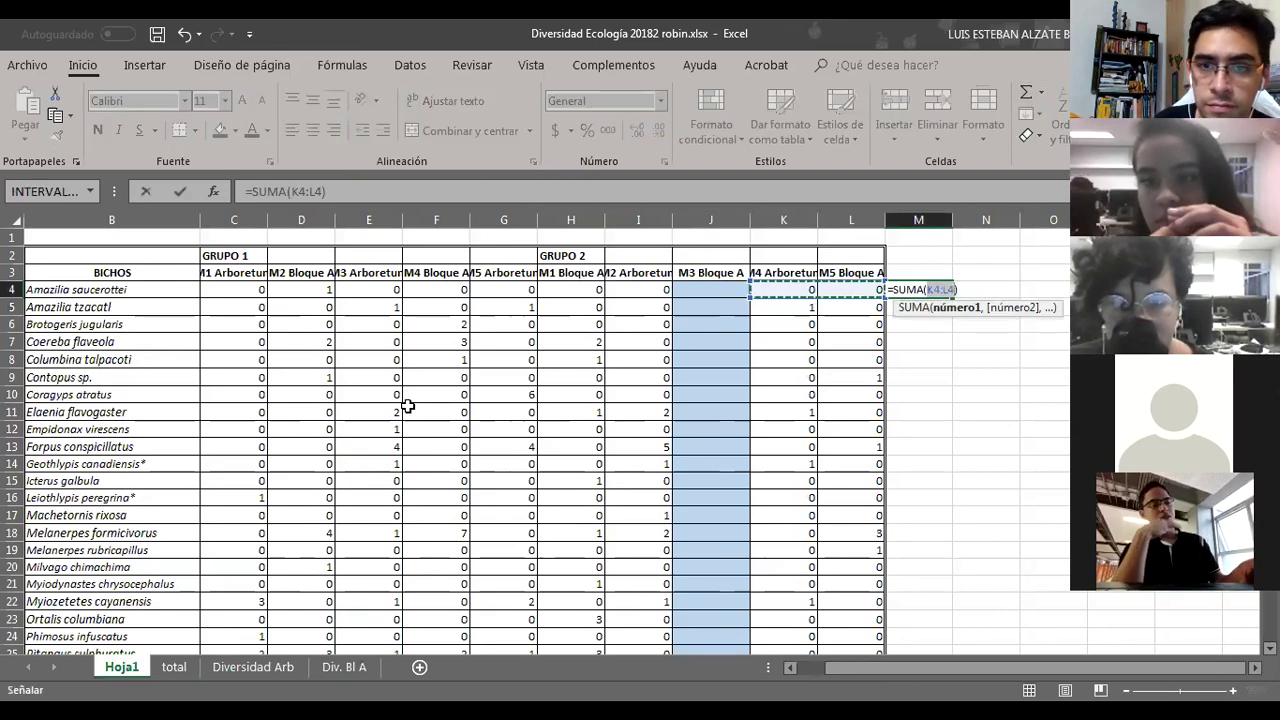
pyautogui.moveTo(752, 297)
pyautogui.mouseDown()
pyautogui.moveTo(165, 316)
pyautogui.moveTo(186, 300)
pyautogui.mouseUp()
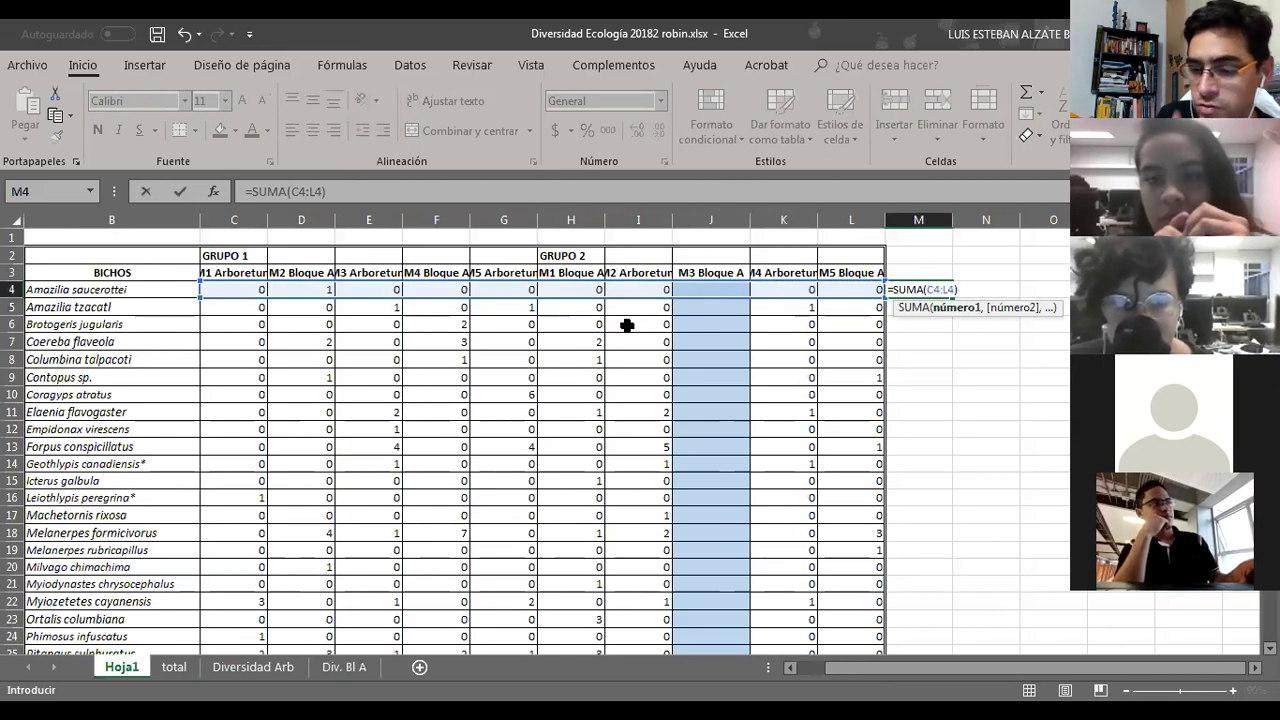
pyautogui.press('Return')
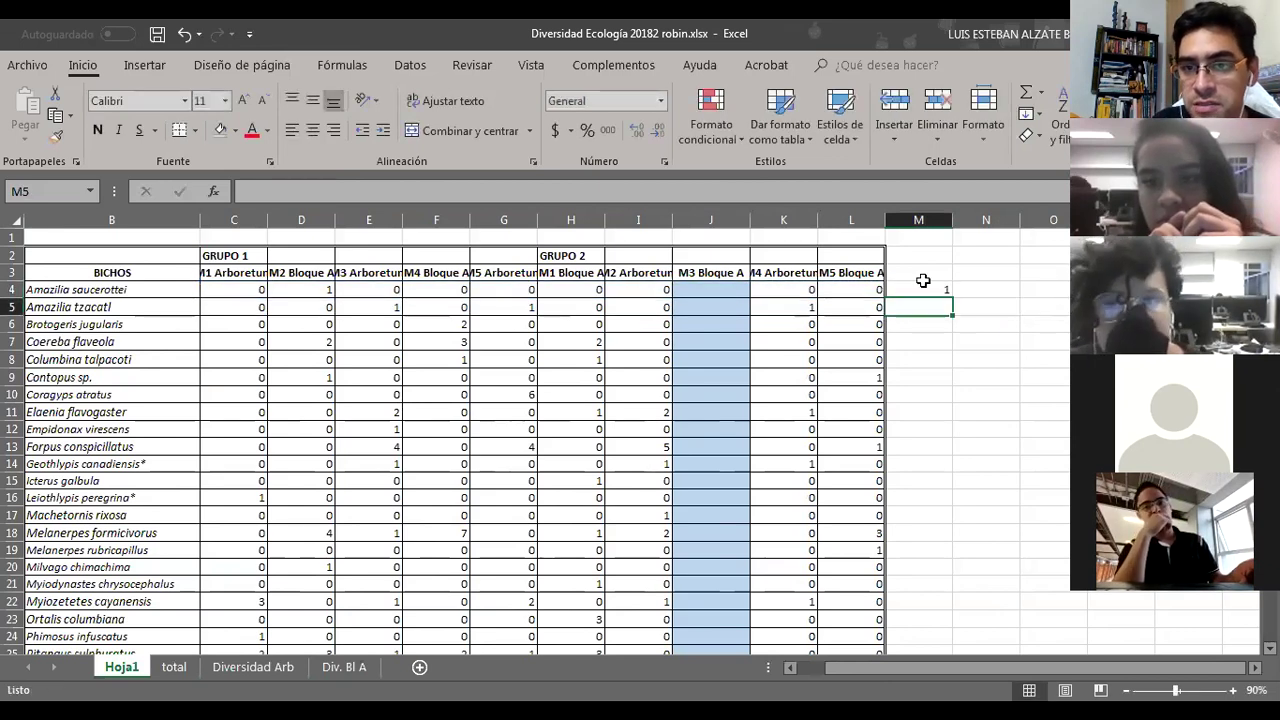
# Step: Fill the species sum from M4 down column M to the last species row, M49, and review the sums
pyautogui.click(933, 289)
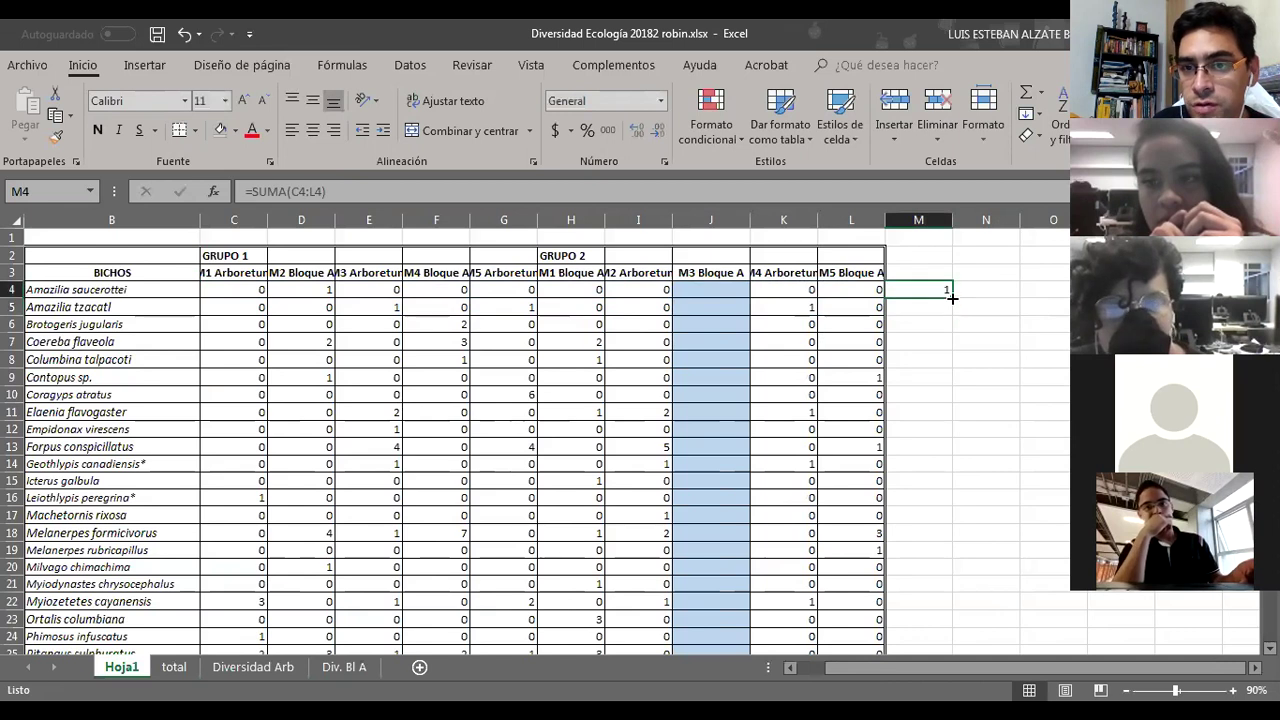
pyautogui.doubleClick(952, 297)
pyautogui.scroll(-3, 979, 333)
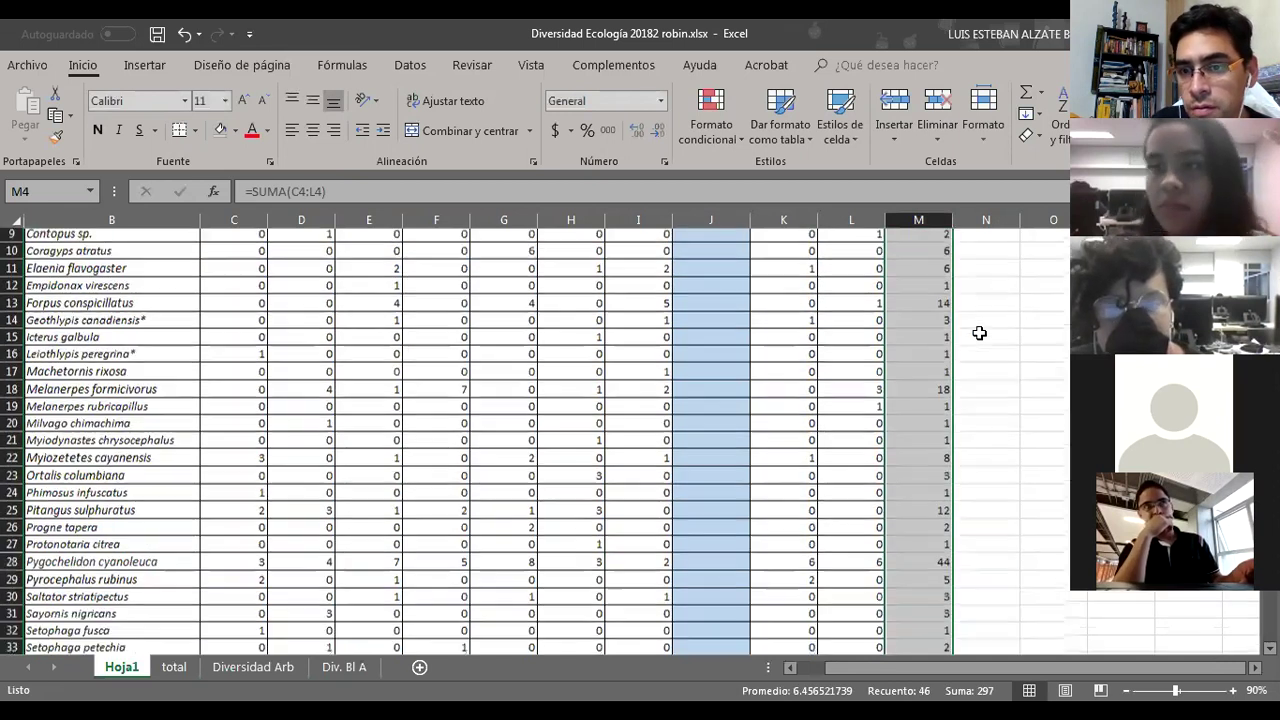
pyautogui.scroll(-4, 955, 360)
pyautogui.scroll(-4, 945, 458)
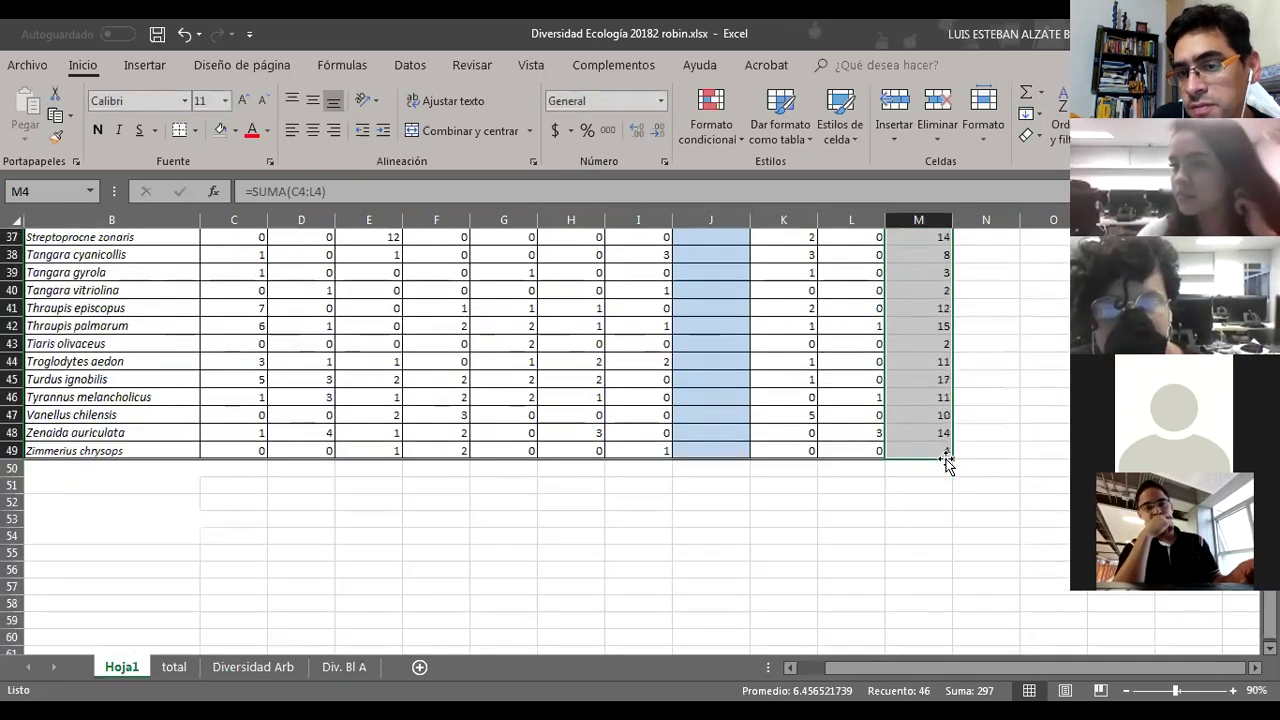
pyautogui.scroll(1, 947, 458)
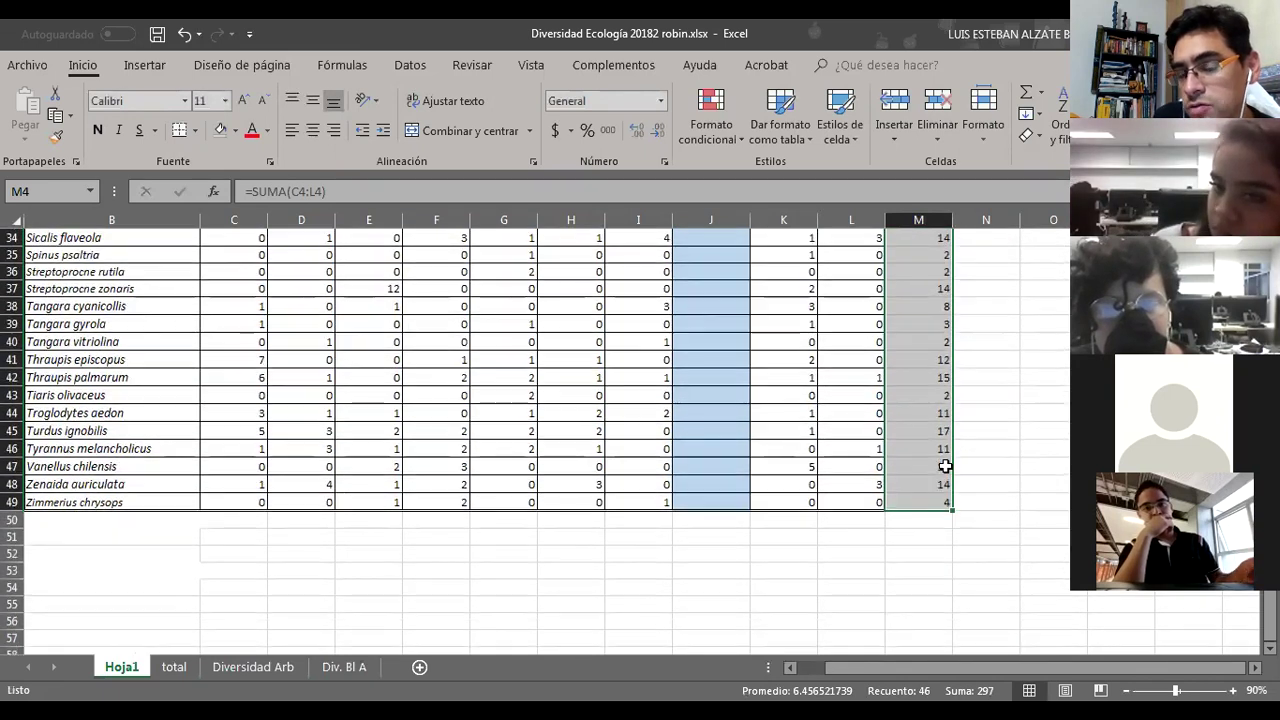
pyautogui.scroll(5, 944, 462)
pyautogui.scroll(6, 943, 465)
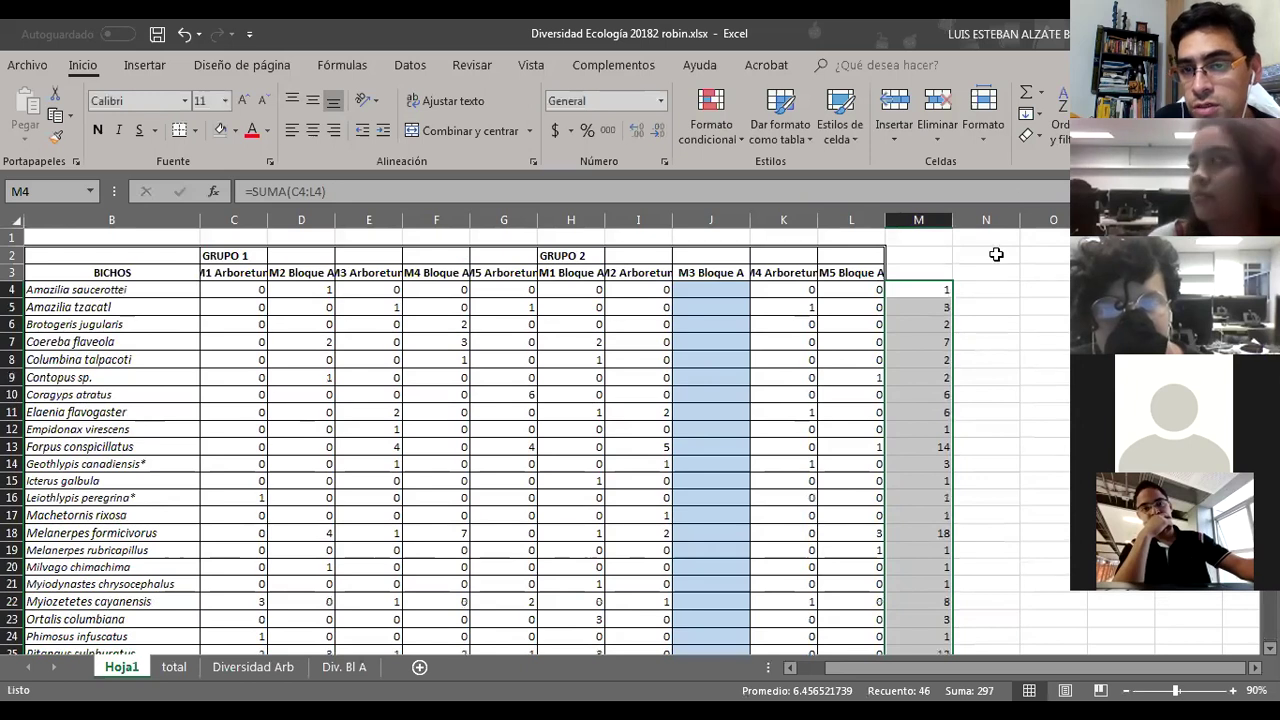
# Step: Clear the species sums in column F of the Diversidad Arb sheet
pyautogui.click(948, 272)
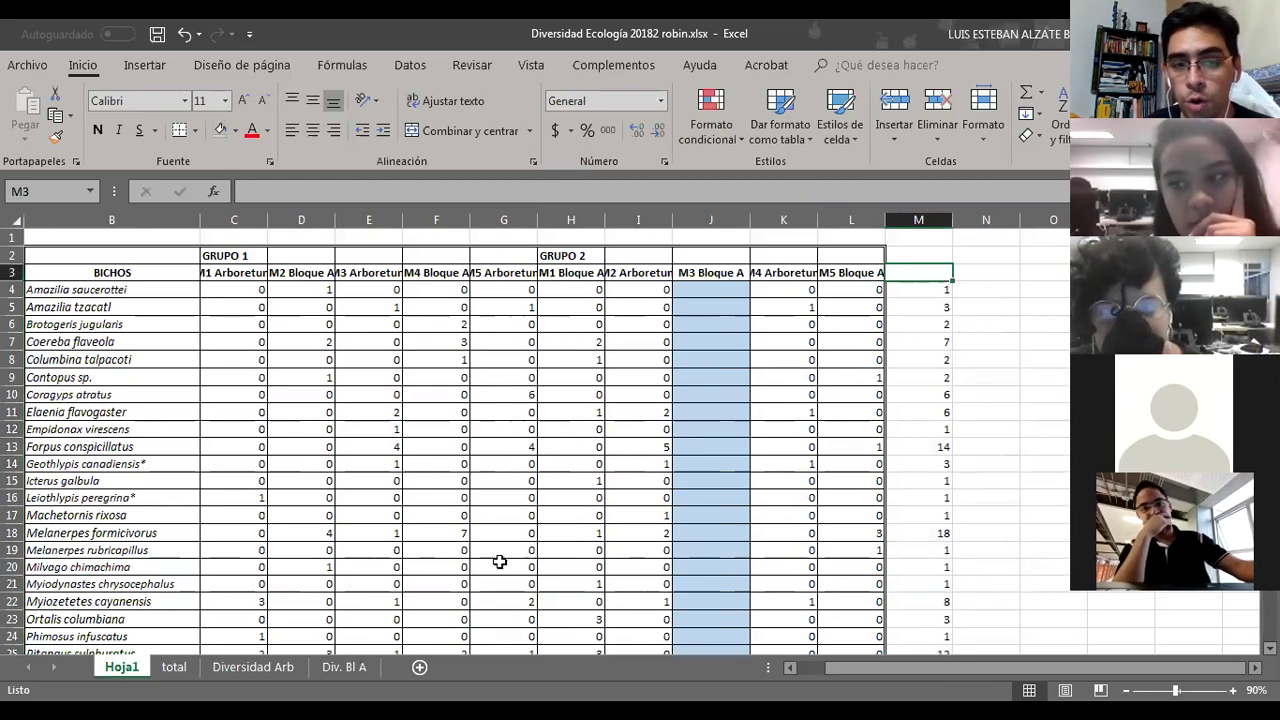
pyautogui.click(276, 673)
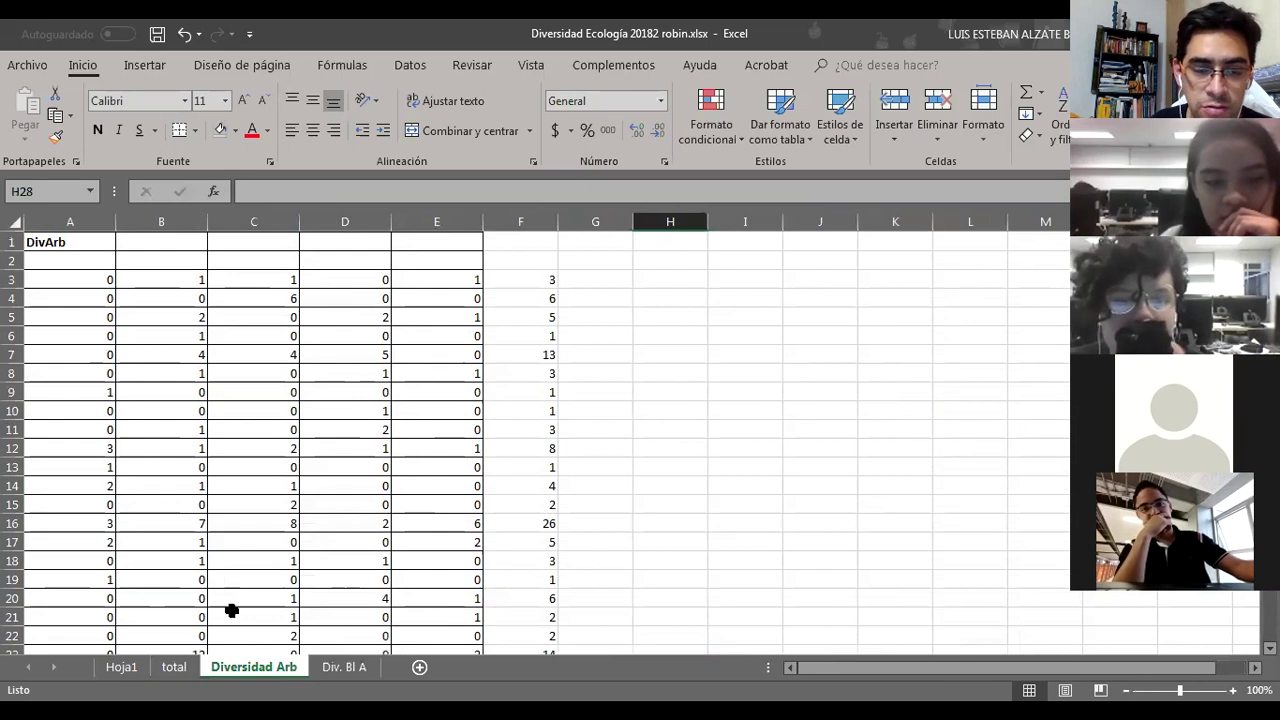
pyautogui.scroll(-1, 252, 400)
pyautogui.scroll(1, 258, 393)
pyautogui.scroll(1, 258, 393)
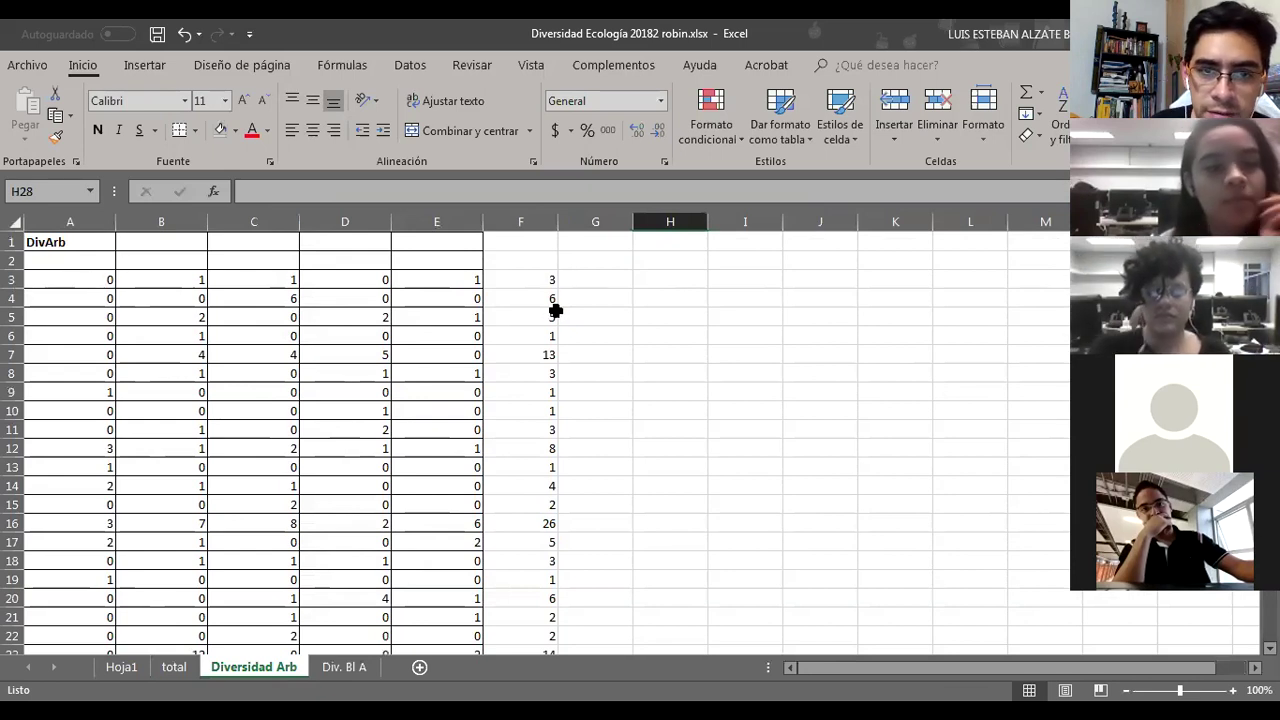
pyautogui.click(547, 222)
pyautogui.press('Delete')
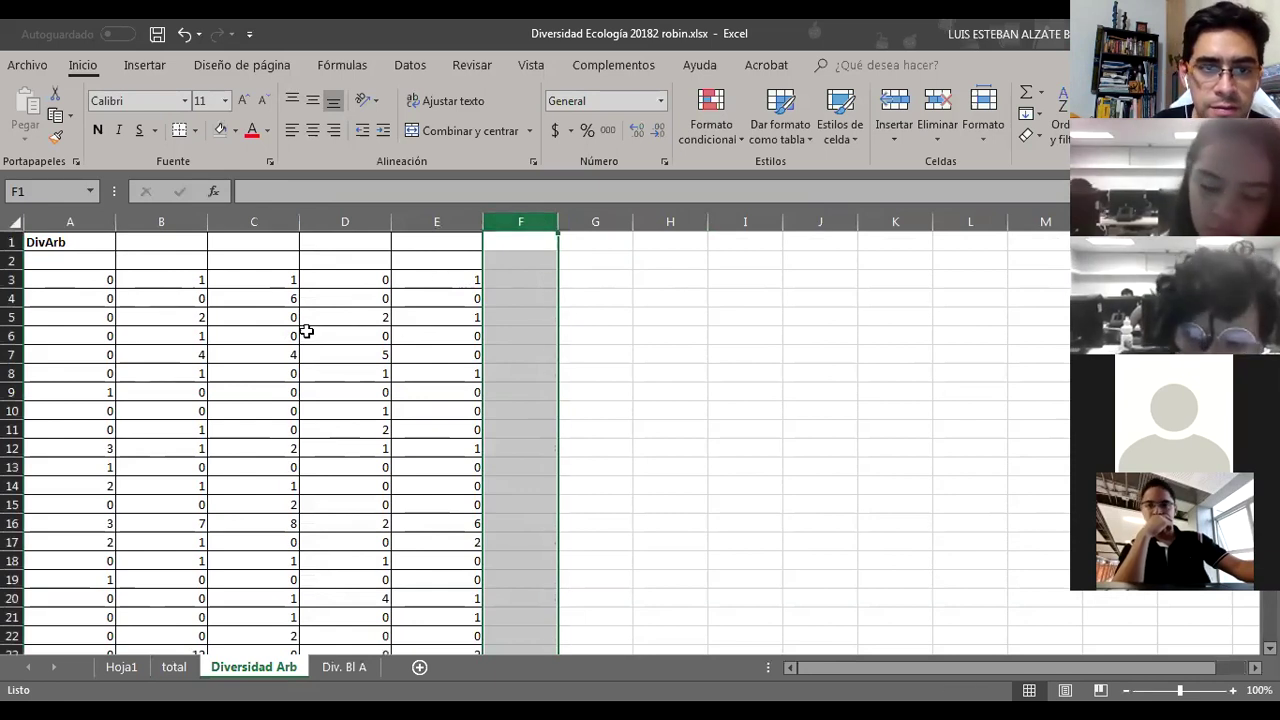
# Step: Fit the widths of columns A and B of the Diversidad Arb sheet to their contents
pyautogui.click(54, 279)
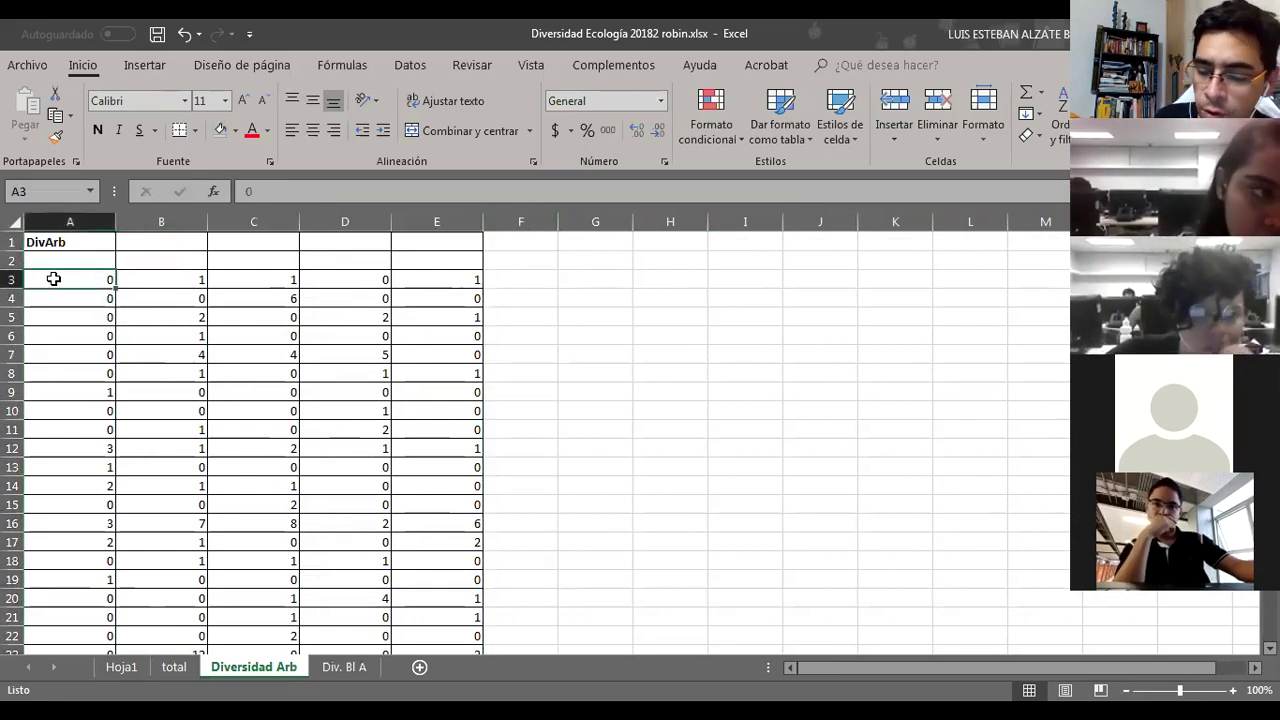
pyautogui.doubleClick(116, 222)
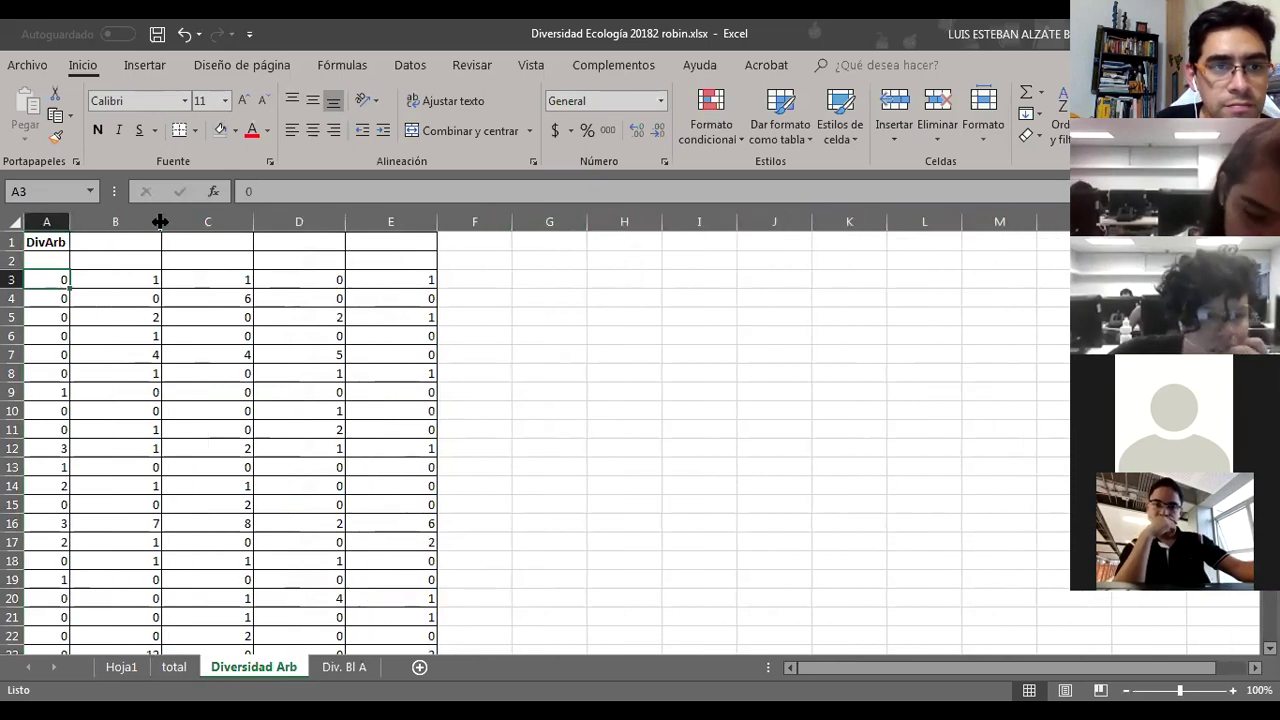
pyautogui.doubleClick(160, 222)
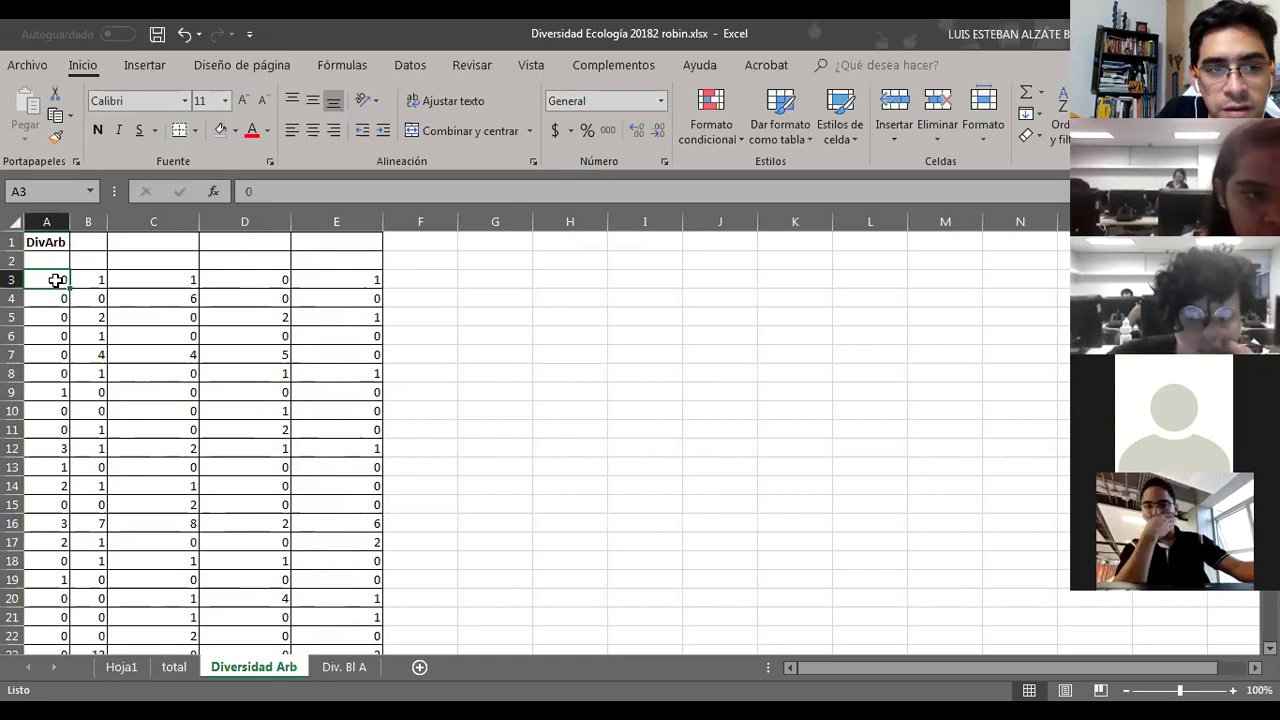
# Step: Count the species rows in A3:A35 of the Diversidad Arb sheet and enter 33 in cell A2
pyautogui.hotkey('ctrl', 'shift', 'Down')
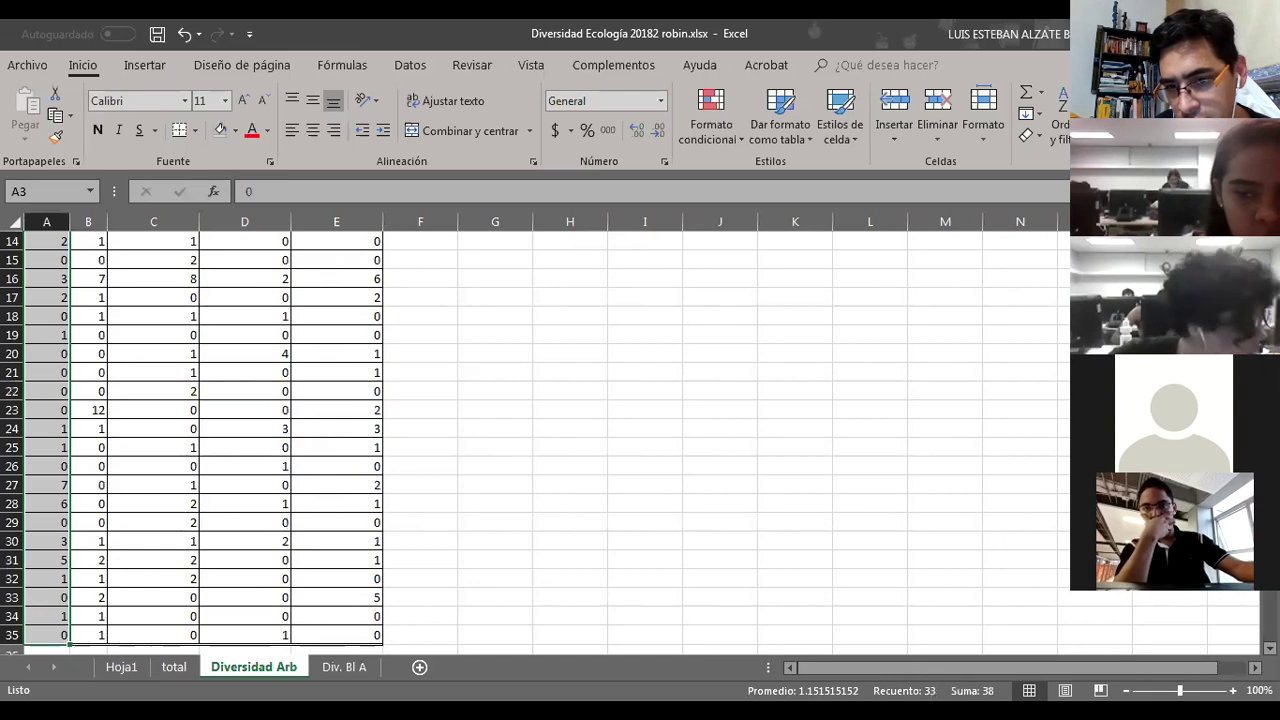
pyautogui.scroll(5, 171, 386)
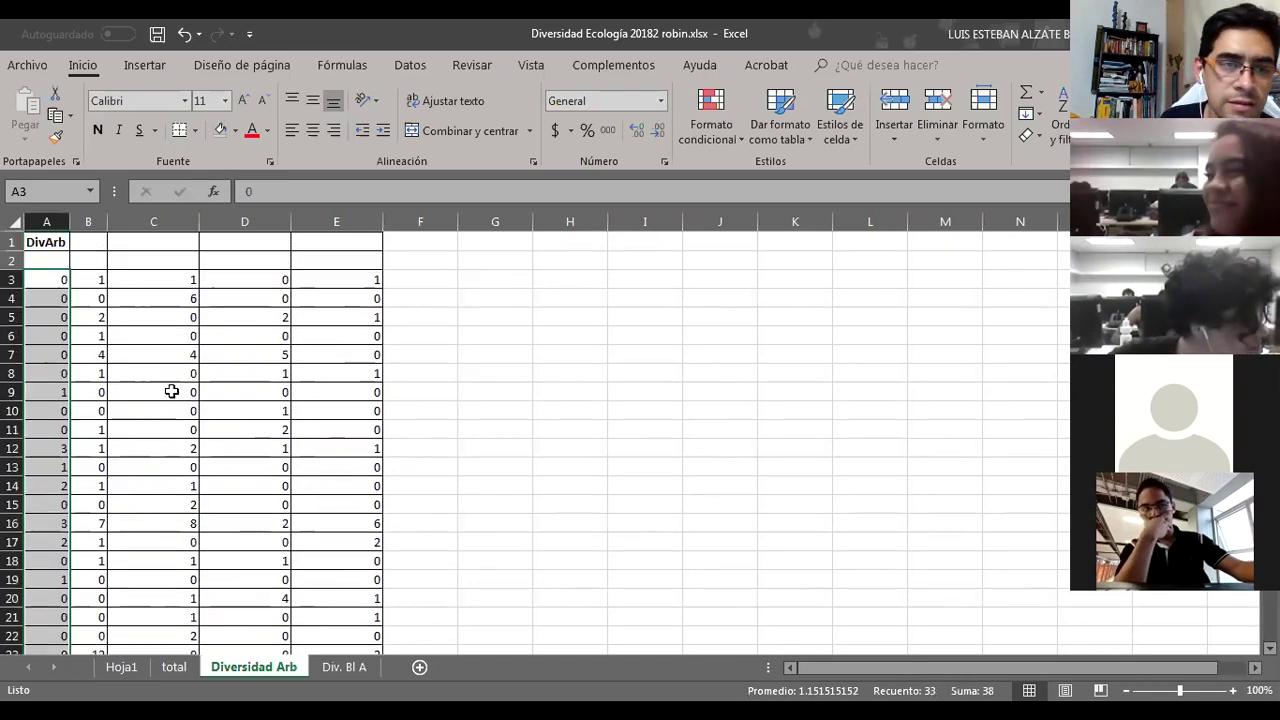
pyautogui.click(52, 258)
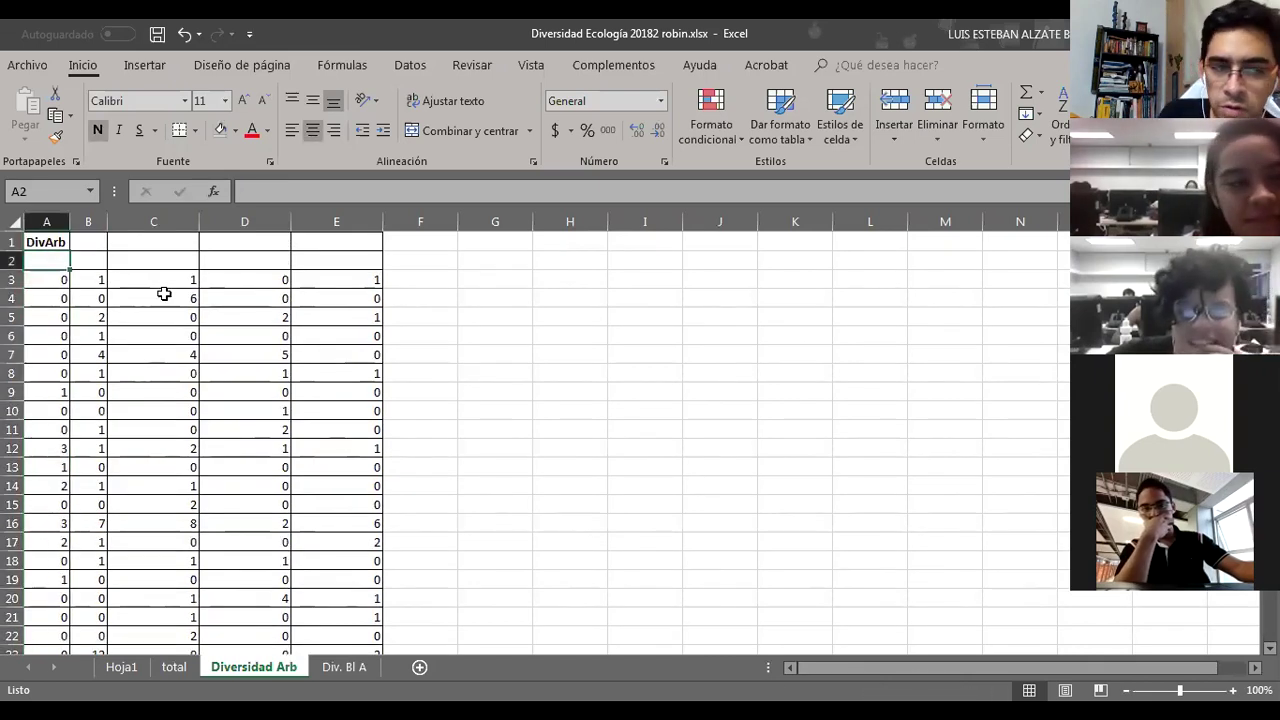
pyautogui.write('33')
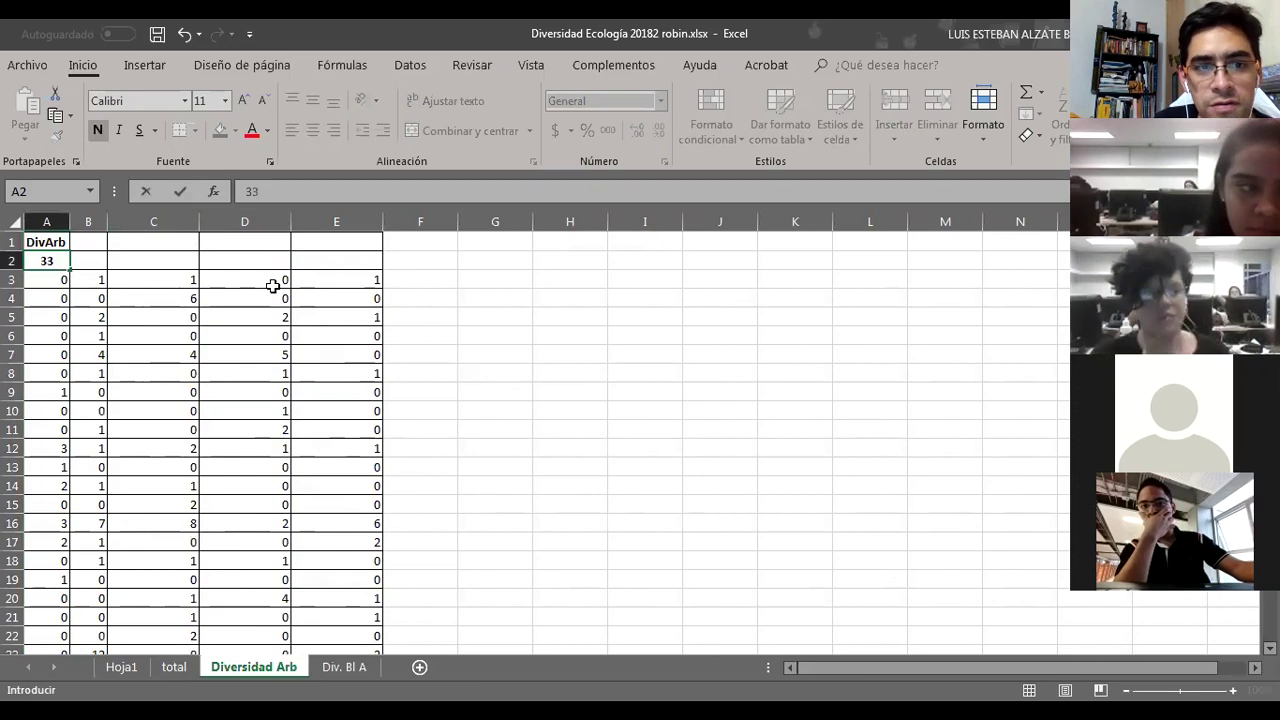
pyautogui.click(160, 280)
# Step: Enter the number of Arboretum sample columns, 5, in cell B2
pyautogui.click(323, 282)
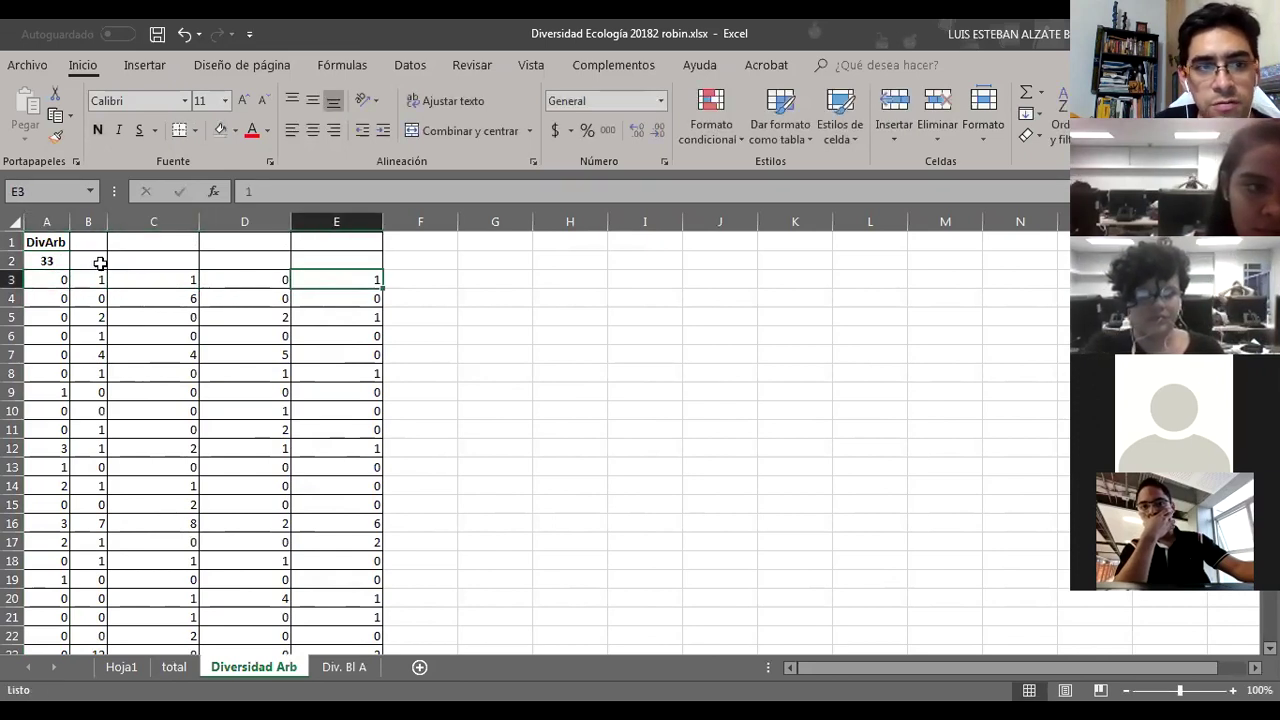
pyautogui.click(100, 263)
pyautogui.write('5')
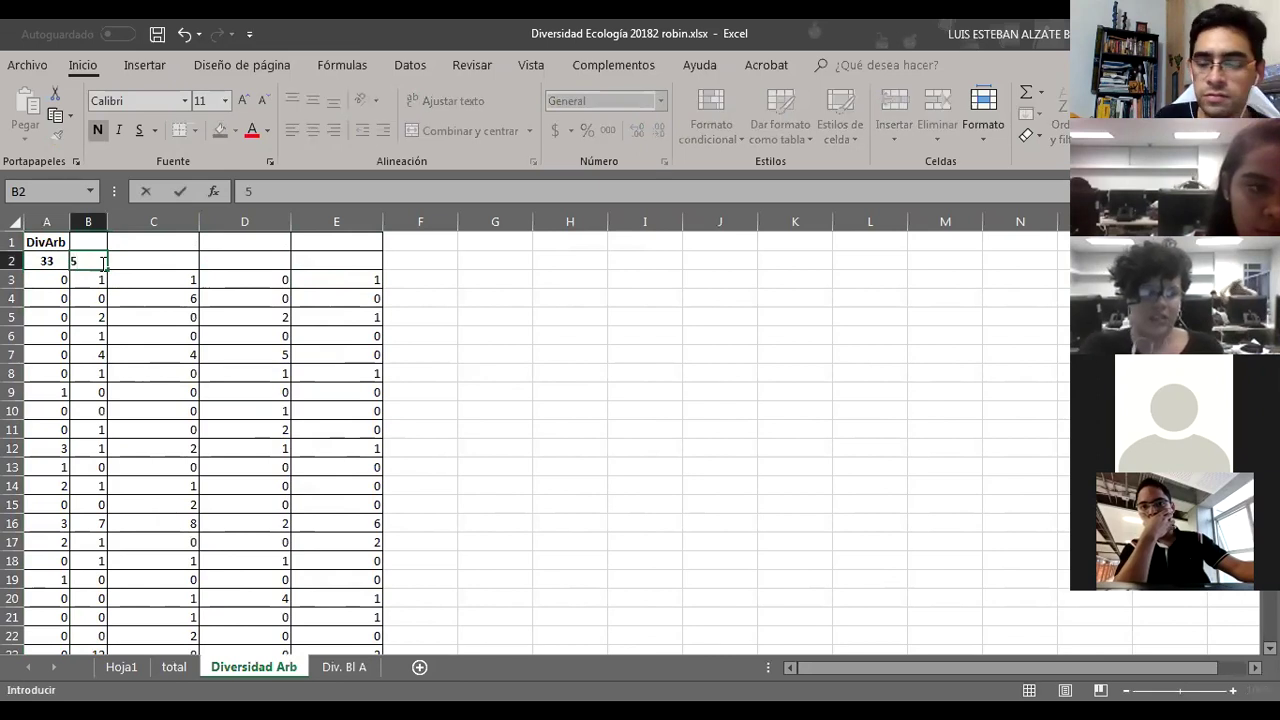
pyautogui.press('Return')
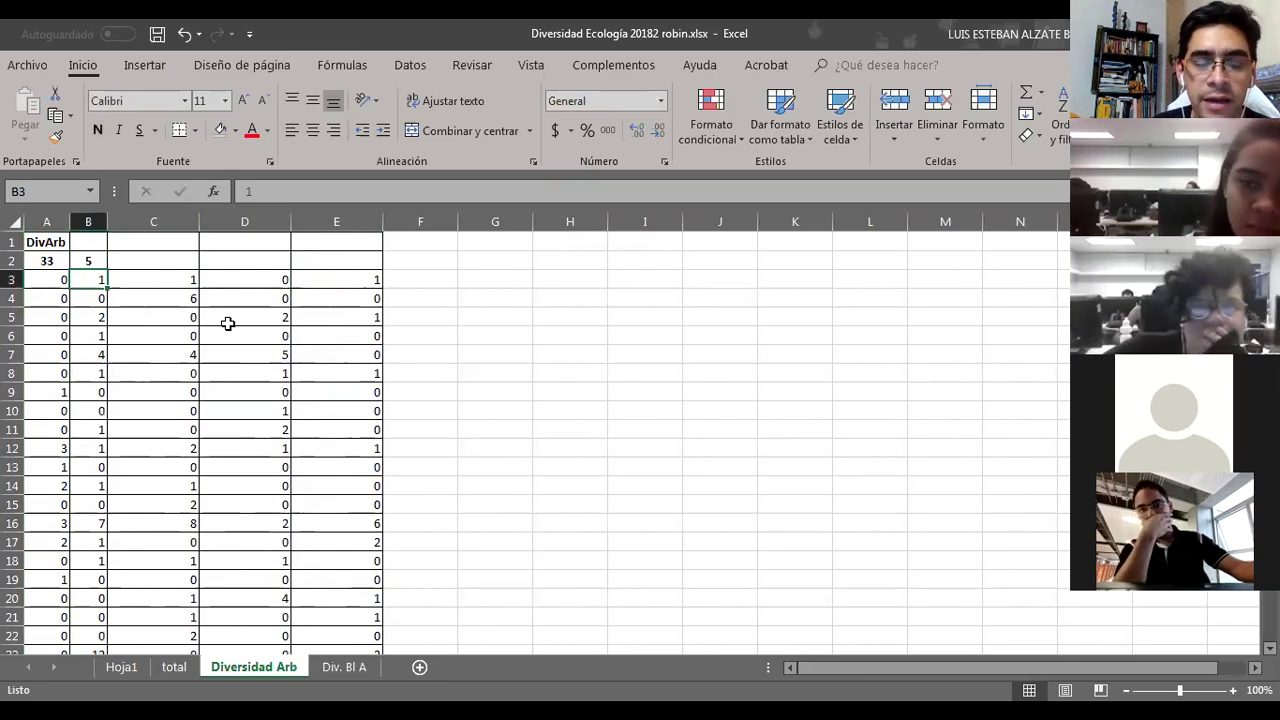
# Step: Sum the counts A3:D3 in cell E3 of the Div. Bl A sheet and fill the sum down to E48
pyautogui.click(328, 668)
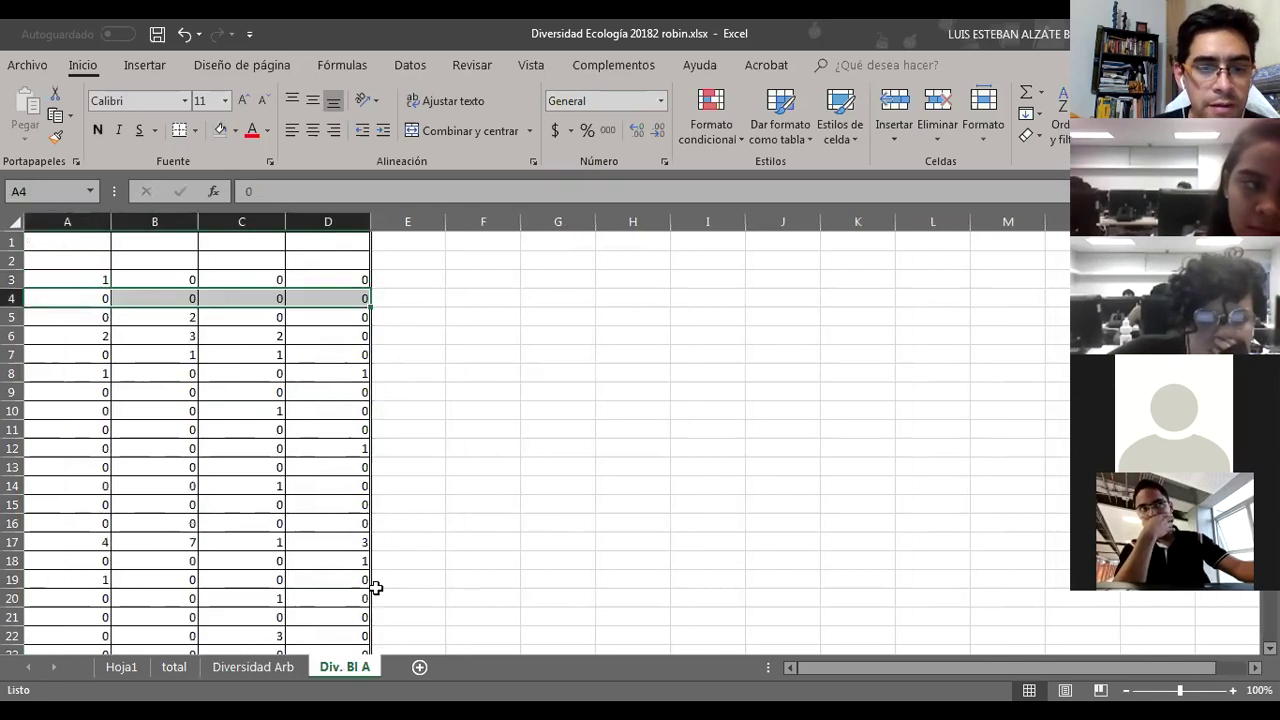
pyautogui.doubleClick(414, 280)
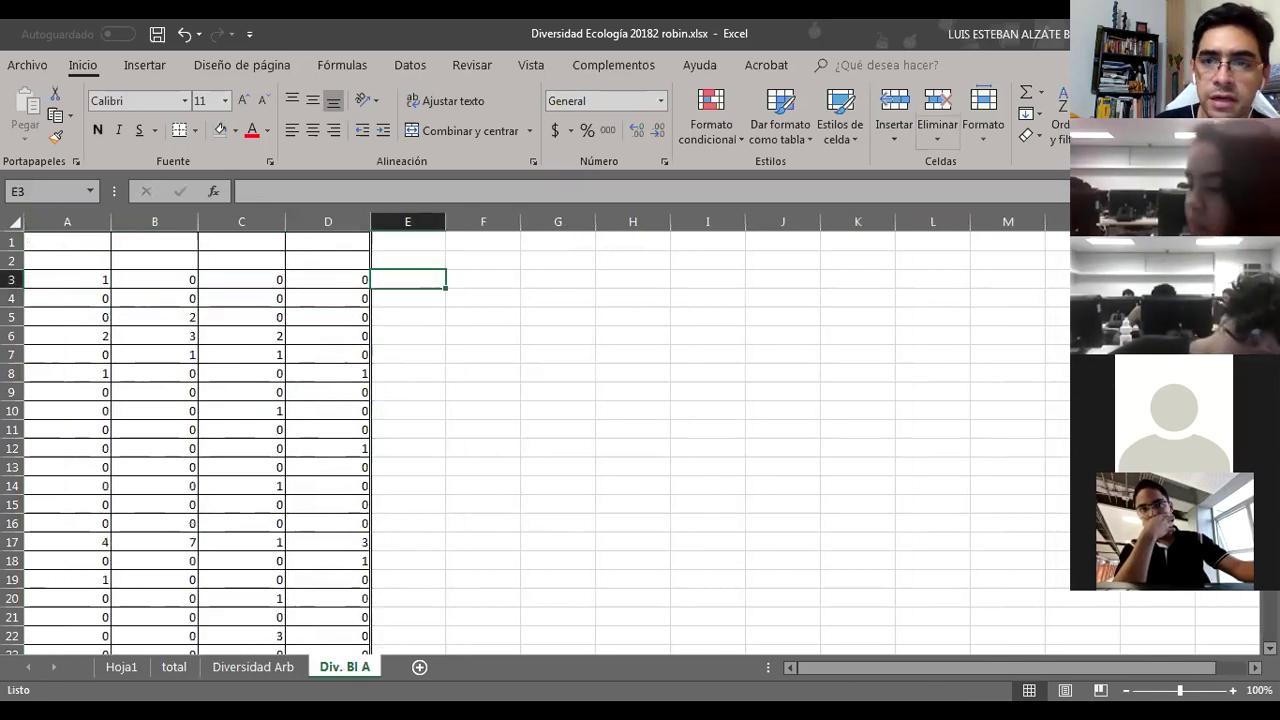
pyautogui.click(1025, 95)
pyautogui.press('Return')
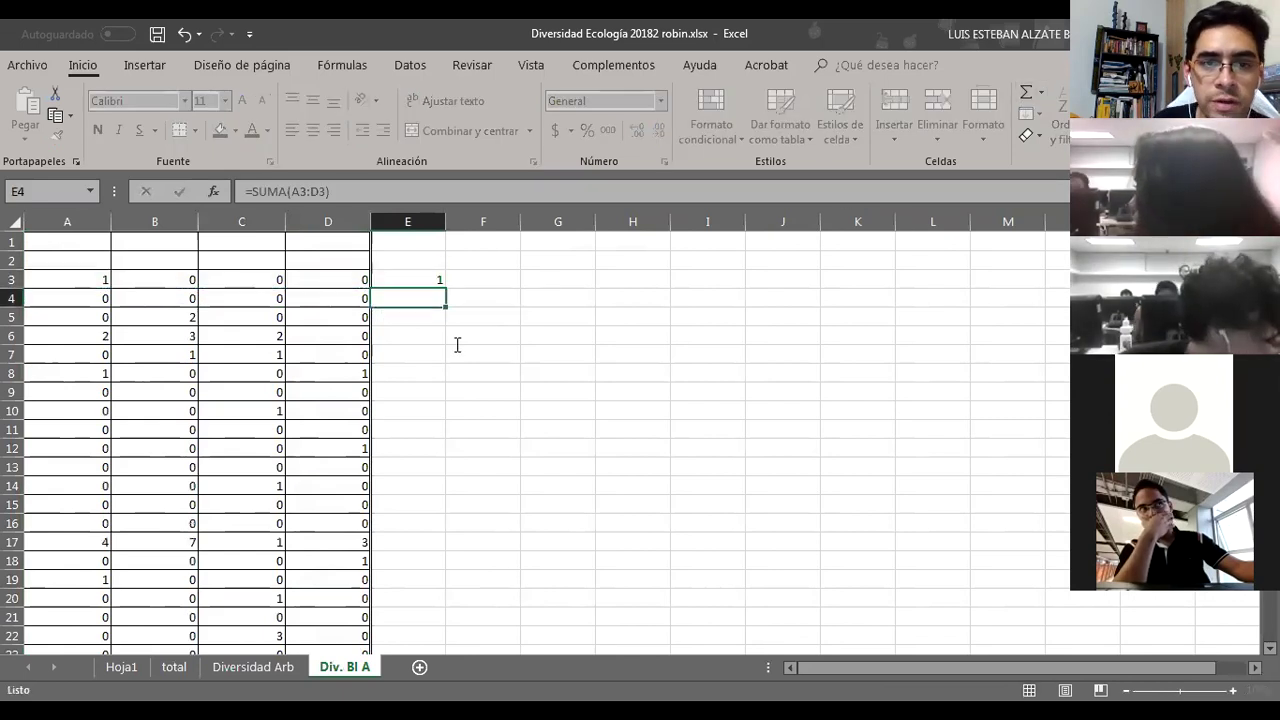
pyautogui.click(438, 282)
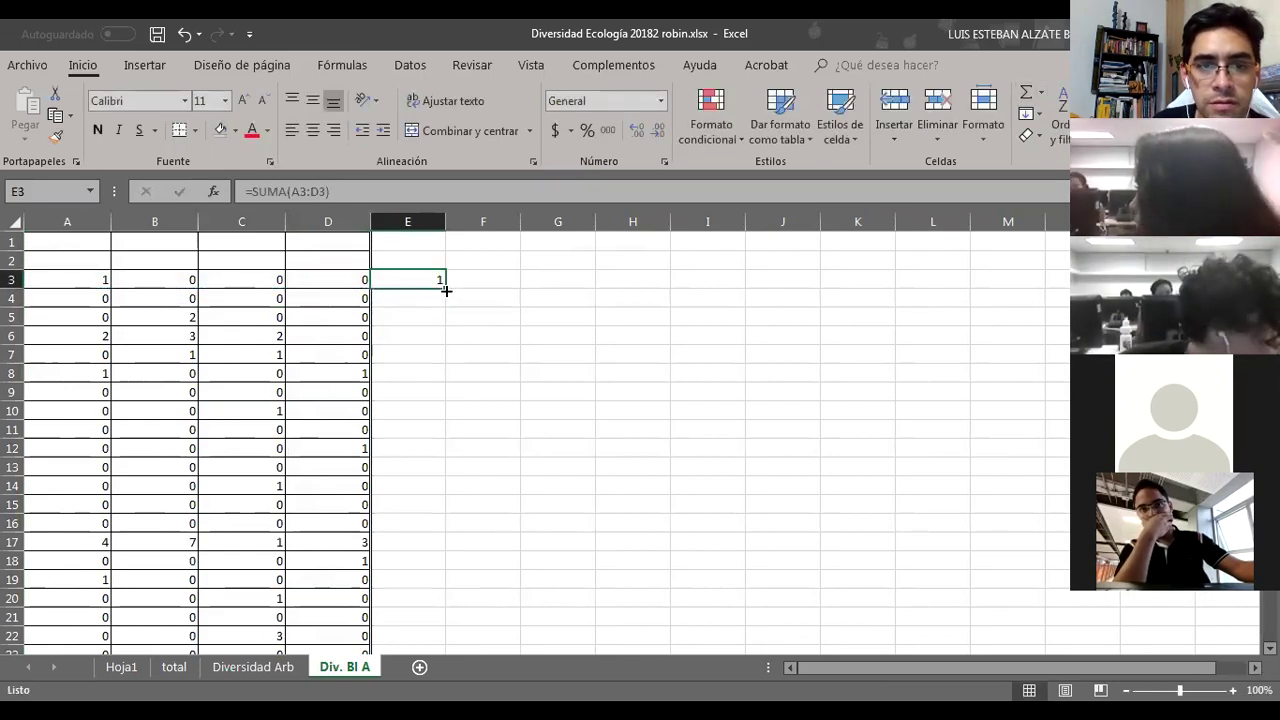
pyautogui.doubleClick(445, 290)
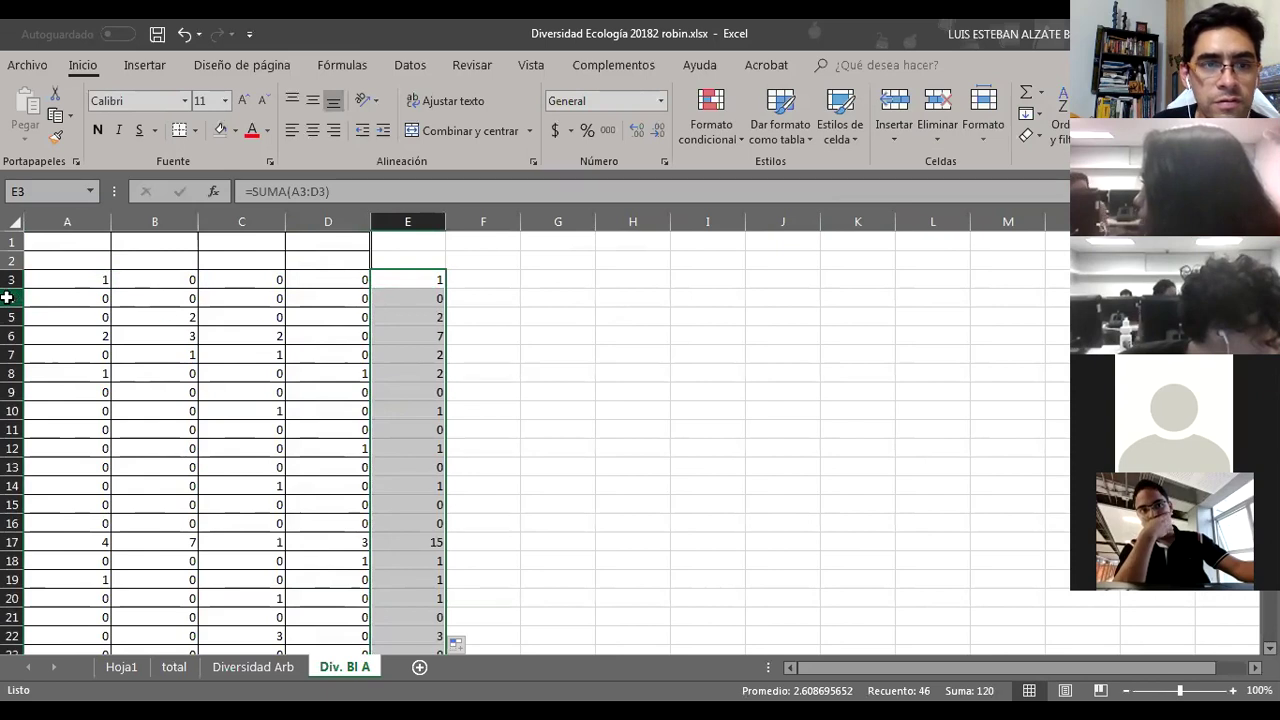
# Step: Delete the zero-sum rows 4, 9, 11, 13, 15, 16, 21, 23, 25, 28, 29, 31, 34–38 and 42 from the Div. Bl A sheet
pyautogui.click(7, 297)
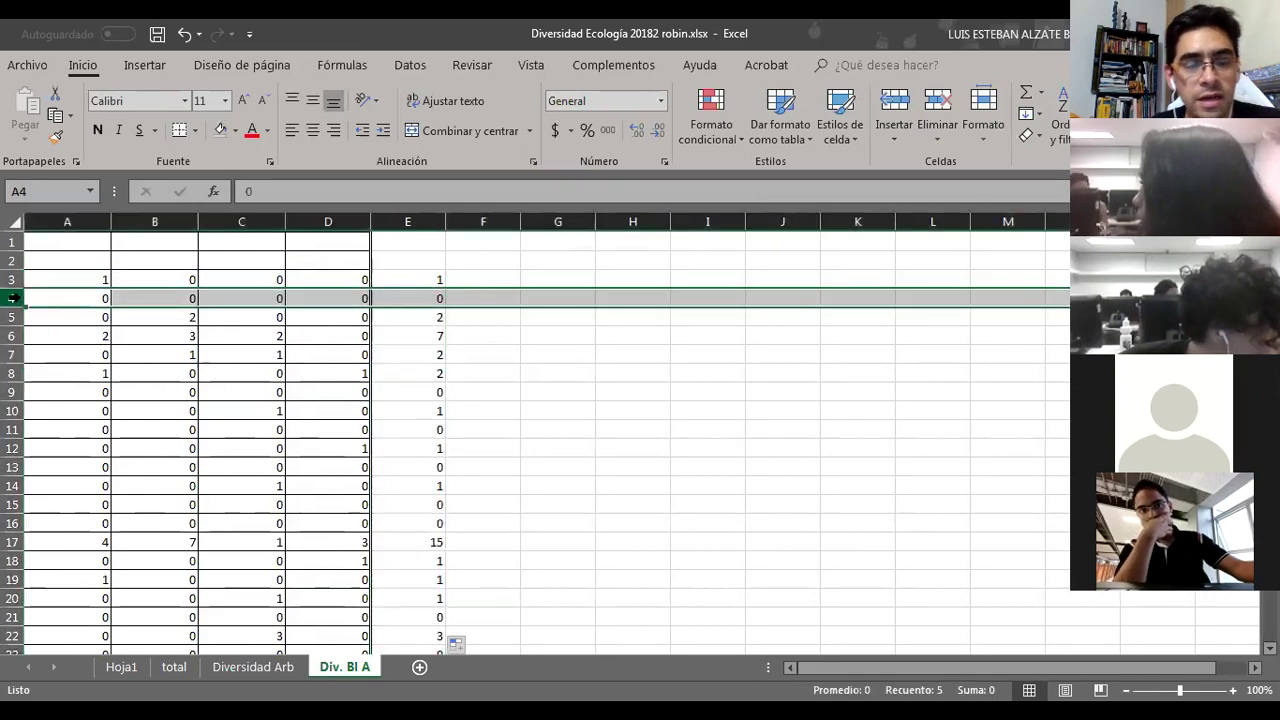
pyautogui.keyDown('ctrl'); pyautogui.click(12, 392); pyautogui.keyUp('ctrl')
pyautogui.keyDown('ctrl'); pyautogui.click(12, 429); pyautogui.keyUp('ctrl')
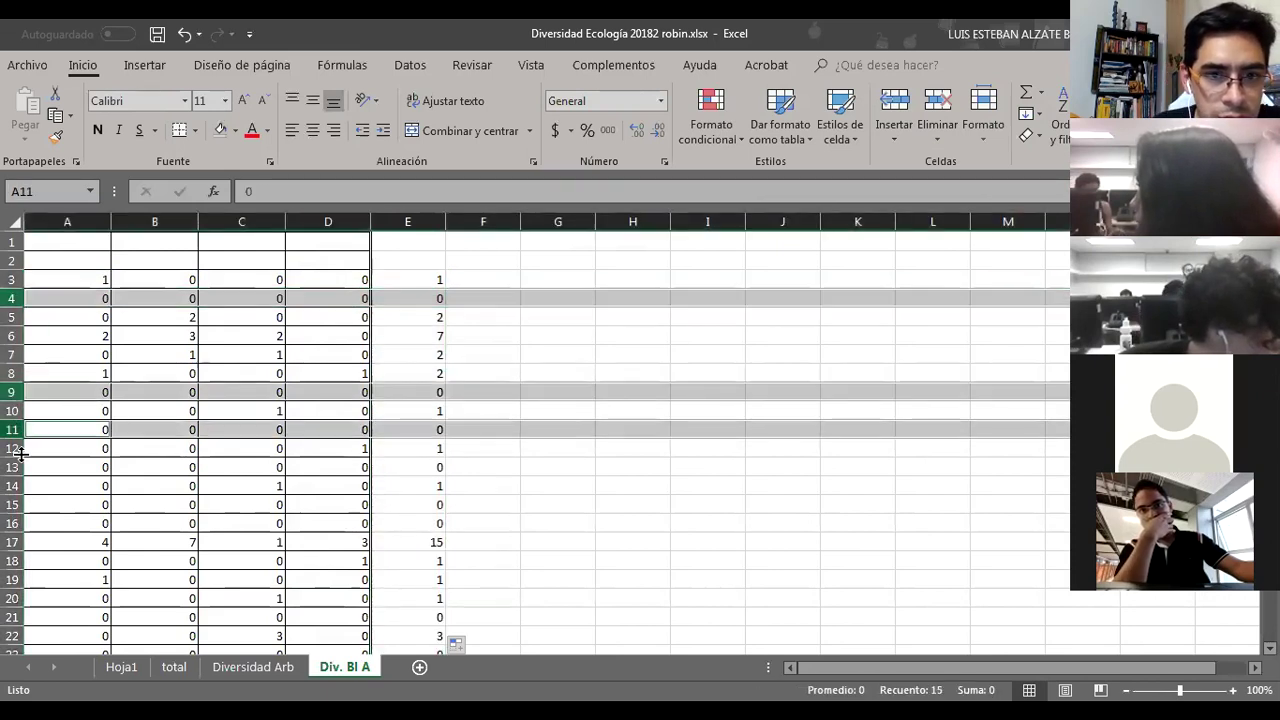
pyautogui.keyDown('ctrl'); pyautogui.click(13, 467); pyautogui.keyUp('ctrl')
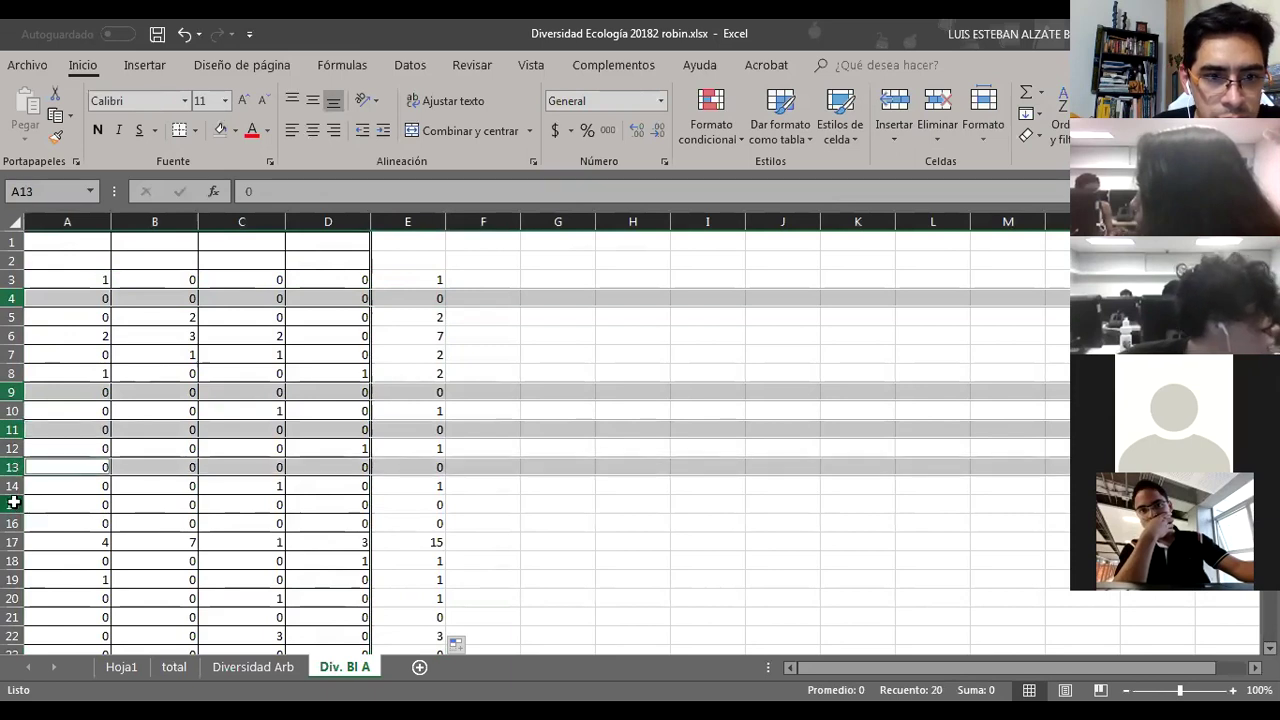
pyautogui.keyDown('ctrl'); pyautogui.click(13, 505); pyautogui.keyUp('ctrl')
pyautogui.keyDown('ctrl'); pyautogui.click(13, 523); pyautogui.keyUp('ctrl')
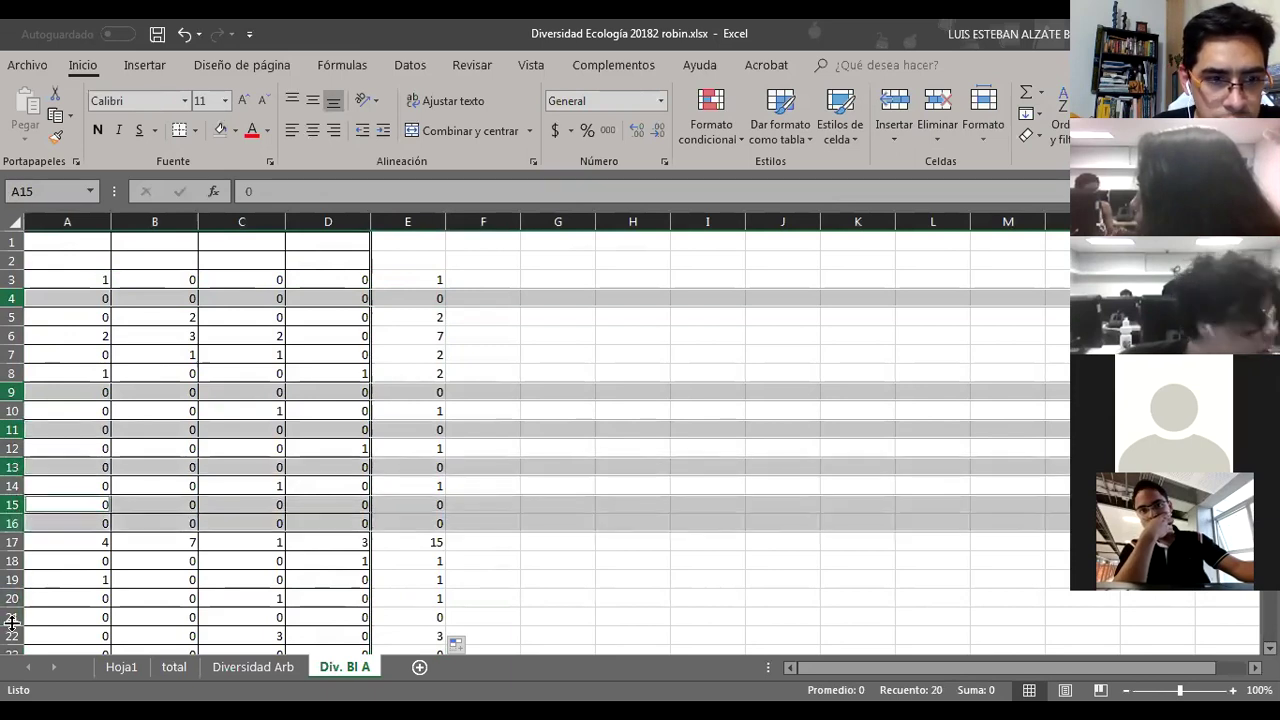
pyautogui.keyDown('ctrl'); pyautogui.click(13, 617); pyautogui.keyUp('ctrl')
pyautogui.scroll(-3, 535, 477)
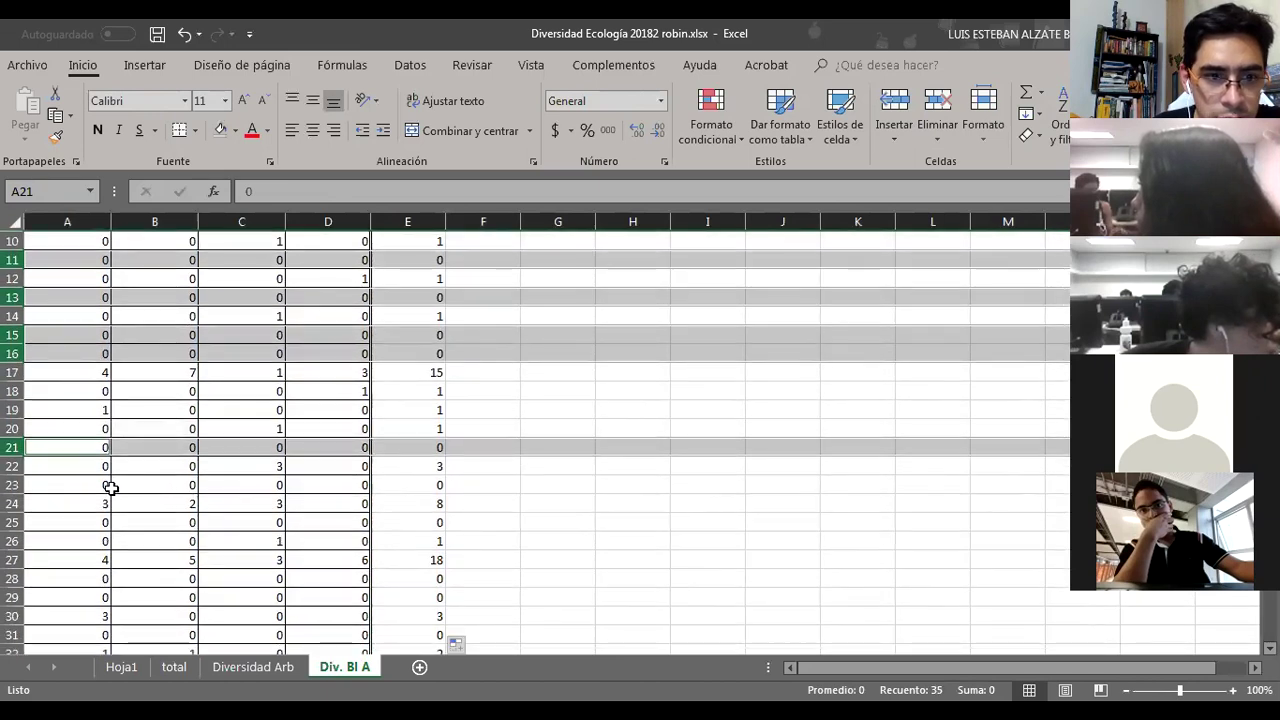
pyautogui.keyDown('ctrl'); pyautogui.click(13, 485); pyautogui.keyUp('ctrl')
pyautogui.keyDown('ctrl'); pyautogui.click(13, 522); pyautogui.keyUp('ctrl')
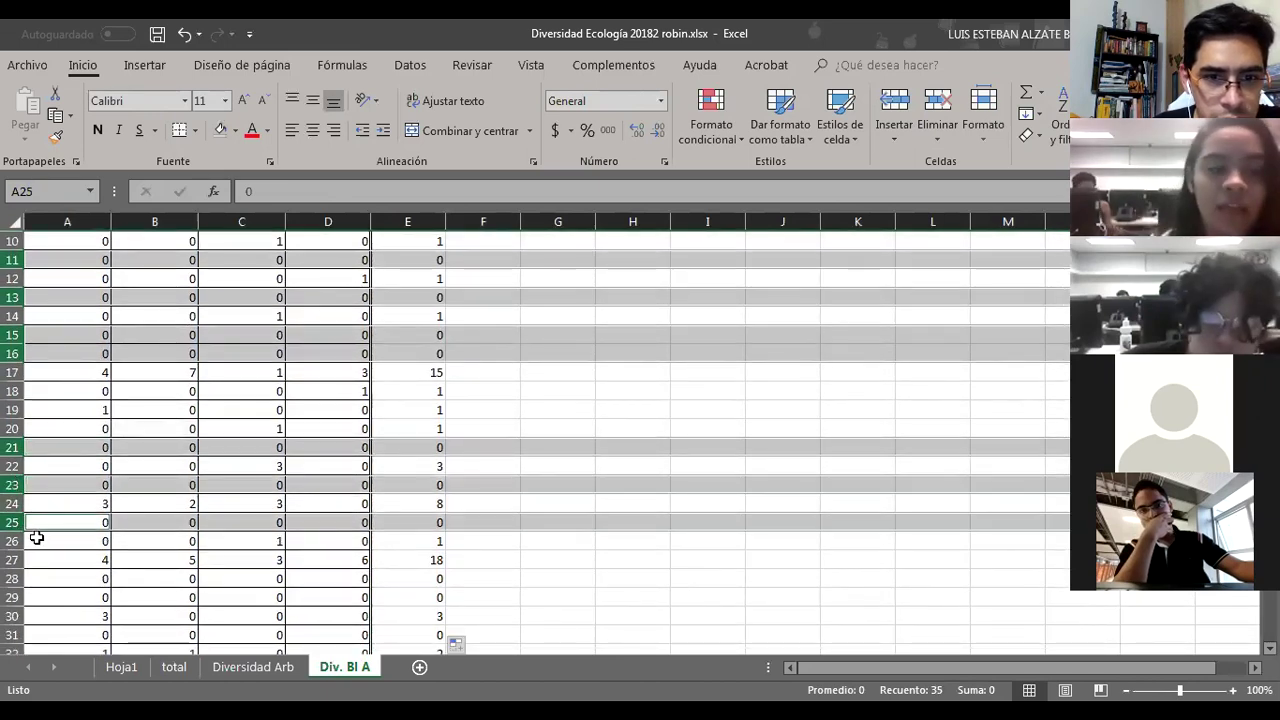
pyautogui.keyDown('ctrl'); pyautogui.click(13, 578); pyautogui.keyUp('ctrl')
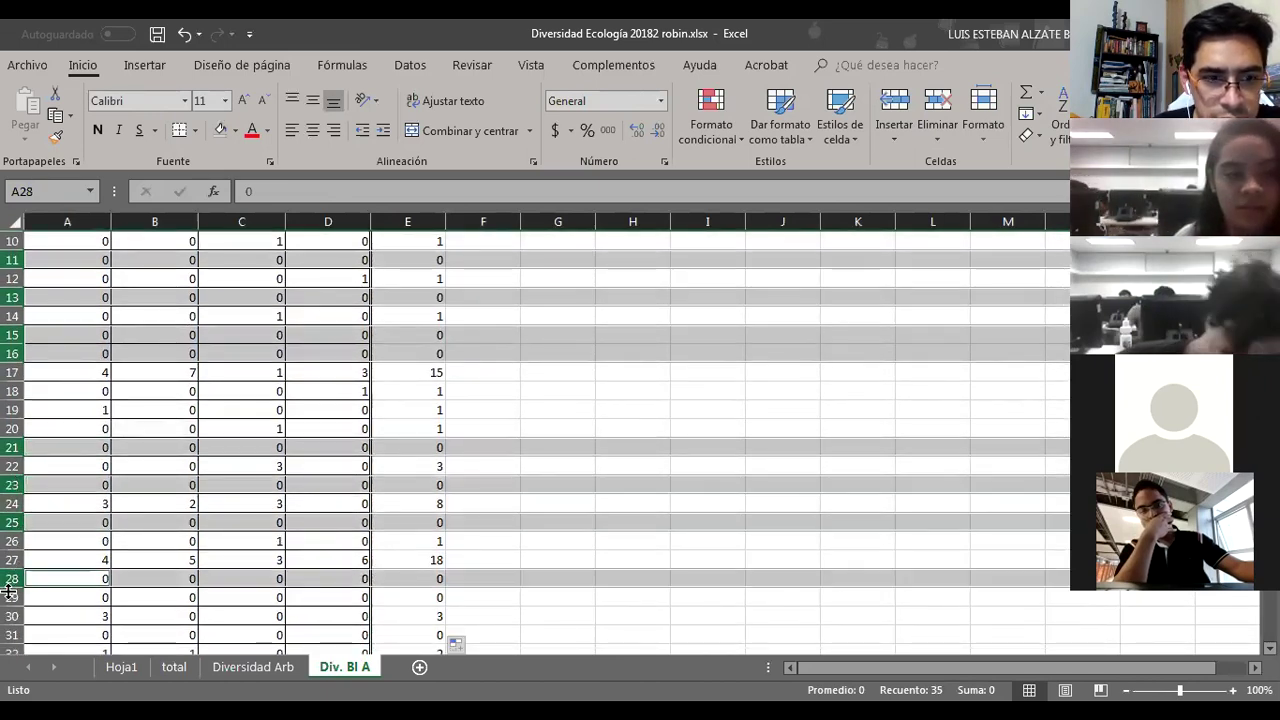
pyautogui.keyDown('ctrl'); pyautogui.click(13, 597); pyautogui.keyUp('ctrl')
pyautogui.scroll(-2, 540, 489)
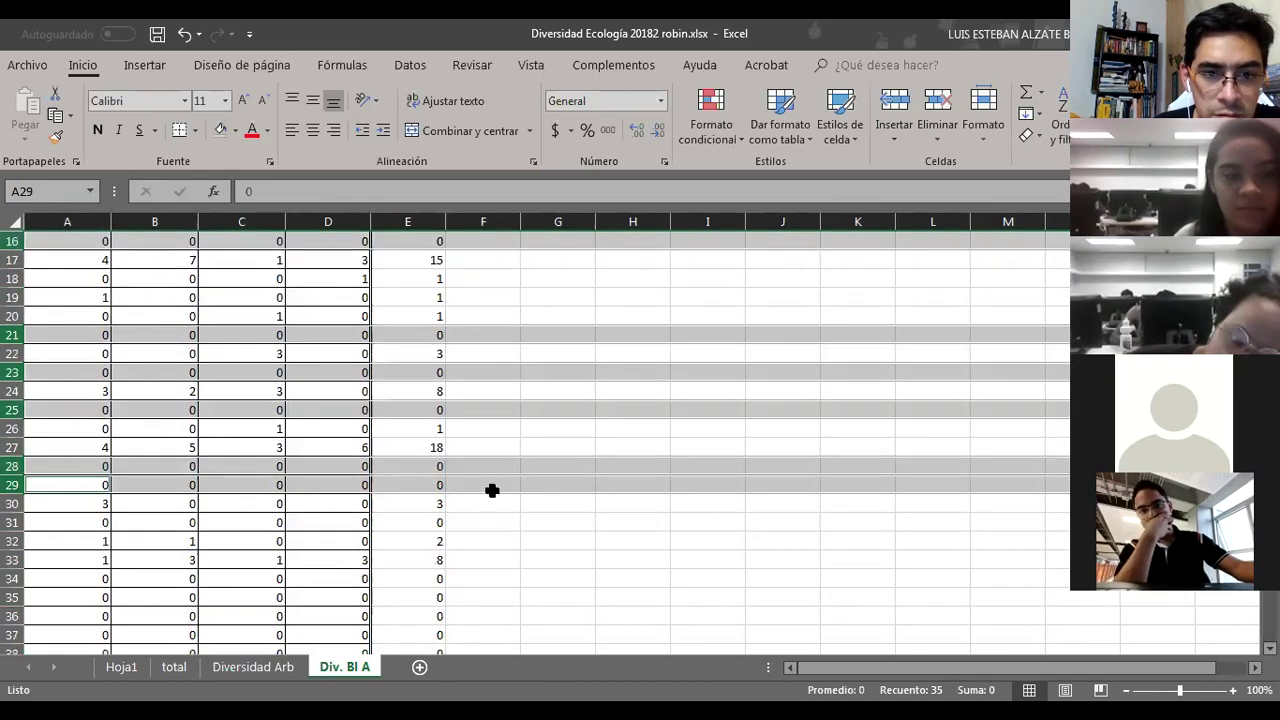
pyautogui.keyDown('ctrl'); pyautogui.click(13, 522); pyautogui.keyUp('ctrl')
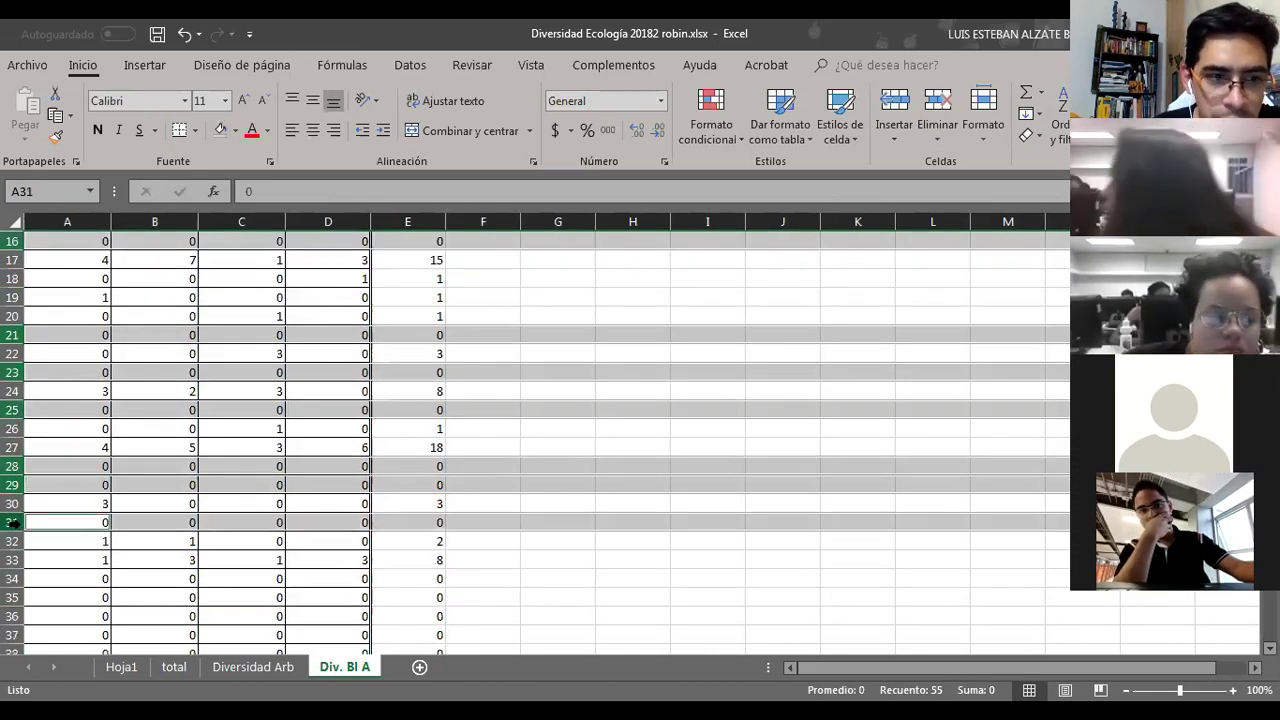
pyautogui.keyDown('ctrl'); pyautogui.click(9, 580); pyautogui.keyUp('ctrl')
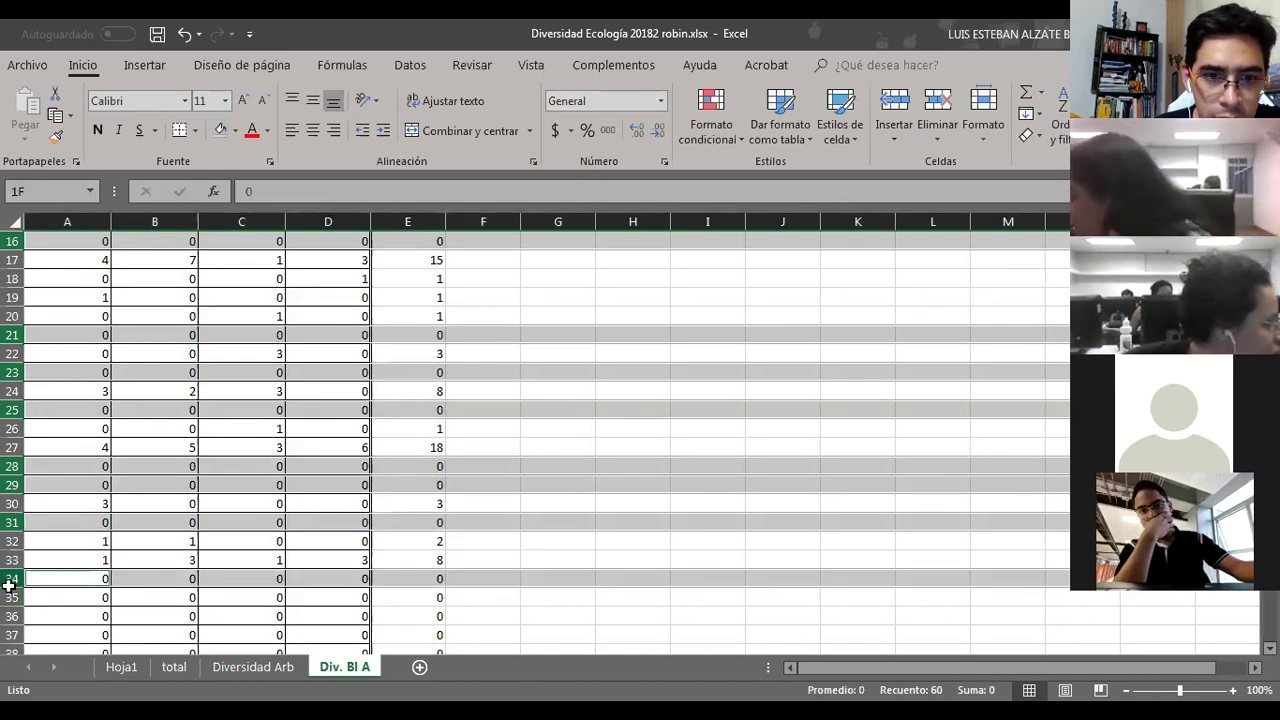
pyautogui.scroll(-2, 9, 580)
pyautogui.keyDown('shift'); pyautogui.click(10, 541); pyautogui.keyUp('shift')
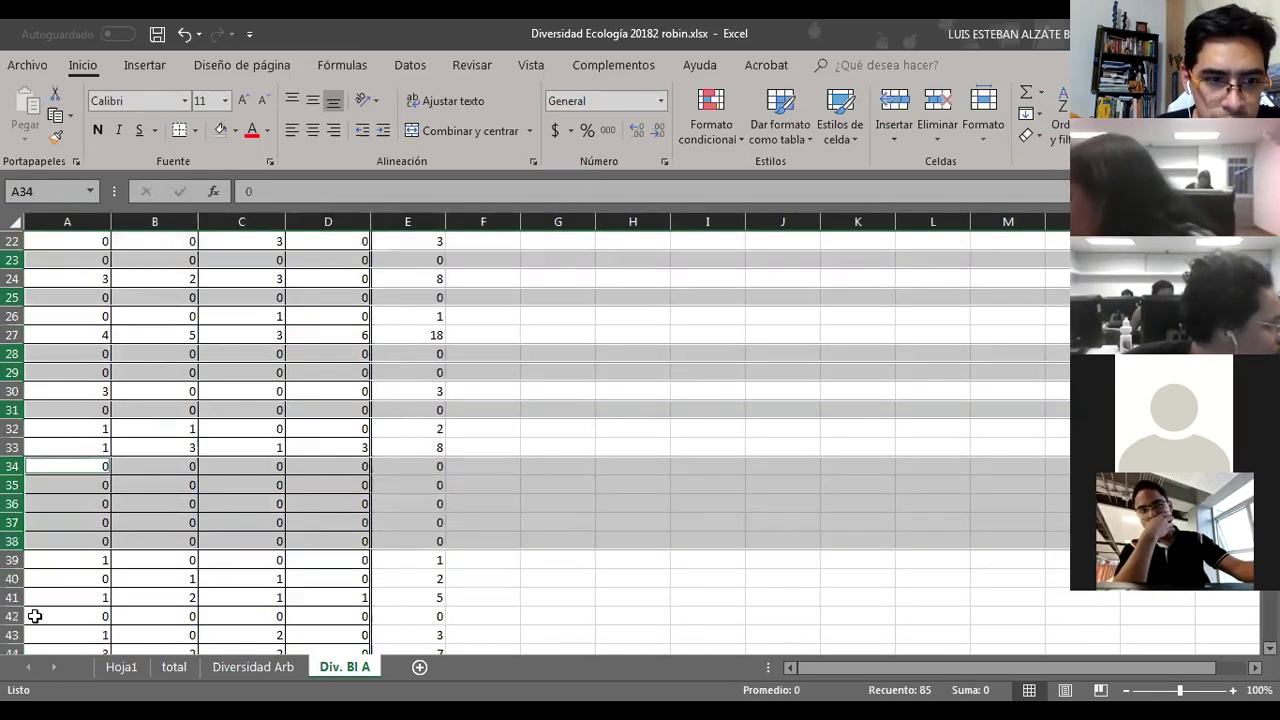
pyautogui.keyDown('ctrl'); pyautogui.click(11, 616); pyautogui.keyUp('ctrl')
pyautogui.scroll(-3, 505, 561)
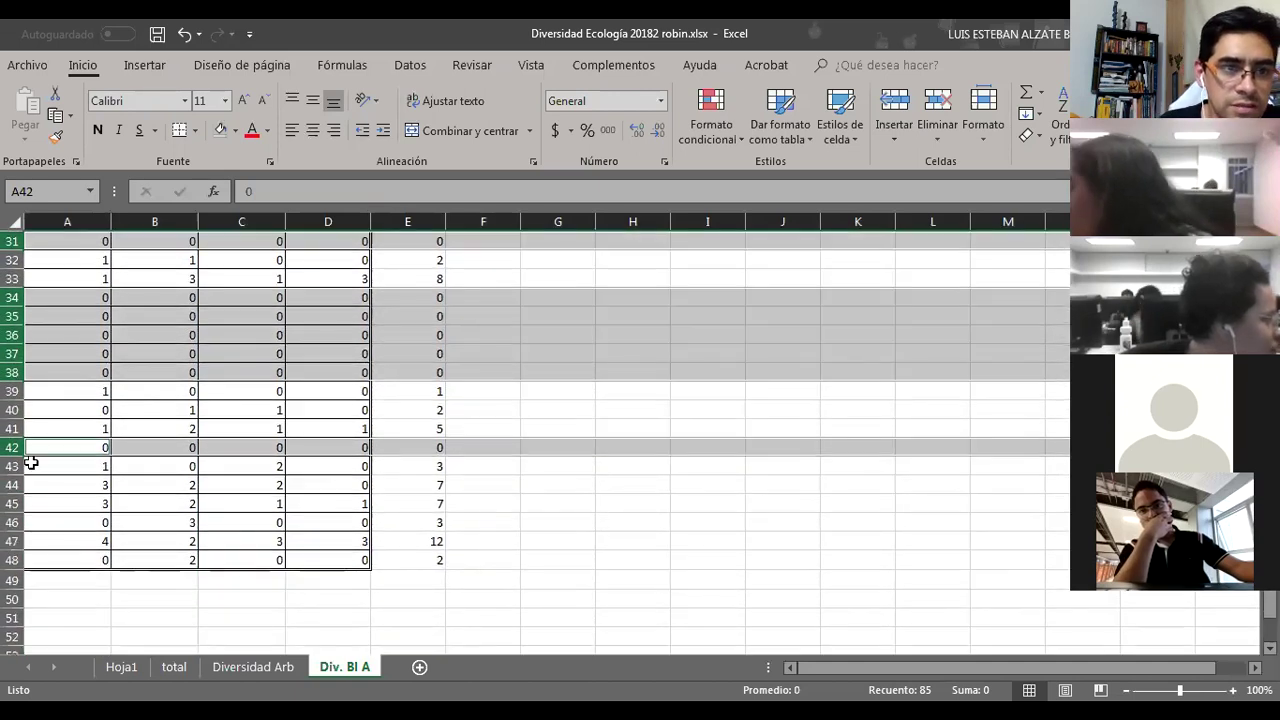
pyautogui.rightClick(12, 450)
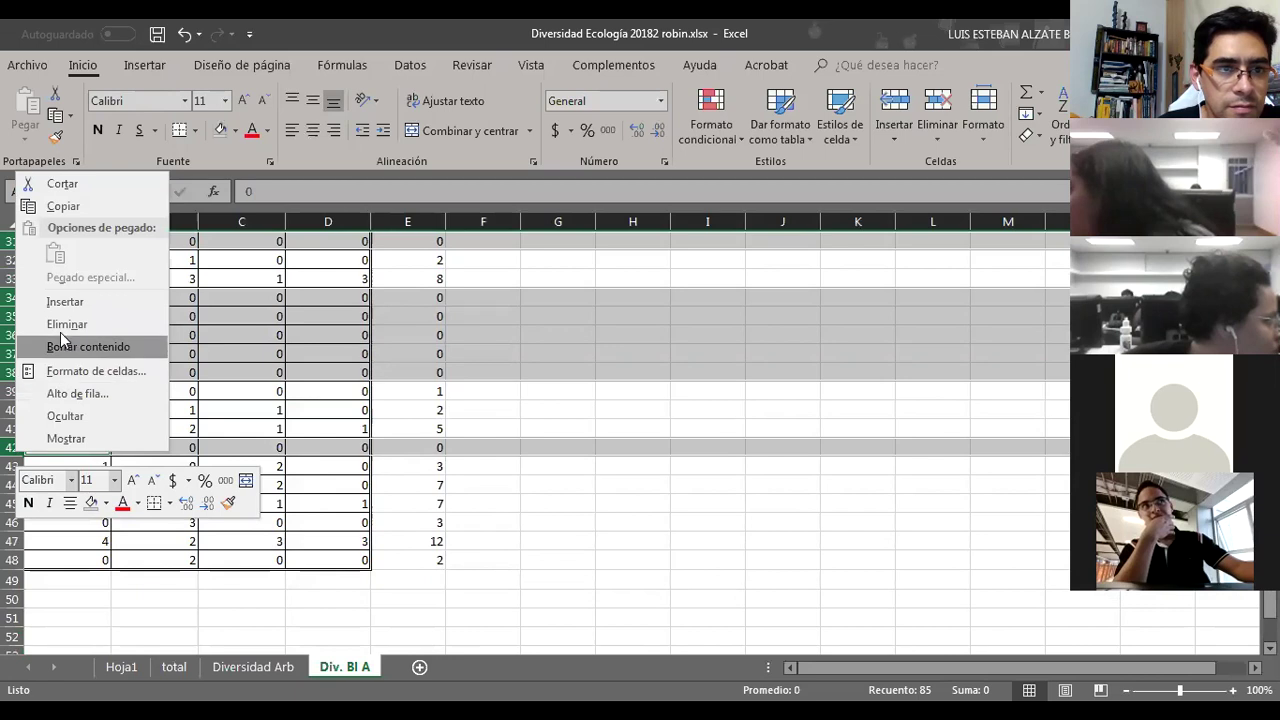
pyautogui.click(66, 325)
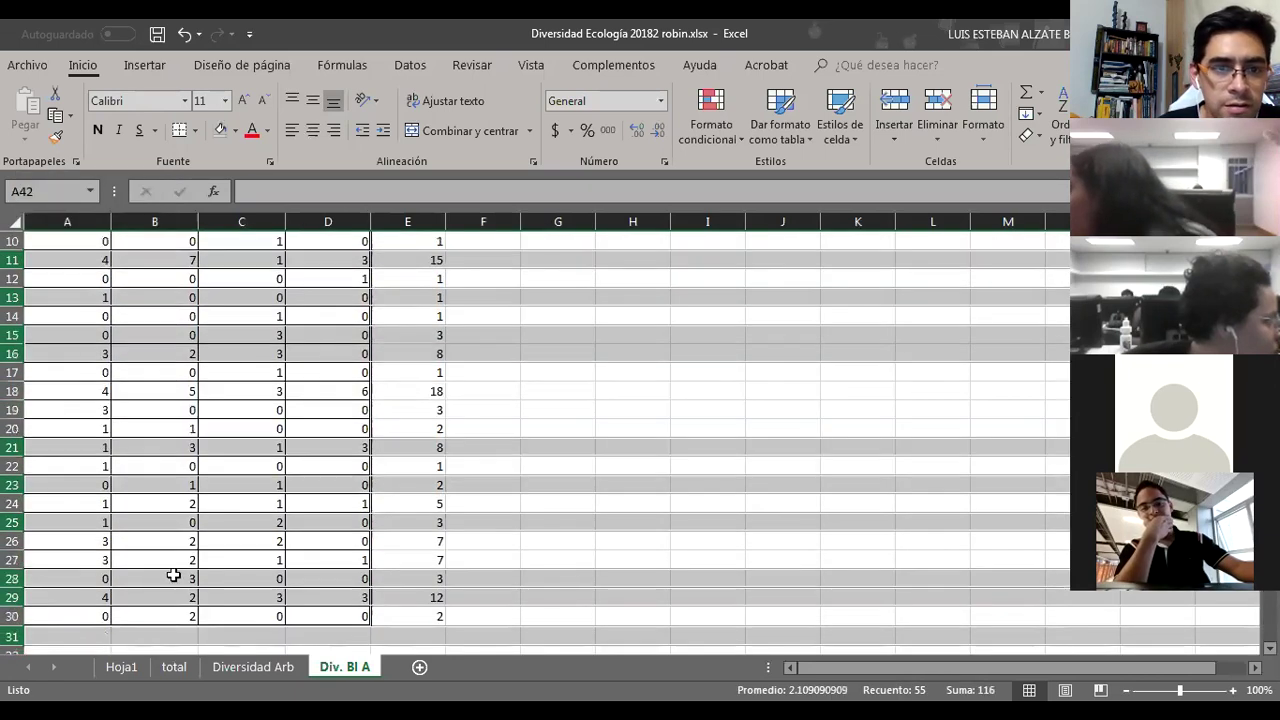
# Step: Count the species rows in A3:A30 of the Div. Bl A sheet and enter 28 in cell A2
pyautogui.click(56, 616)
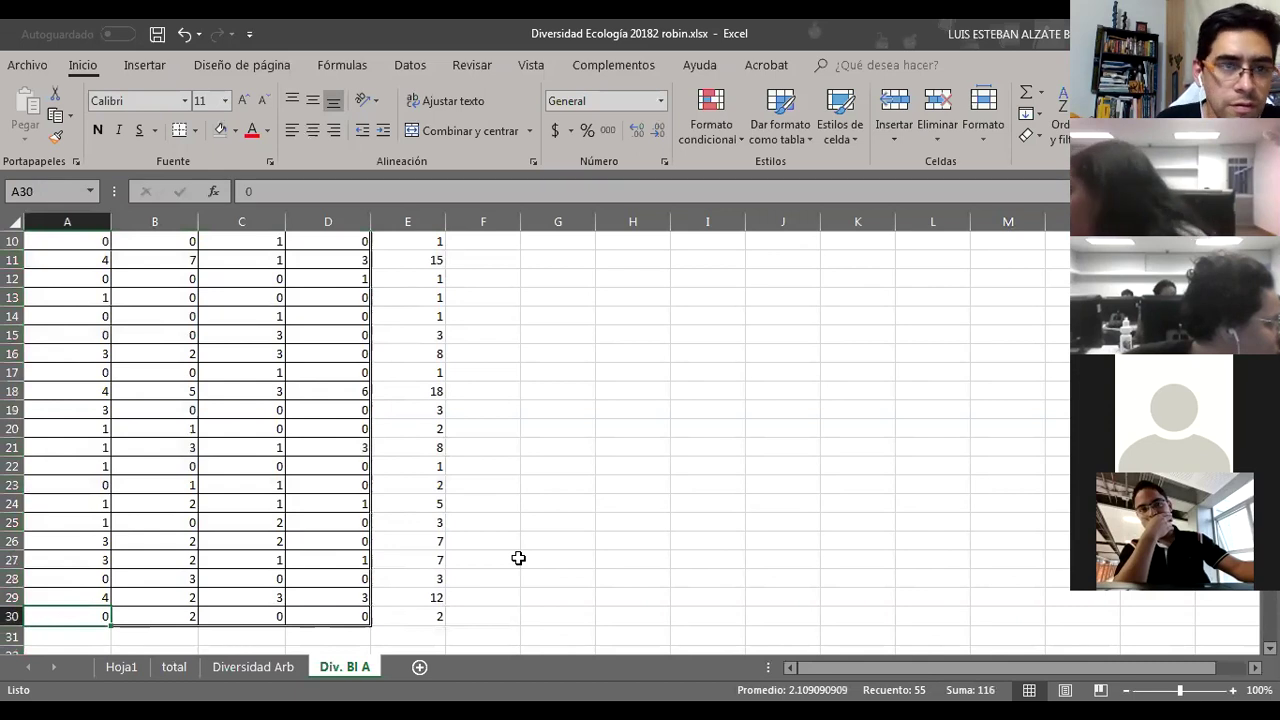
pyautogui.hotkey('ctrl', 'shift', 'Up')
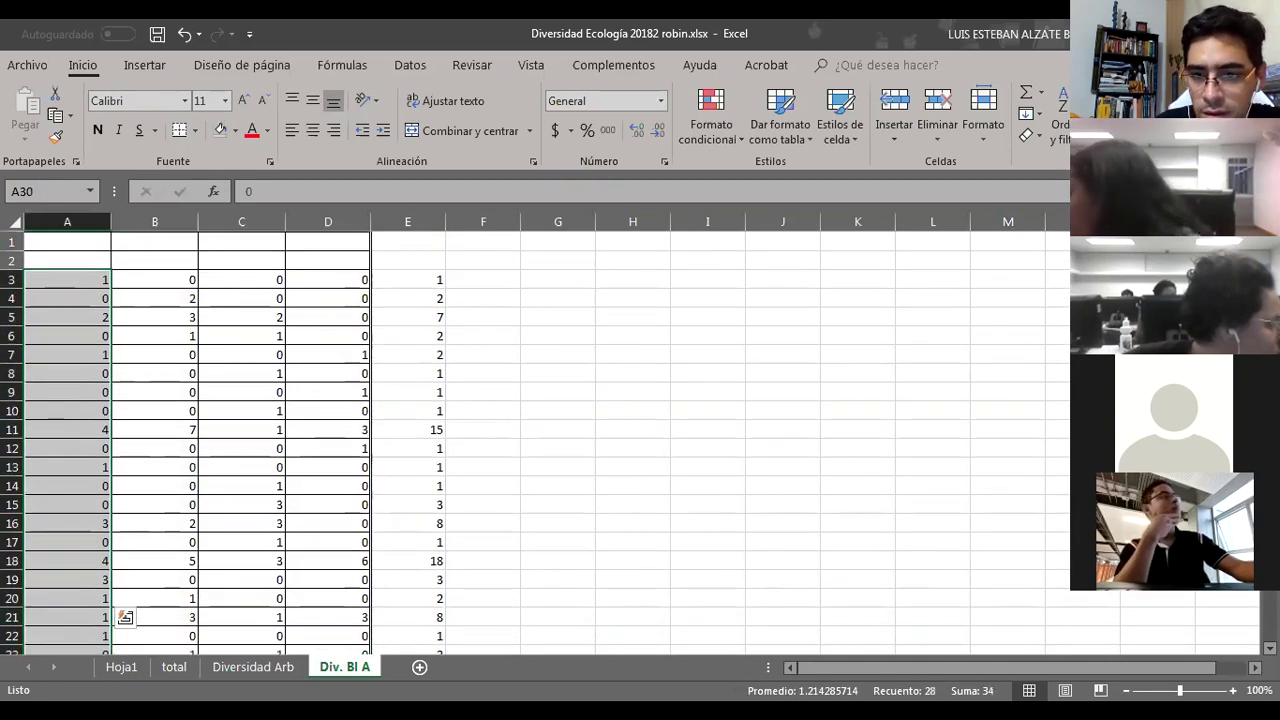
pyautogui.click(77, 256)
pyautogui.write('28')
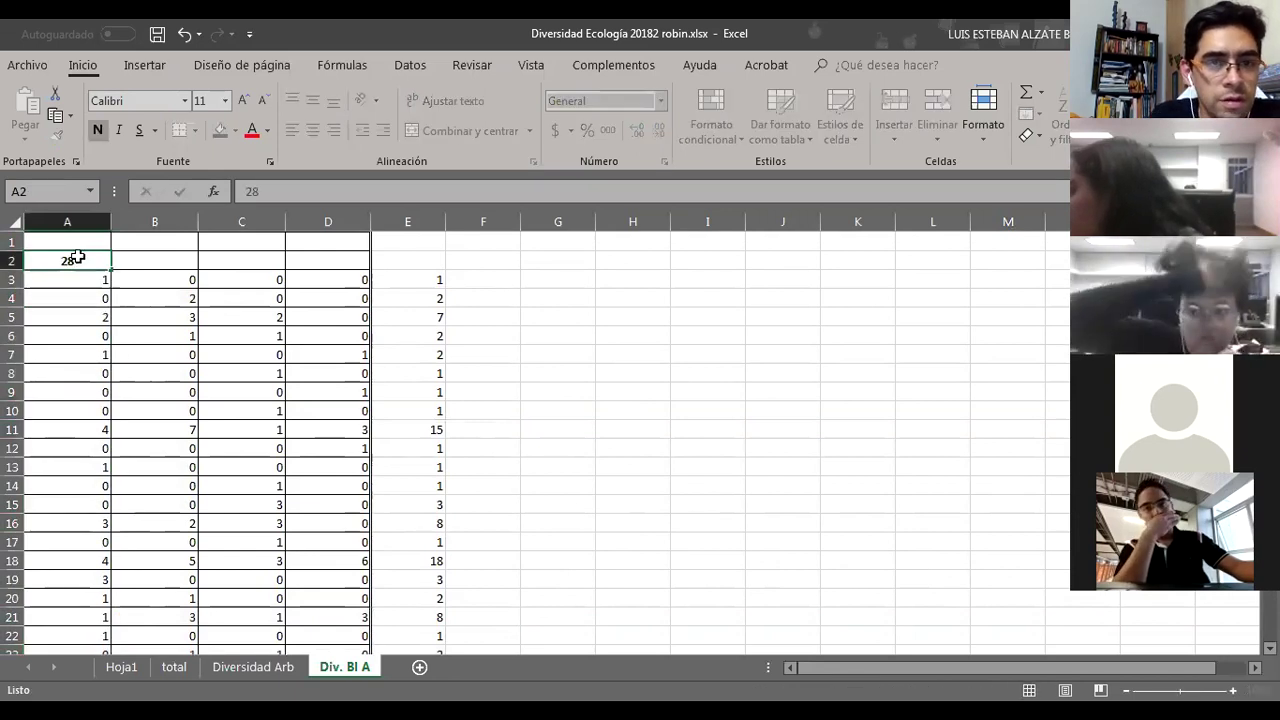
pyautogui.press('Tab')
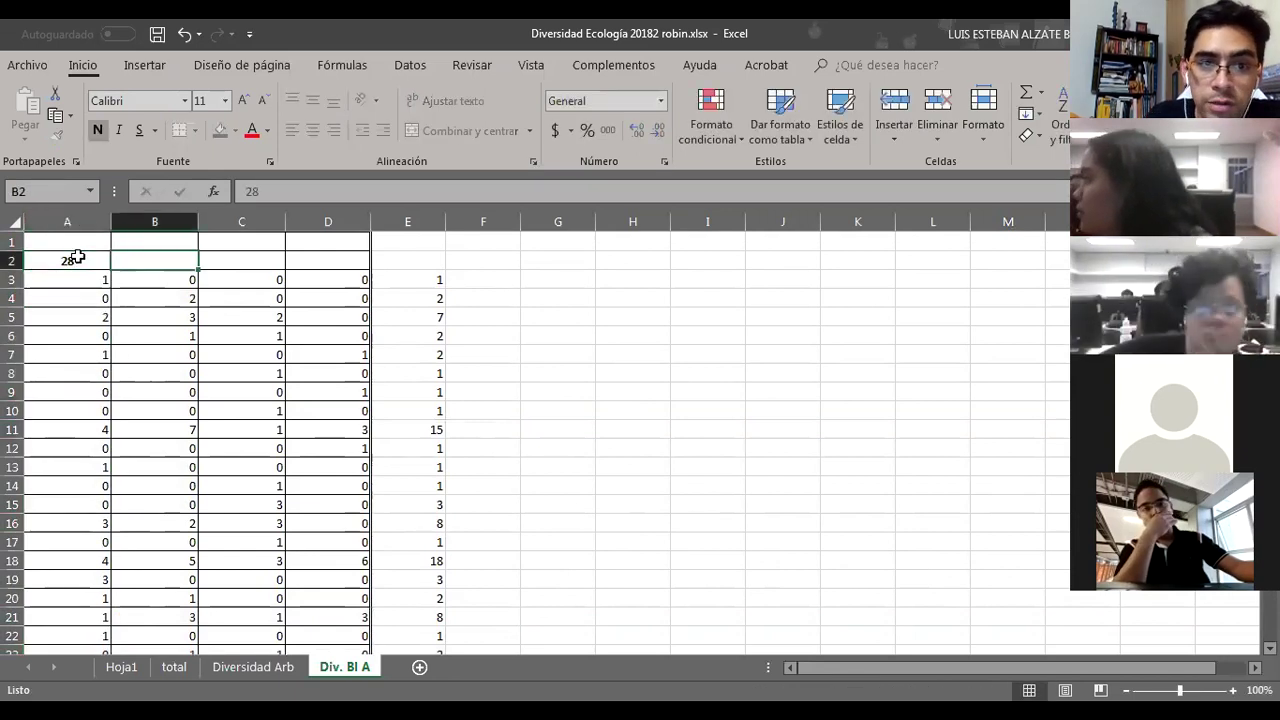
# Step: Enter the number of Bloque A sample columns, 4, in cell B2 and clear the row sums from column E
pyautogui.write('4')
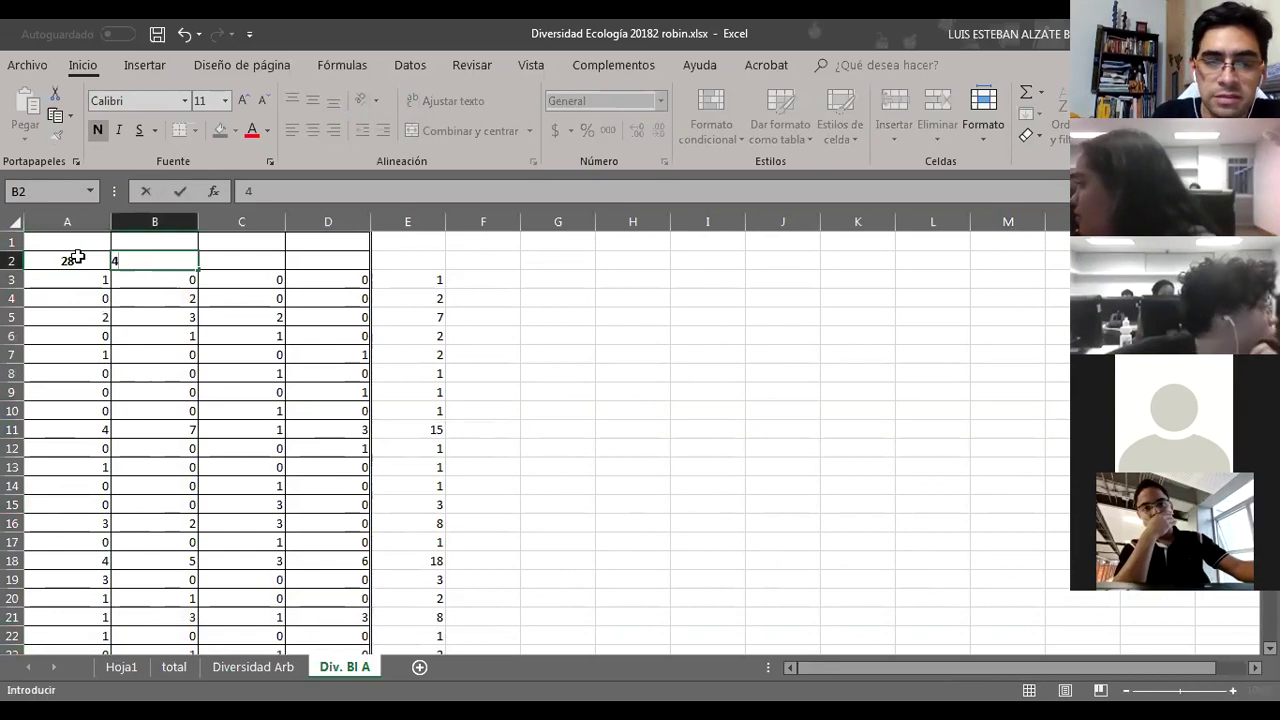
pyautogui.press('Tab')
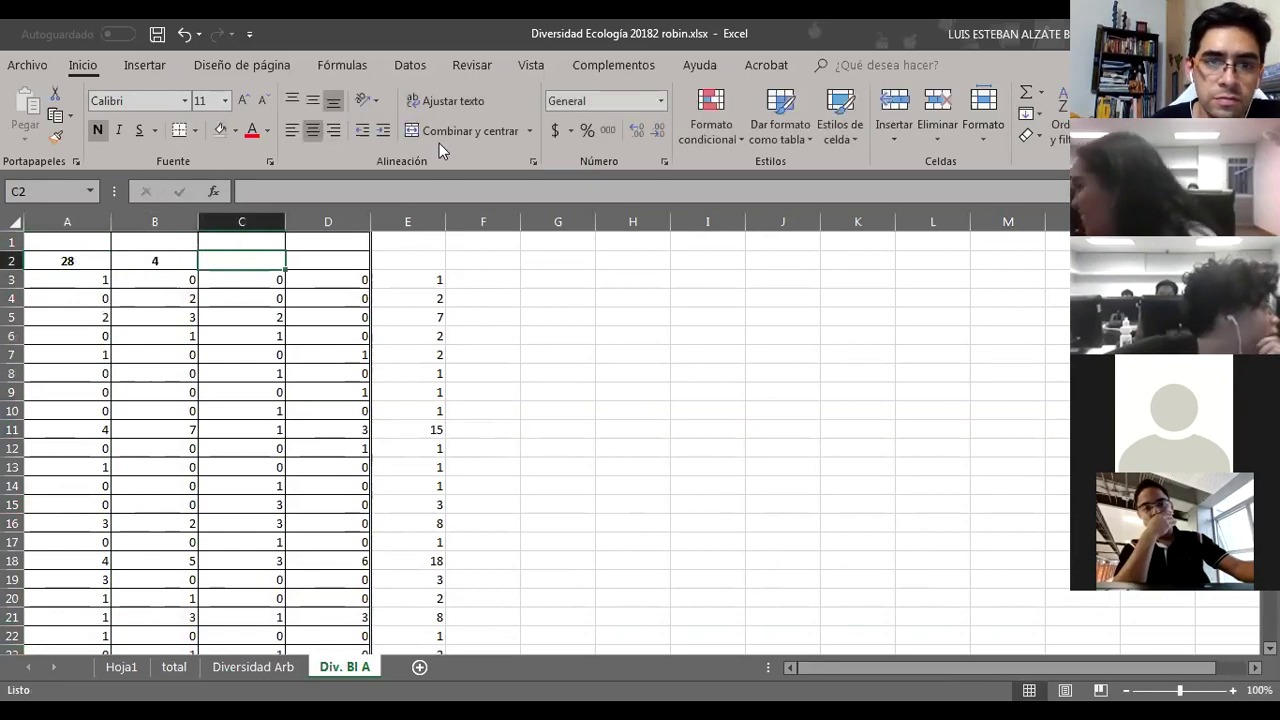
pyautogui.click(395, 220)
pyautogui.press('Delete')
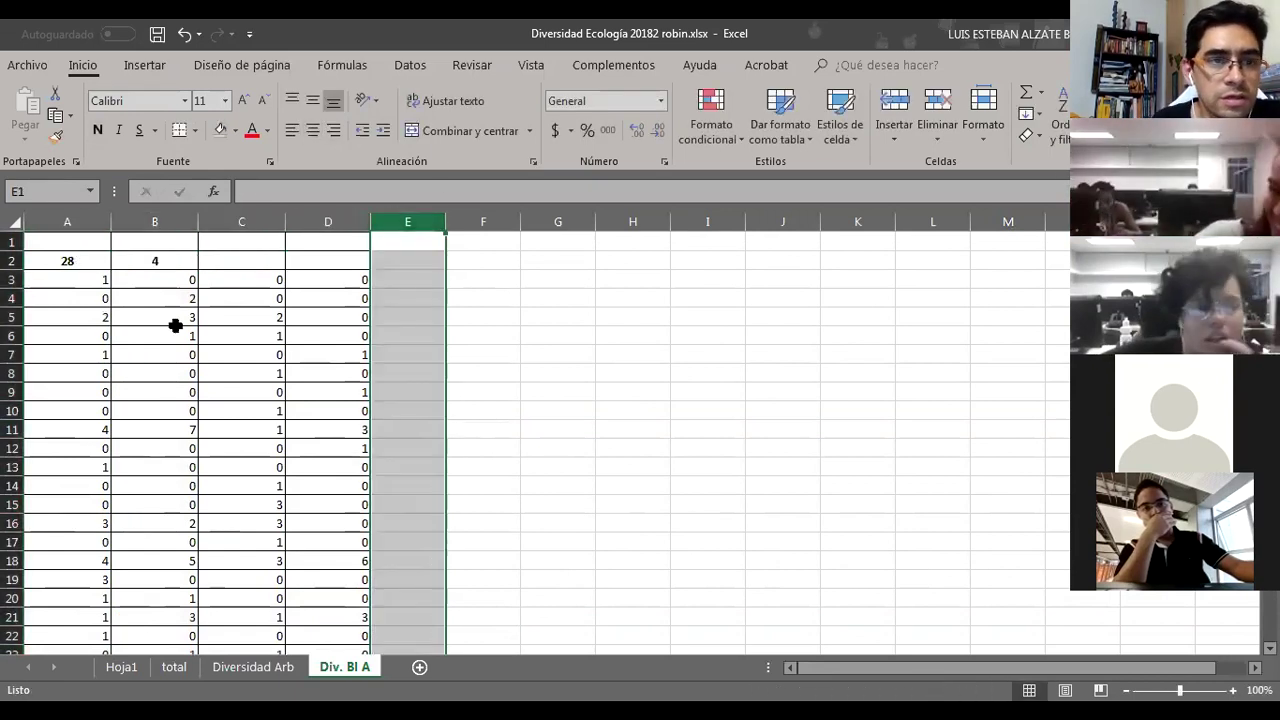
# Step: Enter the title DivBlA in cell A1 of the Div. Bl A sheet
pyautogui.click(50, 243)
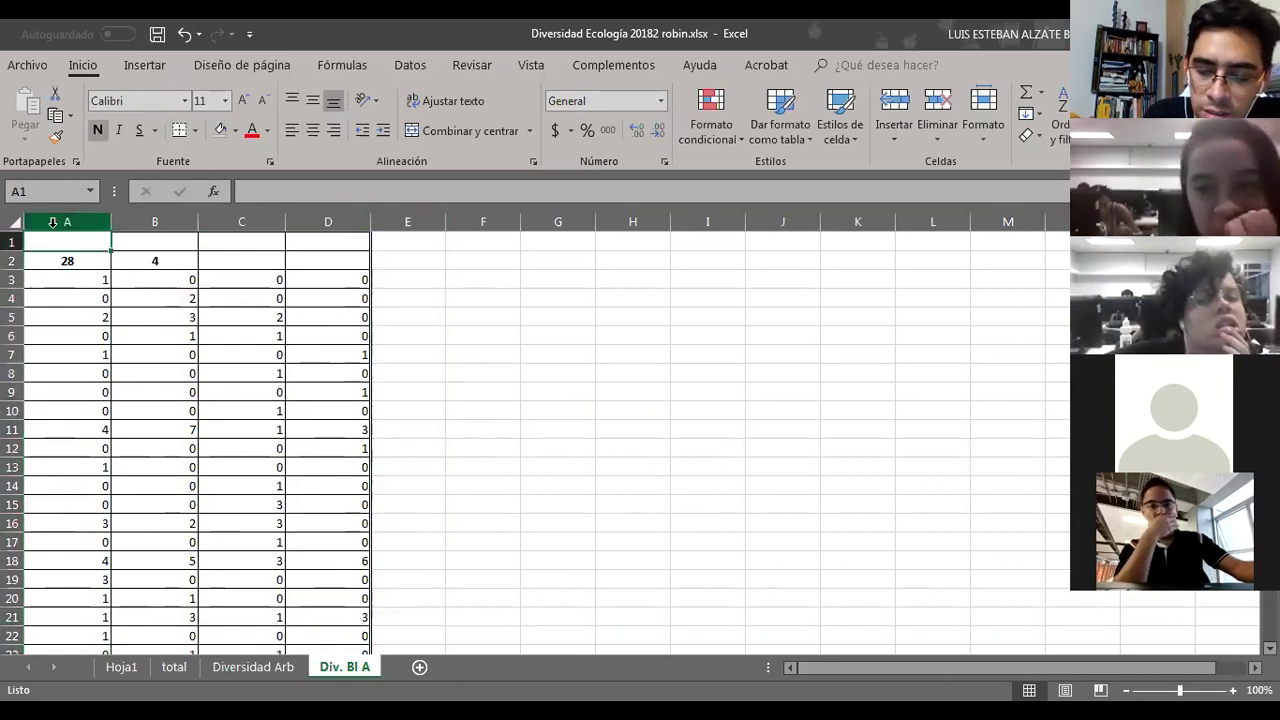
pyautogui.write('Div')
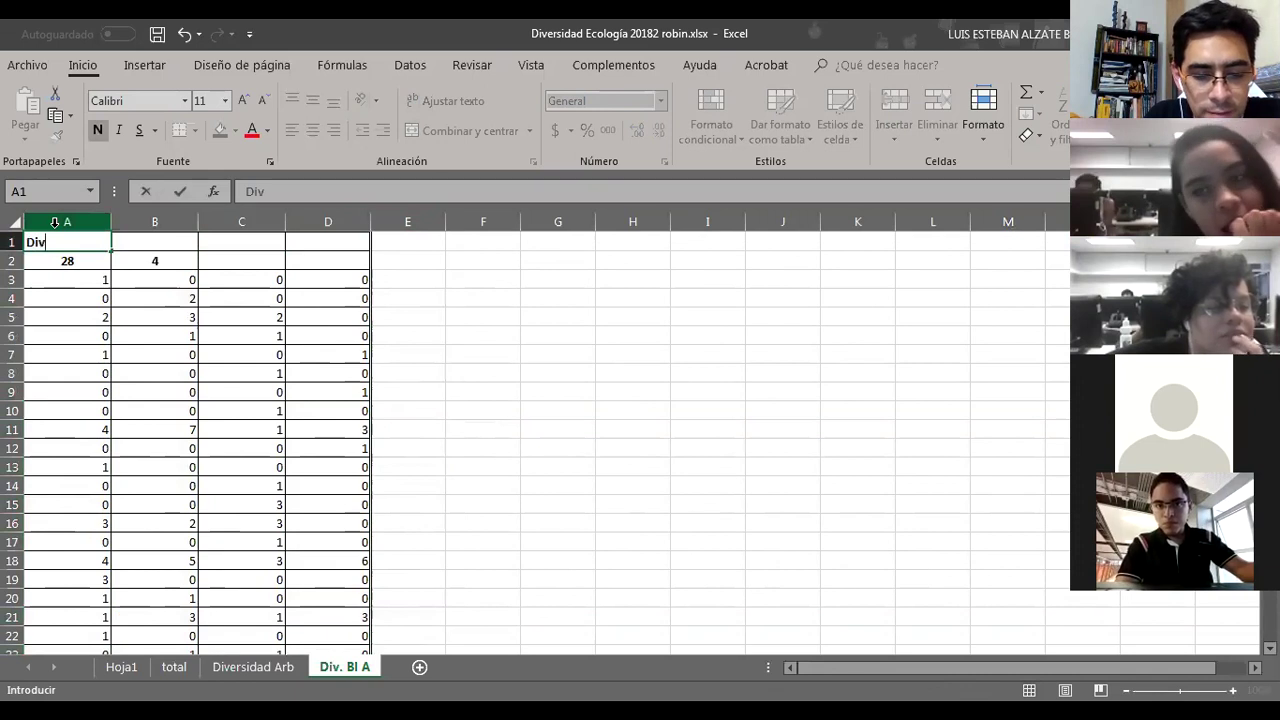
pyautogui.write('BlA')
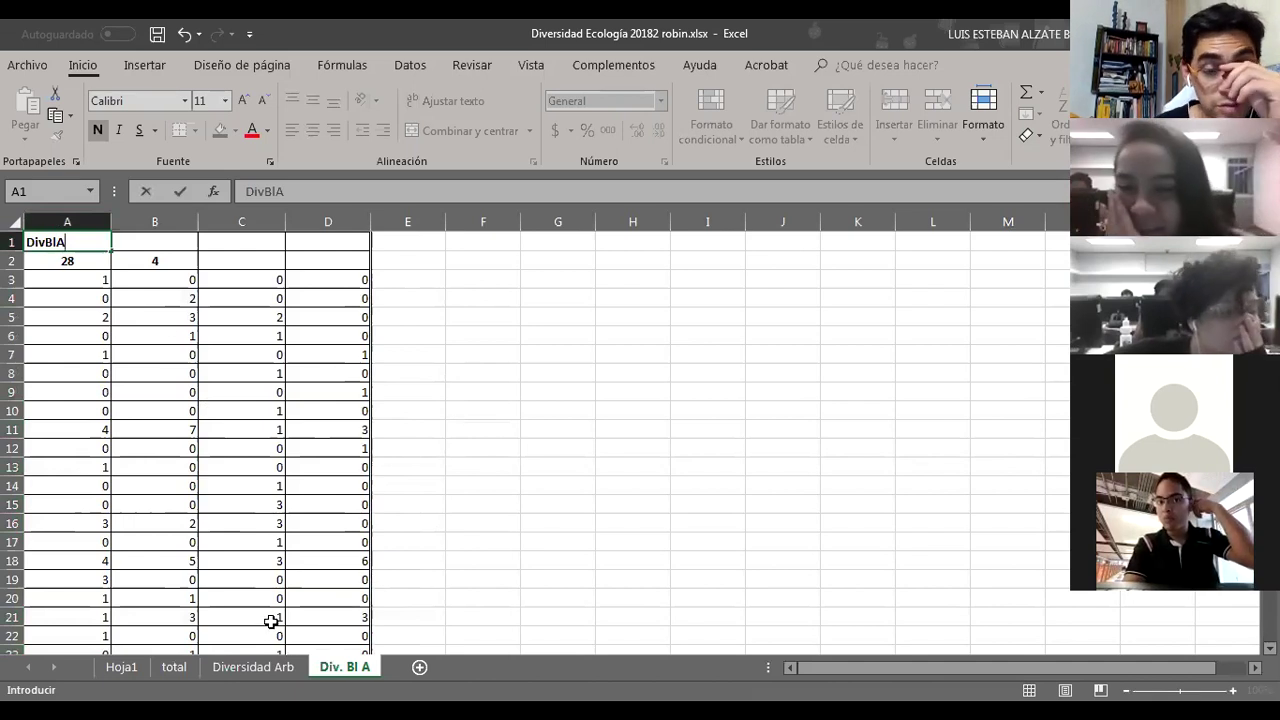
pyautogui.click(478, 427)
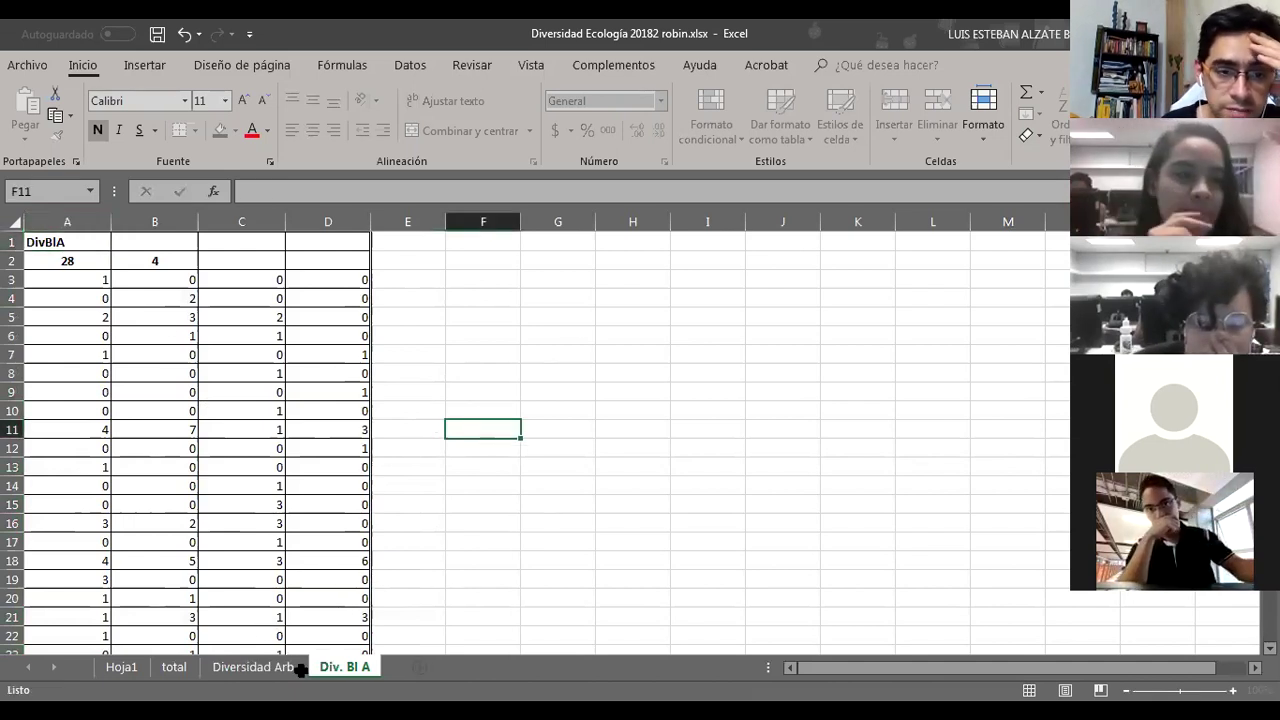
# Step: Save the Diversidad Arb sheet to the Escritorio folder as a tab-delimited text file (*.txt) named DivArb
pyautogui.click(259, 670)
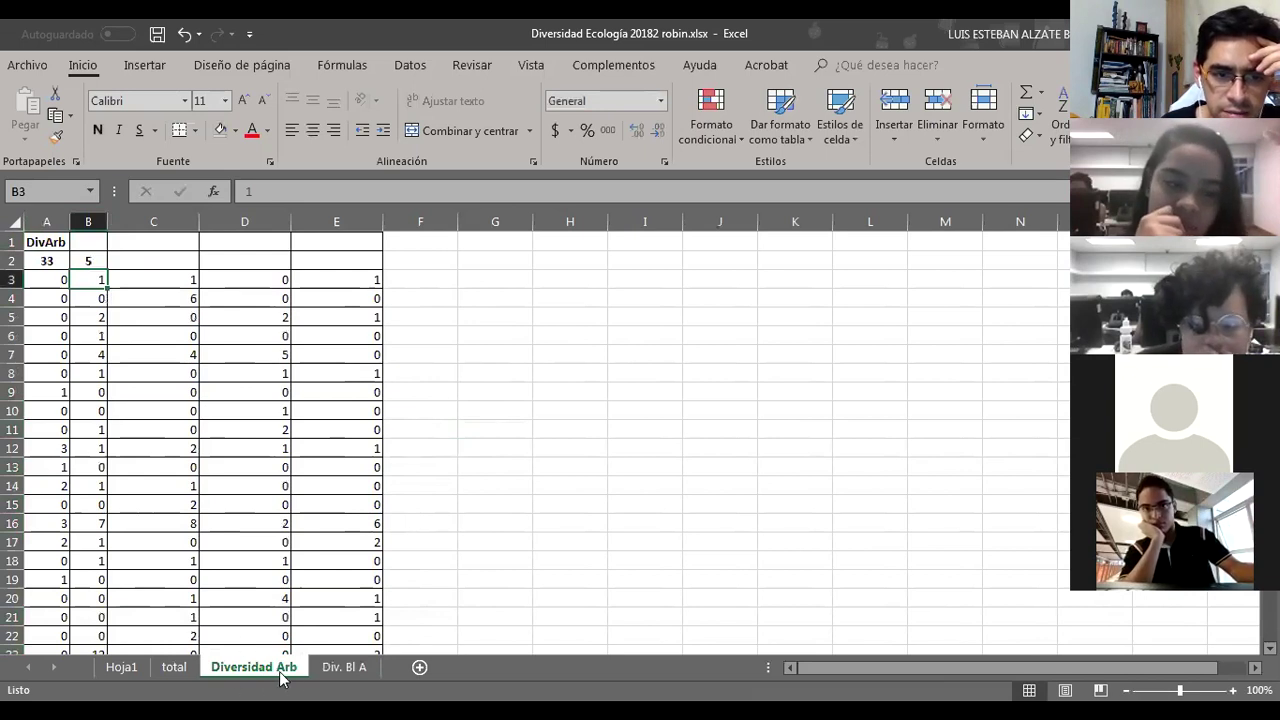
pyautogui.click(340, 667)
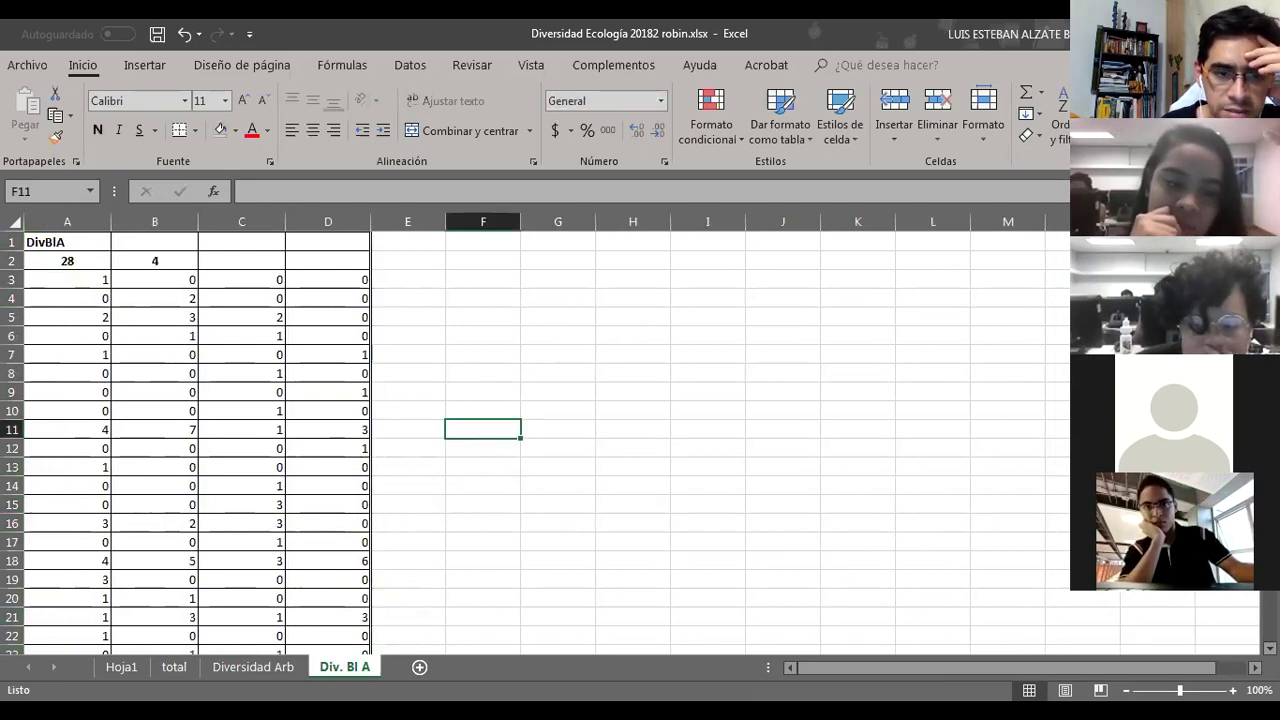
pyautogui.click(236, 667)
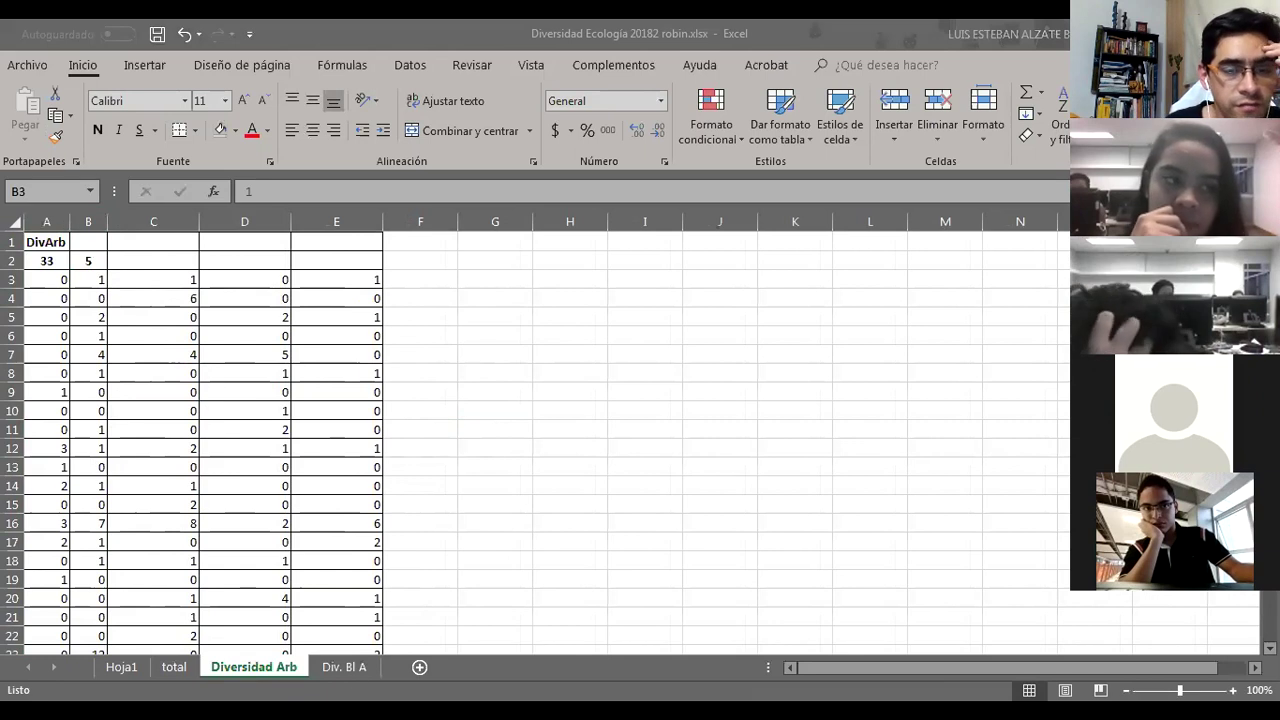
pyautogui.click(265, 678)
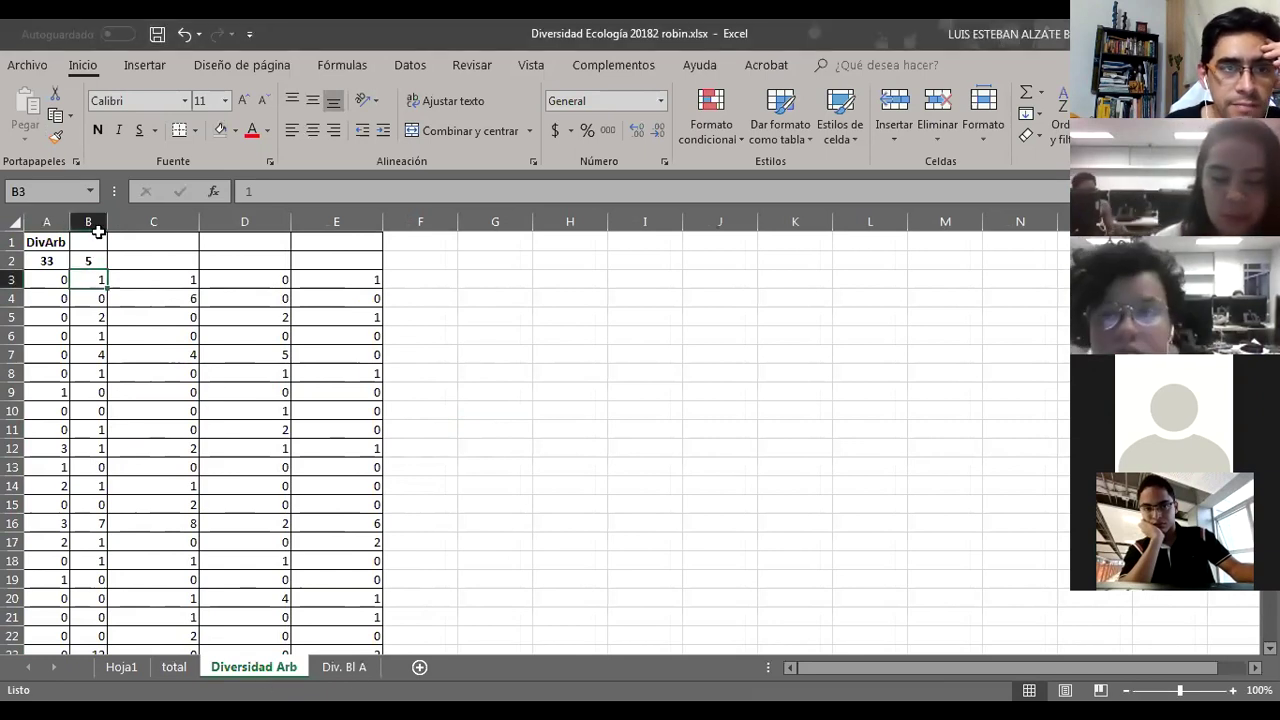
pyautogui.click(22, 74)
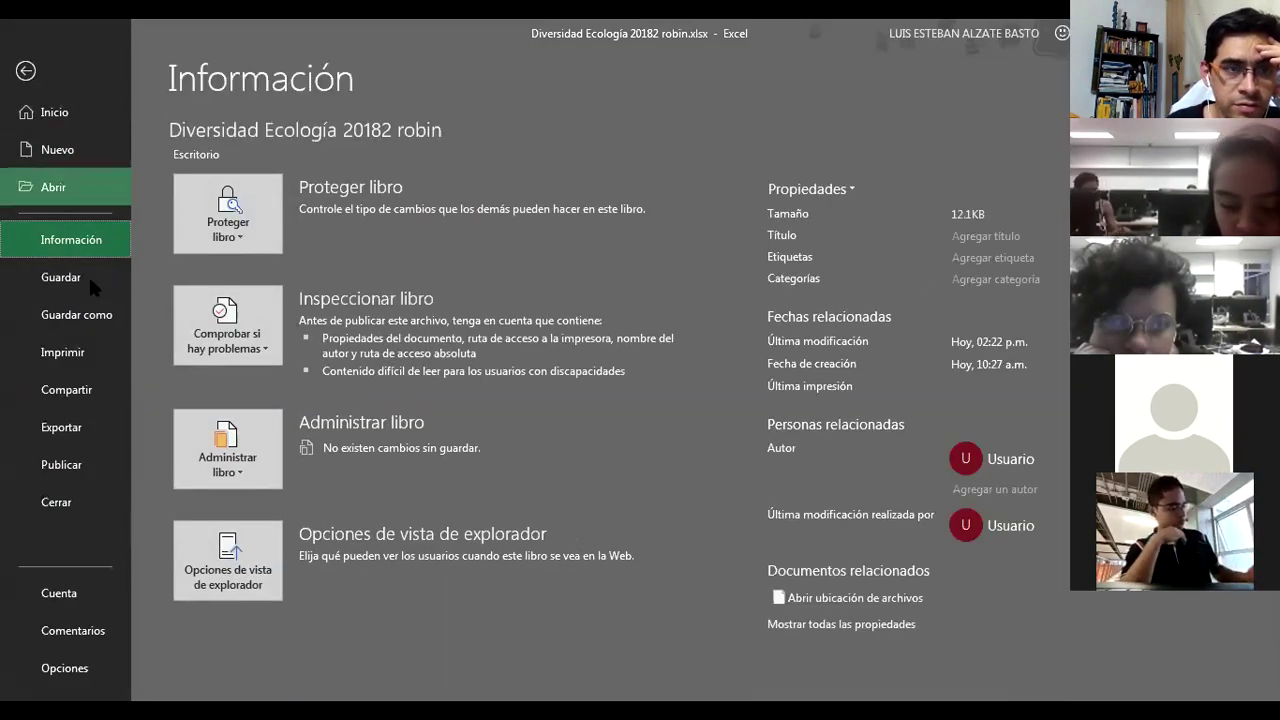
pyautogui.click(96, 319)
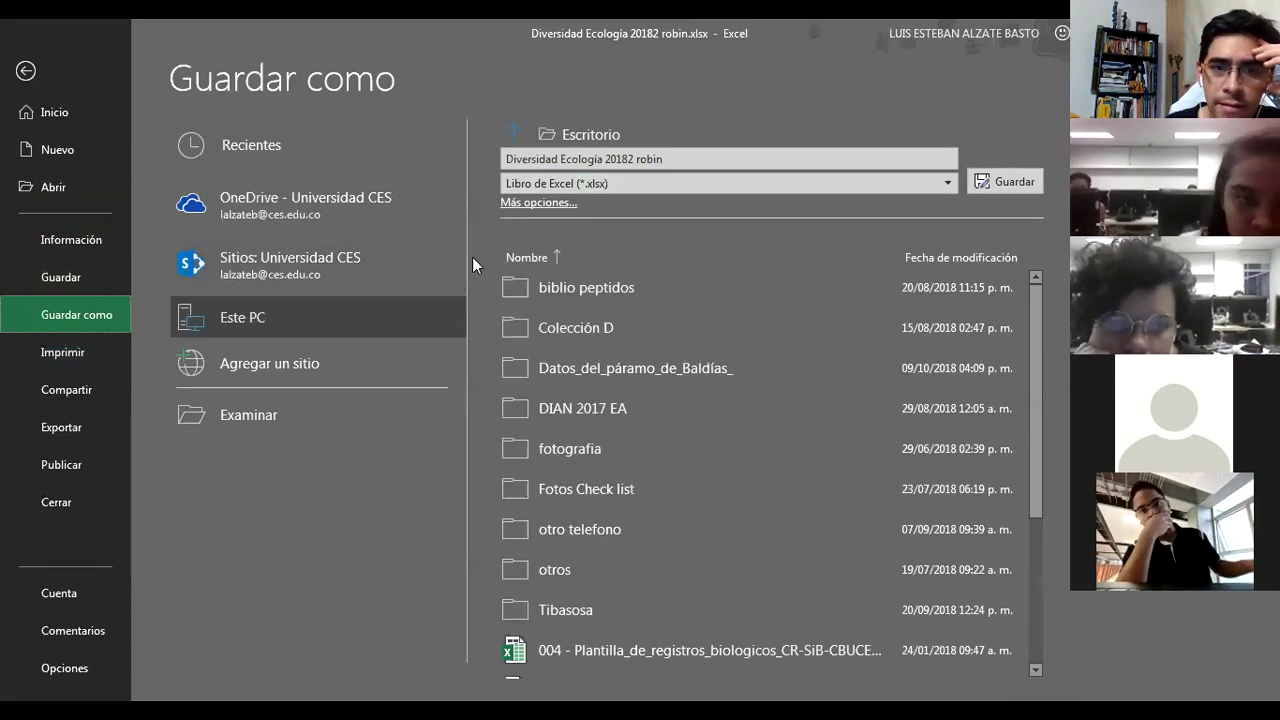
pyautogui.click(685, 175)
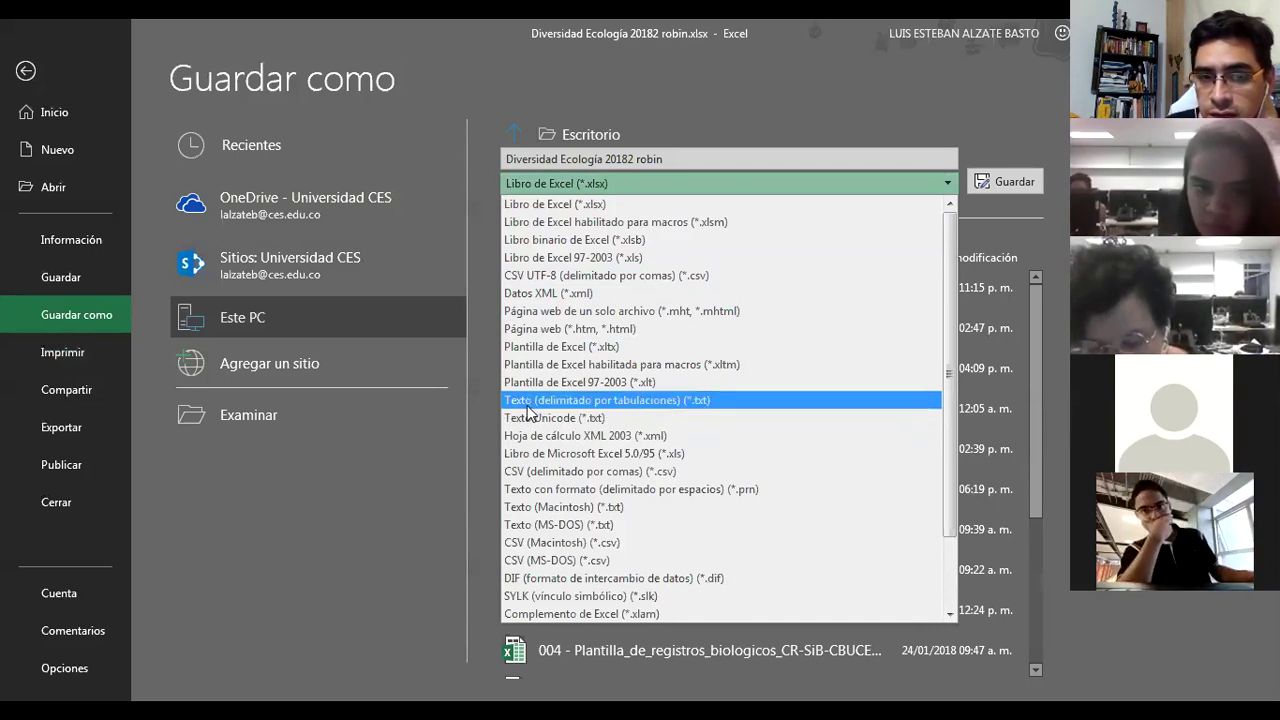
pyautogui.click(697, 400)
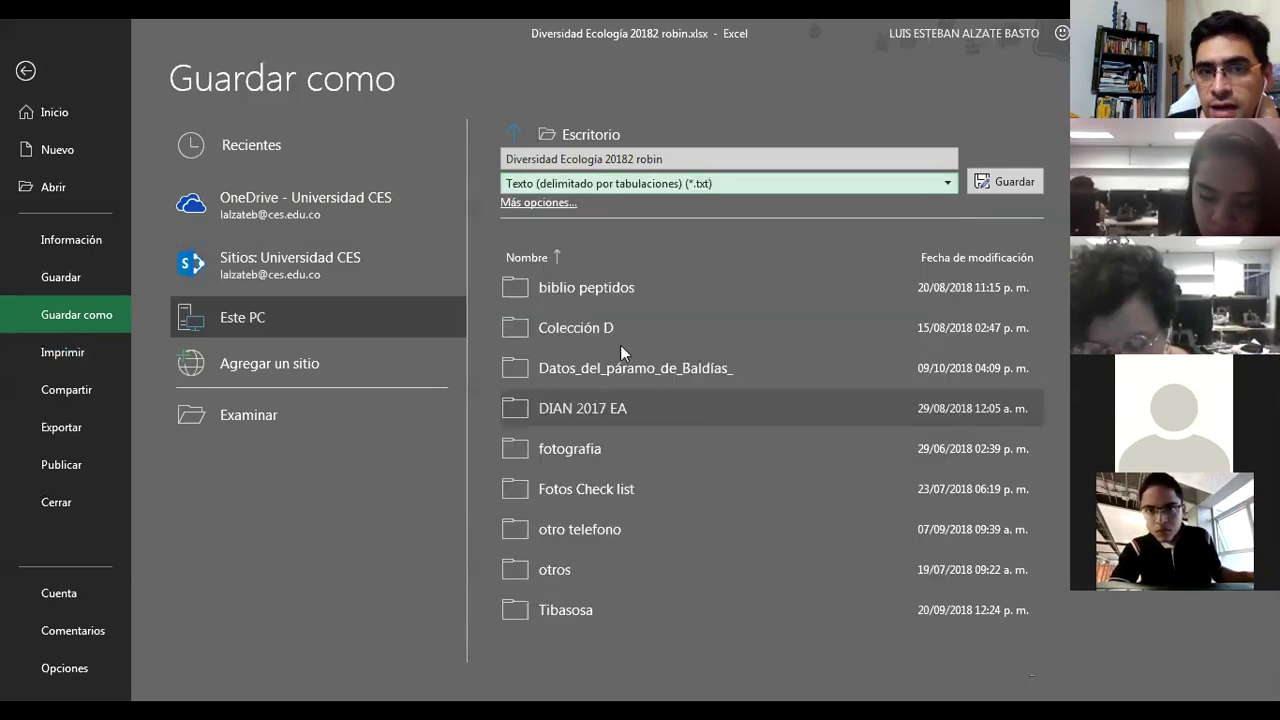
pyautogui.click(684, 159)
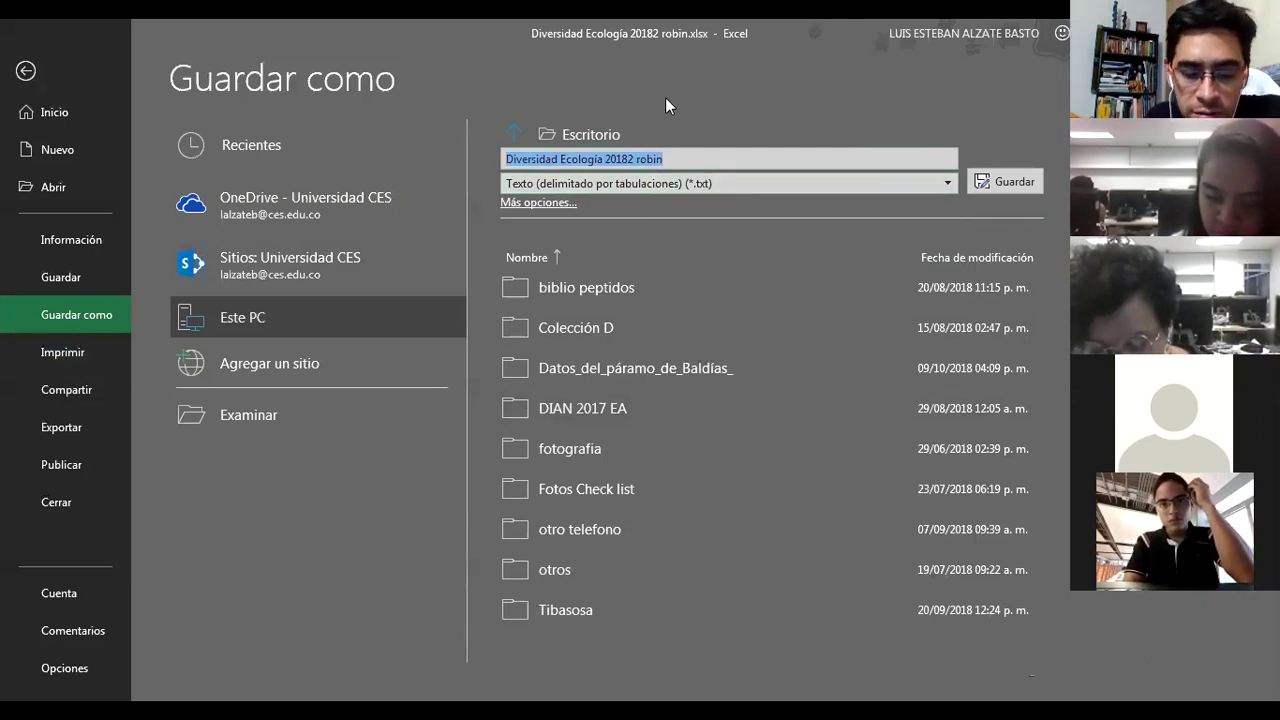
pyautogui.write('Div')
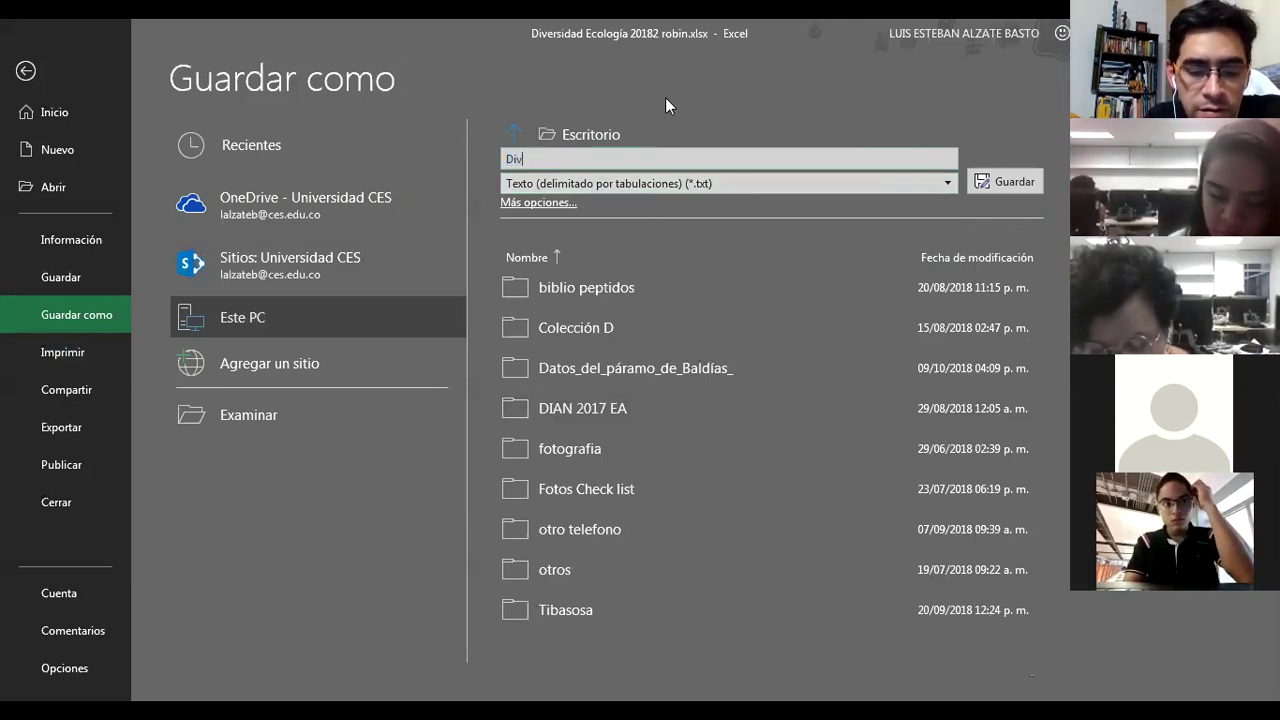
pyautogui.write('Arb')
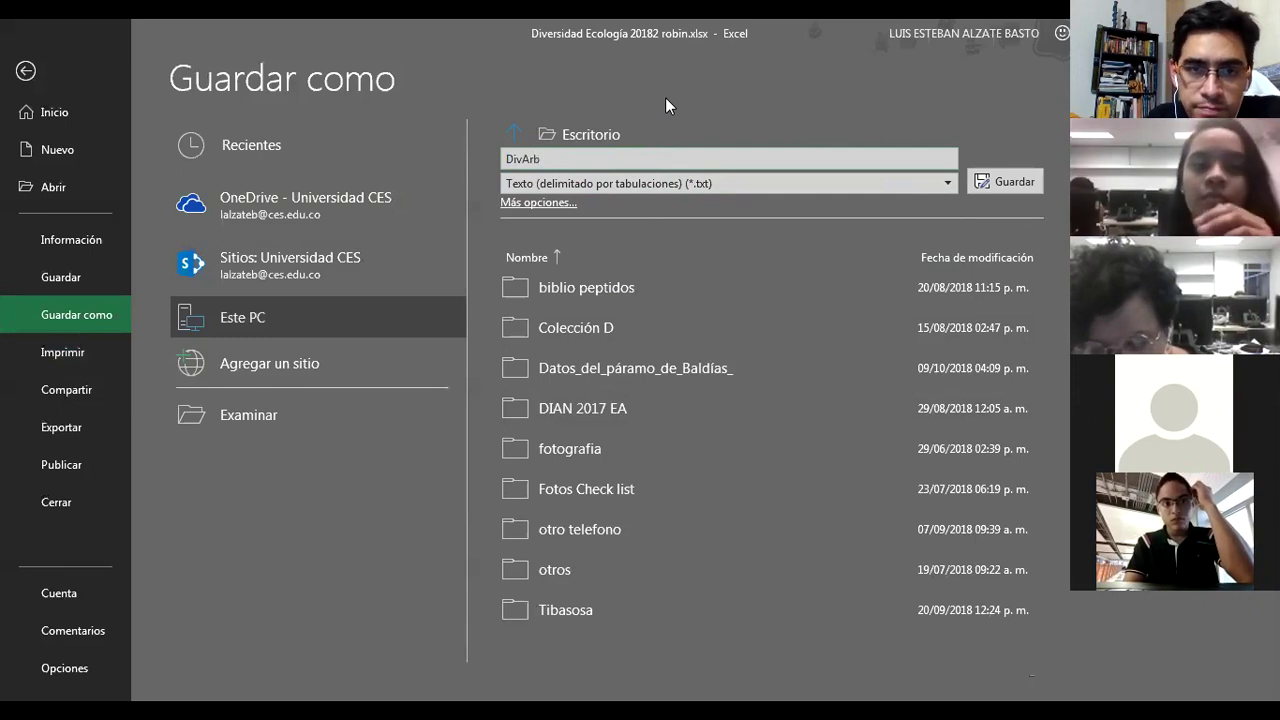
pyautogui.press('Return')
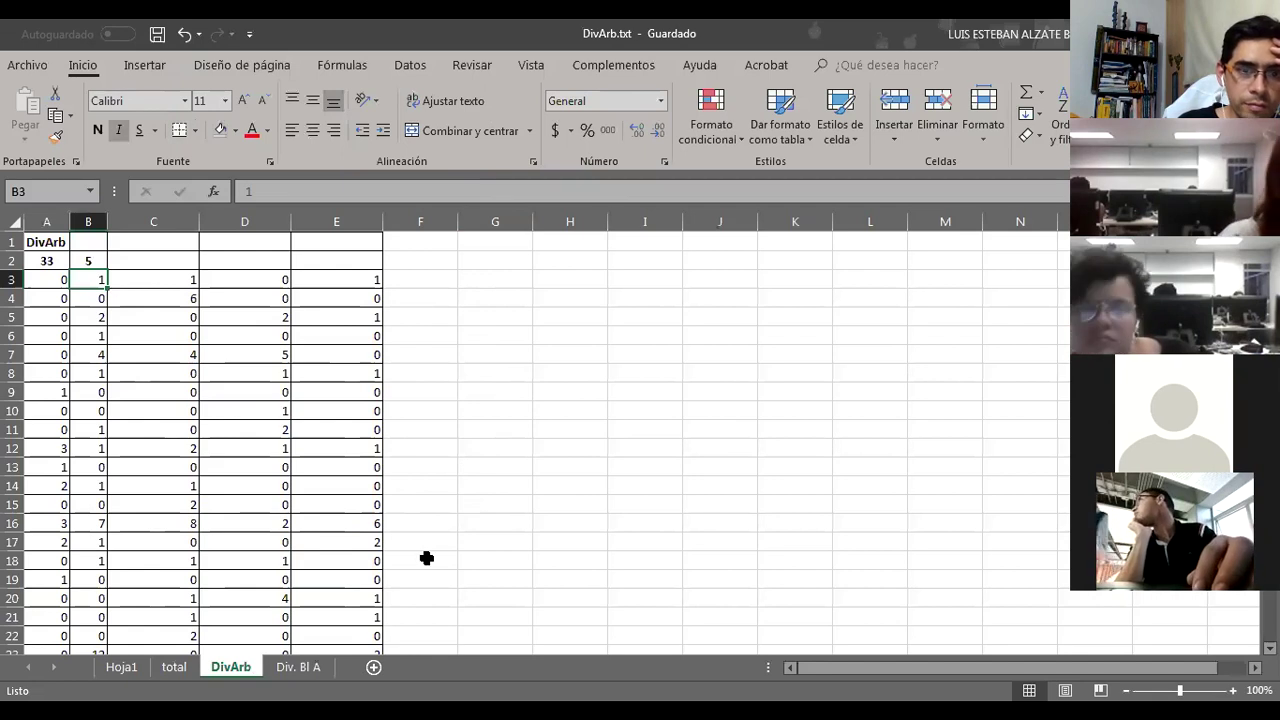
# Step: Save only the Div. Bl A sheet to the Escritorio folder as a tab-delimited text file (*.txt) named DivBlA
pyautogui.click(300, 667)
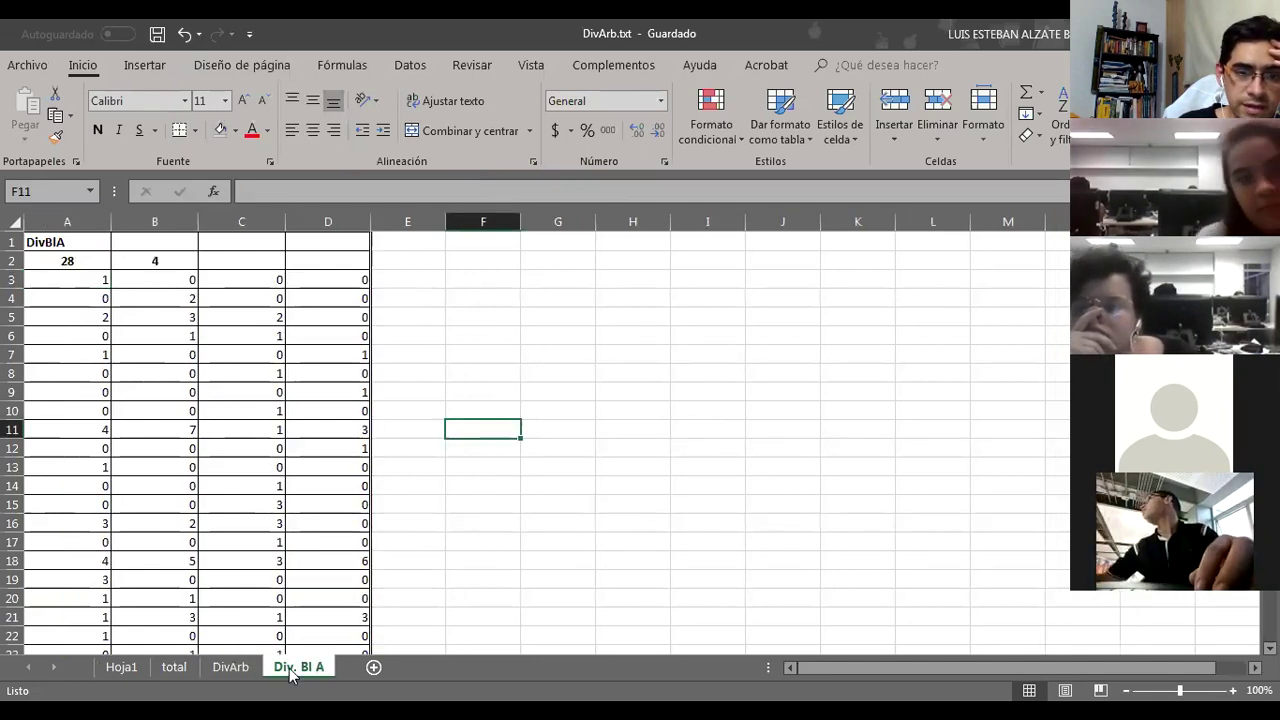
pyautogui.click(34, 67)
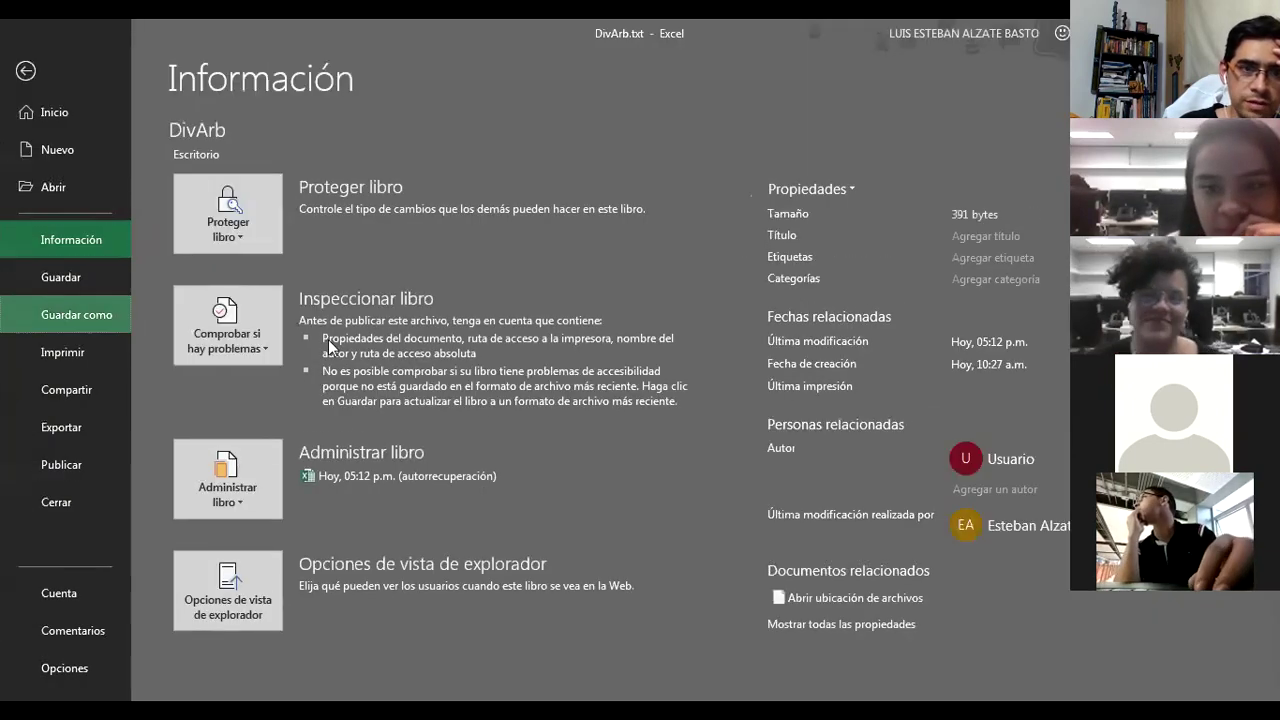
pyautogui.click(80, 314)
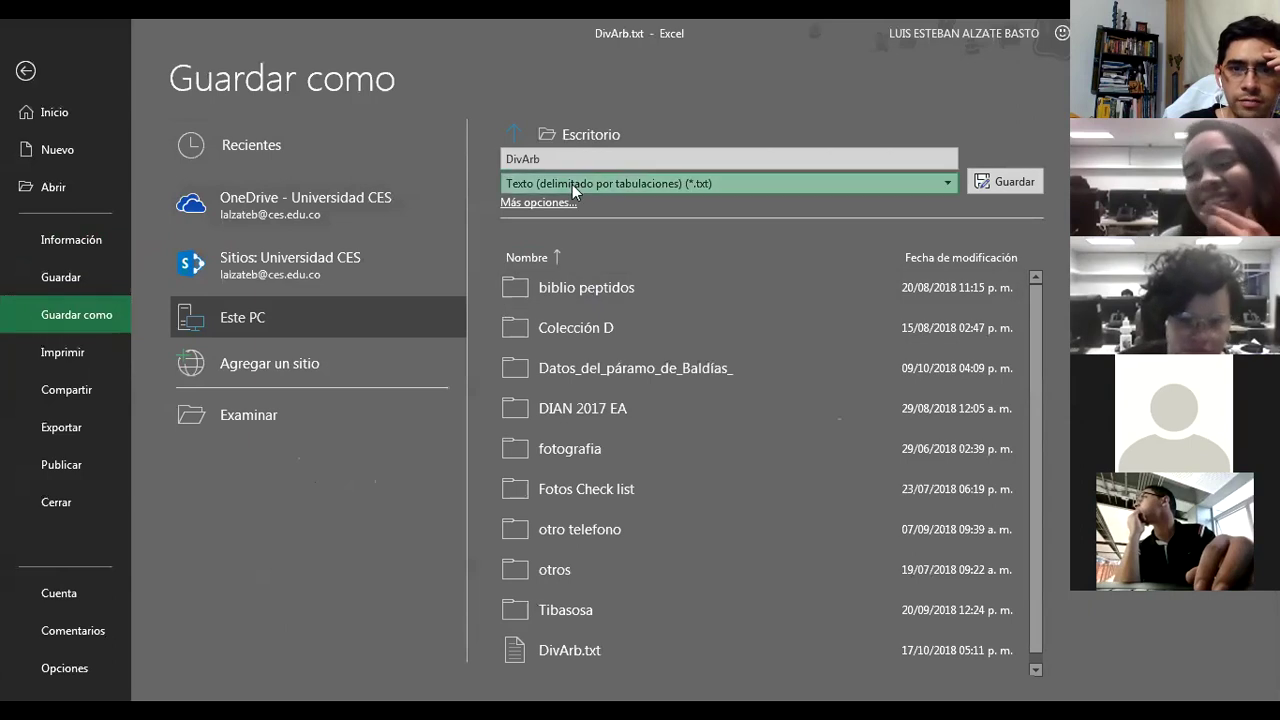
pyautogui.click(572, 184)
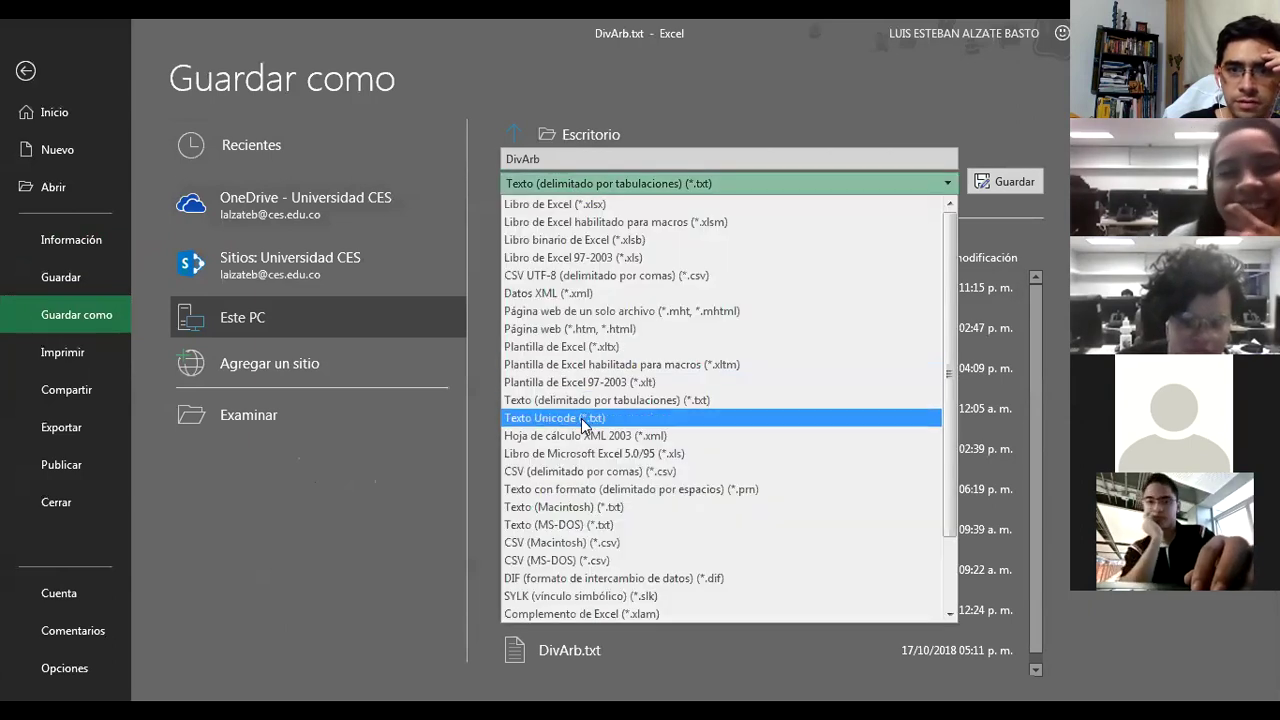
pyautogui.click(577, 404)
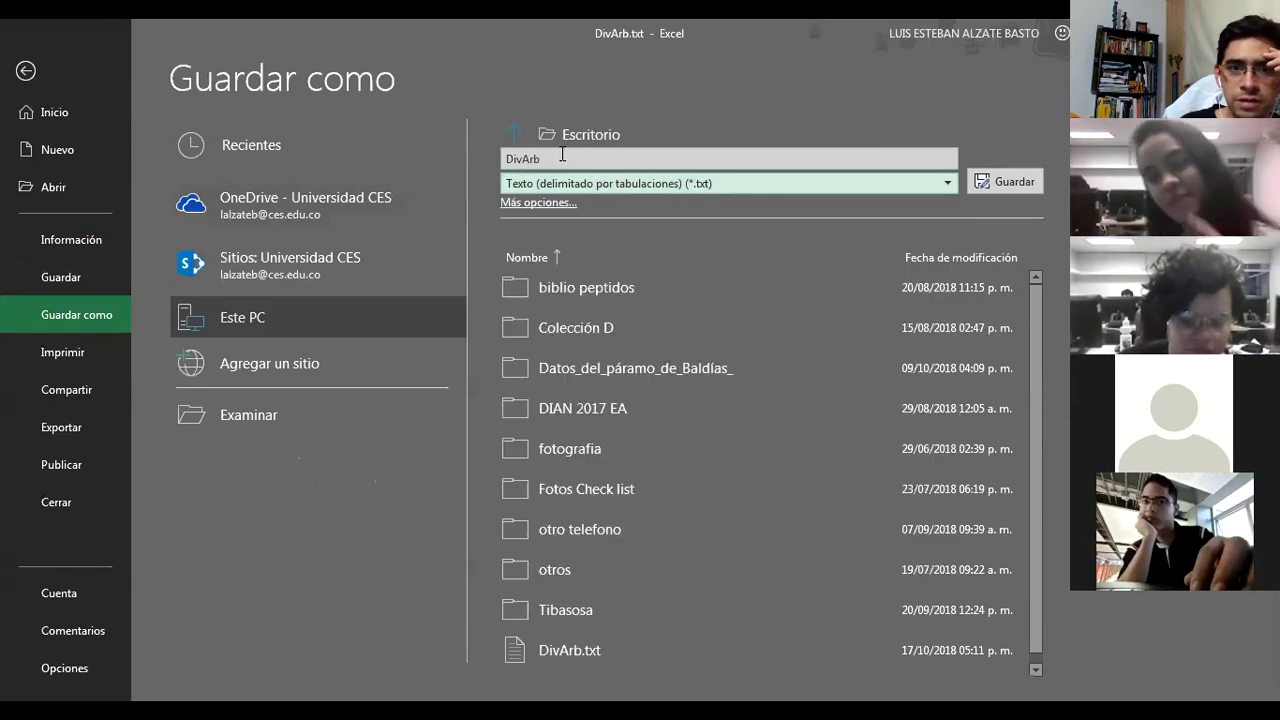
pyautogui.click(541, 160)
pyautogui.click(541, 160)
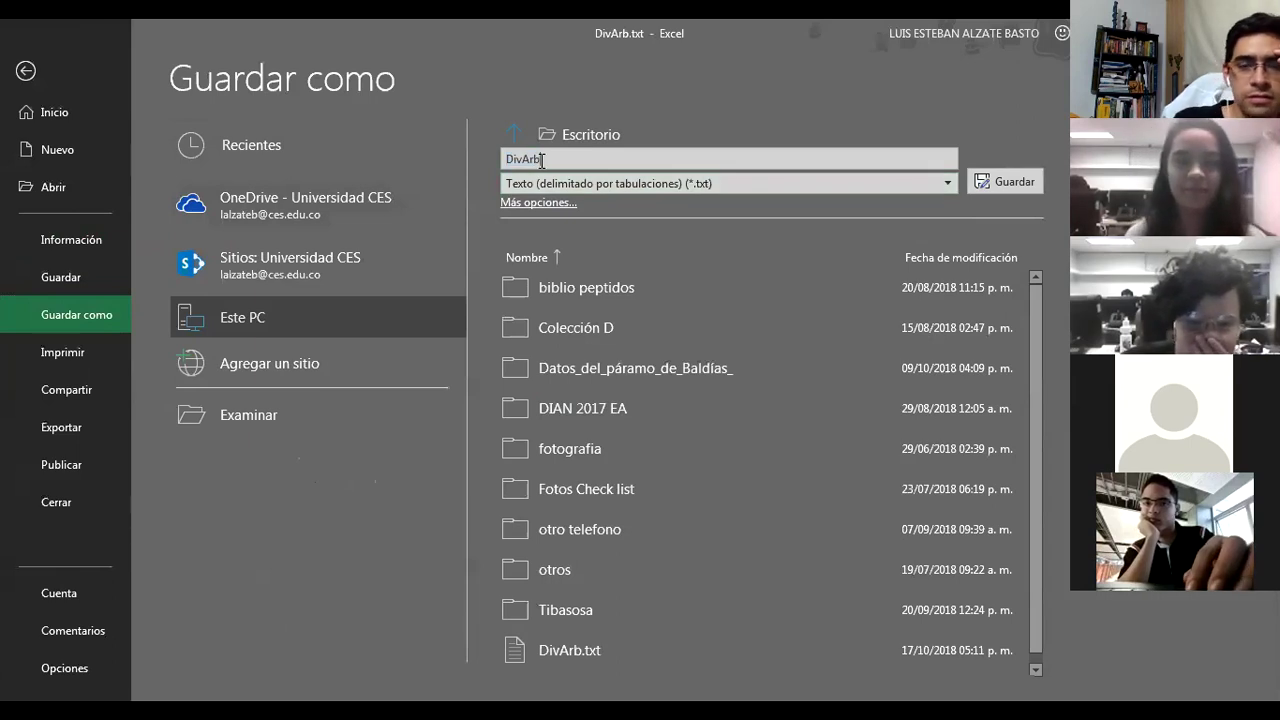
pyautogui.press('BackSpace')
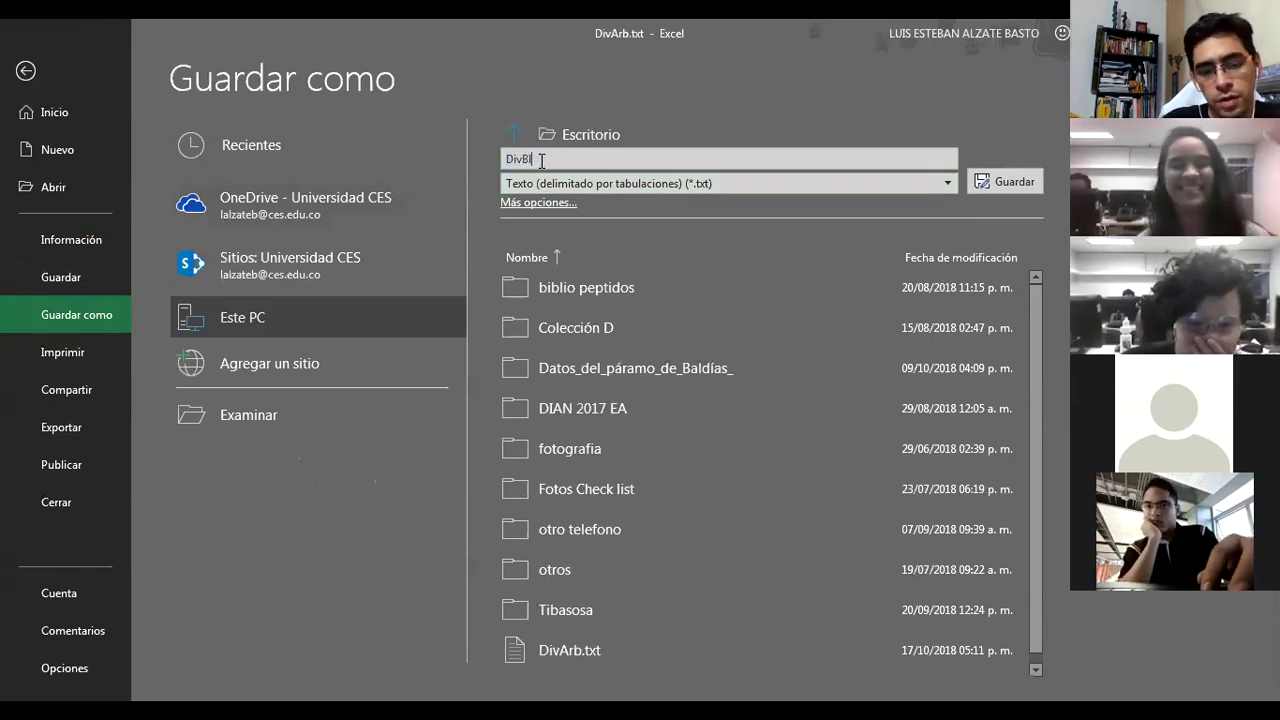
pyautogui.write('BIA')
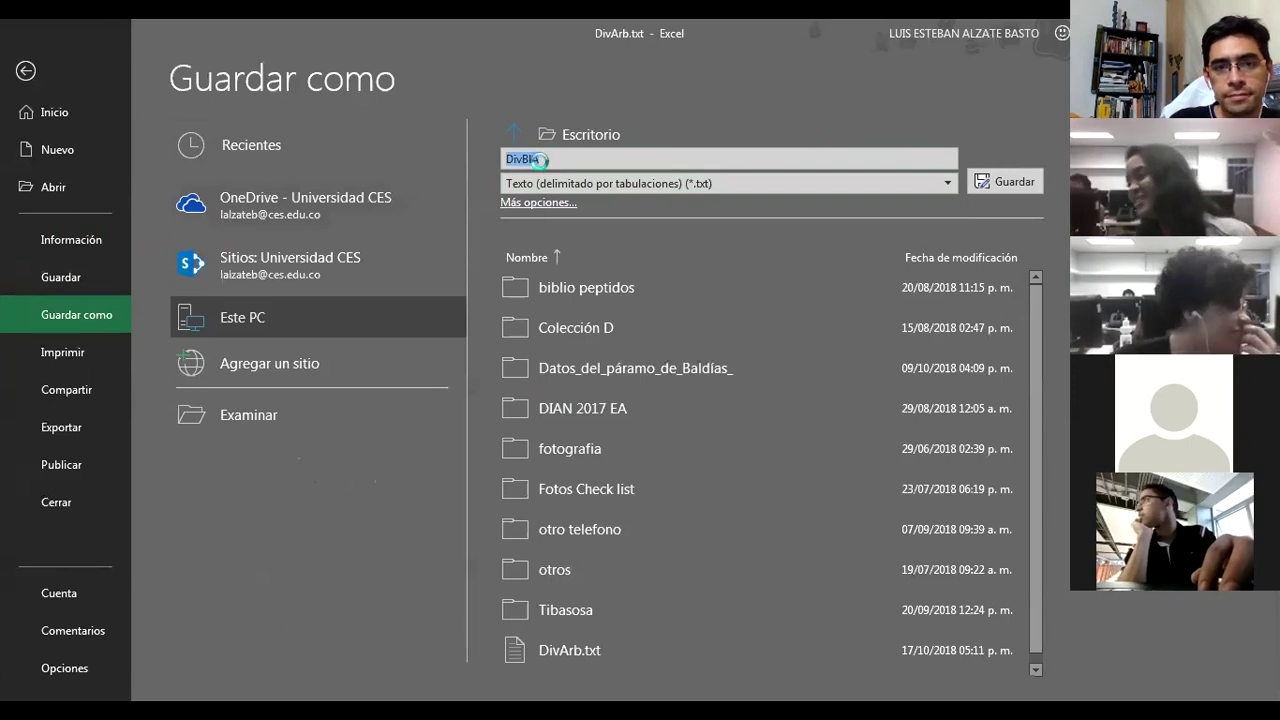
pyautogui.press('Return')
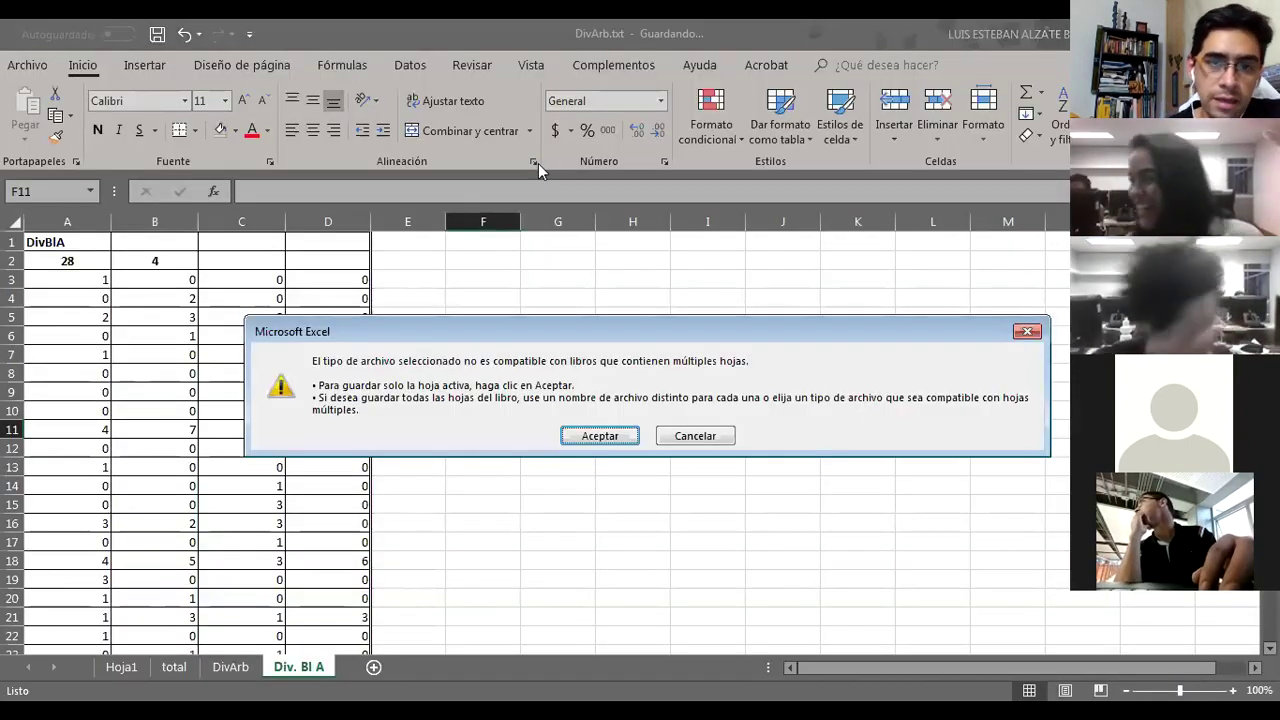
pyautogui.click(597, 436)
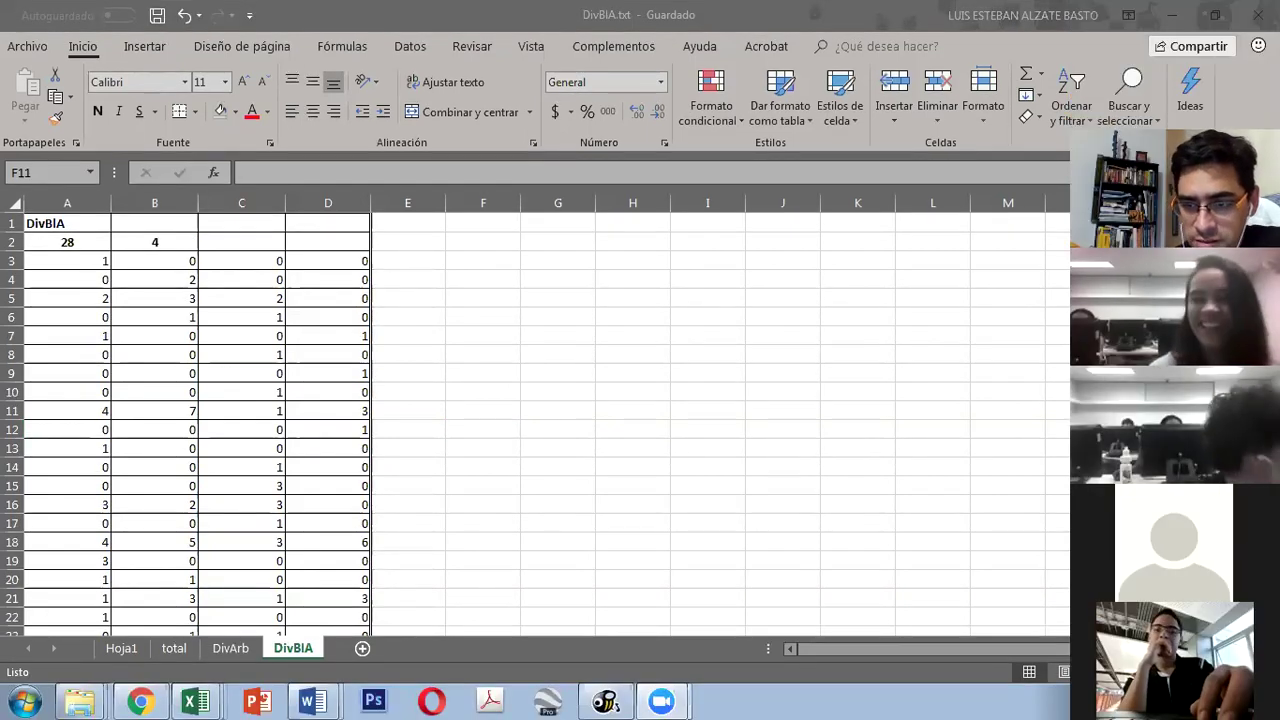
# Step: Switch to the desktop, where the DivArb and DivBlA text files are stored
pyautogui.hotkey('alt', 'Tab')
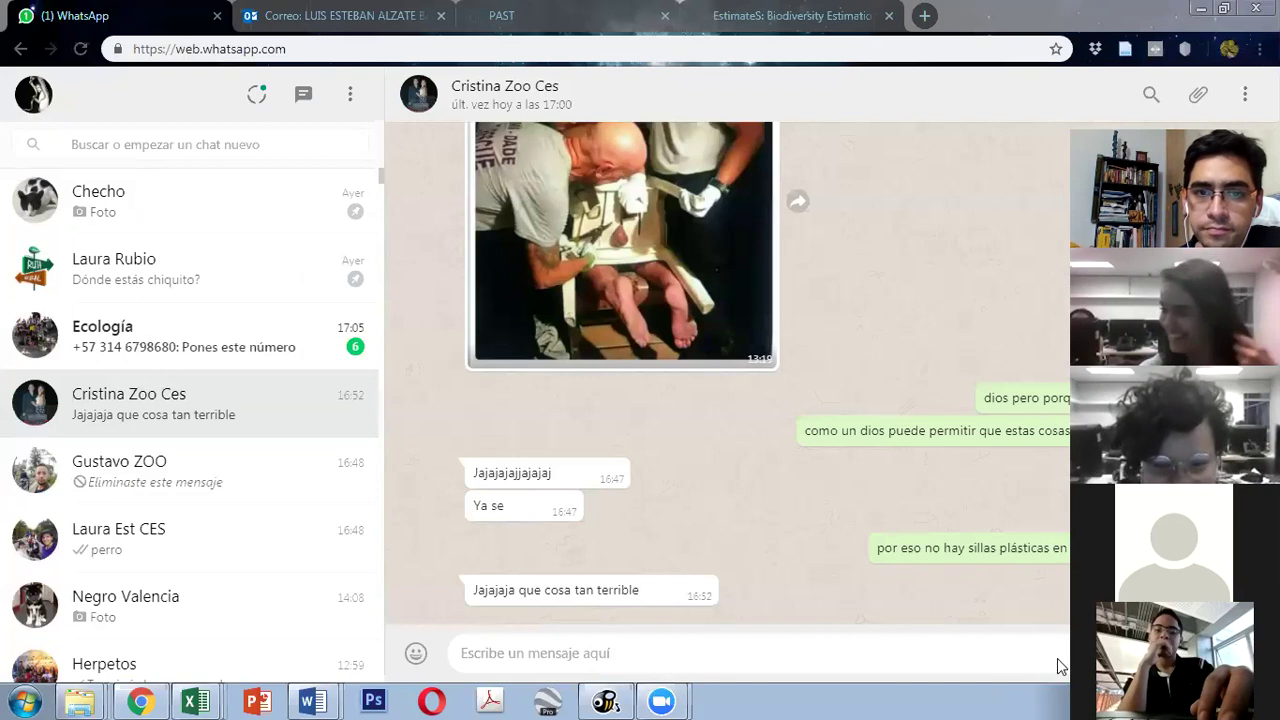
pyautogui.hotkey('alt', 'Tab')
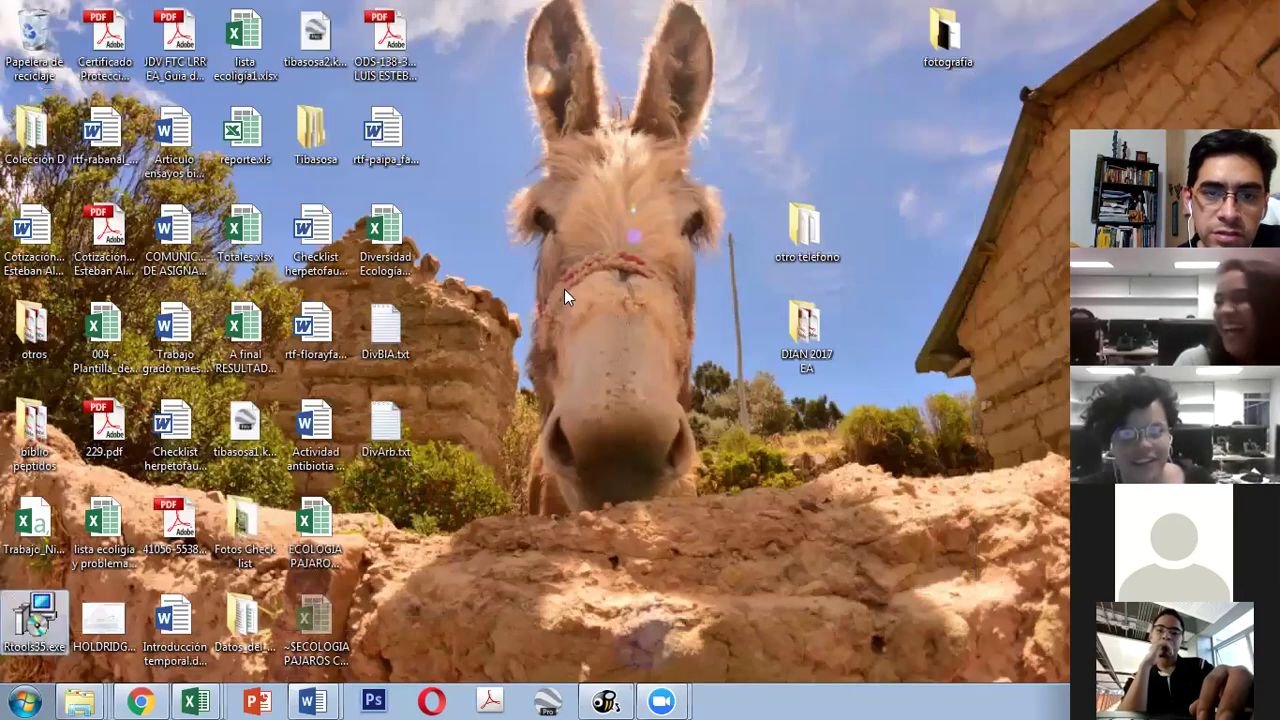
# Step: Open the DivBlA and DivArb text files from the desktop and examine their titles, species and sample numbers, and count rows
pyautogui.click(390, 336)
pyautogui.doubleClick(401, 341)
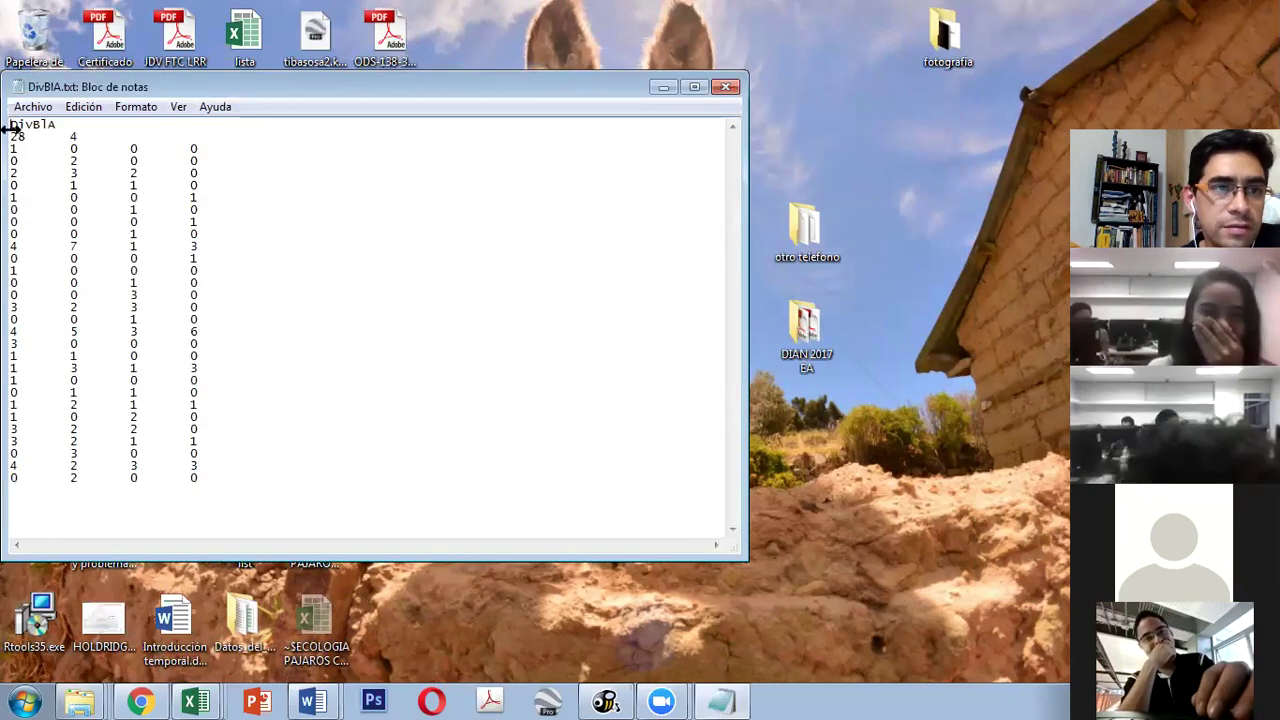
pyautogui.moveTo(26, 137); pyautogui.dragTo(9, 138)
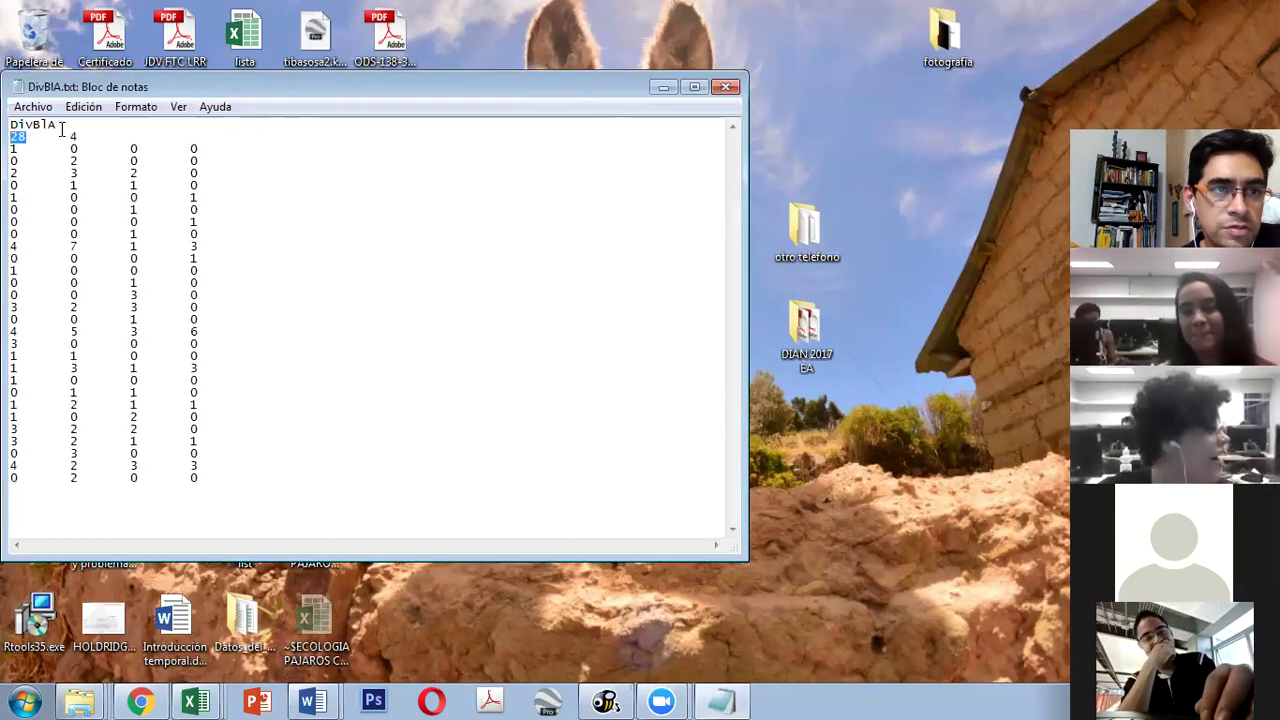
pyautogui.moveTo(47, 187); pyautogui.dragTo(198, 509)
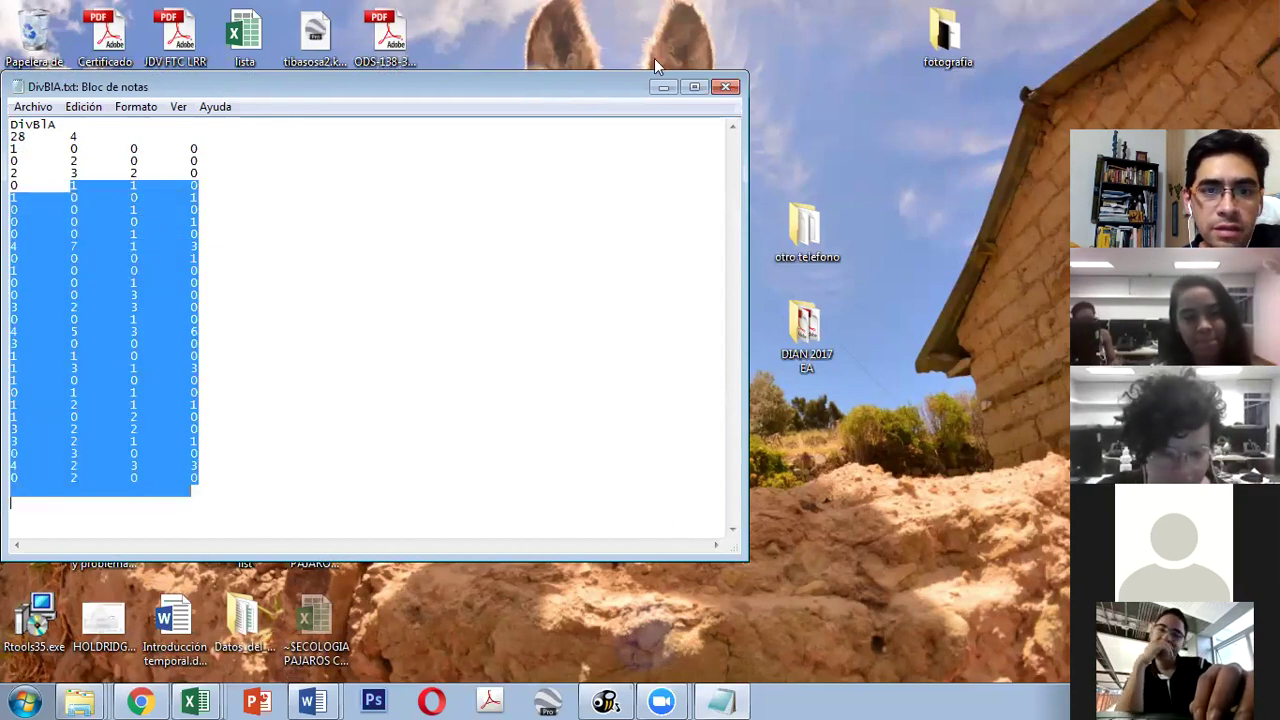
pyautogui.press('super+d')
pyautogui.doubleClick(390, 432)
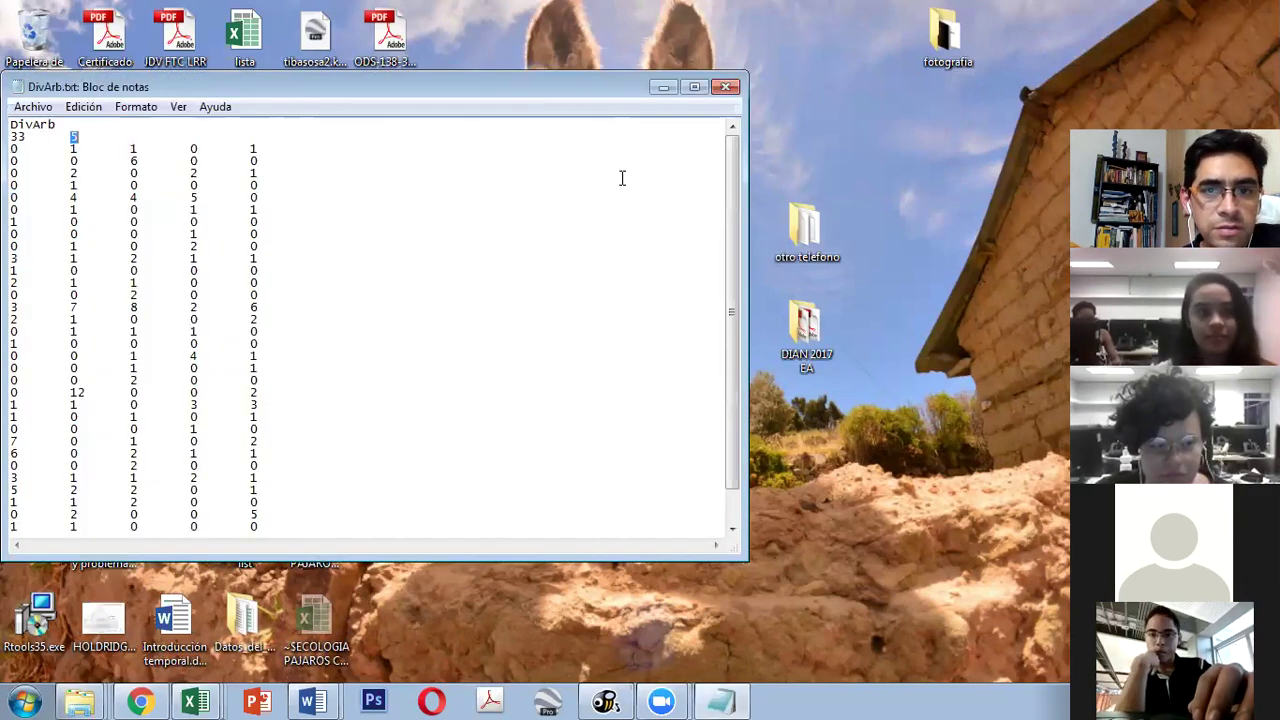
pyautogui.click(726, 87)
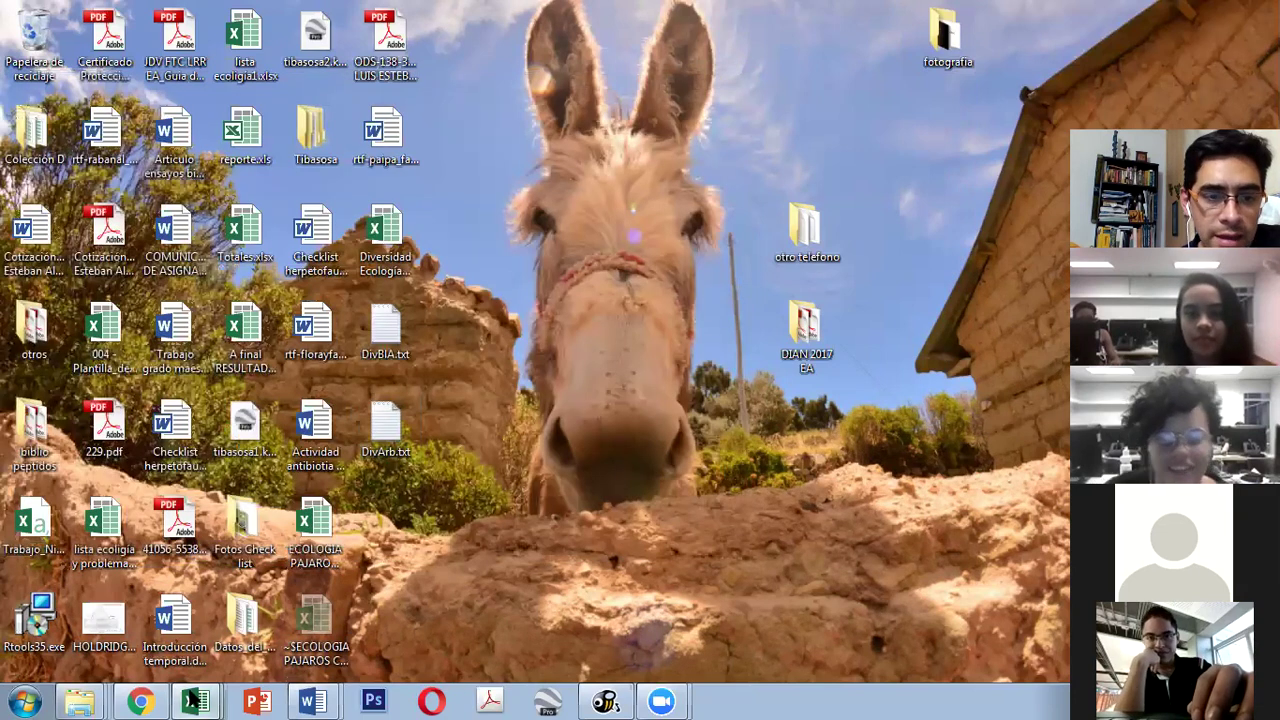
# Step: Open the workbook Diversidad Ecología 20182 robin.xlsx from the recently used Excel files
pyautogui.moveTo(193, 700)
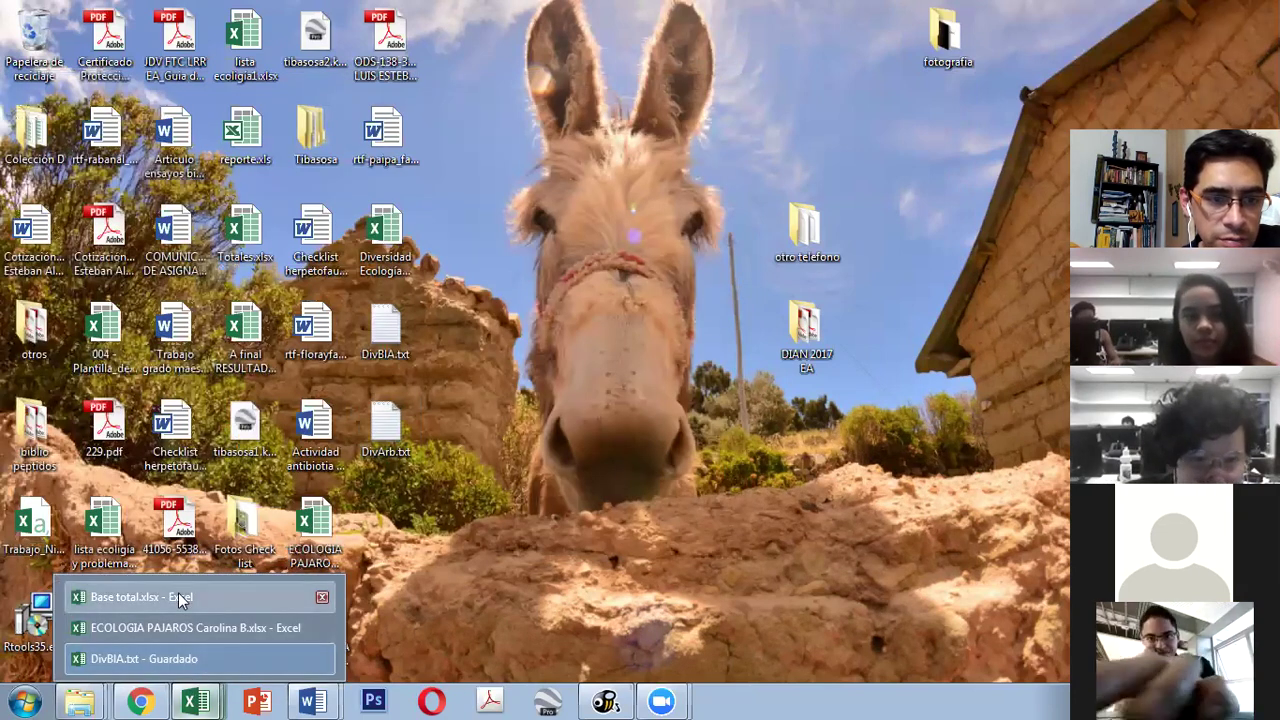
pyautogui.click(178, 592)
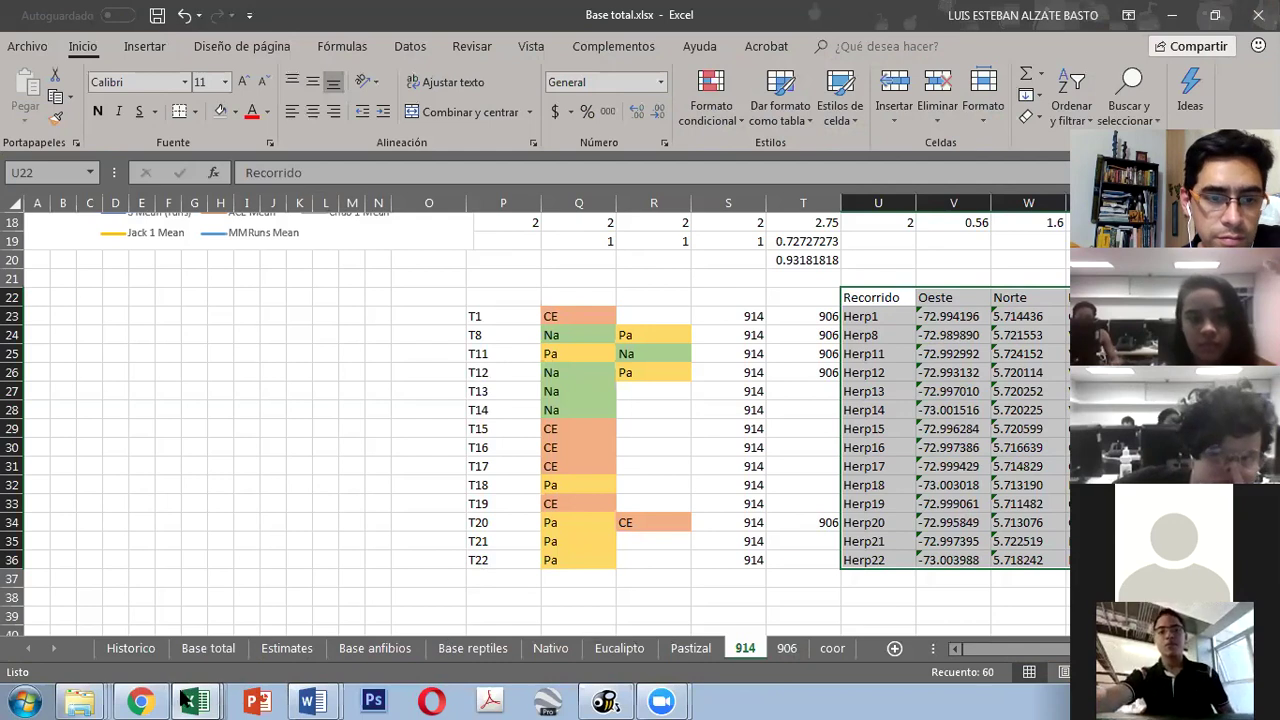
pyautogui.moveTo(193, 700)
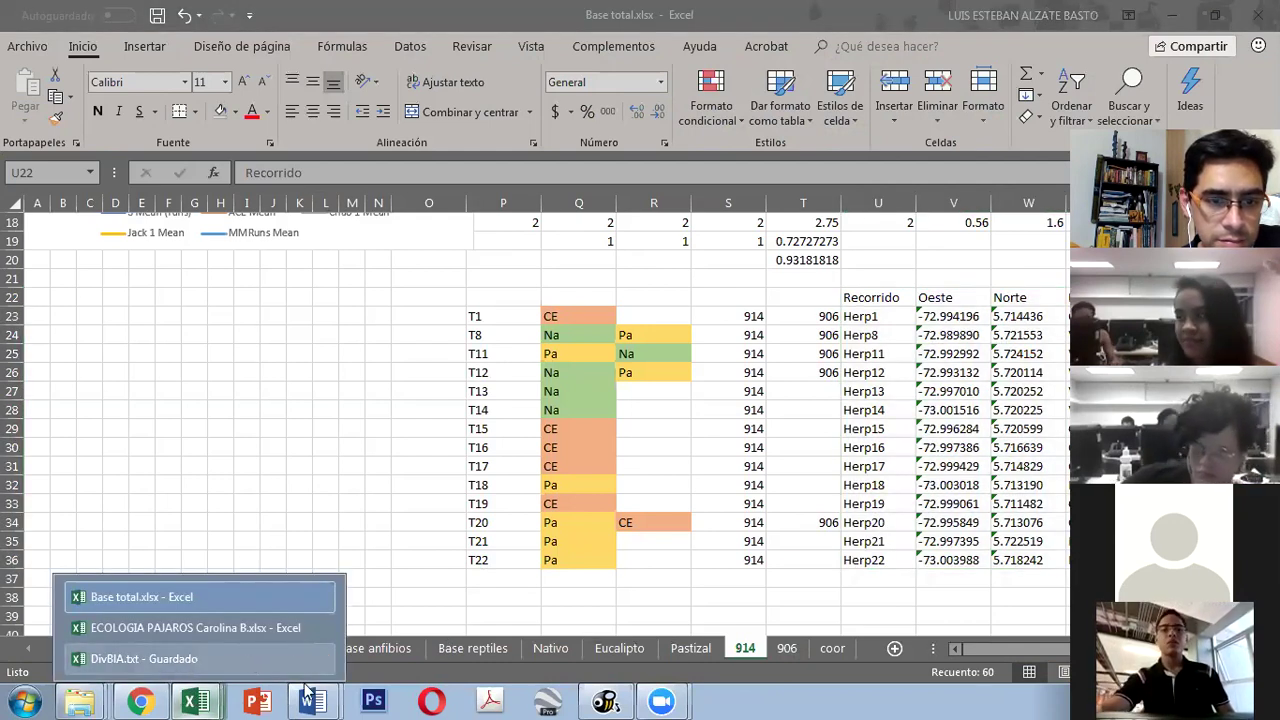
pyautogui.rightClick(196, 700)
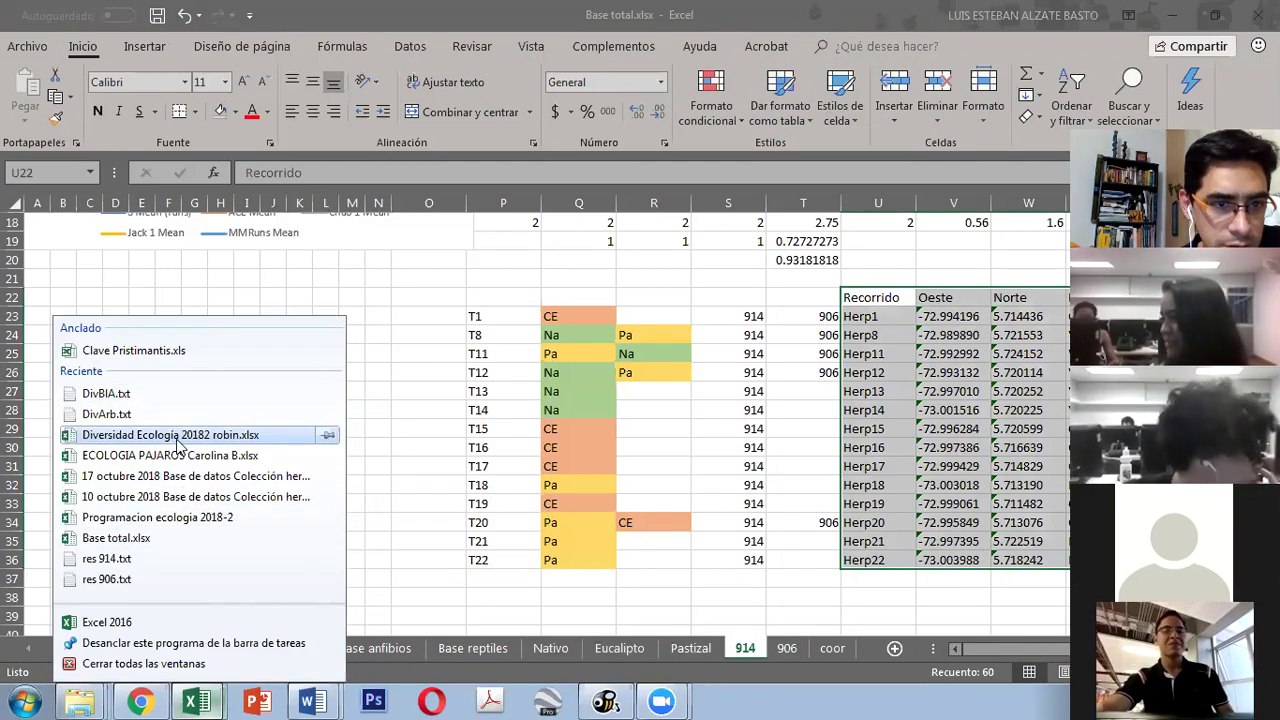
pyautogui.click(588, 570)
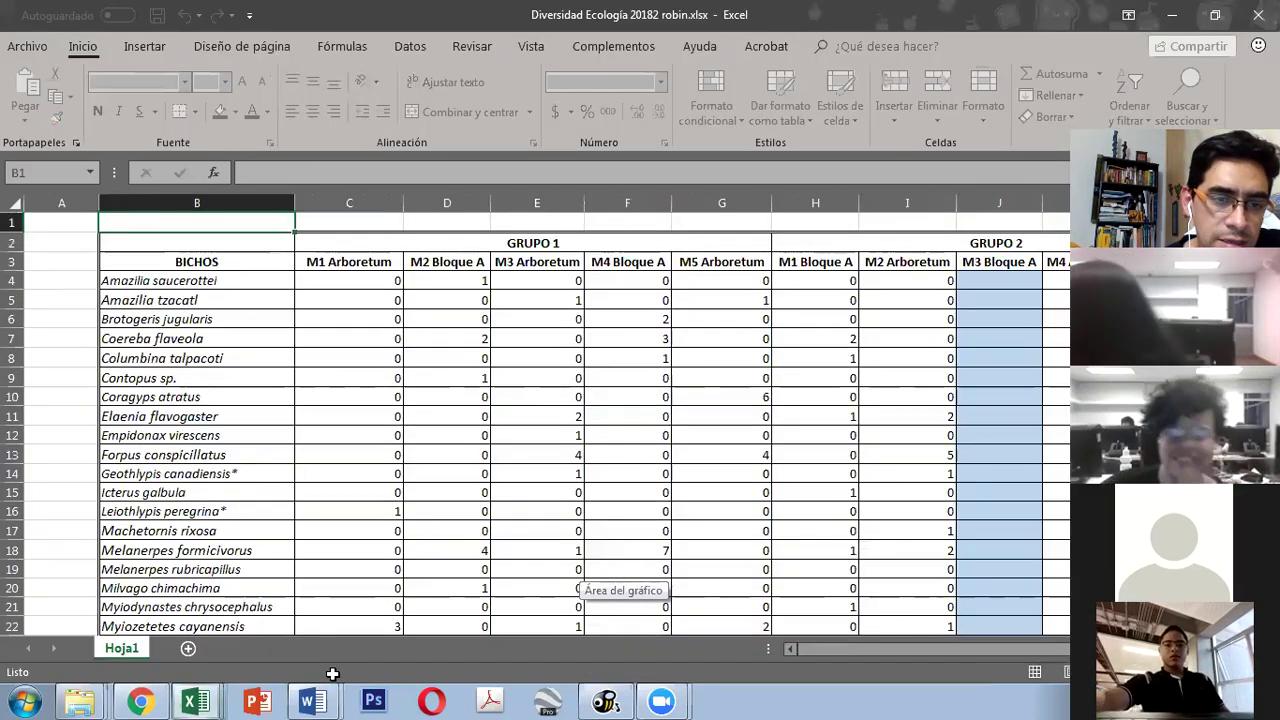
pyautogui.click(357, 280)
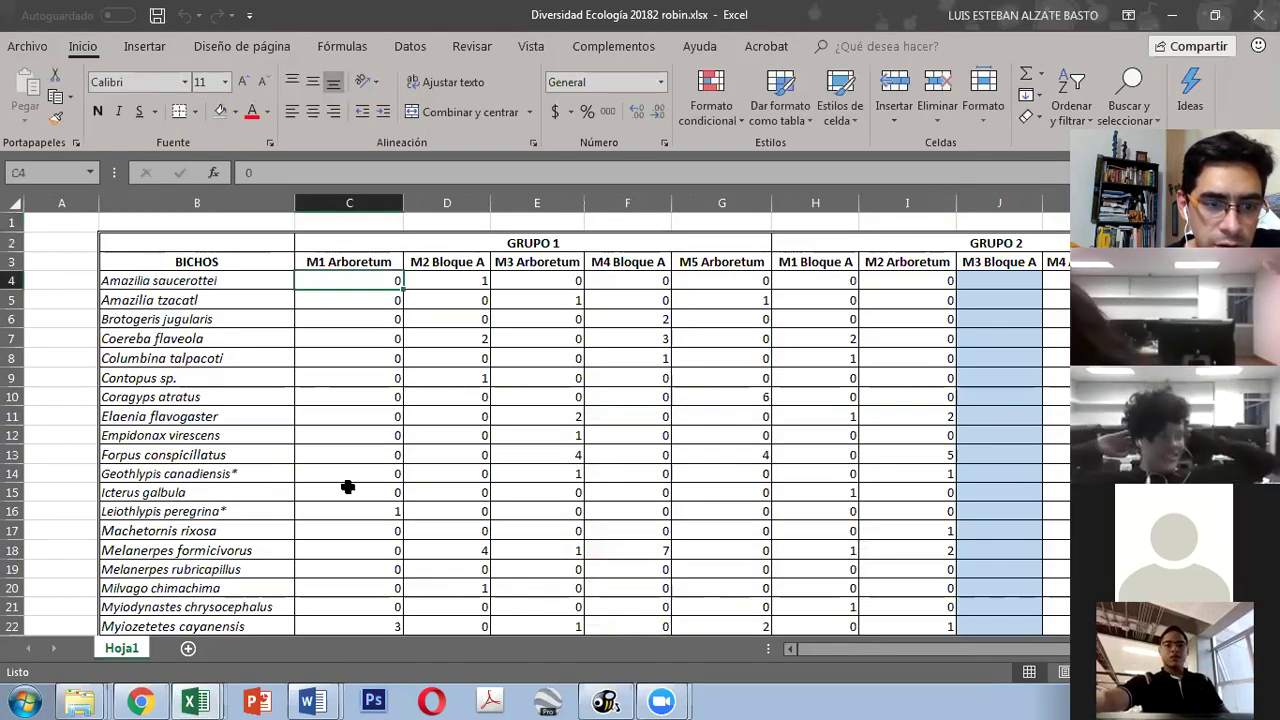
pyautogui.moveTo(361, 284); pyautogui.dragTo(848, 620)
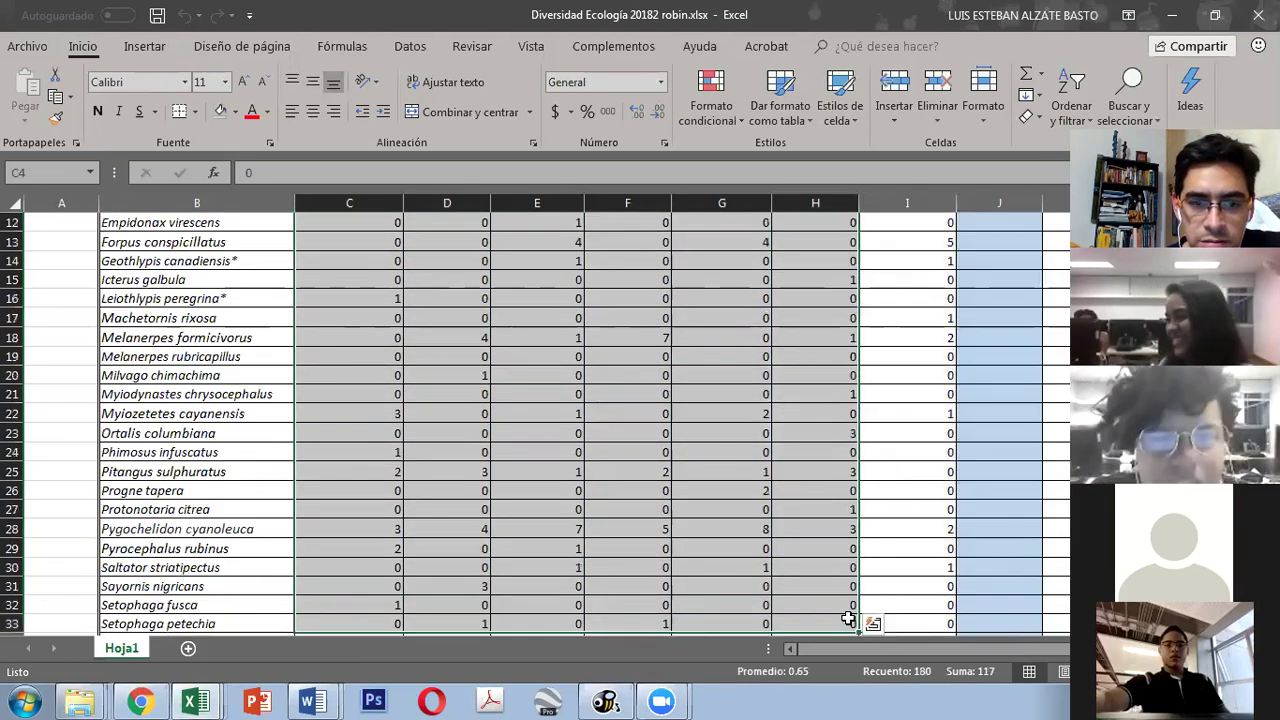
pyautogui.scroll(-3, 848, 600)
pyautogui.scroll(7, 600, 432)
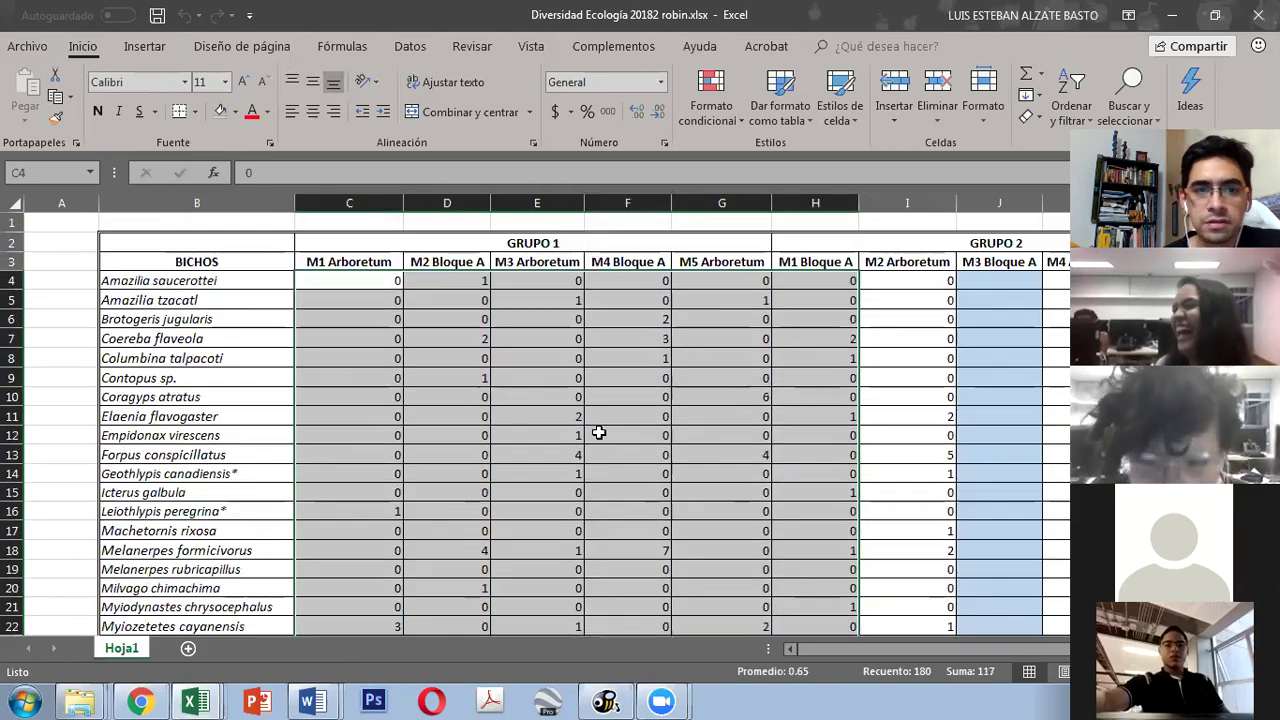
pyautogui.click(369, 284)
# Step: Copy the Grupo 1 and Grupo 2 sample columns, C through M, from Hoja1 into a new sheet
pyautogui.click(381, 200)
pyautogui.moveTo(381, 200); pyautogui.dragTo(1044, 190)
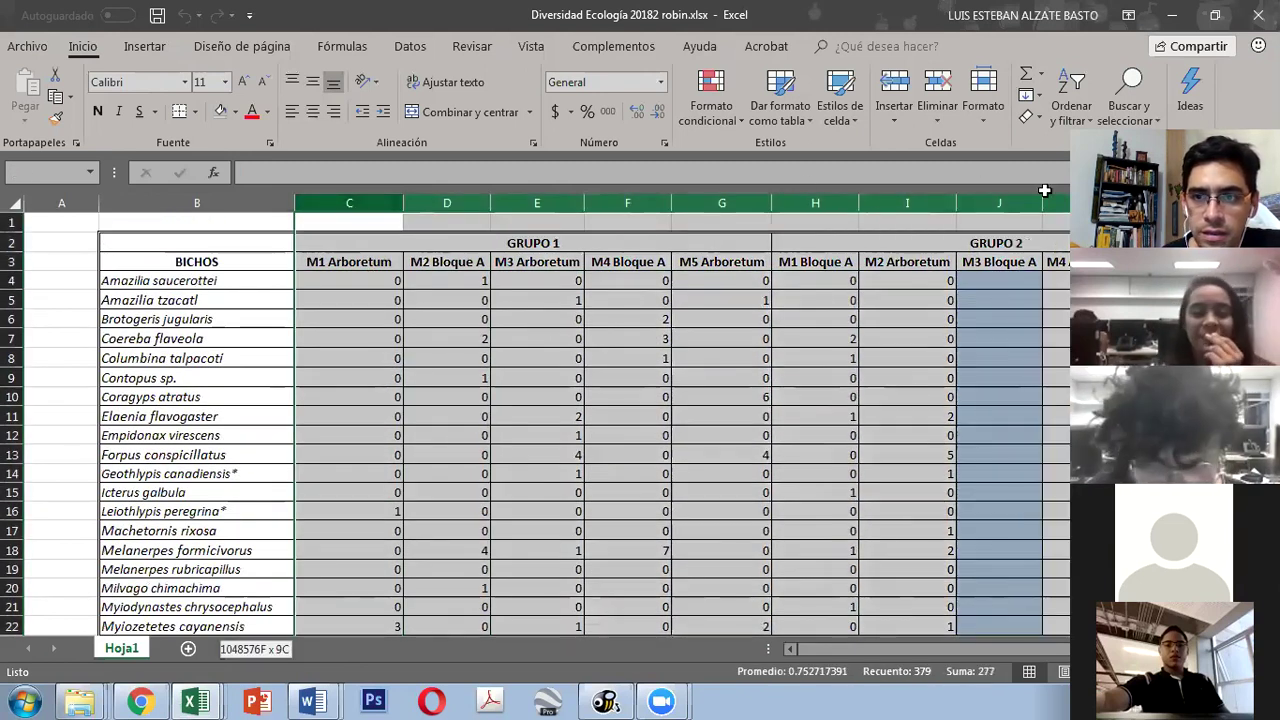
pyautogui.moveTo(821, 645); pyautogui.dragTo(995, 630)
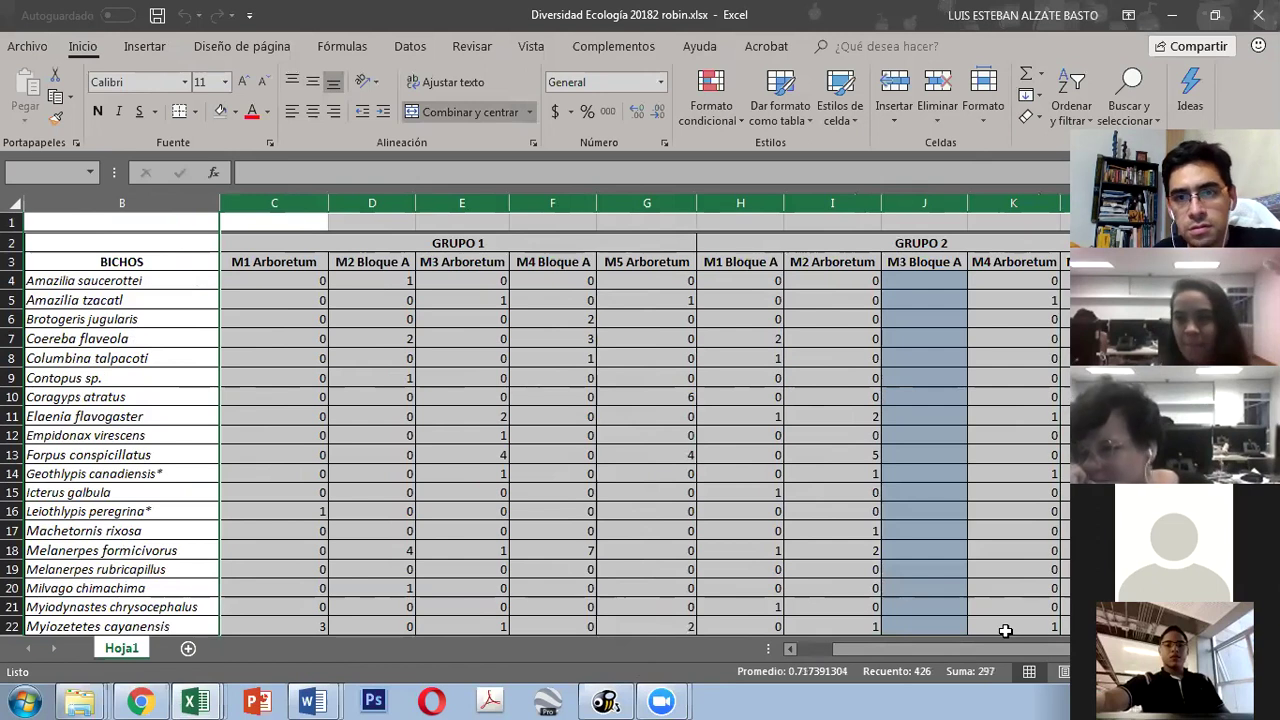
pyautogui.hotkey('ctrl', 'c')
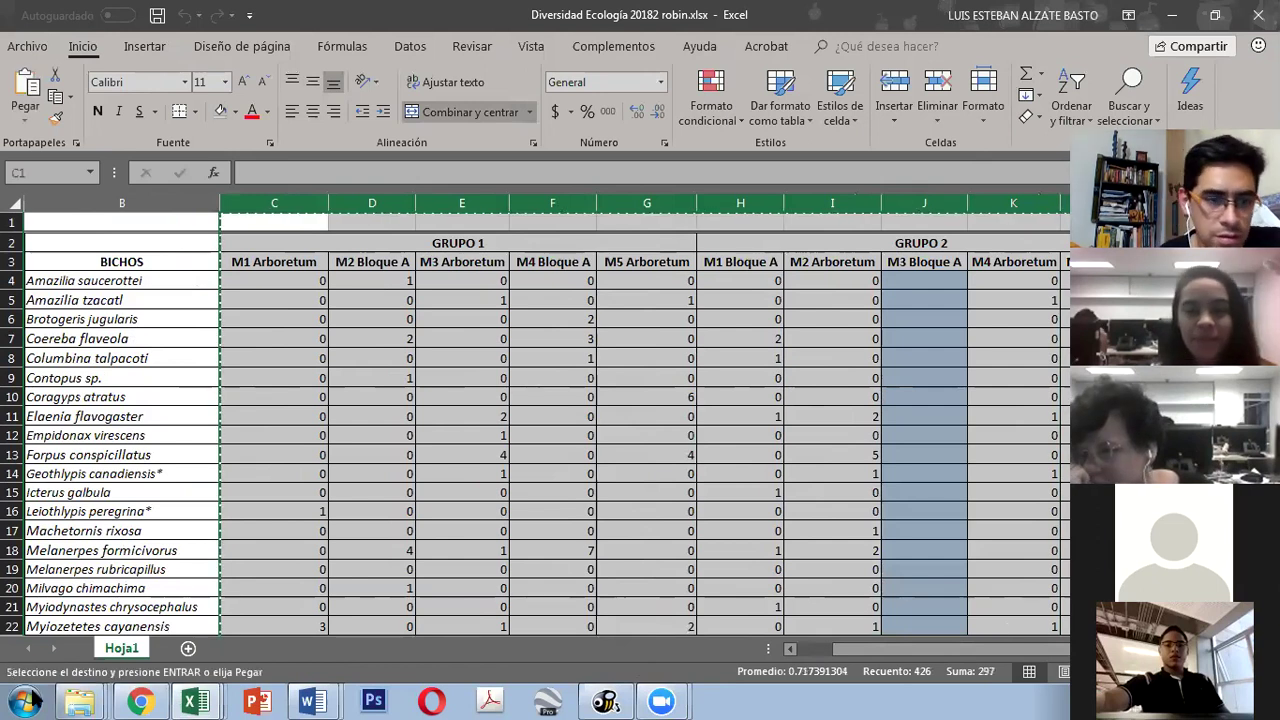
pyautogui.click(187, 648)
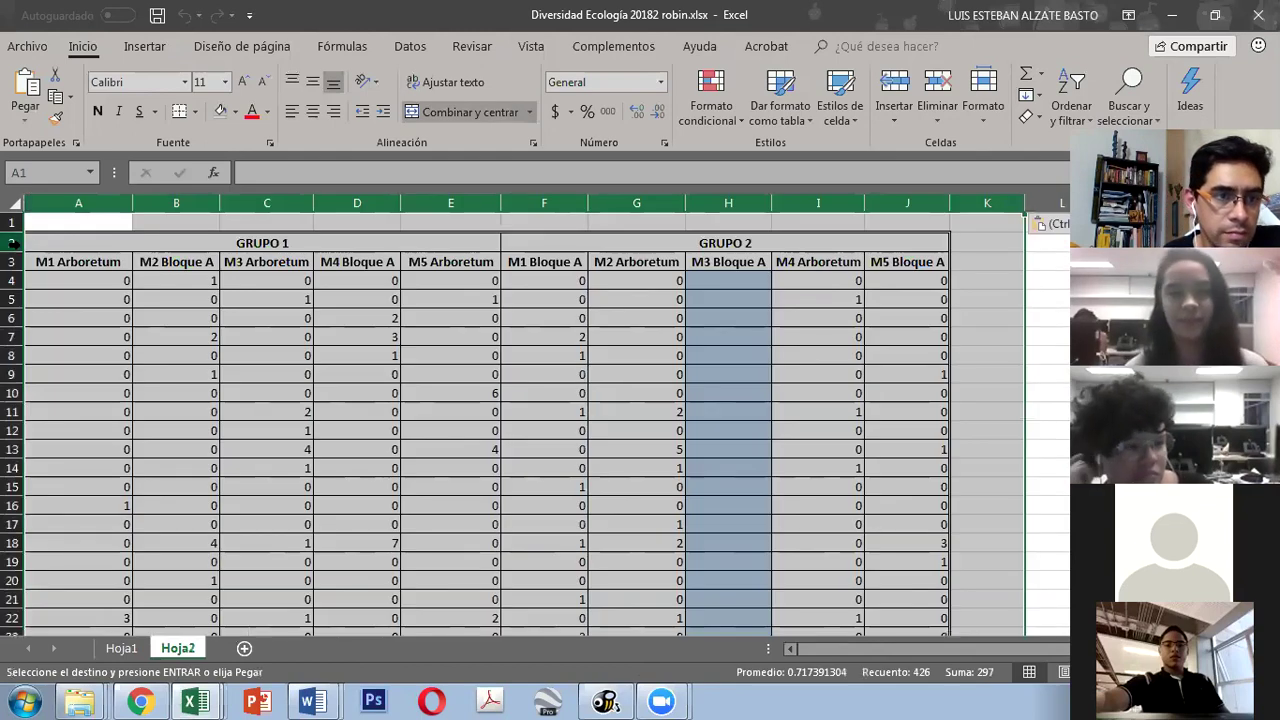
# Step: Delete row 3, which holds the sample names, from Hoja2
pyautogui.click(14, 261)
pyautogui.rightClick(14, 262)
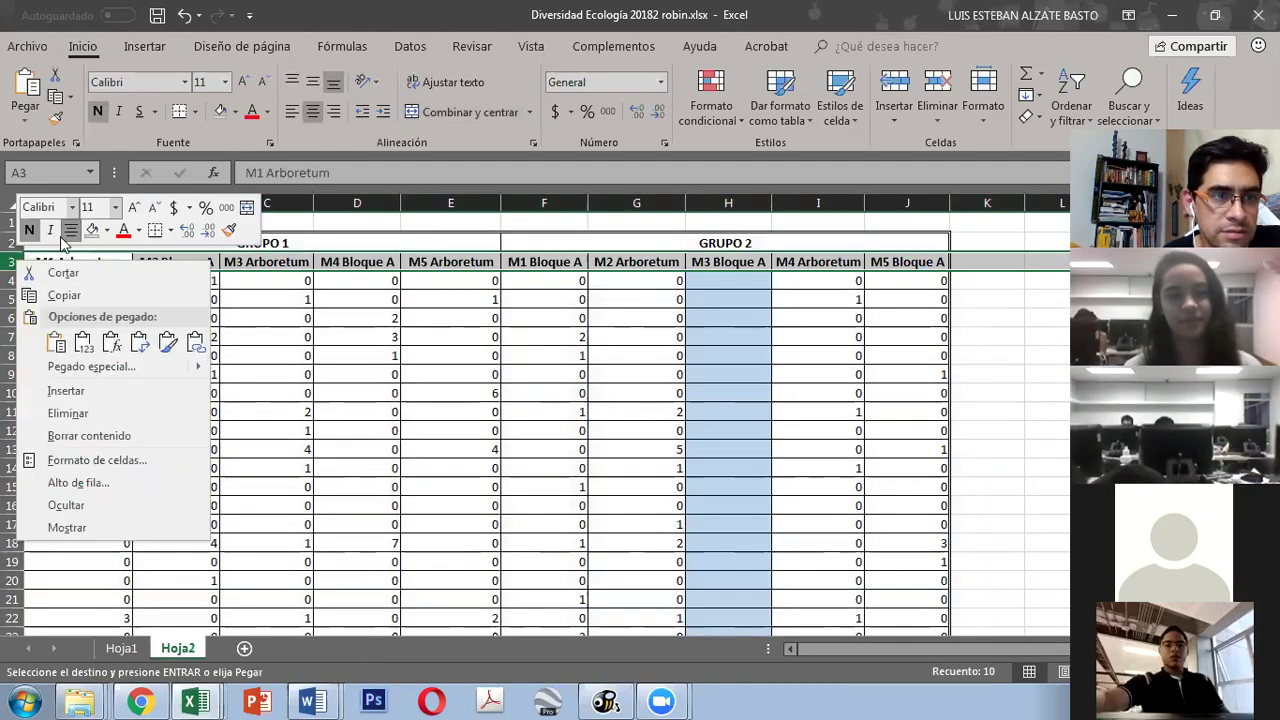
pyautogui.click(70, 413)
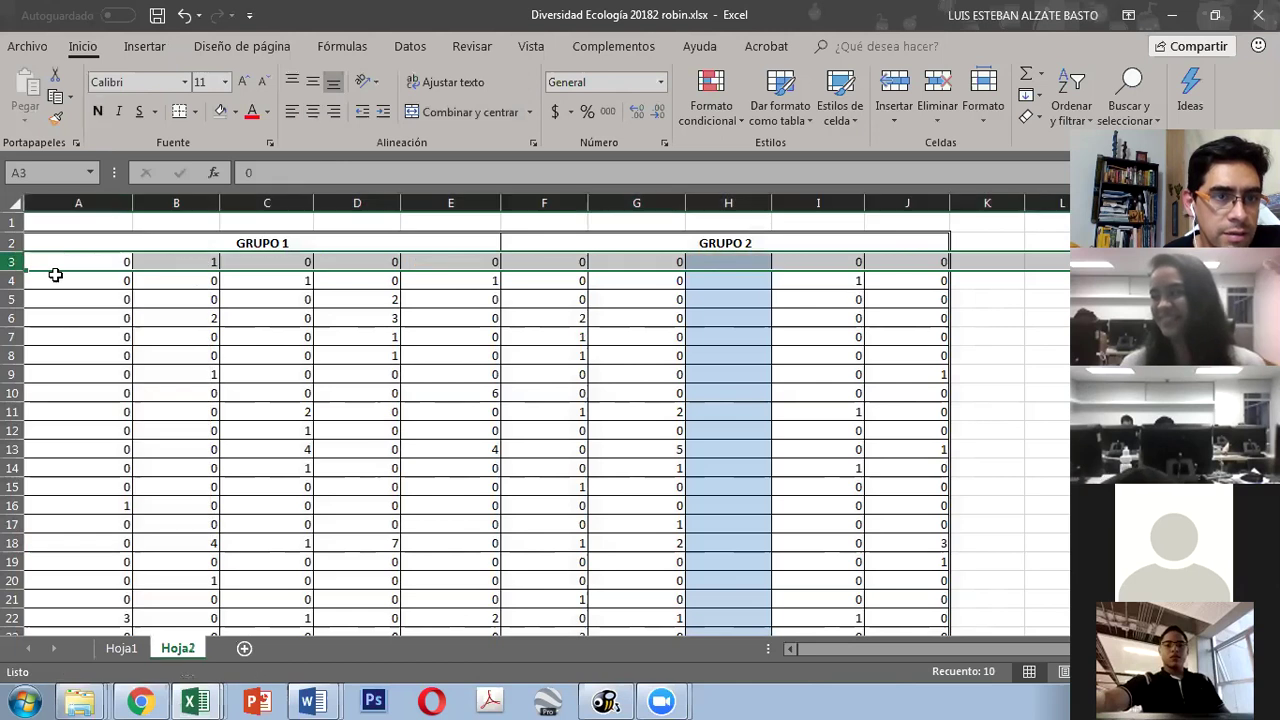
# Step: Unmerge the GRUPO 1 and GRUPO 2 header cells in row 2 and clear the contents of A1:J2
pyautogui.click(62, 243)
pyautogui.moveTo(69, 240); pyautogui.dragTo(780, 240)
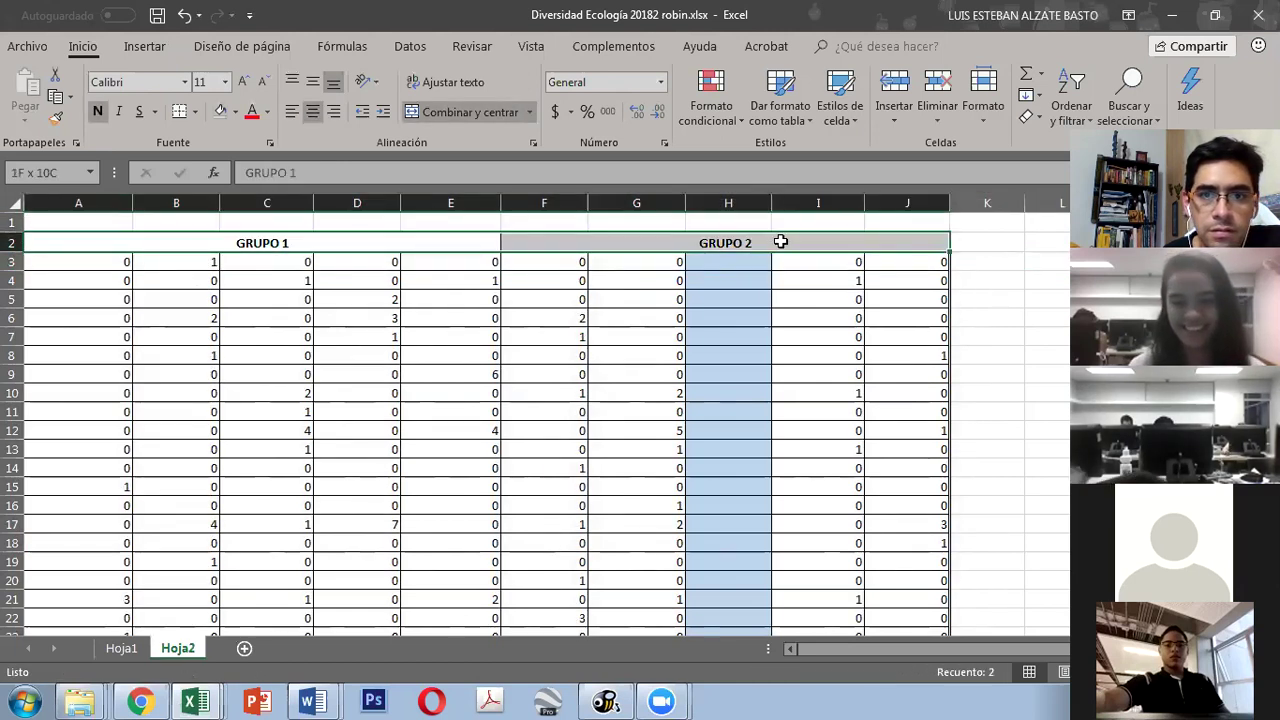
pyautogui.click(448, 113)
pyautogui.click(60, 243)
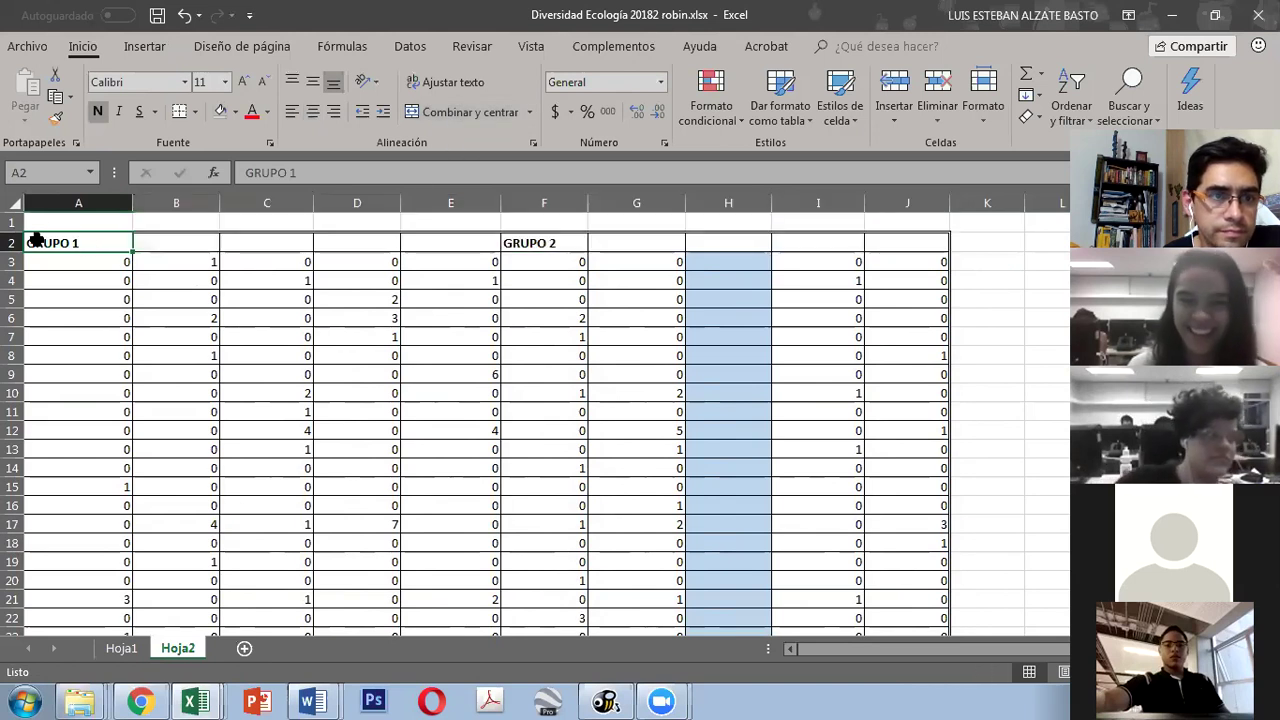
pyautogui.moveTo(40, 220); pyautogui.dragTo(928, 248)
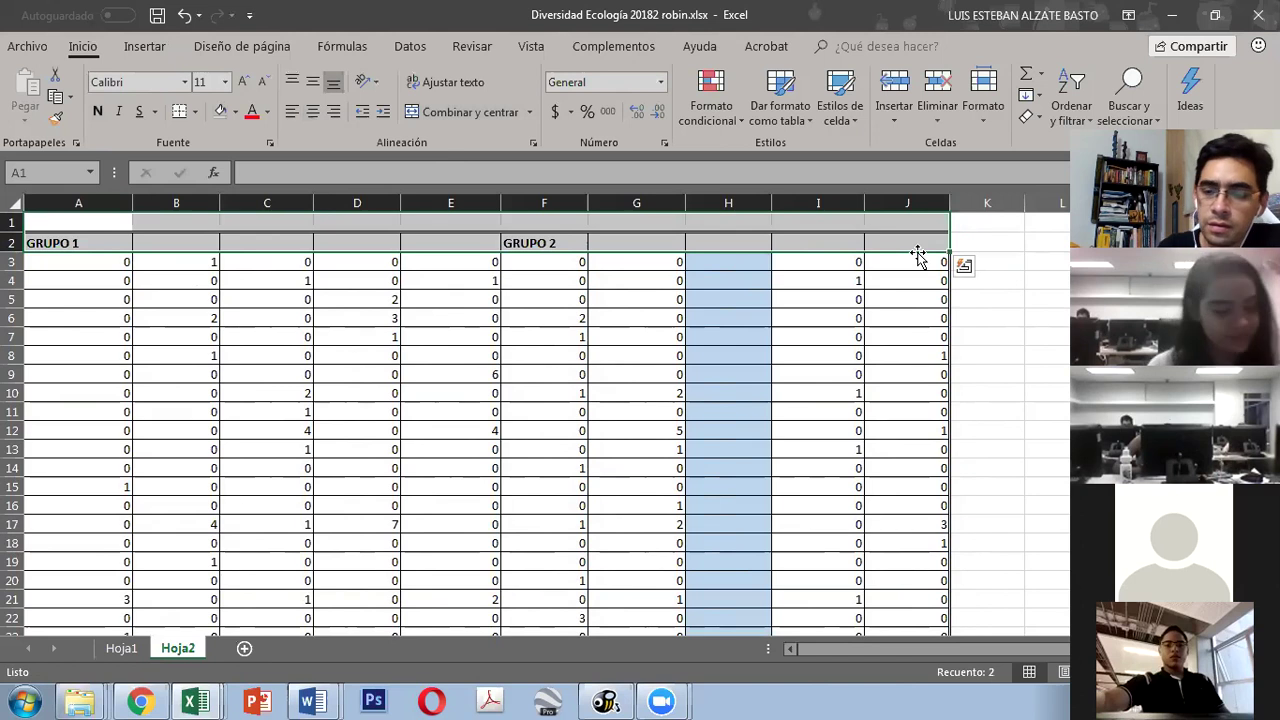
pyautogui.press('Delete')
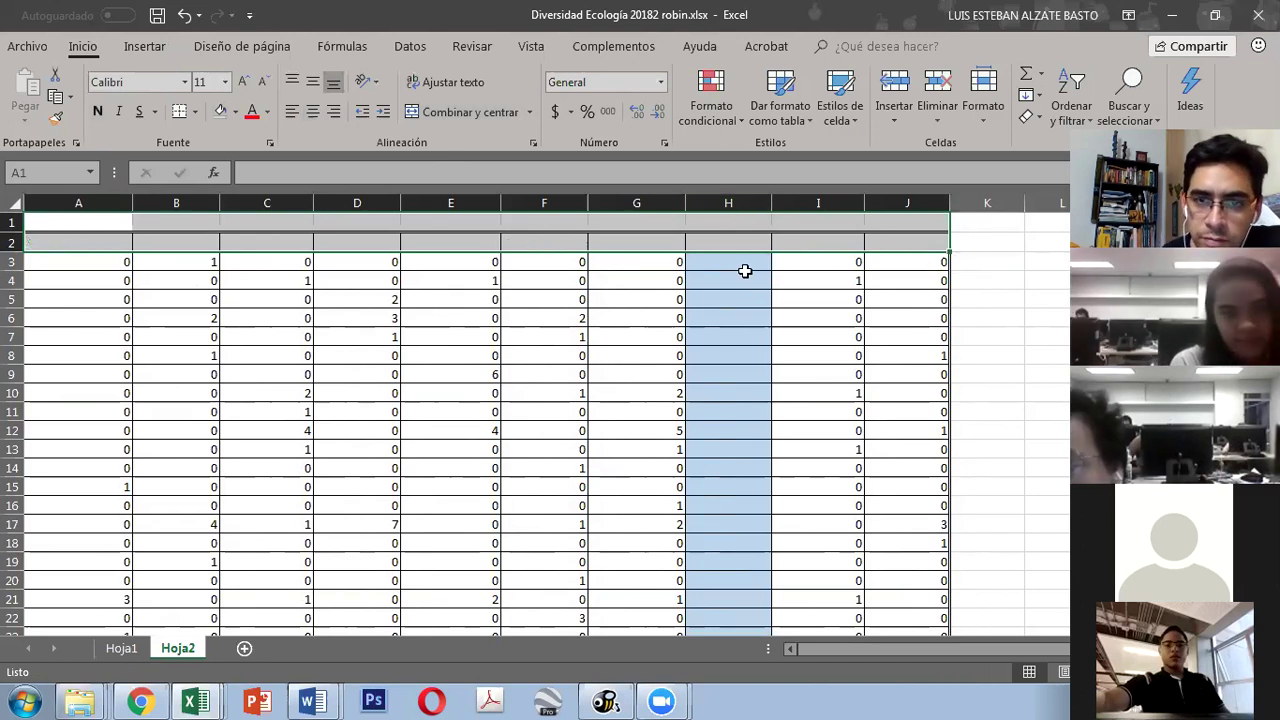
# Step: Delete the empty blue-shaded column H from Hoja2
pyautogui.click(724, 193)
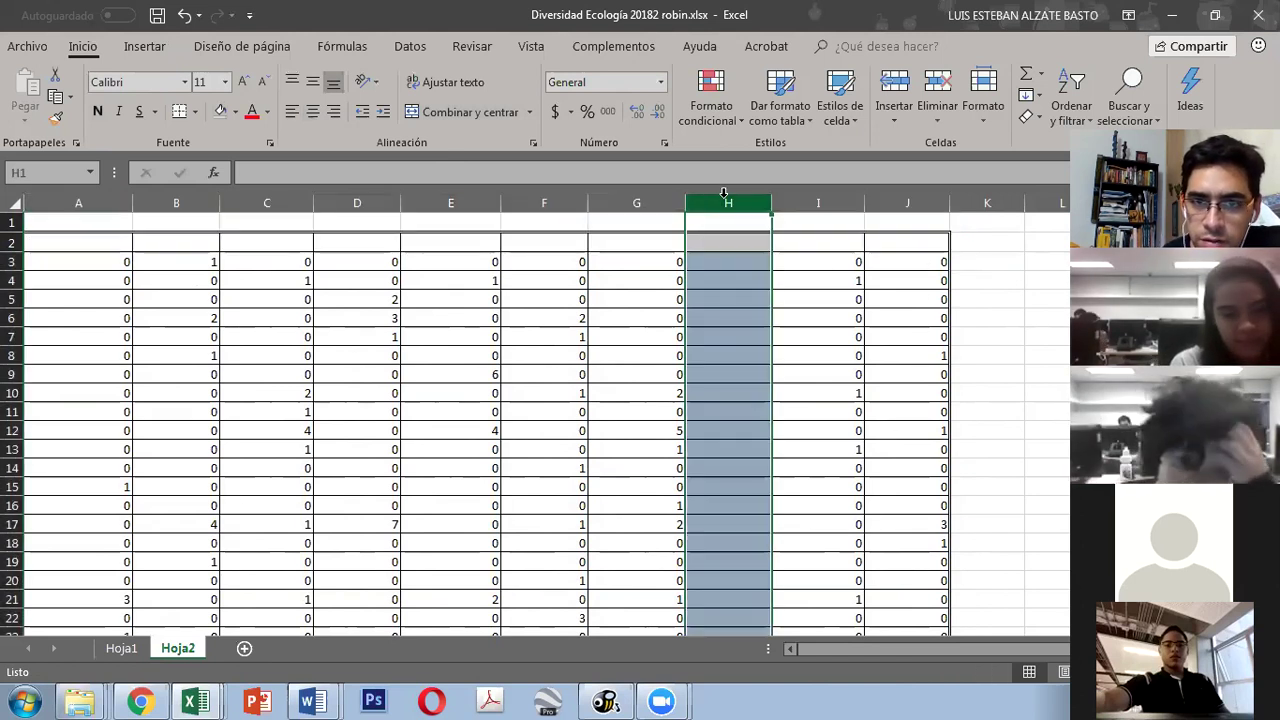
pyautogui.rightClick(724, 193)
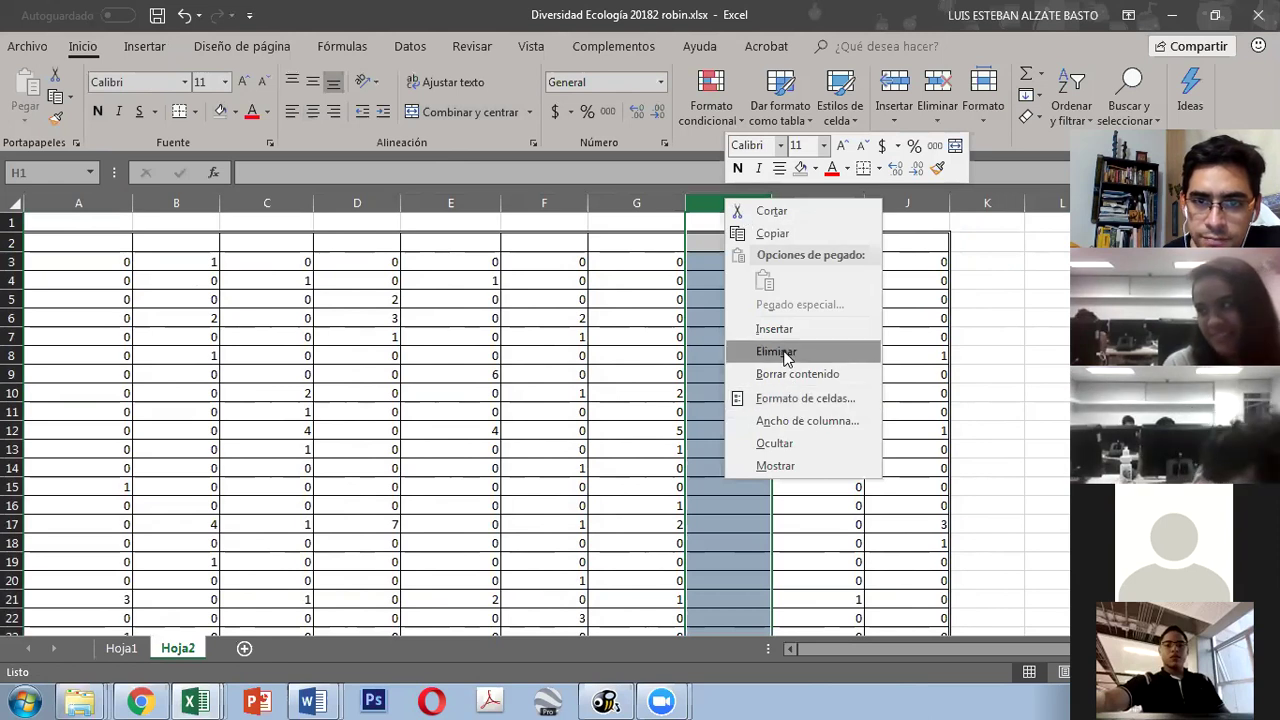
pyautogui.press('Escape')
pyautogui.hotkey('ctrl', '-')
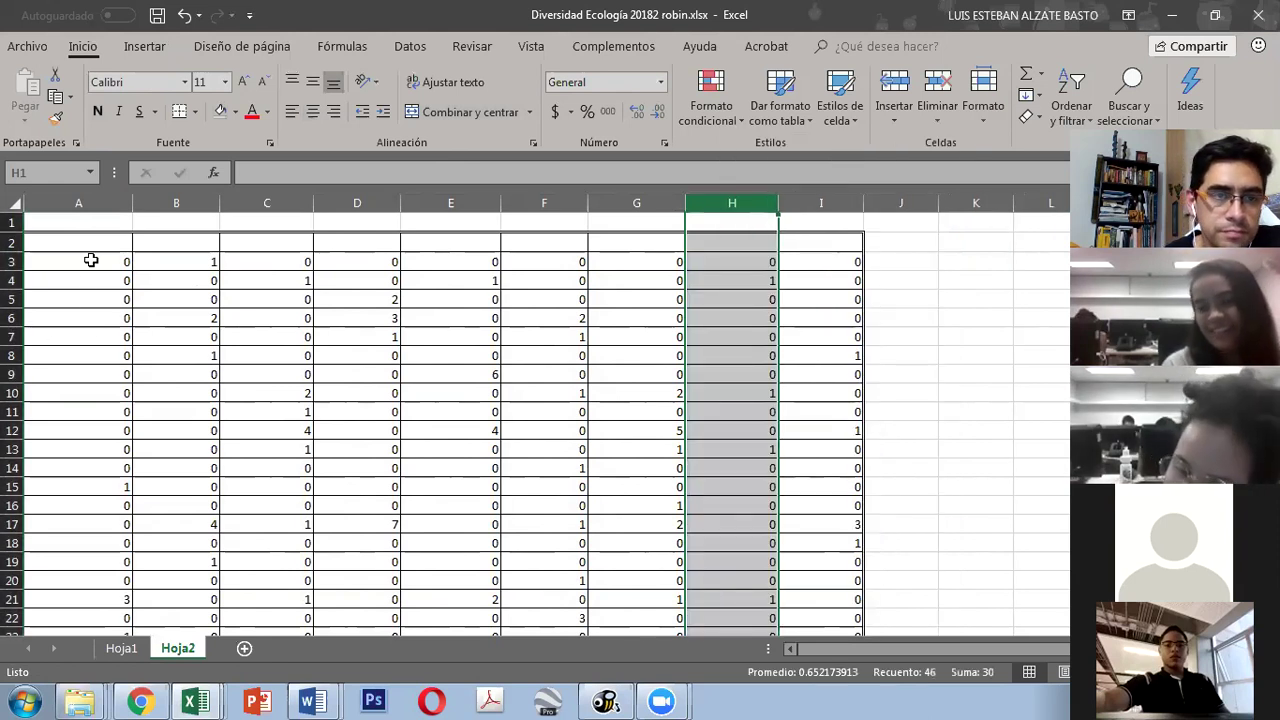
# Step: Count the species rows in column A, and enter 46 species in A2 and 9 samples in B2
pyautogui.click(91, 260)
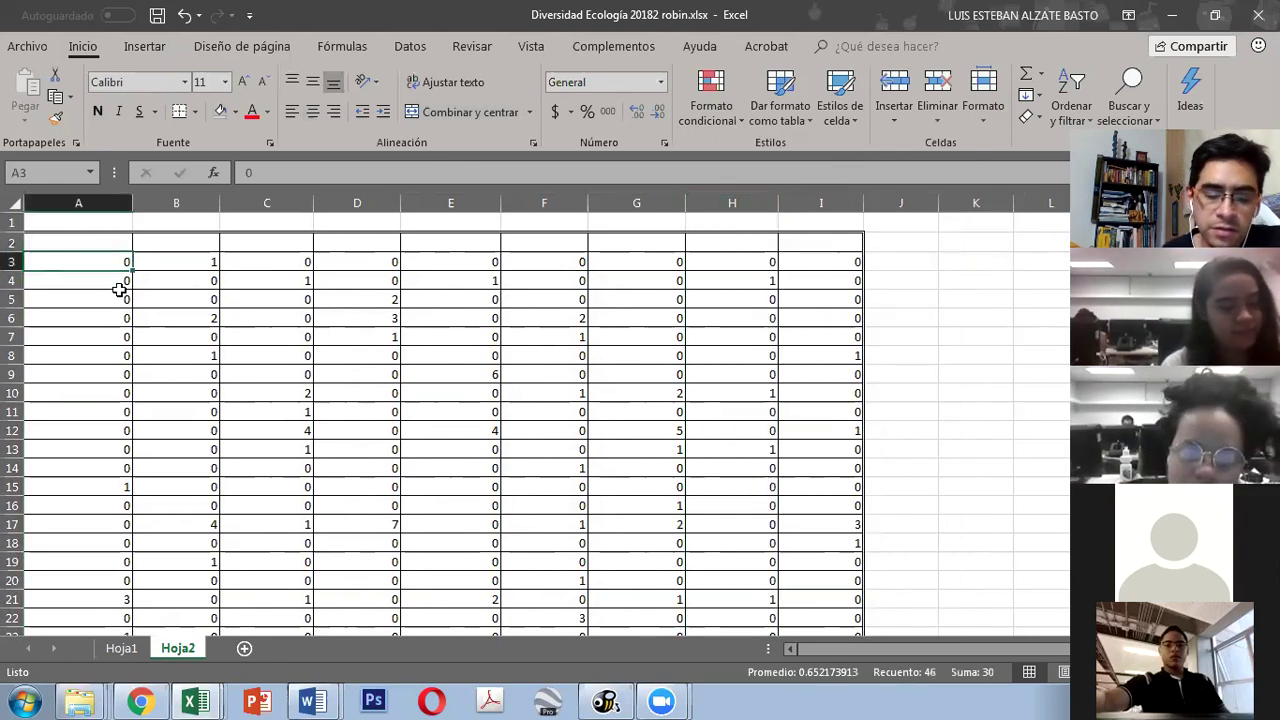
pyautogui.hotkey('ctrl', 'shift', 'Down')
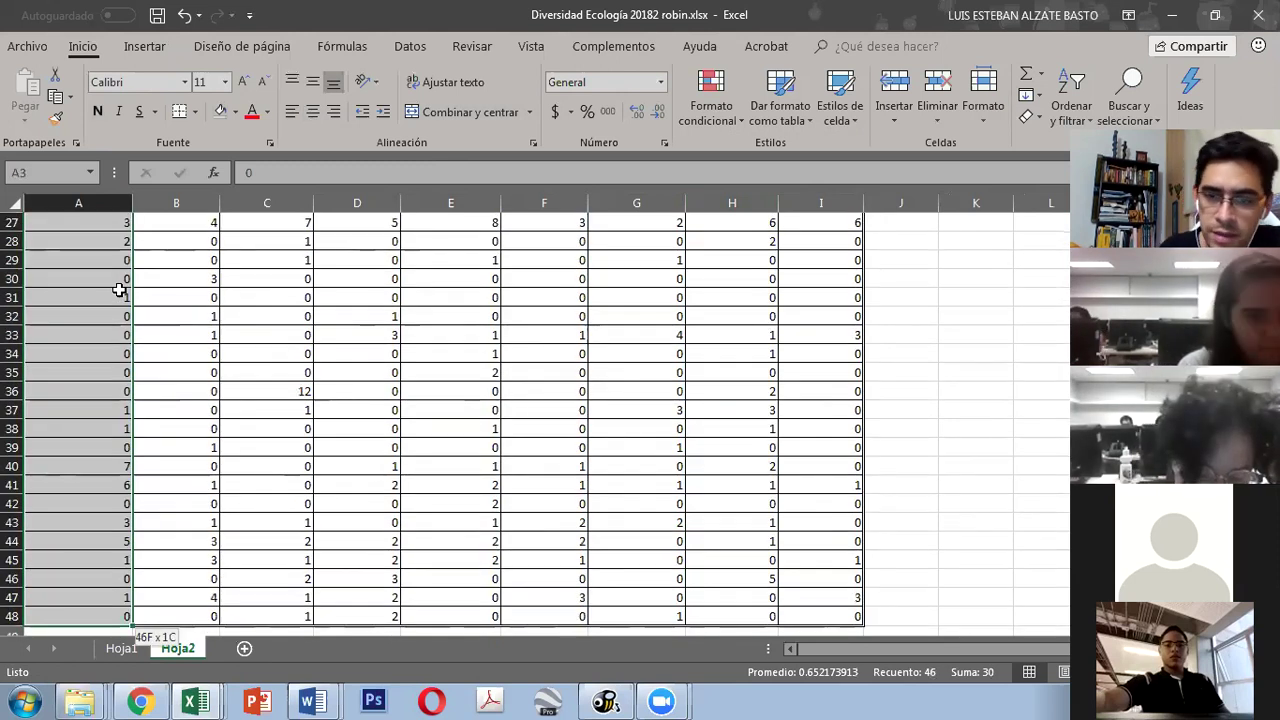
pyautogui.hotkey('ctrl', 'v')
pyautogui.scroll(9, 186, 283)
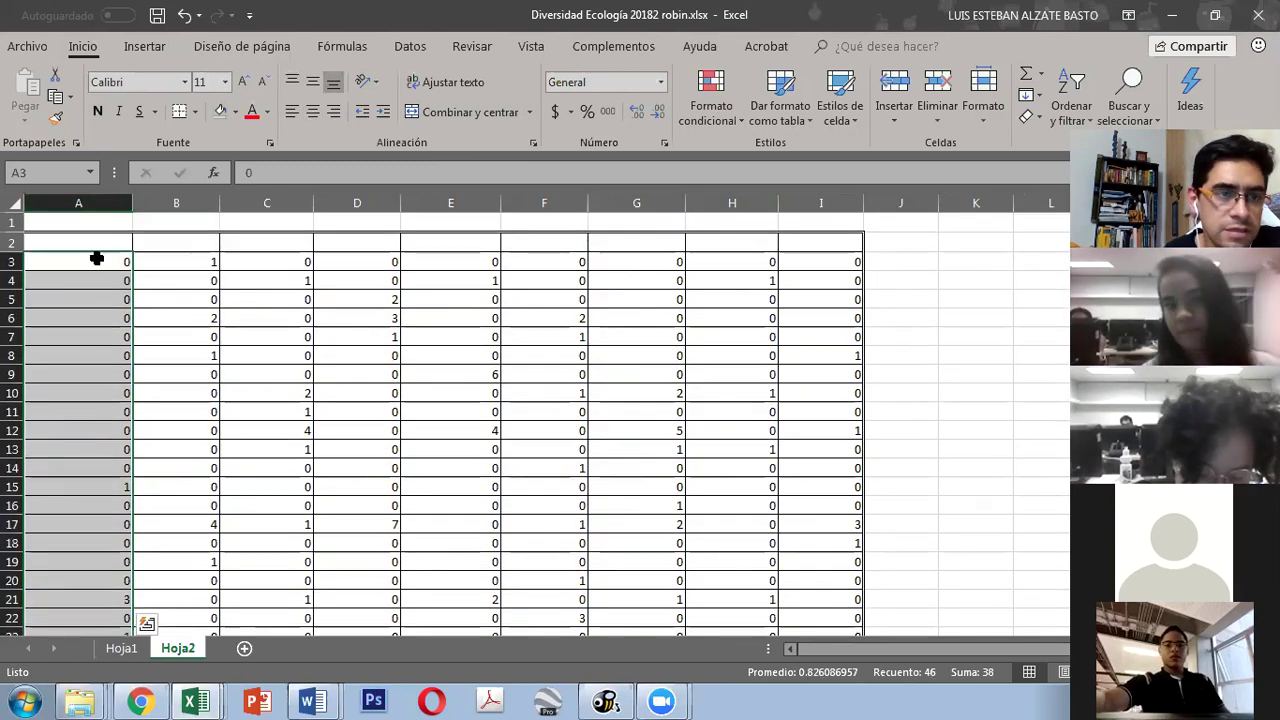
pyautogui.click(92, 244)
pyautogui.write('46')
pyautogui.press('Tab')
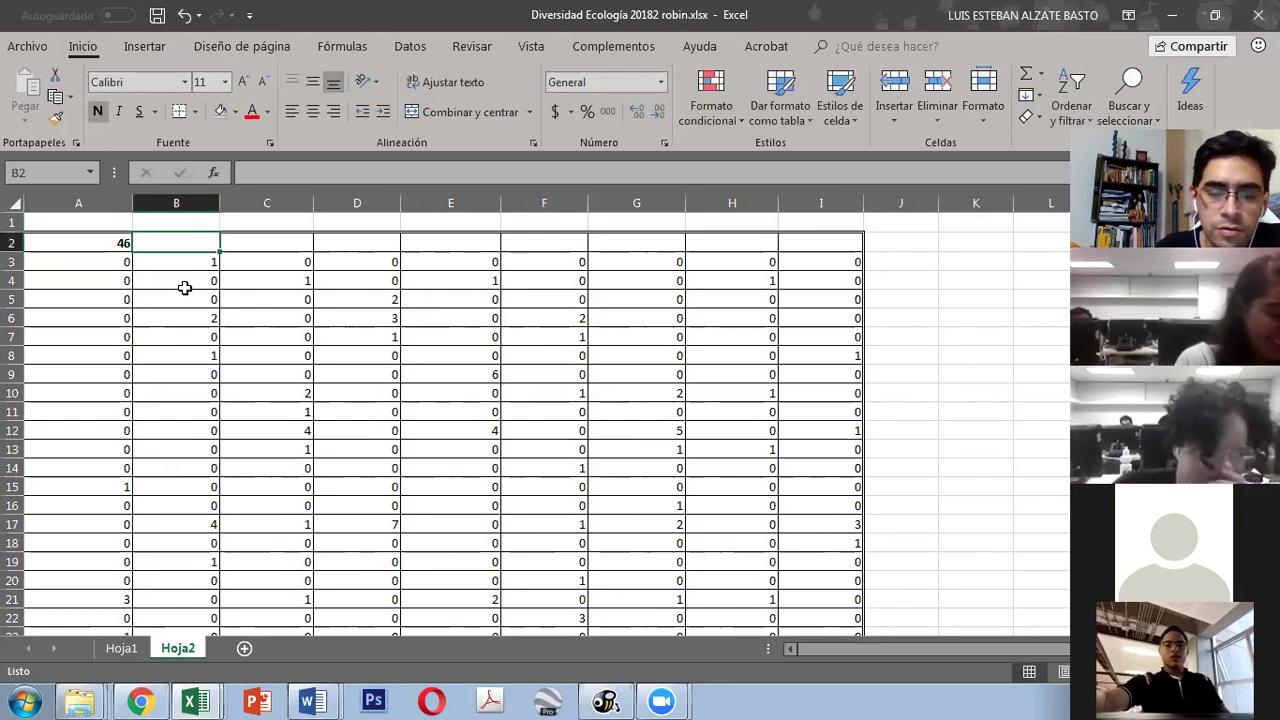
pyautogui.write('9')
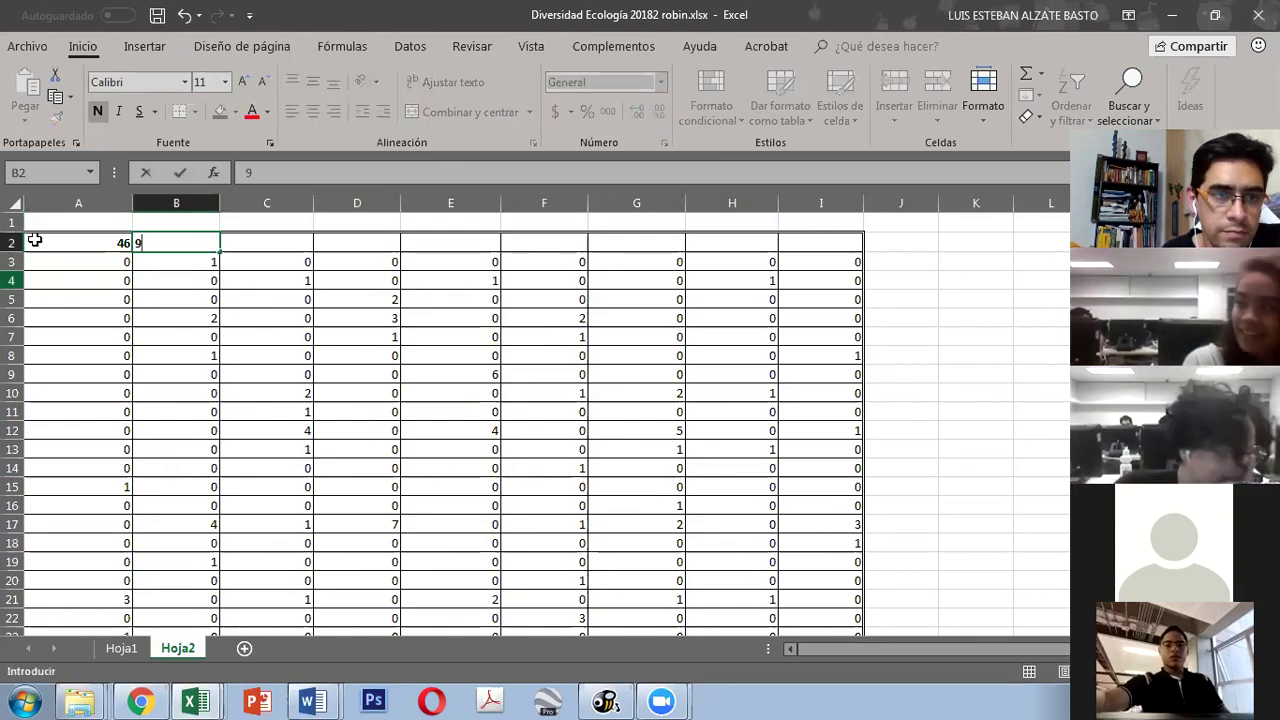
# Step: Enter the title Basetotal in cell A1 of Hoja2
pyautogui.click(91, 217)
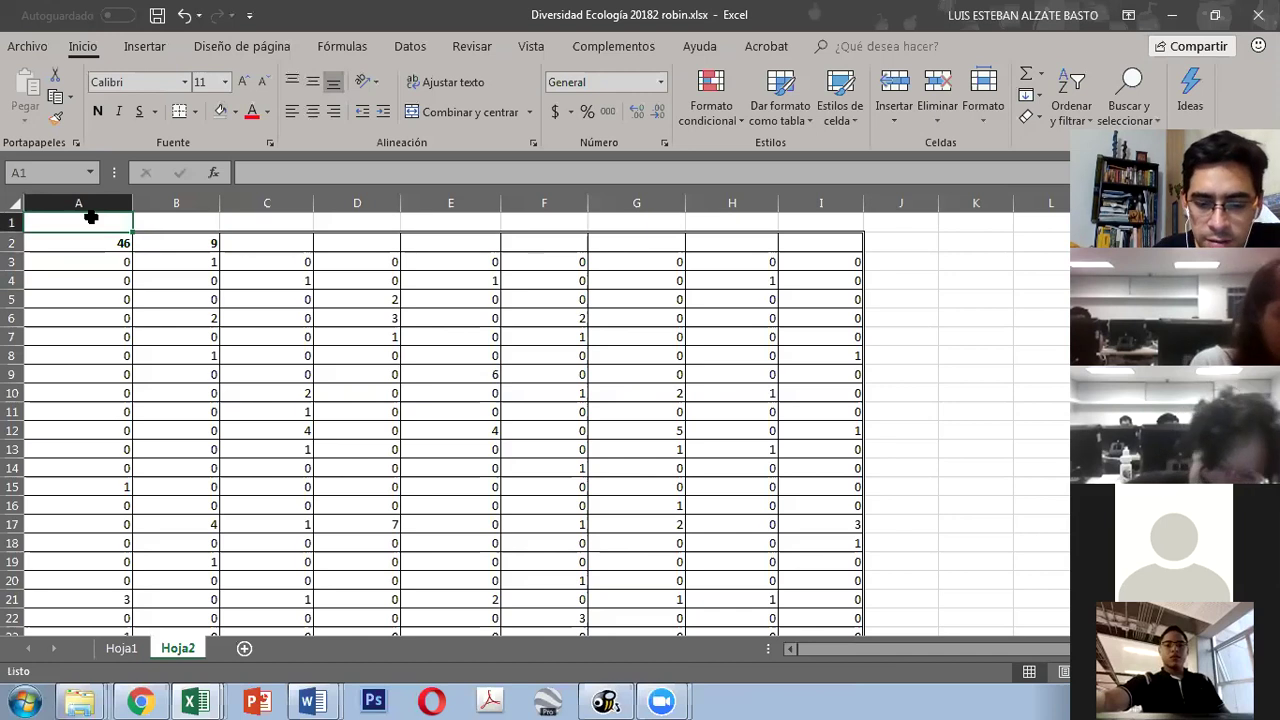
pyautogui.write('Base')
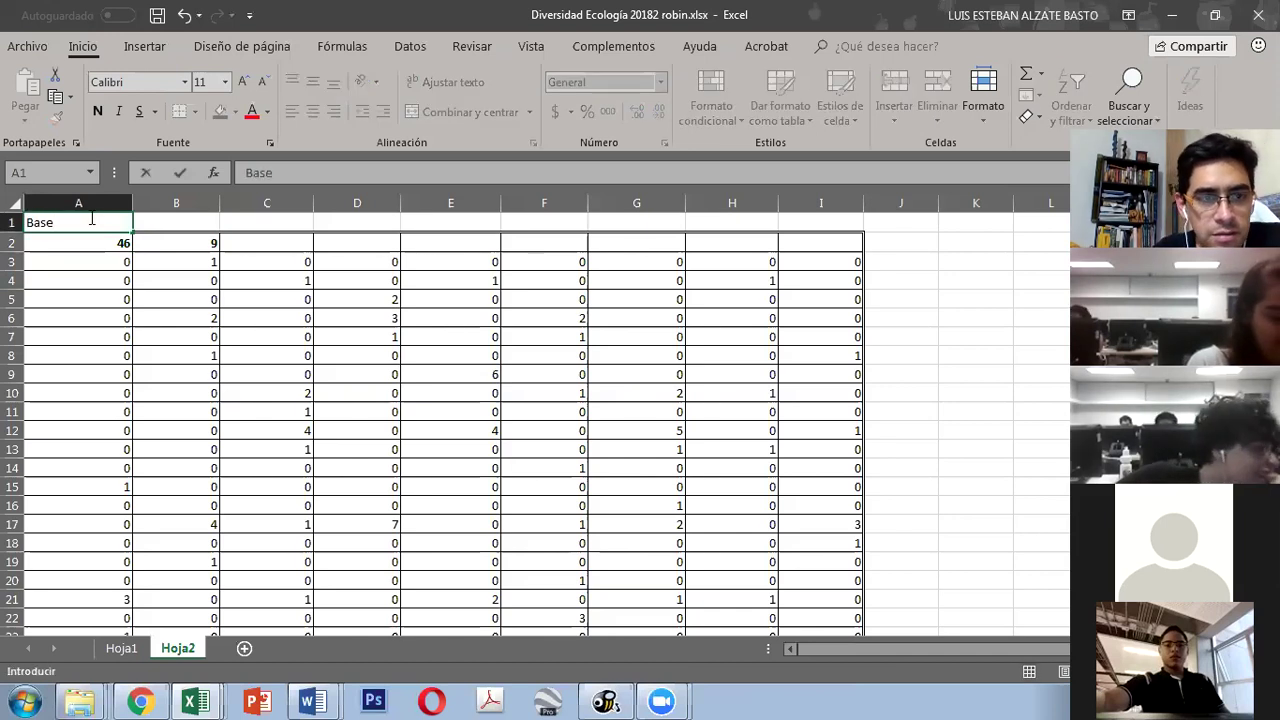
pyautogui.write('total')
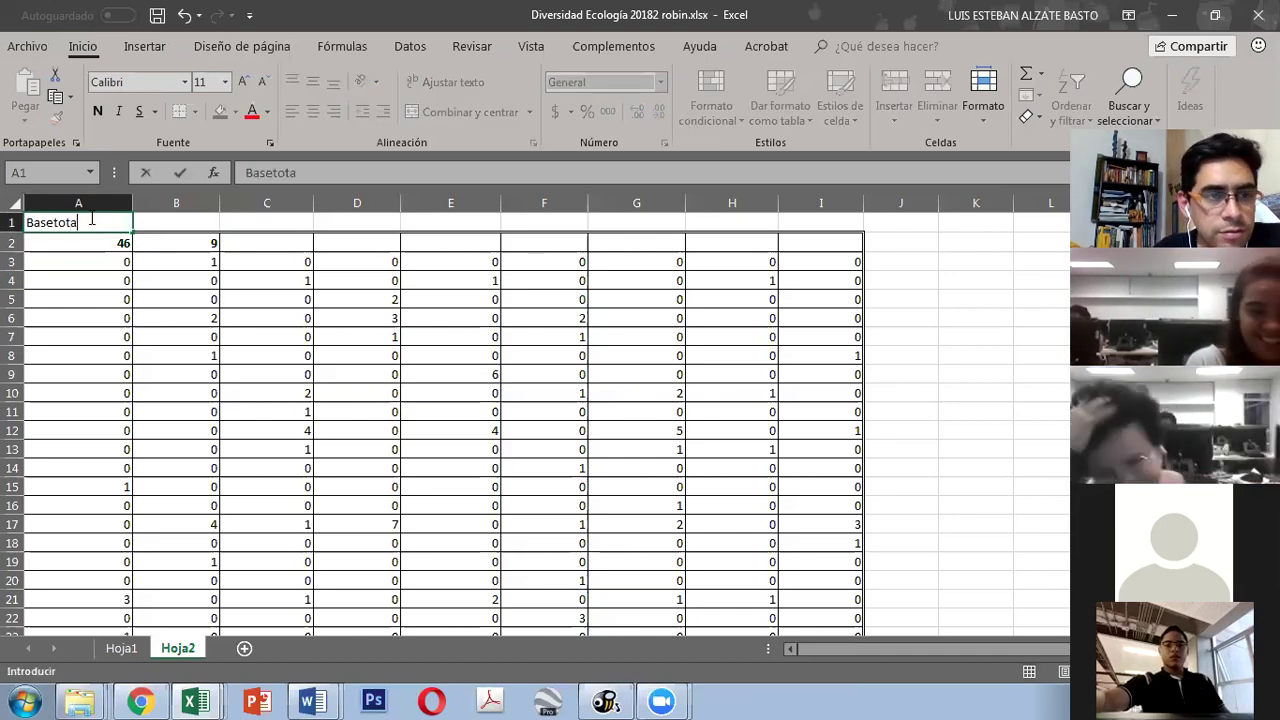
pyautogui.hotkey('ctrl', 'Return')
# Step: Save only the active Hoja2 sheet to the desktop as tab-delimited text named baset aves
pyautogui.click(27, 46)
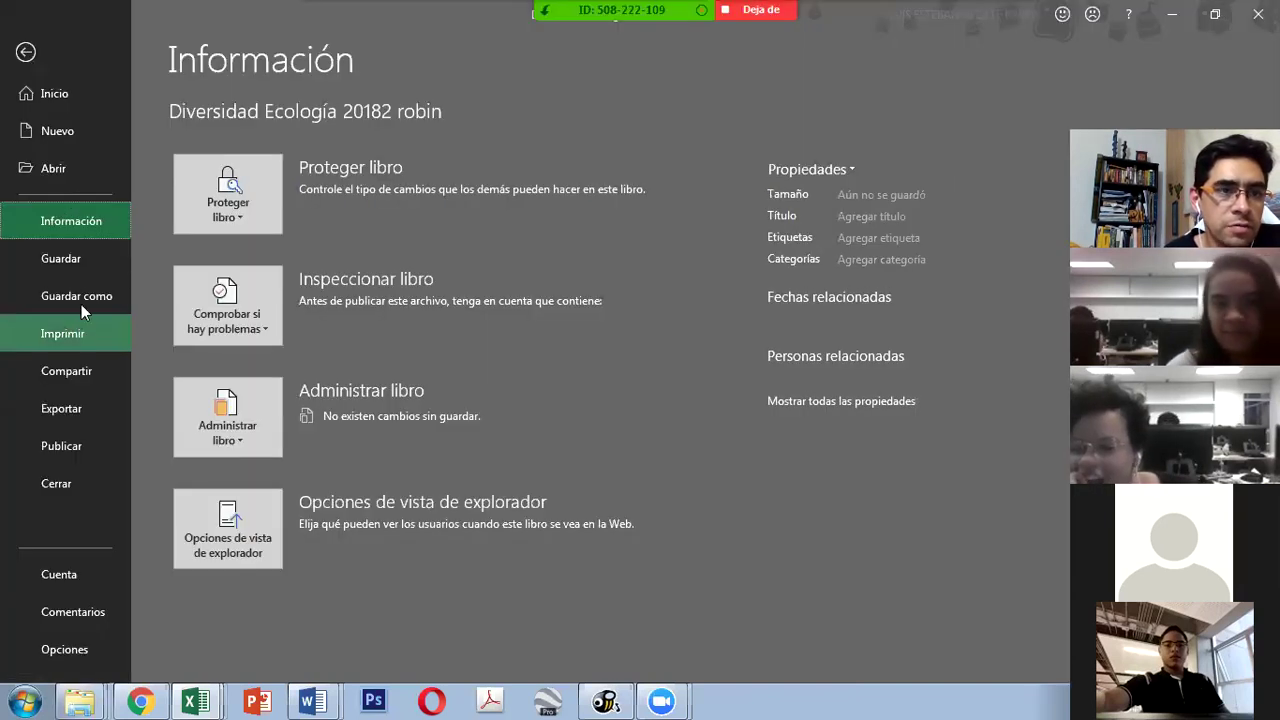
pyautogui.click(81, 294)
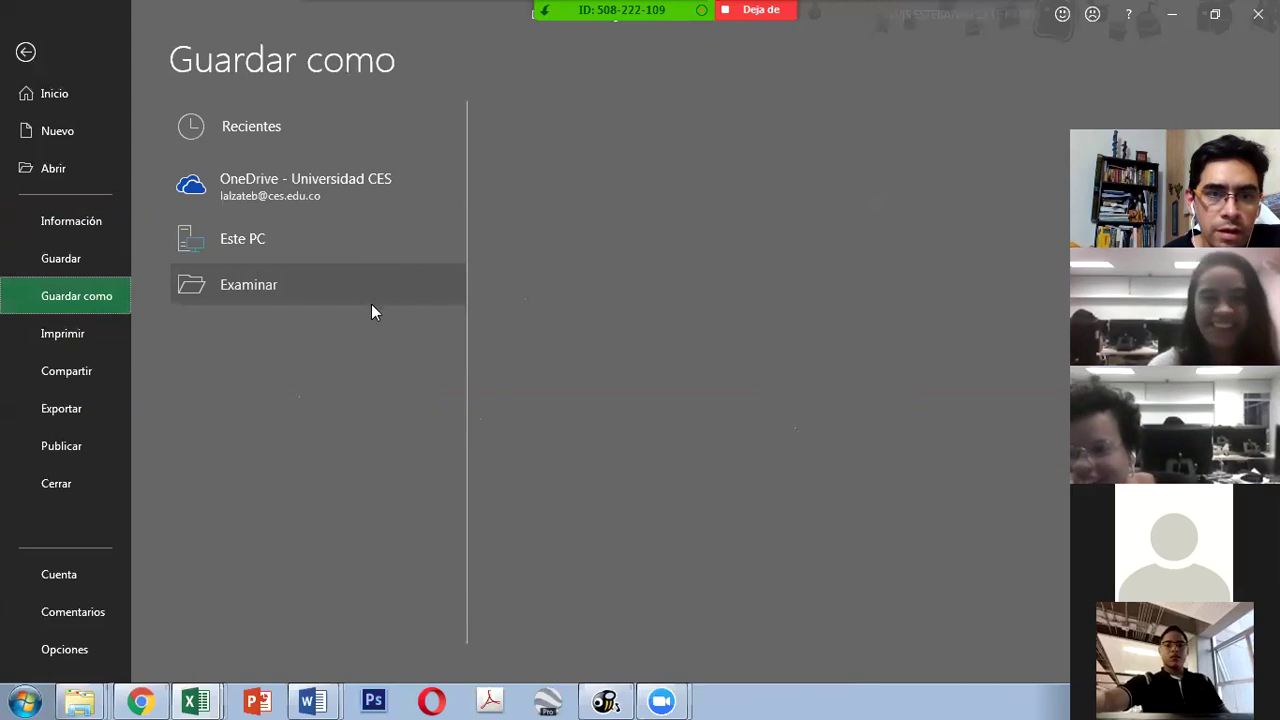
pyautogui.click(624, 164)
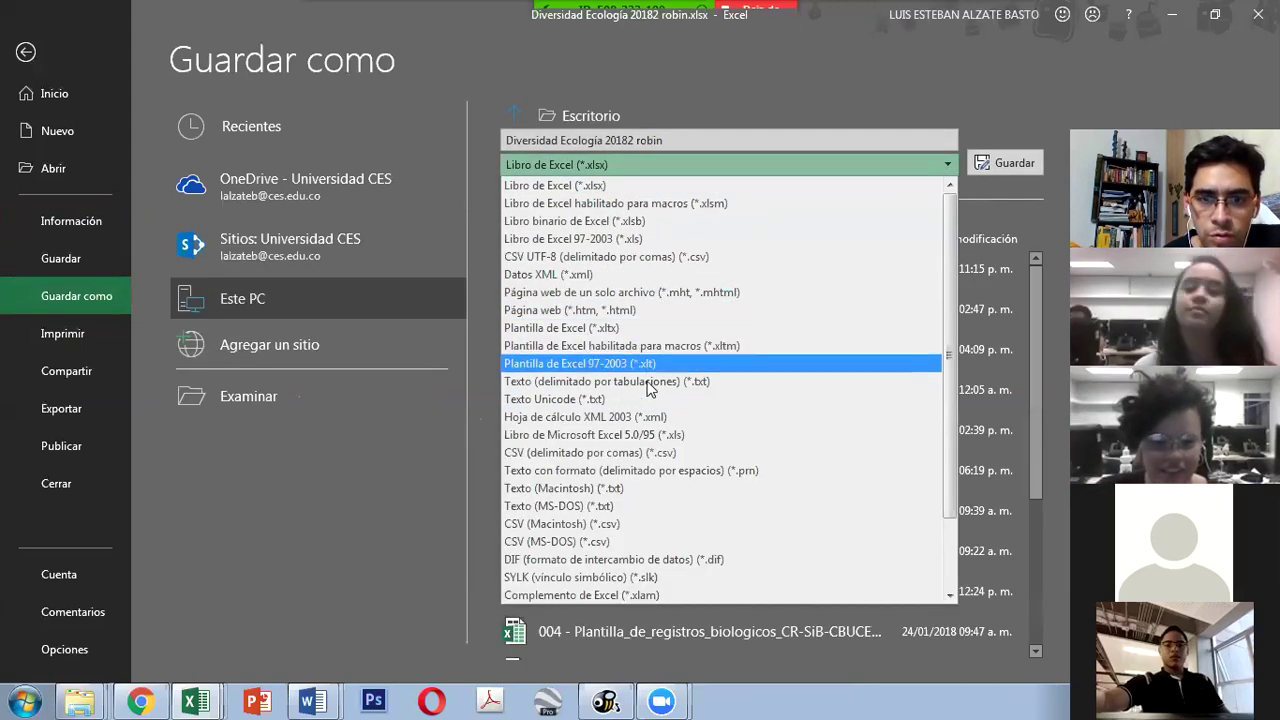
pyautogui.click(655, 383)
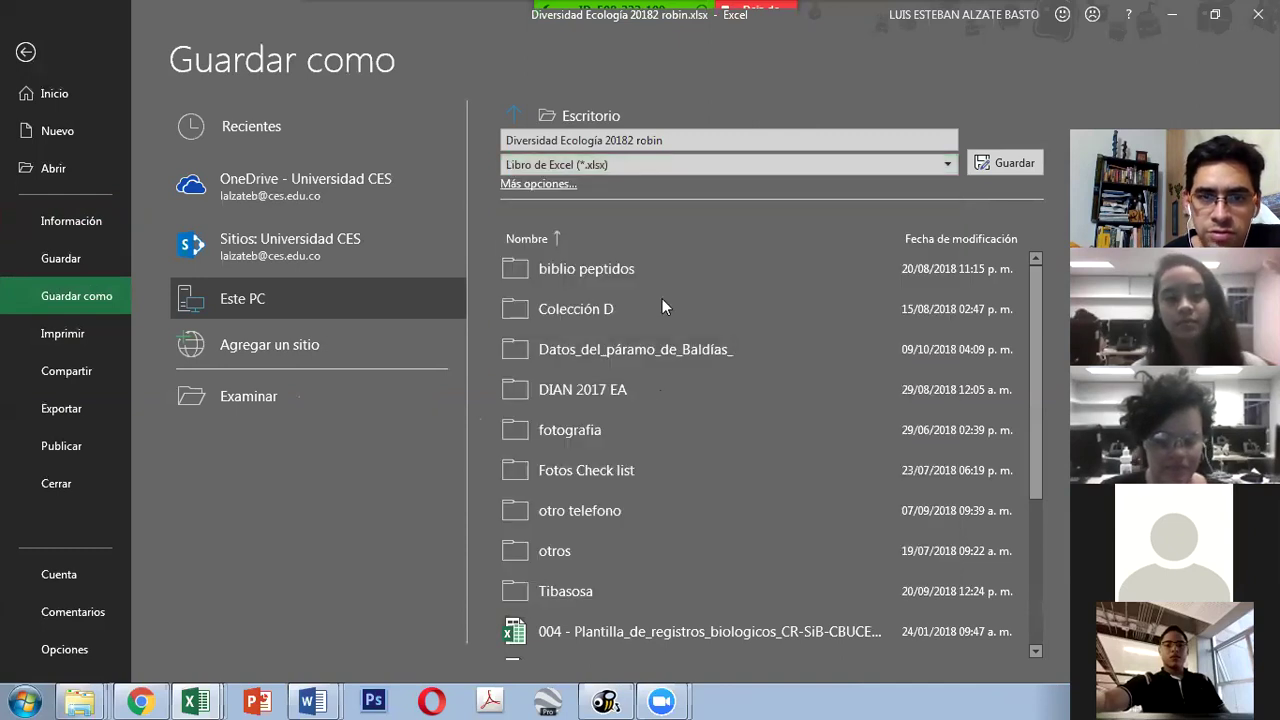
pyautogui.click(675, 139)
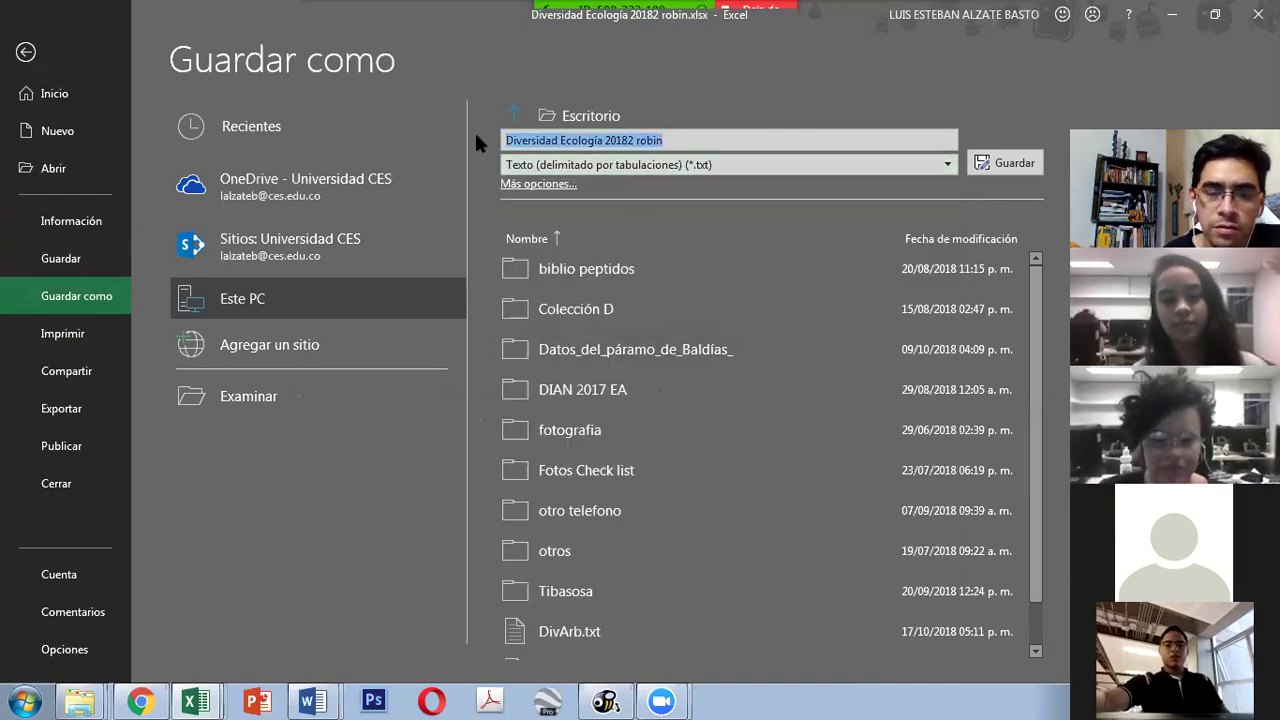
pyautogui.write('ba')
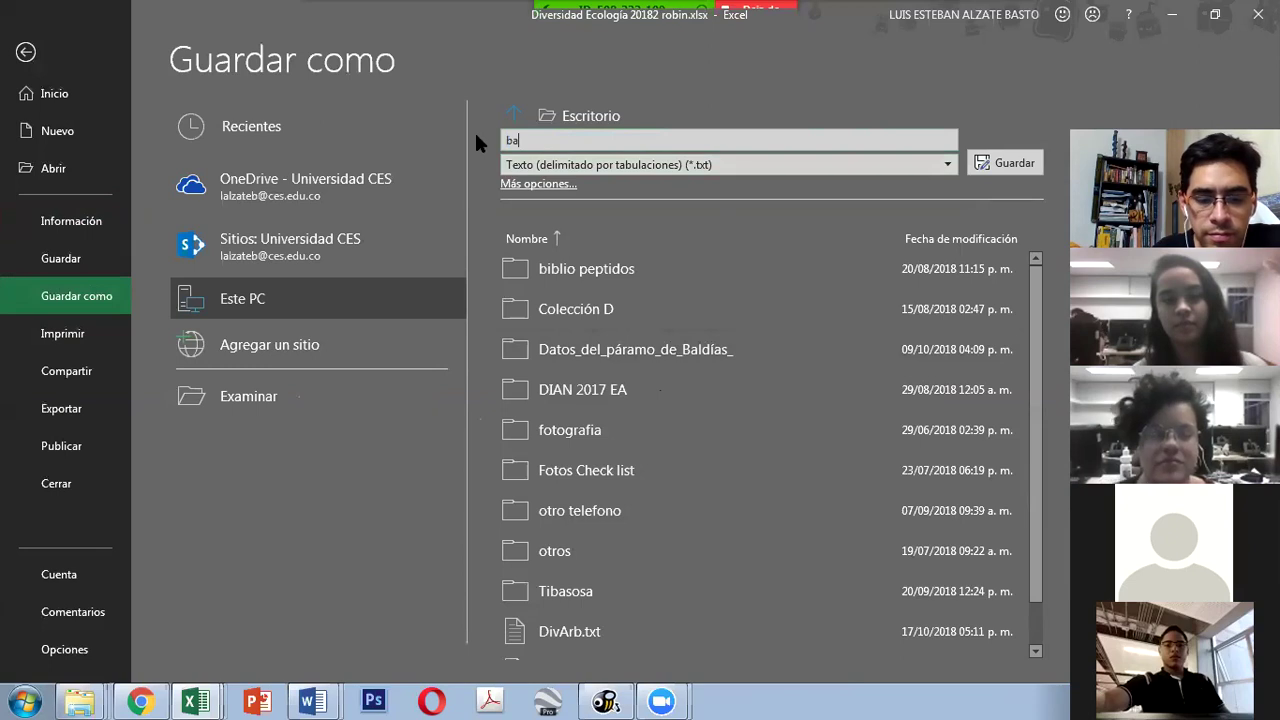
pyautogui.write('set aves')
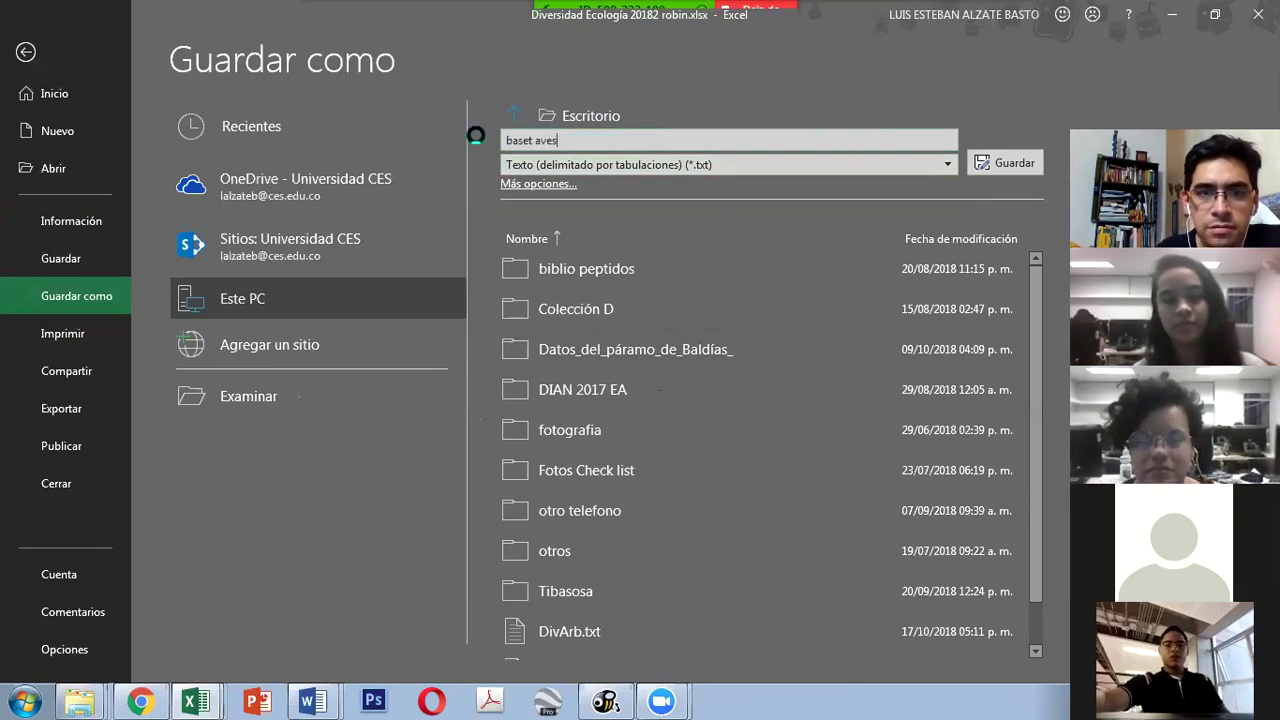
pyautogui.press('Return')
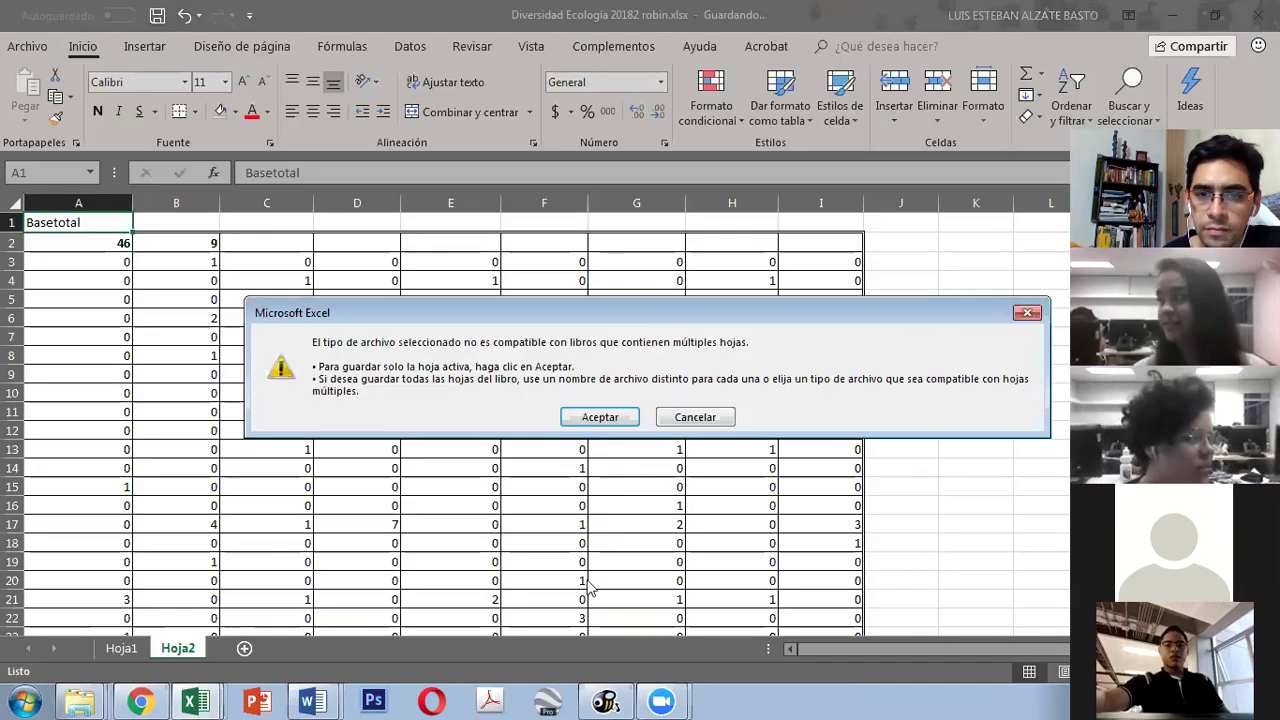
pyautogui.click(600, 417)
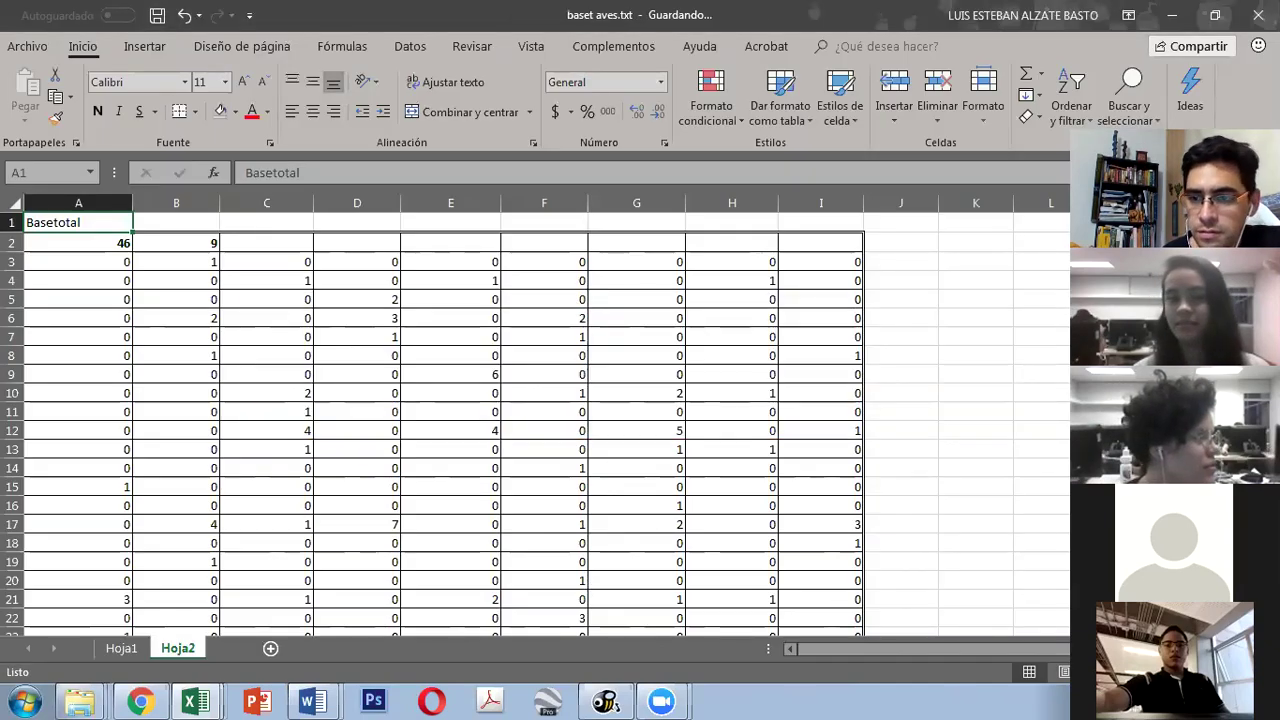
# Step: Show the desktop and move DivBIA.txt, DivArb.txt and baset aves.txt together to its empty central area
pyautogui.press('super+d')
pyautogui.moveTo(412, 602); pyautogui.dragTo(409, 520)
pyautogui.moveTo(422, 303); pyautogui.dragTo(352, 557)
pyautogui.moveTo(388, 431); pyautogui.dragTo(612, 385)
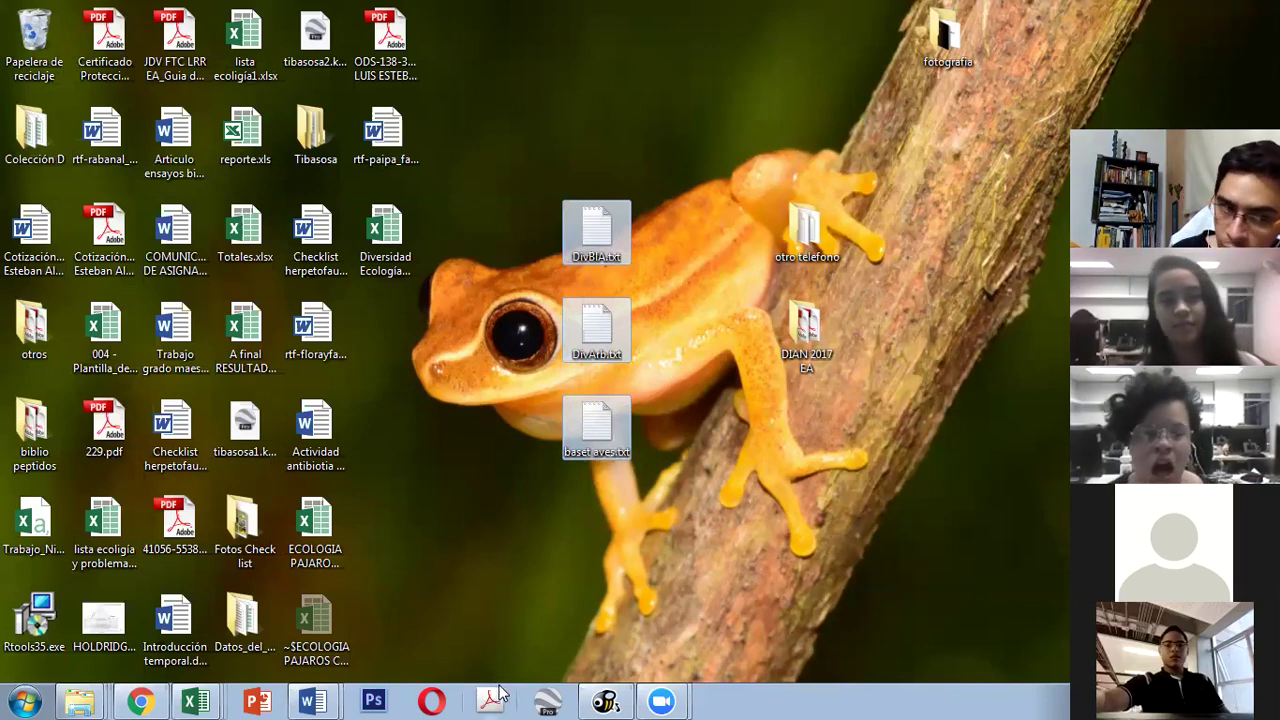
# Step: Launch 4D Volume Desktop and reopen the workbook Diversidad Ecología 20182 robin.xlsx in Excel
pyautogui.click(25, 700)
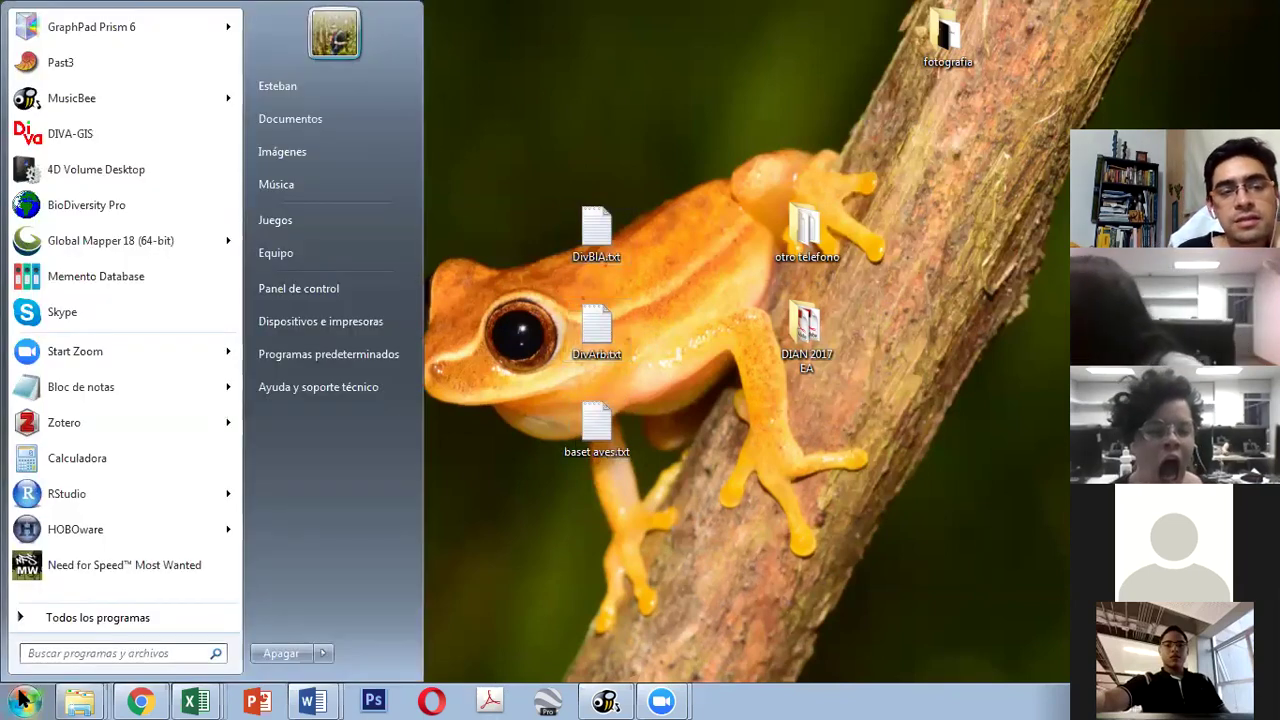
pyautogui.click(75, 171)
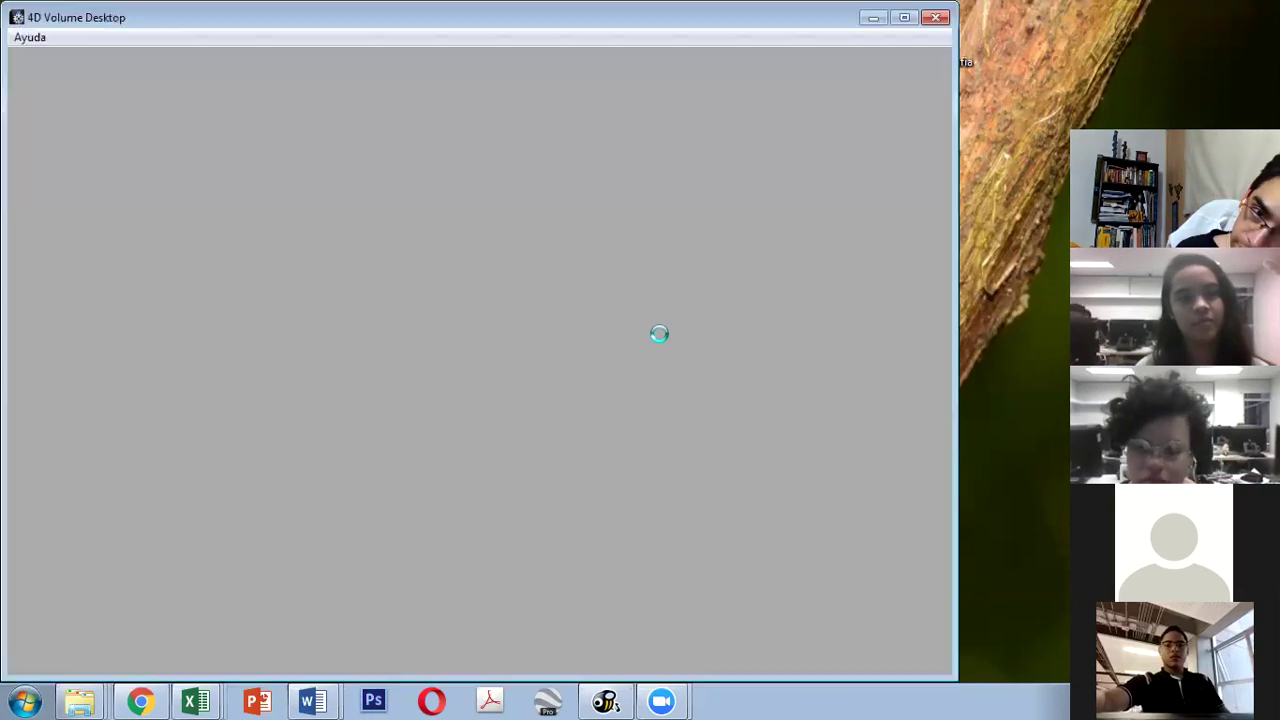
pyautogui.rightClick(218, 697)
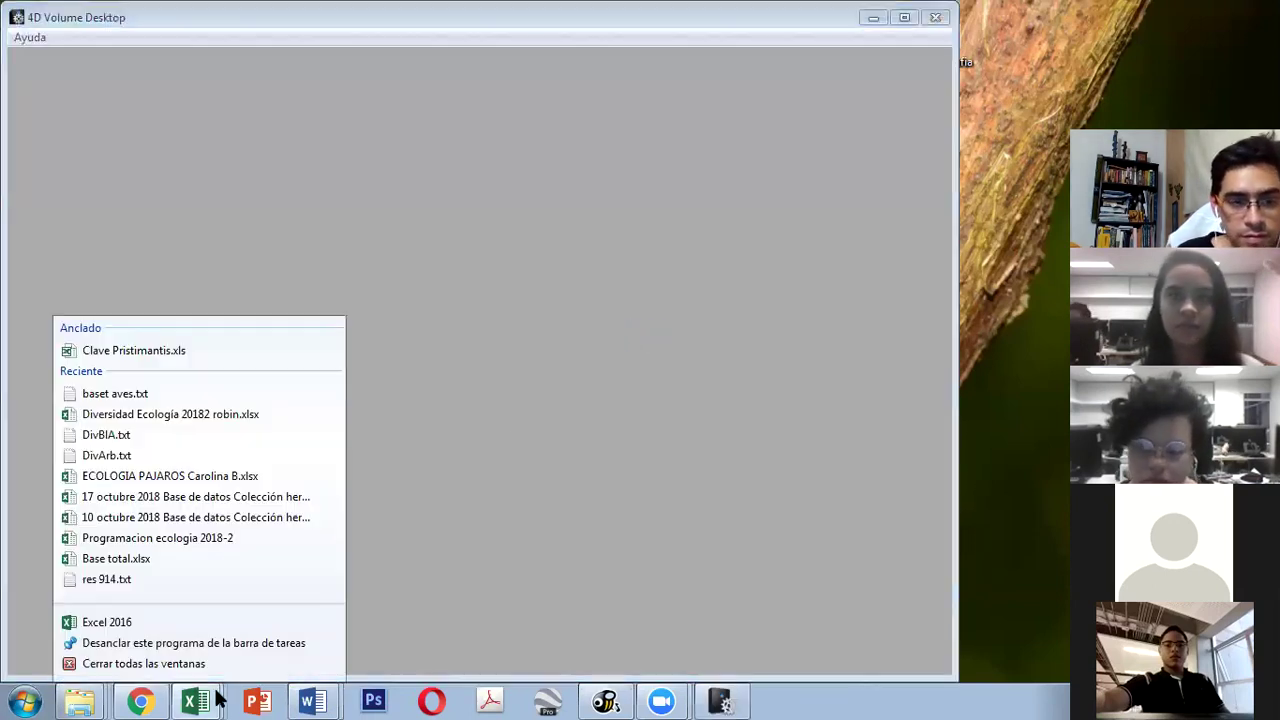
pyautogui.click(160, 416)
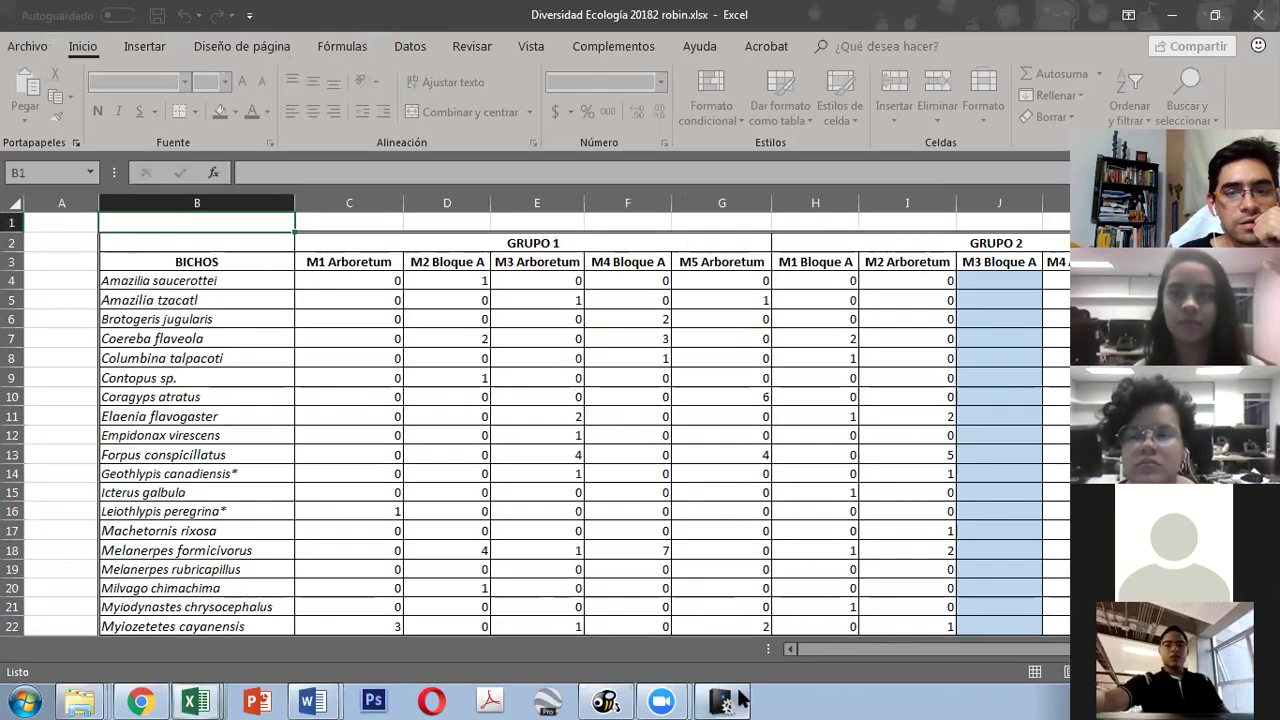
# Step: Switch to EstimateS and accept its usage agreement
pyautogui.click(730, 697)
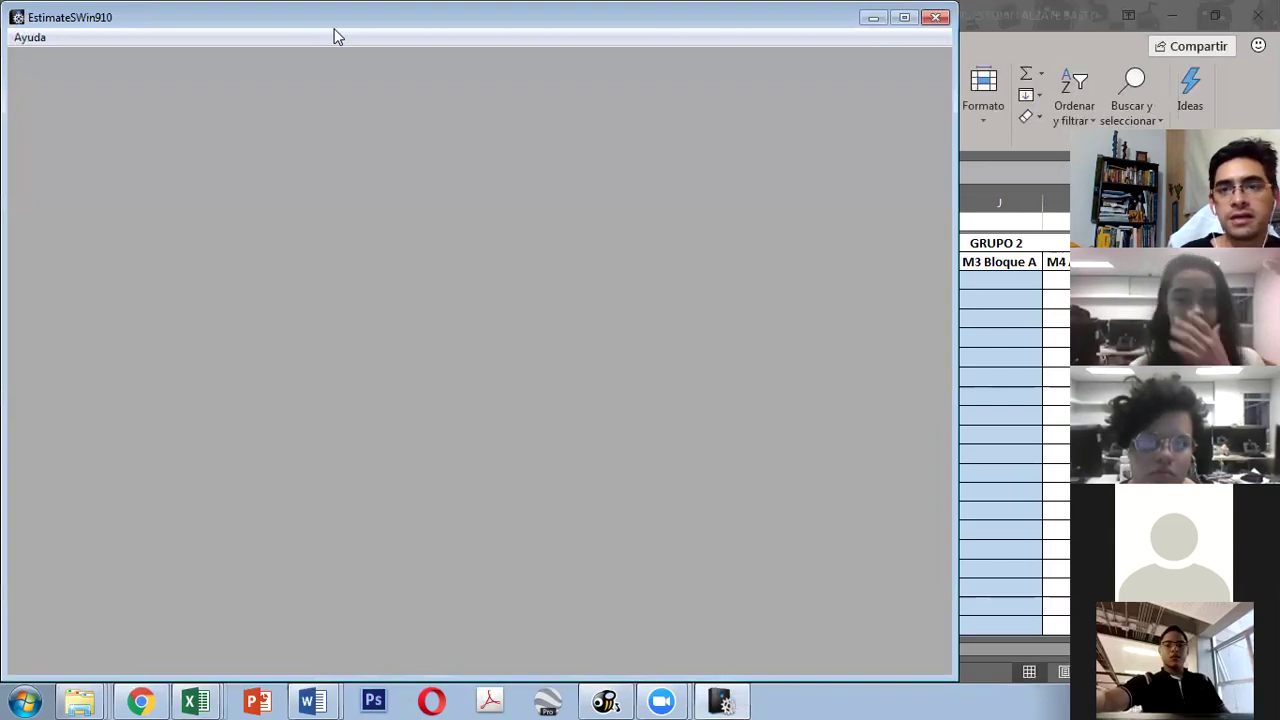
pyautogui.moveTo(336, 37); pyautogui.dragTo(557, 35)
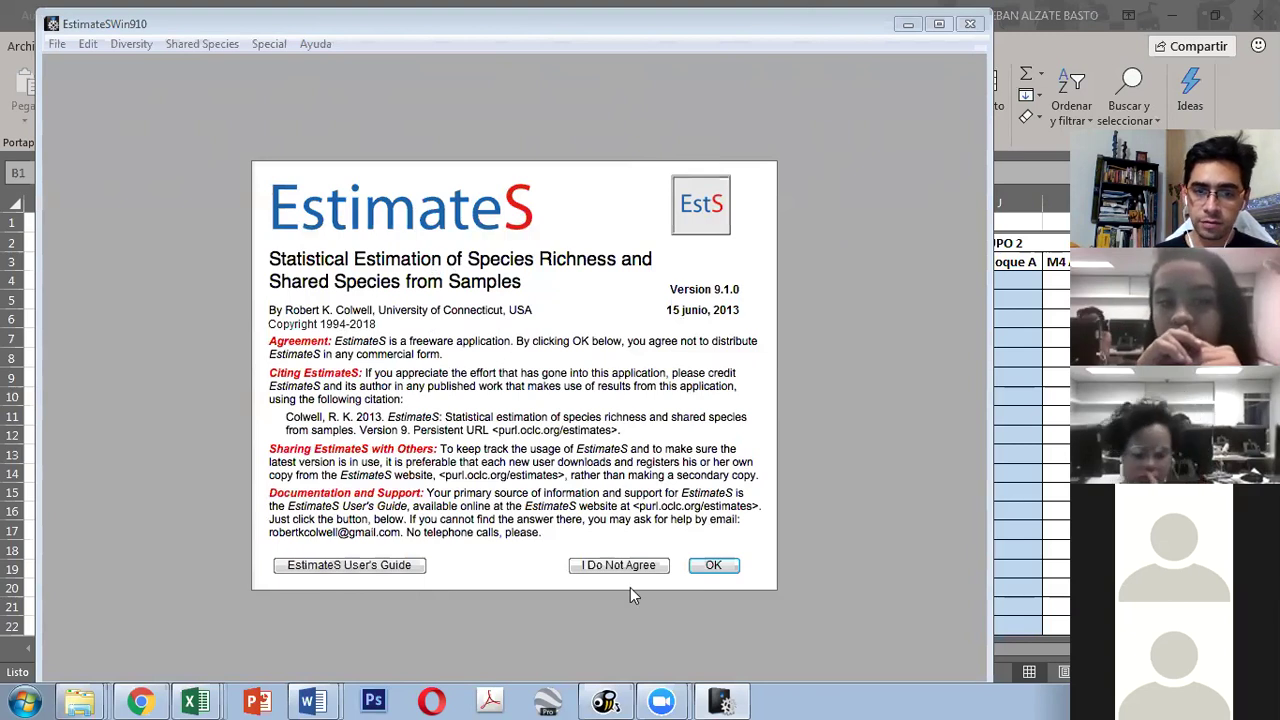
pyautogui.click(697, 568)
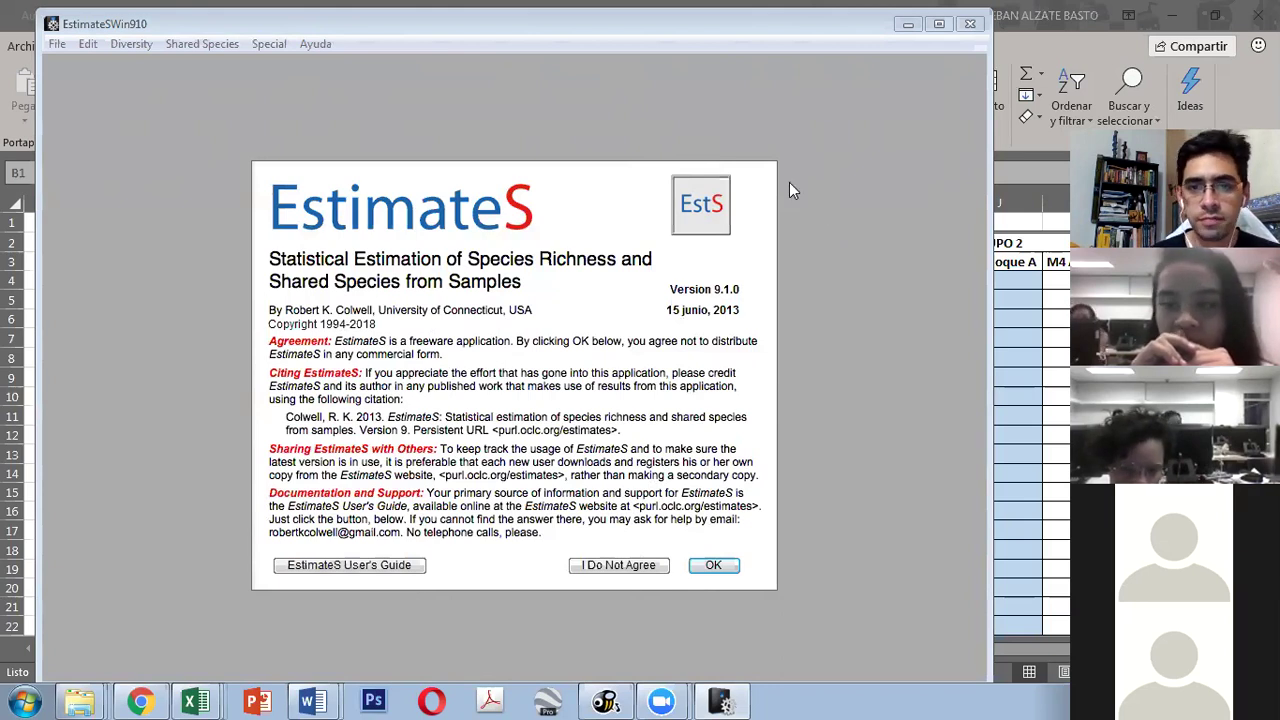
pyautogui.click(718, 561)
pyautogui.click(721, 570)
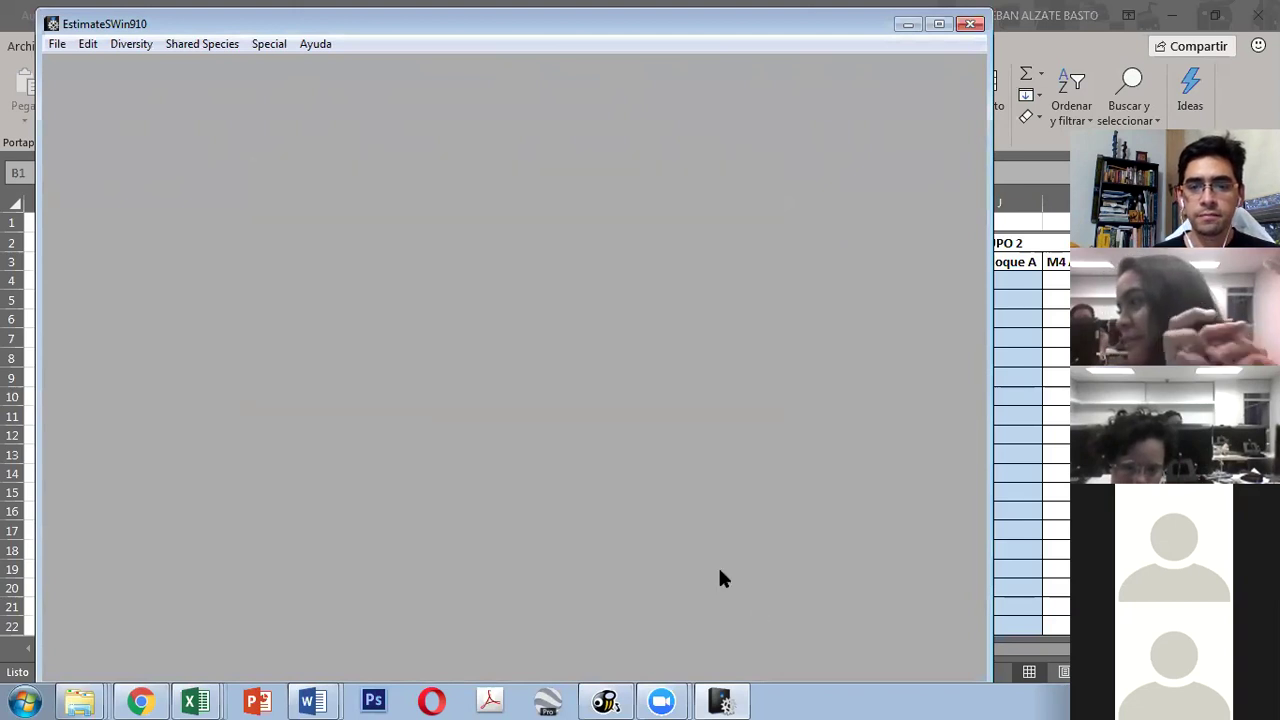
# Step: Try to load baset aves.txt from the desktop as sample-based data with one set of replicated sampling units
pyautogui.click(57, 47)
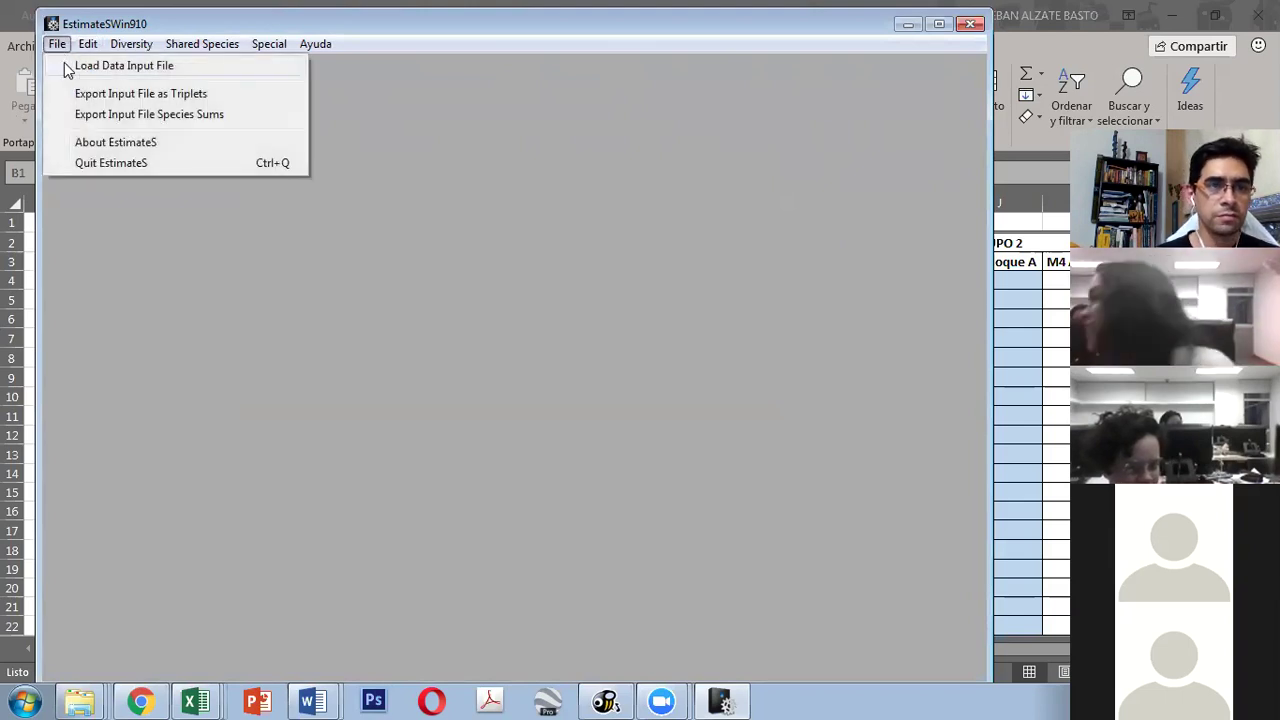
pyautogui.click(120, 66)
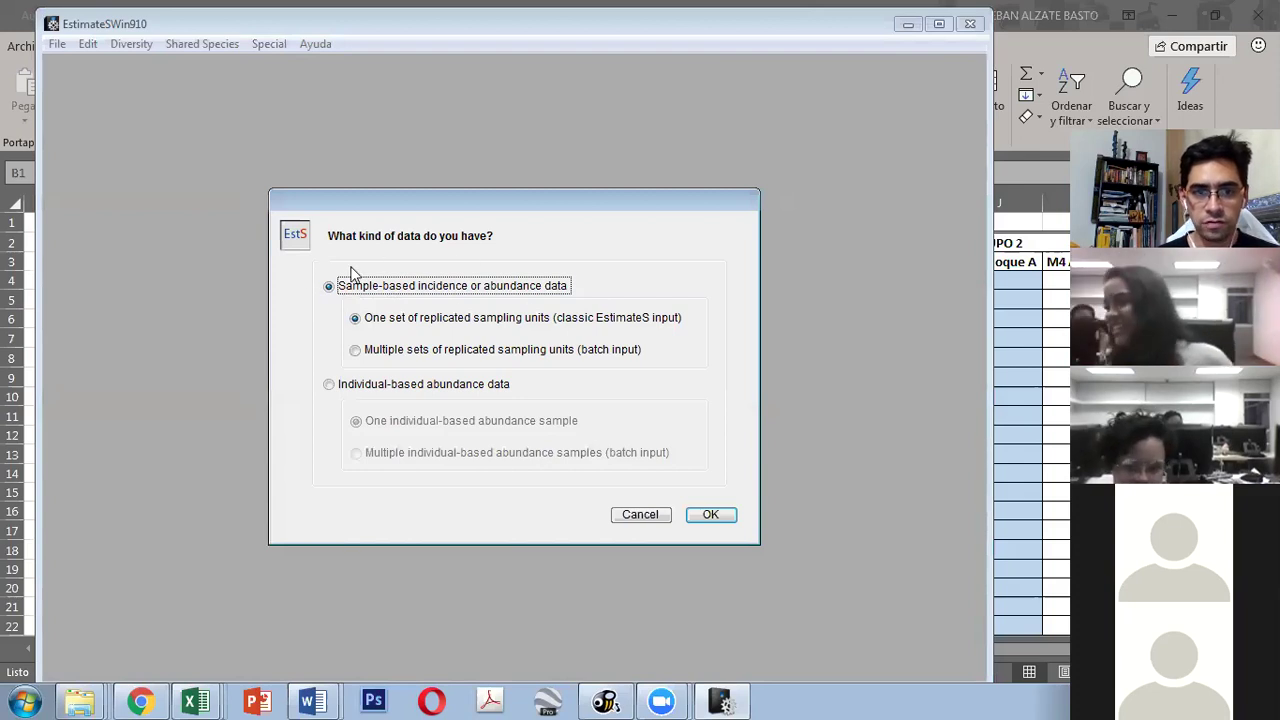
pyautogui.click(710, 516)
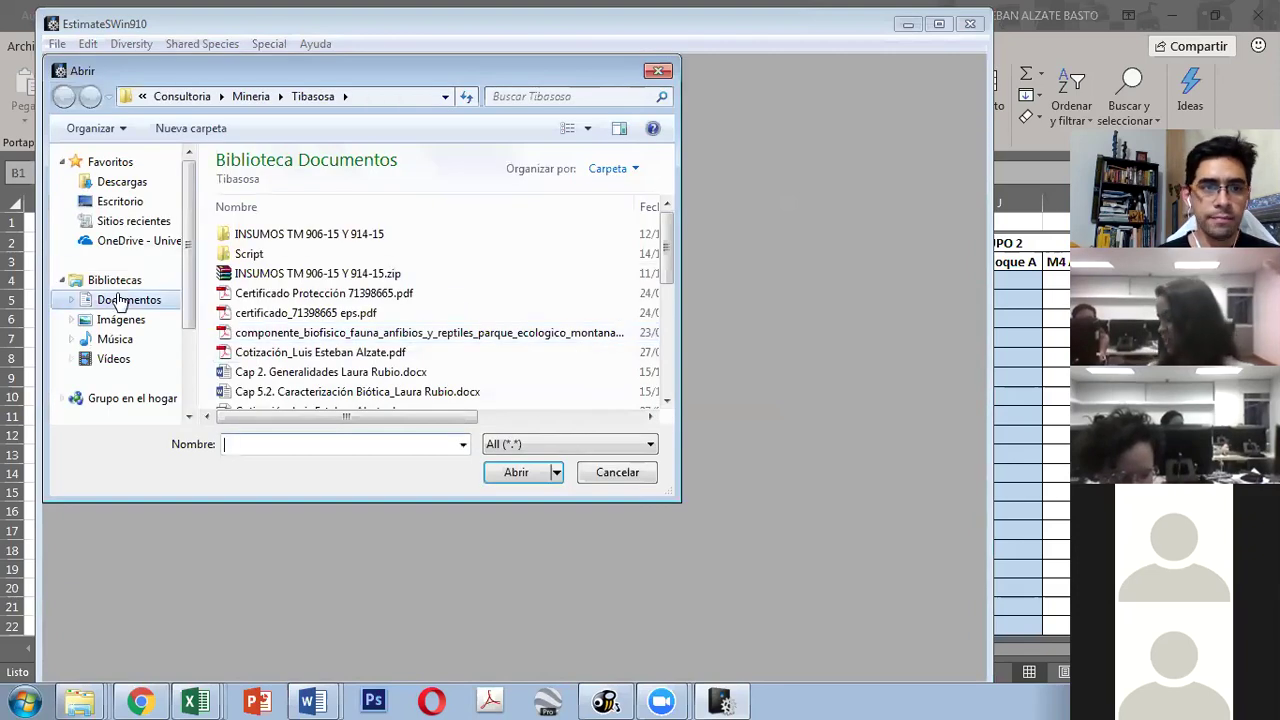
pyautogui.click(114, 205)
pyautogui.moveTo(666, 177); pyautogui.dragTo(668, 322)
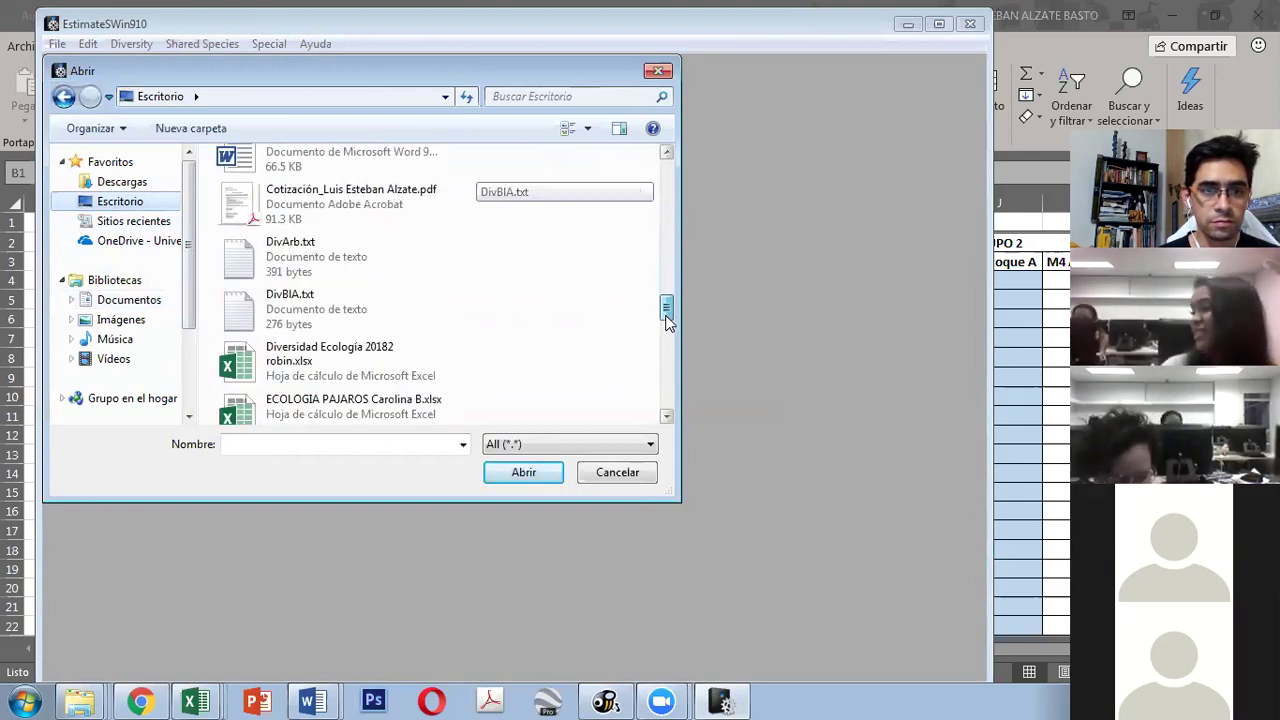
pyautogui.click(338, 259)
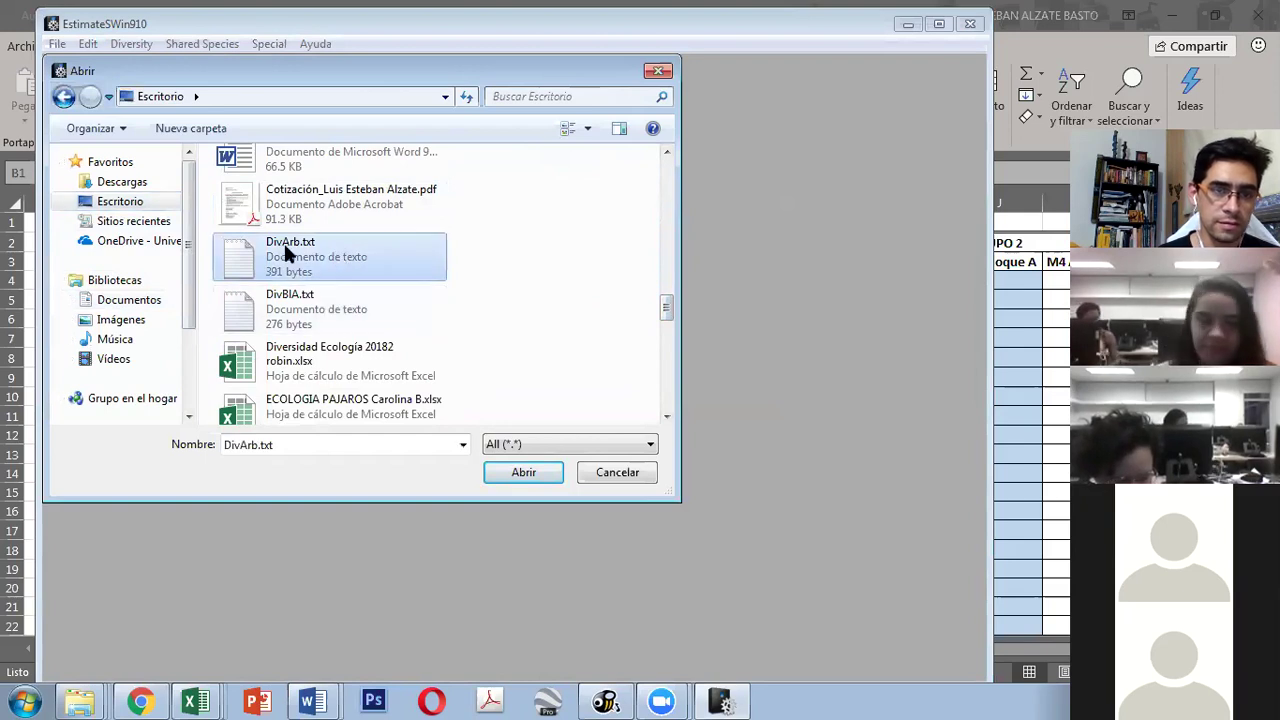
pyautogui.click(280, 300)
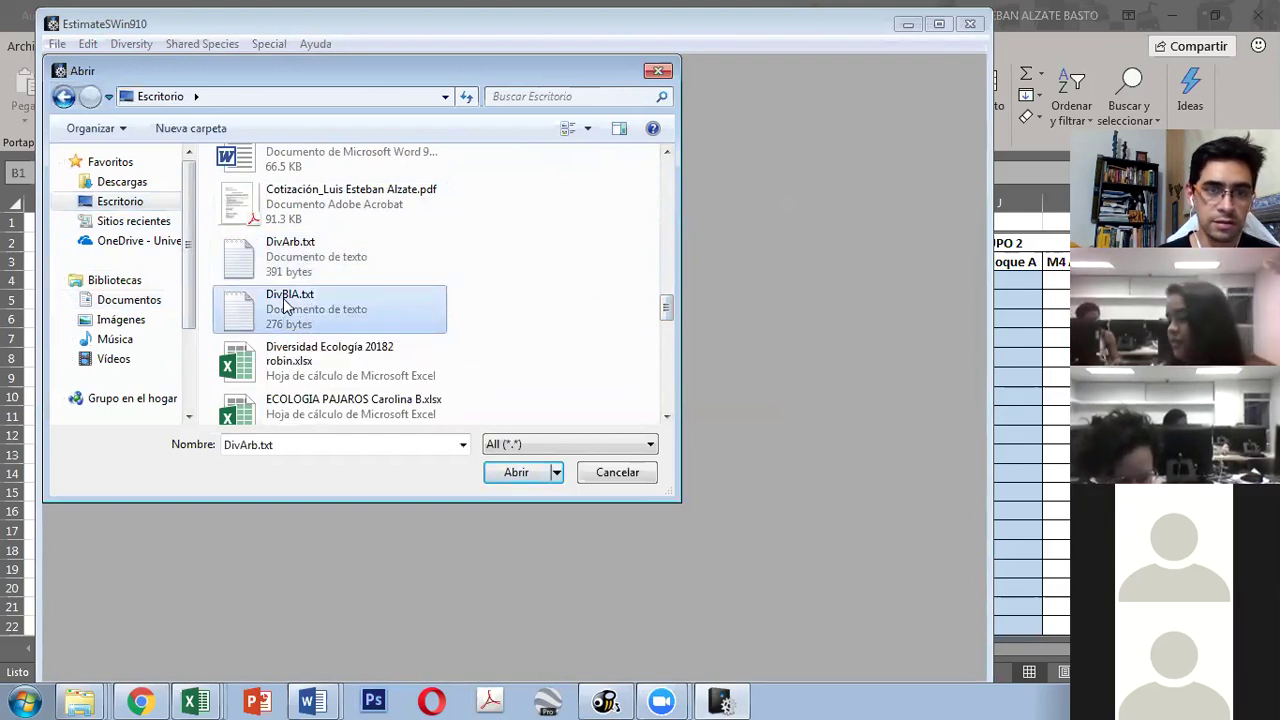
pyautogui.scroll(6, 527, 305)
pyautogui.scroll(-1, 525, 302)
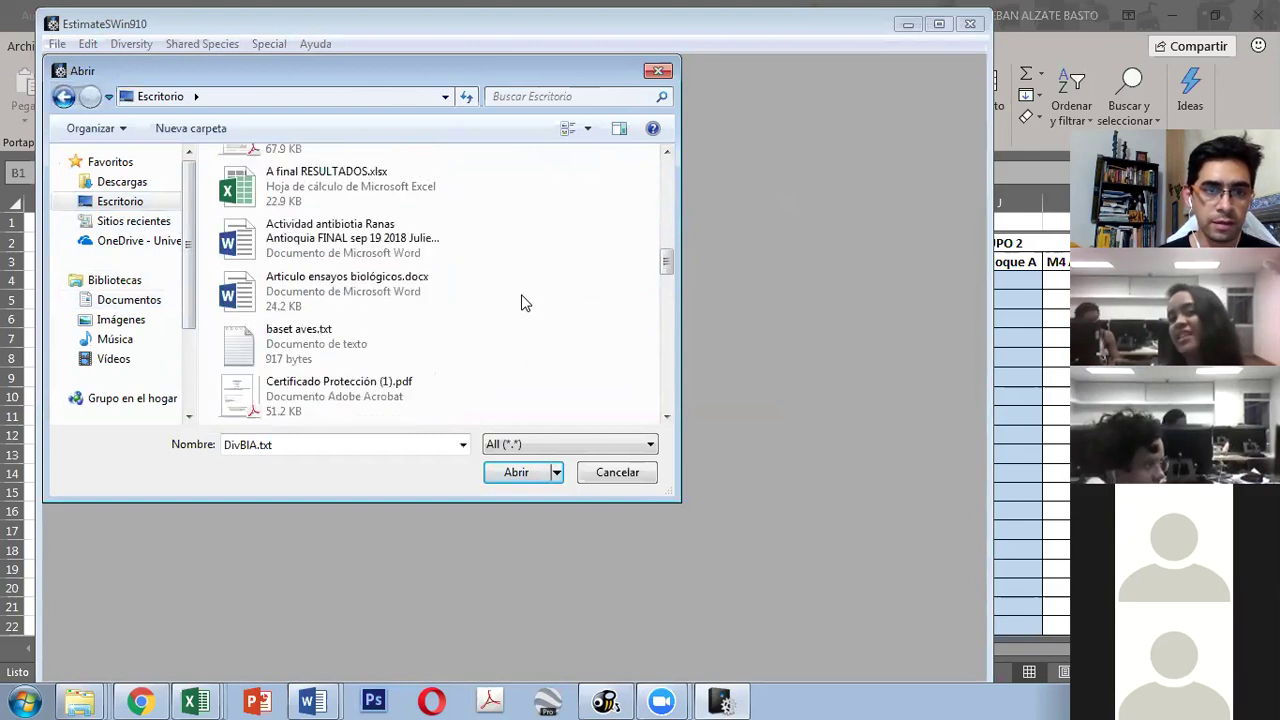
pyautogui.click(313, 343)
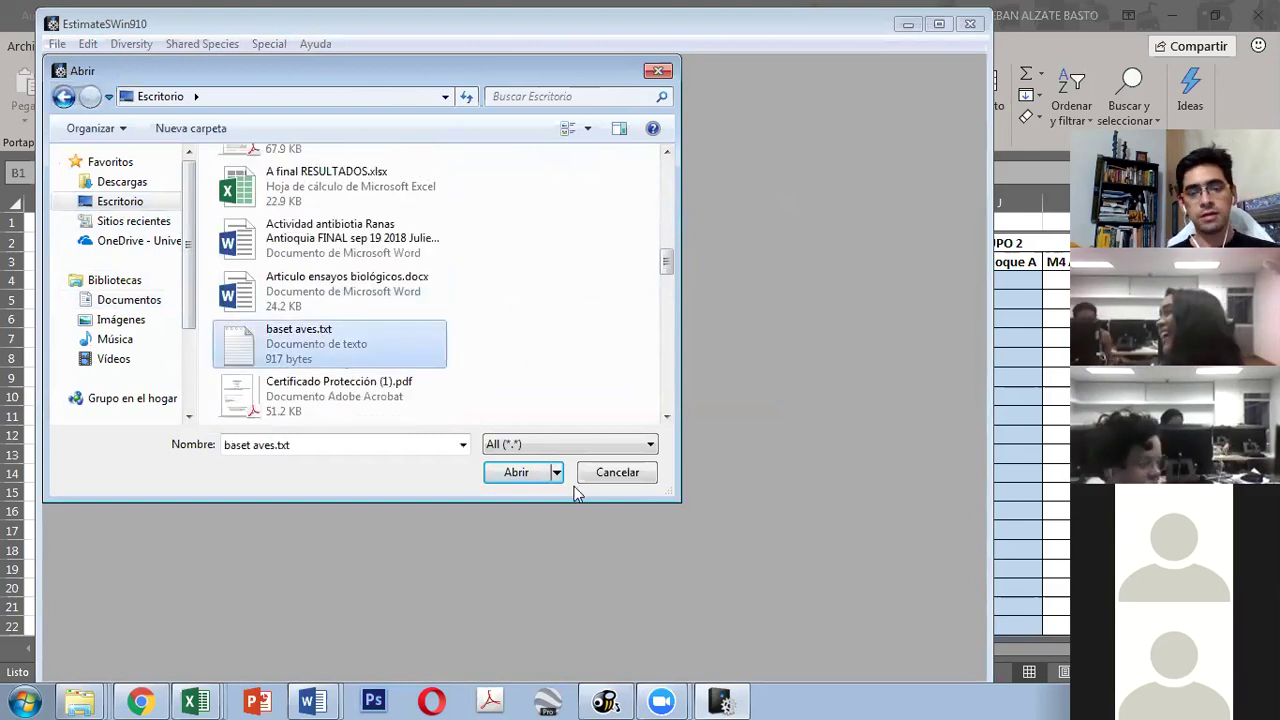
pyautogui.click(521, 476)
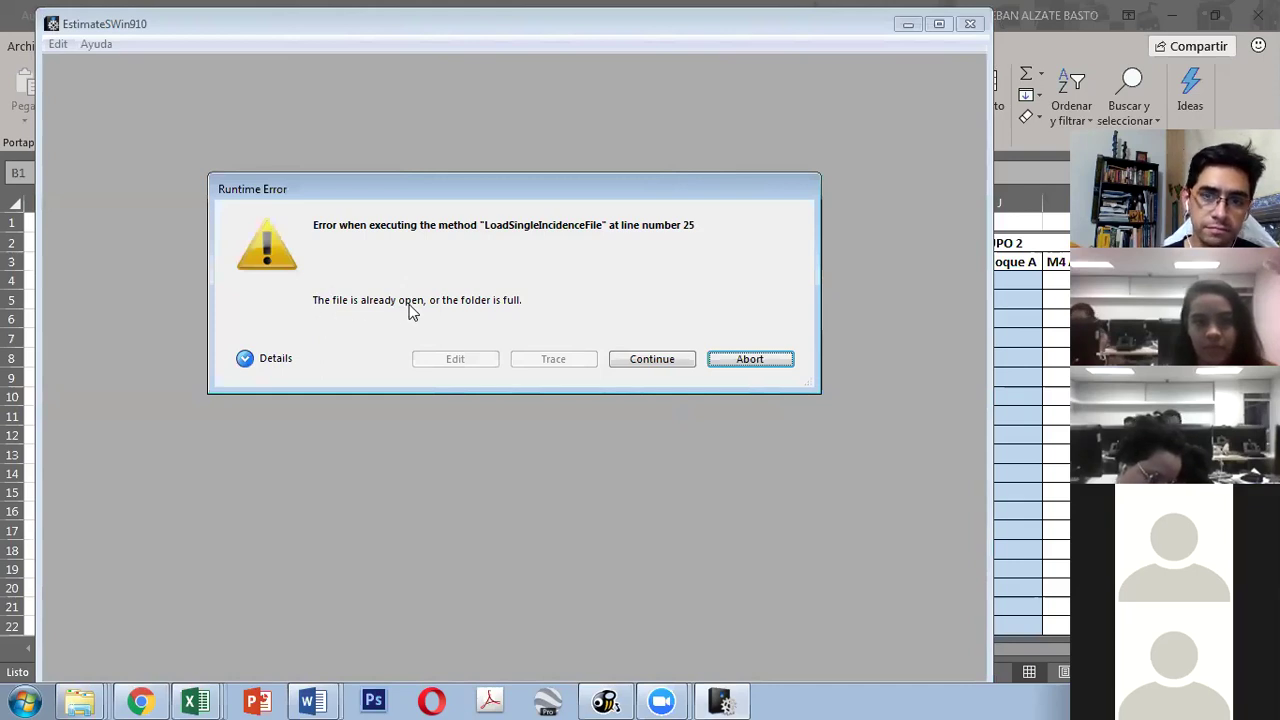
pyautogui.click(740, 359)
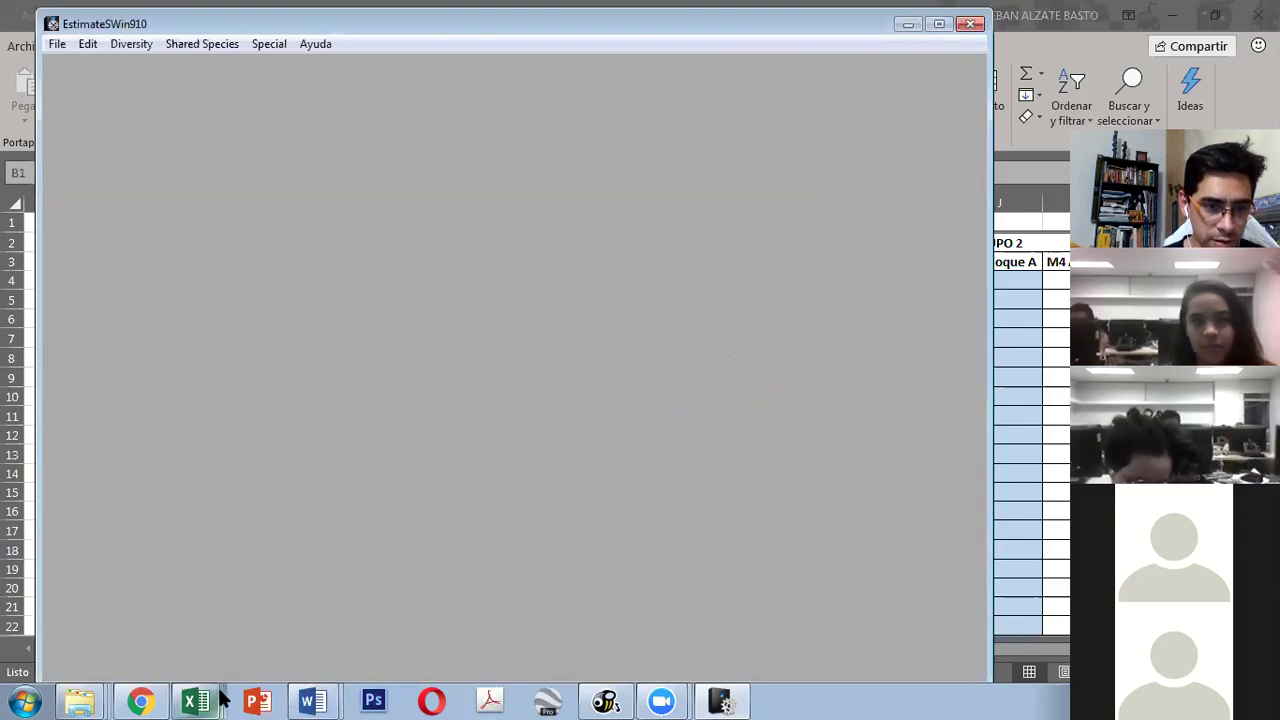
# Step: Open baset aves.txt from the desktop as sample-based data with one set of replicated sampling units
pyautogui.moveTo(220, 697)
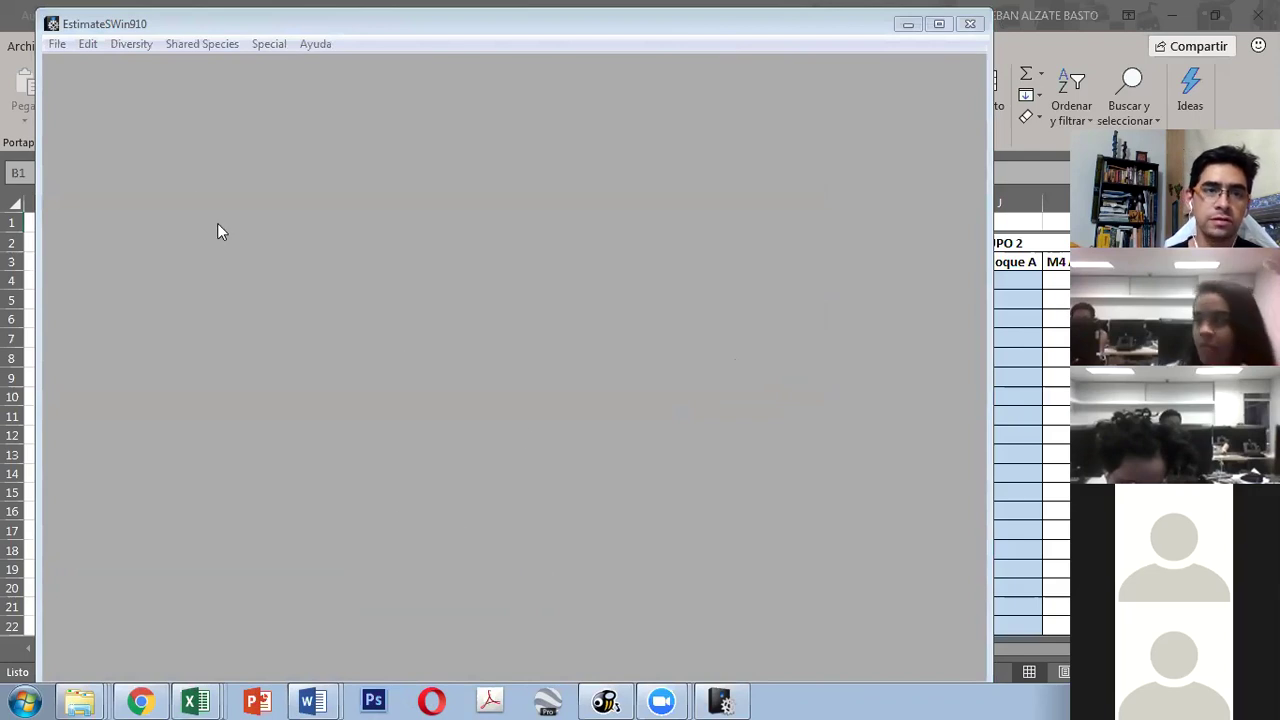
pyautogui.click(56, 45)
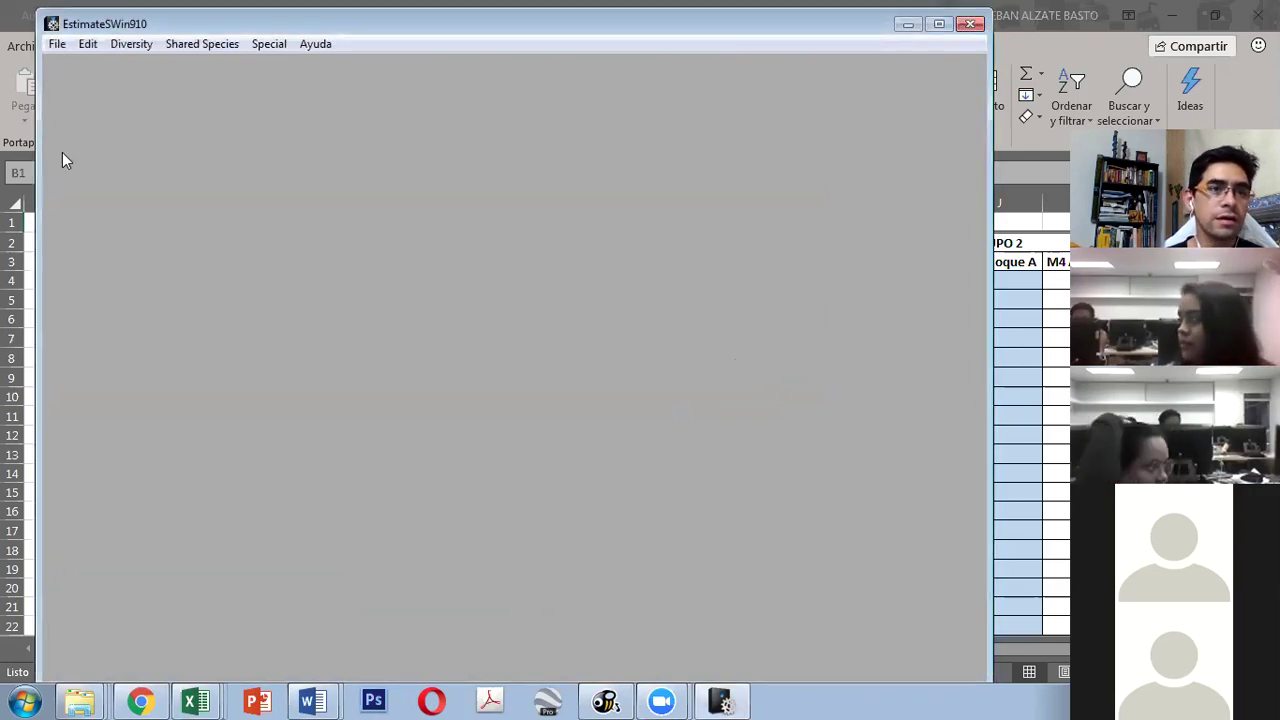
pyautogui.click(58, 45)
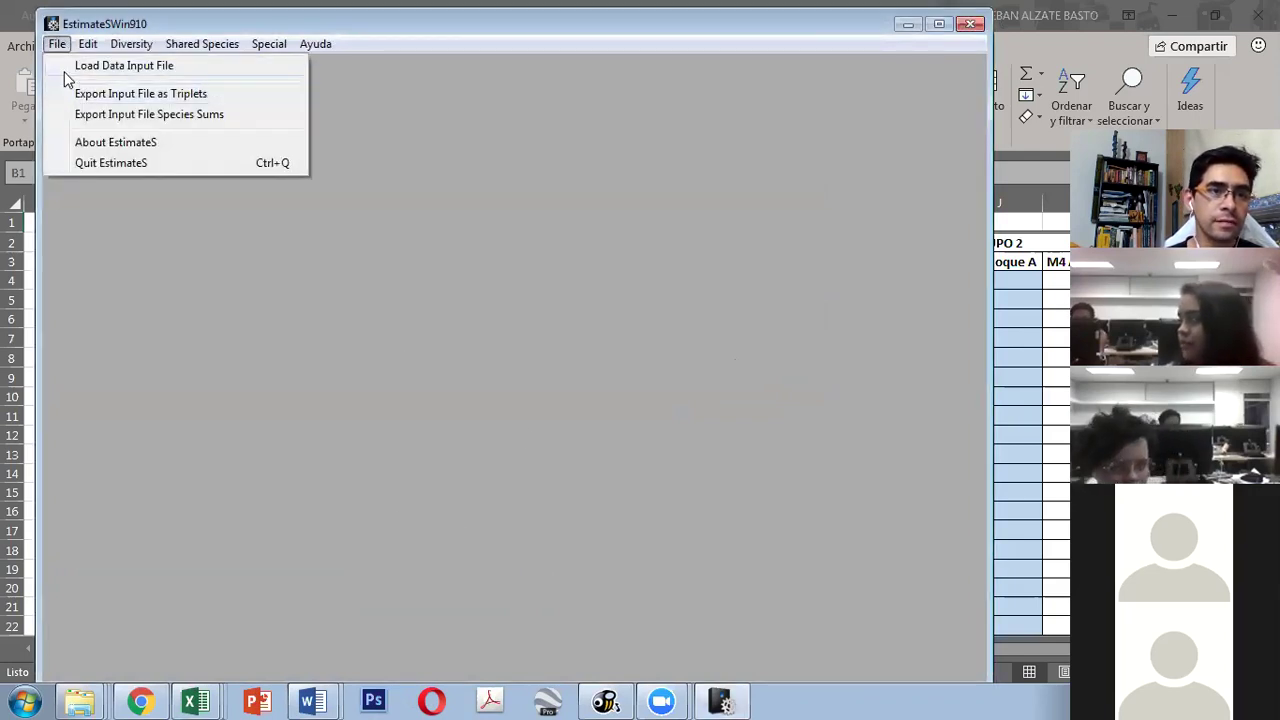
pyautogui.click(67, 68)
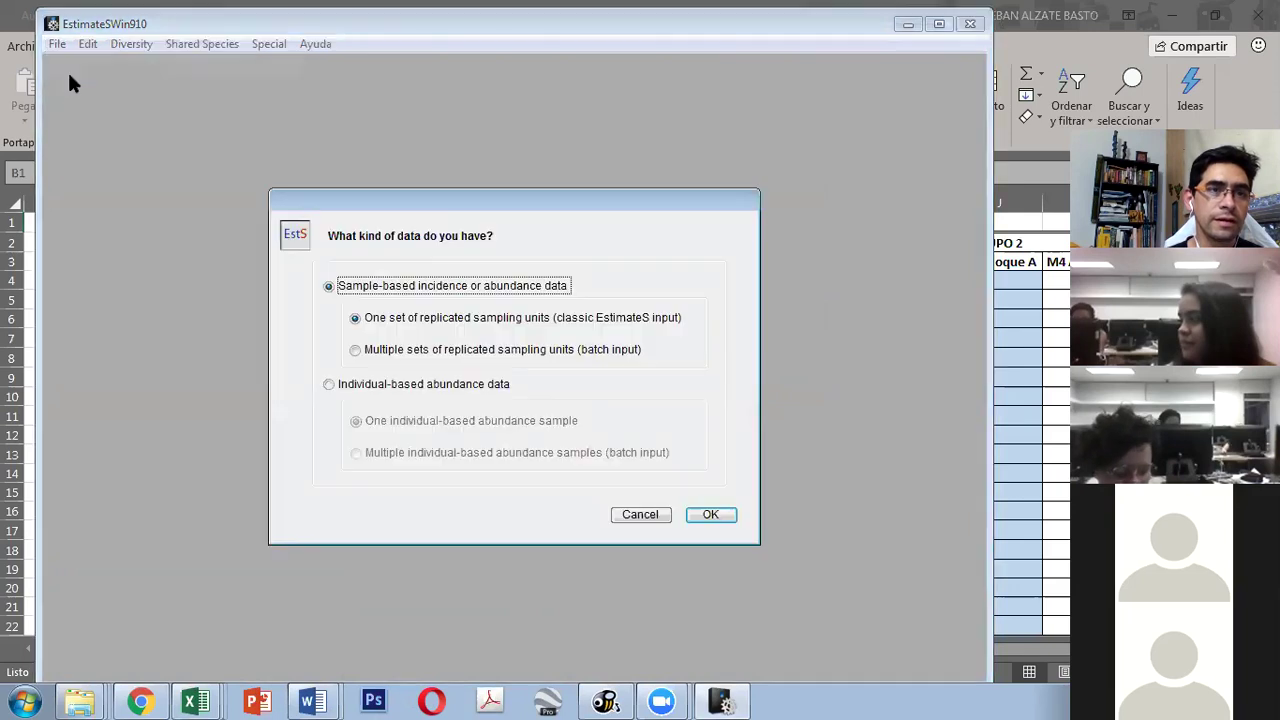
pyautogui.click(708, 516)
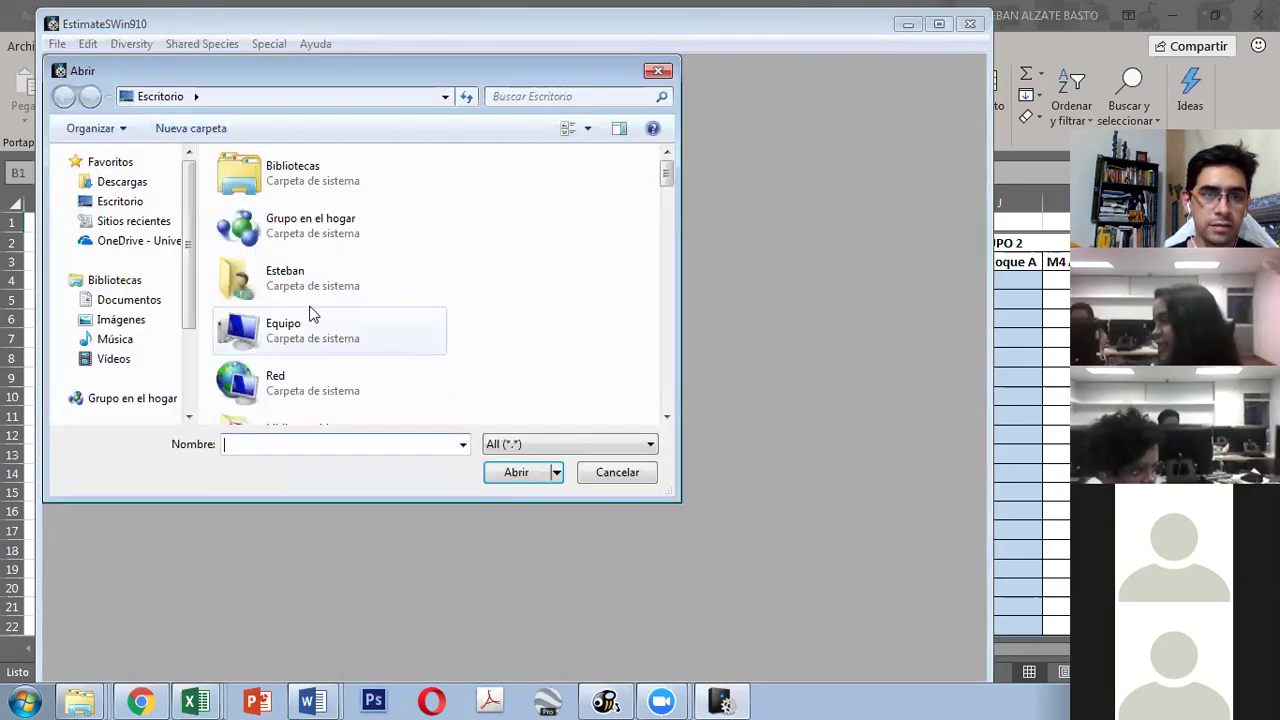
pyautogui.moveTo(666, 175); pyautogui.dragTo(640, 268)
pyautogui.click(343, 405)
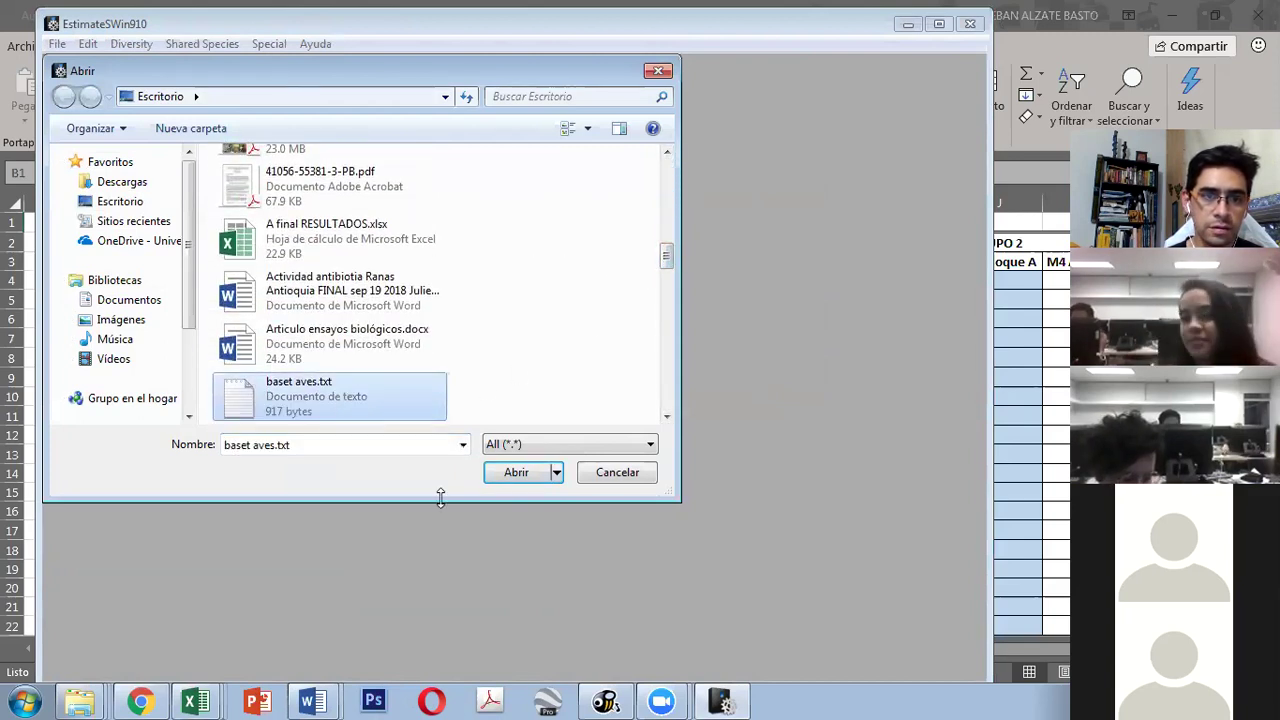
pyautogui.click(517, 472)
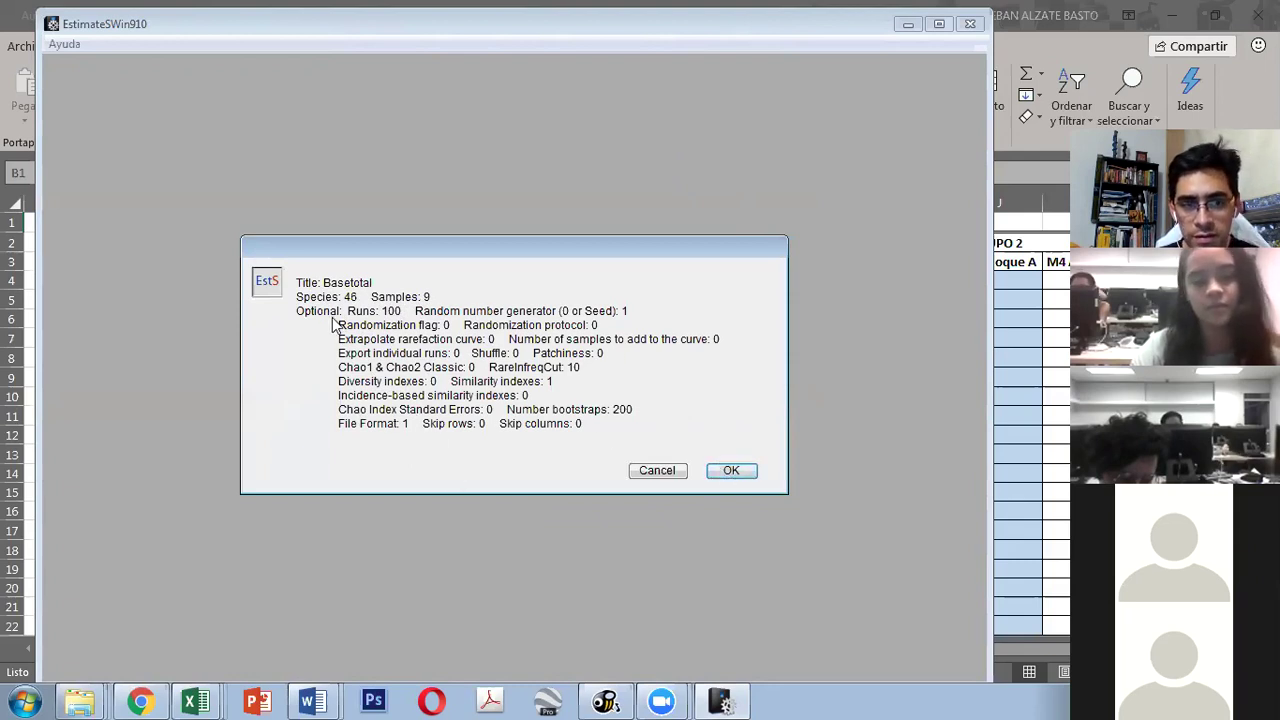
# Step: Accept the file's parameters and load it as Format 1, species rows by sample columns, skipping 0 label rows and 0 label columns
pyautogui.click(729, 472)
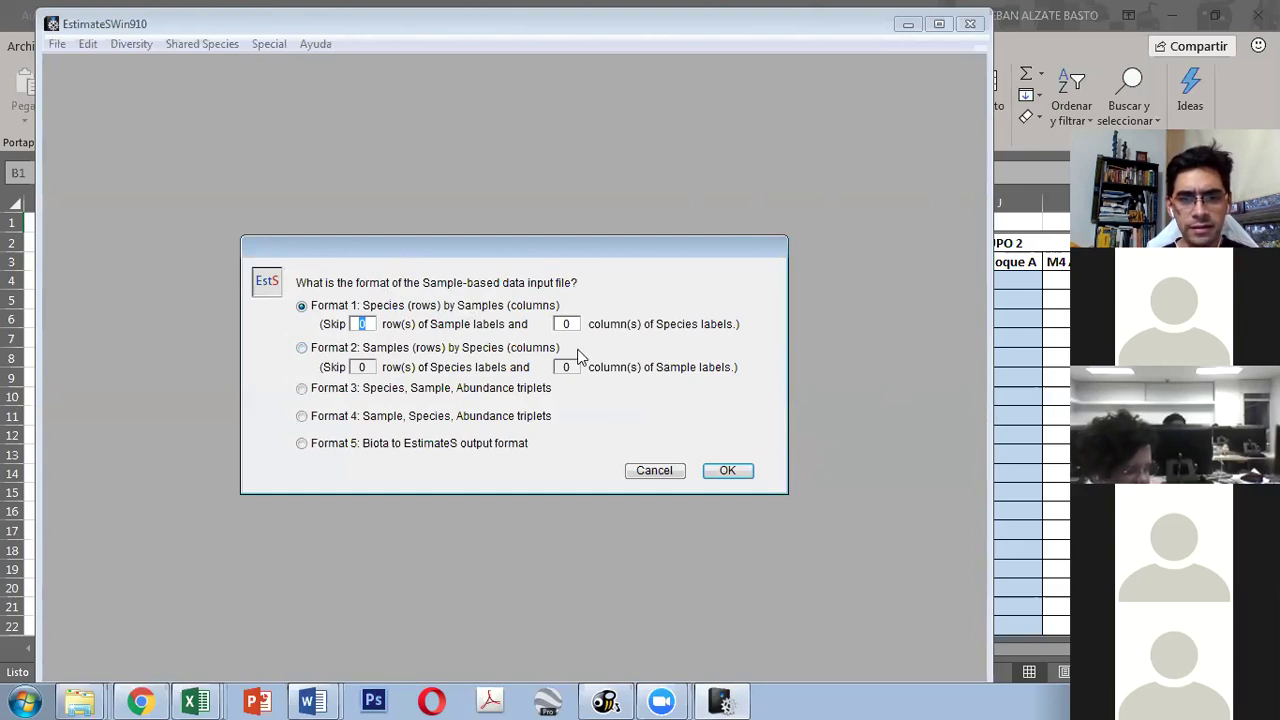
pyautogui.click(712, 478)
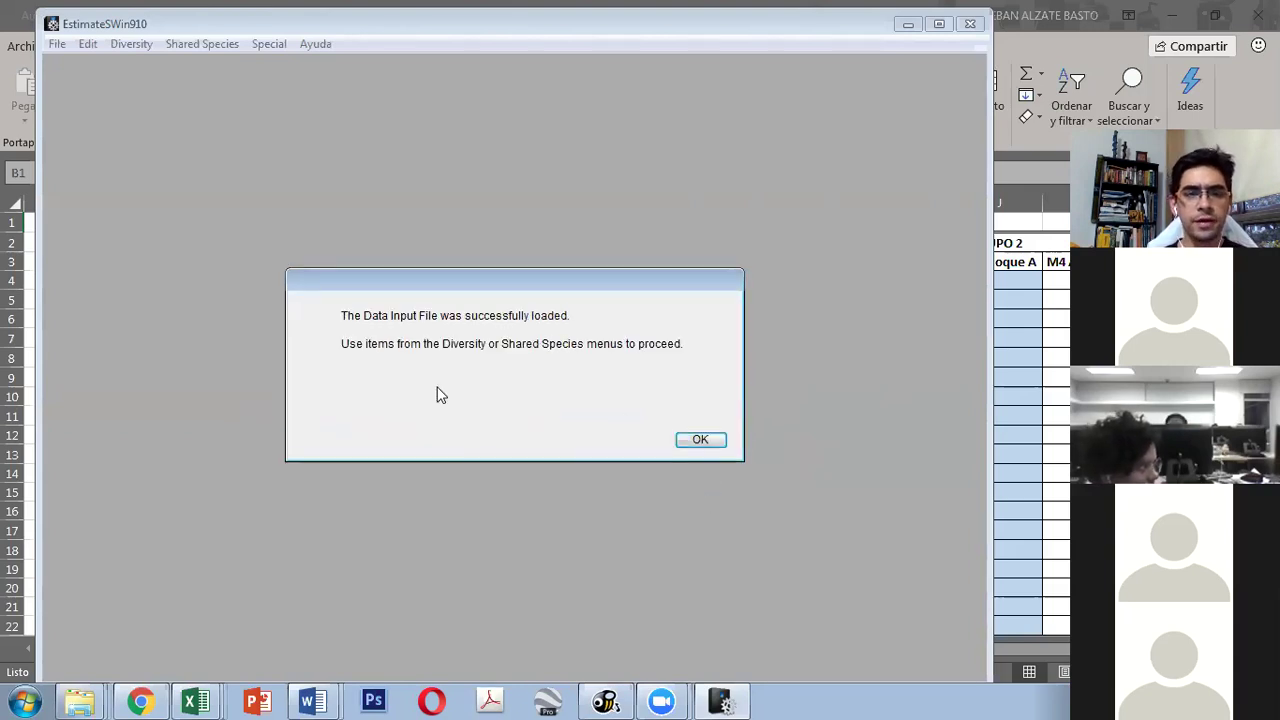
pyautogui.click(702, 443)
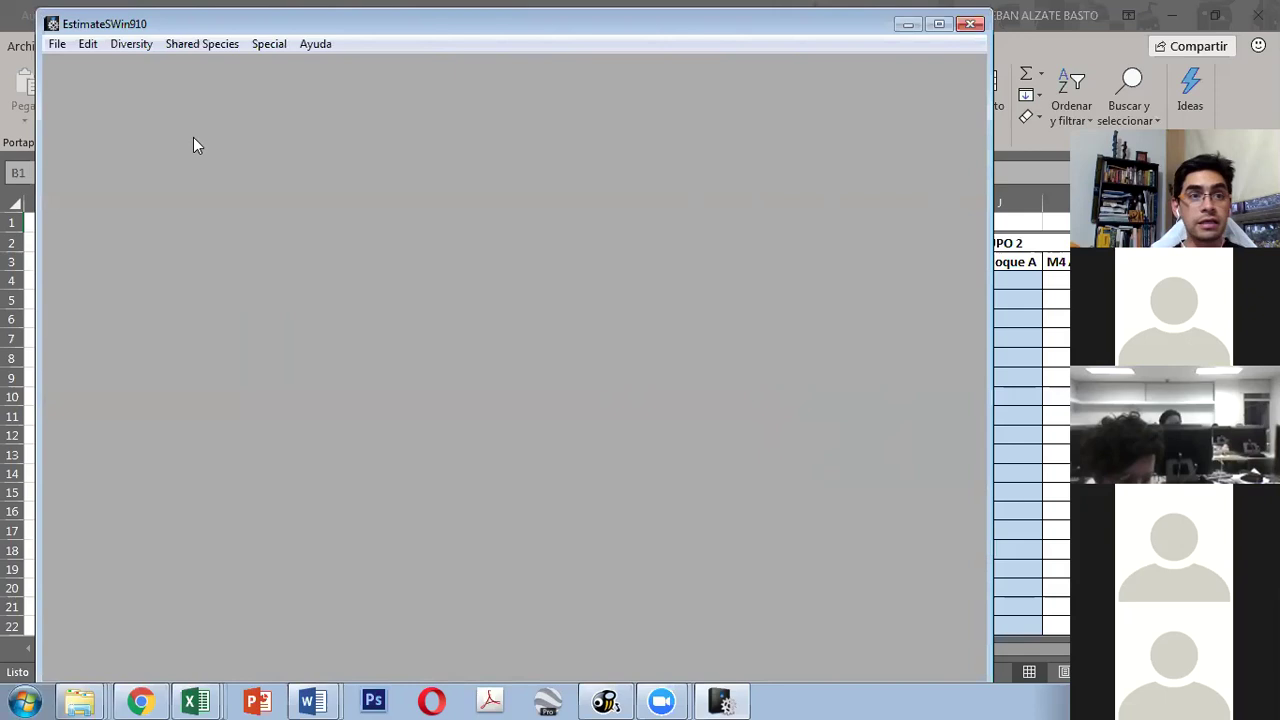
# Step: Compute the diversity statistics for the loaded data, erasing the existing statistics records and dismissing the Chao2 note
pyautogui.click(116, 50)
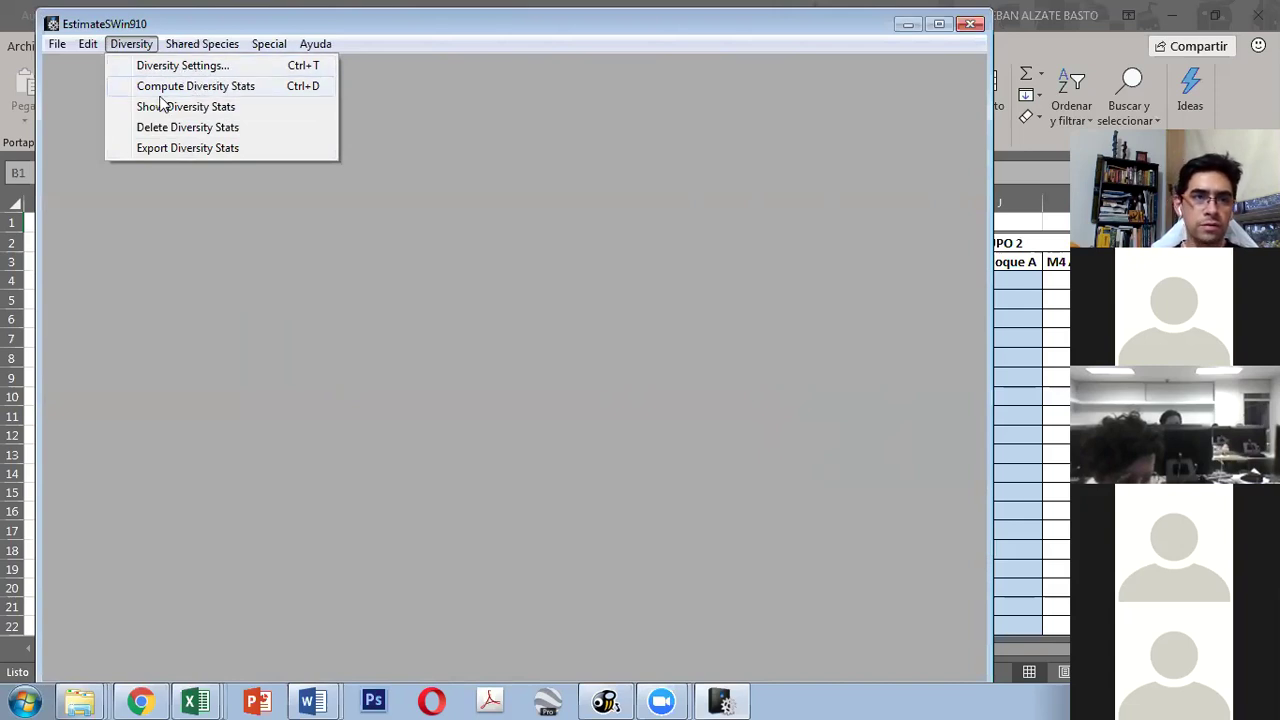
pyautogui.click(229, 88)
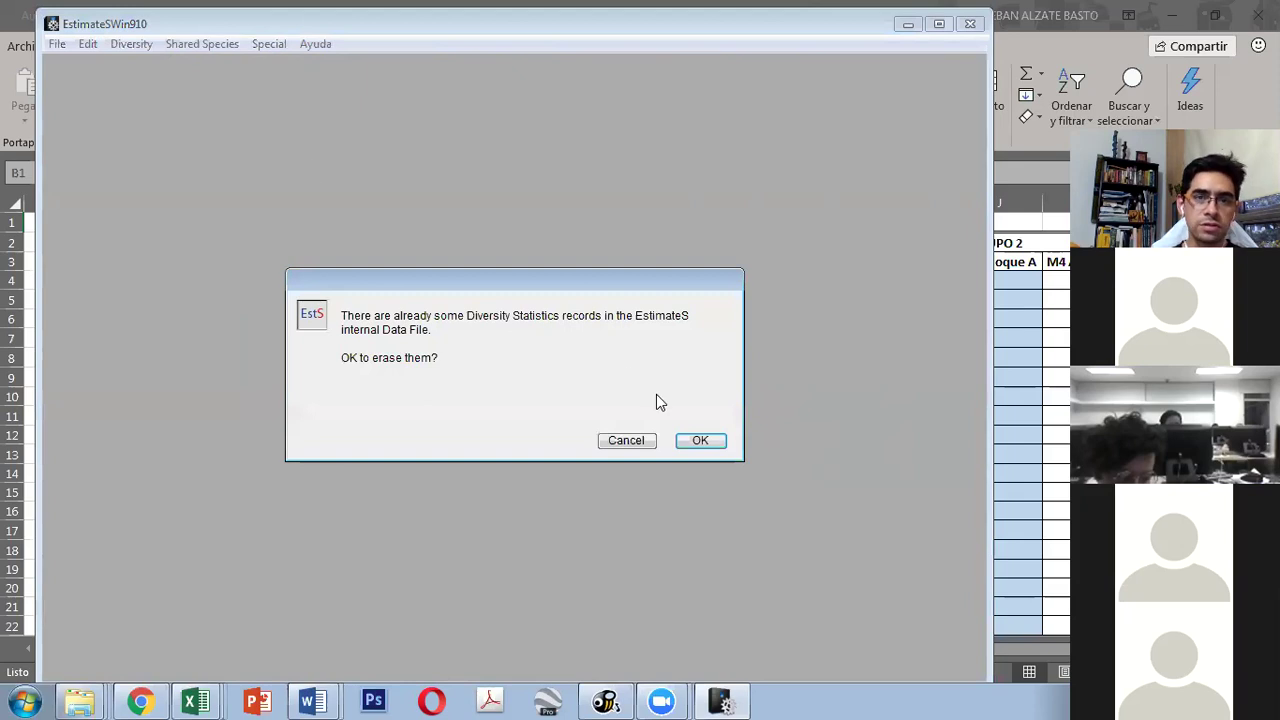
pyautogui.click(705, 446)
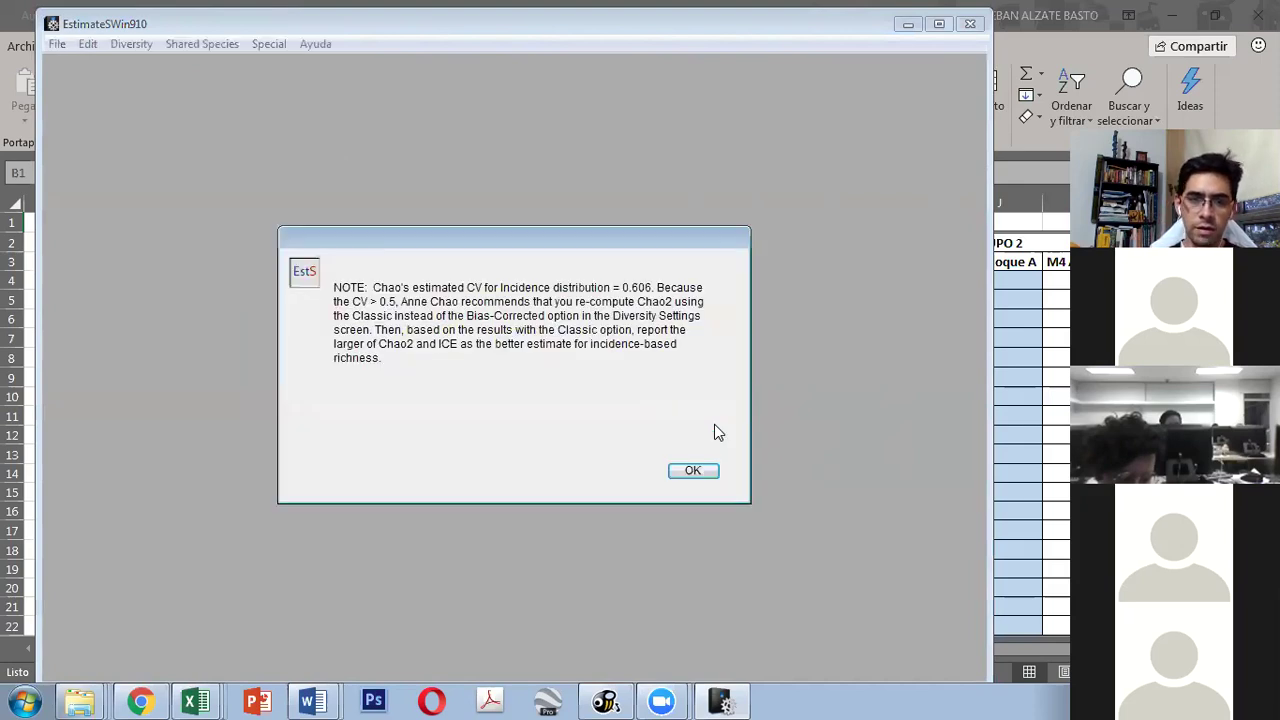
pyautogui.click(712, 472)
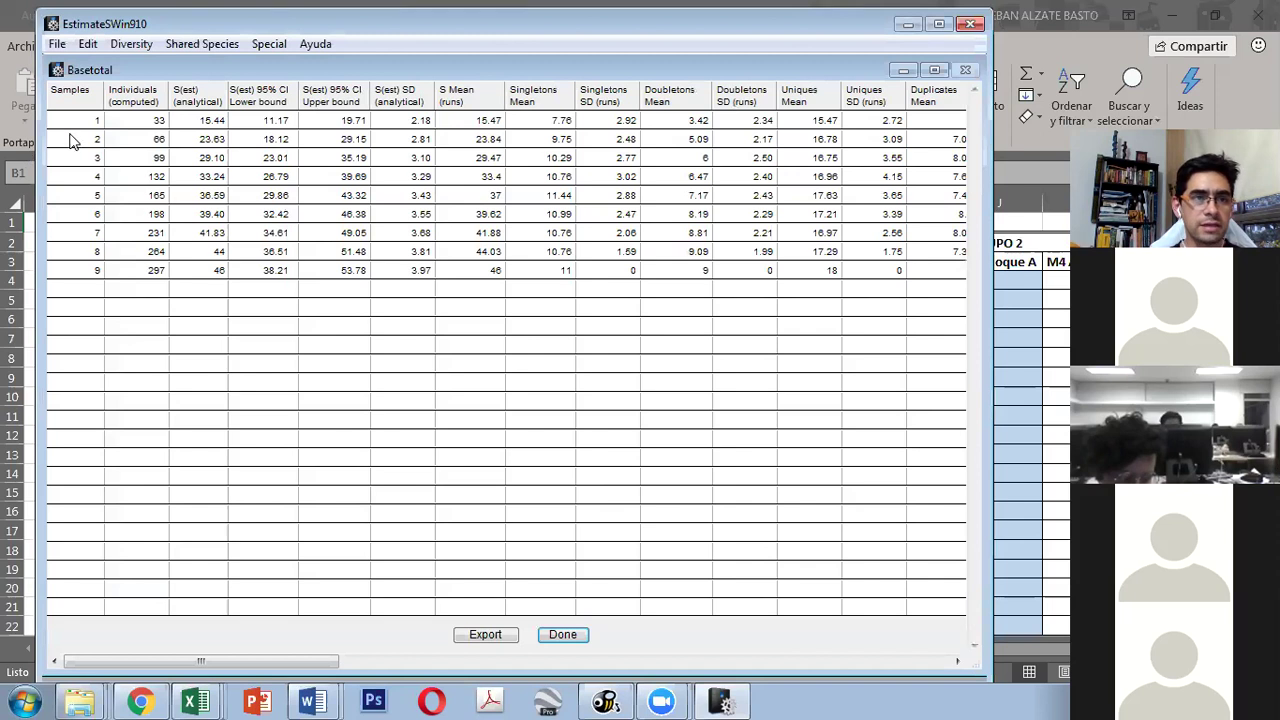
# Step: Examine the Basetotal results from the individuals and S(est) columns through singletons, doubletons, uniques, duplicates, ACE, ICE and Chao1
pyautogui.click(117, 124)
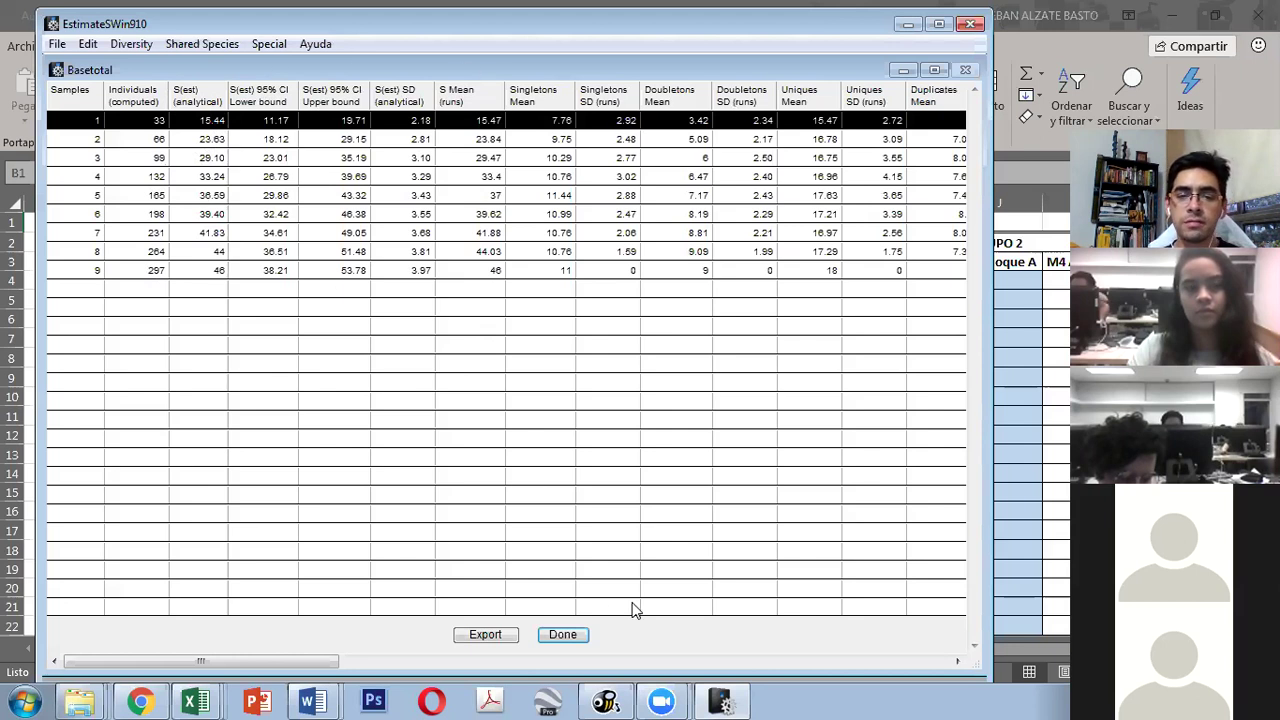
pyautogui.moveTo(335, 665); pyautogui.dragTo(390, 666)
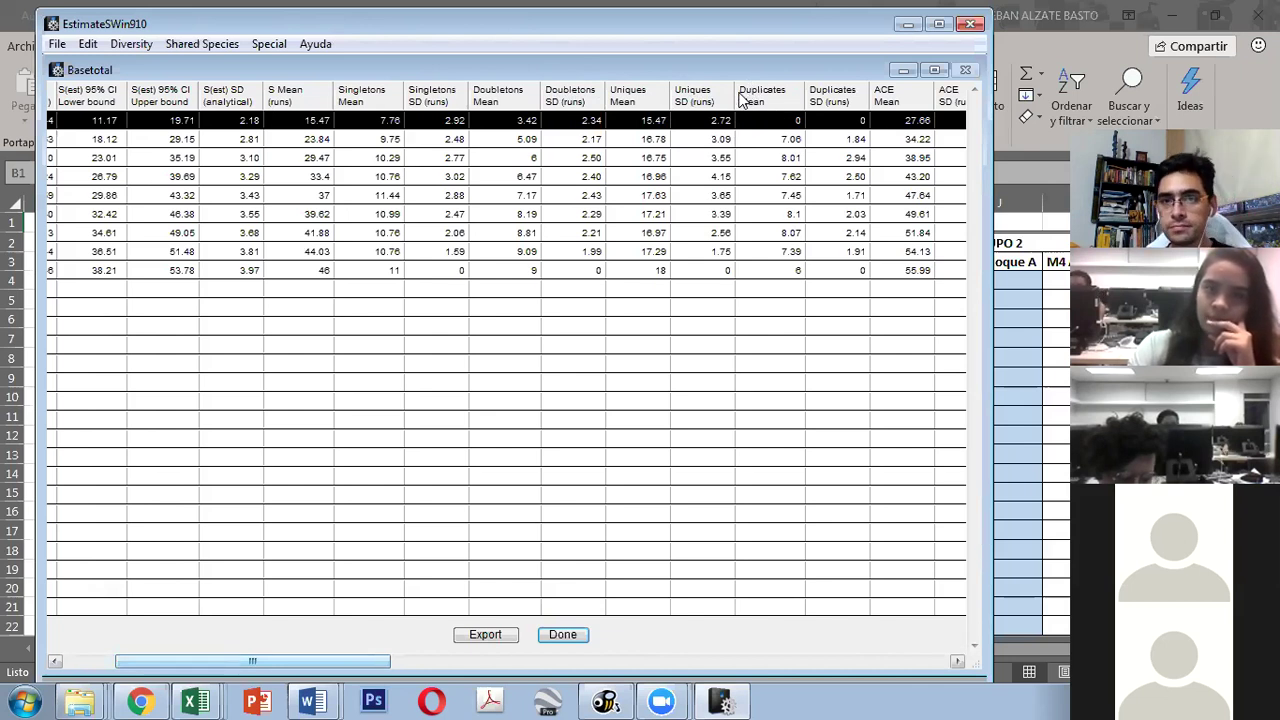
pyautogui.moveTo(376, 662); pyautogui.dragTo(523, 660)
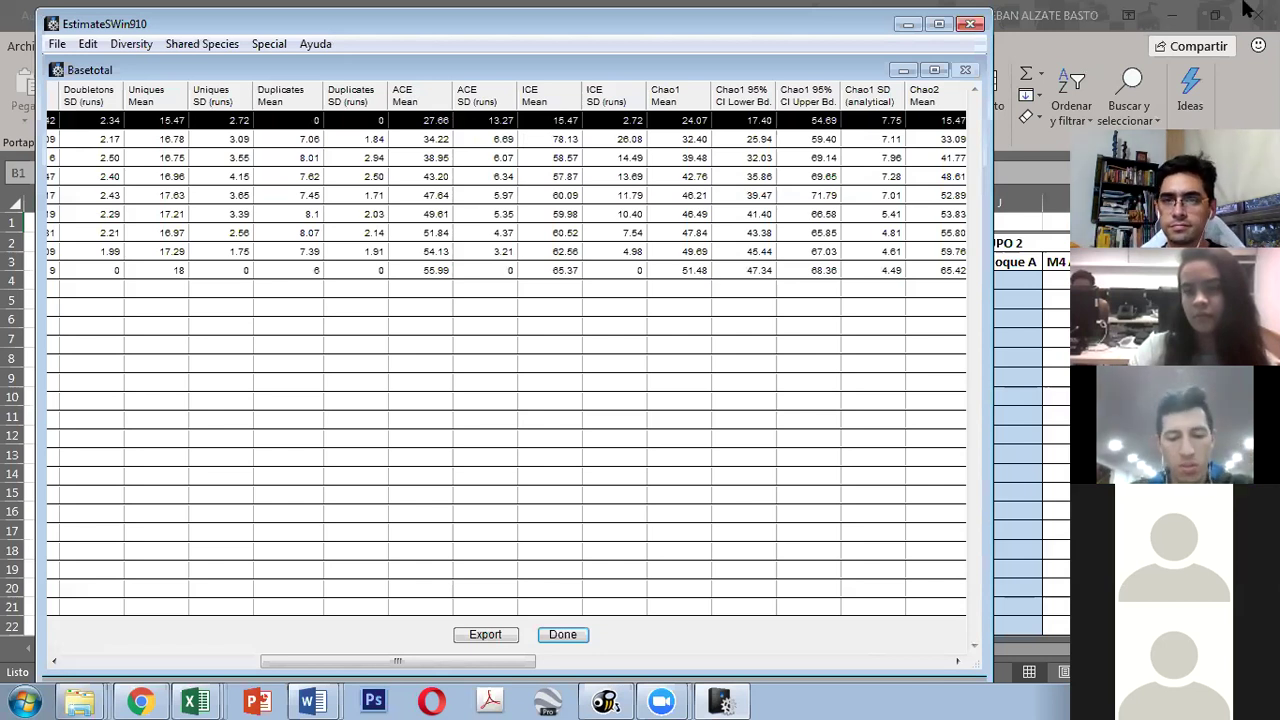
pyautogui.moveTo(661, 701)
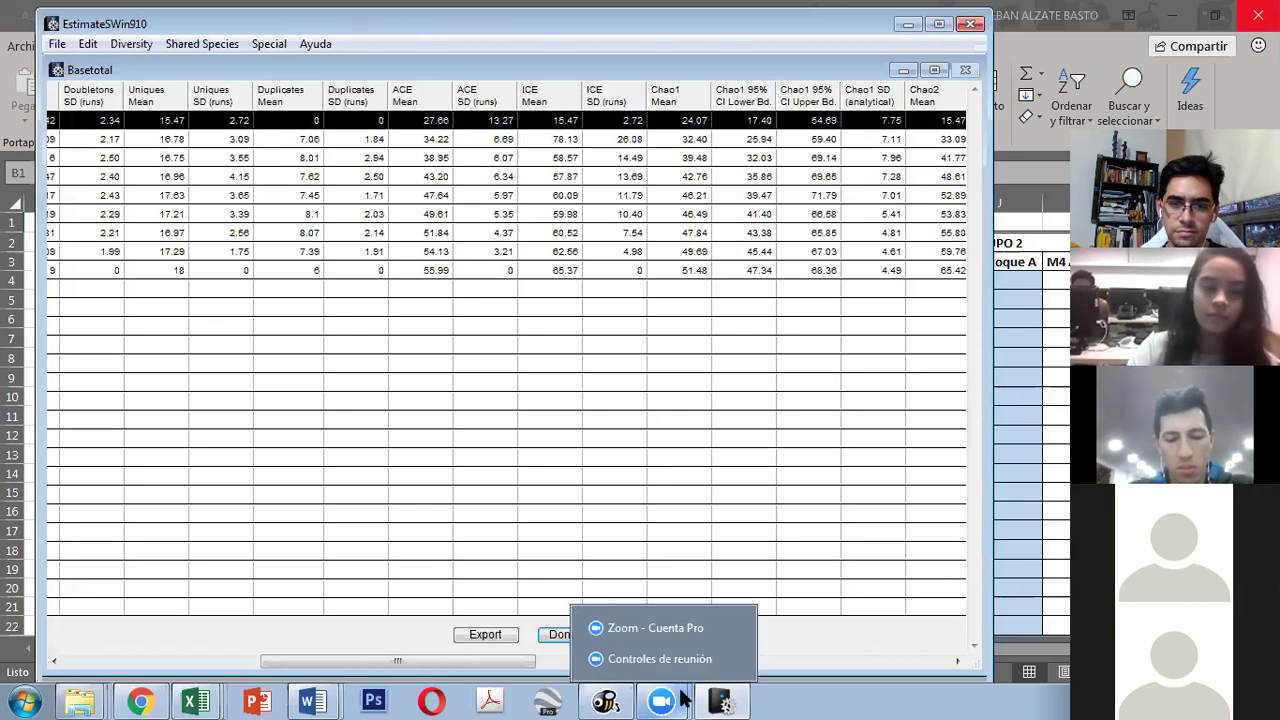
pyautogui.click(699, 627)
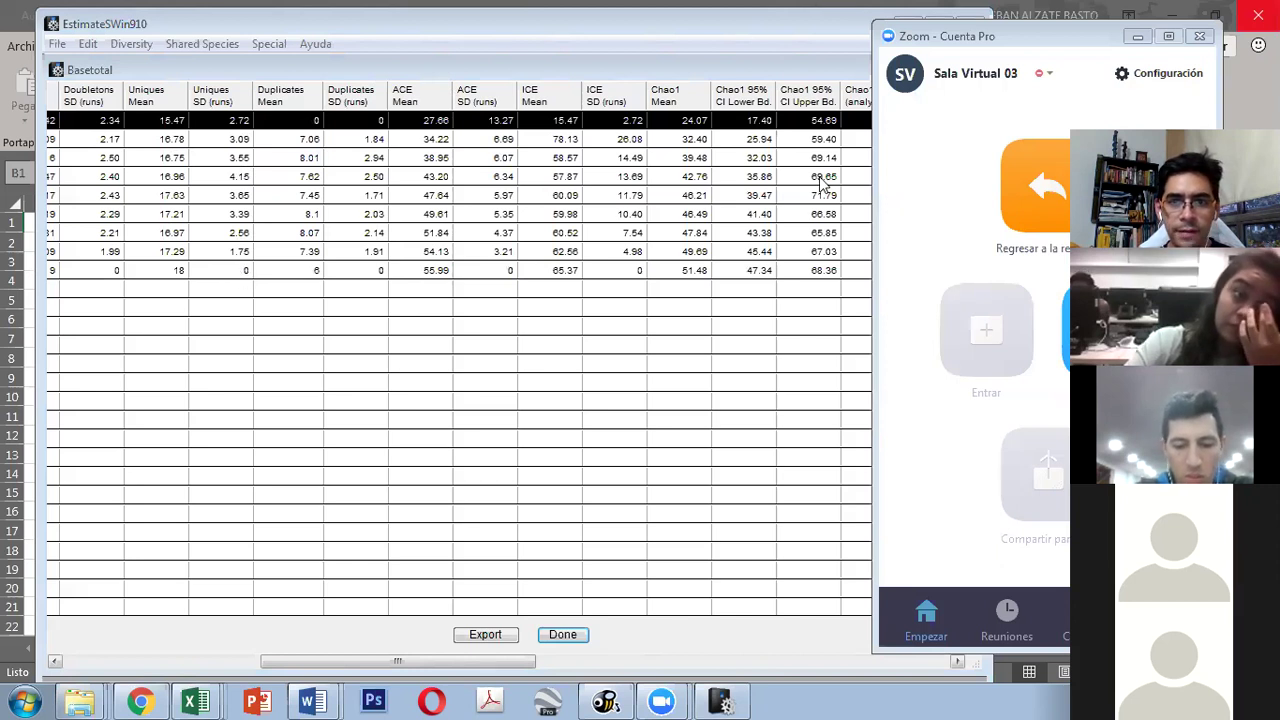
pyautogui.click(232, 278)
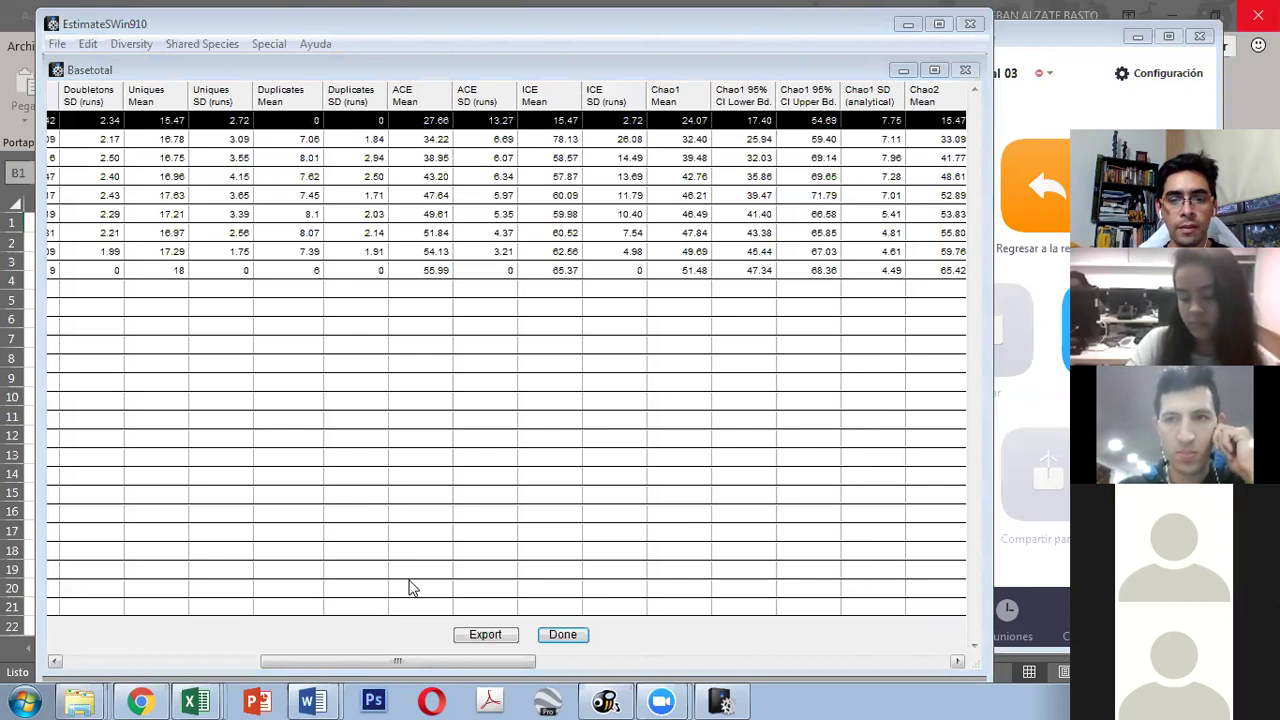
# Step: Examine the Chao, Jackknife, Bootstrap and MM estimator columns of the results and open the sample-based diversity settings
pyautogui.click(416, 660)
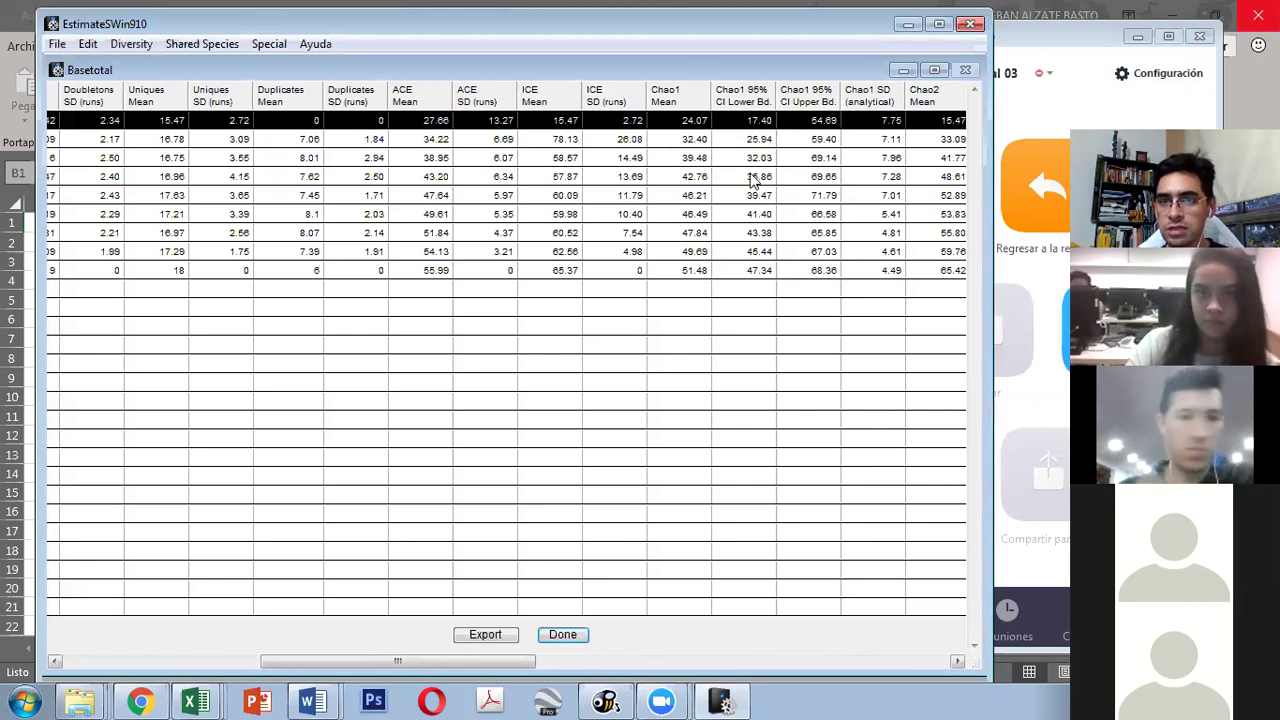
pyautogui.moveTo(534, 658); pyautogui.dragTo(596, 672)
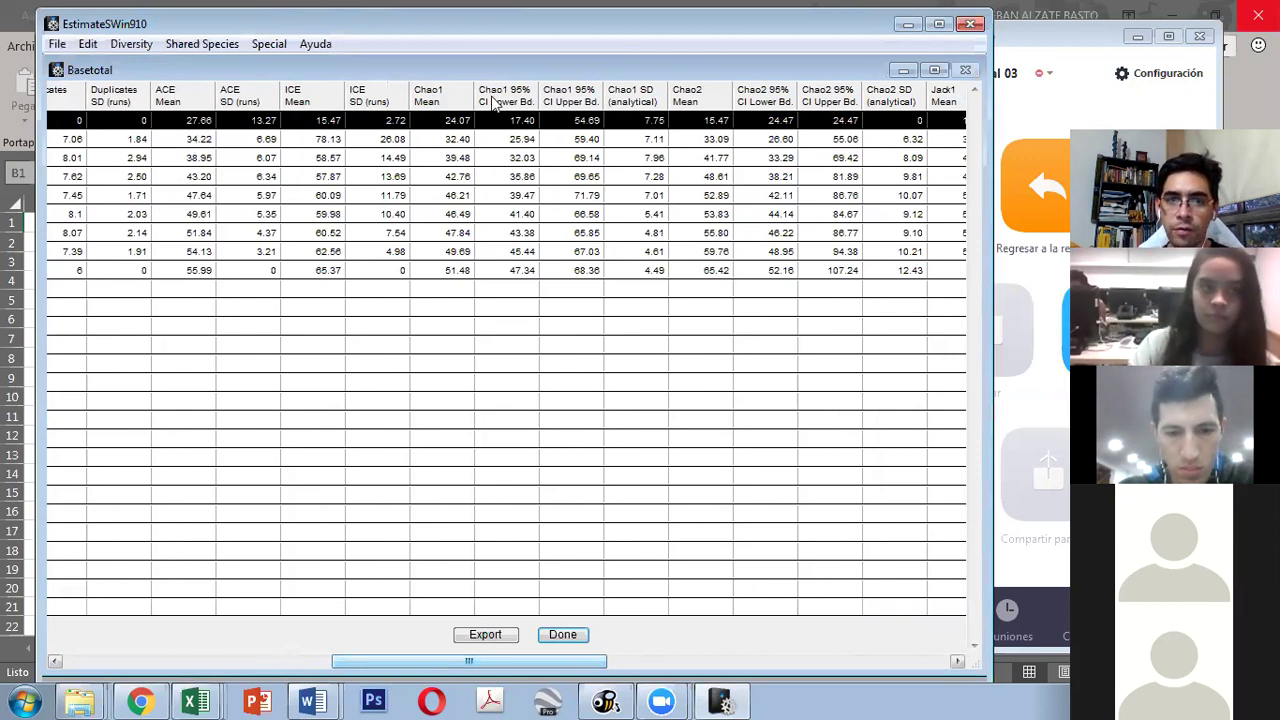
pyautogui.moveTo(603, 668); pyautogui.dragTo(778, 112)
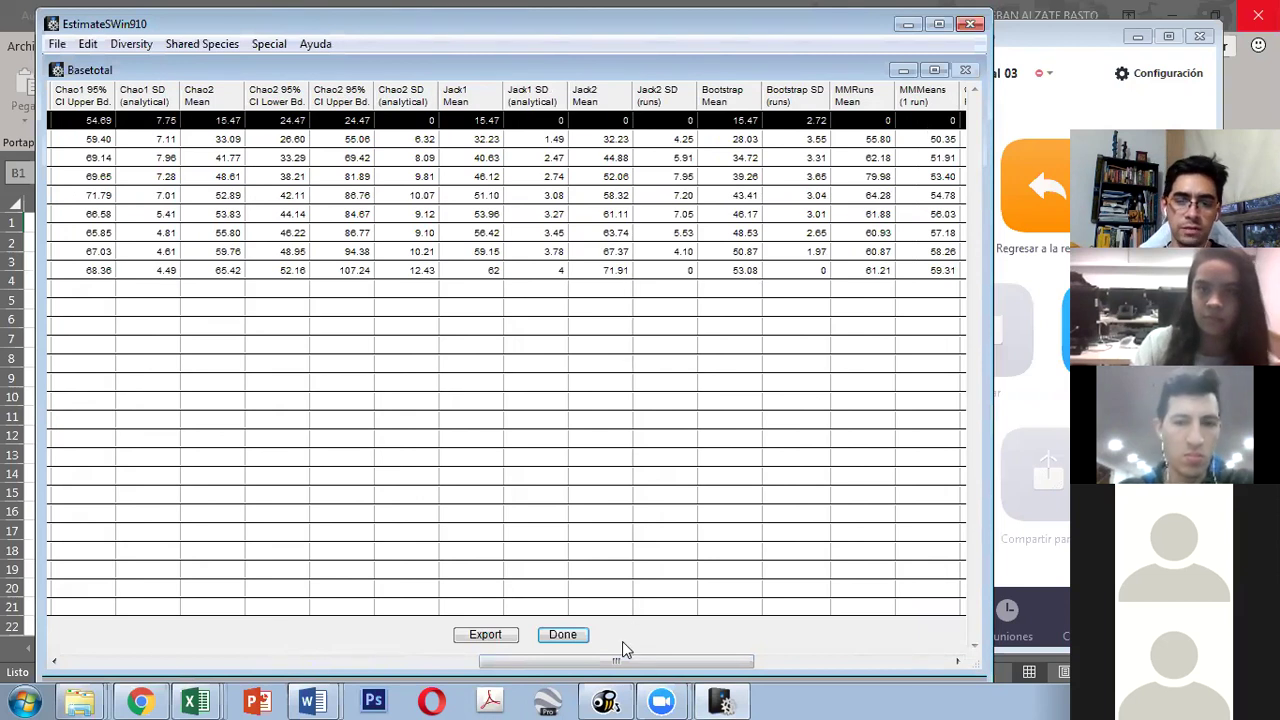
pyautogui.moveTo(633, 662); pyautogui.dragTo(483, 662)
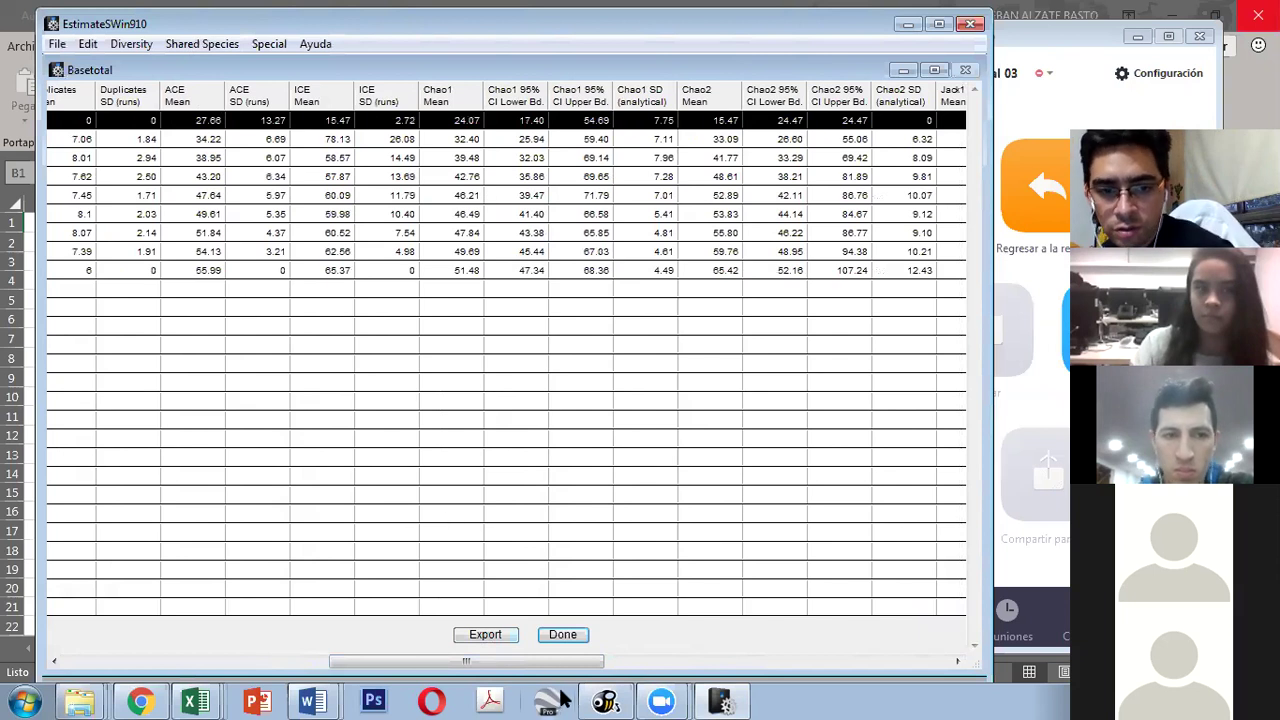
pyautogui.click(134, 45)
pyautogui.click(148, 63)
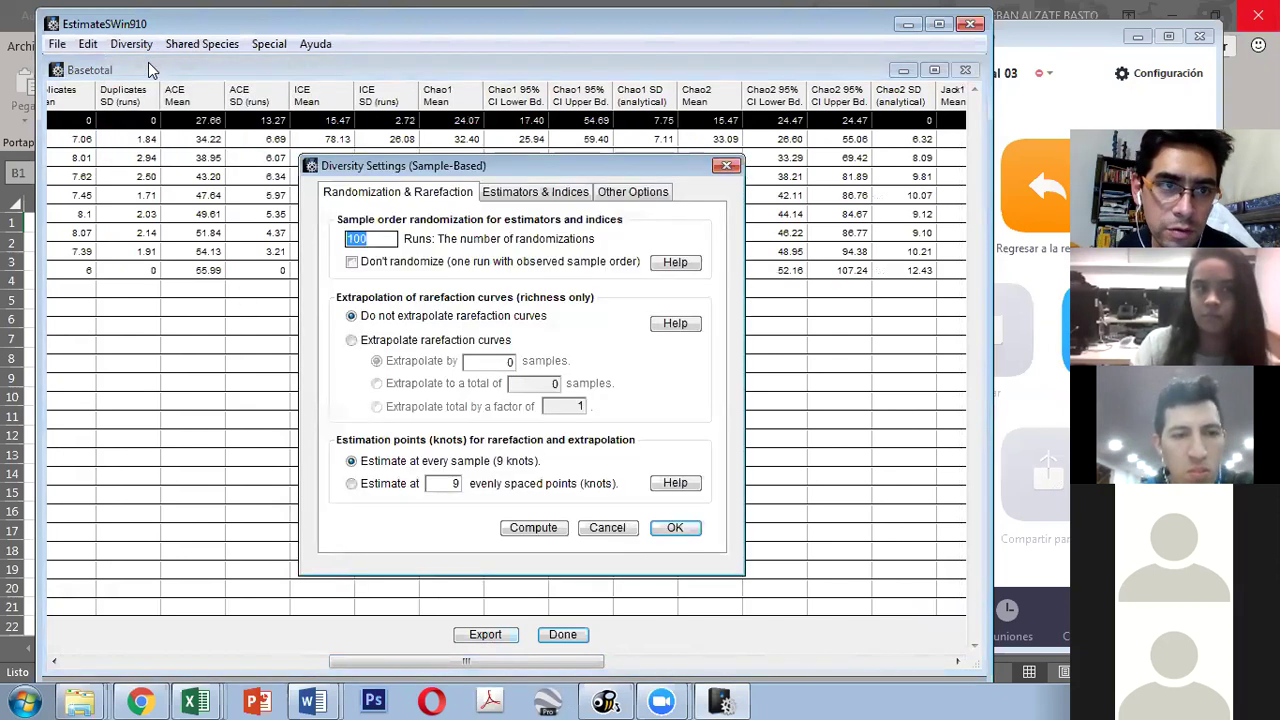
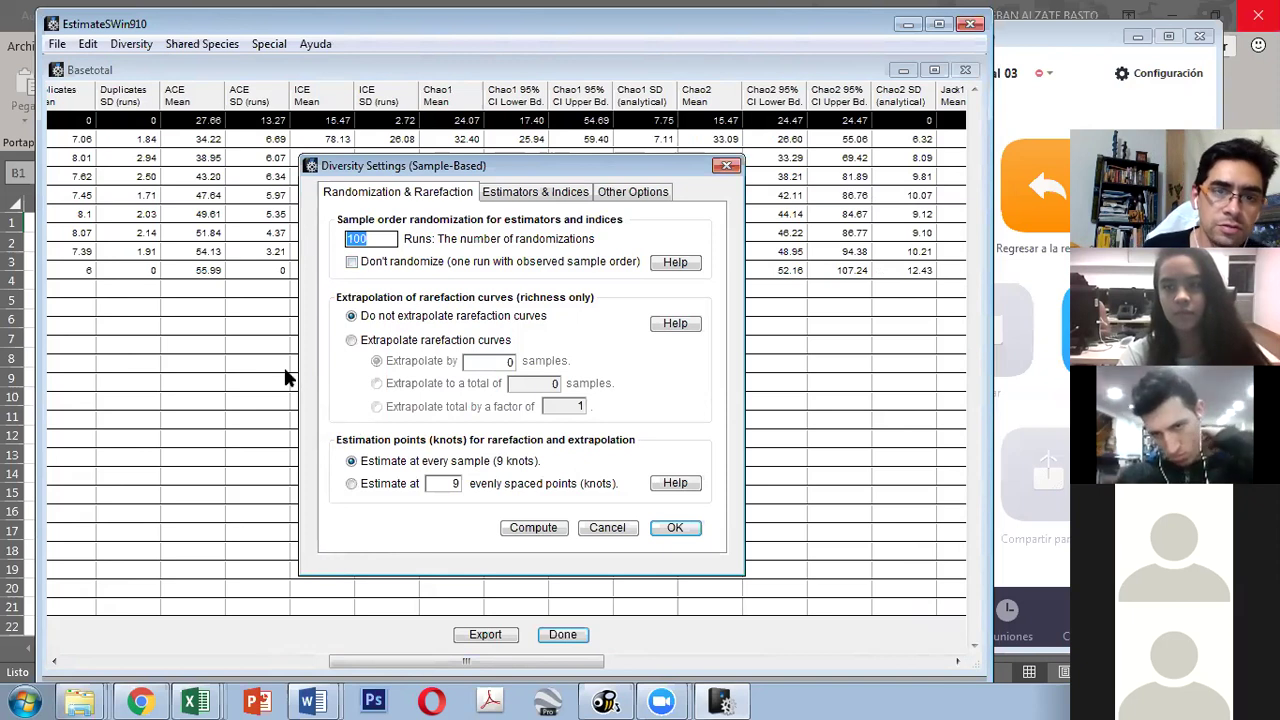
# Step: Open the workbook base la sierra.xlsx from the La Sierra folder inside Mineria
pyautogui.rightClick(80, 700)
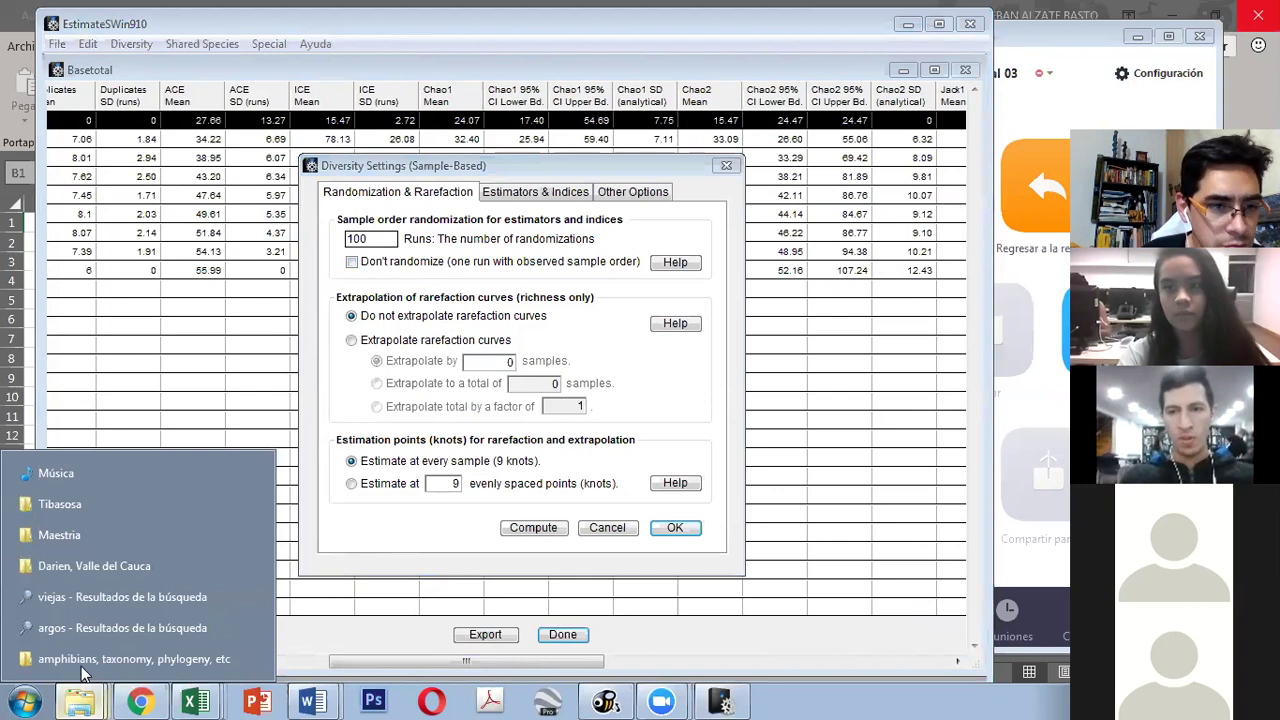
pyautogui.click(81, 510)
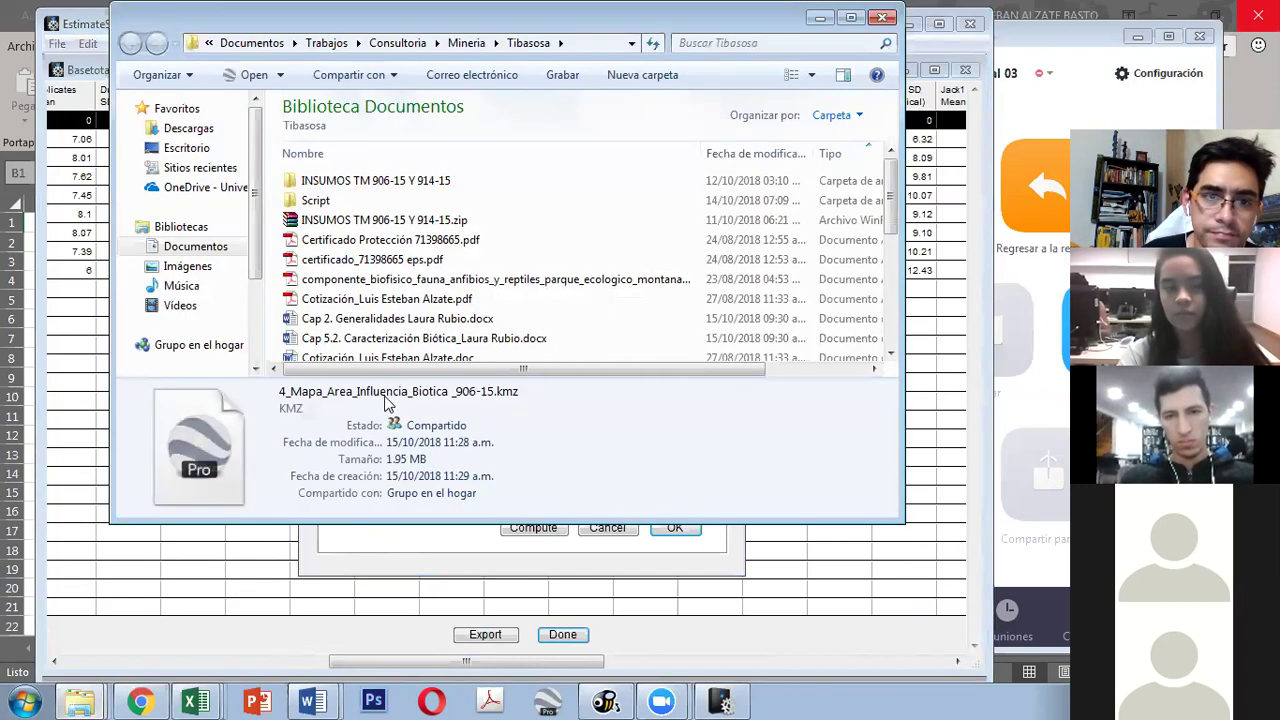
pyautogui.click(466, 43)
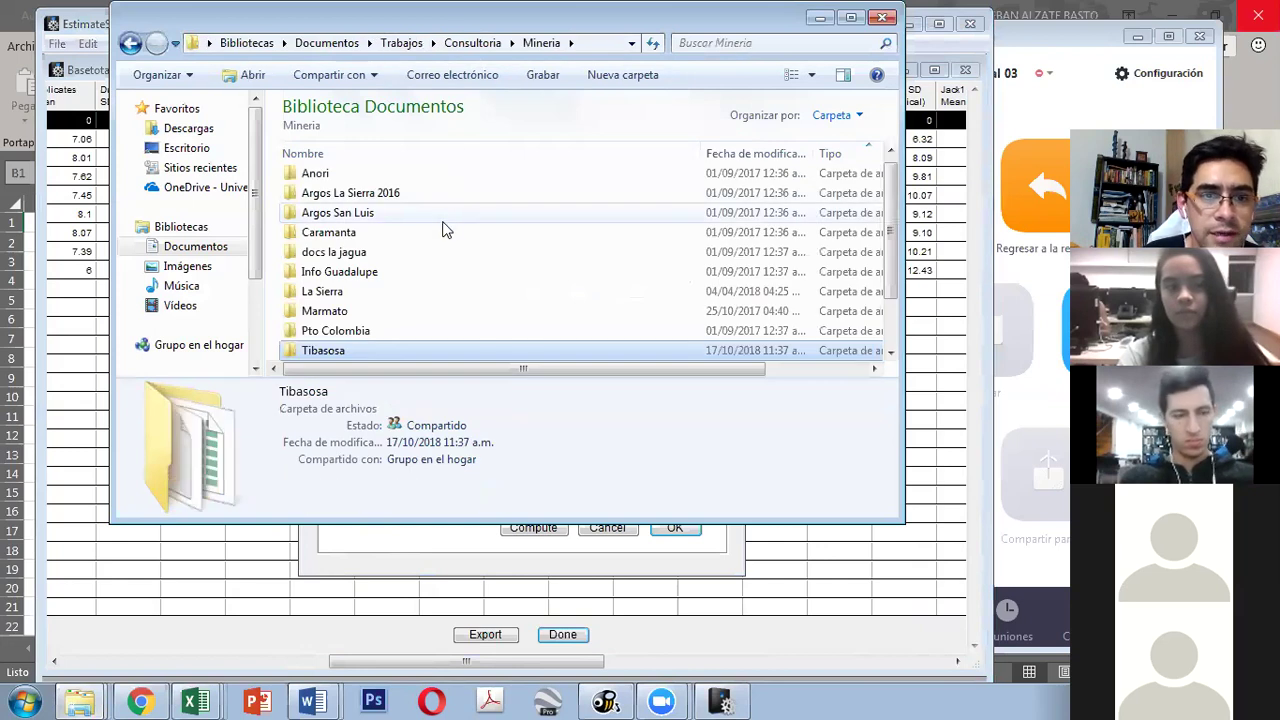
pyautogui.doubleClick(461, 291)
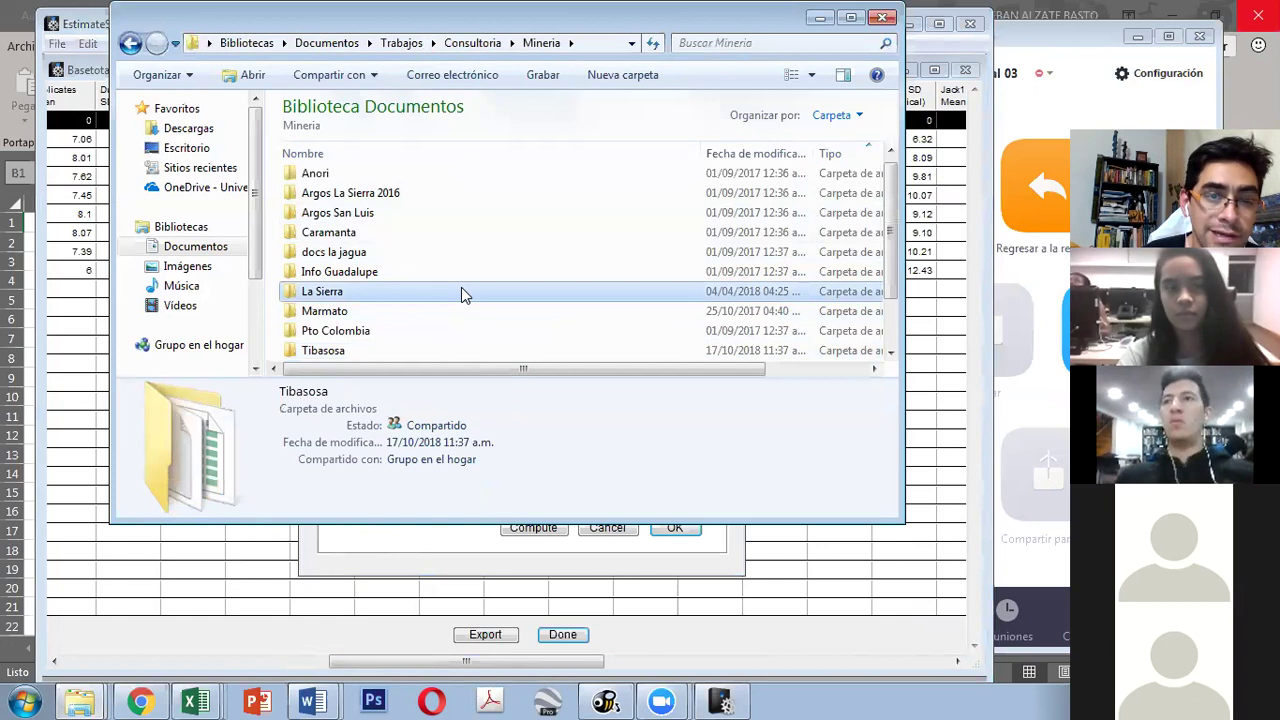
pyautogui.scroll(-2, 440, 271)
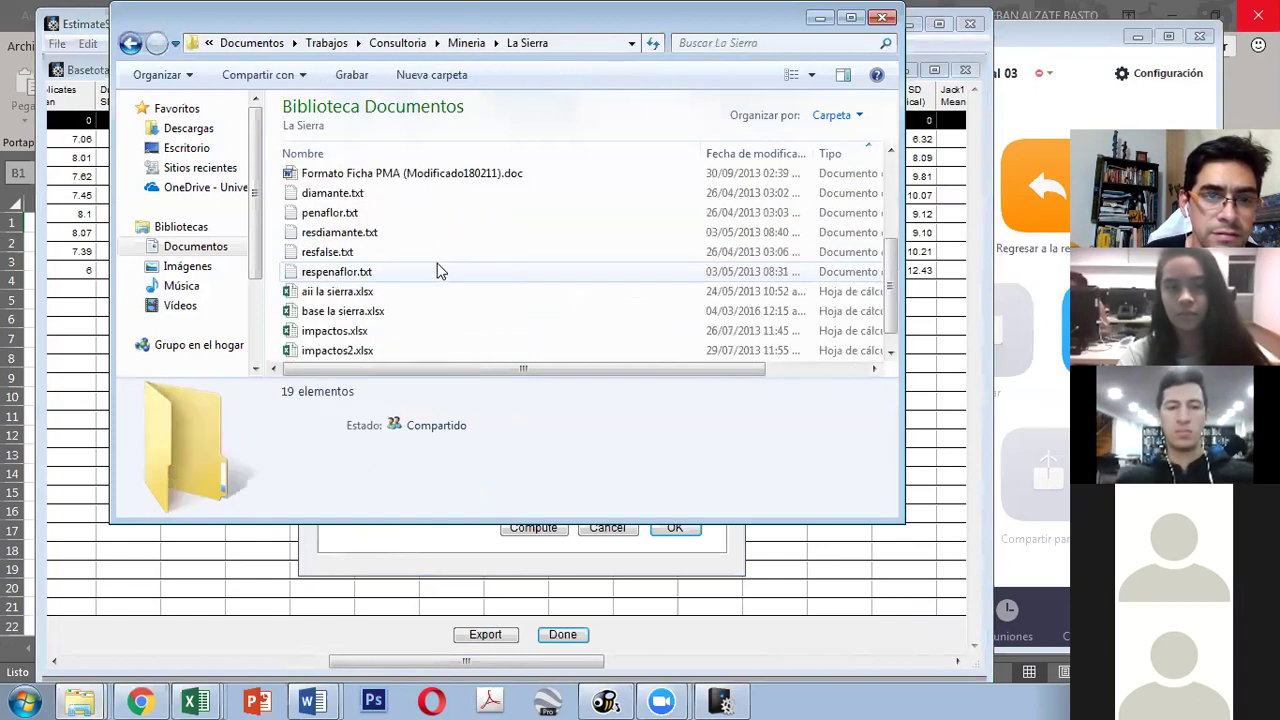
pyautogui.scroll(-1, 437, 271)
pyautogui.click(372, 291)
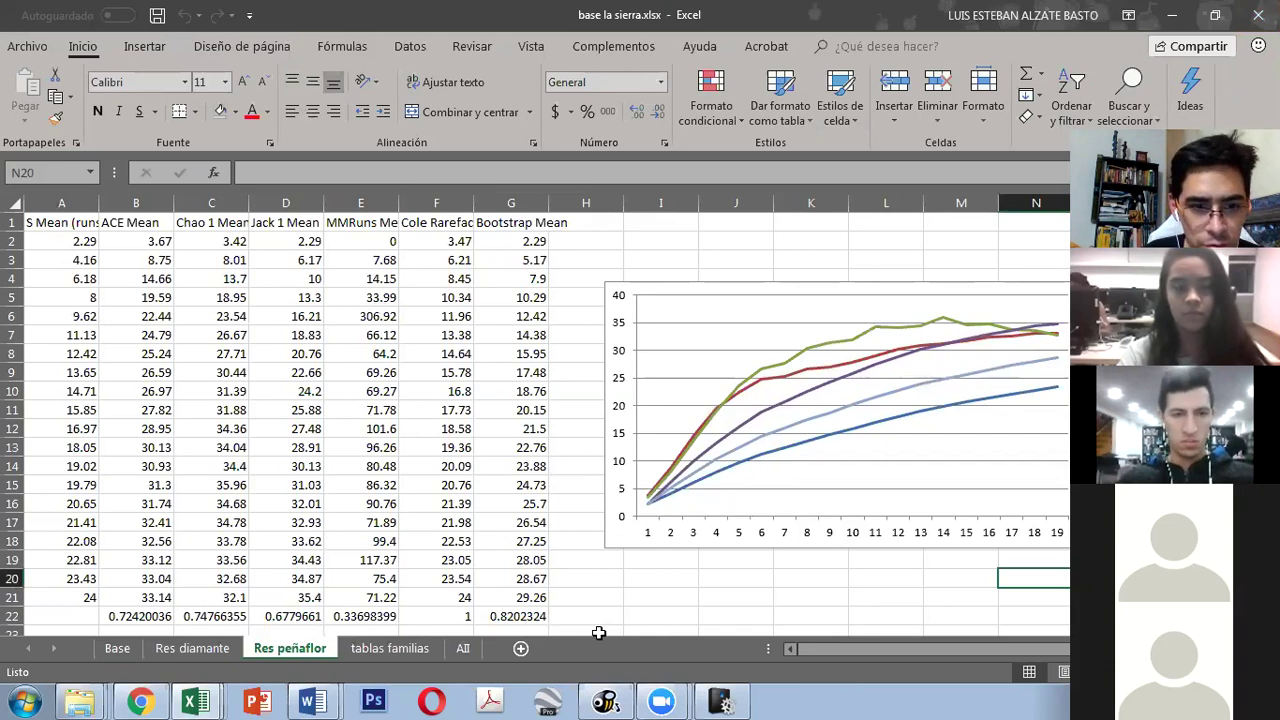
# Step: Examine the species counts on the Base sheet and the estimator columns and curve chart with its legend on Res peñaflor
pyautogui.click(118, 649)
pyautogui.scroll(3, 702, 487)
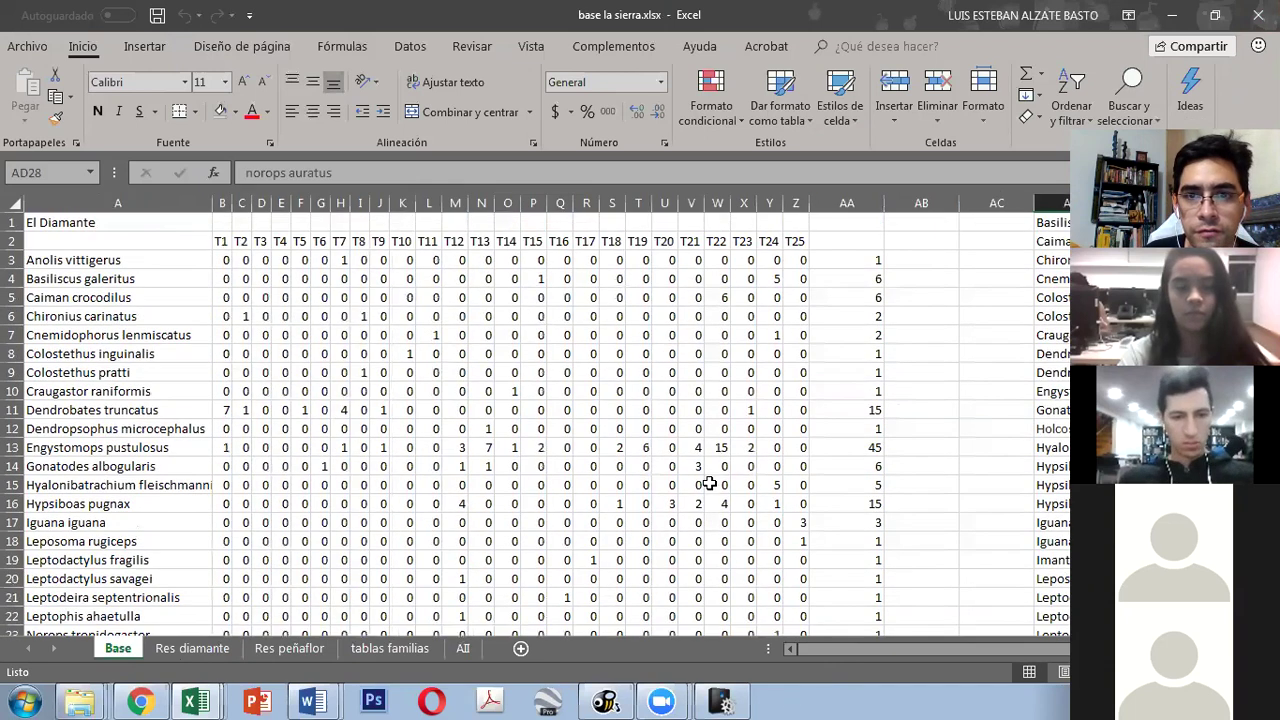
pyautogui.click(246, 651)
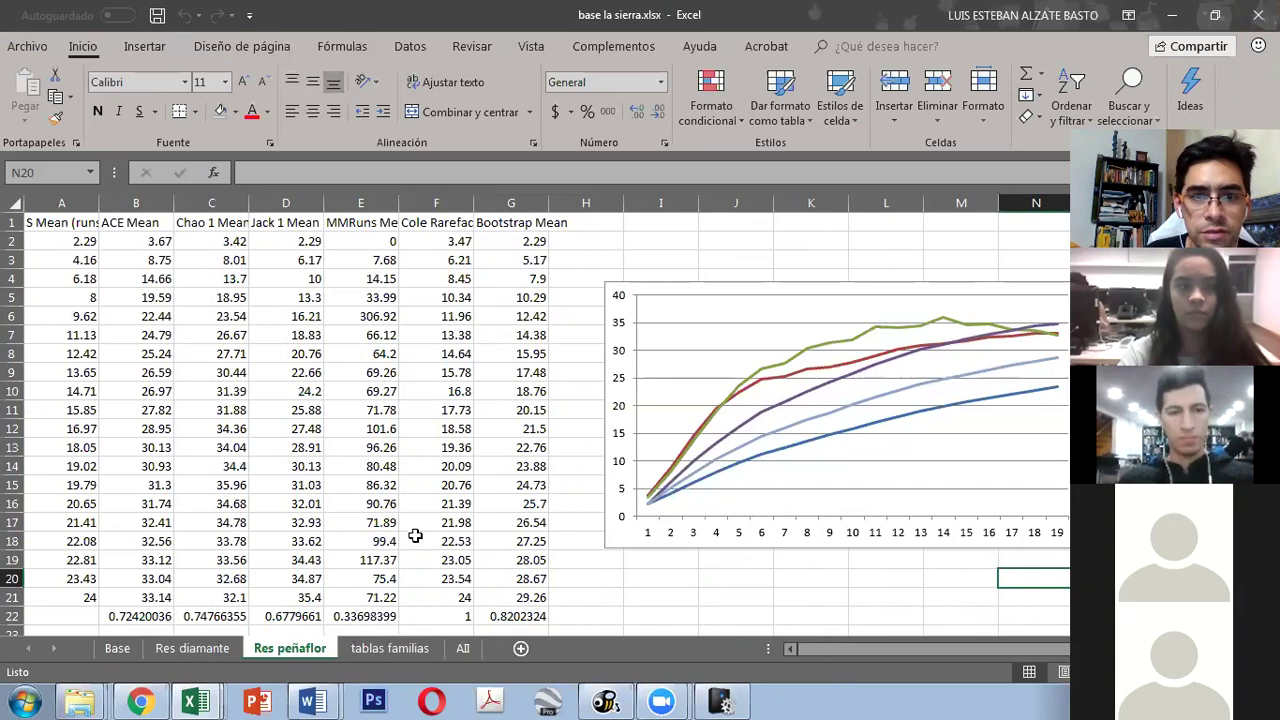
pyautogui.moveTo(812, 650); pyautogui.dragTo(885, 648)
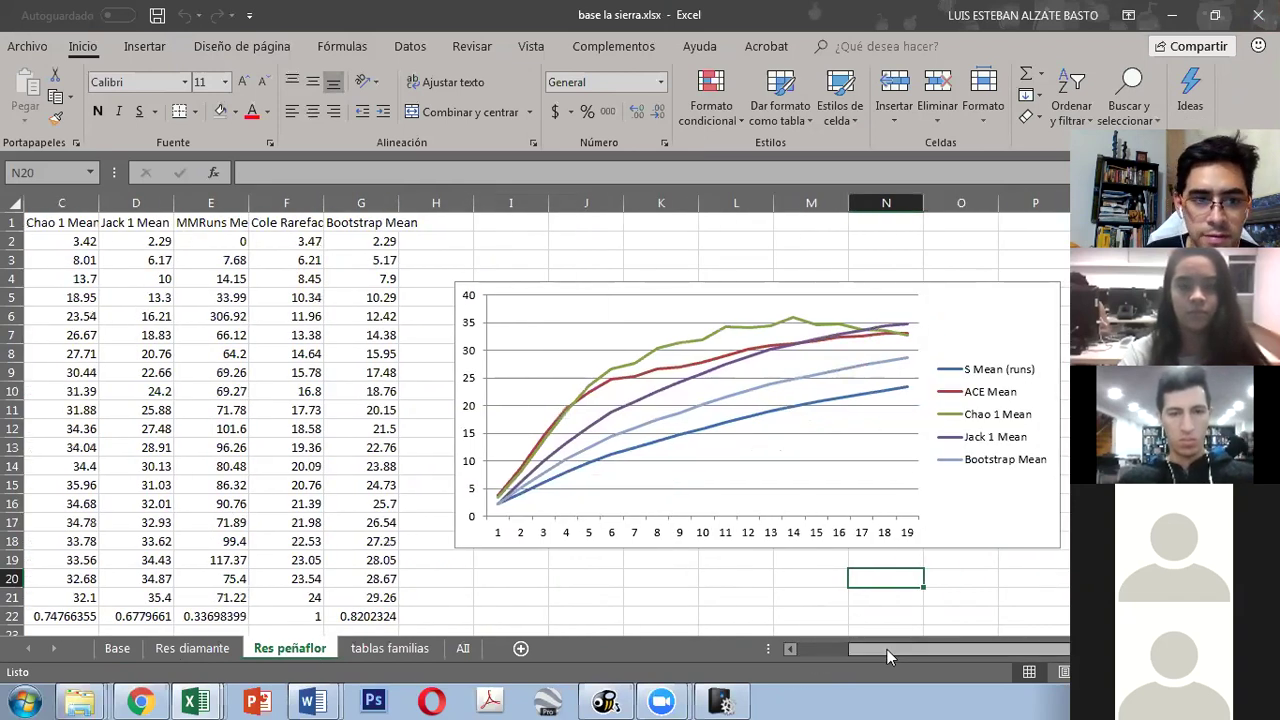
# Step: Leave the base la sierra.xlsx chart and open the Pto Colombia folder inside Mineria, browsing down to its base workbooks
pyautogui.moveTo(907, 652); pyautogui.dragTo(790, 648)
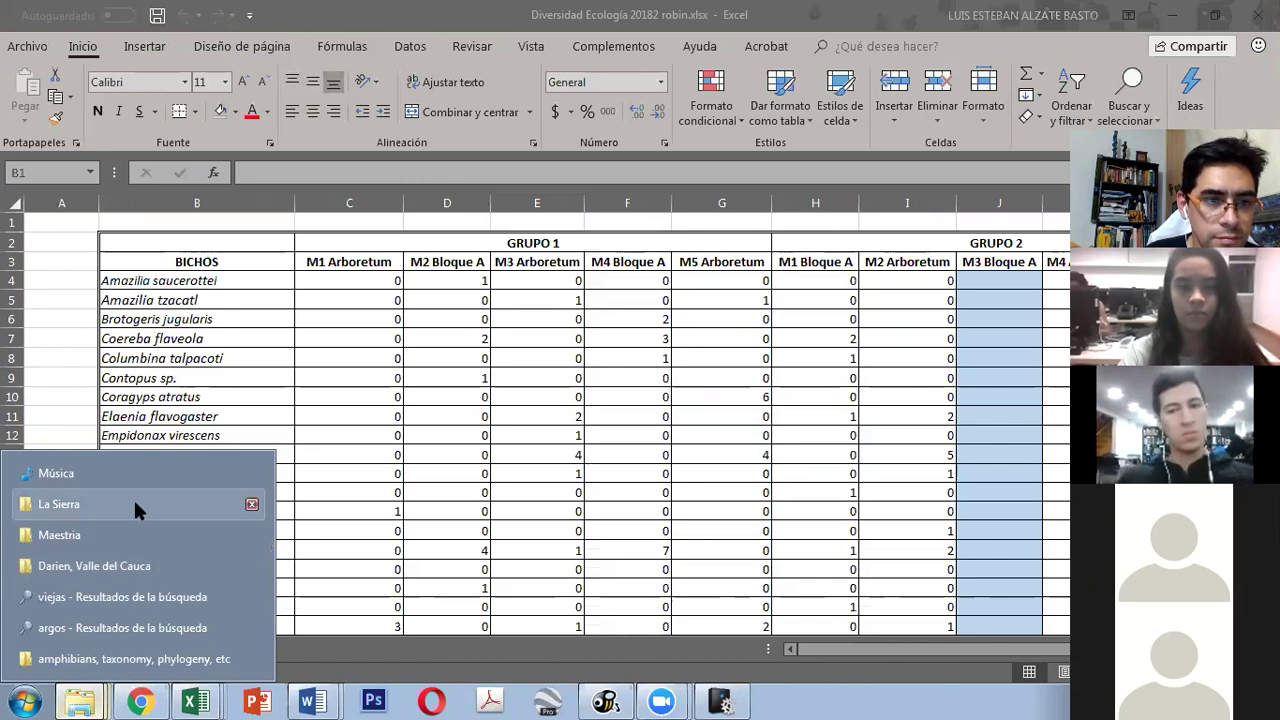
pyautogui.click(133, 497)
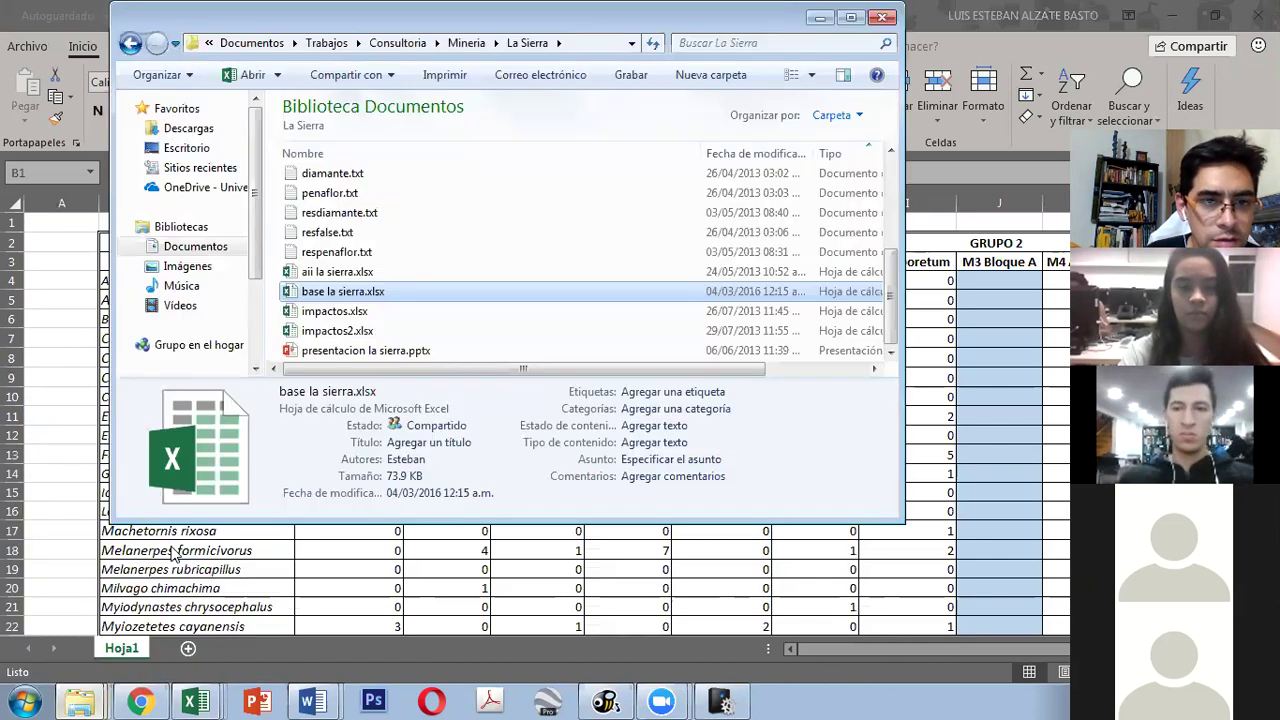
pyautogui.click(130, 42)
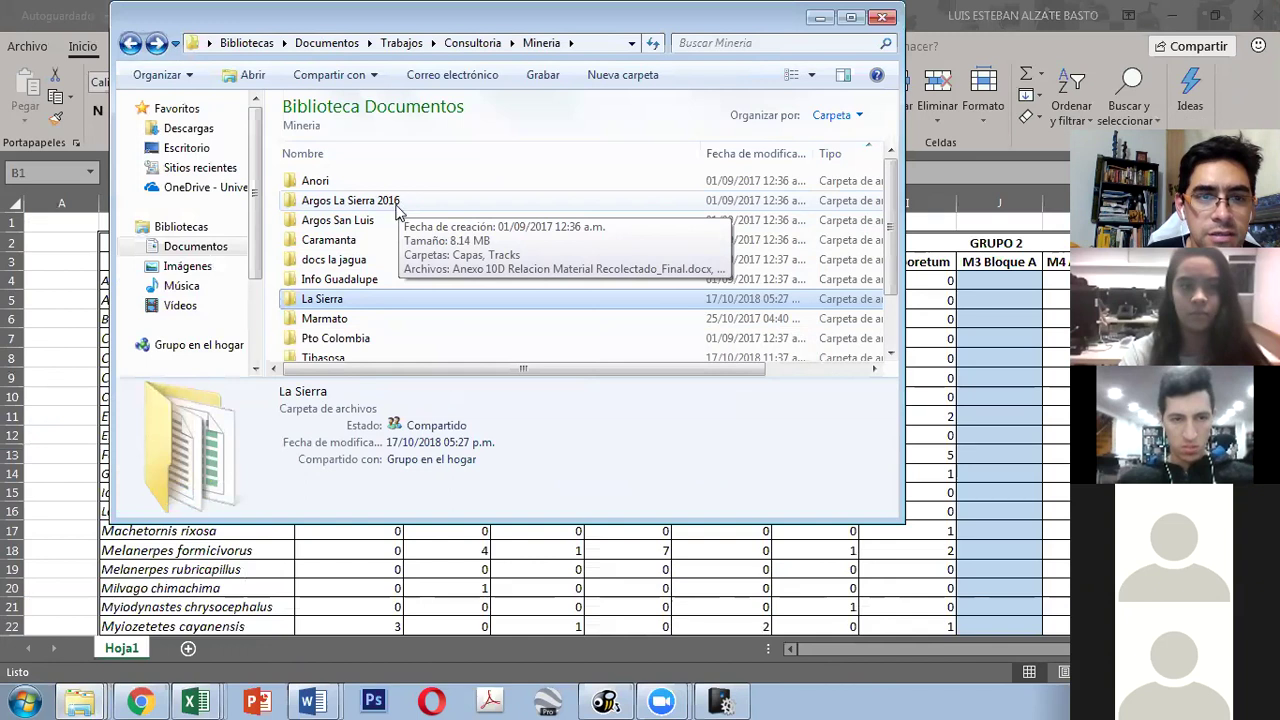
pyautogui.click(366, 219)
pyautogui.scroll(-1, 434, 228)
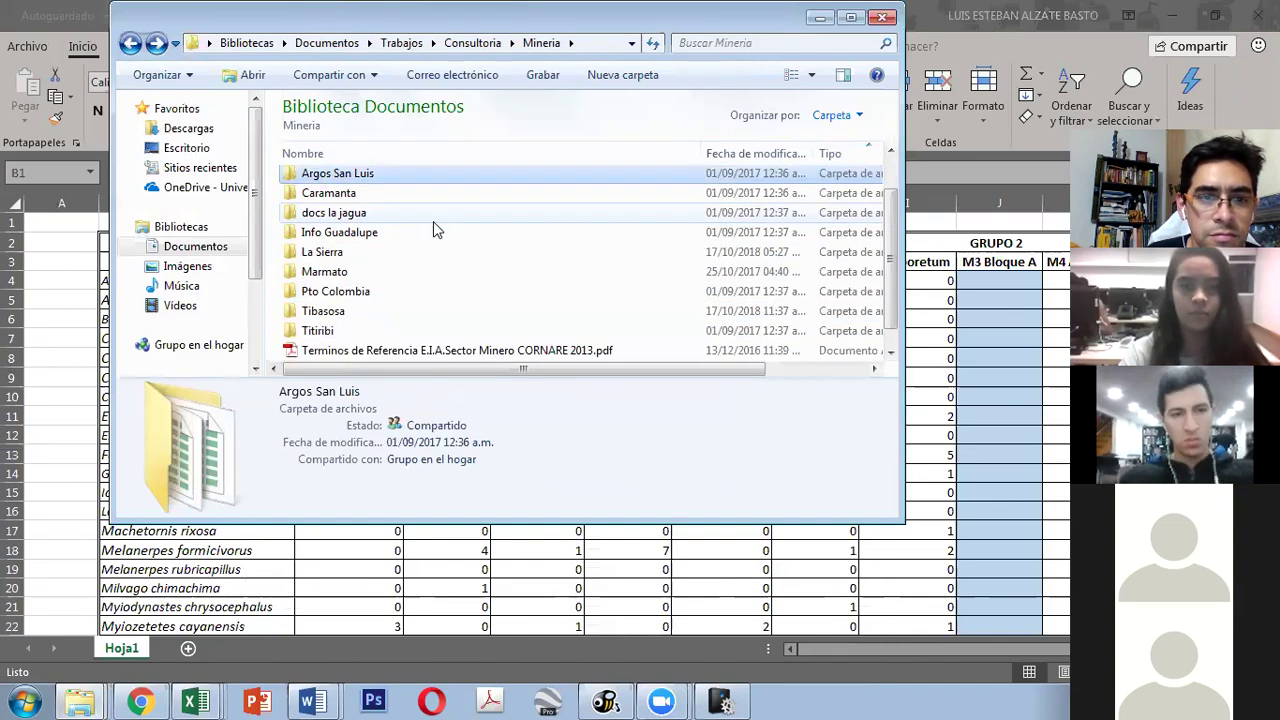
pyautogui.doubleClick(378, 293)
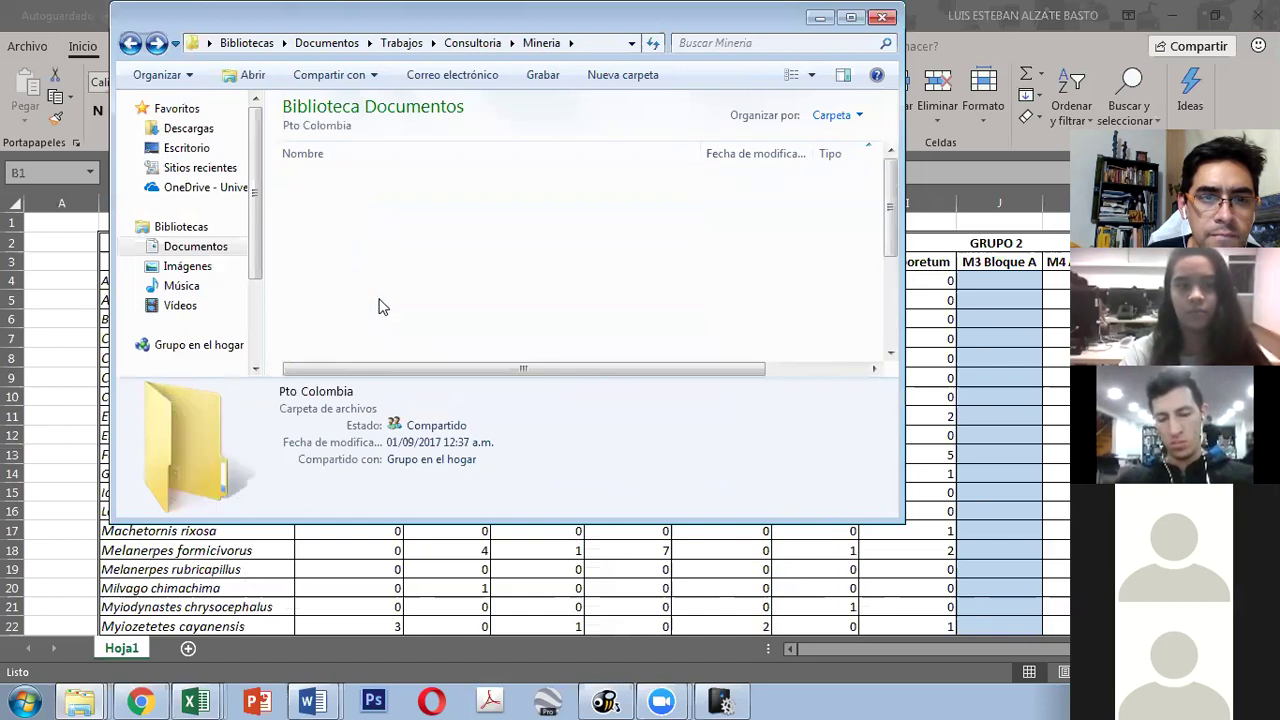
pyautogui.scroll(-3, 392, 279)
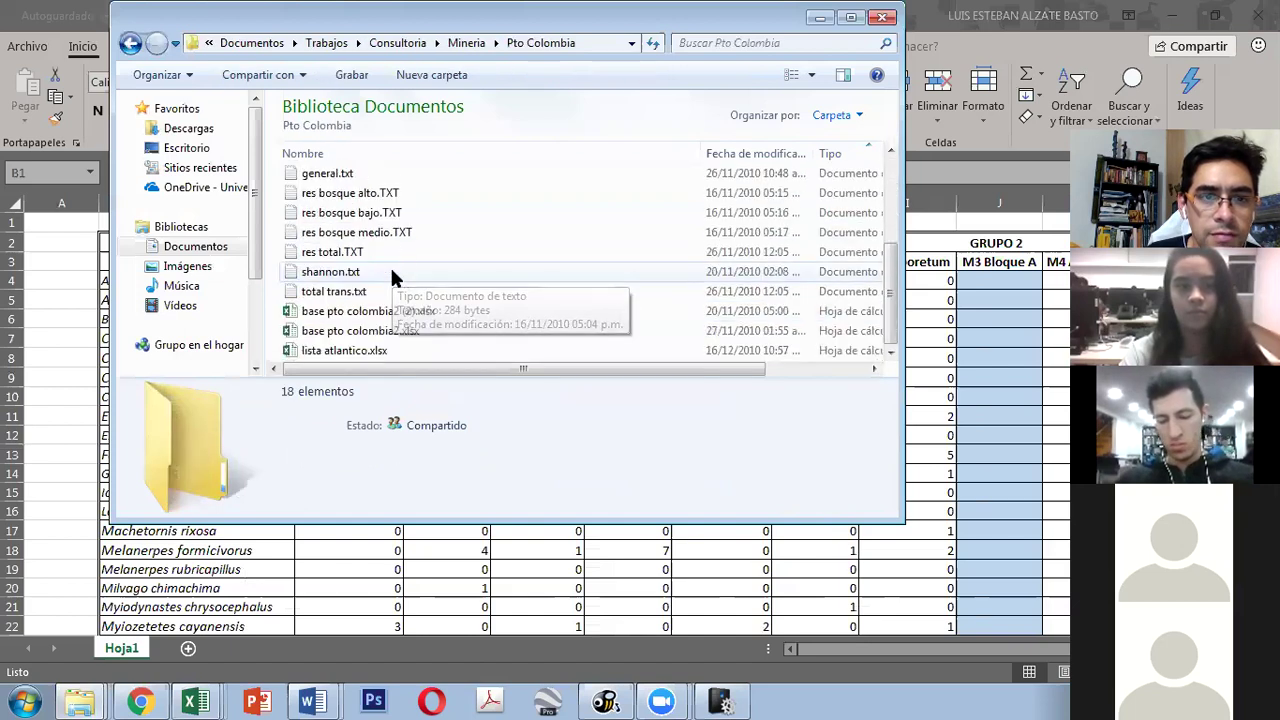
# Step: Open base pto colombia2 (2).xlsx, examine the species abundance table and Shannon diversity results on Hoja2, and close the workbook
pyautogui.click(391, 313)
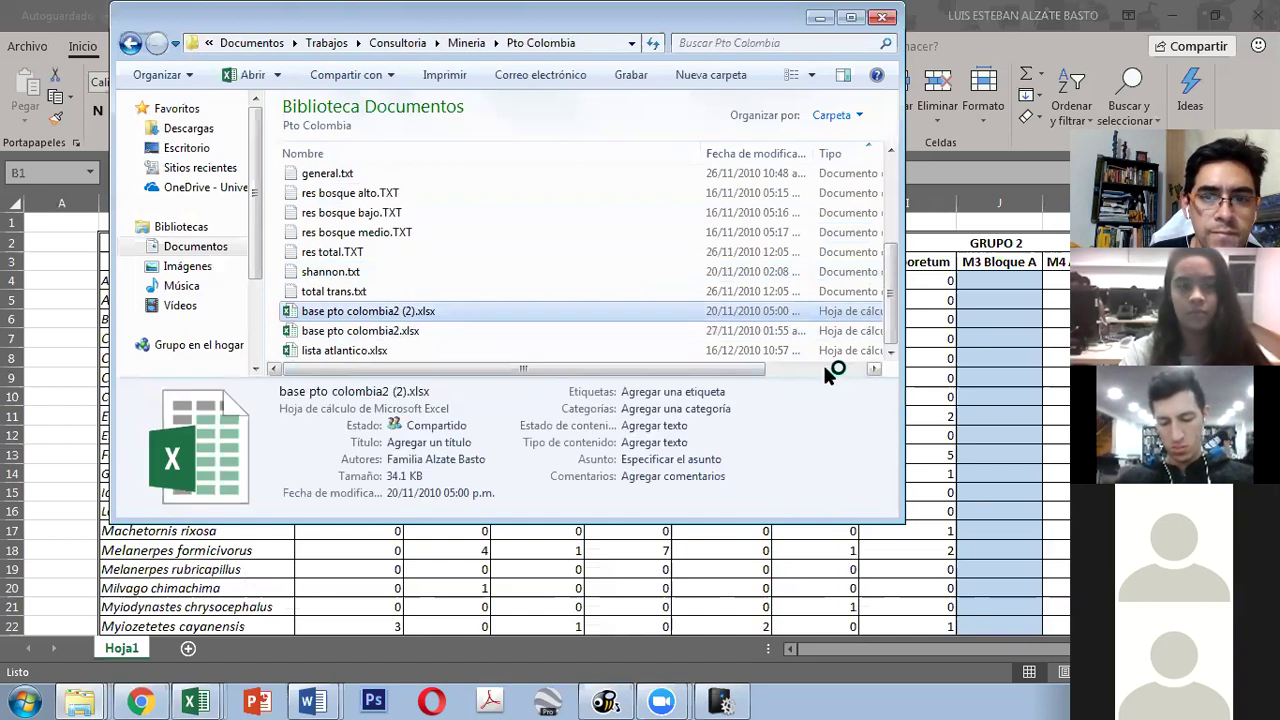
pyautogui.hotkey('alt', 'Tab')
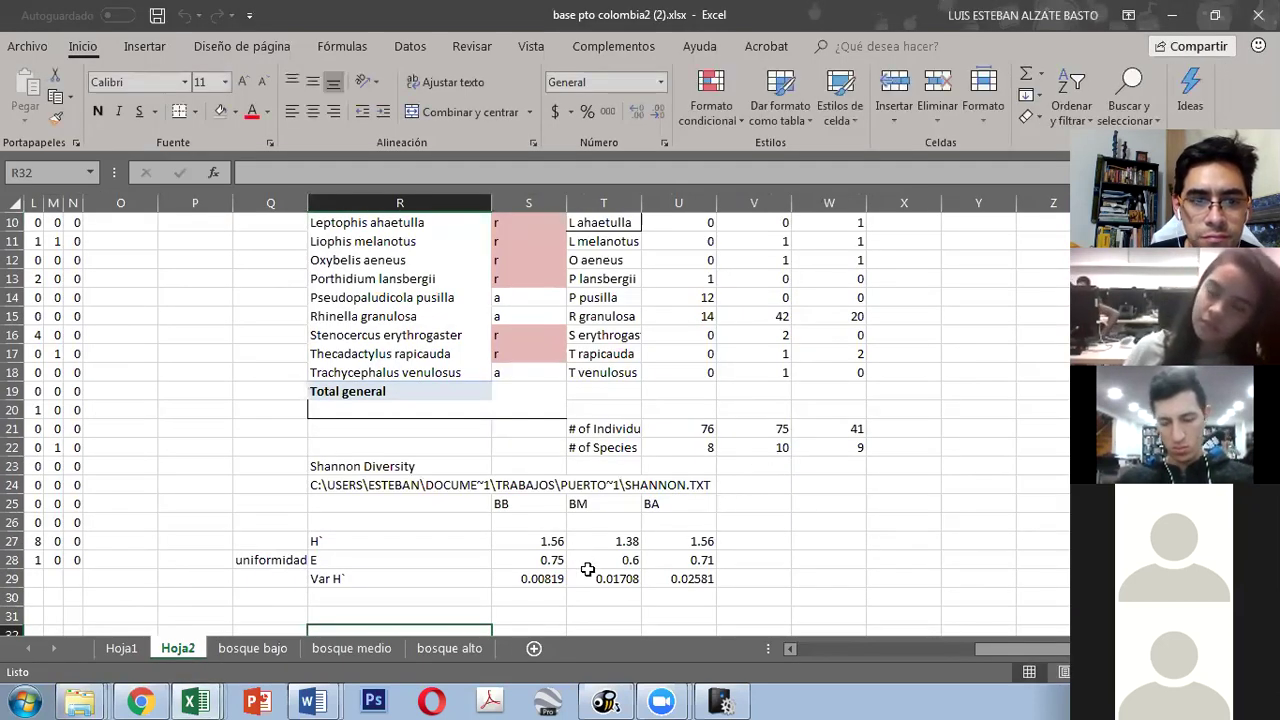
pyautogui.moveTo(991, 650); pyautogui.dragTo(712, 656)
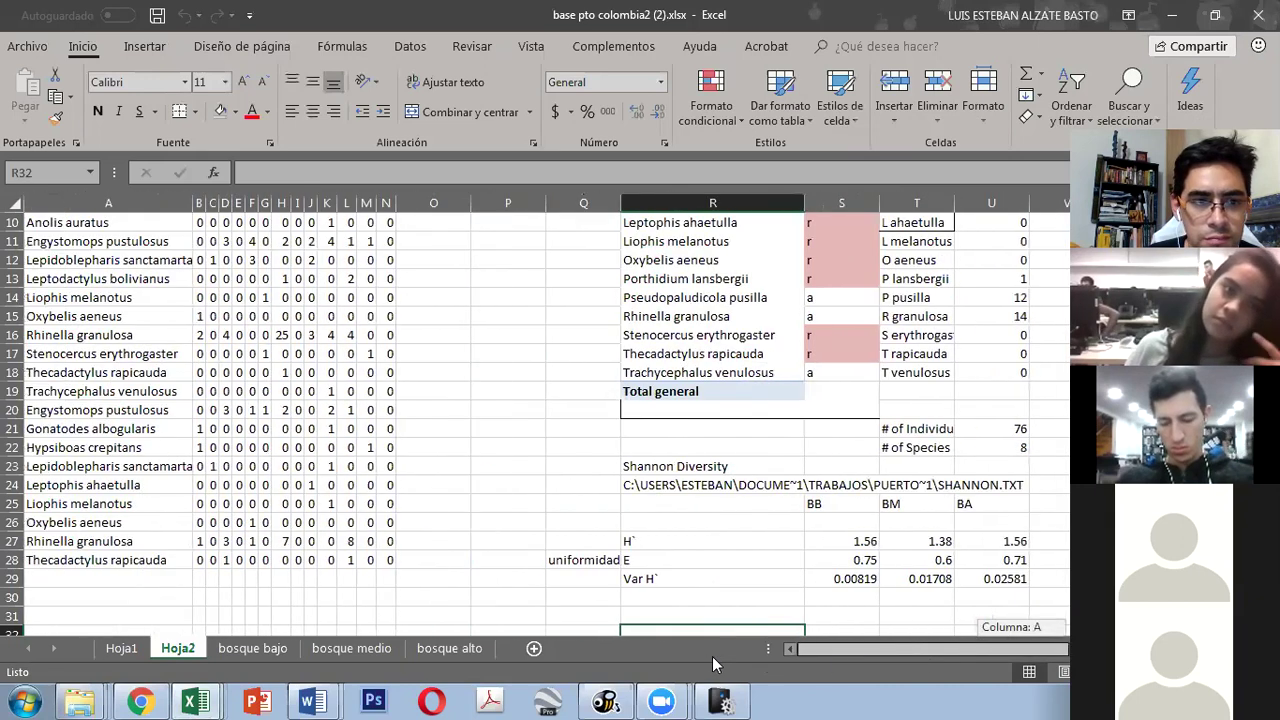
pyautogui.scroll(3, 494, 443)
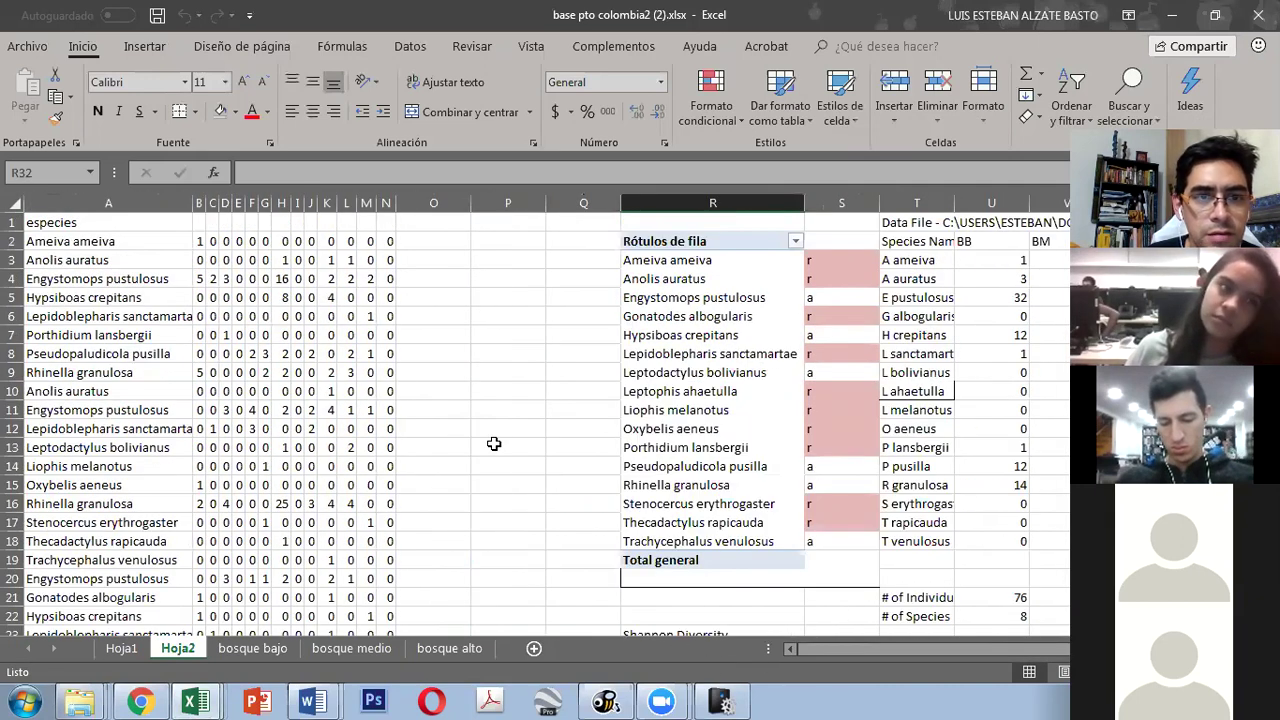
pyautogui.scroll(-5, 494, 443)
pyautogui.scroll(5, 494, 443)
pyautogui.scroll(-5, 494, 443)
pyautogui.scroll(5, 494, 443)
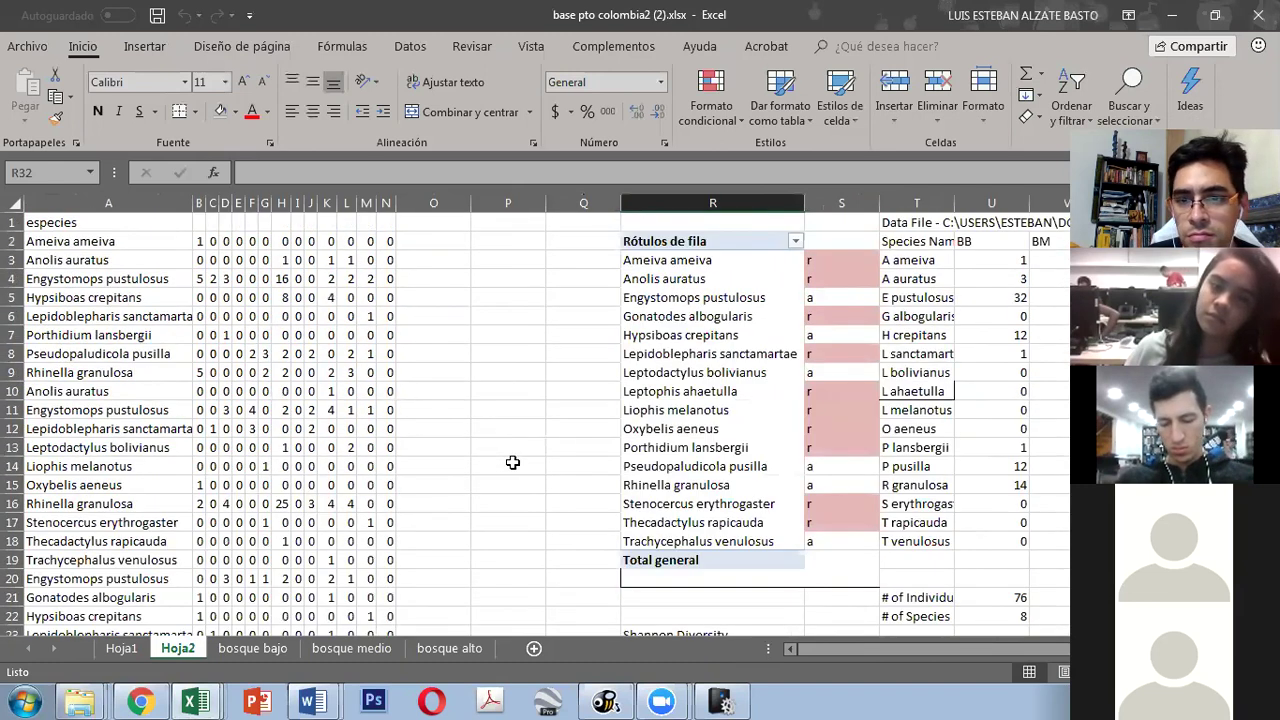
pyautogui.hscroll(2, 512, 462)
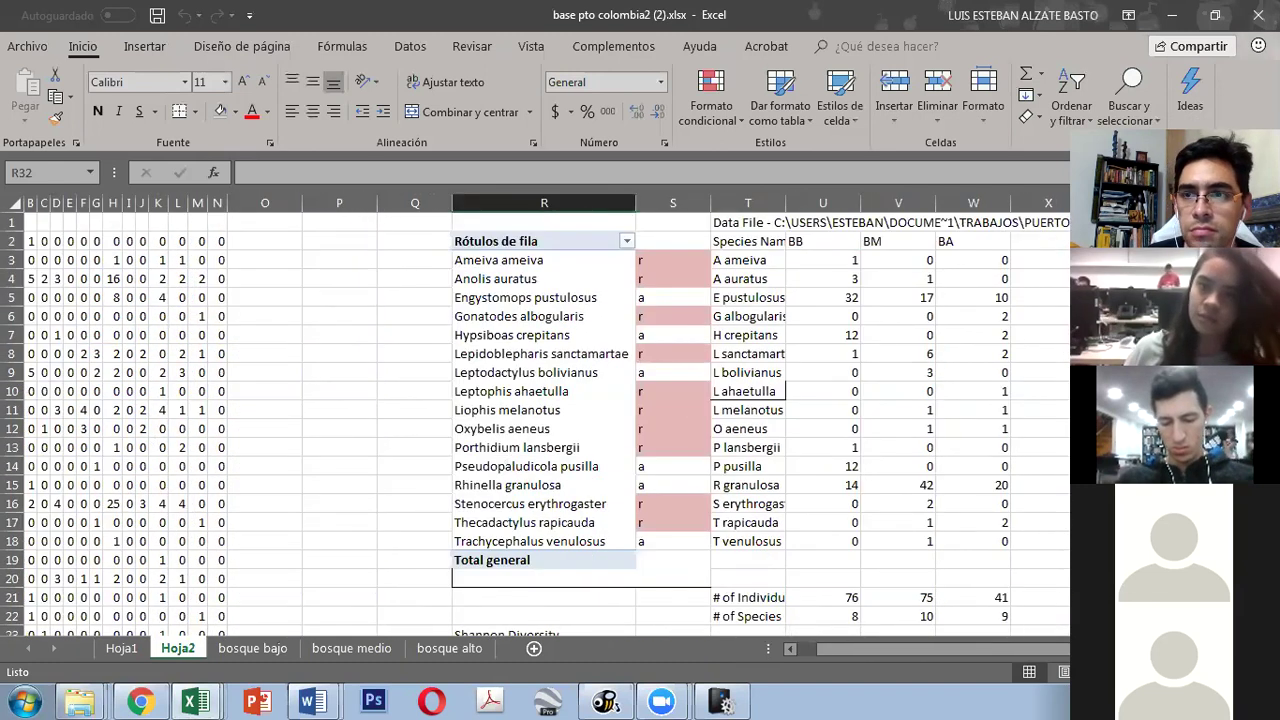
pyautogui.click(1258, 15)
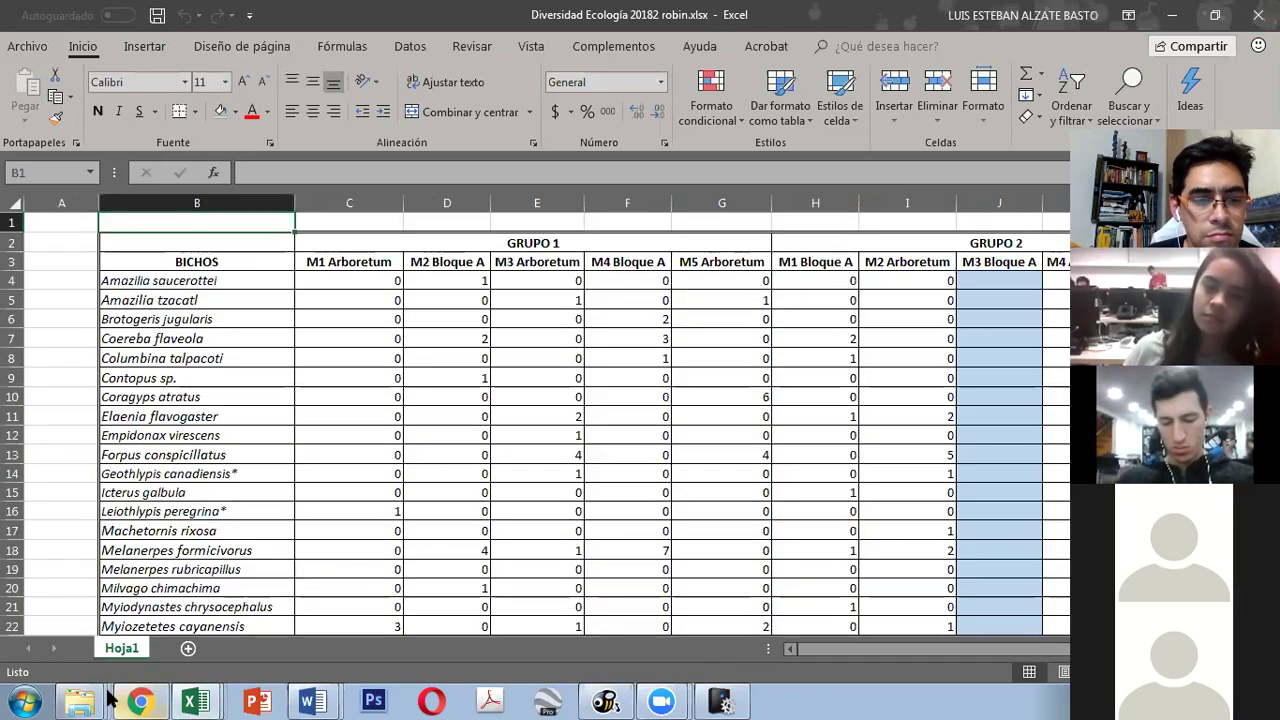
# Step: Go from the Pto Colombia folder to the Taraza folder under Hidroelectricas and open base Taraza.xlsx
pyautogui.rightClick(80, 701)
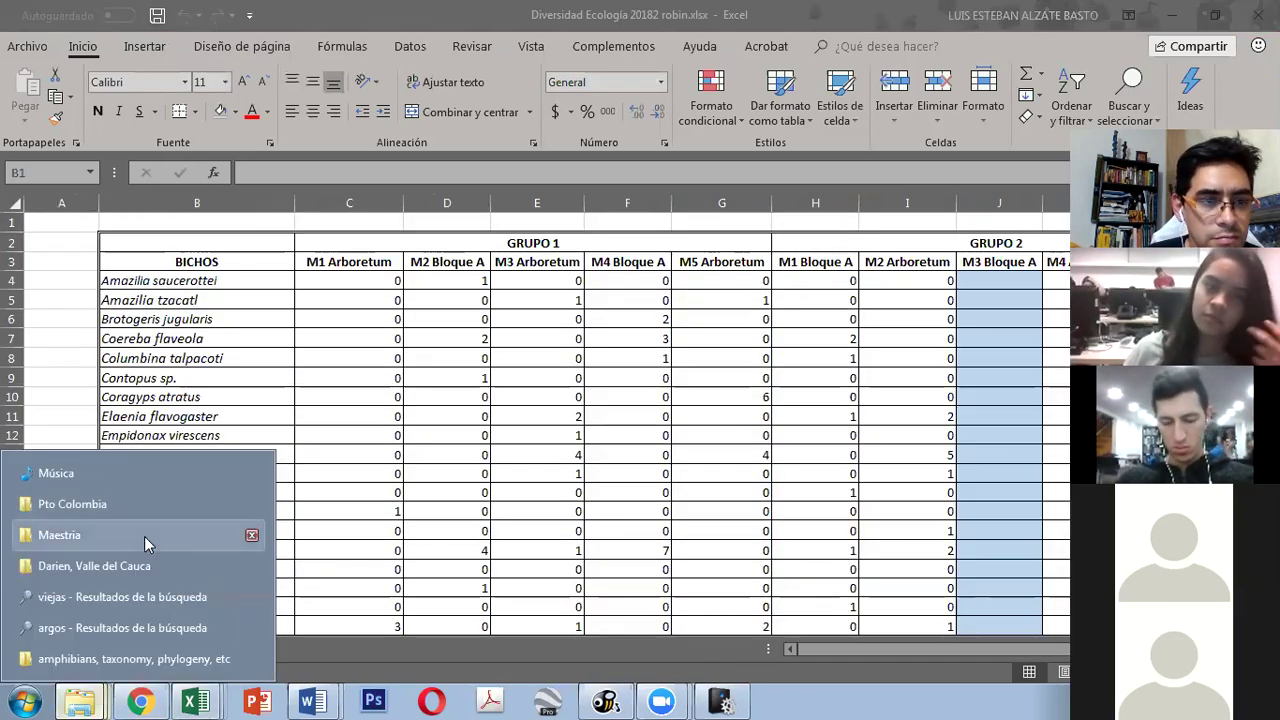
pyautogui.click(139, 504)
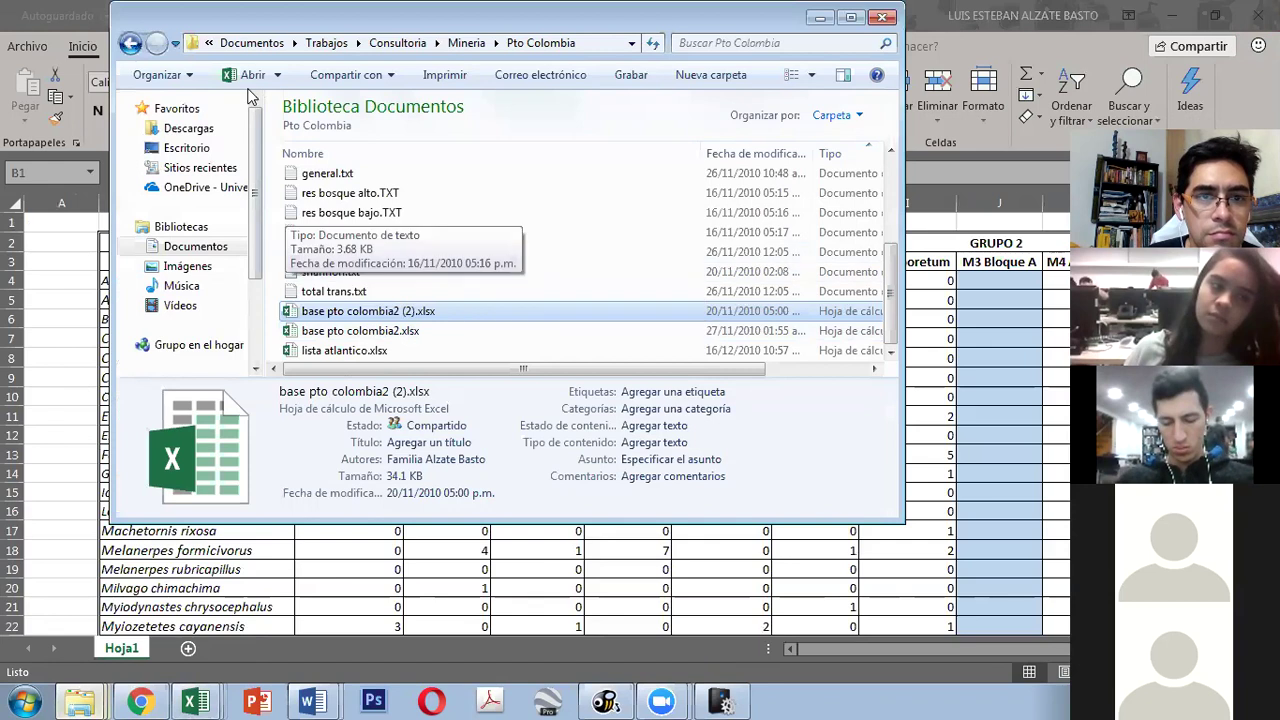
pyautogui.click(437, 43)
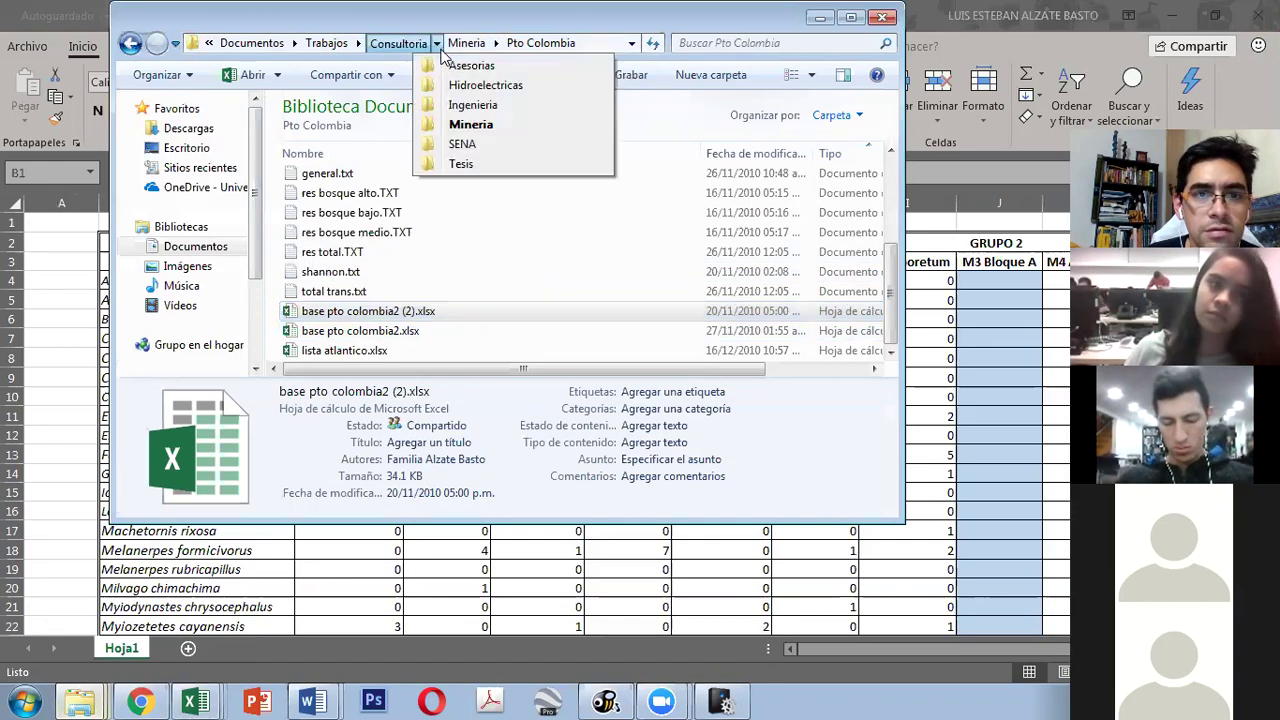
pyautogui.click(485, 86)
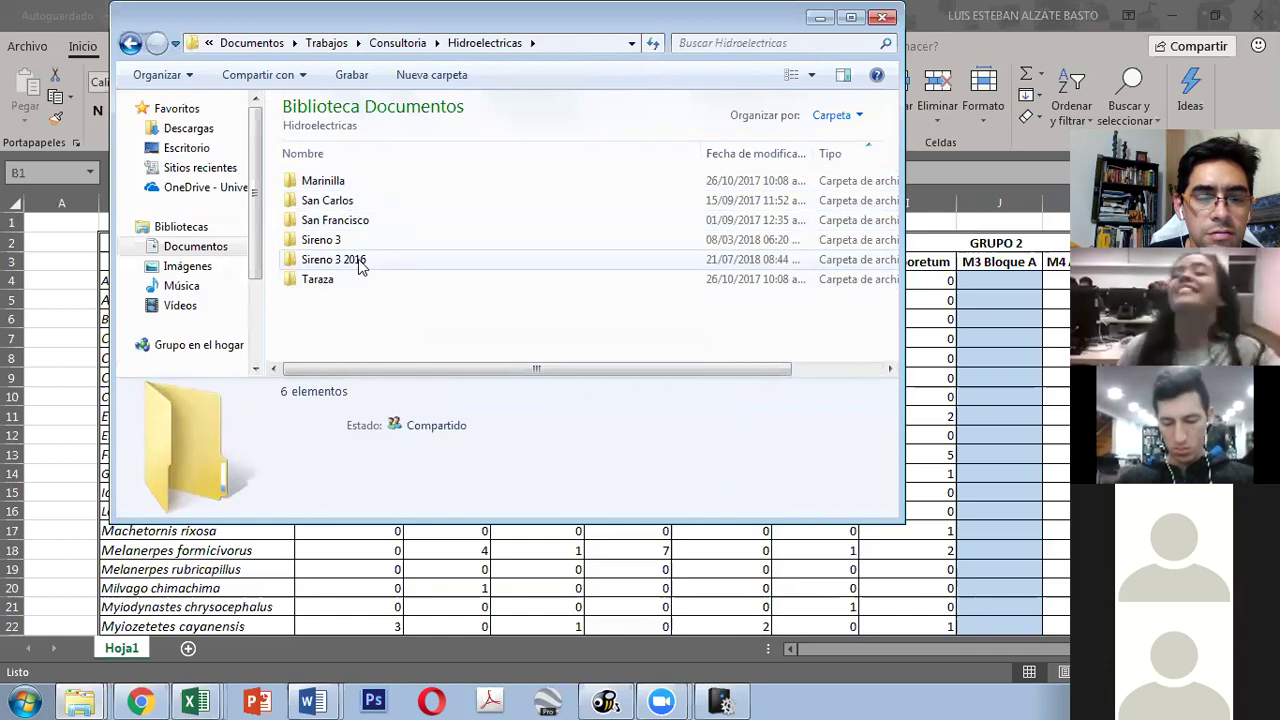
pyautogui.doubleClick(354, 283)
pyautogui.scroll(-2, 364, 257)
pyautogui.scroll(-2, 364, 257)
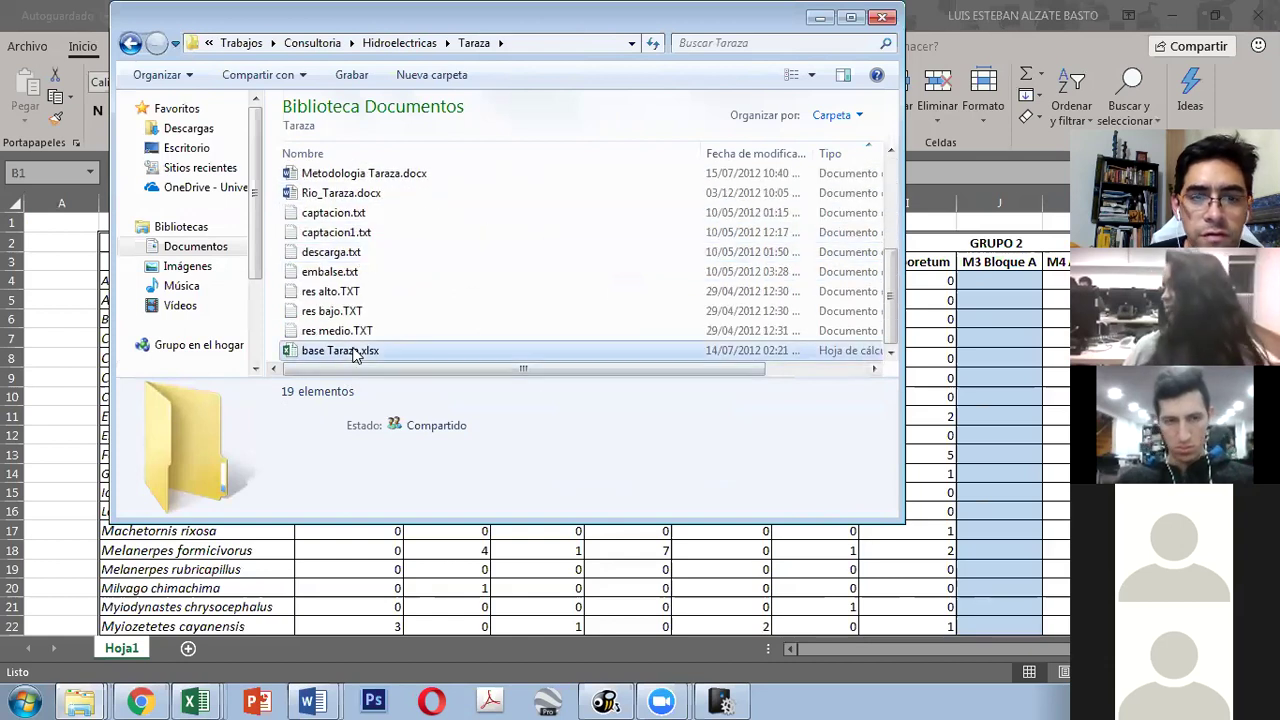
pyautogui.doubleClick(355, 352)
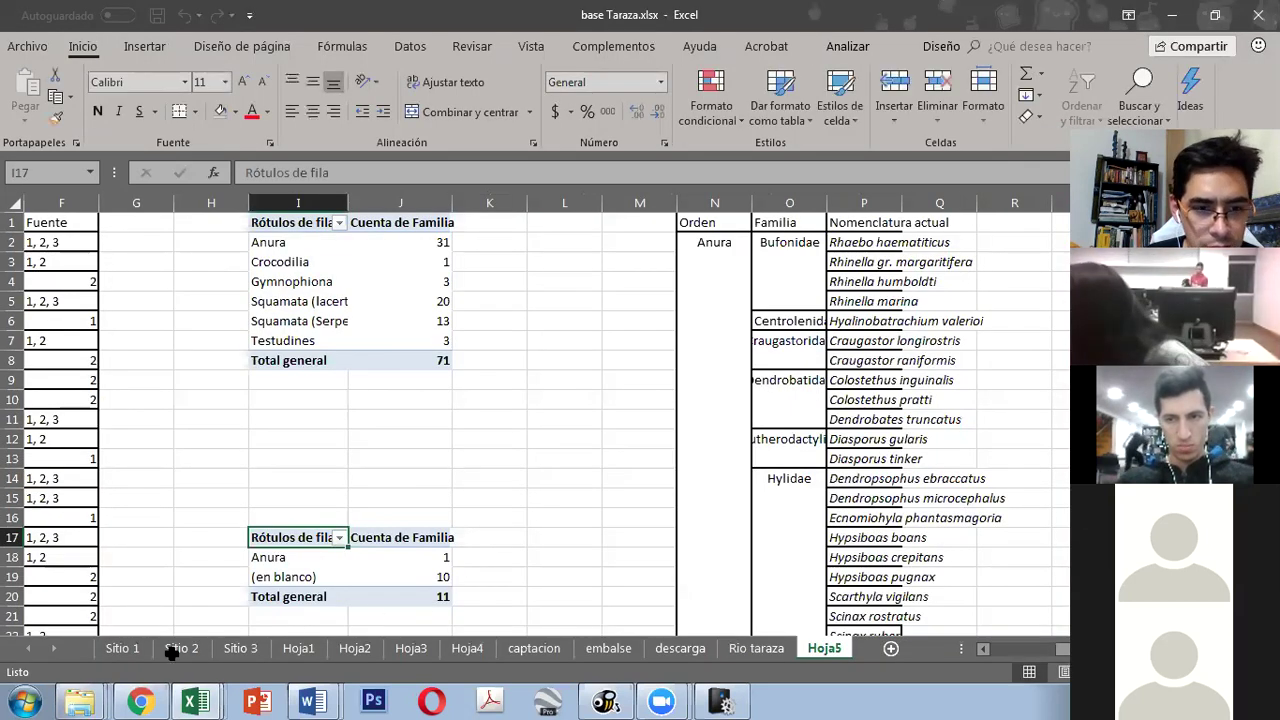
# Step: Look through the sheets Hoja5, Hoja4, Hoja3, Hoja2 and Hoja1 for a sample-by-species data matrix
pyautogui.click(60, 643)
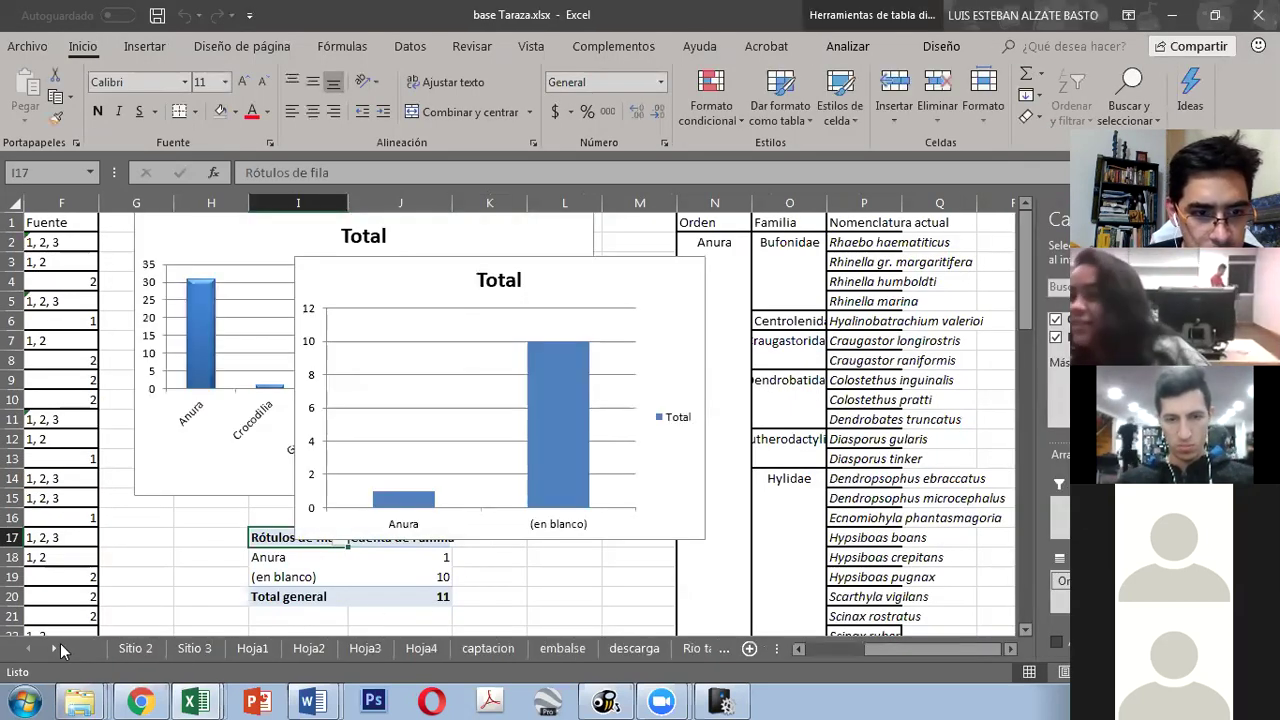
pyautogui.click(694, 651)
pyautogui.click(707, 650)
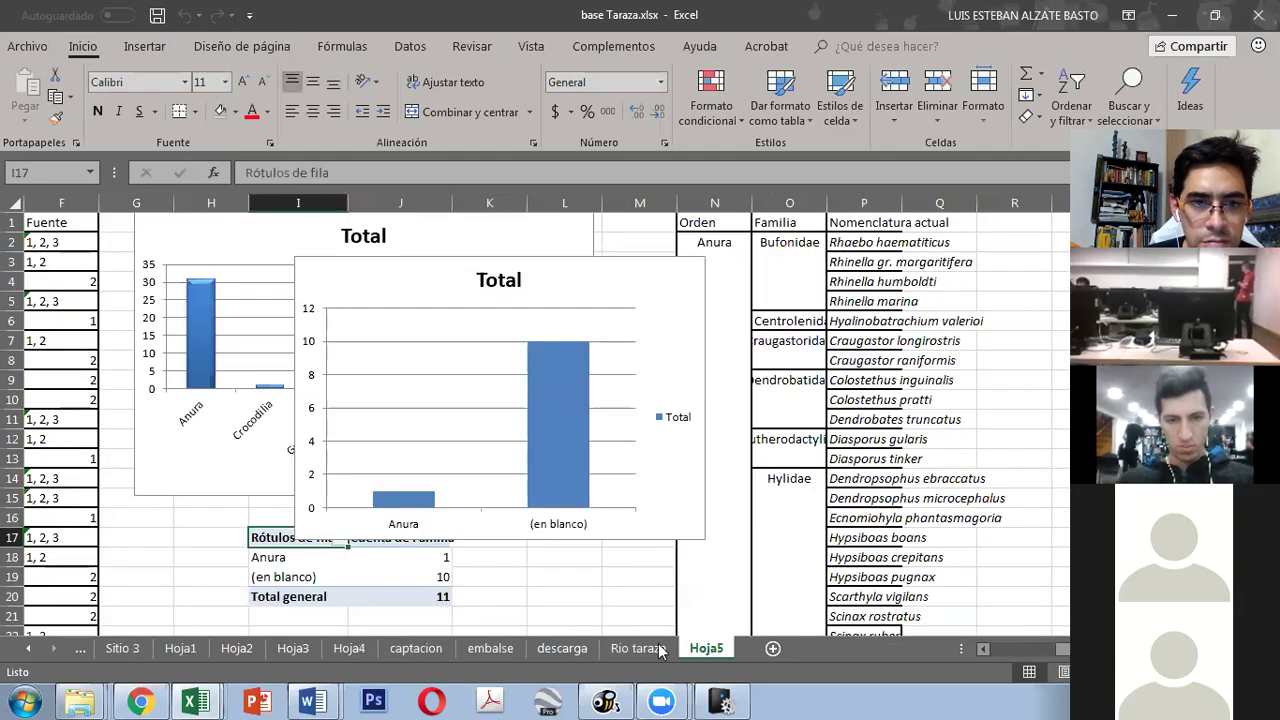
pyautogui.click(347, 649)
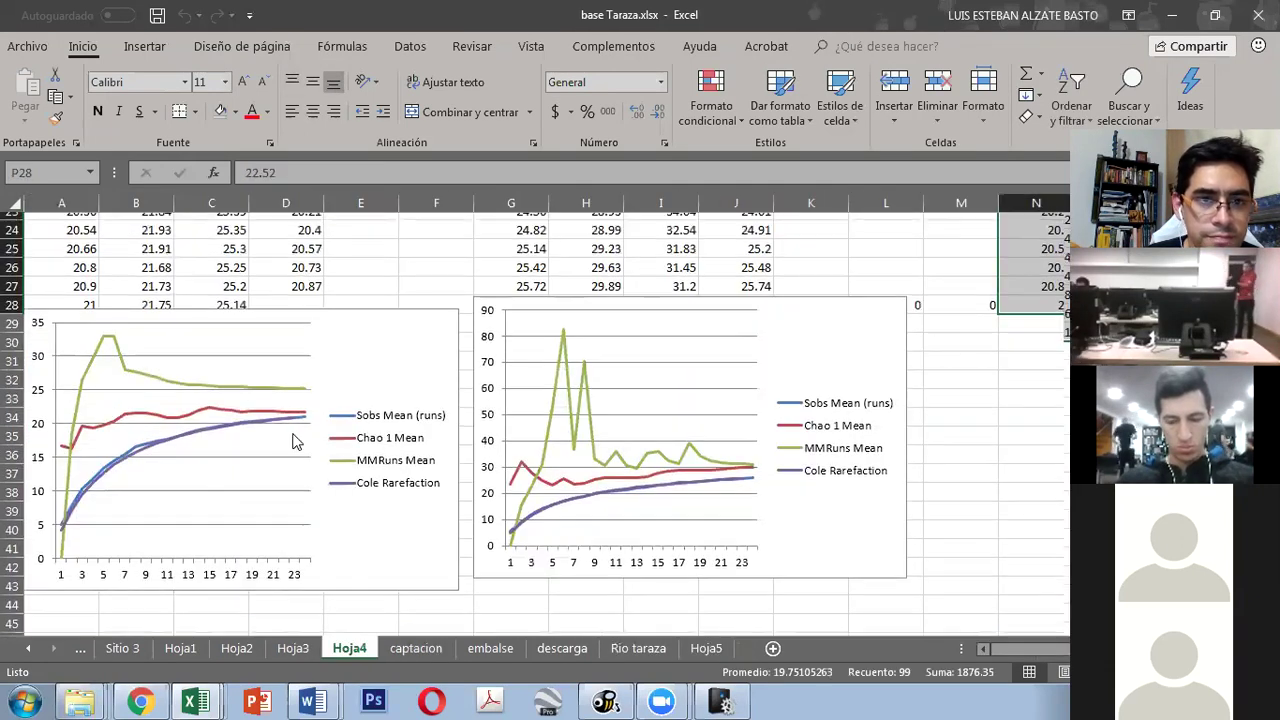
pyautogui.scroll(8, 296, 441)
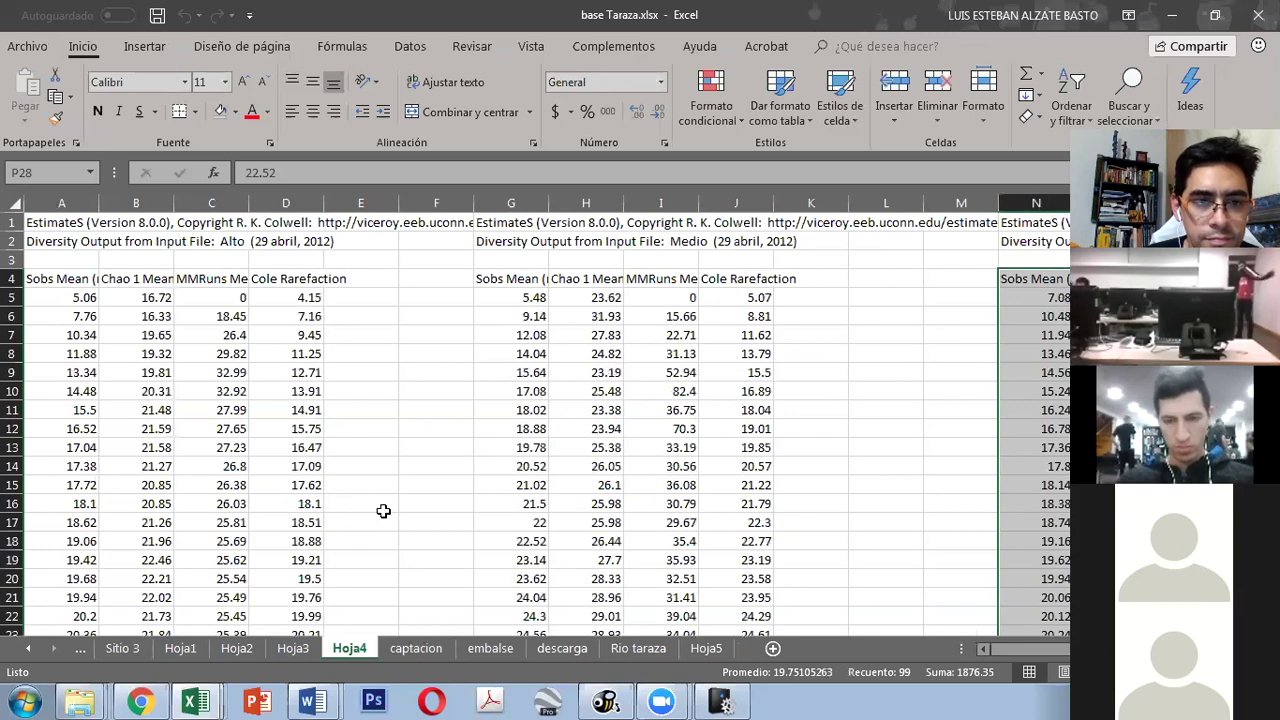
pyautogui.click(285, 649)
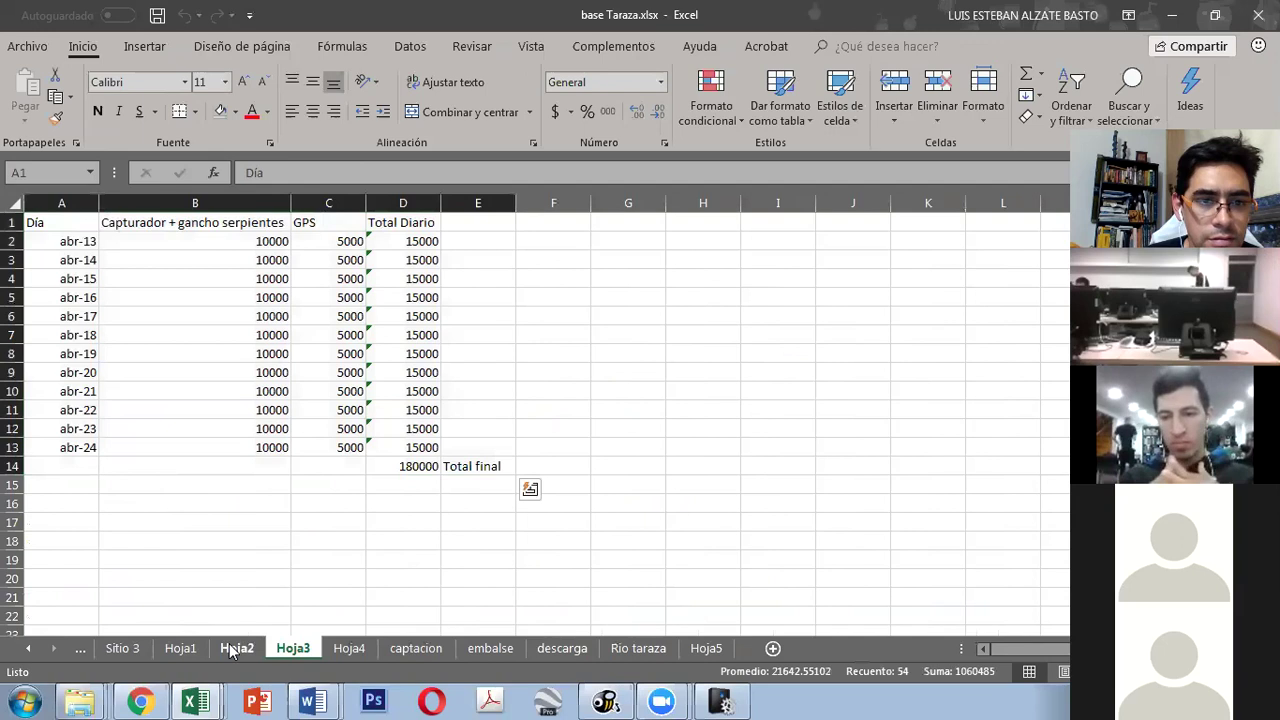
pyautogui.click(232, 649)
pyautogui.click(182, 649)
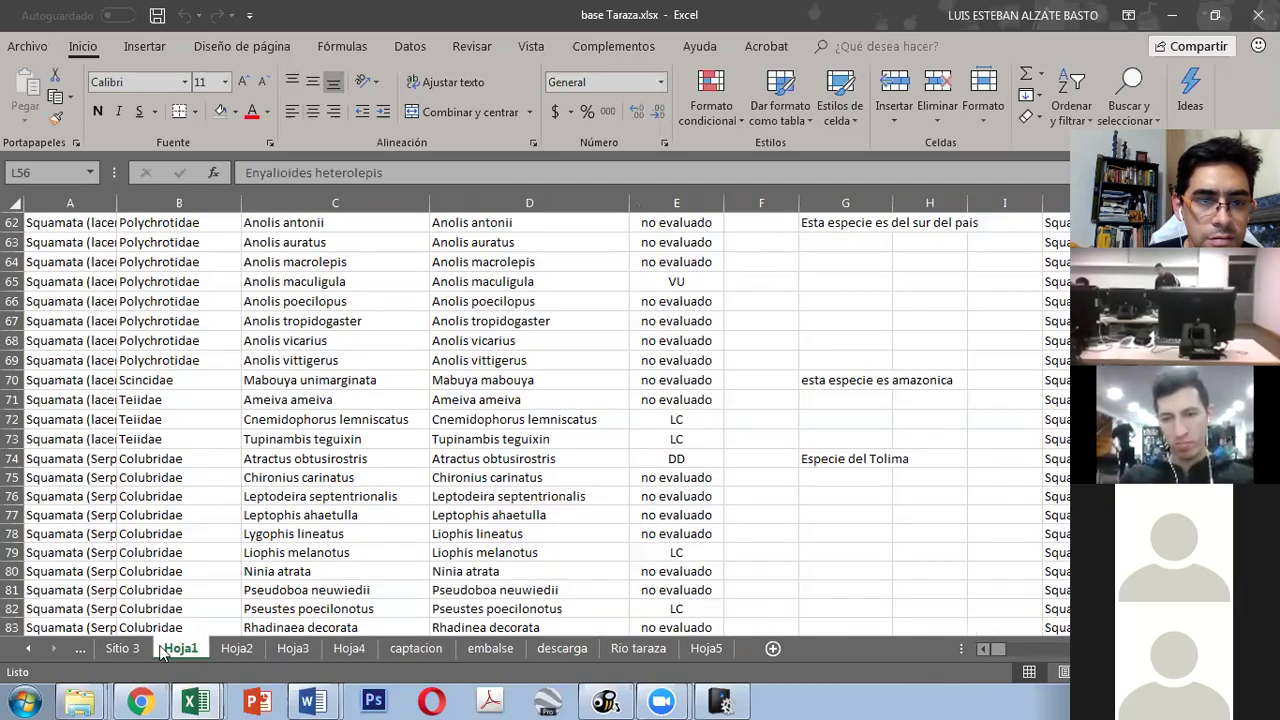
# Step: Switch to the Sitio 3 sheet and examine the hourly transect records and the Bajo species matrix below them
pyautogui.click(120, 649)
pyautogui.click(560, 480)
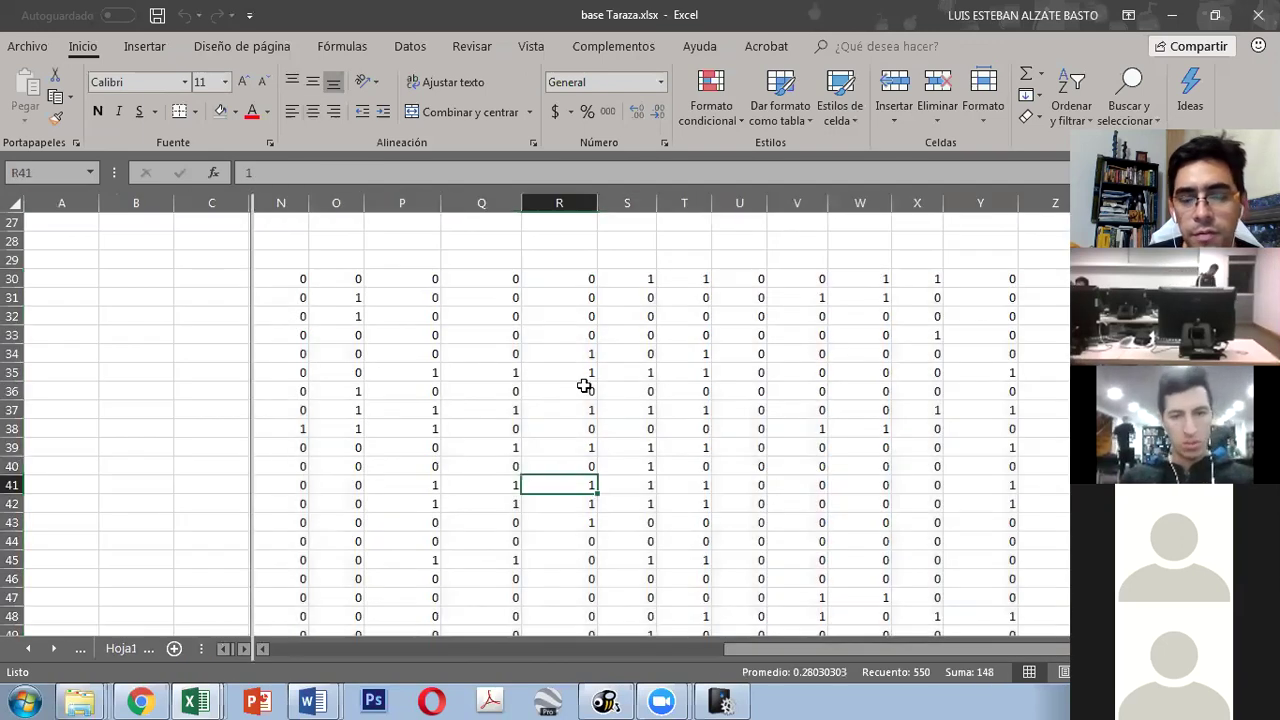
pyautogui.scroll(9, 584, 386)
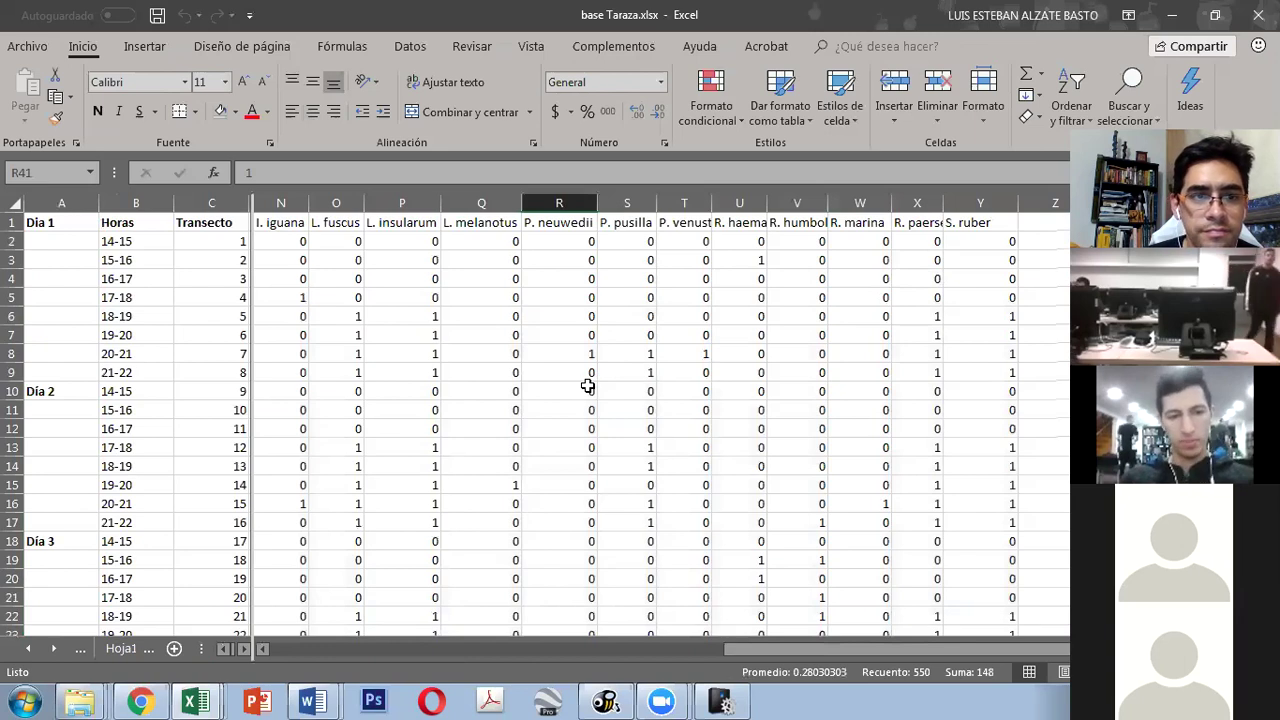
pyautogui.moveTo(765, 649); pyautogui.dragTo(482, 490)
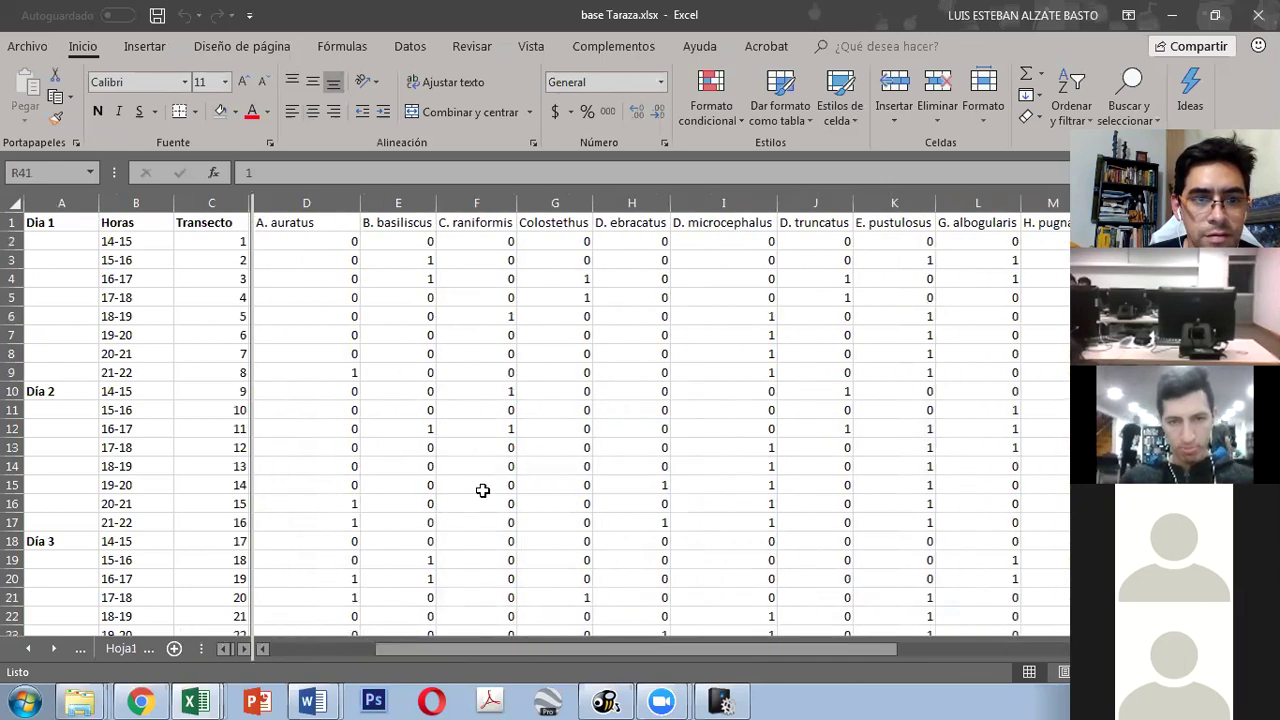
pyautogui.scroll(-12, 482, 490)
pyautogui.scroll(4, 482, 490)
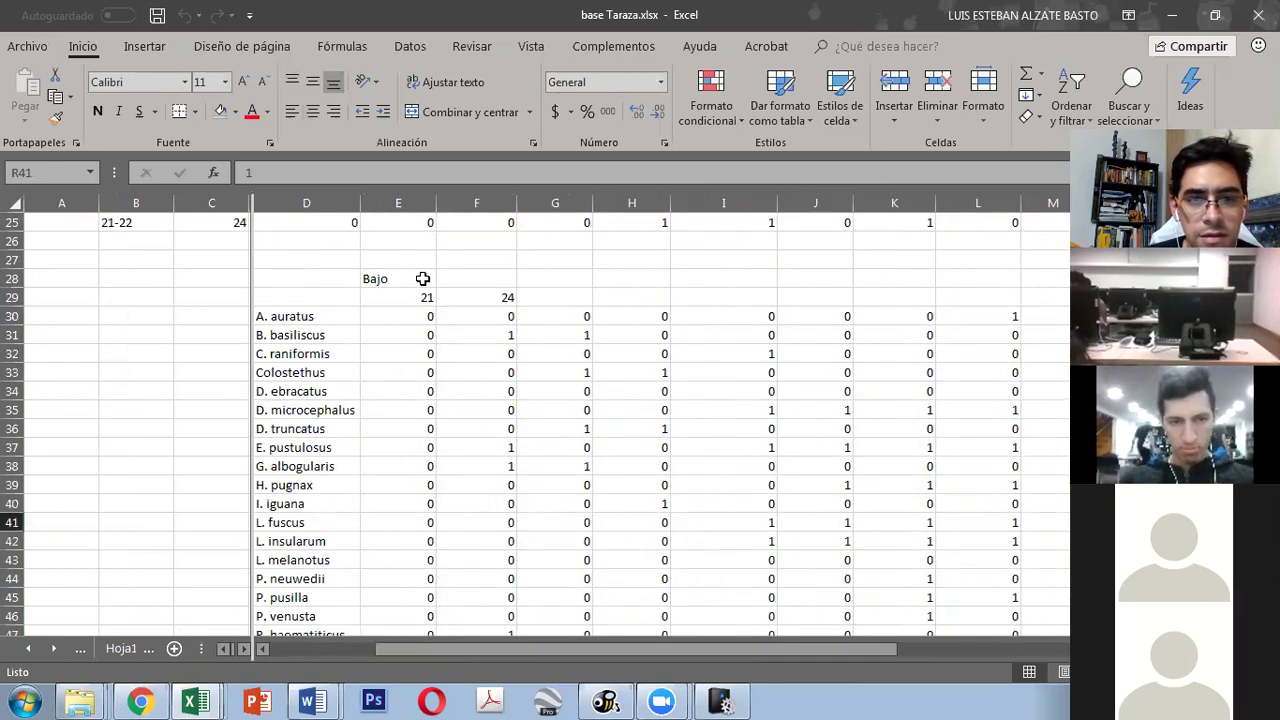
# Step: Inspect the Bajo matrix header: the title in E28 and the two dimension values in E29 and F29
pyautogui.click(410, 320)
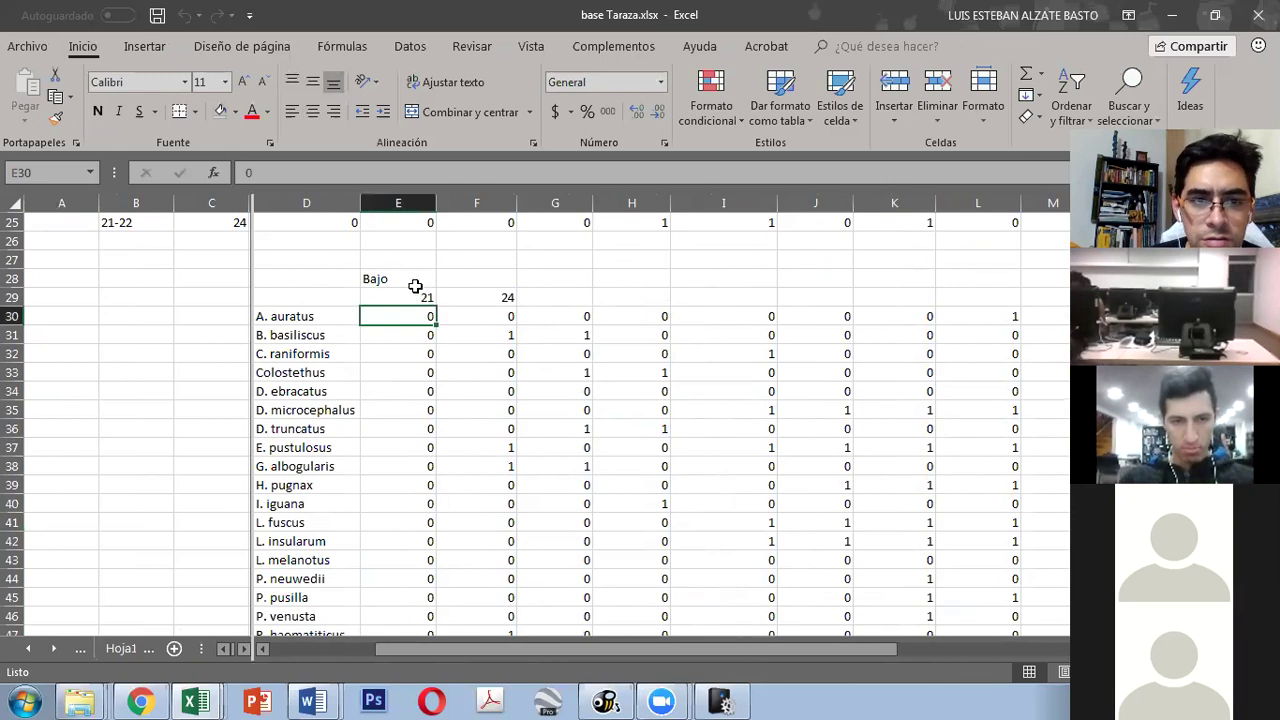
pyautogui.click(413, 297)
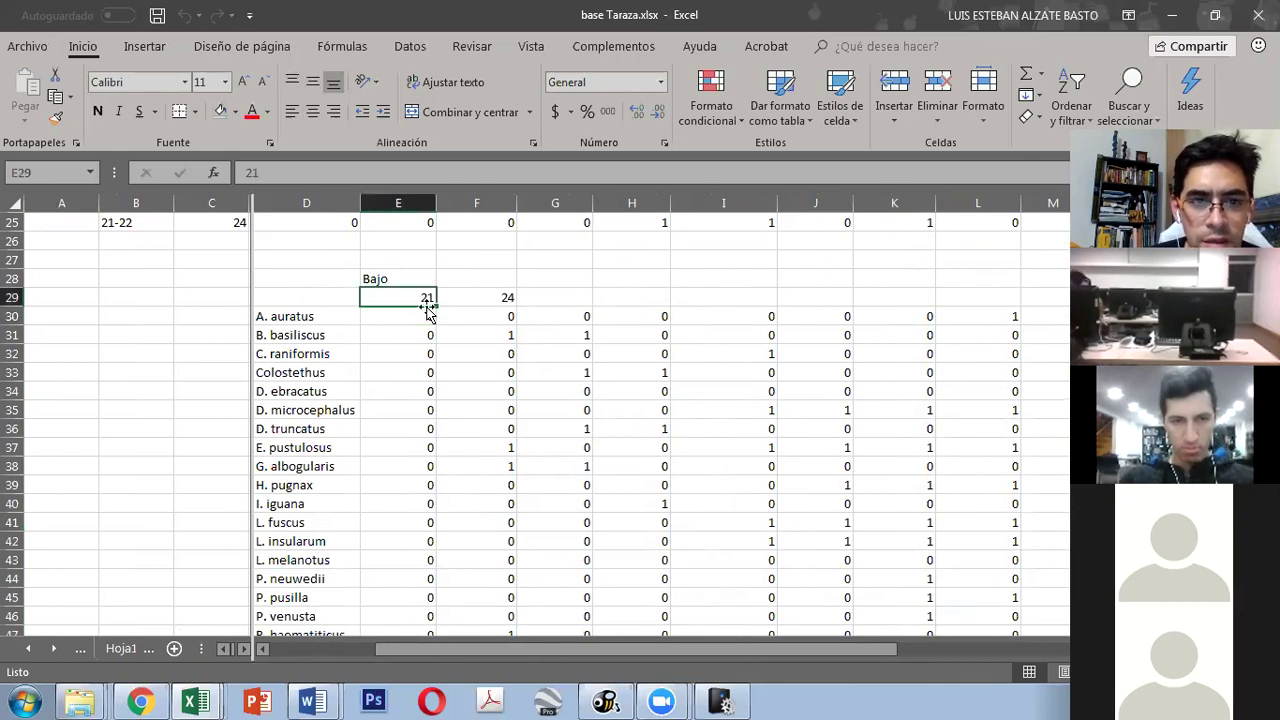
pyautogui.click(372, 280)
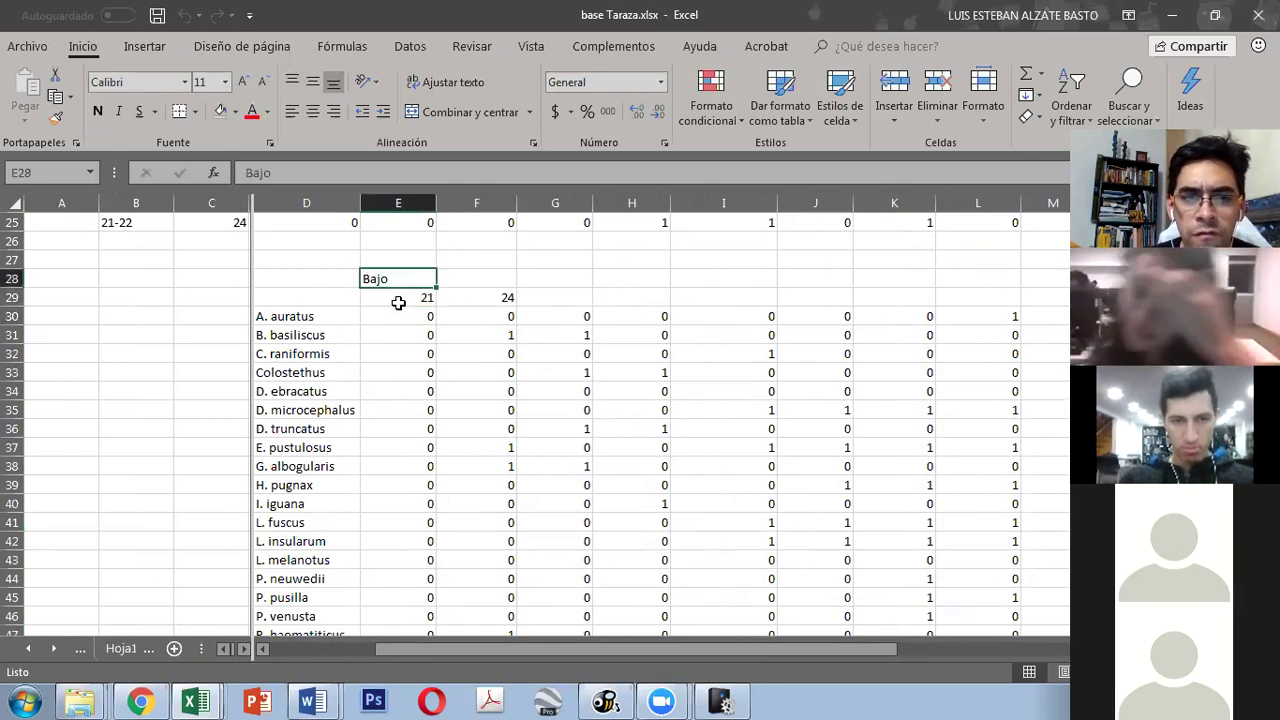
pyautogui.click(398, 300)
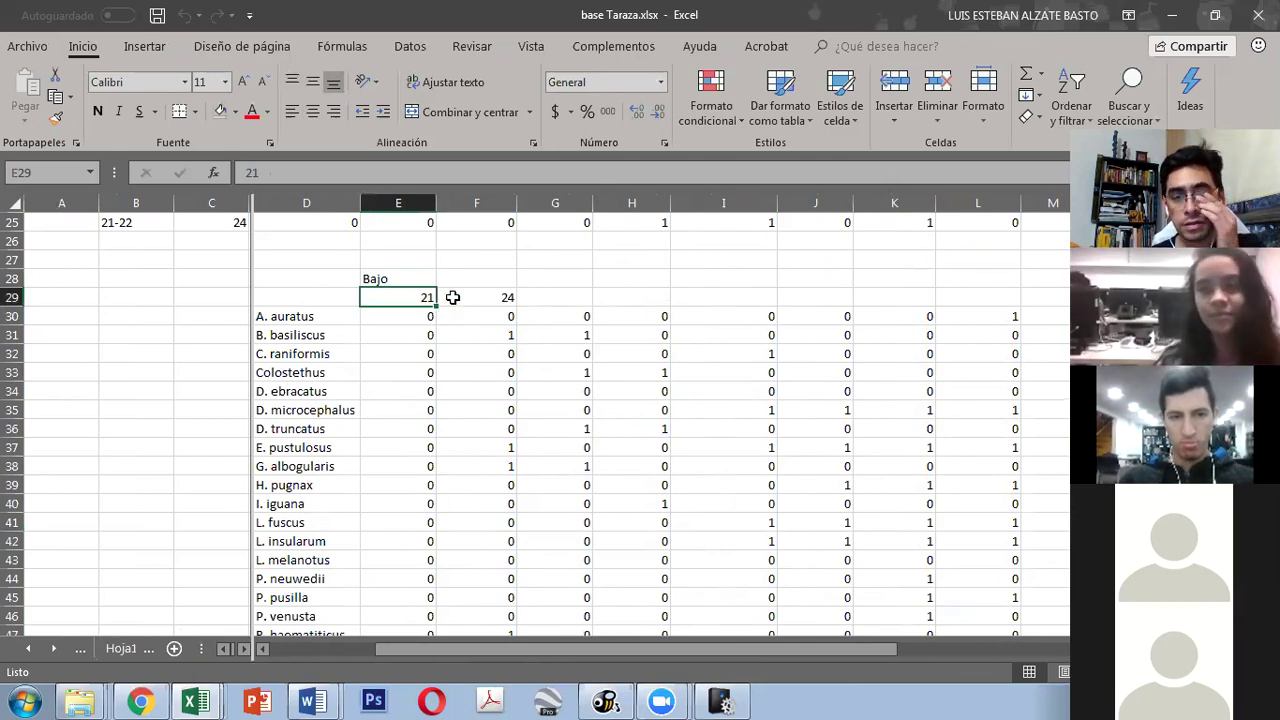
pyautogui.click(490, 296)
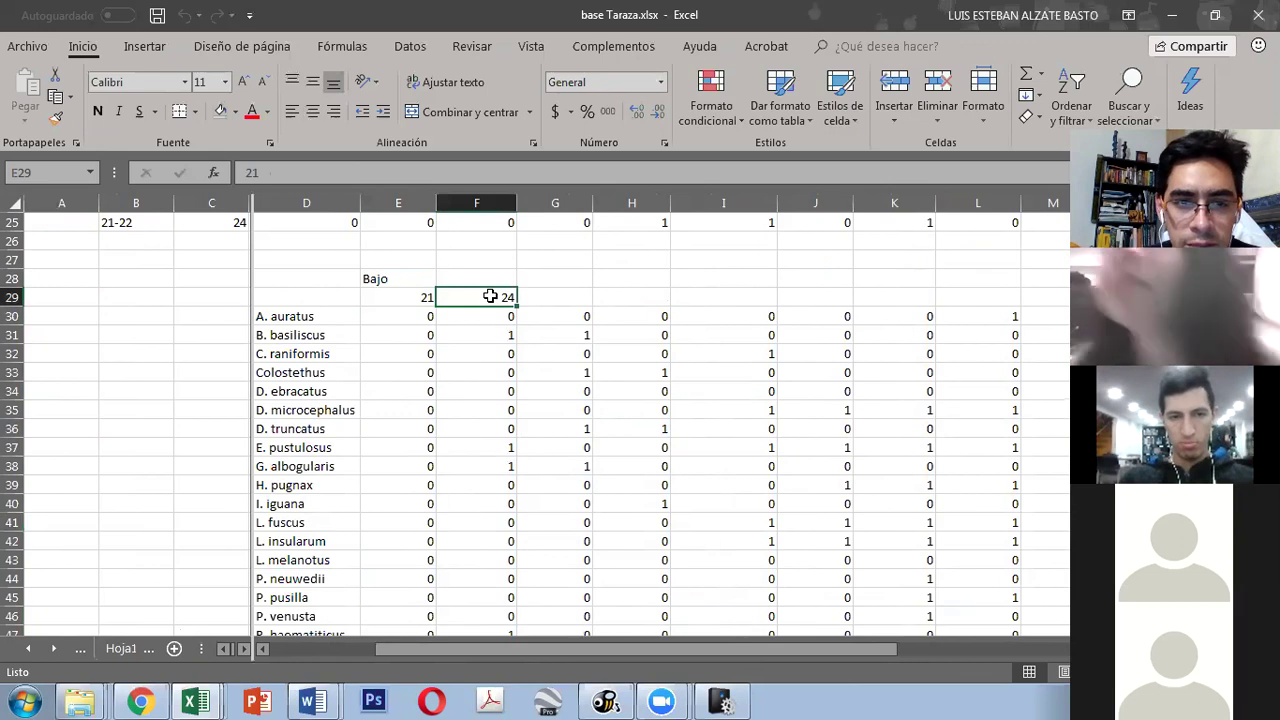
# Step: Examine the presence values of A. auratus across all sample columns of row 30 and return to cell E30
pyautogui.click(408, 318)
pyautogui.press('Right')
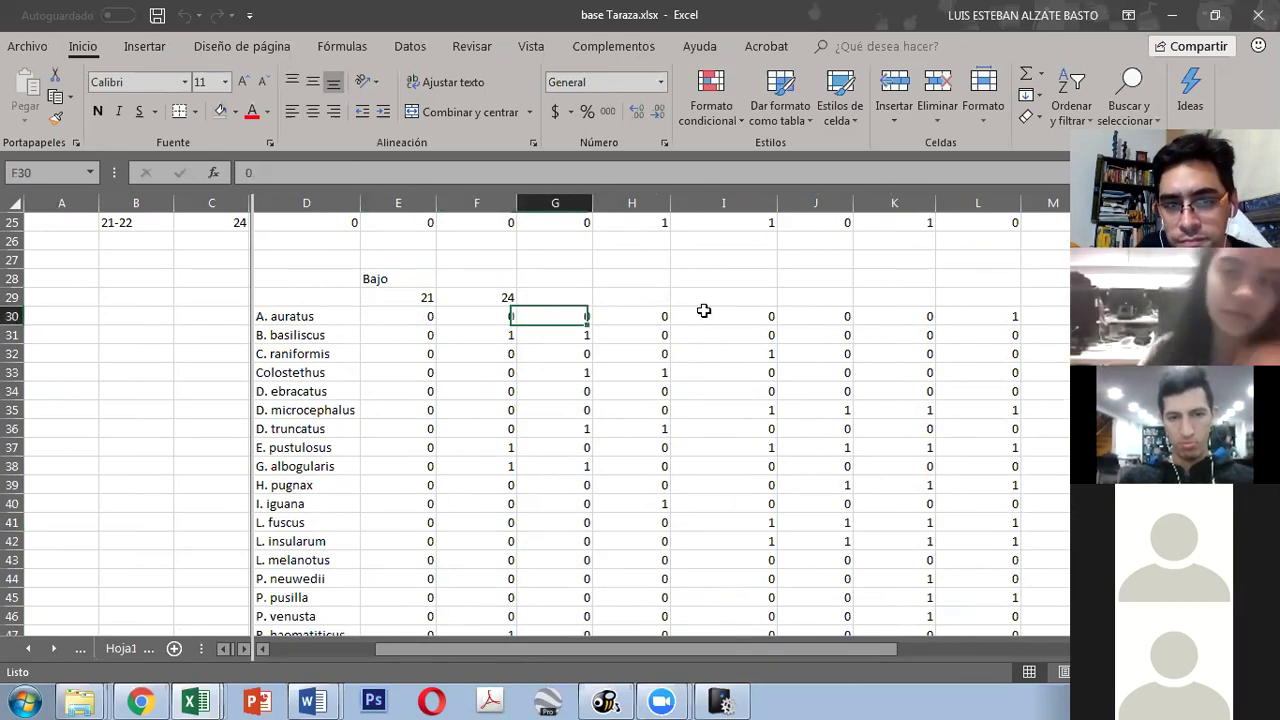
pyautogui.hscroll(4, 704, 311)
pyautogui.press('Right')
pyautogui.press('Right')
pyautogui.press('Right')
pyautogui.press('Right')
pyautogui.press('Right')
pyautogui.press('Right')
pyautogui.press('Right')
pyautogui.press('Right')
pyautogui.press('Right')
pyautogui.press('Right')
pyautogui.press('Right')
pyautogui.press('Right')
pyautogui.press('Right')
pyautogui.press('Right')
pyautogui.press('Right')
pyautogui.press('Right')
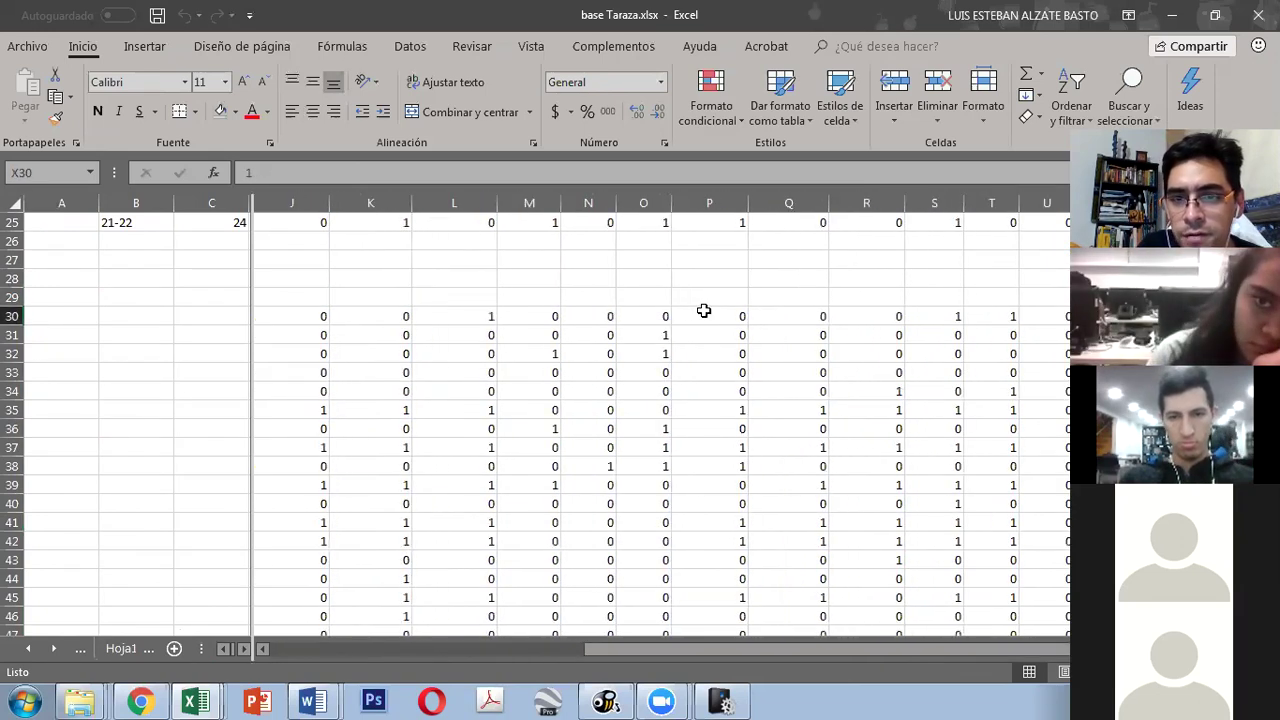
pyautogui.press('Left')
pyautogui.press('Left')
pyautogui.press('Left')
pyautogui.press('Left')
pyautogui.press('Left')
pyautogui.press('Left')
pyautogui.press('Left')
pyautogui.press('Left')
pyautogui.press('Left')
pyautogui.press('Left')
pyautogui.press('Left')
pyautogui.press('Left')
pyautogui.press('Left')
pyautogui.press('Left')
pyautogui.press('Left')
pyautogui.press('Left')
pyautogui.press('Left')
pyautogui.press('Left')
pyautogui.press('Left')
pyautogui.press('Left')
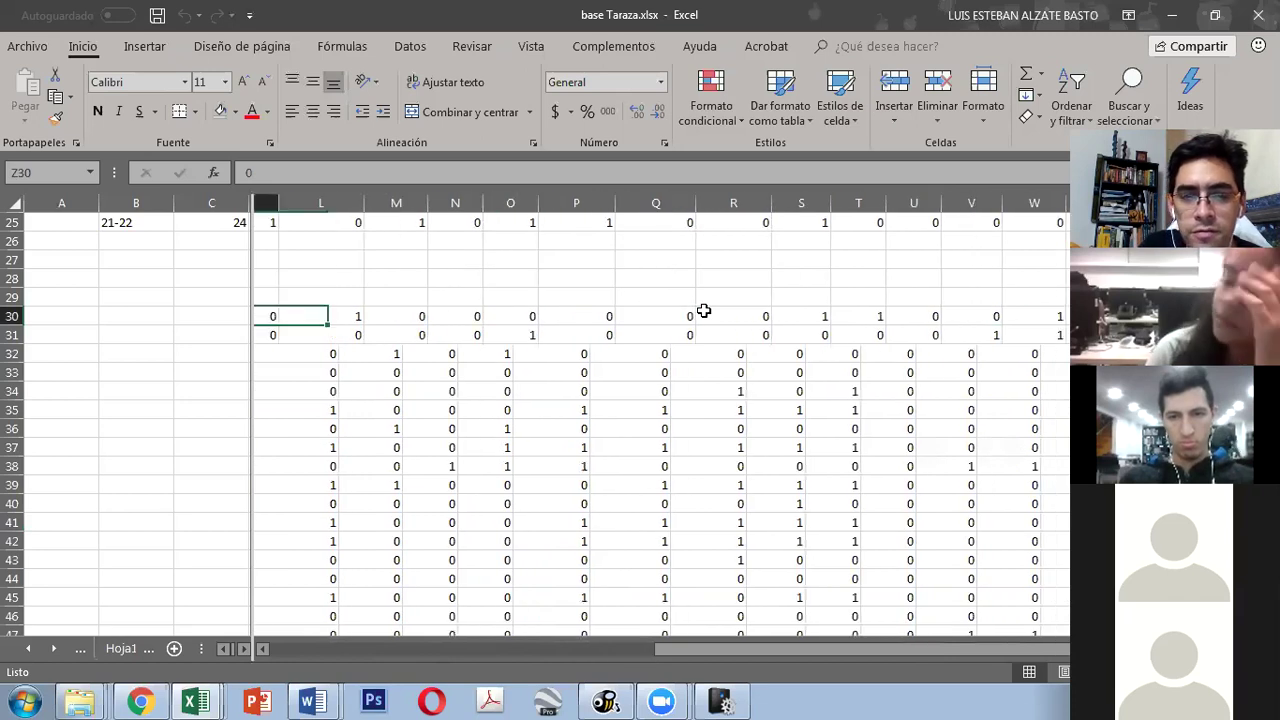
pyautogui.click(704, 311)
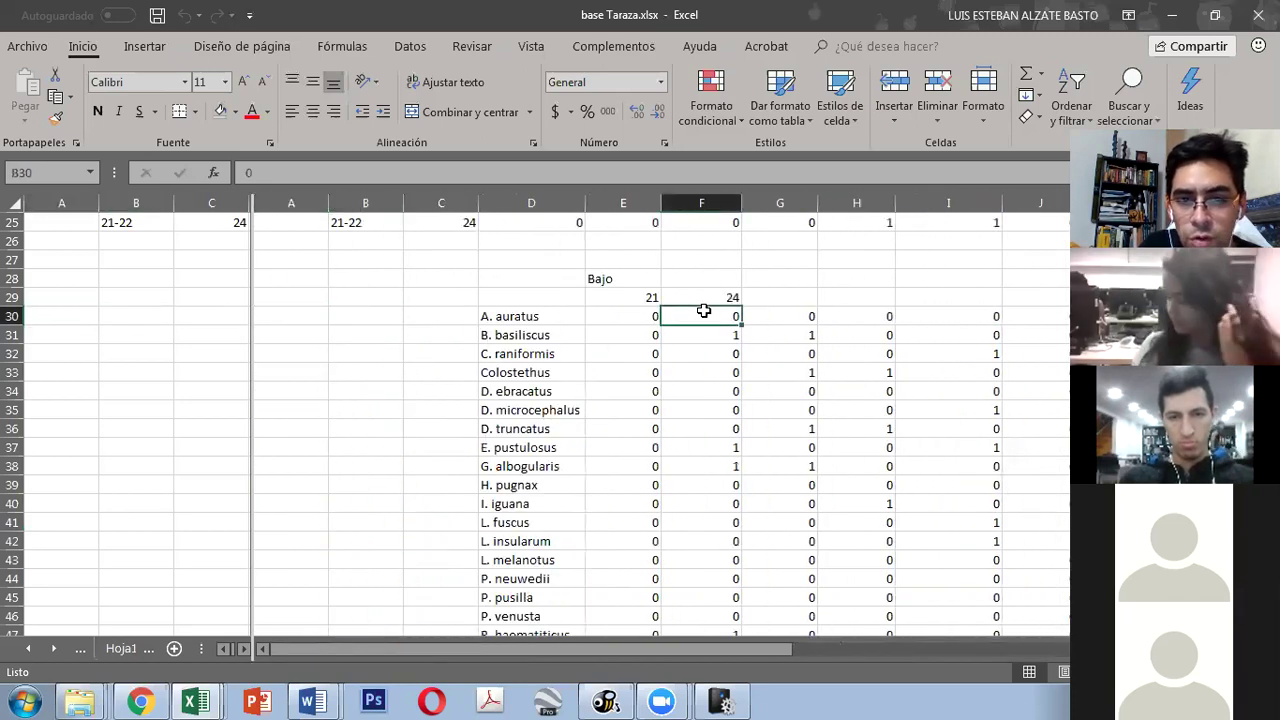
pyautogui.press('Left')
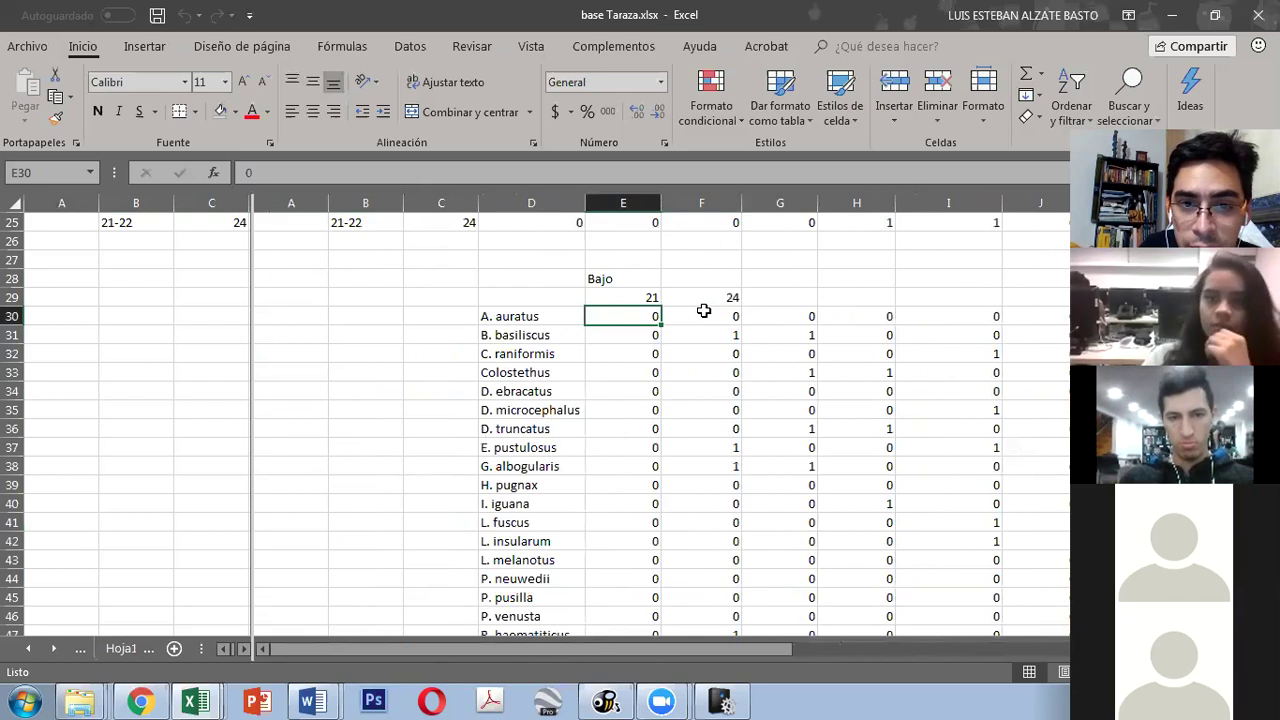
# Step: Examine the first sample's values down column E of the Bajo matrix, species by species from E30
pyautogui.press('Down')
pyautogui.press('Up')
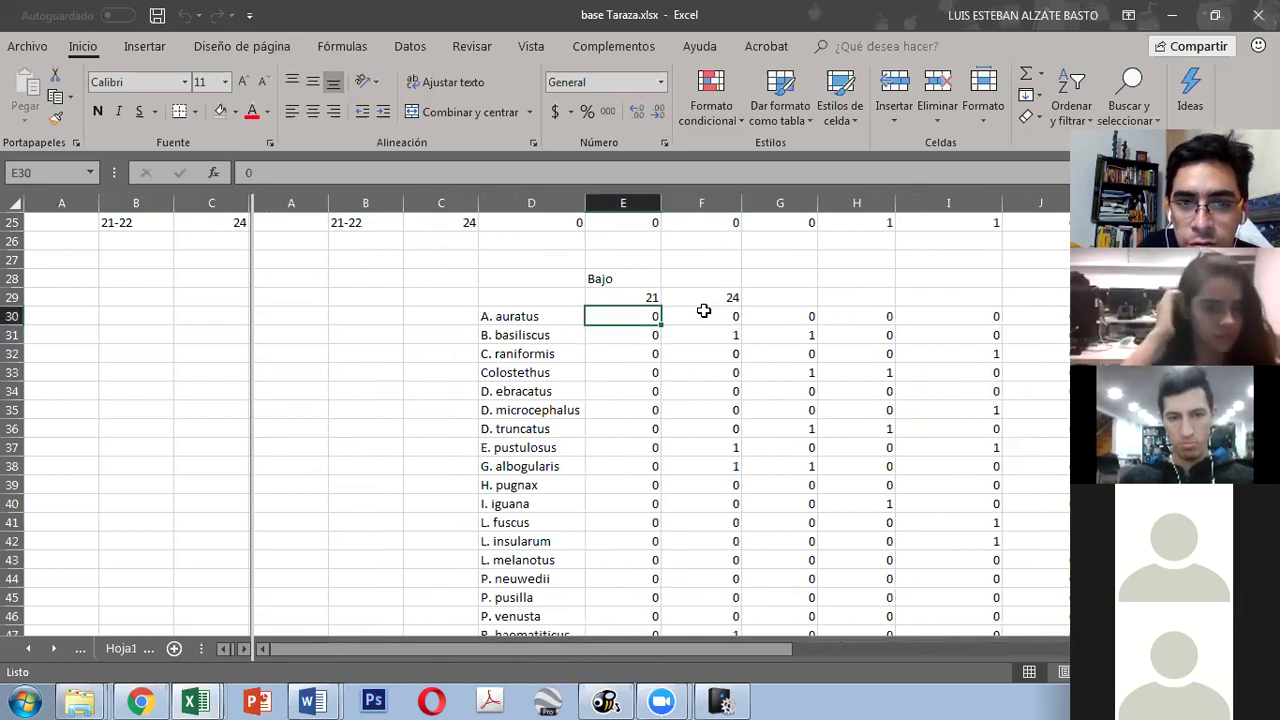
pyautogui.press('Down')
pyautogui.press('Down')
pyautogui.press('Down')
pyautogui.press('Down')
pyautogui.press('Down')
pyautogui.press('Down')
pyautogui.press('Down')
pyautogui.press('Down')
pyautogui.press('Down')
pyautogui.press('Down')
pyautogui.press('Down')
pyautogui.press('Down')
pyautogui.press('Down')
pyautogui.press('Down')
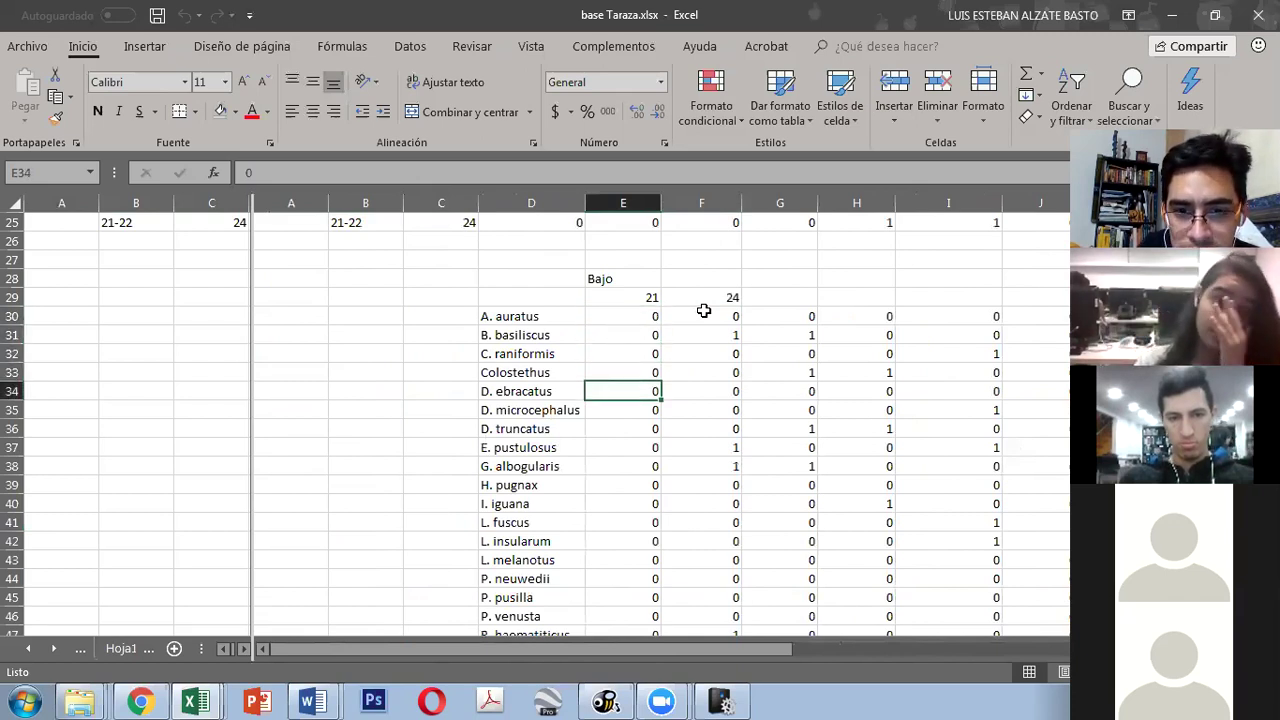
# Step: Examine the remaining values of the first sample in column E down to the last species, S. ruber, in row 51
pyautogui.press('Down')
pyautogui.press('Down')
pyautogui.press('Down')
pyautogui.press('Down')
pyautogui.press('Down')
pyautogui.press('Down')
pyautogui.press('Down')
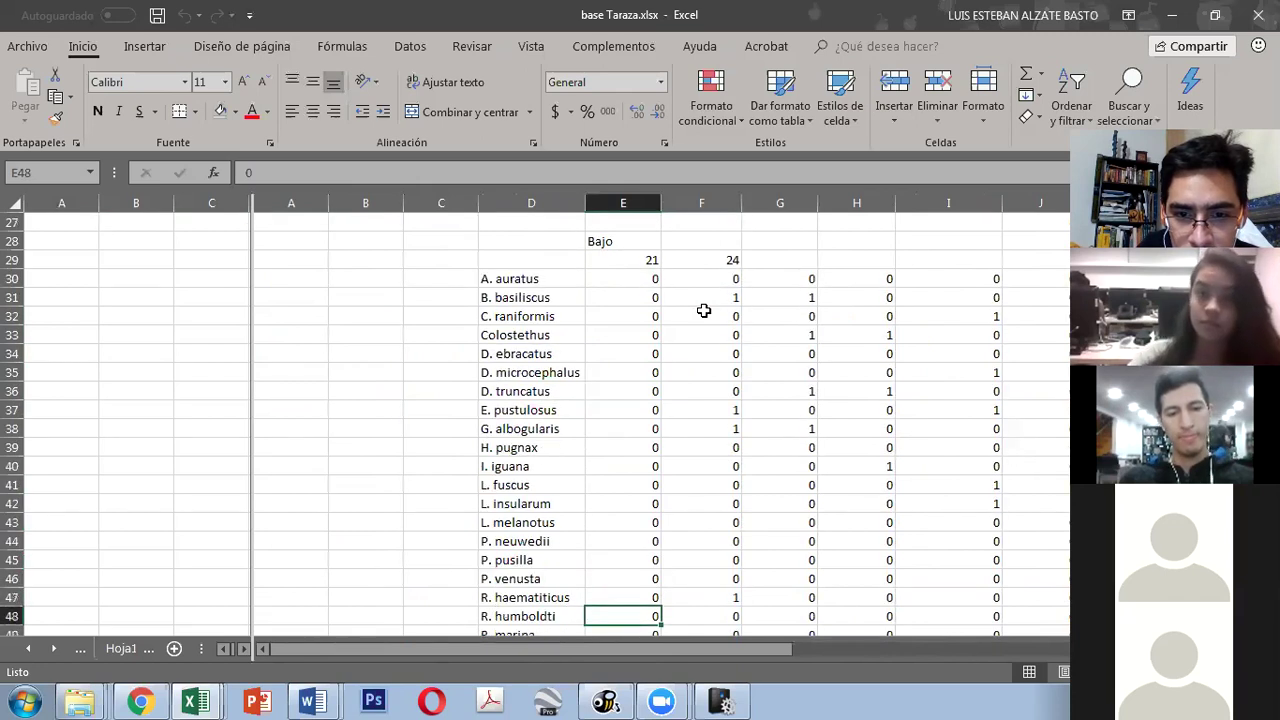
pyautogui.press('Down')
pyautogui.press('Down')
pyautogui.press('Up')
pyautogui.press('Up')
pyautogui.press('Up')
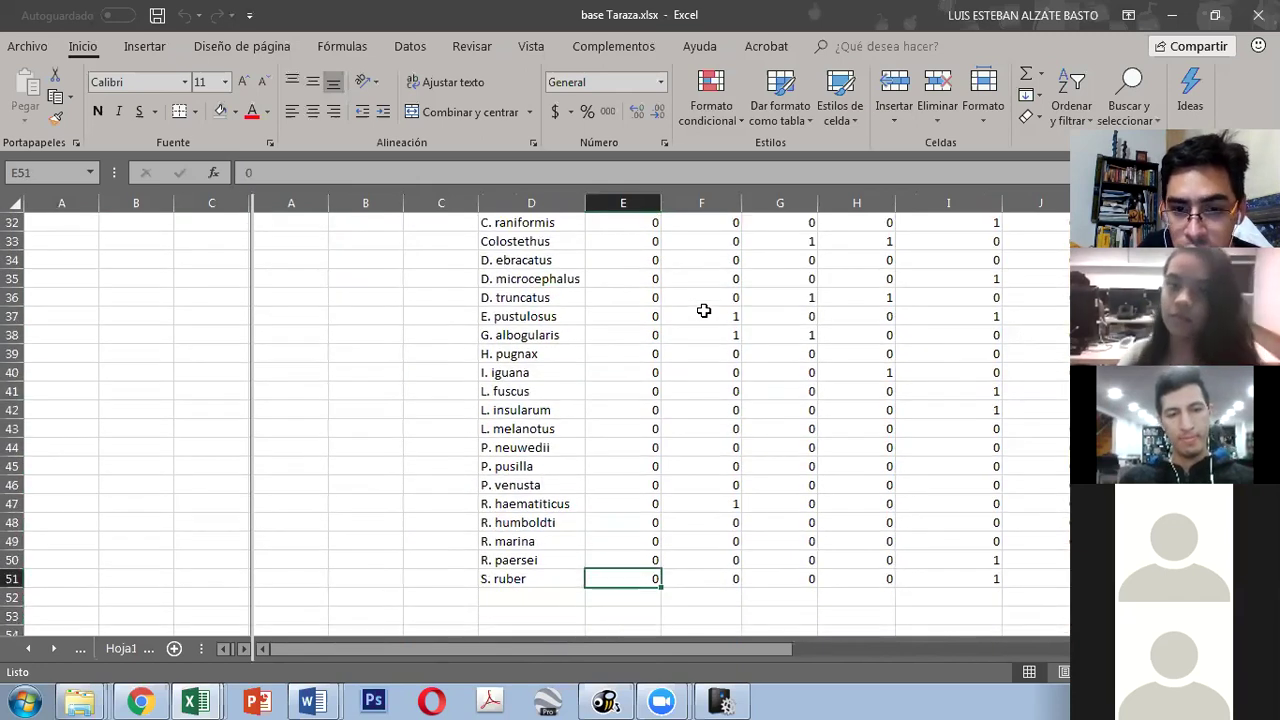
pyautogui.press('Down')
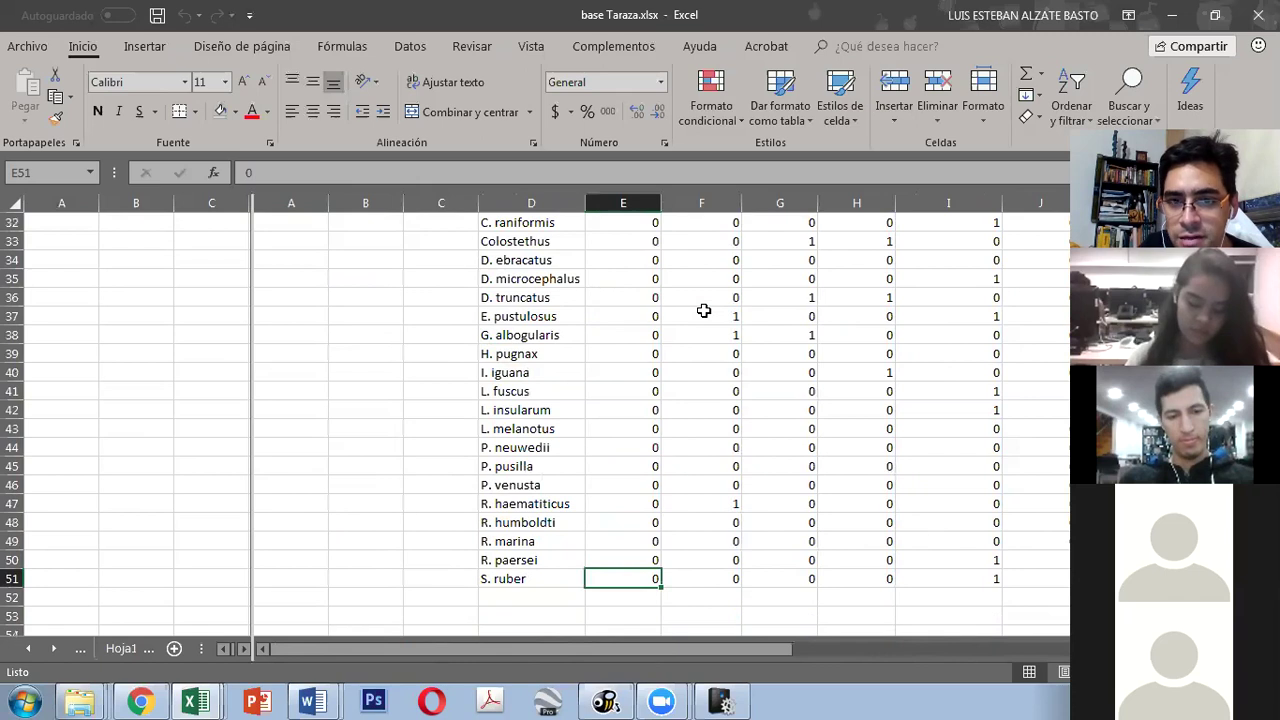
pyautogui.press('Right')
pyautogui.press('Left')
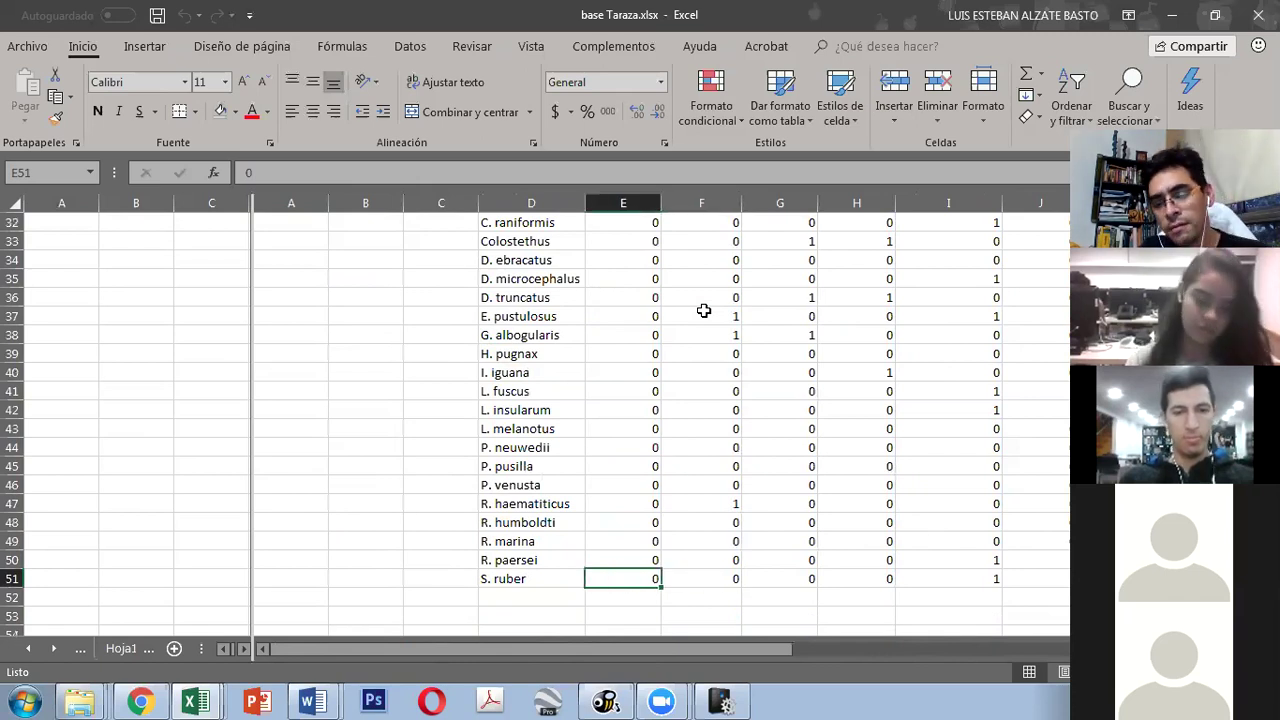
# Step: Highlight the first sample's column from E51 up to E29 to check its extent, ending on cell E50
pyautogui.hotkey('shift', 'Up')
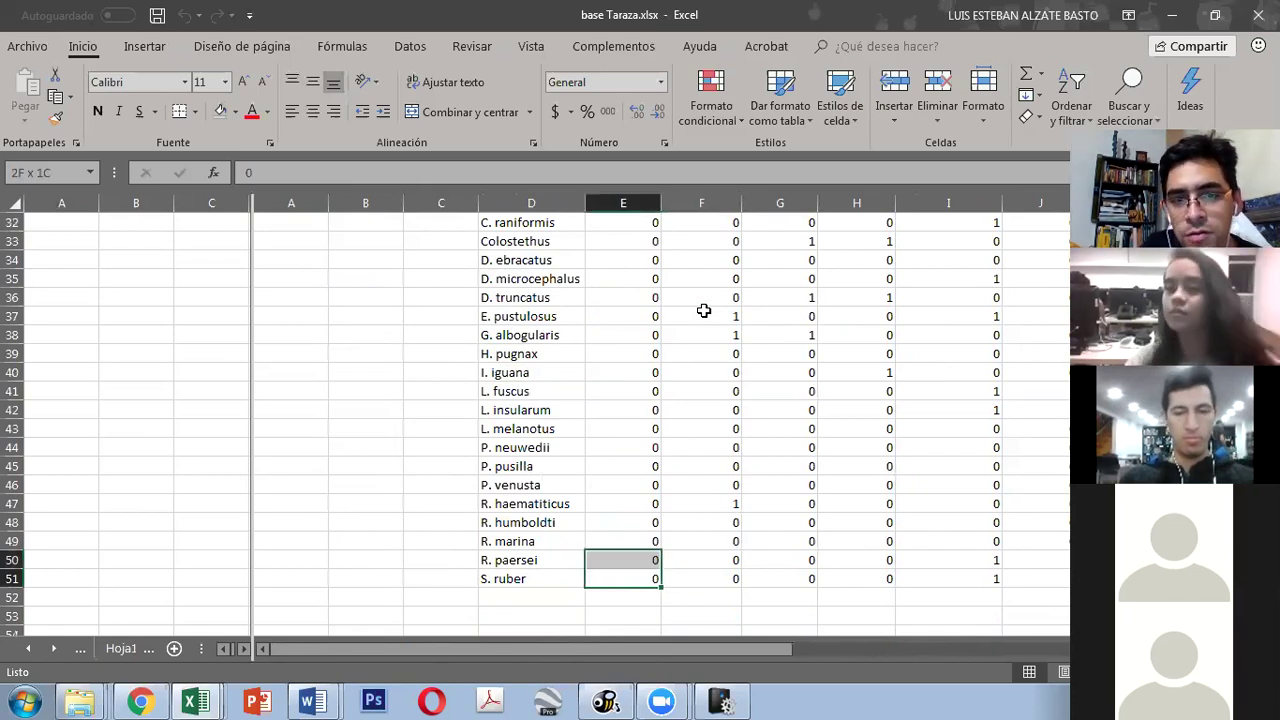
pyautogui.hotkey('ctrl', 'shift', 'Up')
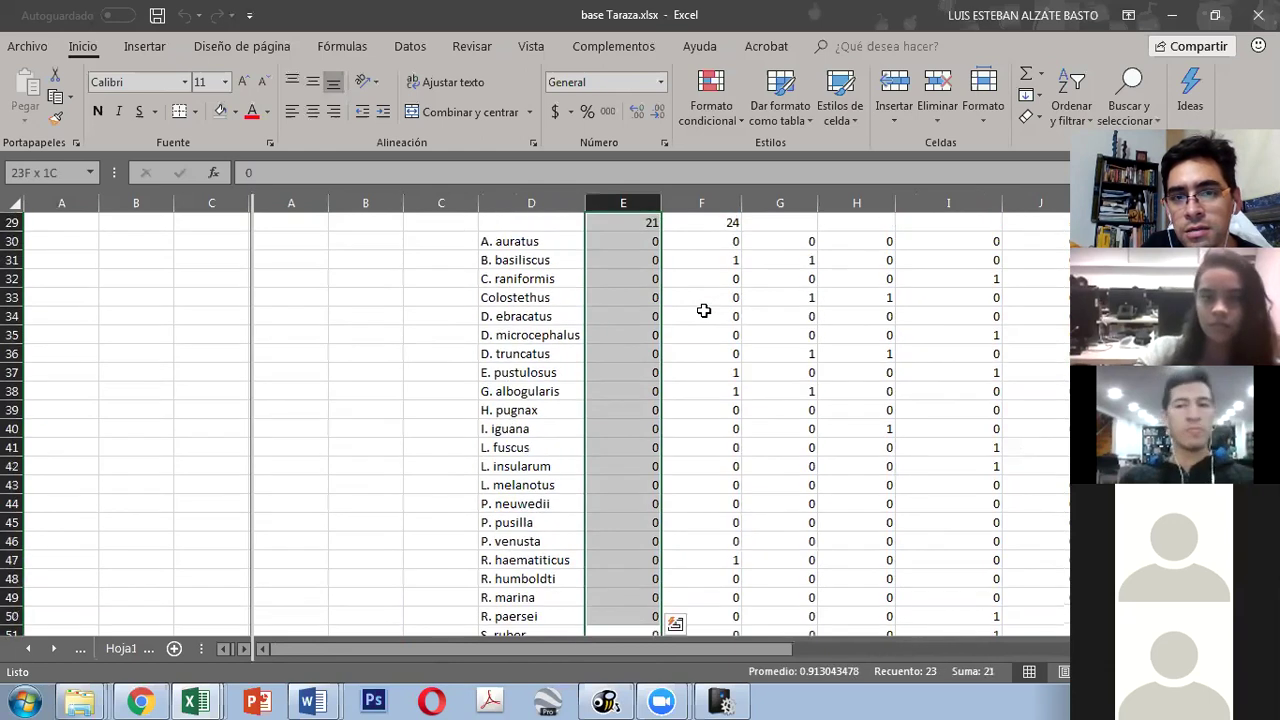
pyautogui.press('Down')
pyautogui.press('Up')
pyautogui.press('Up')
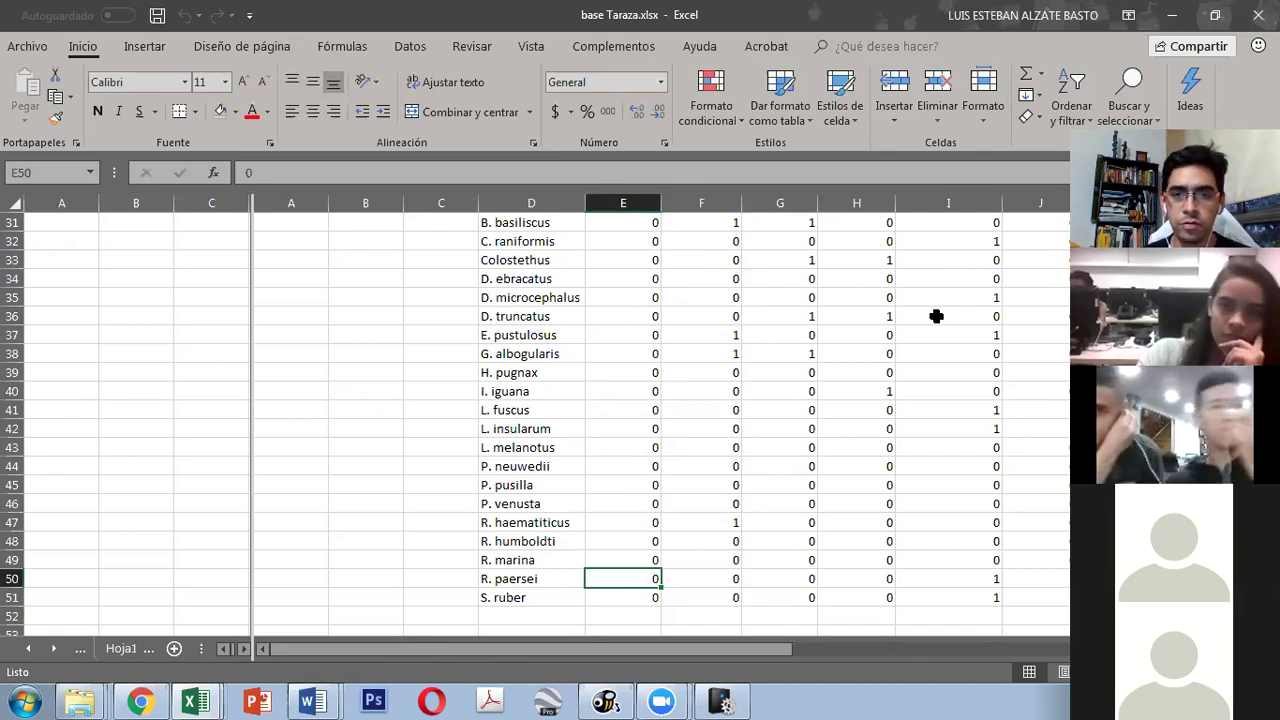
# Step: Review the hourly transect records above the Bajo matrix and close the base Taraza workbook
pyautogui.scroll(8, 936, 320)
pyautogui.scroll(-4, 938, 315)
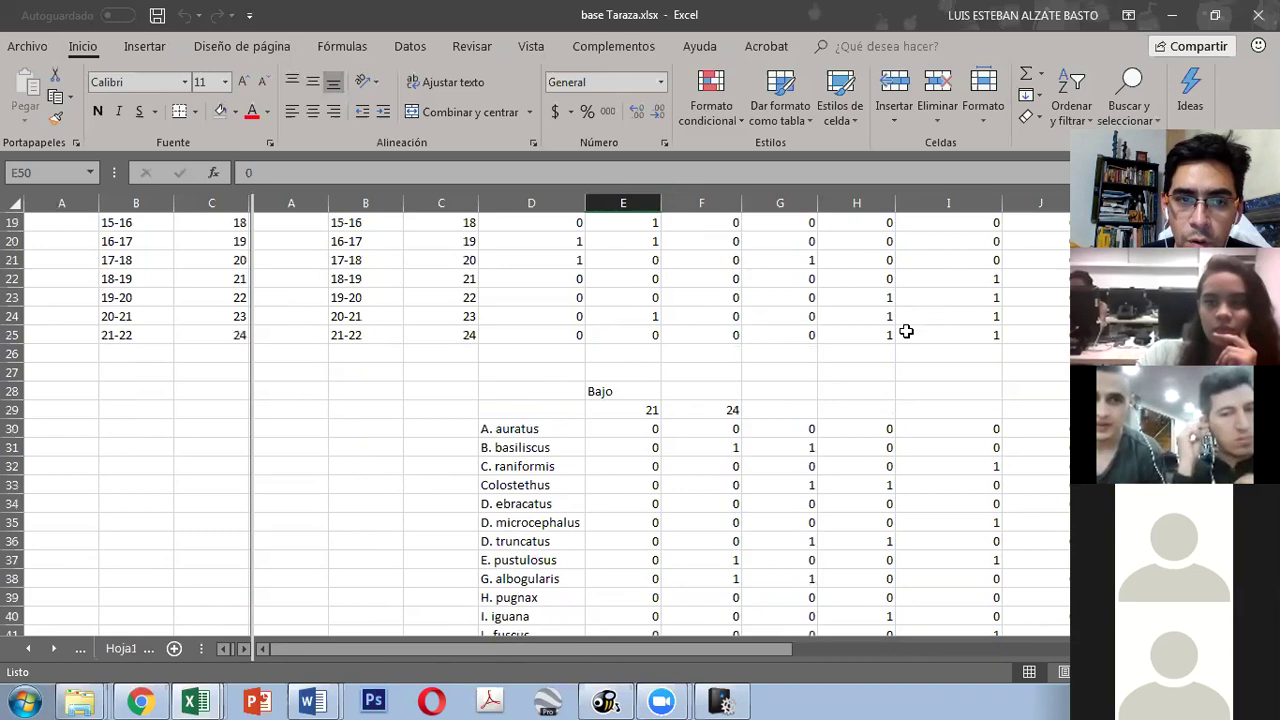
pyautogui.scroll(3, 906, 331)
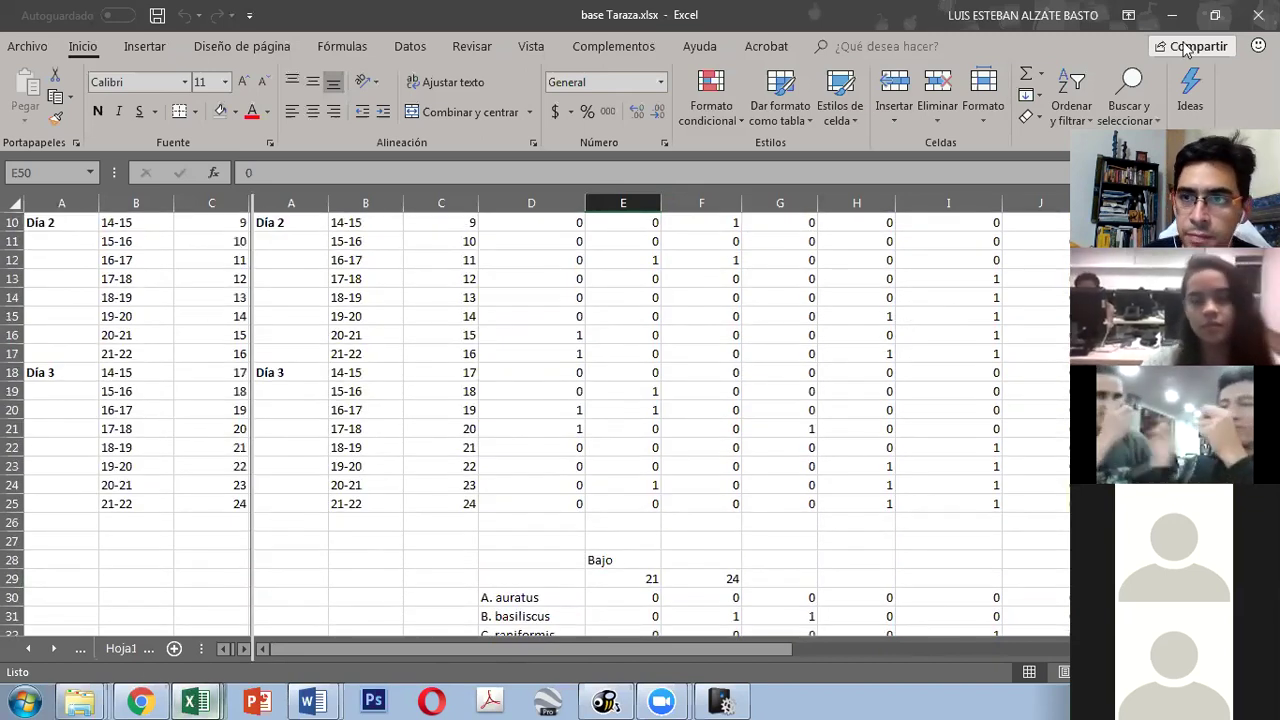
pyautogui.click(1184, 90)
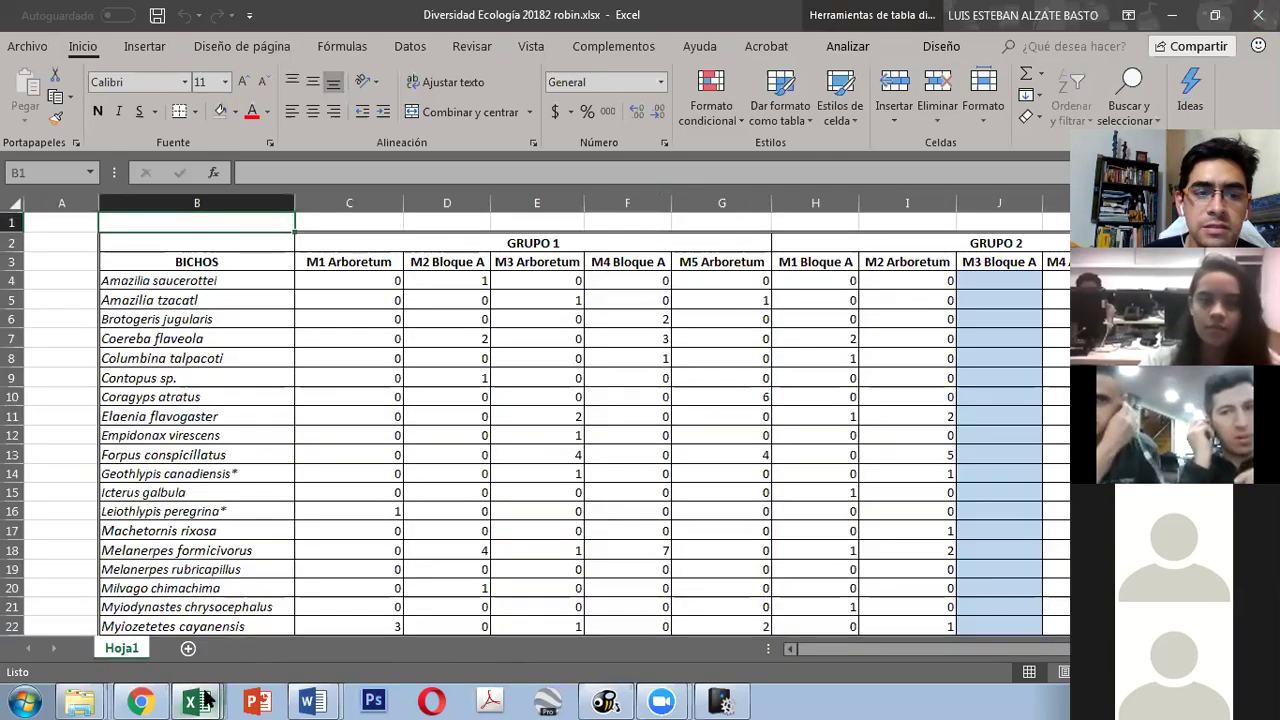
# Step: Switch to EstimateS and set the number of randomization runs to 5000 in the sample-based diversity settings
pyautogui.moveTo(195, 702)
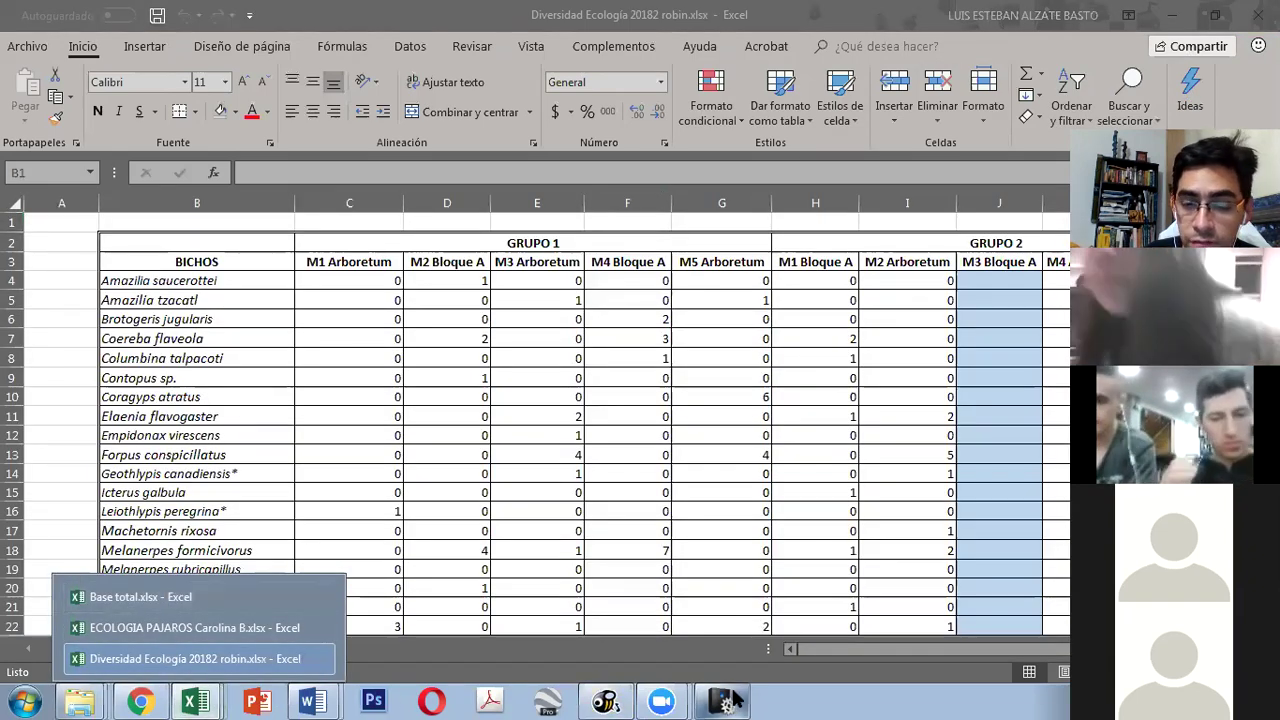
pyautogui.click(612, 700)
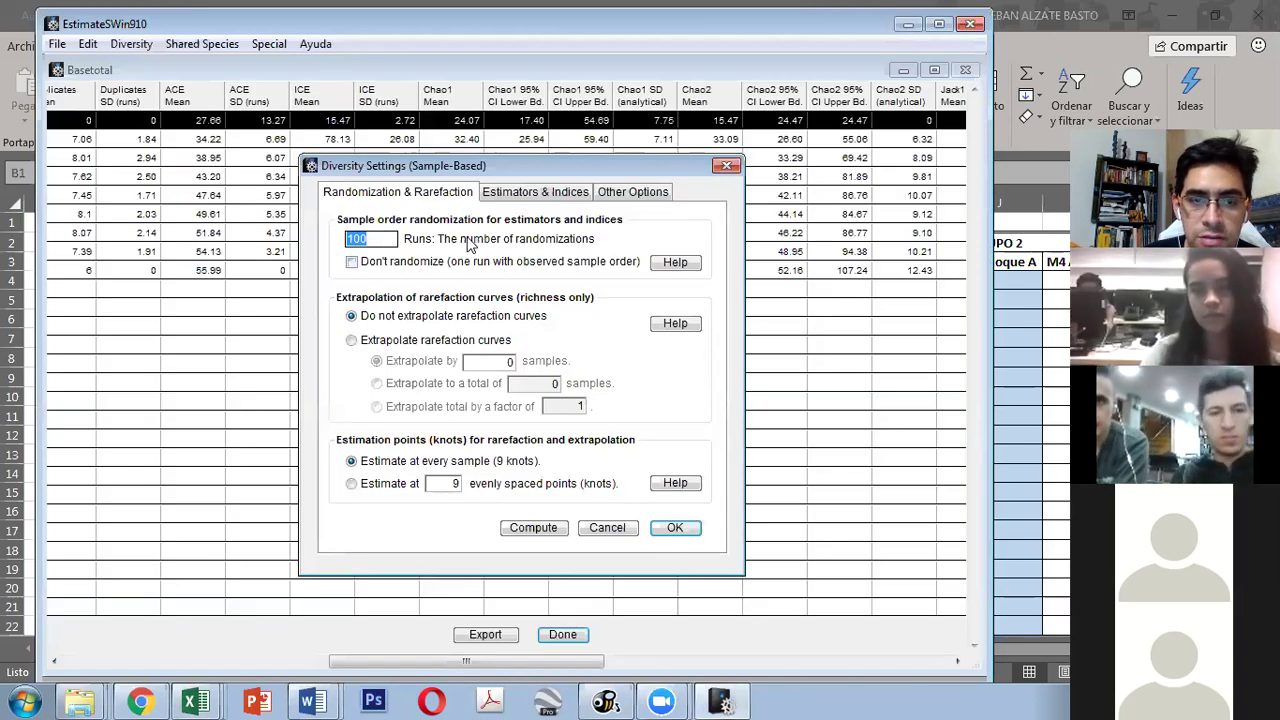
pyautogui.click(381, 242)
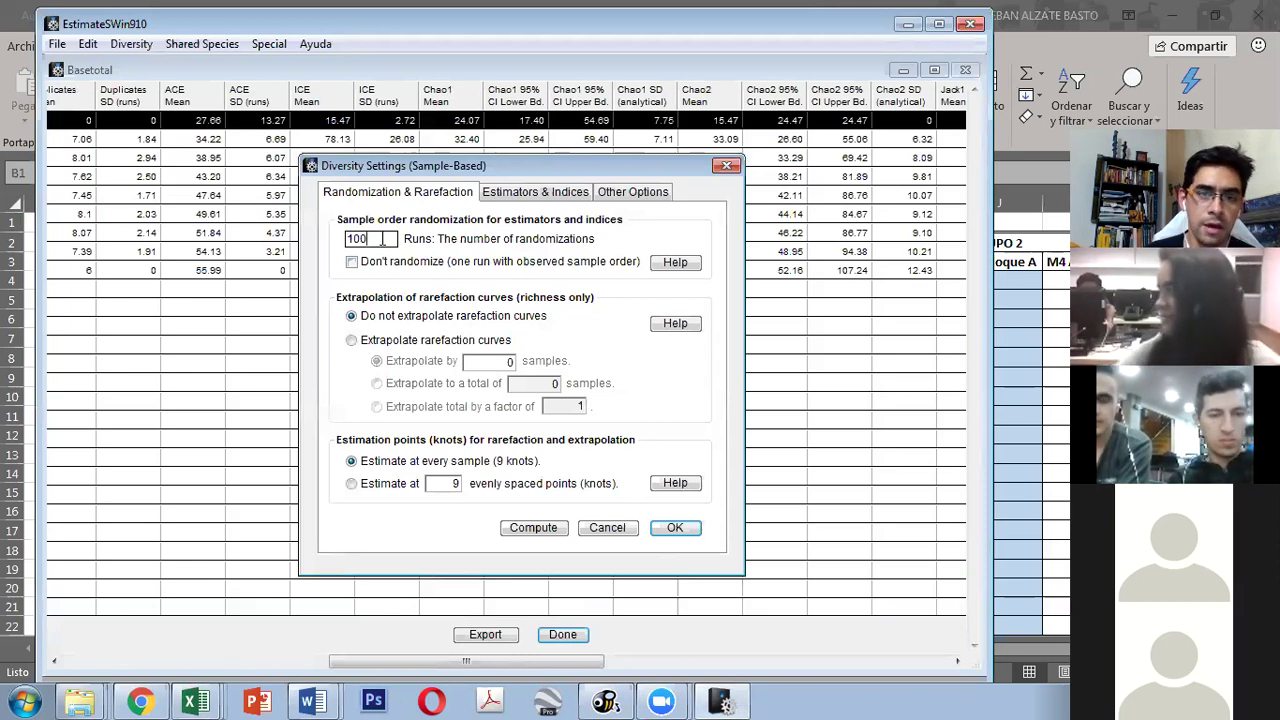
pyautogui.press('BackSpace')
pyautogui.press('BackSpace')
pyautogui.press('BackSpace')
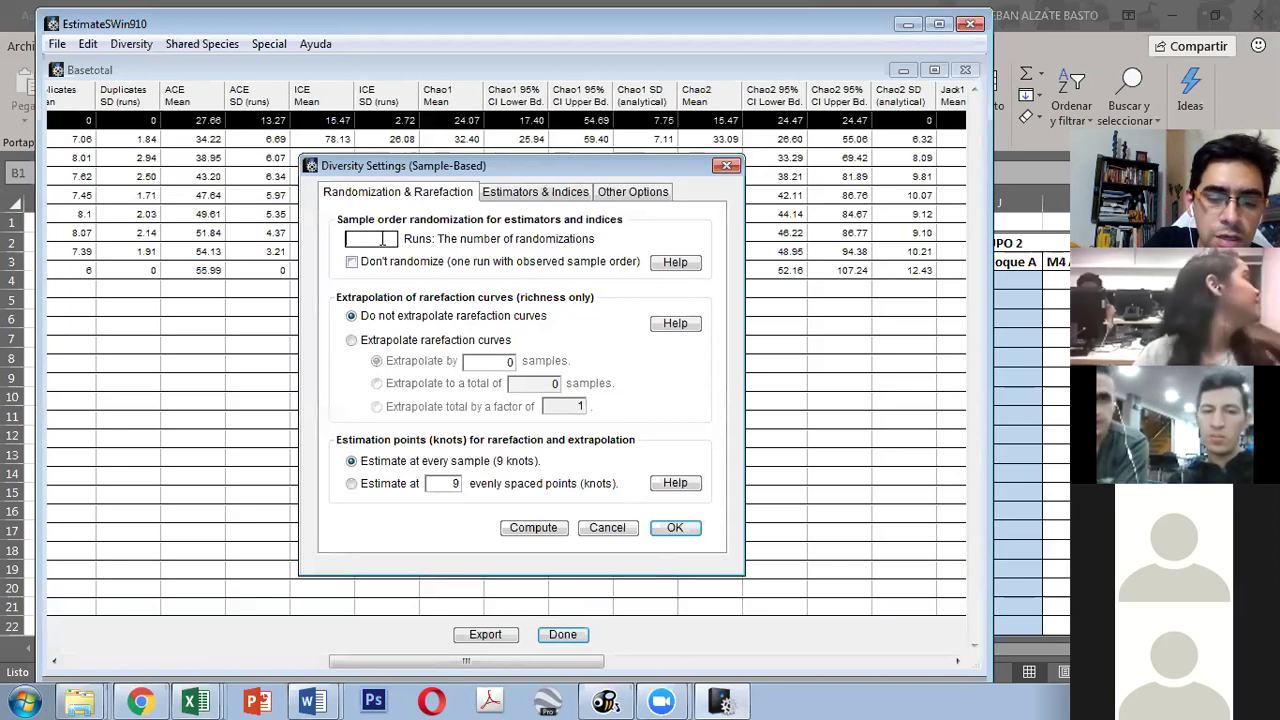
pyautogui.write('500')
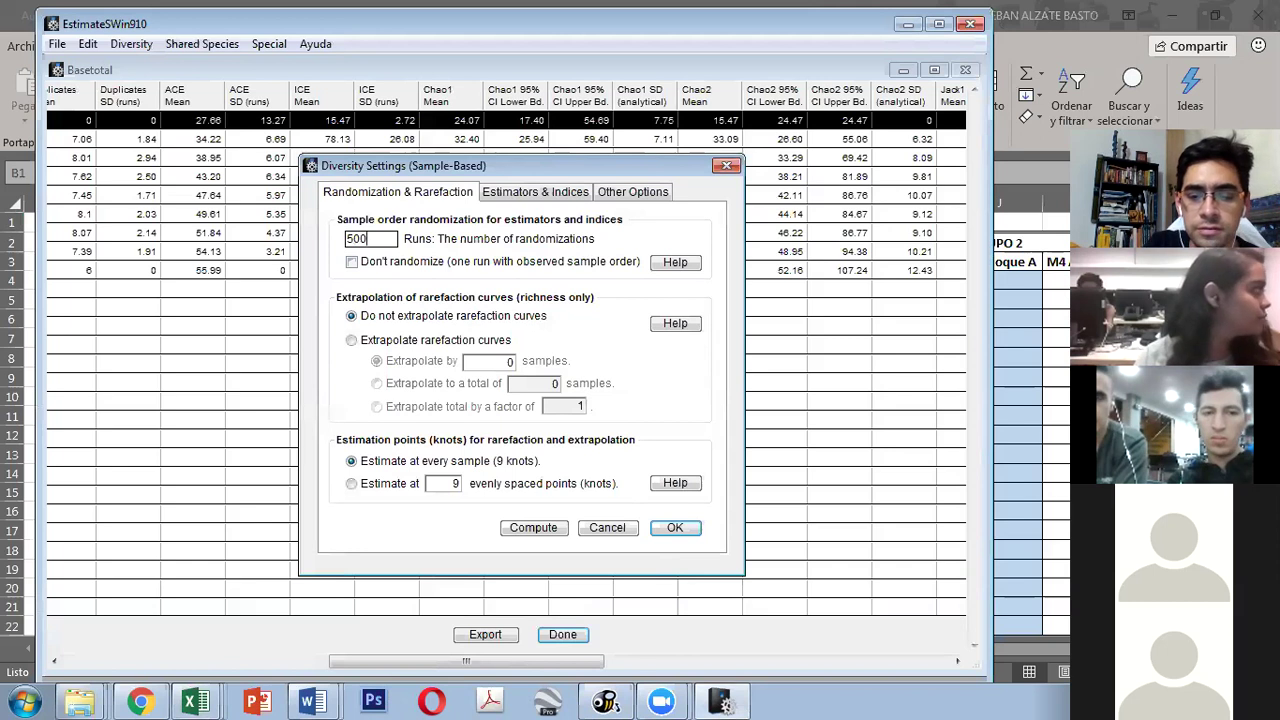
pyautogui.write('0')
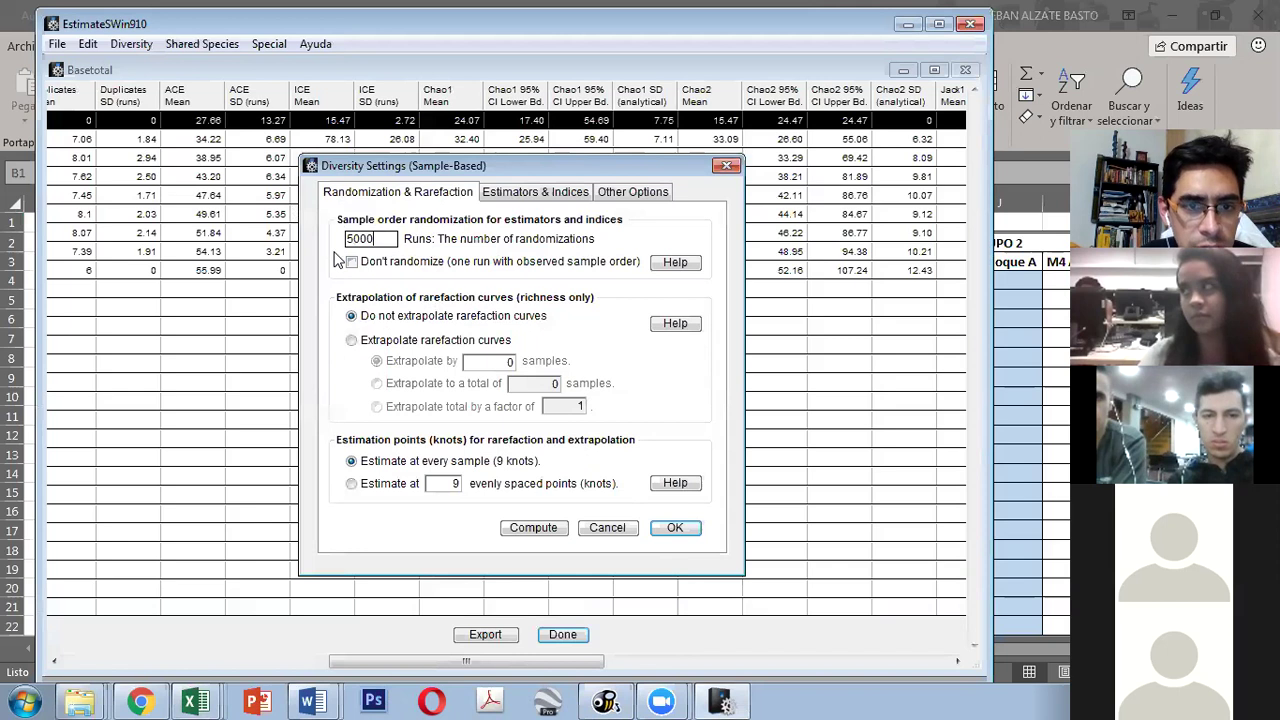
pyautogui.press('Return')
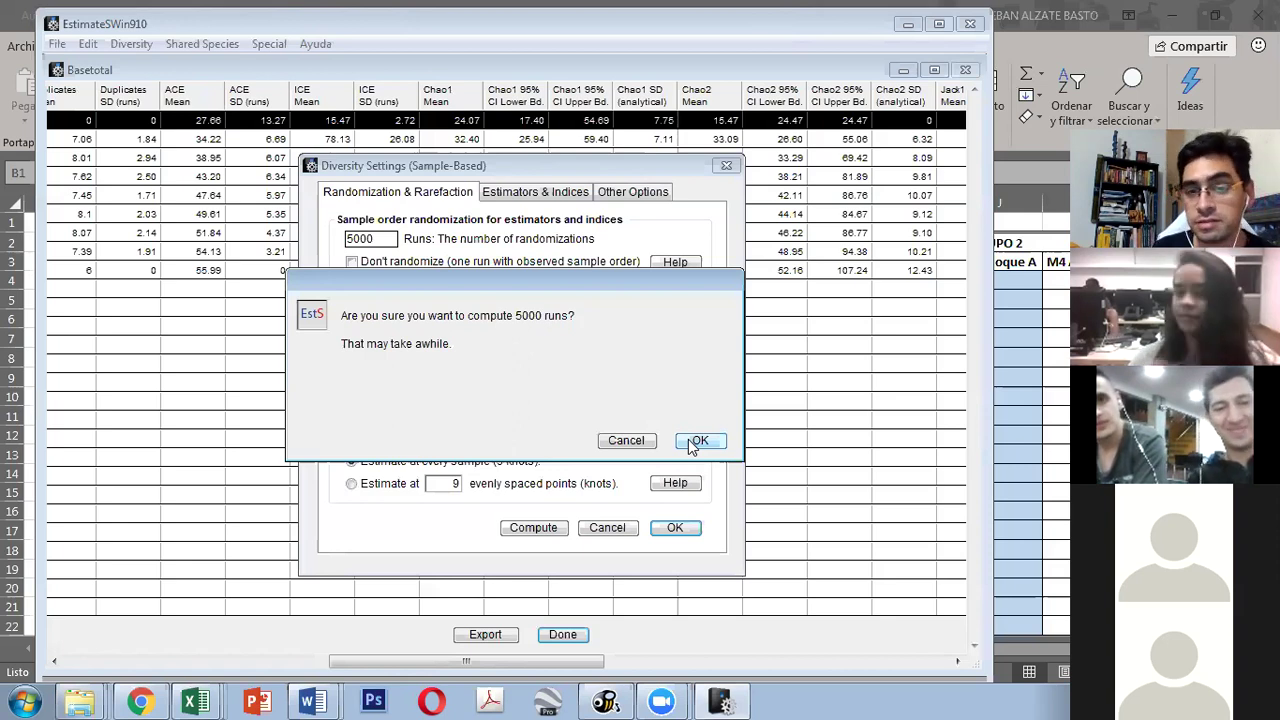
pyautogui.click(699, 441)
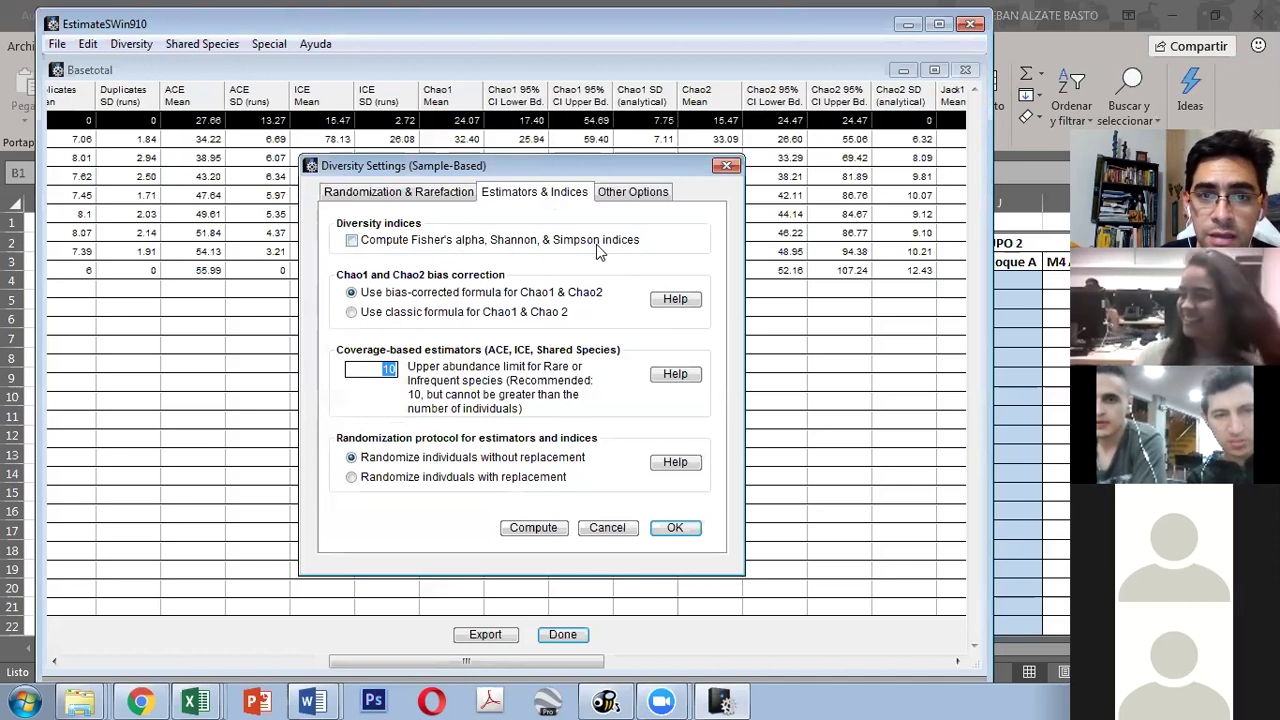
# Step: Enable the Fisher's alpha, Shannon and Simpson indices, keep the bias-corrected Chao1 and Chao2 formula, and accept the settings
pyautogui.click(355, 240)
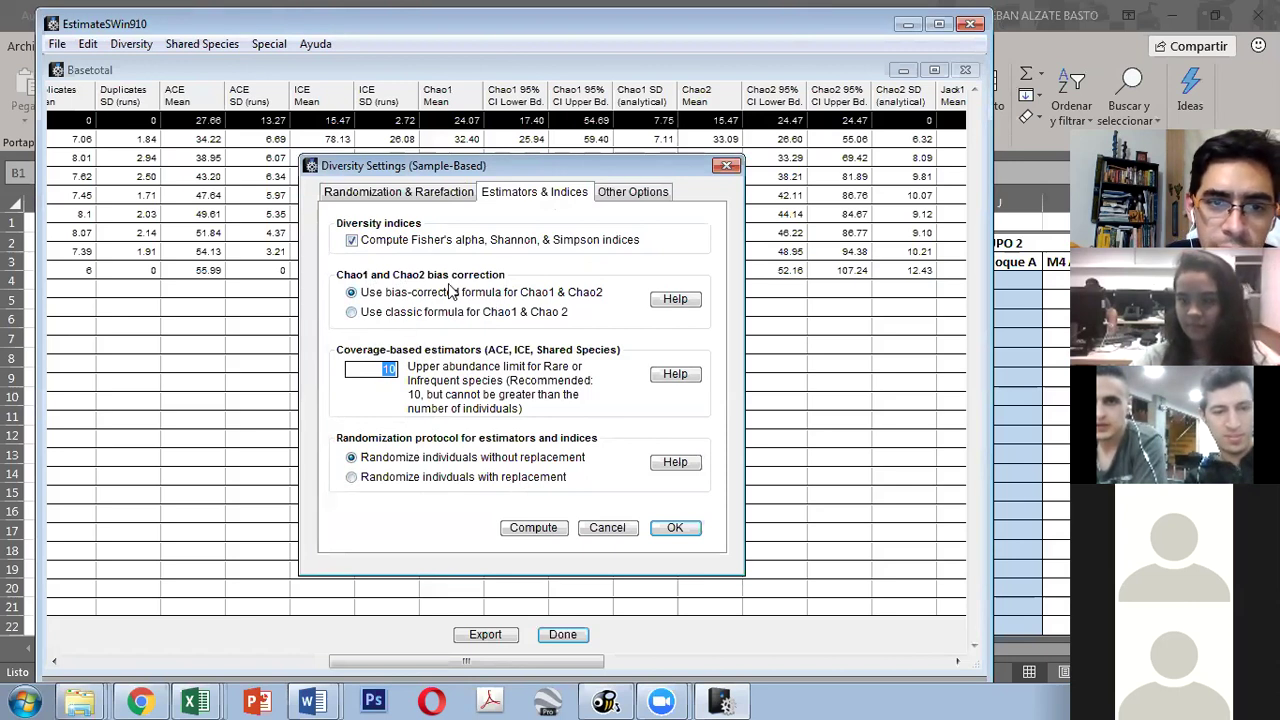
pyautogui.click(351, 312)
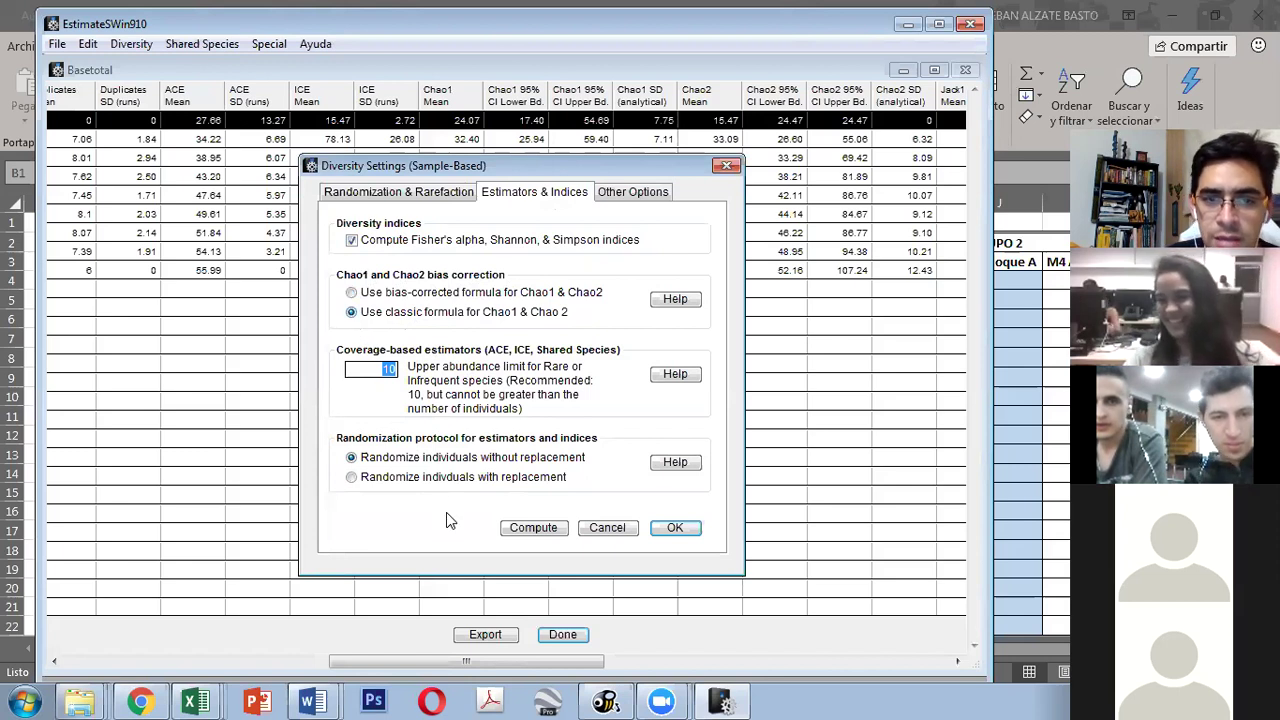
pyautogui.click(372, 294)
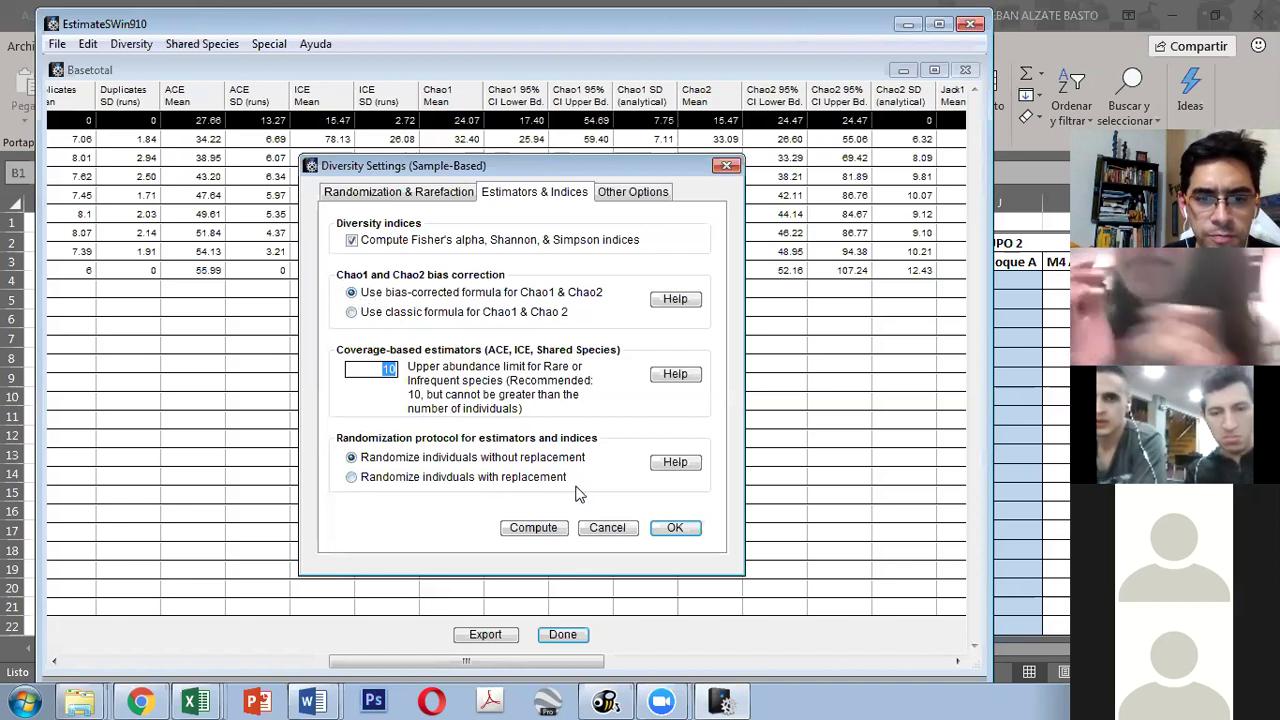
pyautogui.click(674, 530)
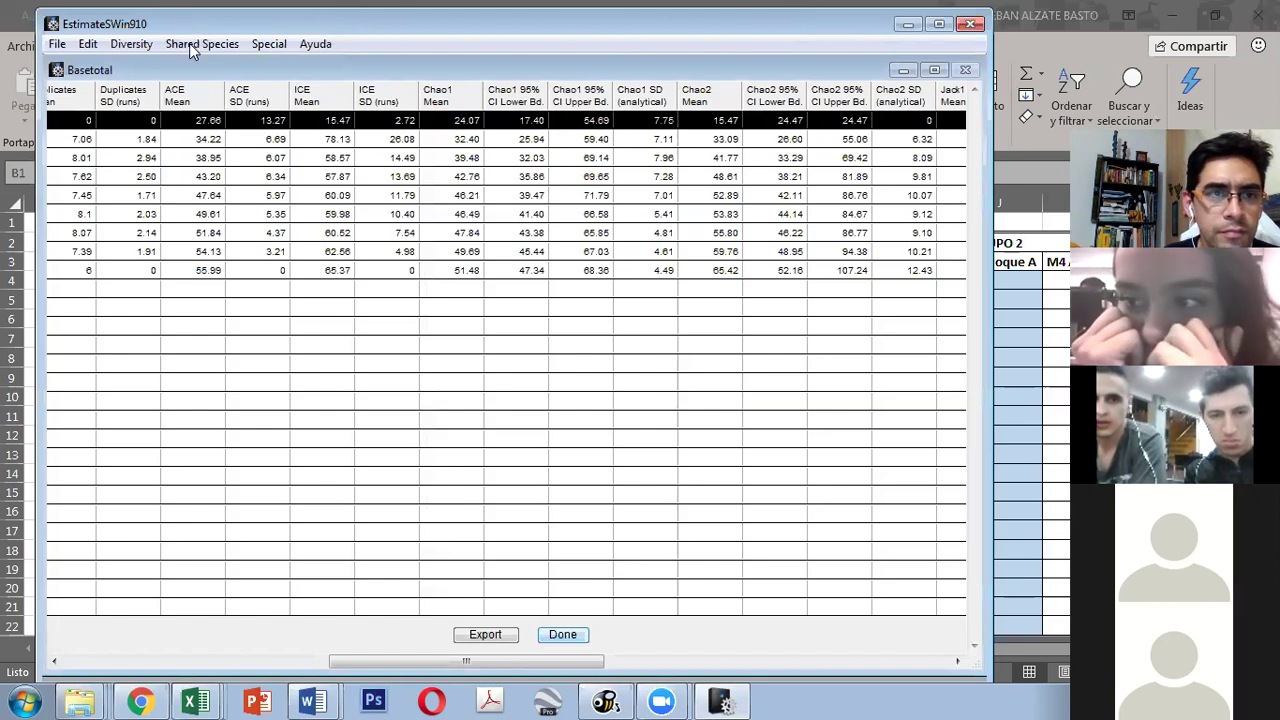
# Step: Compute the diversity statistics for Basetotal, erasing the existing records, and dismiss the note about the Chao2 formula
pyautogui.click(140, 50)
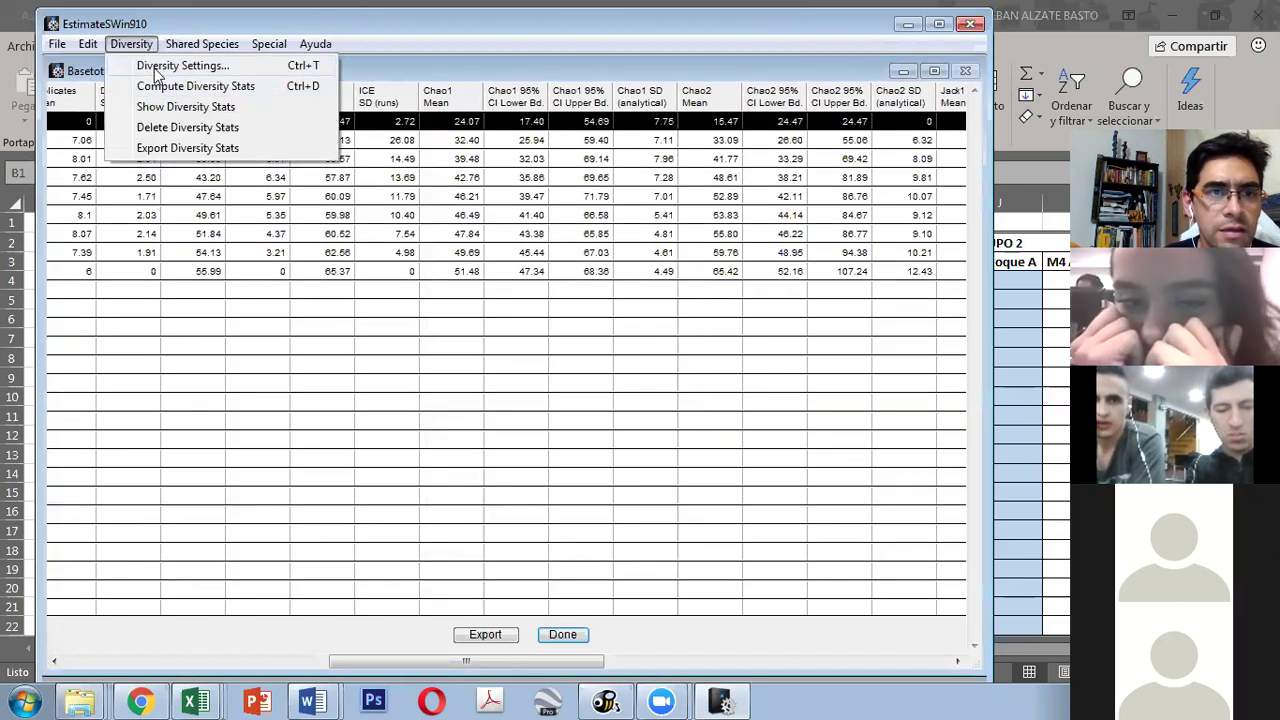
pyautogui.click(155, 86)
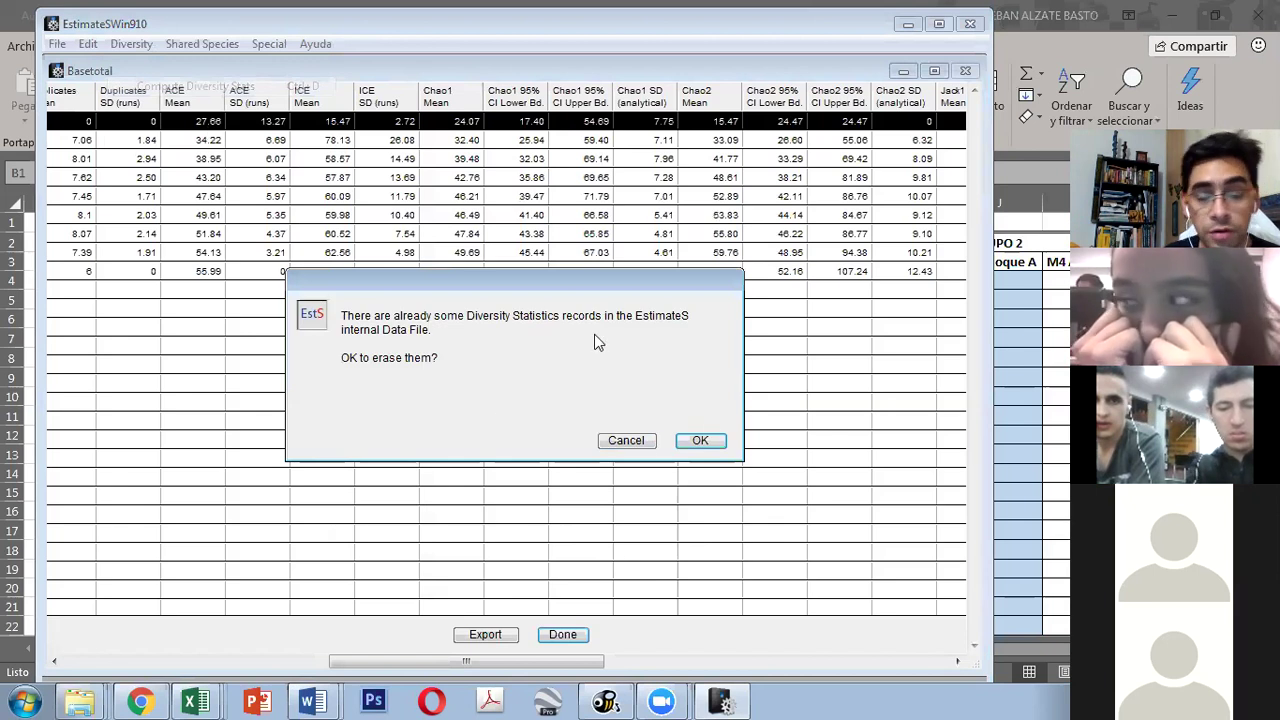
pyautogui.click(700, 443)
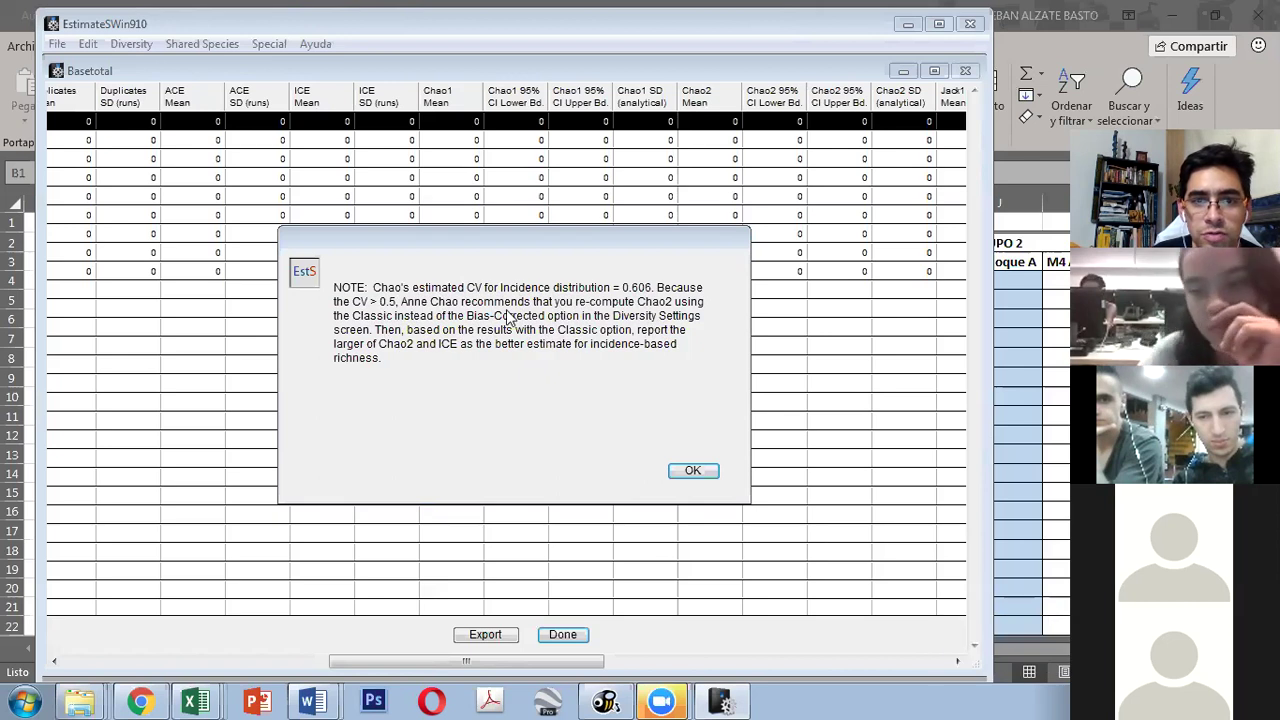
pyautogui.click(689, 475)
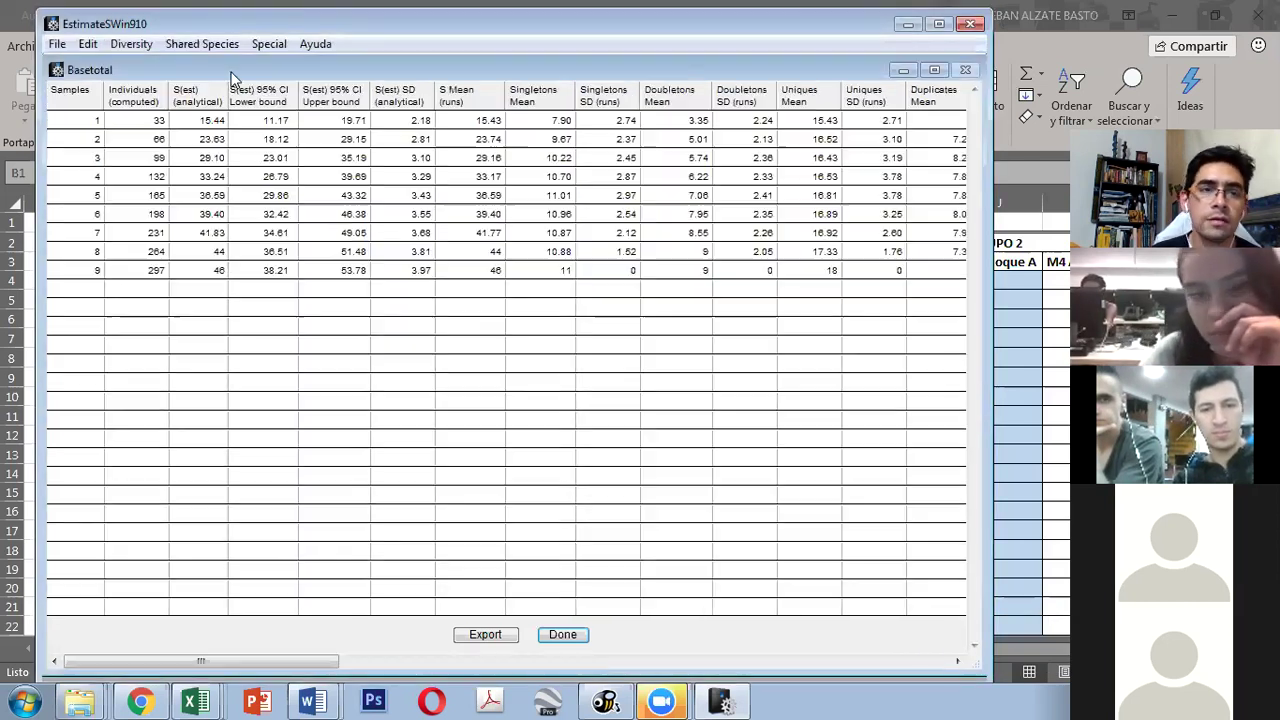
# Step: Reopen the diversity settings and set the number of randomization runs to 500
pyautogui.click(131, 44)
pyautogui.click(170, 64)
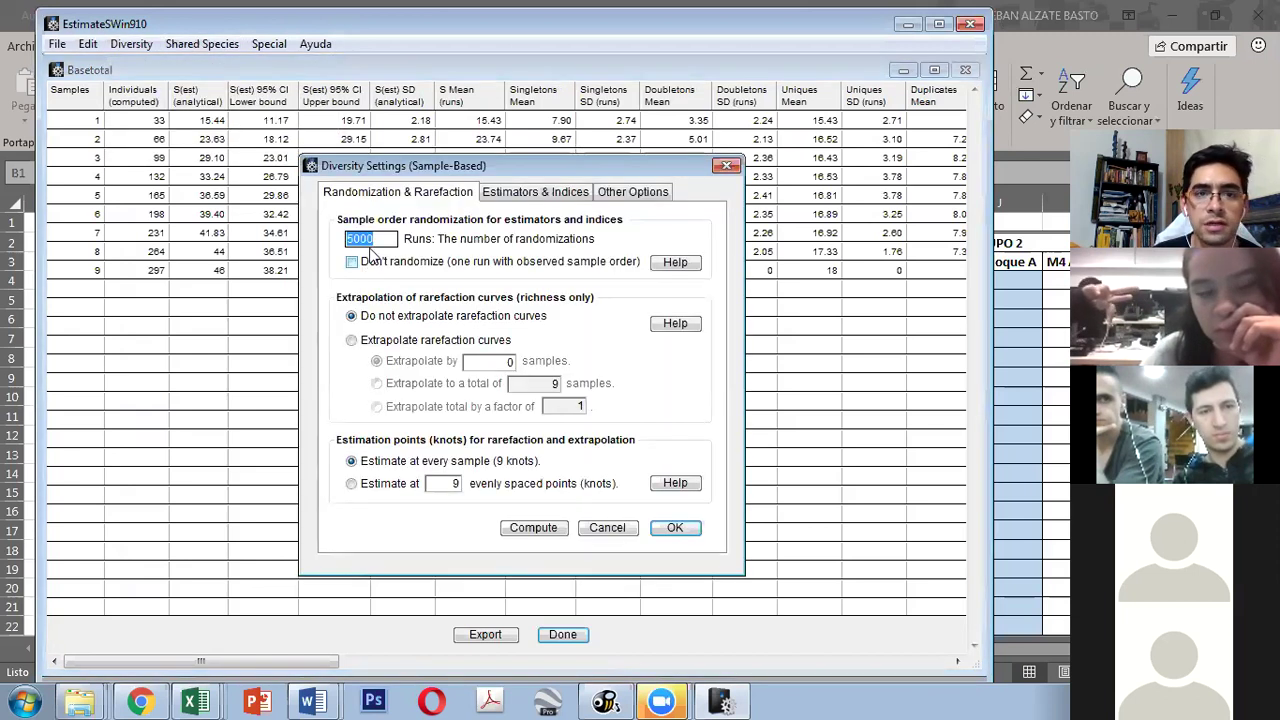
pyautogui.write('5000')
pyautogui.press('BackSpace')
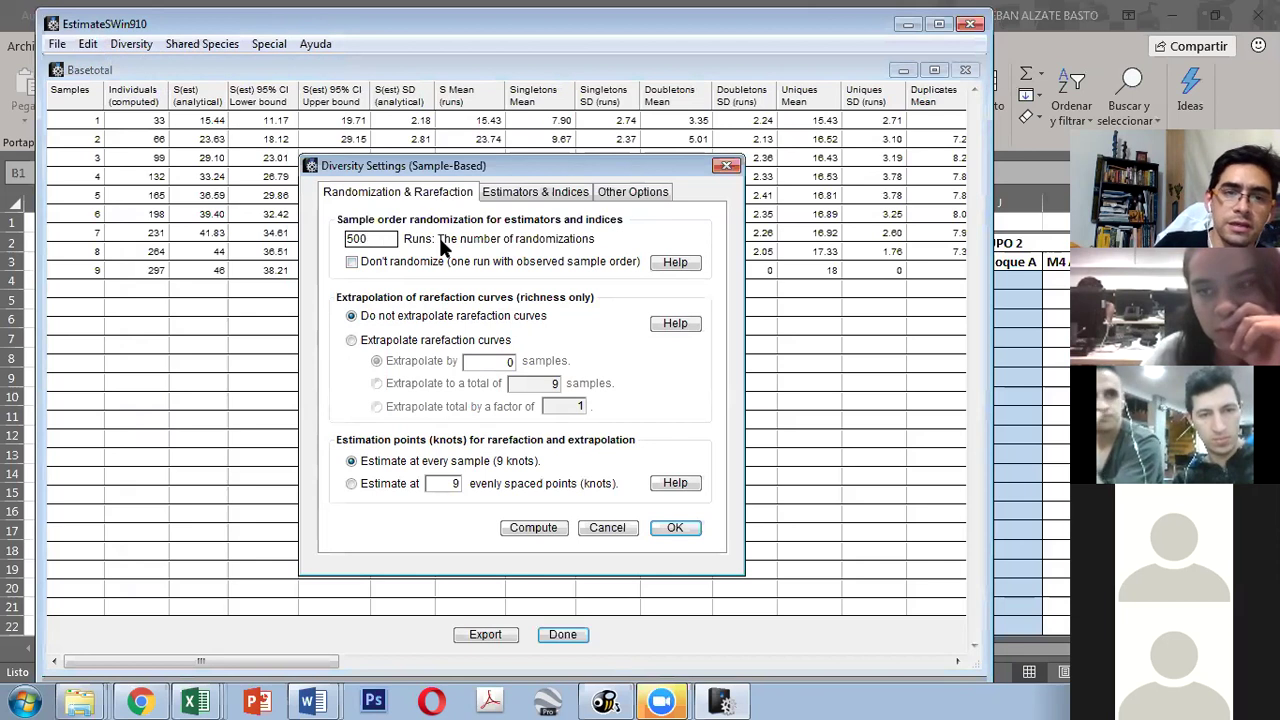
pyautogui.press('Return')
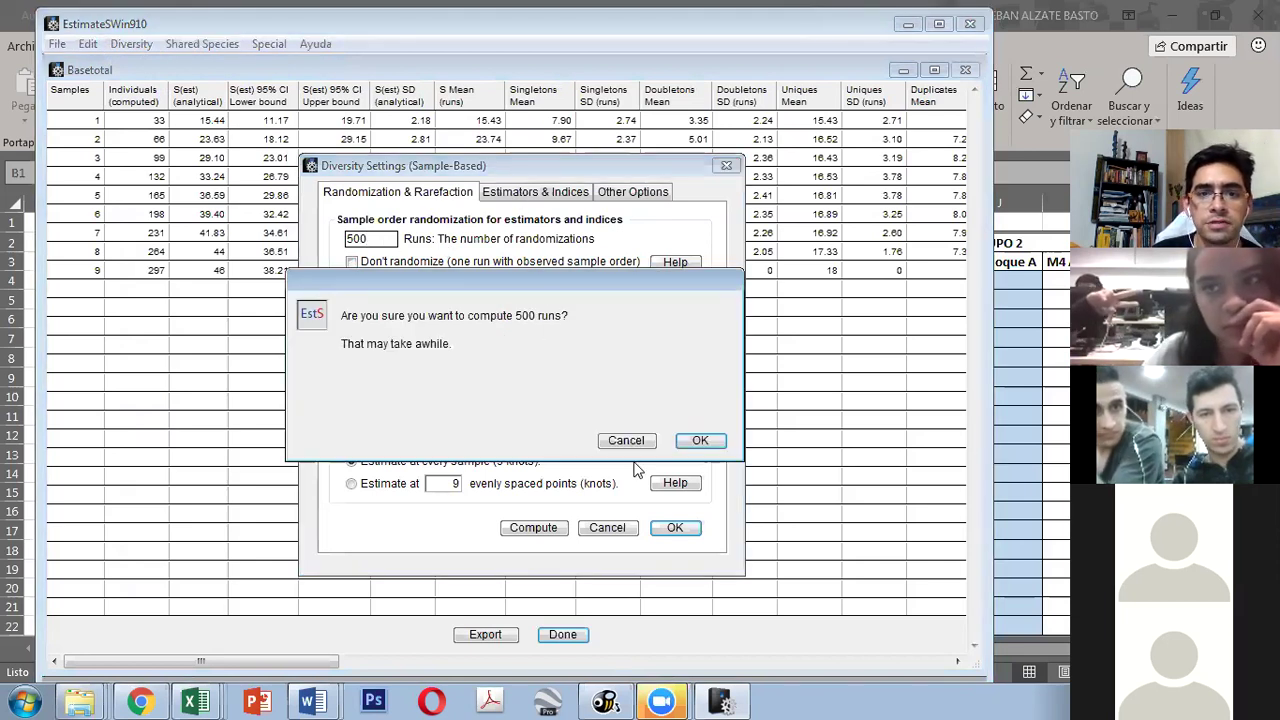
pyautogui.click(702, 442)
# Step: Recompute the diversity statistics using the classic formula for Chao1 and Chao2, erasing the previous records
pyautogui.click(528, 193)
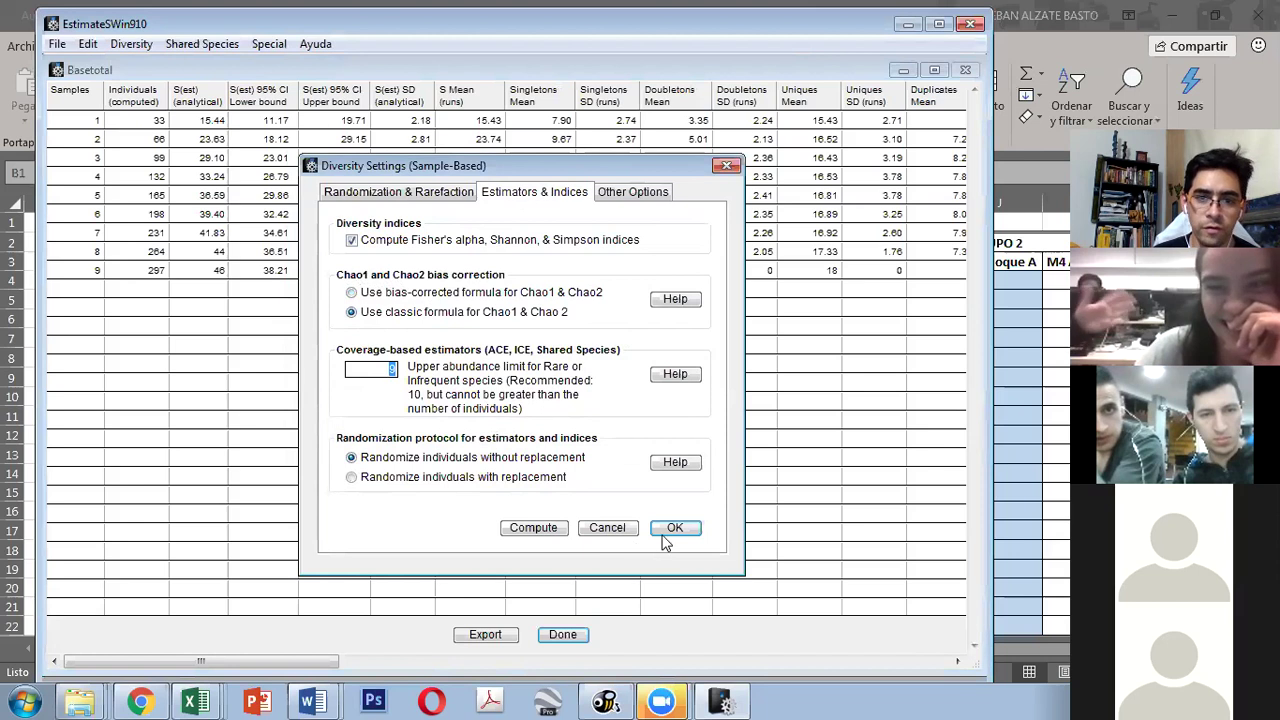
pyautogui.click(540, 540)
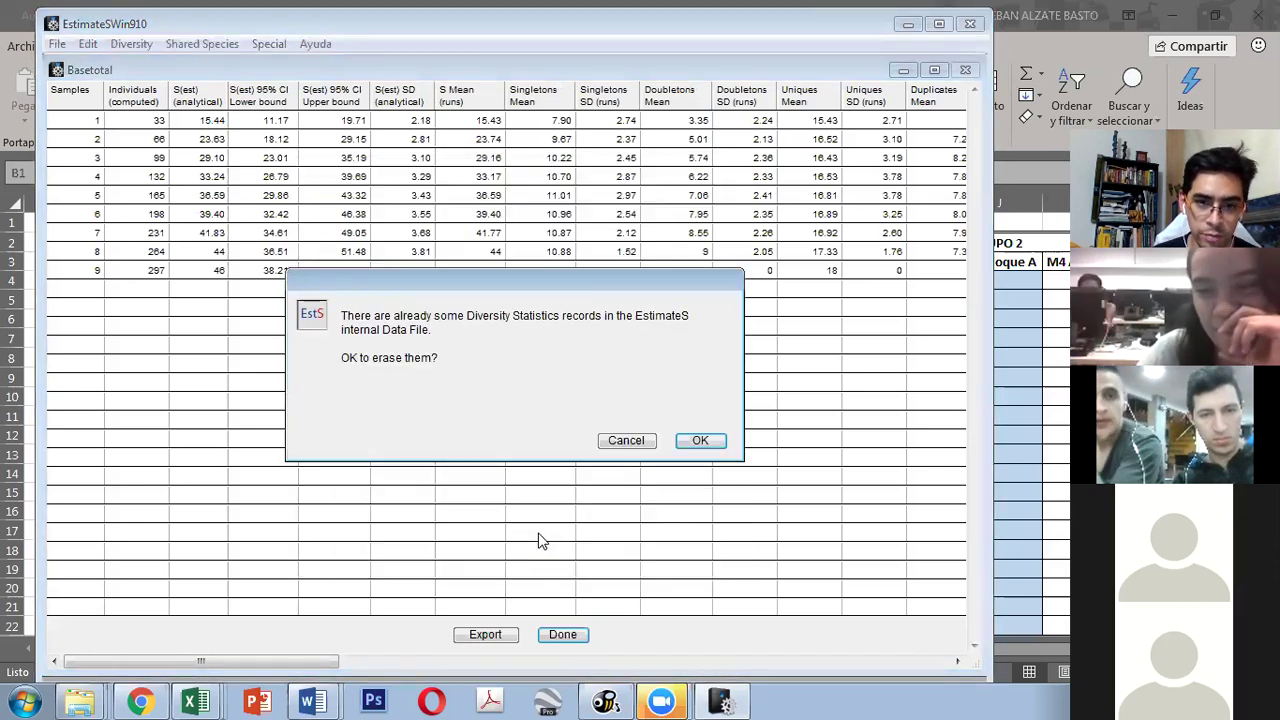
pyautogui.click(700, 441)
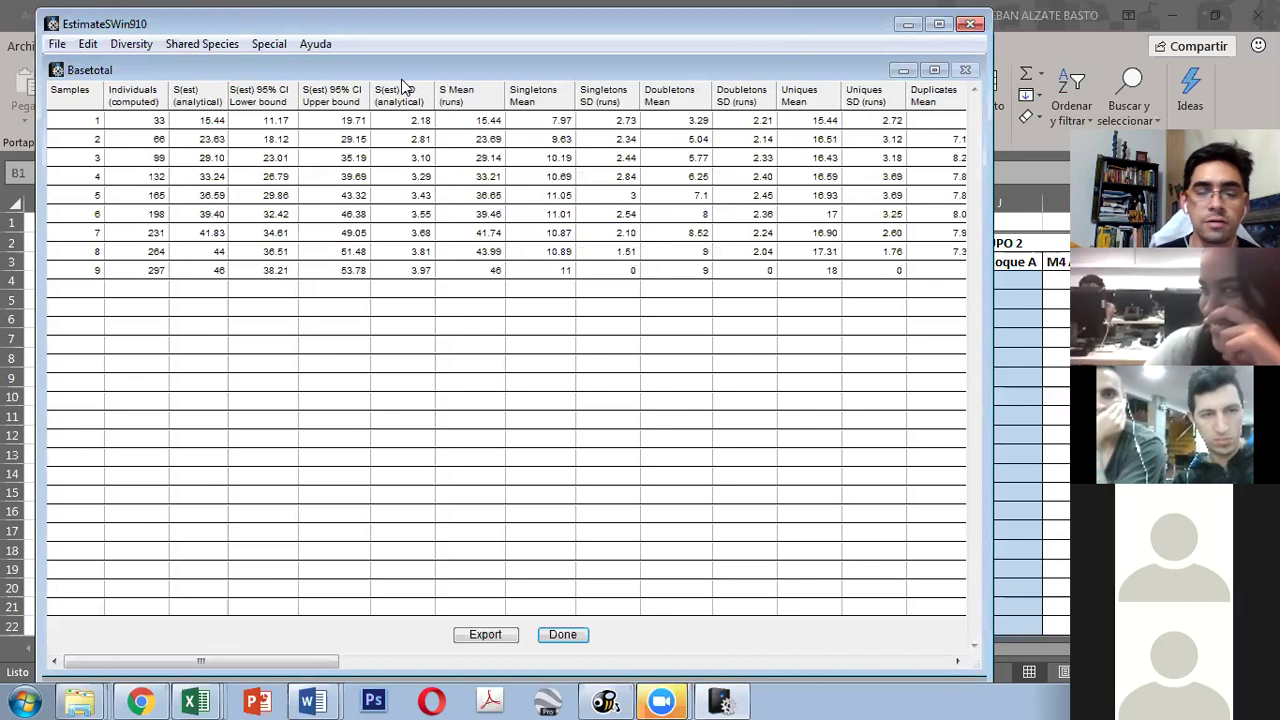
# Step: Export the Basetotal diversity statistics to the desktop as an ASCII text file named "res div aves"
pyautogui.click(506, 634)
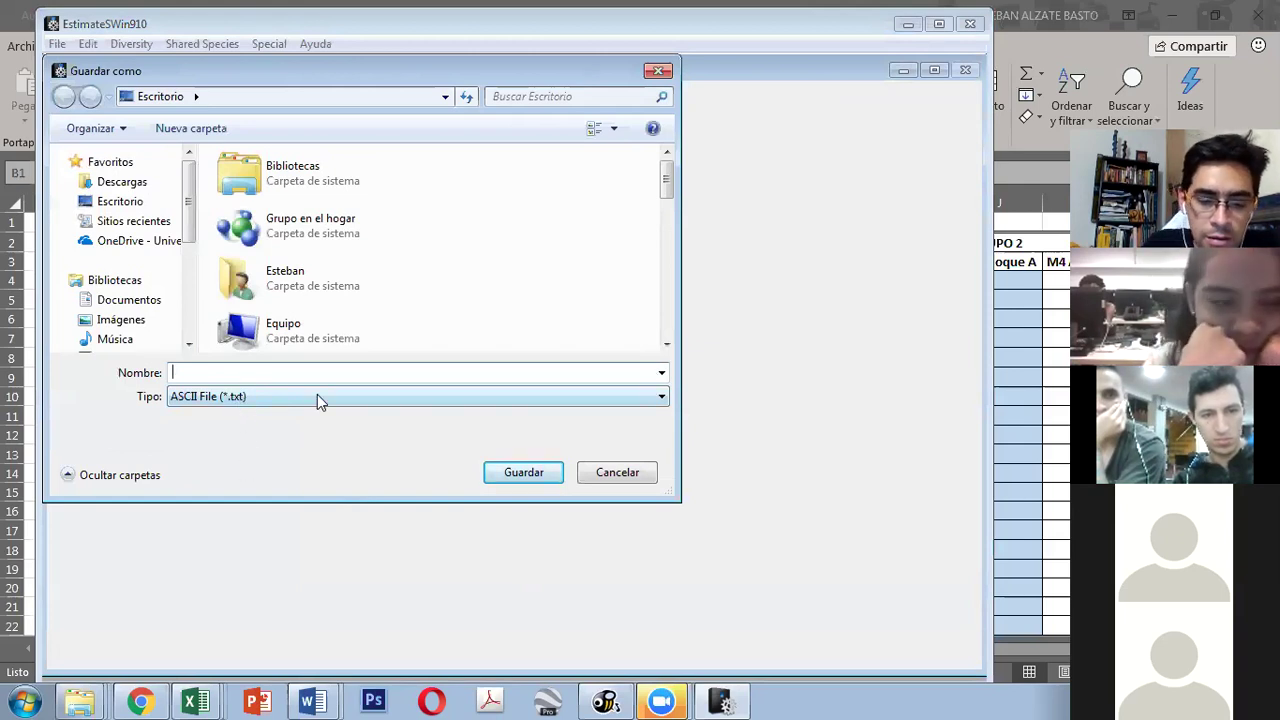
pyautogui.write('re')
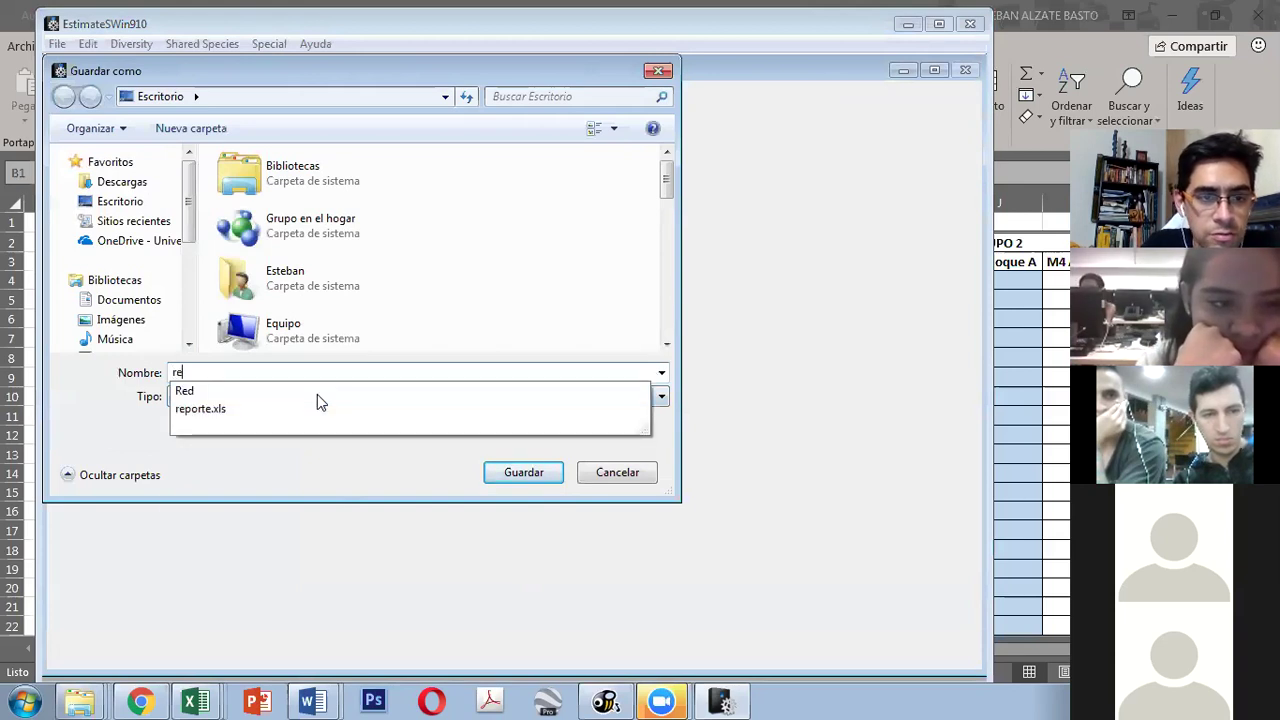
pyautogui.press('BackSpace')
pyautogui.press('BackSpace')
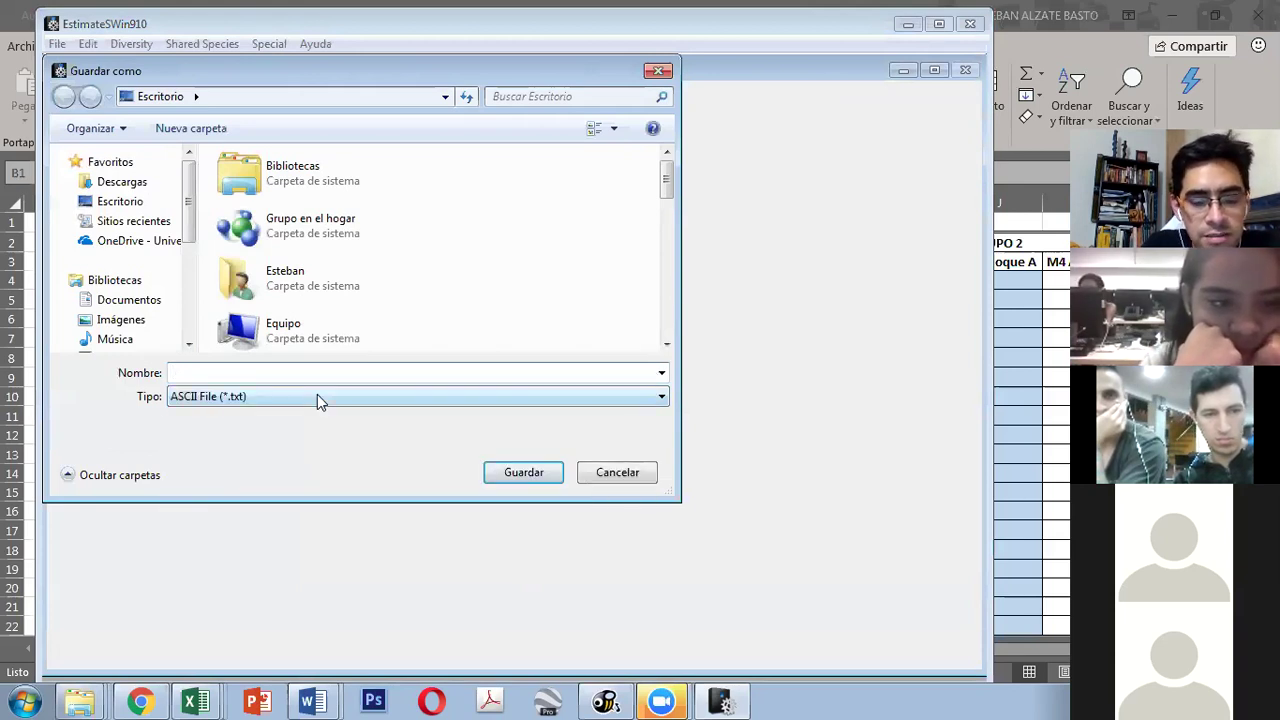
pyautogui.write('t')
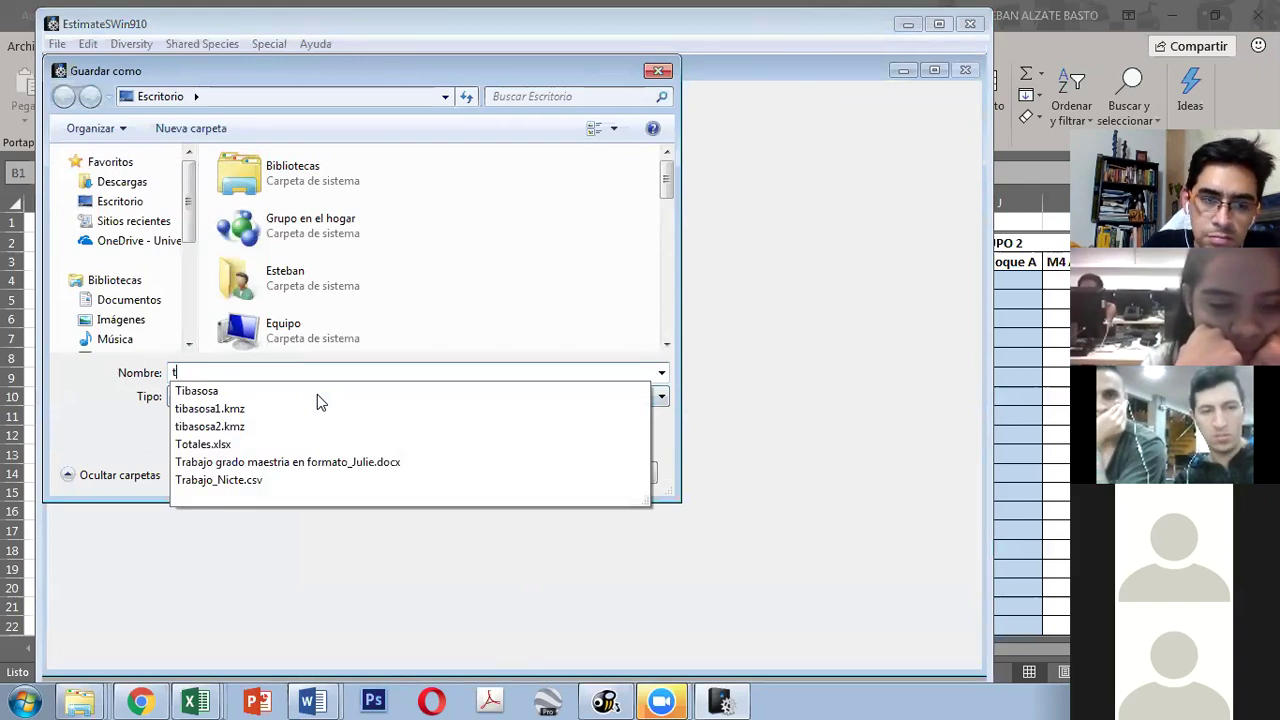
pyautogui.press('BackSpace')
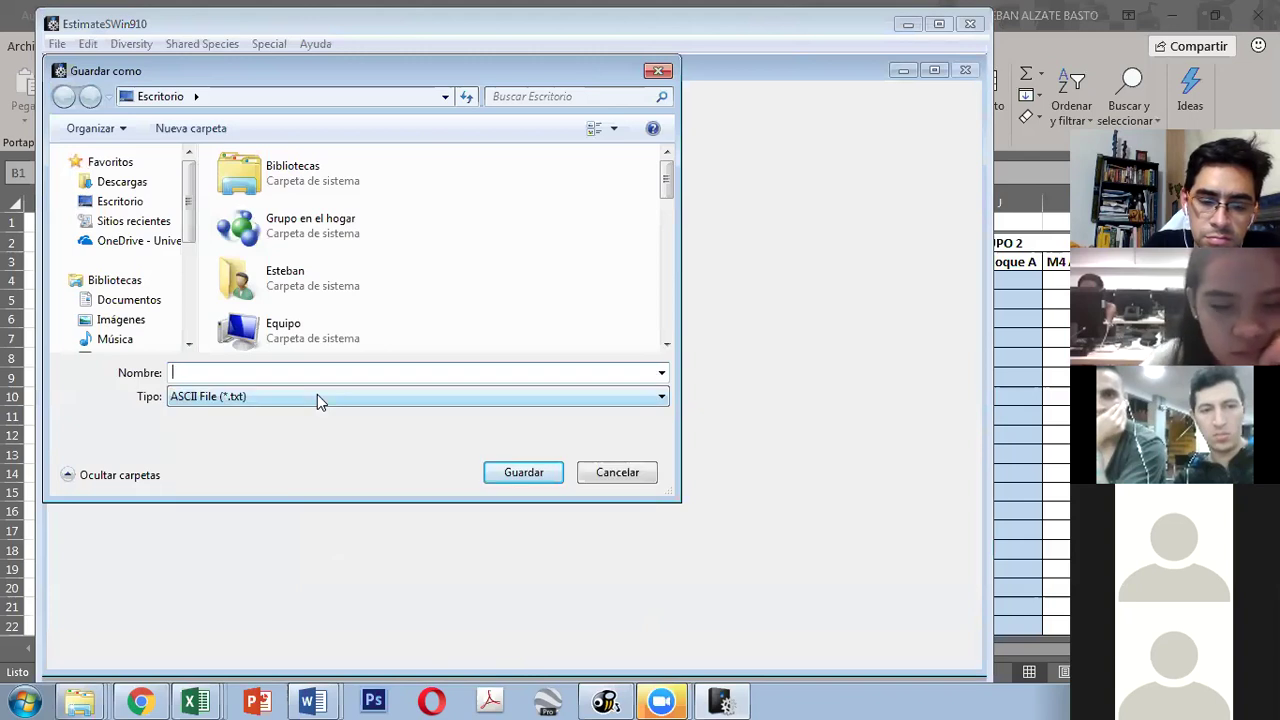
pyautogui.write('d')
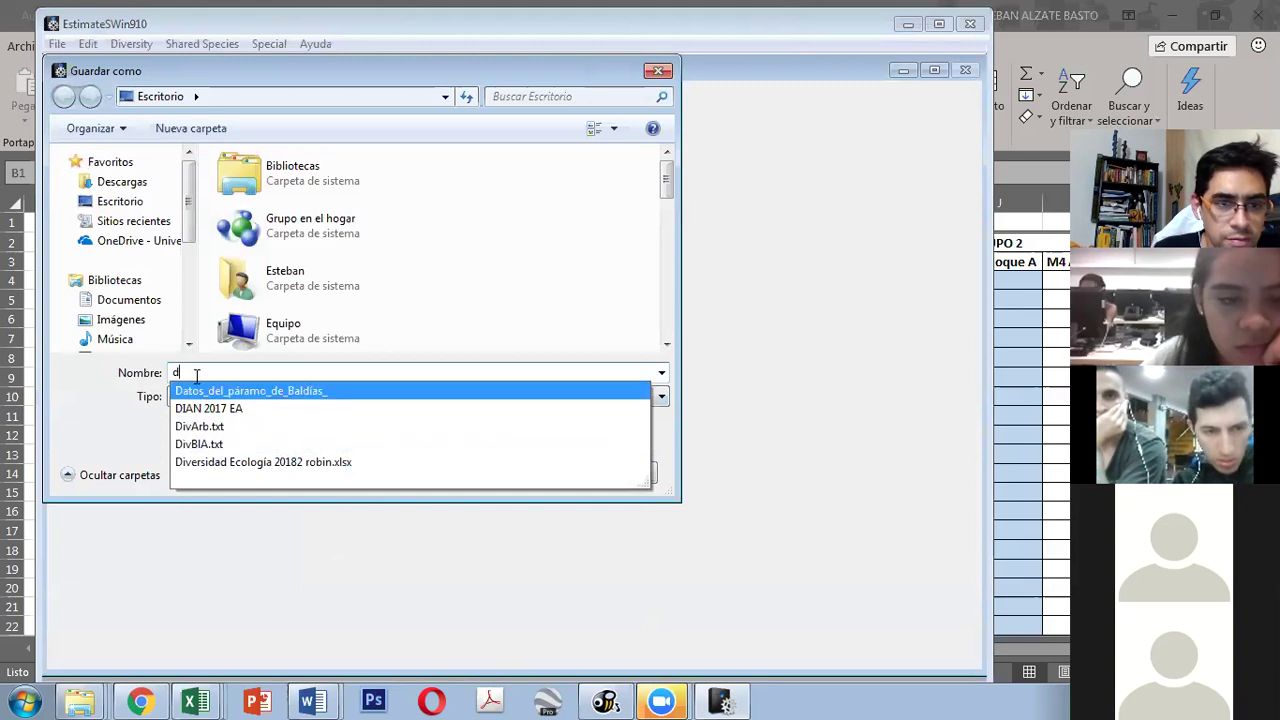
pyautogui.press('BackSpace')
pyautogui.write('res div')
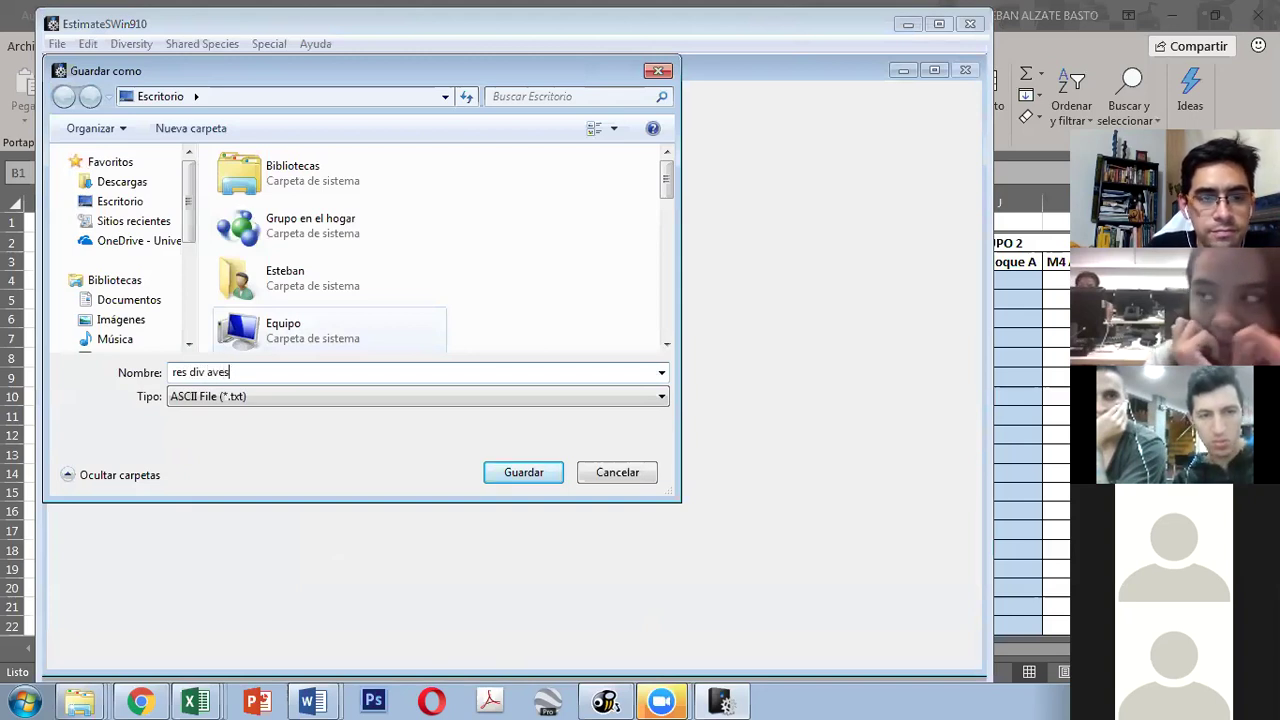
pyautogui.write(' aves')
pyautogui.press('Return')
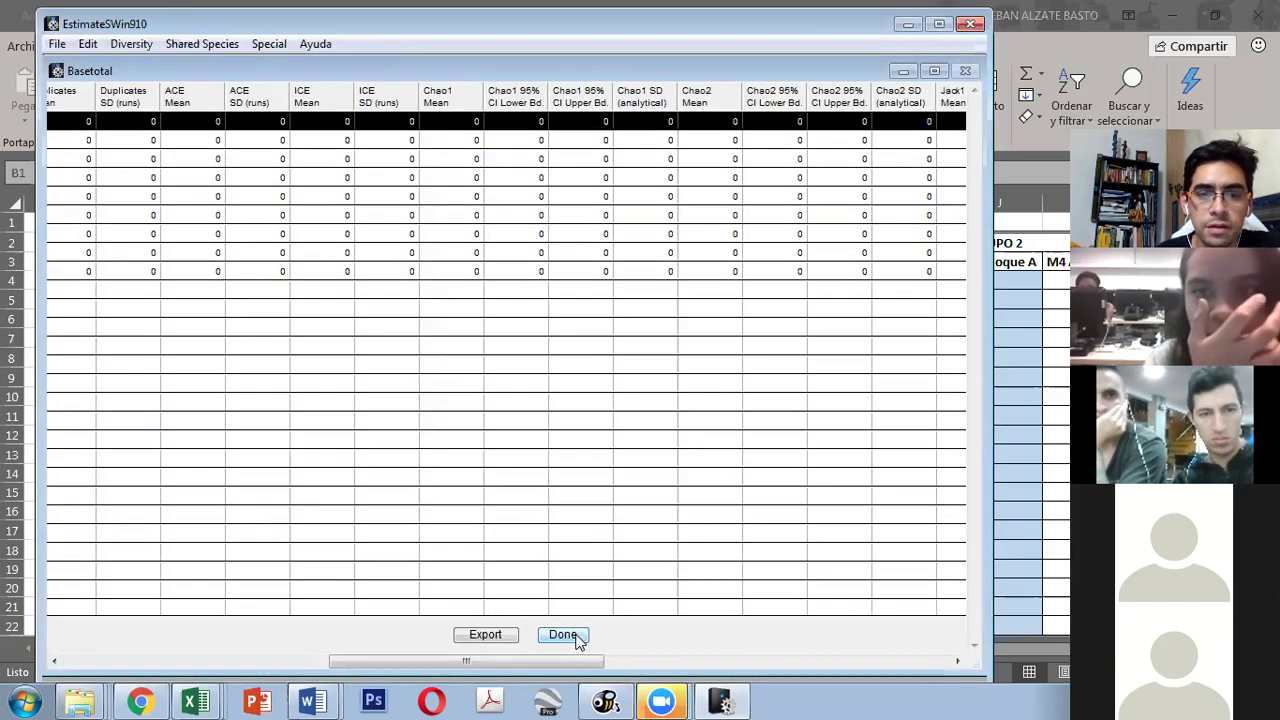
# Step: Load DivArb.txt from the desktop as the data input file, accepting its listed parameters and format
pyautogui.click(58, 41)
pyautogui.click(115, 66)
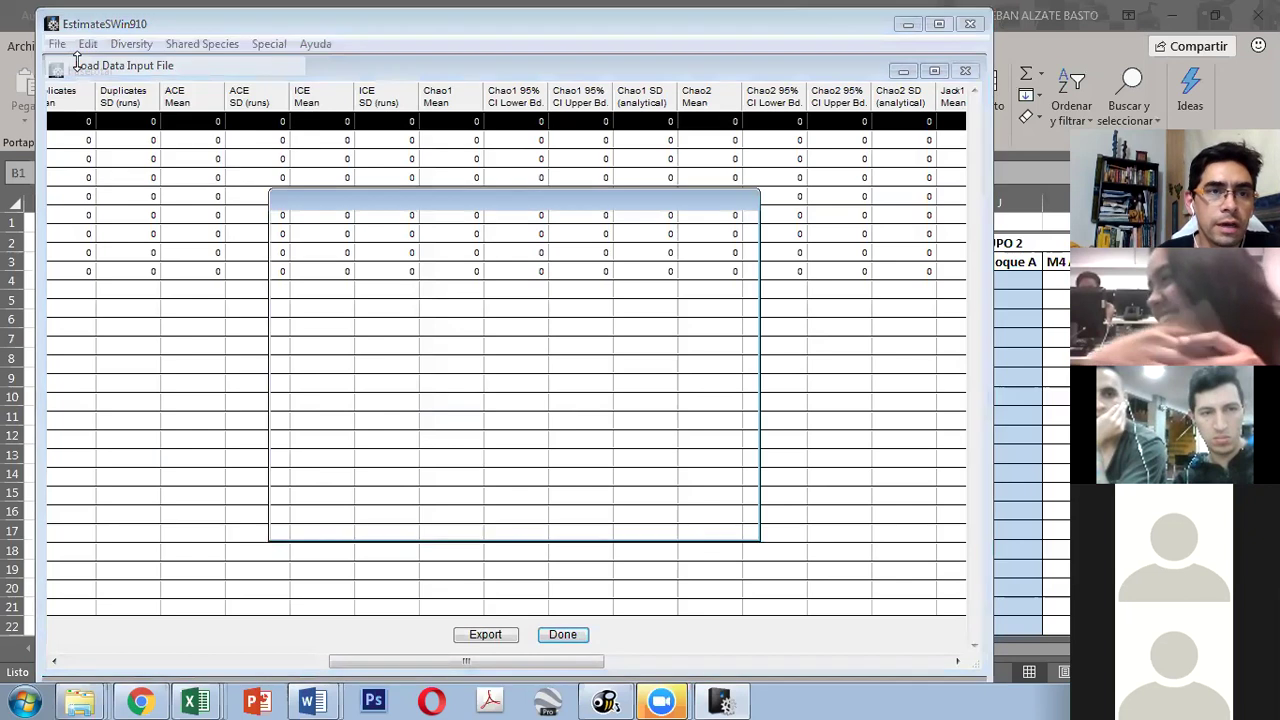
pyautogui.click(713, 516)
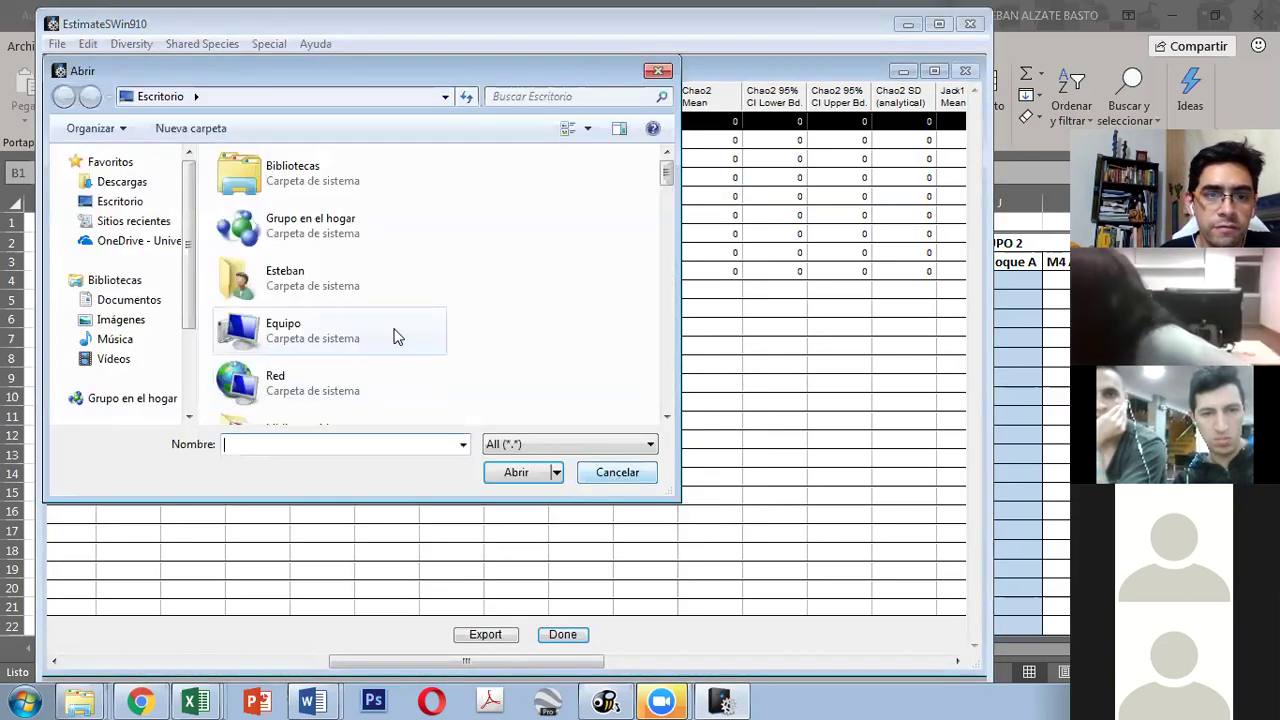
pyautogui.moveTo(665, 178); pyautogui.dragTo(670, 312)
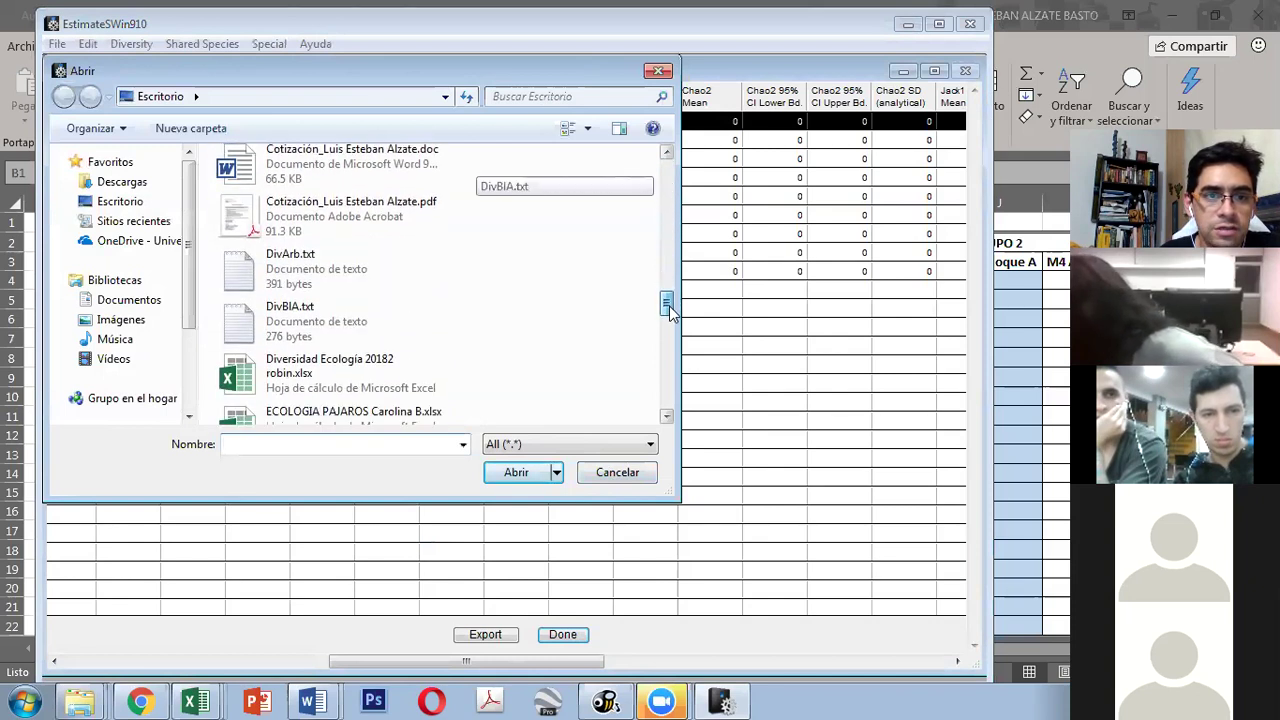
pyautogui.click(275, 268)
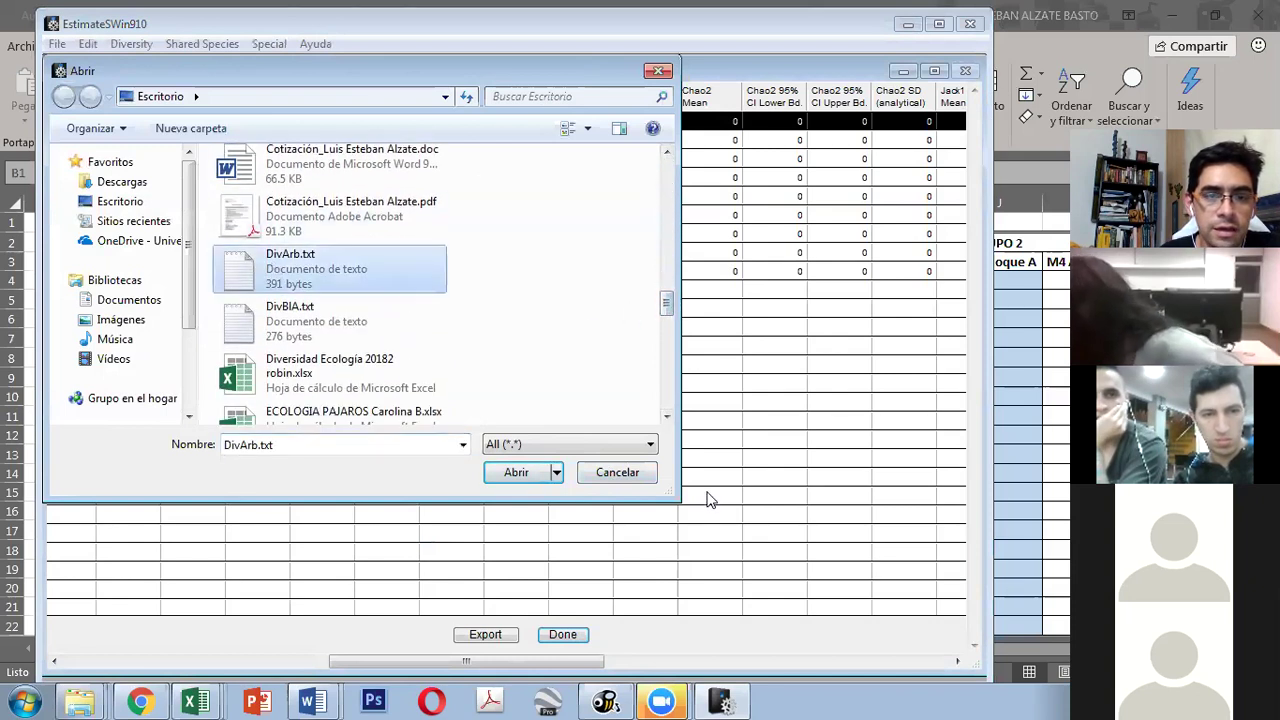
pyautogui.click(522, 474)
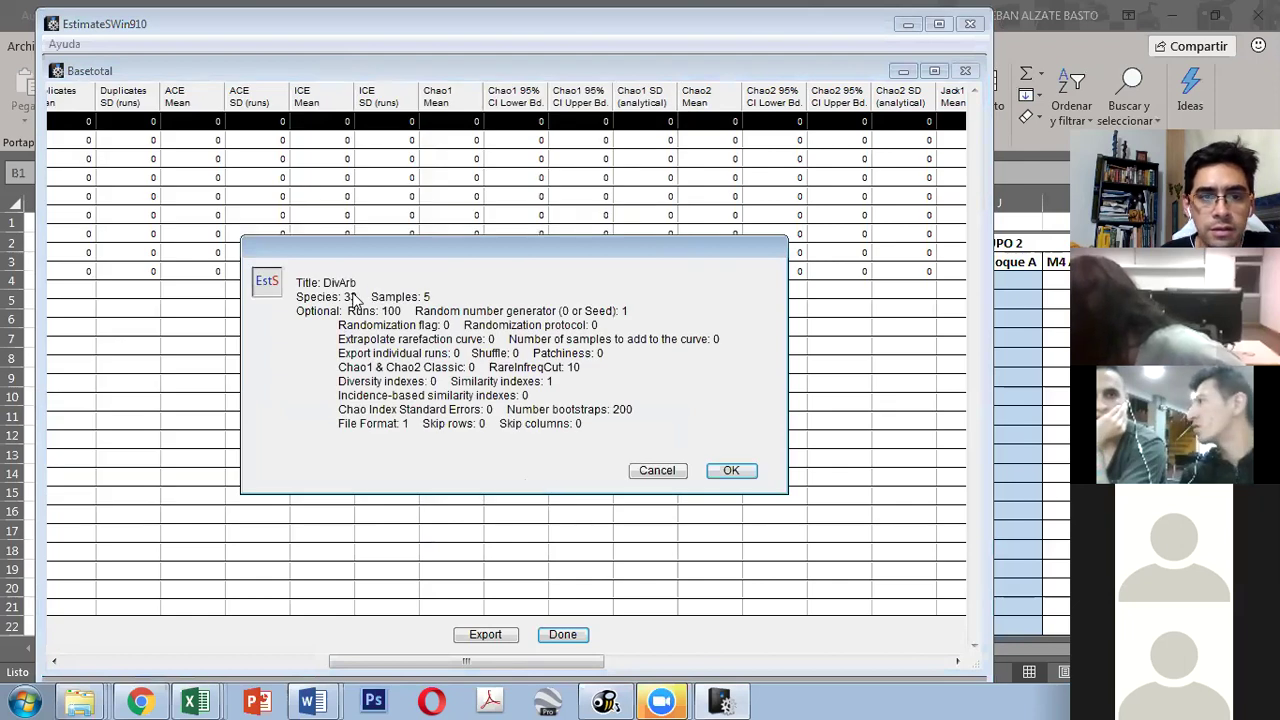
pyautogui.click(729, 476)
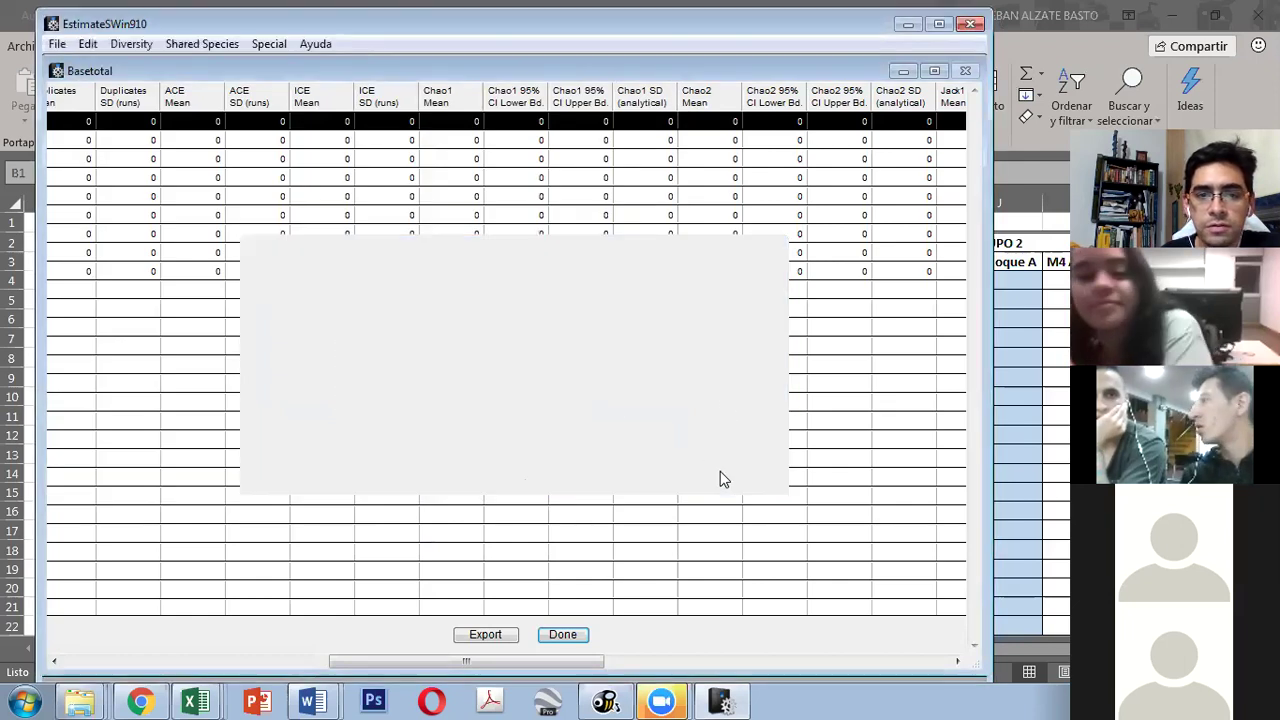
pyautogui.click(748, 474)
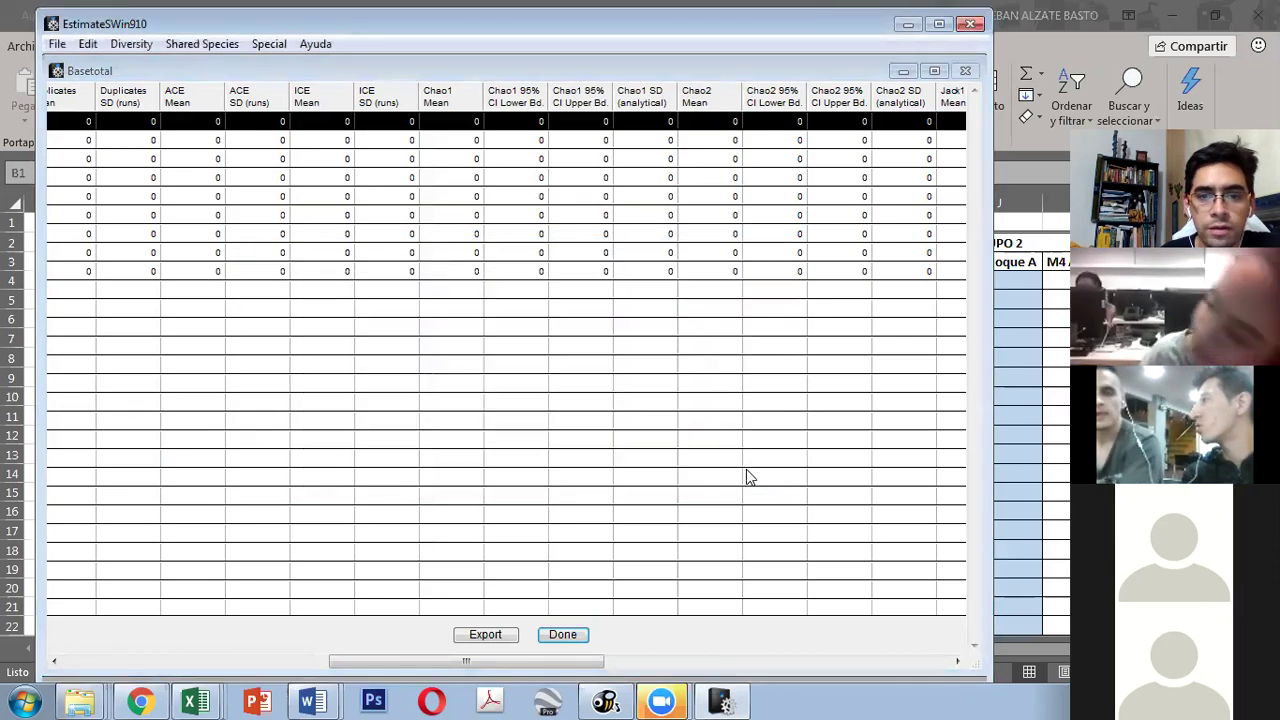
pyautogui.click(708, 444)
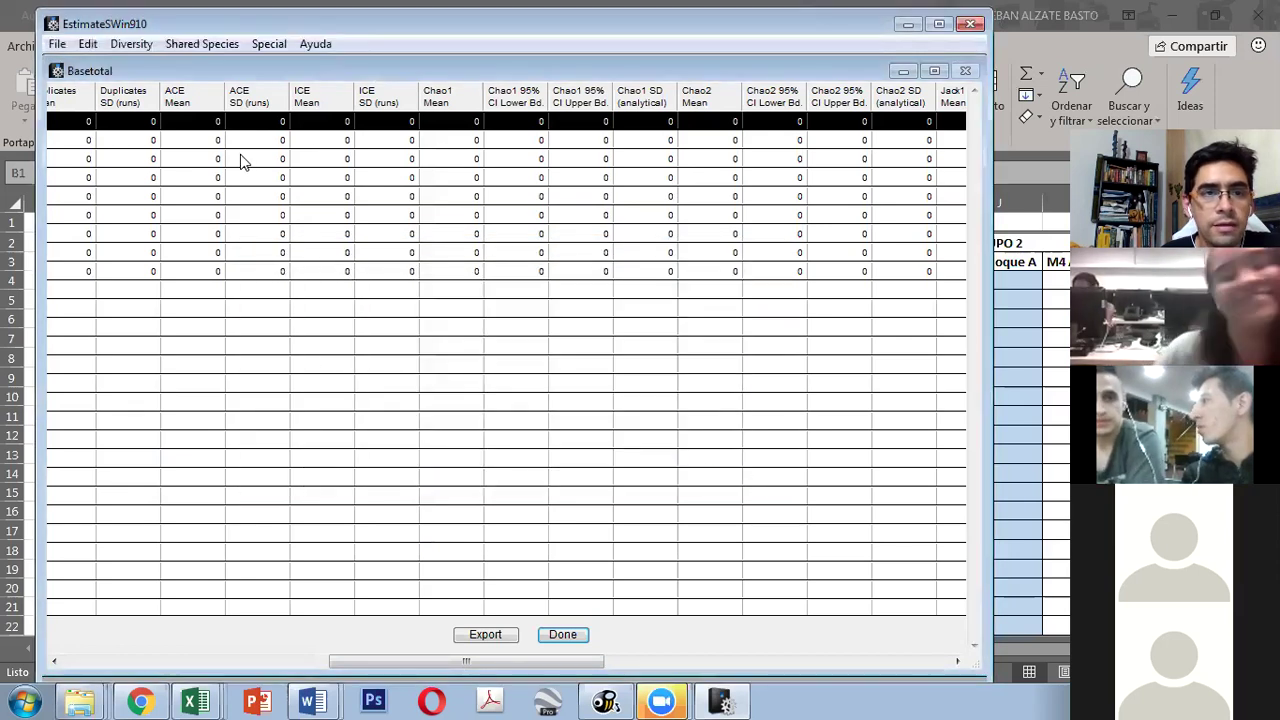
# Step: Compute the diversity statistics for DivArb, erasing the existing records
pyautogui.click(131, 44)
pyautogui.click(160, 87)
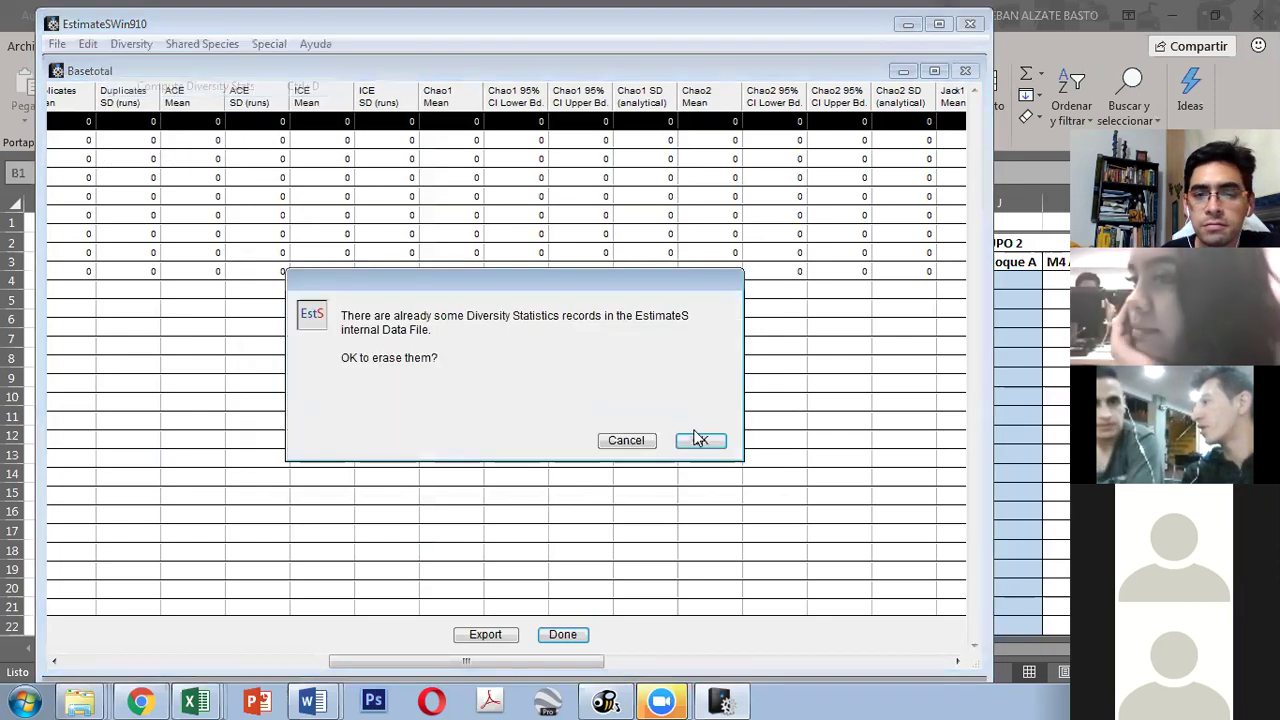
pyautogui.click(700, 440)
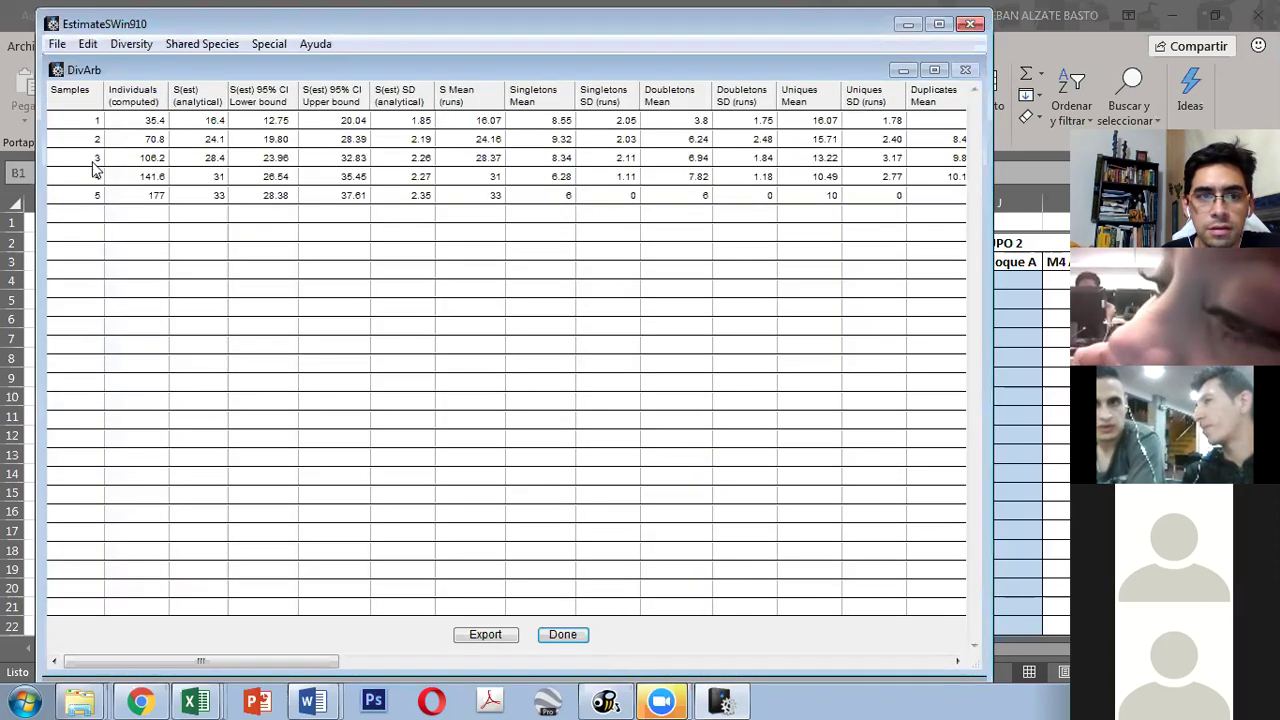
# Step: Export the DivArb diversity statistics to the desktop as "res DivArb.txt"
pyautogui.click(485, 635)
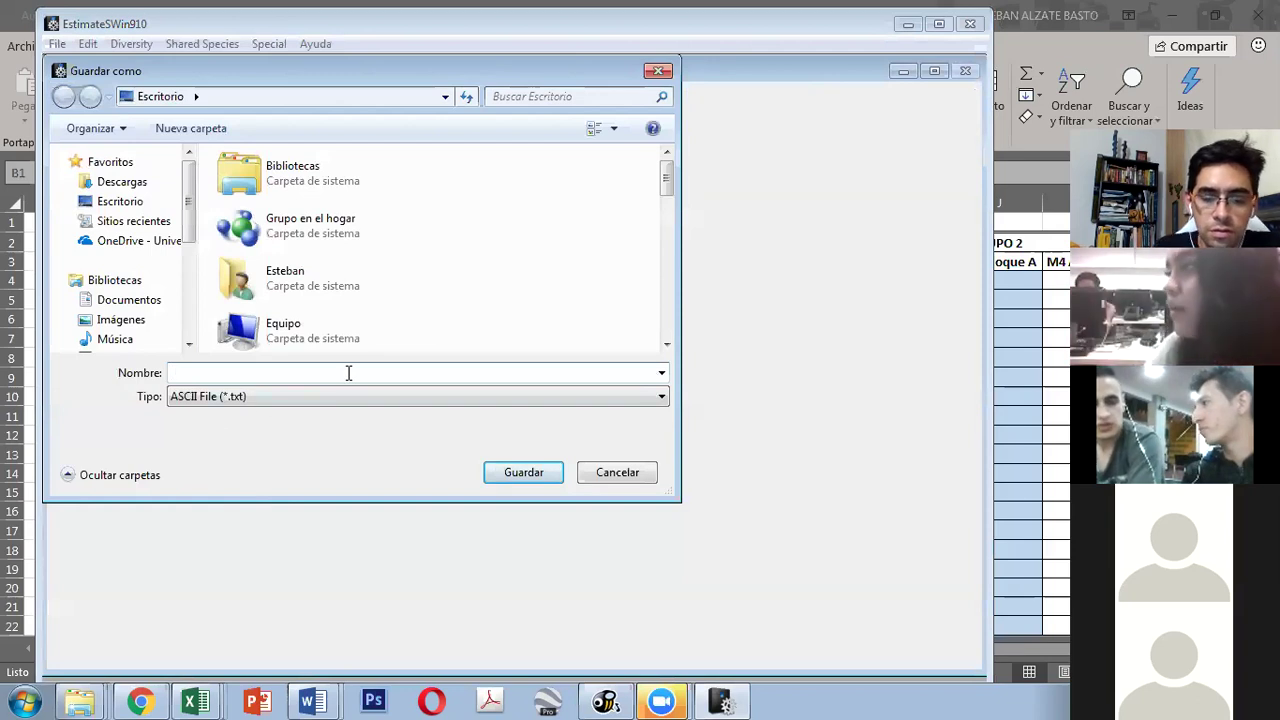
pyautogui.write('r')
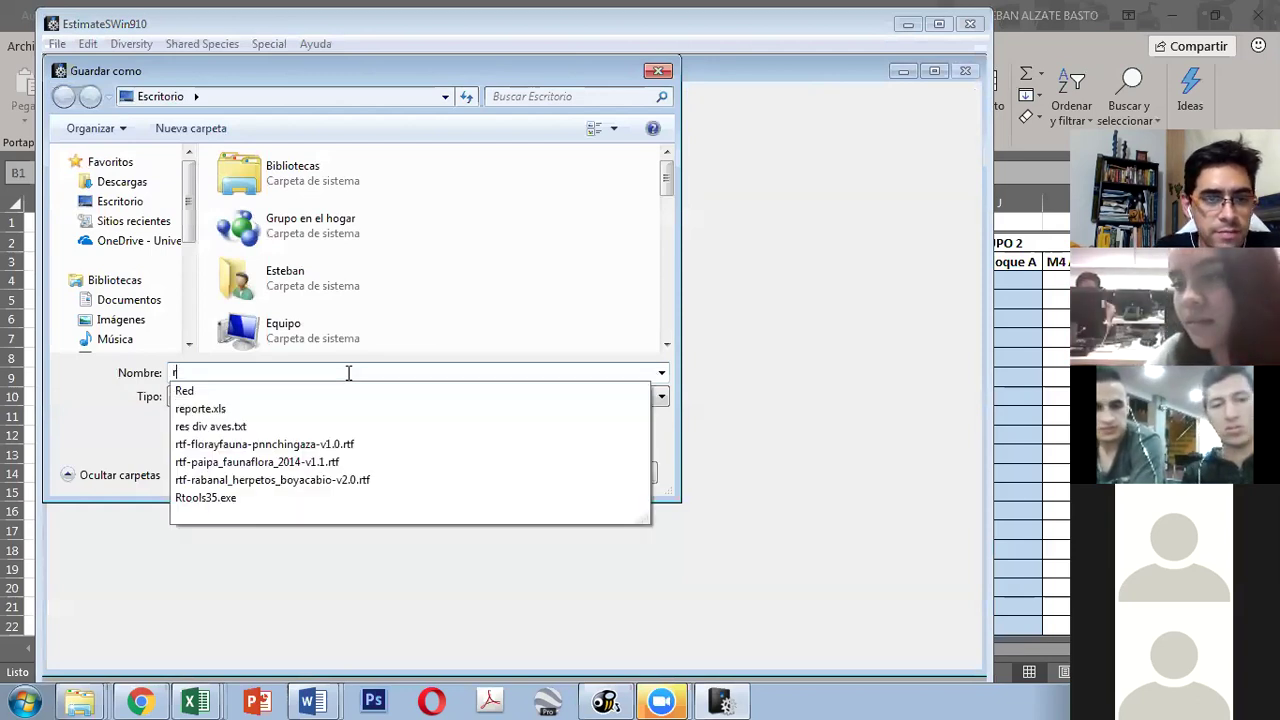
pyautogui.press('BackSpace')
pyautogui.write('d')
pyautogui.press('Down')
pyautogui.press('Down')
pyautogui.press('Down')
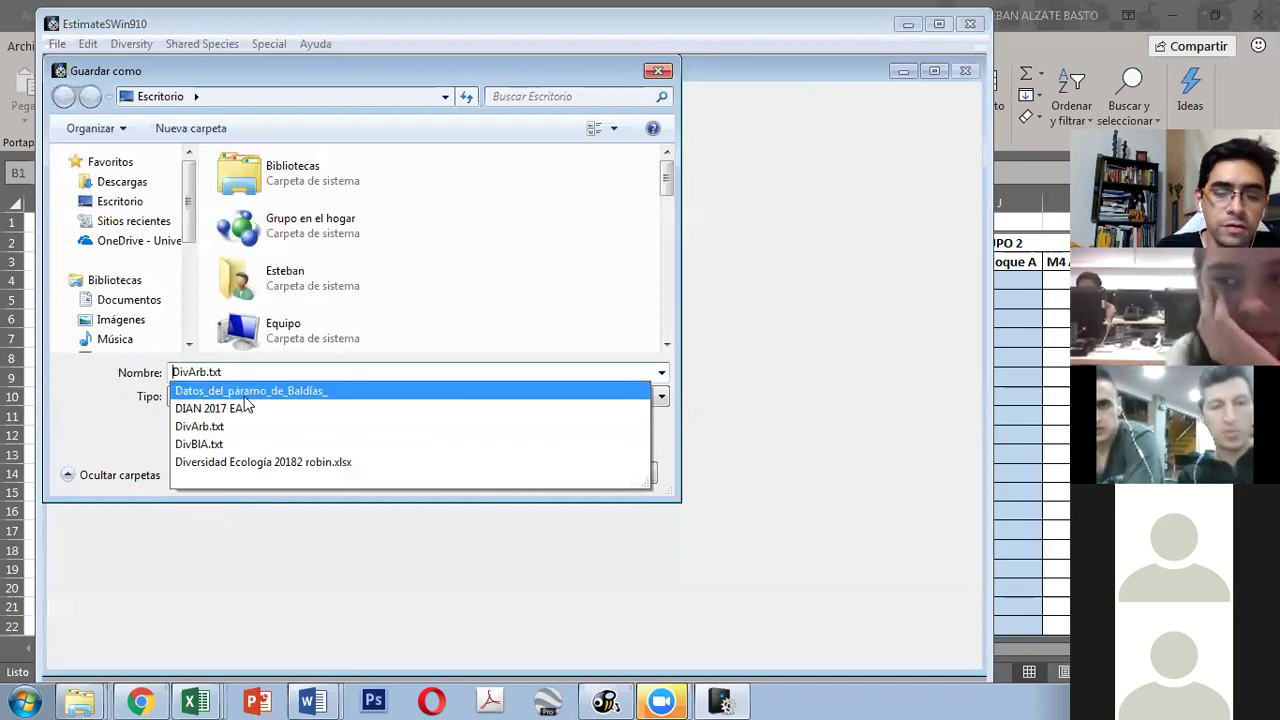
pyautogui.write('res')
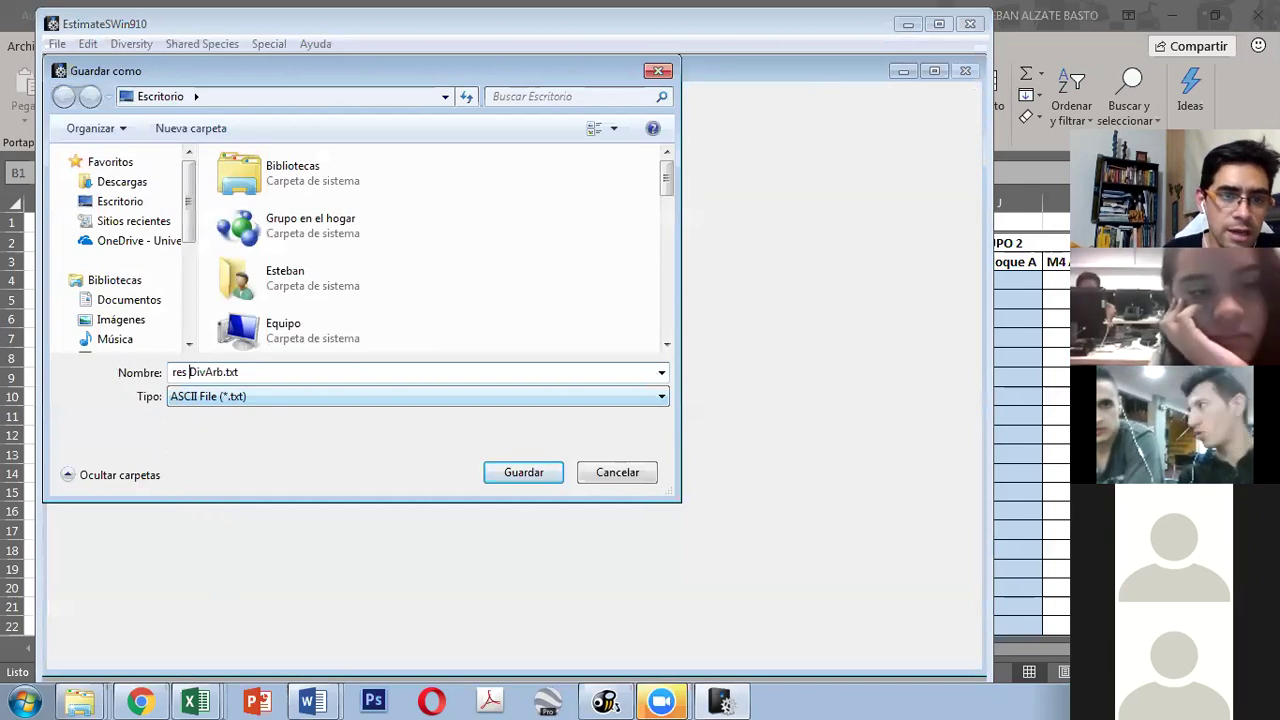
pyautogui.click(538, 476)
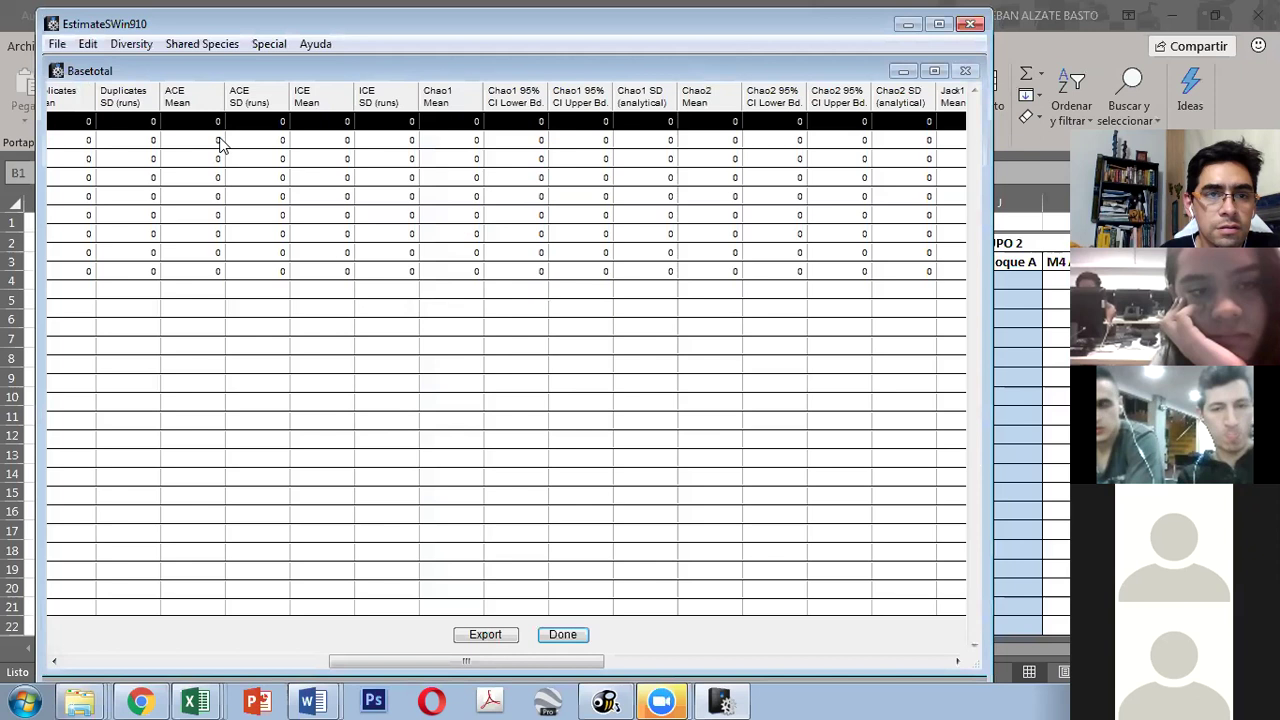
pyautogui.click(58, 44)
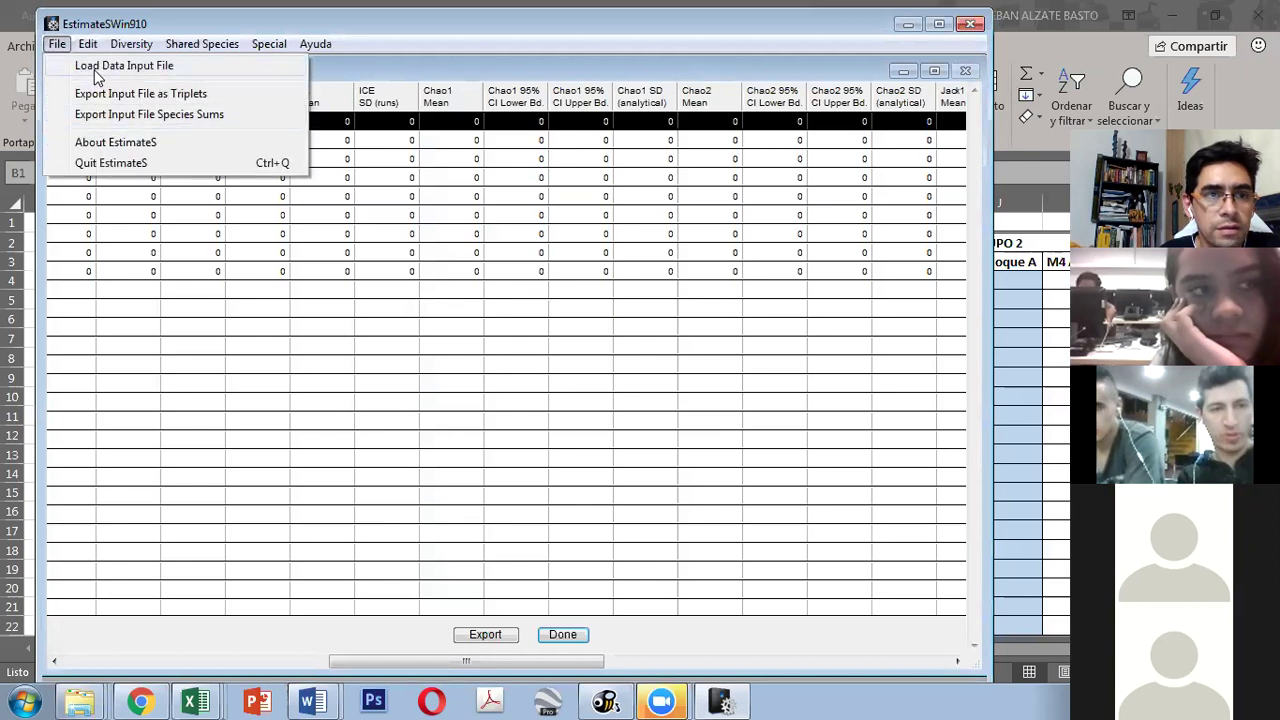
pyautogui.click(97, 72)
pyautogui.click(707, 516)
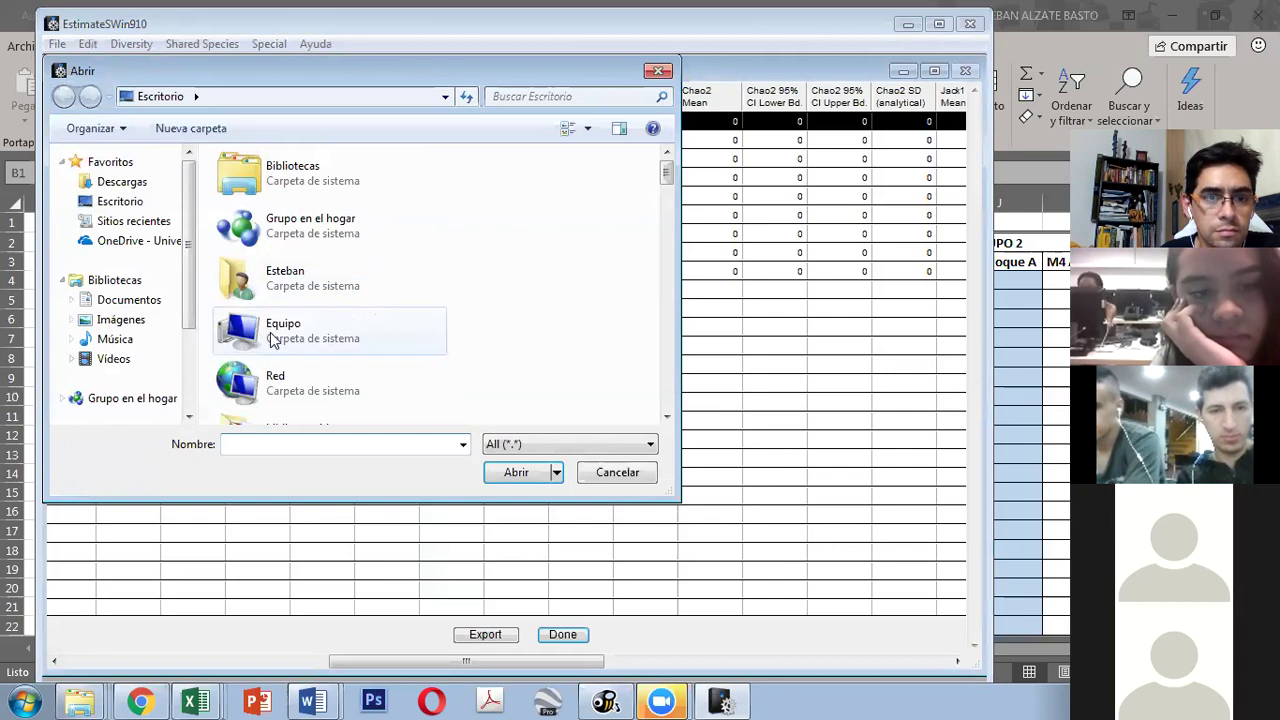
pyautogui.click(272, 340)
pyautogui.click(273, 443)
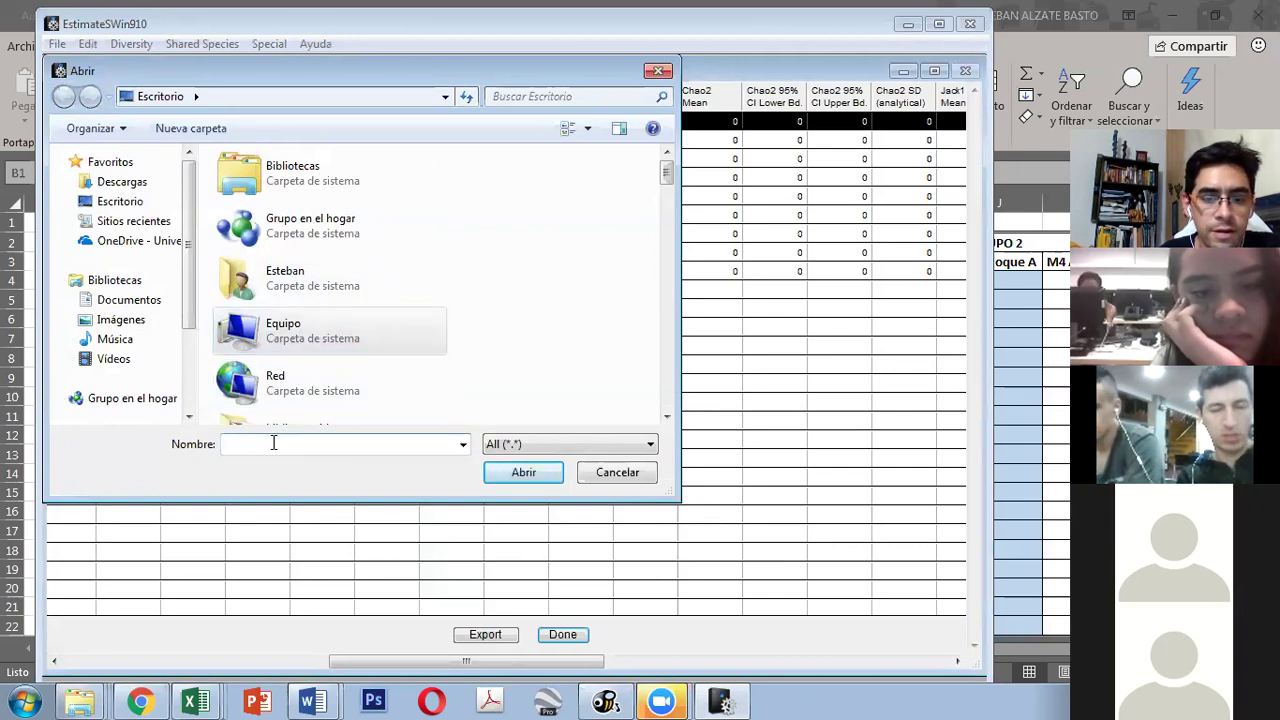
pyautogui.write('di')
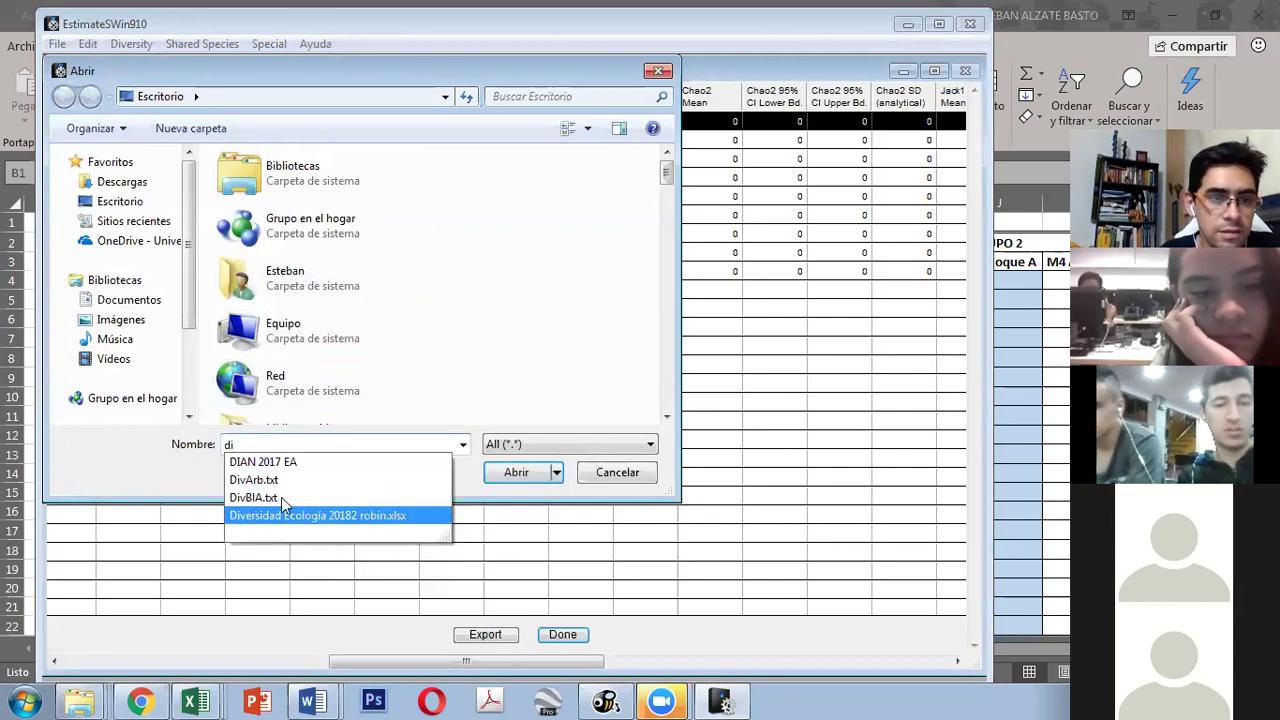
pyautogui.click(612, 476)
pyautogui.click(611, 478)
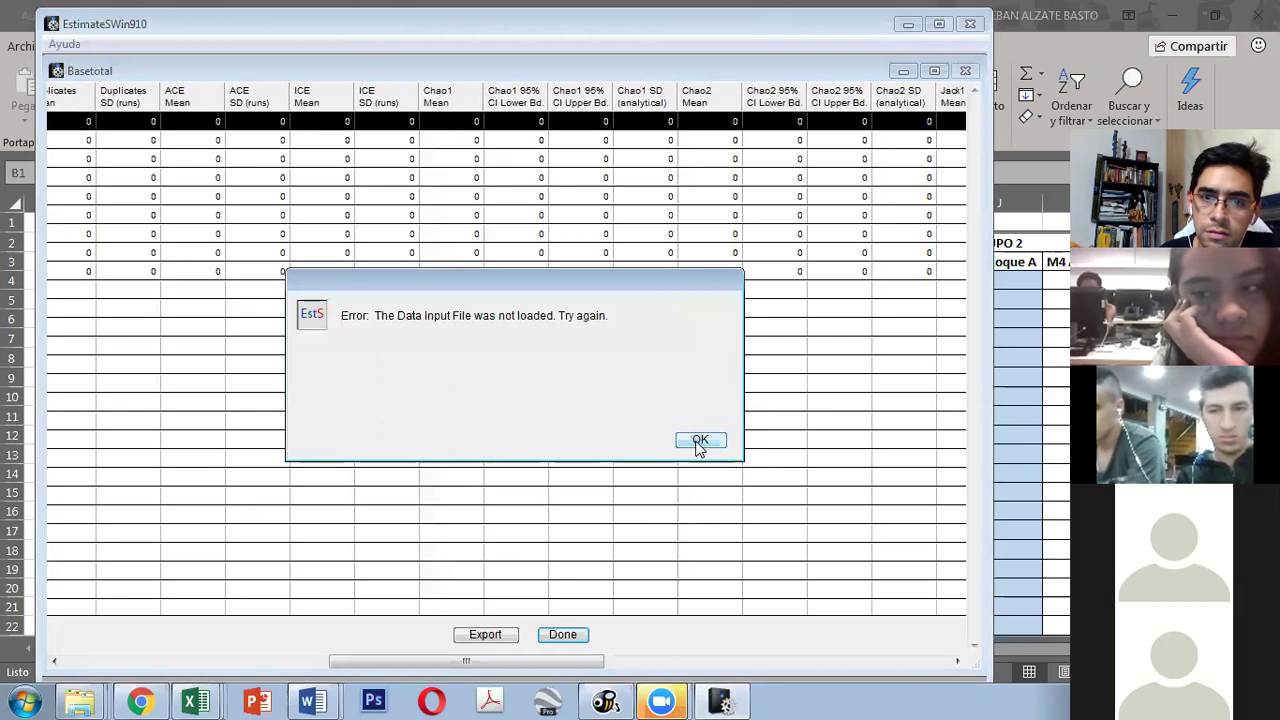
pyautogui.click(700, 441)
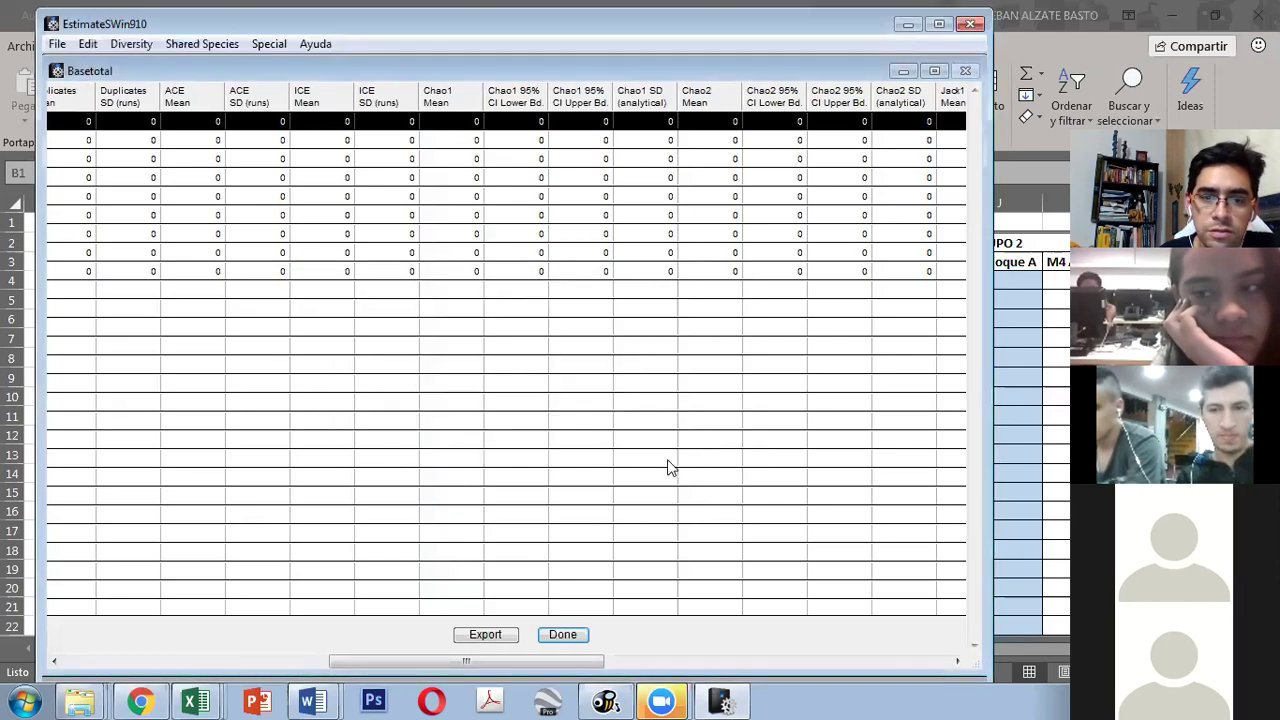
# Step: Load DivBIA.txt as the data input file in Format 1, species by samples, skipping 0 label rows and 0 label columns
pyautogui.click(58, 44)
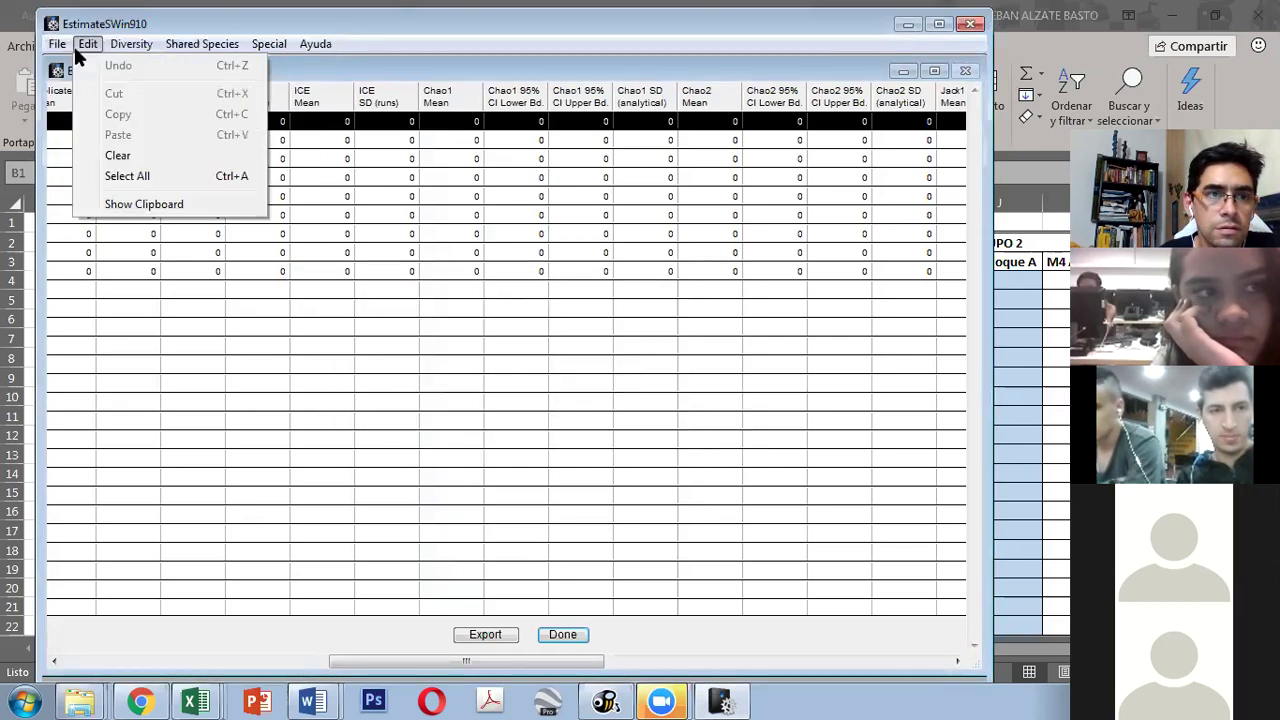
pyautogui.click(115, 65)
pyautogui.click(705, 515)
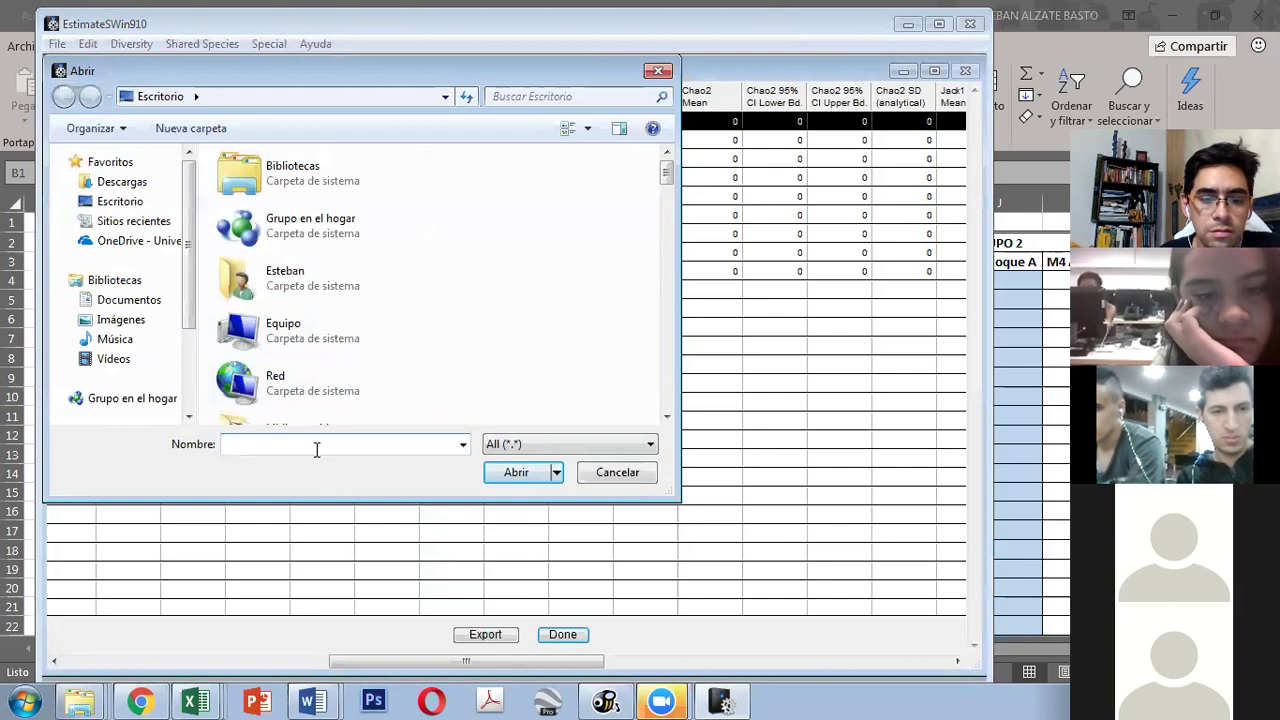
pyautogui.write('d')
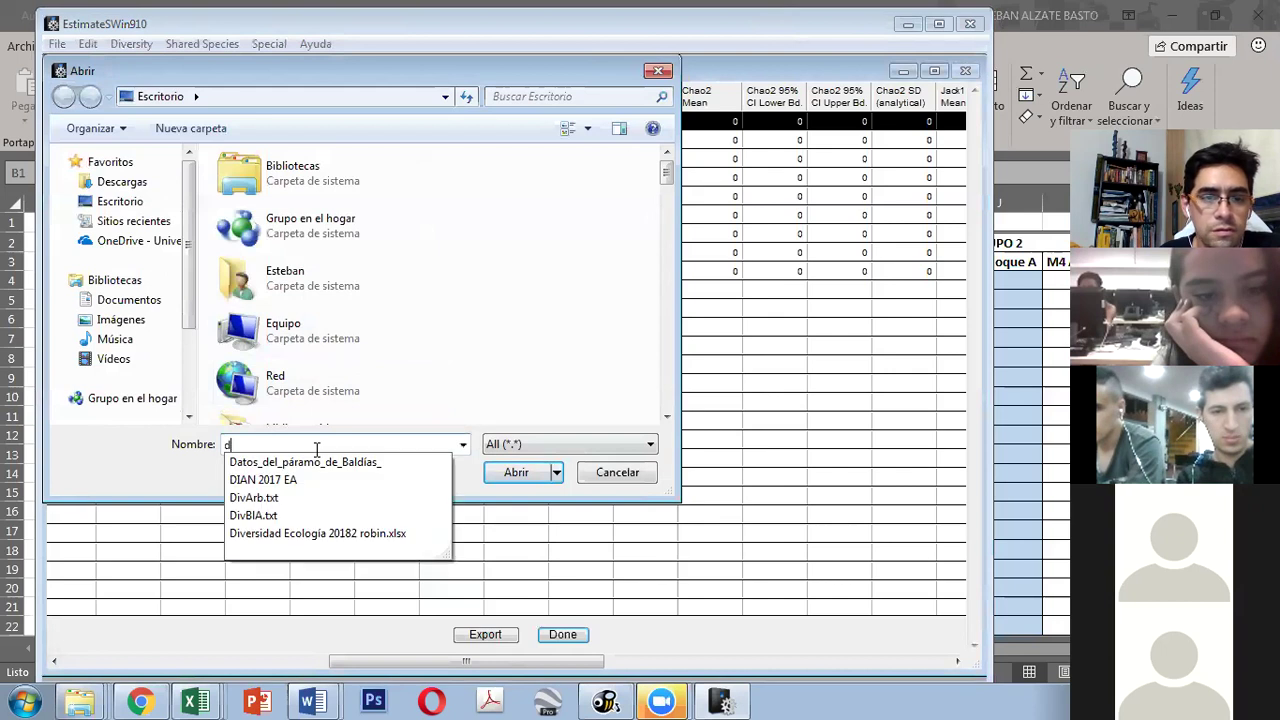
pyautogui.click(305, 516)
pyautogui.click(531, 477)
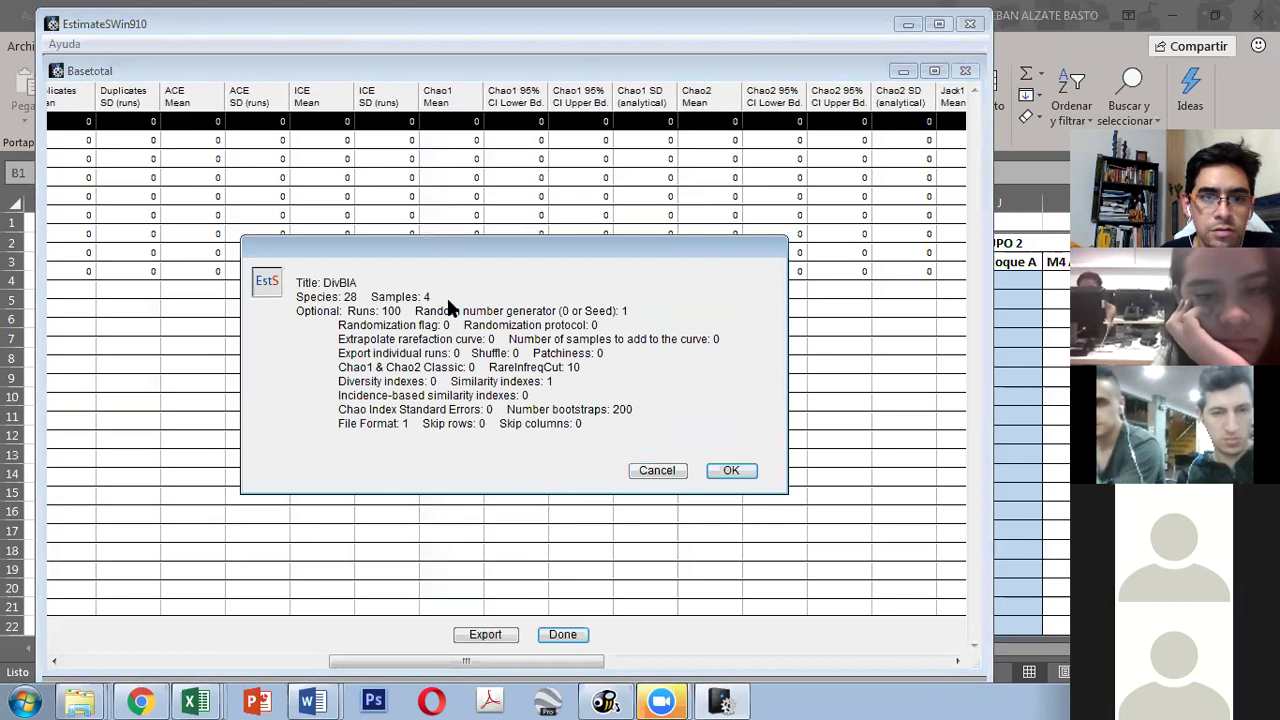
pyautogui.click(731, 472)
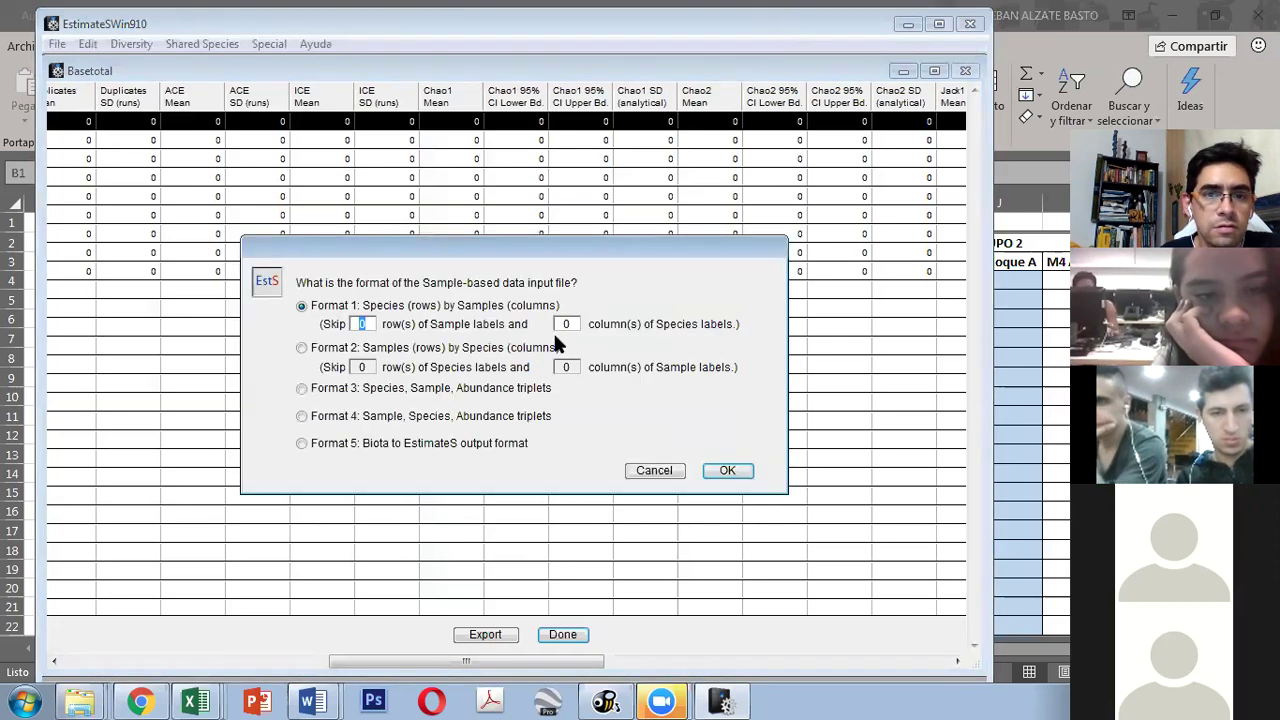
pyautogui.click(714, 474)
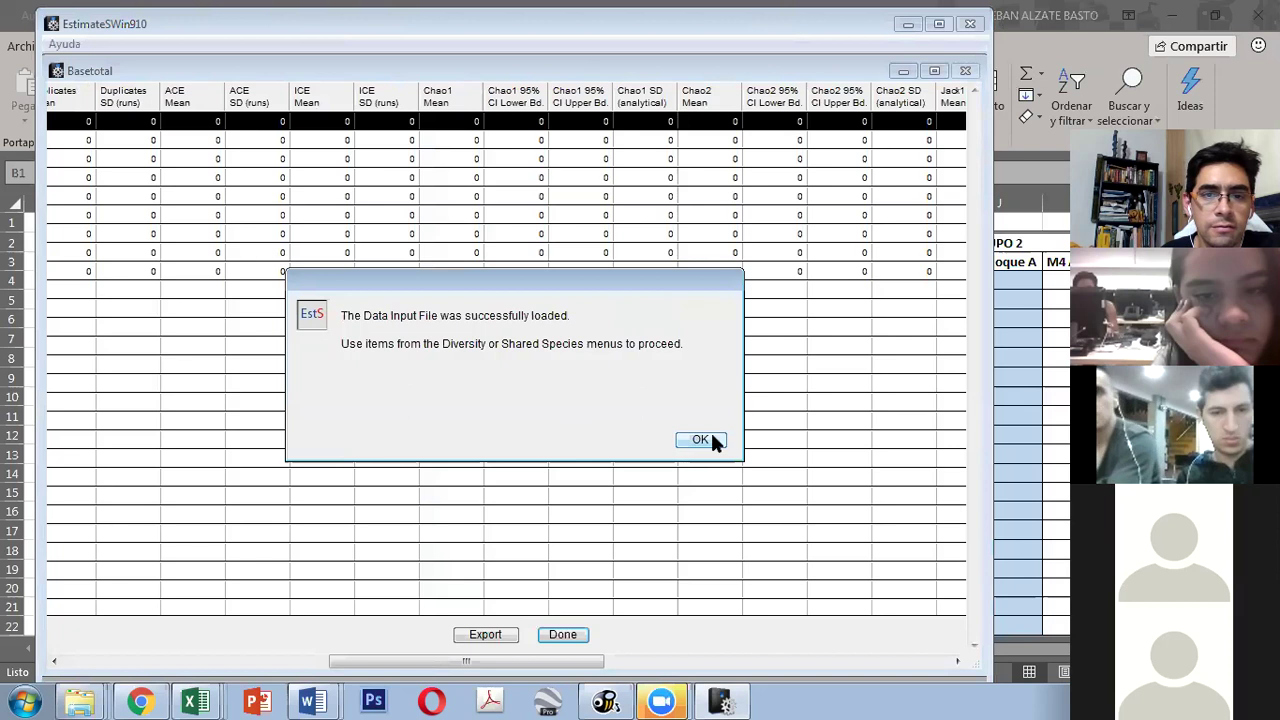
# Step: Compute the diversity statistics for the loaded DivBIA data, erasing the existing records
pyautogui.click(700, 441)
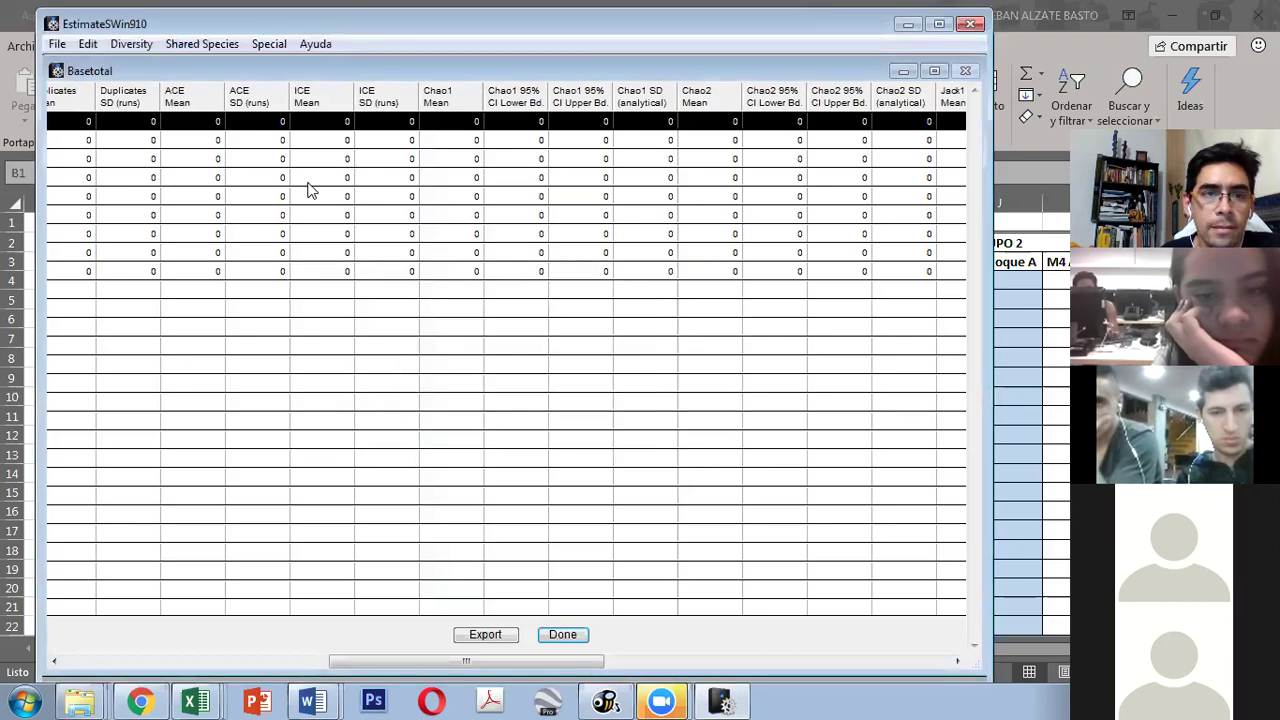
pyautogui.click(131, 46)
pyautogui.click(136, 86)
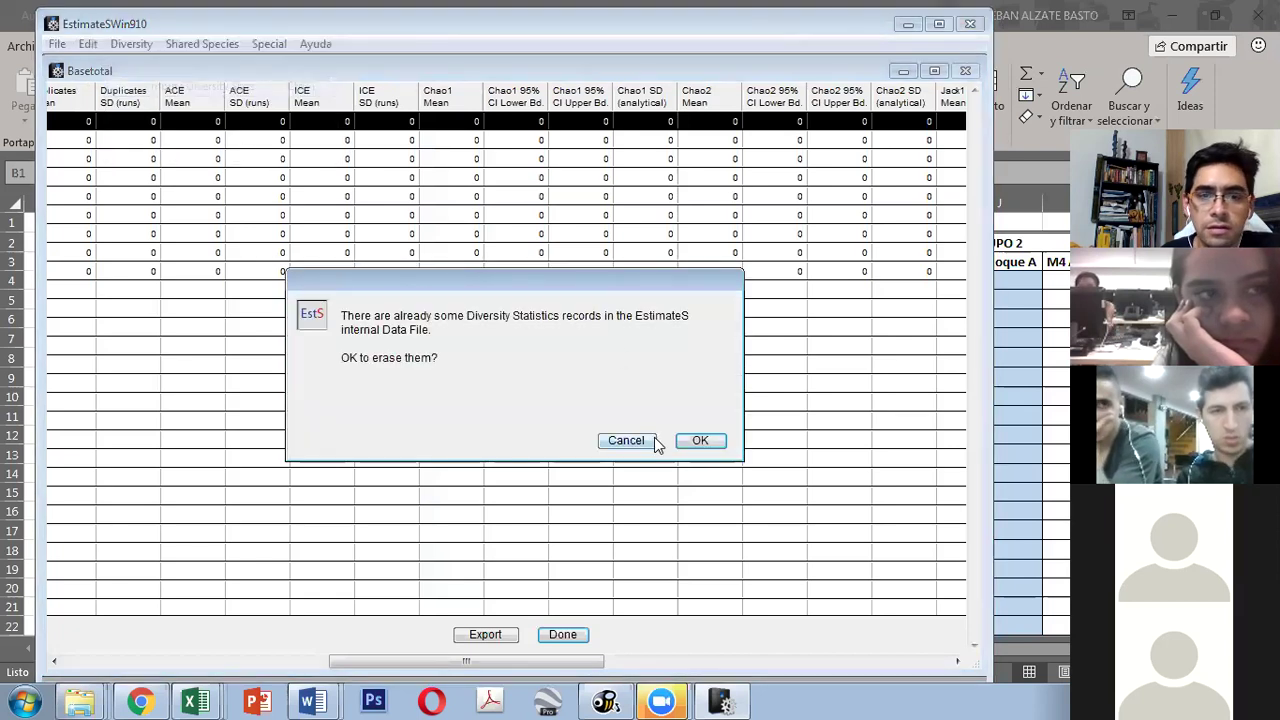
pyautogui.click(695, 445)
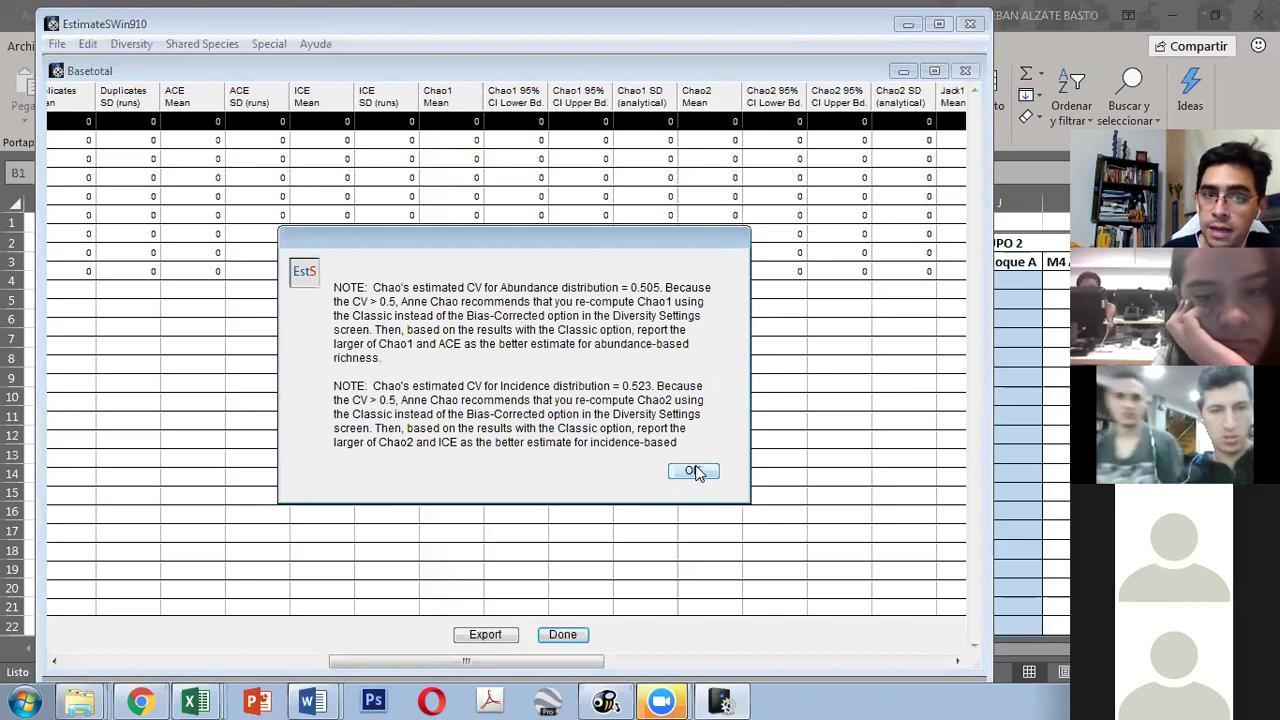
pyautogui.click(694, 472)
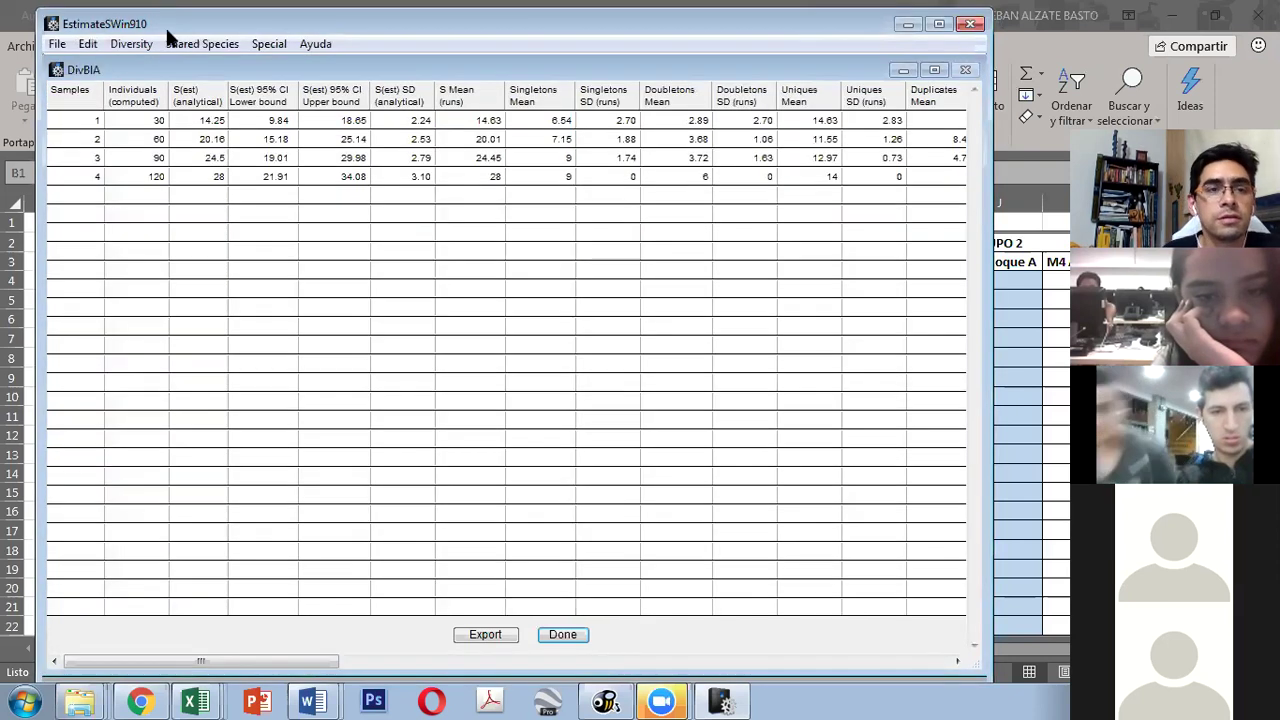
# Step: Recompute the DivBIA statistics with Fisher's alpha, Shannon and Simpson indices enabled and the classic formula for Chao1 and Chao2, erasing the existing records
pyautogui.click(135, 46)
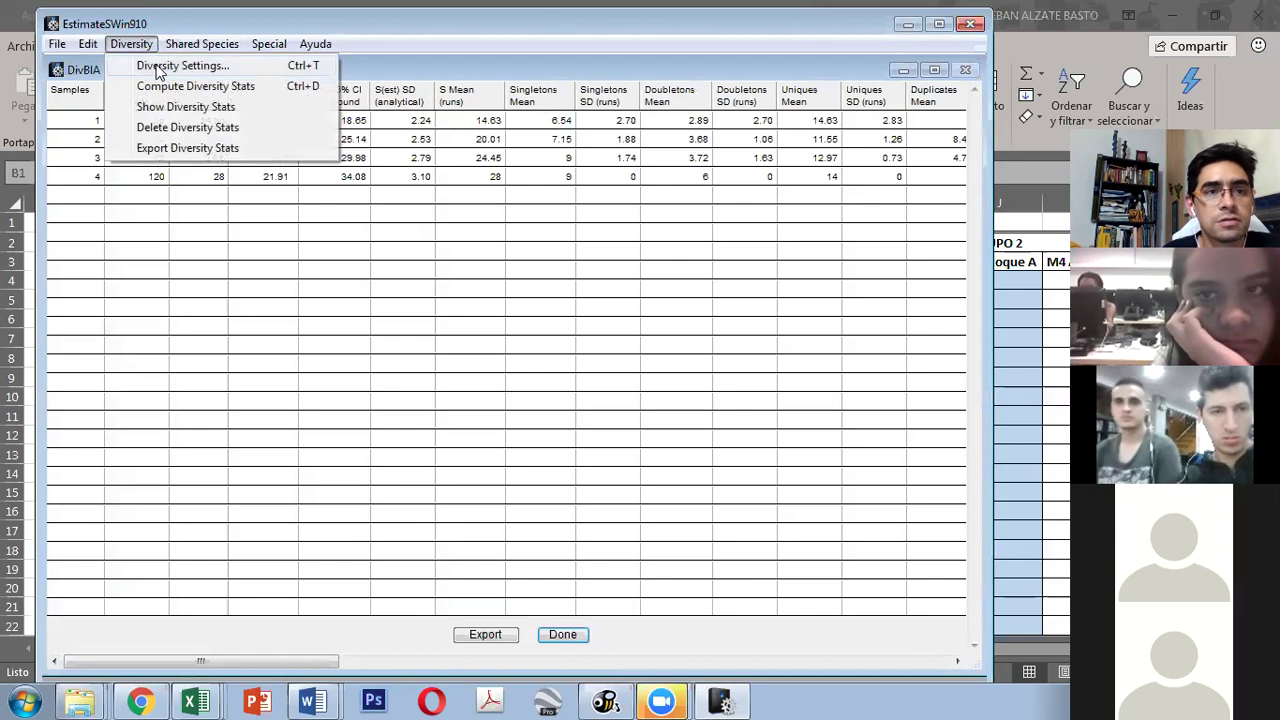
pyautogui.click(160, 66)
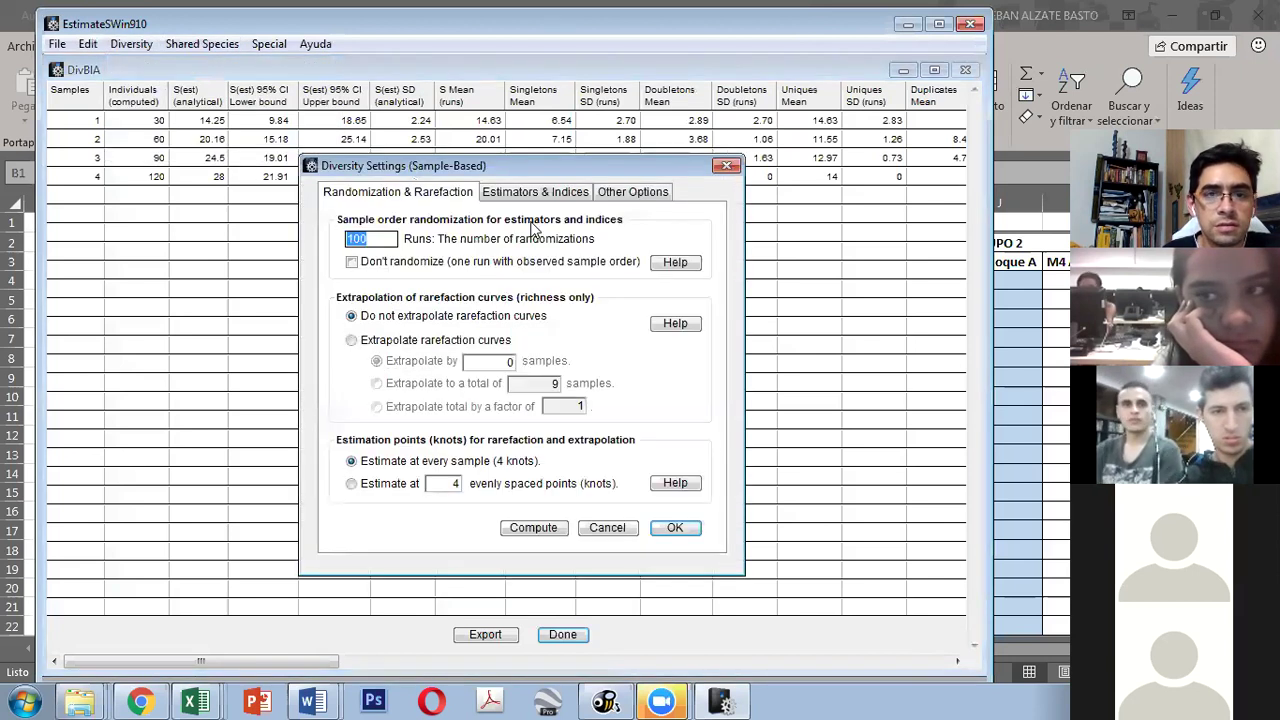
pyautogui.click(531, 195)
pyautogui.click(352, 241)
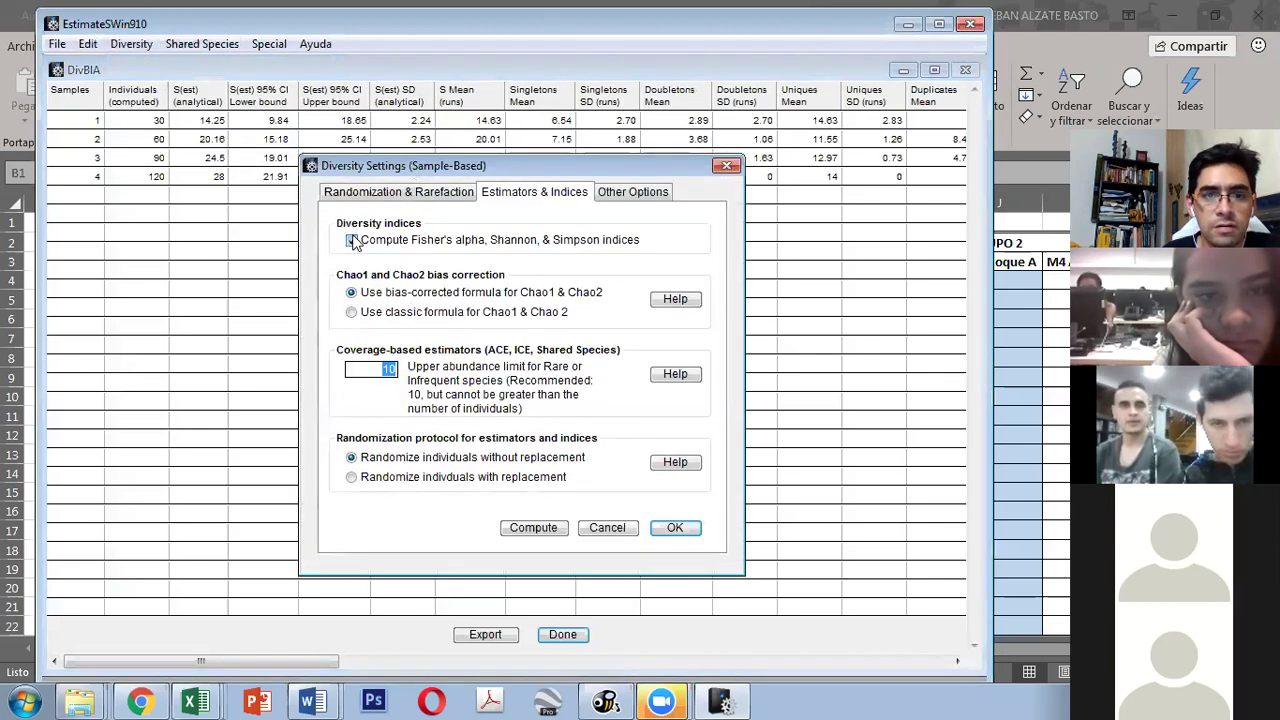
pyautogui.click(382, 312)
pyautogui.click(538, 529)
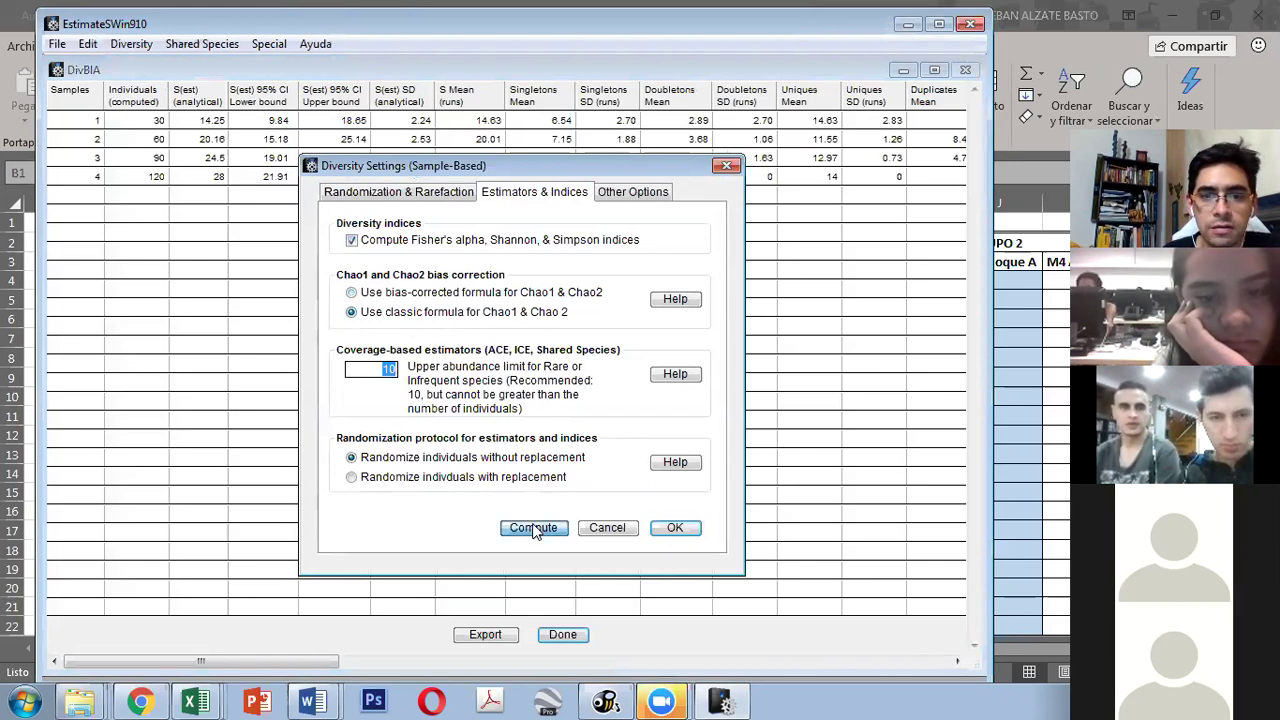
pyautogui.click(700, 441)
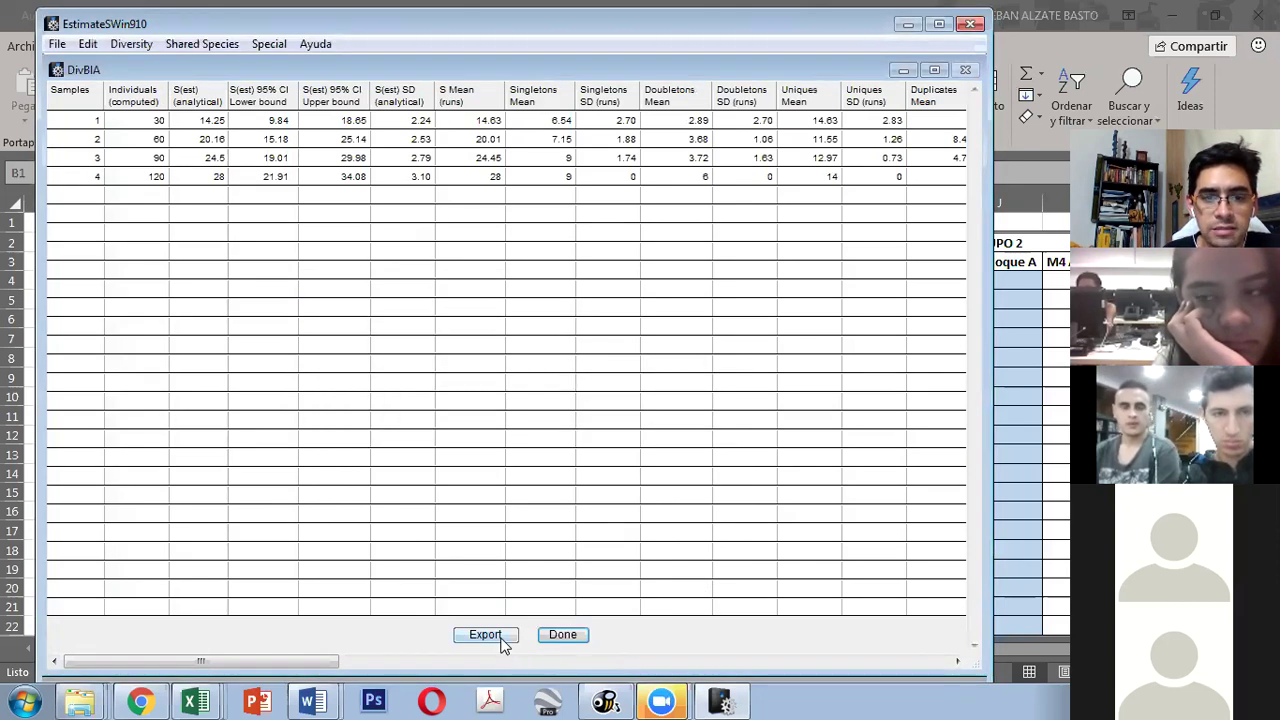
# Step: Export the DivBIA diversity statistics to the desktop as "res DivBIA.txt"
pyautogui.click(504, 645)
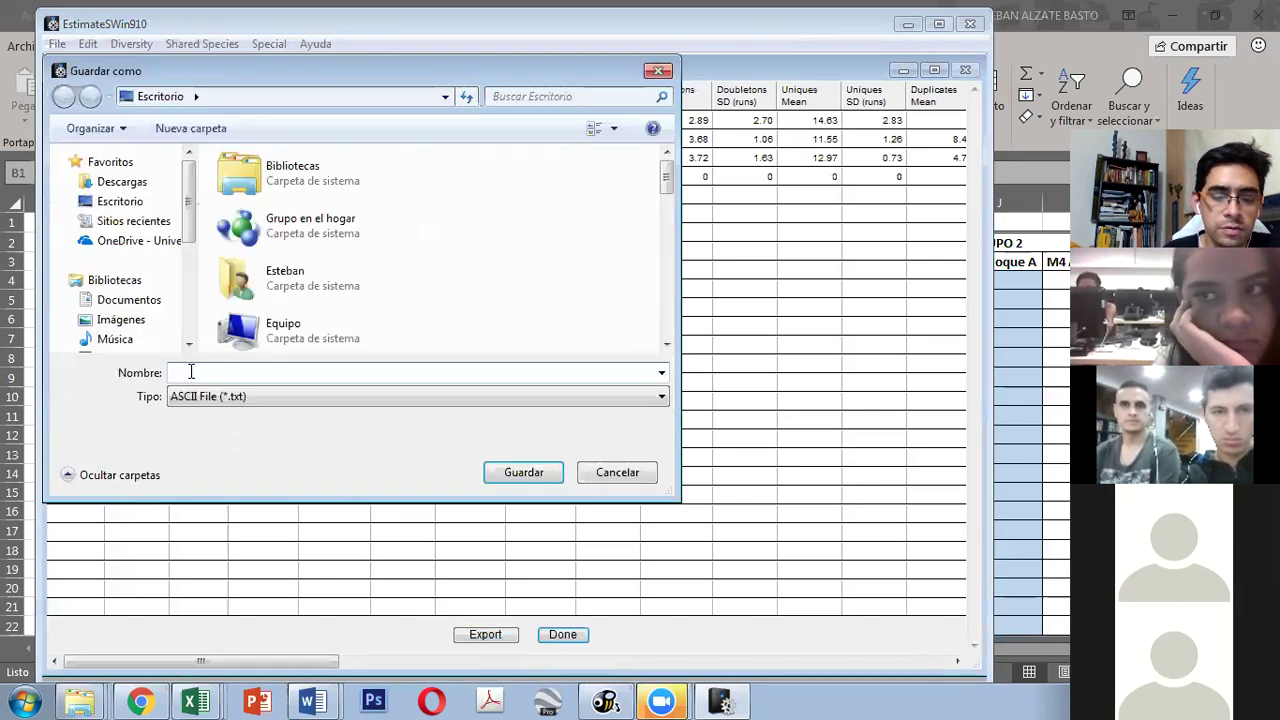
pyautogui.write('d')
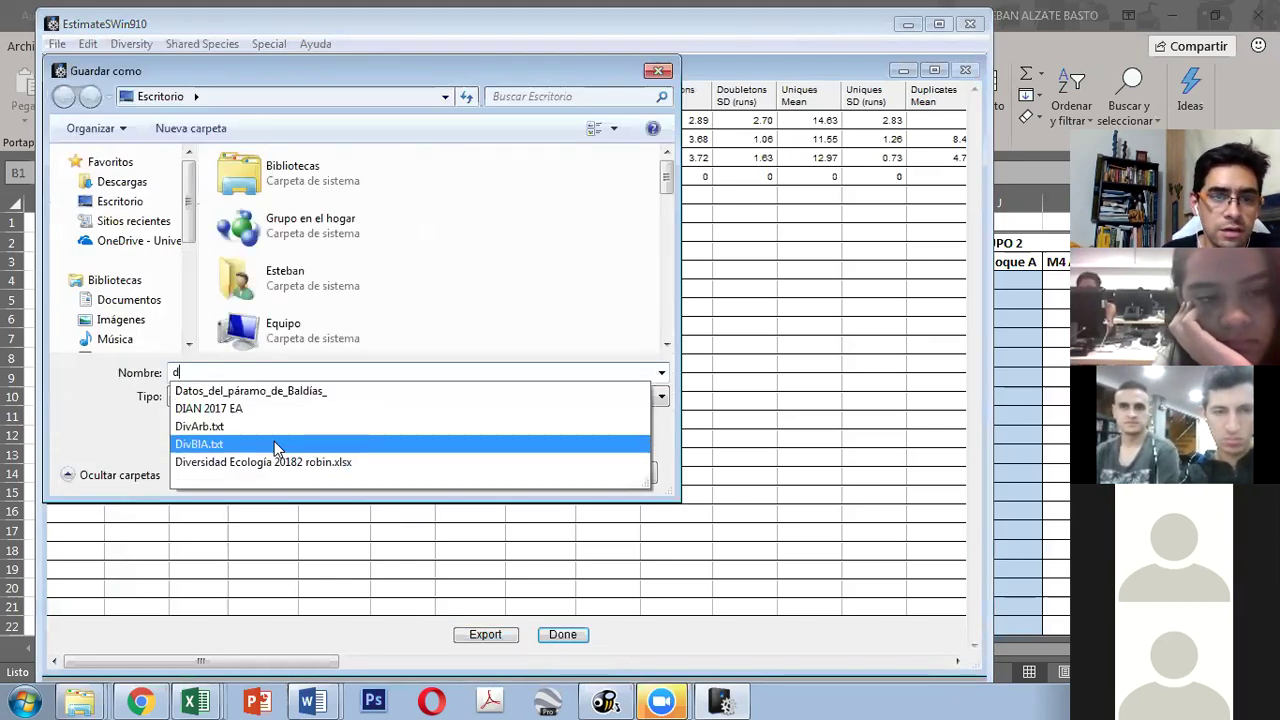
pyautogui.click(200, 444)
pyautogui.click(176, 374)
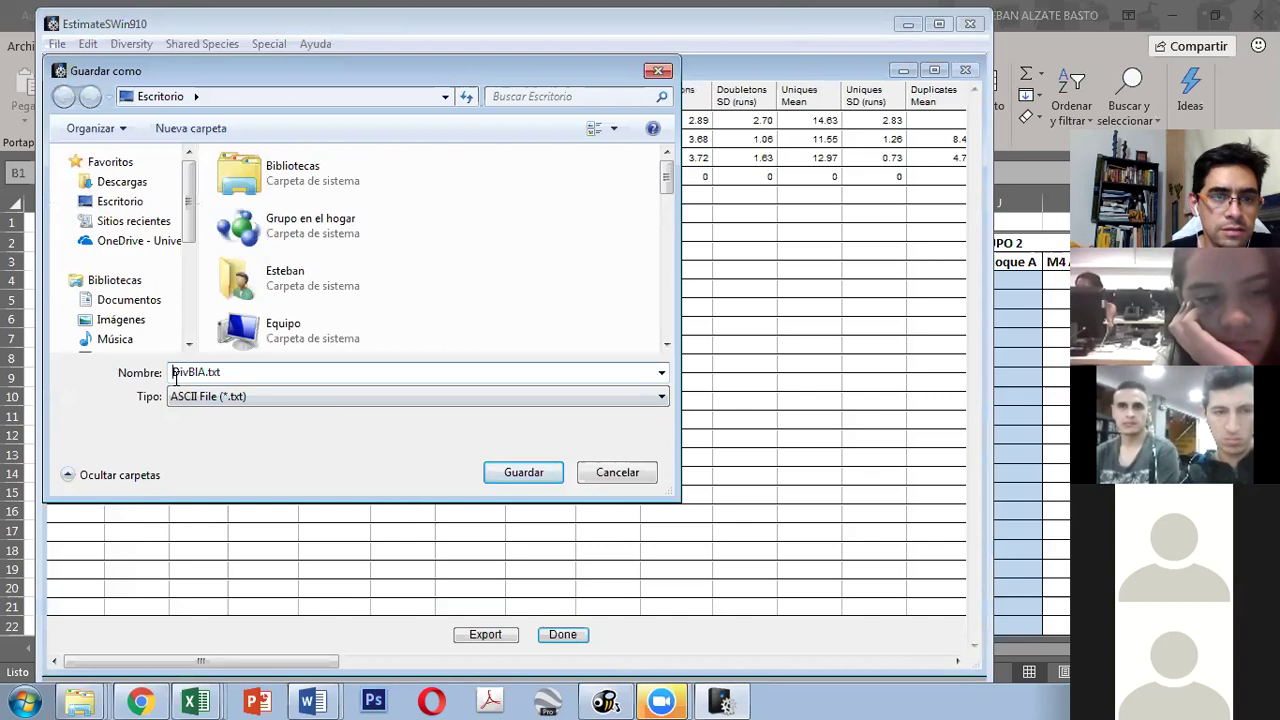
pyautogui.write('res')
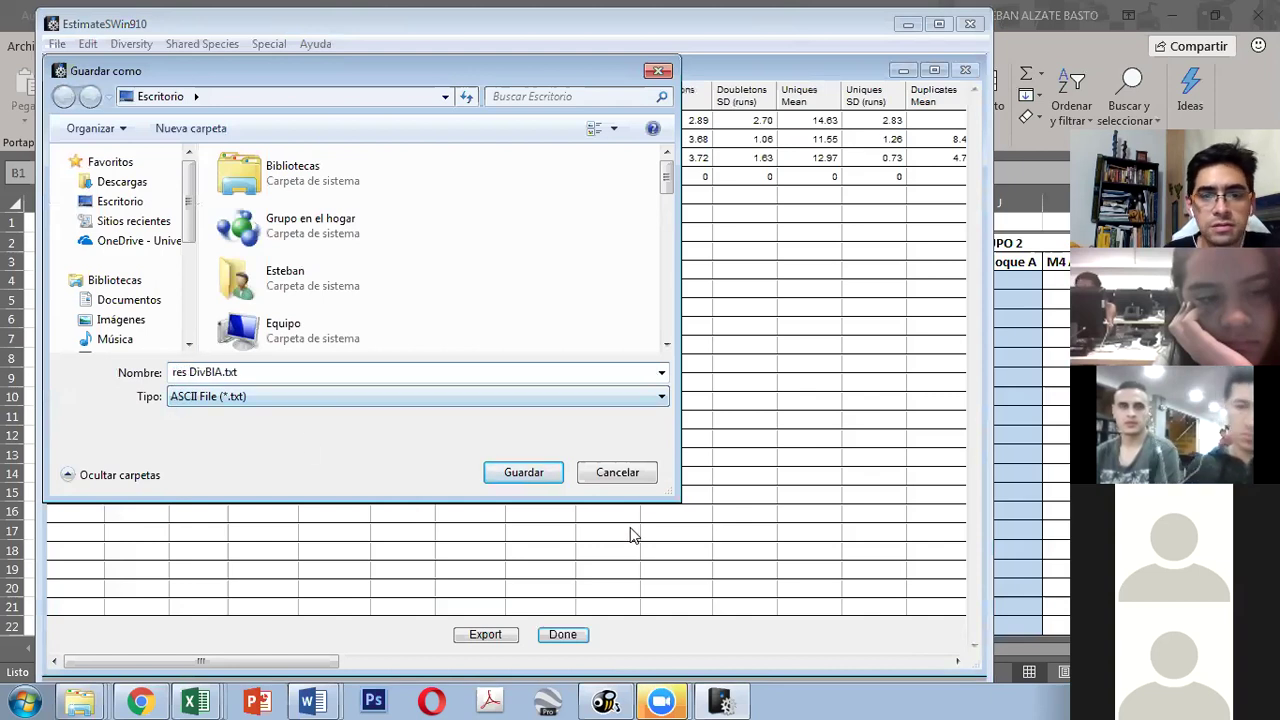
pyautogui.click(549, 476)
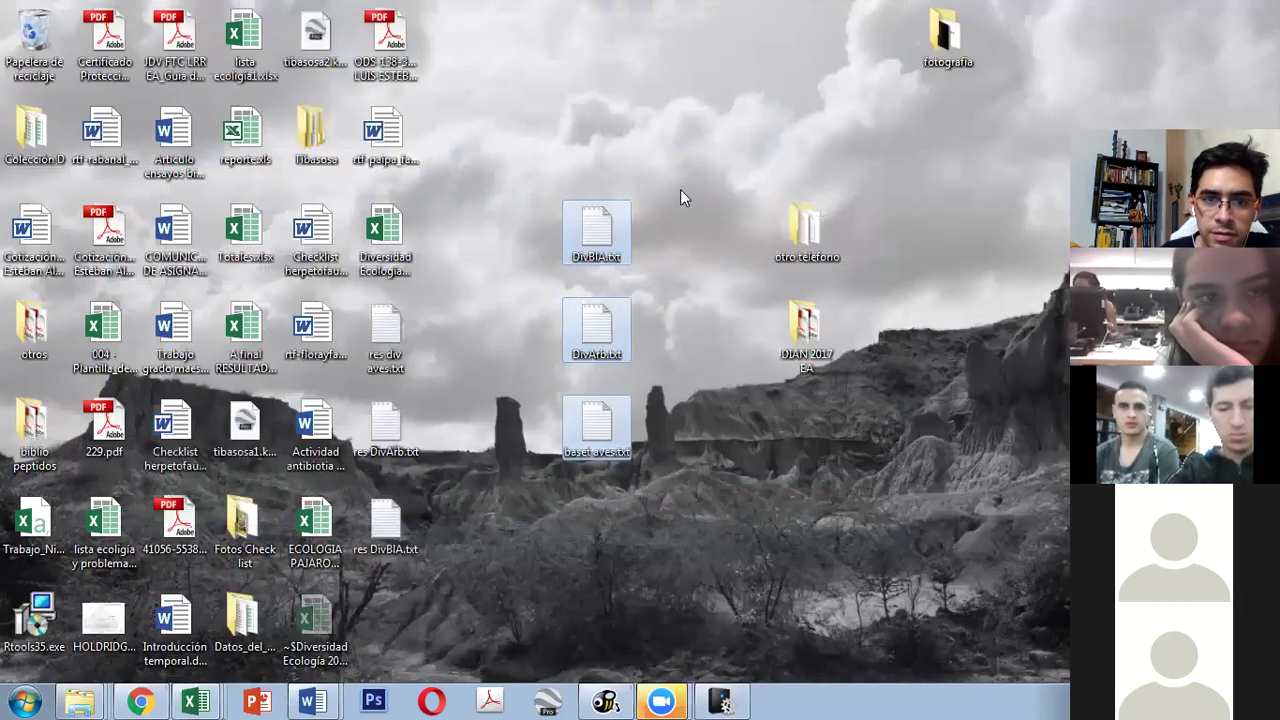
# Step: Rearrange the desktop so the three input text files and the three "res" result files form two separate columns
pyautogui.moveTo(686, 184); pyautogui.dragTo(566, 465)
pyautogui.moveTo(605, 340); pyautogui.dragTo(535, 242)
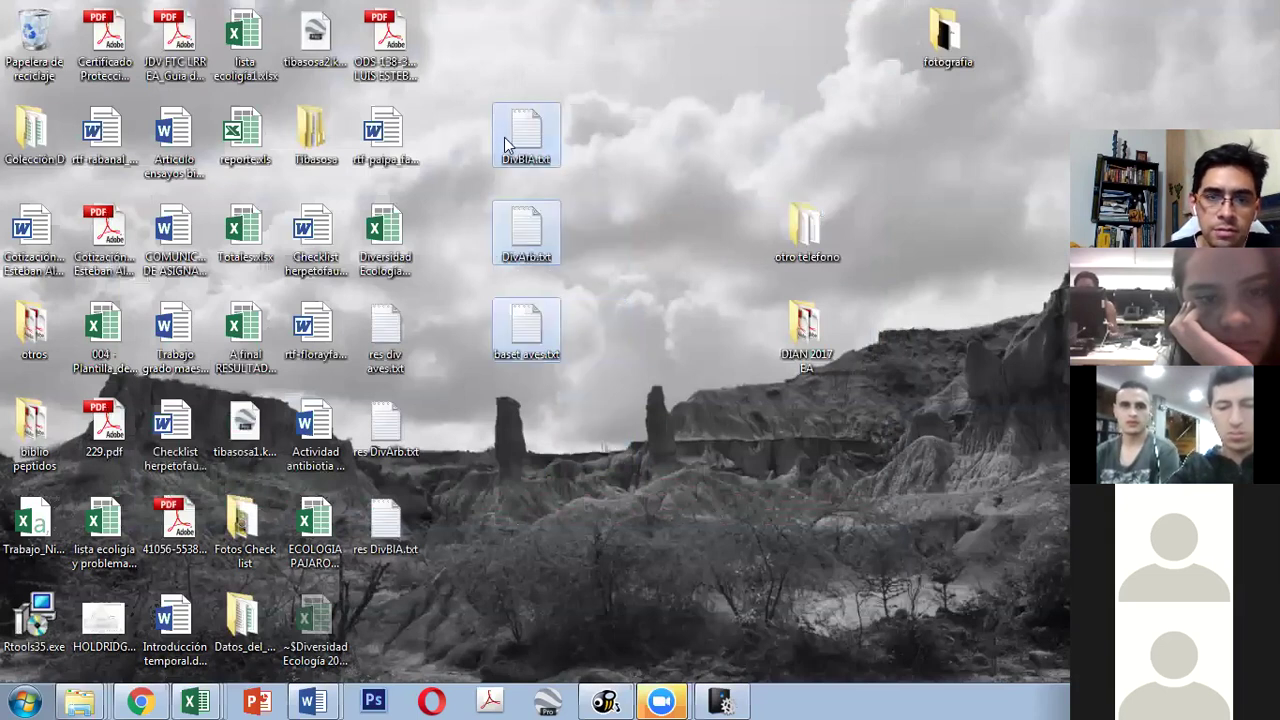
pyautogui.moveTo(749, 176); pyautogui.dragTo(527, 203)
pyautogui.moveTo(446, 318); pyautogui.dragTo(402, 546)
pyautogui.moveTo(417, 432); pyautogui.dragTo(695, 335)
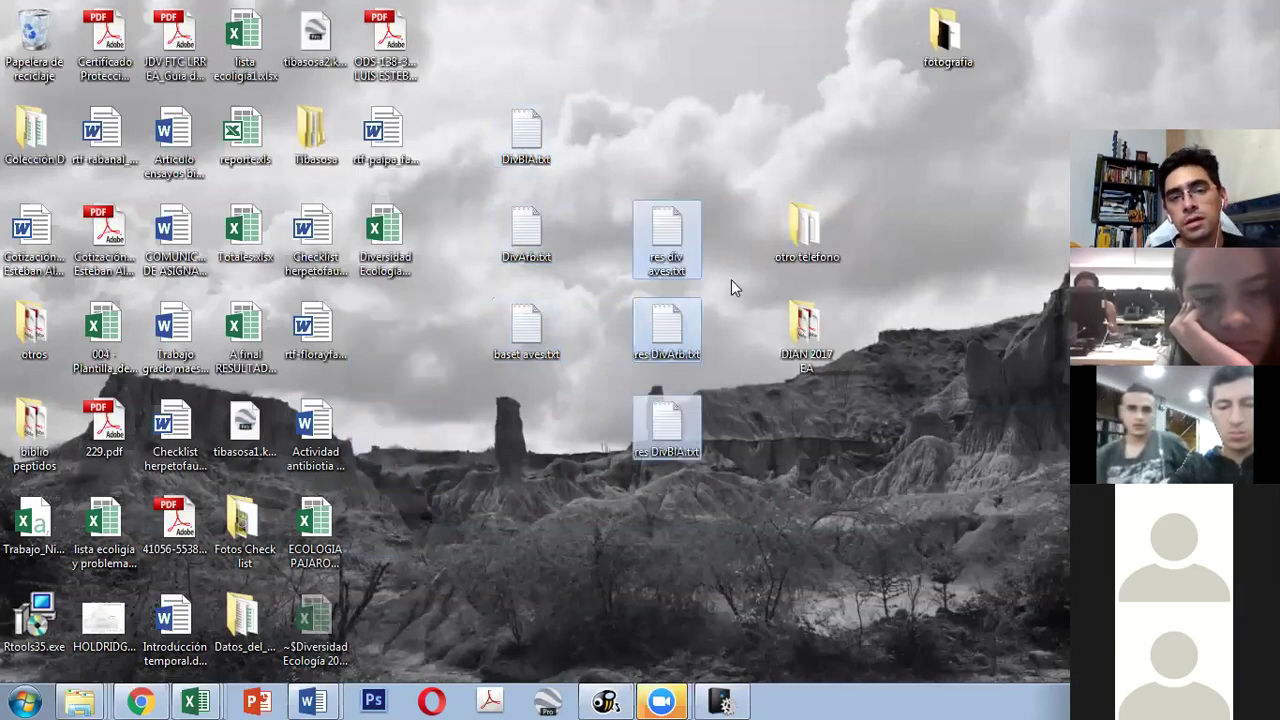
pyautogui.rightClick(675, 253)
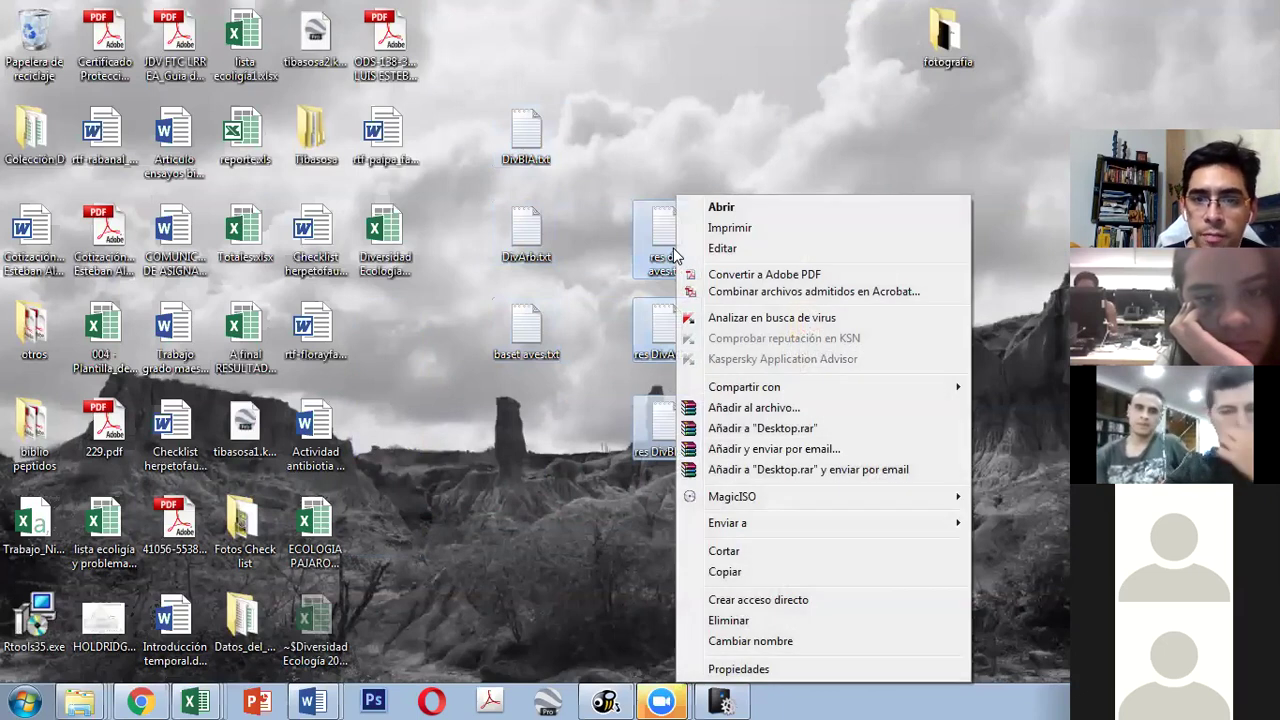
pyautogui.click(943, 79)
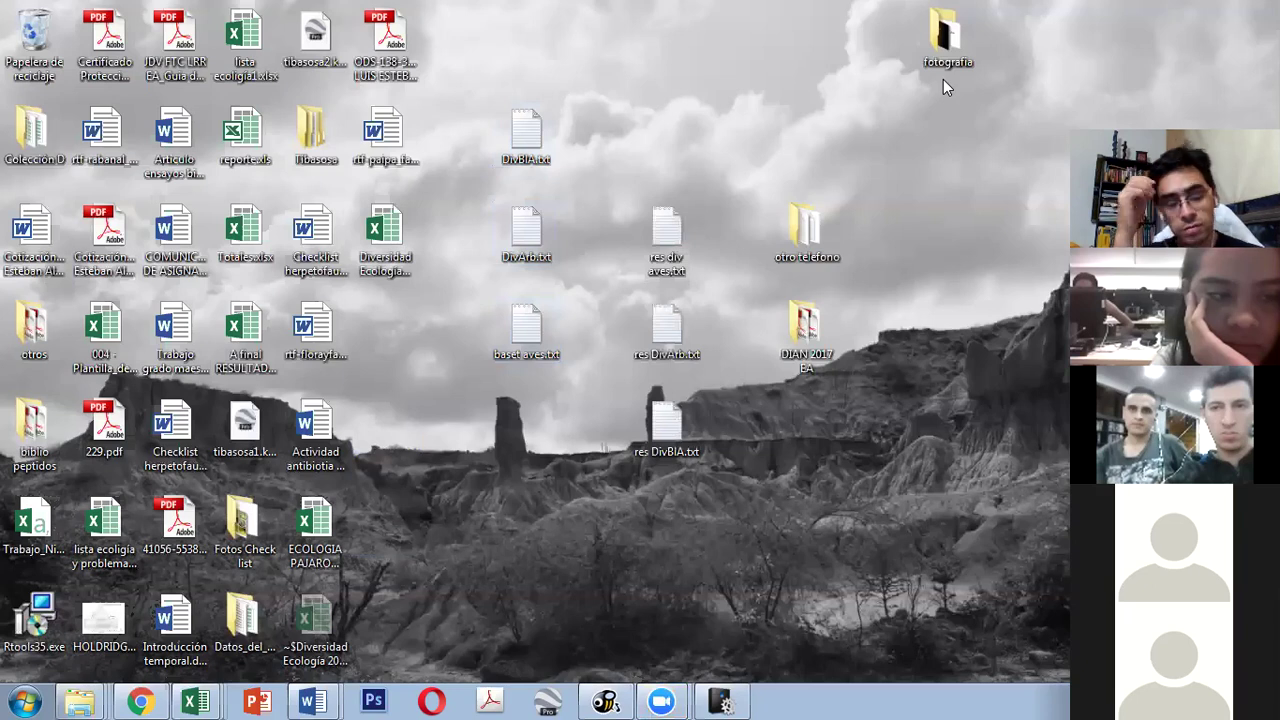
# Step: Open the Calculator, then switch to Chrome and search Google in a new tab for "permutacion de 9"
pyautogui.click(22, 702)
pyautogui.click(60, 458)
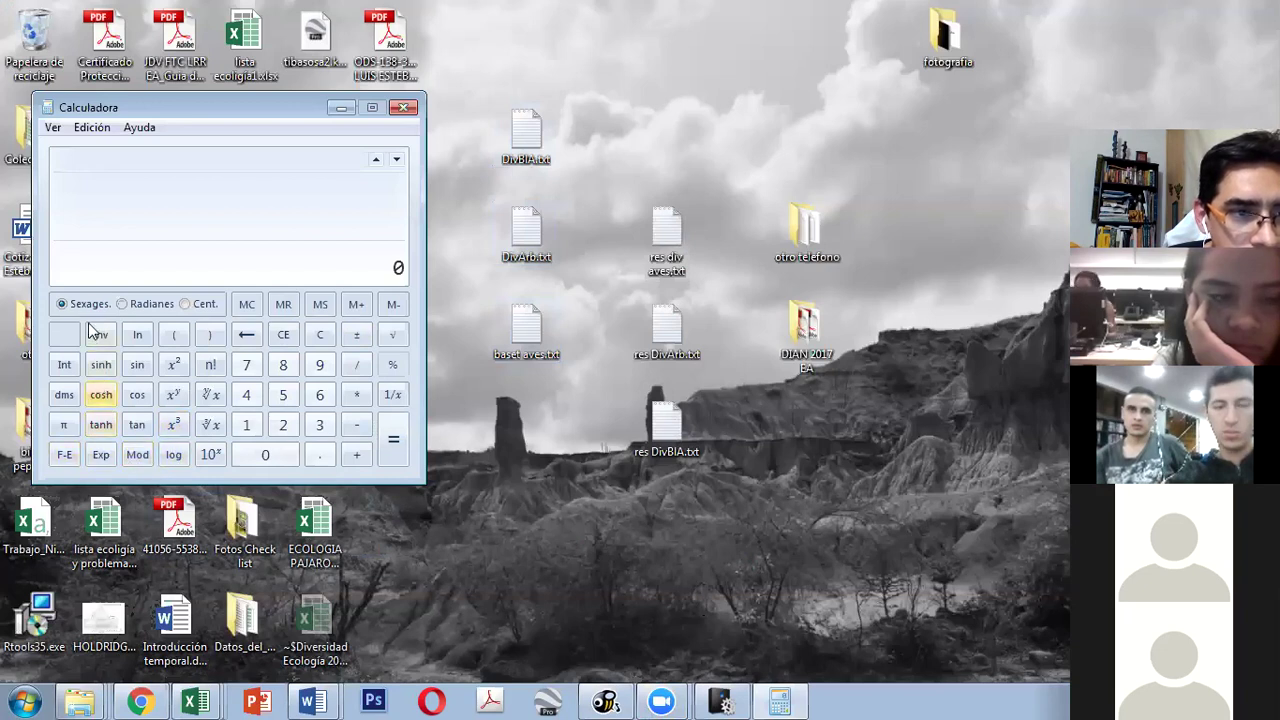
pyautogui.click(140, 702)
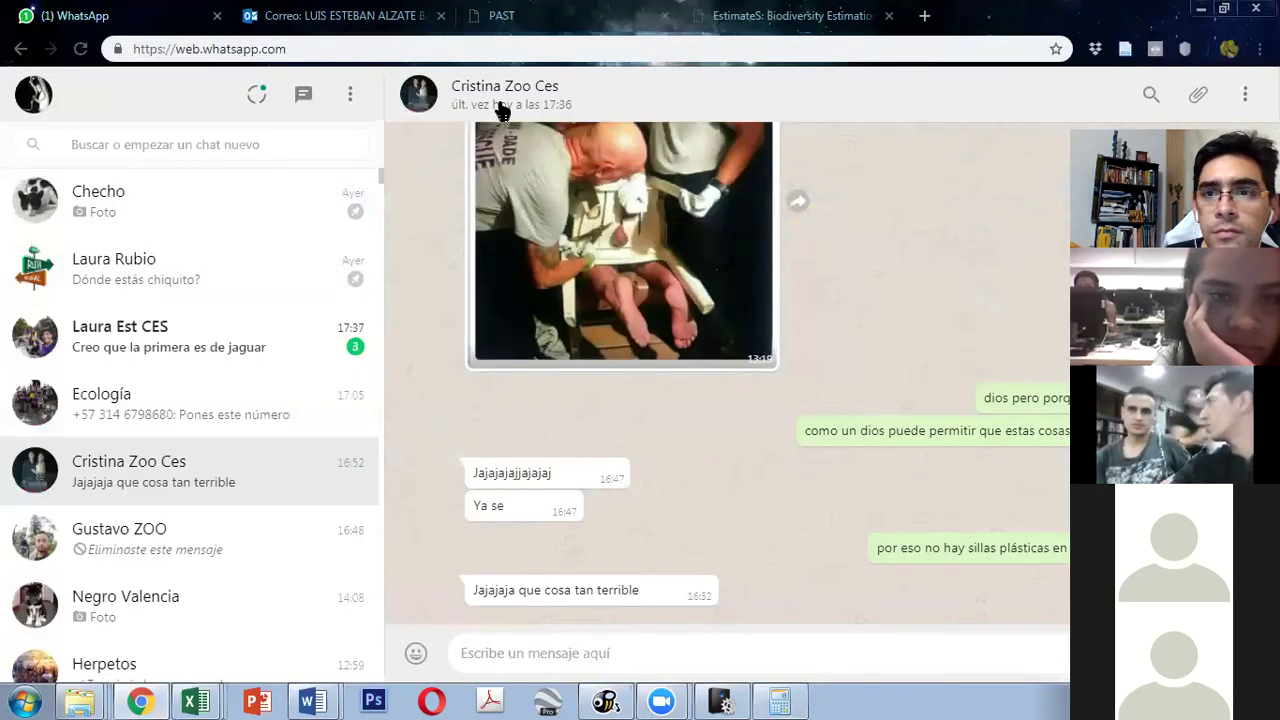
pyautogui.click(924, 15)
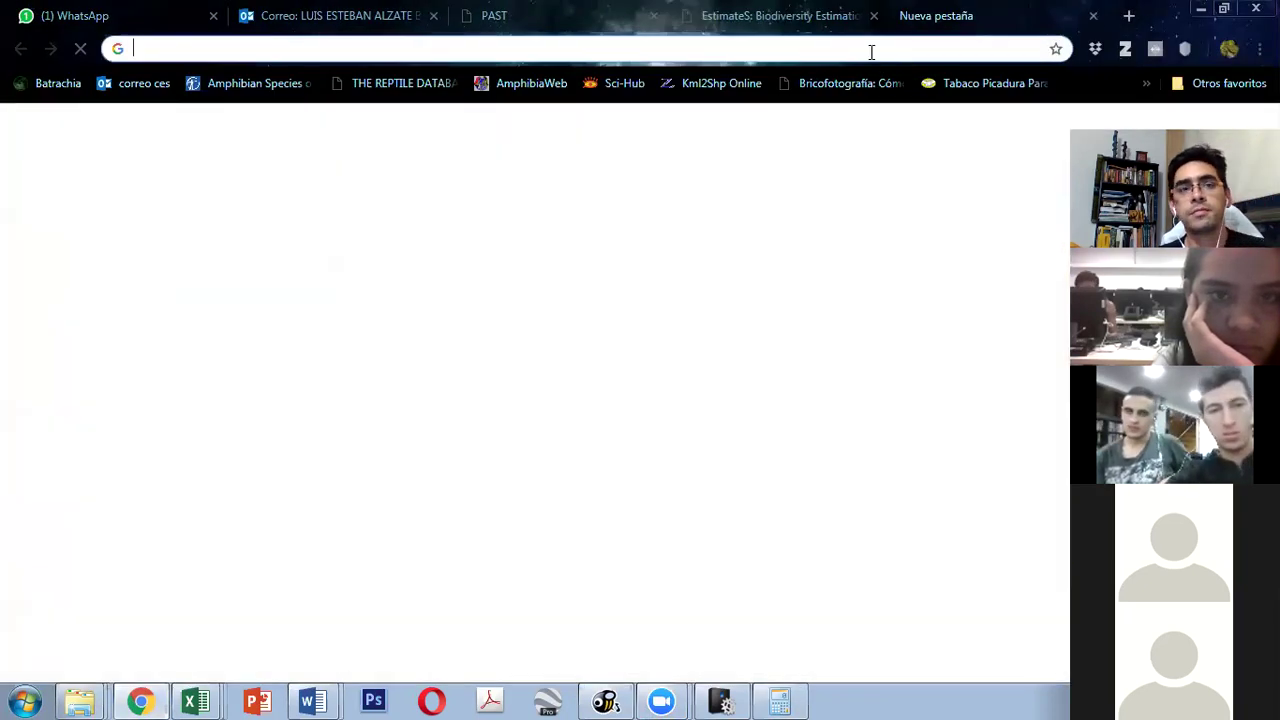
pyautogui.write('per')
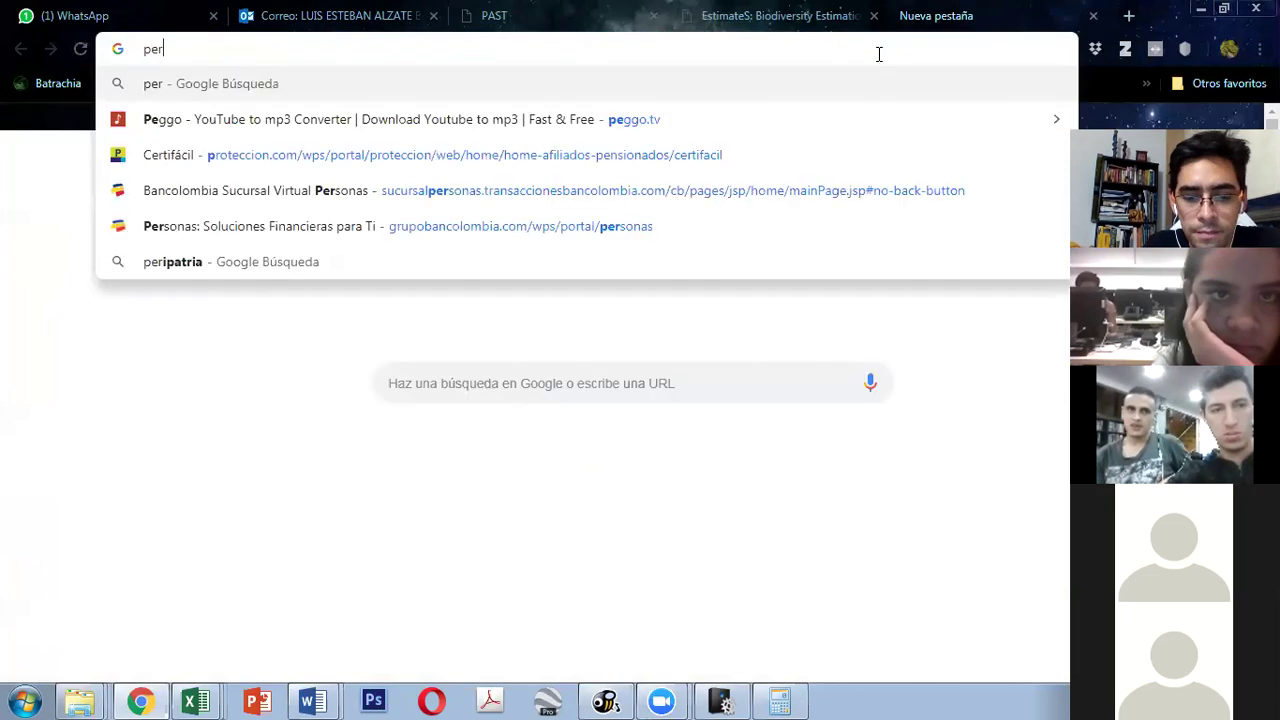
pyautogui.write('mutacion')
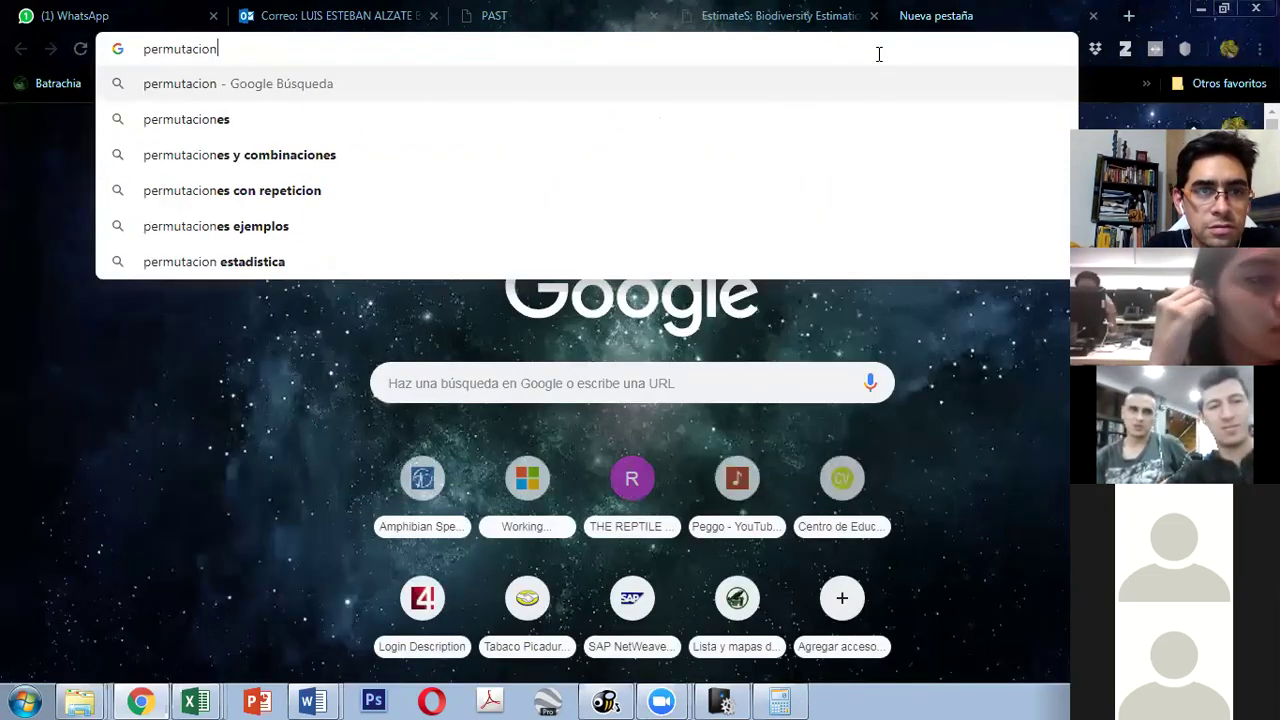
pyautogui.write(' de 9')
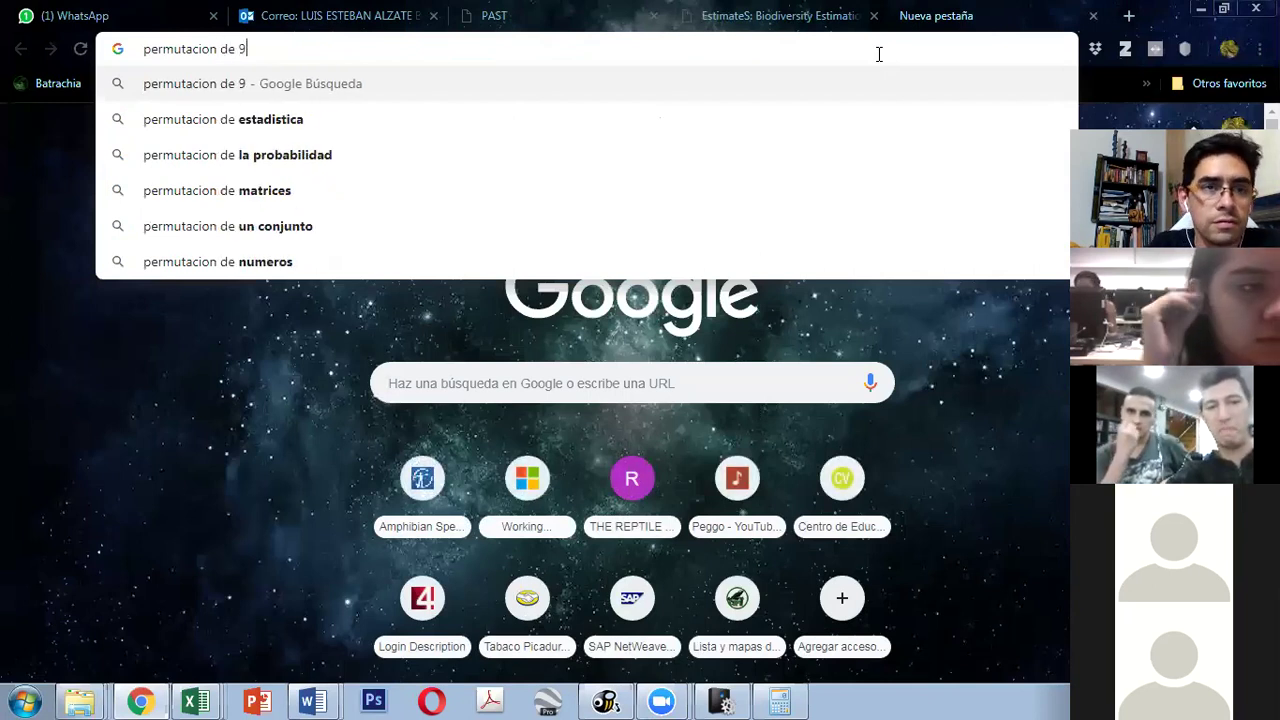
pyautogui.press('Return')
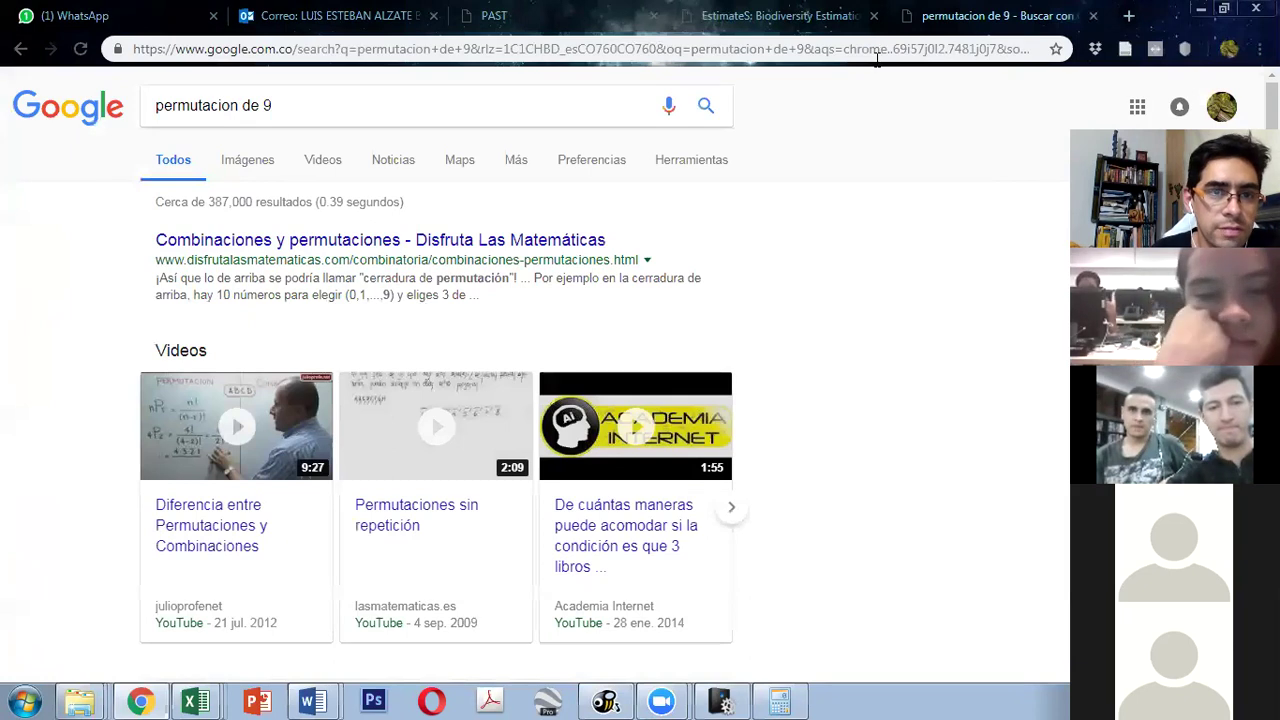
# Step: Open the "Combinaciones y permutaciones" result and examine its explanation and formula for permutations with repetition
pyautogui.click(330, 280)
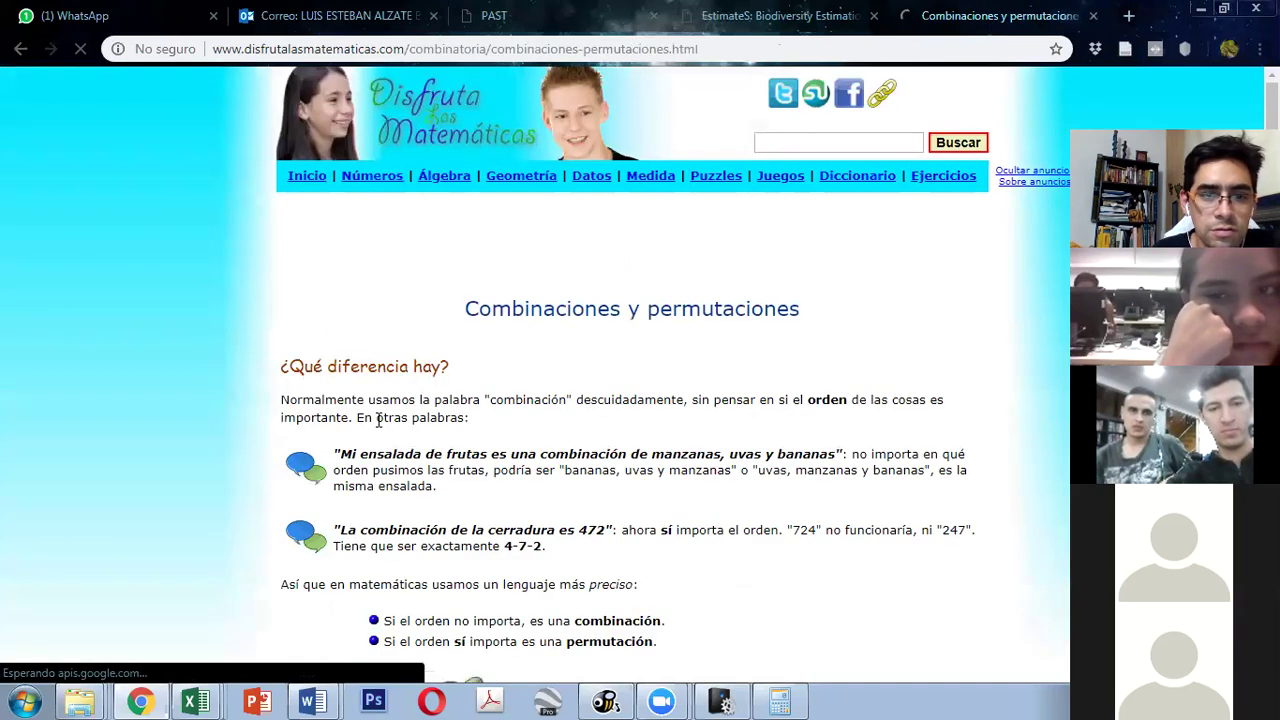
pyautogui.scroll(-4, 378, 420)
pyautogui.scroll(4, 351, 380)
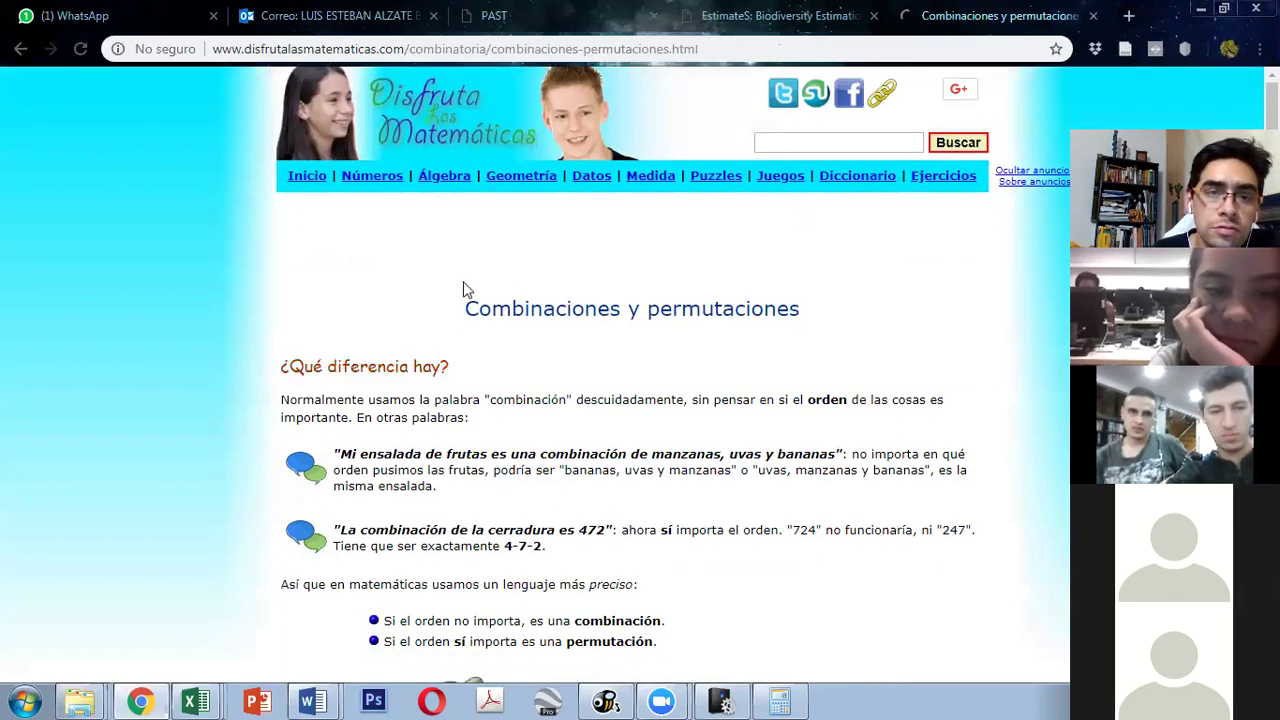
pyautogui.scroll(-2, 464, 284)
pyautogui.scroll(-7, 464, 284)
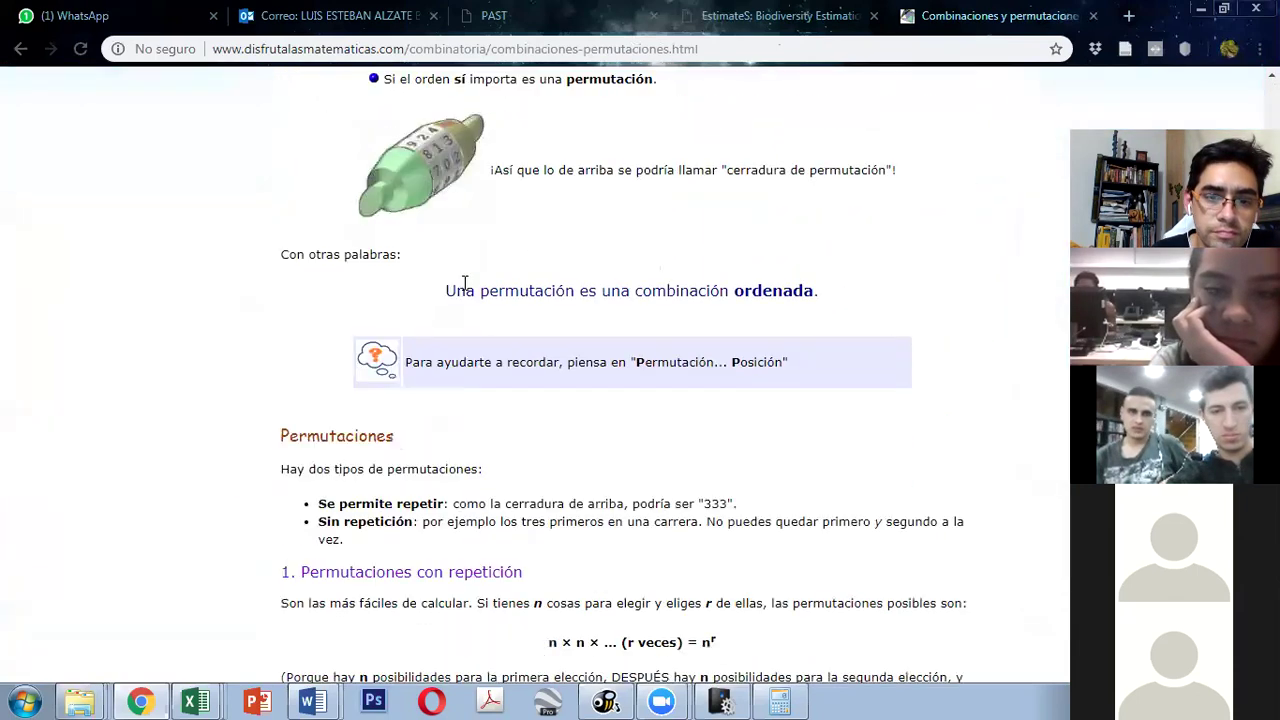
pyautogui.scroll(2, 464, 284)
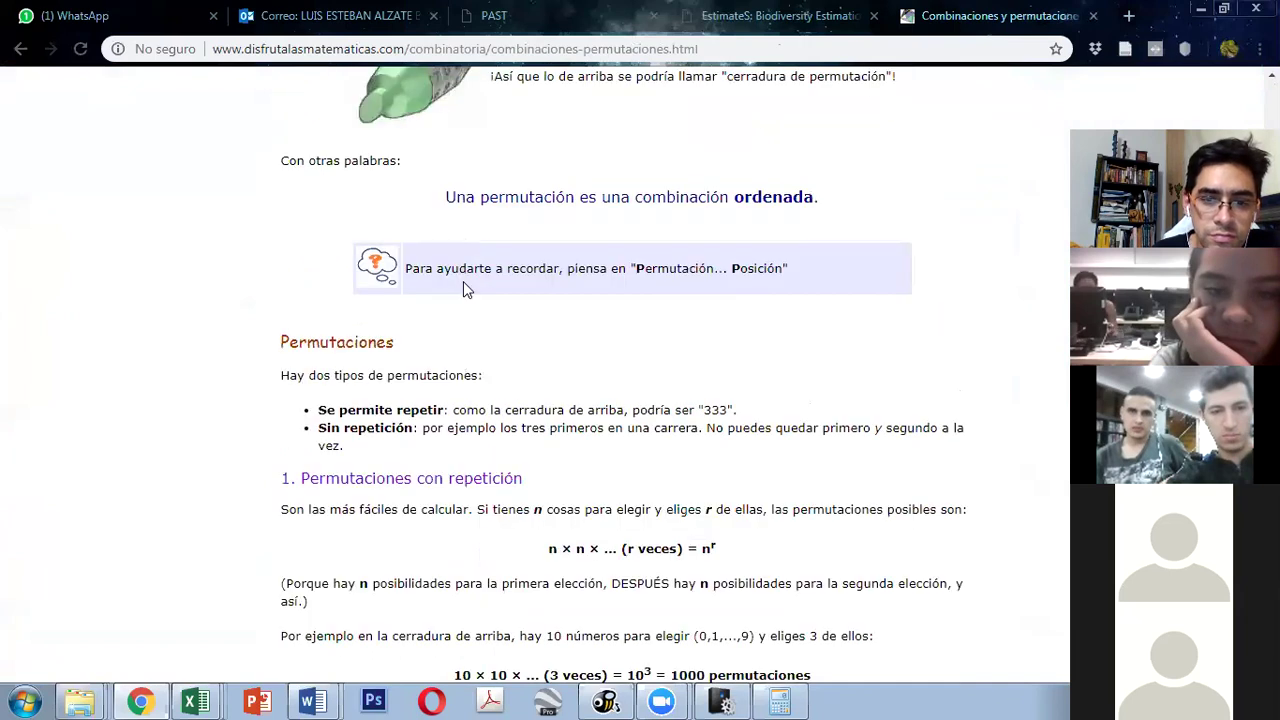
pyautogui.scroll(-1, 463, 281)
pyautogui.scroll(-1, 950, 608)
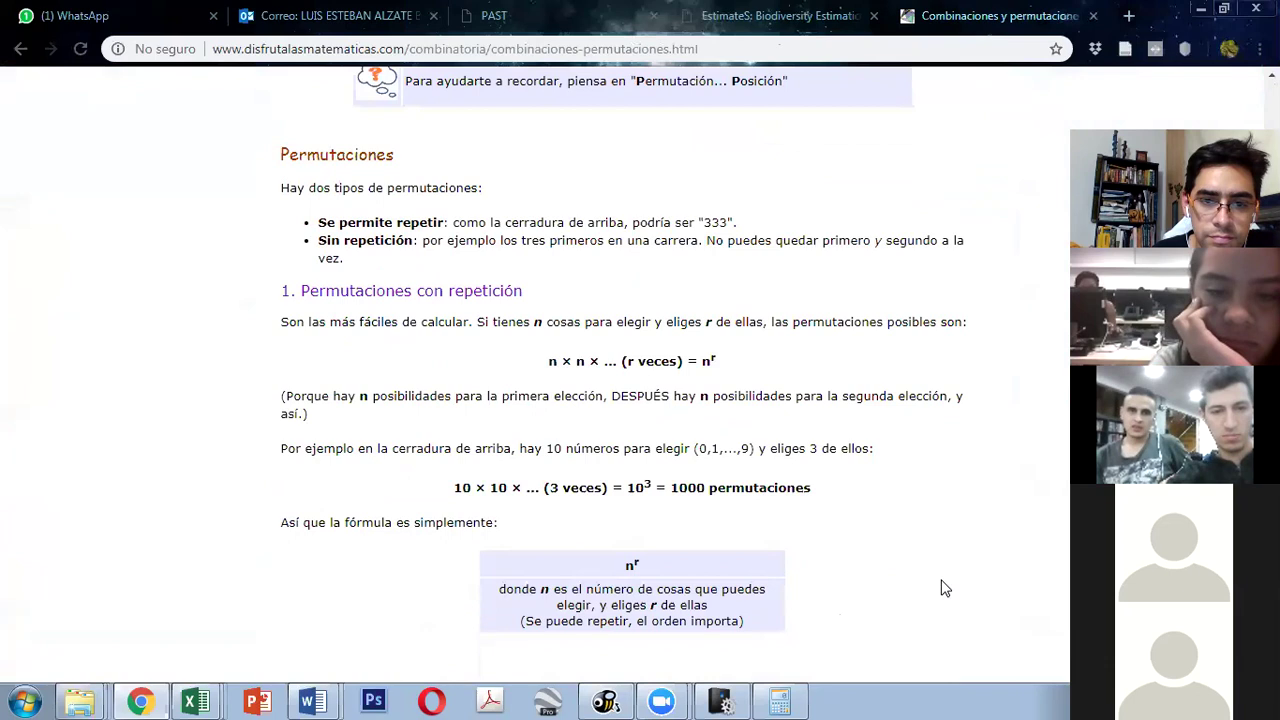
pyautogui.scroll(1, 945, 588)
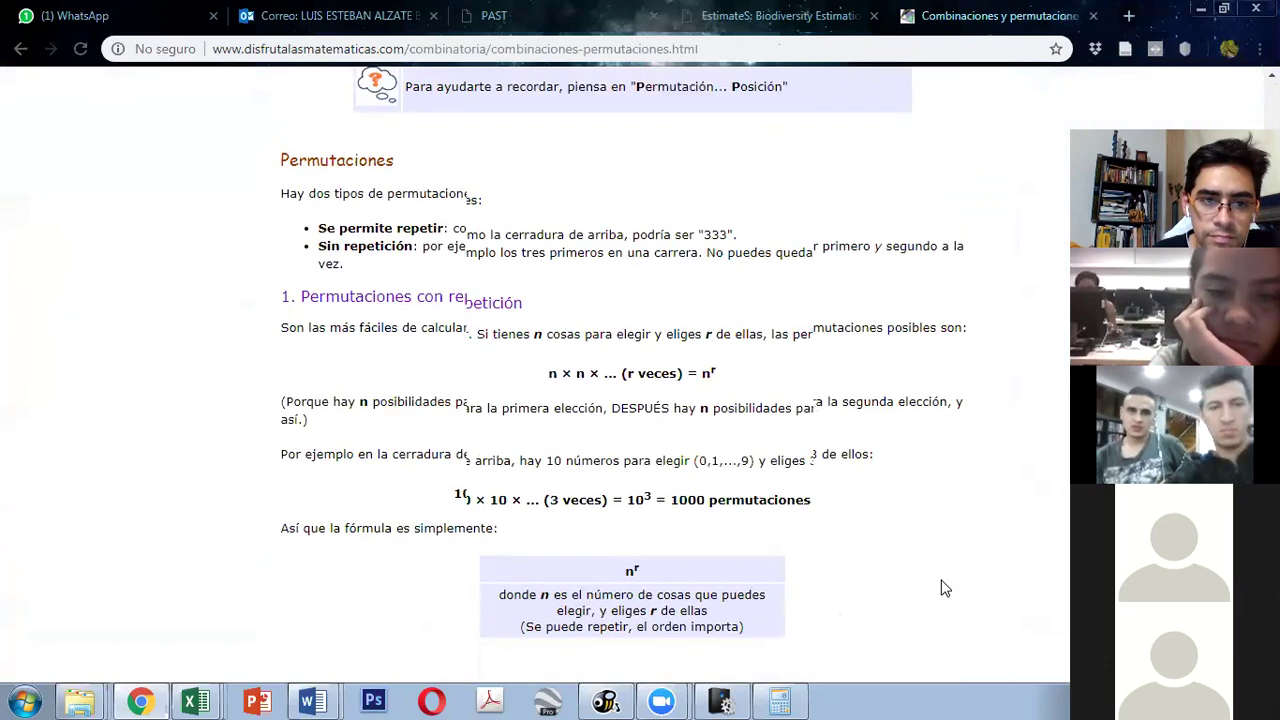
pyautogui.scroll(1, 945, 588)
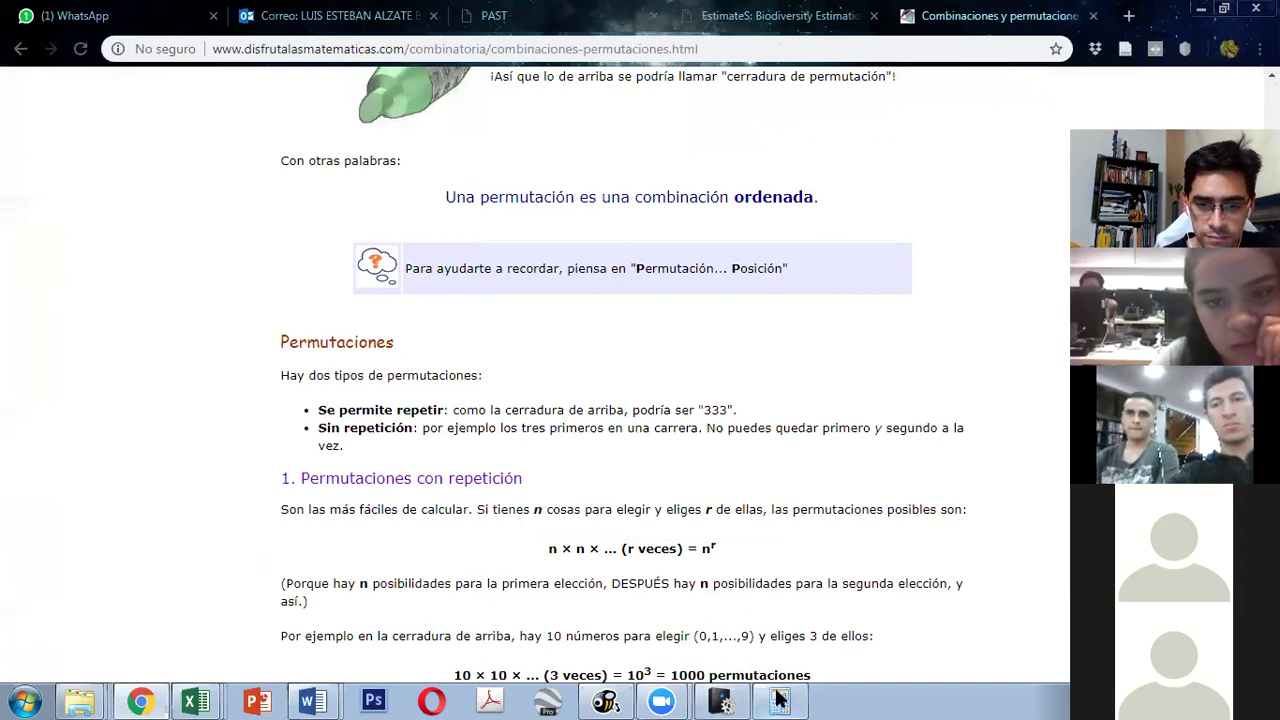
# Step: Switch back to EstimateS and close the DivBIA diversity statistics window
pyautogui.moveTo(706, 704)
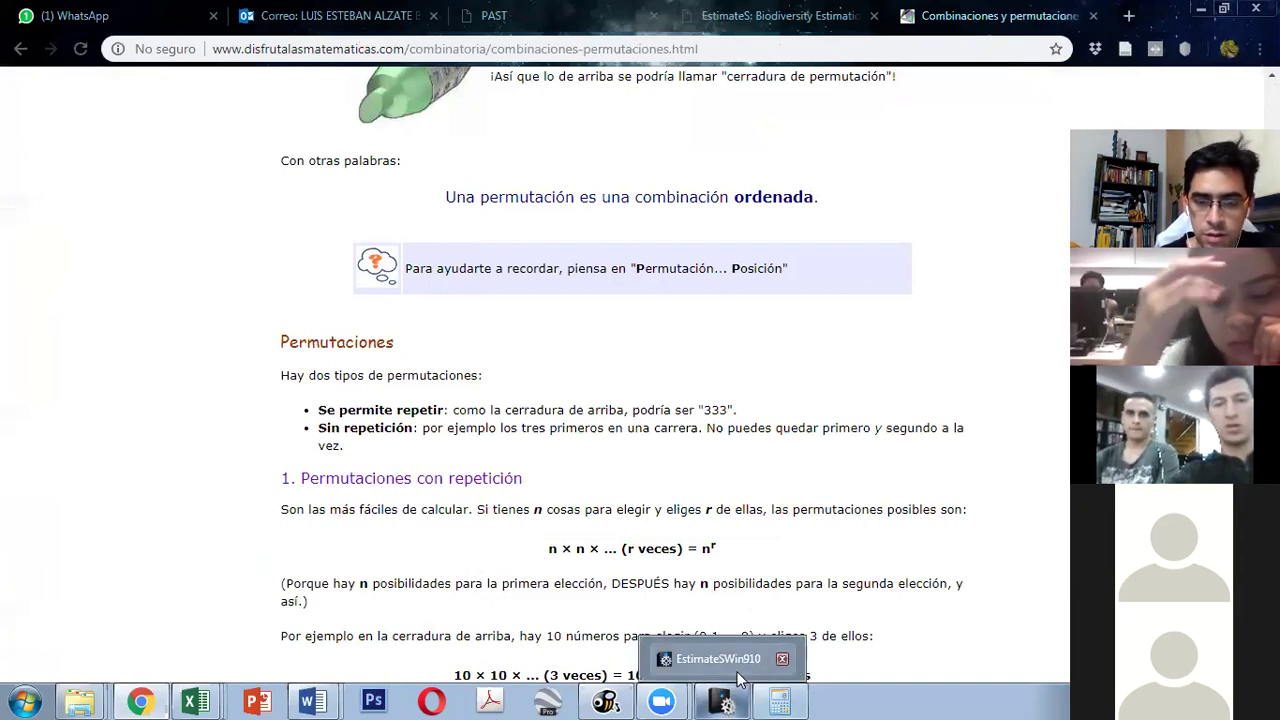
pyautogui.click(755, 681)
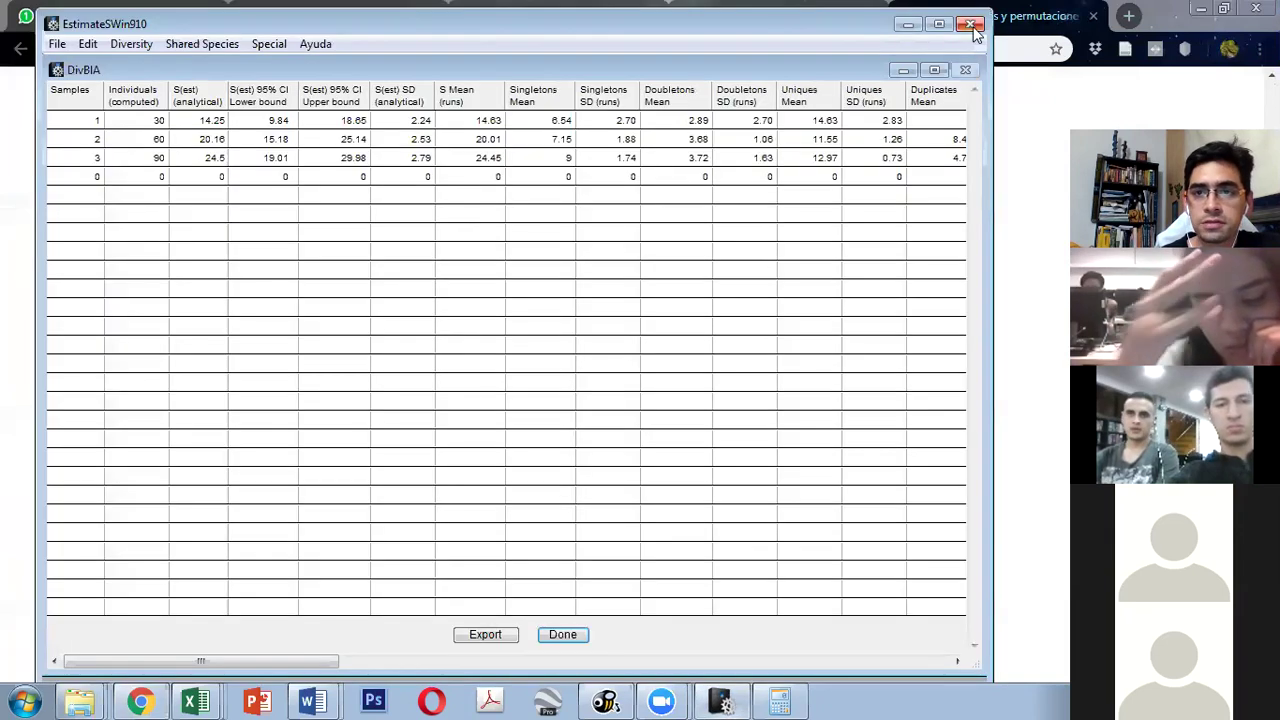
pyautogui.click(966, 70)
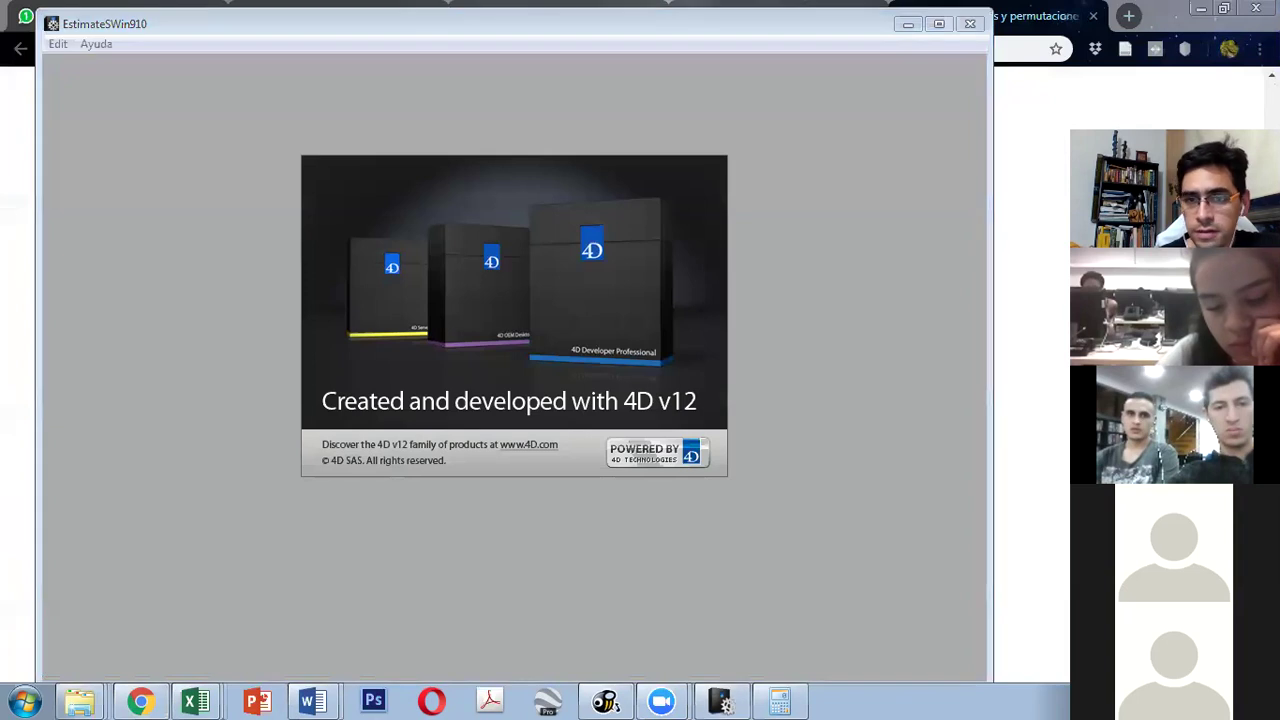
# Step: Show the desktop and open the result file res div aves.txt with Excel
pyautogui.press('super+d')
pyautogui.click(666, 428)
pyautogui.keyDown('shift'); pyautogui.click(665, 240); pyautogui.keyUp('shift')
pyautogui.rightClick(664, 242)
pyautogui.click(643, 212)
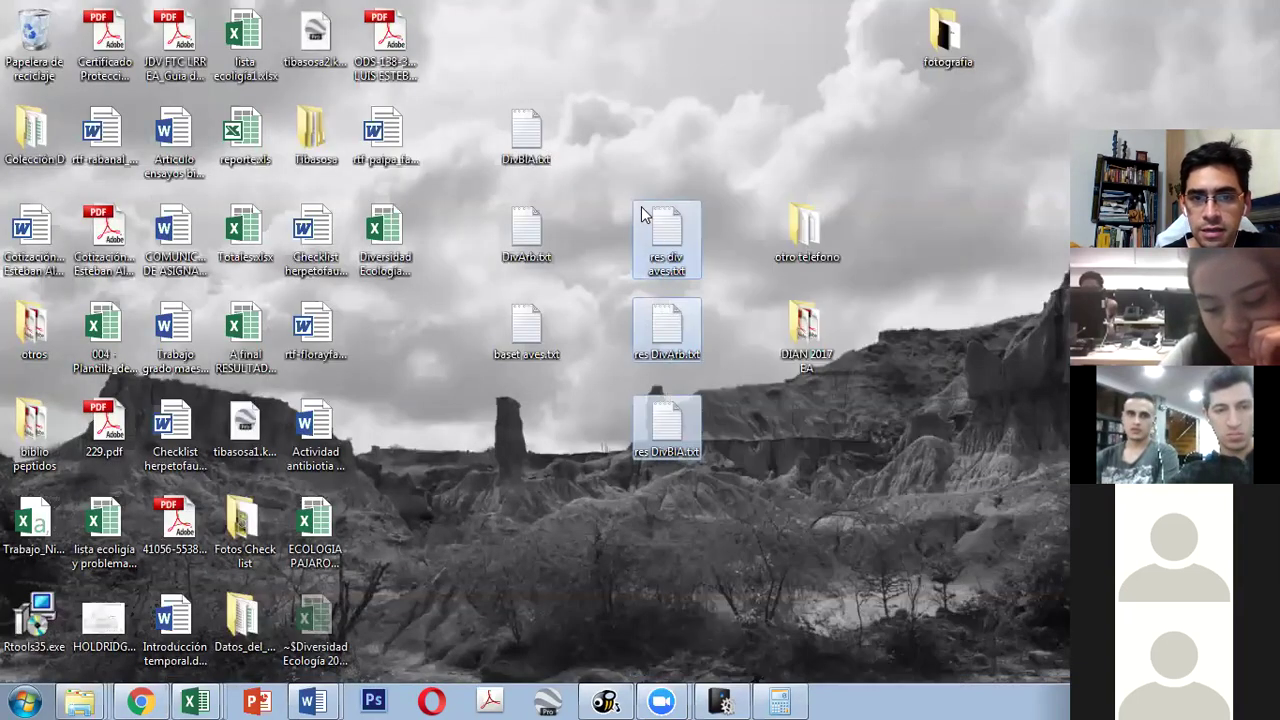
pyautogui.click(643, 212)
pyautogui.rightClick(668, 240)
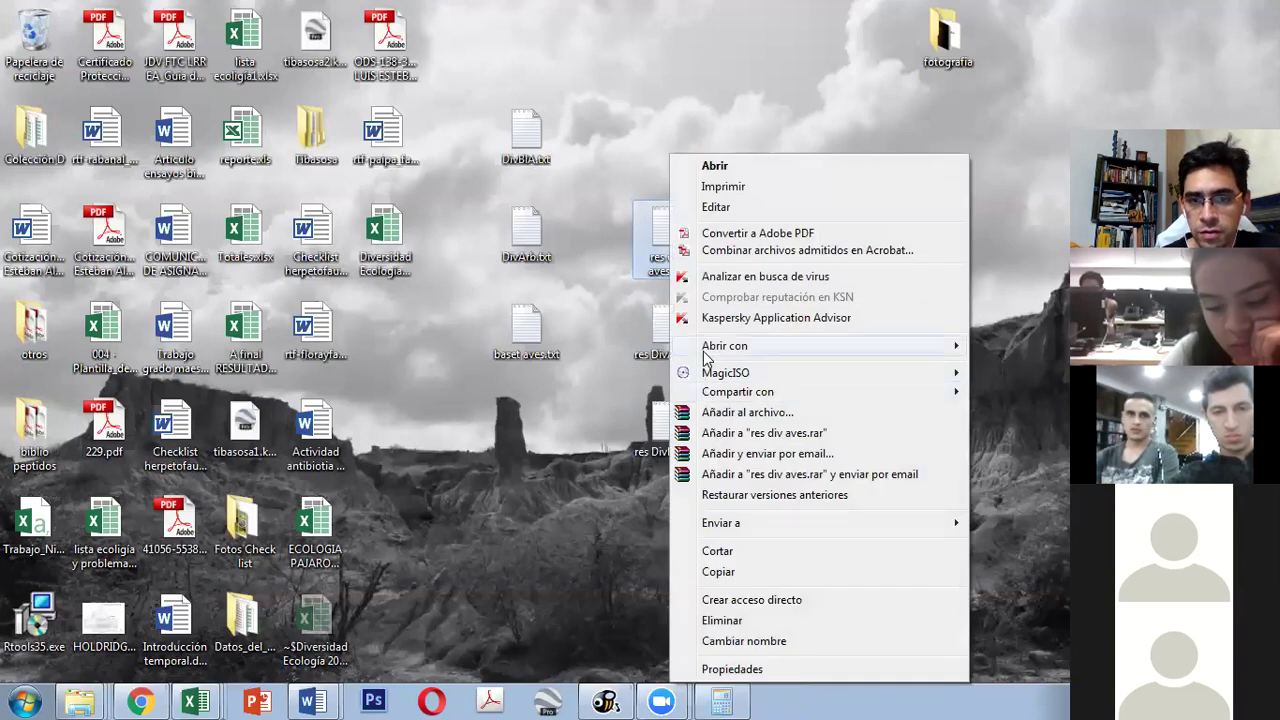
pyautogui.moveTo(705, 358)
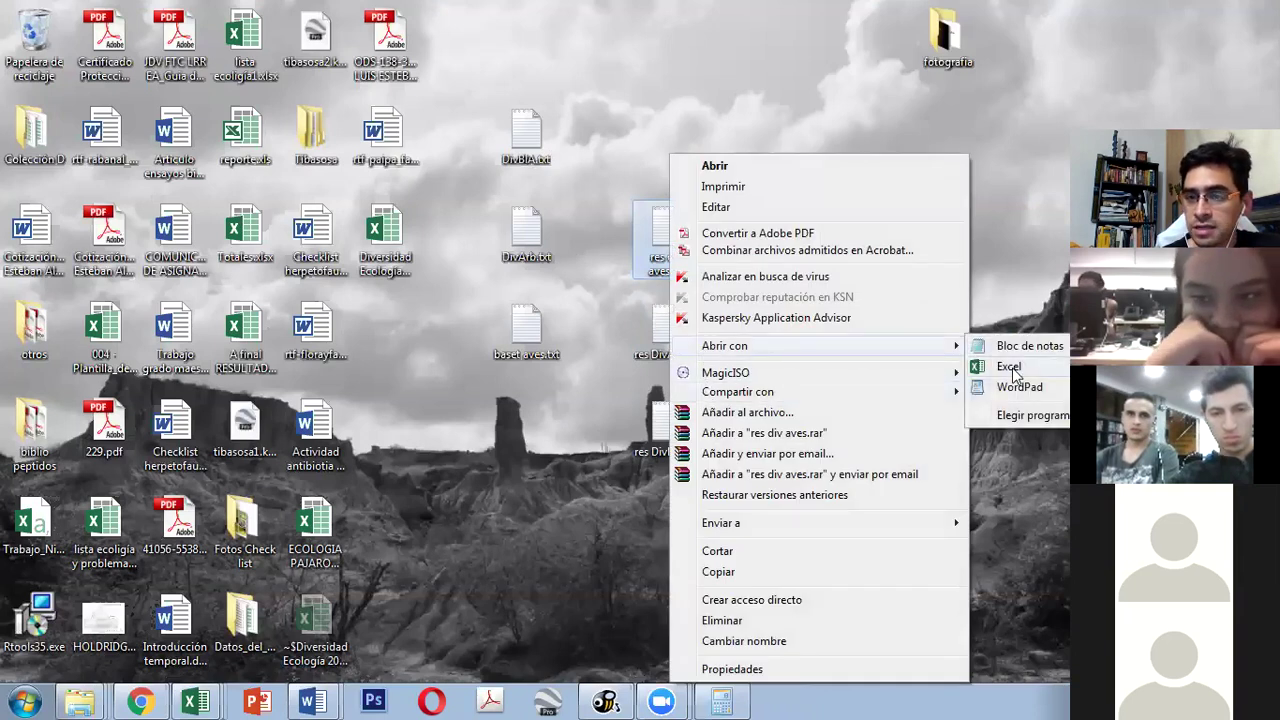
pyautogui.click(1012, 368)
# Step: Open res DivArb.txt with Excel too, switch to Excel and agree to start a new instance
pyautogui.rightClick(676, 340)
pyautogui.moveTo(771, 352)
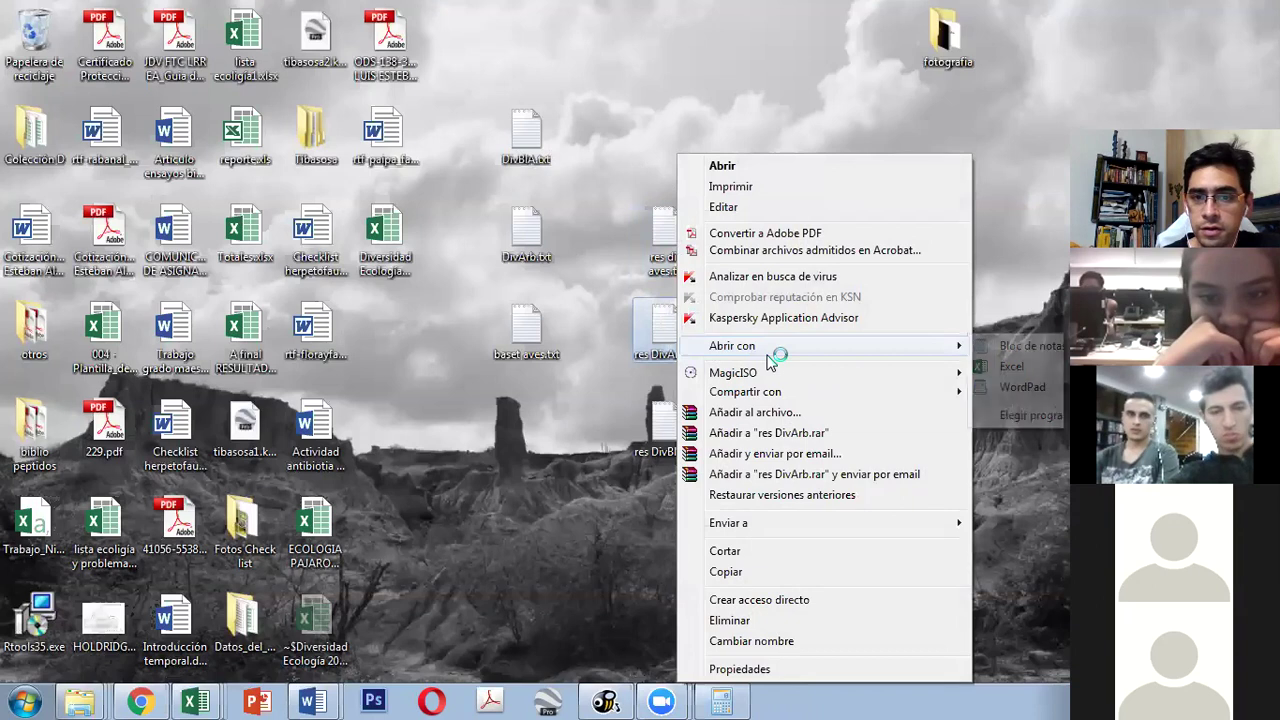
pyautogui.click(1012, 368)
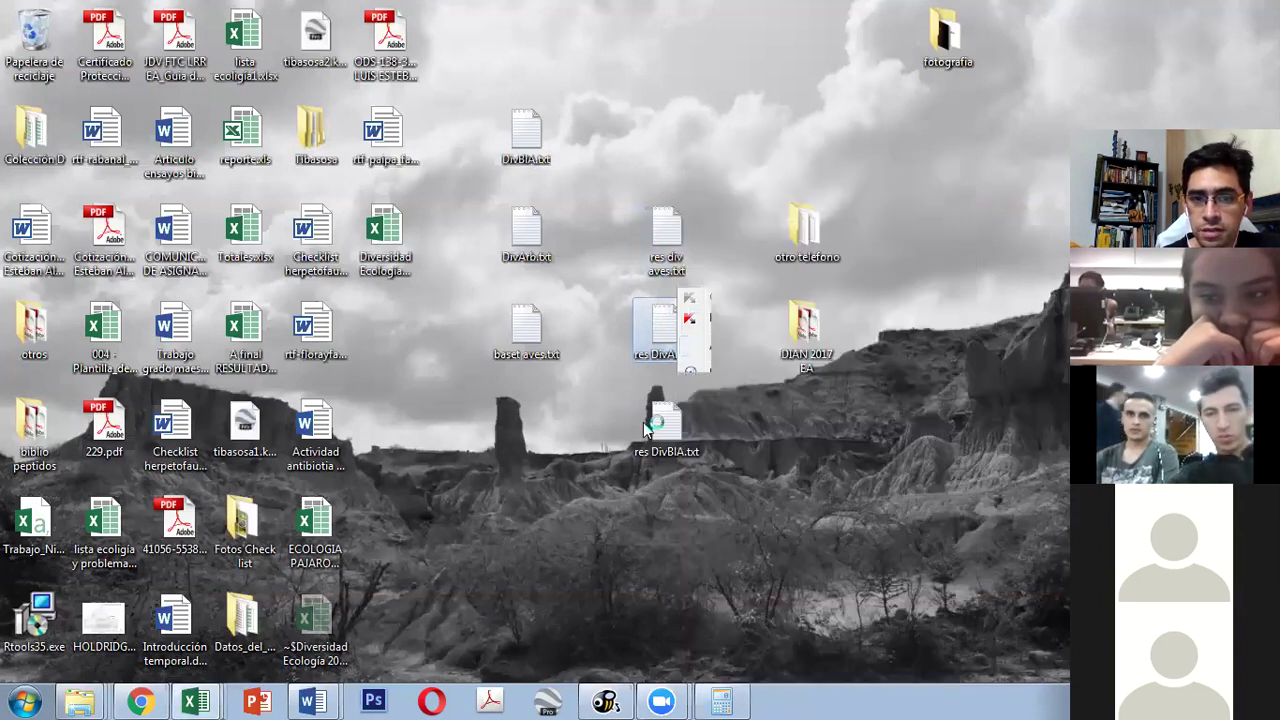
pyautogui.rightClick(648, 425)
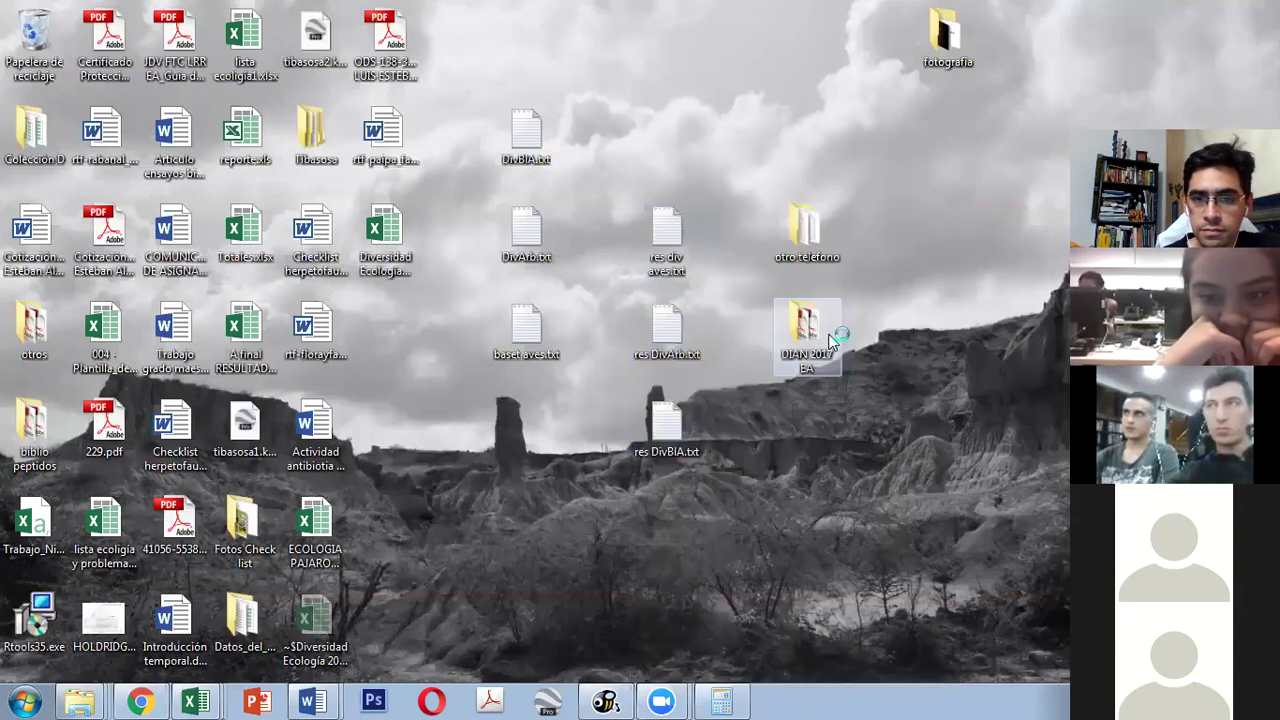
pyautogui.hotkey('alt', 'Tab')
pyautogui.hotkey('alt', 'Tab')
pyautogui.hotkey('alt', 'Tab')
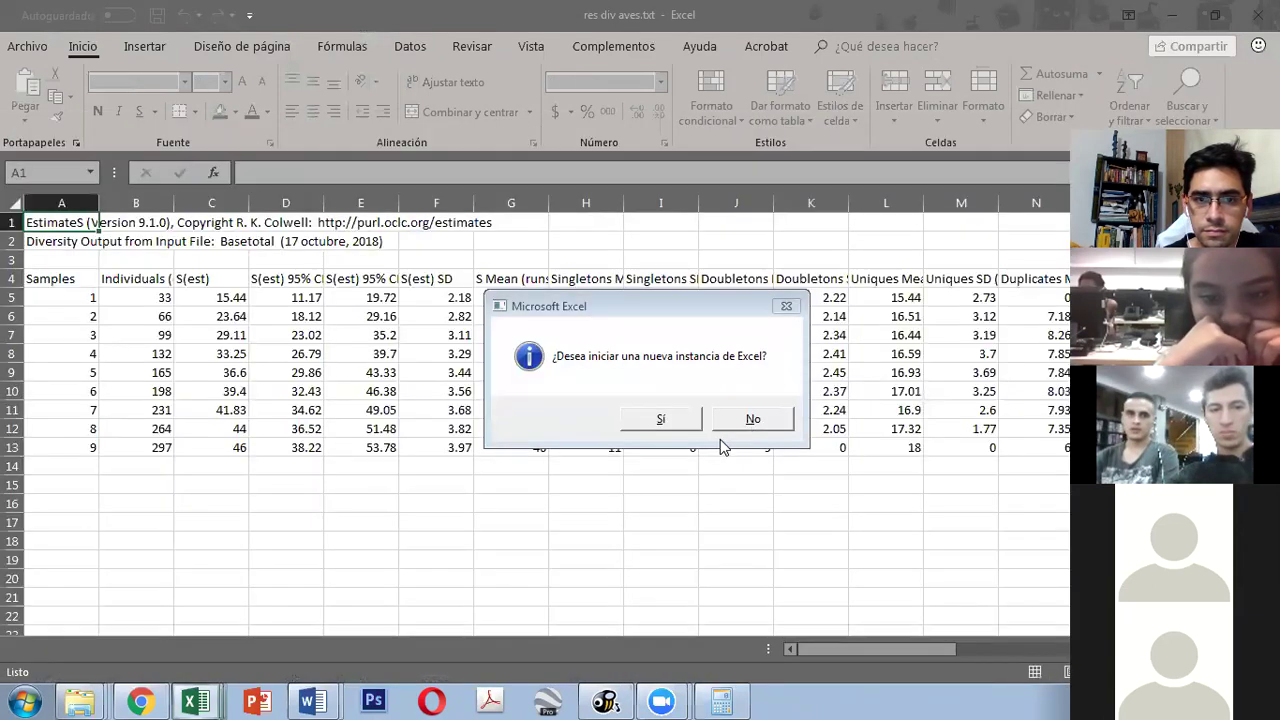
pyautogui.click(660, 419)
pyautogui.click(229, 483)
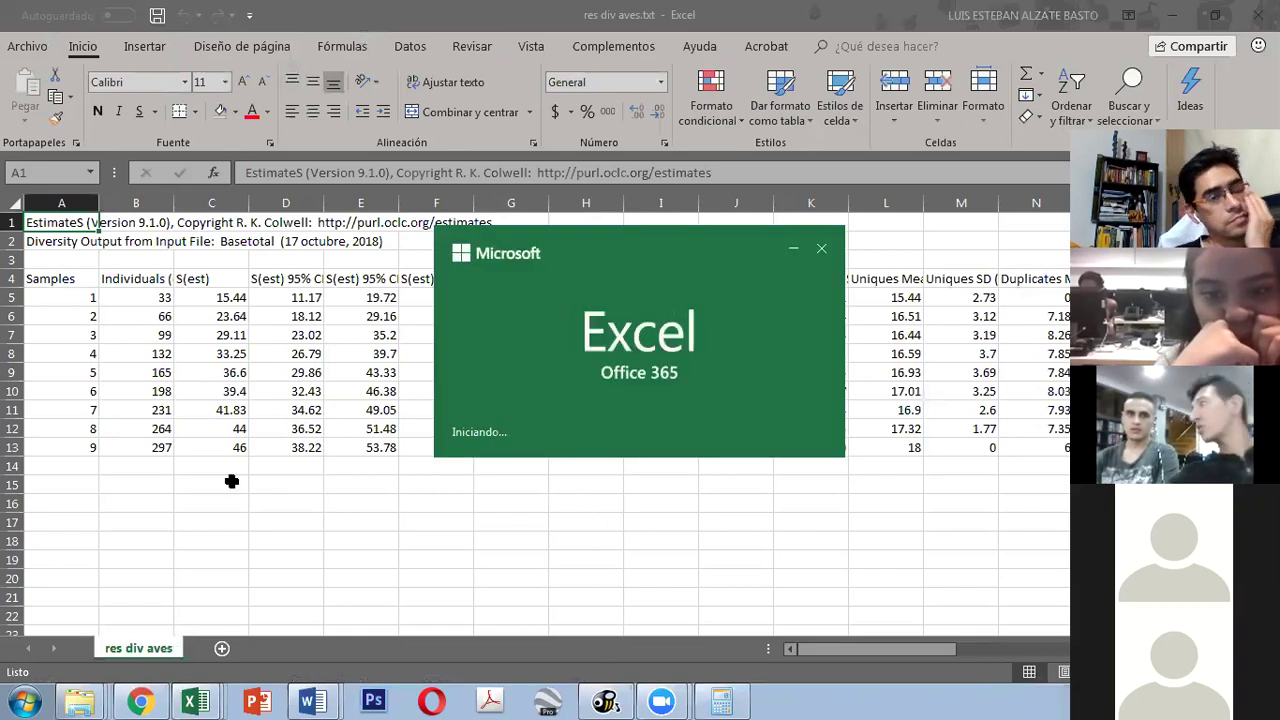
# Step: Copy the S Mean (runs) column with its header into the empty area below the results, starting at G17
pyautogui.click(64, 221)
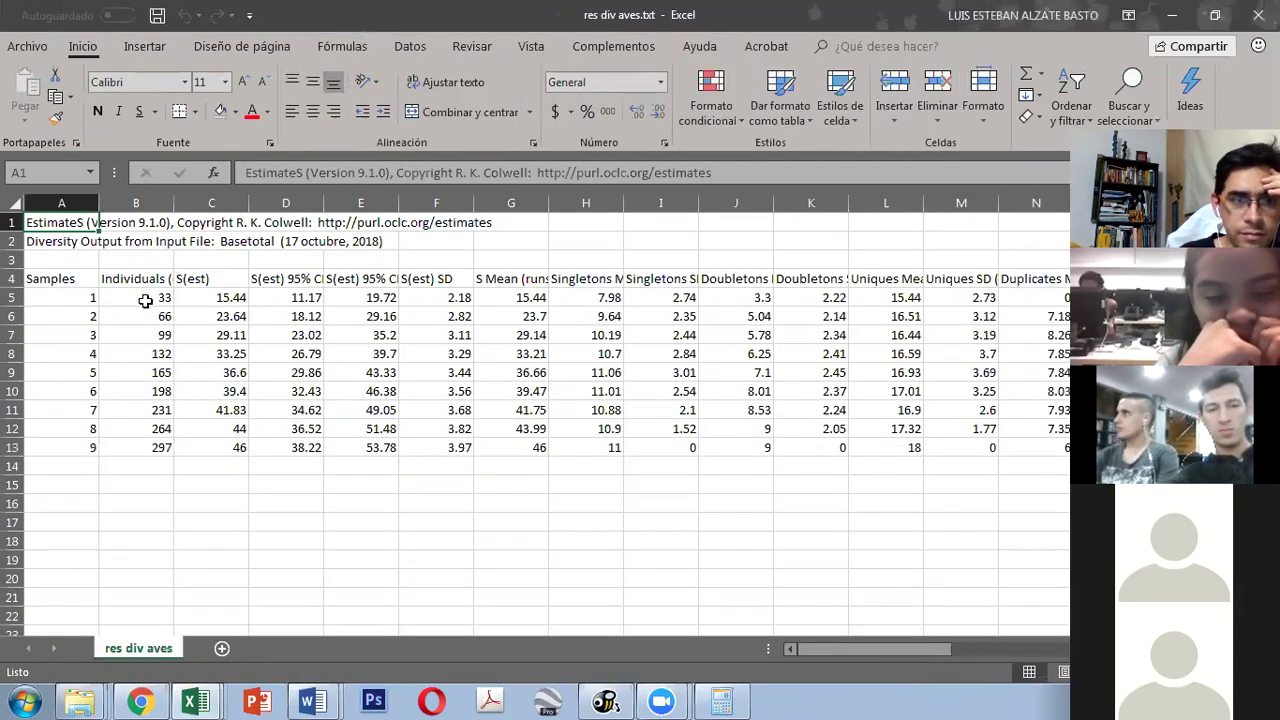
pyautogui.click(80, 295)
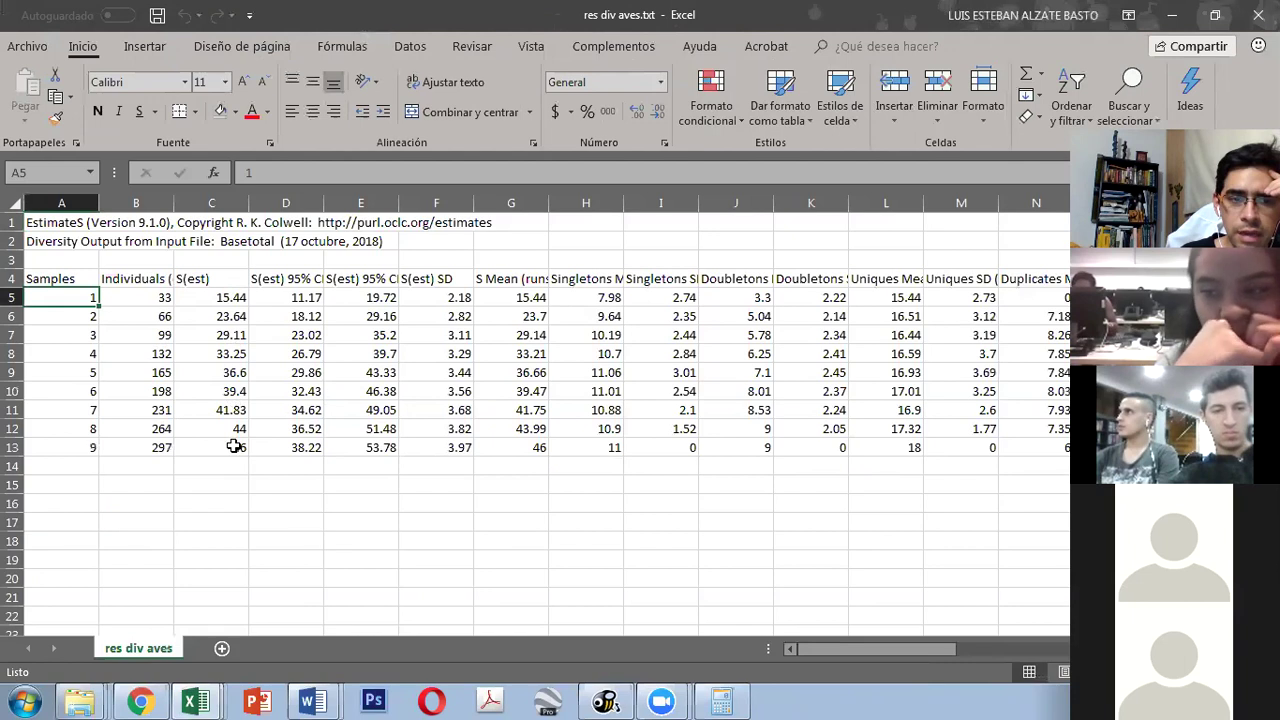
pyautogui.moveTo(509, 280); pyautogui.dragTo(512, 447)
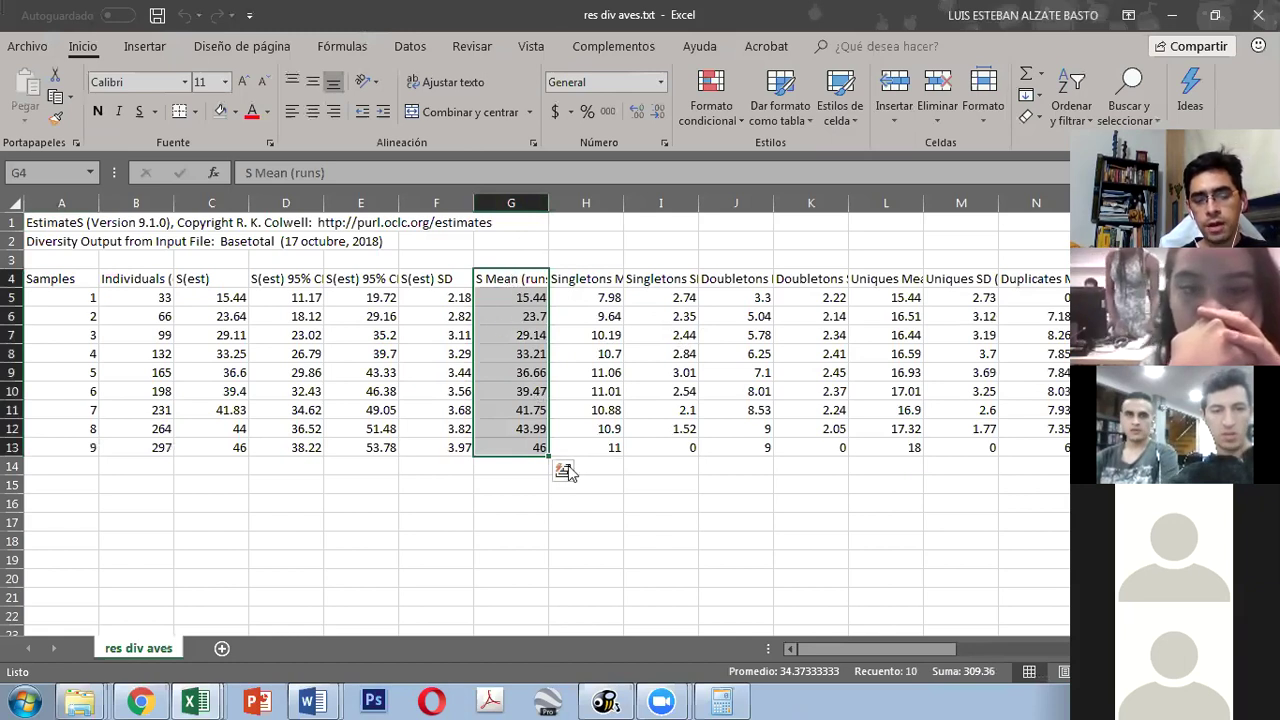
pyautogui.hotkey('ctrl', 'c')
pyautogui.click(509, 523)
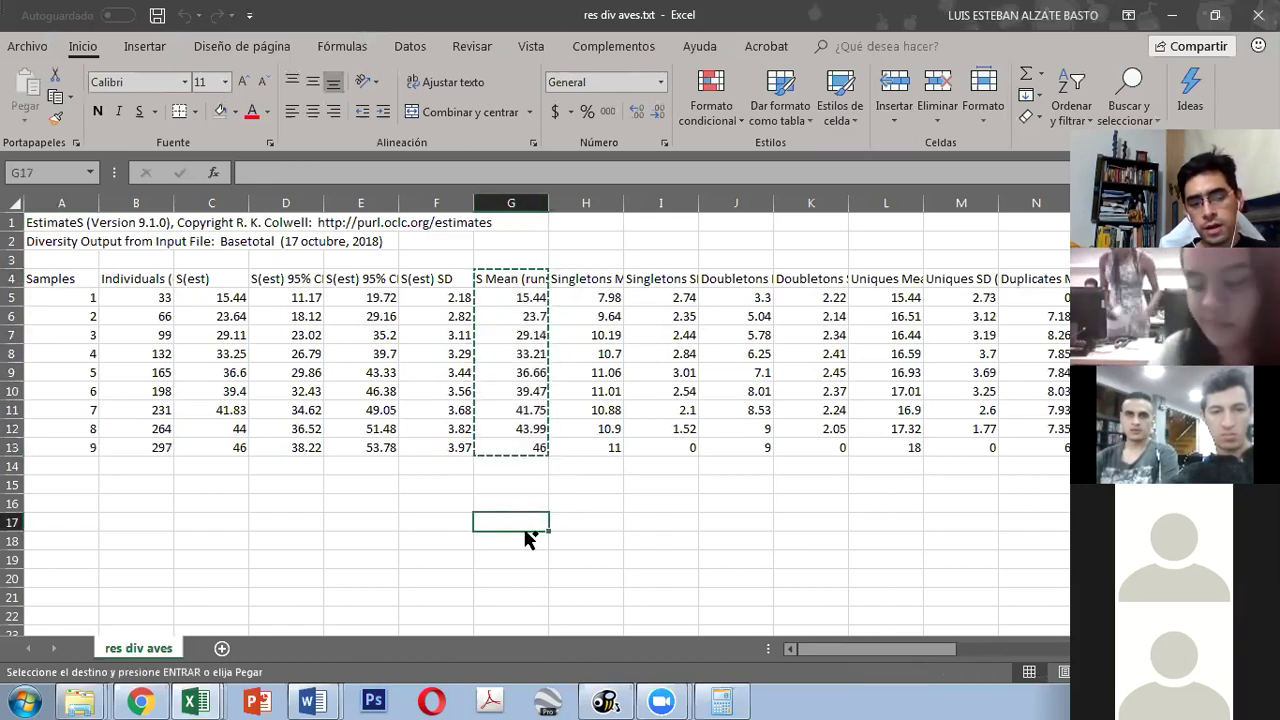
pyautogui.hotkey('ctrl', 'v')
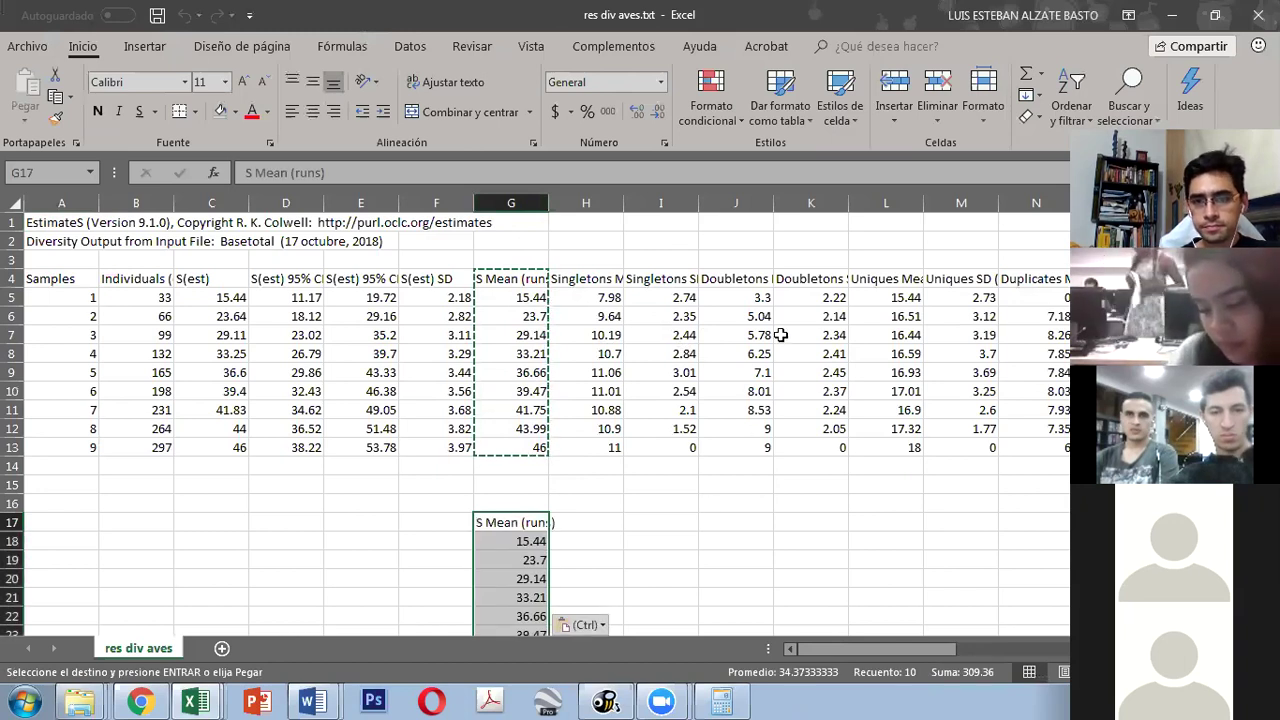
# Step: Copy the ACE Mean column with its header next to the S Mean (runs) copy, starting at H17
pyautogui.moveTo(928, 649); pyautogui.dragTo(1010, 645)
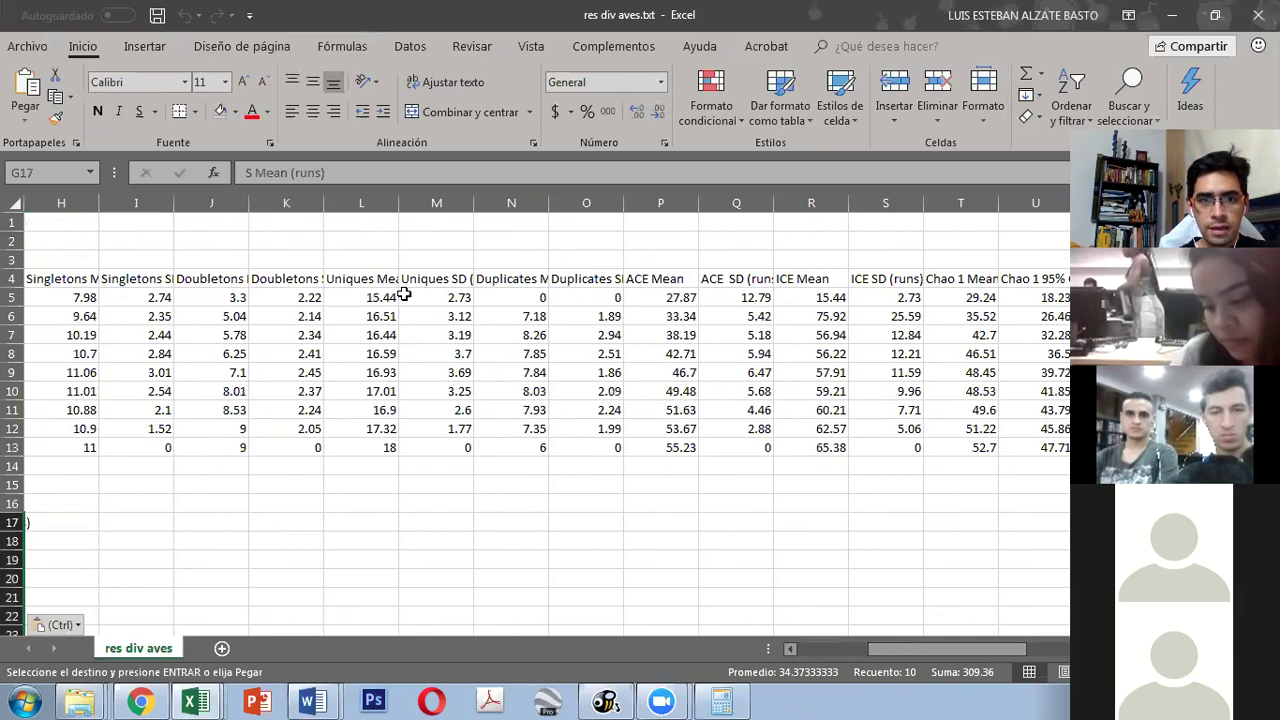
pyautogui.moveTo(668, 279); pyautogui.dragTo(678, 445)
pyautogui.hotkey('ctrl', 'c')
pyautogui.scroll(-4, 506, 420)
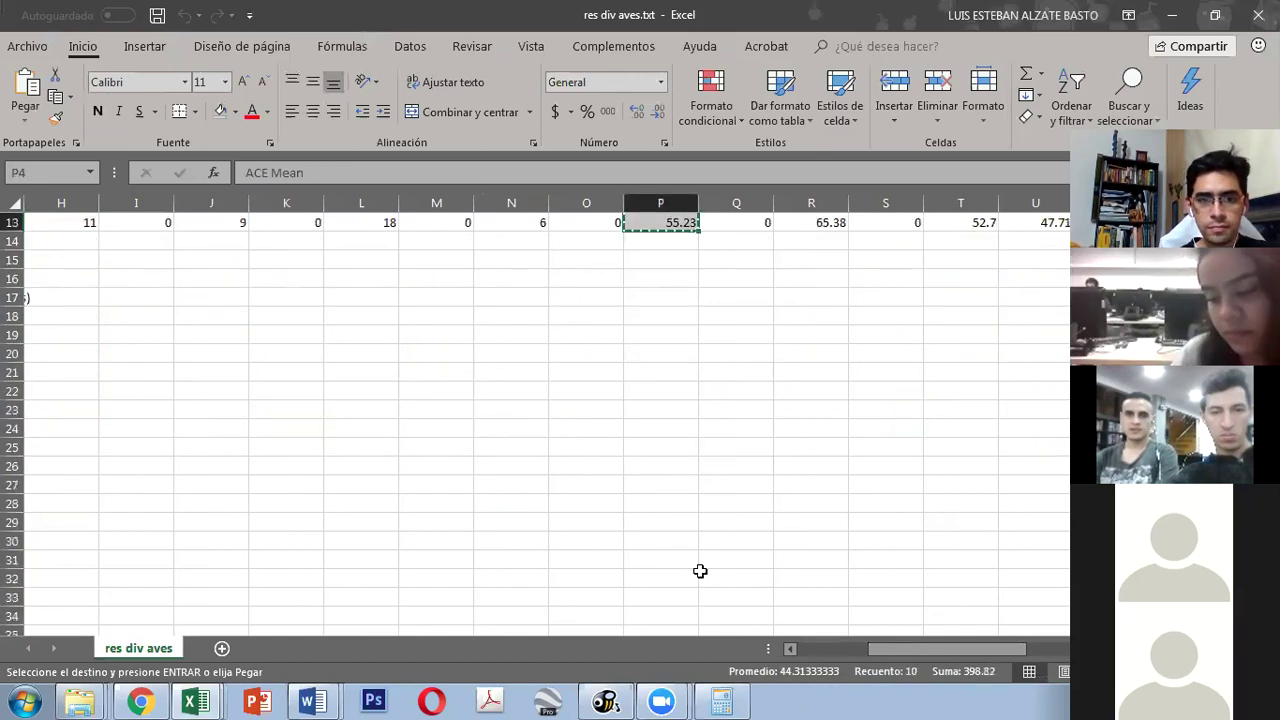
pyautogui.scroll(3, 437, 514)
pyautogui.hscroll(-3, 394, 503)
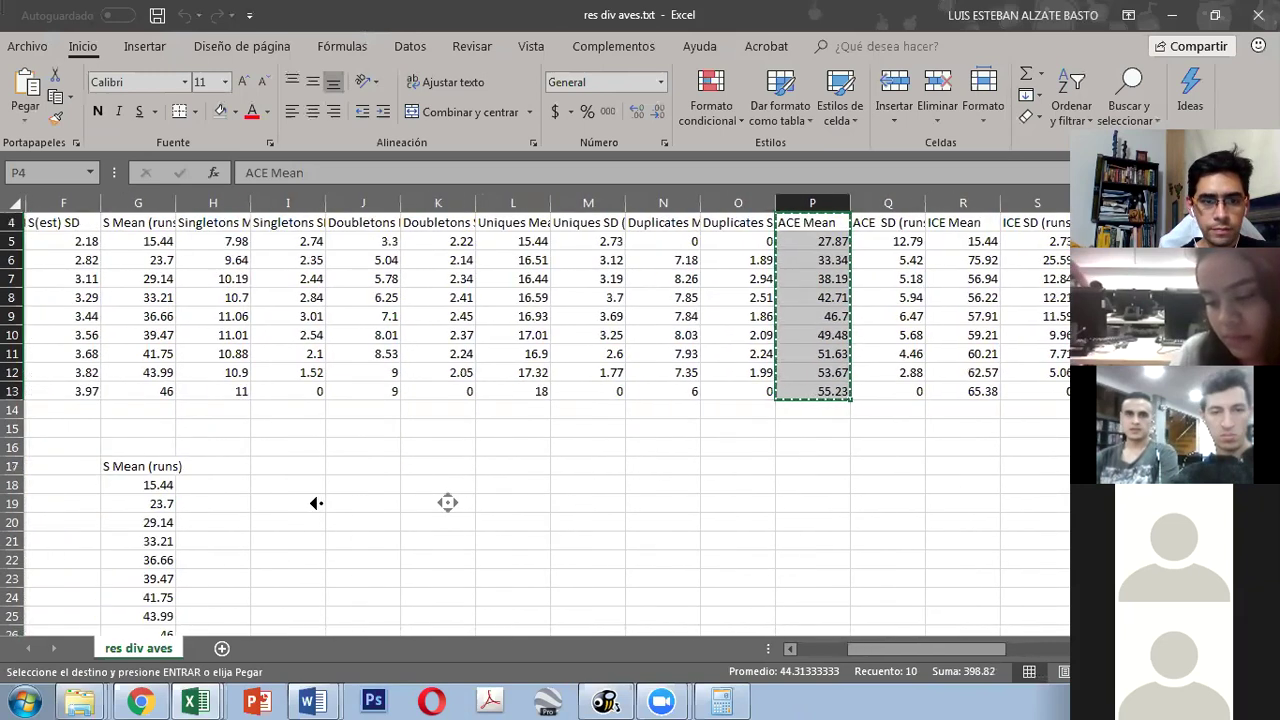
pyautogui.scroll(1, 394, 503)
pyautogui.click(295, 527)
pyautogui.hotkey('ctrl', 'v')
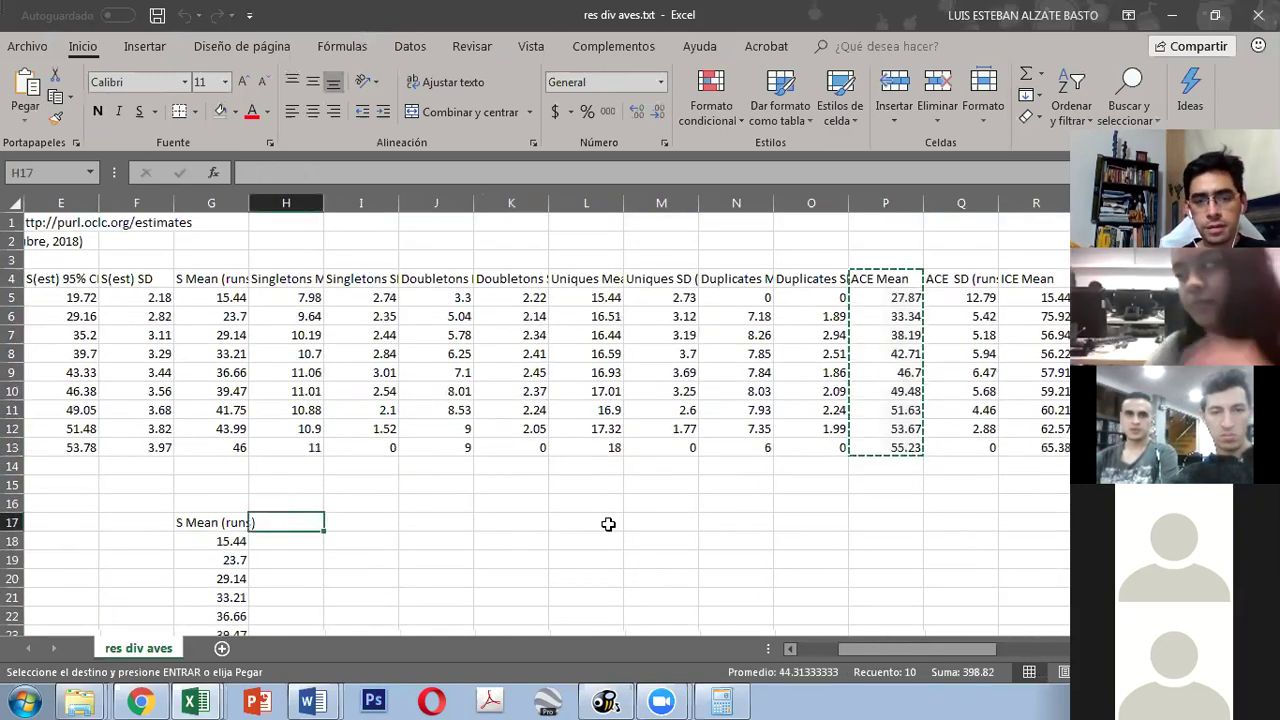
pyautogui.moveTo(897, 652); pyautogui.dragTo(948, 651)
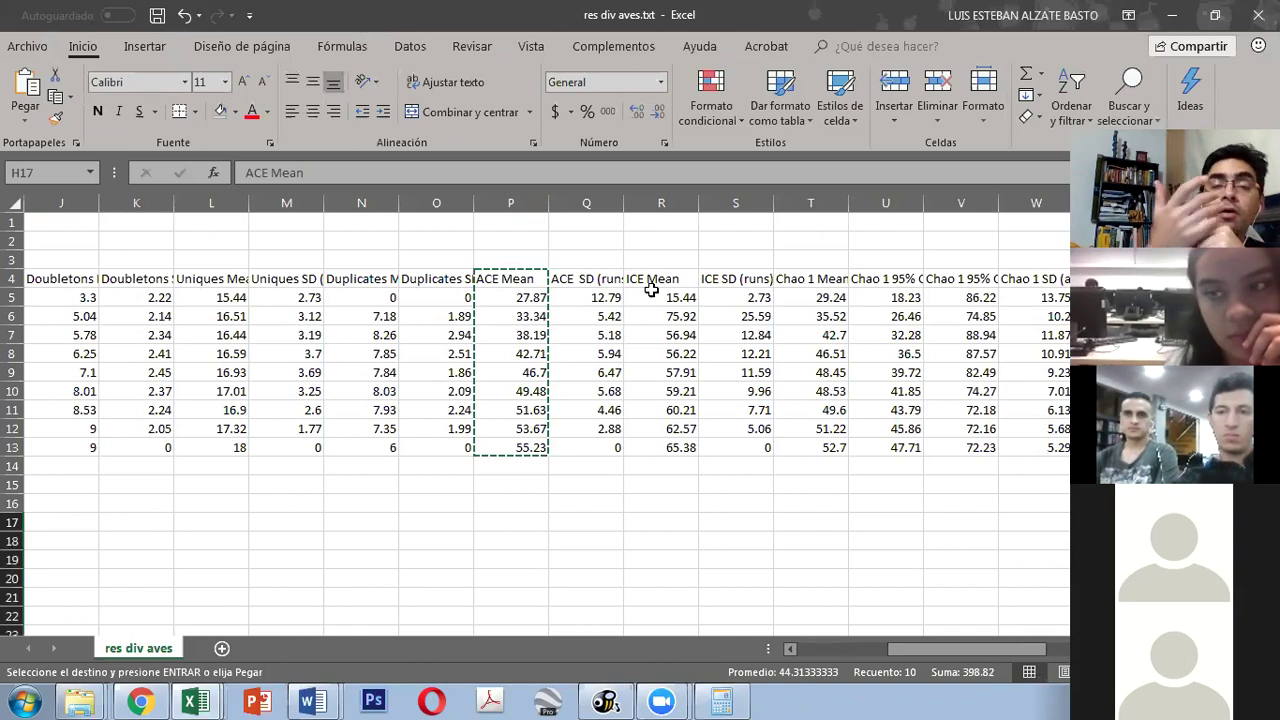
pyautogui.moveTo(655, 281); pyautogui.dragTo(684, 430)
pyautogui.hotkey('shift', 'Up')
pyautogui.hotkey('shift', 'Up')
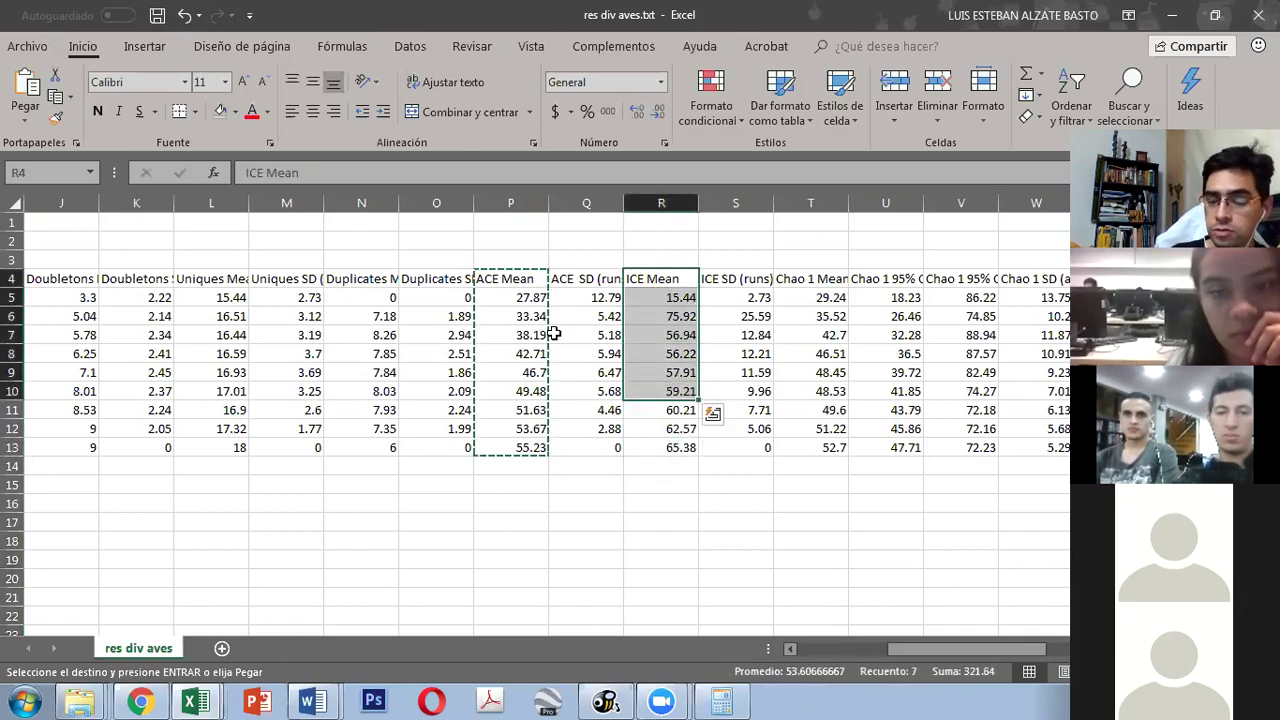
pyautogui.moveTo(667, 278); pyautogui.dragTo(674, 447)
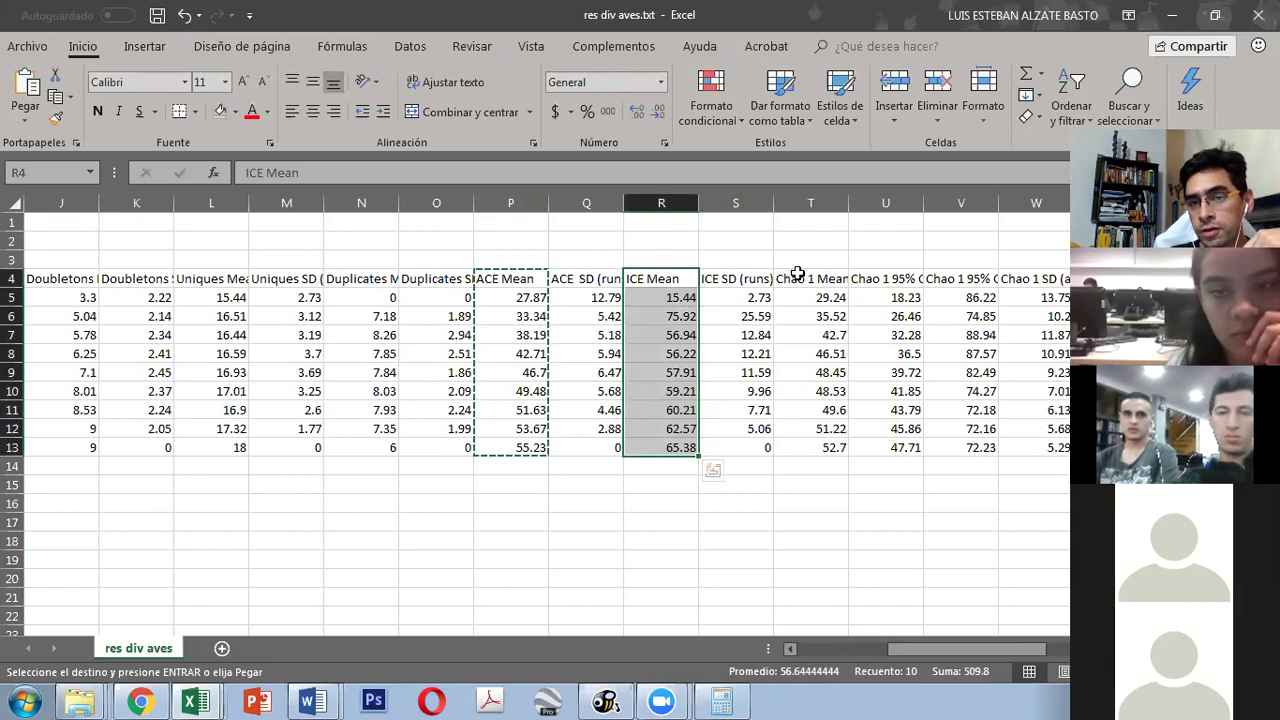
# Step: Copy the Chao 1 Mean column with its header next to the ACE Mean copy, starting at I17
pyautogui.moveTo(801, 276); pyautogui.dragTo(806, 440)
pyautogui.hotkey('ctrl', 'c')
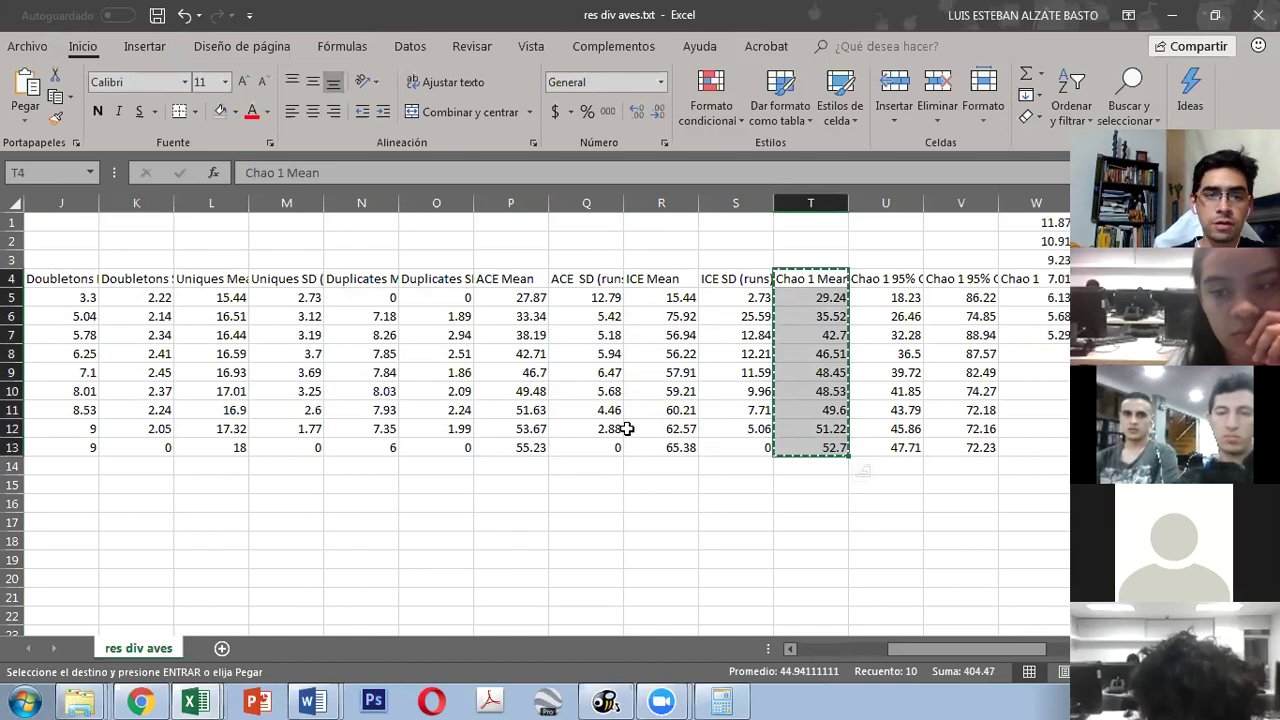
pyautogui.scroll(-3, 630, 470)
pyautogui.hscroll(-3, 397, 463)
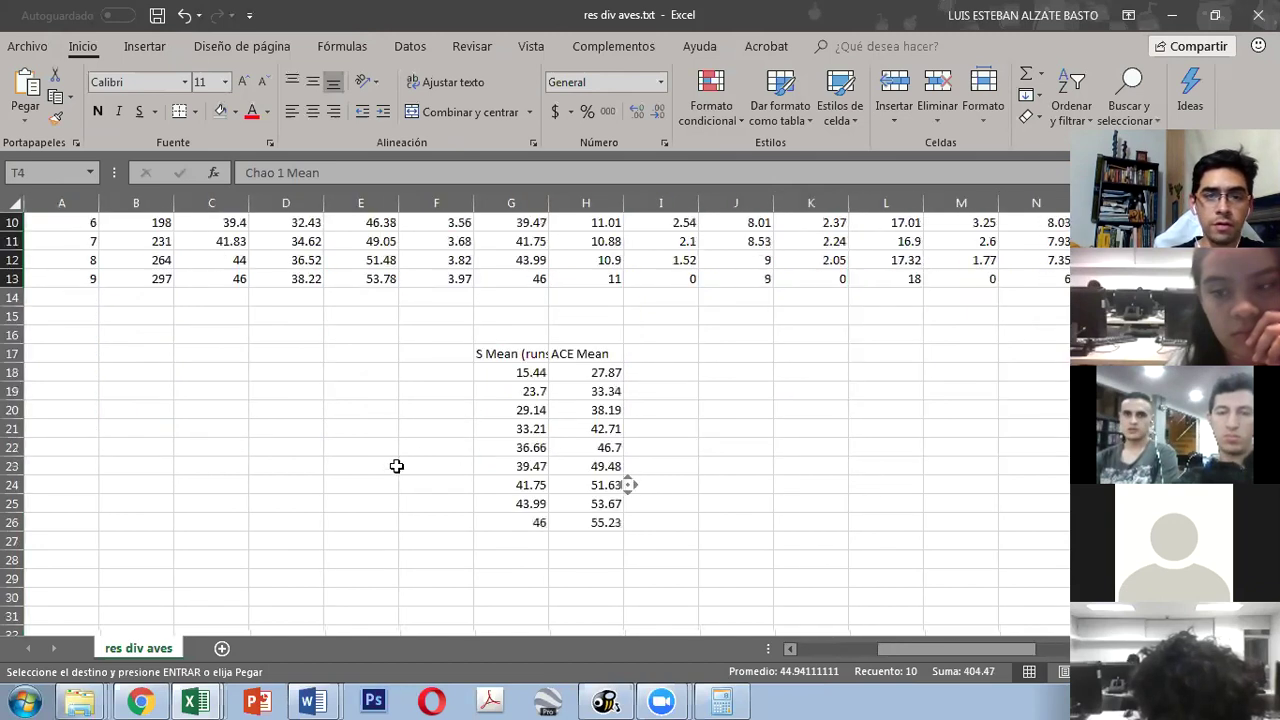
pyautogui.click(664, 357)
pyautogui.hotkey('ctrl', 'v')
# Step: Copy the Jack 1 Mean column with its header next to the Chao 1 Mean copy, starting at J17
pyautogui.moveTo(945, 650); pyautogui.dragTo(1035, 650)
pyautogui.scroll(3, 876, 442)
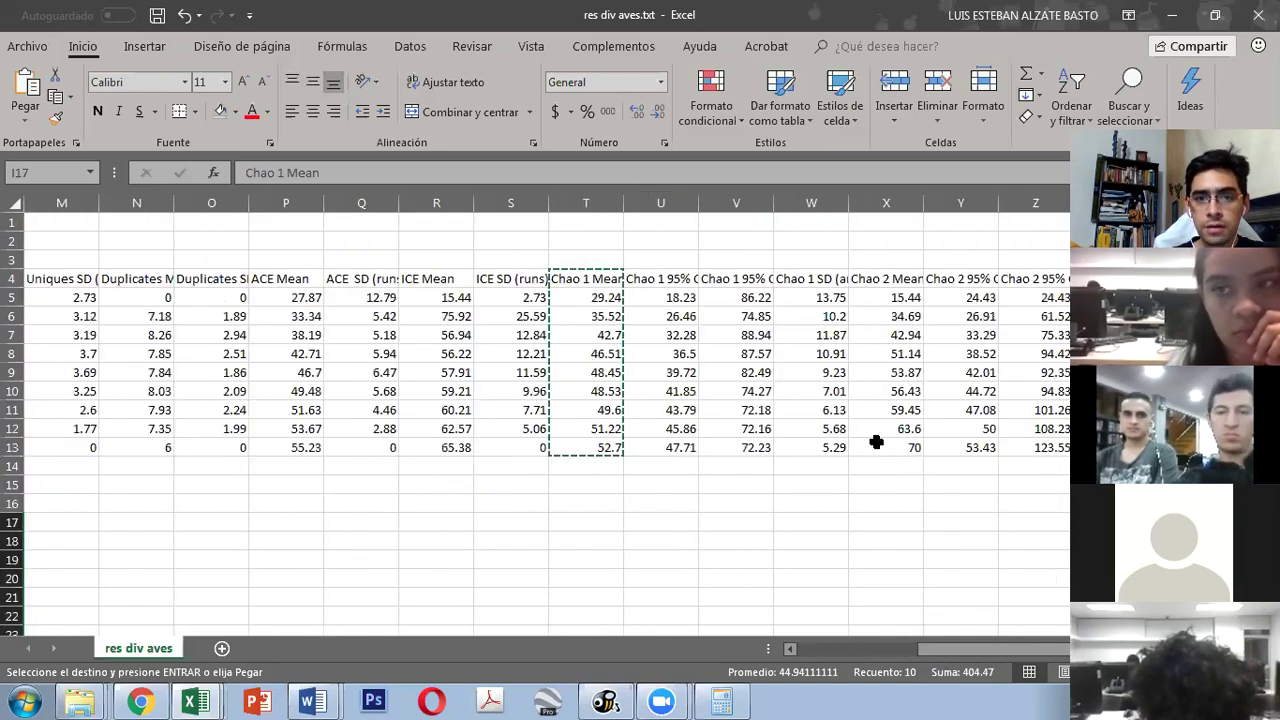
pyautogui.click(889, 280)
pyautogui.moveTo(985, 649); pyautogui.dragTo(1009, 655)
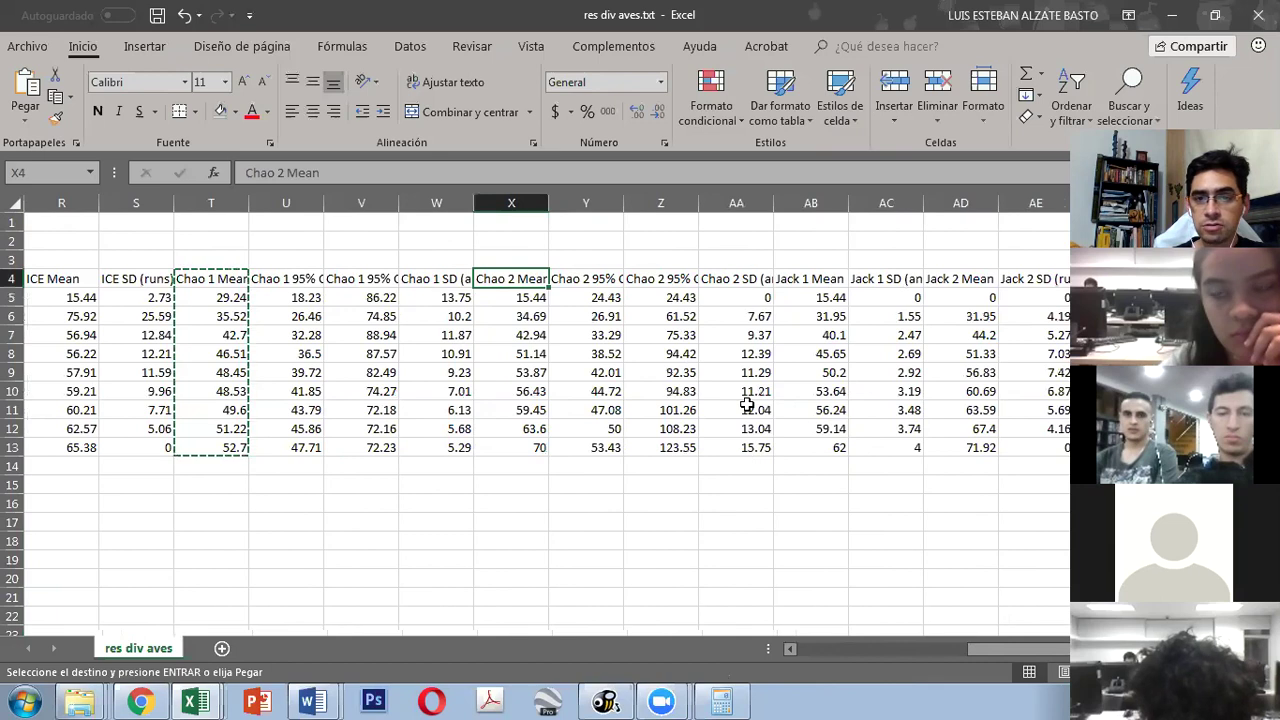
pyautogui.click(808, 285)
pyautogui.moveTo(808, 285); pyautogui.dragTo(810, 447)
pyautogui.hotkey('ctrl', 'c')
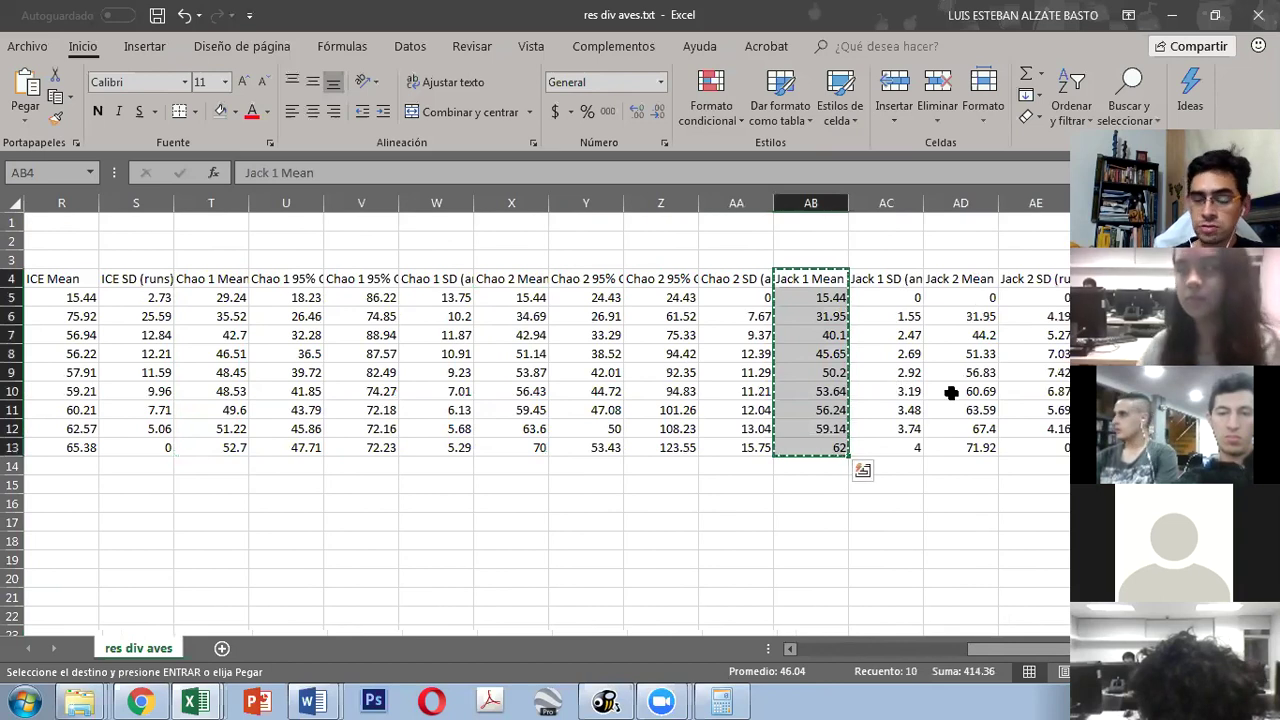
pyautogui.moveTo(1003, 647); pyautogui.dragTo(1040, 651)
pyautogui.click(509, 517)
pyautogui.hotkey('ctrl', 'v')
# Step: Copy the Bootstrap Mean and MMRuns Mean columns together into the summary table, starting at K17
pyautogui.moveTo(685, 280); pyautogui.dragTo(673, 447)
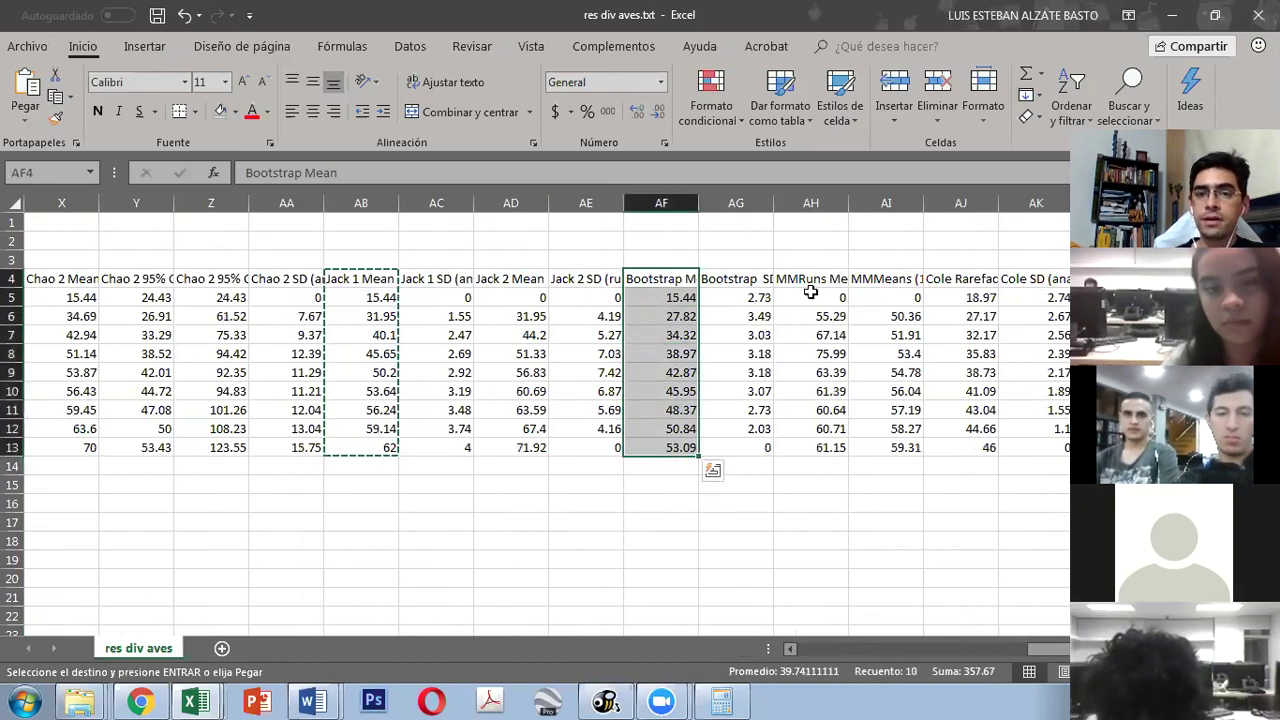
pyautogui.moveTo(818, 278); pyautogui.dragTo(829, 449)
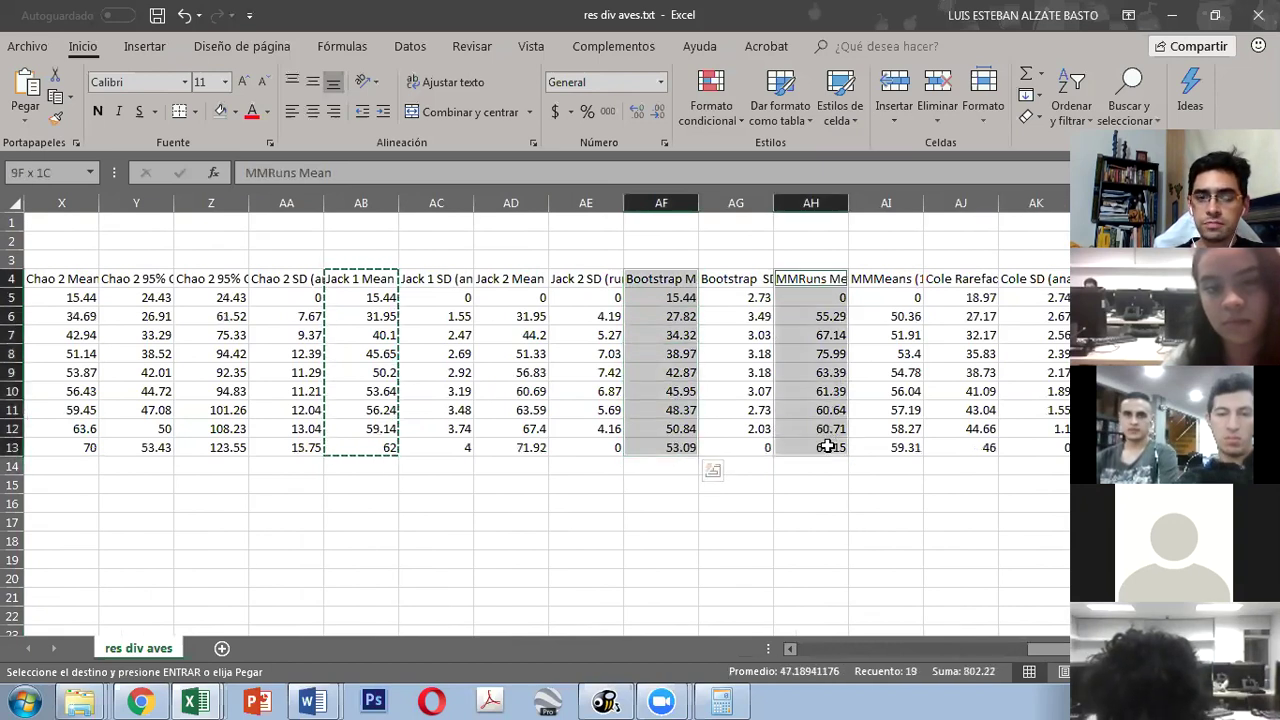
pyautogui.hotkey('ctrl', 'c')
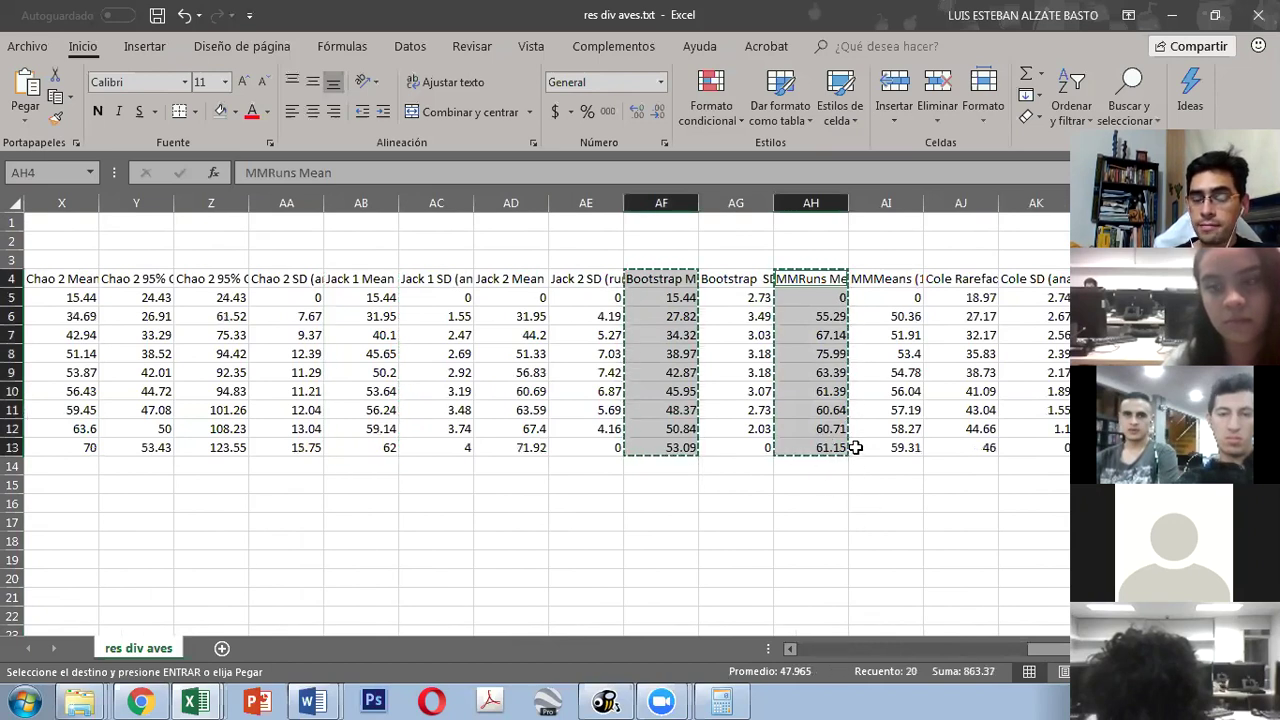
pyautogui.moveTo(1050, 657); pyautogui.dragTo(880, 655)
pyautogui.click(437, 522)
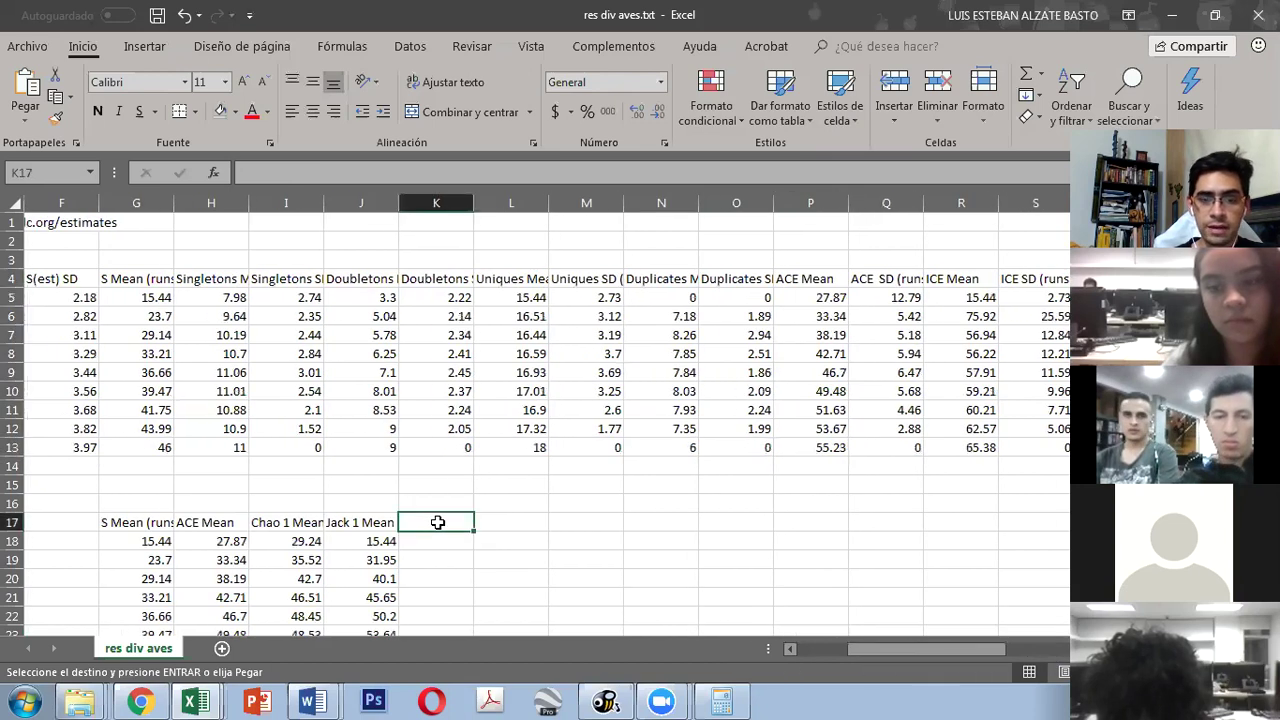
pyautogui.hotkey('ctrl', 'v')
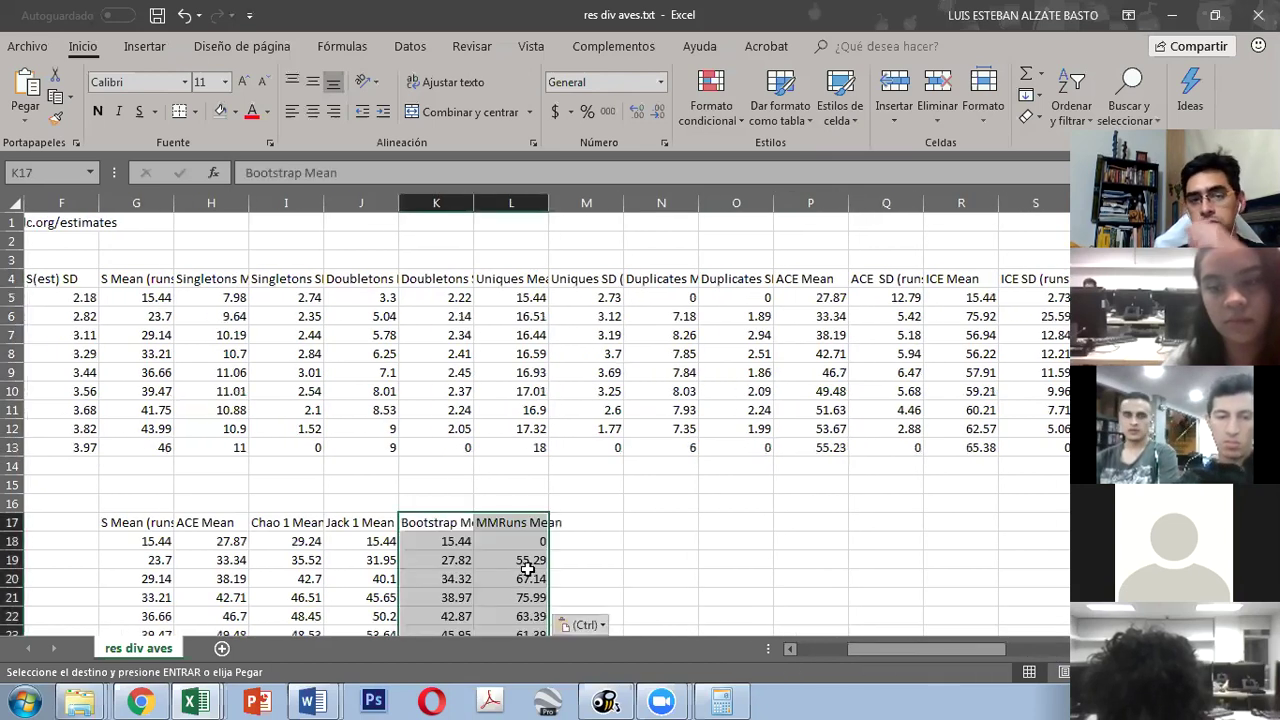
# Step: Insert a basic 2D line chart from the estimator summary table in G17:L26, headers included
pyautogui.scroll(-1, 624, 556)
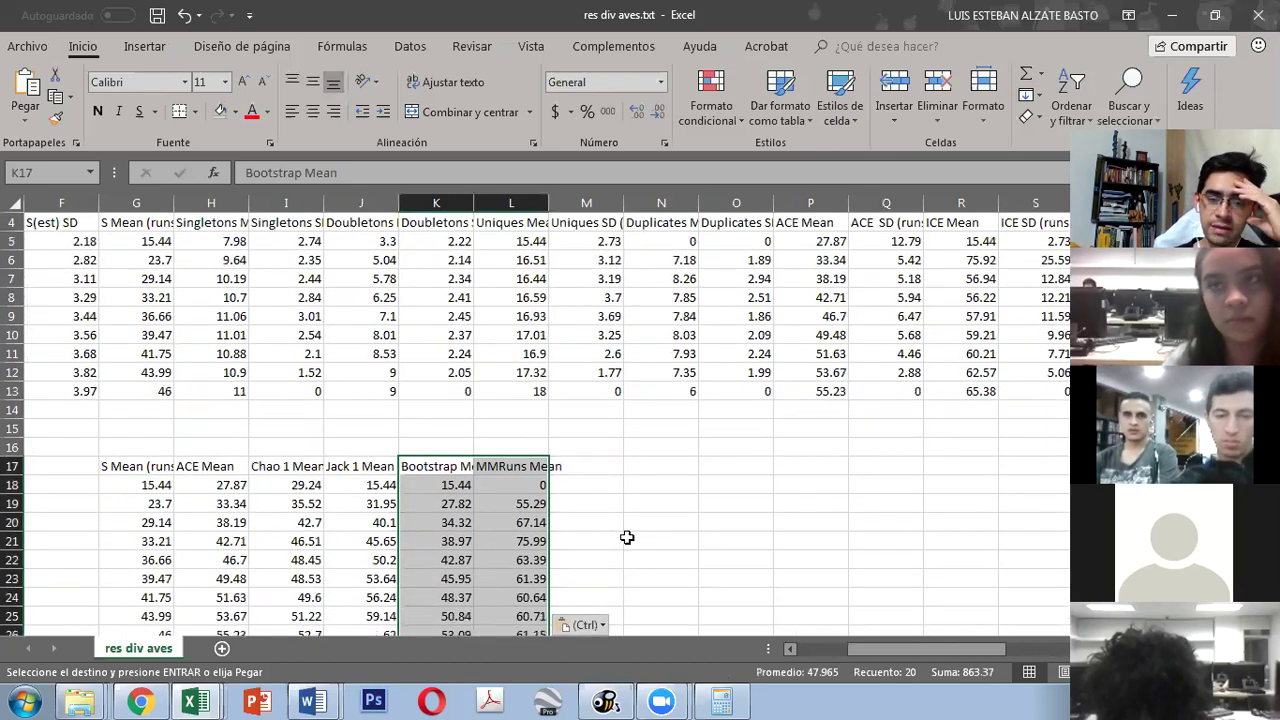
pyautogui.scroll(-1, 646, 494)
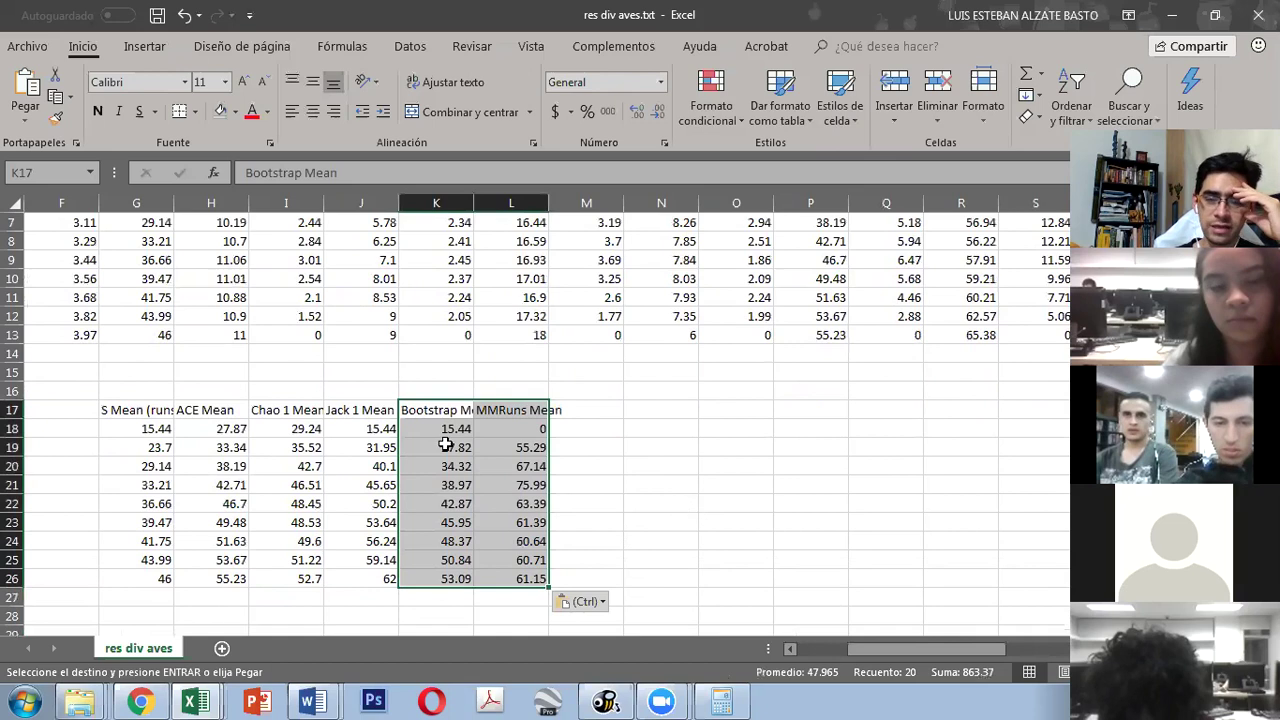
pyautogui.moveTo(151, 409); pyautogui.dragTo(532, 572)
pyautogui.moveTo(890, 647); pyautogui.dragTo(847, 651)
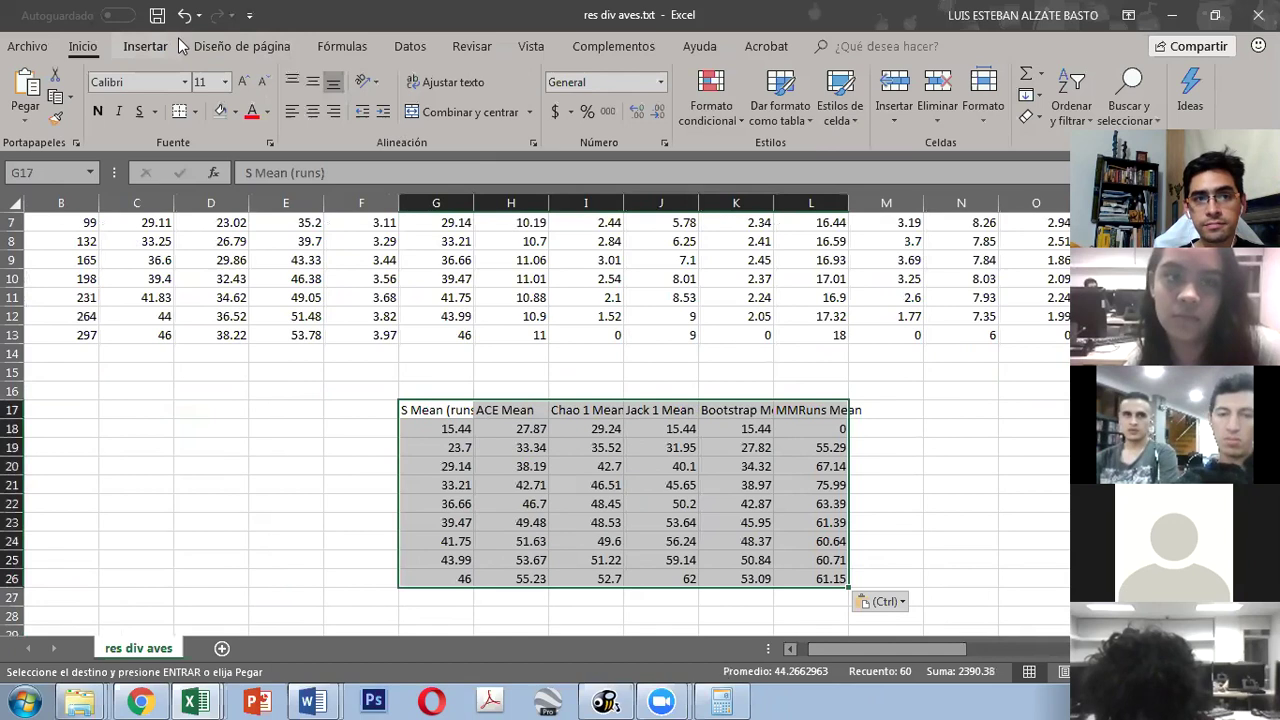
pyautogui.click(145, 46)
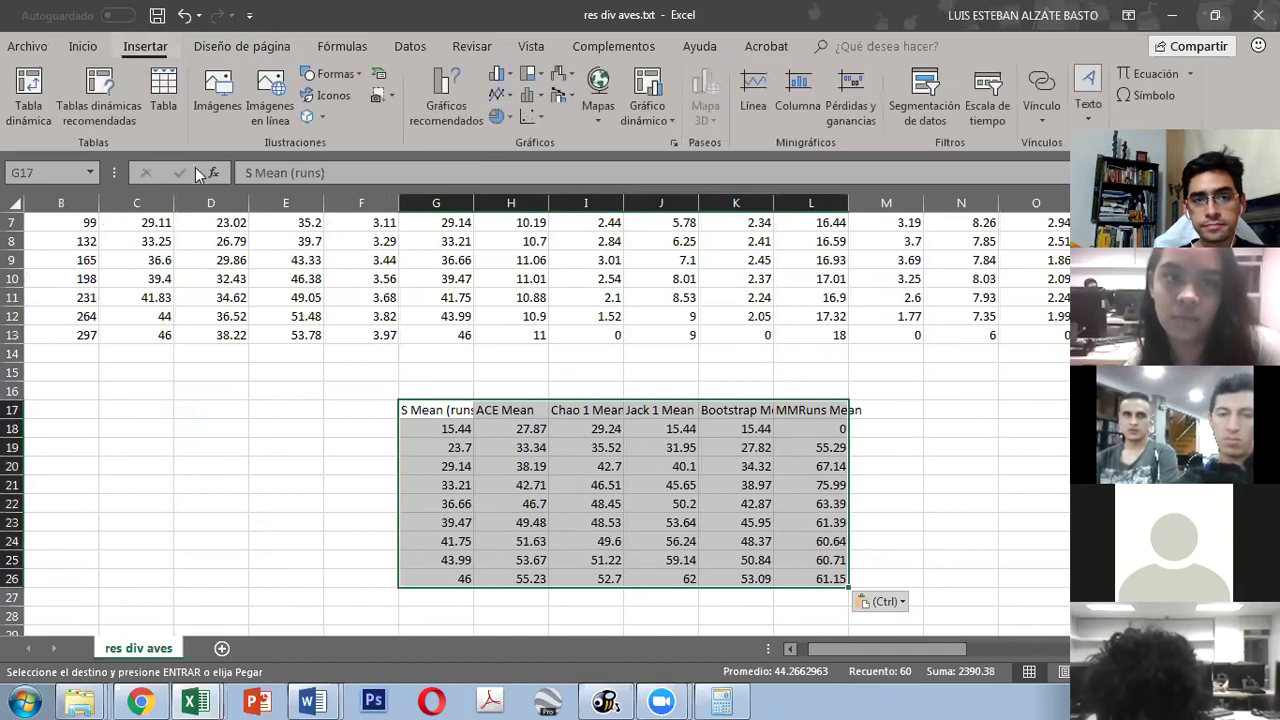
pyautogui.click(497, 100)
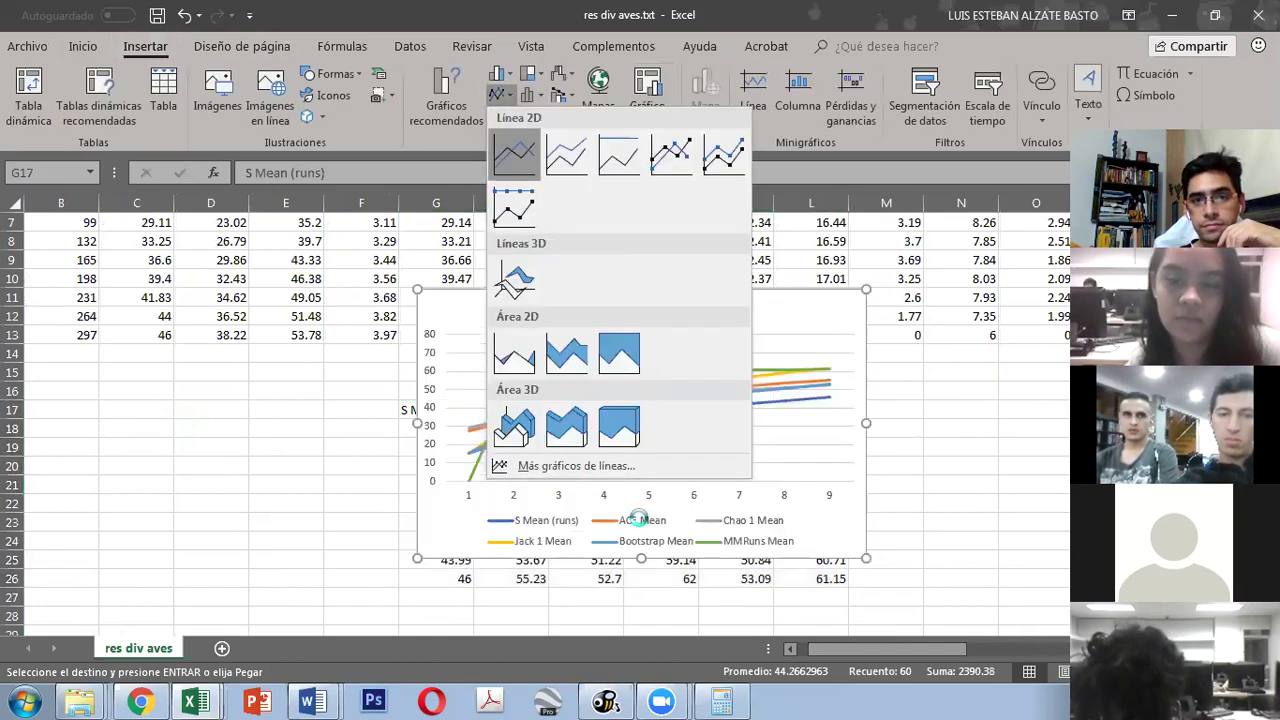
pyautogui.click(510, 158)
# Step: Move the new line chart beside the summary table so it no longer covers the estimator values
pyautogui.moveTo(886, 645); pyautogui.dragTo(946, 645)
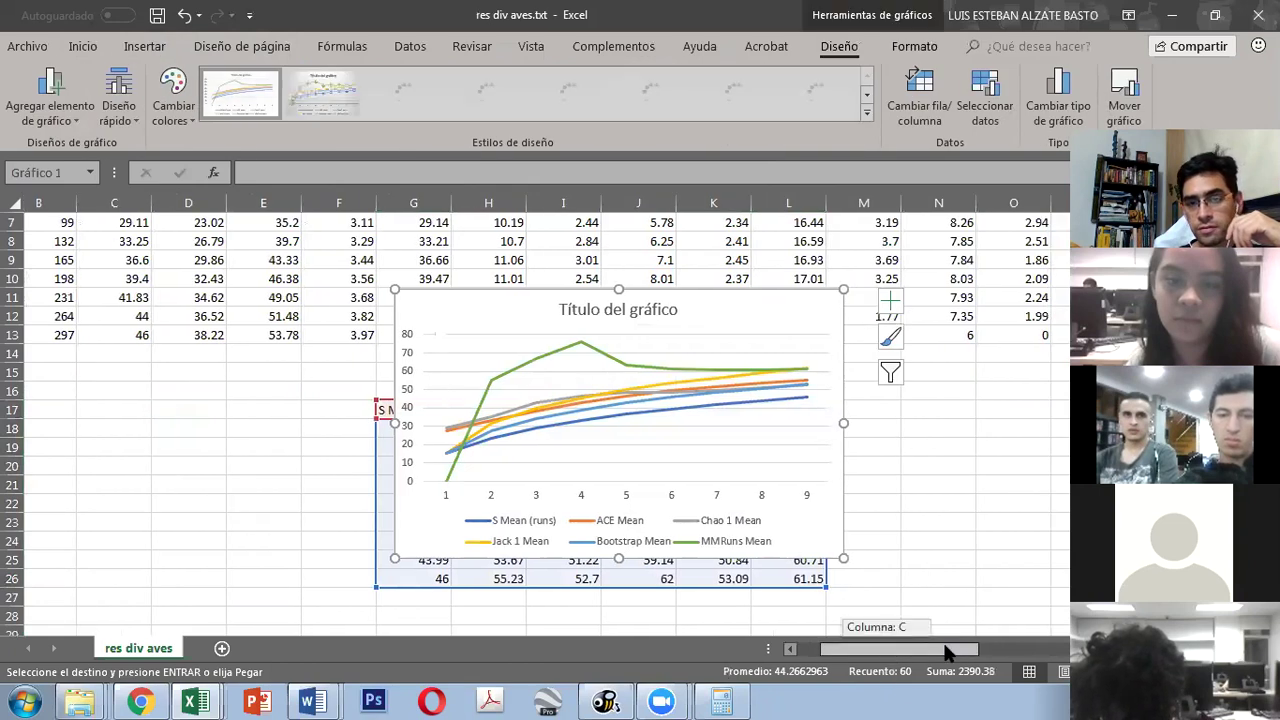
pyautogui.moveTo(323, 314); pyautogui.dragTo(912, 384)
pyautogui.moveTo(978, 653); pyautogui.dragTo(988, 652)
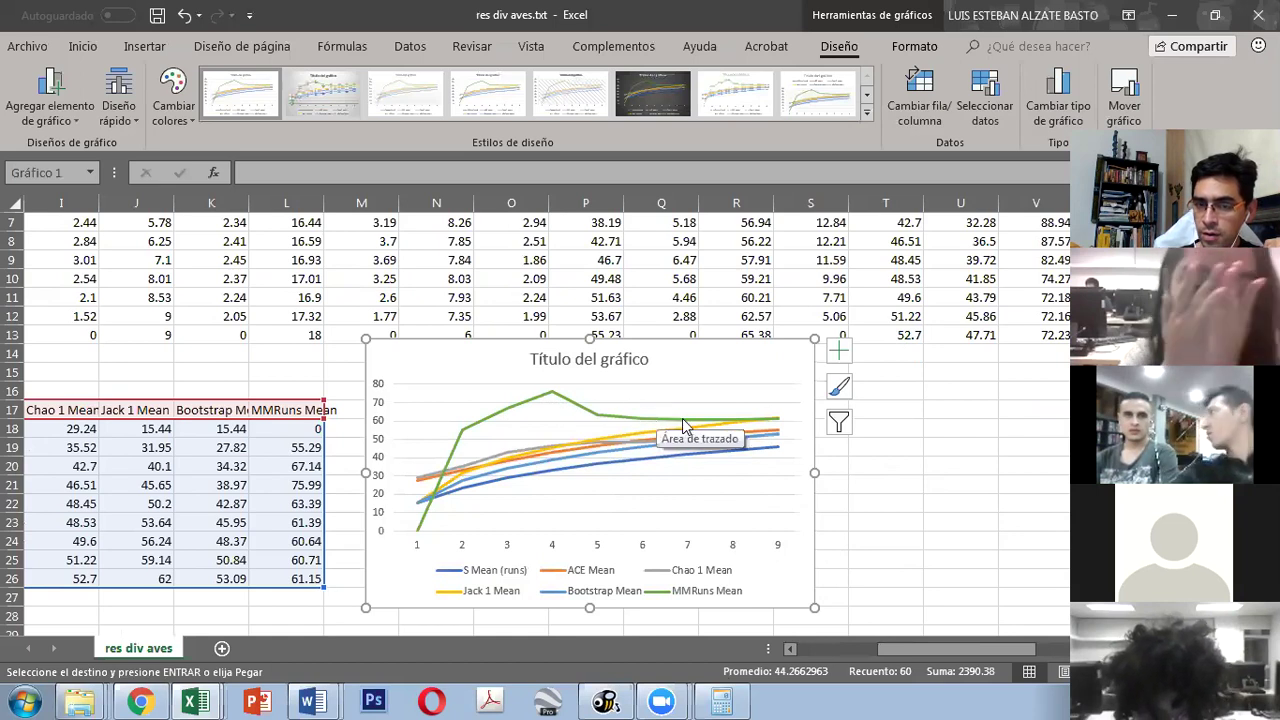
pyautogui.moveTo(745, 428)
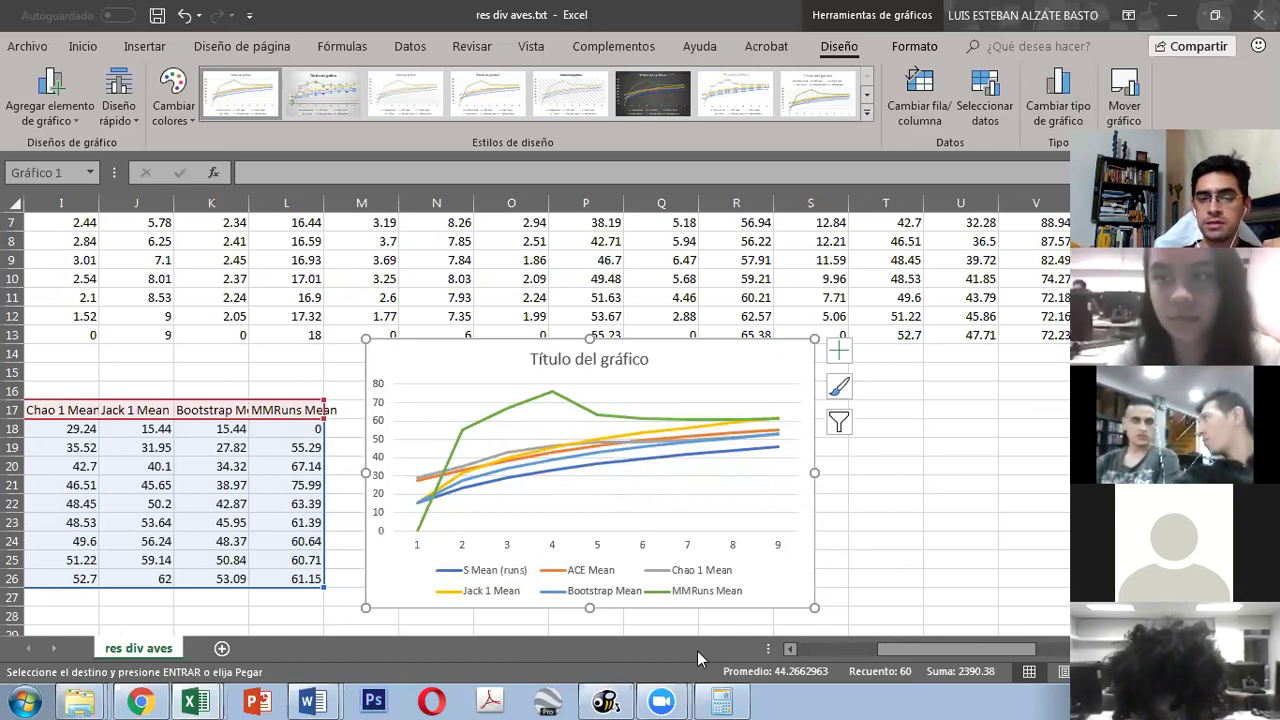
# Step: Compare the final S Mean (runs) value with the estimator columns in the last row of the summary table
pyautogui.moveTo(898, 647)
pyautogui.mouseDown()
pyautogui.moveTo(843, 656)
pyautogui.moveTo(872, 647)
pyautogui.mouseUp()
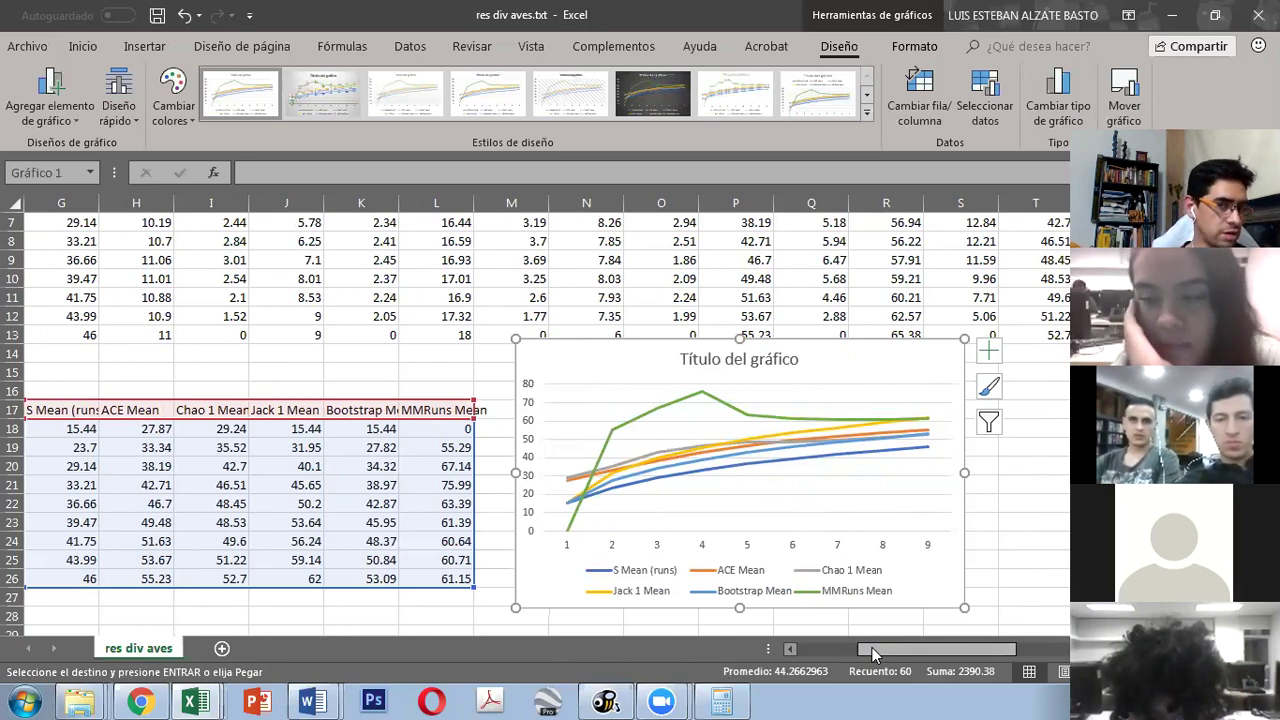
pyautogui.moveTo(922, 652); pyautogui.dragTo(890, 651)
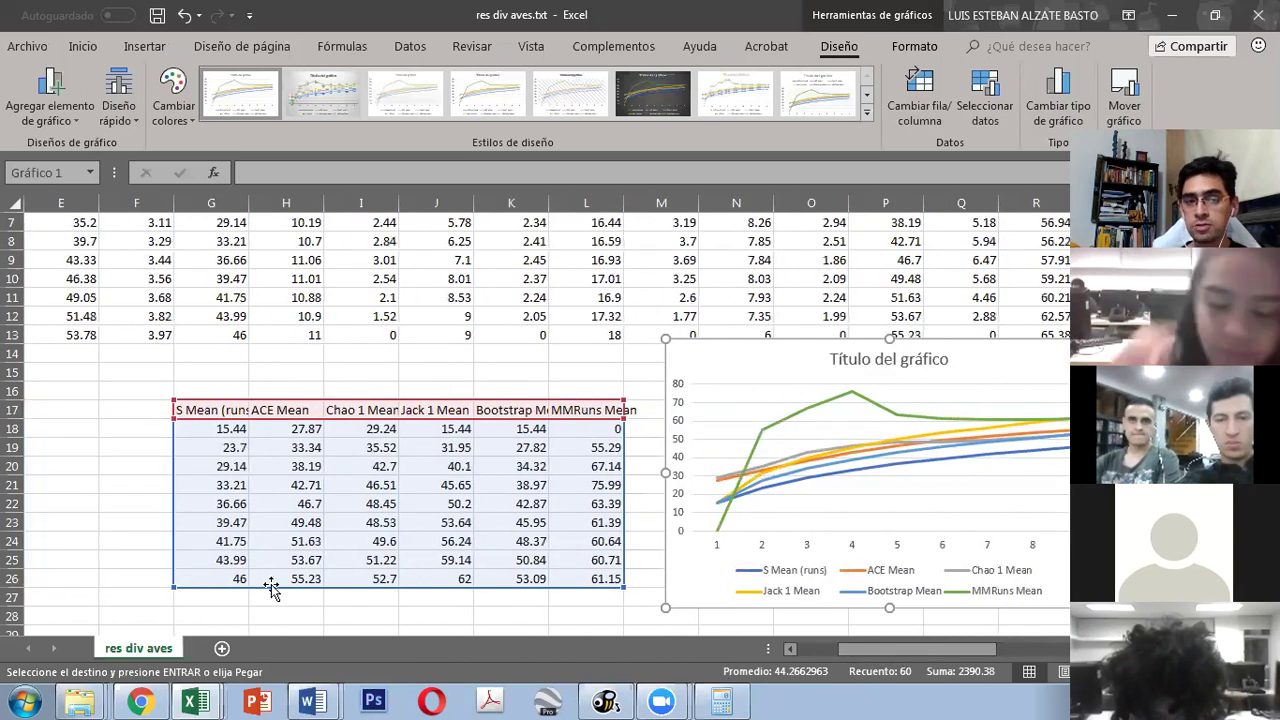
pyautogui.click(226, 601)
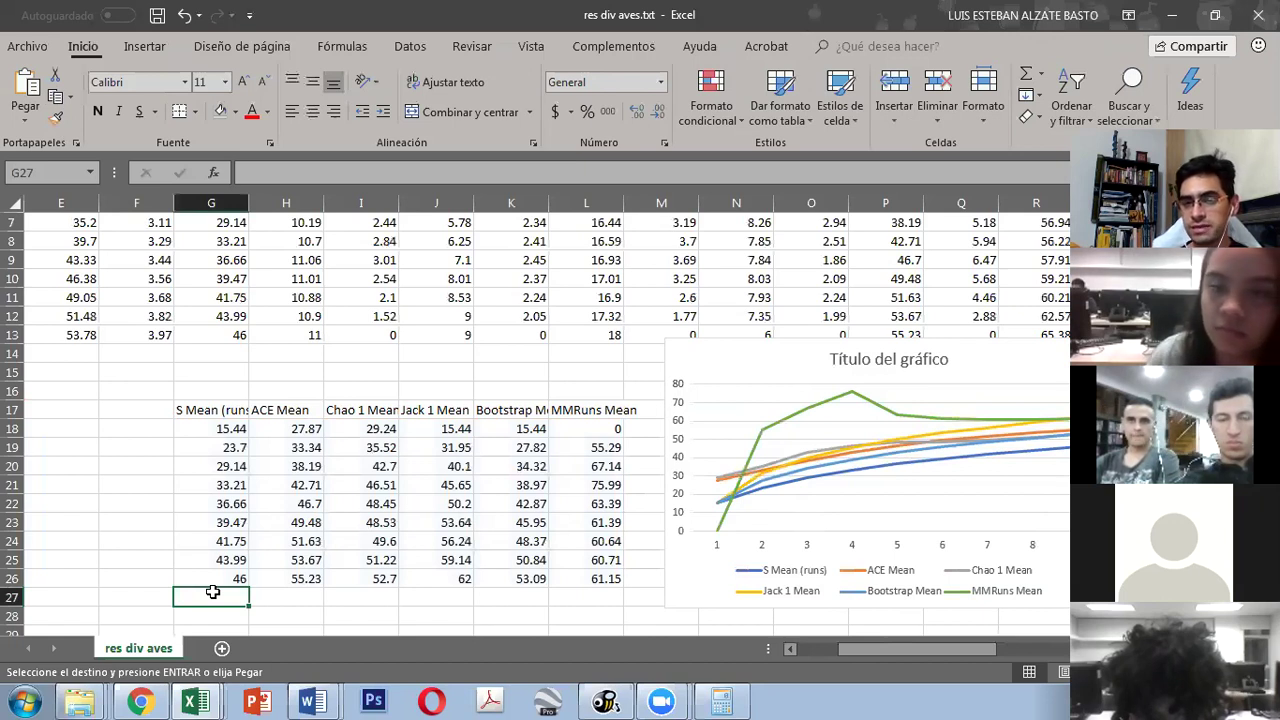
pyautogui.moveTo(283, 392); pyautogui.dragTo(595, 413)
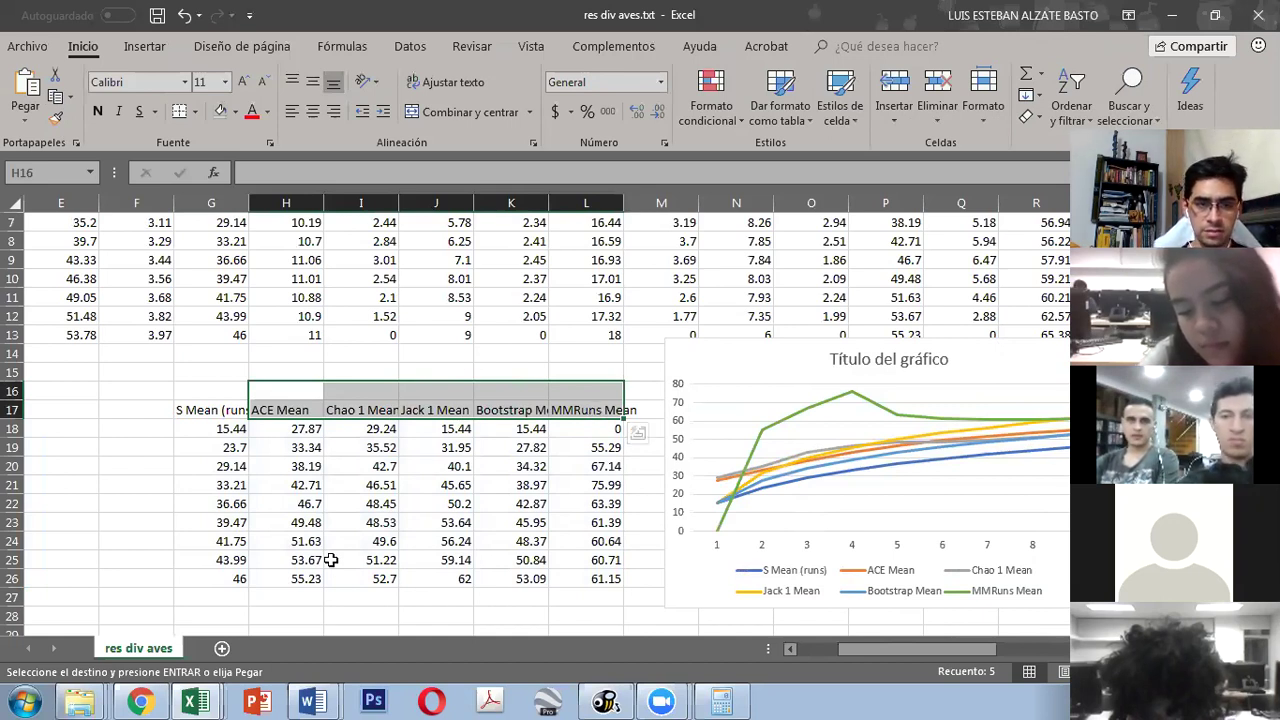
pyautogui.click(299, 597)
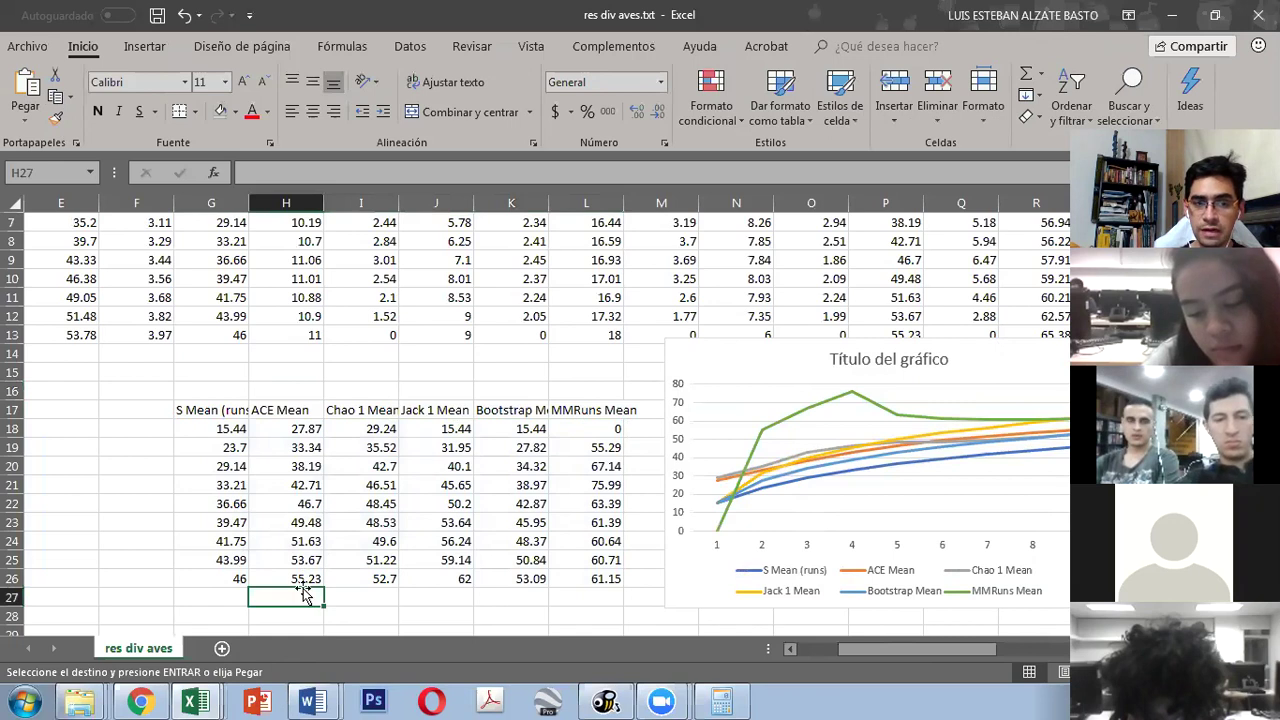
pyautogui.click(305, 579)
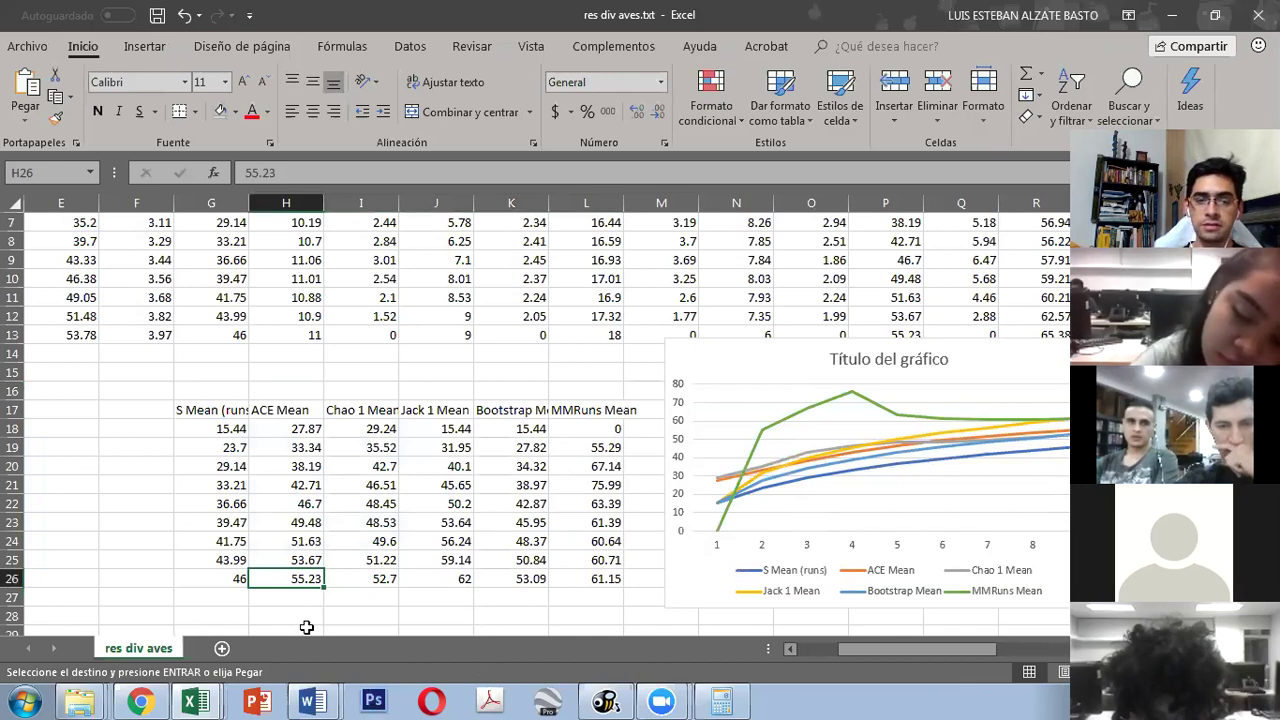
# Step: Enter the completeness percentage formula =(46/H26)*100 in H27, below the ACE Mean column
pyautogui.click(317, 598)
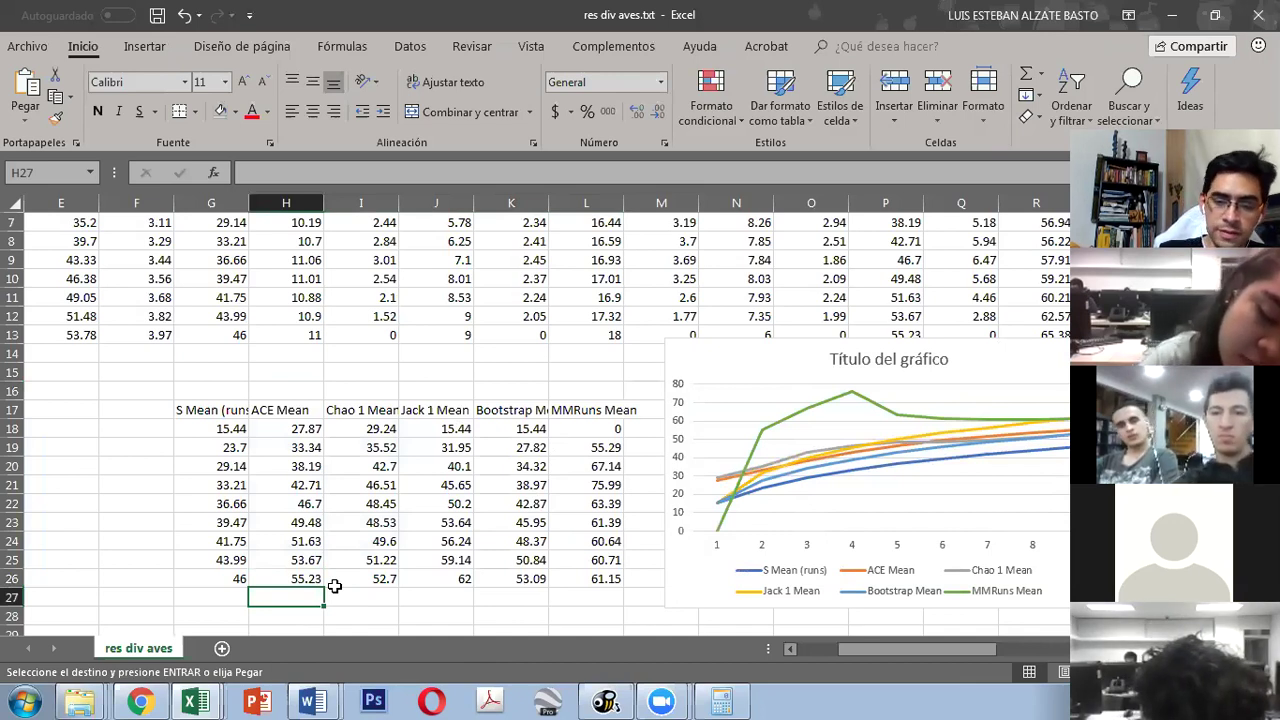
pyautogui.write('=46')
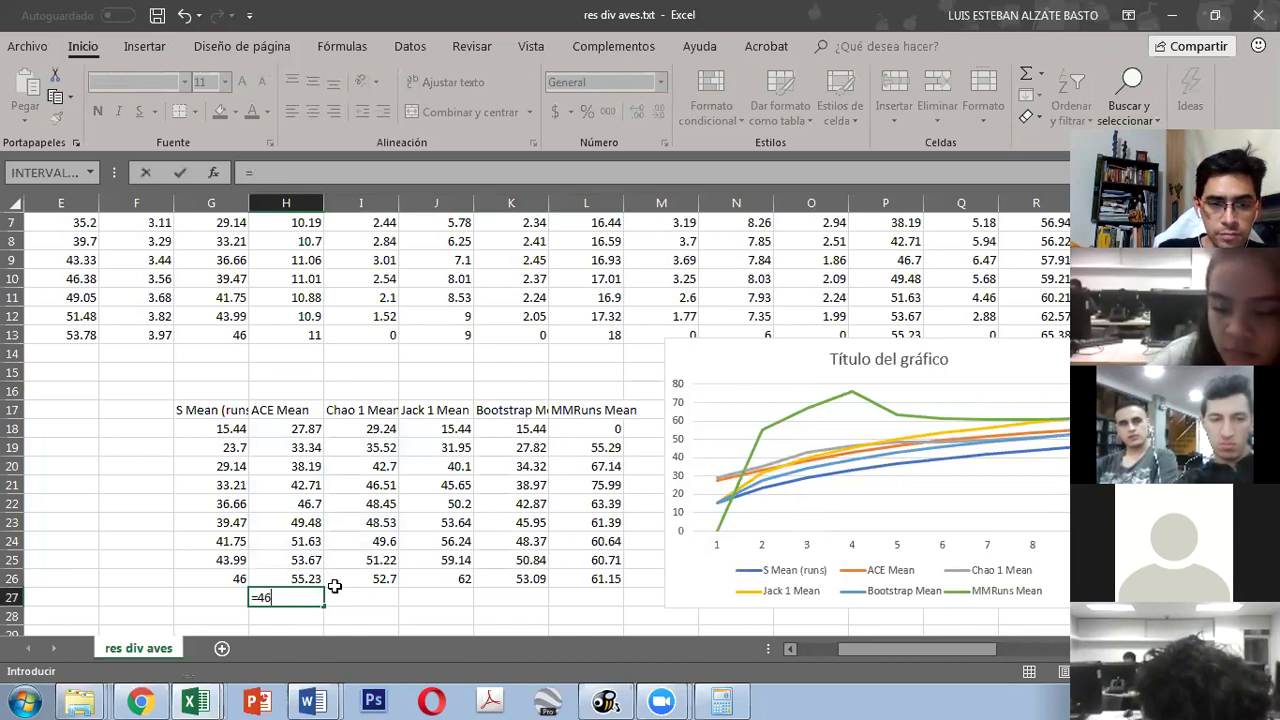
pyautogui.press('BackSpace')
pyautogui.press('BackSpace')
pyautogui.press('BackSpace')
pyautogui.write('=(')
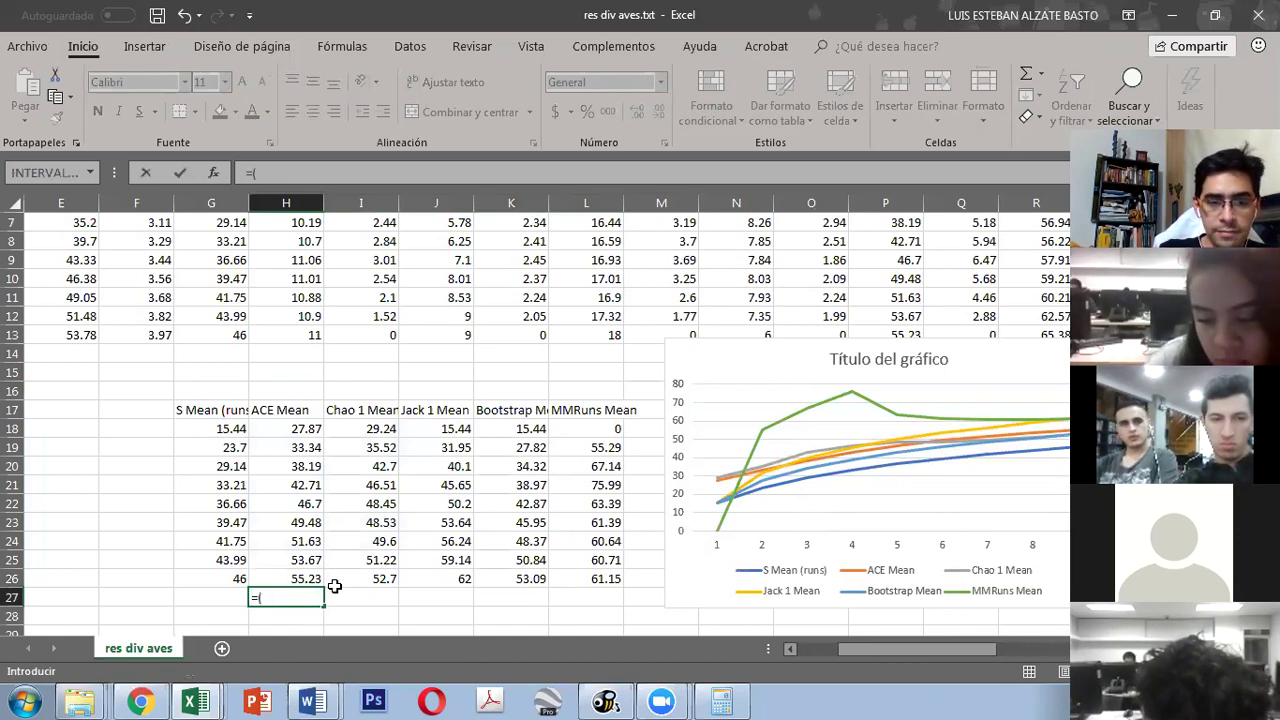
pyautogui.write('46')
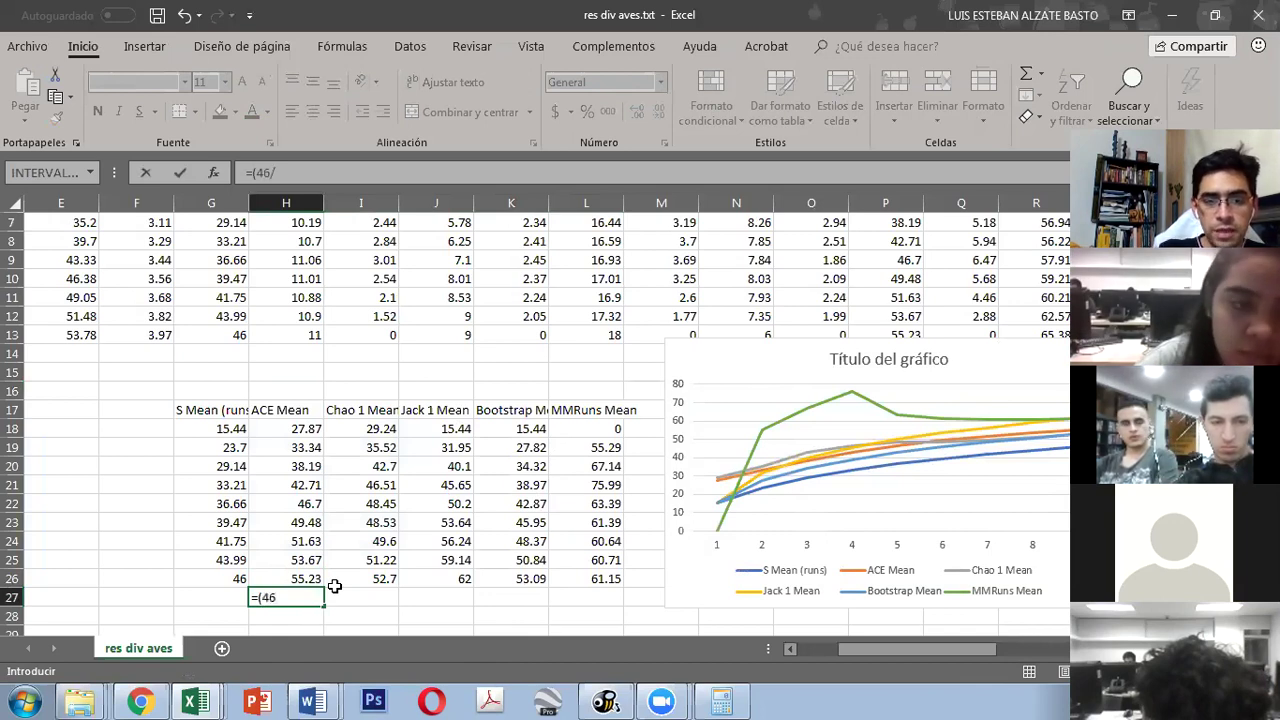
pyautogui.write('/')
pyautogui.click(298, 578)
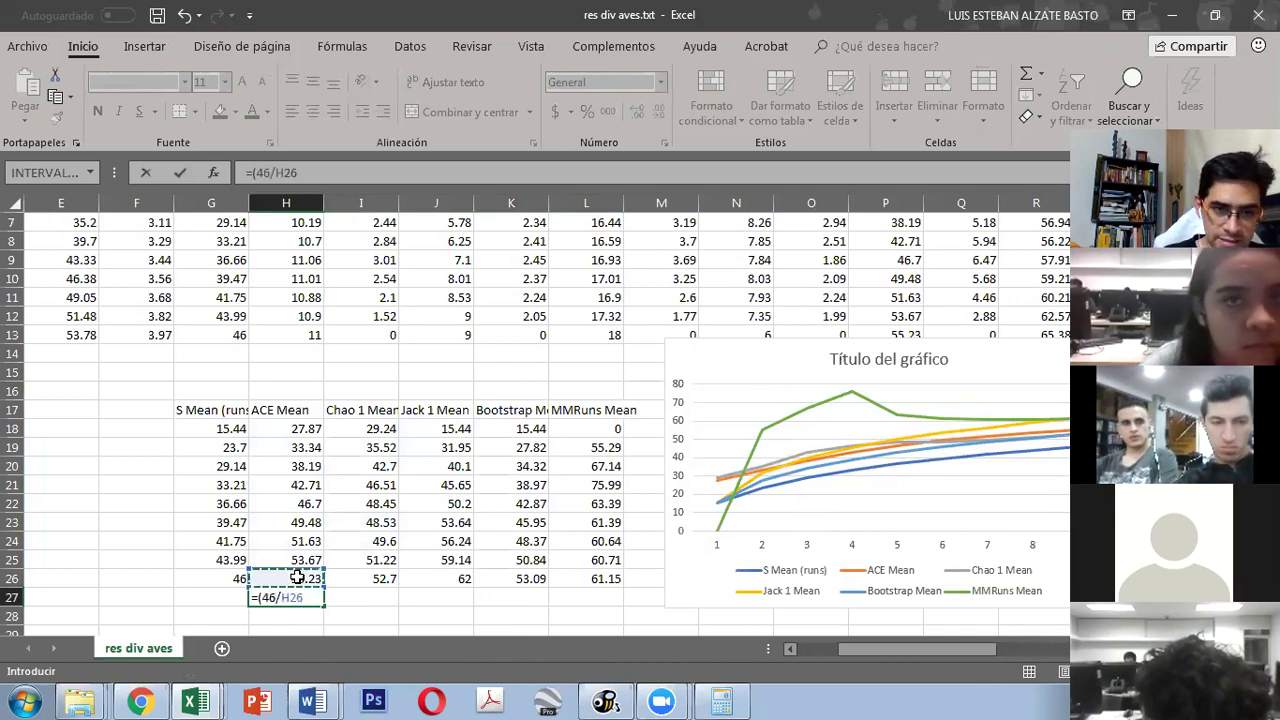
pyautogui.write(')')
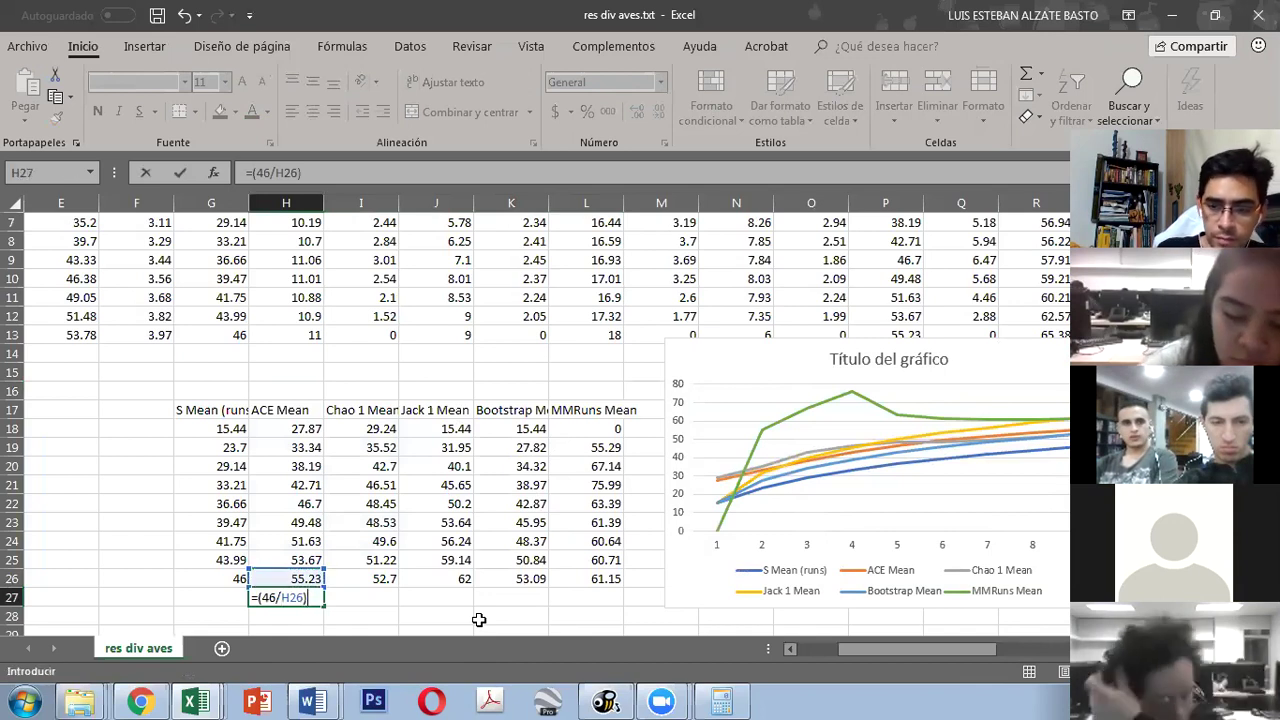
pyautogui.write('*100')
pyautogui.press('Return')
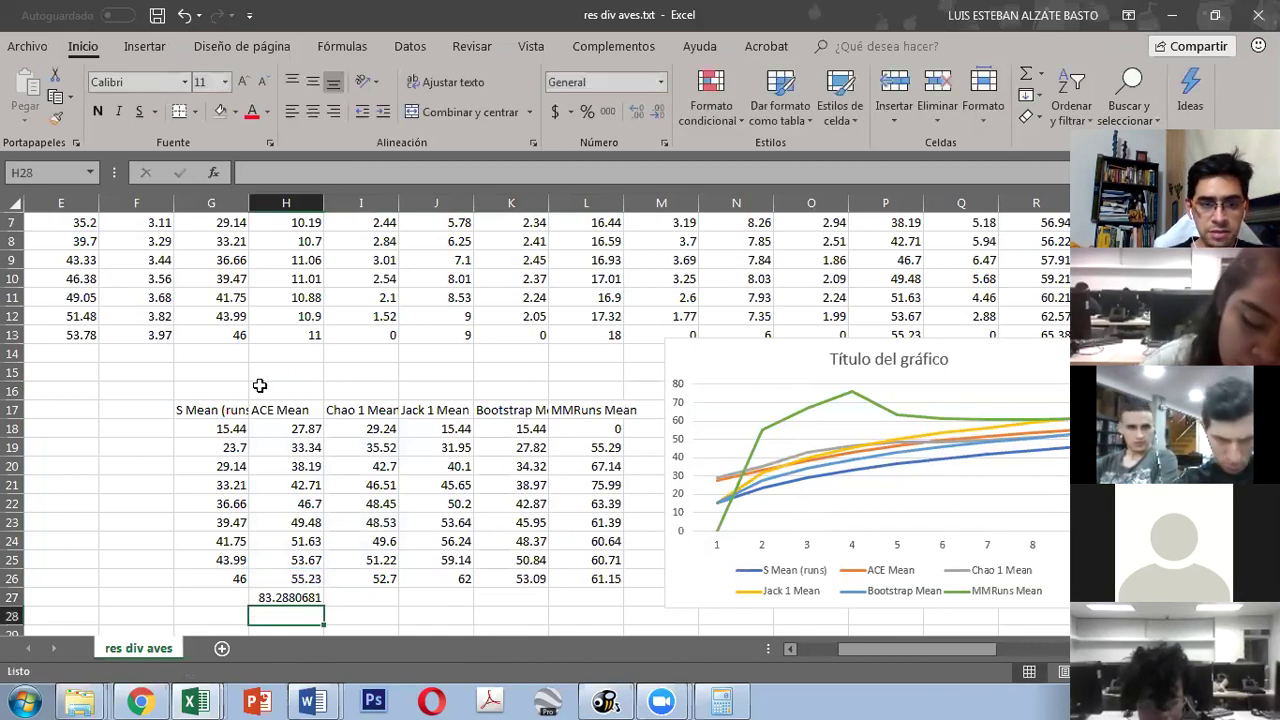
# Step: Fill the percentage formula from H27 across to L27 for the remaining estimators
pyautogui.click(294, 598)
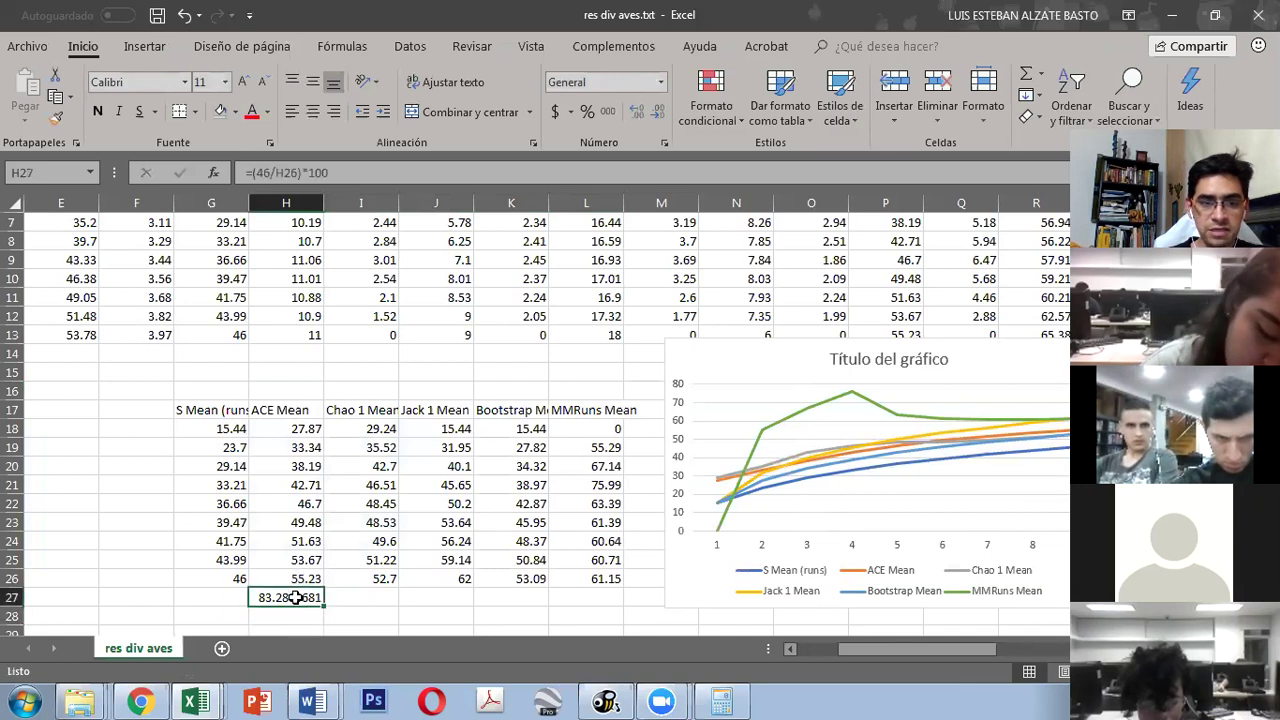
pyautogui.moveTo(324, 606); pyautogui.dragTo(598, 613)
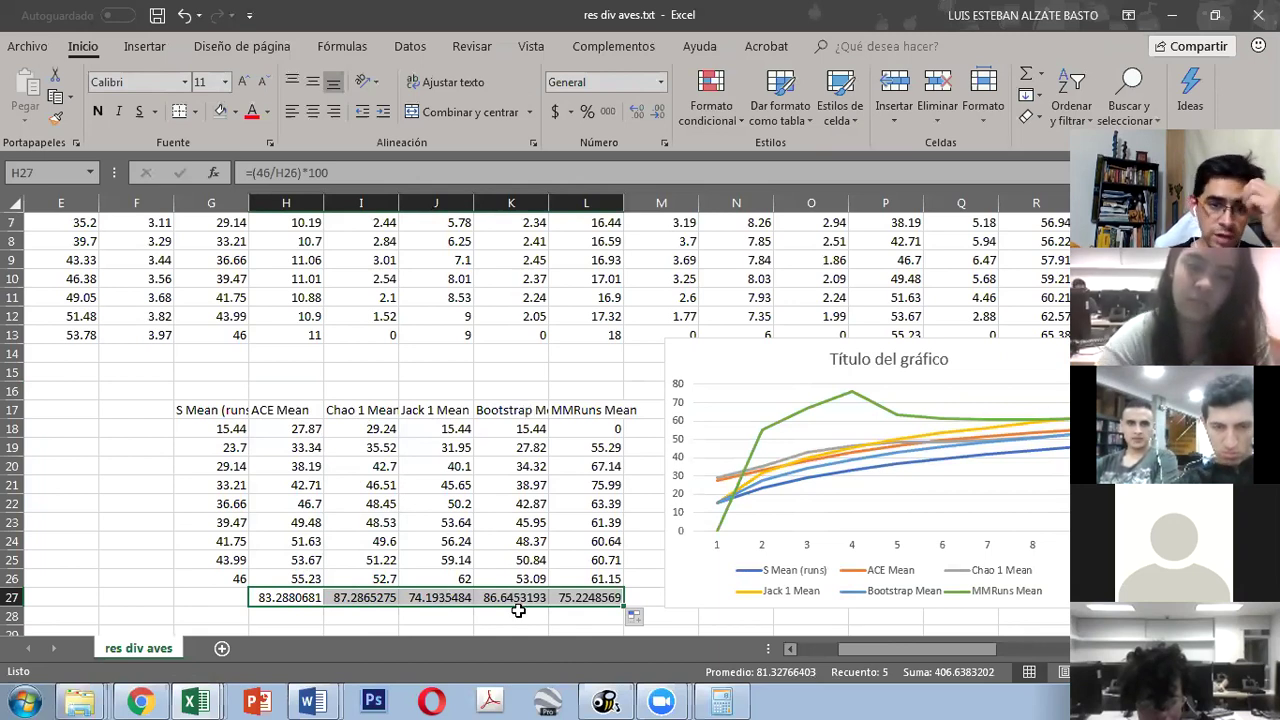
pyautogui.click(591, 619)
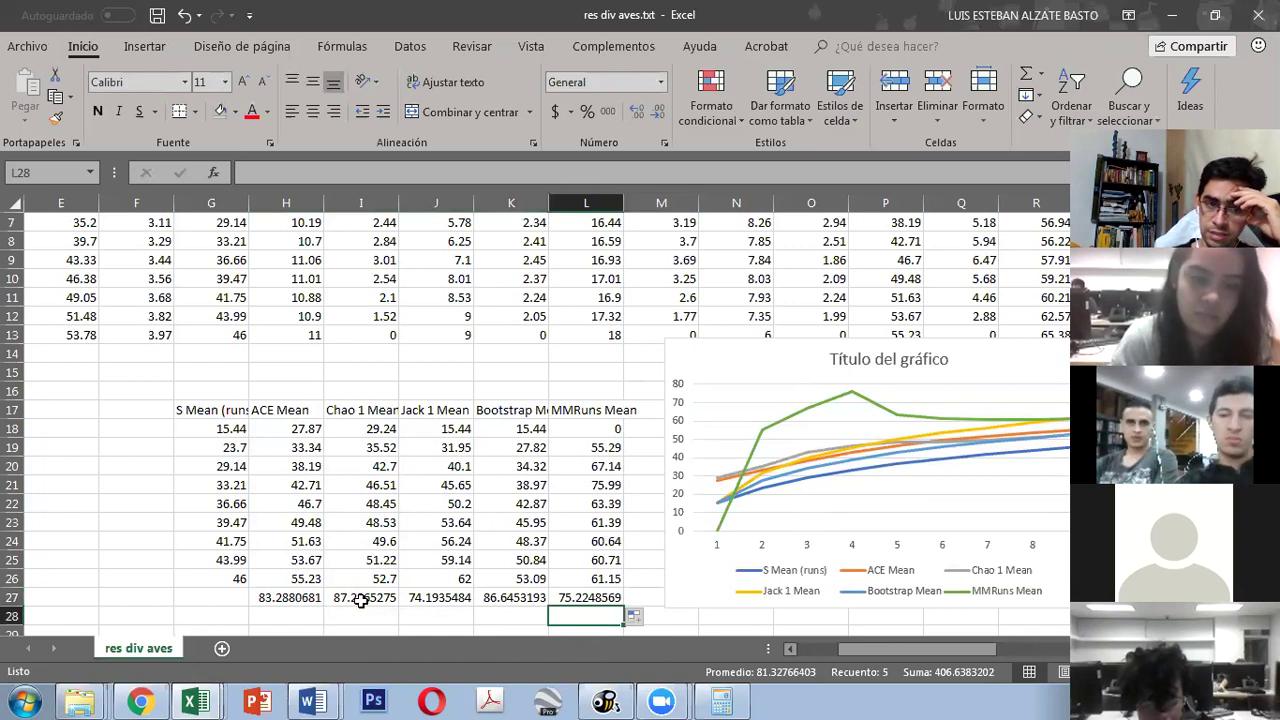
# Step: Examine the Chao 1, Bootstrap and Jack 1 columns together with their completeness percentages in row 27
pyautogui.moveTo(370, 410); pyautogui.dragTo(352, 603)
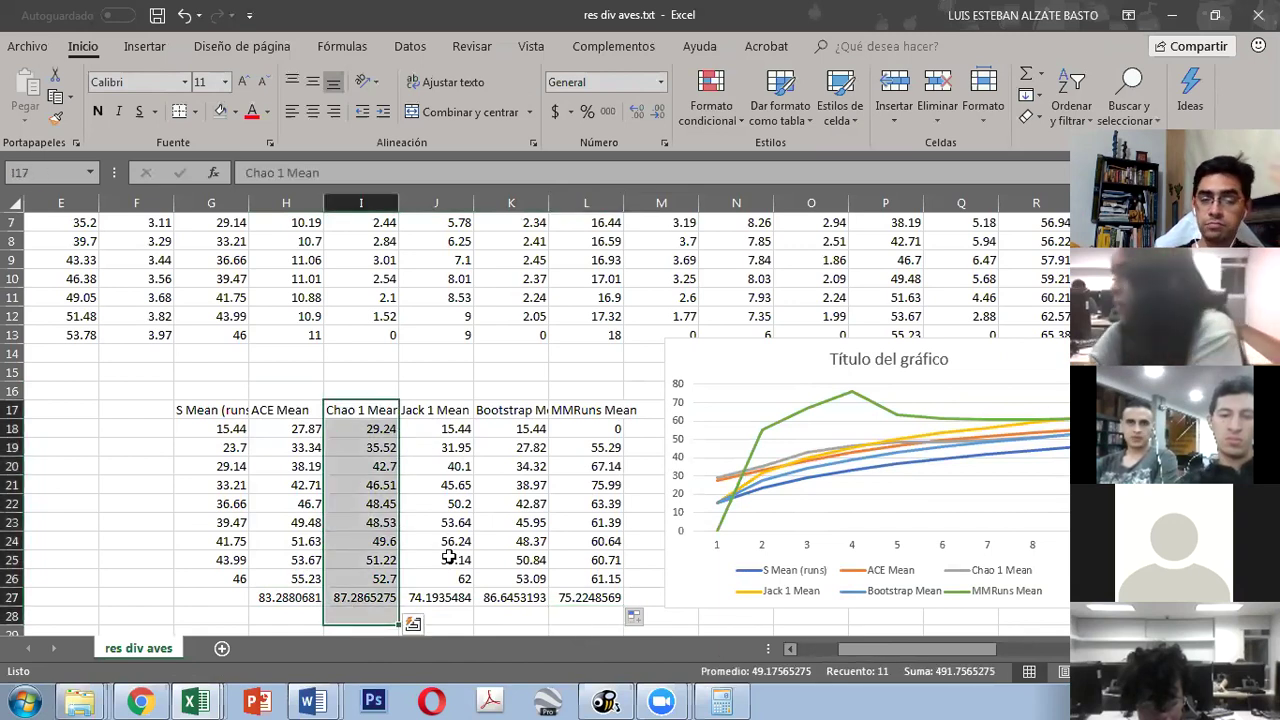
pyautogui.moveTo(503, 410); pyautogui.dragTo(506, 598)
pyautogui.moveTo(540, 672); pyautogui.dragTo(532, 650)
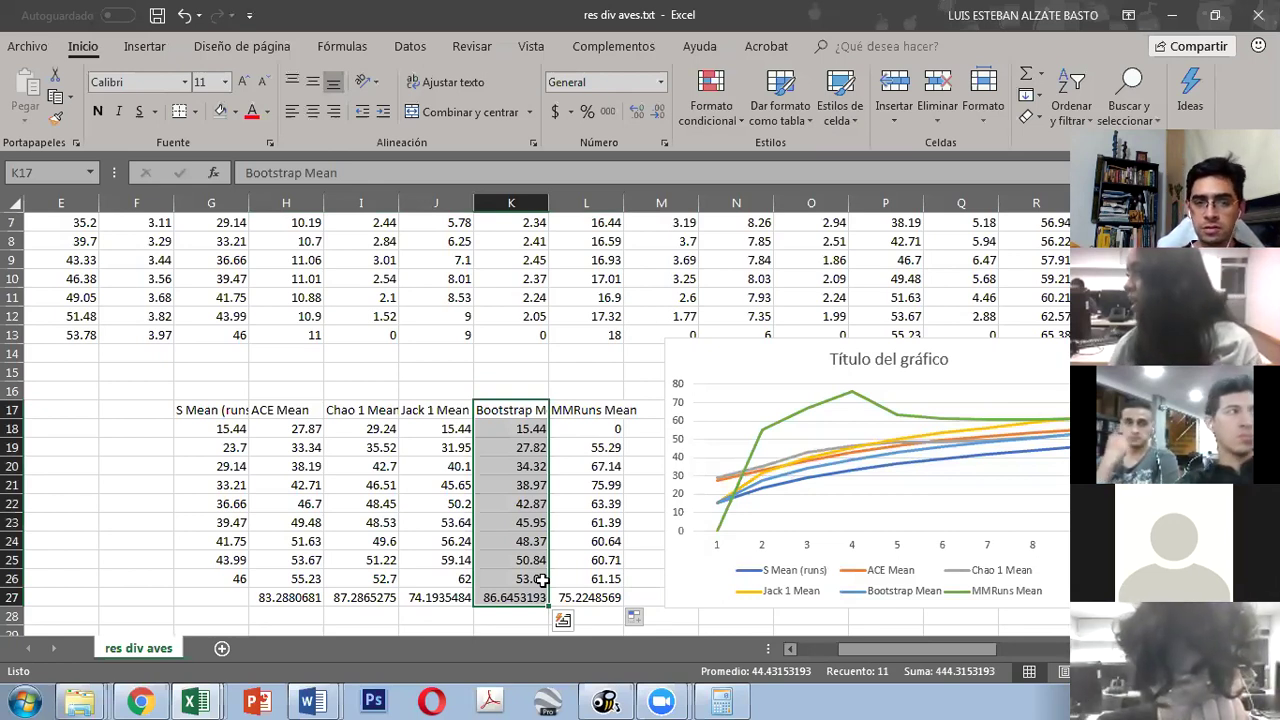
pyautogui.moveTo(440, 410); pyautogui.dragTo(440, 600)
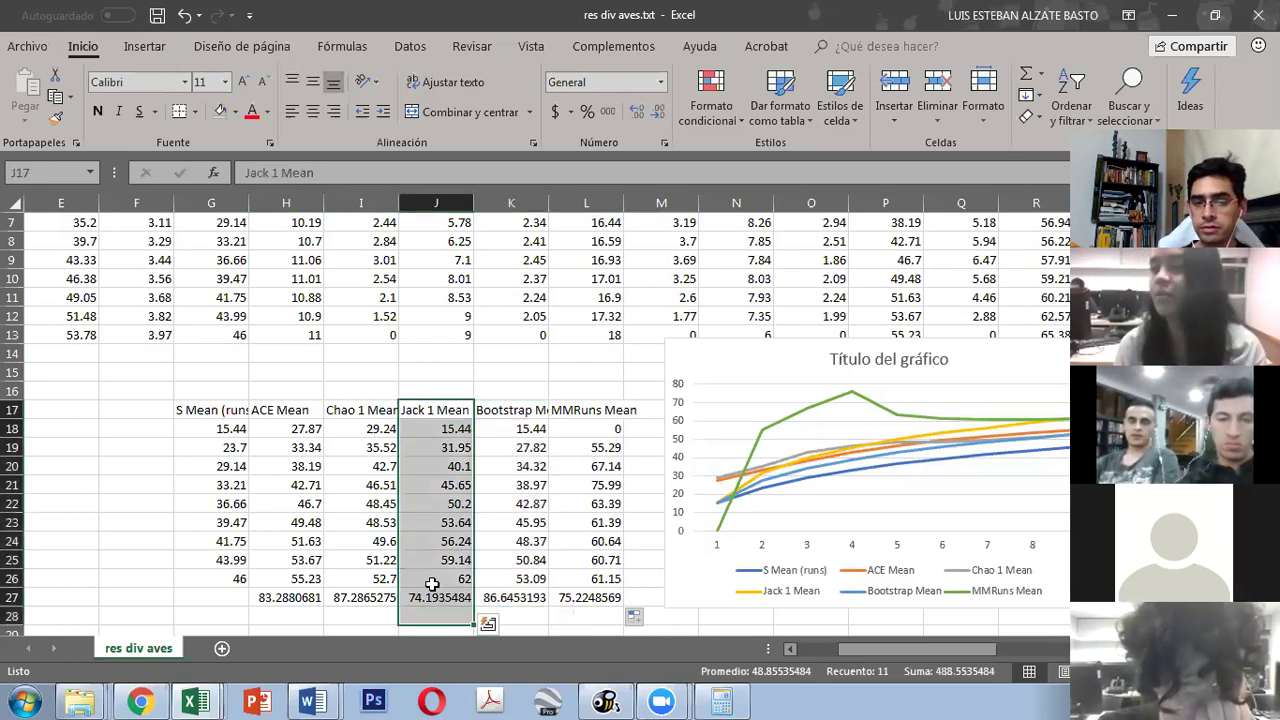
pyautogui.click(432, 598)
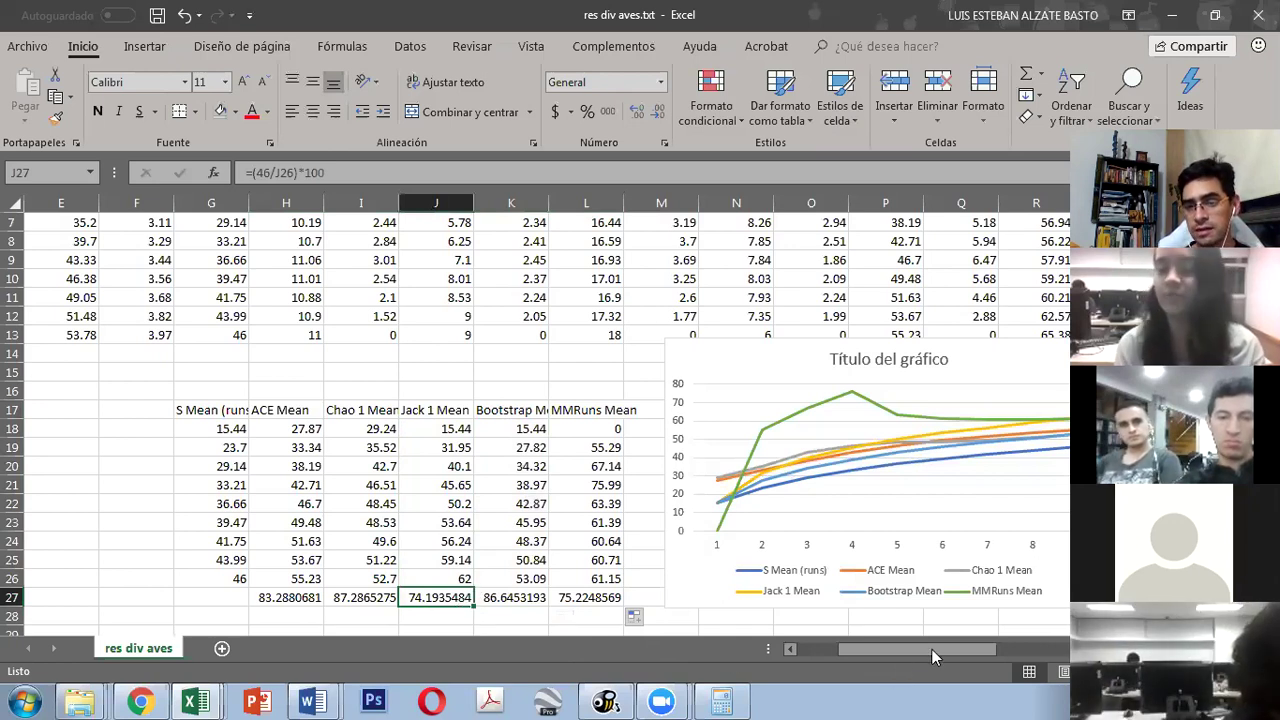
# Step: Annotate the chart in red with sample numbers 10, 11 and 21 past its x-axis, and extend the curves until they converge
pyautogui.moveTo(915, 649); pyautogui.dragTo(985, 649)
pyautogui.click(960, 630)
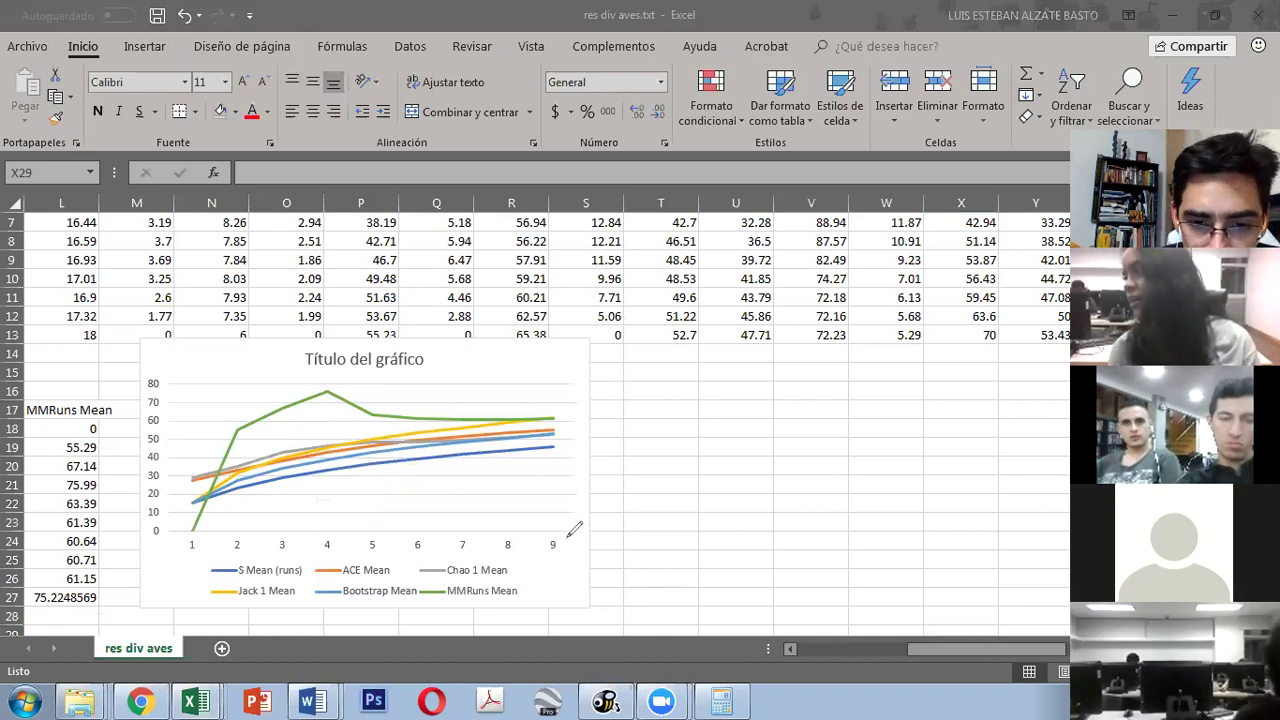
pyautogui.moveTo(593, 541); pyautogui.dragTo(611, 540)
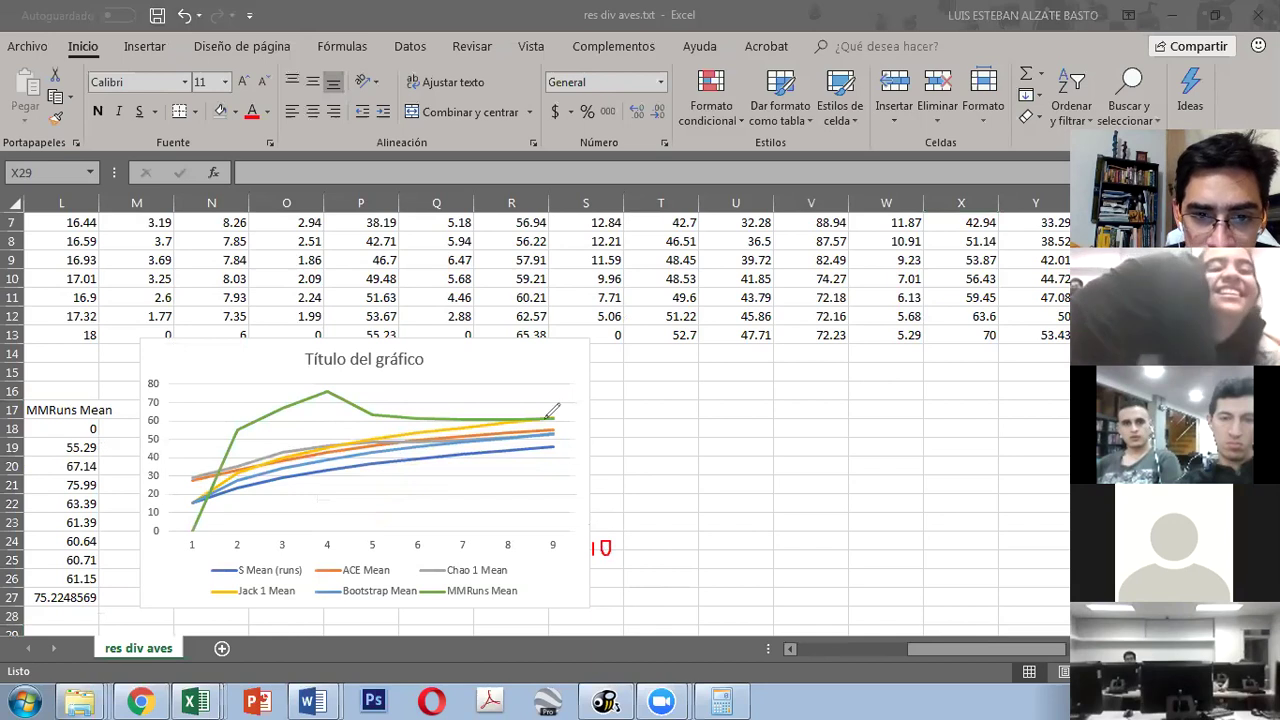
pyautogui.moveTo(550, 446); pyautogui.dragTo(597, 444)
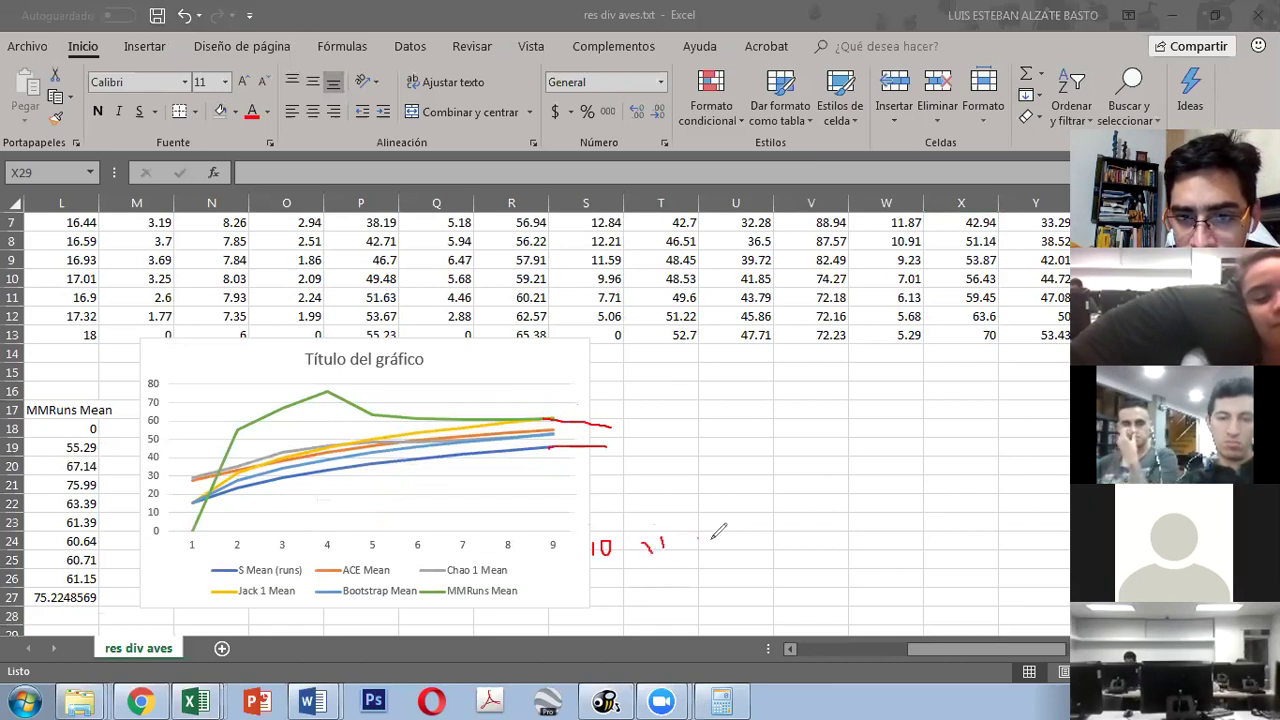
pyautogui.moveTo(784, 535); pyautogui.dragTo(784, 548)
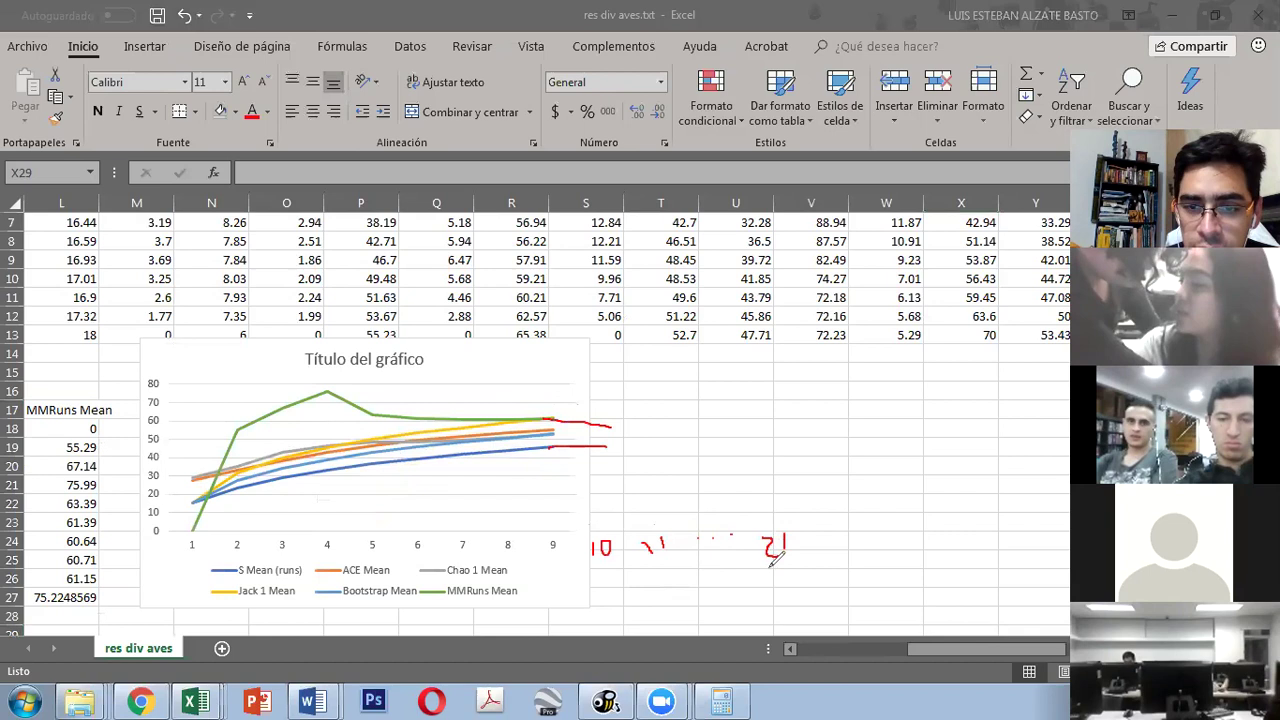
pyautogui.moveTo(555, 445); pyautogui.dragTo(742, 440)
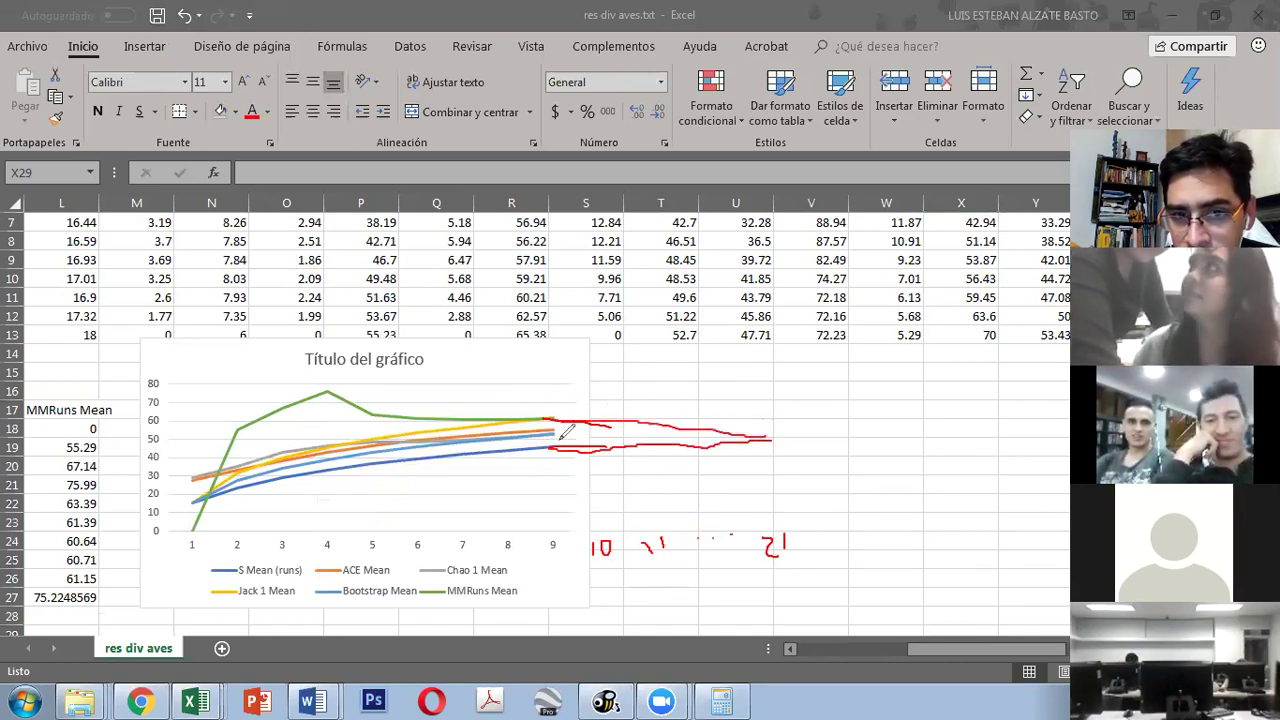
pyautogui.moveTo(557, 425); pyautogui.dragTo(641, 428)
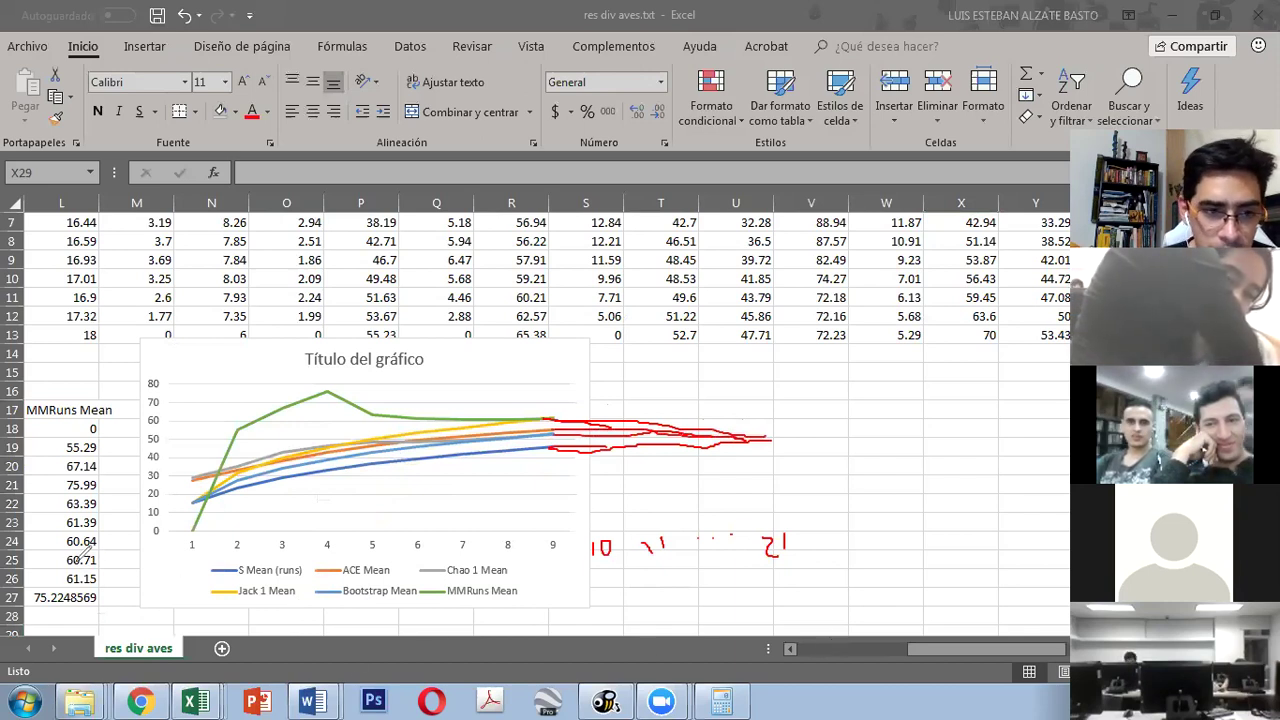
pyautogui.moveTo(43, 584)
pyautogui.mouseDown()
pyautogui.moveTo(95, 605)
pyautogui.moveTo(58, 566)
pyautogui.moveTo(48, 575)
pyautogui.mouseUp()
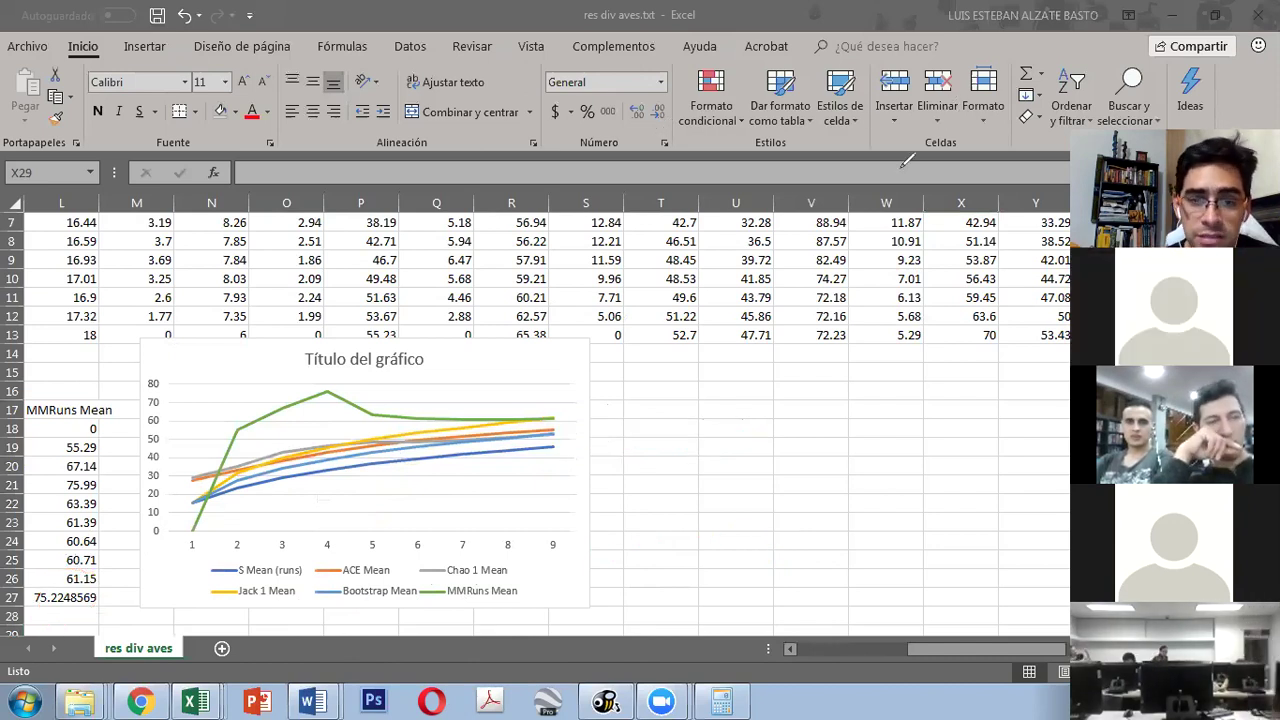
# Step: Switch to the res DivArb.txt workbook and maximize its window
pyautogui.click(945, 645)
pyautogui.moveTo(883, 653)
pyautogui.mouseDown()
pyautogui.moveTo(798, 654)
pyautogui.moveTo(864, 650)
pyautogui.mouseUp()
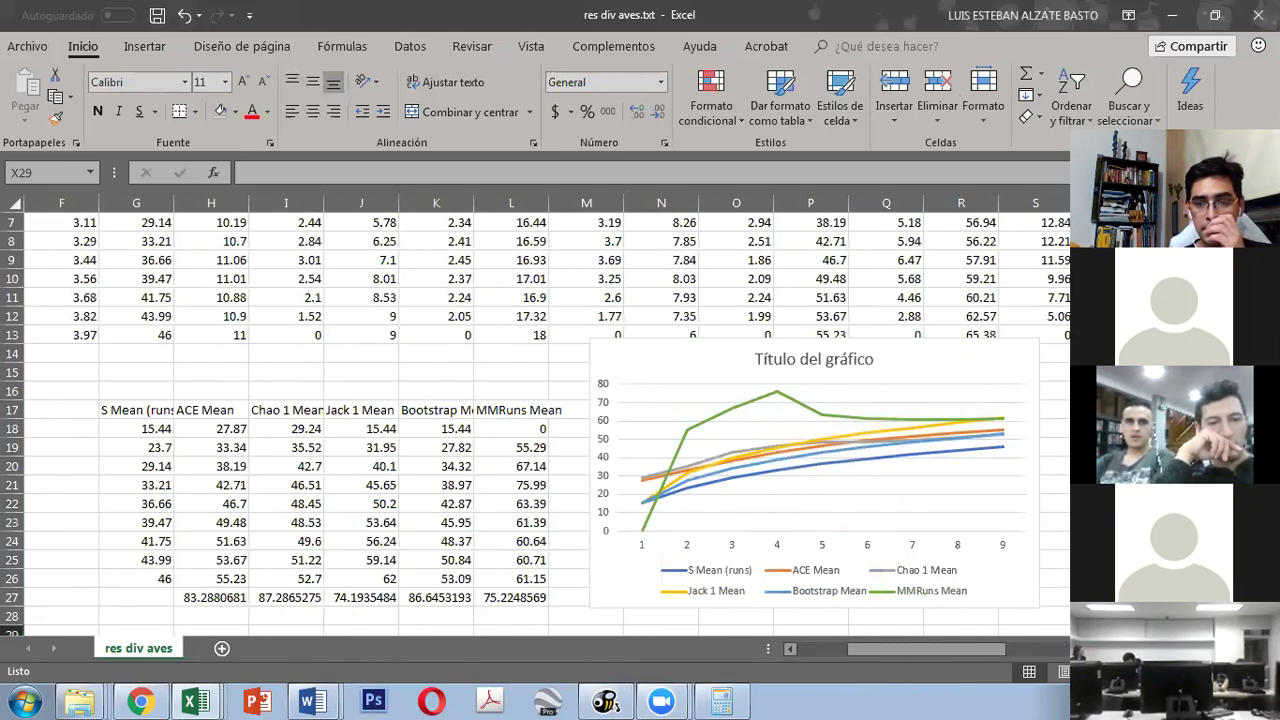
pyautogui.click(196, 701)
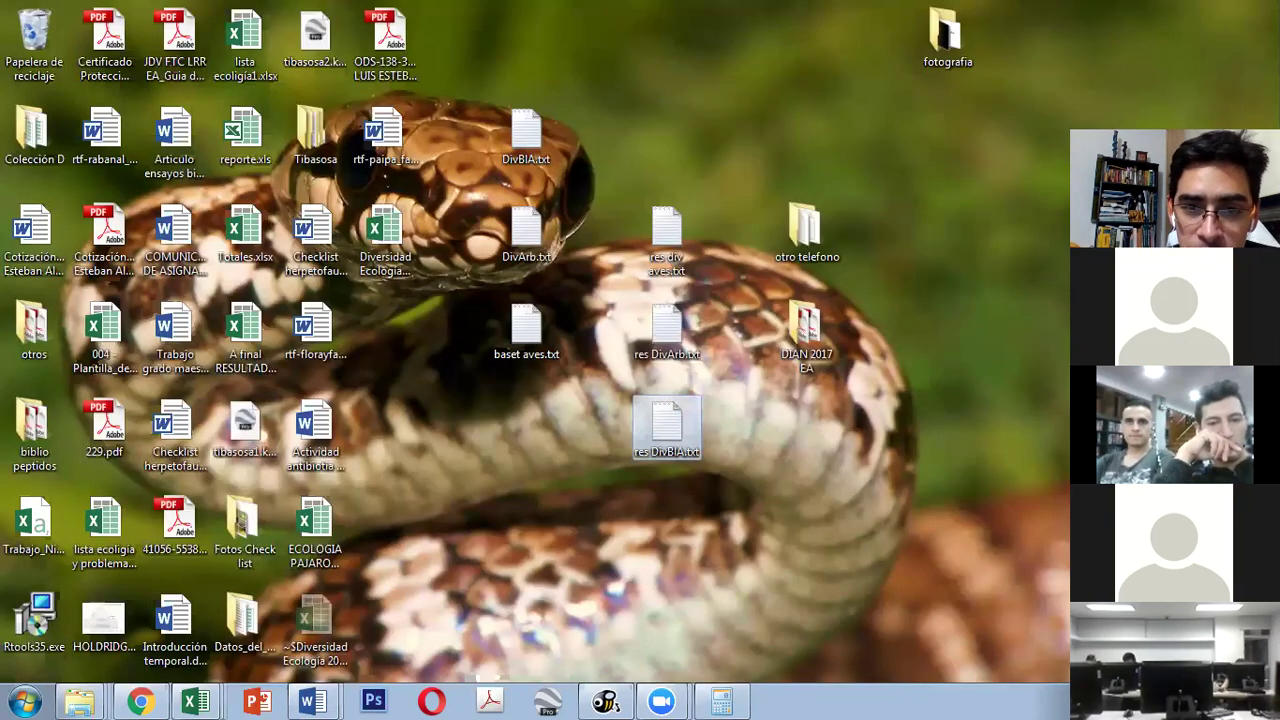
pyautogui.moveTo(203, 700)
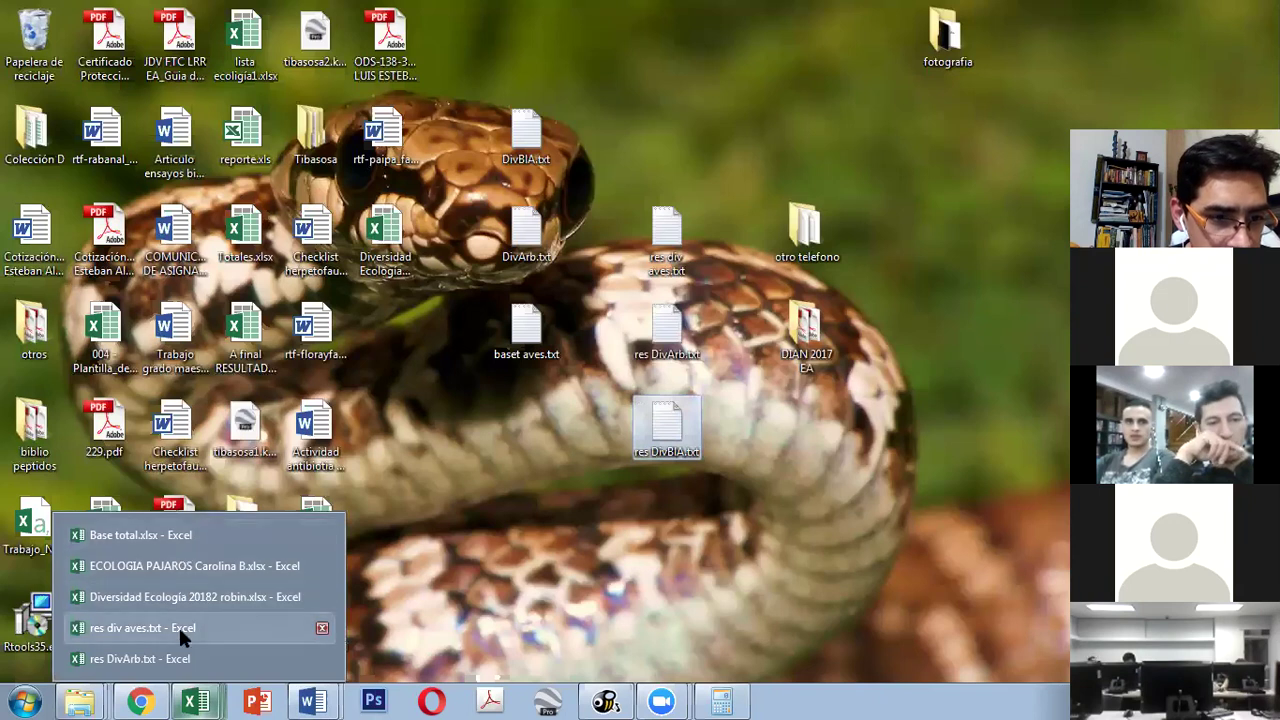
pyautogui.click(178, 625)
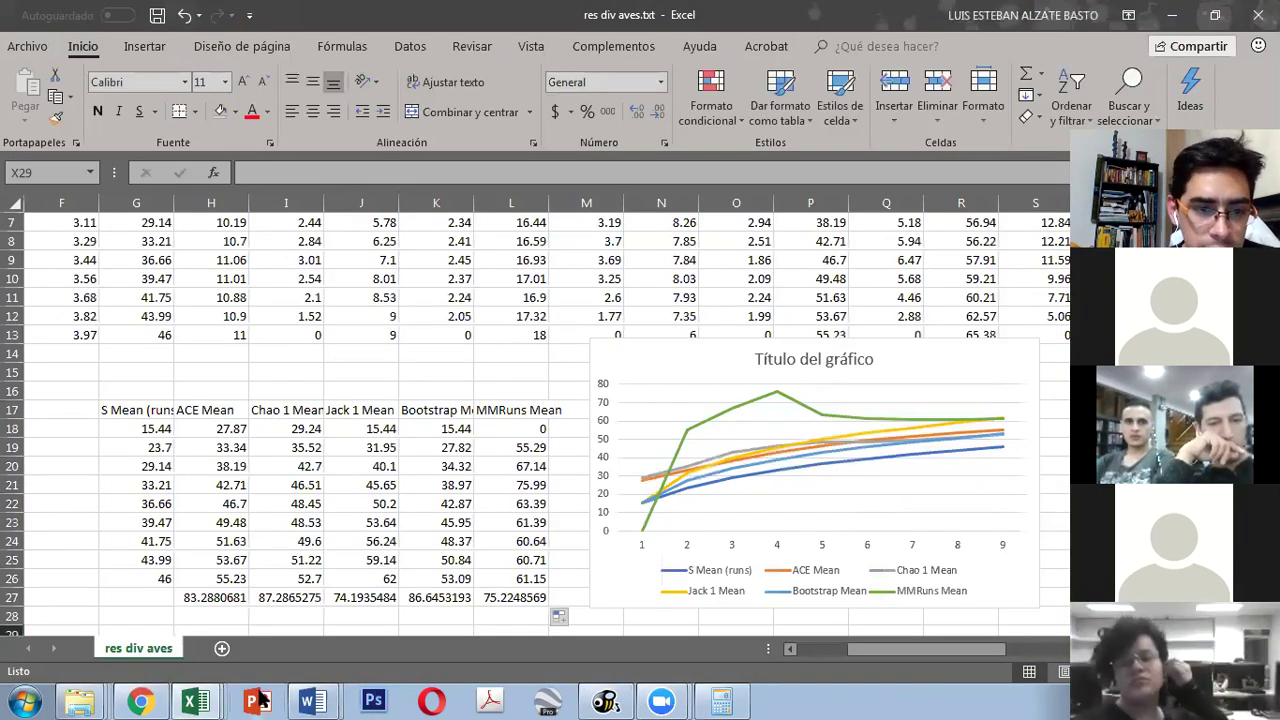
pyautogui.click(222, 692)
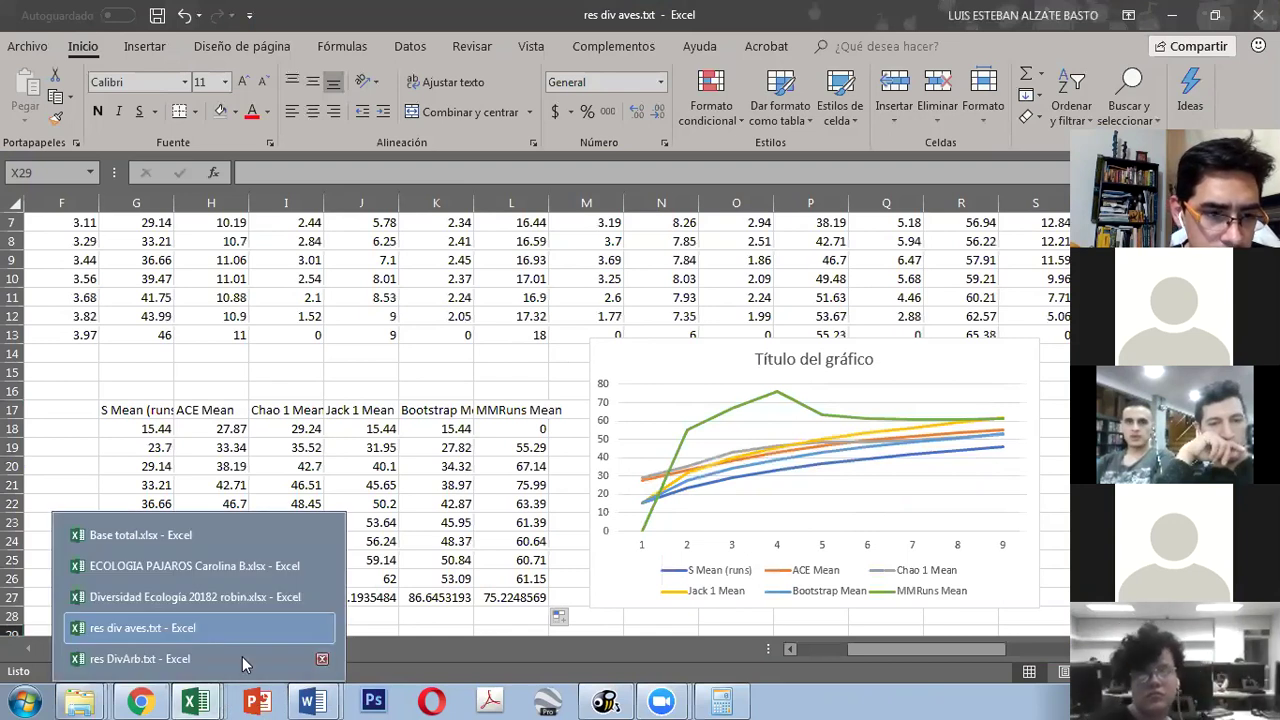
pyautogui.click(322, 660)
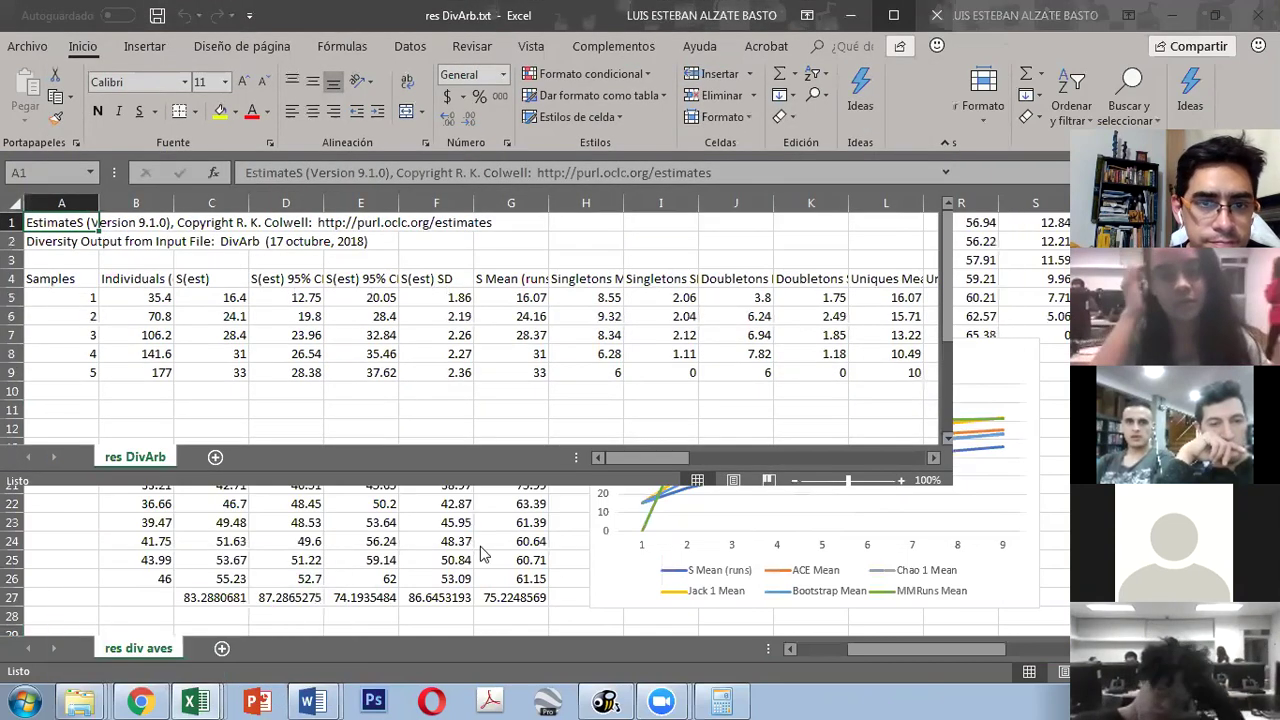
pyautogui.press('super+Up')
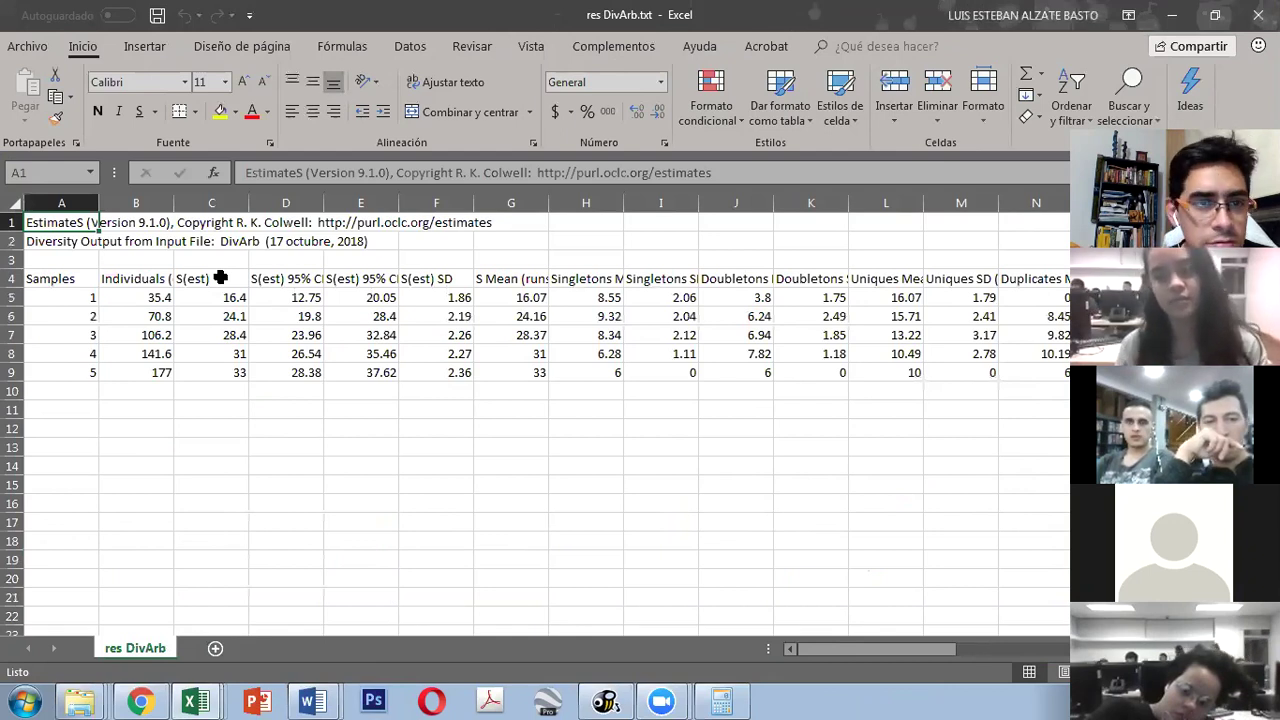
# Step: Try to copy the S Mean (runs), ACE Mean and Chao 1 Mean columns together as one multiple selection
pyautogui.moveTo(220, 278); pyautogui.dragTo(236, 372)
pyautogui.moveTo(508, 280); pyautogui.dragTo(517, 372)
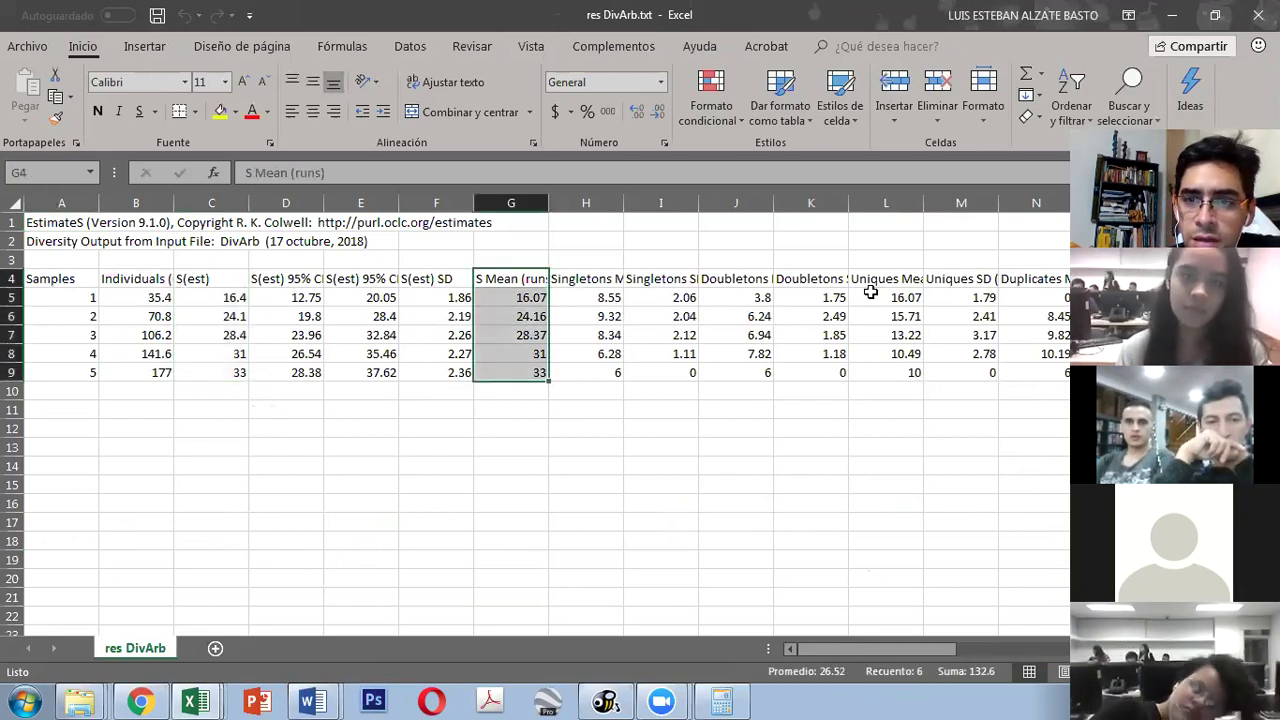
pyautogui.moveTo(933, 654)
pyautogui.mouseDown()
pyautogui.moveTo(965, 649)
pyautogui.moveTo(915, 647)
pyautogui.moveTo(945, 651)
pyautogui.mouseUp()
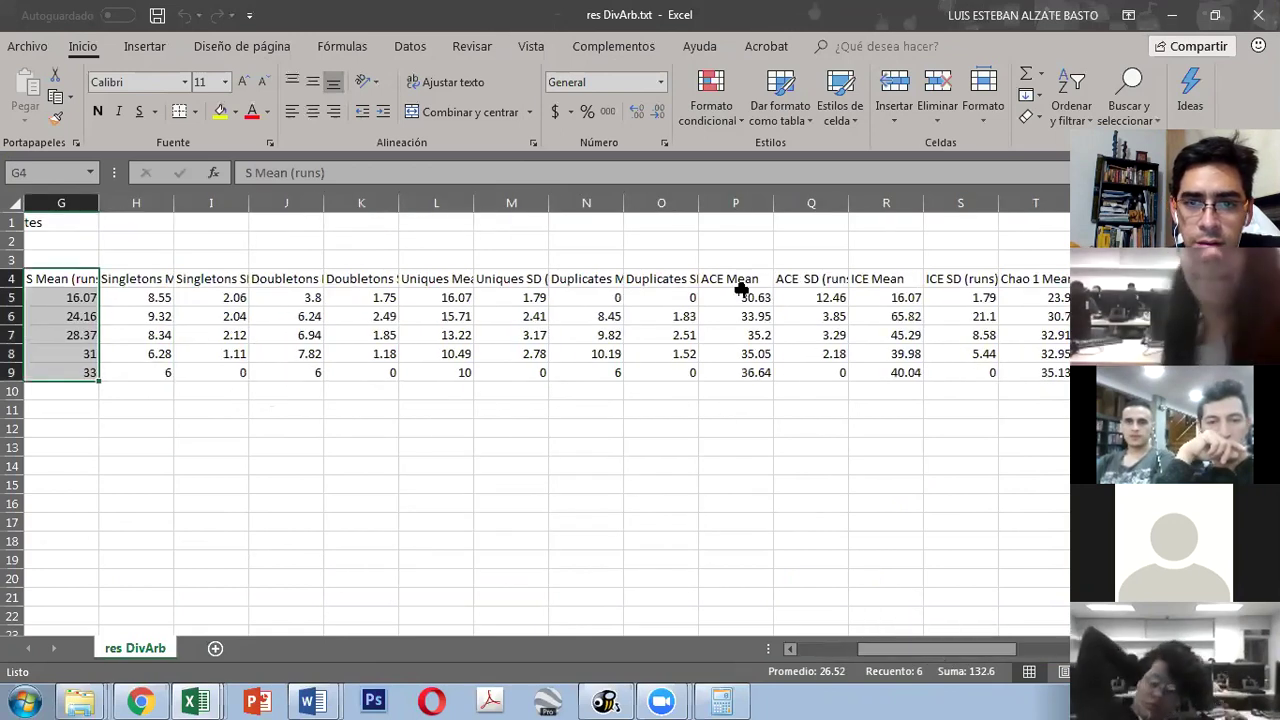
pyautogui.moveTo(745, 278); pyautogui.dragTo(755, 366)
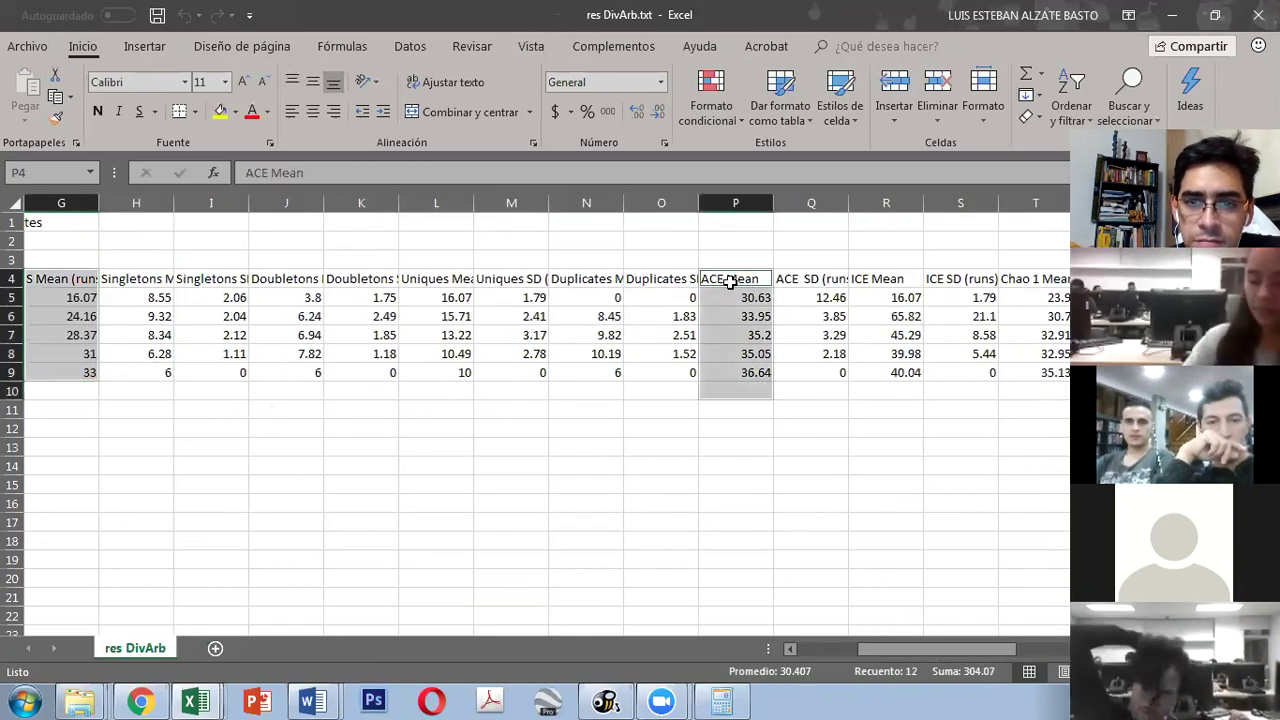
pyautogui.moveTo(917, 649); pyautogui.dragTo(947, 649)
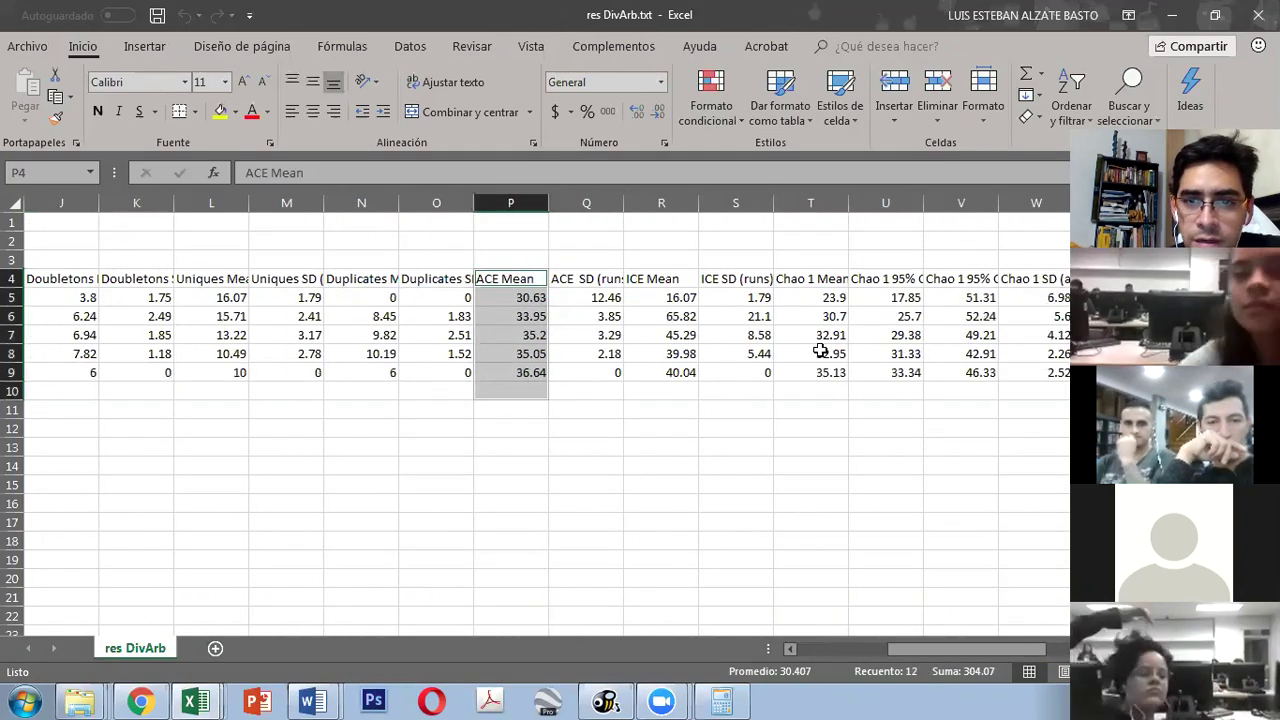
pyautogui.moveTo(823, 278); pyautogui.dragTo(827, 365)
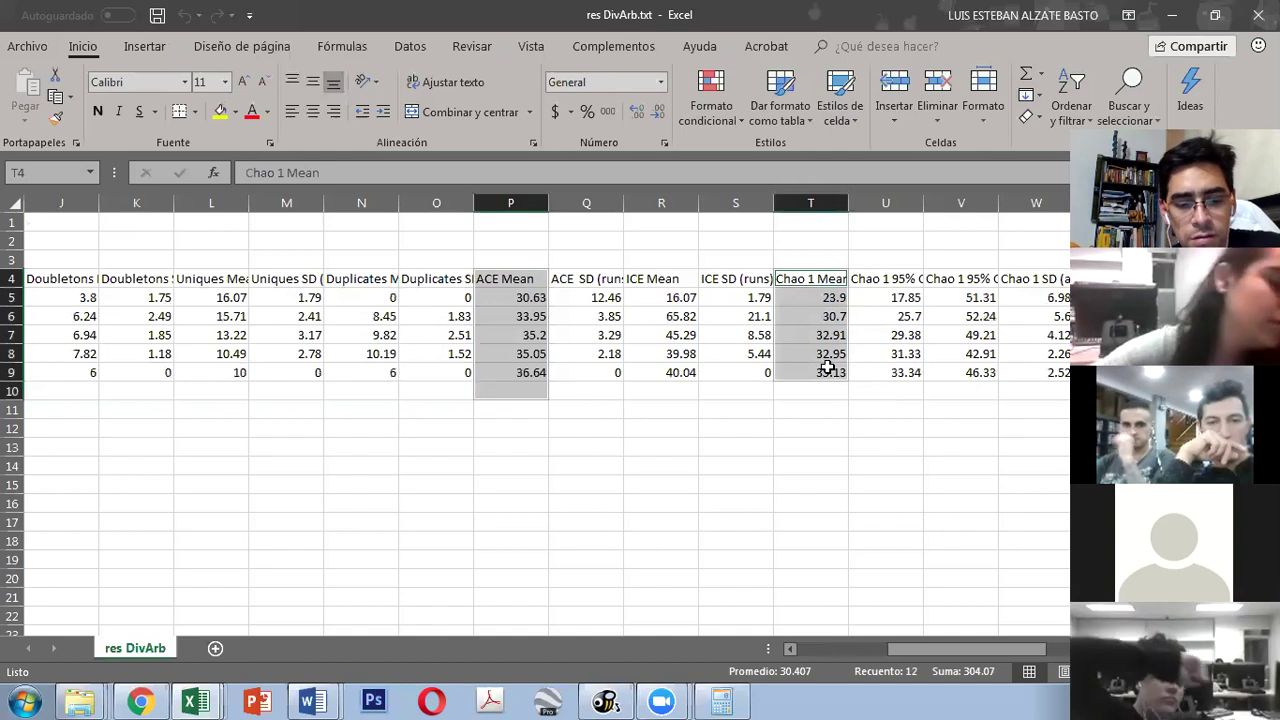
pyautogui.hotkey('ctrl', 'c')
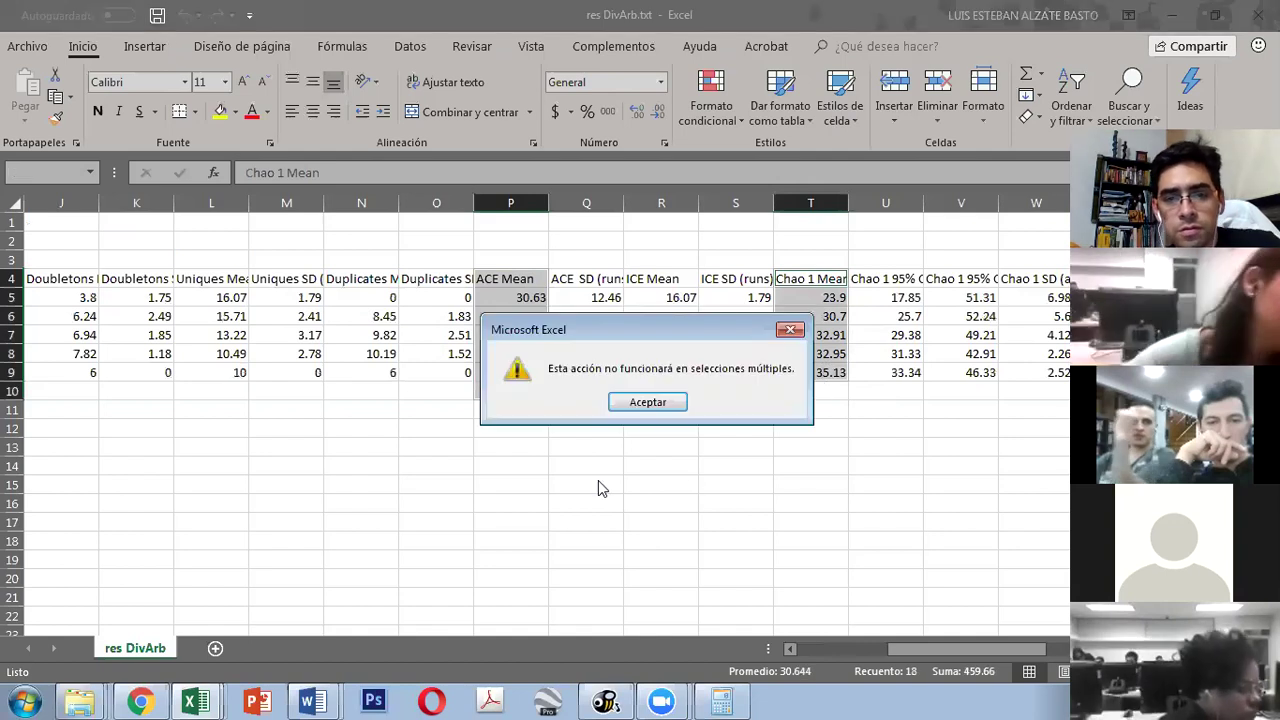
pyautogui.click(643, 404)
# Step: Copy the ACE Mean and Chao 1 Mean columns, rows 4 to 9 with headers, and paste them starting at O13
pyautogui.moveTo(795, 283); pyautogui.dragTo(801, 371)
pyautogui.moveTo(537, 279); pyautogui.dragTo(522, 371)
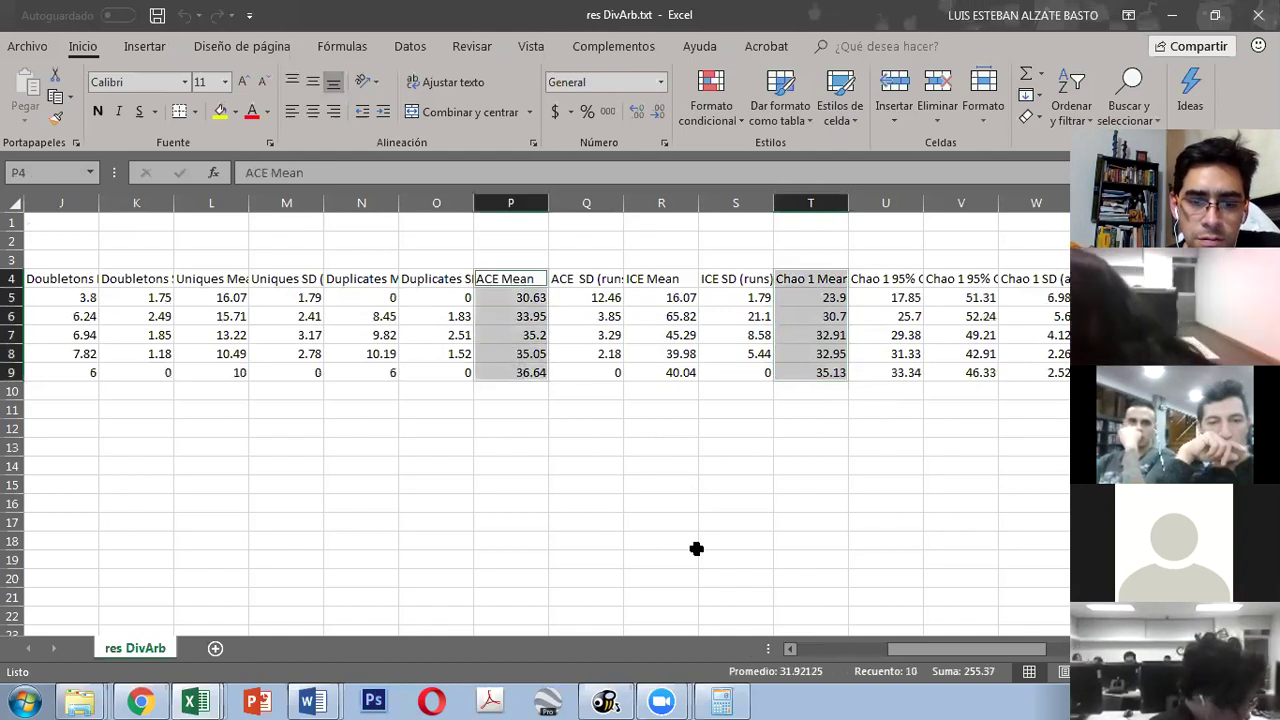
pyautogui.hotkey('ctrl', 'c')
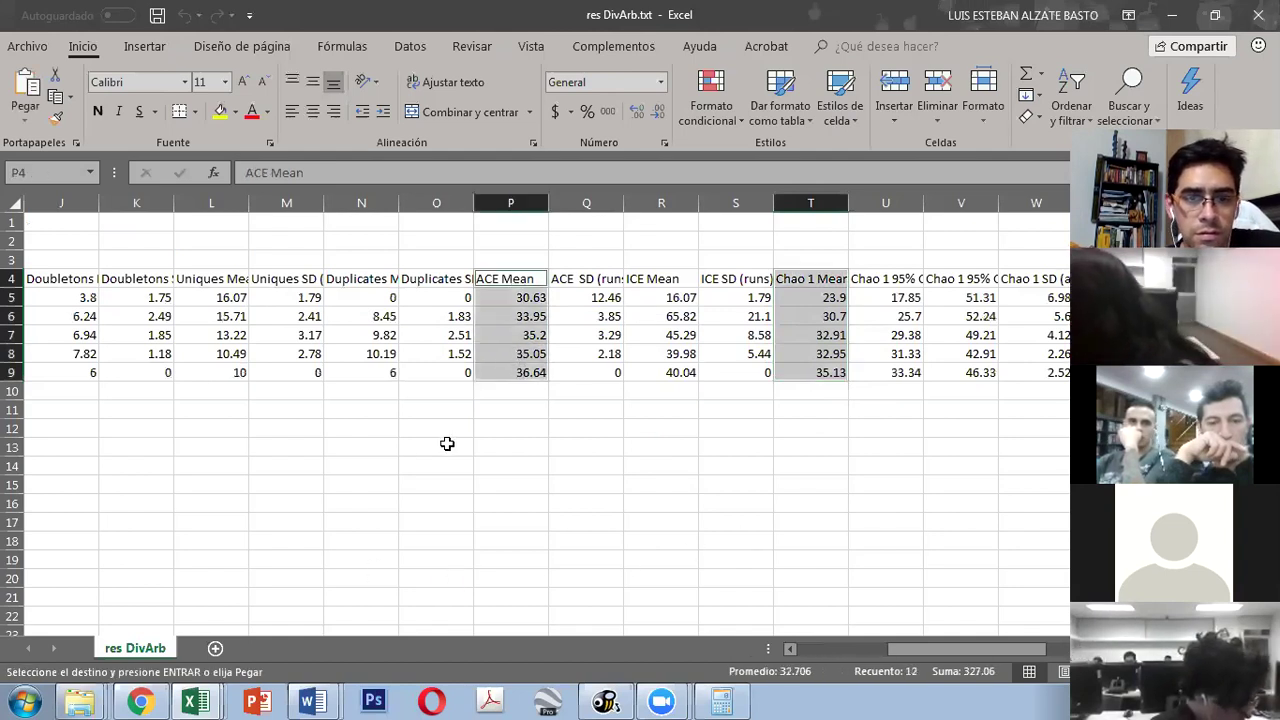
pyautogui.click(446, 445)
pyautogui.hotkey('ctrl', 'v')
# Step: Copy the S Mean (runs) column, G4:G9, into N13 beside the pasted ACE Mean column
pyautogui.moveTo(909, 647); pyautogui.dragTo(858, 647)
pyautogui.moveTo(152, 280); pyautogui.dragTo(161, 377)
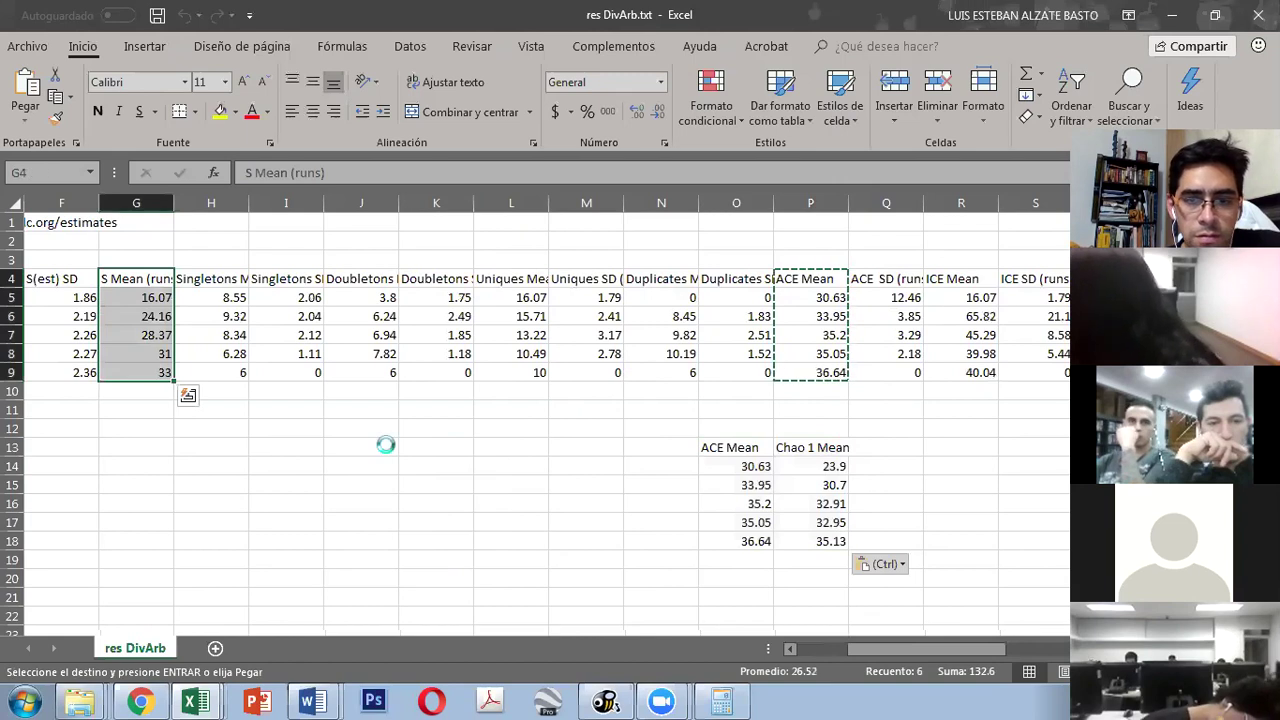
pyautogui.hotkey('ctrl', 'c')
pyautogui.click(672, 448)
pyautogui.hotkey('ctrl', 'v')
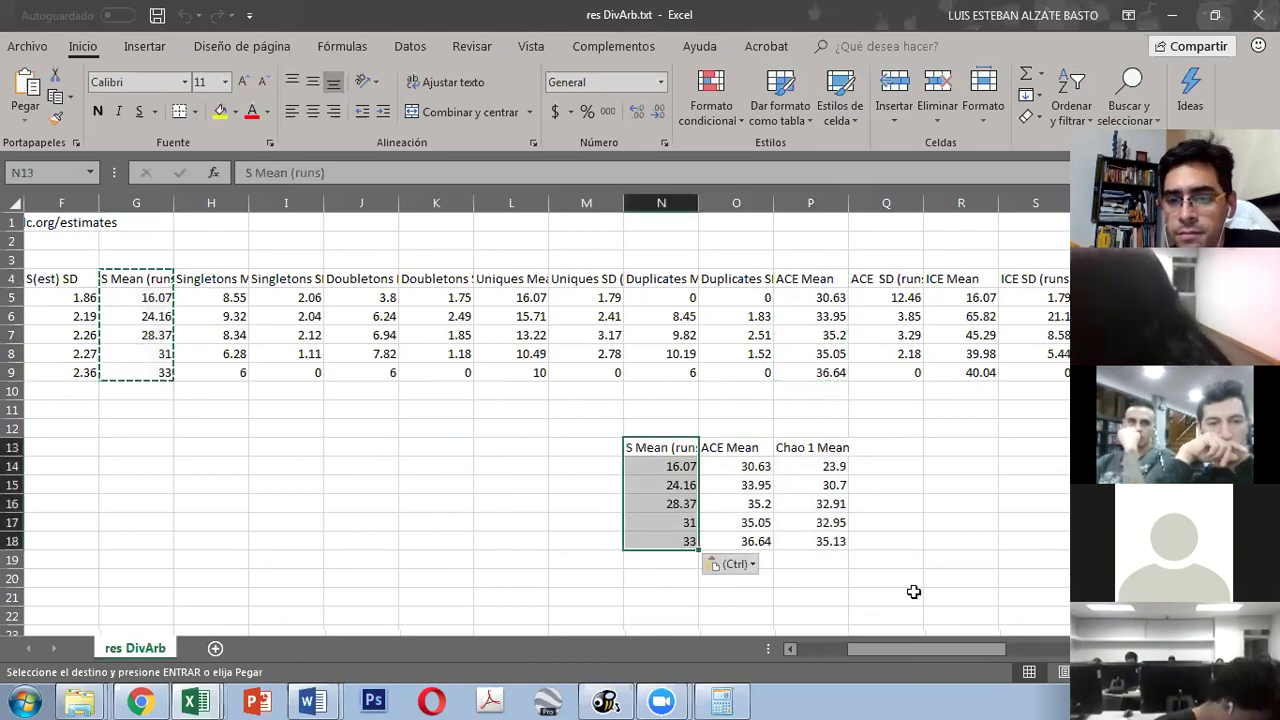
# Step: Try to add the Jack 1 Mean and Bootstrap Mean columns to the compiled table at Q13
pyautogui.moveTo(922, 652); pyautogui.dragTo(1014, 645)
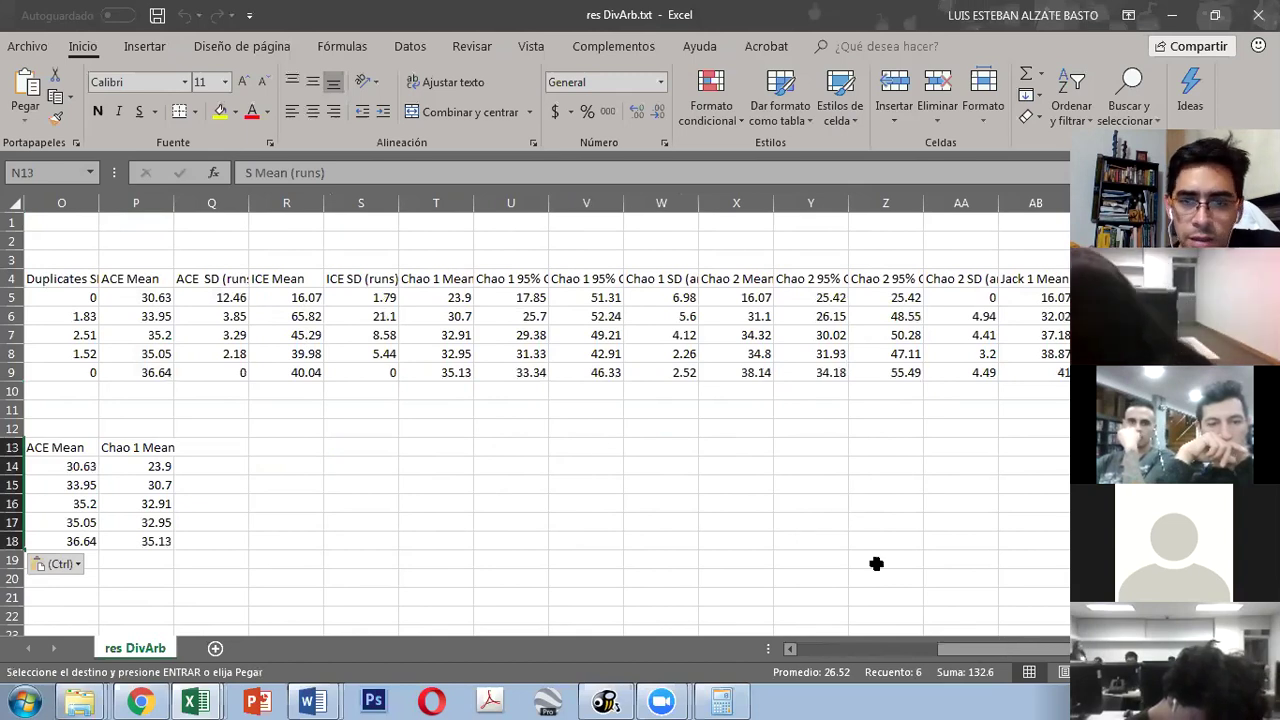
pyautogui.moveTo(971, 643); pyautogui.dragTo(996, 621)
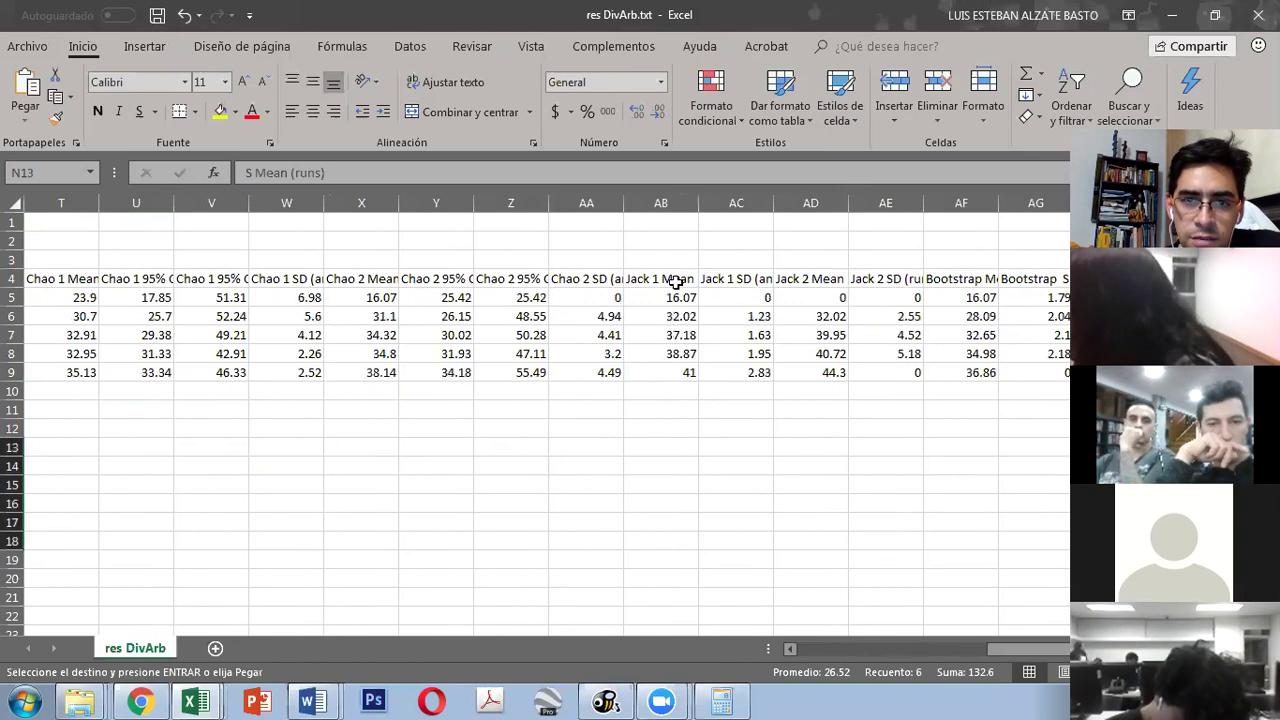
pyautogui.moveTo(675, 283); pyautogui.dragTo(678, 376)
pyautogui.moveTo(979, 278); pyautogui.dragTo(986, 372)
pyautogui.moveTo(1016, 653); pyautogui.dragTo(878, 319)
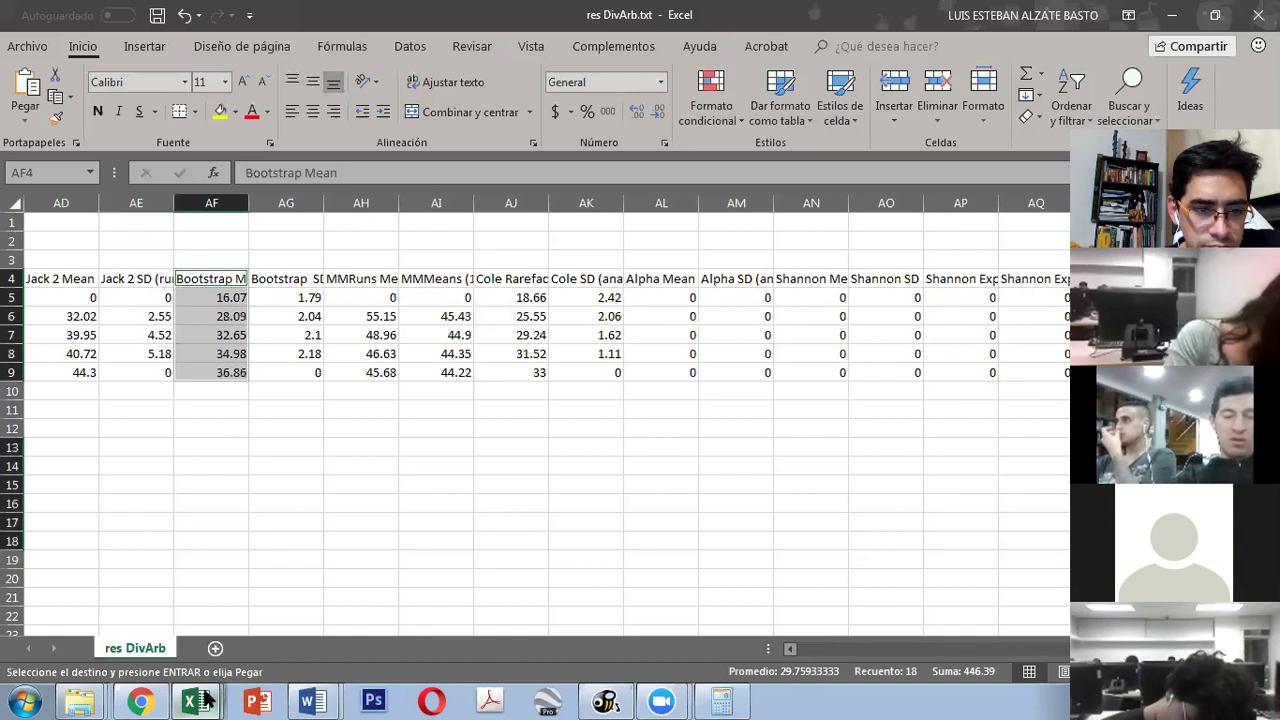
pyautogui.moveTo(200, 700)
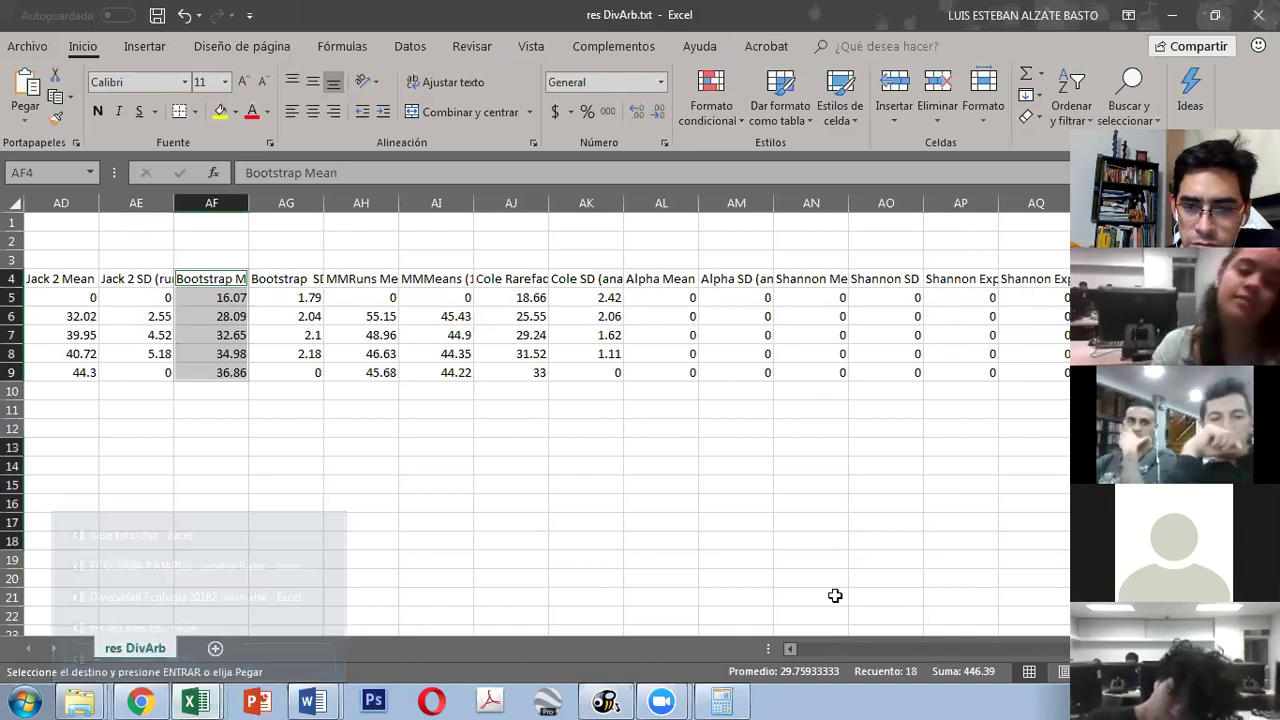
pyautogui.moveTo(790, 651); pyautogui.dragTo(790, 651)
pyautogui.click(276, 444)
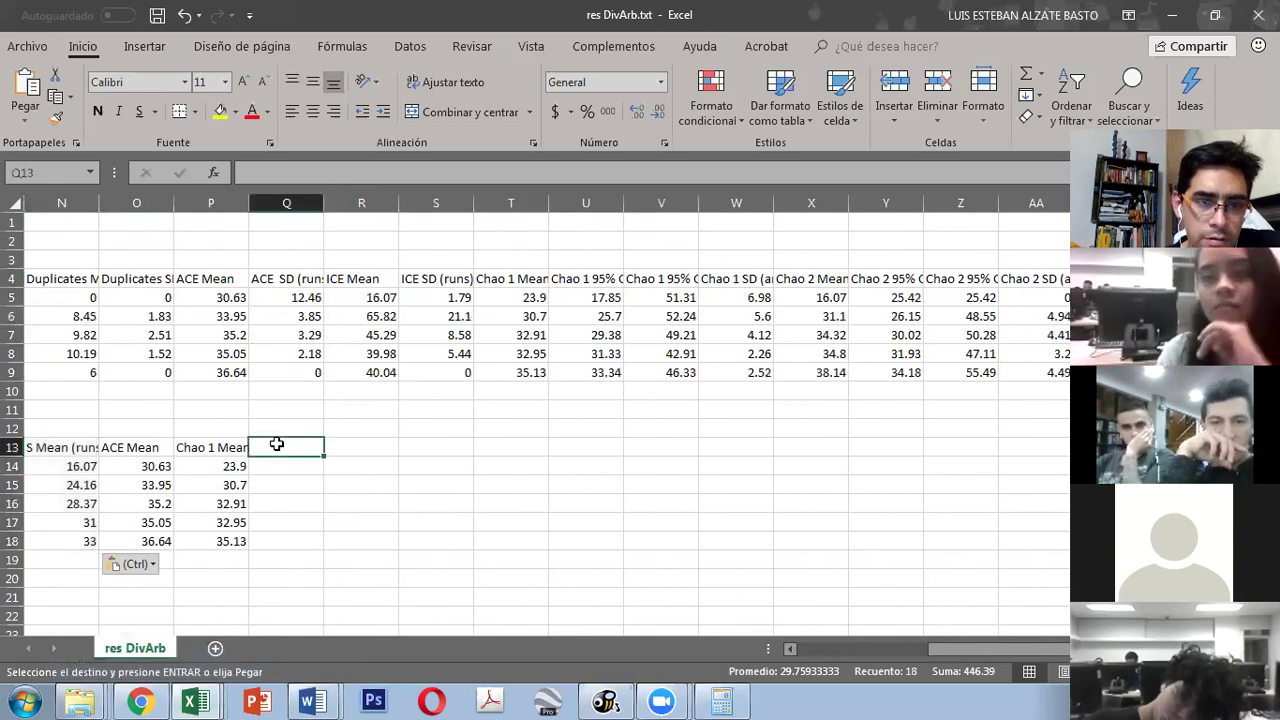
pyautogui.hotkey('ctrl', 'v')
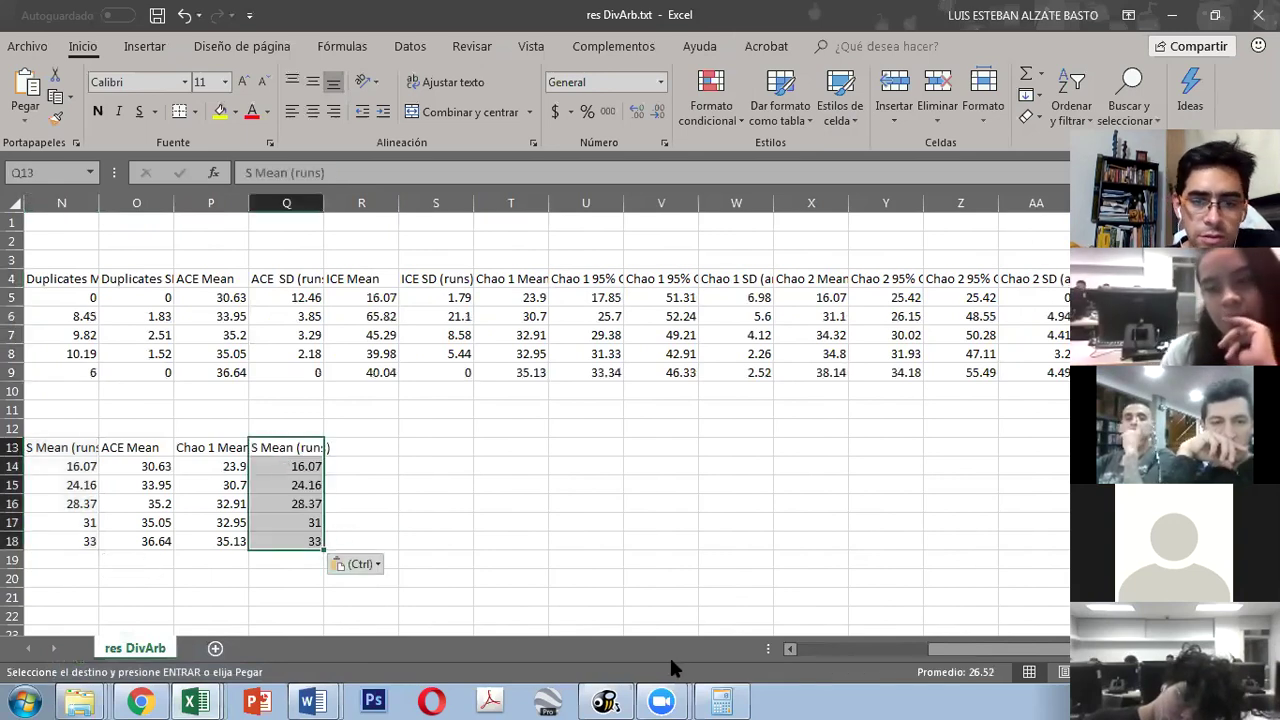
# Step: Copy the Bootstrap Mean and MMRuns Mean columns, rows 4 to 9, and paste them at Q13 beside Chao 1 Mean
pyautogui.moveTo(937, 656); pyautogui.dragTo(1058, 650)
pyautogui.moveTo(605, 281); pyautogui.dragTo(607, 376)
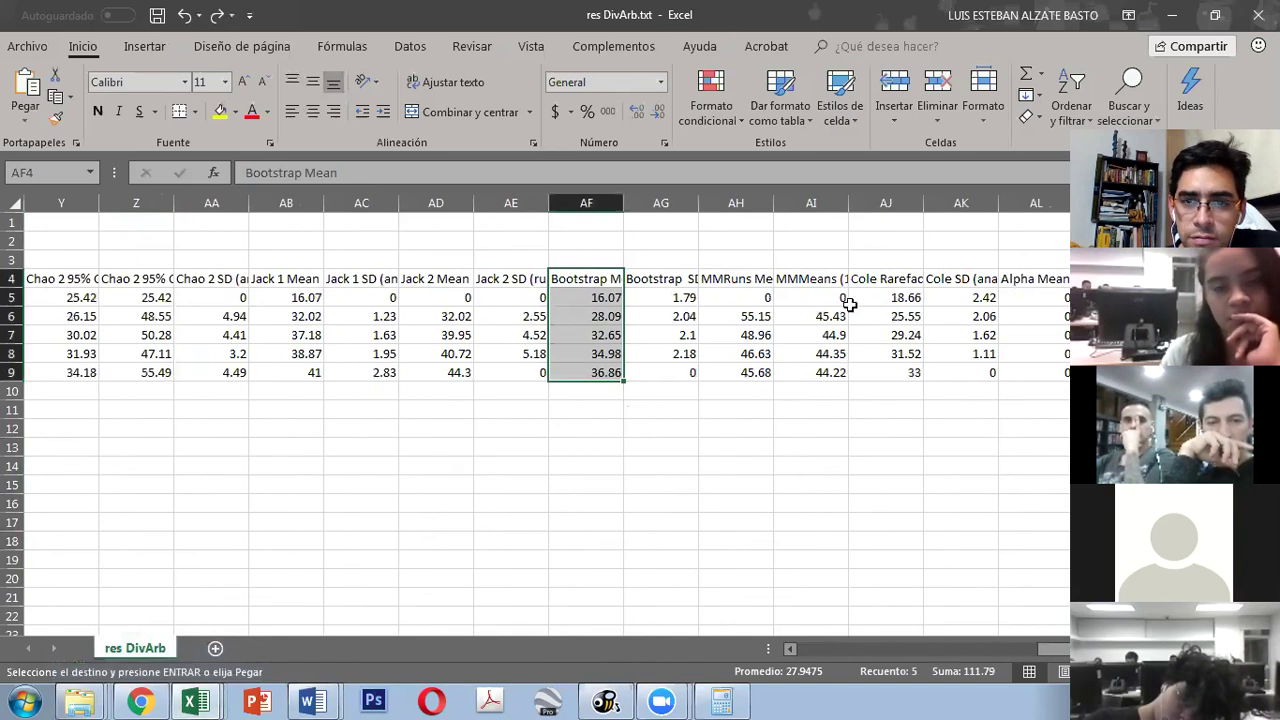
pyautogui.moveTo(763, 279); pyautogui.dragTo(769, 399)
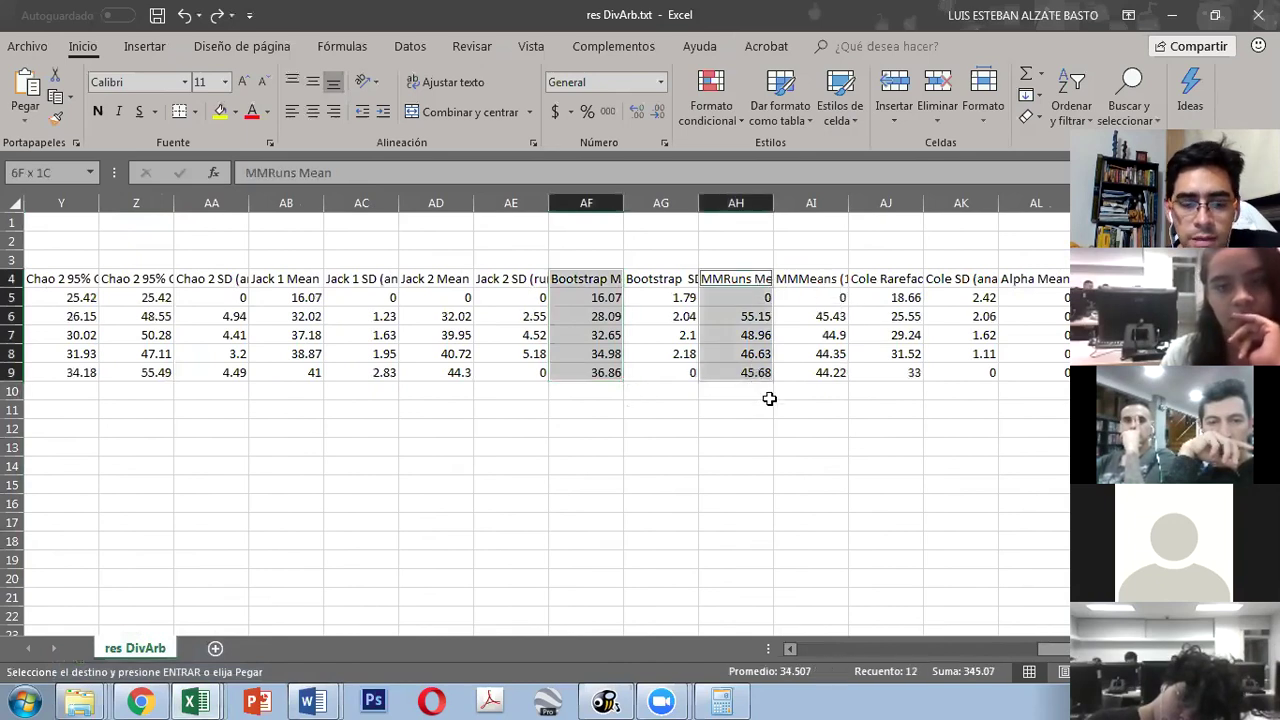
pyautogui.hotkey('ctrl', 'c')
pyautogui.moveTo(790, 651); pyautogui.dragTo(790, 651)
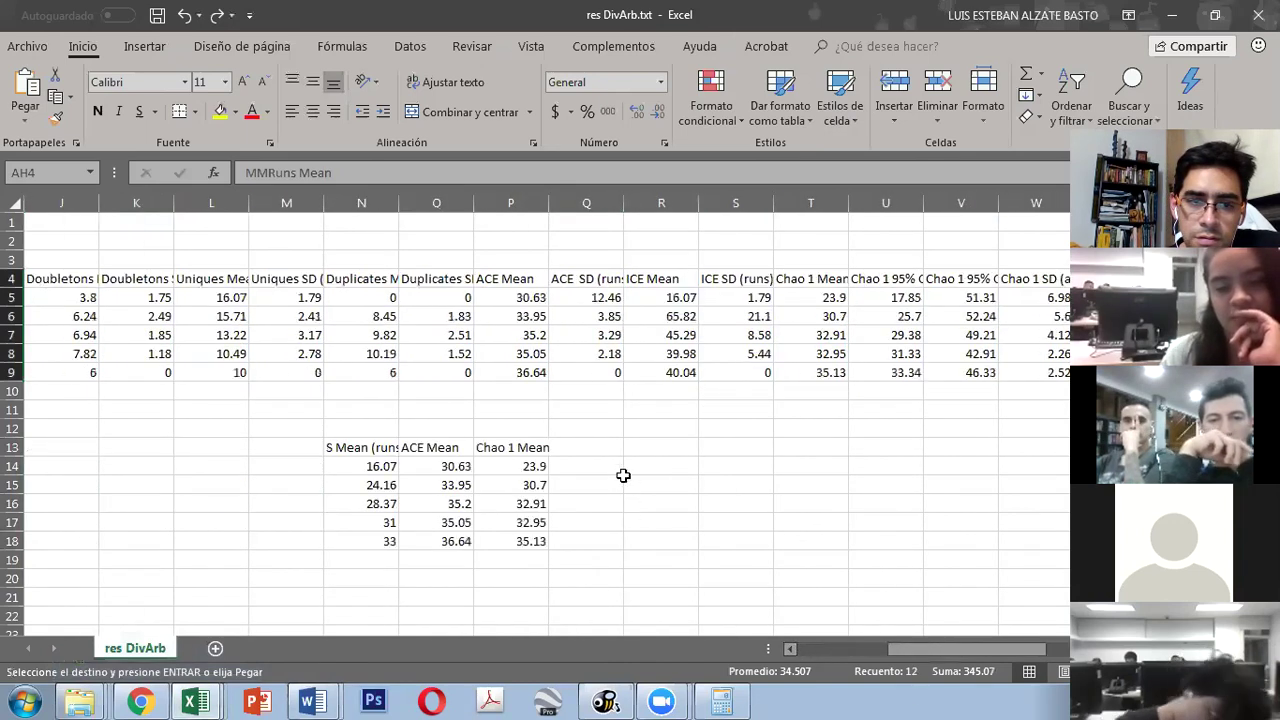
pyautogui.click(600, 450)
pyautogui.hotkey('ctrl', 'v')
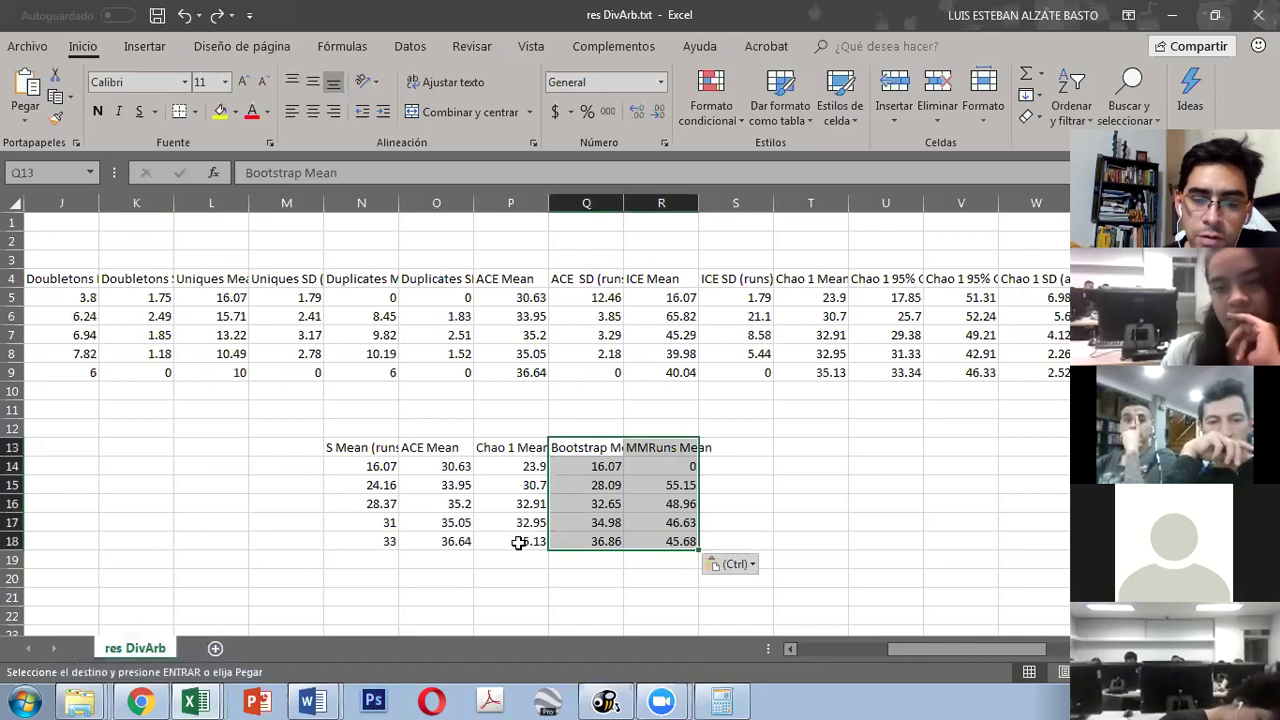
# Step: Try a 2D line chart of the compiled estimator table N13:R18, and delete the chart
pyautogui.click(372, 449)
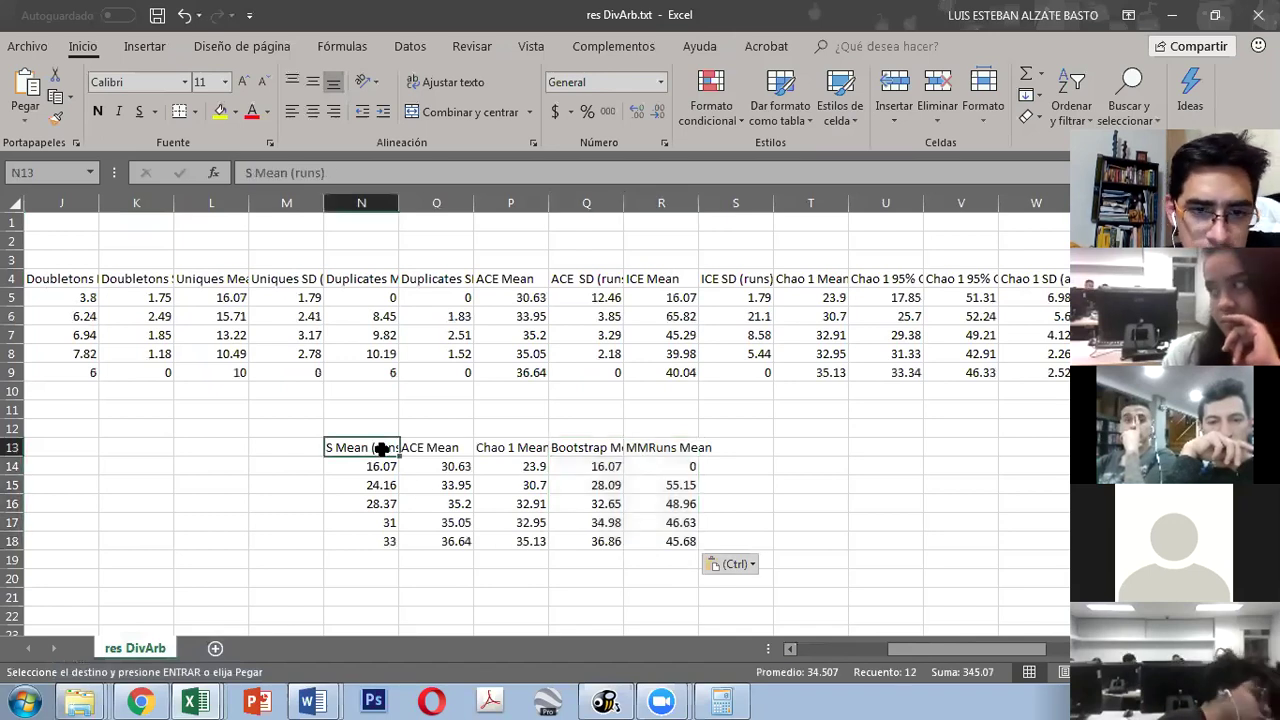
pyautogui.keyDown('shift'); pyautogui.click(694, 539); pyautogui.keyUp('shift')
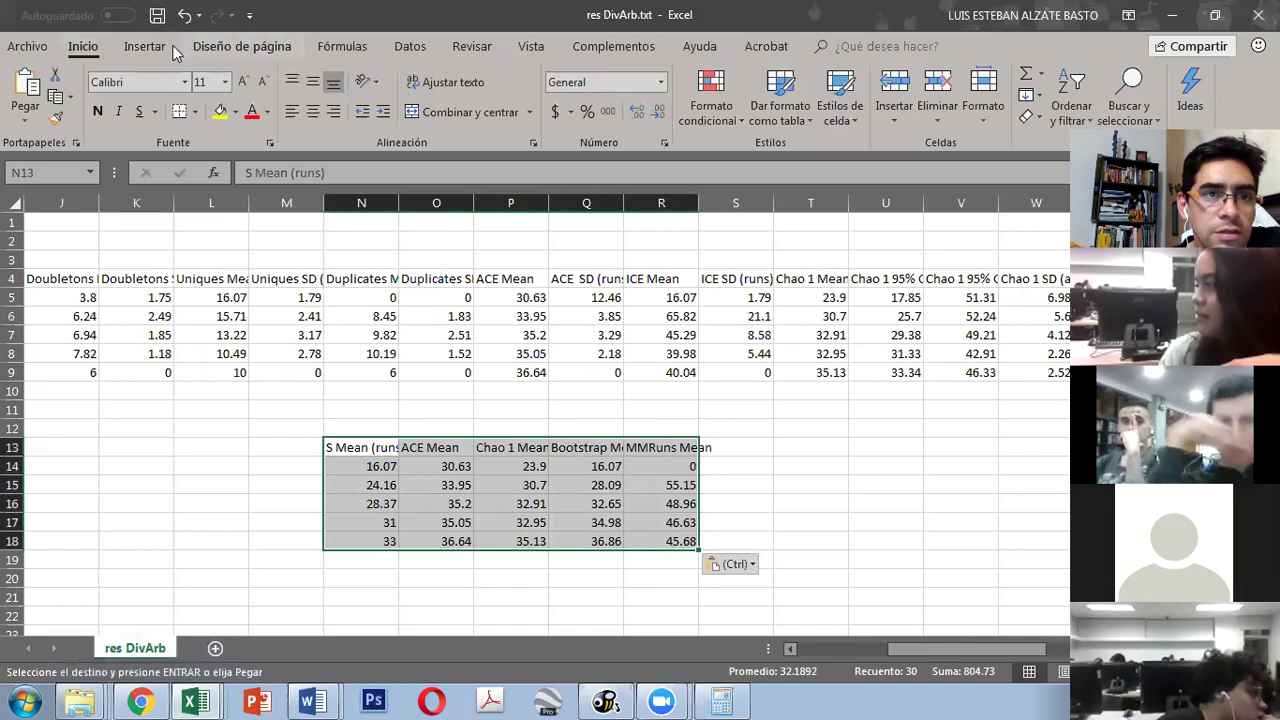
pyautogui.scroll(-1, 611, 116)
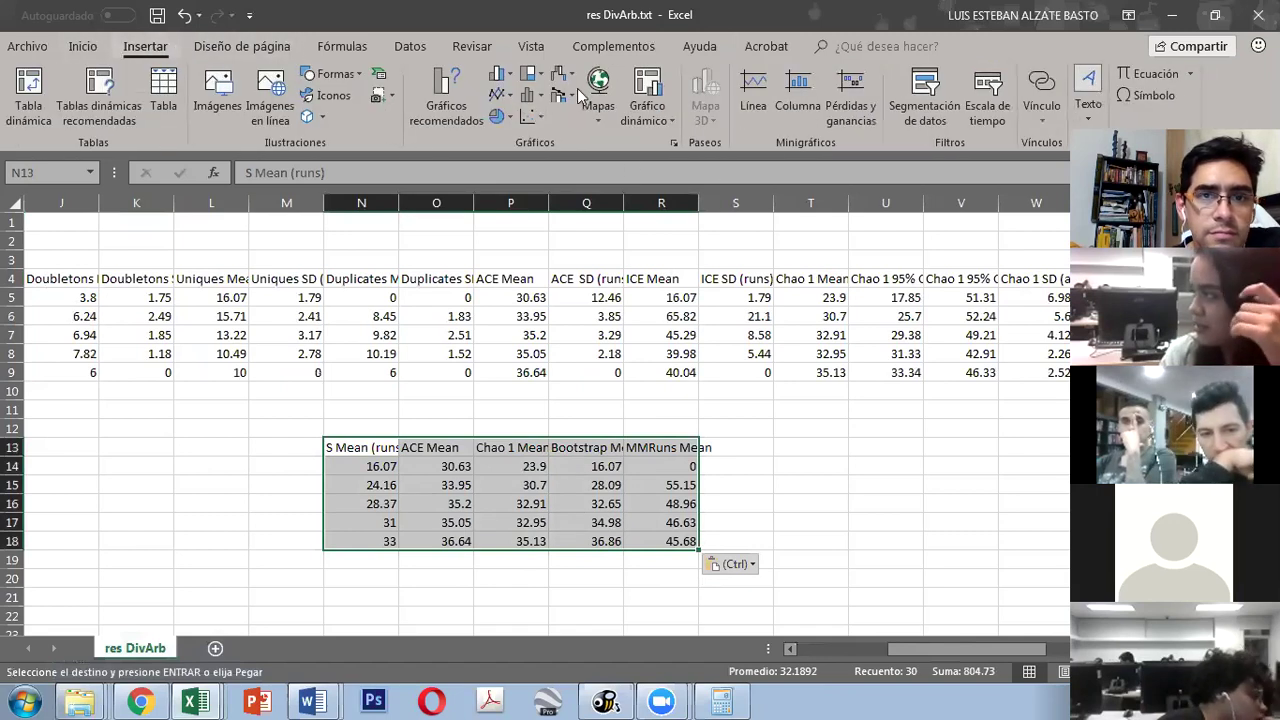
pyautogui.click(497, 94)
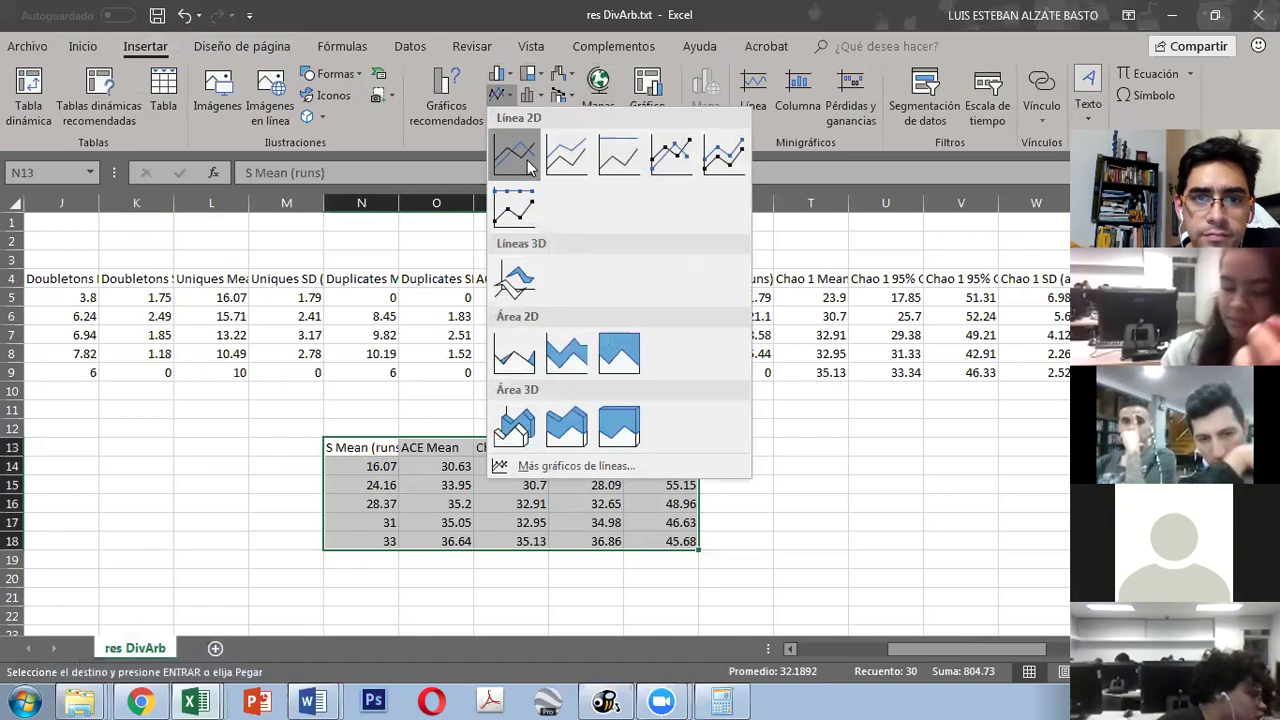
pyautogui.click(514, 152)
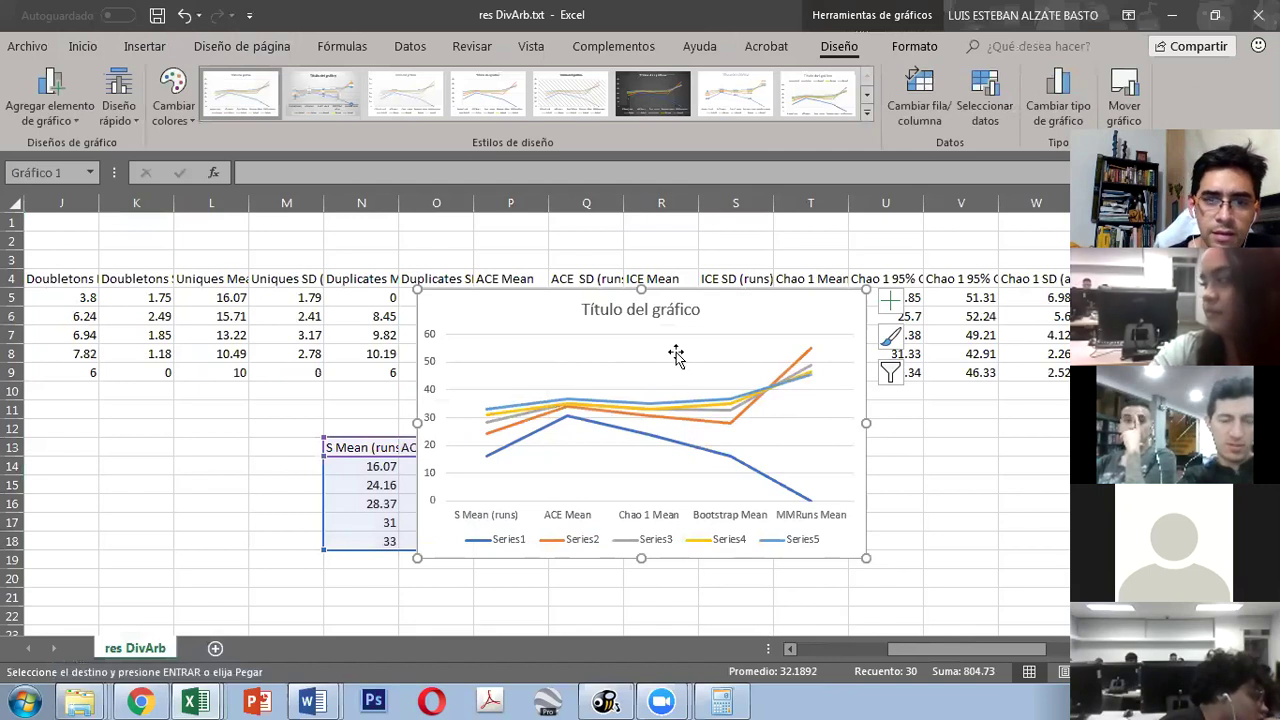
pyautogui.moveTo(740, 314); pyautogui.dragTo(493, 276)
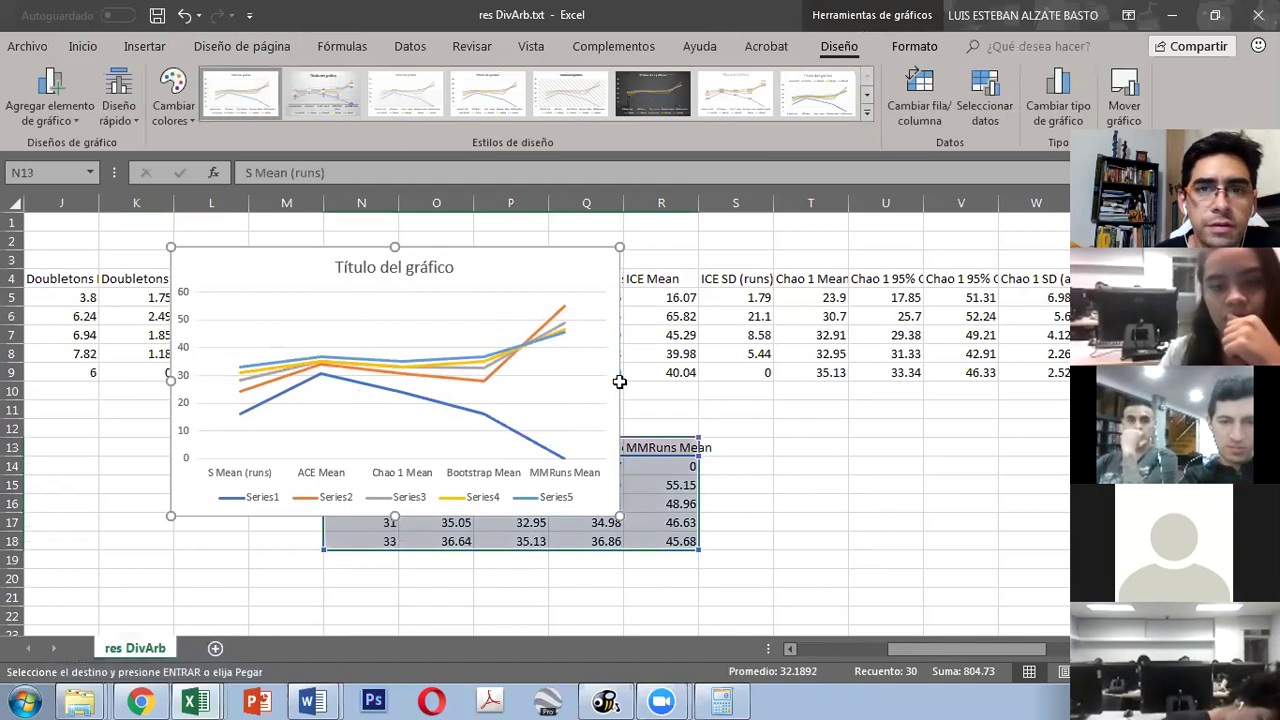
pyautogui.press('Delete')
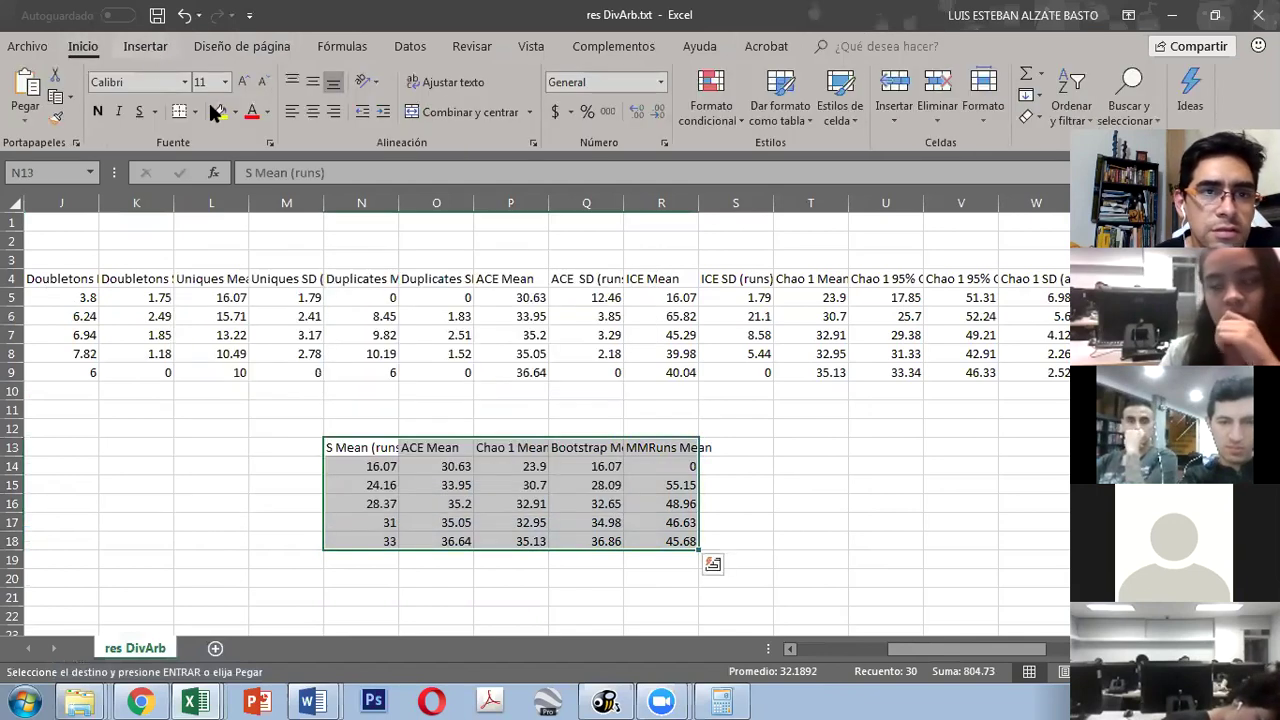
# Step: Insert a 2D line chart of the compiled estimator table N13:R18 and swap its rows and columns so each estimator is a series
pyautogui.click(145, 46)
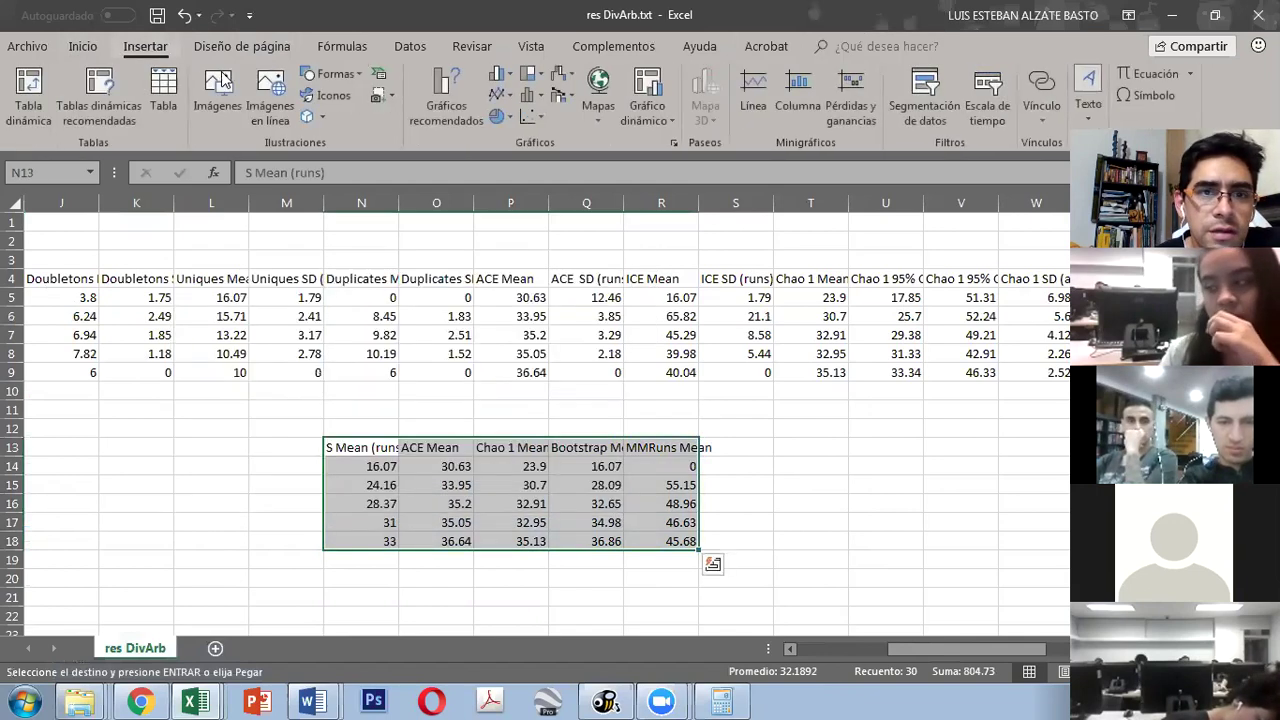
pyautogui.click(504, 97)
pyautogui.click(505, 135)
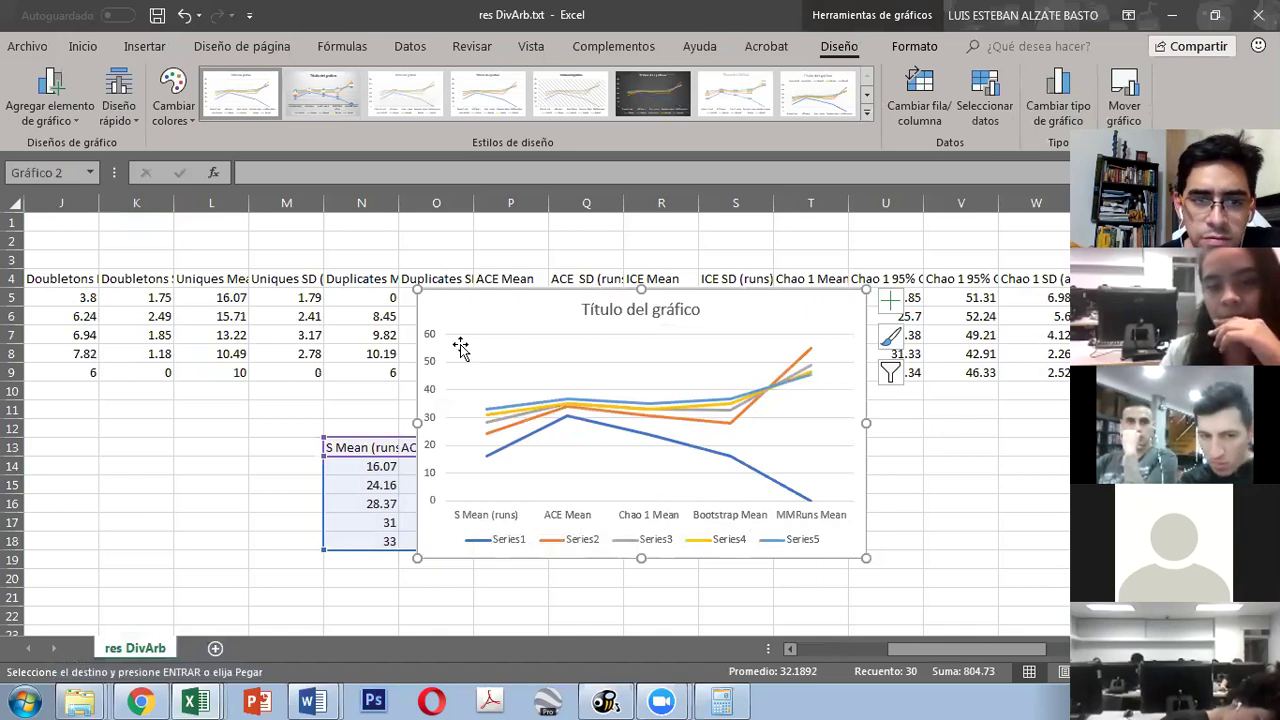
pyautogui.rightClick(787, 437)
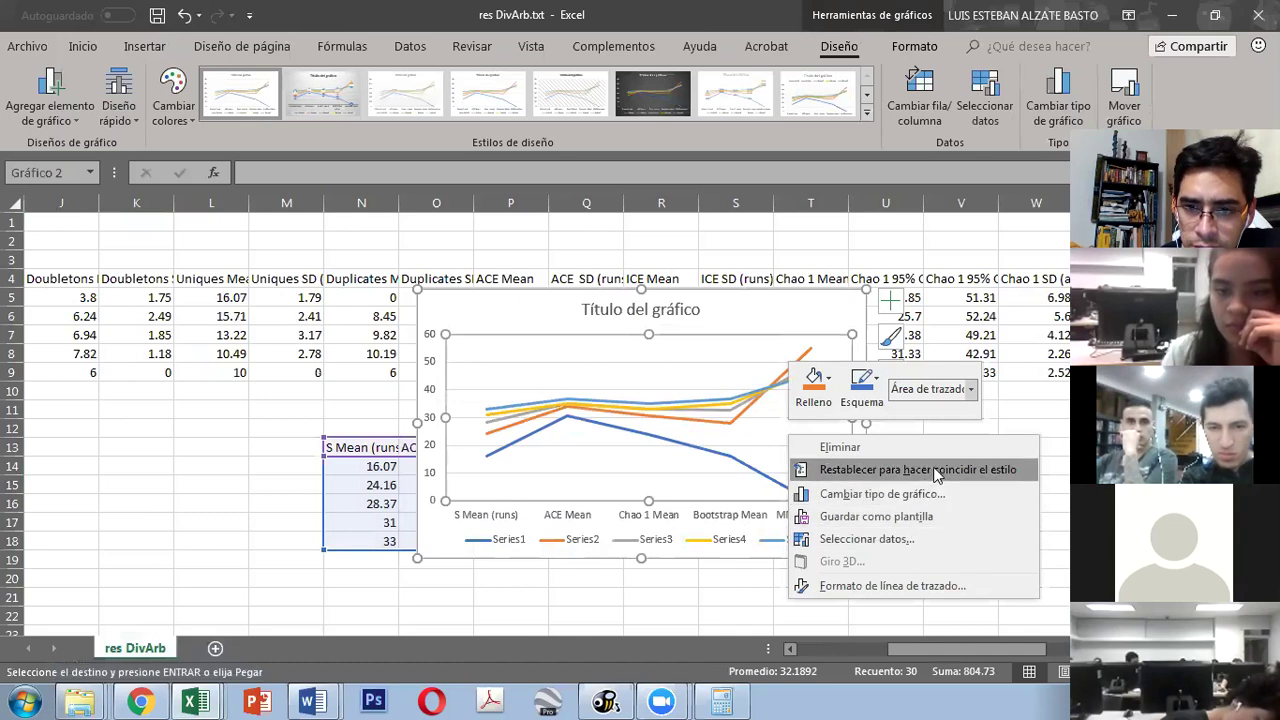
pyautogui.click(926, 539)
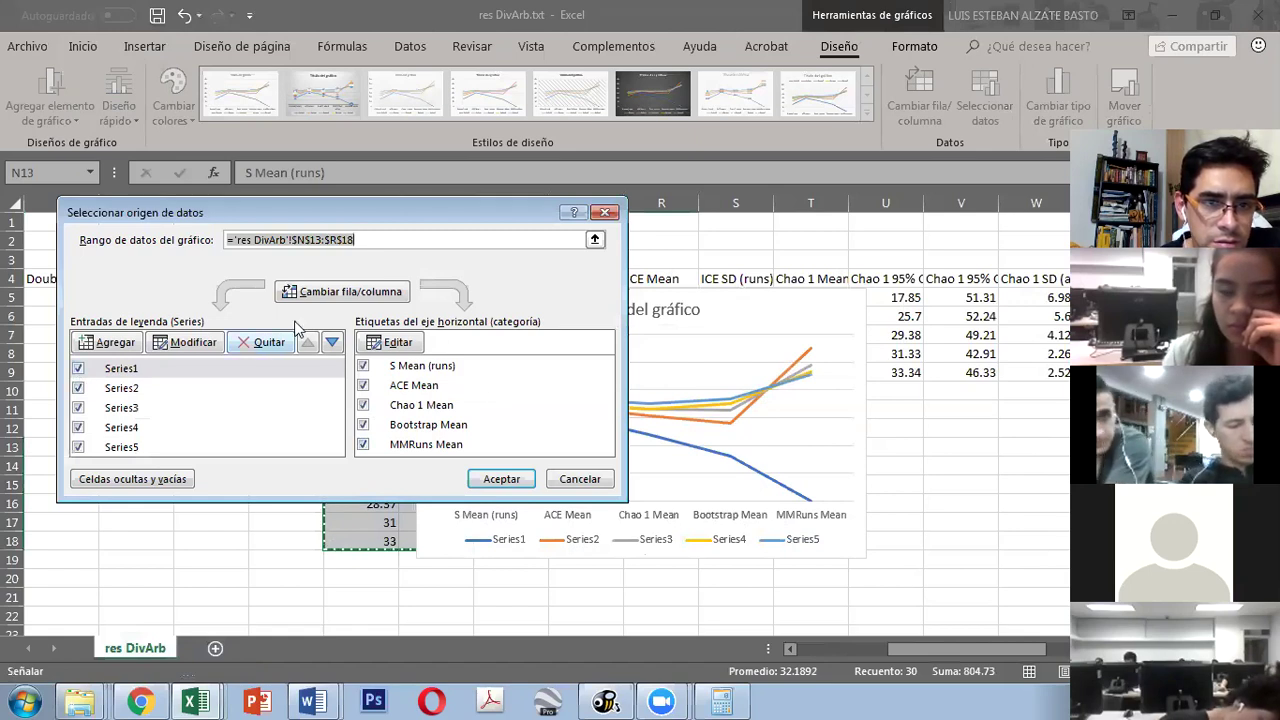
pyautogui.click(310, 292)
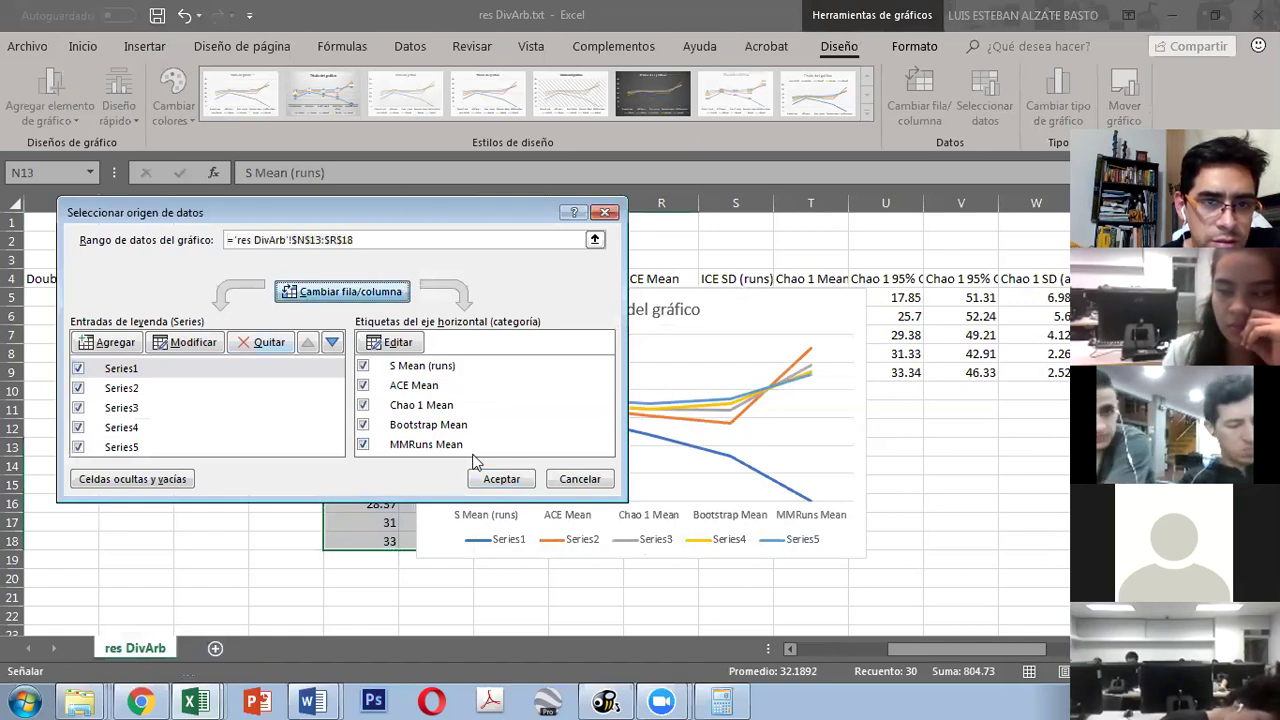
pyautogui.click(512, 487)
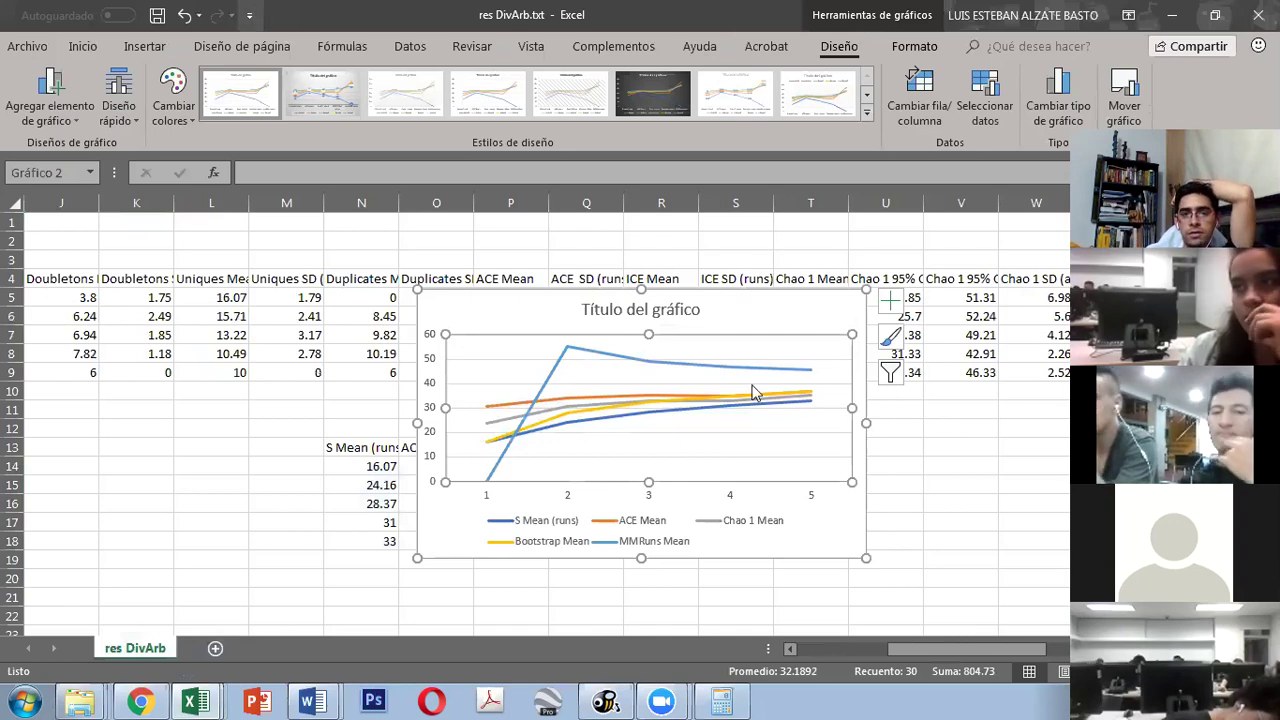
# Step: Check the series and horizontal axis labels in the line chart's data source
pyautogui.rightClick(820, 390)
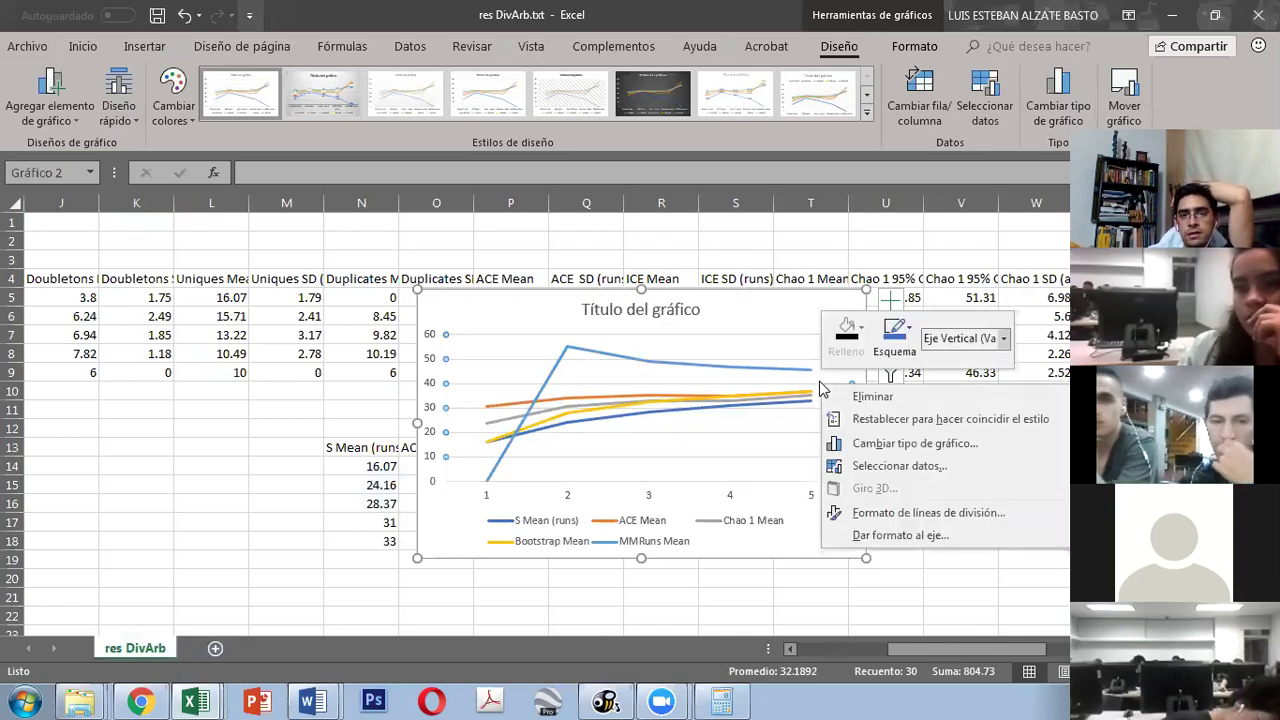
pyautogui.click(857, 467)
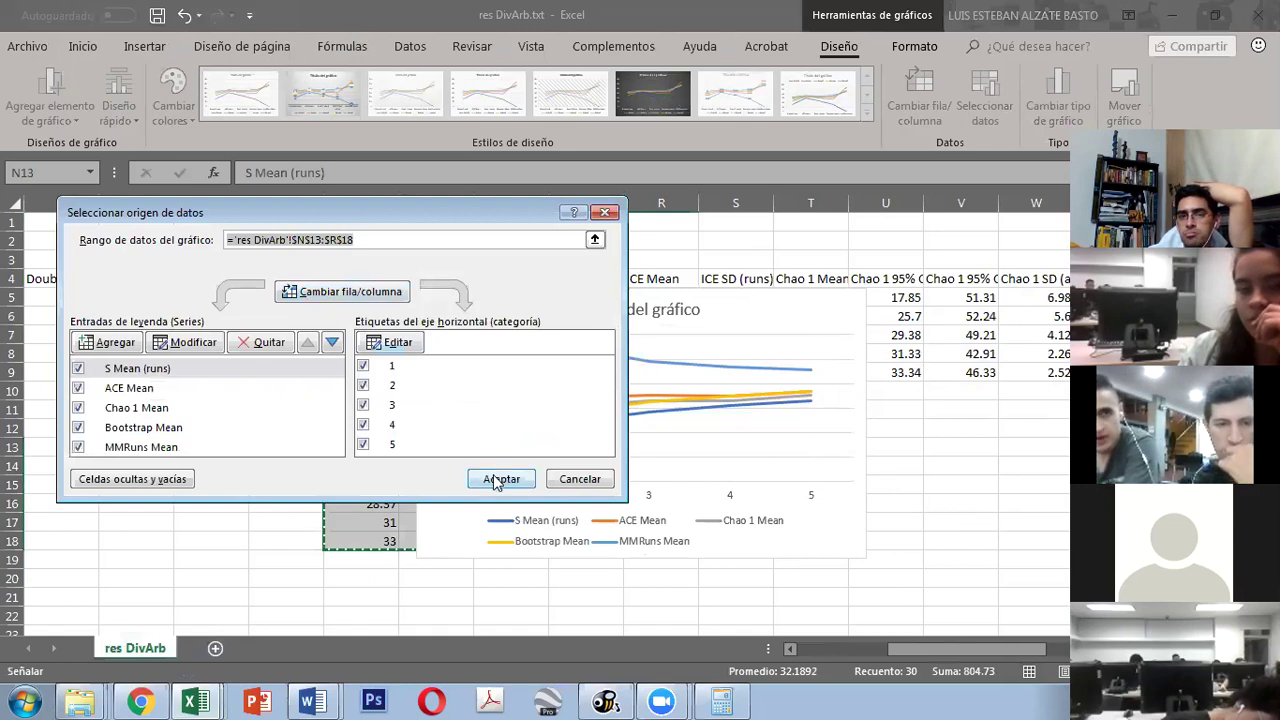
pyautogui.click(567, 480)
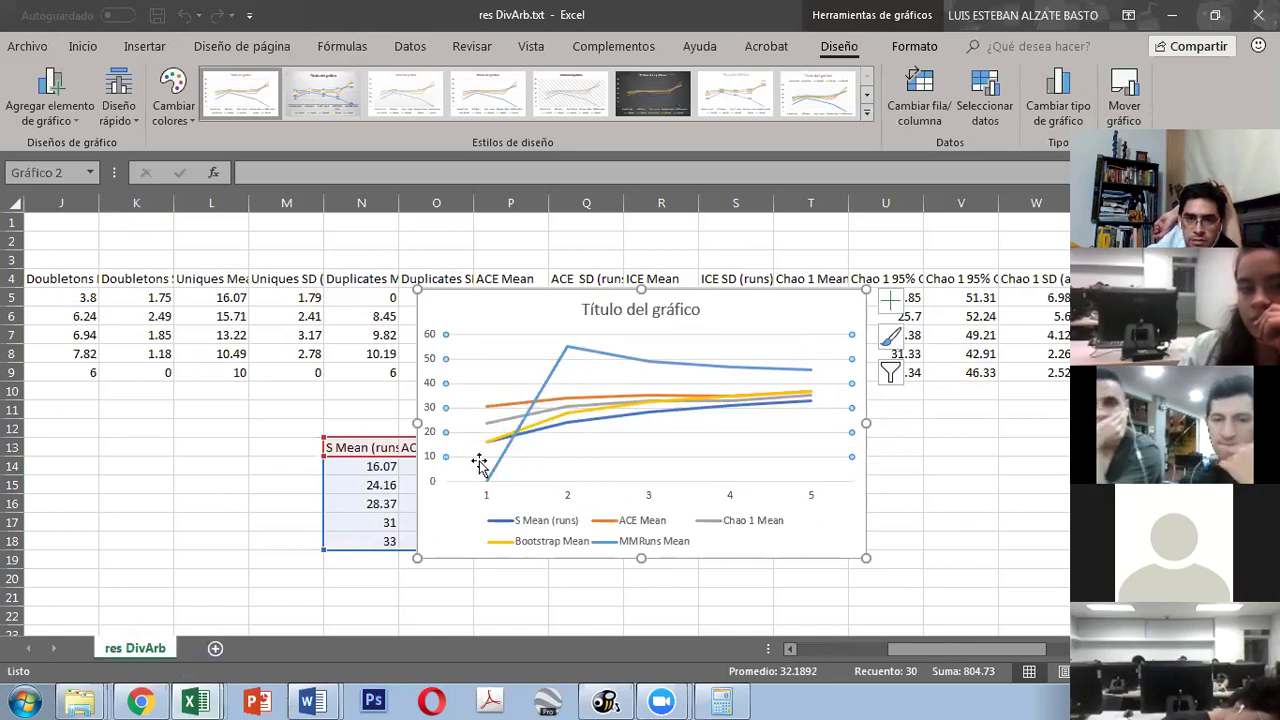
pyautogui.click(514, 535)
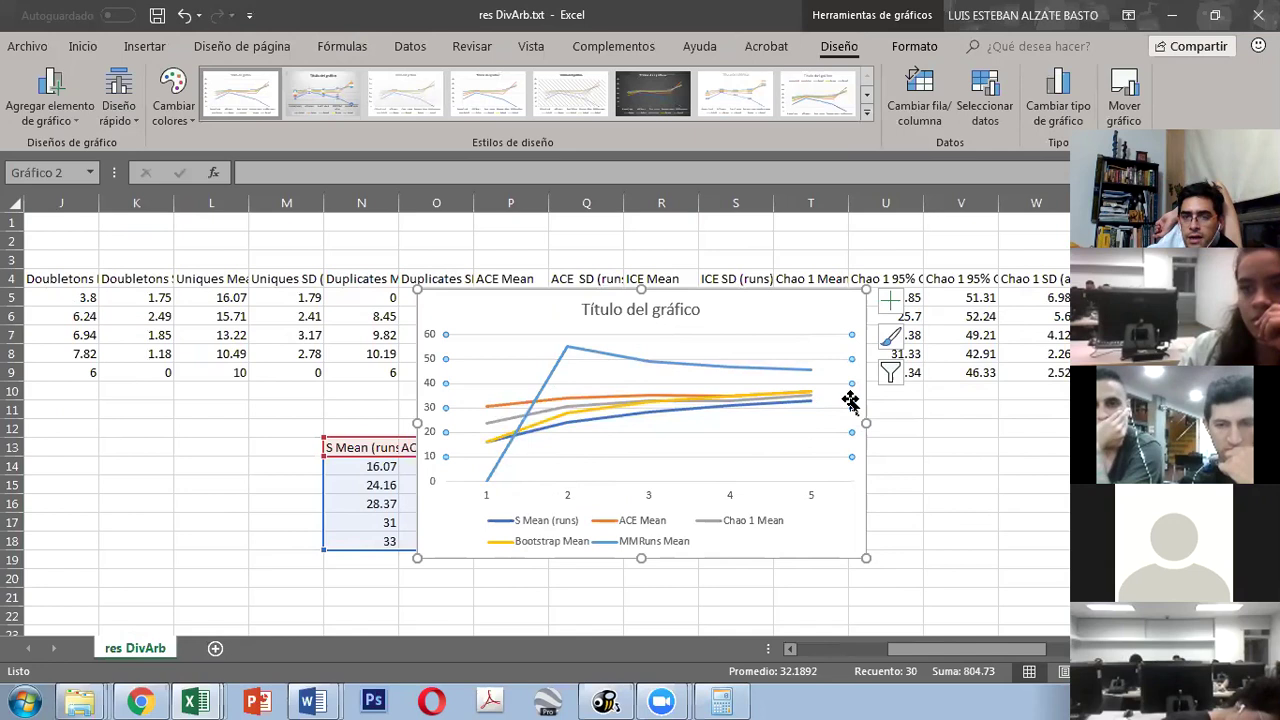
# Step: Move the line chart to the right of the compiled estimator table so all its columns are uncovered
pyautogui.moveTo(749, 329); pyautogui.dragTo(1005, 370)
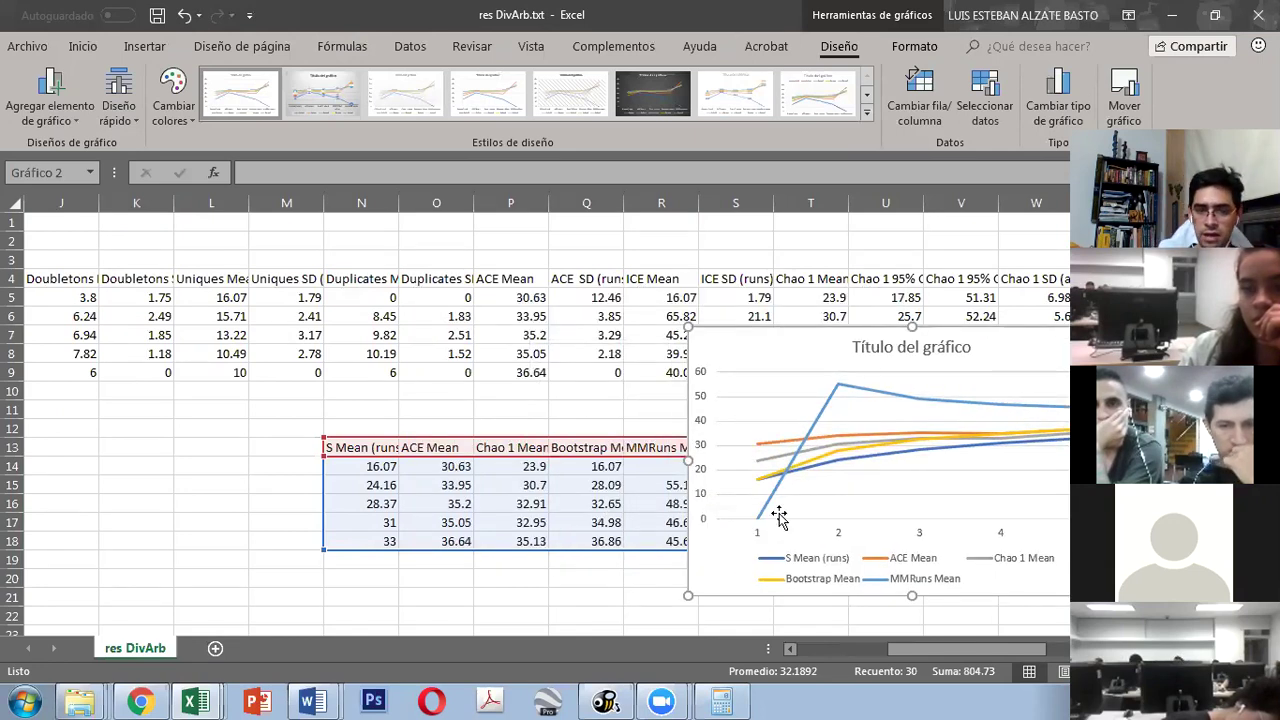
pyautogui.moveTo(954, 645); pyautogui.dragTo(974, 645)
pyautogui.moveTo(854, 350); pyautogui.dragTo(936, 355)
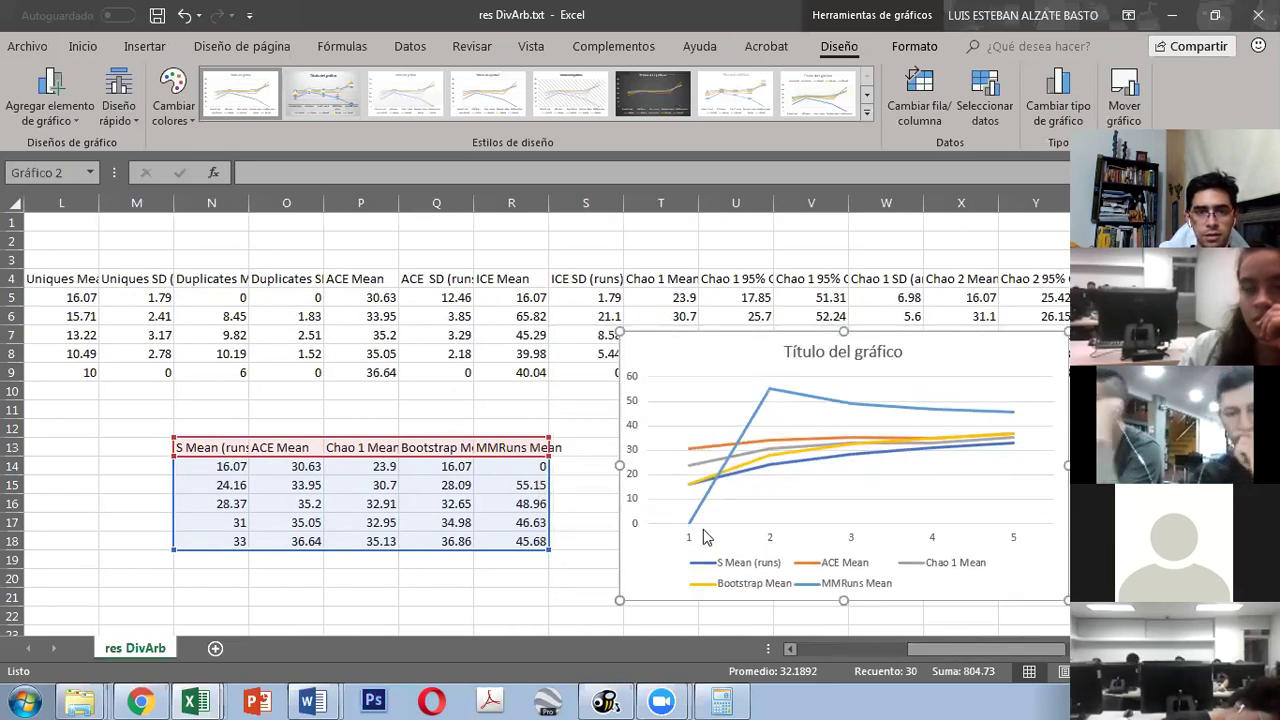
# Step: Calculate sampling completeness below ACE Mean with =(33/O18)*100 in O19, and fill the formula across to R19
pyautogui.click(277, 566)
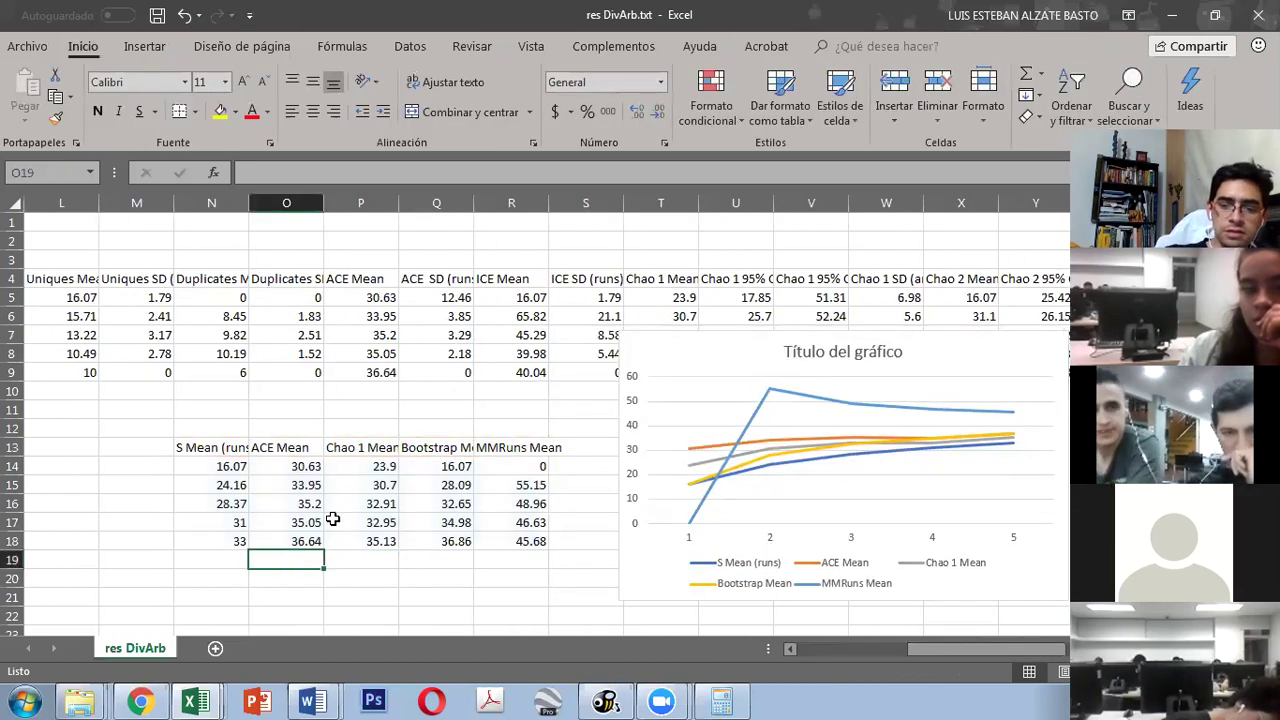
pyautogui.write('=(')
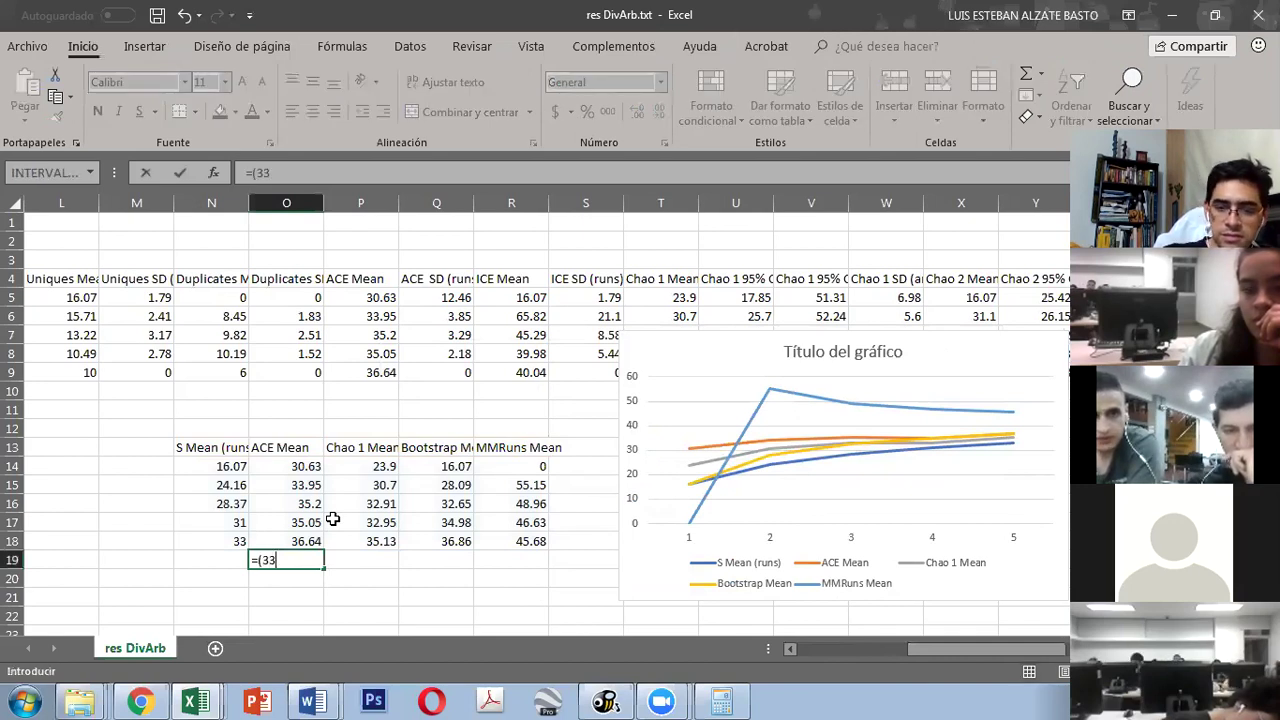
pyautogui.write('33/')
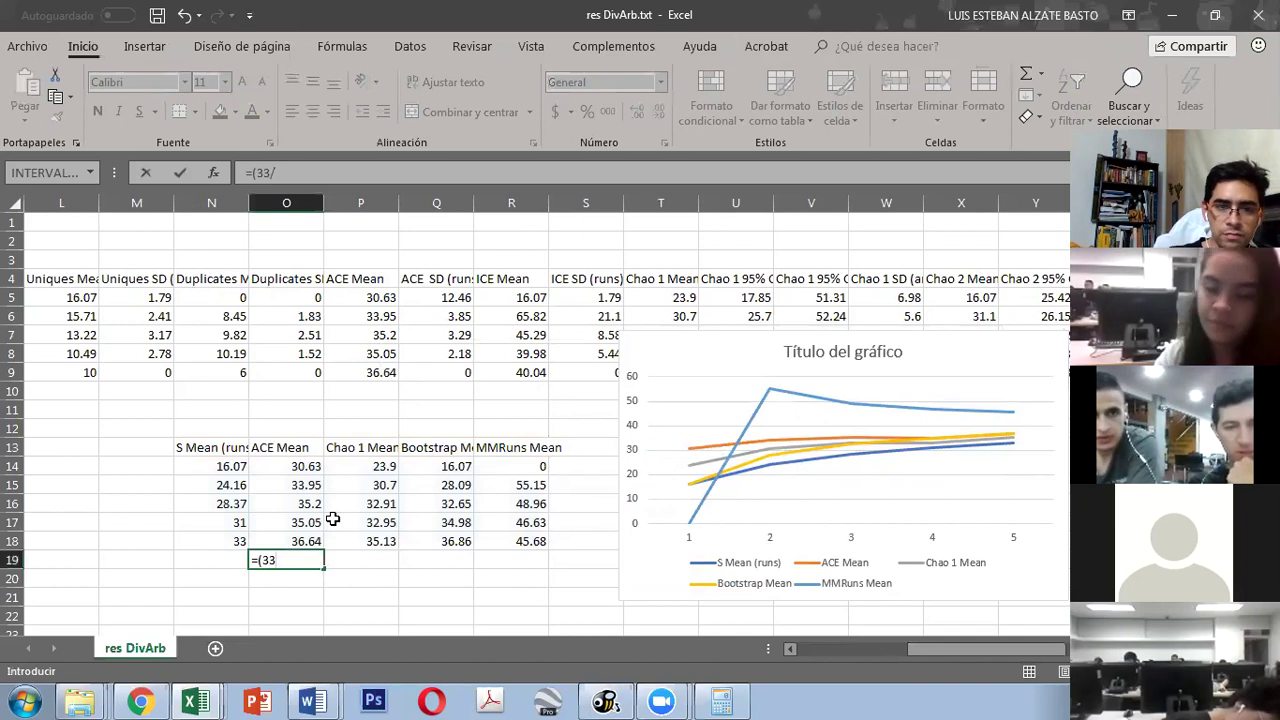
pyautogui.click(302, 540)
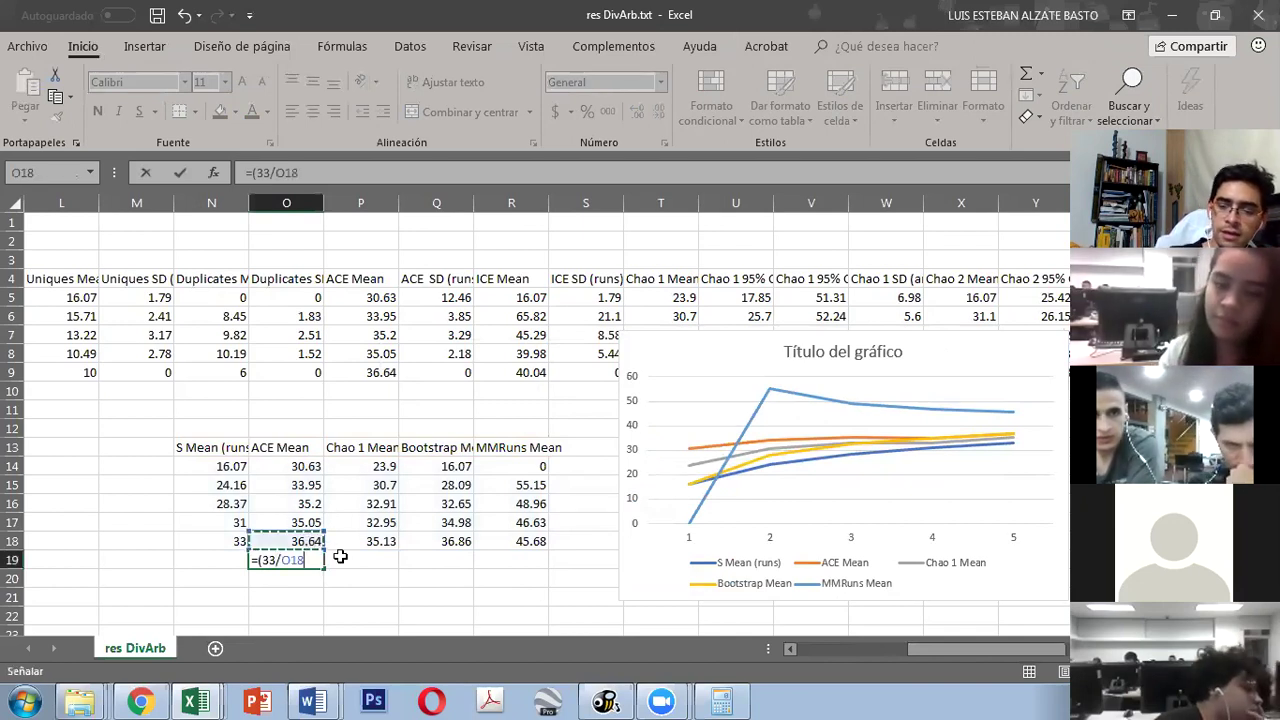
pyautogui.write(')*1')
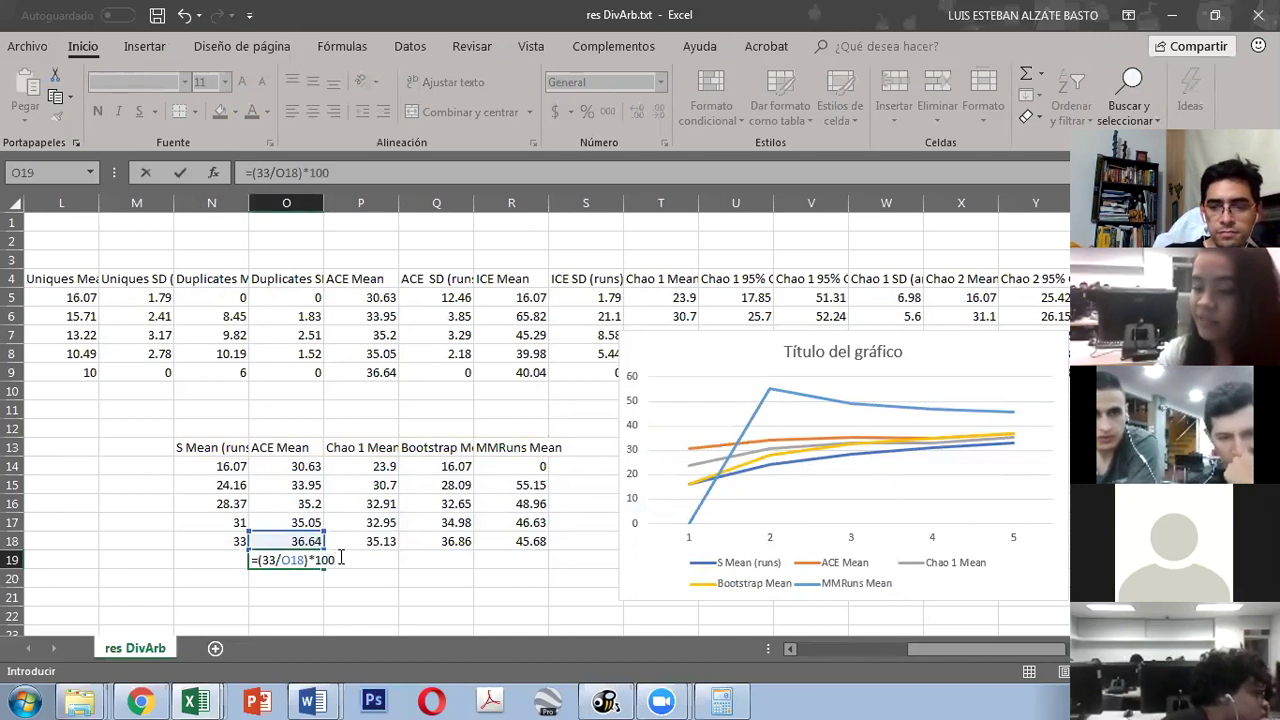
pyautogui.write('00')
pyautogui.press('Return')
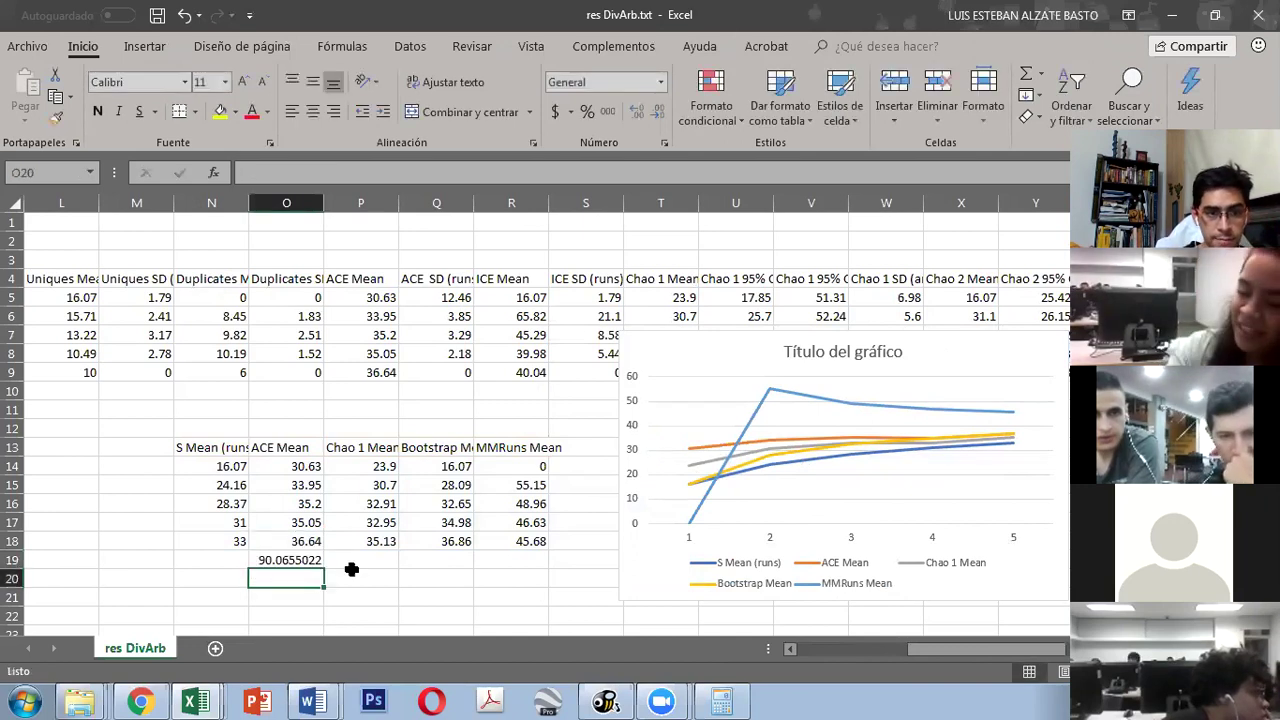
pyautogui.click(316, 558)
pyautogui.moveTo(323, 568); pyautogui.dragTo(508, 560)
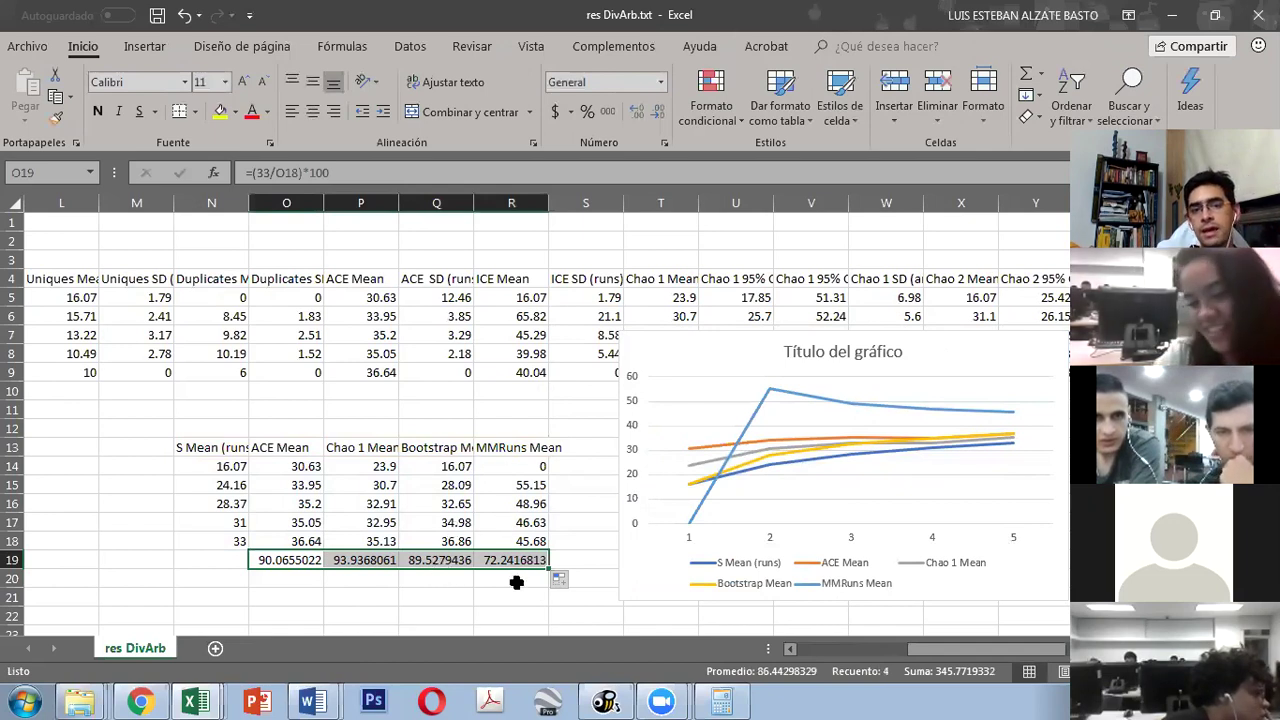
pyautogui.click(502, 584)
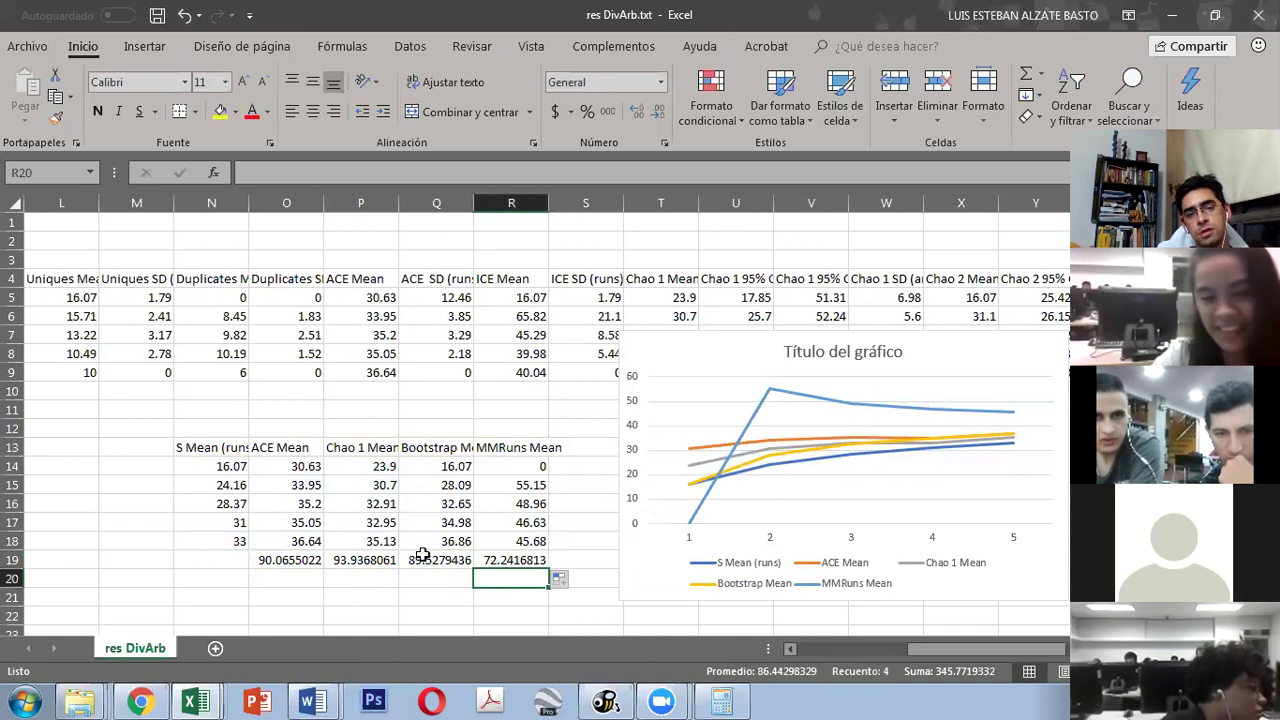
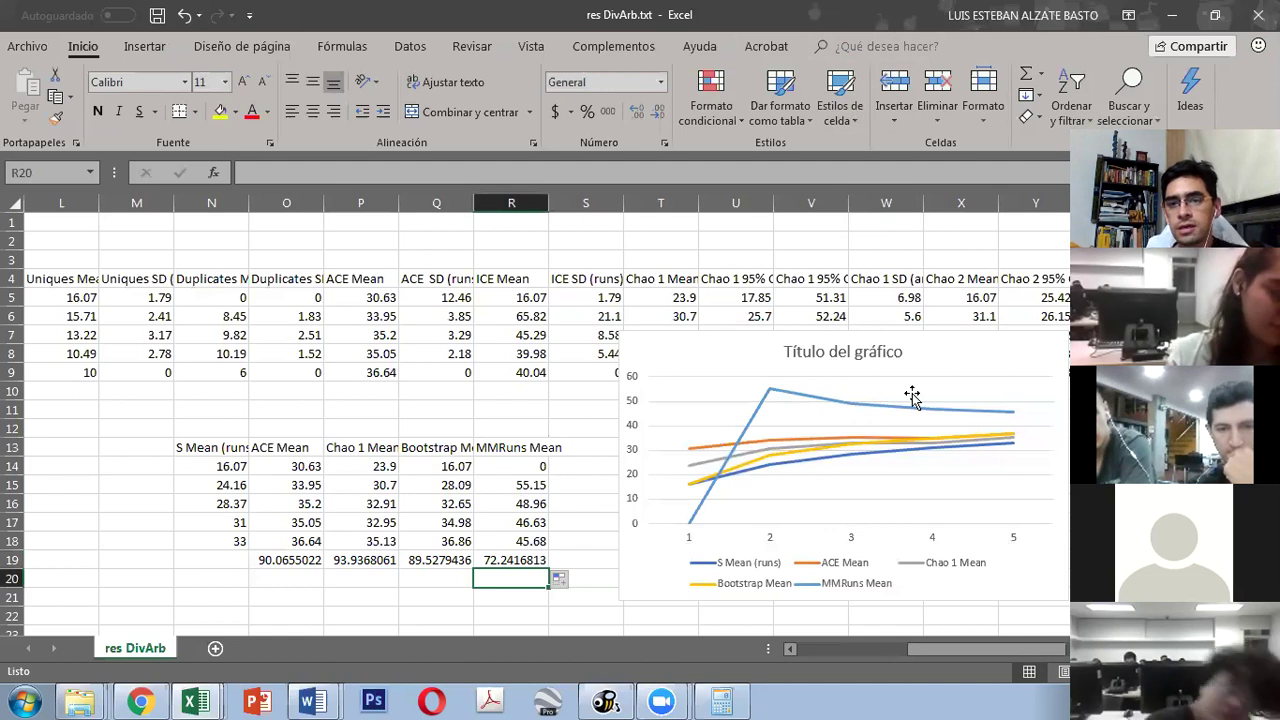
# Step: Move the chart up over the source data, and examine the completeness formulas in H27 and J27 of the res div aves workbook
pyautogui.moveTo(910, 395); pyautogui.dragTo(763, 291)
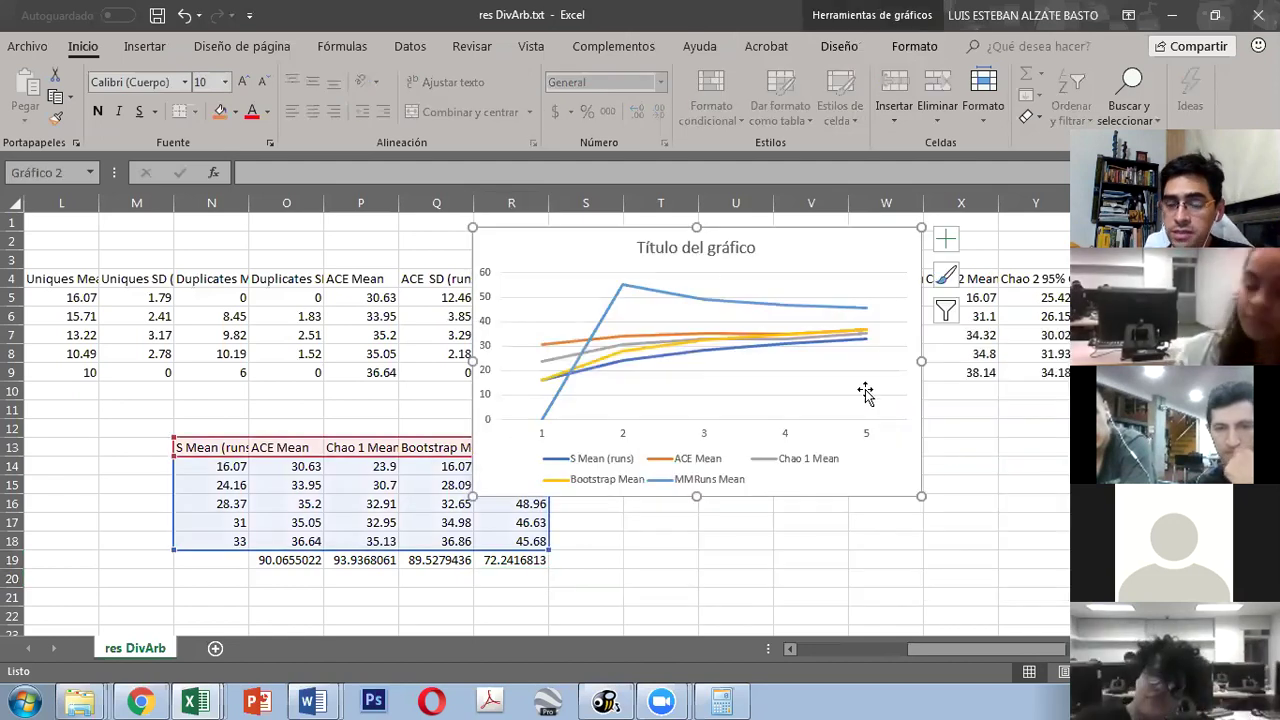
pyautogui.moveTo(205, 695)
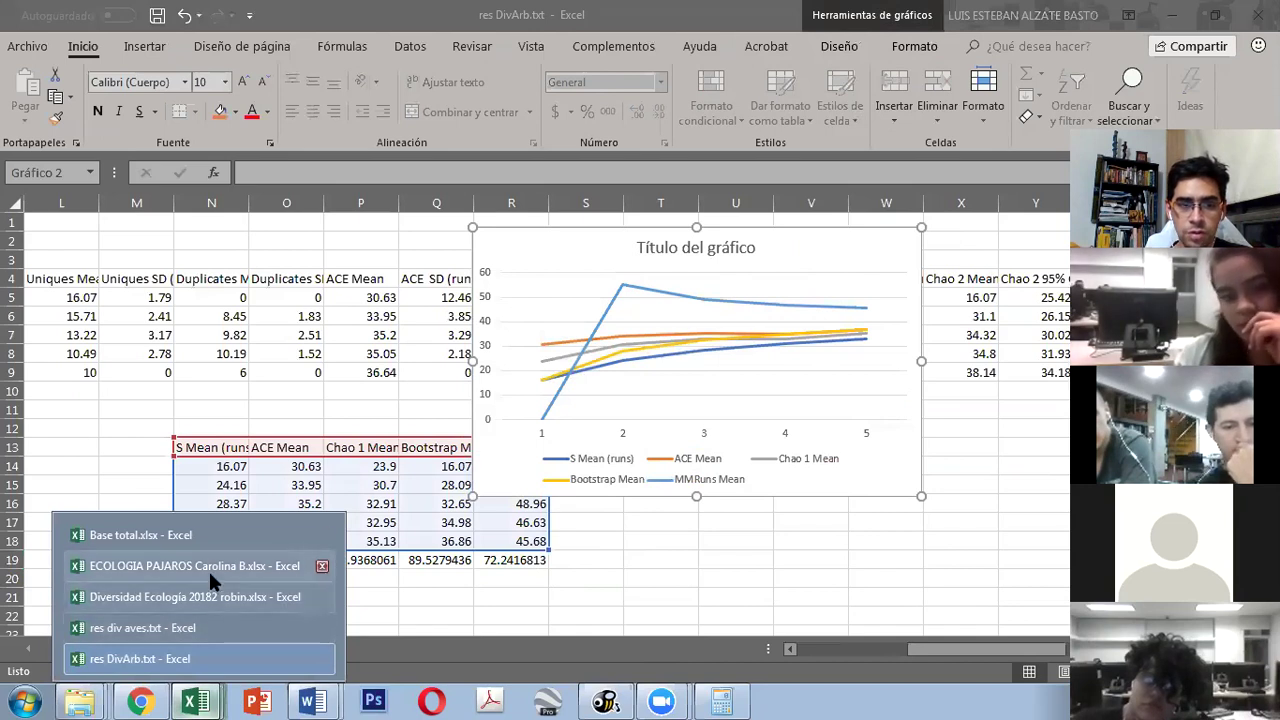
pyautogui.click(200, 624)
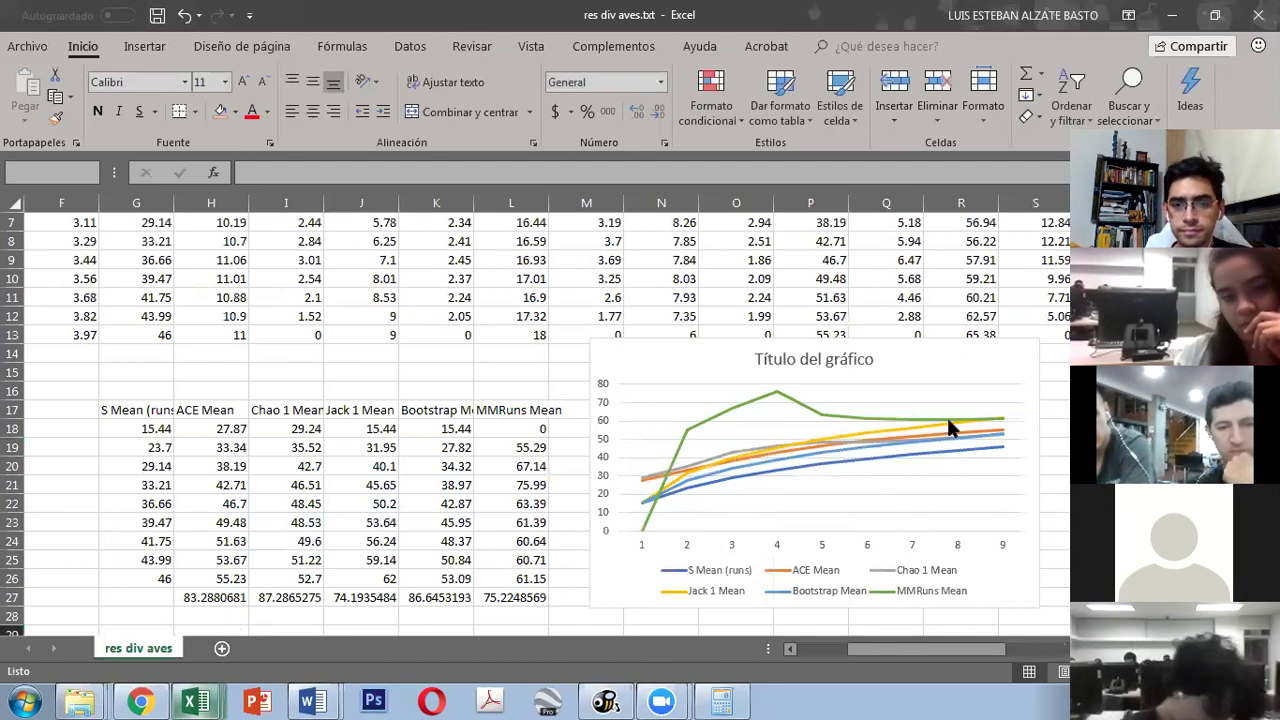
pyautogui.click(212, 597)
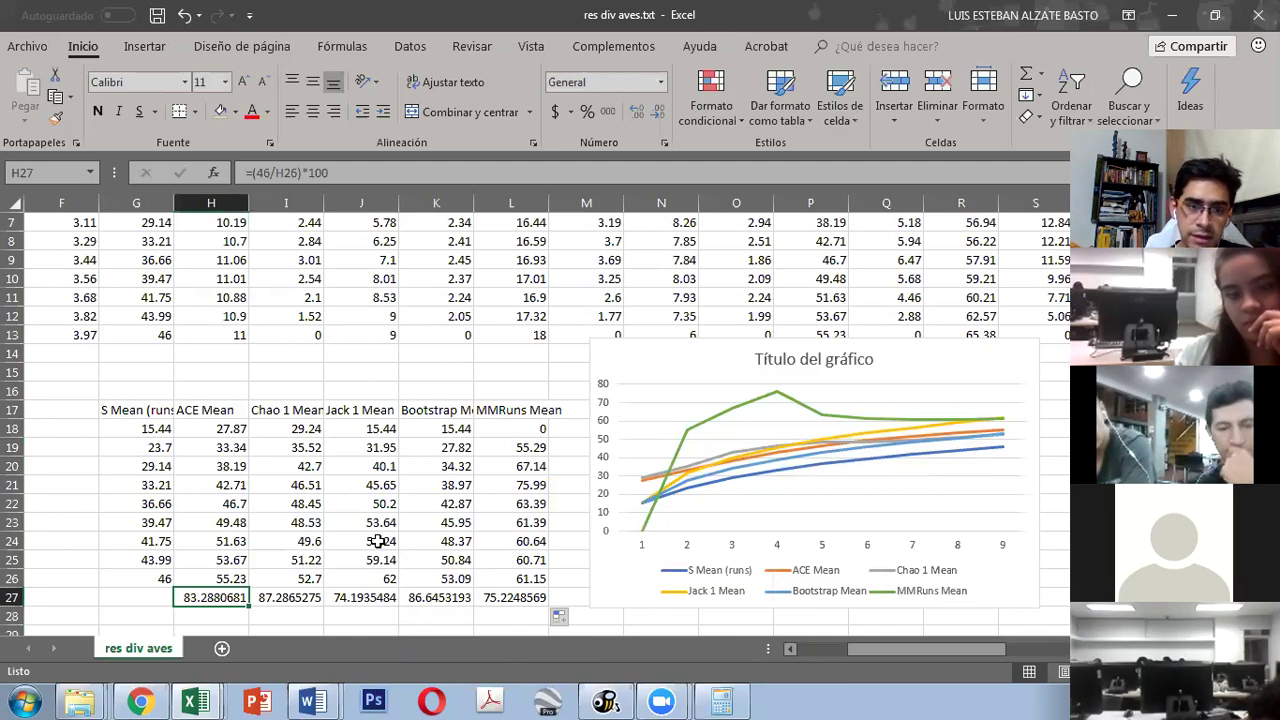
pyautogui.click(362, 596)
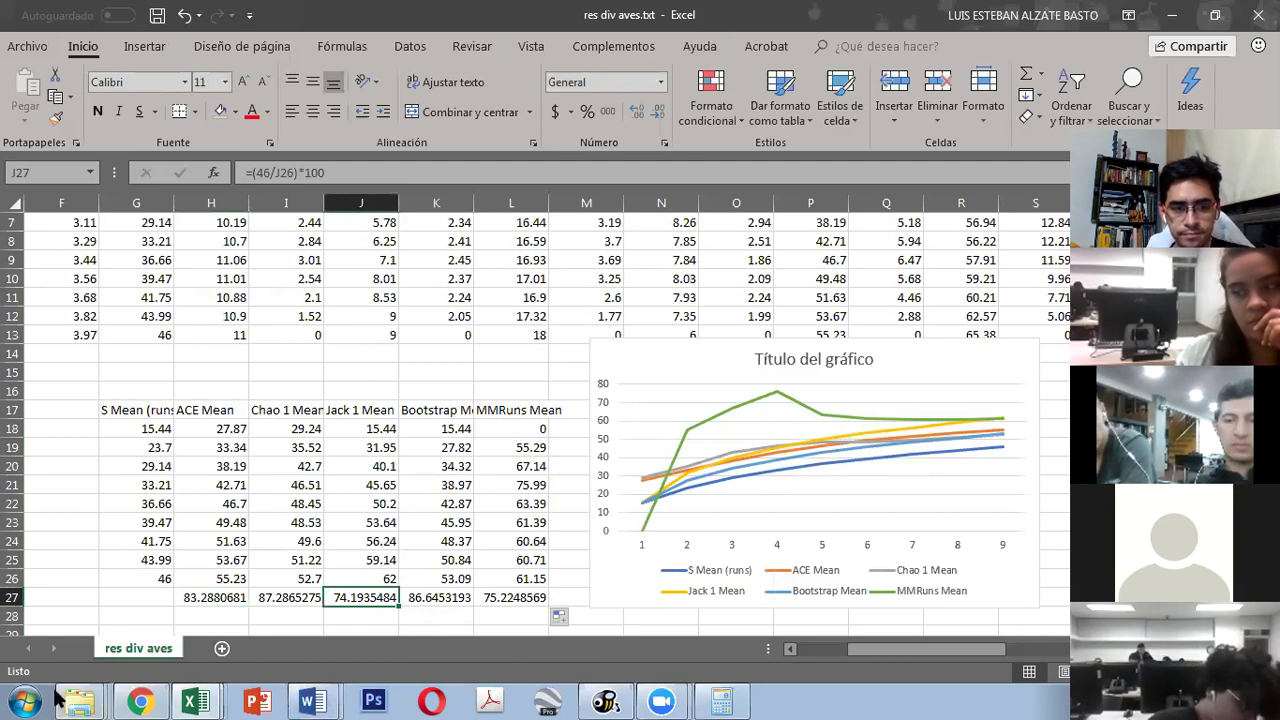
# Step: Launch Past3 and select row 1 and then column A of its blank spreadsheet
pyautogui.click(26, 701)
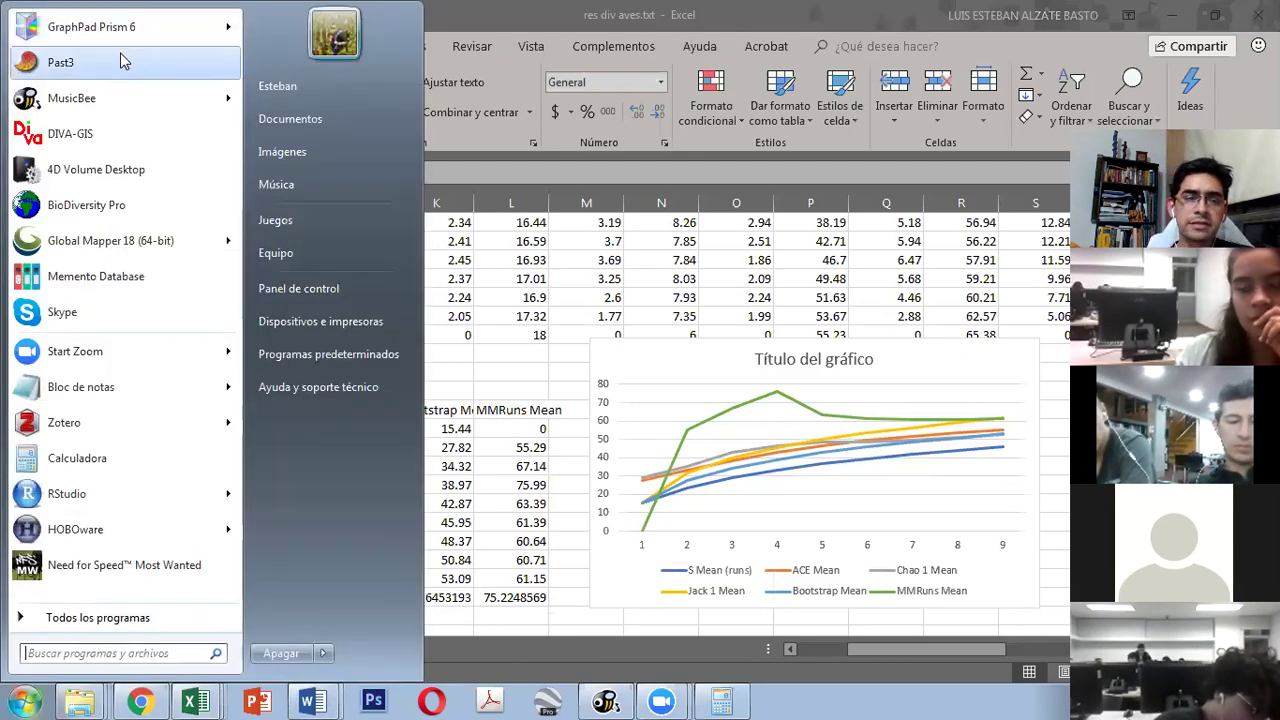
pyautogui.click(262, 184)
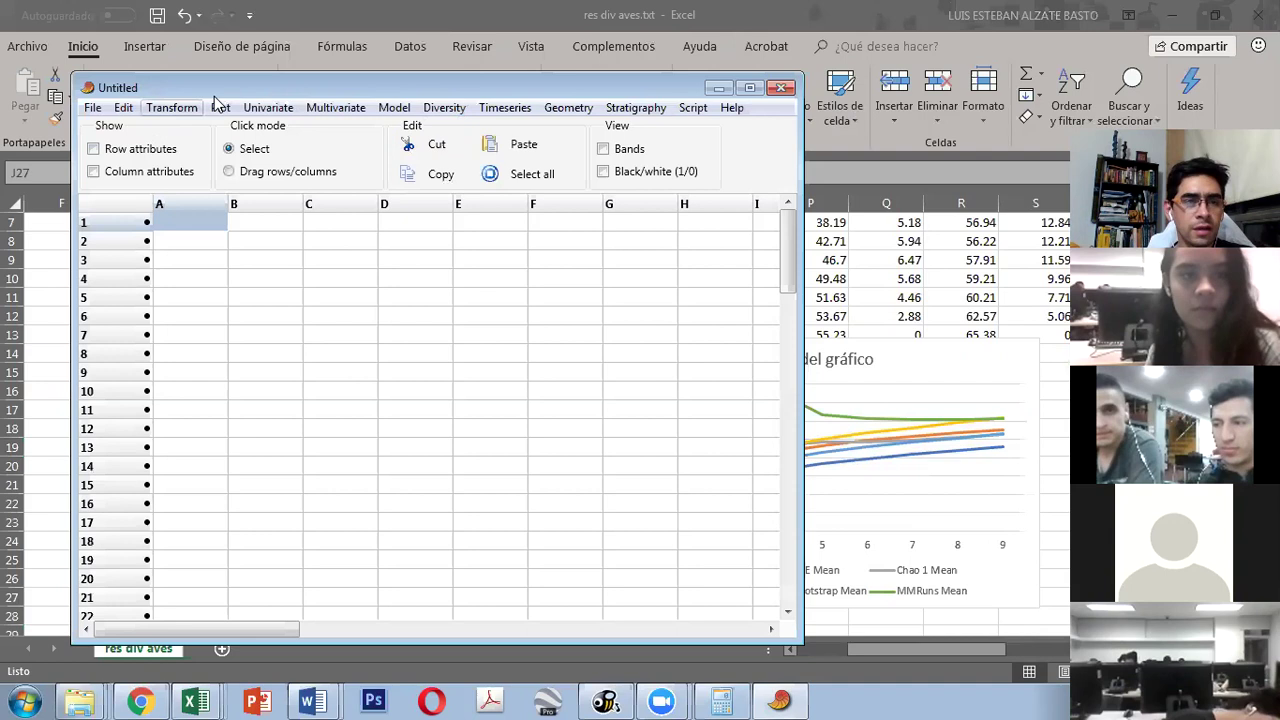
pyautogui.moveTo(298, 93); pyautogui.dragTo(305, 63)
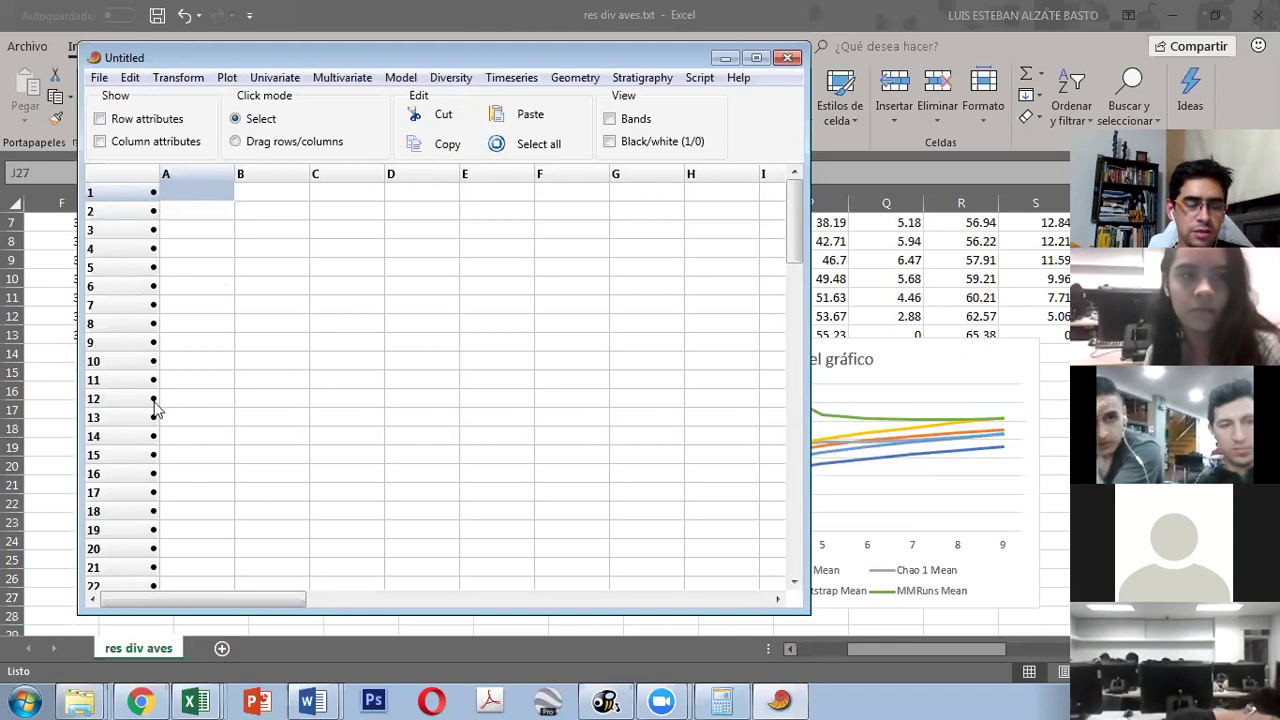
pyautogui.click(121, 196)
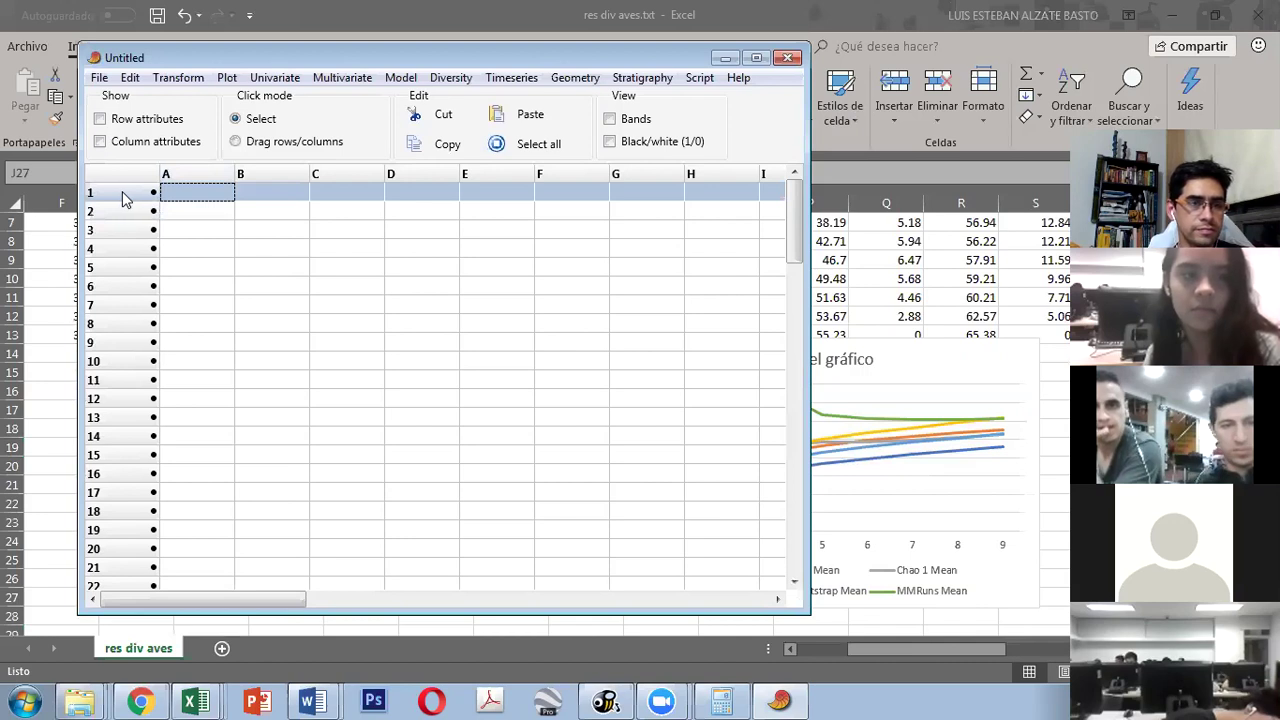
pyautogui.click(183, 196)
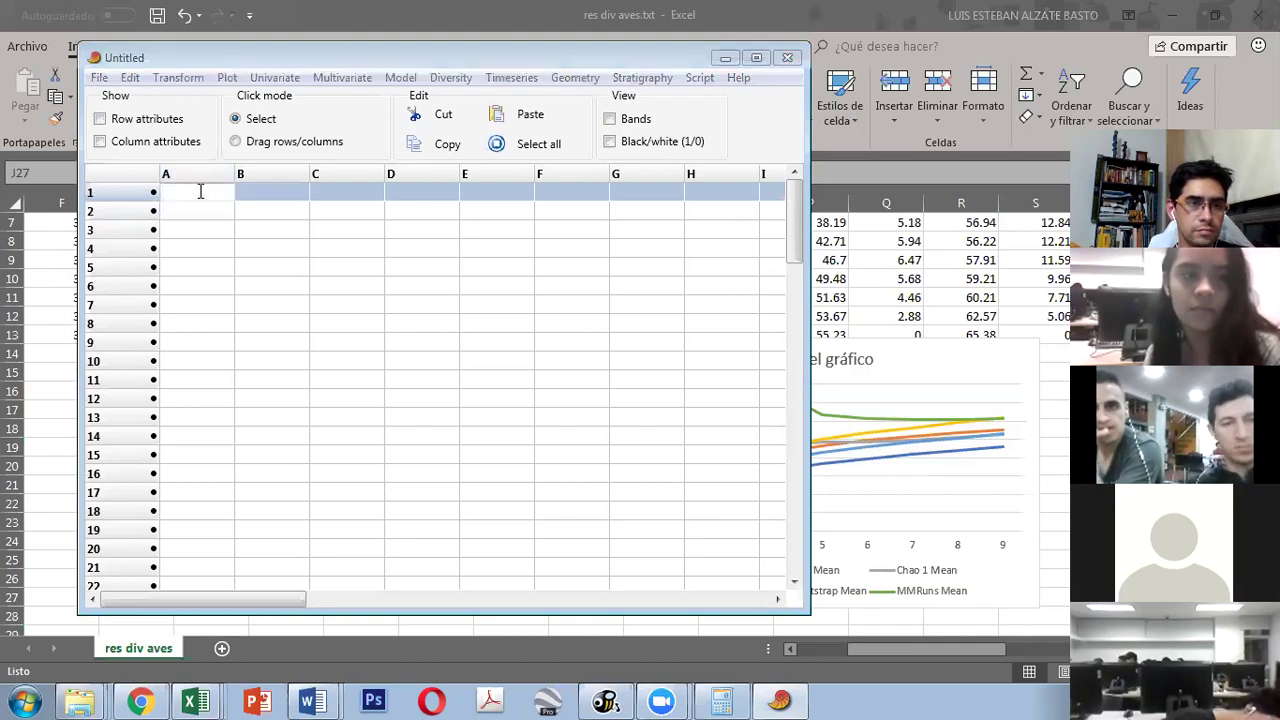
pyautogui.rightClick(200, 191)
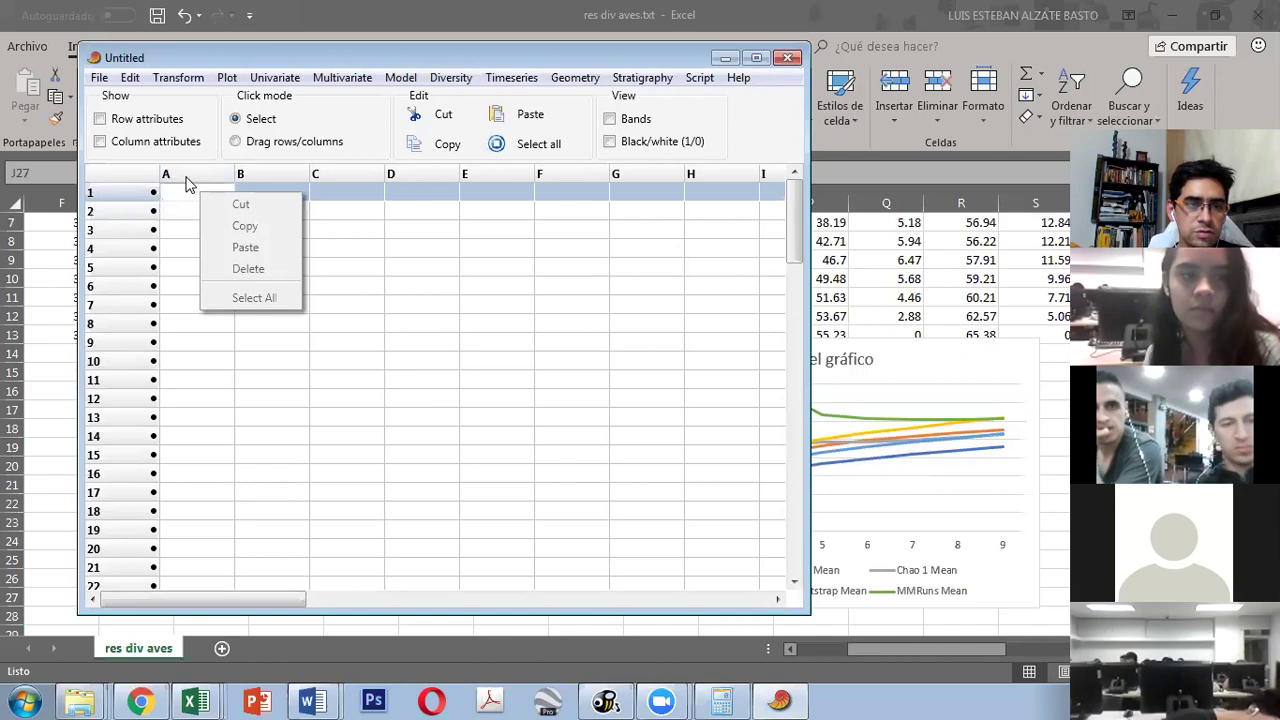
pyautogui.click(189, 180)
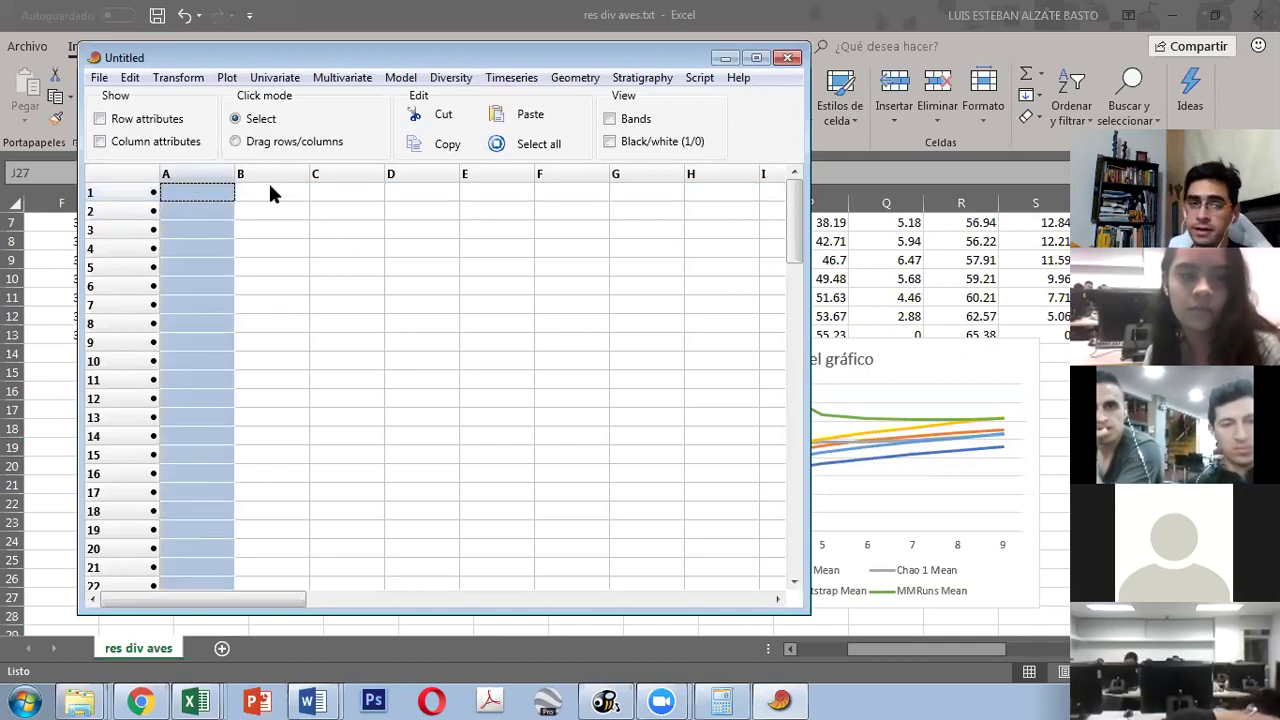
pyautogui.click(196, 700)
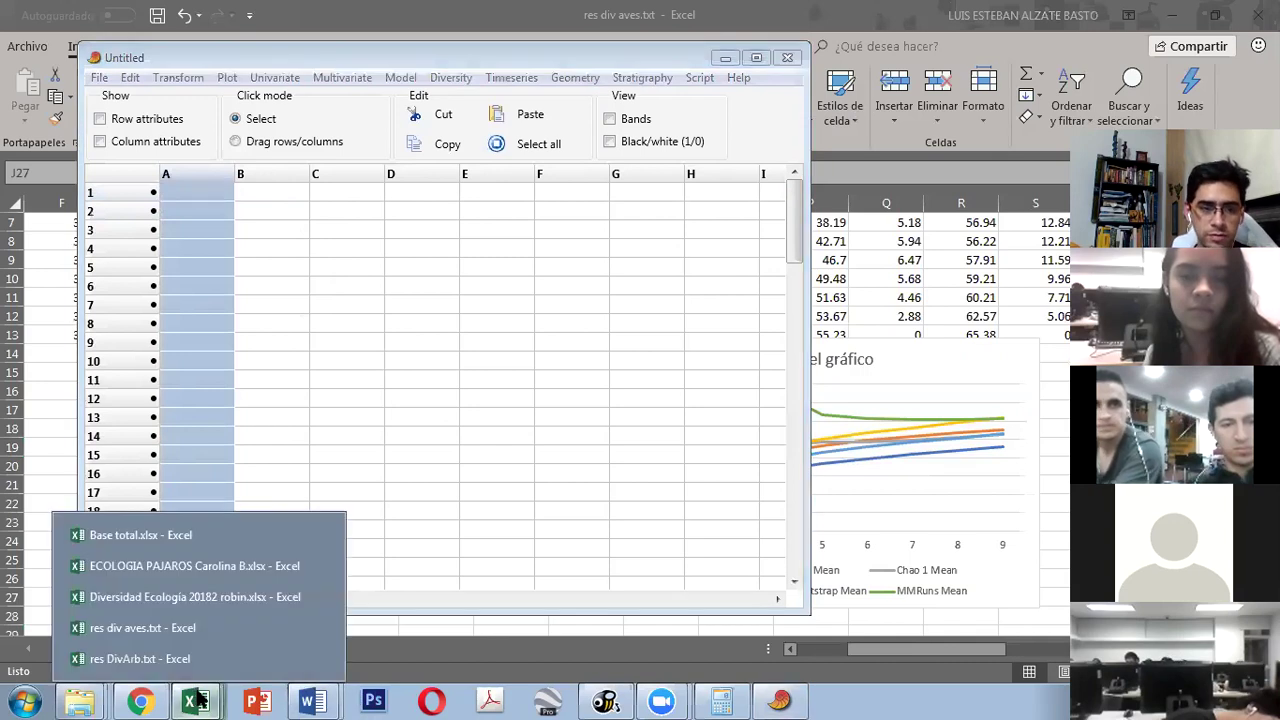
pyautogui.rightClick(203, 700)
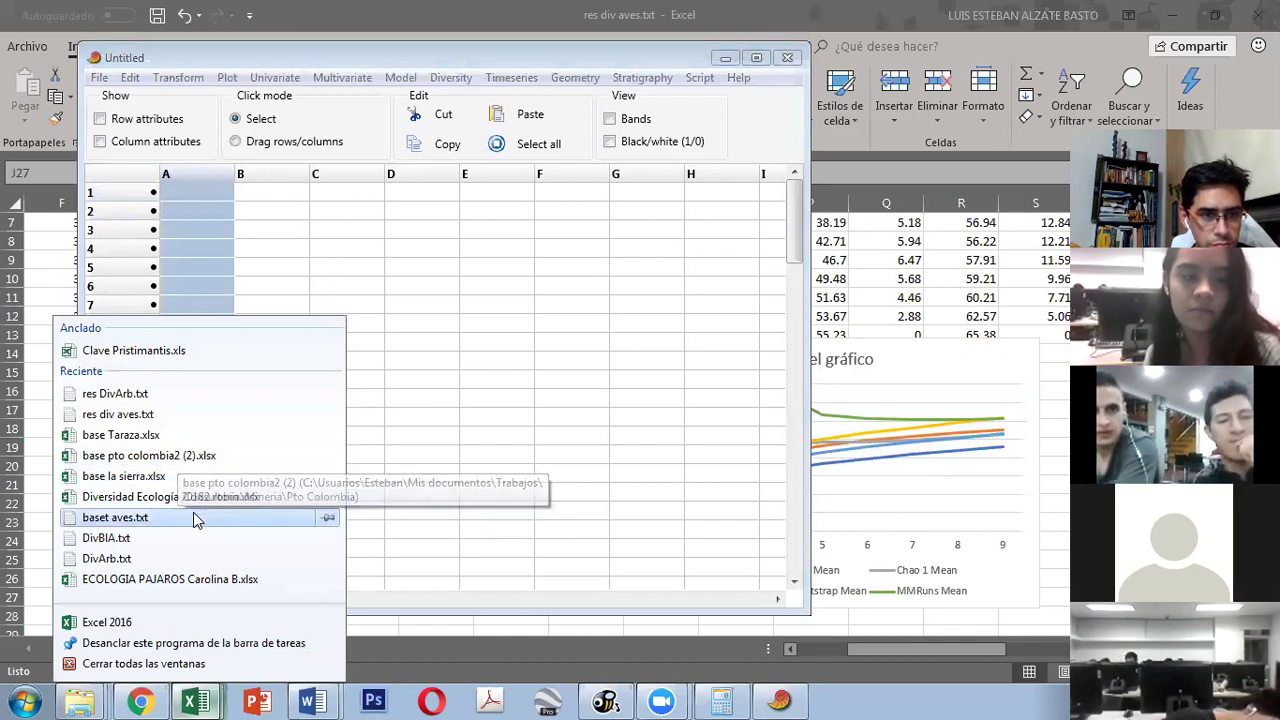
pyautogui.click(203, 498)
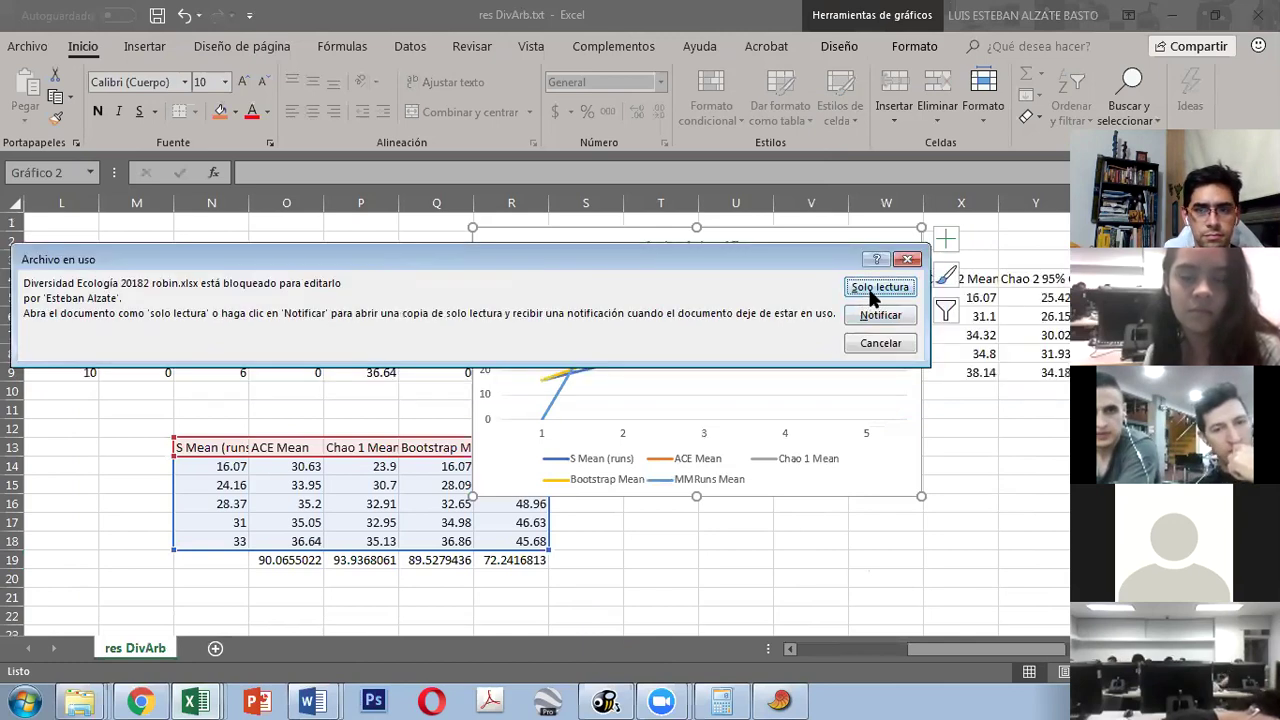
pyautogui.click(880, 343)
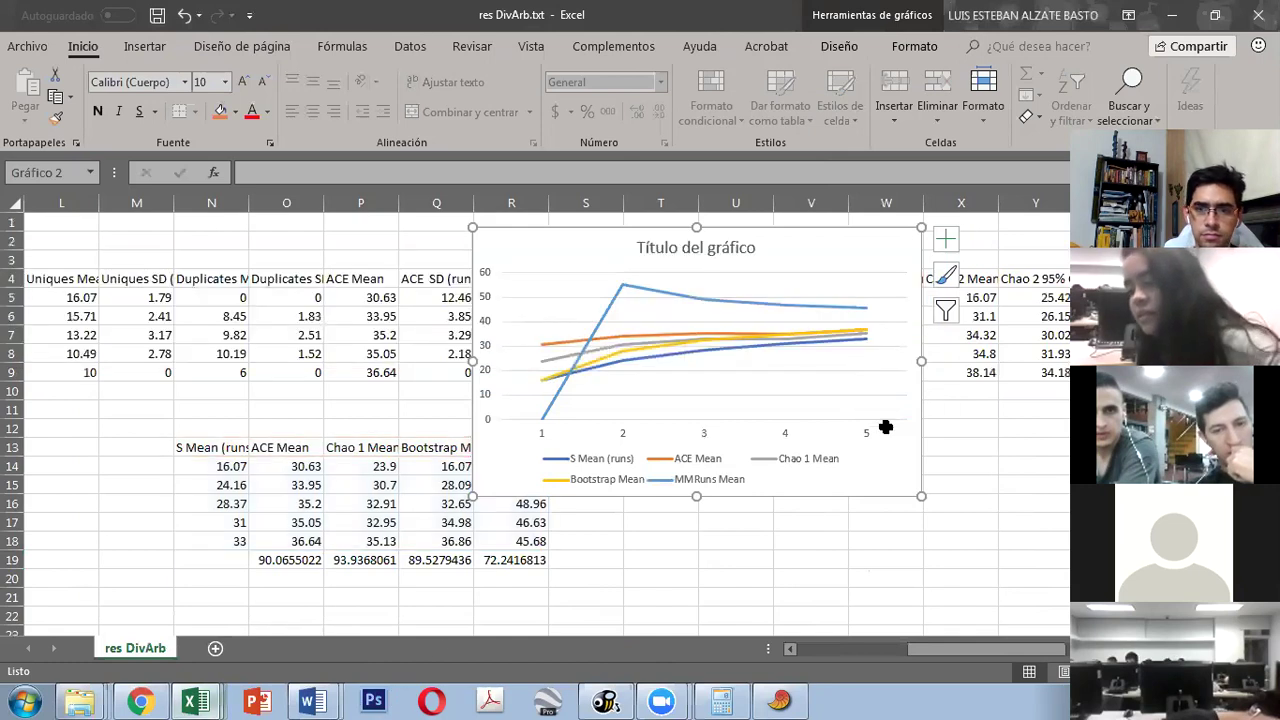
# Step: Close the res DivArb.txt workbook without saving its changes, and close the empty Libro1 workbook
pyautogui.moveTo(200, 702)
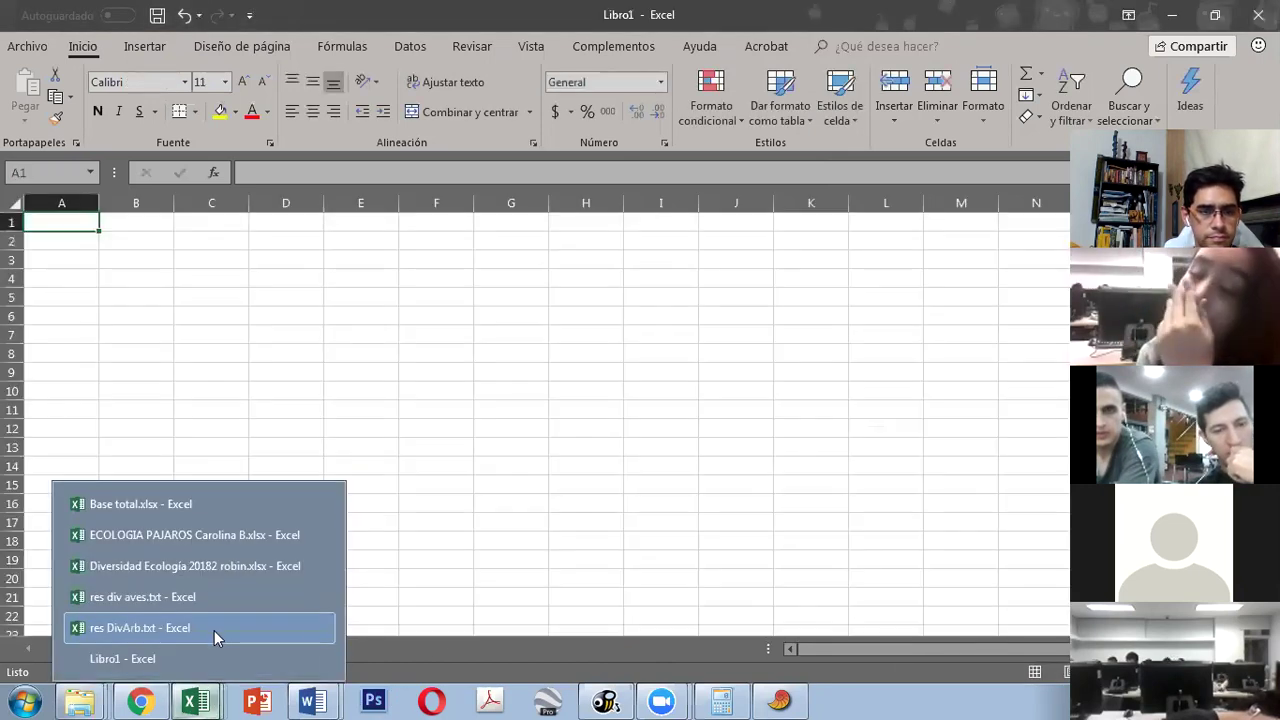
pyautogui.click(214, 628)
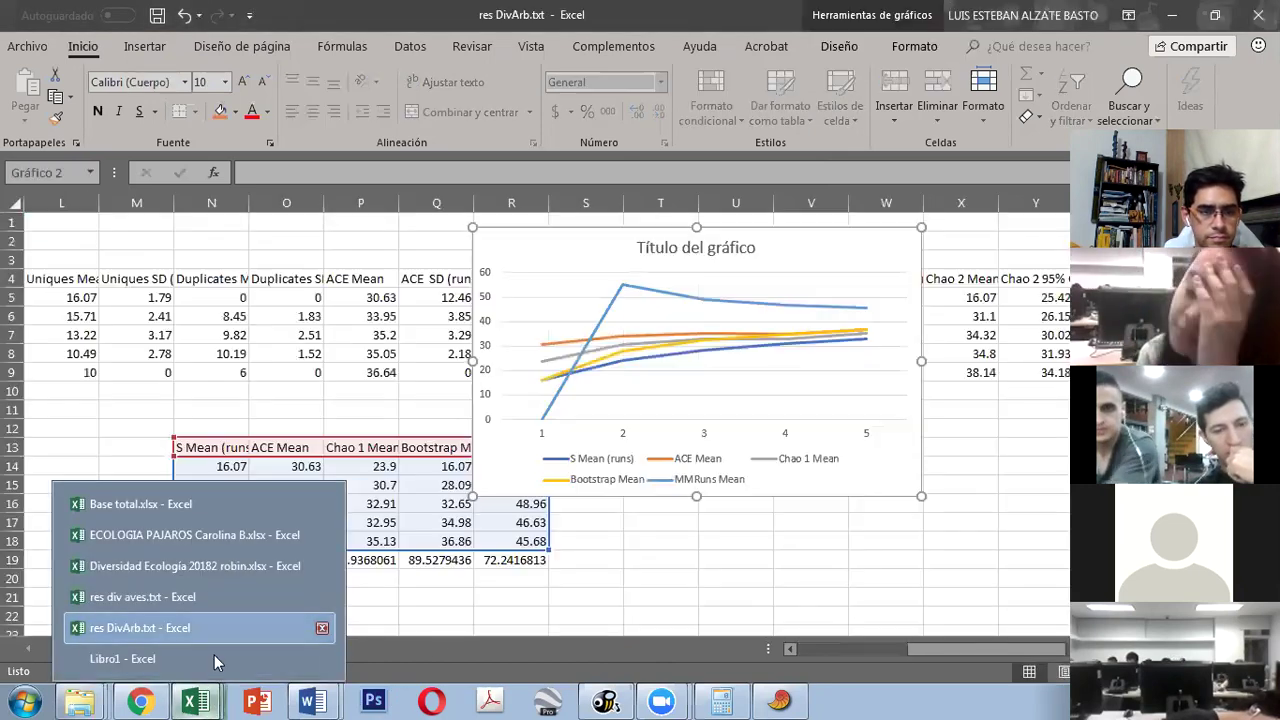
pyautogui.click(322, 628)
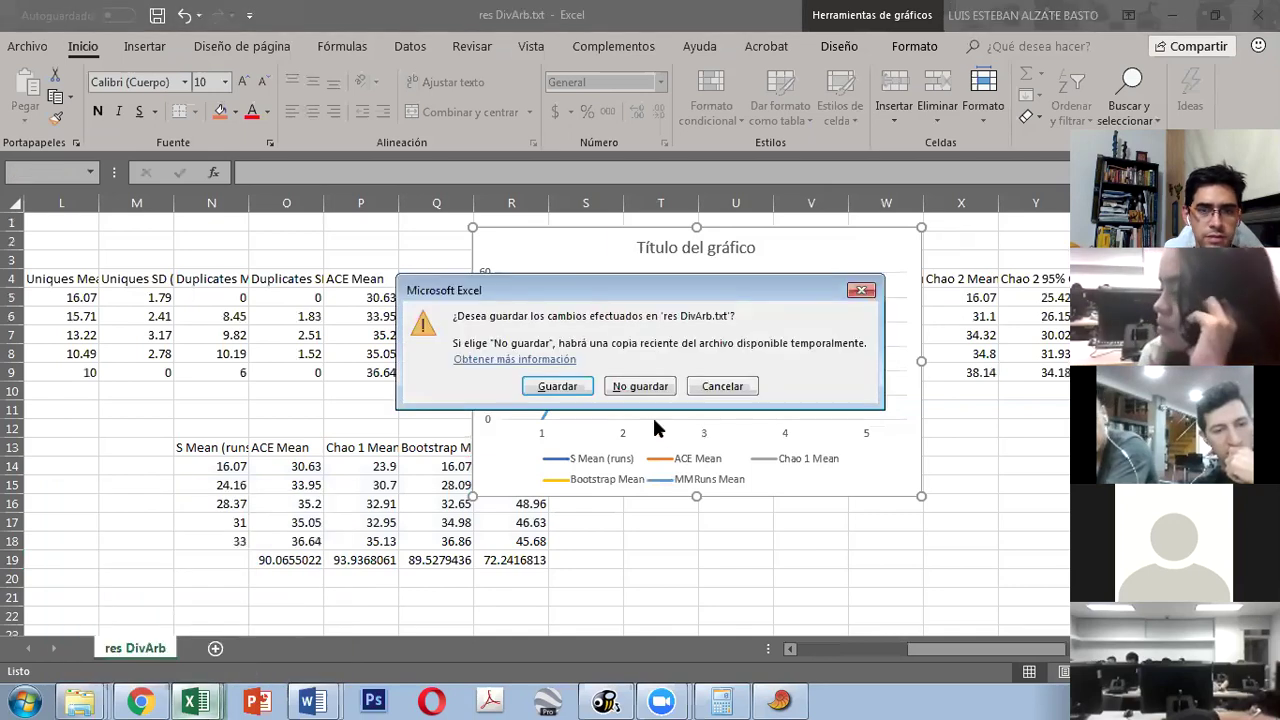
pyautogui.click(640, 386)
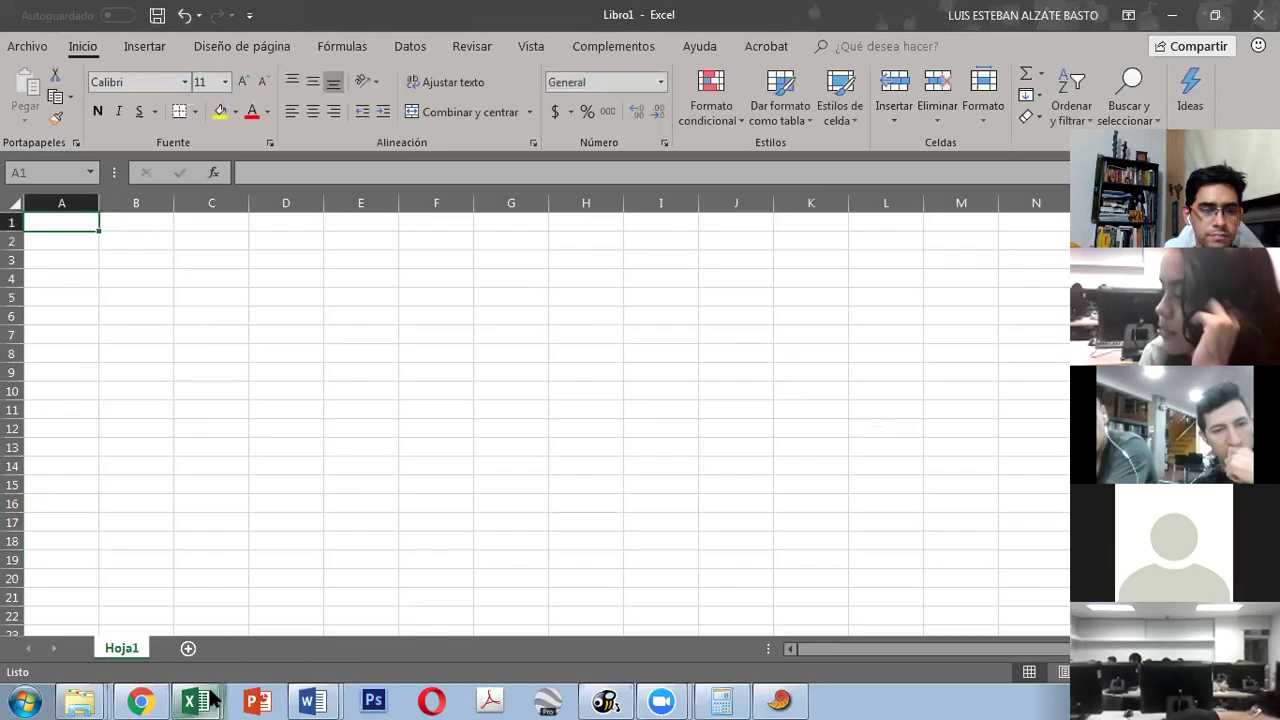
pyautogui.moveTo(210, 700)
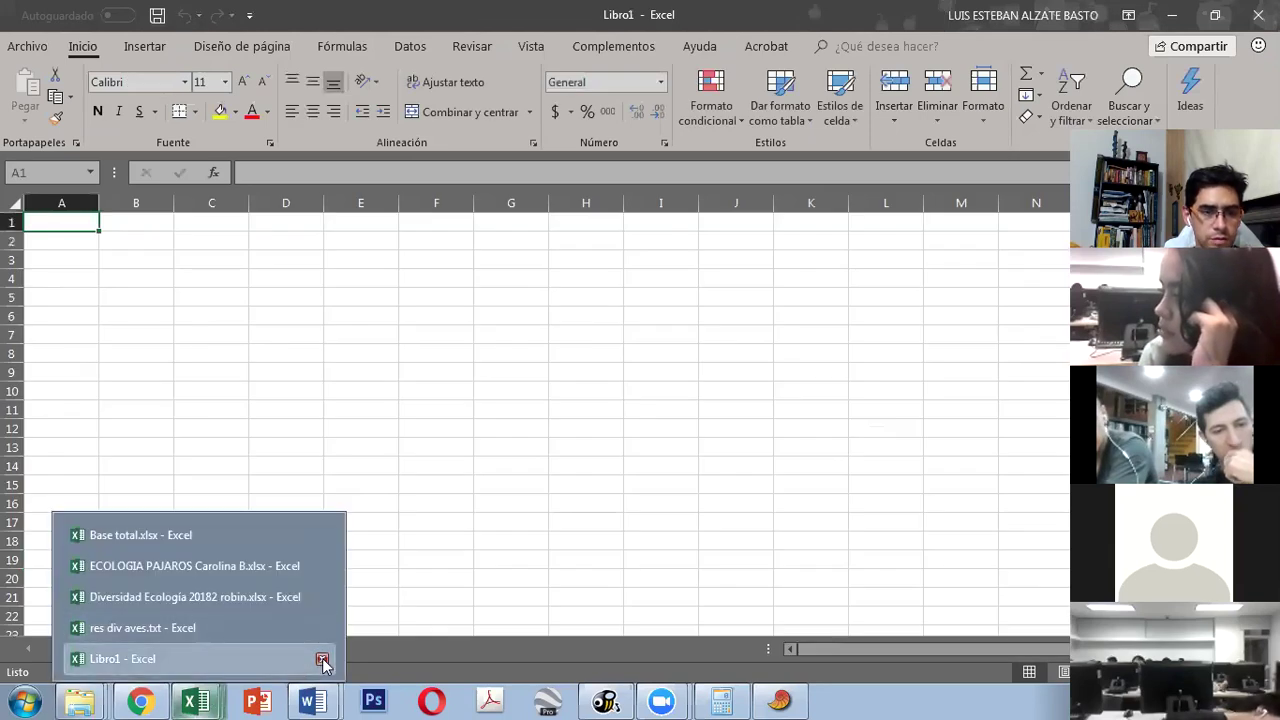
pyautogui.click(323, 659)
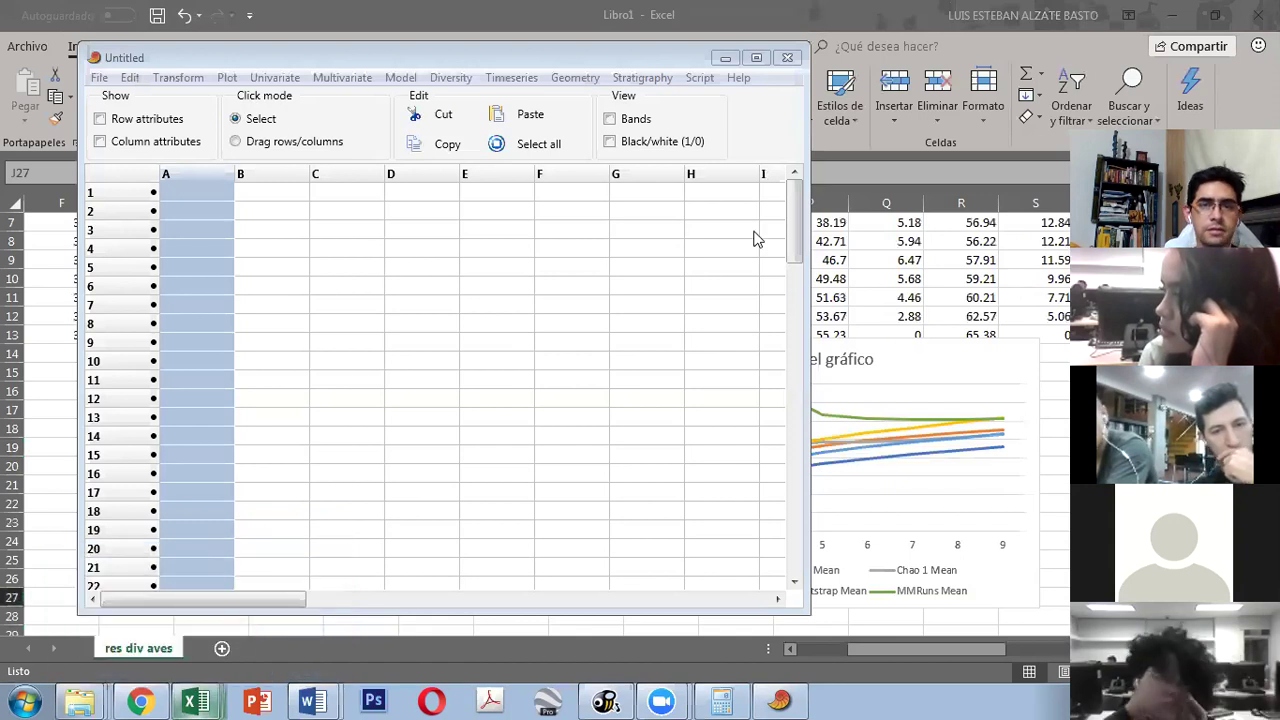
# Step: Switch to the Diversidad Ecología 20182 workbook in Excel and enter the header grupo1 in M2, beside the bird abundance table
pyautogui.hotkey('alt', 'Tab')
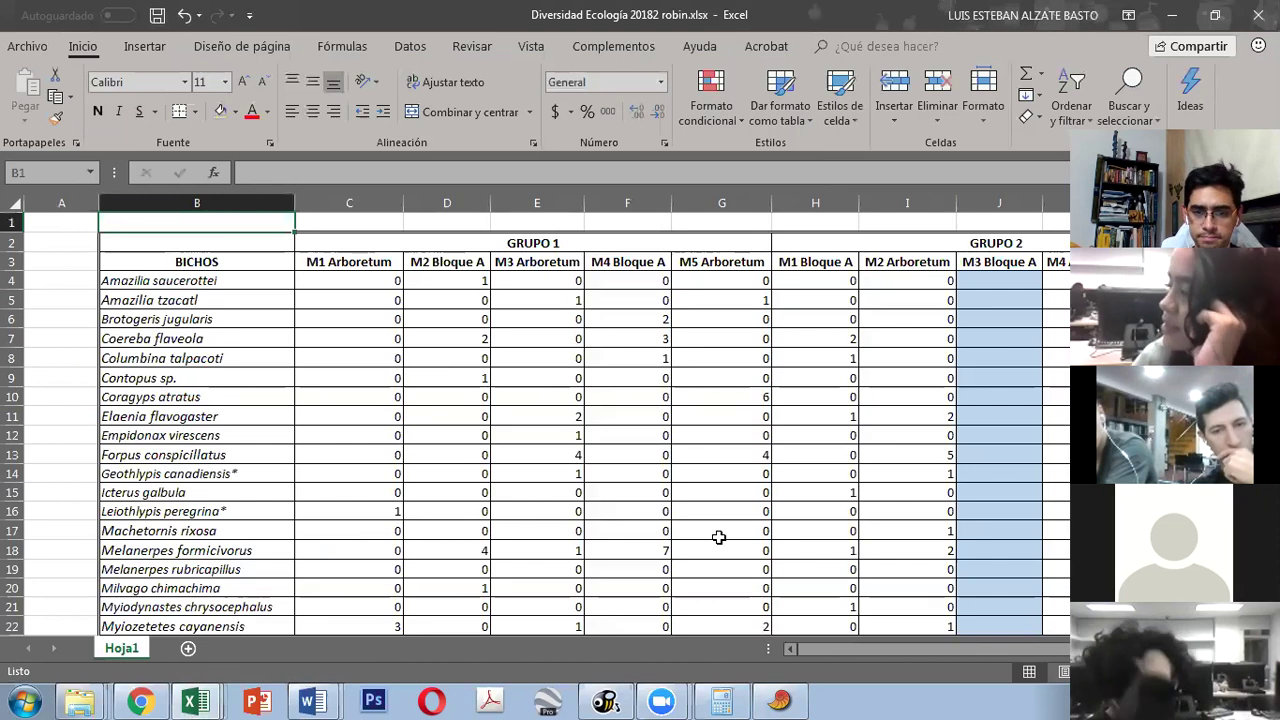
pyautogui.click(664, 374)
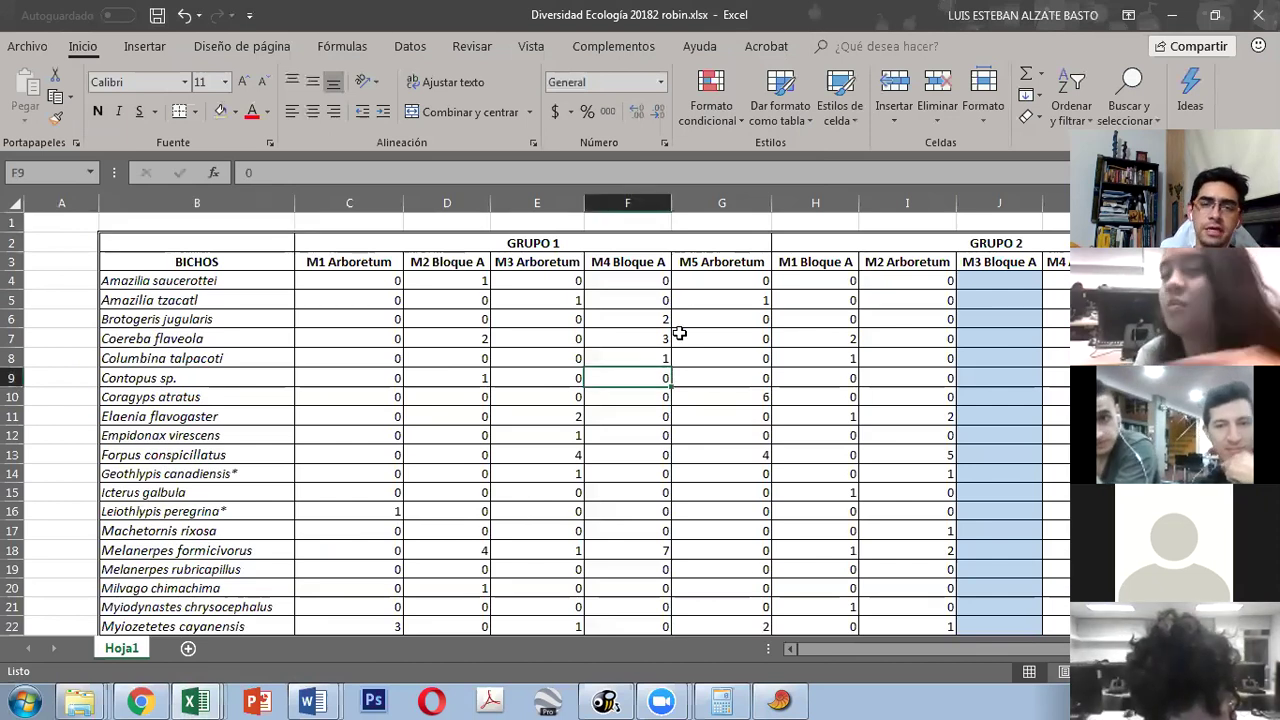
pyautogui.moveTo(860, 647); pyautogui.dragTo(1010, 645)
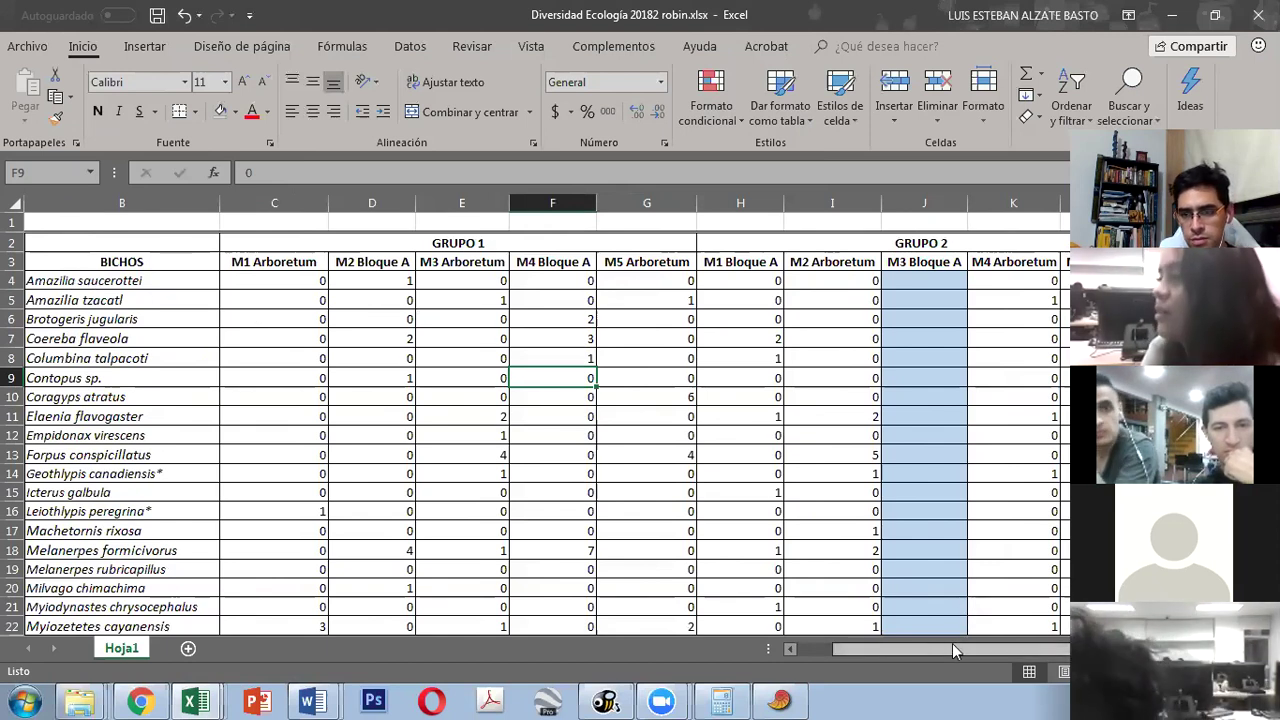
pyautogui.hscroll(3, 486, 363)
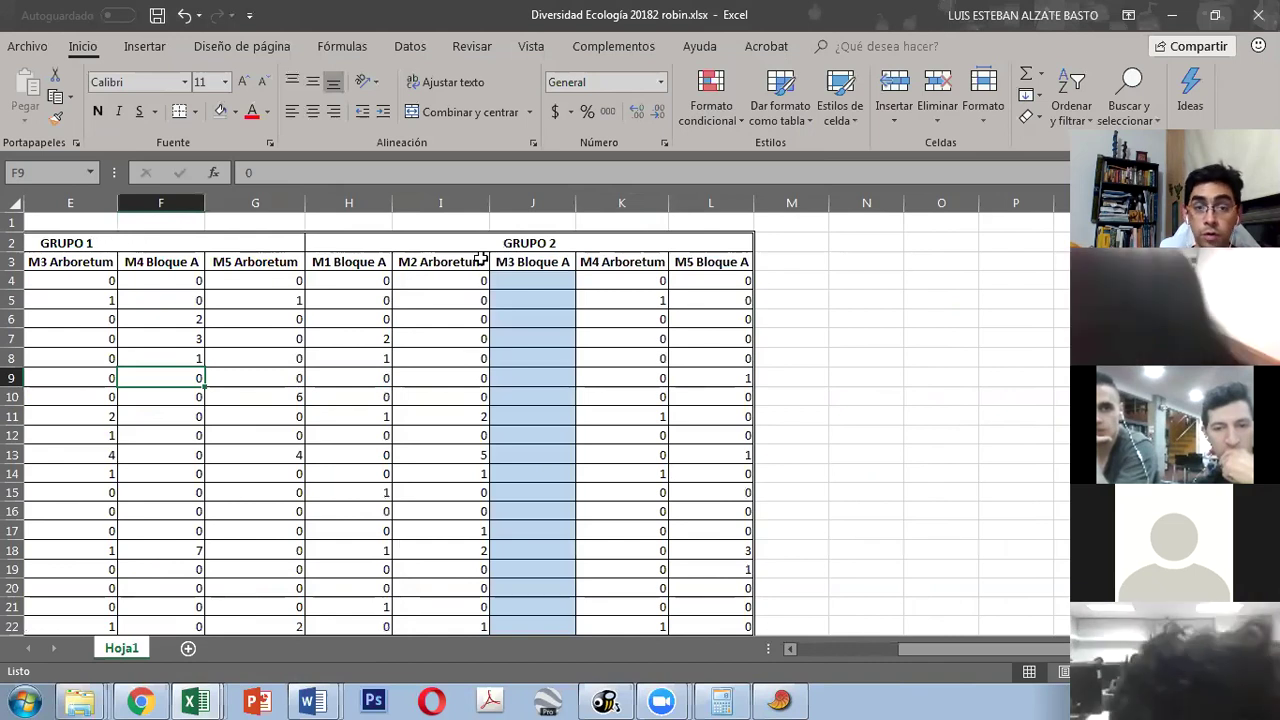
pyautogui.click(811, 240)
pyautogui.write('gru')
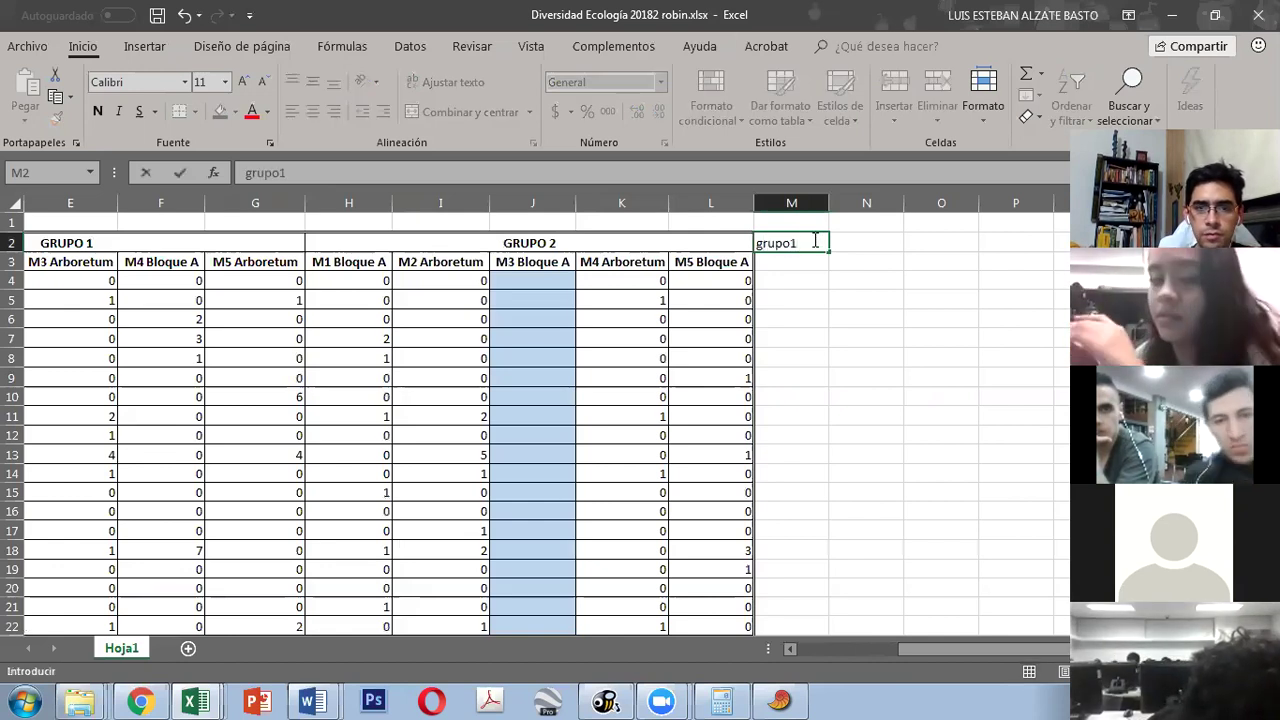
pyautogui.write('po1')
pyautogui.press('Tab')
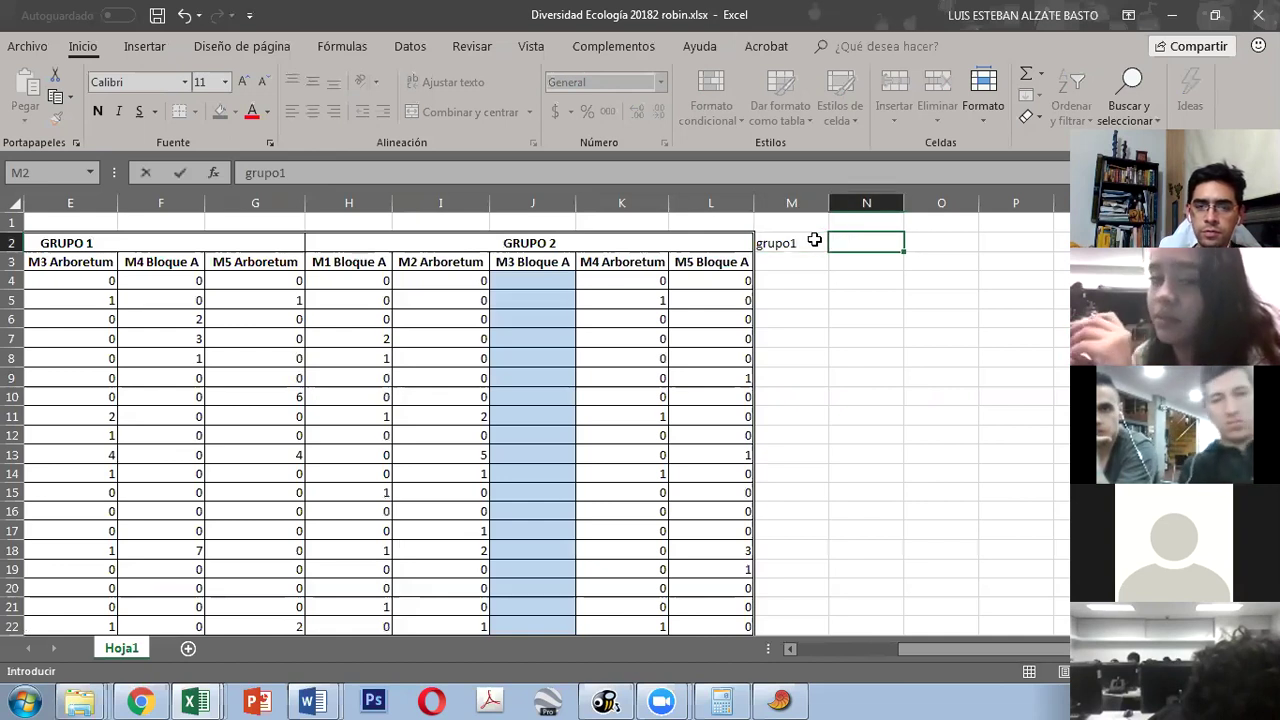
# Step: Copy the grupo1 header into N2 and change the copy to grupo2
pyautogui.click(815, 240)
pyautogui.hotkey('ctrl', 'c')
pyautogui.press('Right')
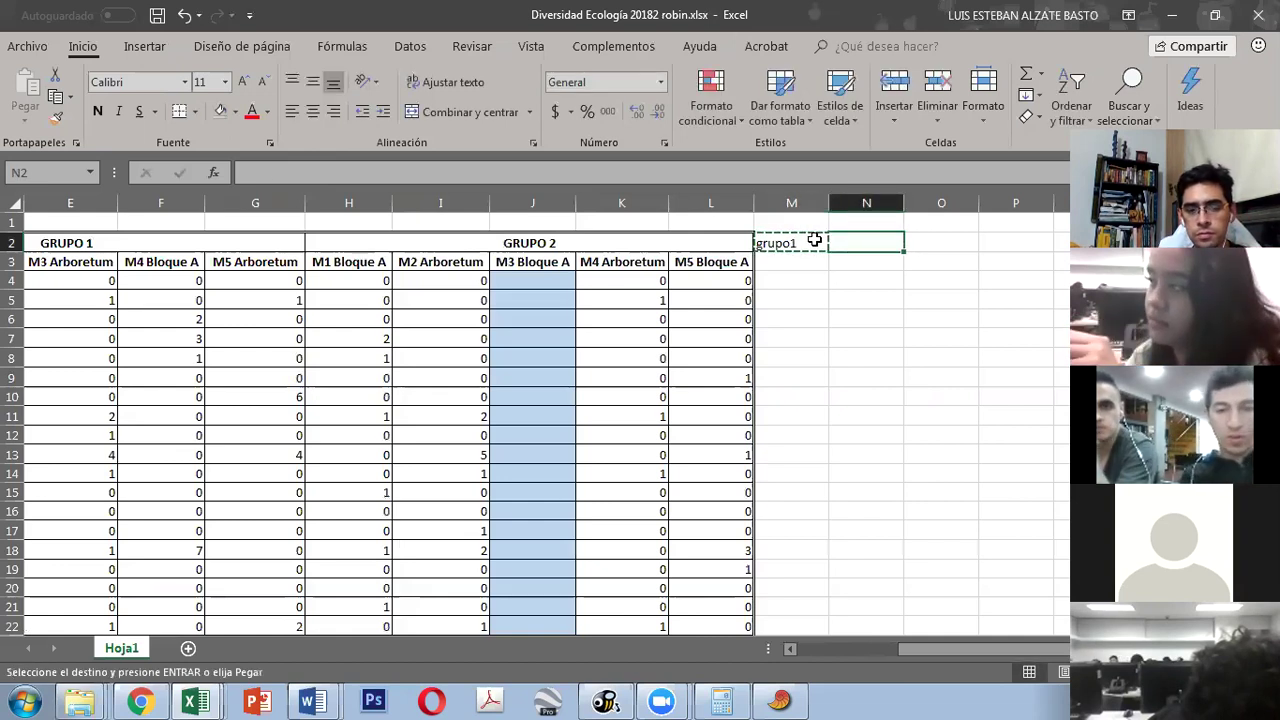
pyautogui.hotkey('ctrl', 'v')
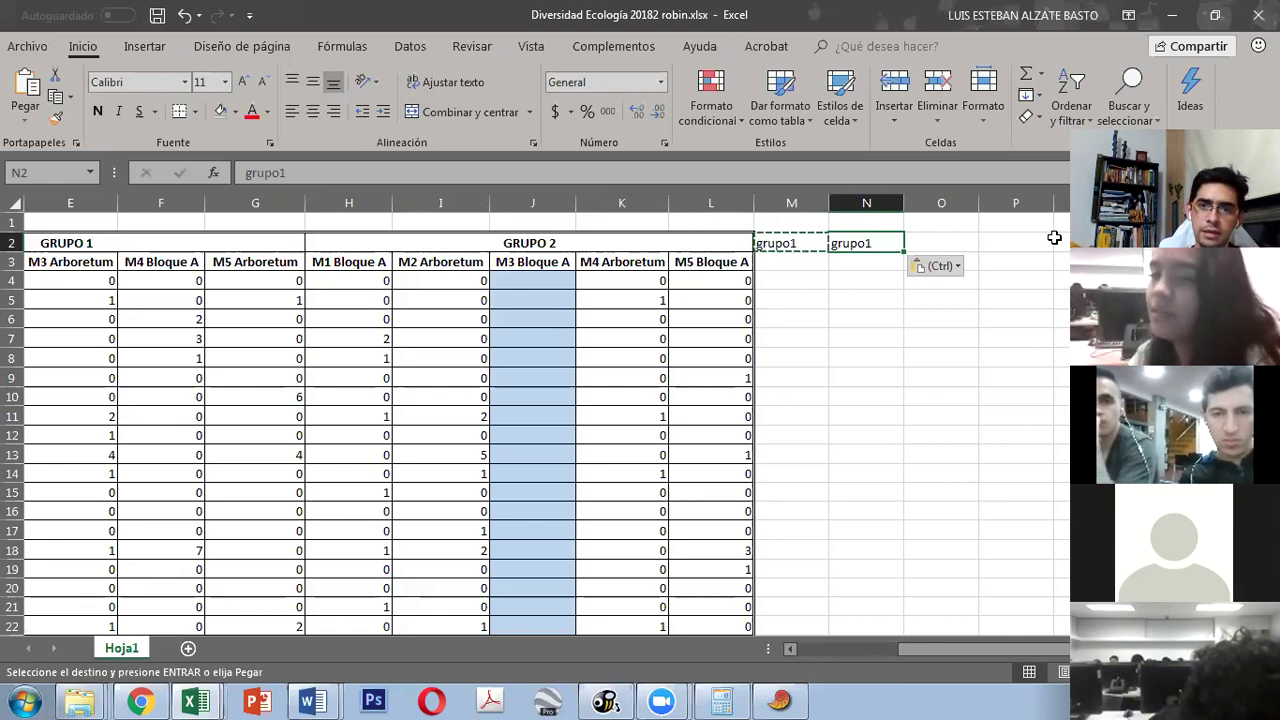
pyautogui.press('Escape')
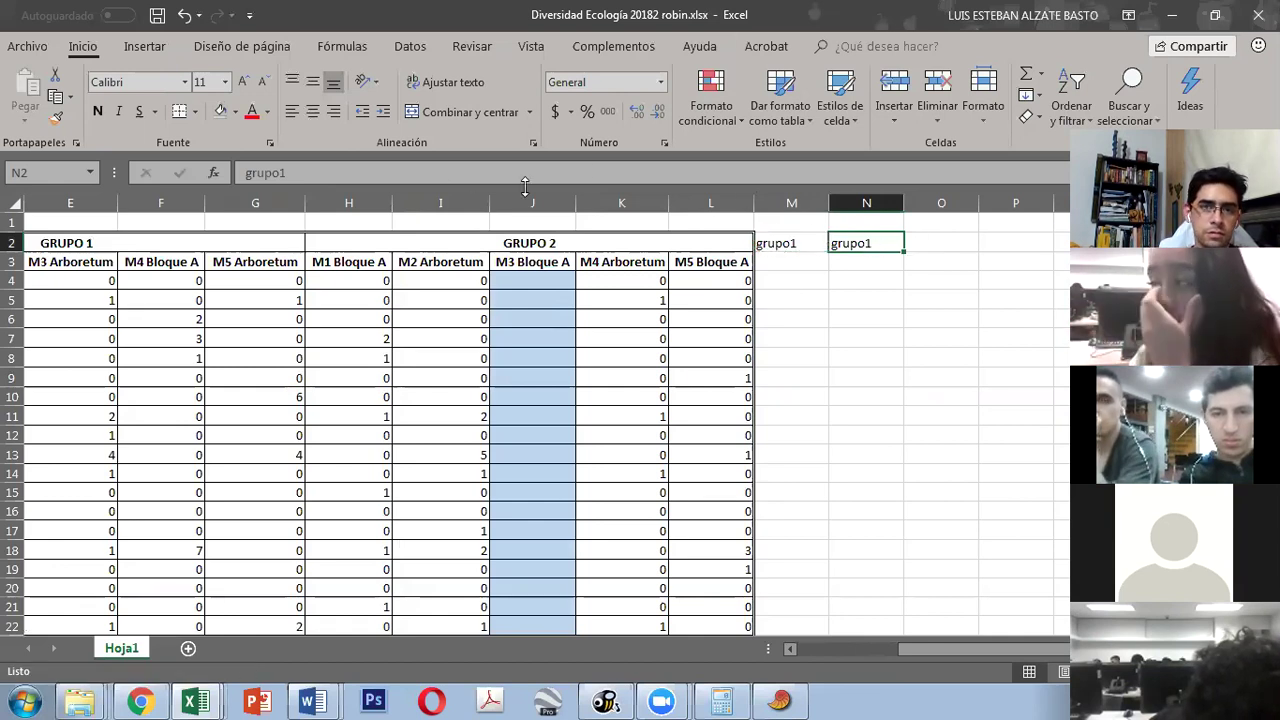
pyautogui.click(363, 172)
pyautogui.press('BackSpace')
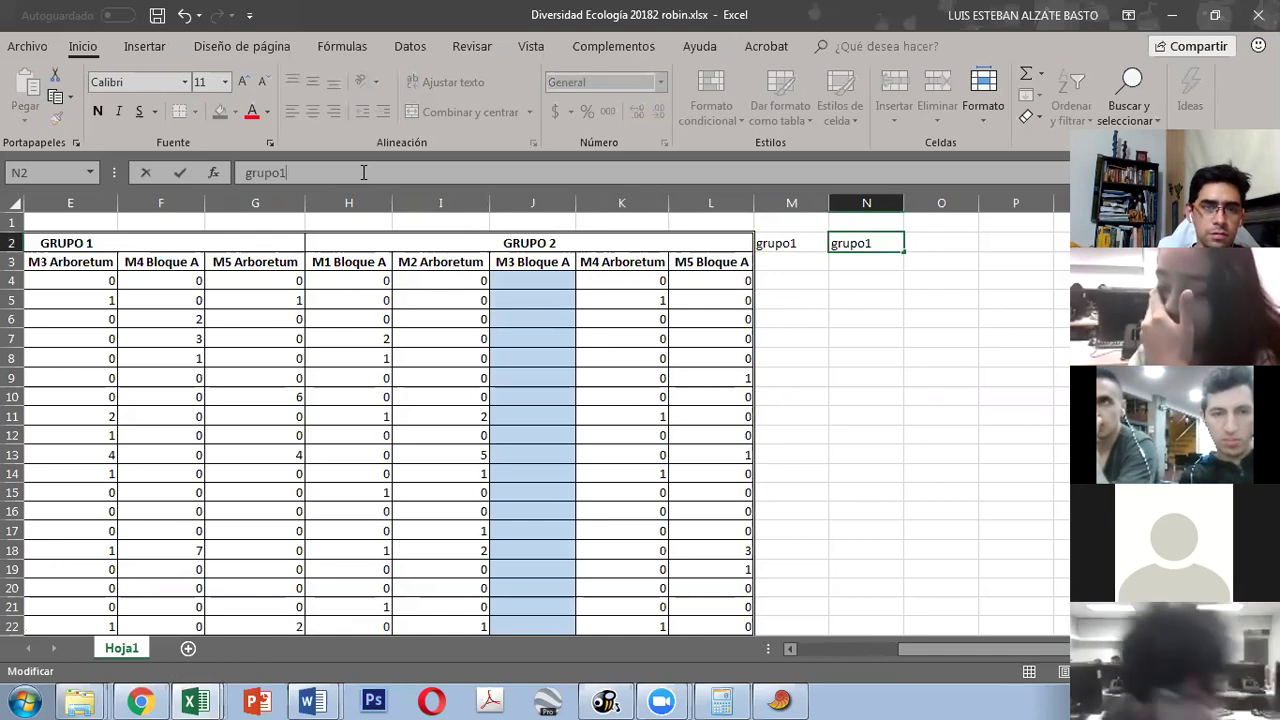
pyautogui.write('2')
pyautogui.press('Return')
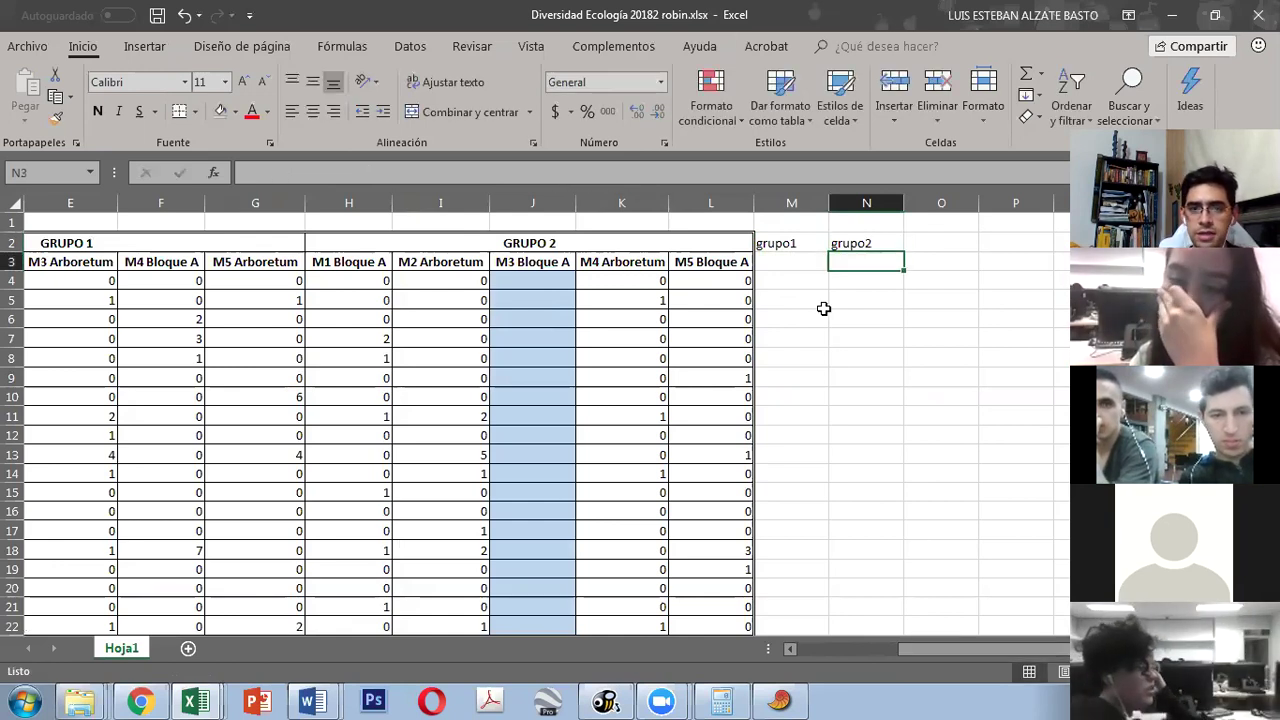
# Step: Total the GRUPO 1 samples in M4 with =SUMA(C4:G4), and fill the formula down the grupo1 column for all species
pyautogui.click(788, 277)
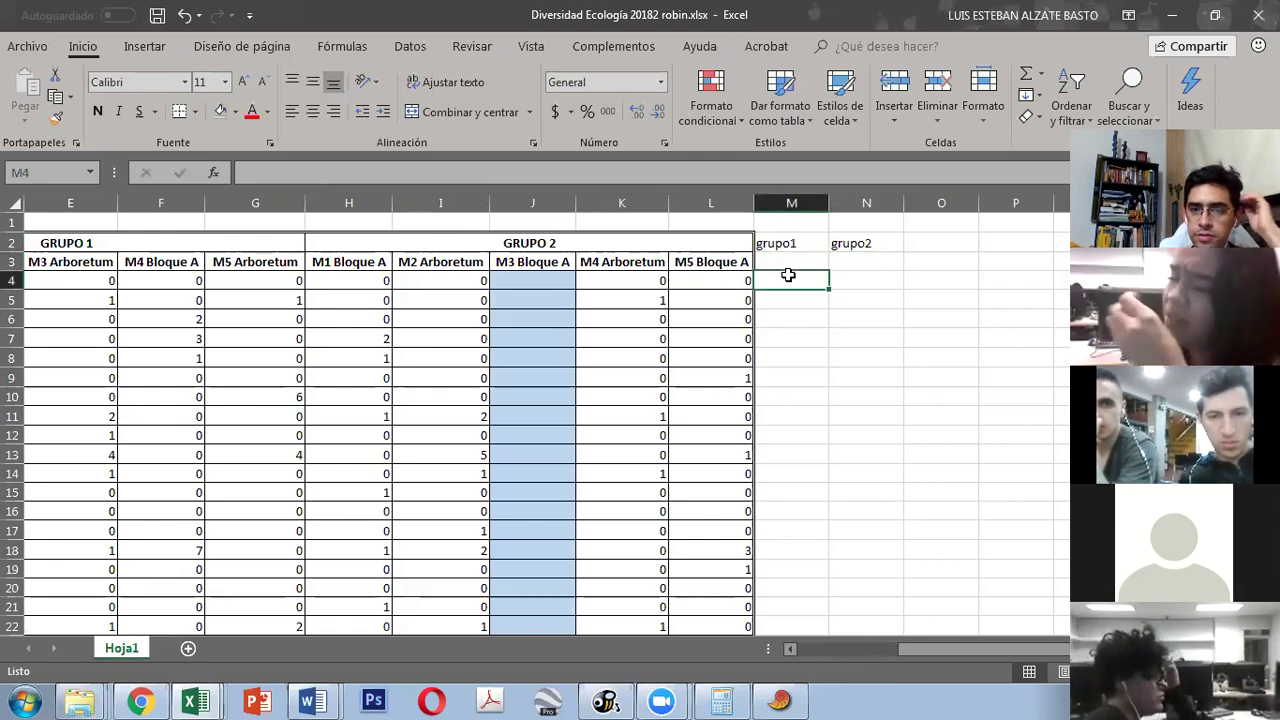
pyautogui.click(1027, 72)
pyautogui.moveTo(905, 649); pyautogui.dragTo(846, 652)
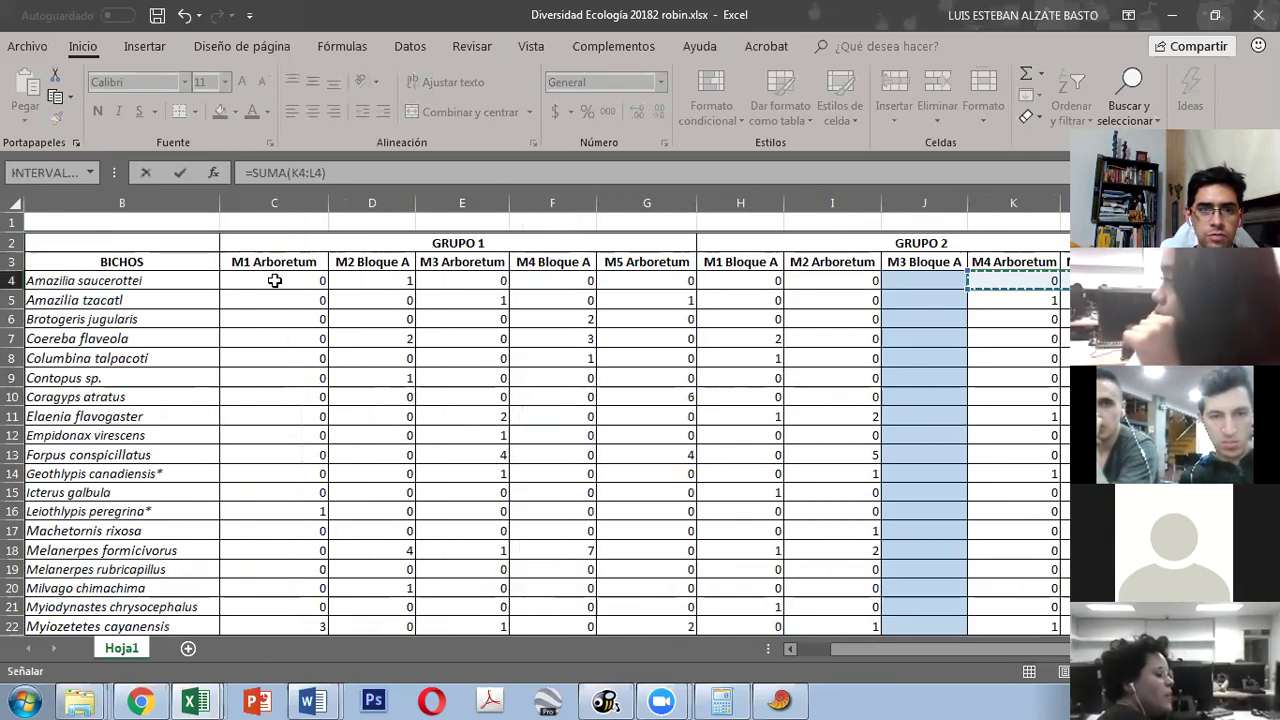
pyautogui.moveTo(320, 282); pyautogui.dragTo(679, 284)
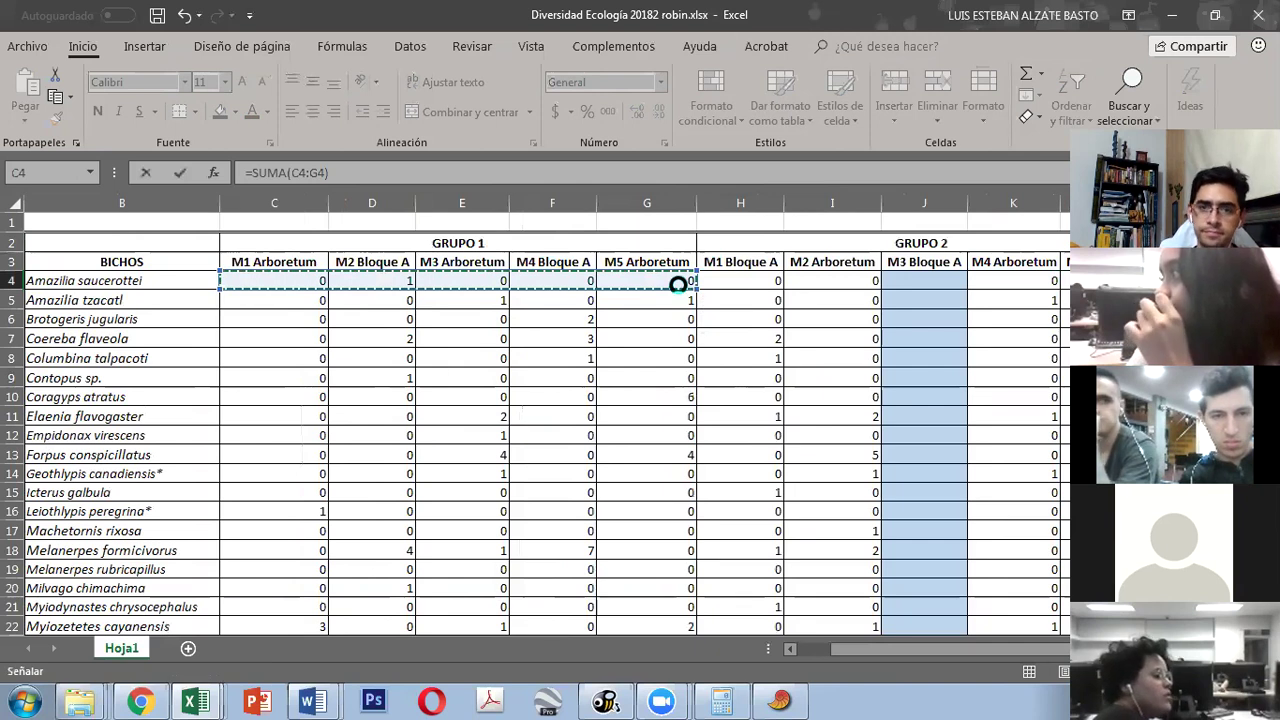
pyautogui.press('Return')
pyautogui.moveTo(942, 649); pyautogui.dragTo(1025, 649)
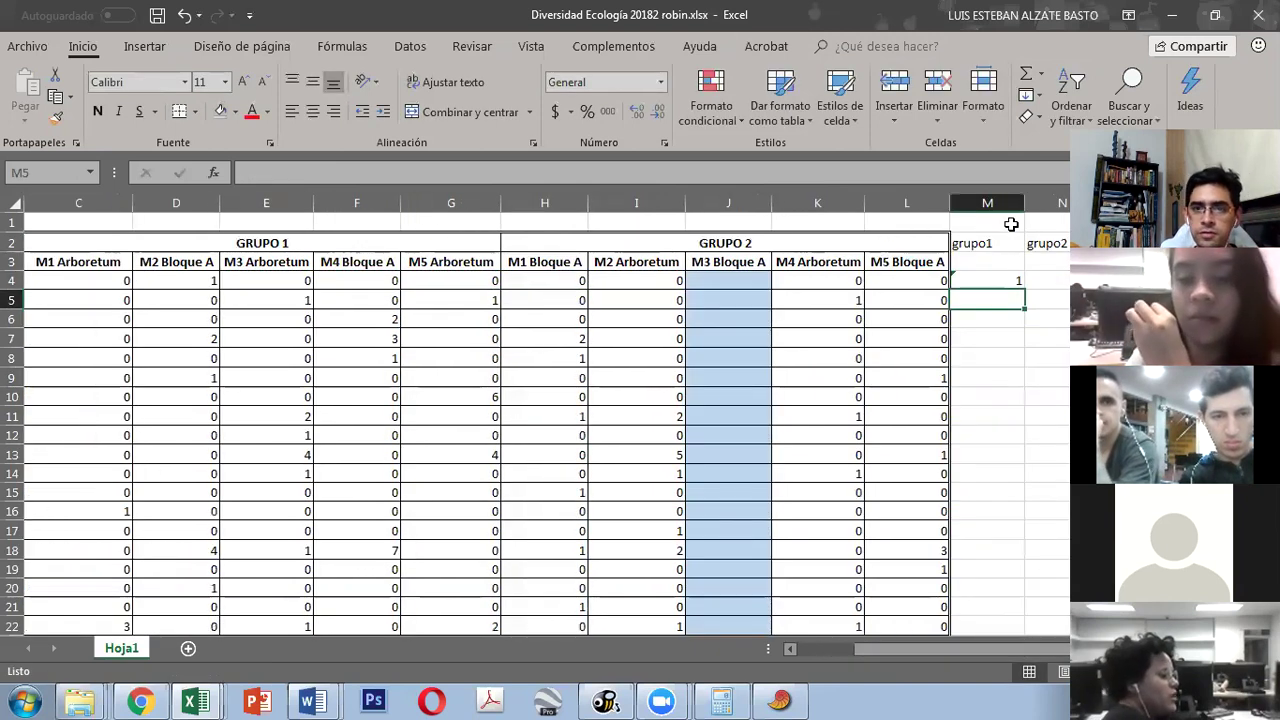
pyautogui.click(1004, 281)
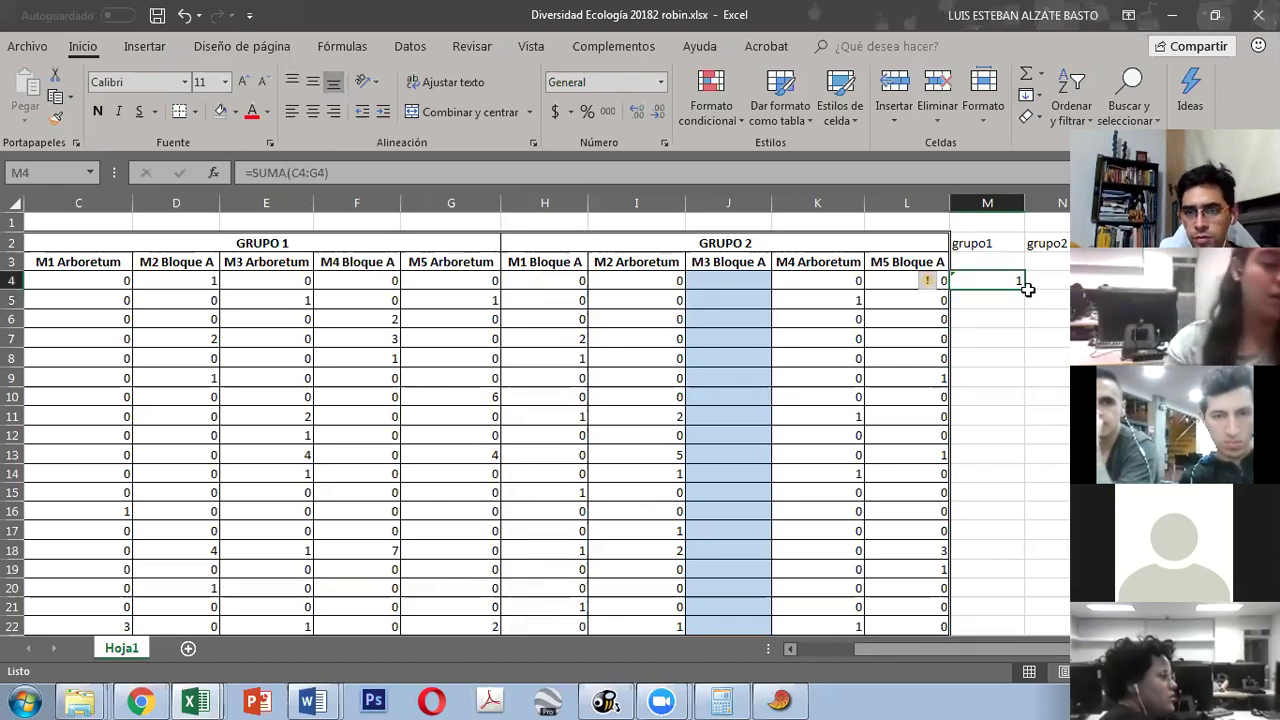
pyautogui.doubleClick(1023, 290)
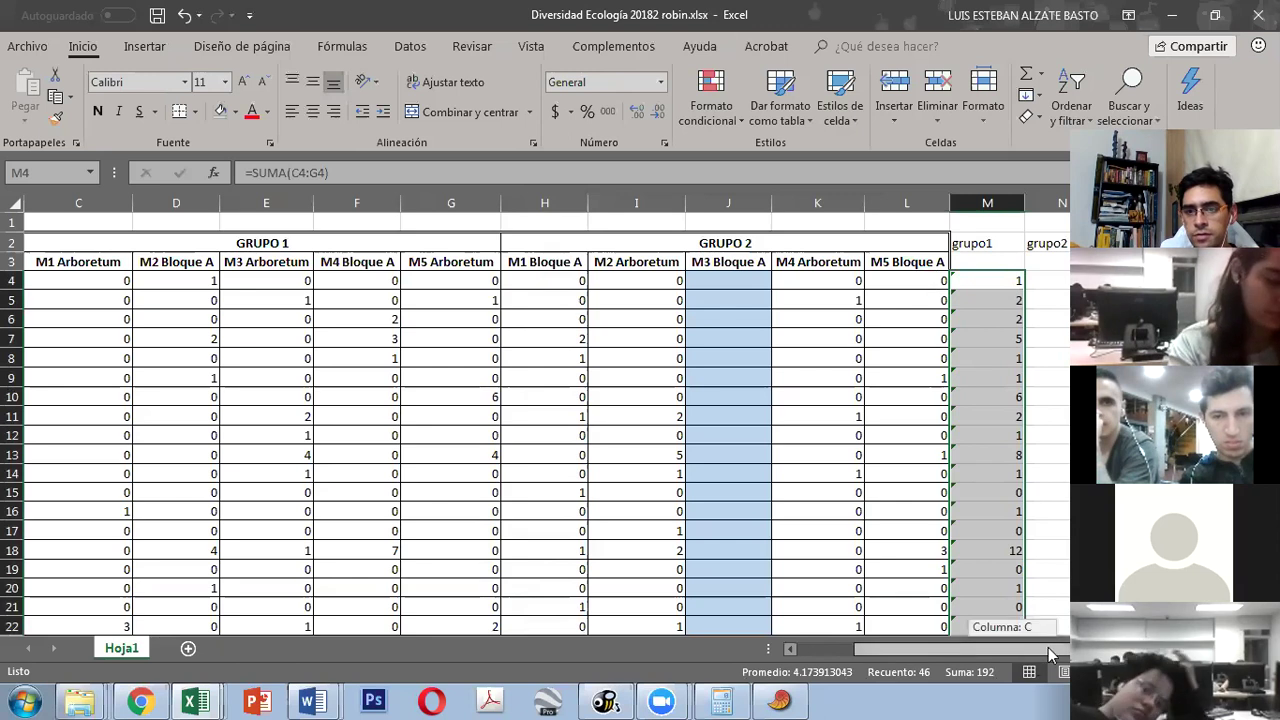
# Step: Total the GRUPO 2 samples in N4 with =SUMA(H4:L4), and fill the formula down the grupo2 column for all species
pyautogui.click(1037, 280)
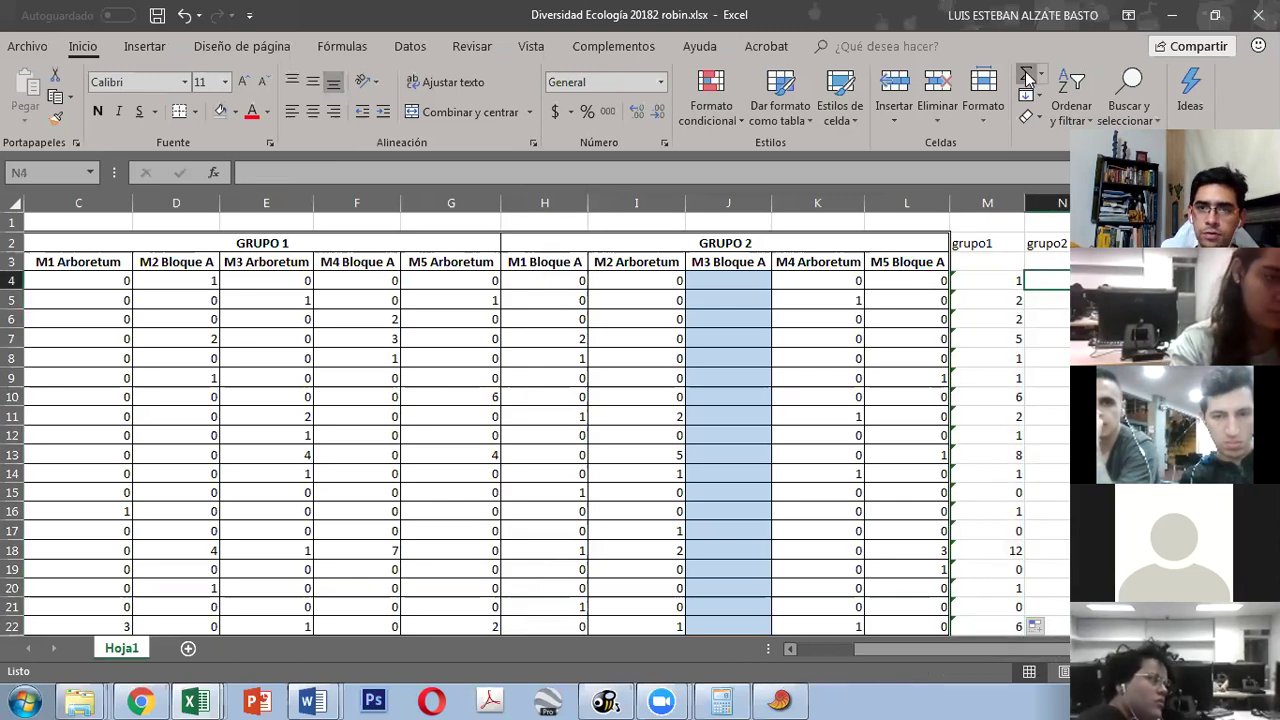
pyautogui.write('=SUMA(')
pyautogui.press('Left')
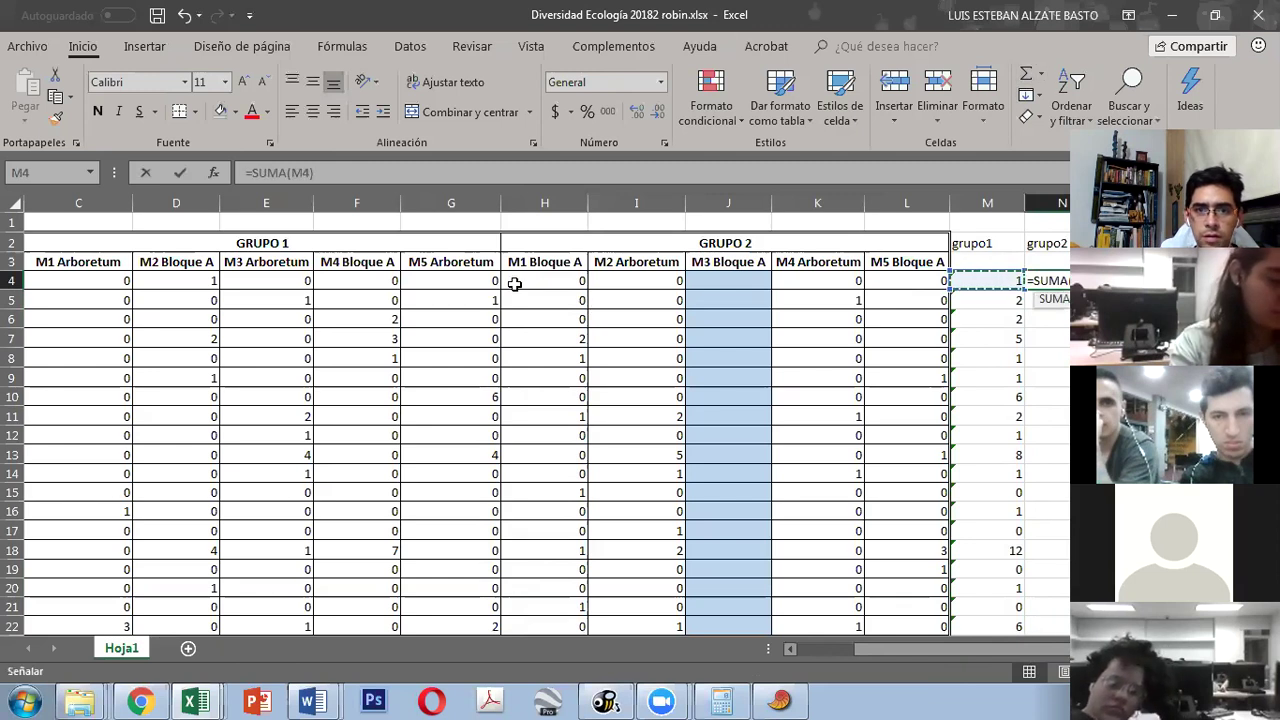
pyautogui.moveTo(545, 280); pyautogui.dragTo(903, 266)
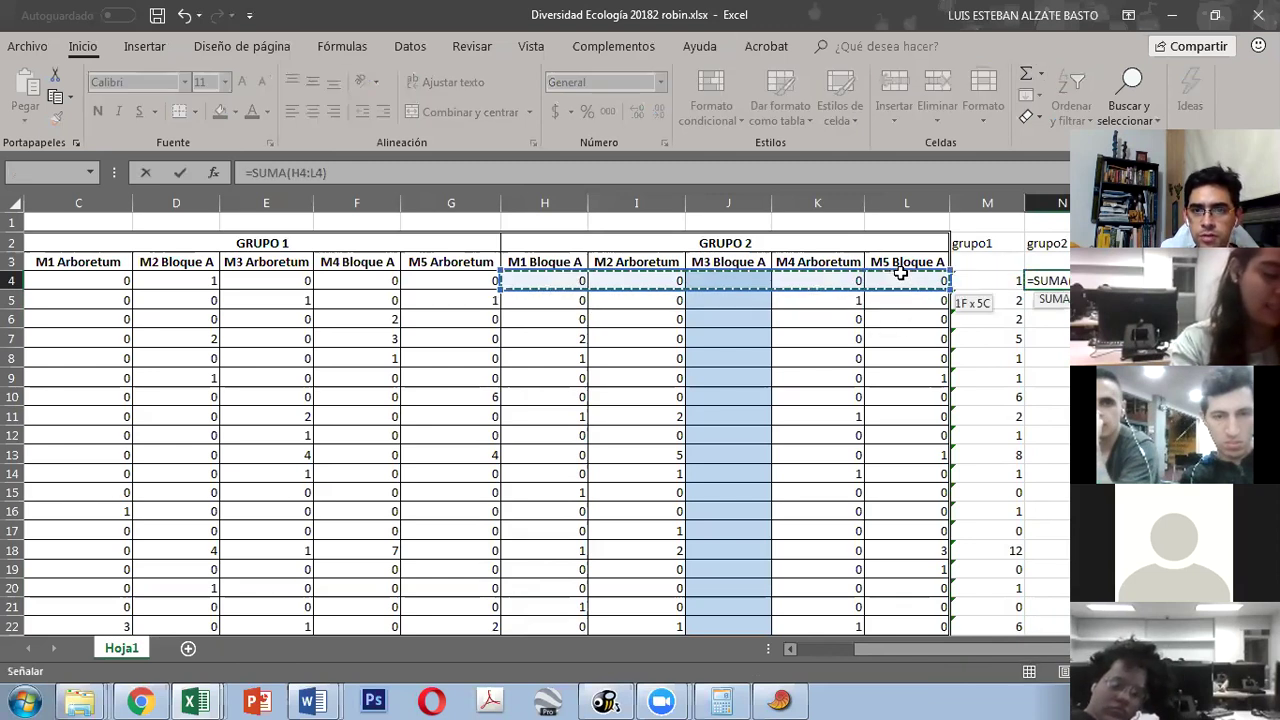
pyautogui.press('Return')
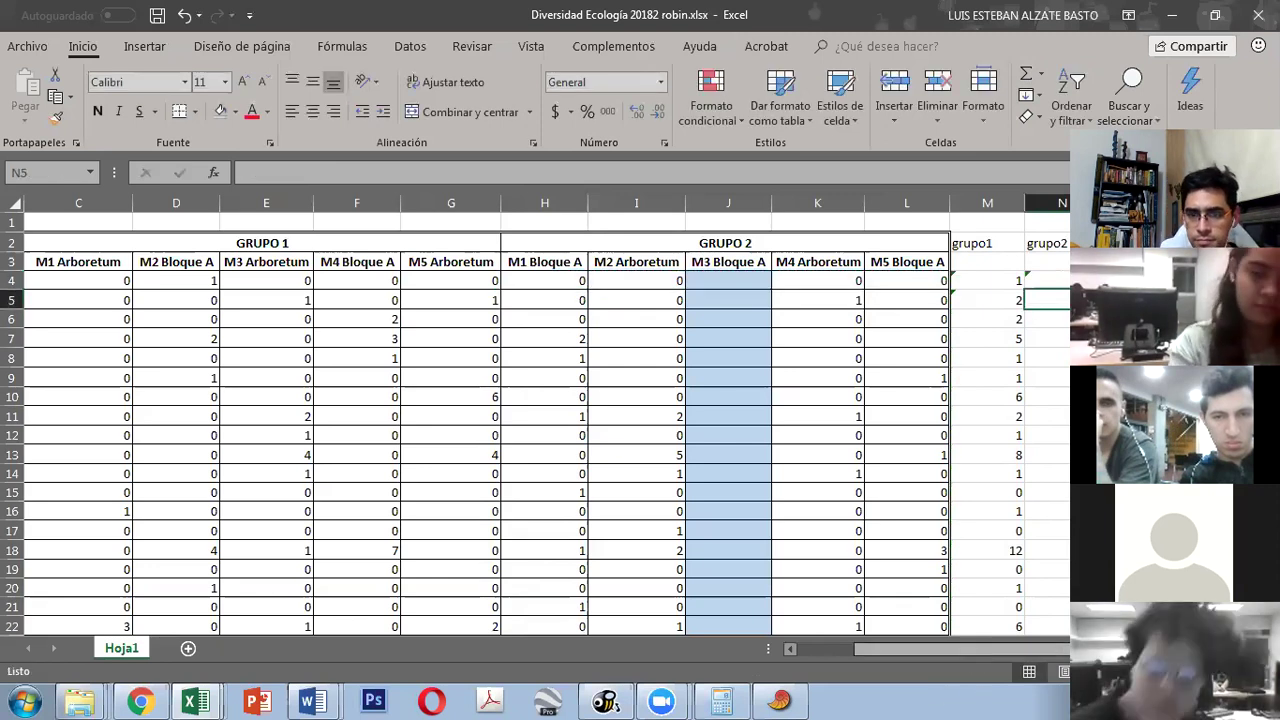
pyautogui.click(1047, 280)
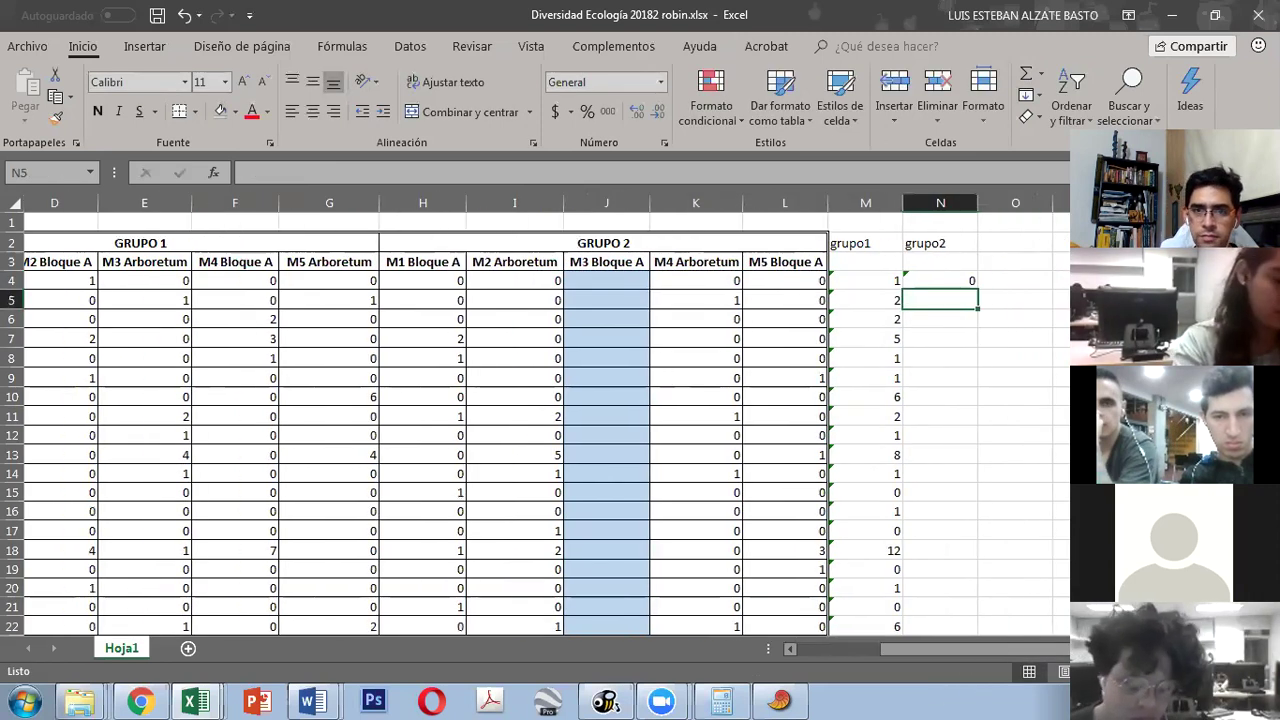
pyautogui.hscroll(1, 817, 287)
pyautogui.doubleClick(808, 289)
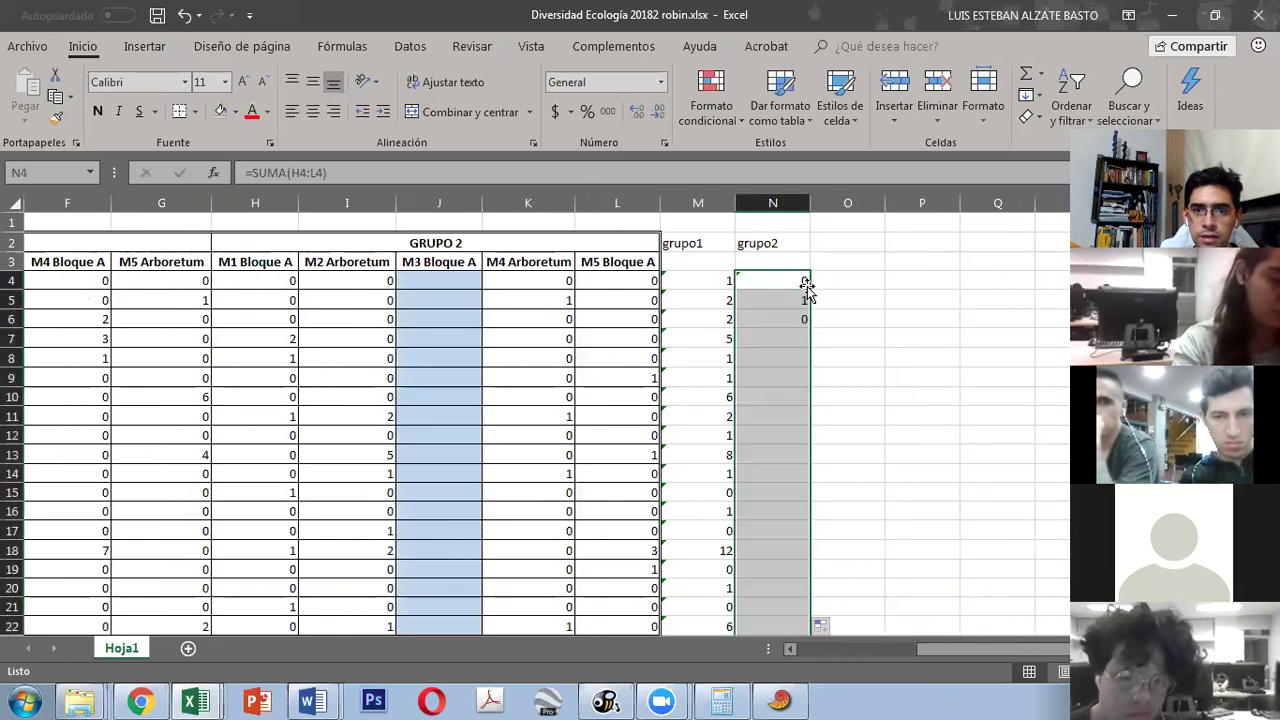
# Step: Review the sum formulas in M4 and N4 and the values filled down for grupo1 and grupo2
pyautogui.click(893, 297)
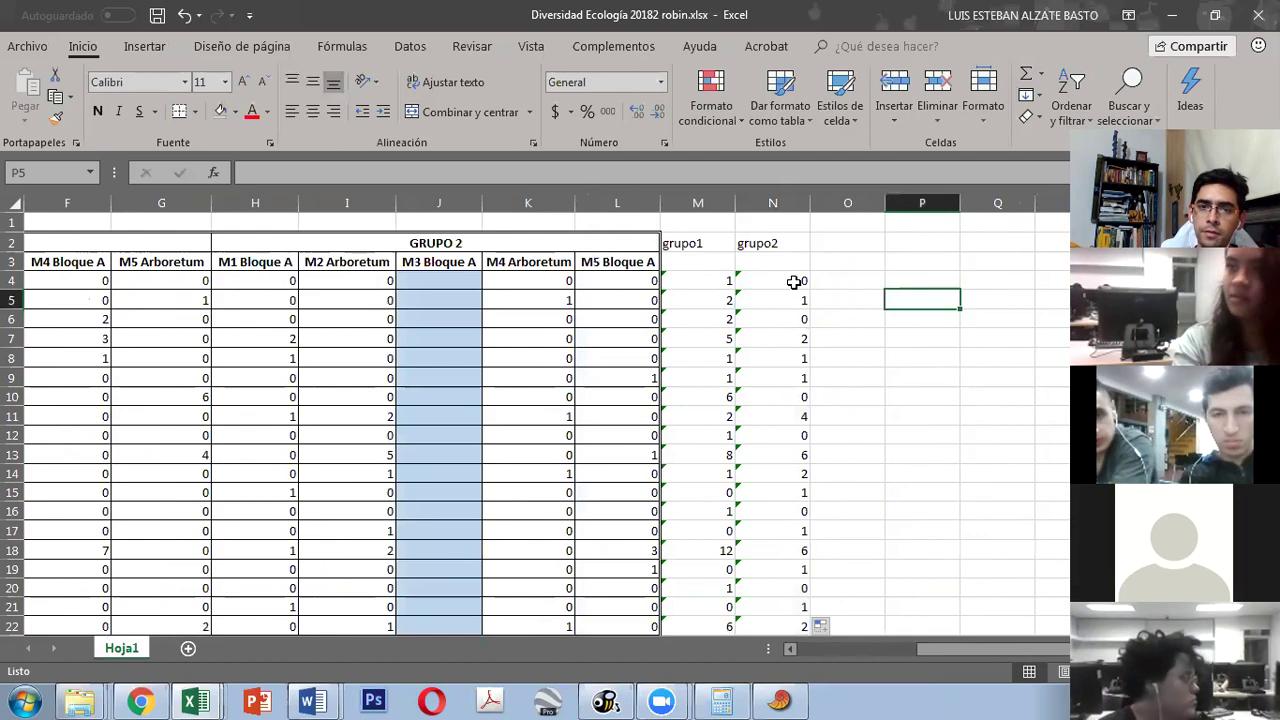
pyautogui.click(715, 281)
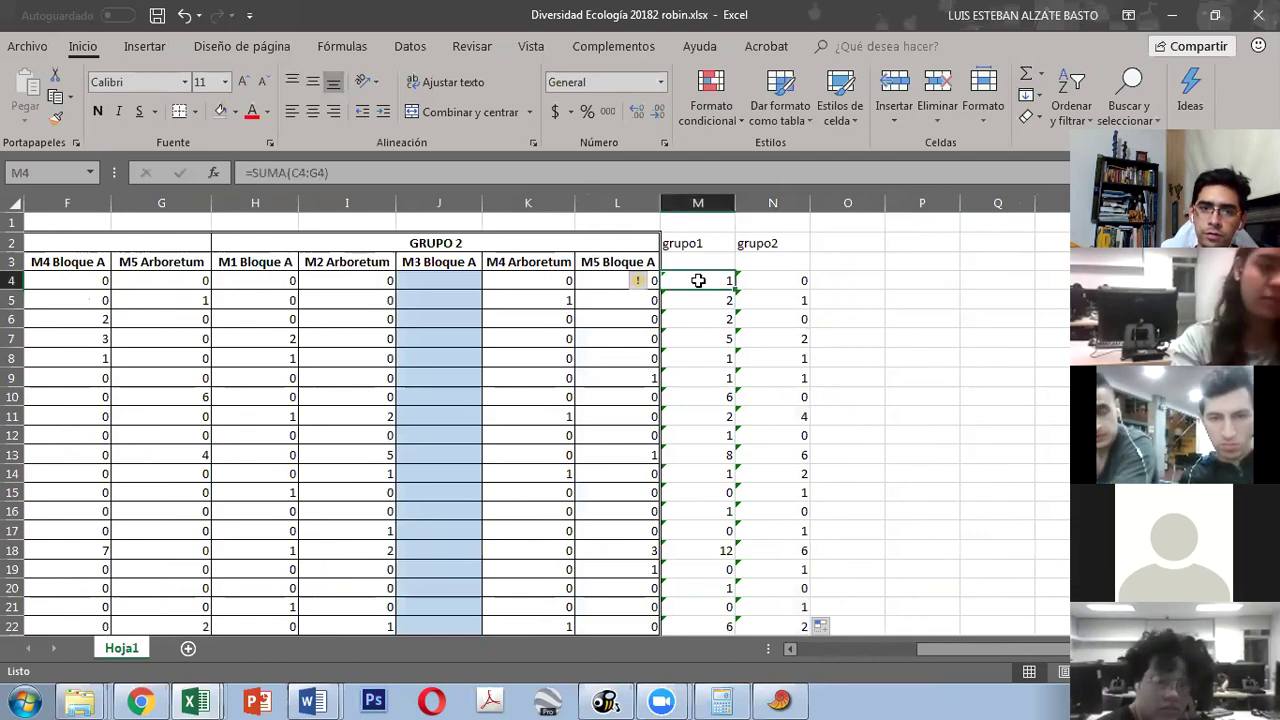
pyautogui.click(807, 281)
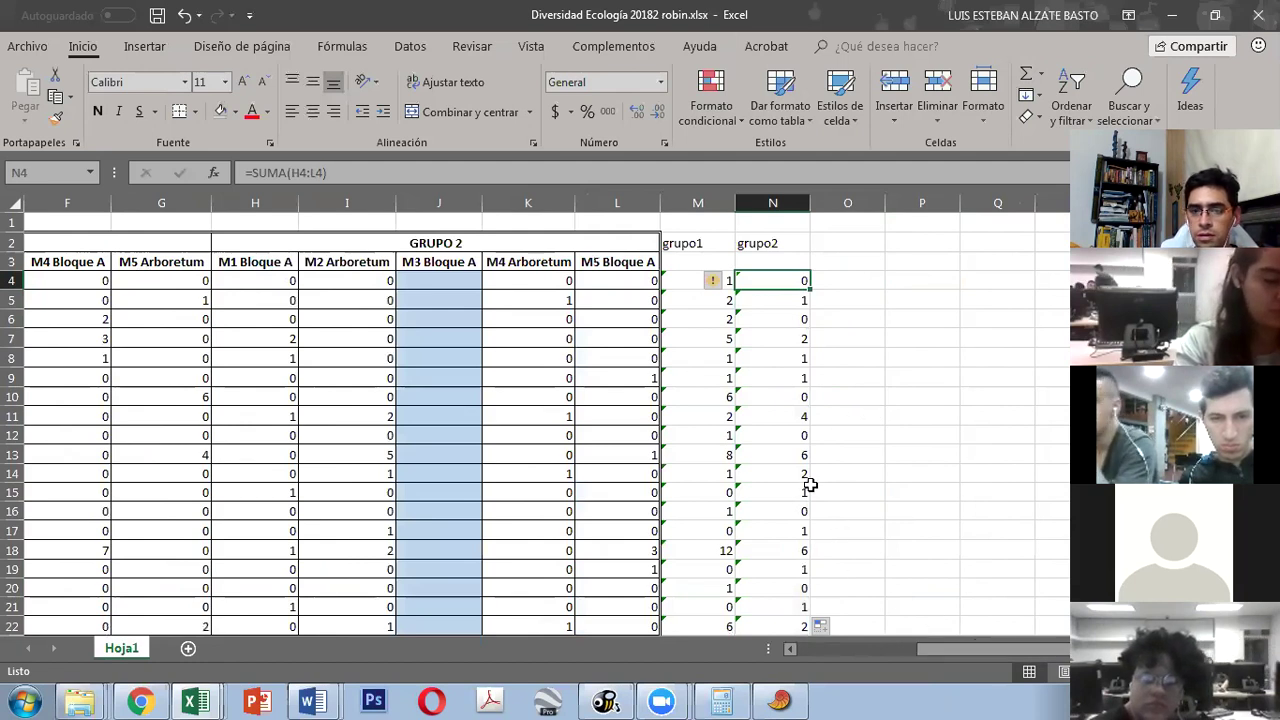
pyautogui.scroll(-7, 810, 485)
pyautogui.scroll(7, 810, 485)
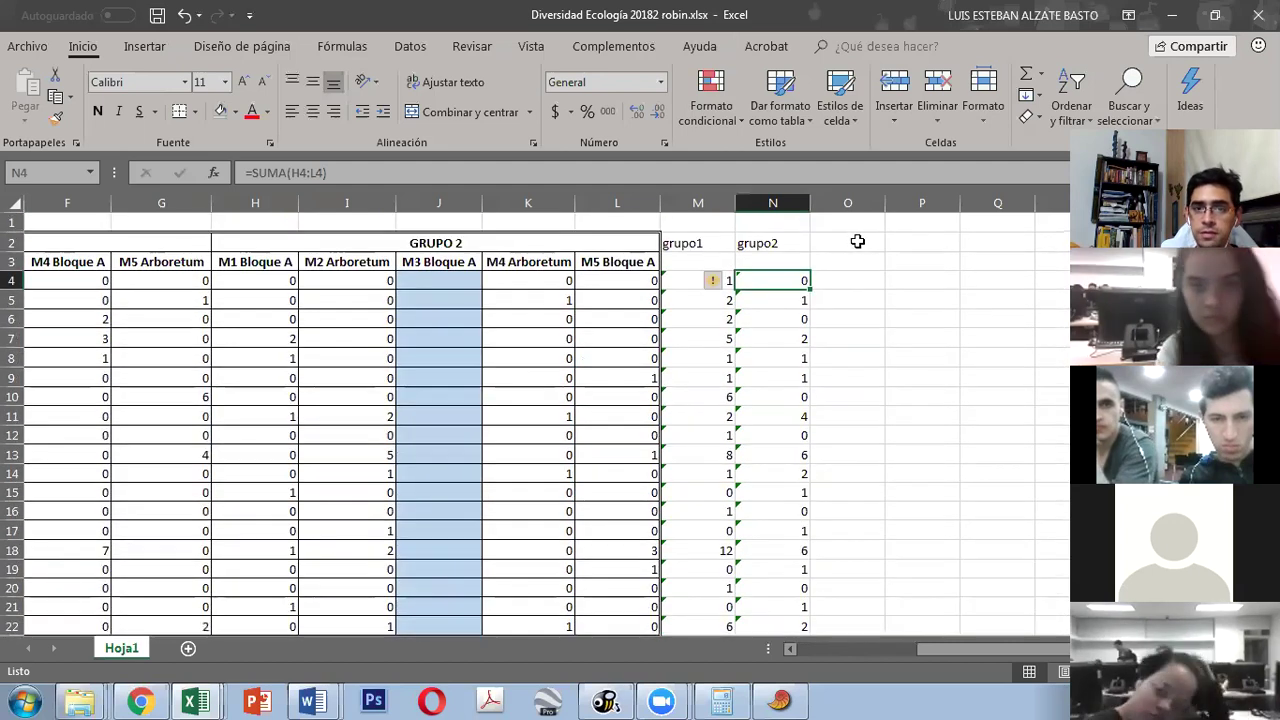
# Step: Enter the column headings "Arb" in O3 and "Bl A" in P3
pyautogui.click(857, 241)
pyautogui.click(853, 263)
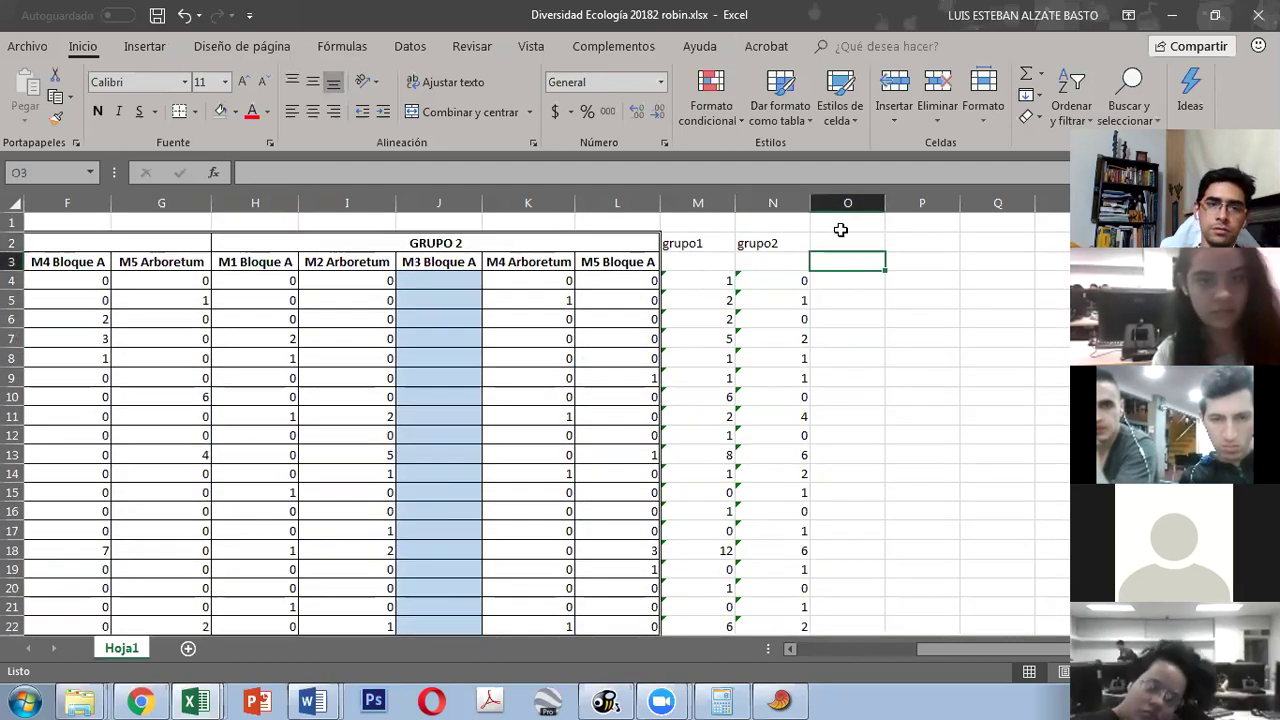
pyautogui.write('Arb')
pyautogui.press('Tab')
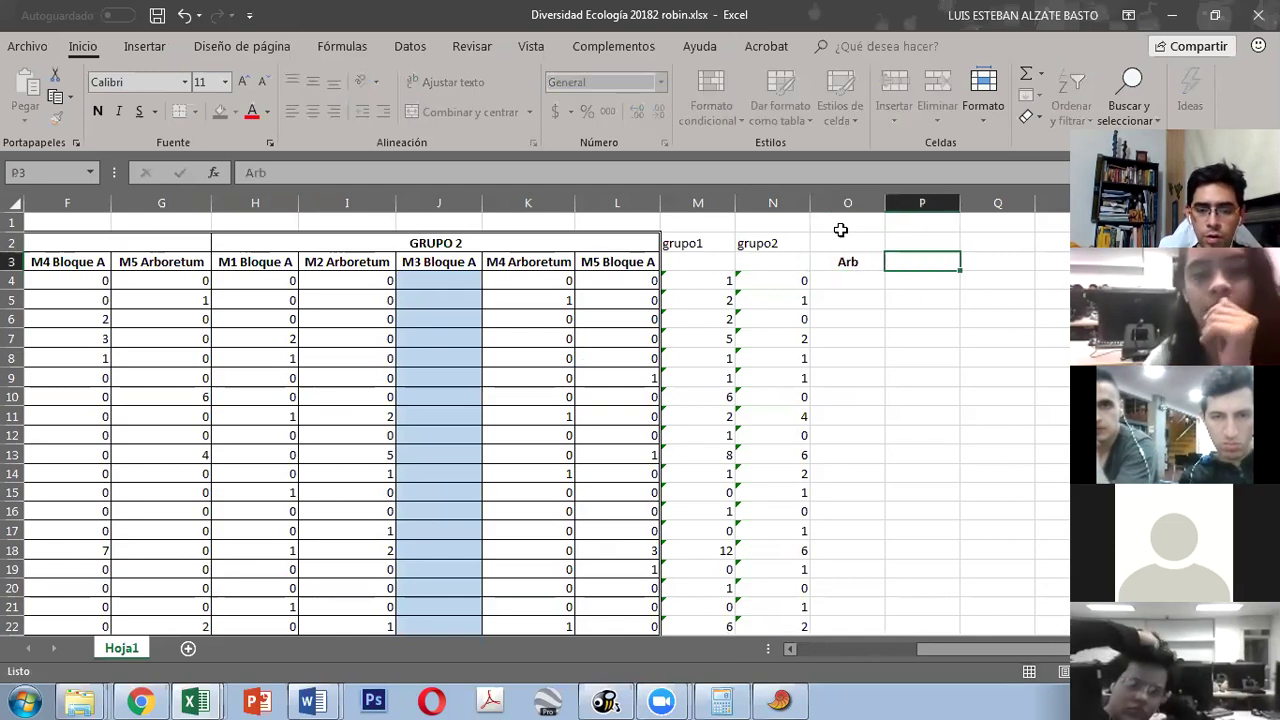
pyautogui.write('Bl A')
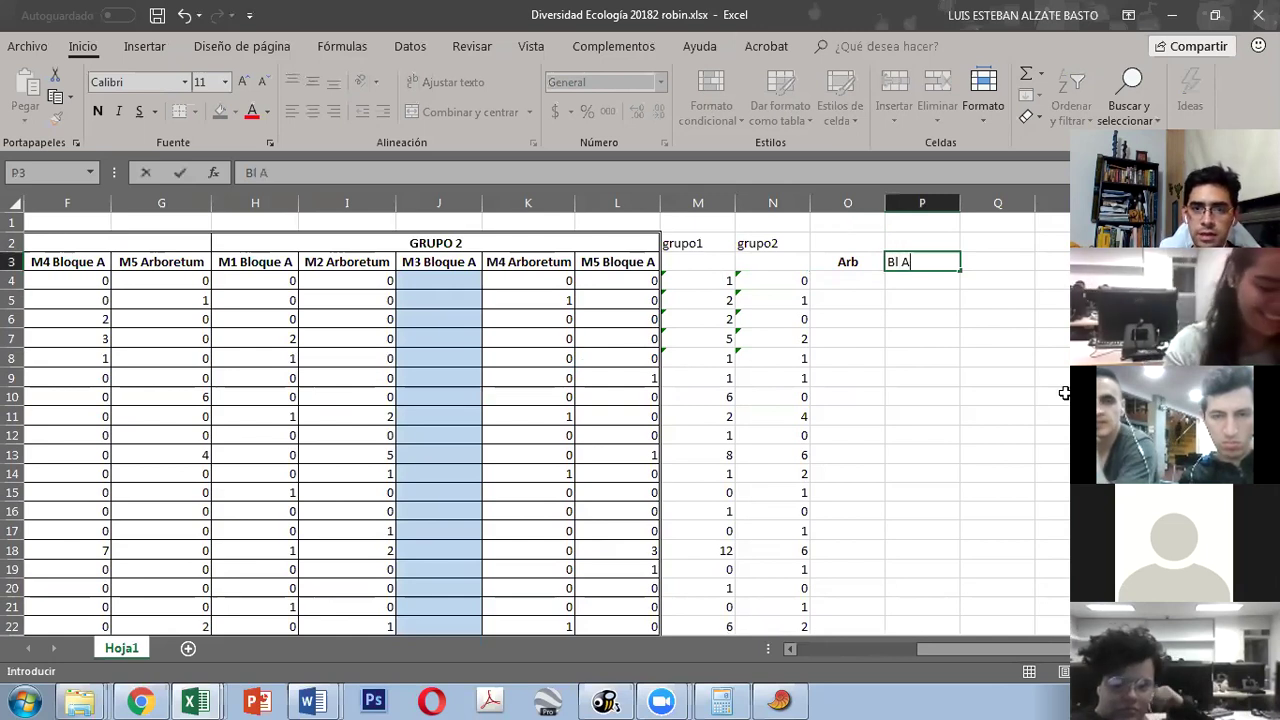
# Step: Sum the Arboretum samples of both groups in O4 with =SUMA(C4,E4,G4,I4,K4)
pyautogui.click(849, 280)
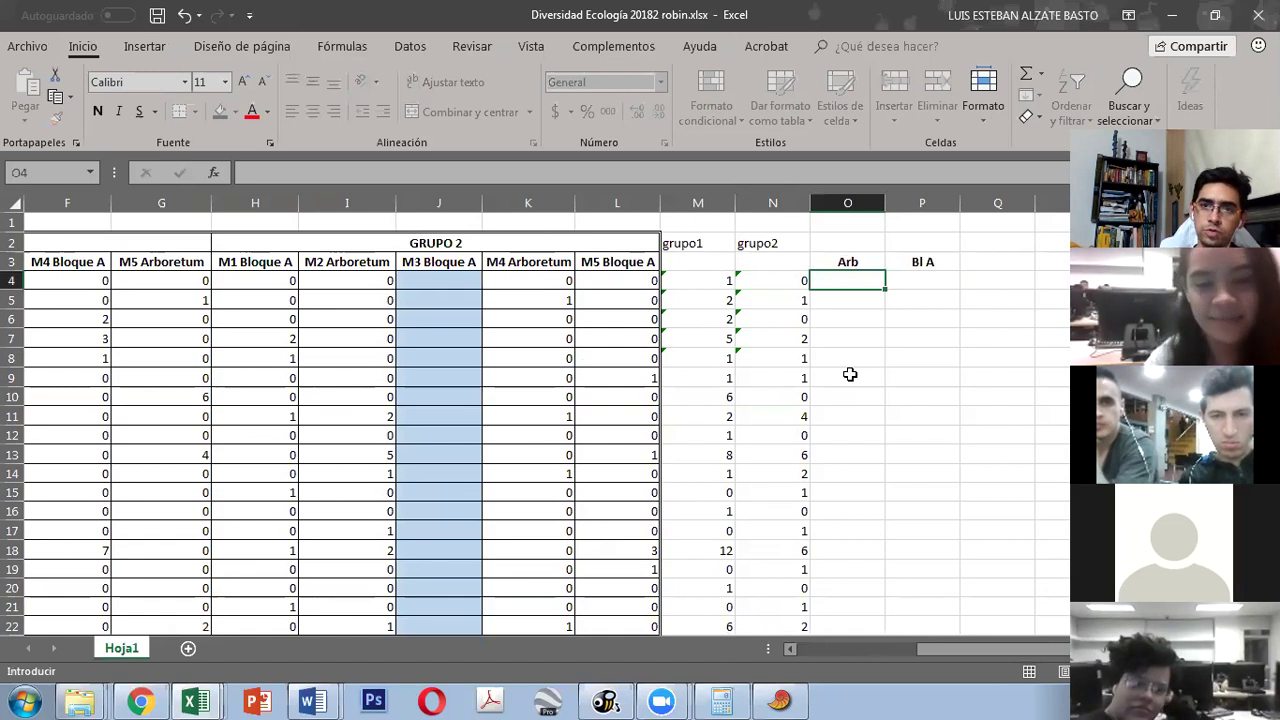
pyautogui.hotkey('alt', '=')
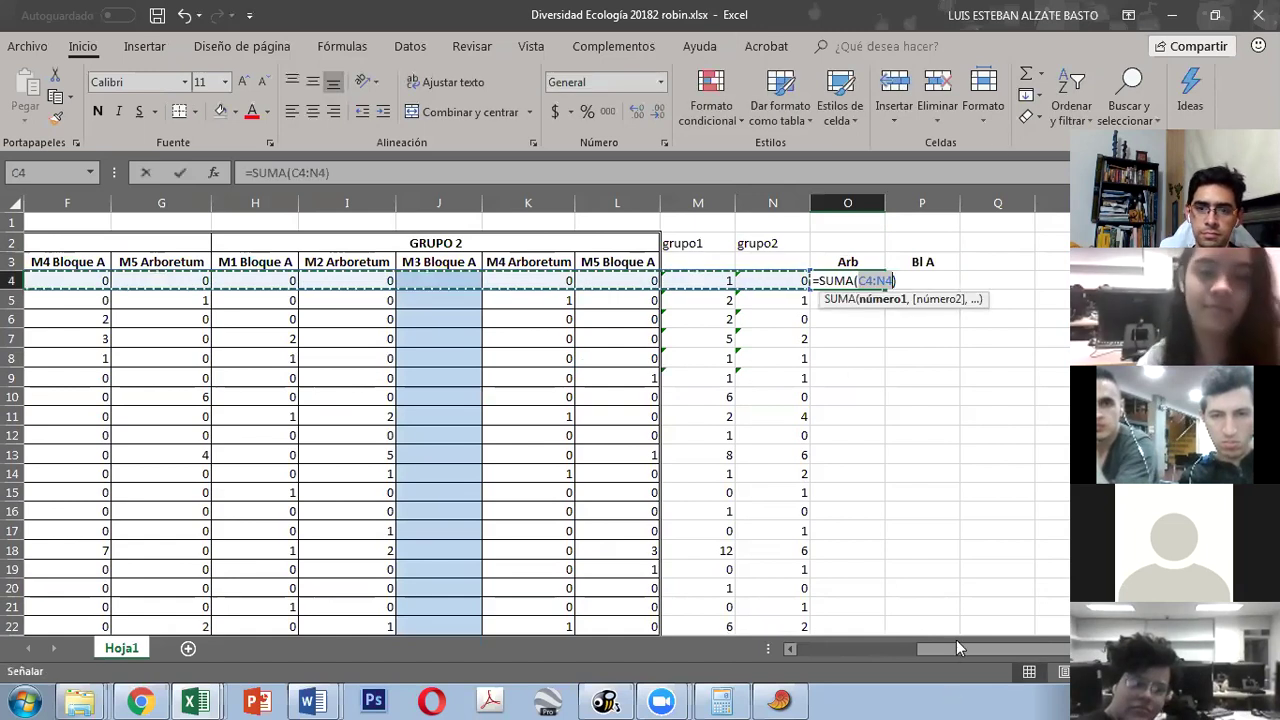
pyautogui.moveTo(952, 647); pyautogui.dragTo(860, 650)
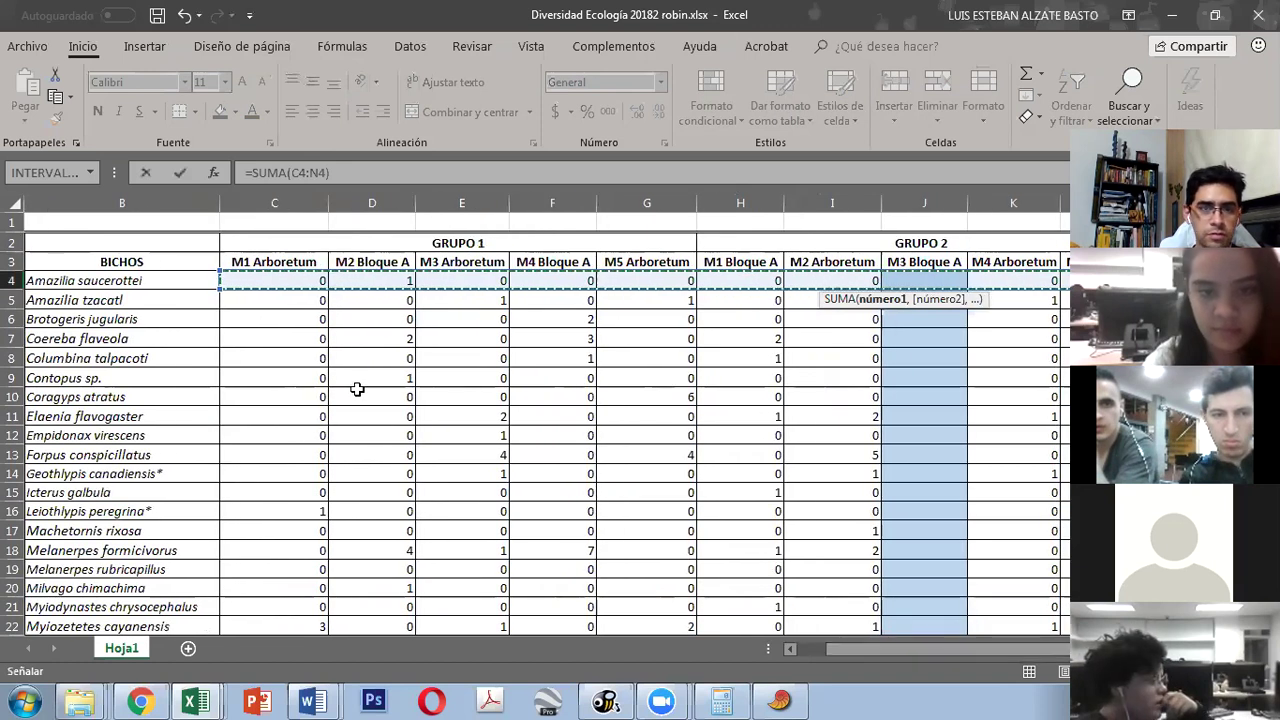
pyautogui.click(273, 281)
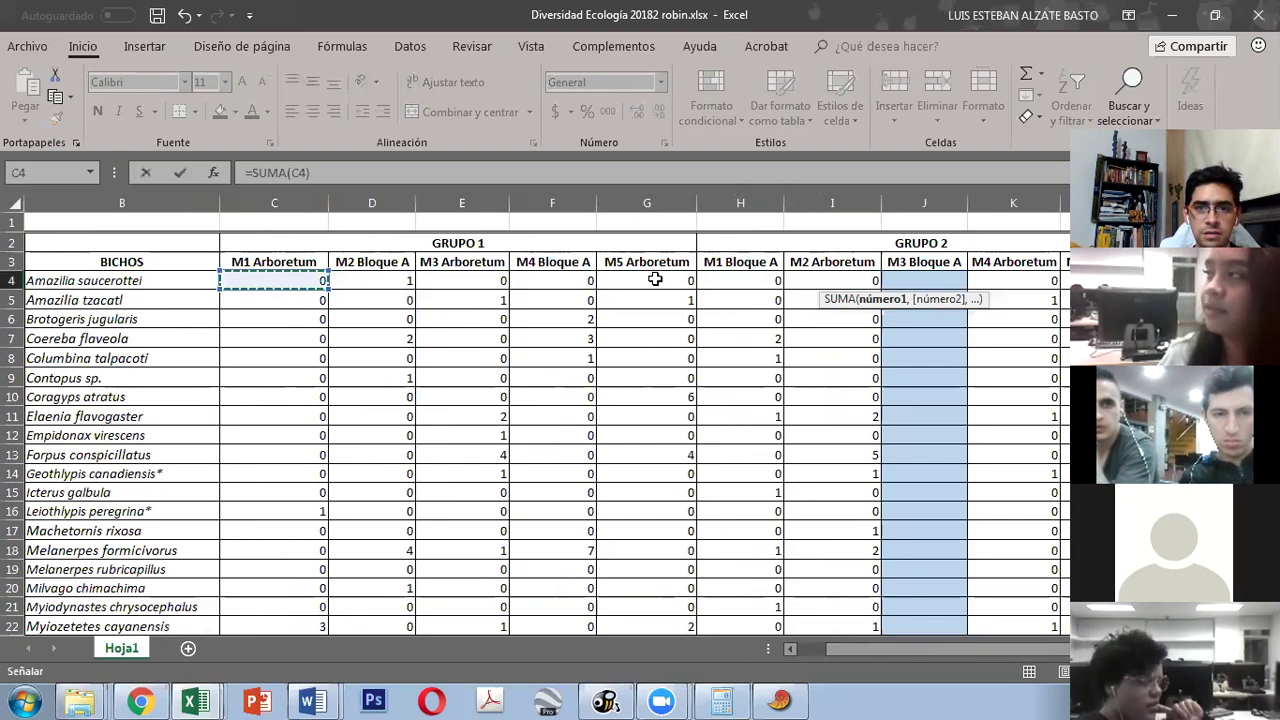
pyautogui.keyDown('ctrl'); pyautogui.click(461, 281); pyautogui.keyUp('ctrl')
pyautogui.keyDown('ctrl'); pyautogui.click(654, 280); pyautogui.keyUp('ctrl')
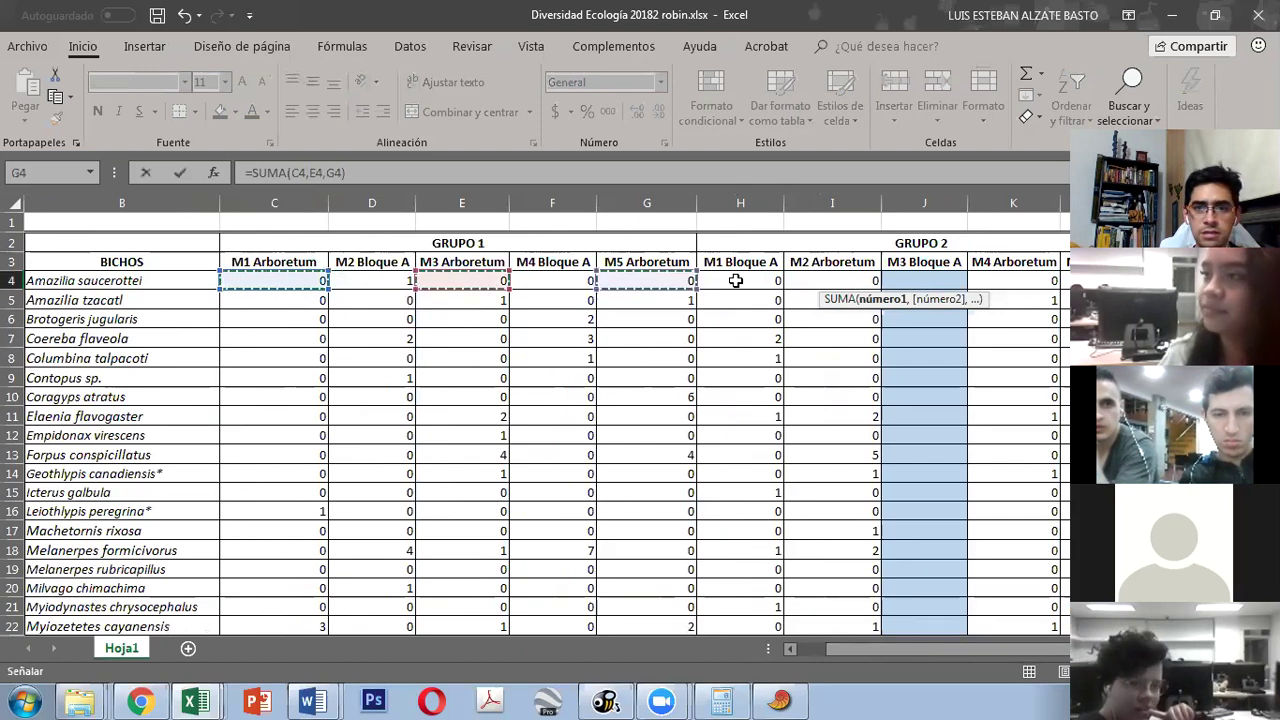
pyautogui.keyDown('ctrl'); pyautogui.click(1003, 281); pyautogui.keyUp('ctrl')
pyautogui.moveTo(1008, 649); pyautogui.dragTo(1020, 655)
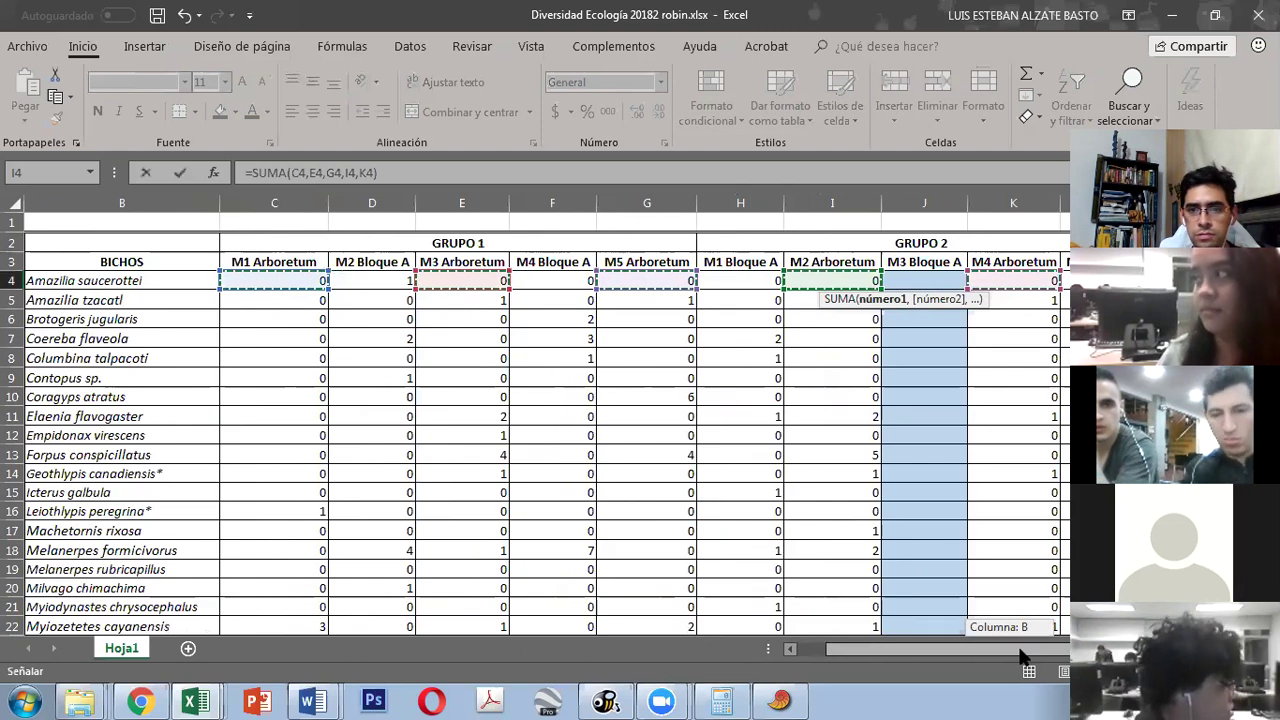
pyautogui.press('Return')
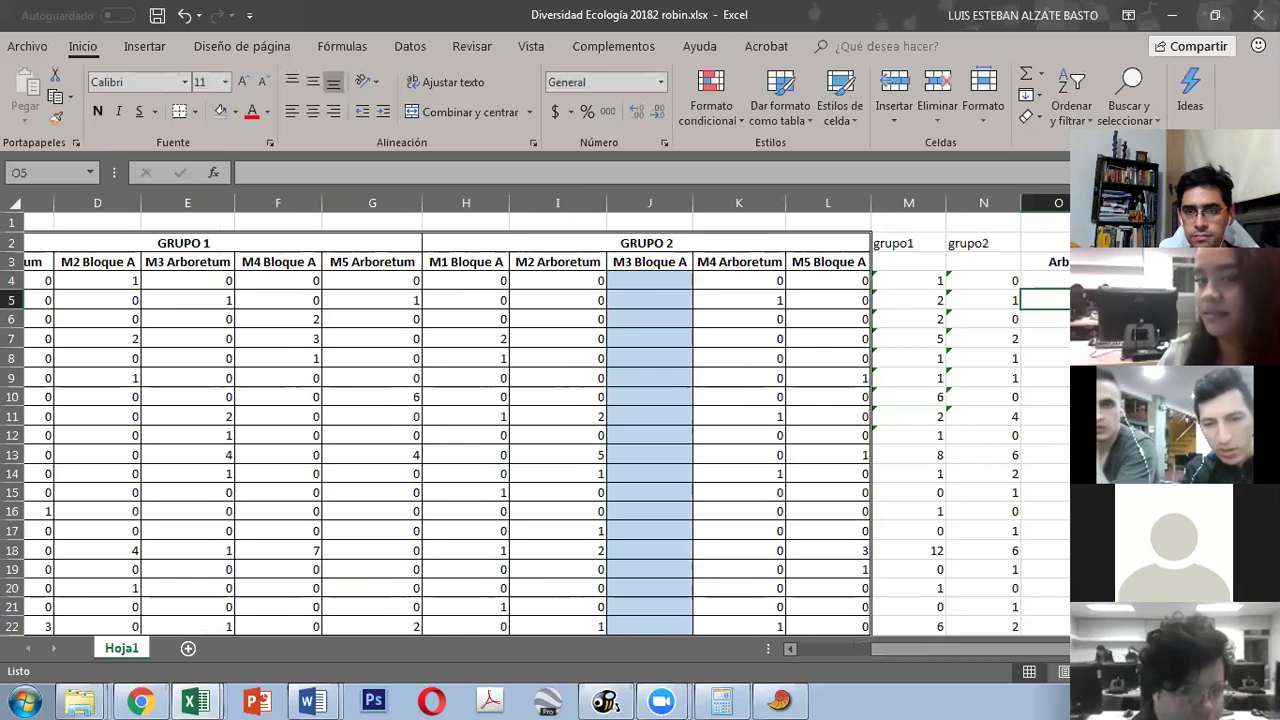
# Step: Sum the Bloque A samples of both groups in P4 with =SUMA(L4,J4,H4,F4,D4)
pyautogui.click(914, 284)
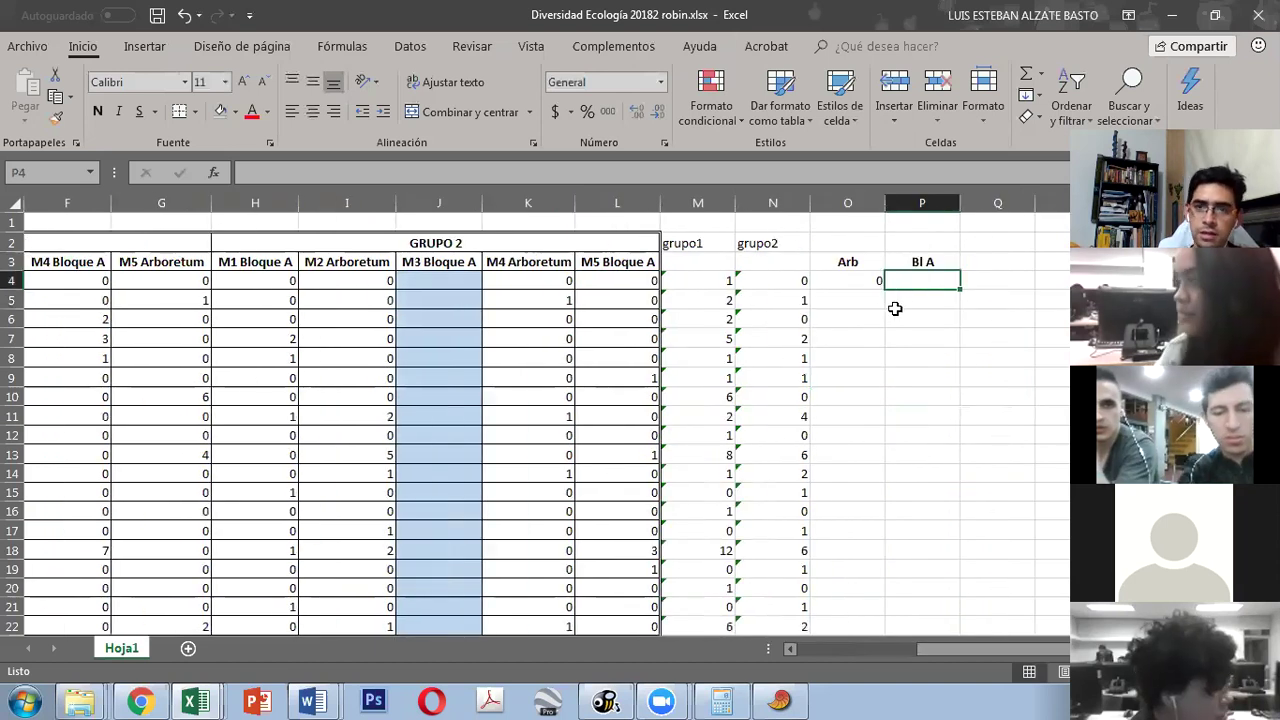
pyautogui.hotkey('alt', '=')
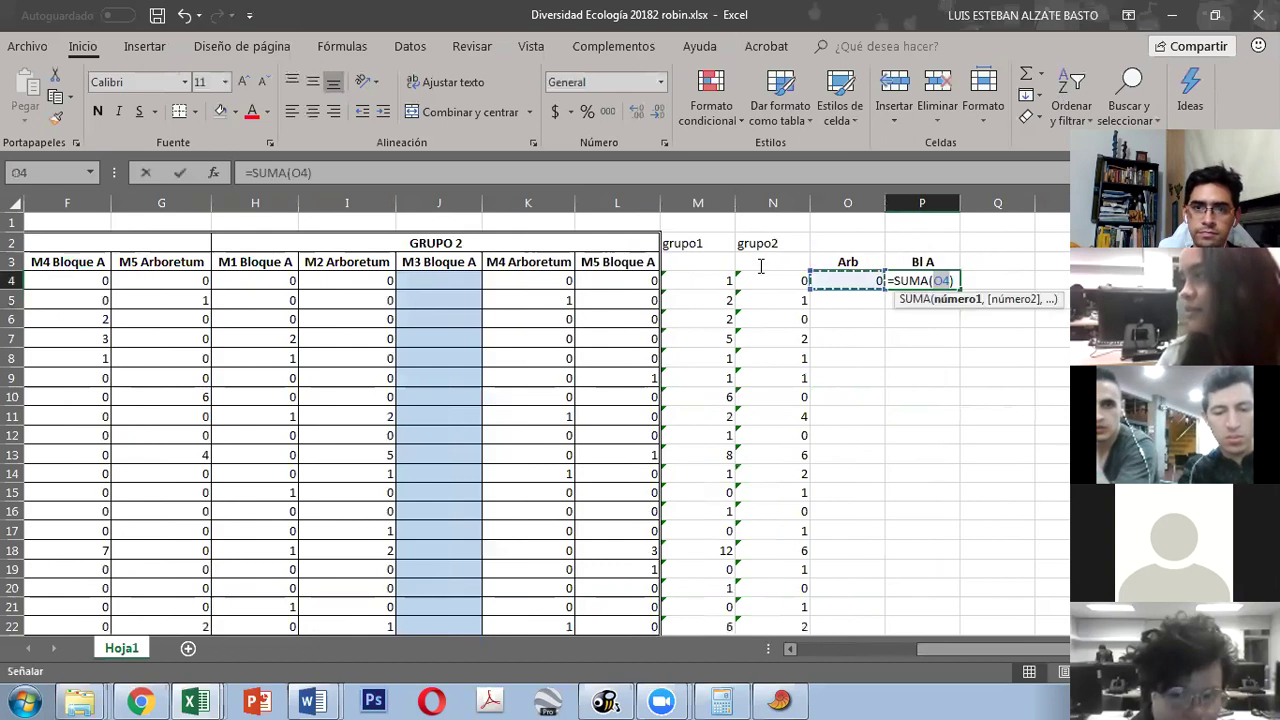
pyautogui.click(600, 282)
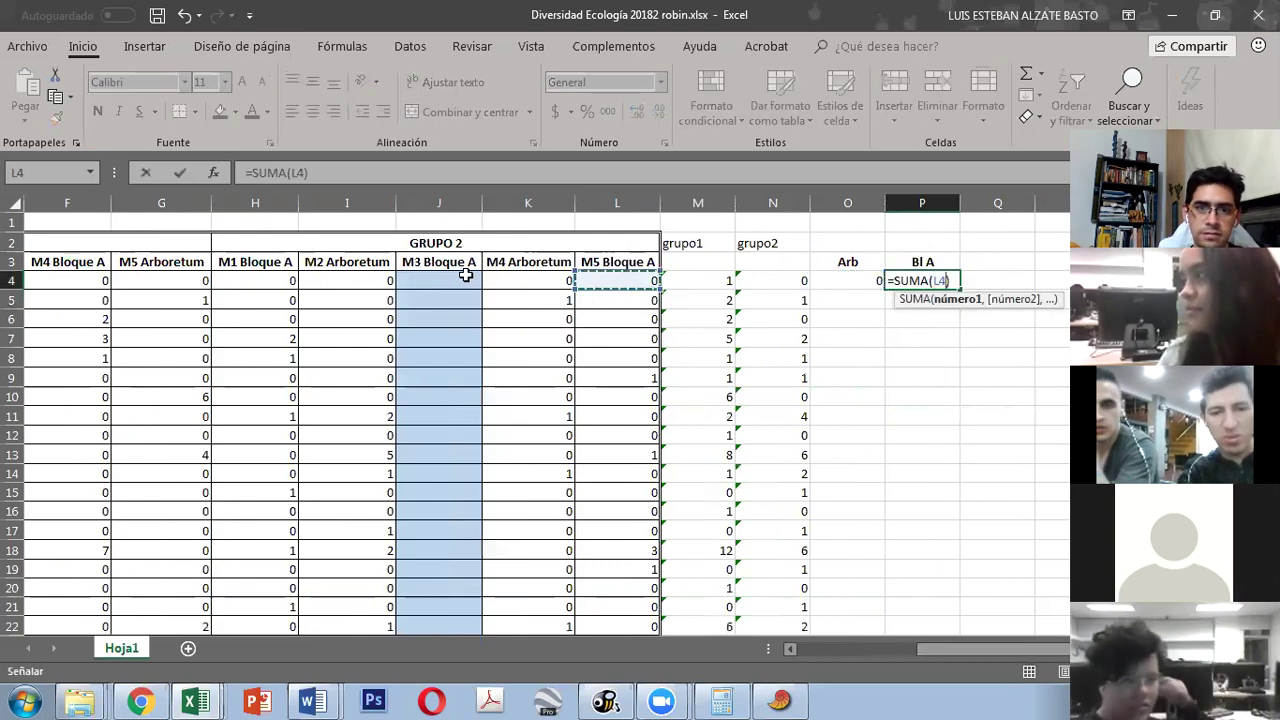
pyautogui.keyDown('ctrl'); pyautogui.click(455, 278); pyautogui.keyUp('ctrl')
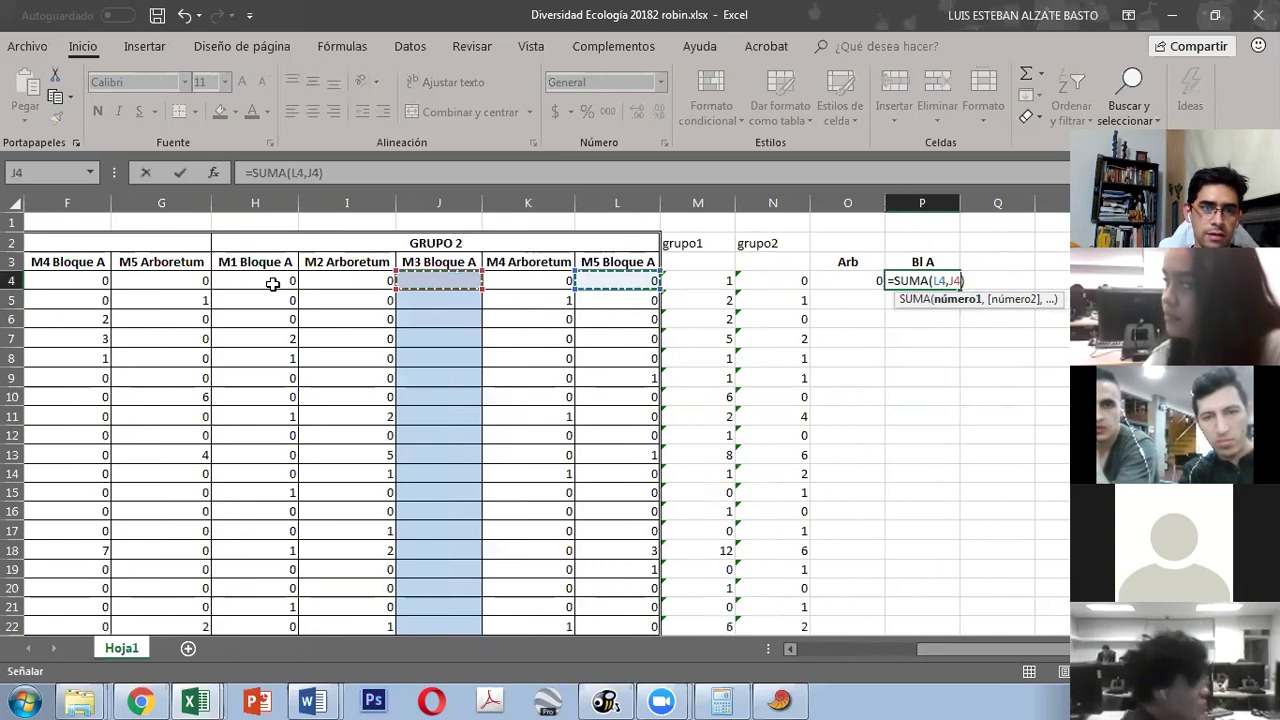
pyautogui.keyDown('ctrl'); pyautogui.click(271, 286); pyautogui.keyUp('ctrl')
pyautogui.keyDown('ctrl'); pyautogui.click(61, 284); pyautogui.keyUp('ctrl')
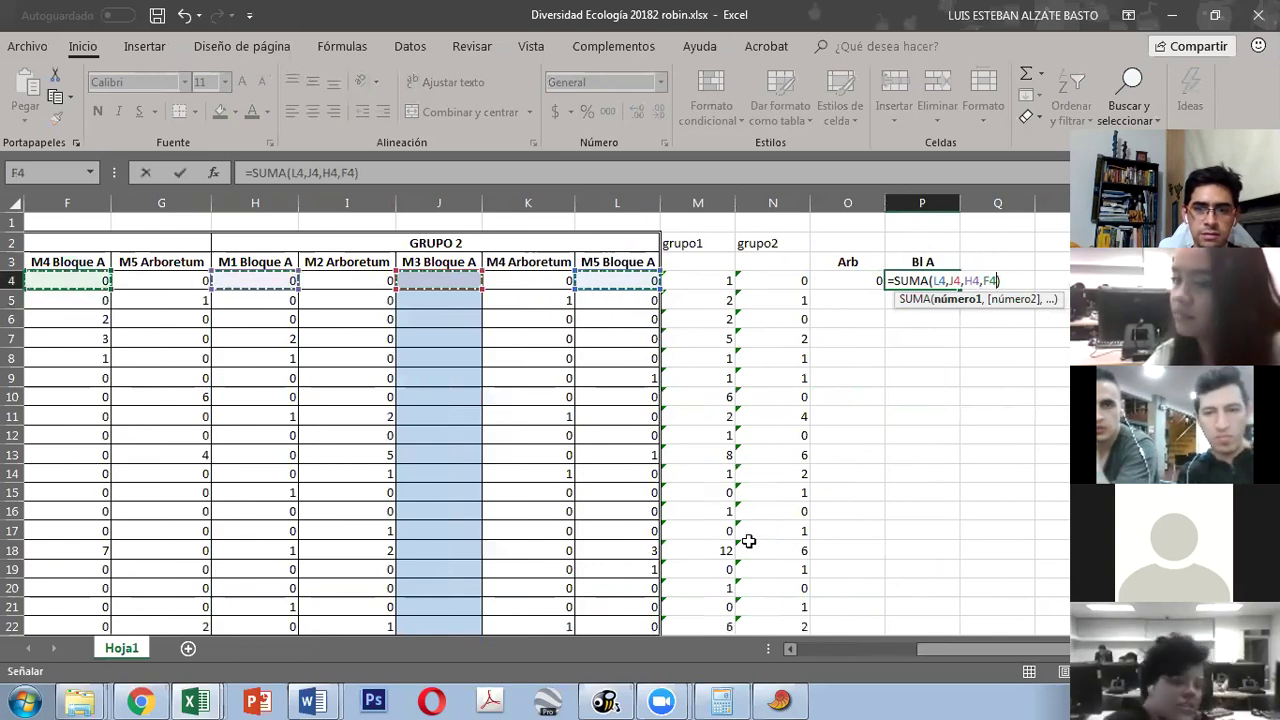
pyautogui.click(791, 650)
pyautogui.click(791, 650)
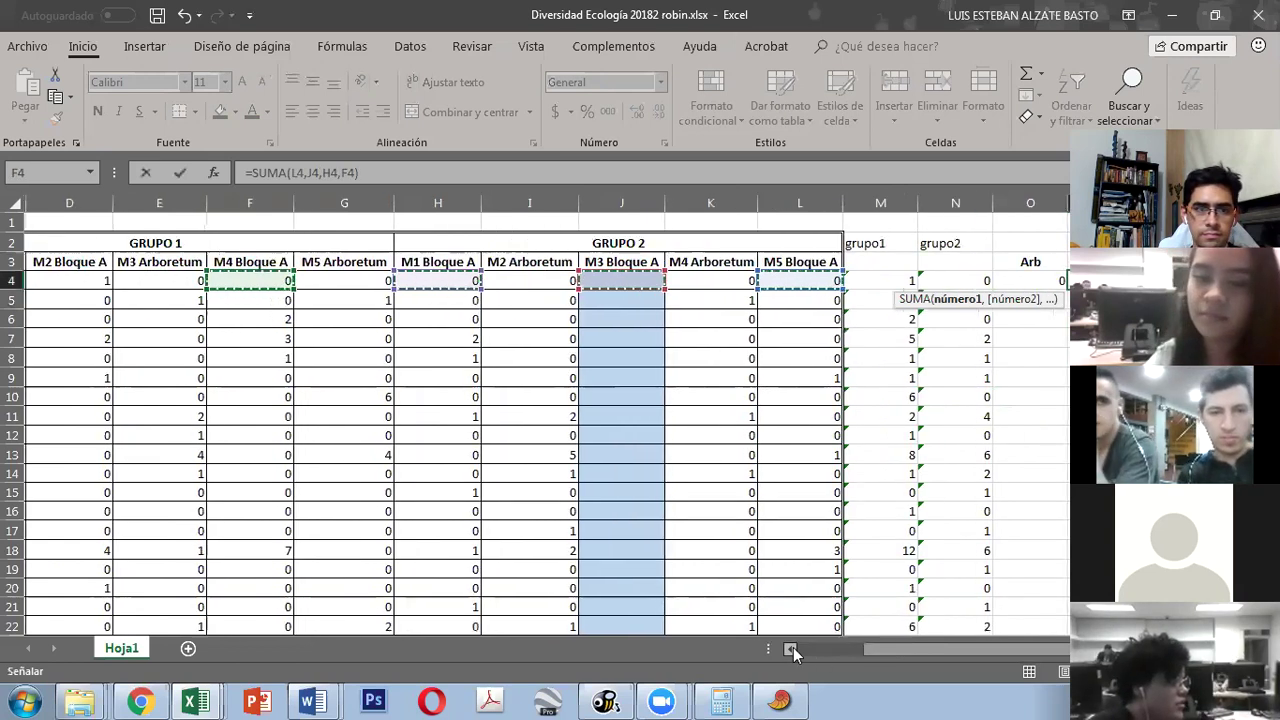
pyautogui.click(791, 650)
pyautogui.click(791, 650)
pyautogui.keyDown('ctrl'); pyautogui.click(377, 280); pyautogui.keyUp('ctrl')
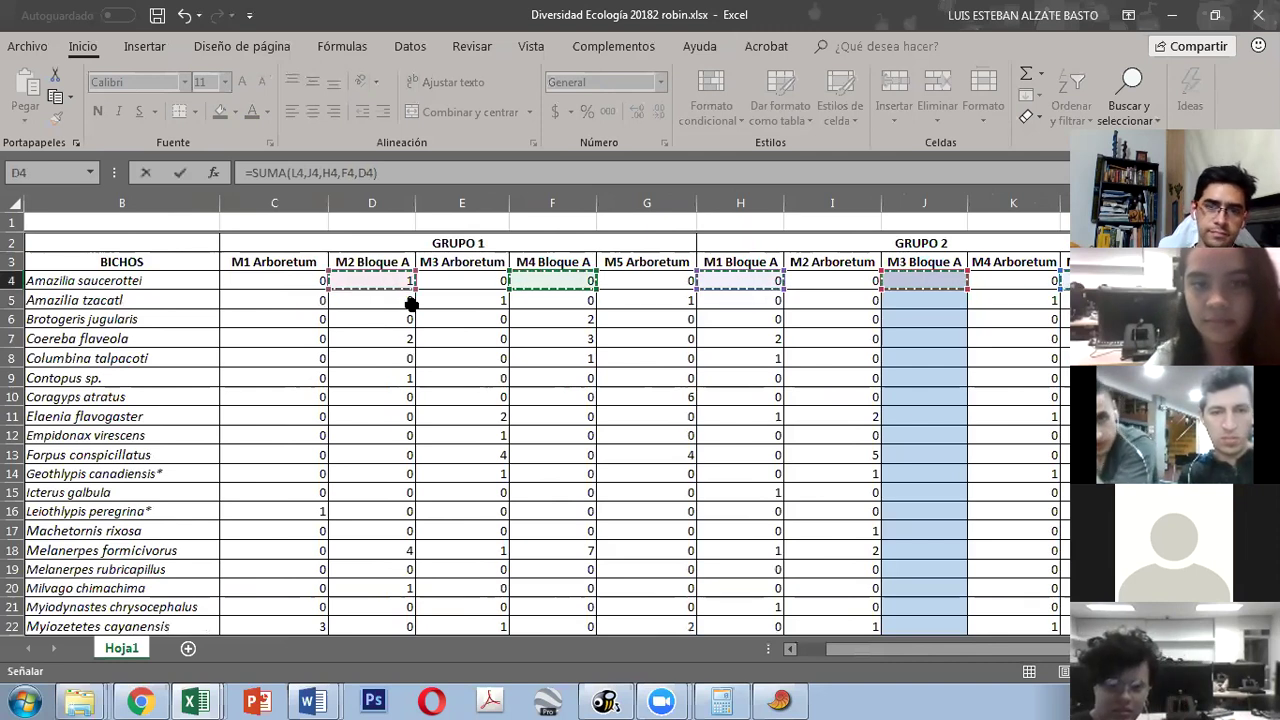
pyautogui.press('Return')
# Step: Fill the Arb and Bl A sum formulas from O4 and P4 down through all the species rows
pyautogui.press('Right')
pyautogui.press('Right')
pyautogui.press('Right')
pyautogui.press('Right')
pyautogui.press('Right')
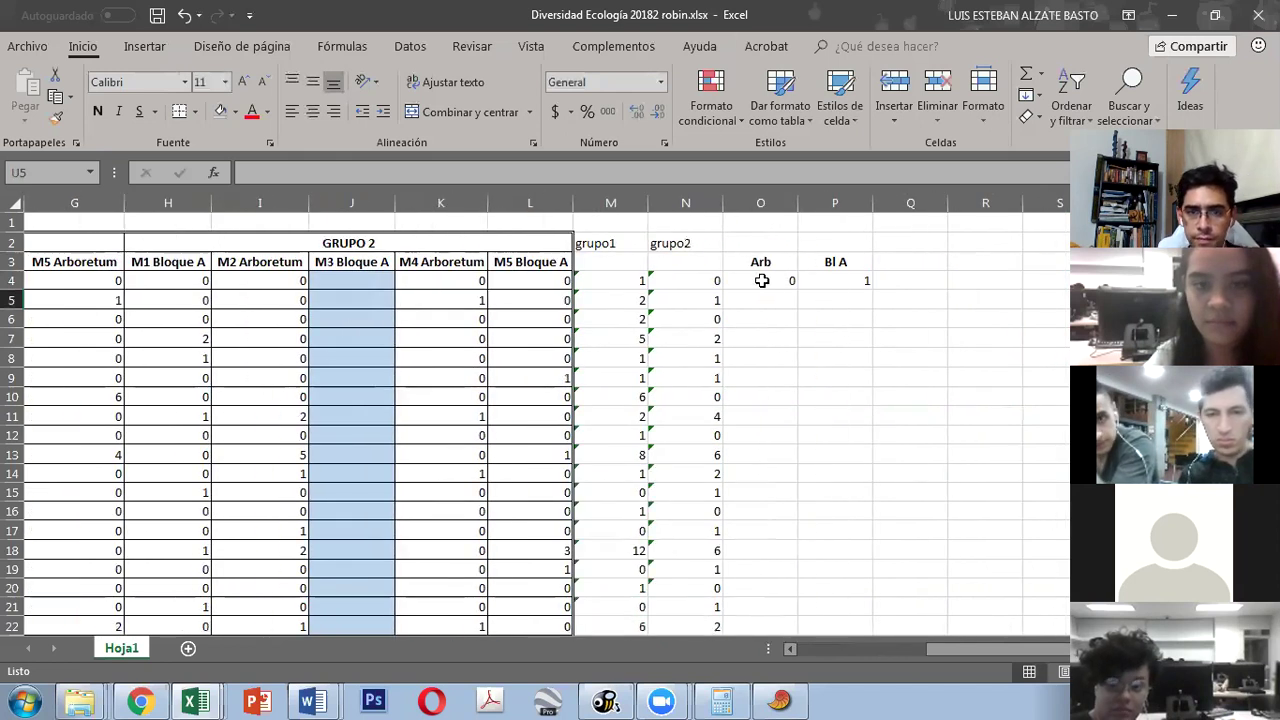
pyautogui.click(762, 281)
pyautogui.doubleClick(797, 288)
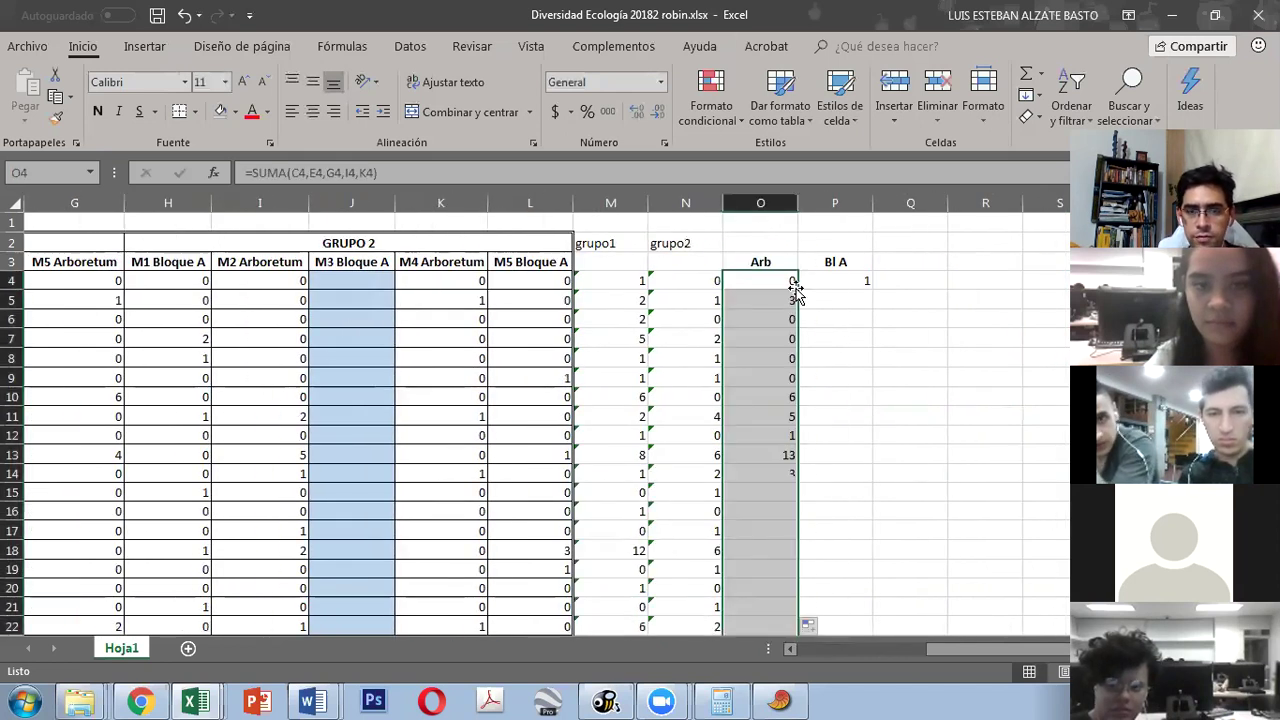
pyautogui.click(868, 281)
pyautogui.doubleClick(875, 288)
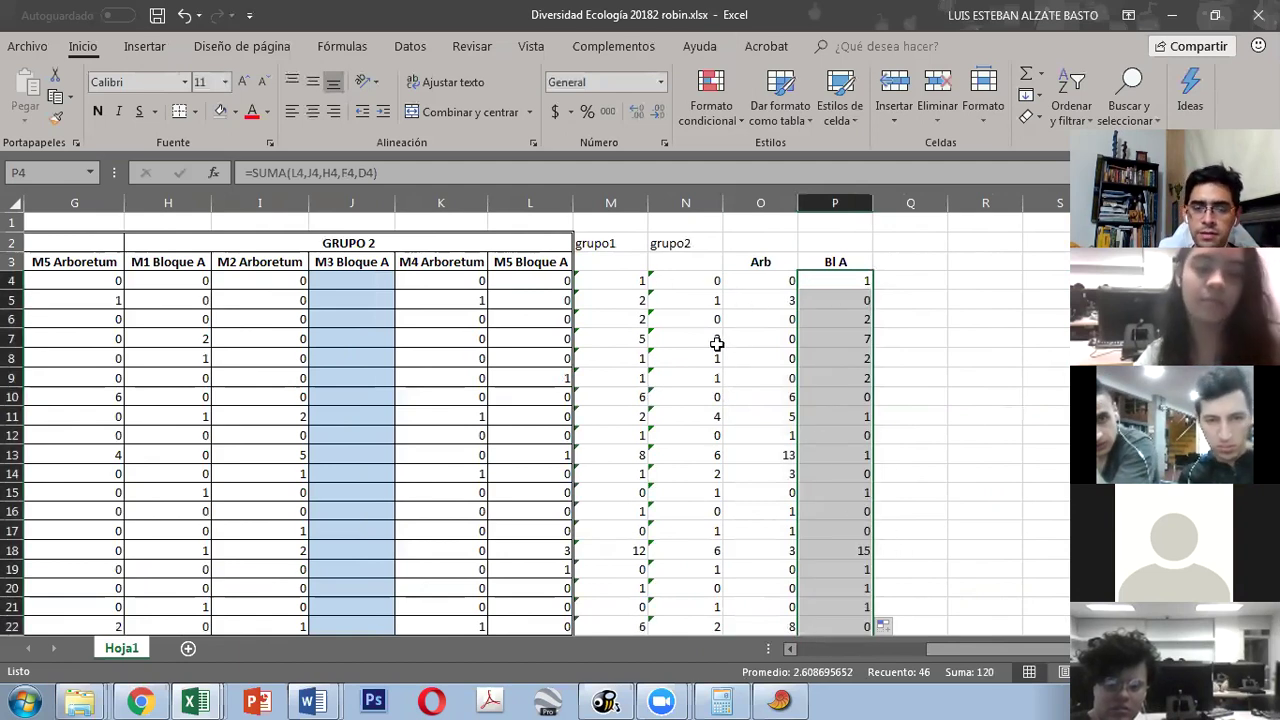
pyautogui.moveTo(609, 243); pyautogui.dragTo(838, 278)
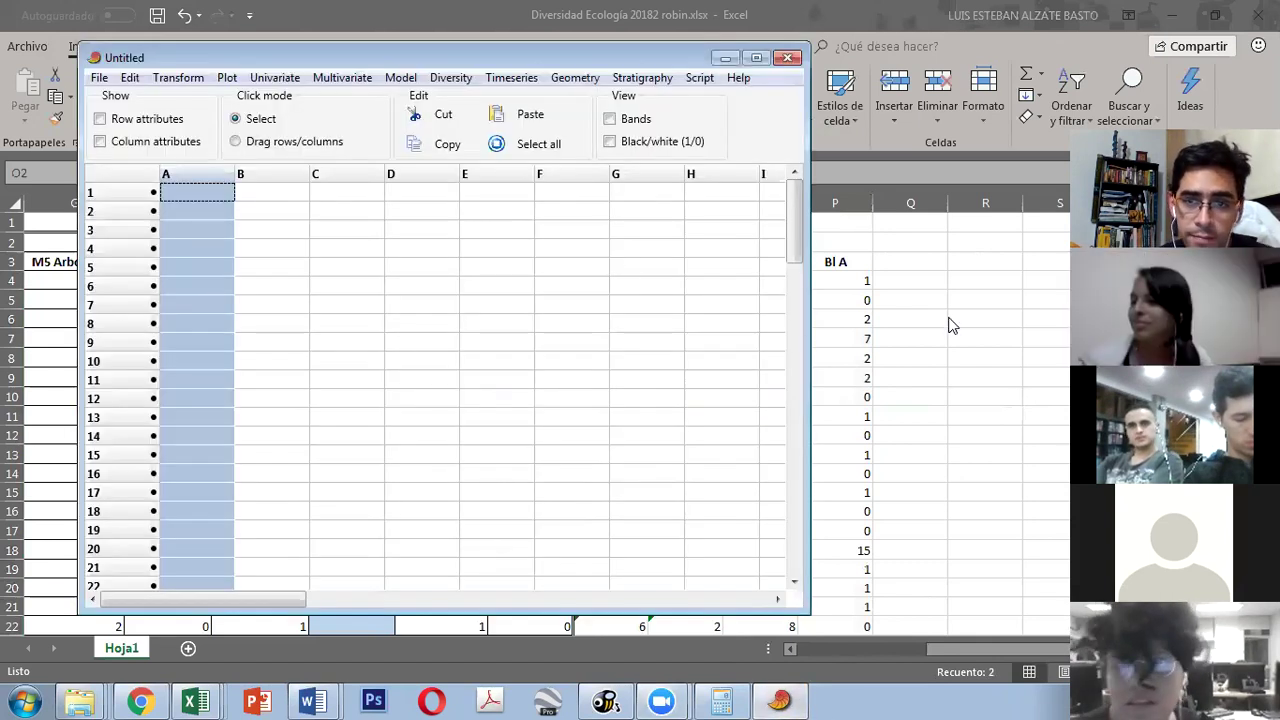
pyautogui.click(950, 325)
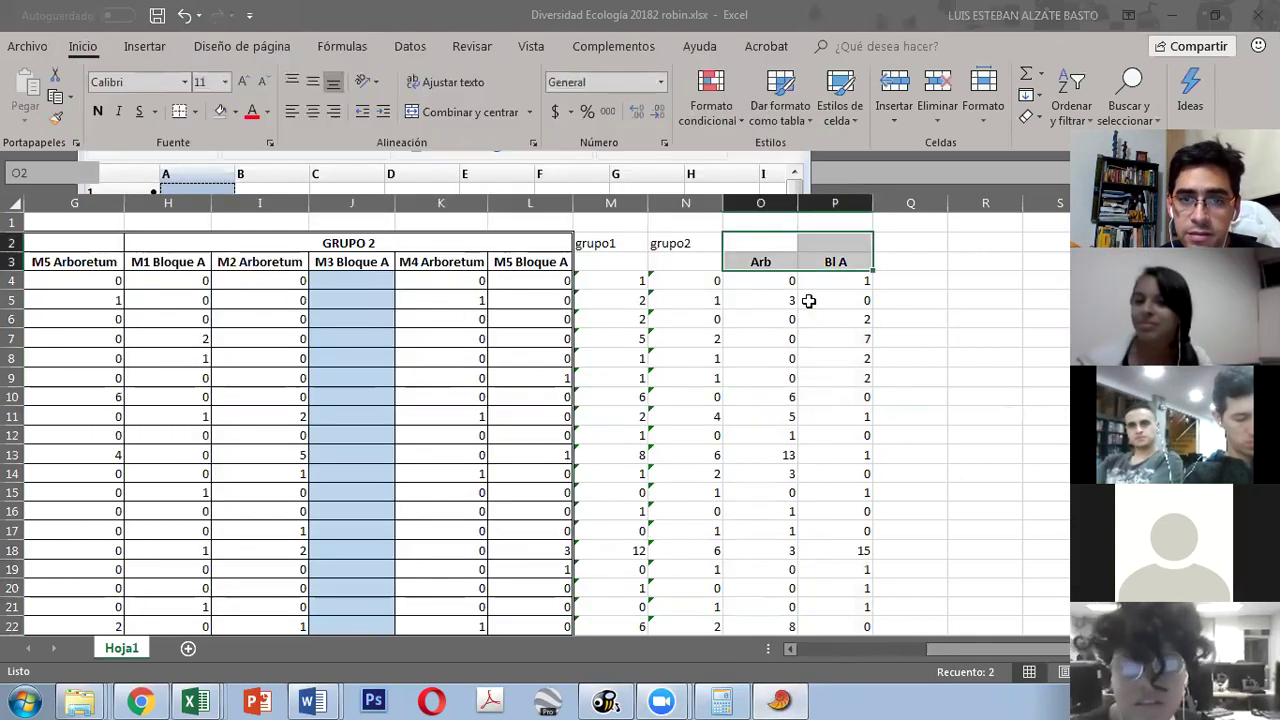
pyautogui.click(640, 280)
pyautogui.moveTo(650, 285); pyautogui.dragTo(697, 590)
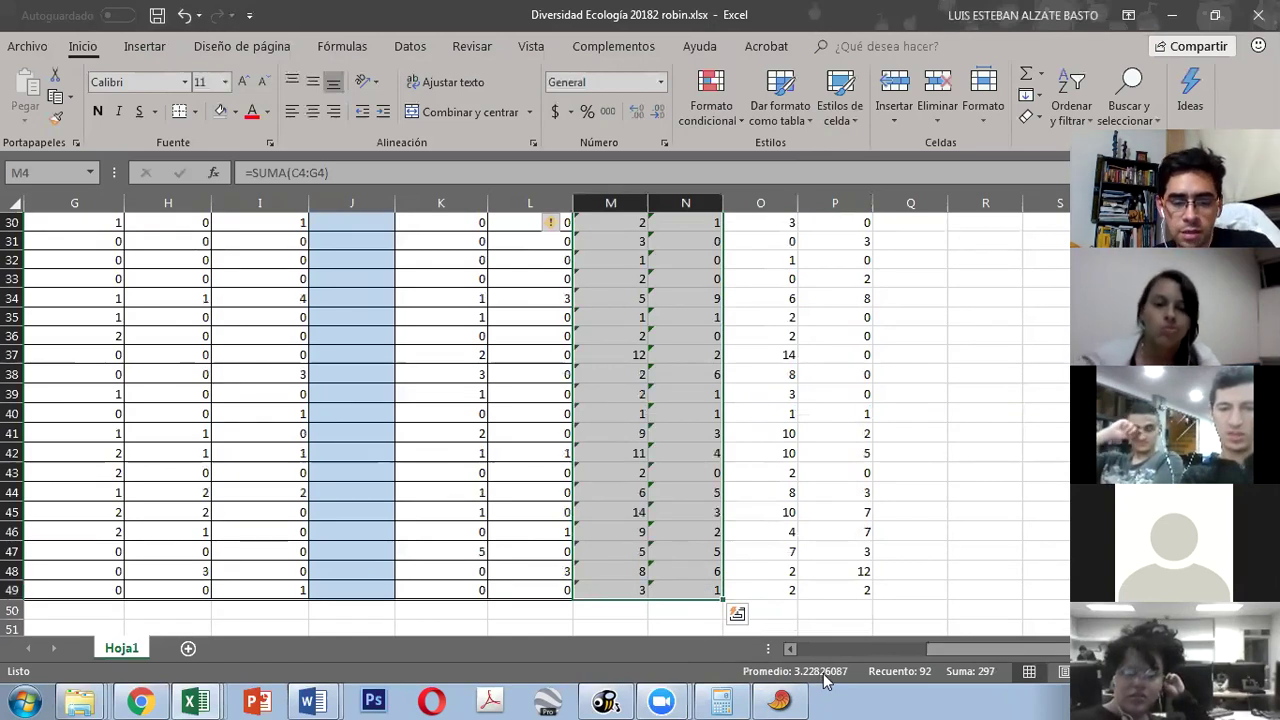
pyautogui.hotkey('ctrl', 'q')
pyautogui.click(962, 395)
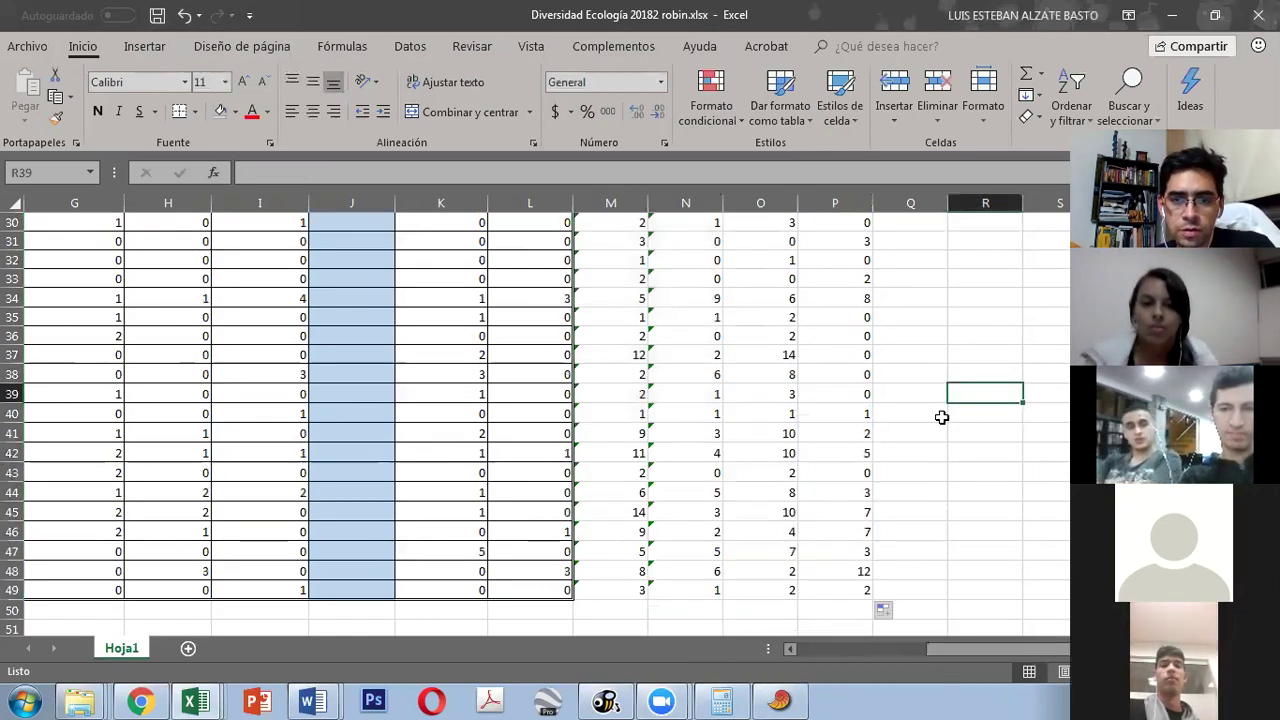
# Step: Copy the grupo1 and grupo2 sums in M4:N49 and paste them into the empty PAST spreadsheet starting at column A, row 1
pyautogui.scroll(10, 940, 417)
pyautogui.moveTo(608, 286); pyautogui.dragTo(707, 302)
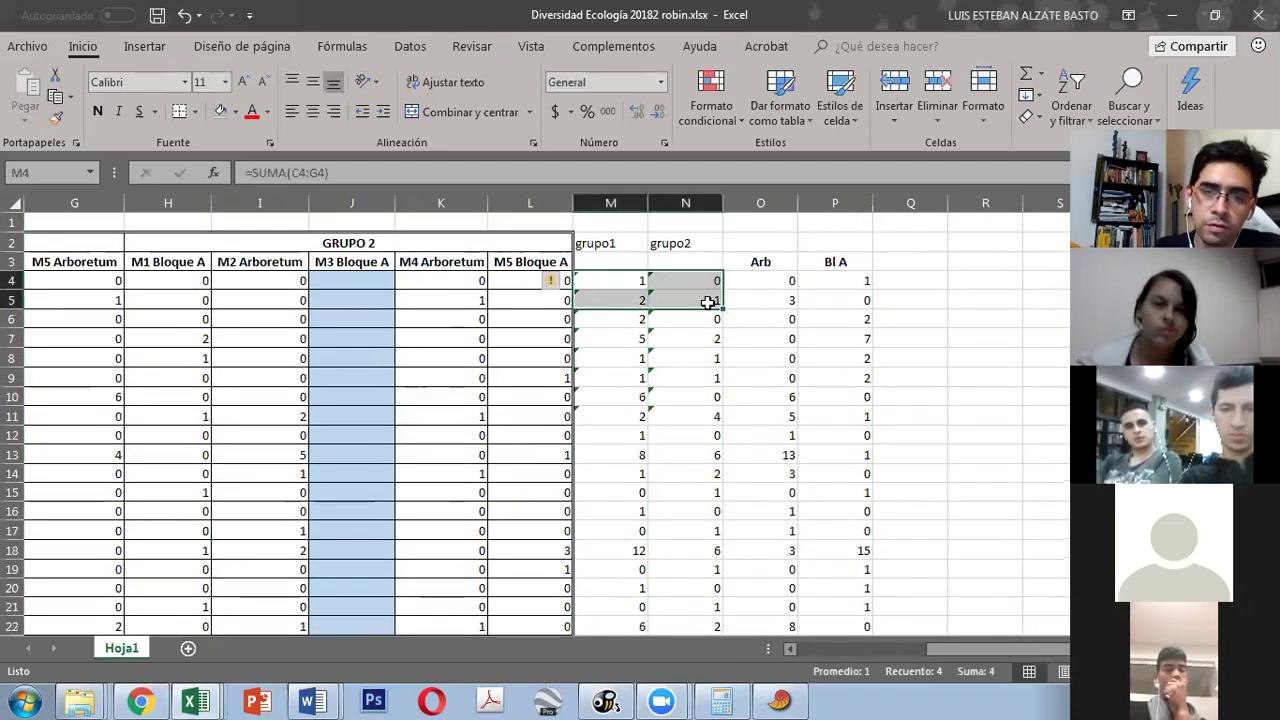
pyautogui.hotkey('ctrl', 'shift', 'Down')
pyautogui.hotkey('ctrl', 'c')
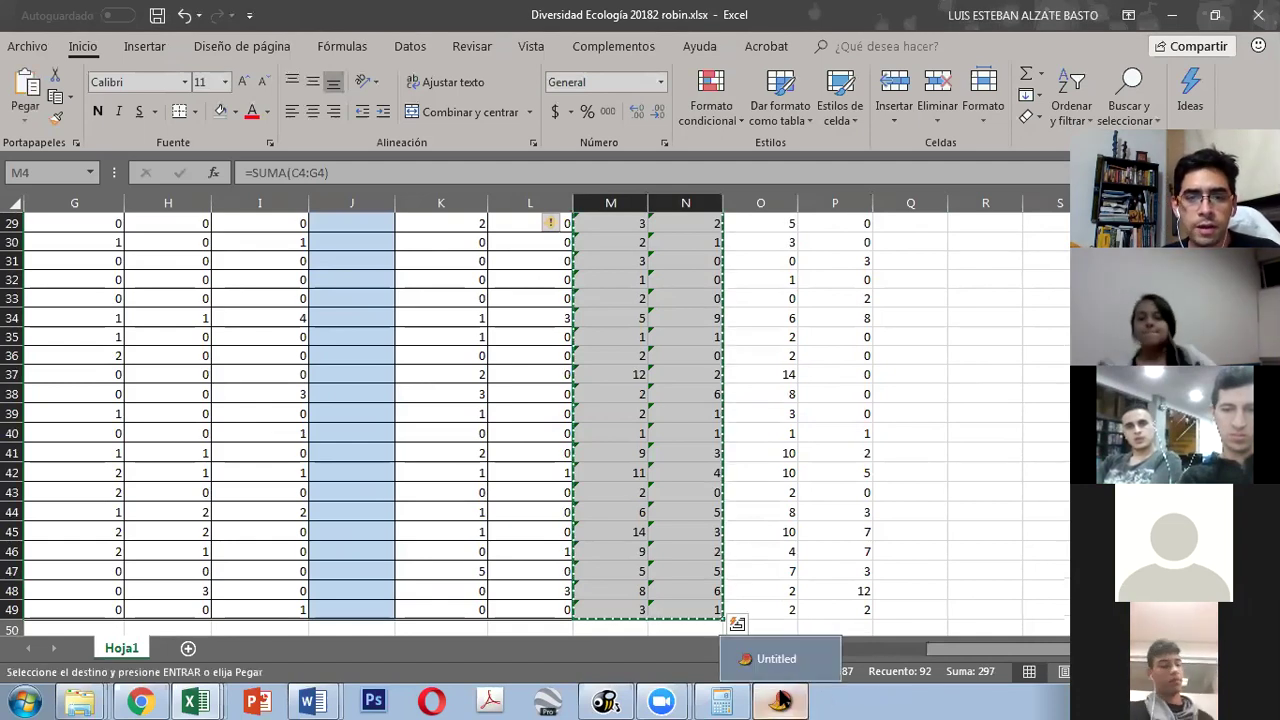
pyautogui.click(779, 700)
pyautogui.click(214, 191)
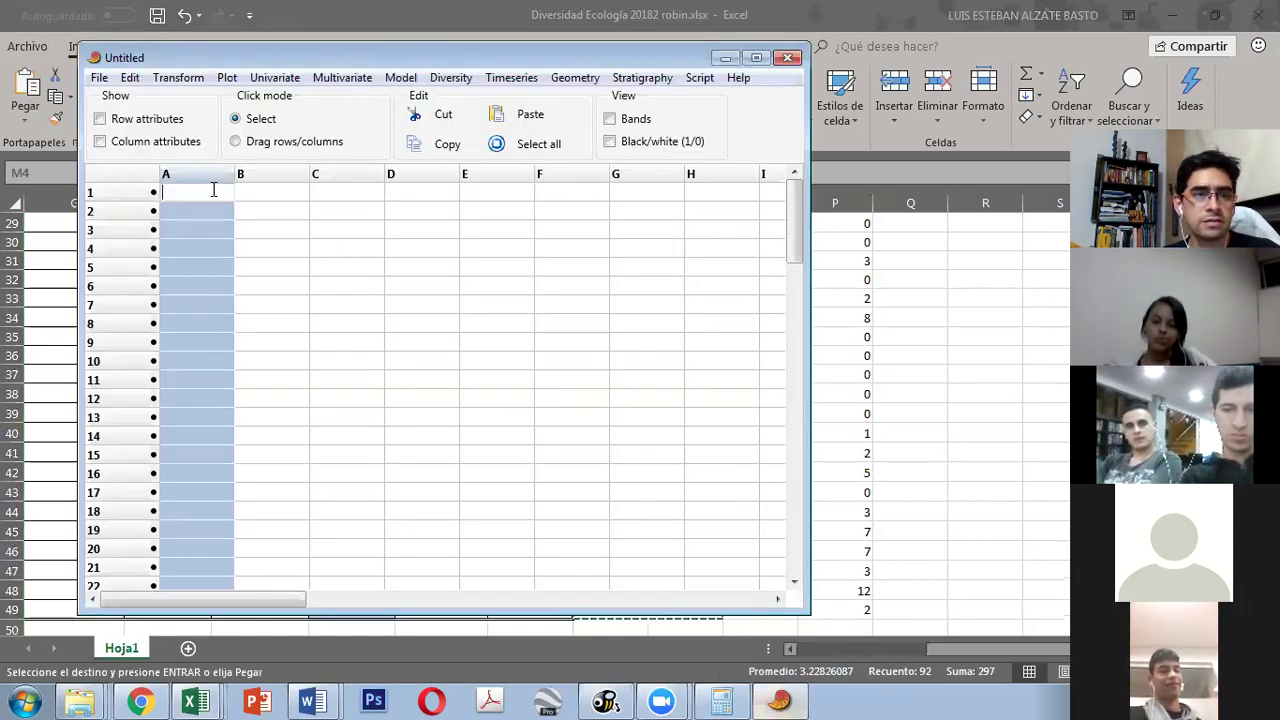
pyautogui.hotkey('ctrl', 'v')
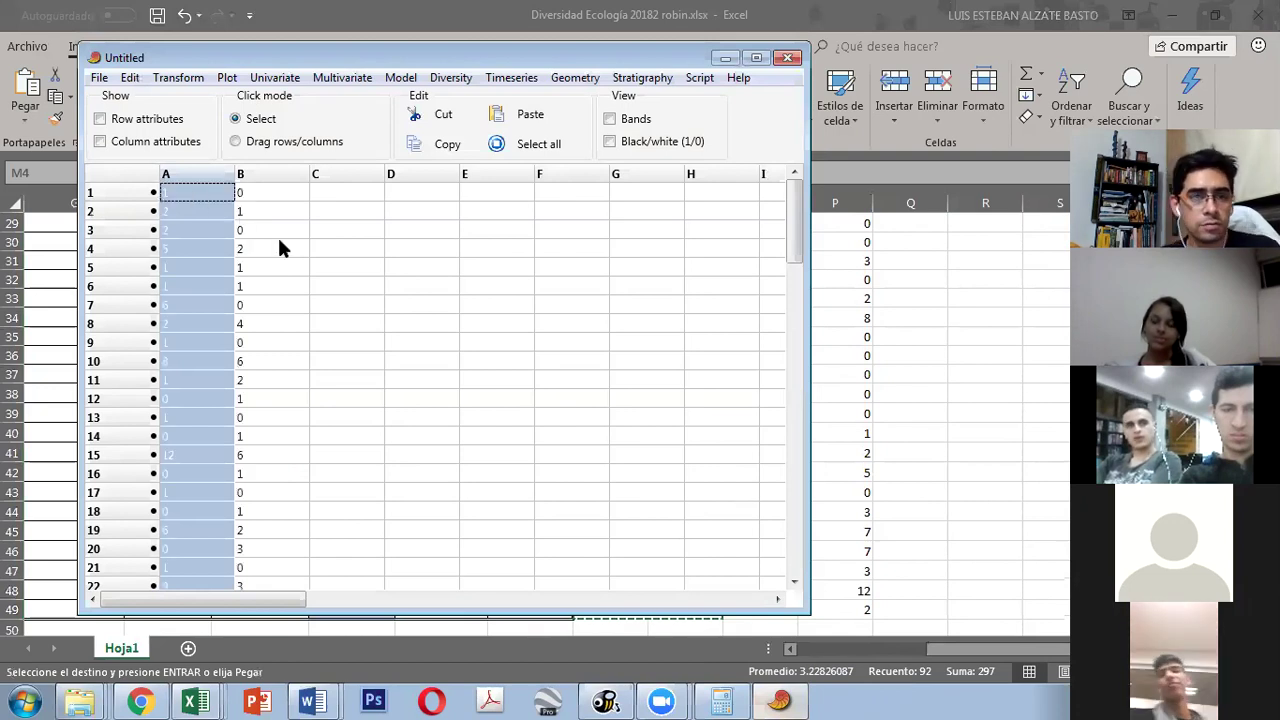
# Step: Highlight pasted column A and then column B in turn to review each group's abundances
pyautogui.click(335, 230)
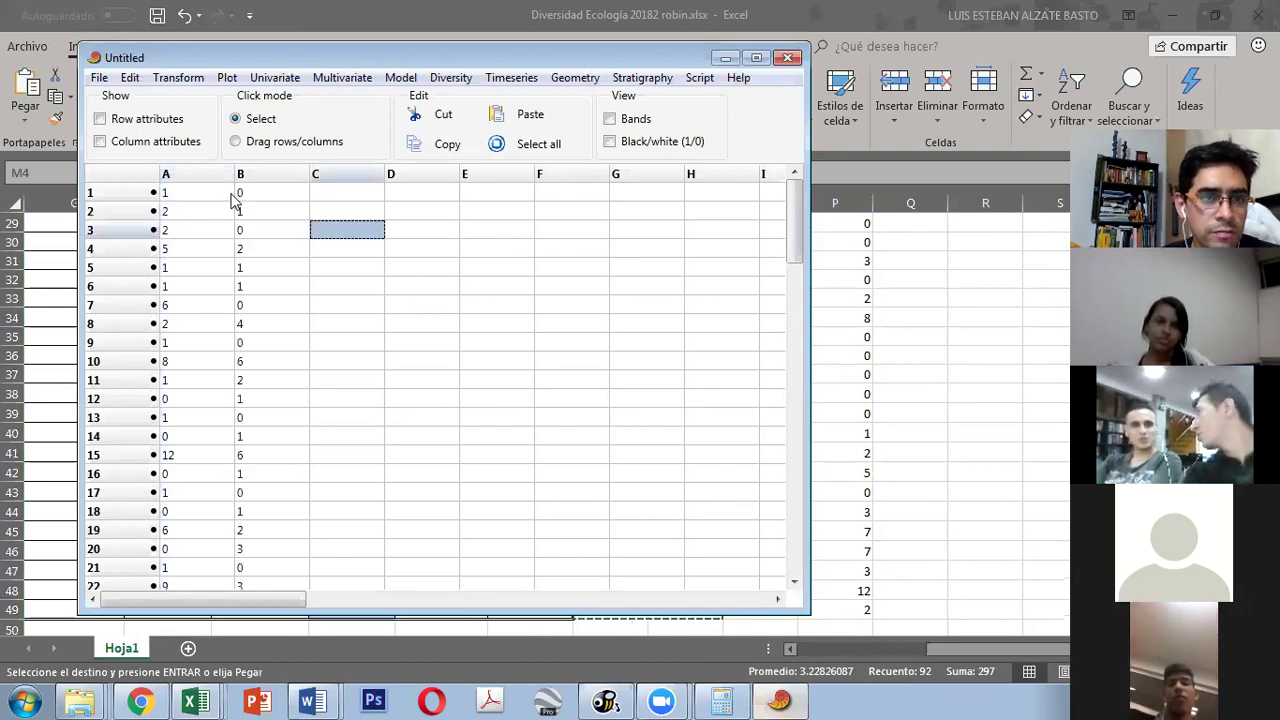
pyautogui.click(168, 176)
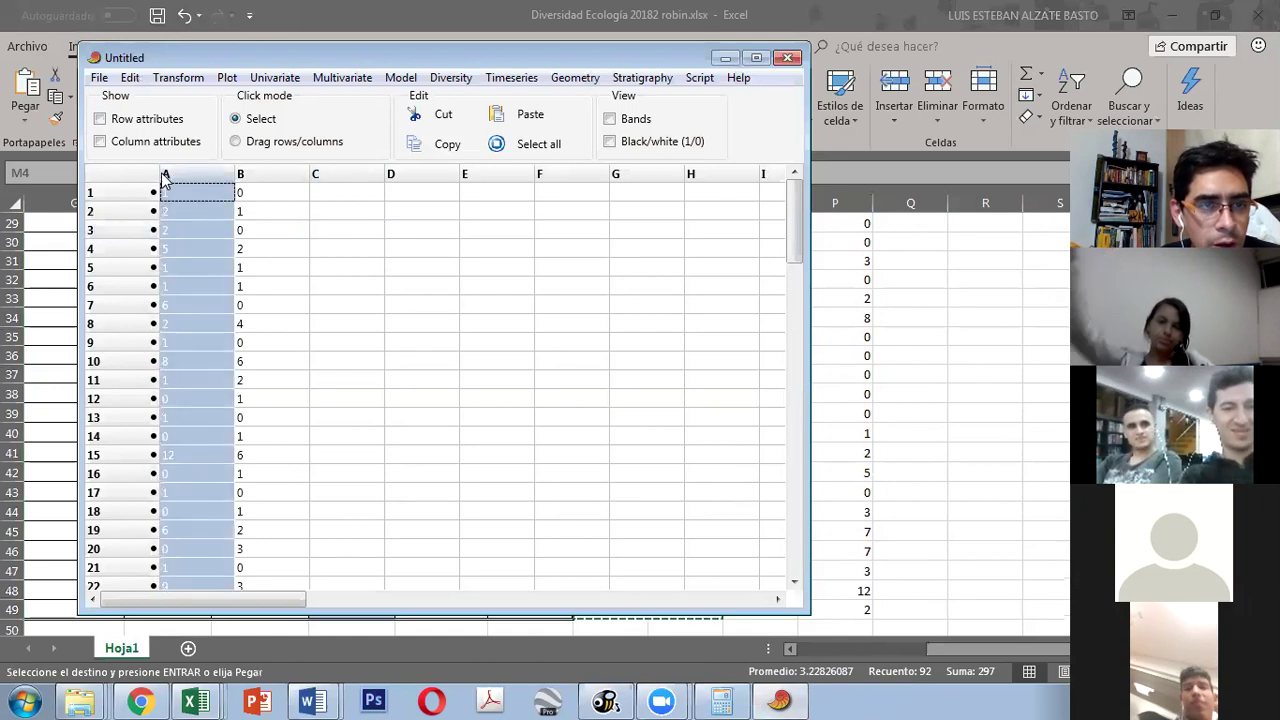
pyautogui.click(260, 176)
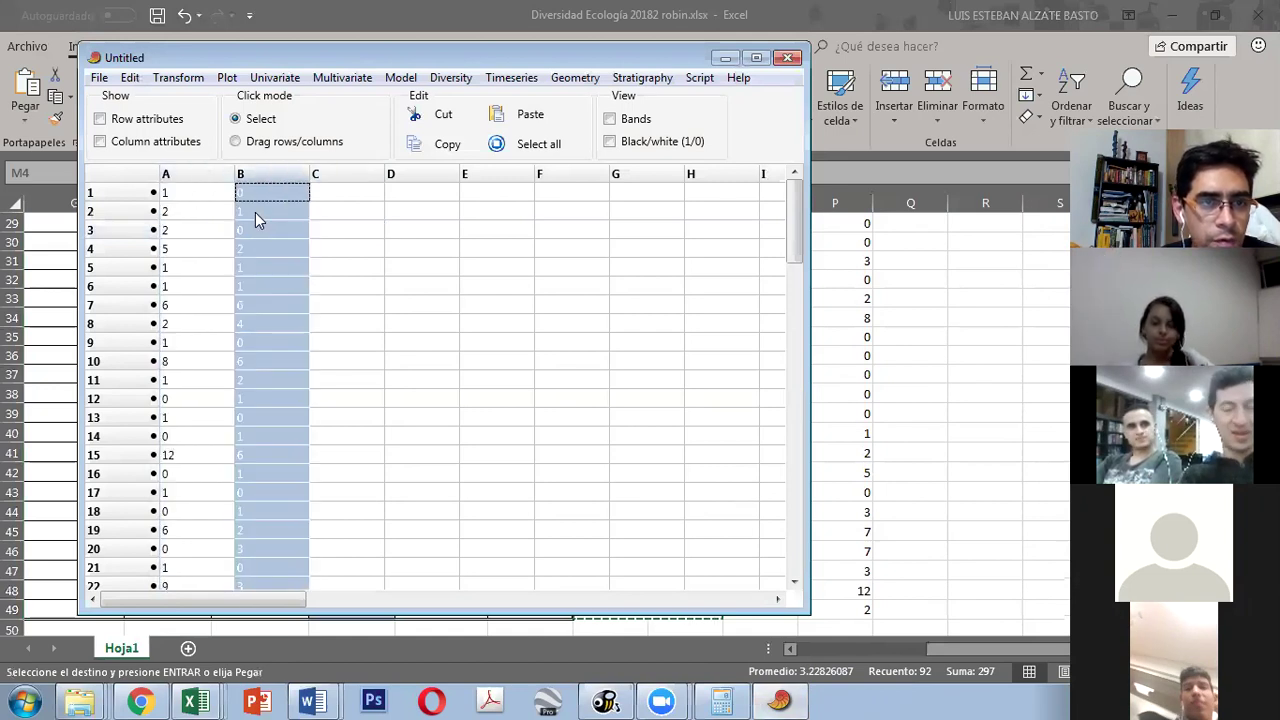
# Step: Compute the diversity indices for columns A and B together and widen the results window to fit every column
pyautogui.click(150, 195)
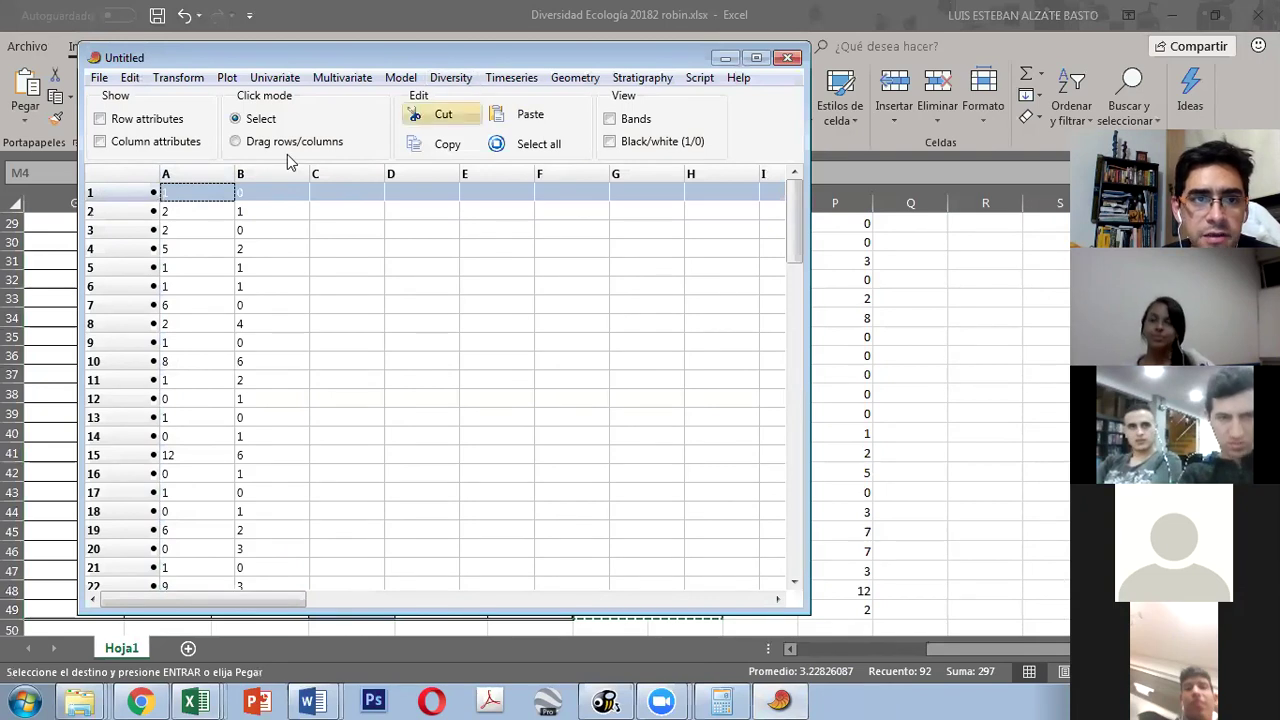
pyautogui.click(200, 177)
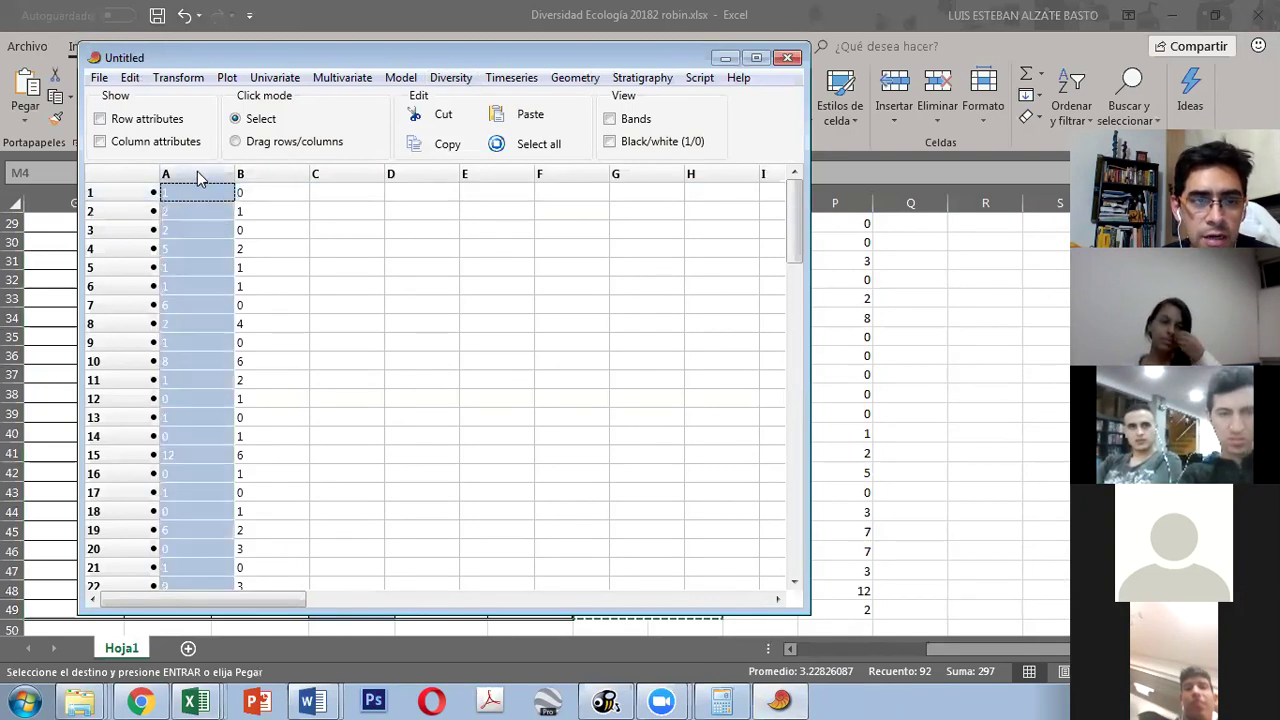
pyautogui.keyDown('shift'); pyautogui.click(283, 177); pyautogui.keyUp('shift')
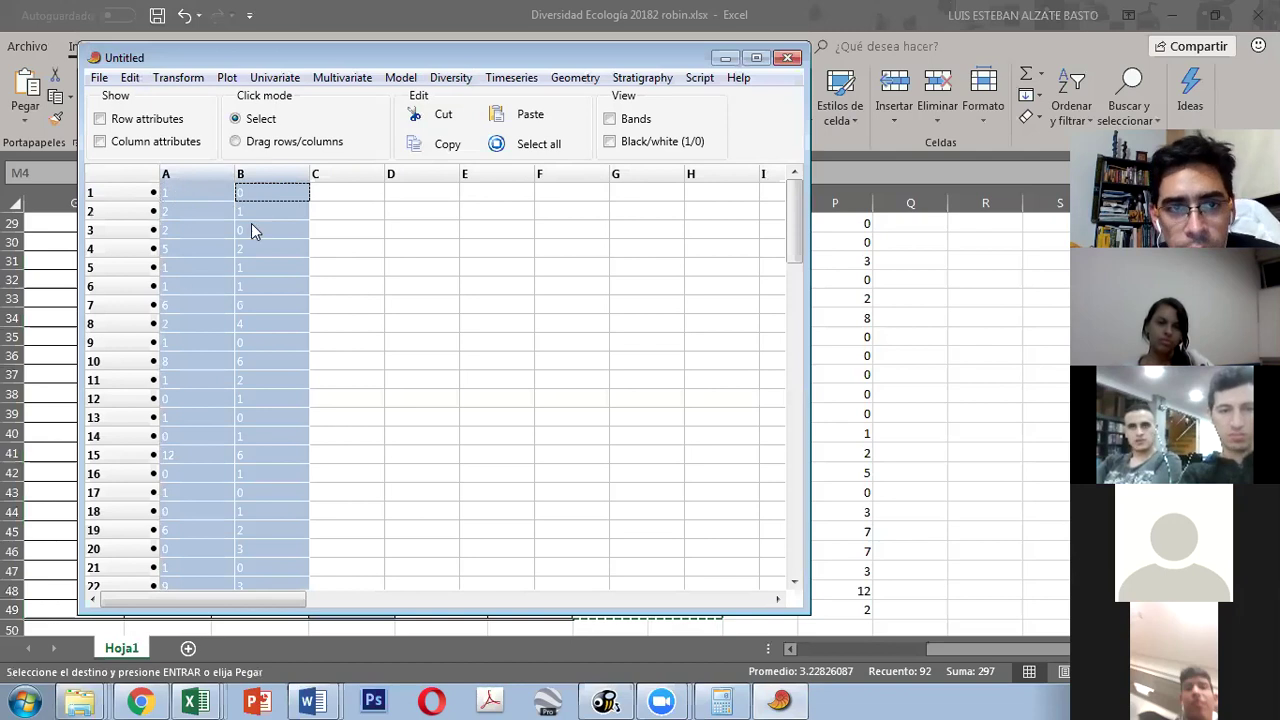
pyautogui.click(452, 79)
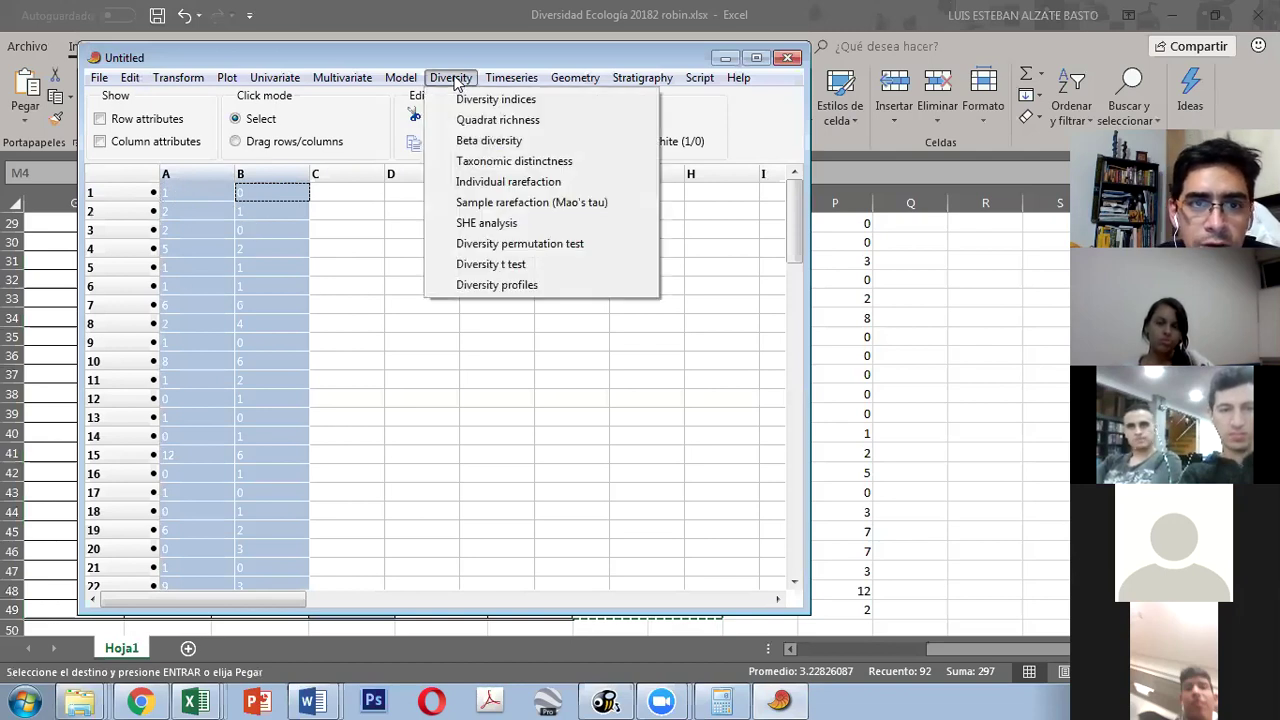
pyautogui.click(462, 101)
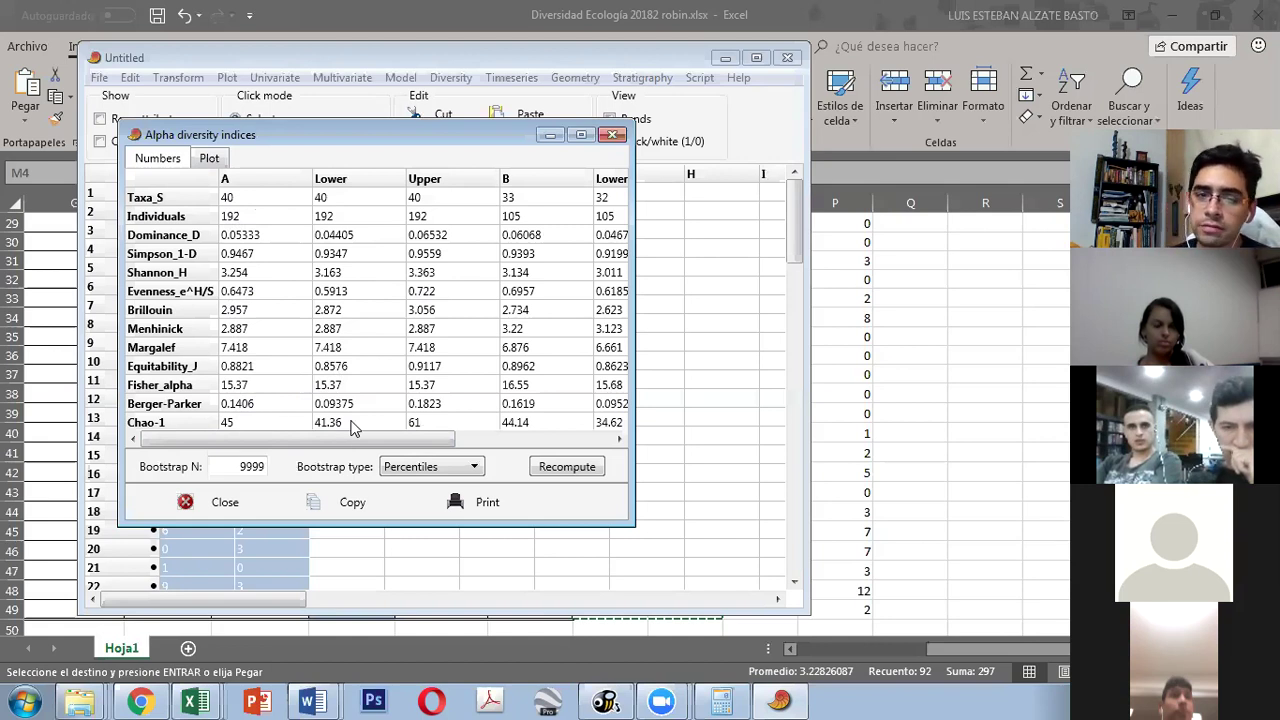
pyautogui.moveTo(355, 450); pyautogui.dragTo(405, 450)
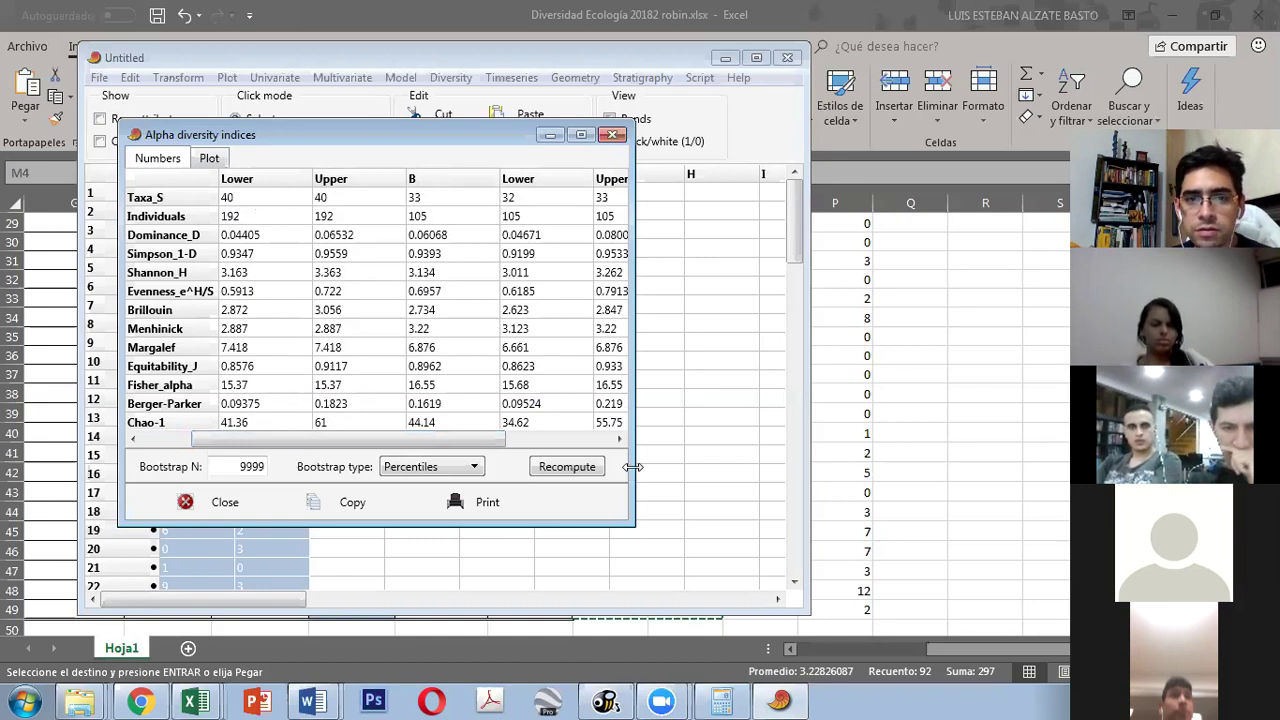
pyautogui.moveTo(633, 467); pyautogui.dragTo(976, 467)
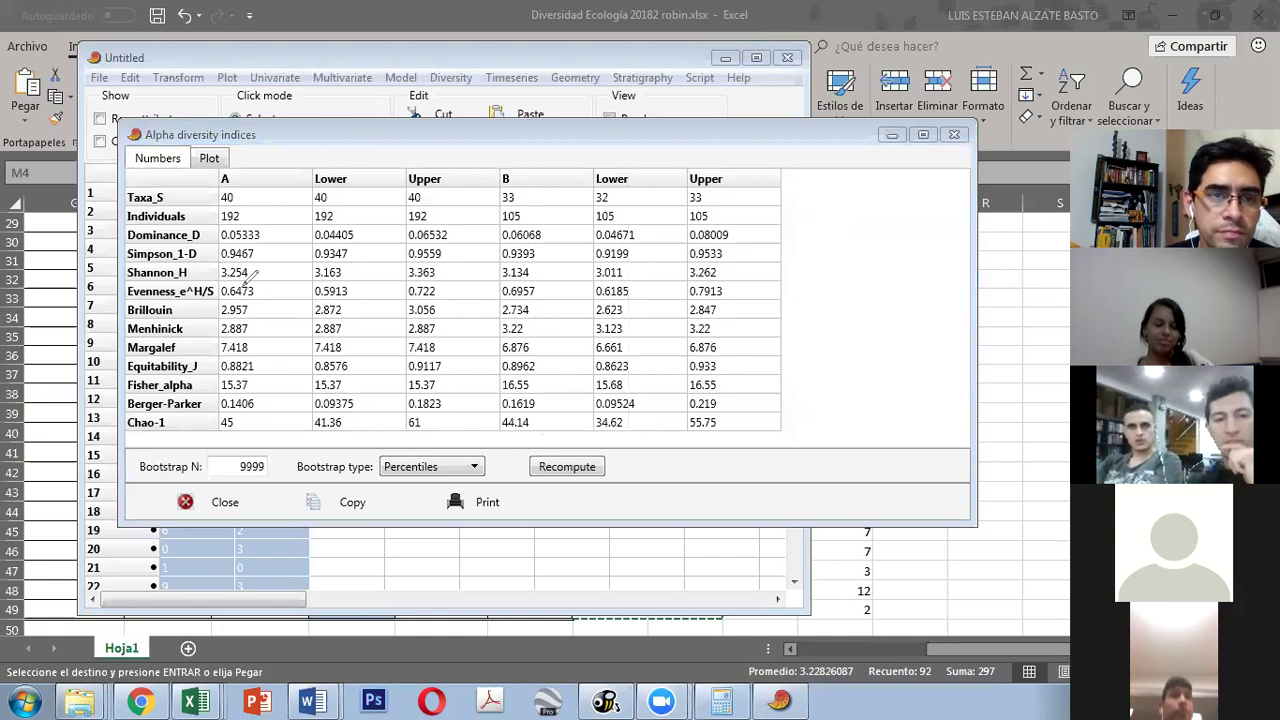
# Step: Compare the Taxa_S and Chao-1 values of columns A and B, circling each one in red
pyautogui.moveTo(216, 186)
pyautogui.mouseDown()
pyautogui.moveTo(232, 212)
pyautogui.moveTo(240, 192)
pyautogui.moveTo(228, 182)
pyautogui.mouseUp()
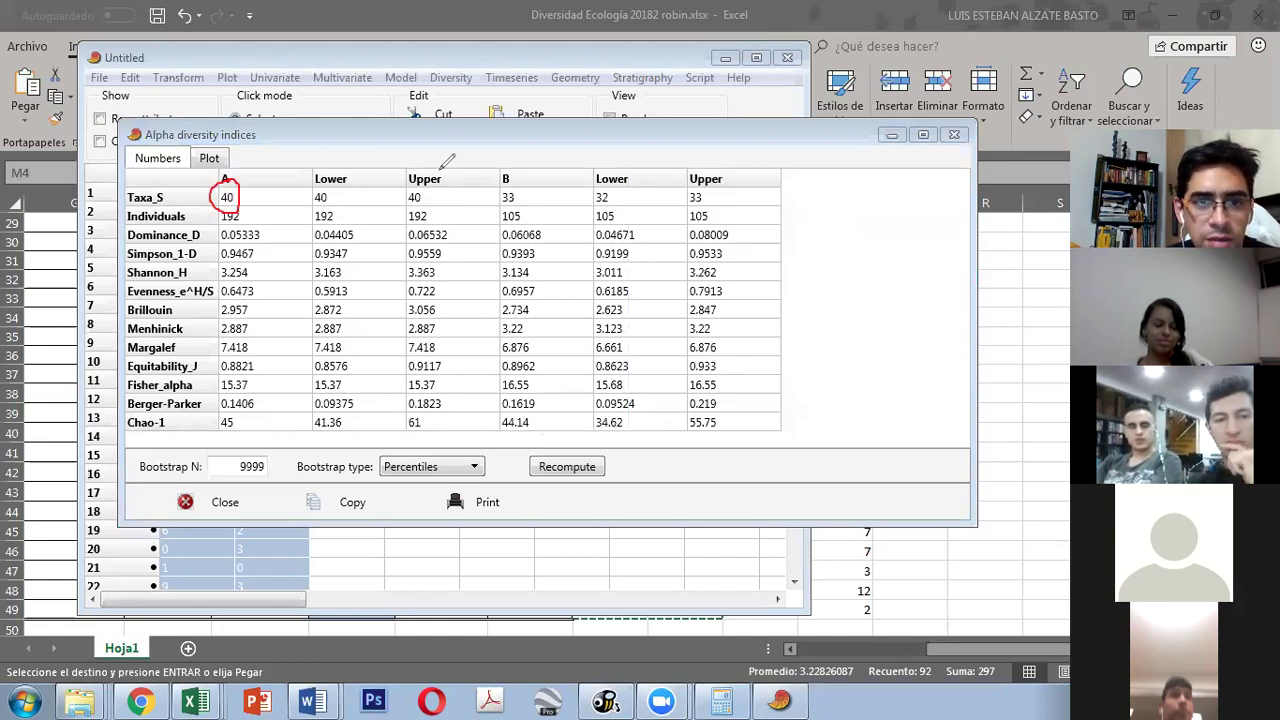
pyautogui.moveTo(506, 184)
pyautogui.mouseDown()
pyautogui.moveTo(504, 206)
pyautogui.moveTo(530, 200)
pyautogui.moveTo(514, 184)
pyautogui.mouseUp()
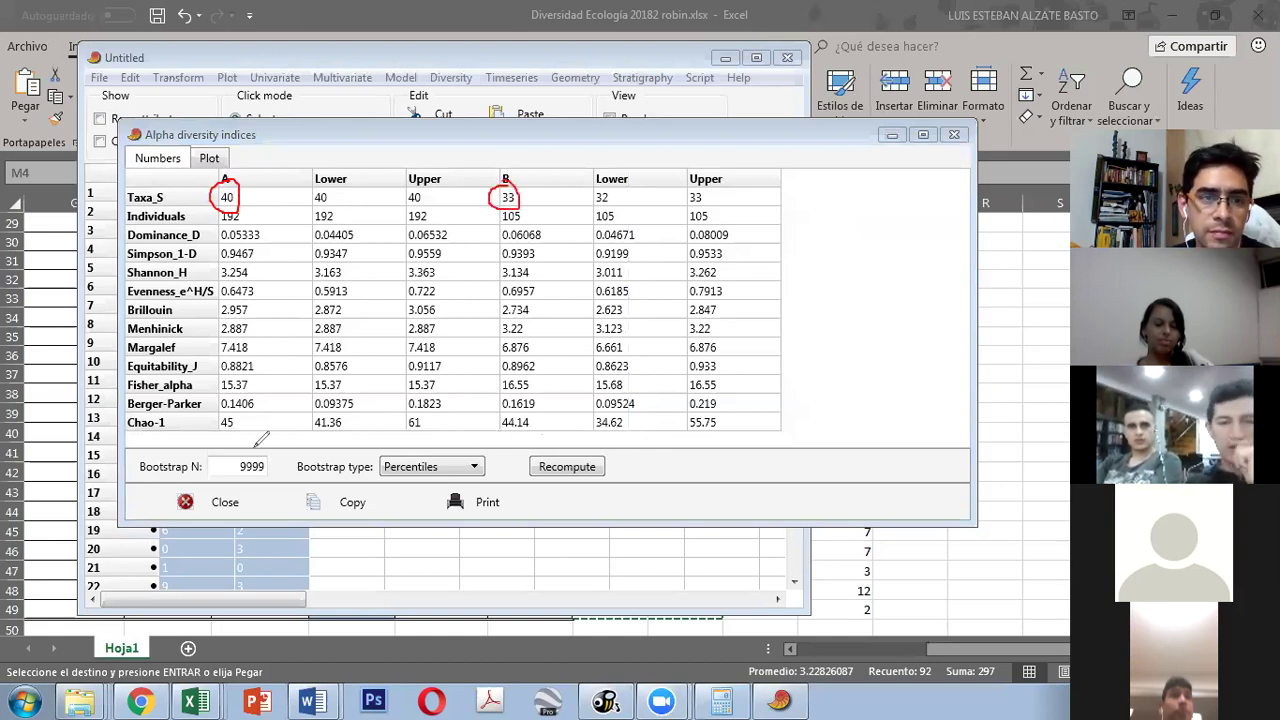
pyautogui.moveTo(226, 406)
pyautogui.mouseDown()
pyautogui.moveTo(236, 432)
pyautogui.moveTo(214, 420)
pyautogui.moveTo(242, 412)
pyautogui.mouseUp()
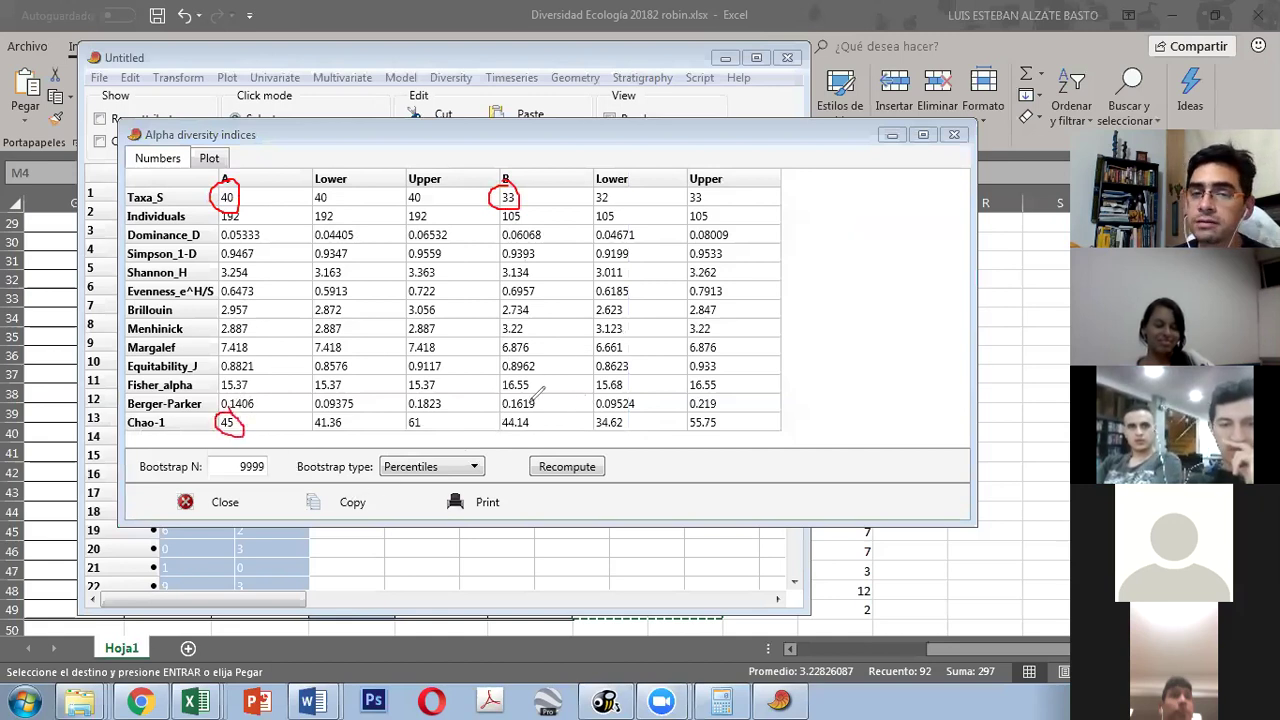
pyautogui.moveTo(538, 406)
pyautogui.mouseDown()
pyautogui.moveTo(495, 413)
pyautogui.moveTo(512, 440)
pyautogui.moveTo(545, 425)
pyautogui.moveTo(537, 404)
pyautogui.mouseUp()
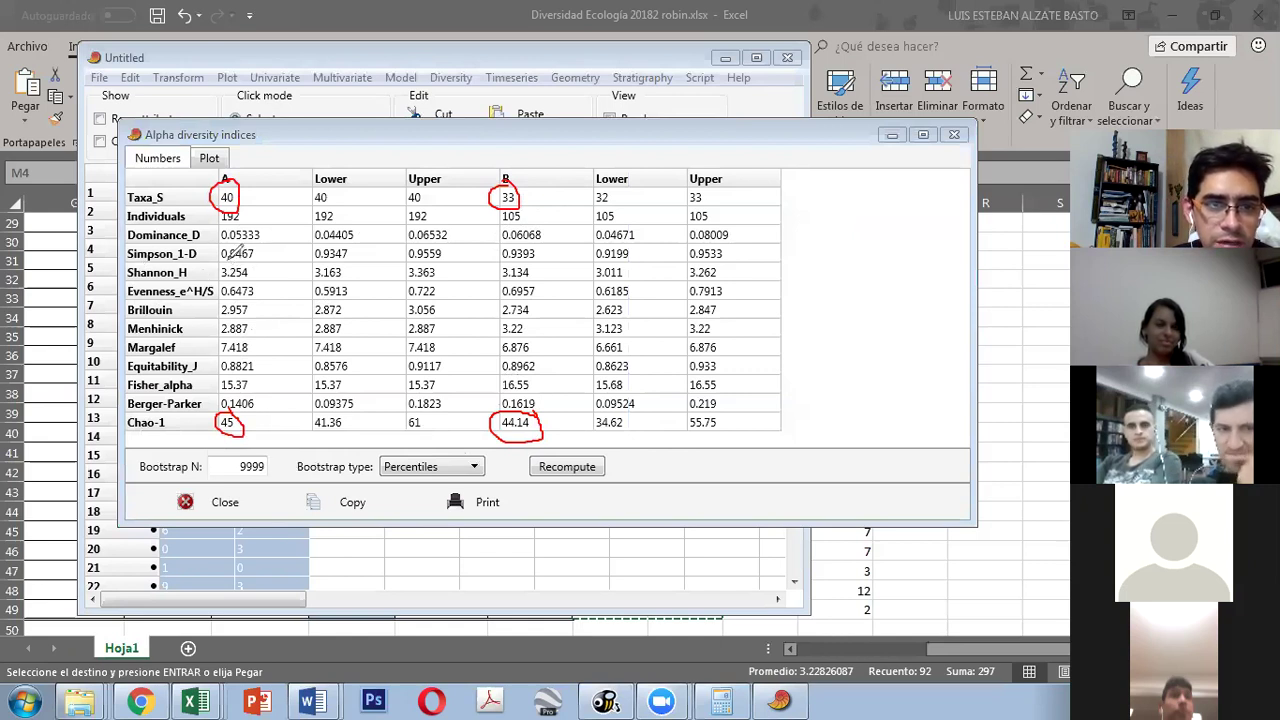
# Step: Compare the Shannon_H values of columns A and B against their lower and upper limits, marking them in red
pyautogui.moveTo(212, 266)
pyautogui.mouseDown()
pyautogui.moveTo(240, 294)
pyautogui.moveTo(260, 270)
pyautogui.moveTo(244, 258)
pyautogui.moveTo(236, 272)
pyautogui.mouseUp()
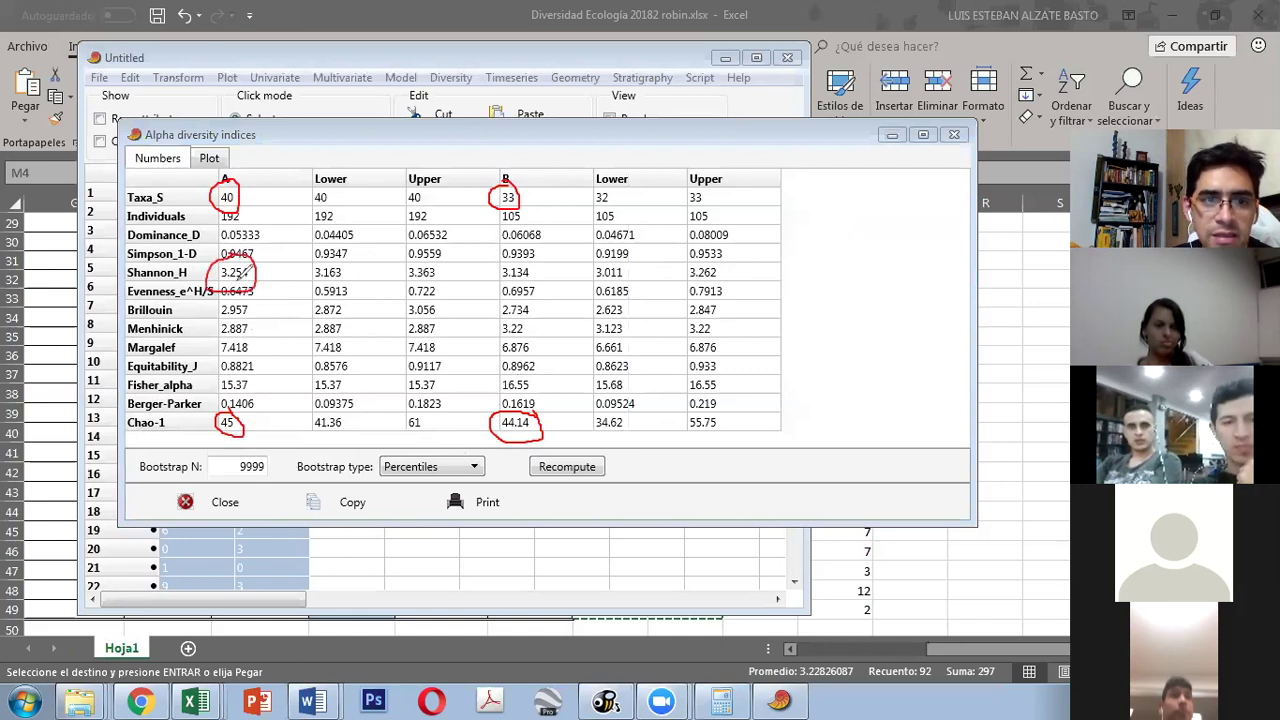
pyautogui.moveTo(516, 242)
pyautogui.mouseDown()
pyautogui.moveTo(494, 264)
pyautogui.moveTo(520, 298)
pyautogui.moveTo(545, 248)
pyautogui.moveTo(502, 258)
pyautogui.mouseUp()
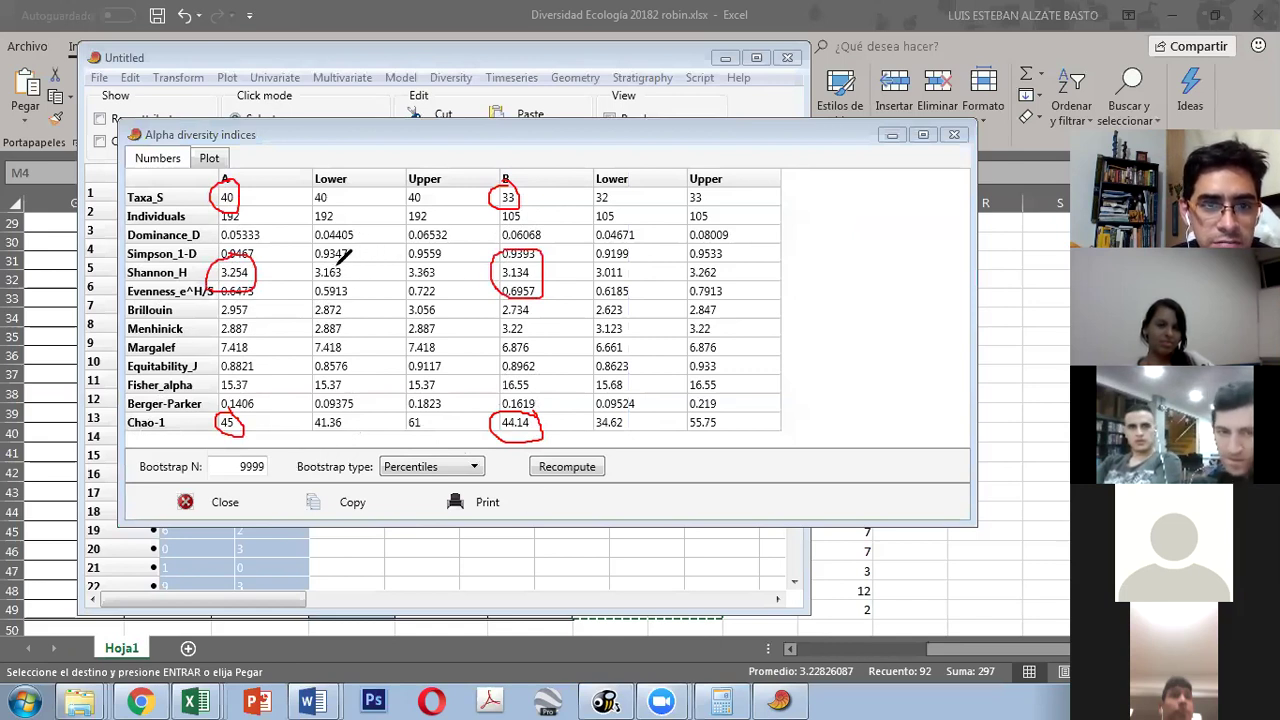
pyautogui.moveTo(340, 262)
pyautogui.mouseDown()
pyautogui.moveTo(486, 289)
pyautogui.moveTo(497, 262)
pyautogui.mouseUp()
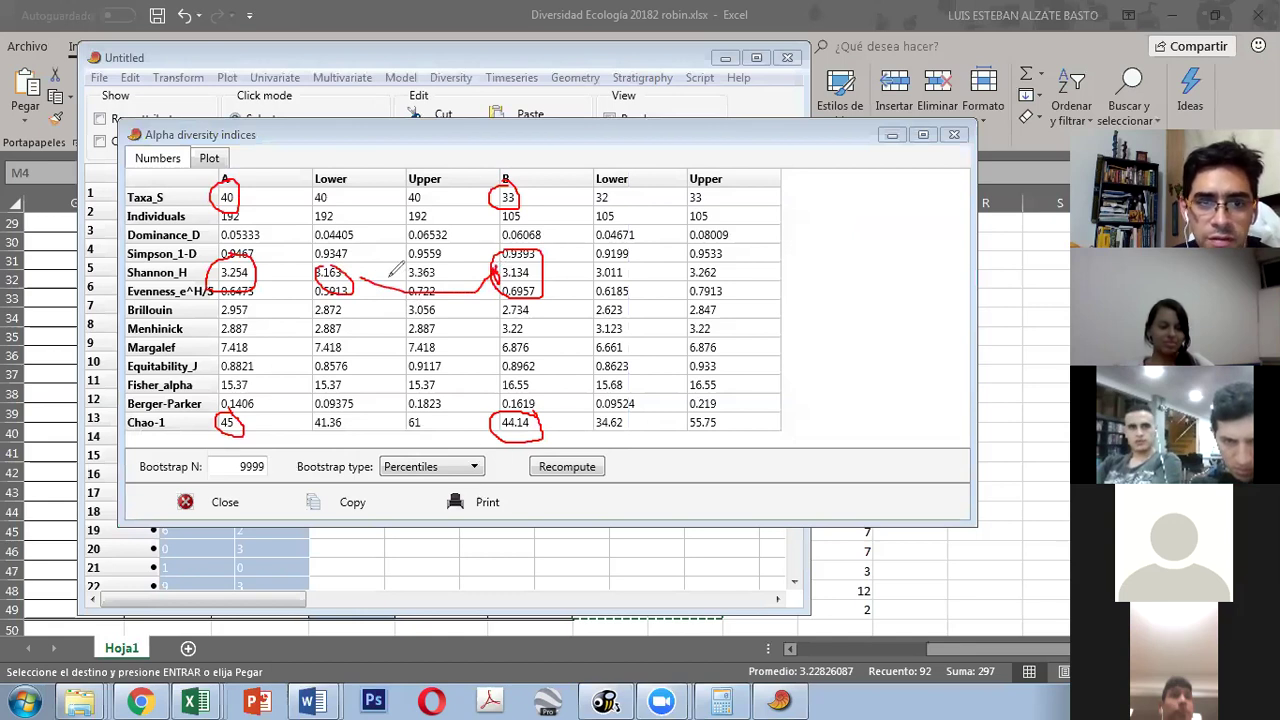
pyautogui.moveTo(349, 253)
pyautogui.mouseDown()
pyautogui.moveTo(309, 277)
pyautogui.moveTo(368, 265)
pyautogui.mouseUp()
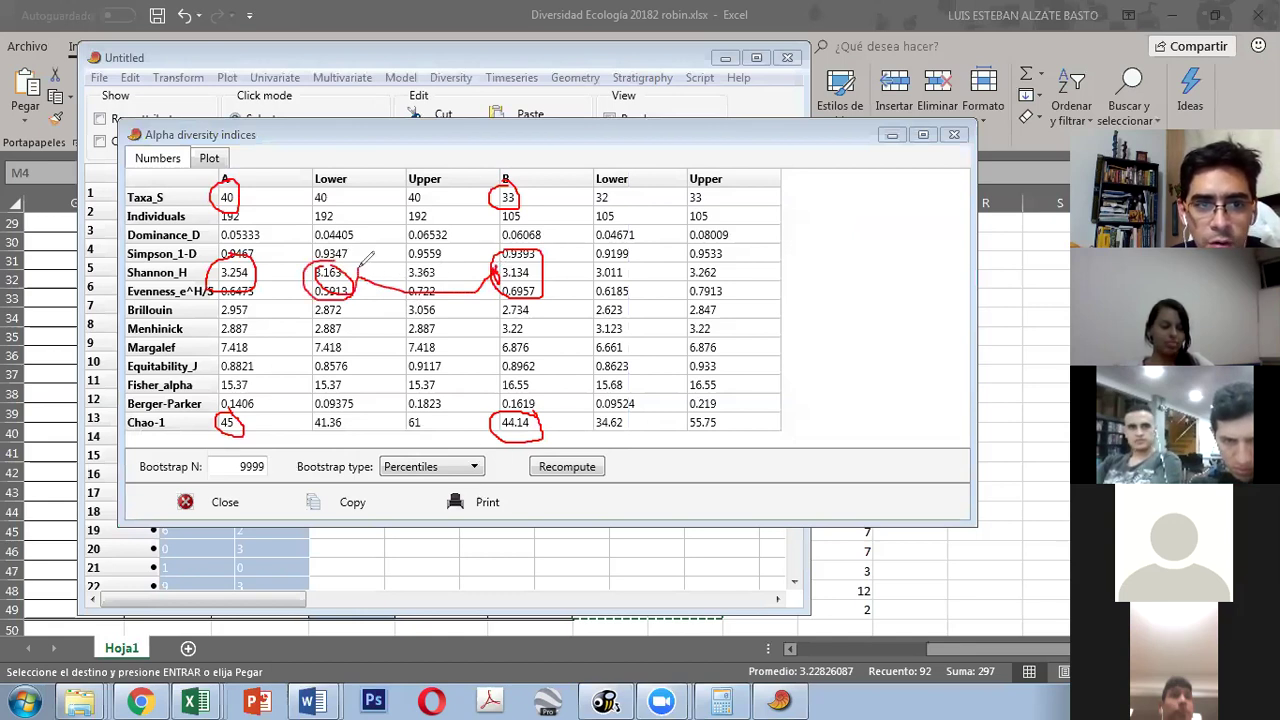
pyautogui.moveTo(223, 251)
pyautogui.mouseDown()
pyautogui.moveTo(284, 234)
pyautogui.moveTo(282, 292)
pyautogui.moveTo(566, 312)
pyautogui.moveTo(655, 268)
pyautogui.moveTo(700, 260)
pyautogui.moveTo(722, 282)
pyautogui.moveTo(706, 262)
pyautogui.mouseUp()
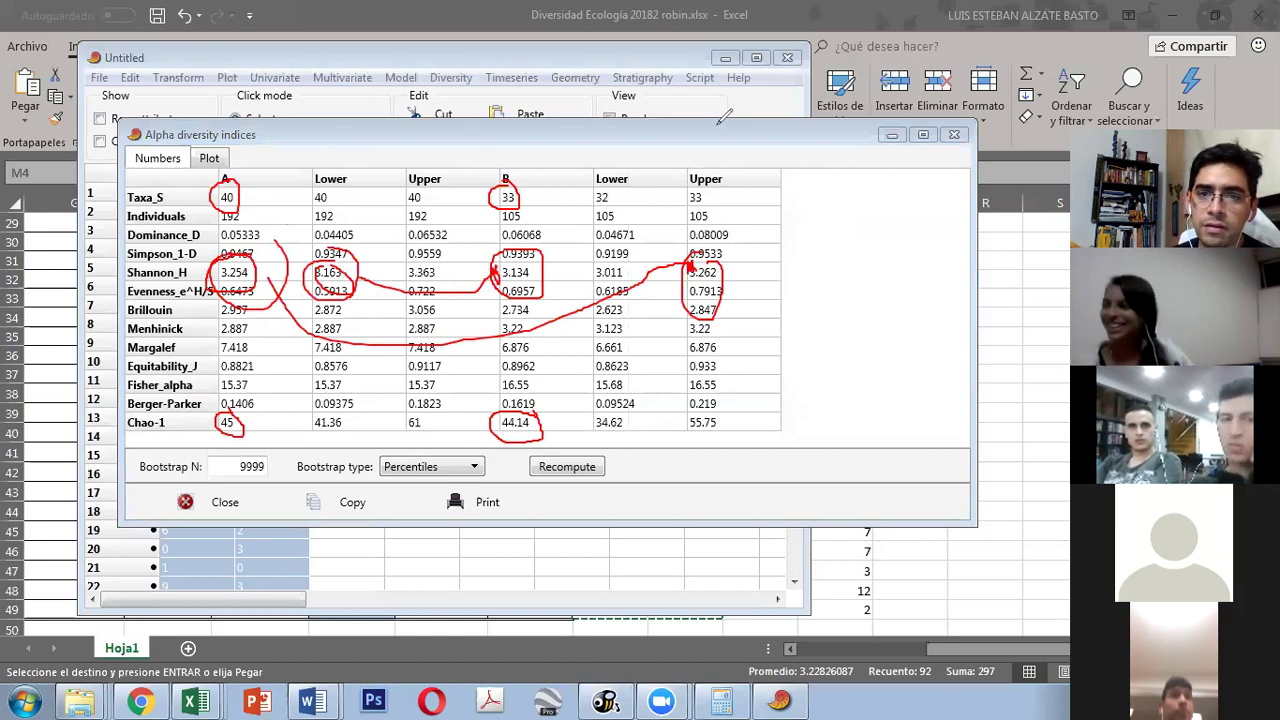
pyautogui.moveTo(731, 251)
pyautogui.mouseDown()
pyautogui.moveTo(640, 274)
pyautogui.moveTo(698, 273)
pyautogui.moveTo(310, 275)
pyautogui.moveTo(279, 240)
pyautogui.moveTo(211, 302)
pyautogui.mouseUp()
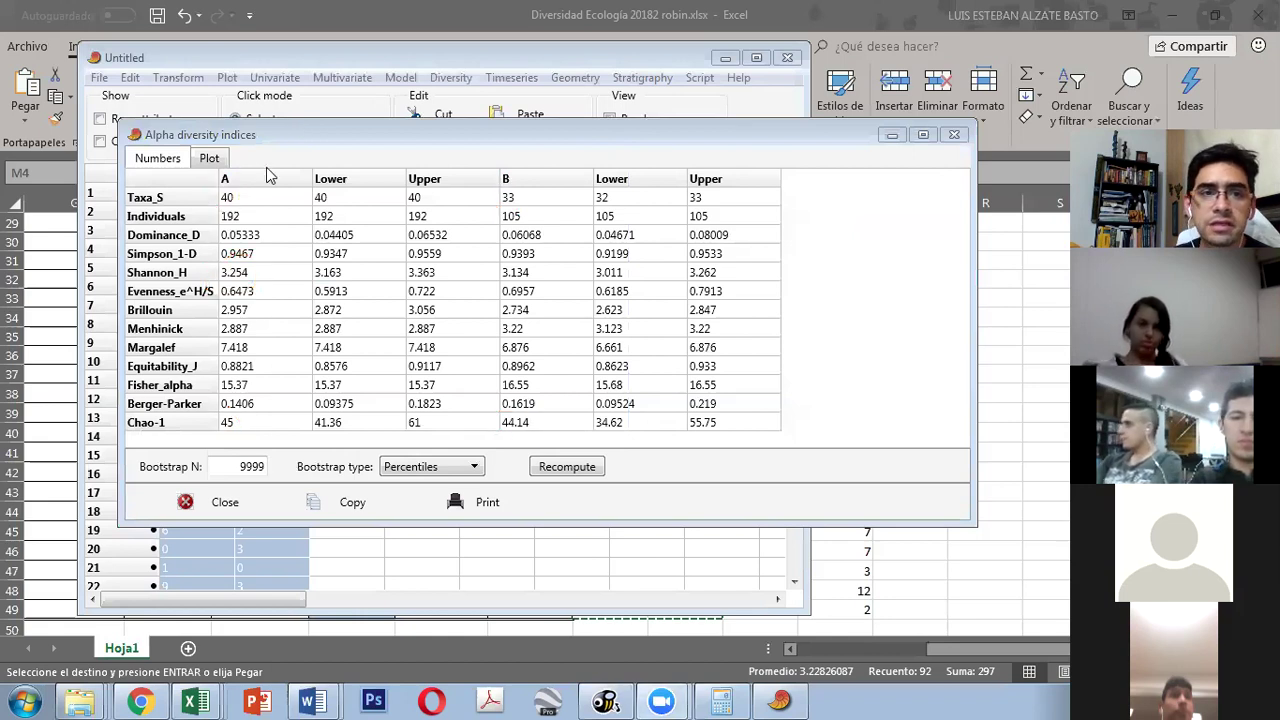
# Step: Display the plot of the alpha diversity indices and look through the available indices to show Brillouin for both columns
pyautogui.click(209, 158)
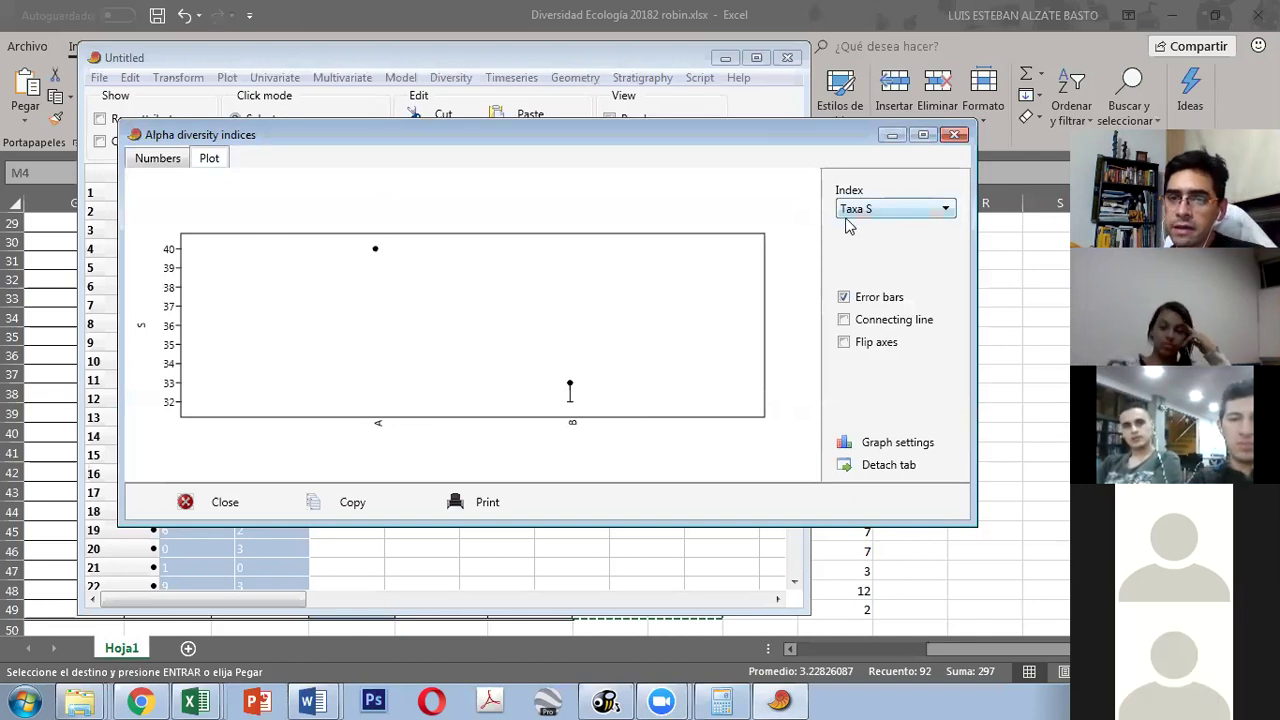
pyautogui.click(900, 208)
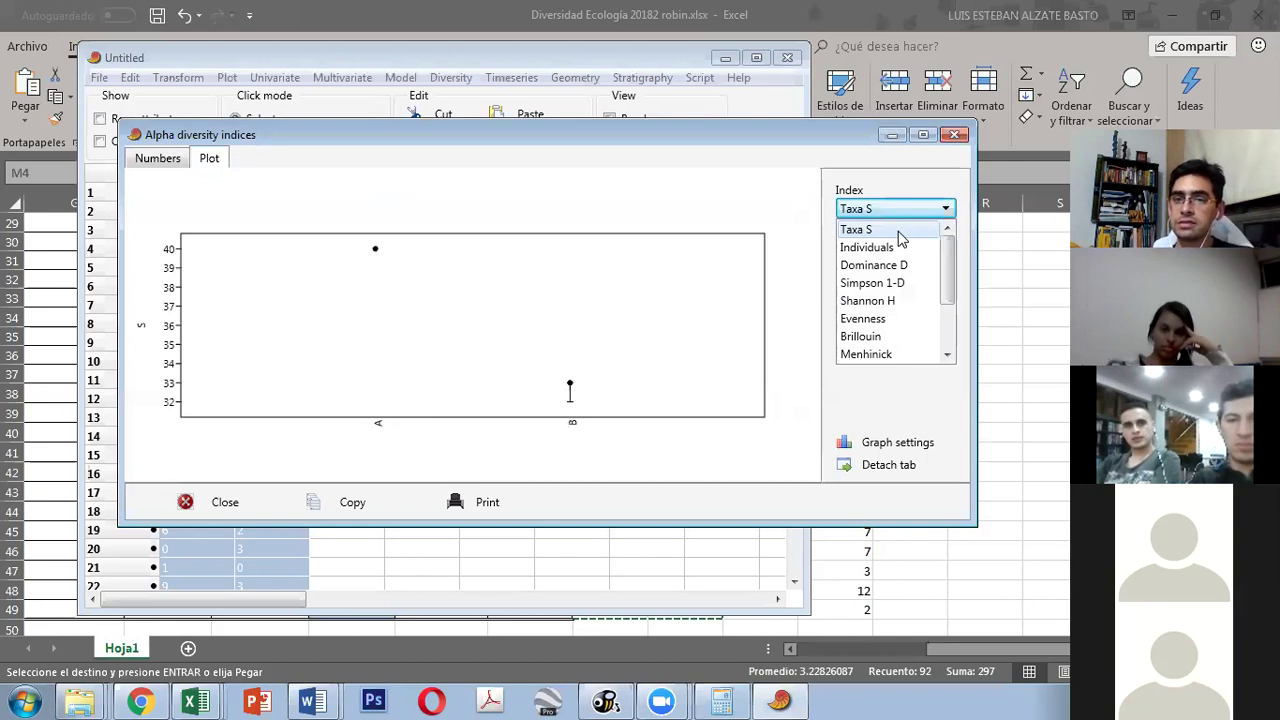
pyautogui.scroll(-1, 908, 268)
pyautogui.scroll(-1, 908, 272)
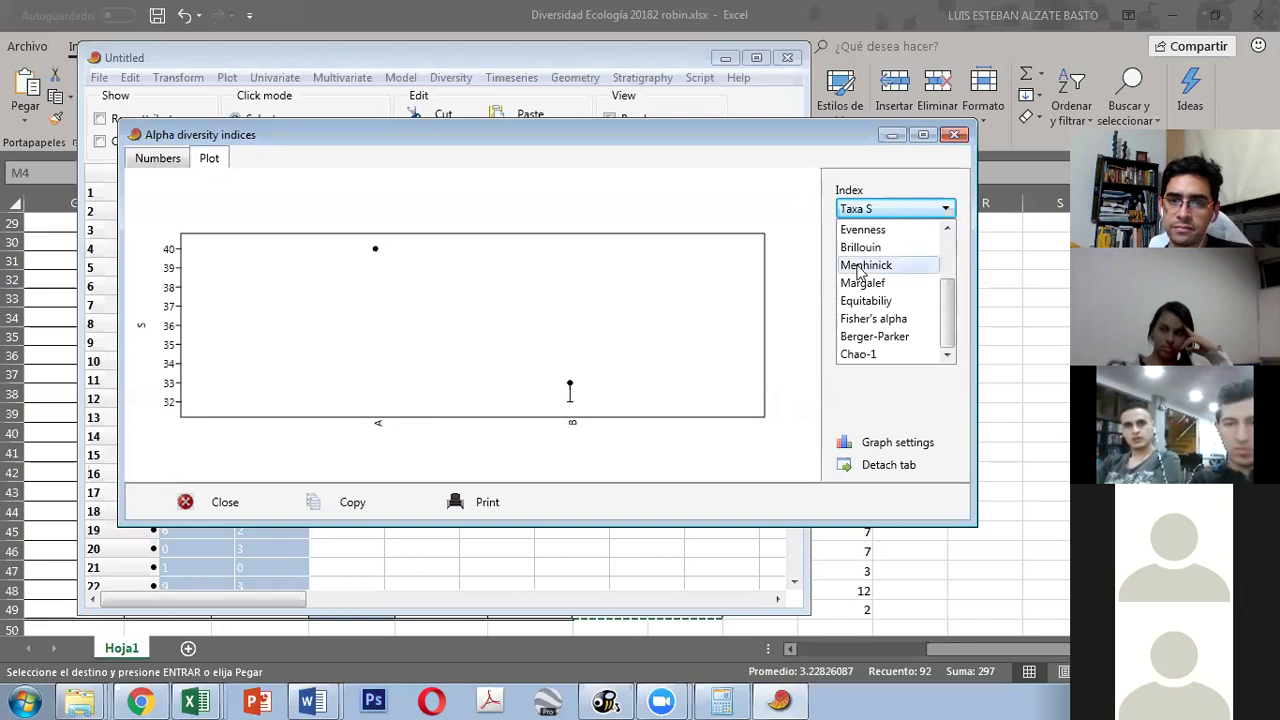
pyautogui.moveTo(949, 329); pyautogui.dragTo(950, 323)
pyautogui.scroll(3, 950, 322)
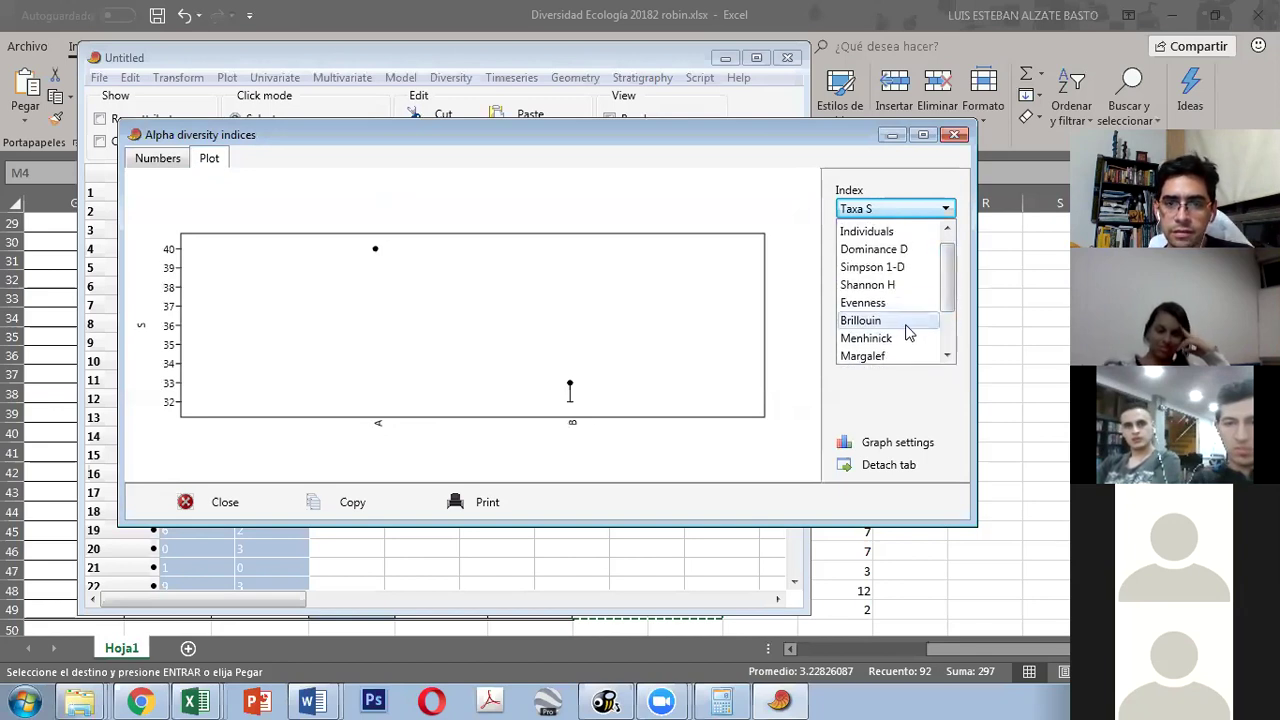
pyautogui.click(862, 320)
# Step: View the Evenness, Chao-1 and Berger-Parker plots with error bars, and close the alpha diversity results
pyautogui.click(938, 213)
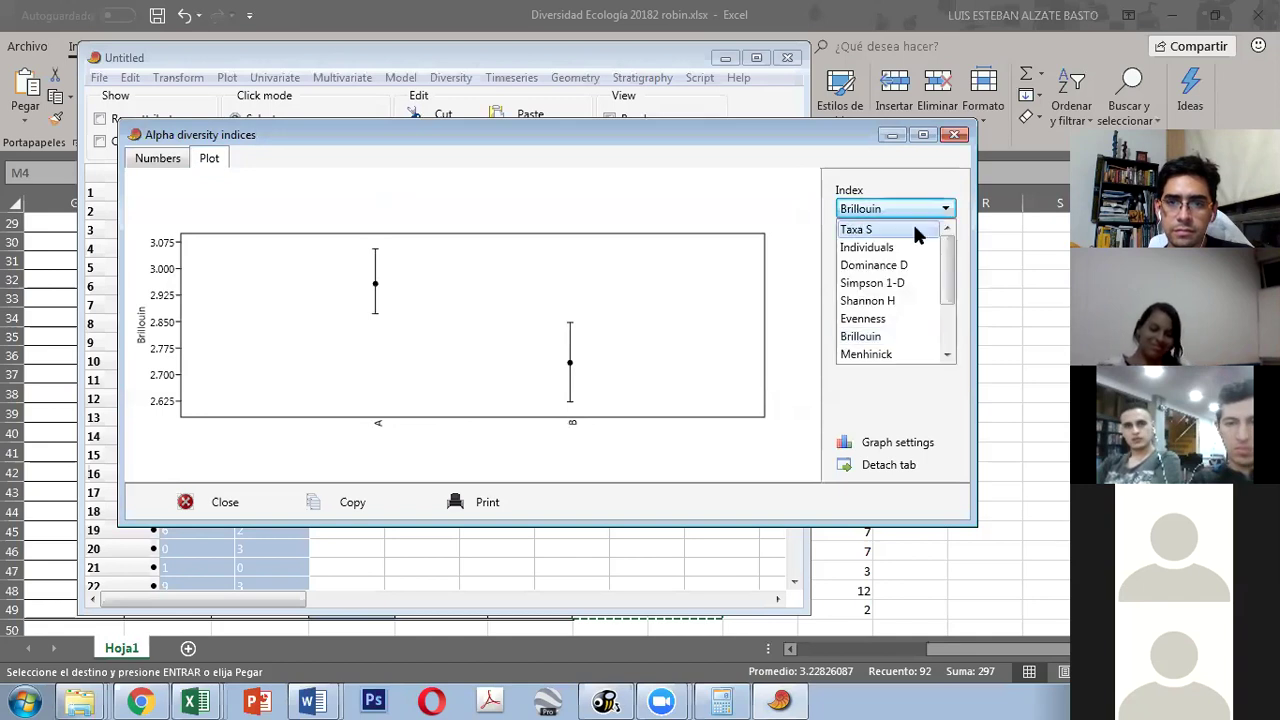
pyautogui.click(878, 281)
pyautogui.scroll(-1, 877, 282)
pyautogui.scroll(-5, 877, 282)
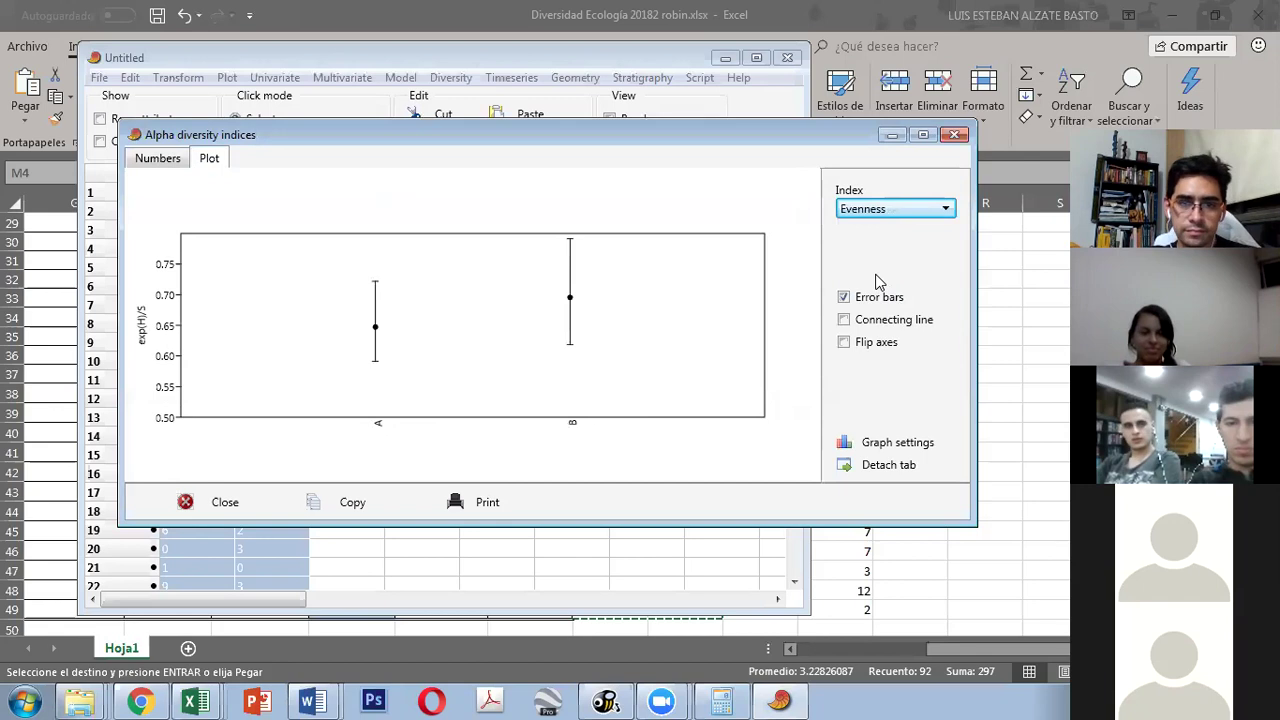
pyautogui.press('Down')
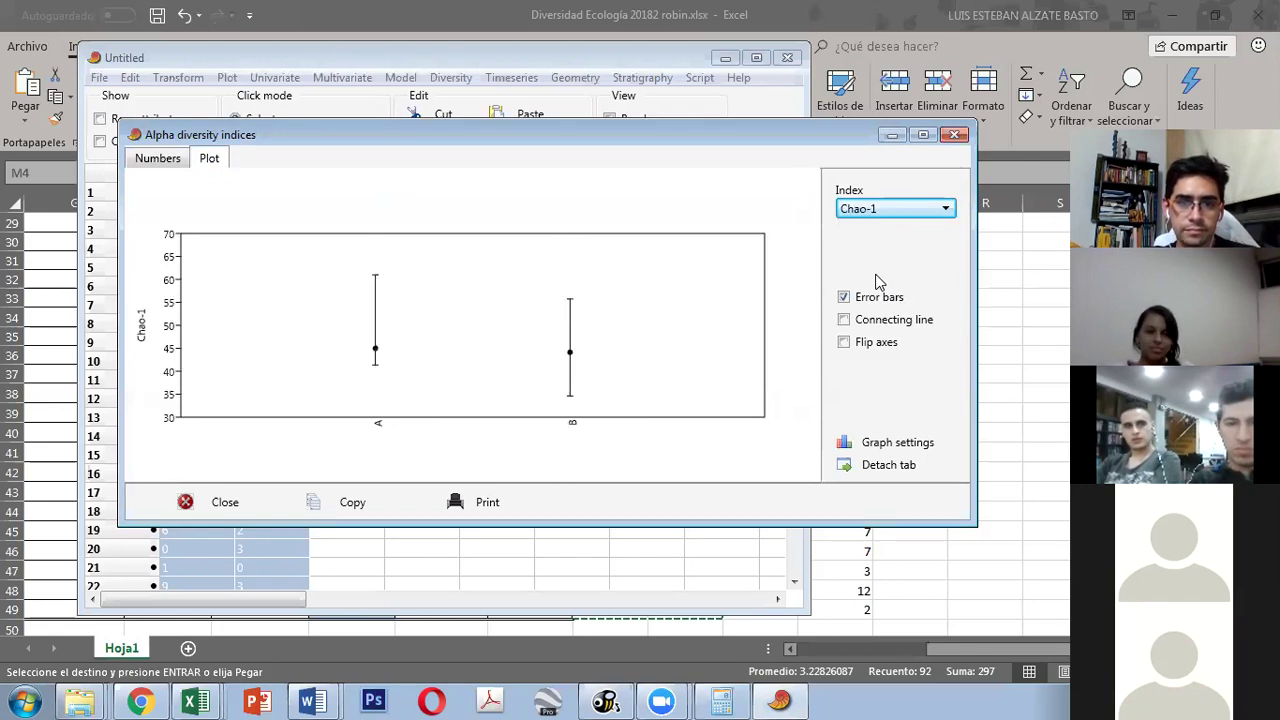
pyautogui.press('Up')
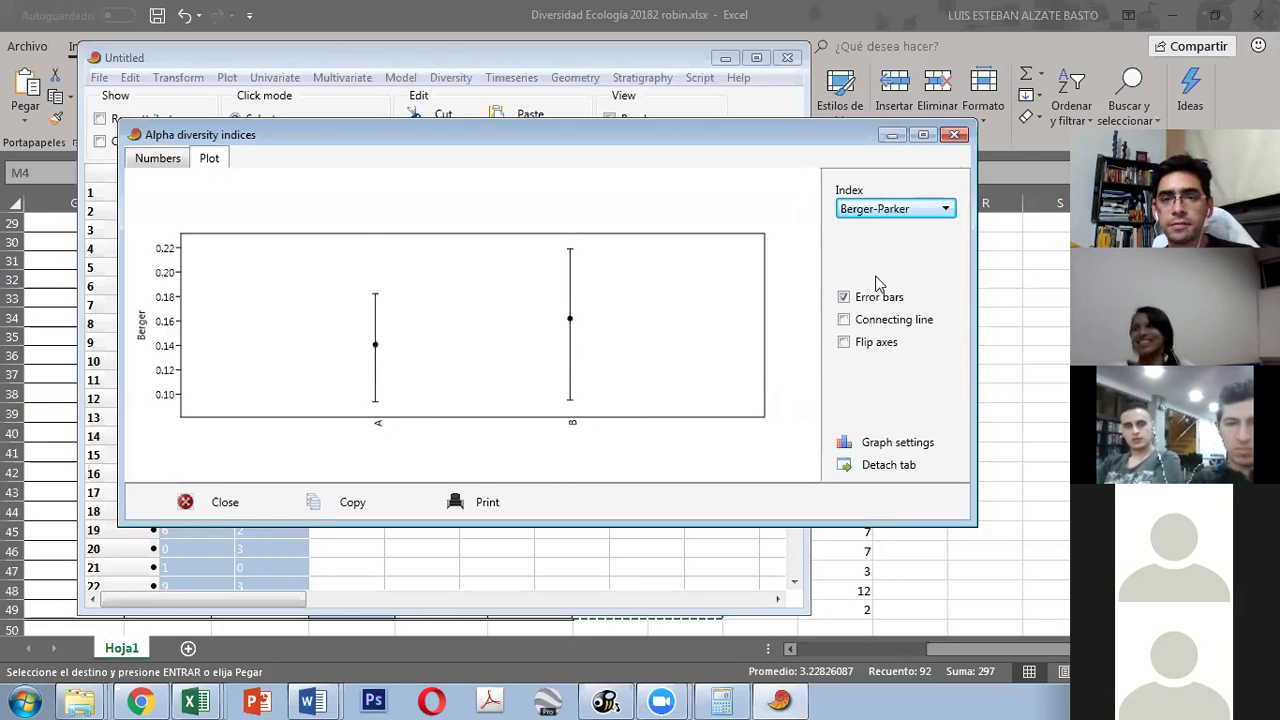
pyautogui.press('Escape')
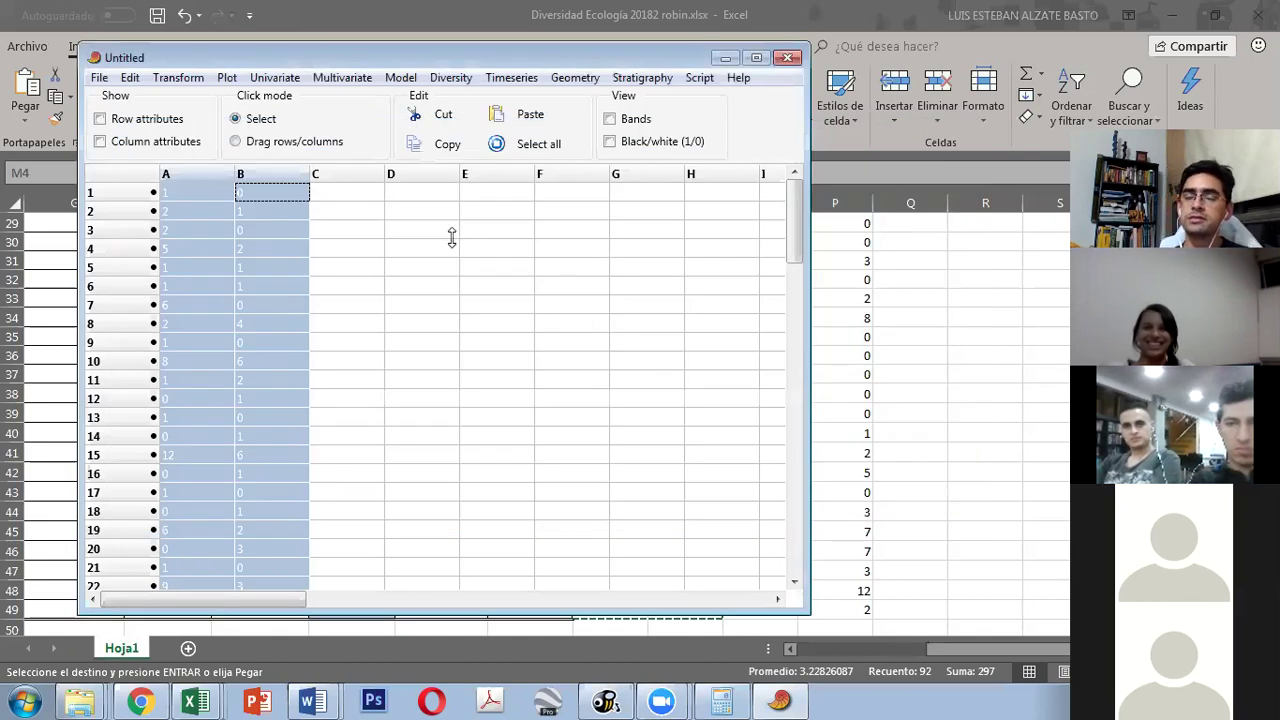
# Step: Replace the group data with a new empty PAST spreadsheet
pyautogui.click(240, 174)
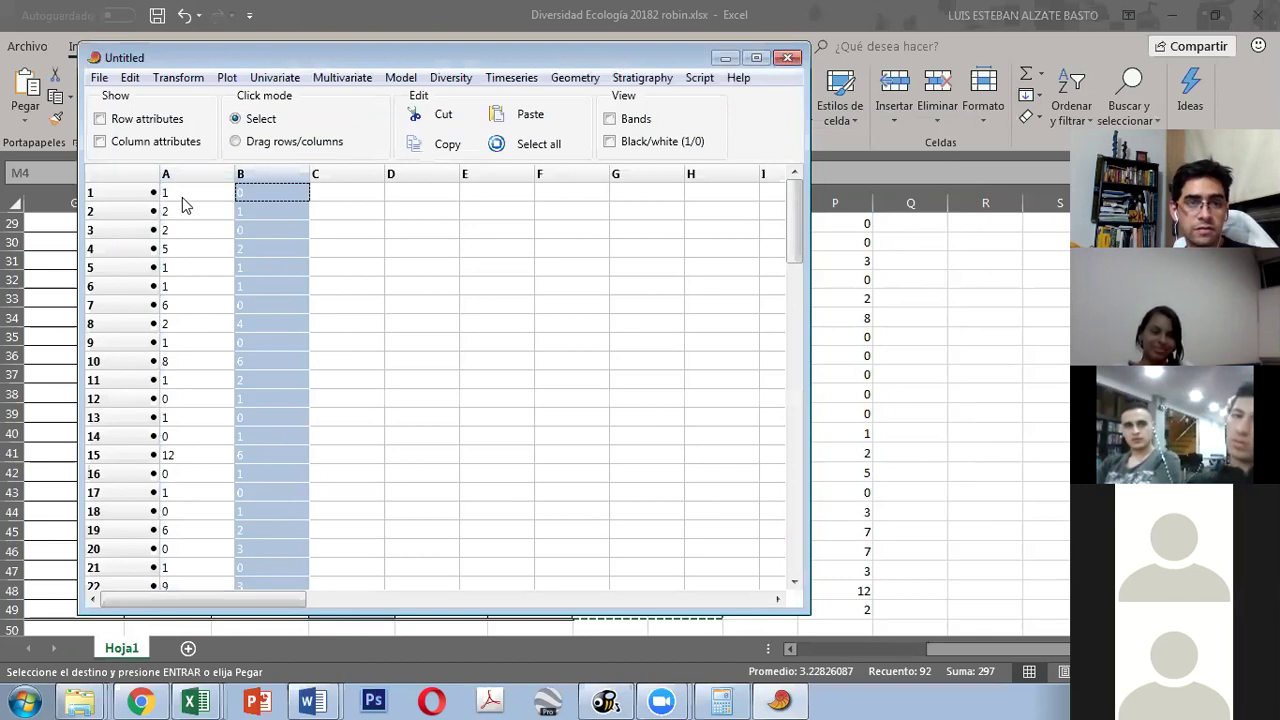
pyautogui.click(101, 79)
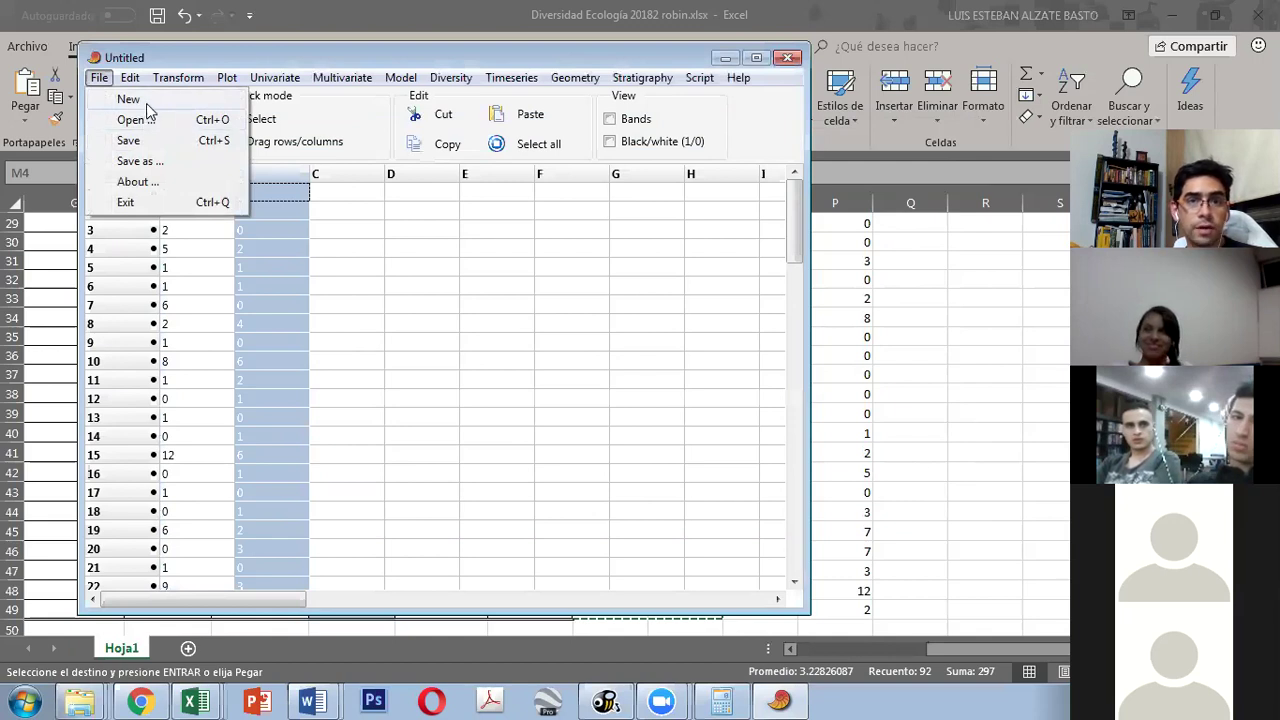
pyautogui.click(427, 217)
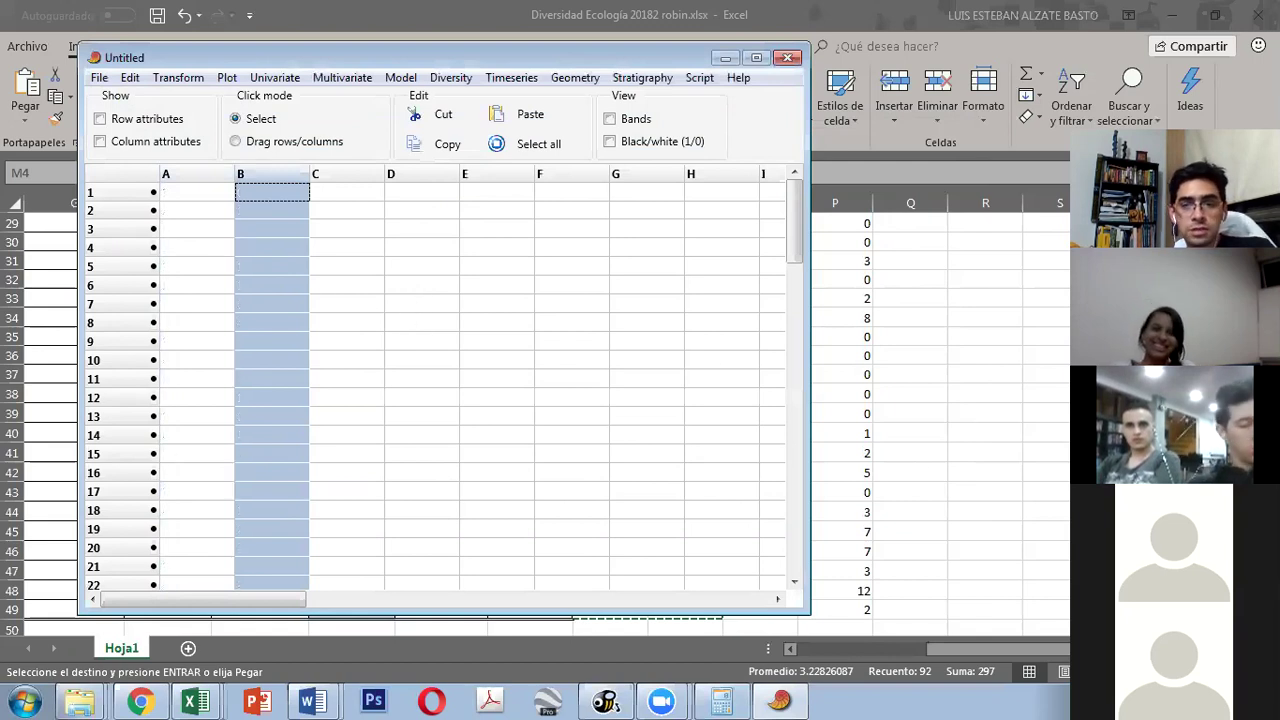
# Step: Copy the Arb and Bl A totals from O4:P49 in Excel into columns A and B of the empty PAST spreadsheet
pyautogui.click(865, 318)
pyautogui.scroll(5, 865, 290)
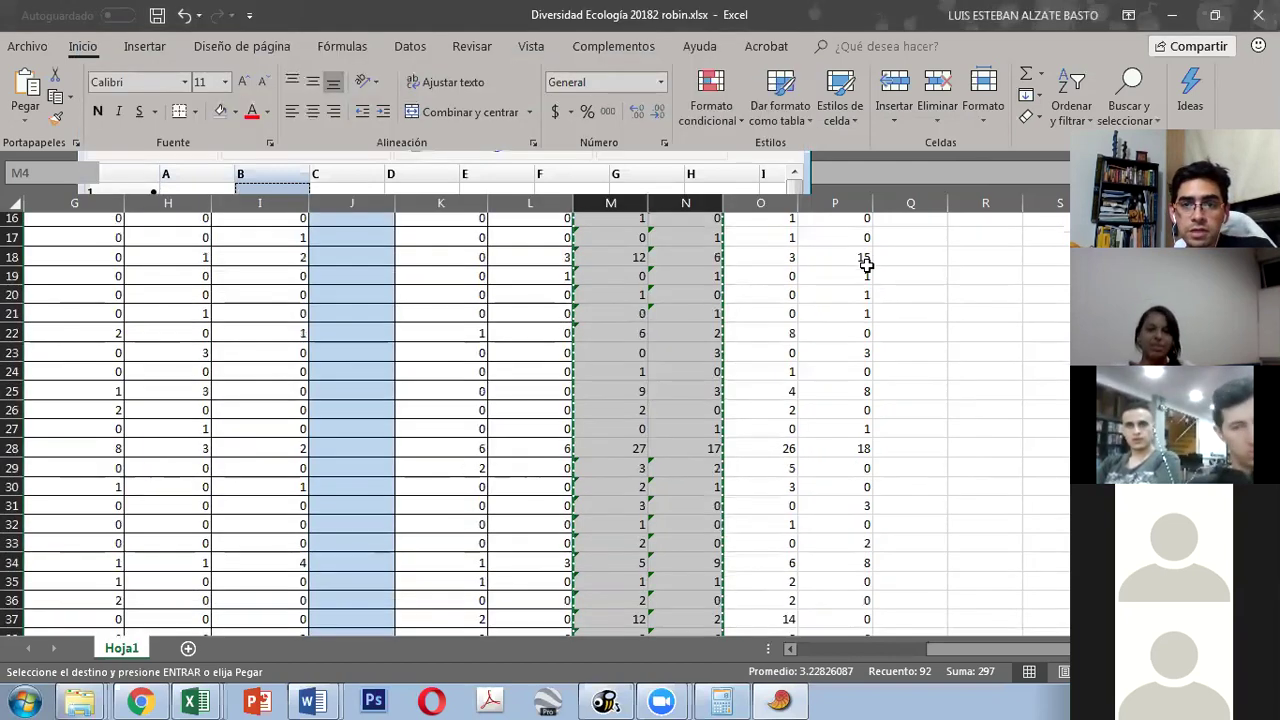
pyautogui.click(860, 262)
pyautogui.scroll(4, 860, 265)
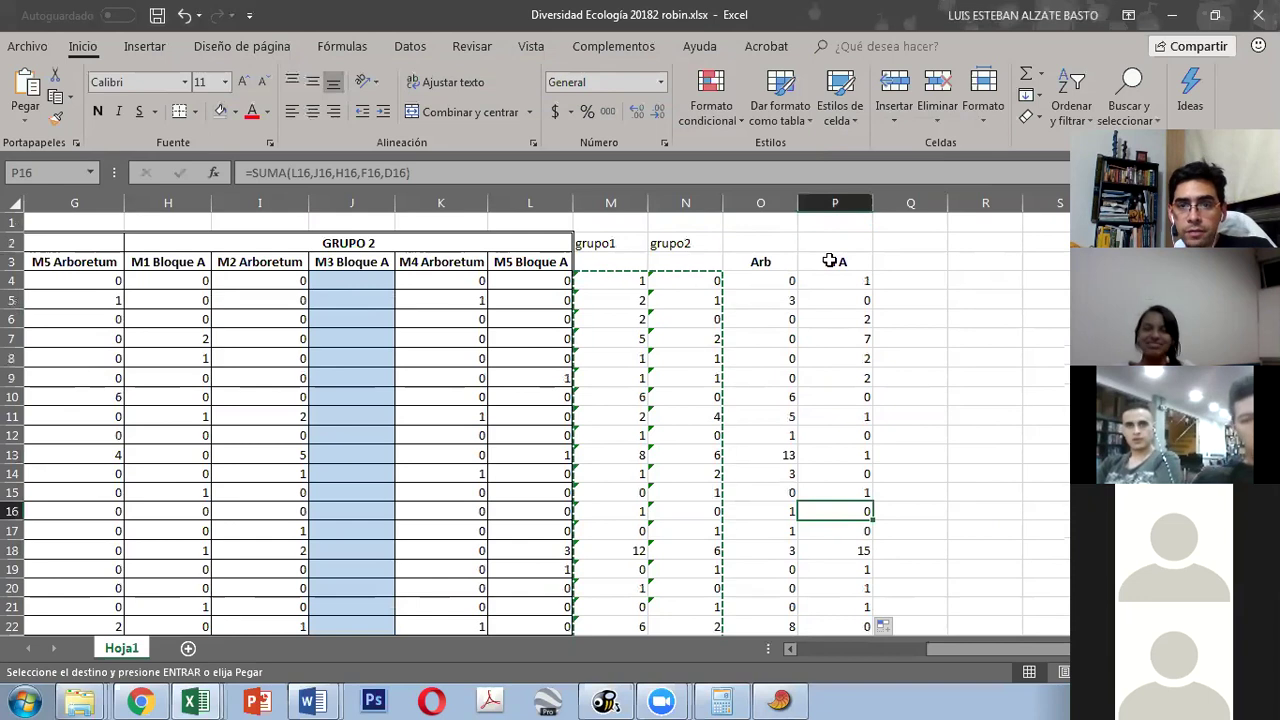
pyautogui.moveTo(755, 281); pyautogui.dragTo(846, 294)
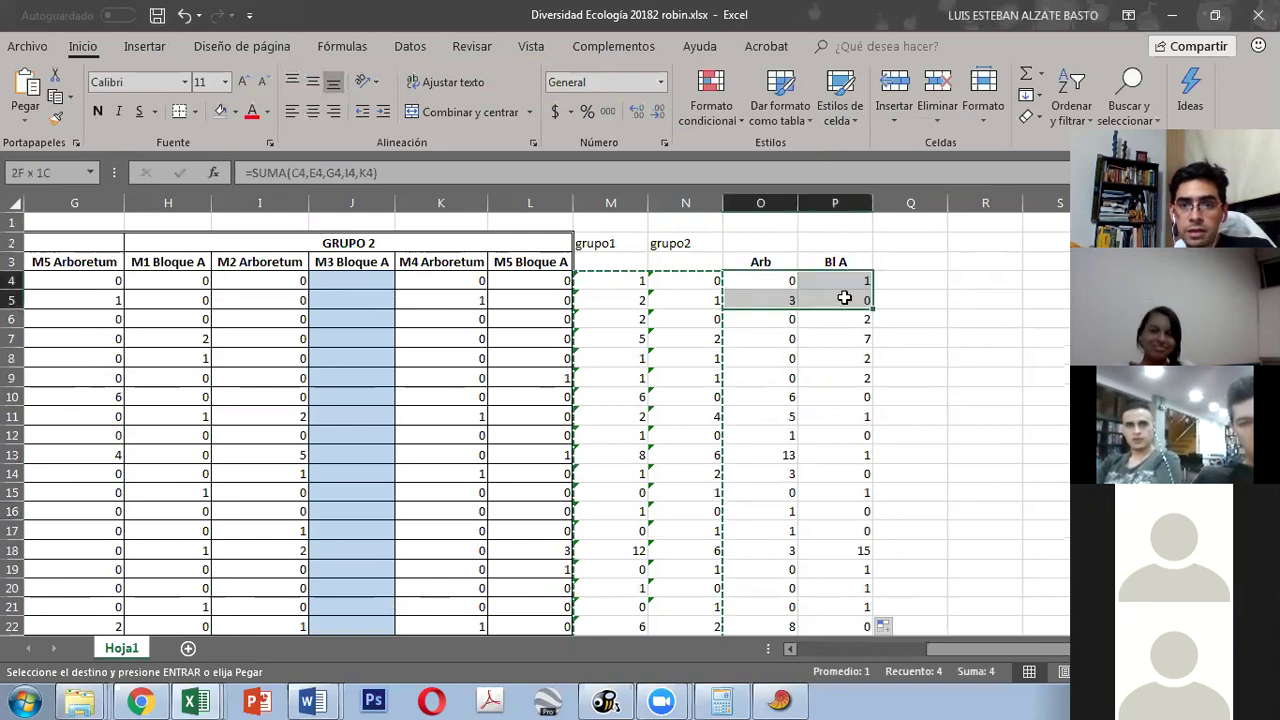
pyautogui.click(760, 282)
pyautogui.hotkey('shift', 'Right')
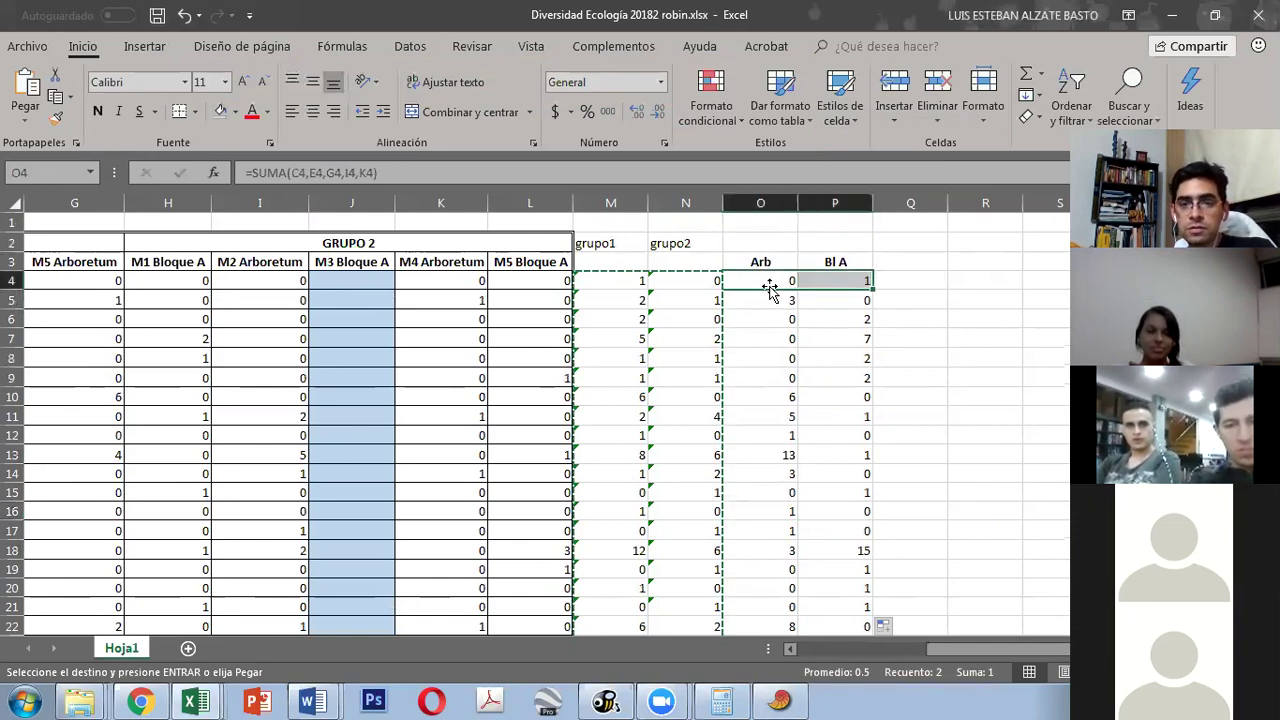
pyautogui.hotkey('ctrl', 'shift', 'Down')
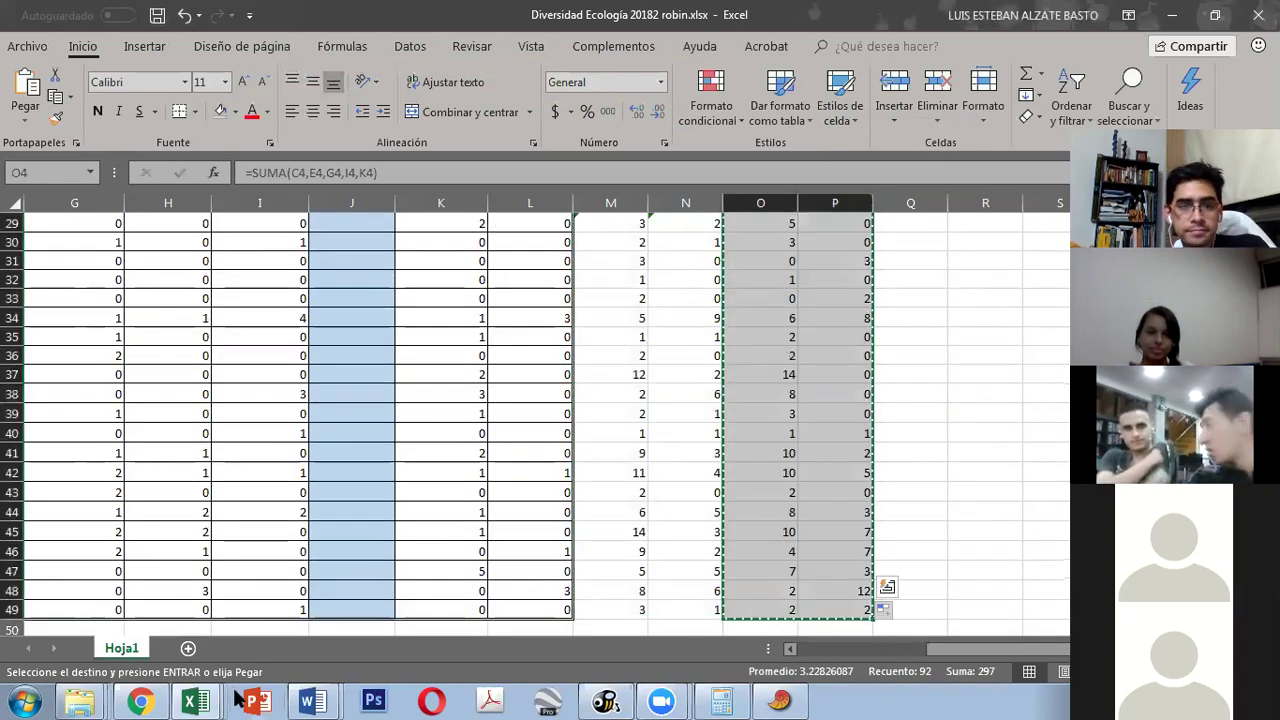
pyautogui.click(196, 194)
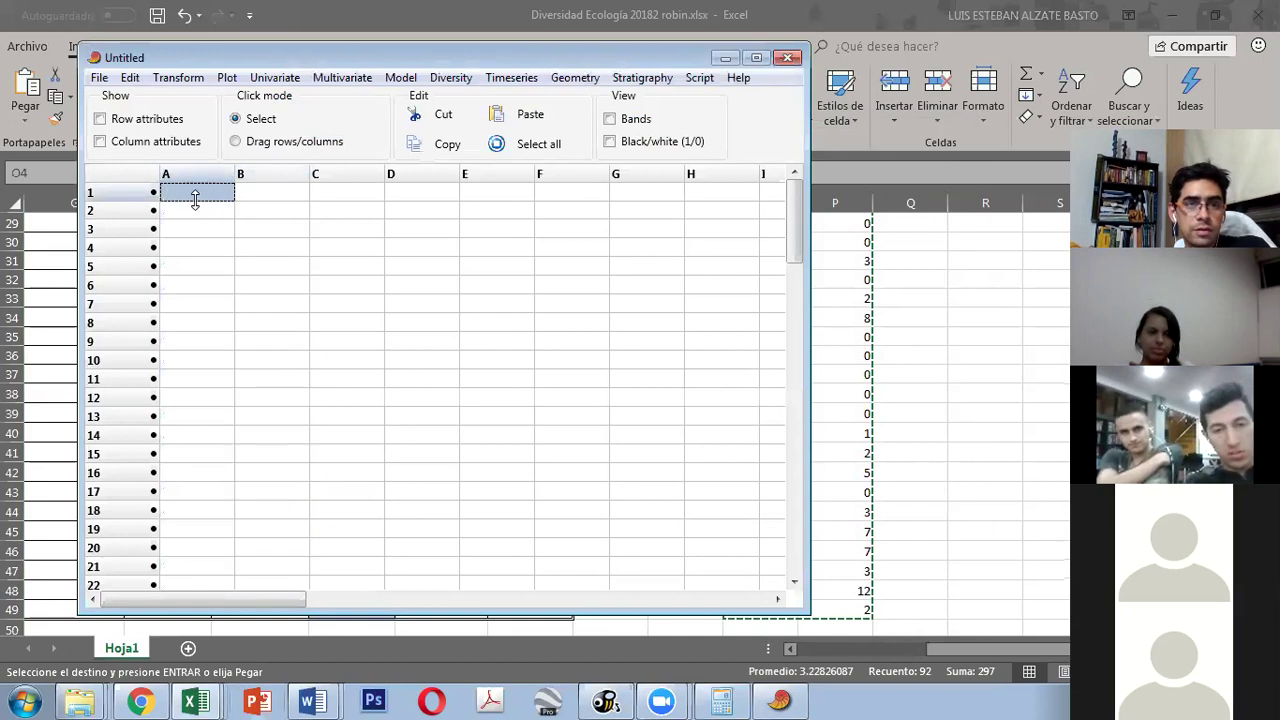
pyautogui.hotkey('ctrl', 'v')
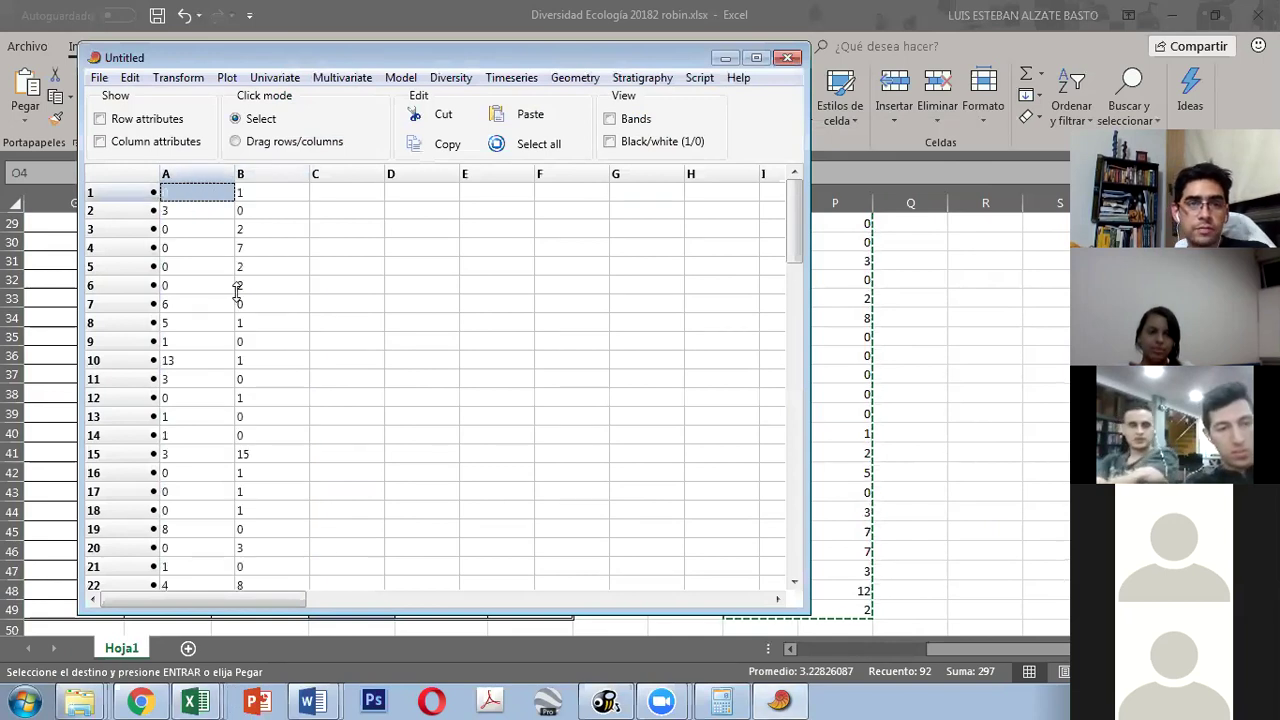
# Step: Compute the alpha diversity indices for columns A and B, and widen the results window to show all columns
pyautogui.click(185, 176)
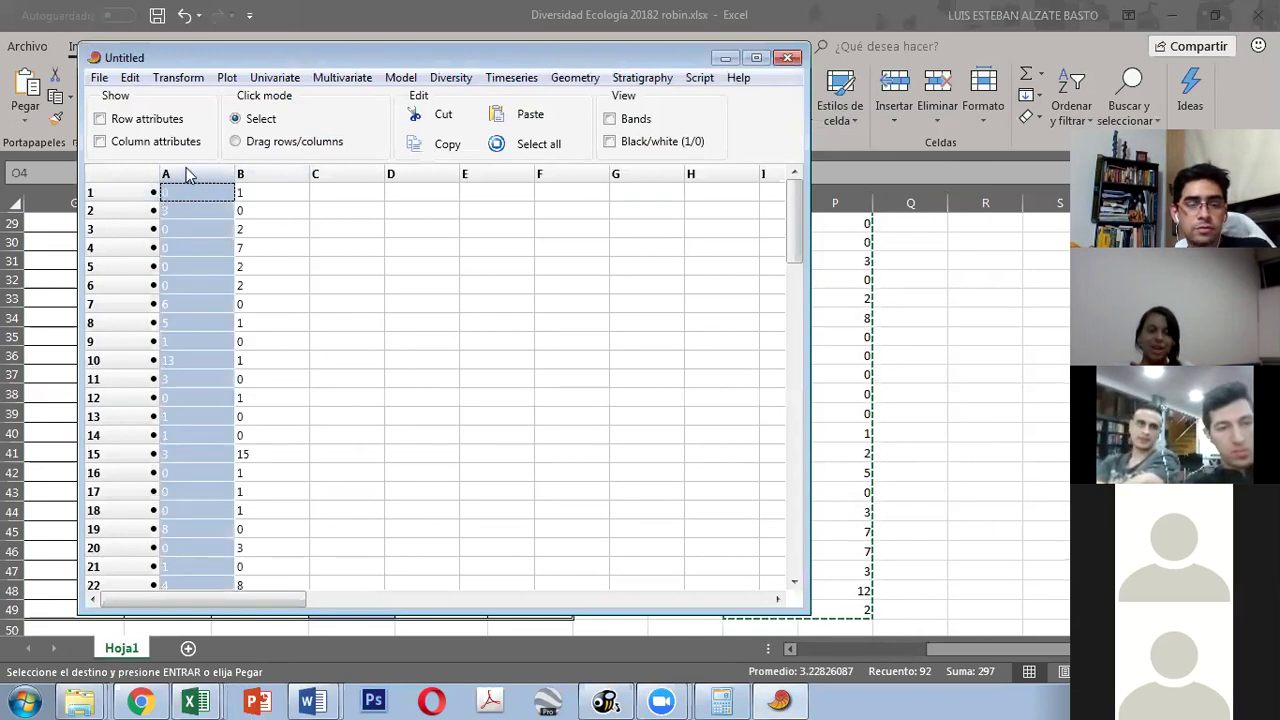
pyautogui.keyDown('shift'); pyautogui.click(250, 176); pyautogui.keyUp('shift')
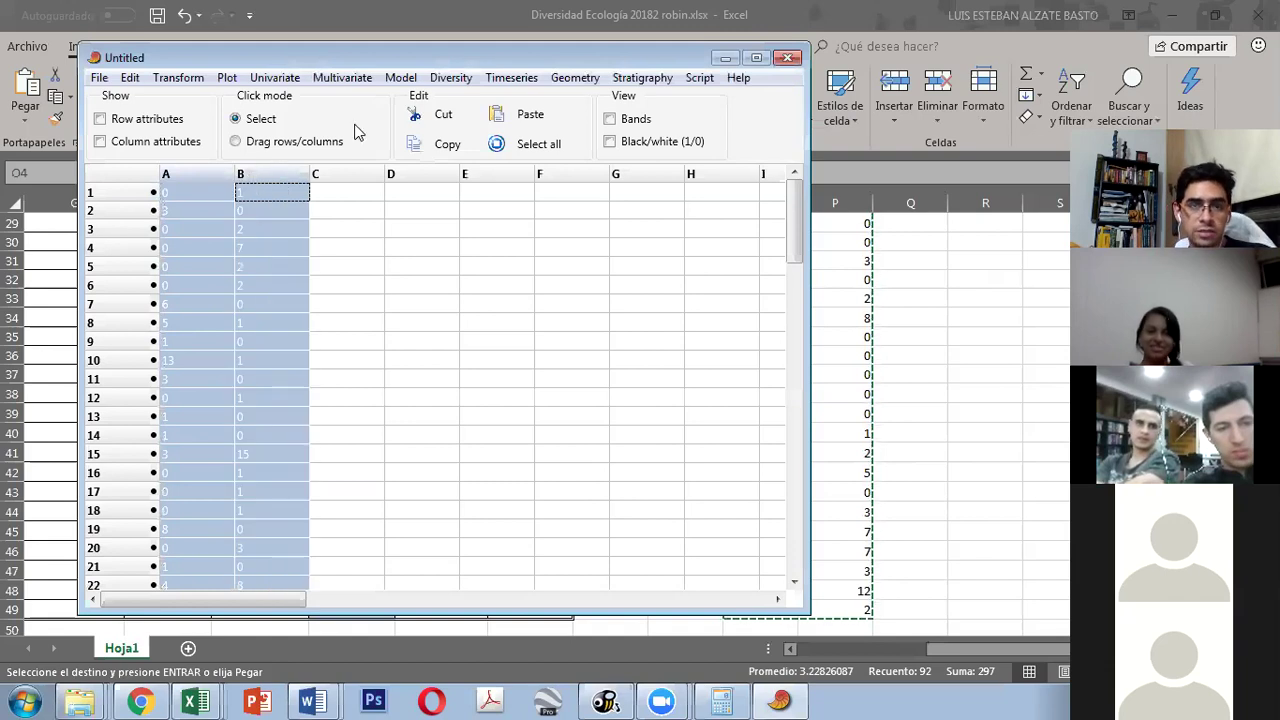
pyautogui.click(447, 80)
pyautogui.click(447, 103)
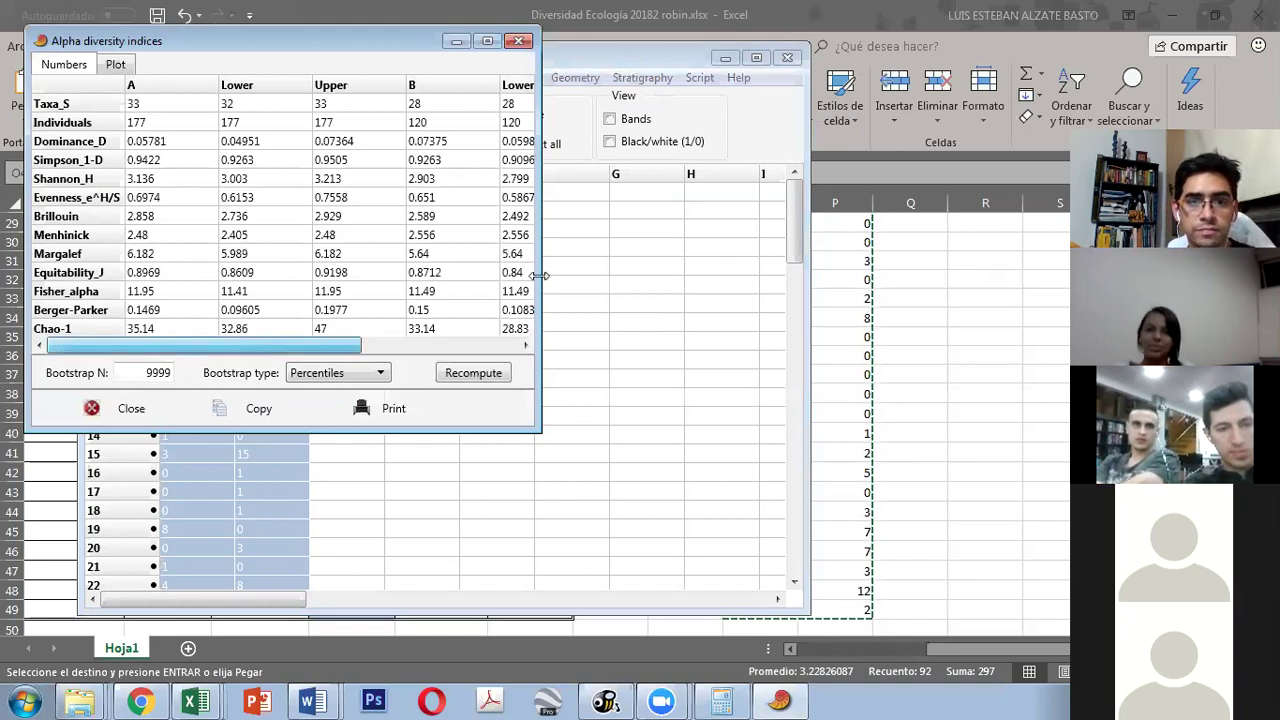
pyautogui.moveTo(893, 280); pyautogui.dragTo(893, 280)
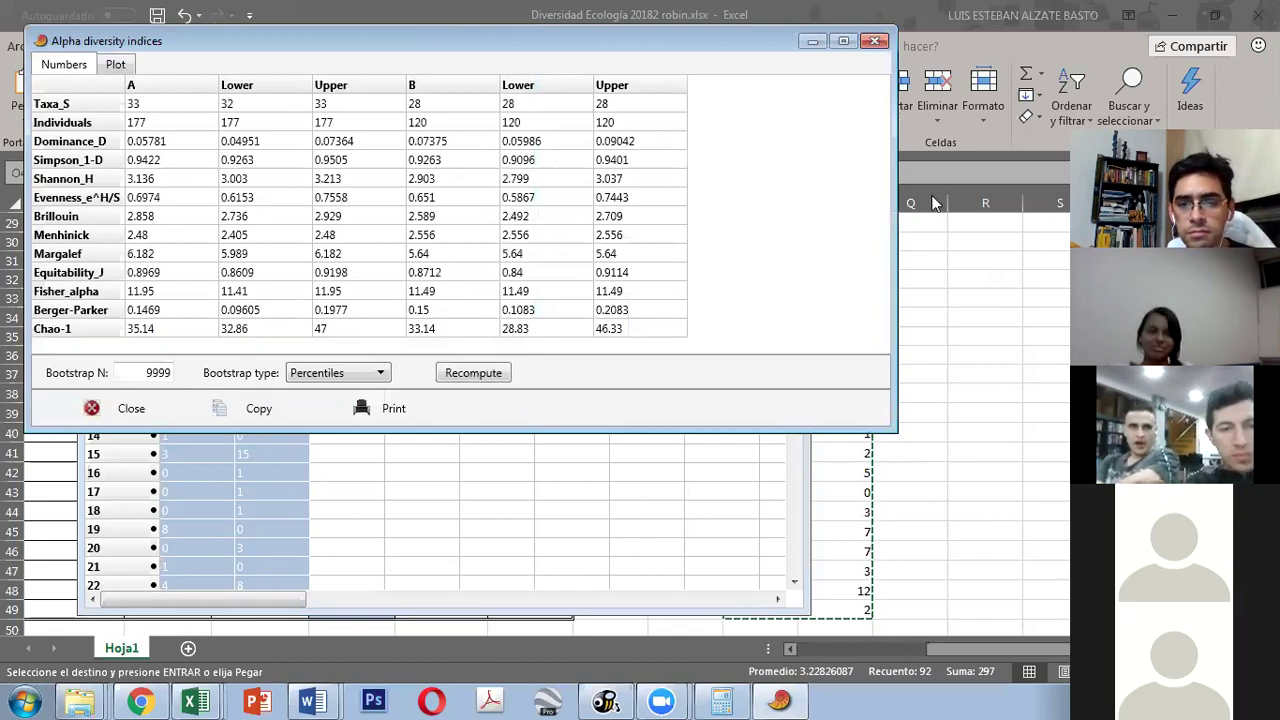
# Step: Check the habitat headings of the copied Excel columns, and temporarily mark the Simpson_1-D row in red in the PAST diversity results
pyautogui.click(931, 406)
pyautogui.scroll(4, 881, 314)
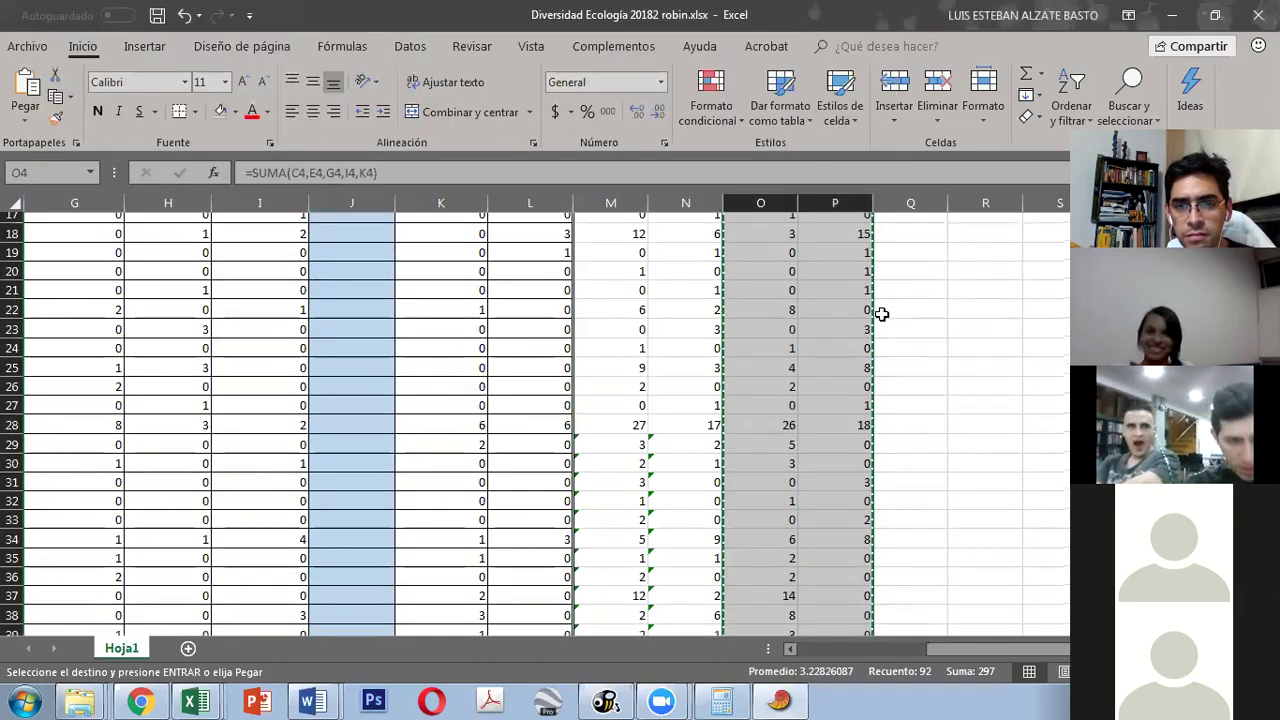
pyautogui.scroll(5, 881, 314)
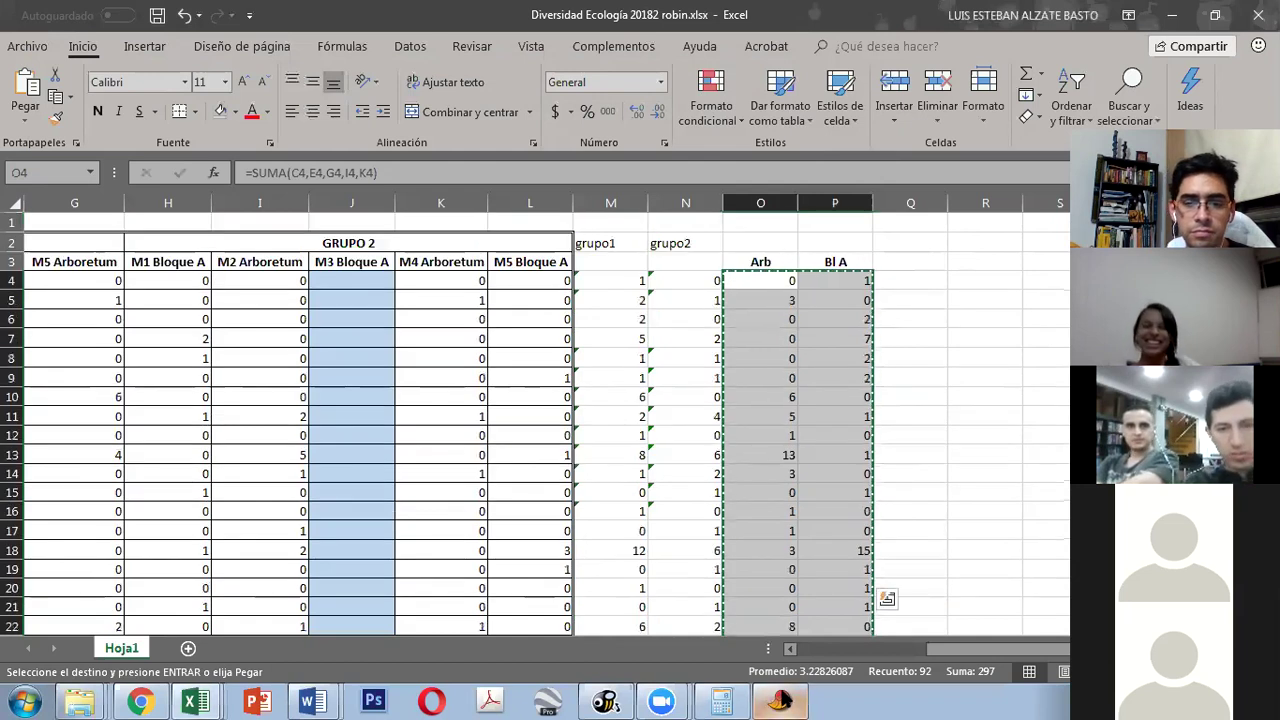
pyautogui.click(780, 701)
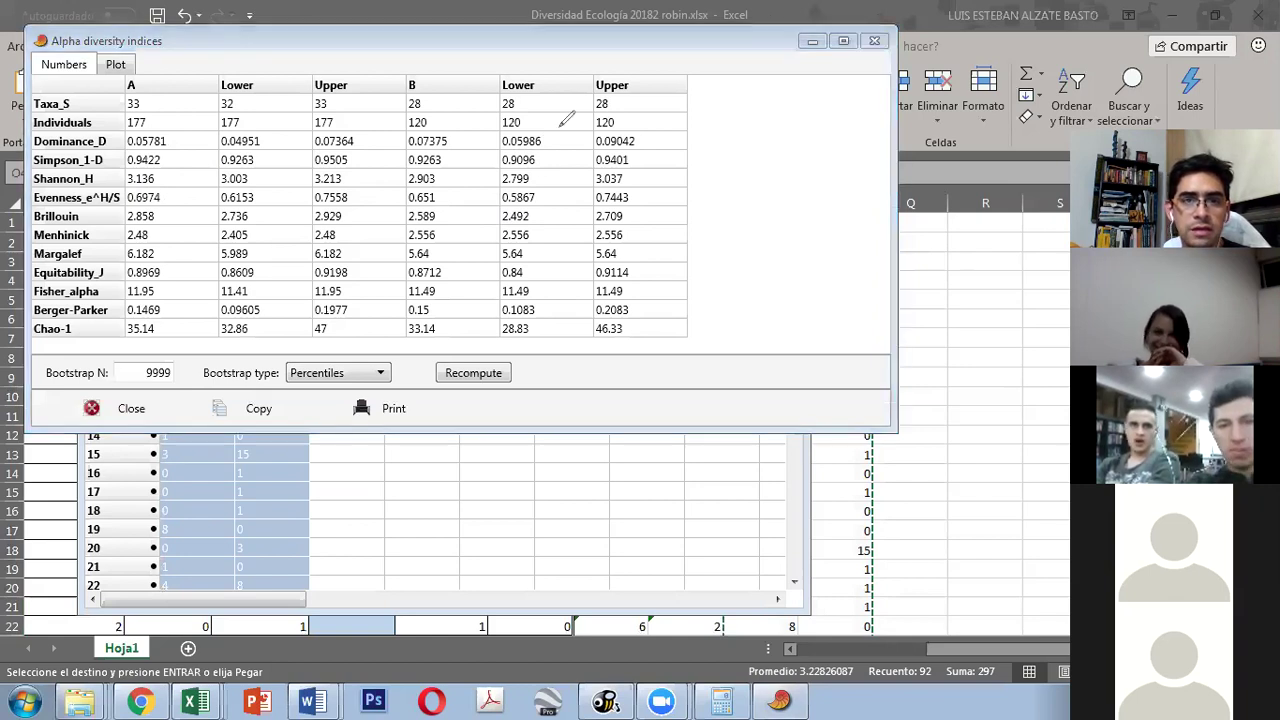
pyautogui.moveTo(45, 171)
pyautogui.mouseDown()
pyautogui.moveTo(548, 168)
pyautogui.moveTo(556, 138)
pyautogui.moveTo(392, 125)
pyautogui.moveTo(118, 142)
pyautogui.moveTo(142, 160)
pyautogui.mouseUp()
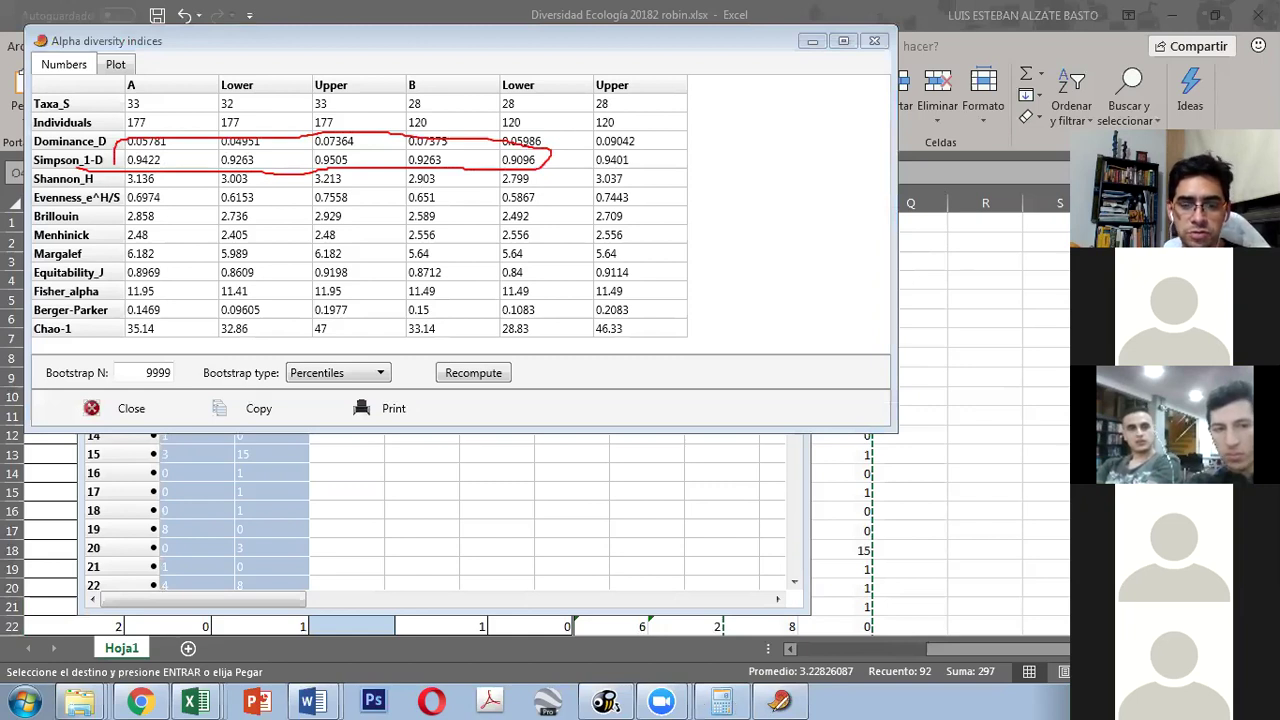
pyautogui.press('e')
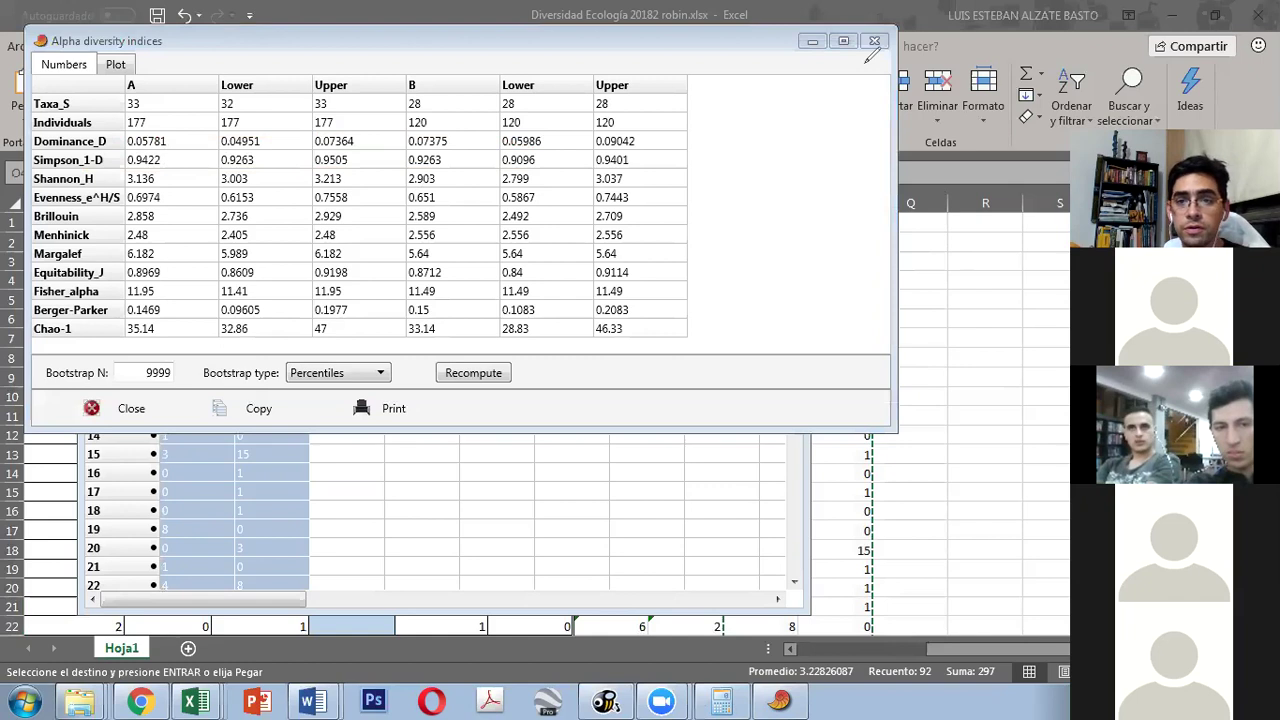
pyautogui.press('Escape')
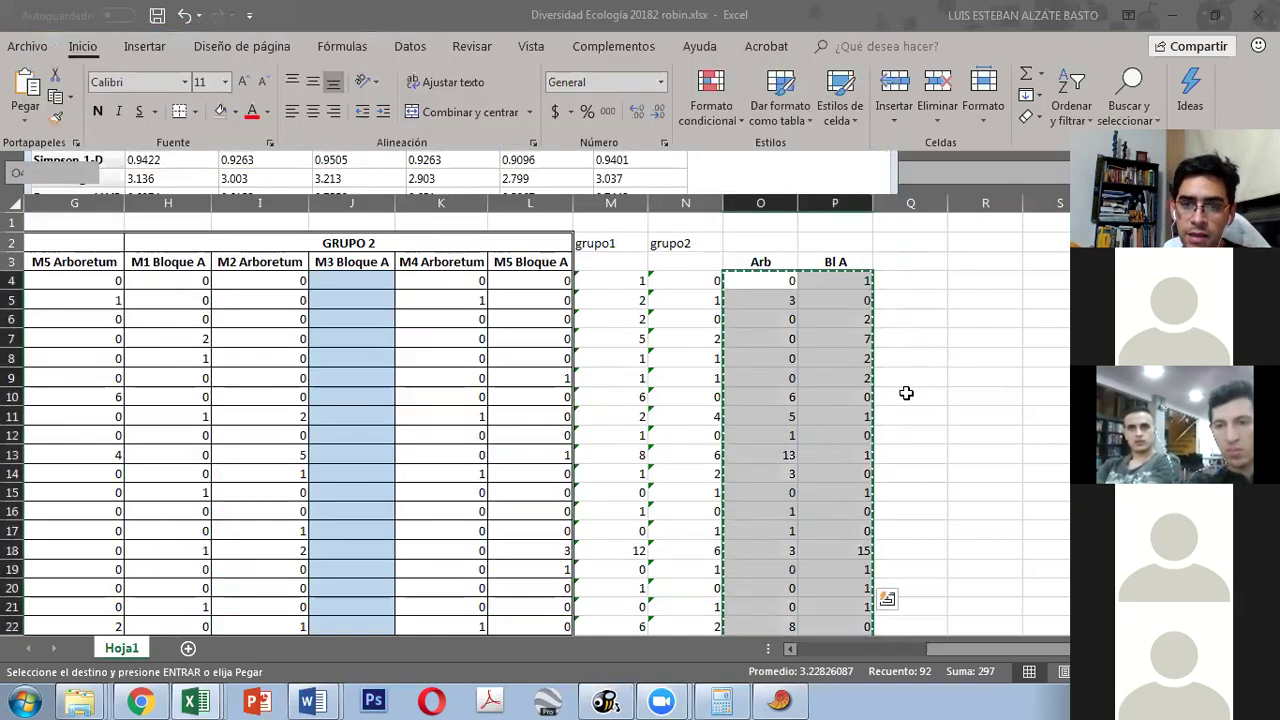
# Step: Examine the high abundance totals in the Arb column of the Excel sheet, including rows 13, 28, 37, 41, 42 and 45
pyautogui.scroll(-1, 820, 370)
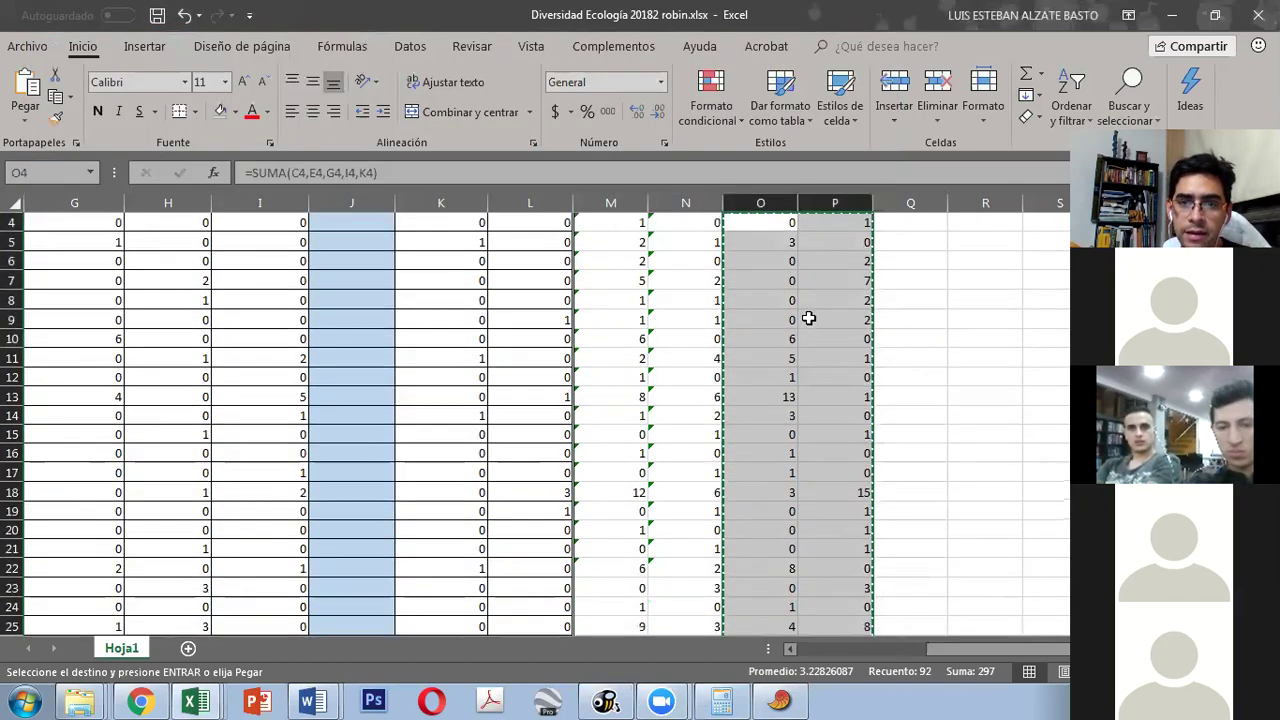
pyautogui.scroll(1, 808, 316)
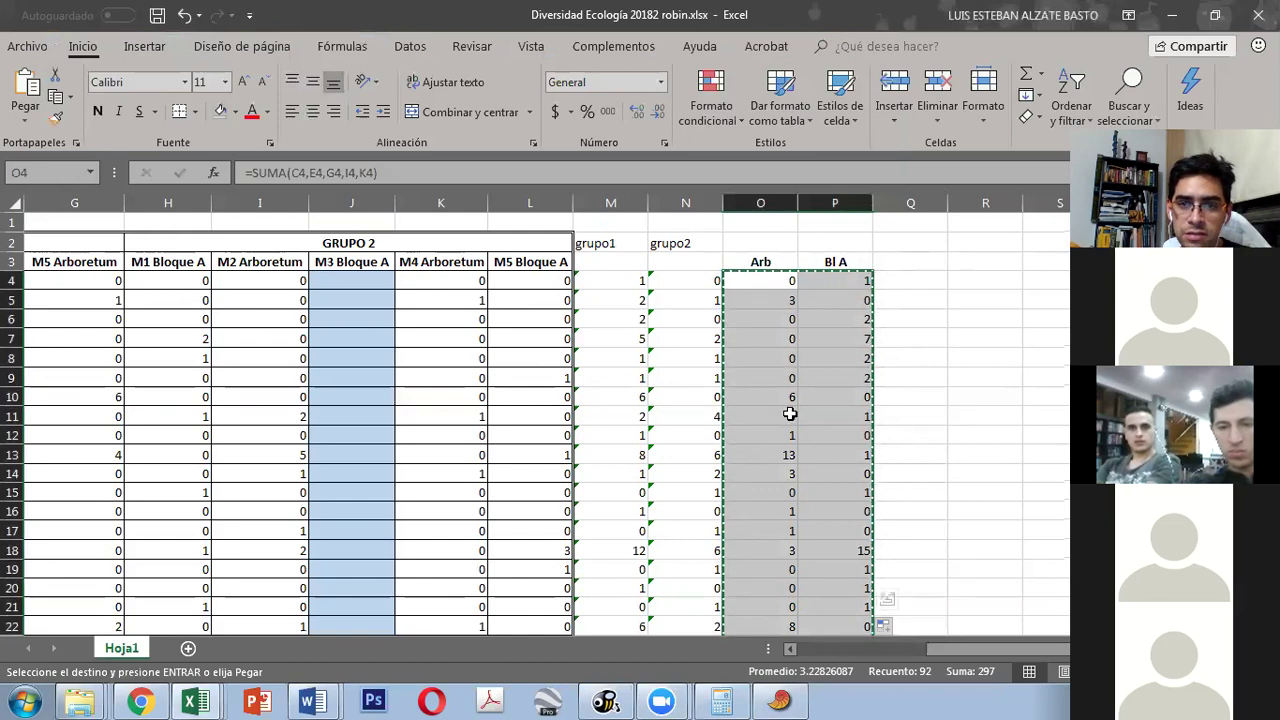
pyautogui.click(792, 456)
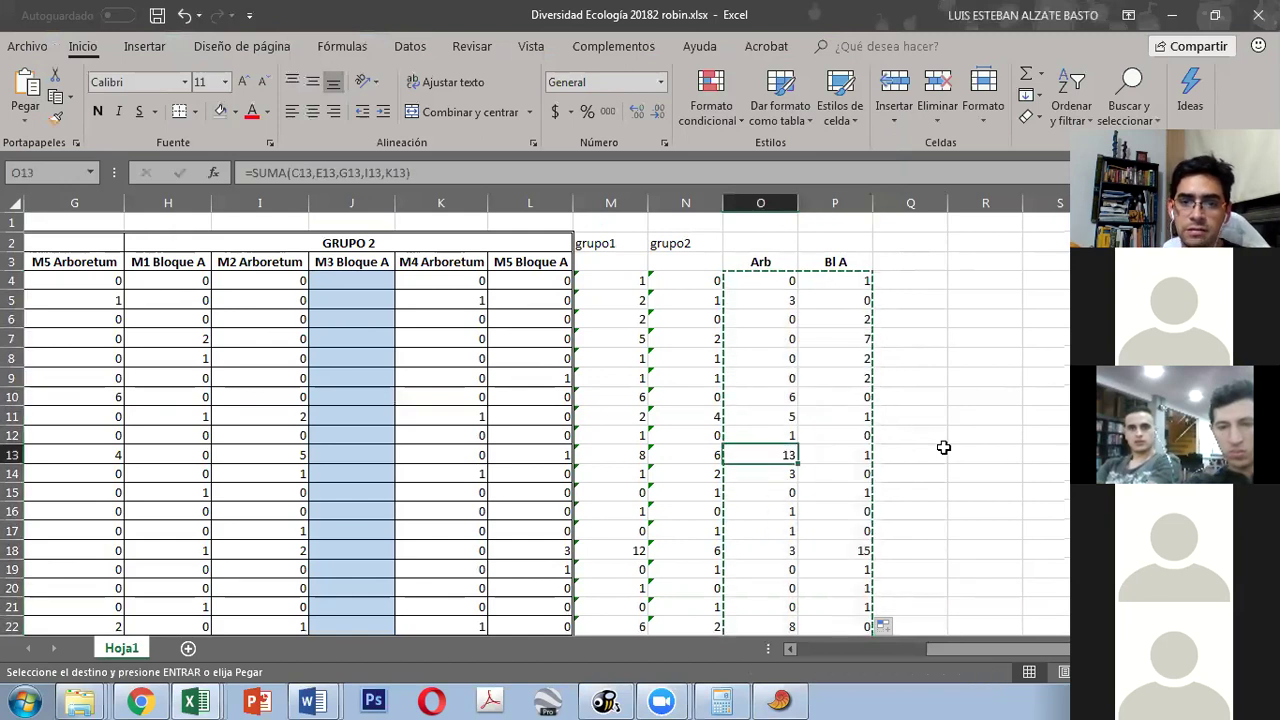
pyautogui.scroll(-2, 928, 447)
pyautogui.scroll(-2, 780, 510)
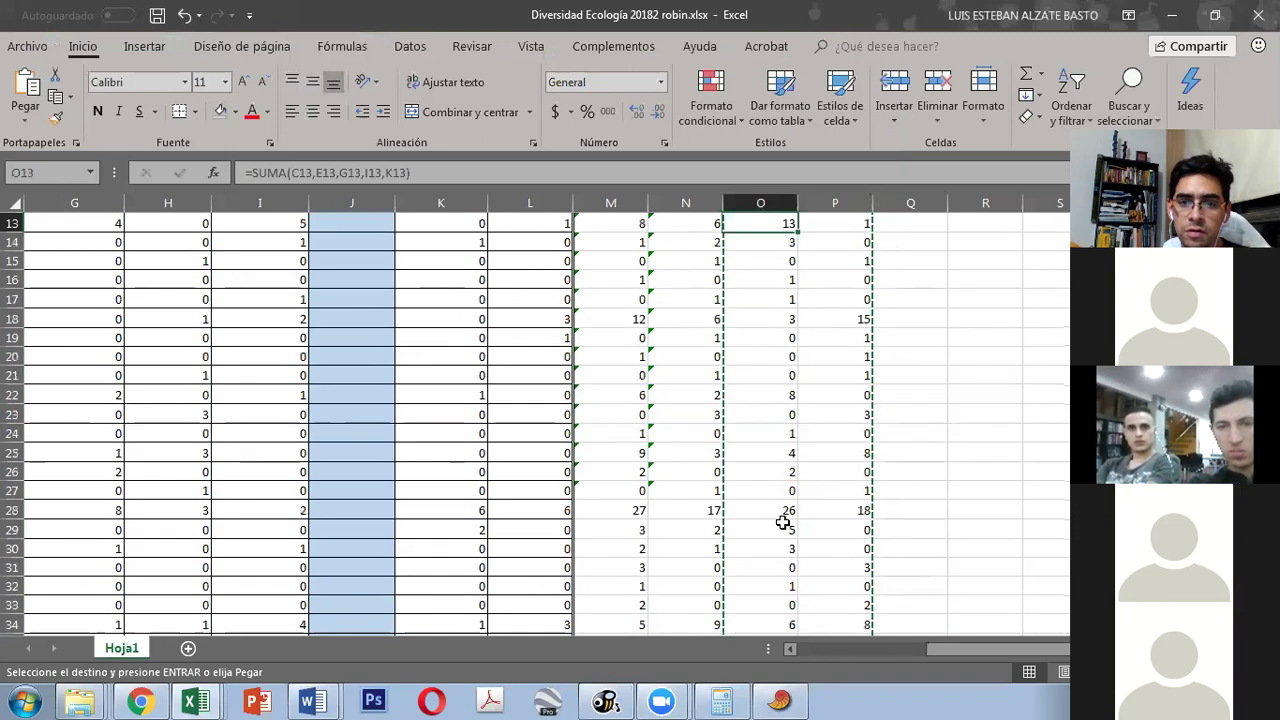
pyautogui.click(775, 507)
pyautogui.scroll(-3, 775, 510)
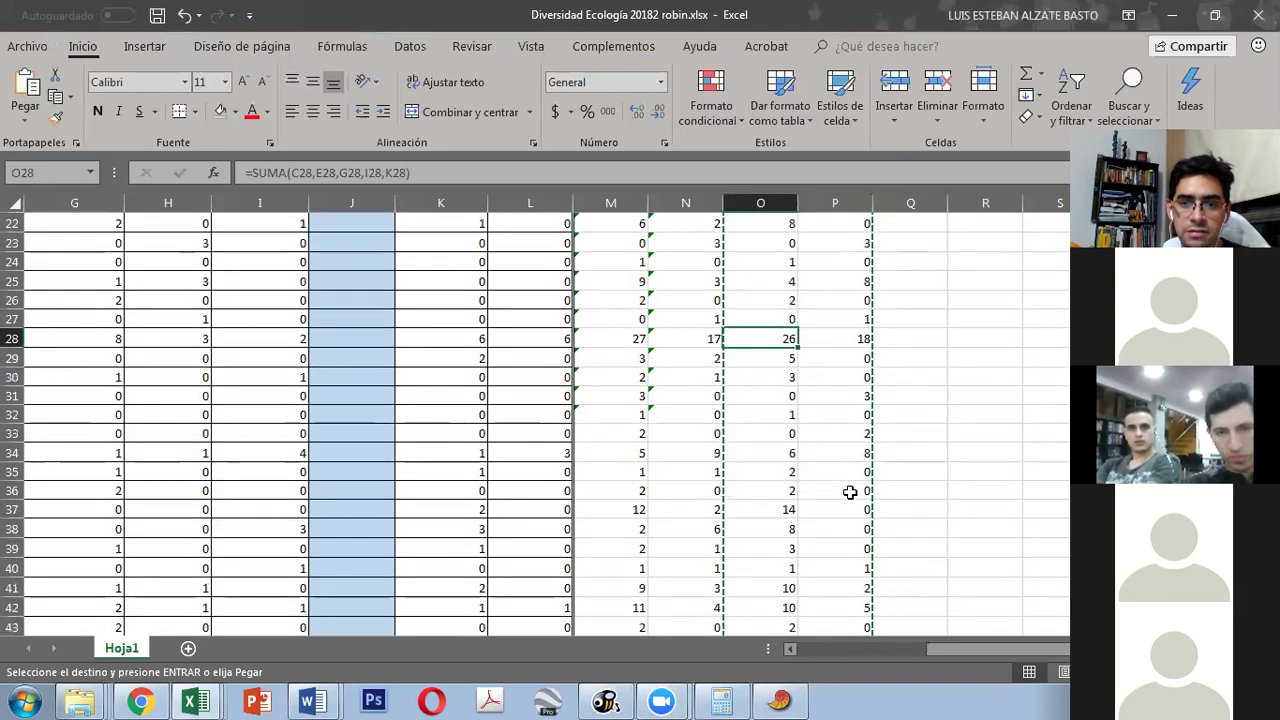
pyautogui.click(783, 510)
pyautogui.click(780, 588)
pyautogui.click(782, 607)
pyautogui.scroll(-1, 887, 554)
pyautogui.scroll(-2, 887, 554)
pyautogui.click(772, 490)
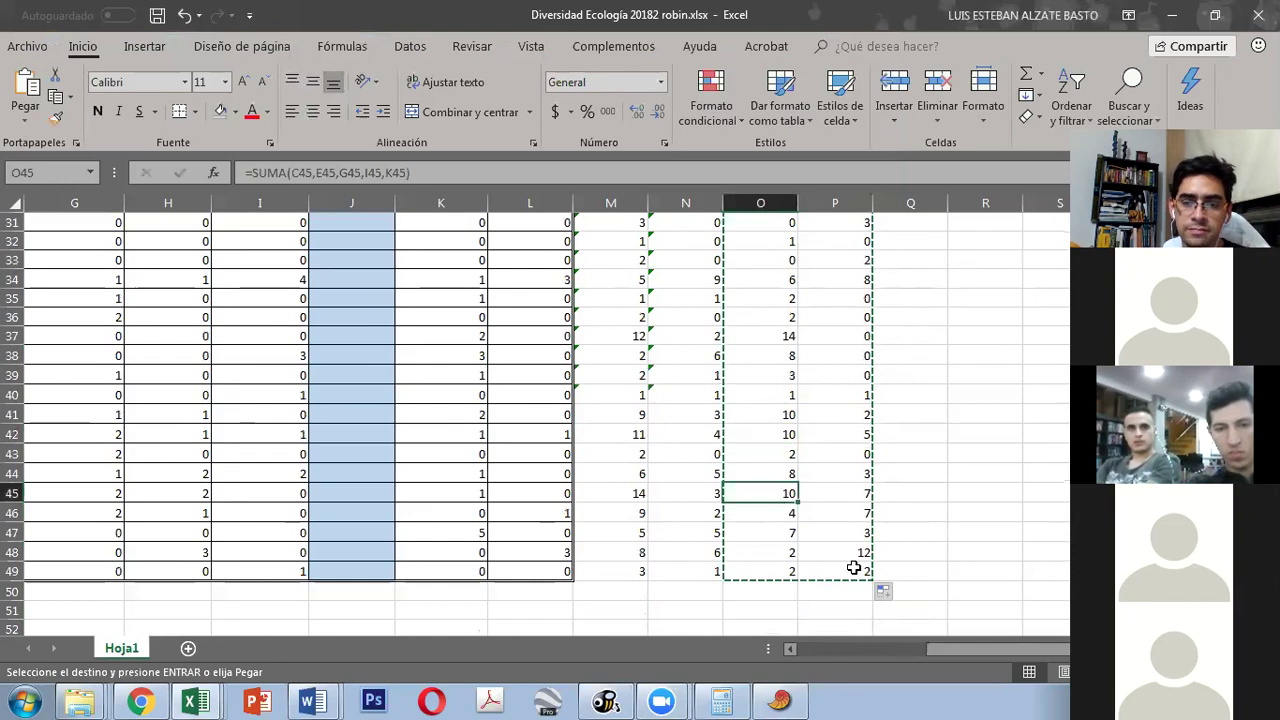
pyautogui.scroll(10, 821, 510)
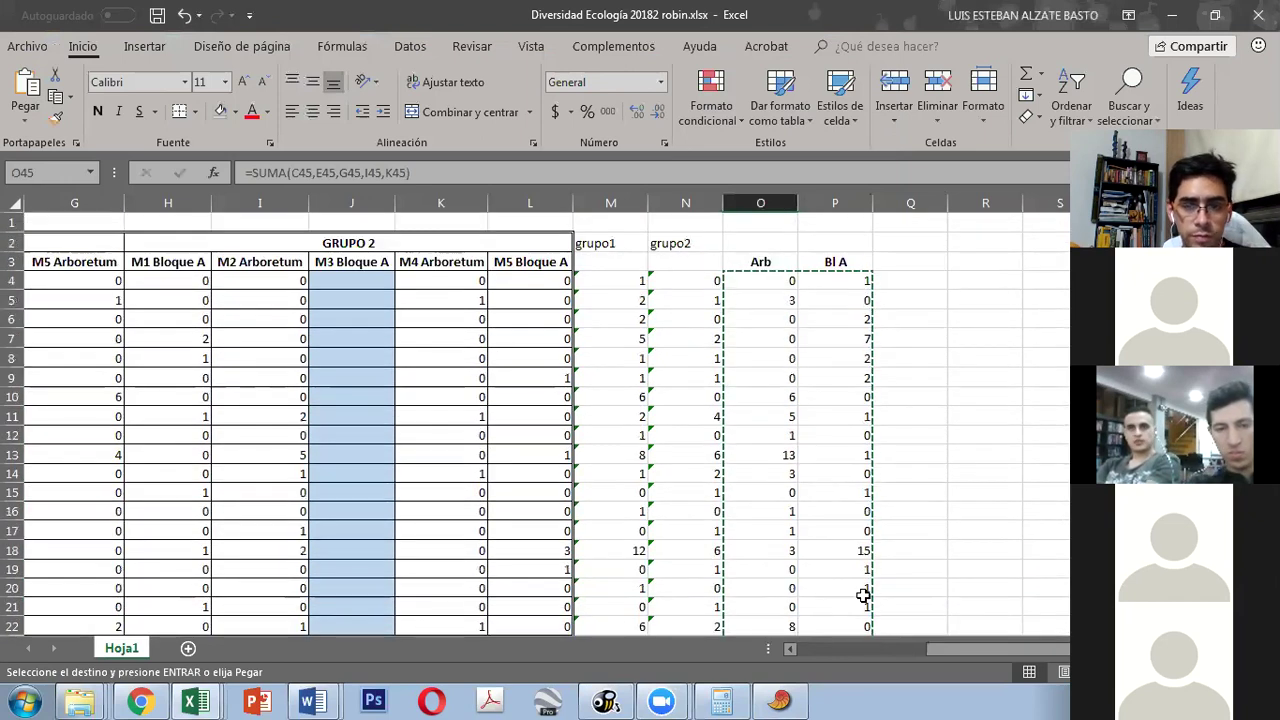
# Step: Copy the species names from B4:B49 to column R starting at R3, and fit the column width to the names
pyautogui.moveTo(922, 647); pyautogui.dragTo(729, 620)
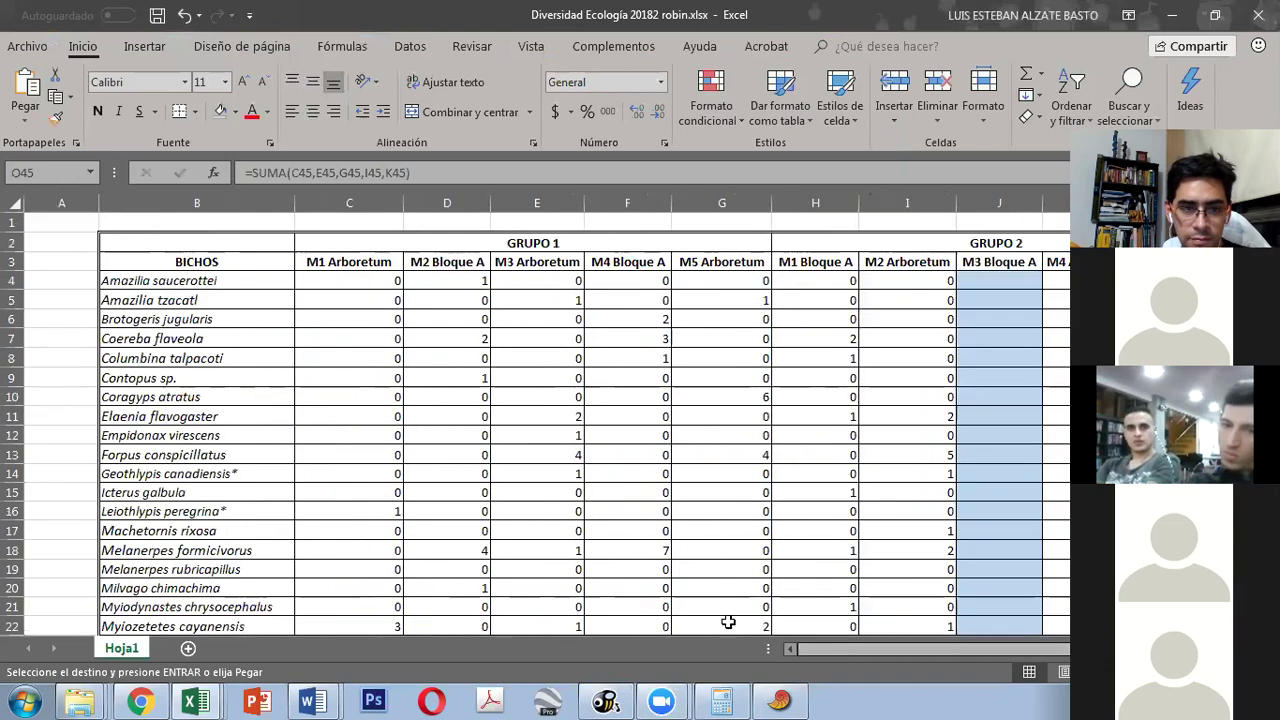
pyautogui.click(195, 280)
pyautogui.hotkey('shift', 'Down')
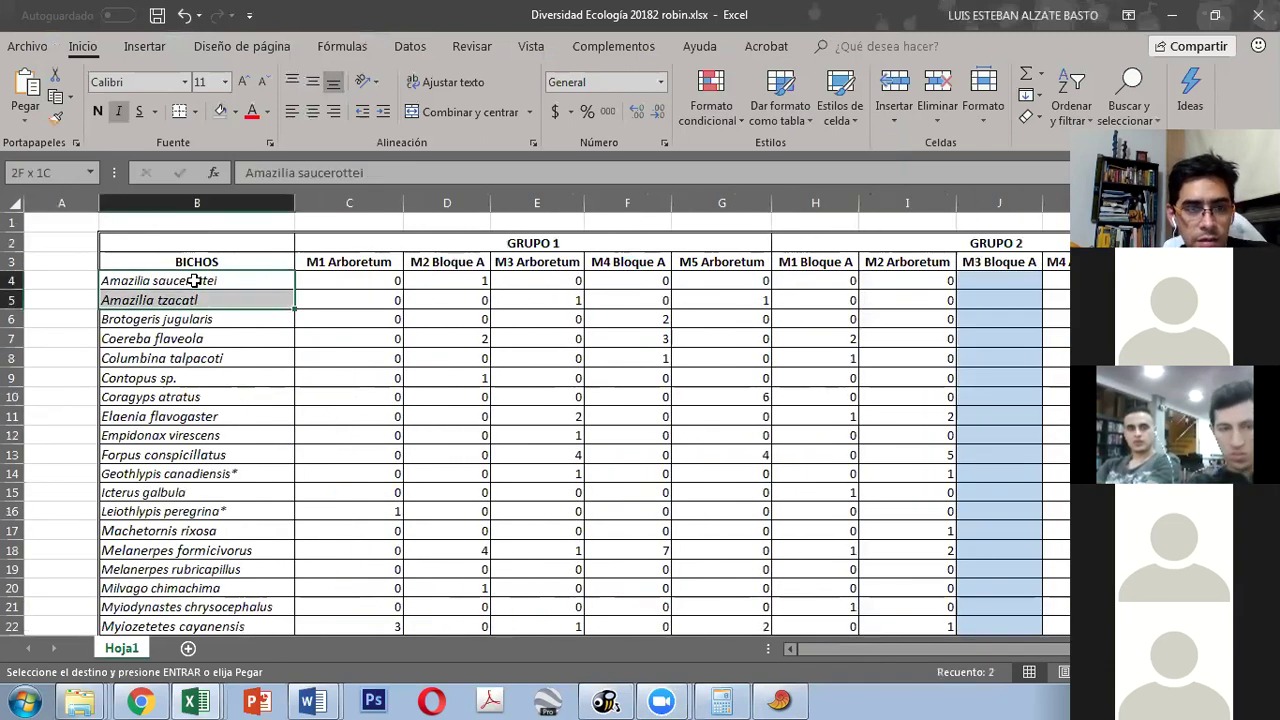
pyautogui.hotkey('ctrl', 'shift', 'Down')
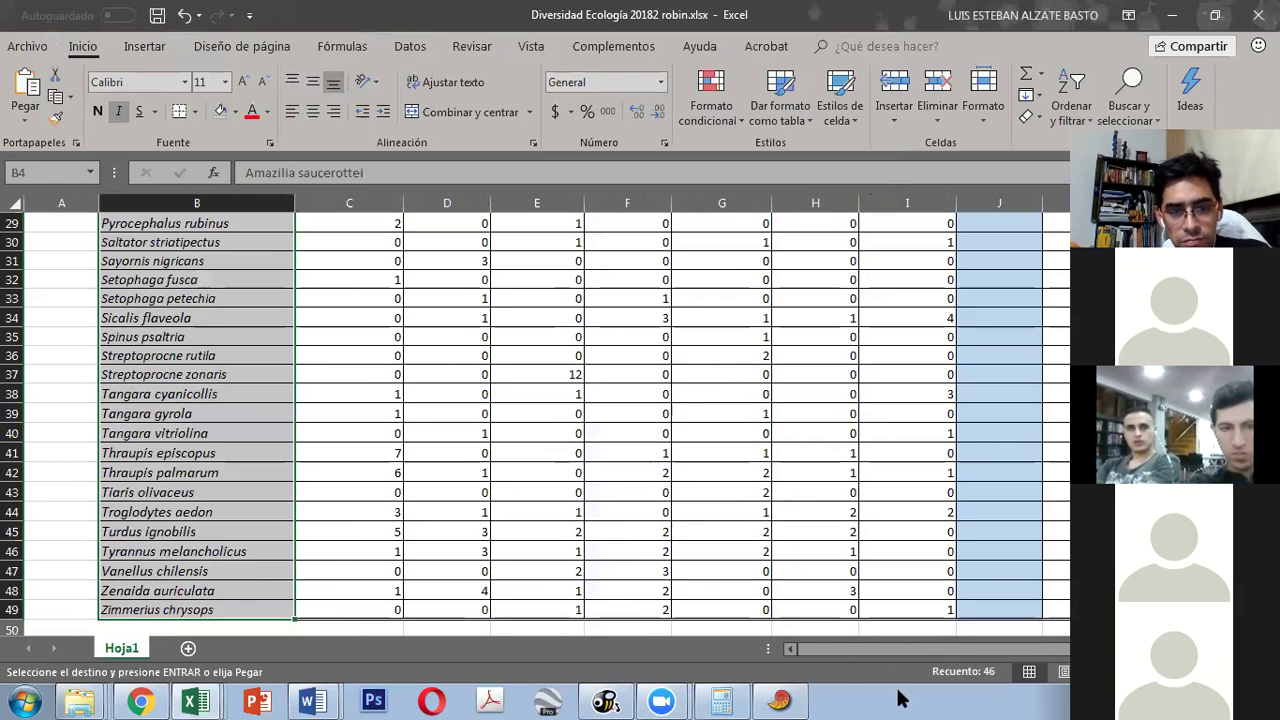
pyautogui.moveTo(896, 654); pyautogui.dragTo(985, 650)
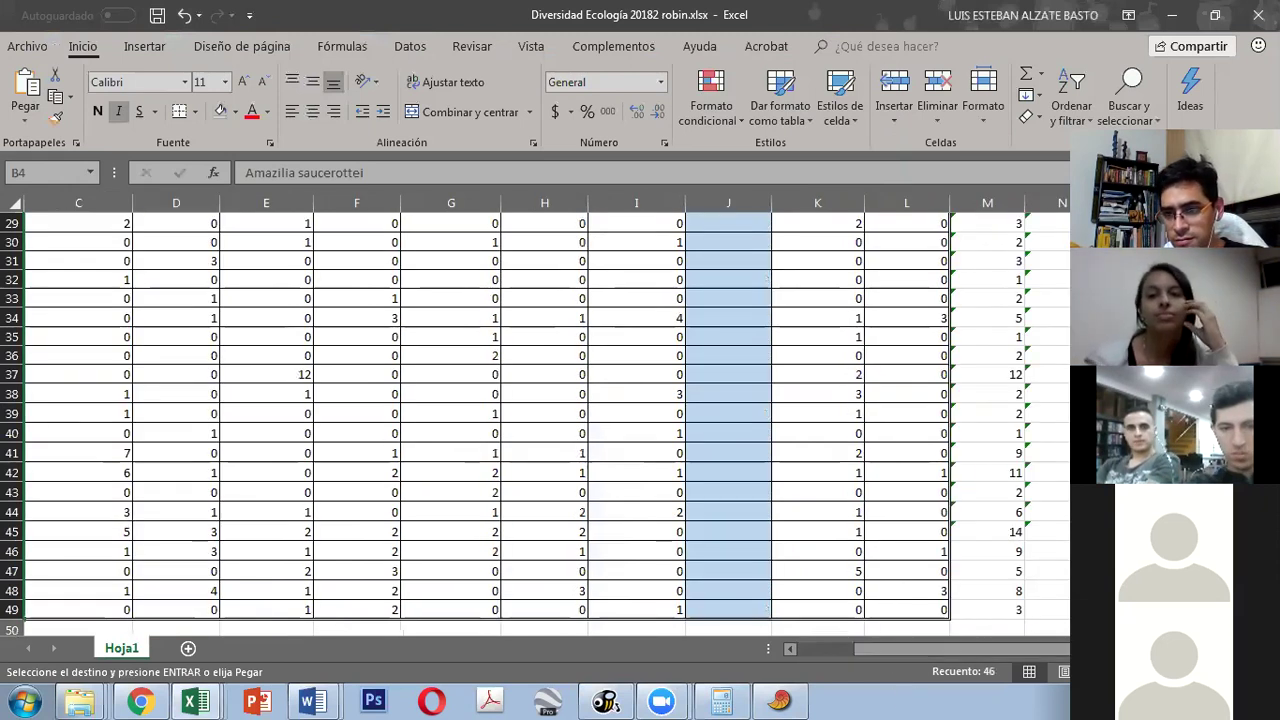
pyautogui.hscroll(6, 540, 420)
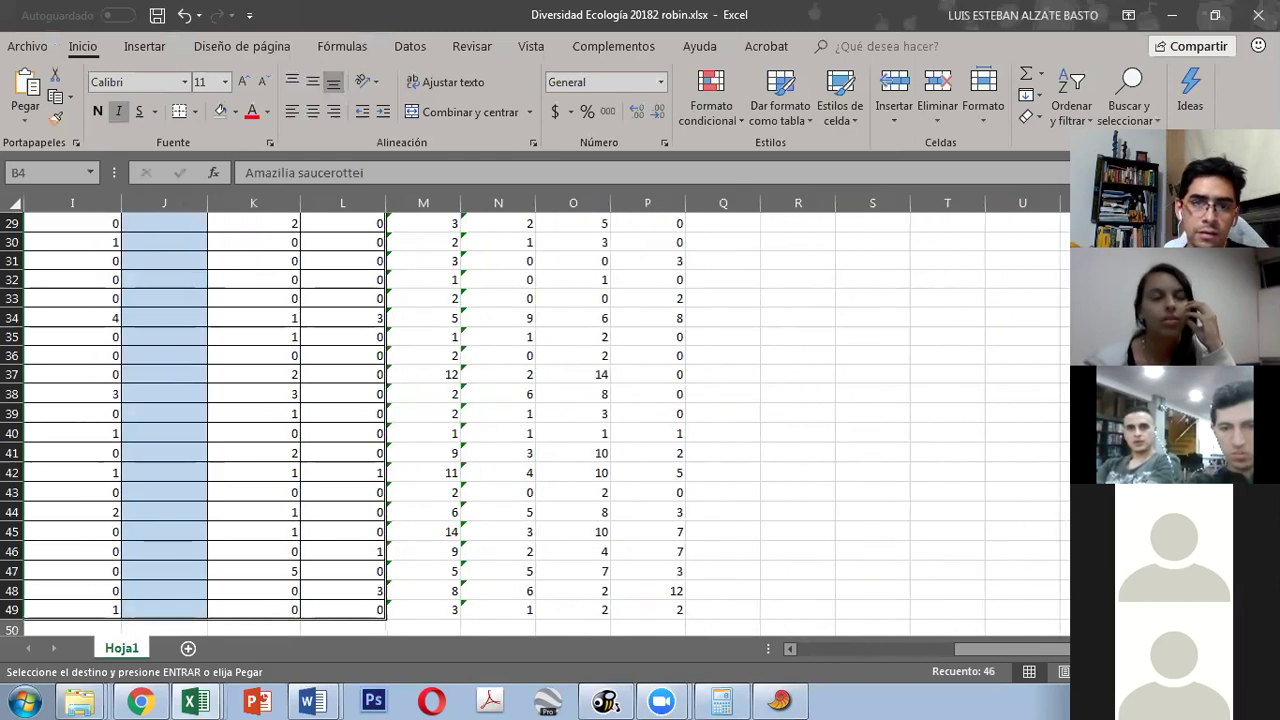
pyautogui.scroll(9, 615, 319)
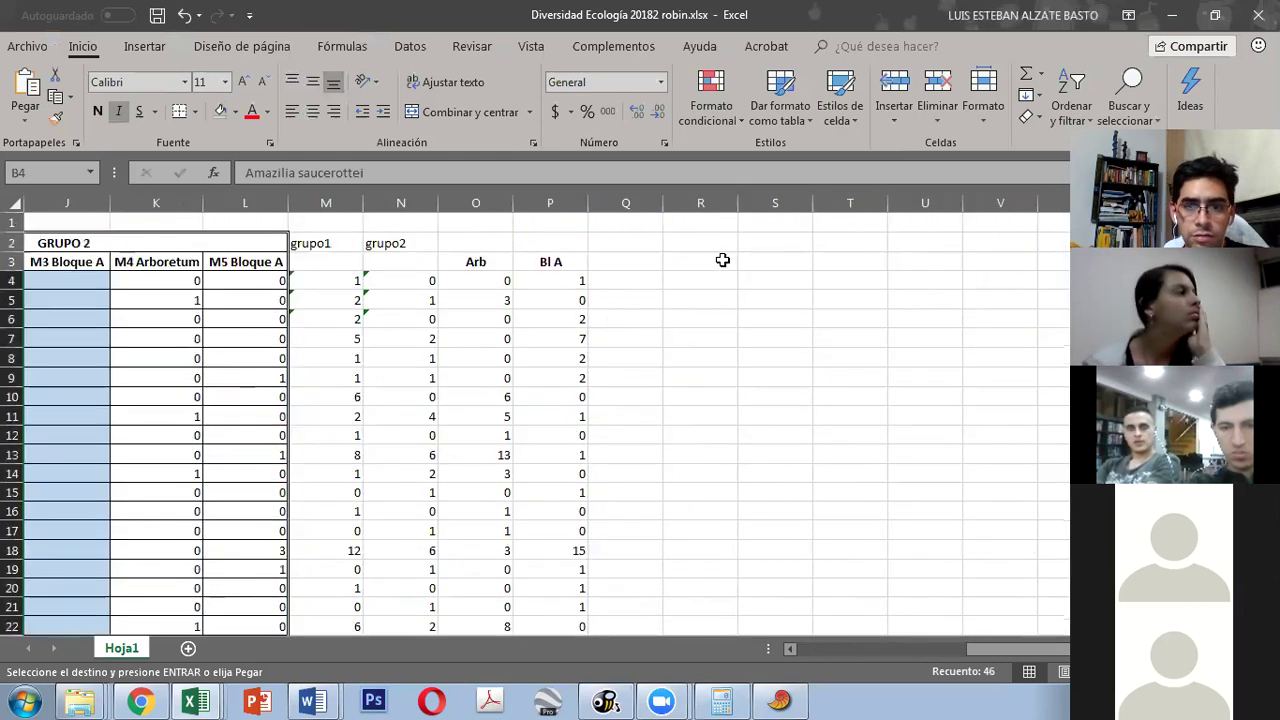
pyautogui.click(720, 262)
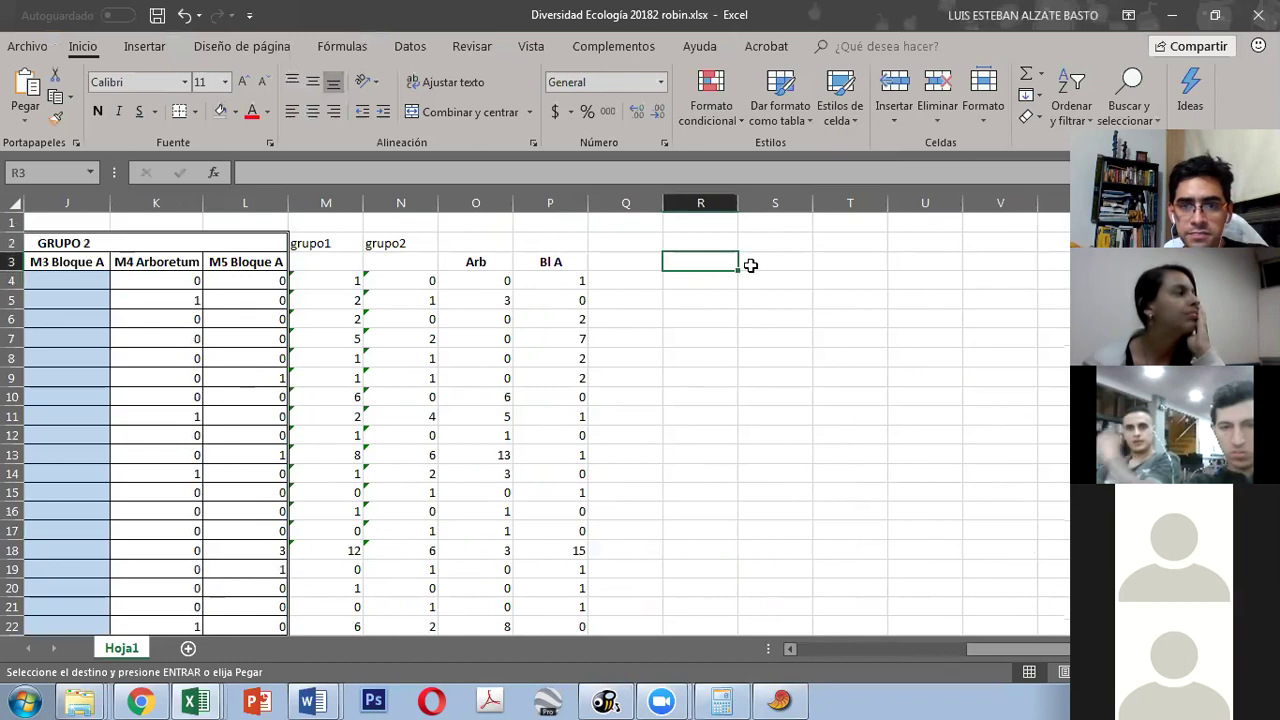
pyautogui.moveTo(735, 204); pyautogui.dragTo(735, 204)
pyautogui.doubleClick(735, 204)
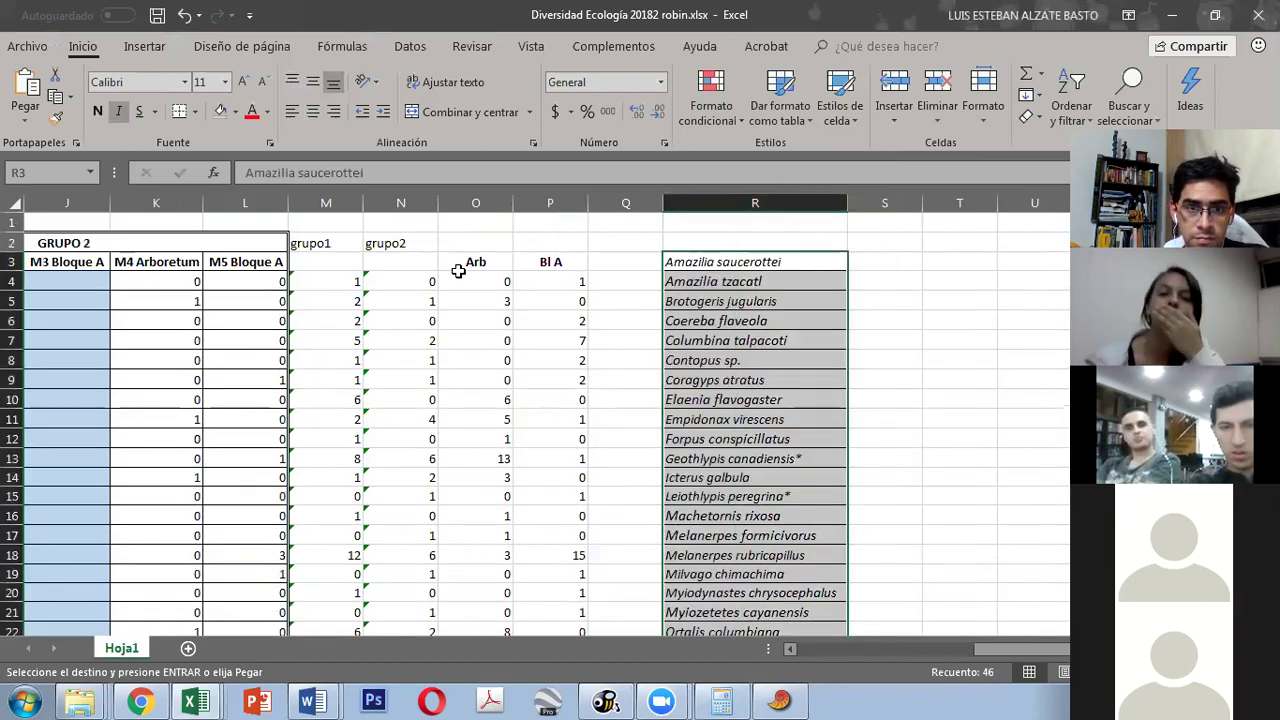
# Step: Try to copy the Arb and Bl A totals from O3:P49 to S2 with their formulas, and clear the pasted cells
pyautogui.moveTo(472, 260); pyautogui.dragTo(575, 276)
pyautogui.hotkey('ctrl', 'shift', 'Down')
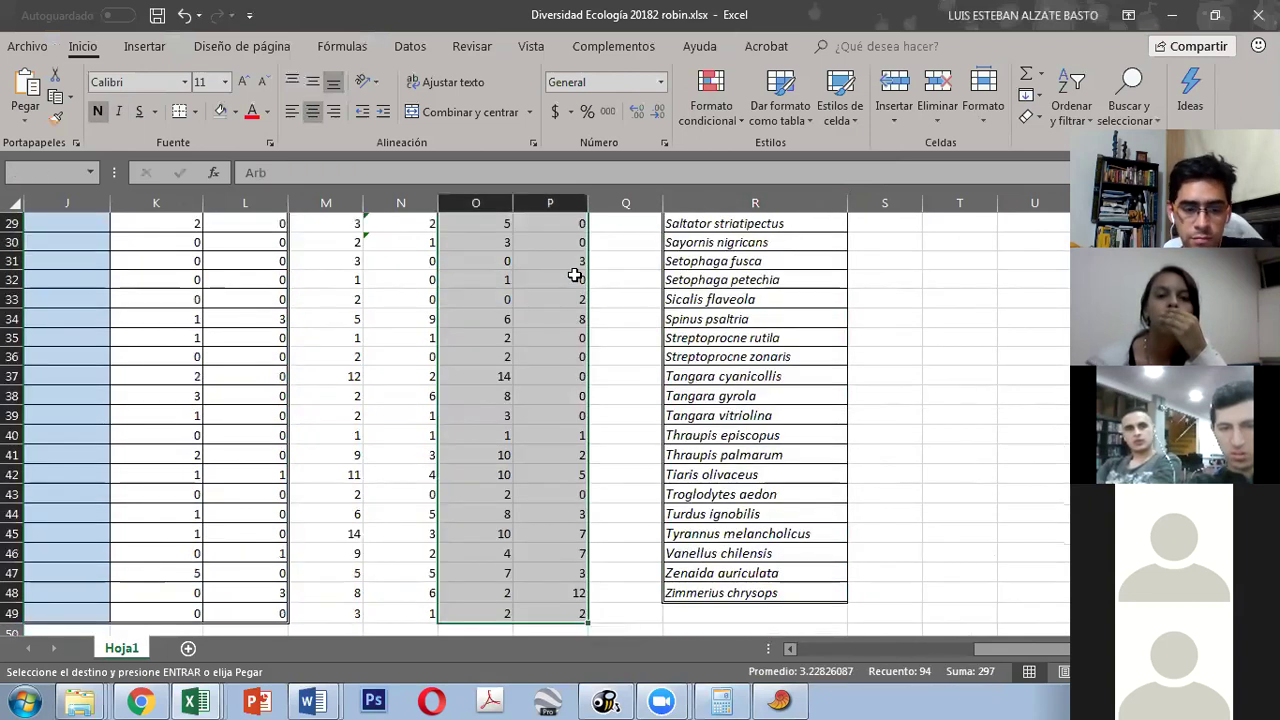
pyautogui.scroll(8, 886, 305)
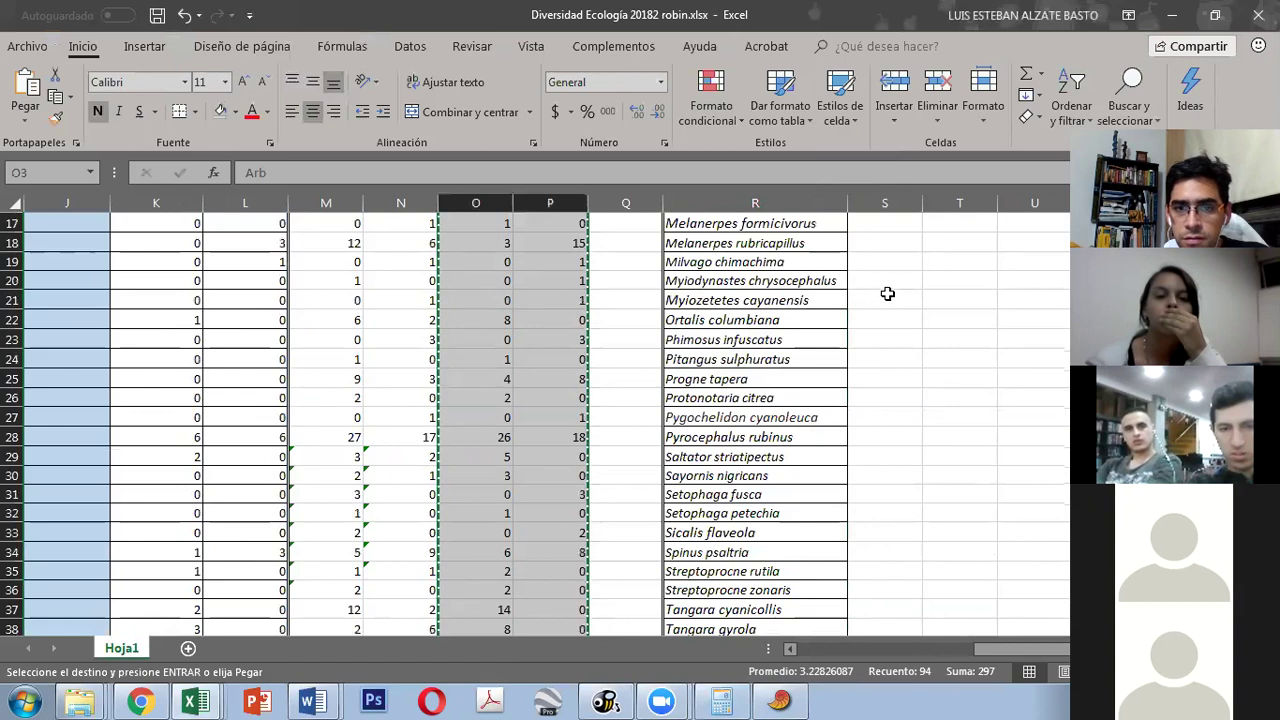
pyautogui.scroll(2, 887, 293)
pyautogui.click(867, 242)
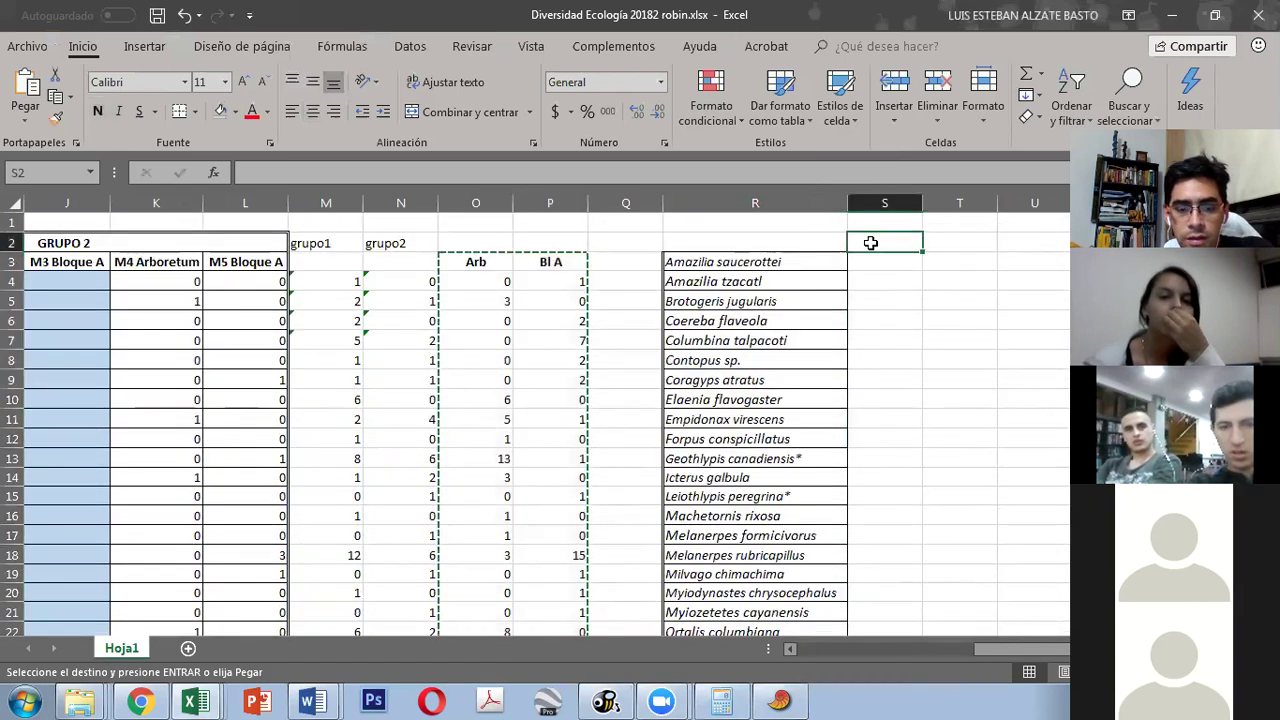
pyautogui.hotkey('ctrl', 'v')
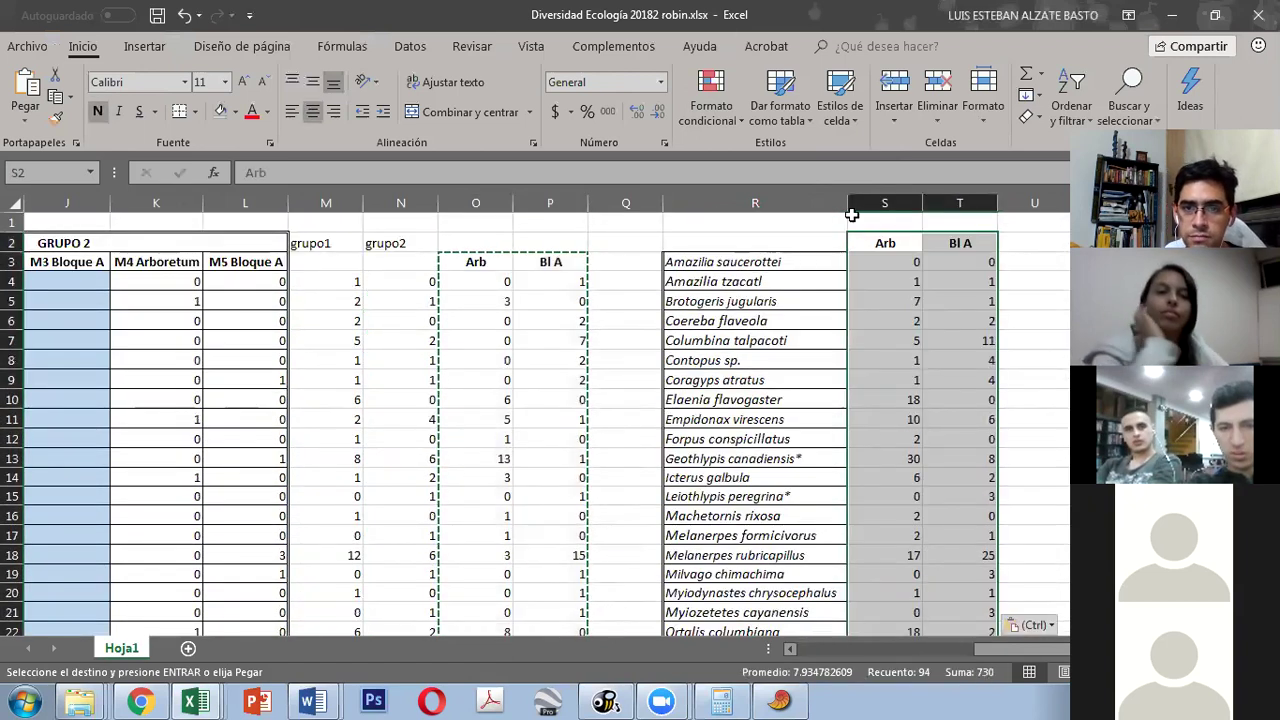
pyautogui.doubleClick(922, 203)
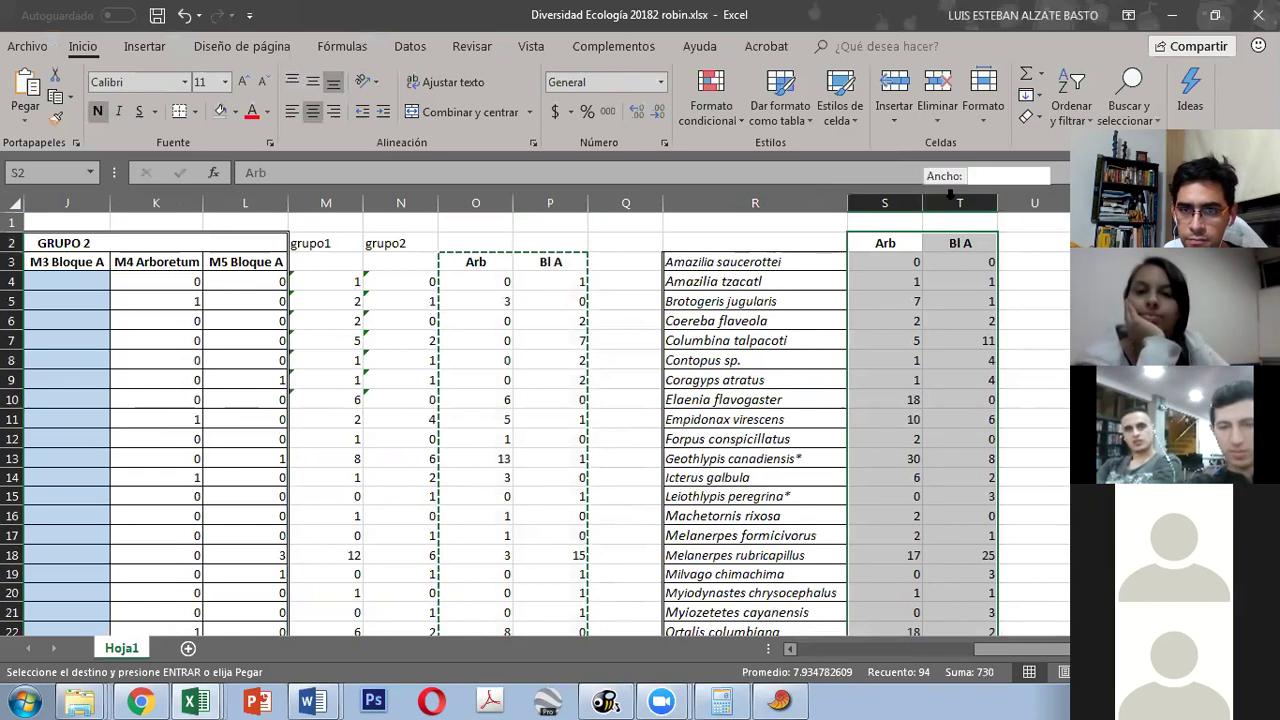
pyautogui.doubleClick(949, 203)
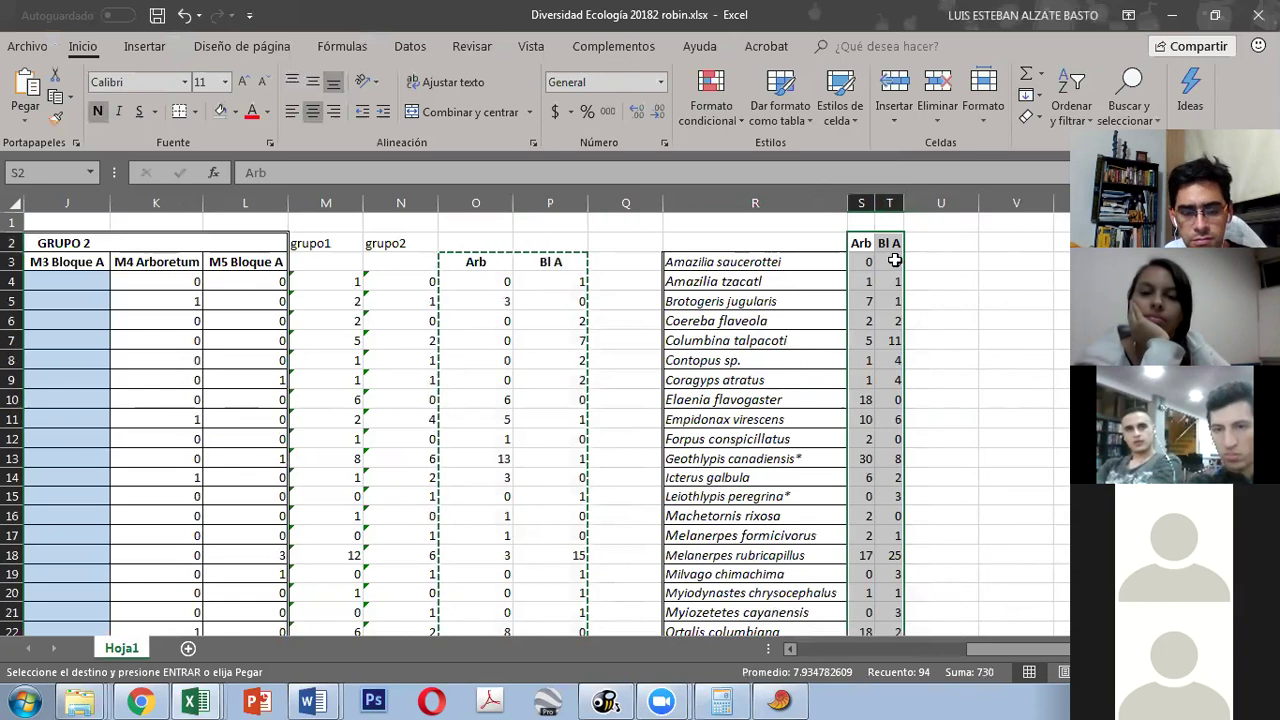
pyautogui.hotkey('ctrl', 'v')
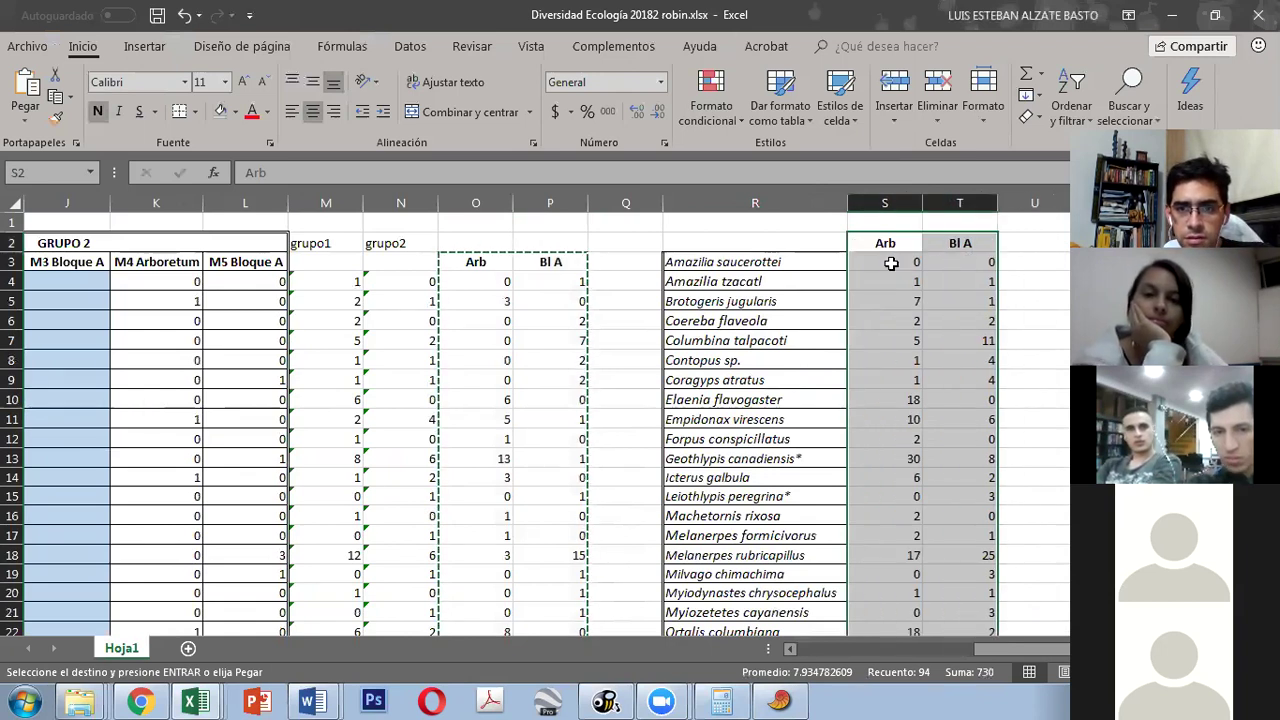
pyautogui.press('Delete')
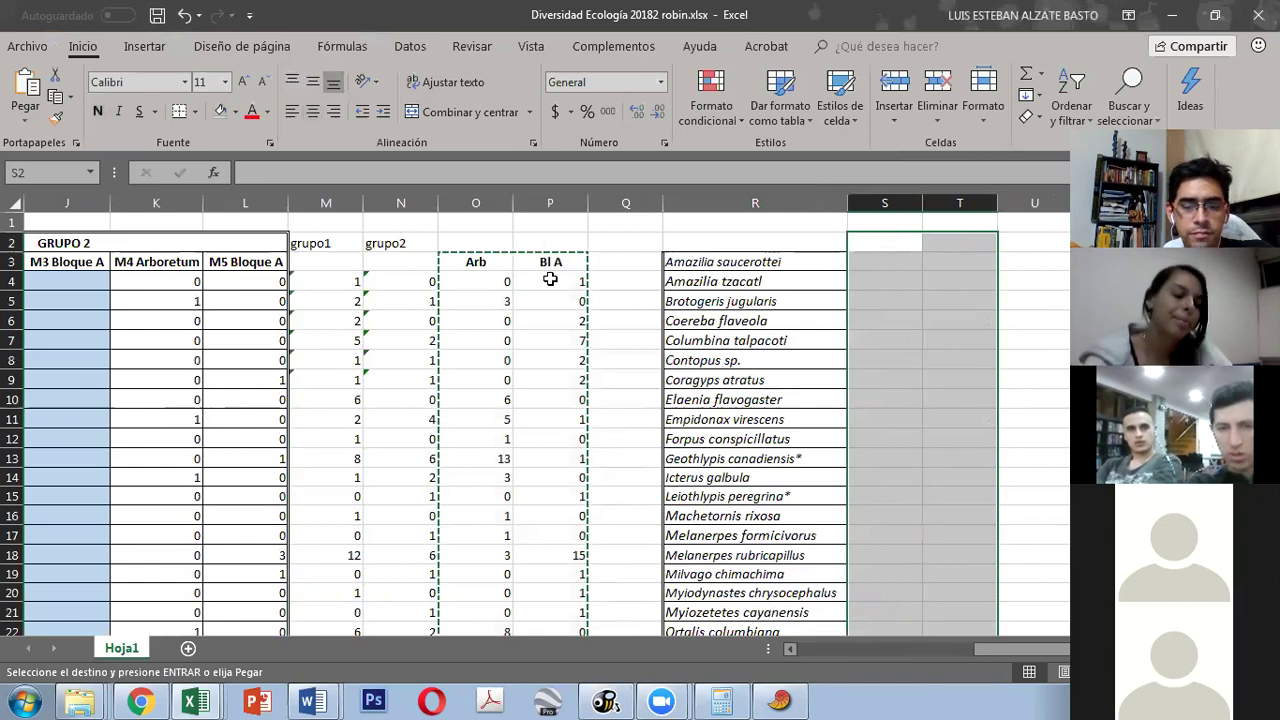
pyautogui.hotkey('ctrl', 'c')
pyautogui.click(894, 246)
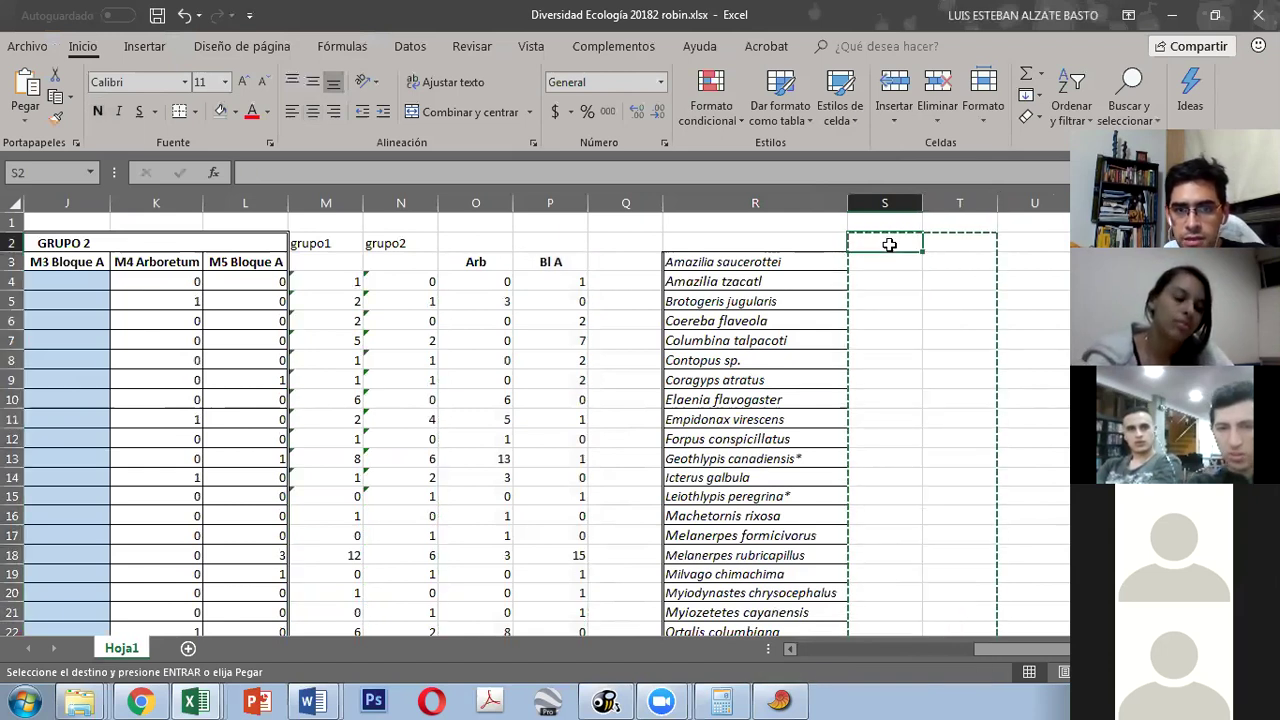
# Step: Copy the Arb and Bl A totals from O3:P49 and paste them as values starting at S2
pyautogui.moveTo(483, 267)
pyautogui.mouseDown()
pyautogui.moveTo(503, 274)
pyautogui.moveTo(490, 277)
pyautogui.mouseUp()
pyautogui.hotkey('ctrl', 'shift', 'Down')
pyautogui.hotkey('ctrl', 'c')
pyautogui.scroll(1, 909, 377)
pyautogui.scroll(8, 850, 375)
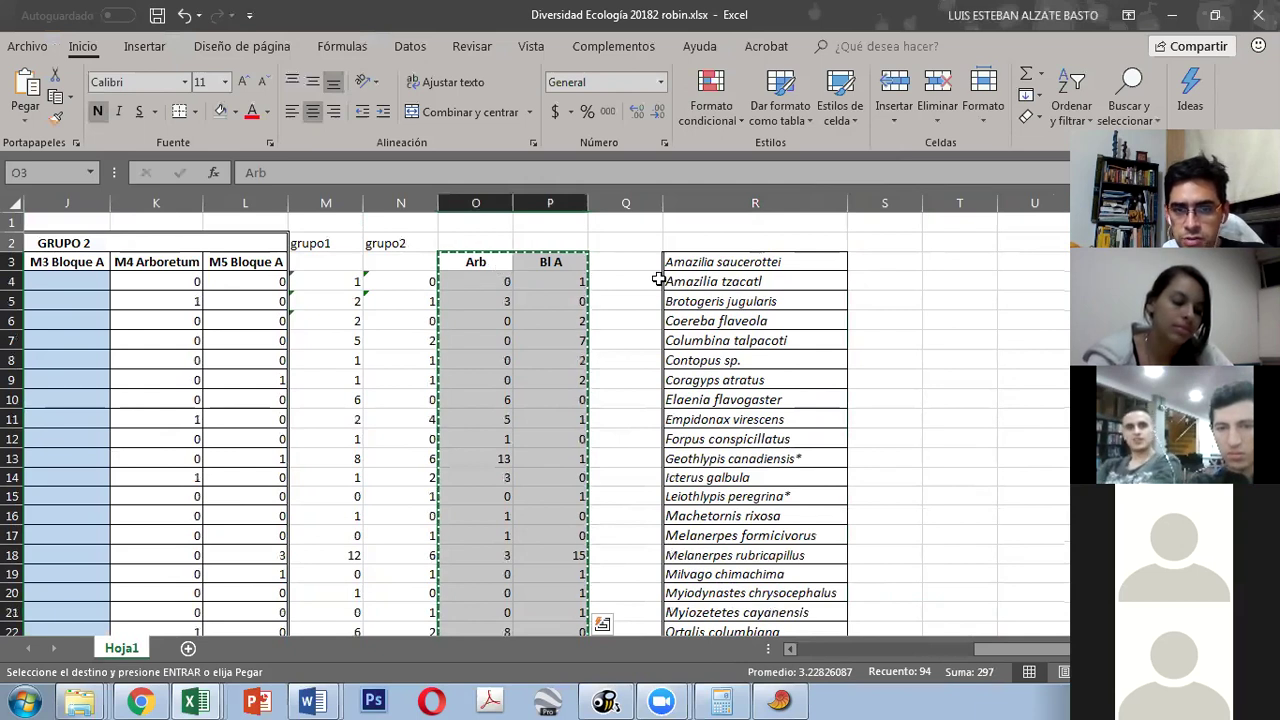
pyautogui.click(893, 244)
pyautogui.hotkey('ctrl', 'v')
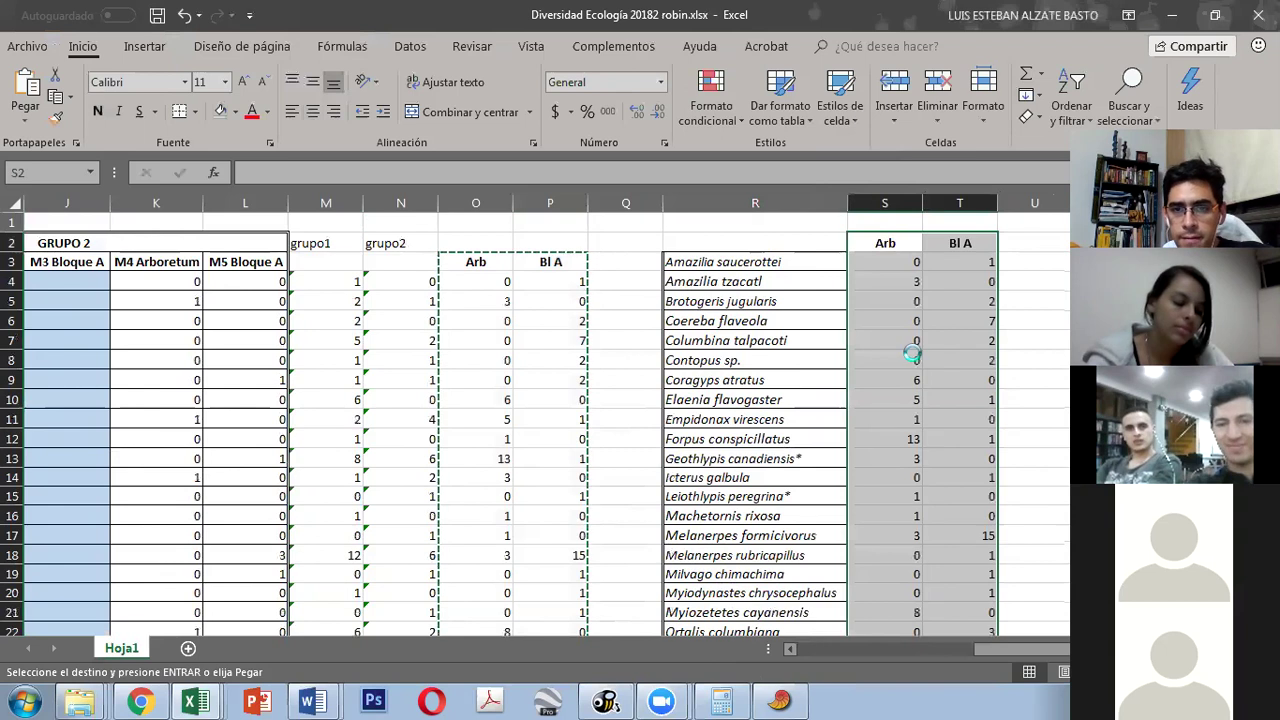
pyautogui.click(1051, 625)
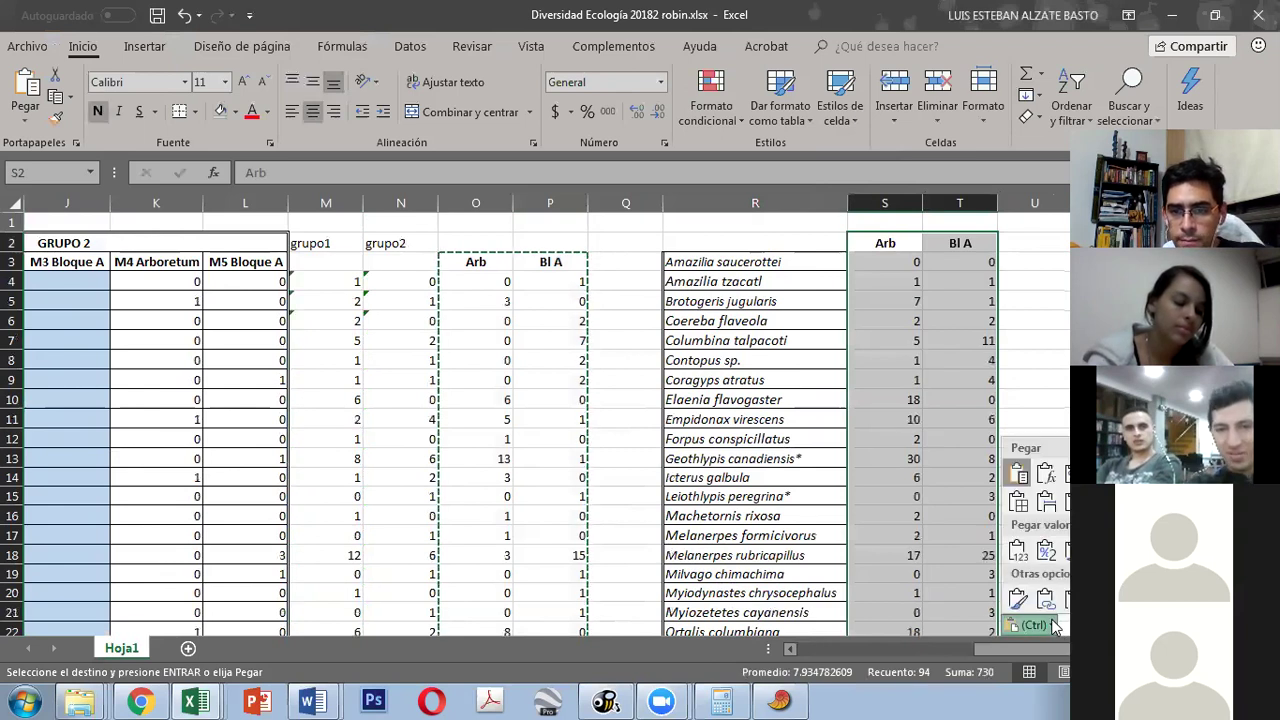
pyautogui.click(1019, 552)
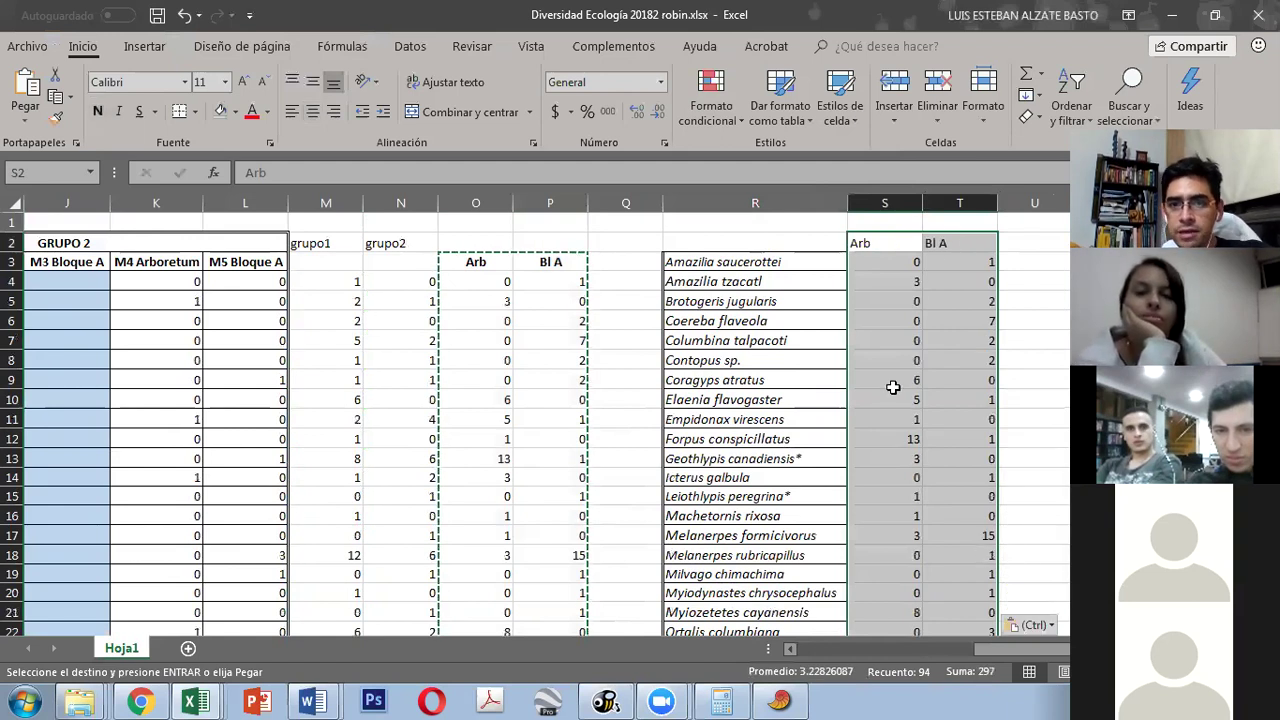
# Step: Narrow columns S and T to fit their short headings and numbers
pyautogui.moveTo(917, 202); pyautogui.dragTo(876, 202)
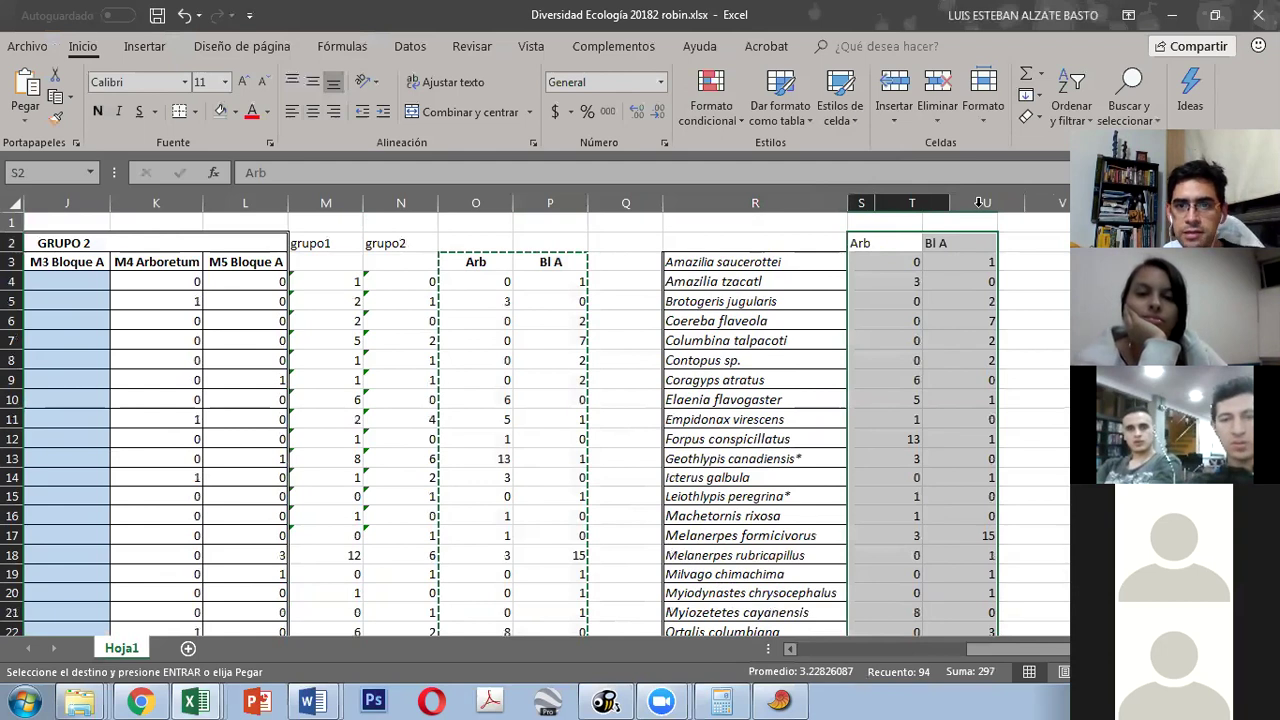
pyautogui.moveTo(980, 202); pyautogui.dragTo(903, 202)
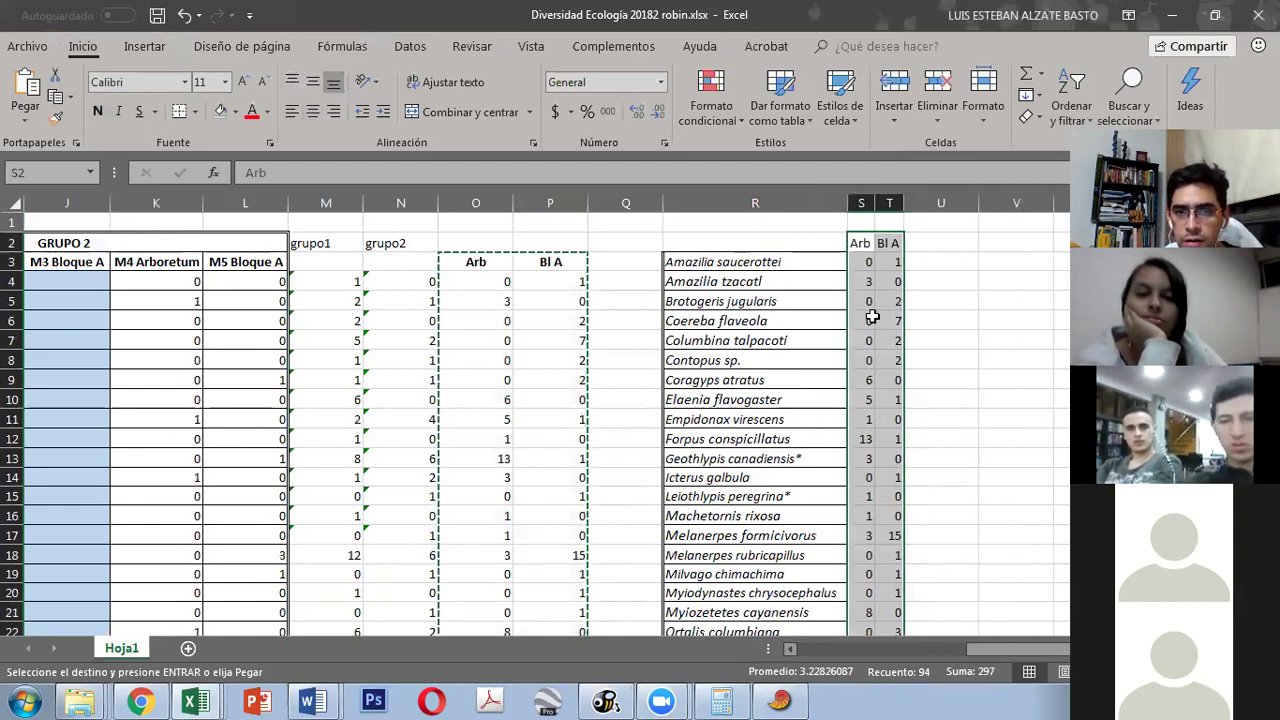
pyautogui.click(864, 261)
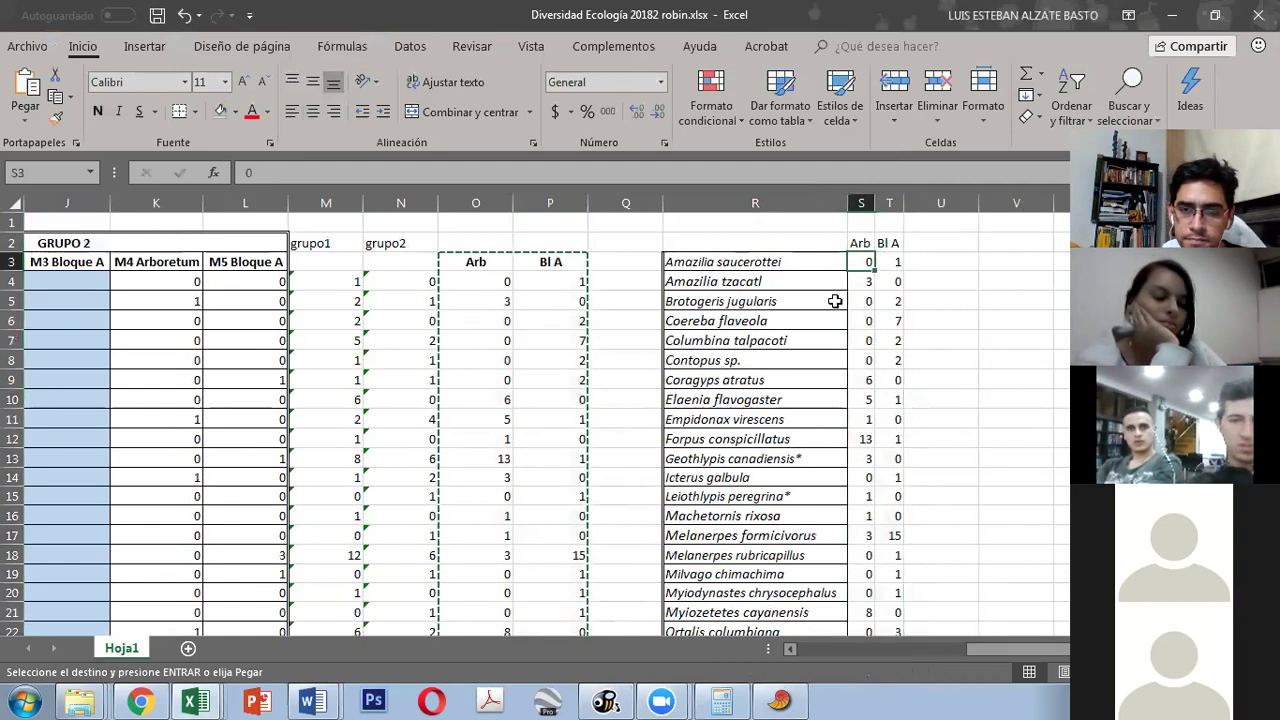
# Step: Copy the species and habitat table R2:T48 and paste it transposed starting at U52
pyautogui.moveTo(735, 243); pyautogui.dragTo(895, 372)
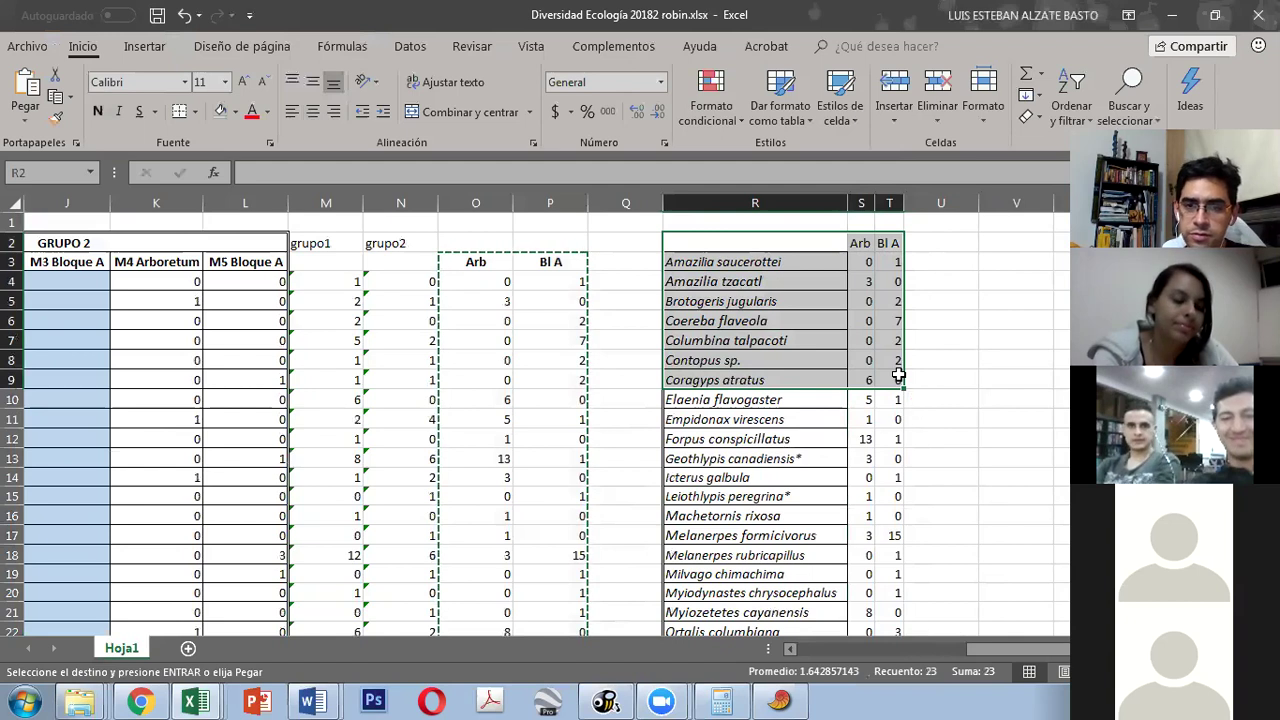
pyautogui.hotkey('ctrl', 'shift', 'Down')
pyautogui.hotkey('ctrl', 'c')
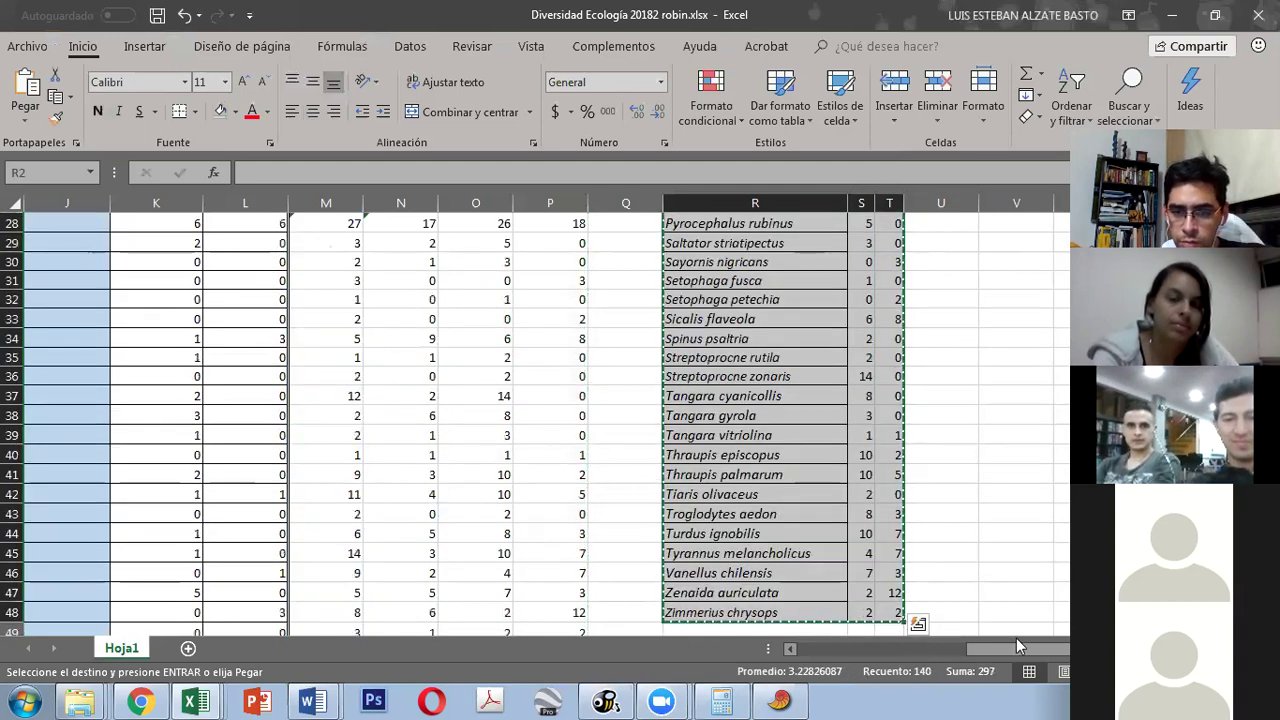
pyautogui.scroll(-1, 929, 471)
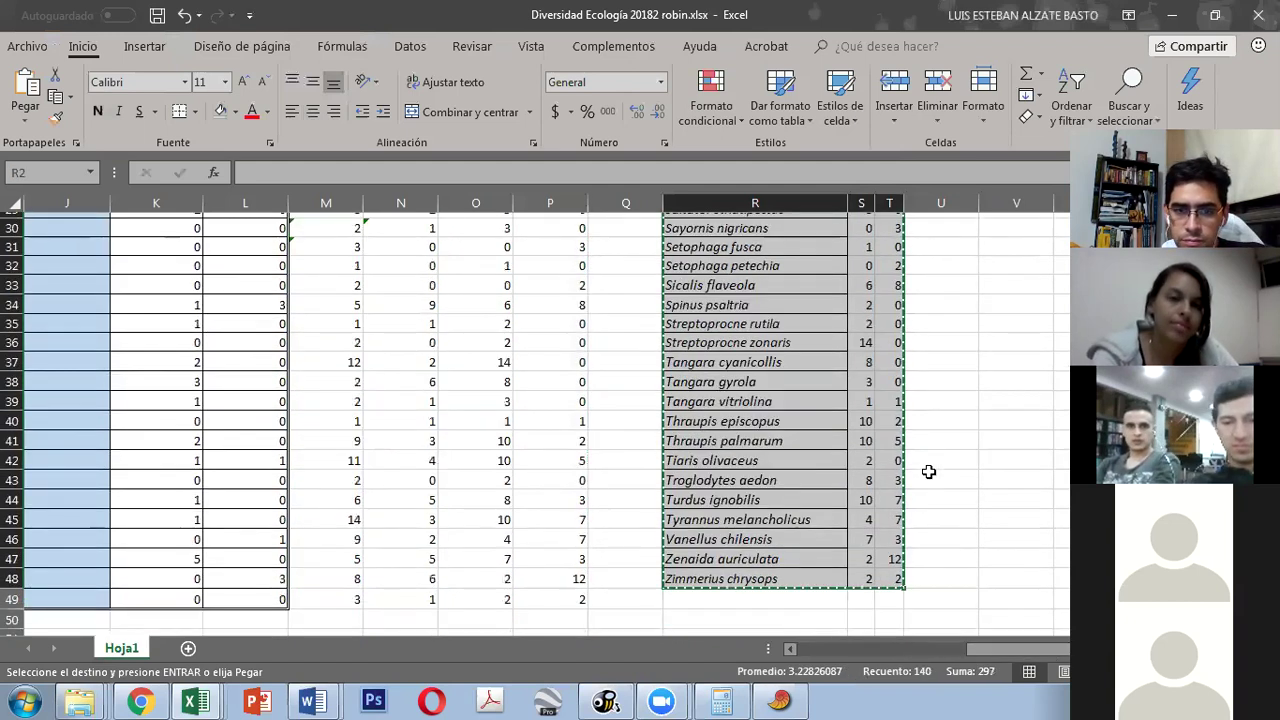
pyautogui.scroll(-3, 929, 471)
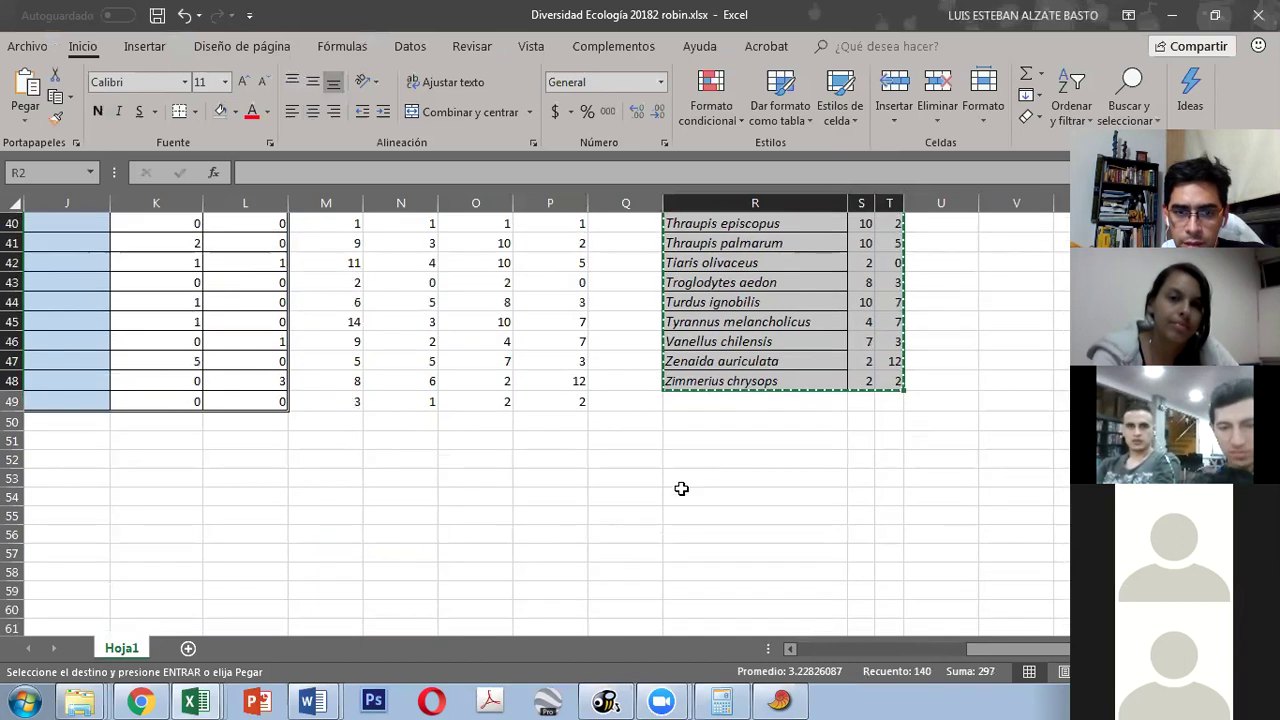
pyautogui.click(954, 457)
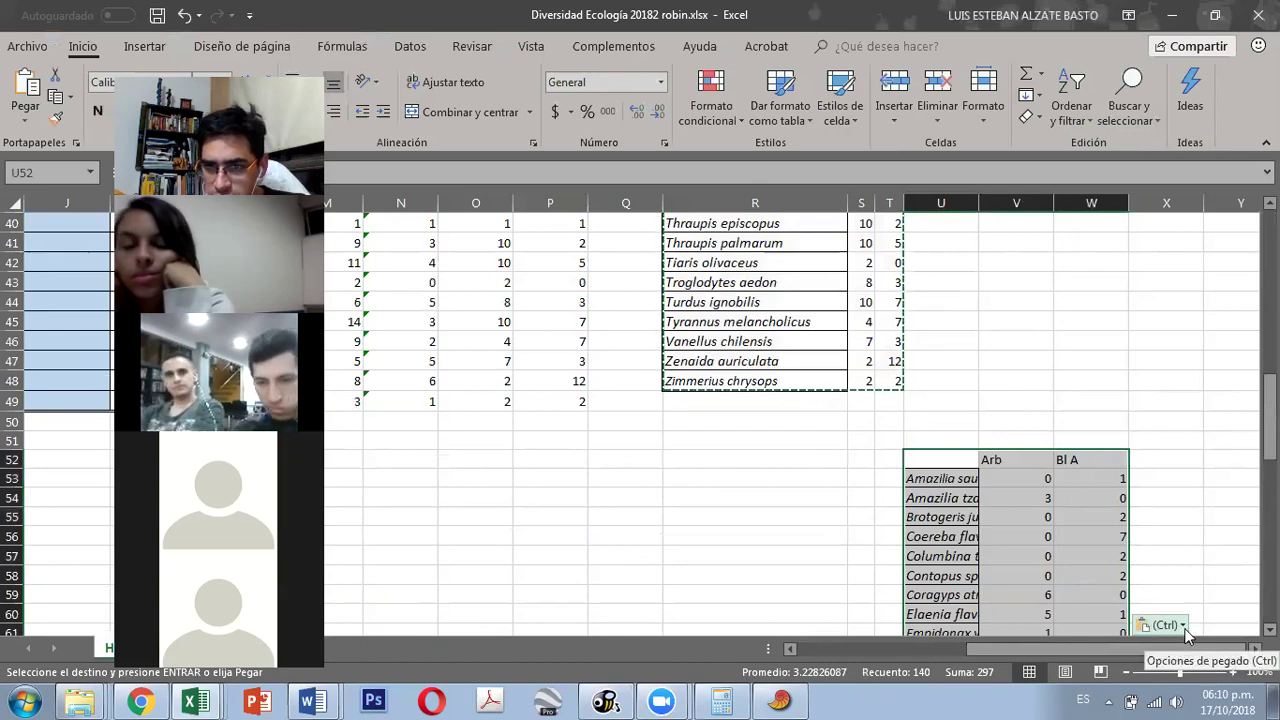
pyautogui.click(1184, 628)
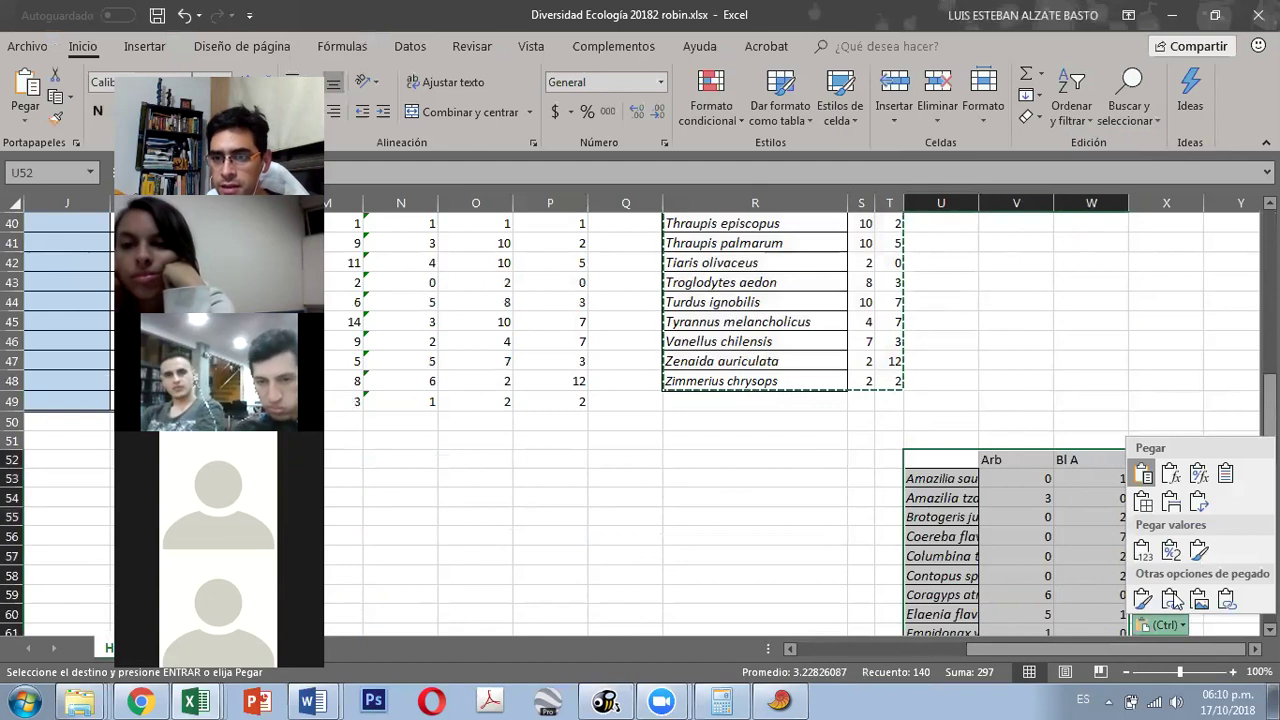
pyautogui.click(1203, 508)
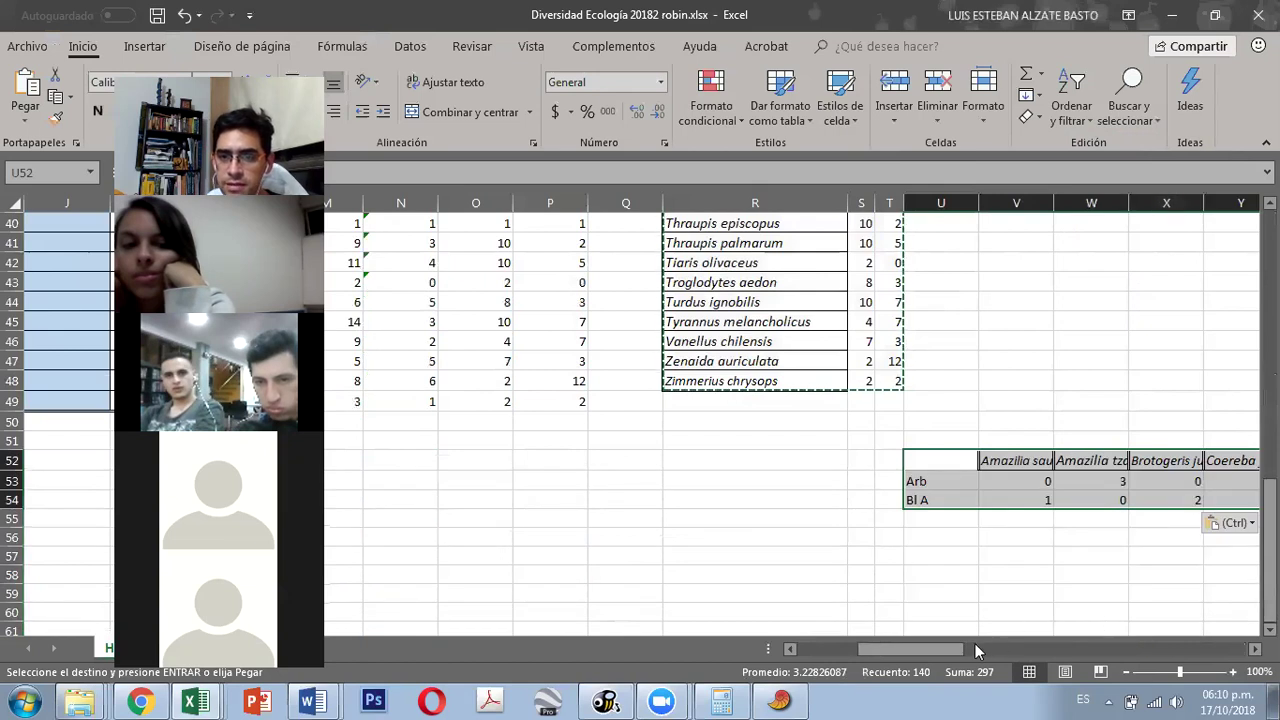
pyautogui.click(978, 650)
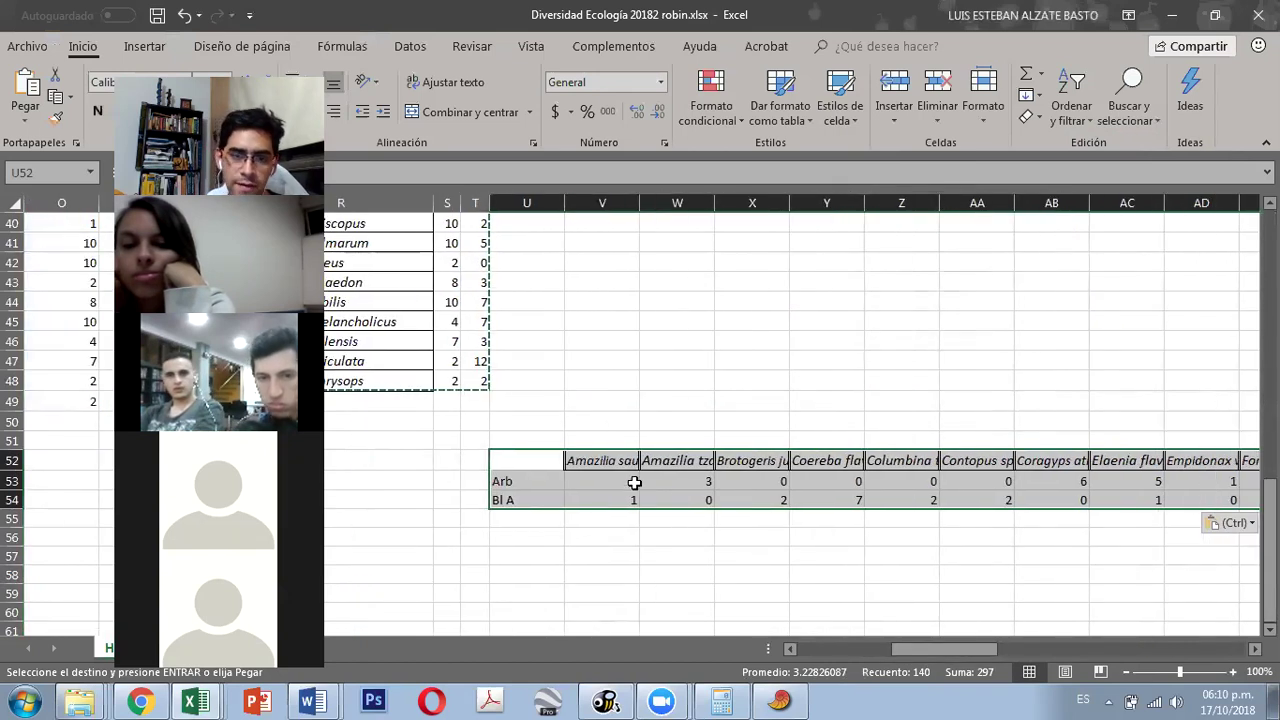
pyautogui.click(603, 458)
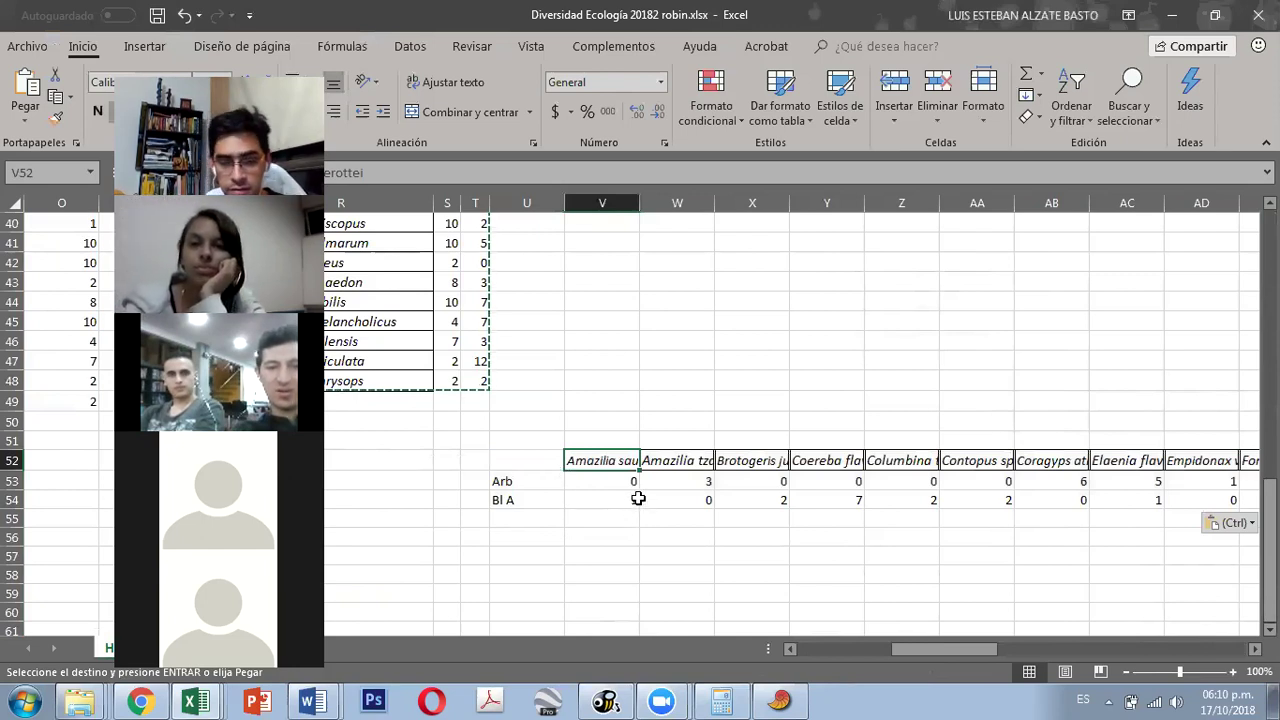
pyautogui.click(506, 460)
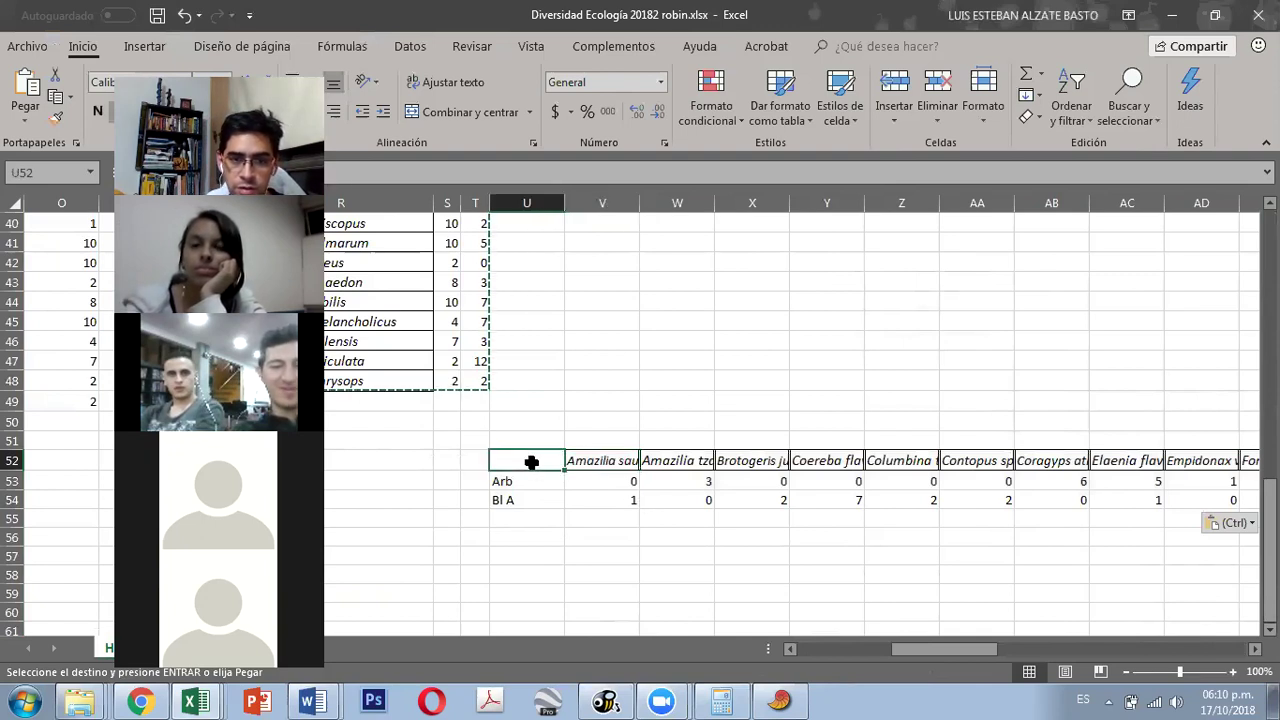
pyautogui.click(596, 482)
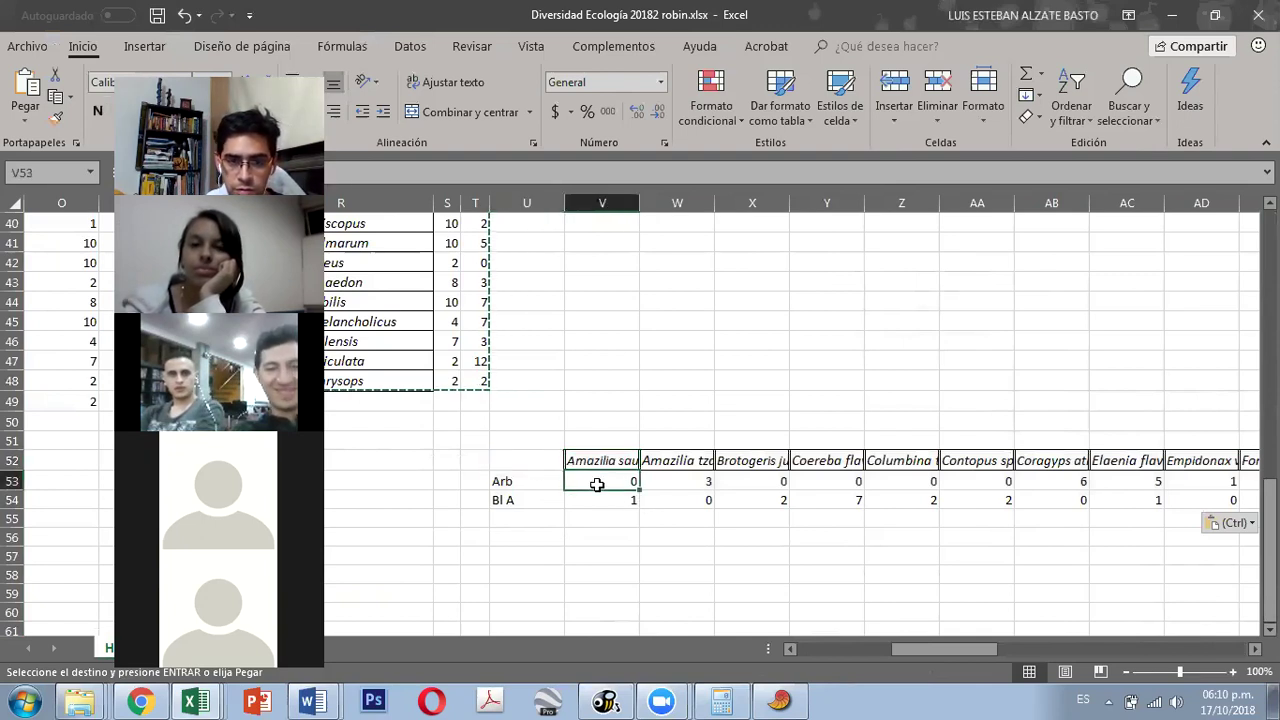
# Step: Switch to PAST, close the alpha diversity results, and clear the old data from columns A and B
pyautogui.click(779, 701)
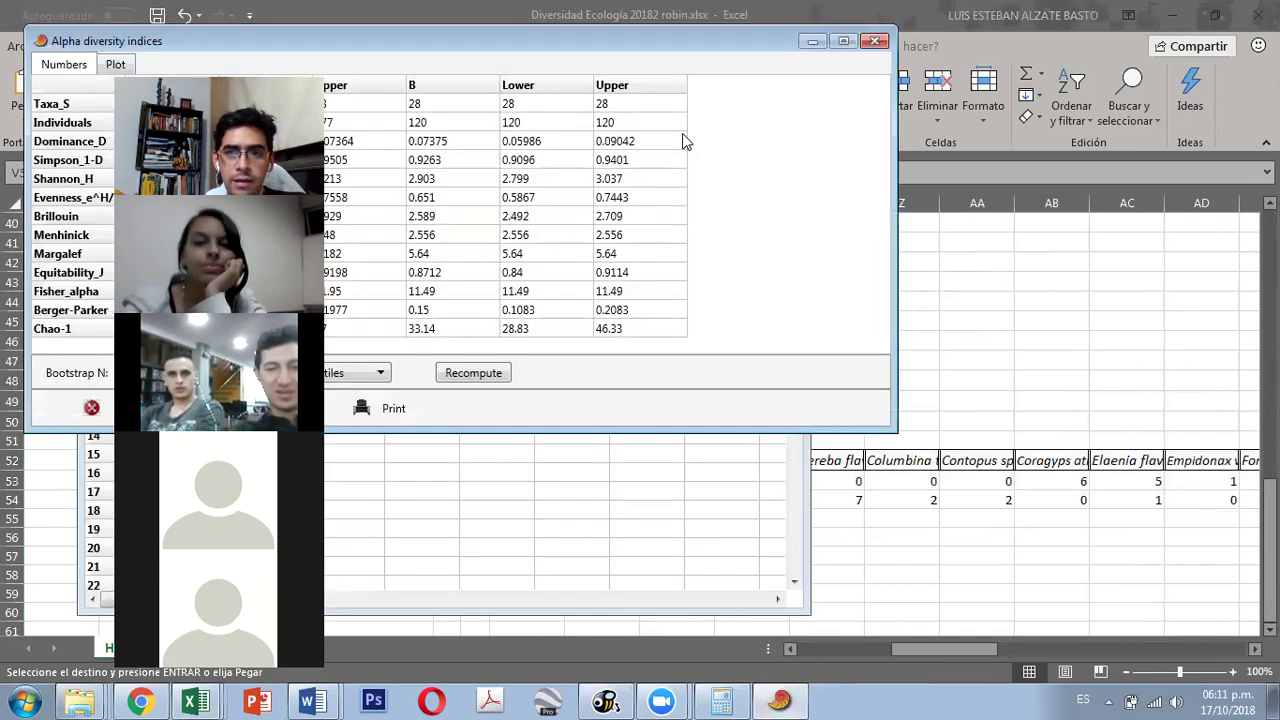
pyautogui.click(874, 46)
pyautogui.hotkey('ctrl', 'v')
pyautogui.moveTo(600, 63); pyautogui.dragTo(912, 36)
pyautogui.scroll(-1, 519, 169)
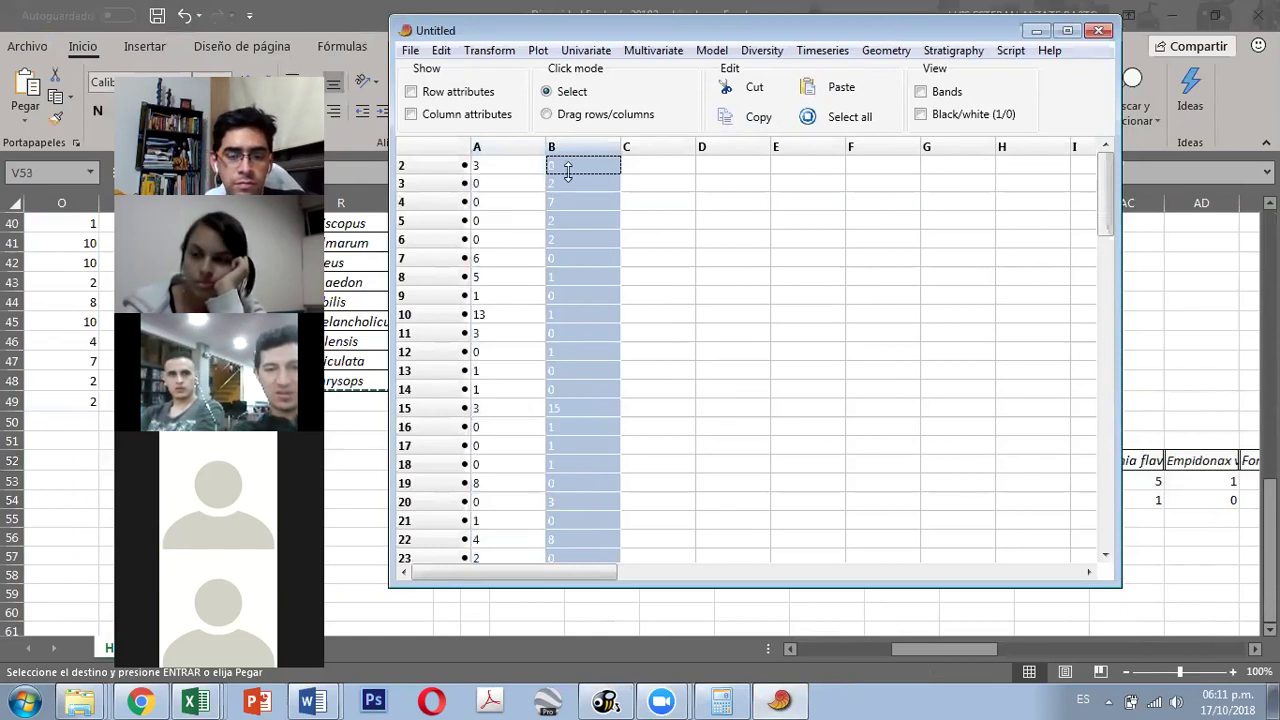
pyautogui.hotkey('ctrl', 'z')
pyautogui.click(465, 168)
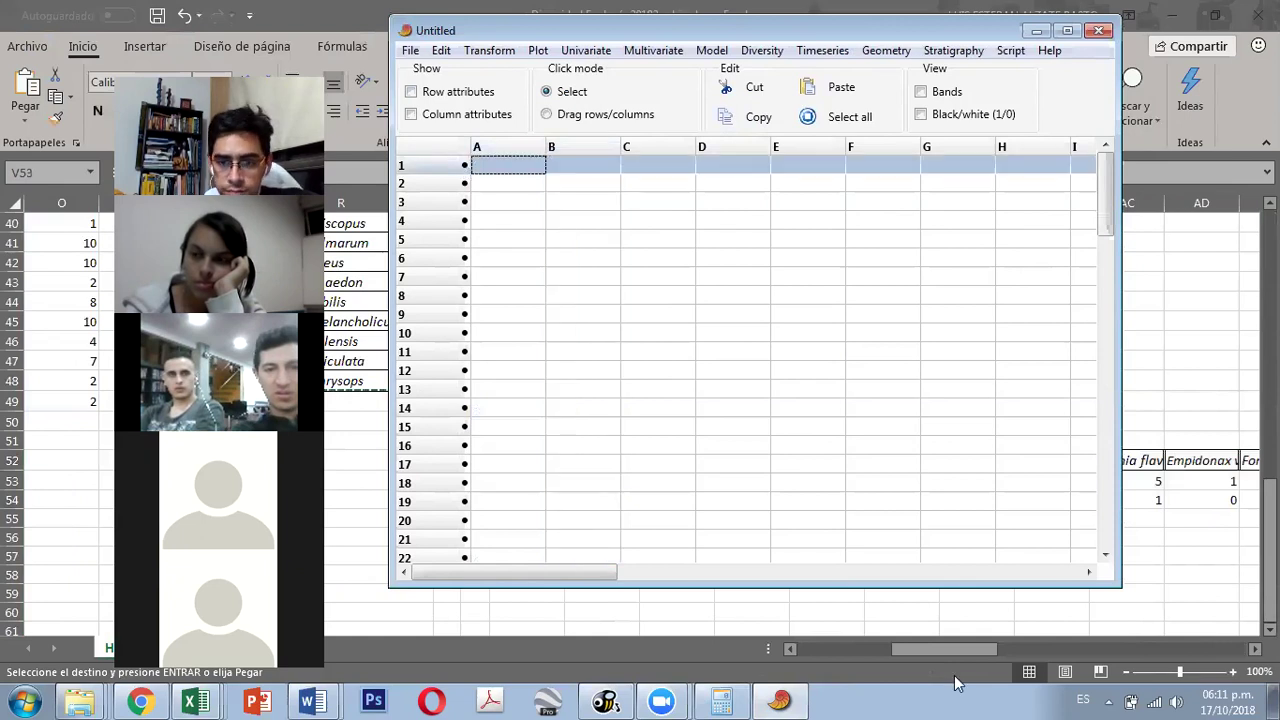
# Step: Copy the transposed Arb and Bl A values V53:BO54 from Excel and paste them into PAST starting at row 1, column A
pyautogui.click(780, 700)
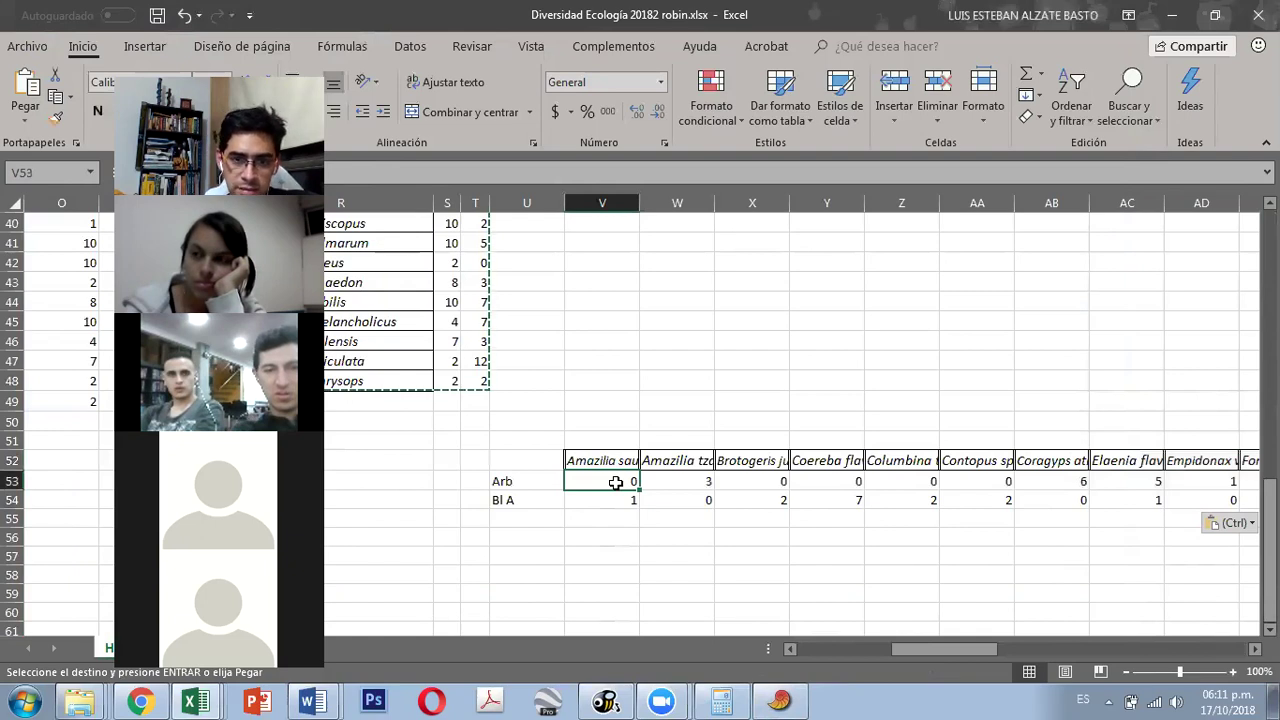
pyautogui.hotkey('shift', 'Down')
pyautogui.hotkey('ctrl', 'shift', 'Right')
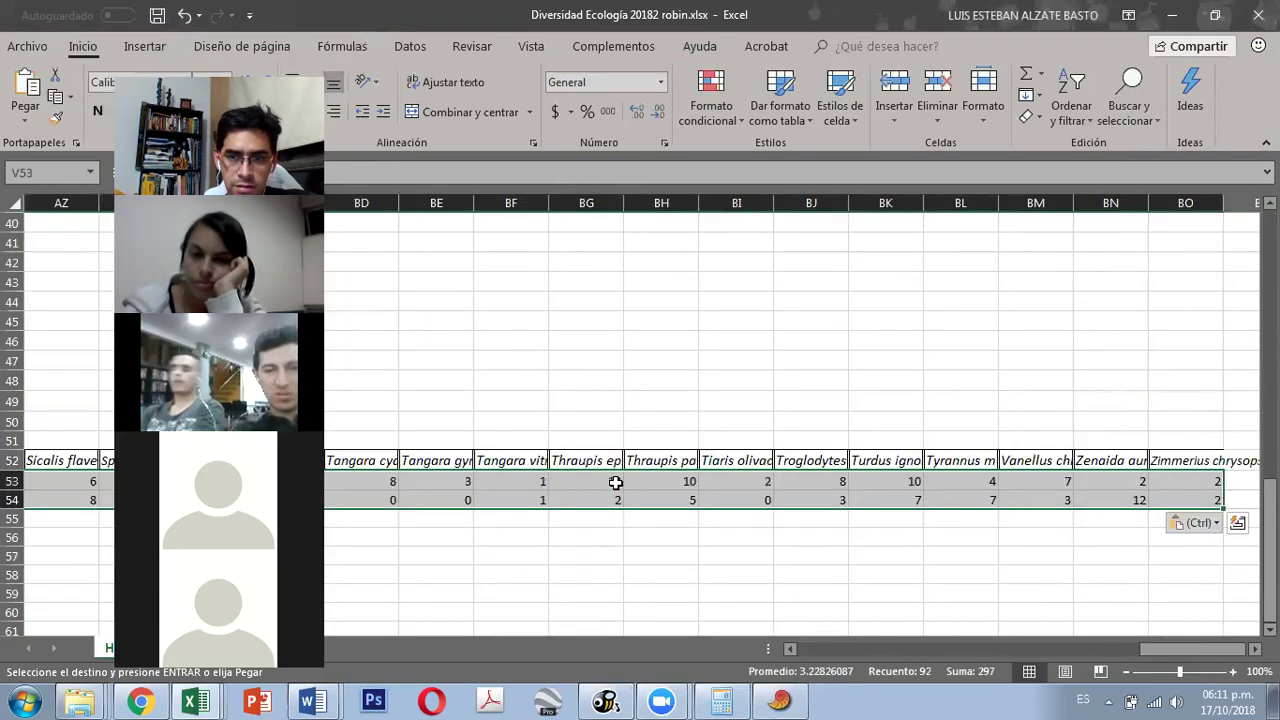
pyautogui.hotkey('ctrl', 'c')
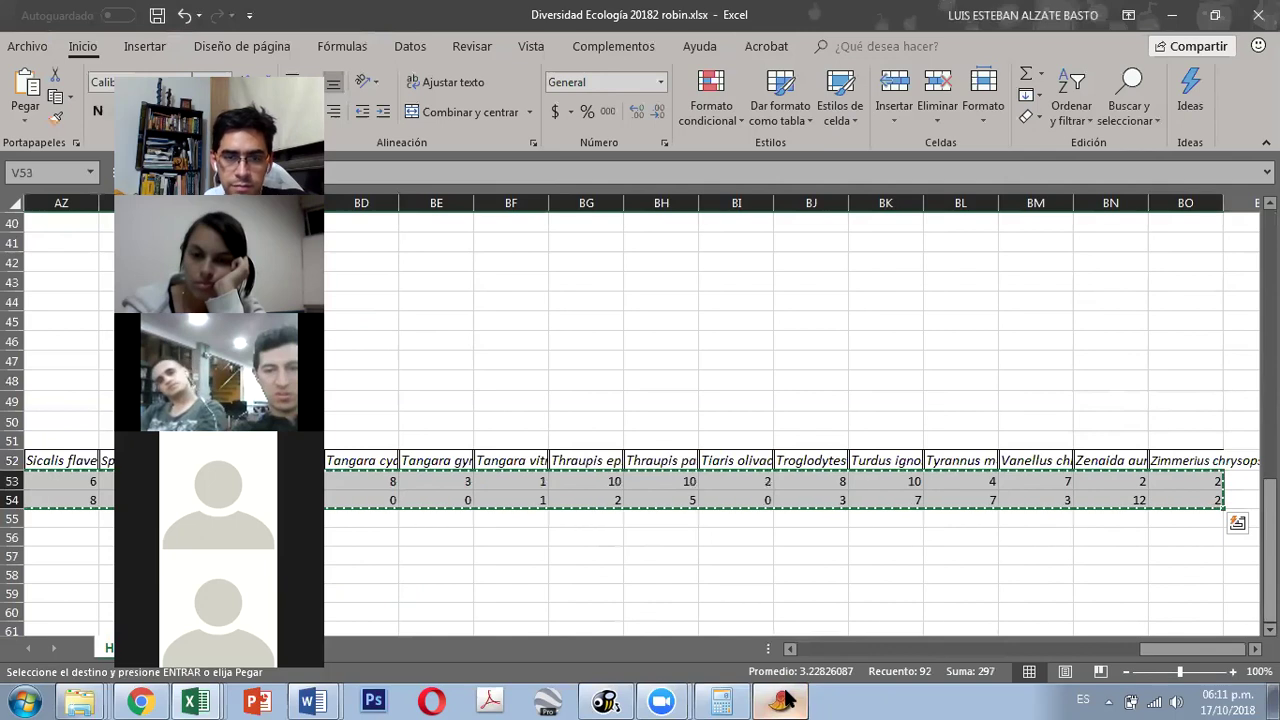
pyautogui.click(780, 700)
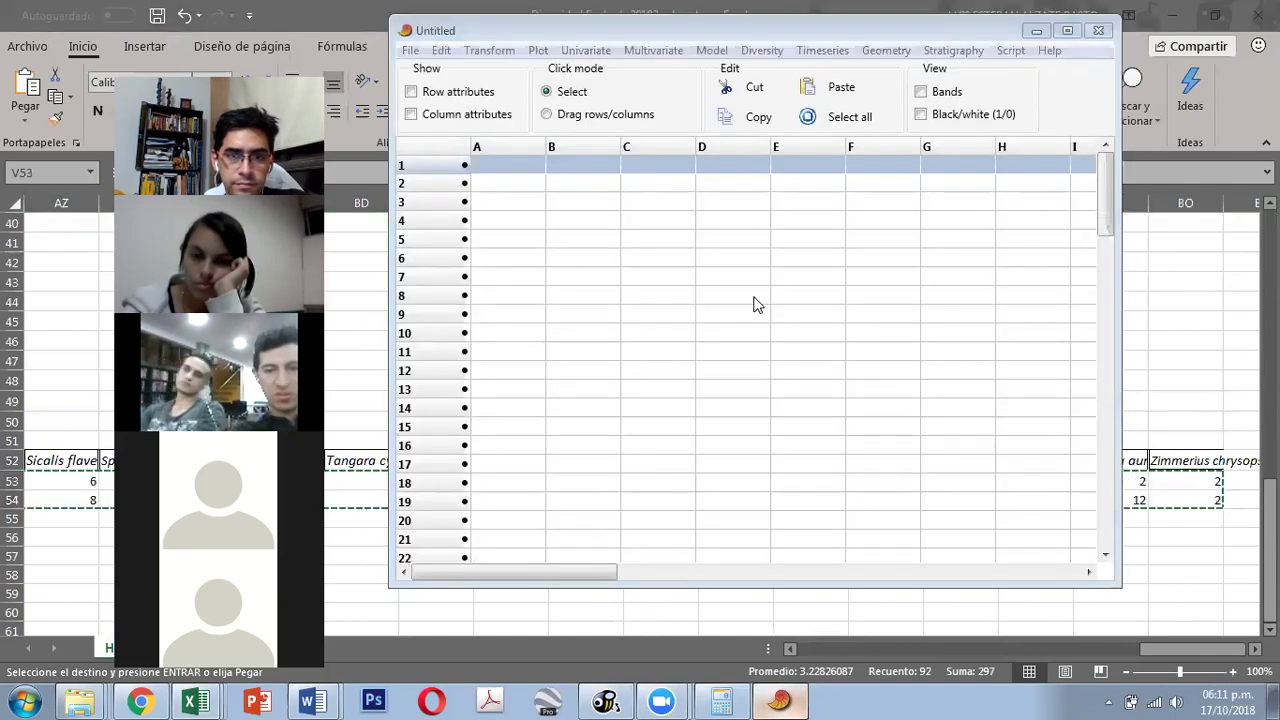
pyautogui.click(532, 164)
pyautogui.hotkey('ctrl', 'v')
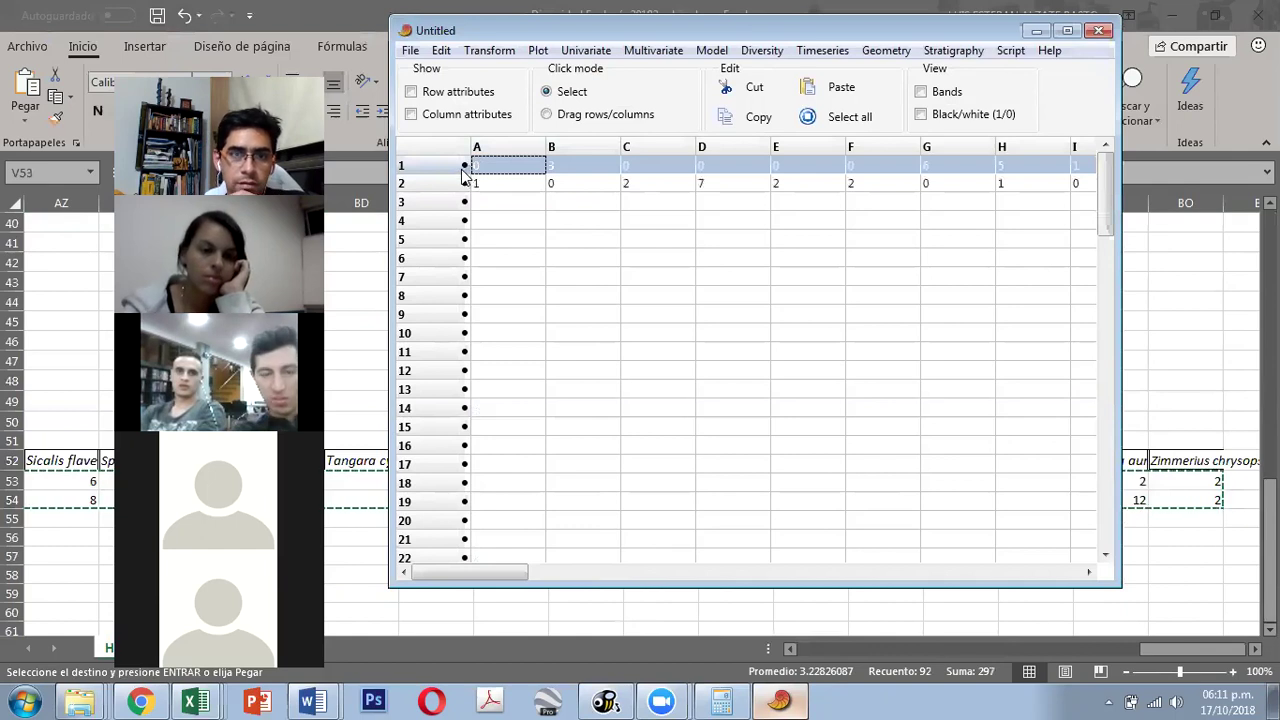
# Step: Examine the row attributes, column attributes and click modes available for the pasted habitat data
pyautogui.click(452, 93)
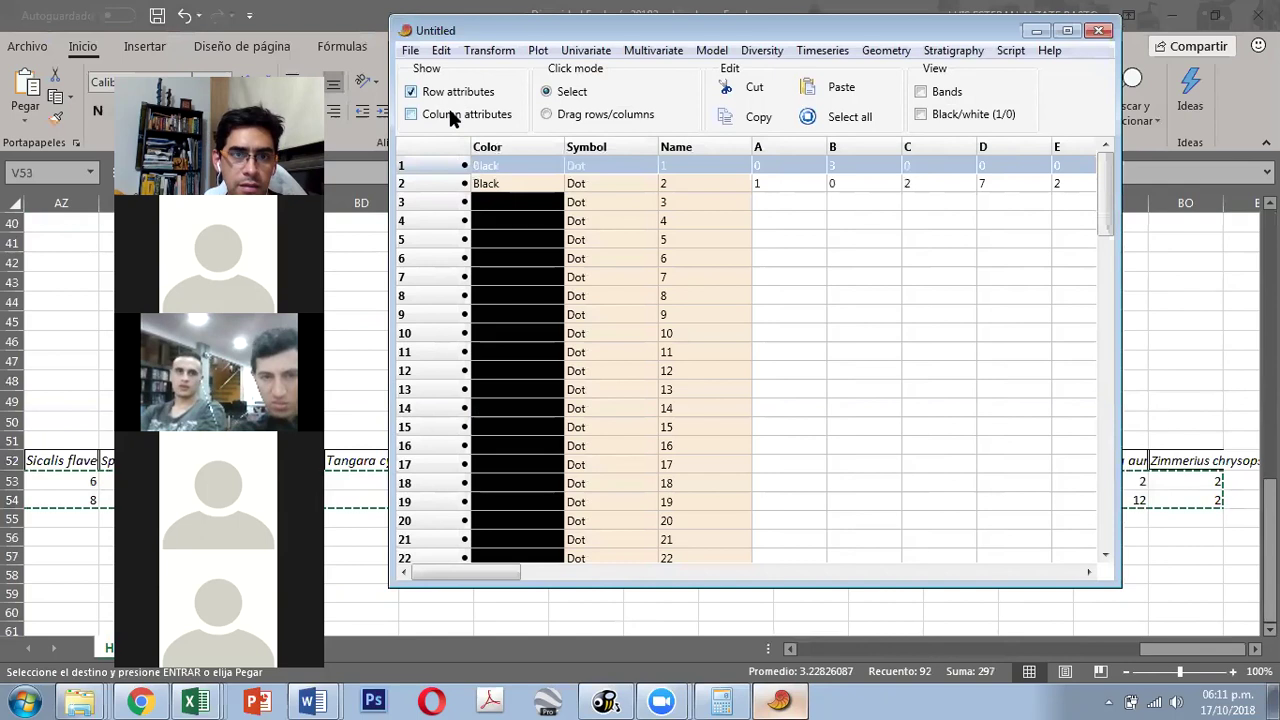
pyautogui.click(448, 114)
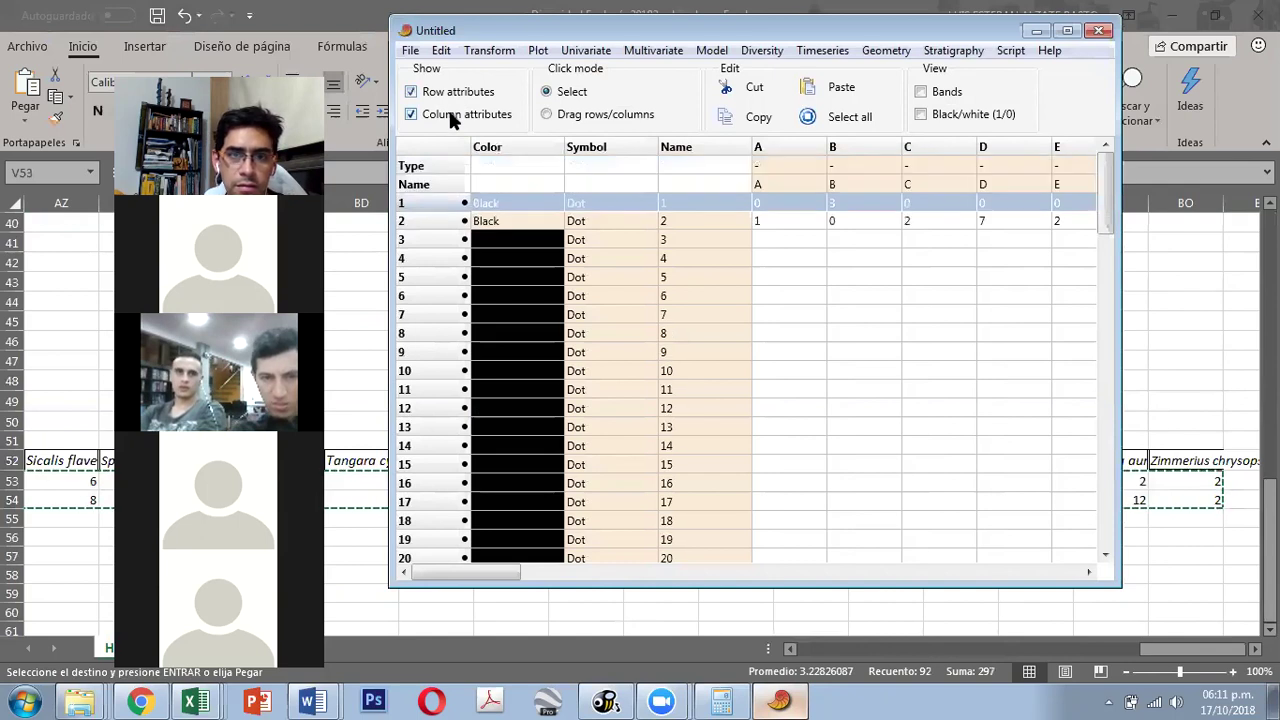
pyautogui.click(450, 113)
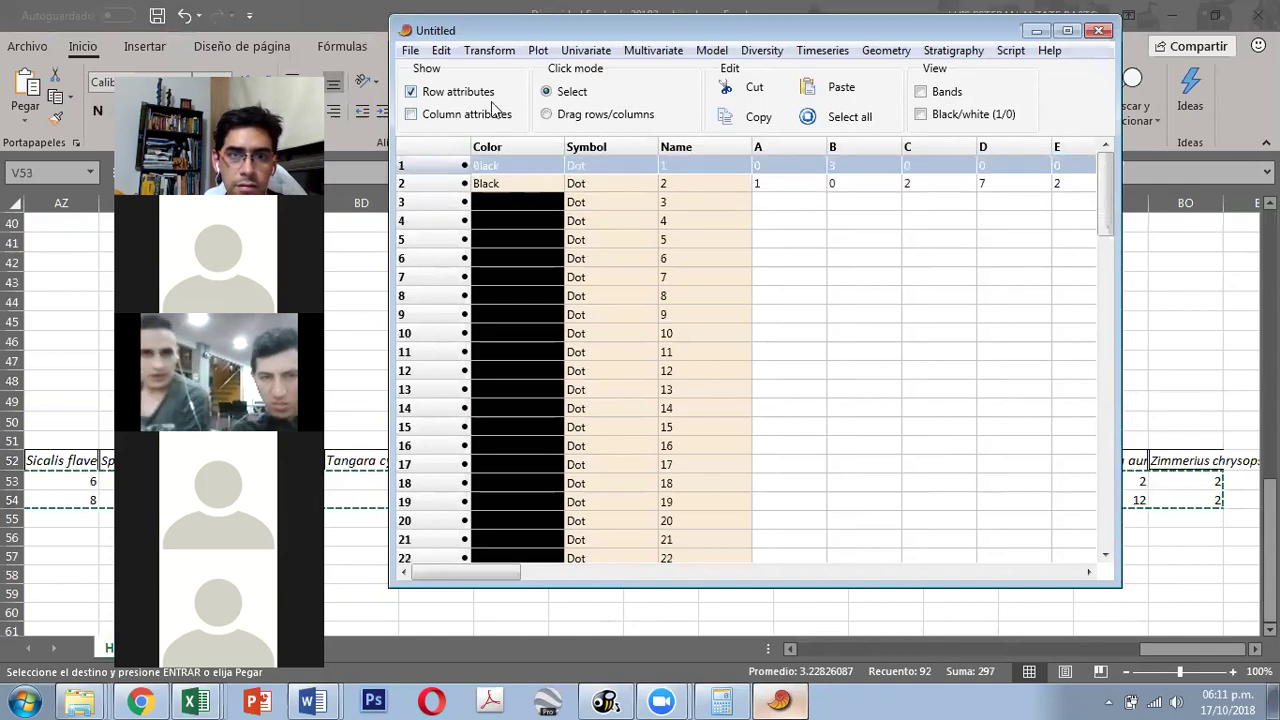
pyautogui.click(456, 91)
pyautogui.click(553, 116)
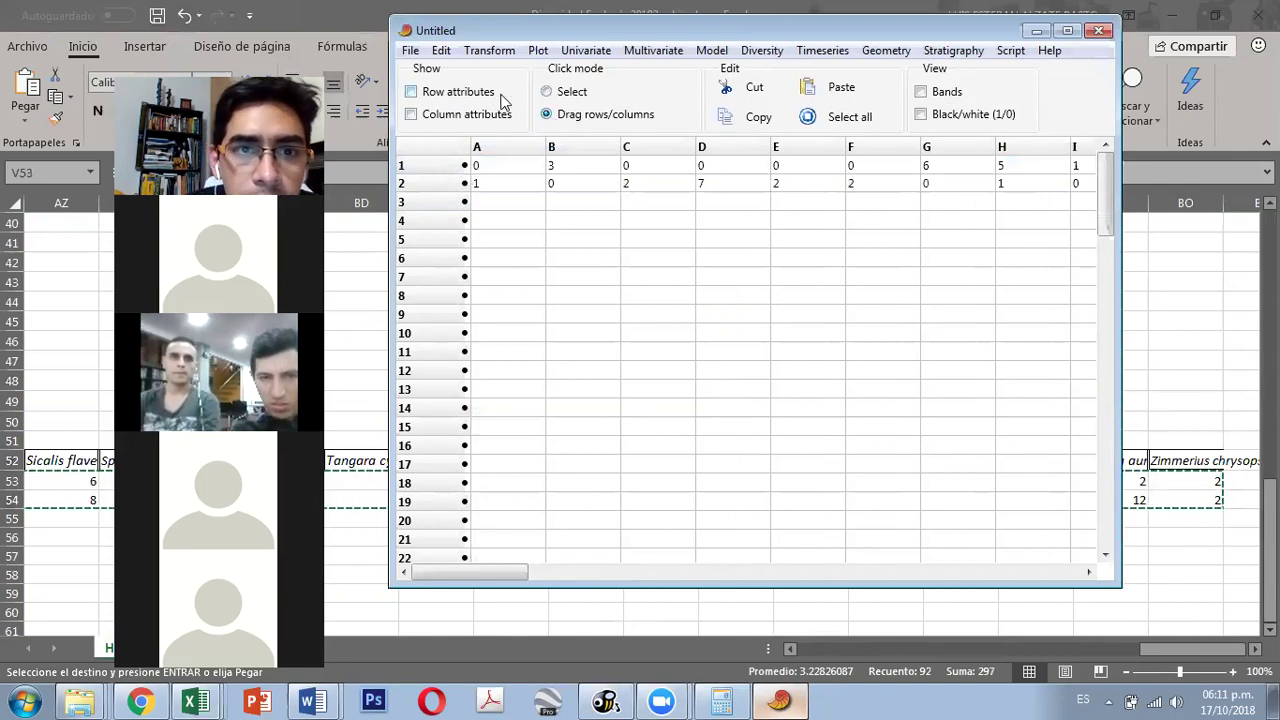
pyautogui.click(411, 91)
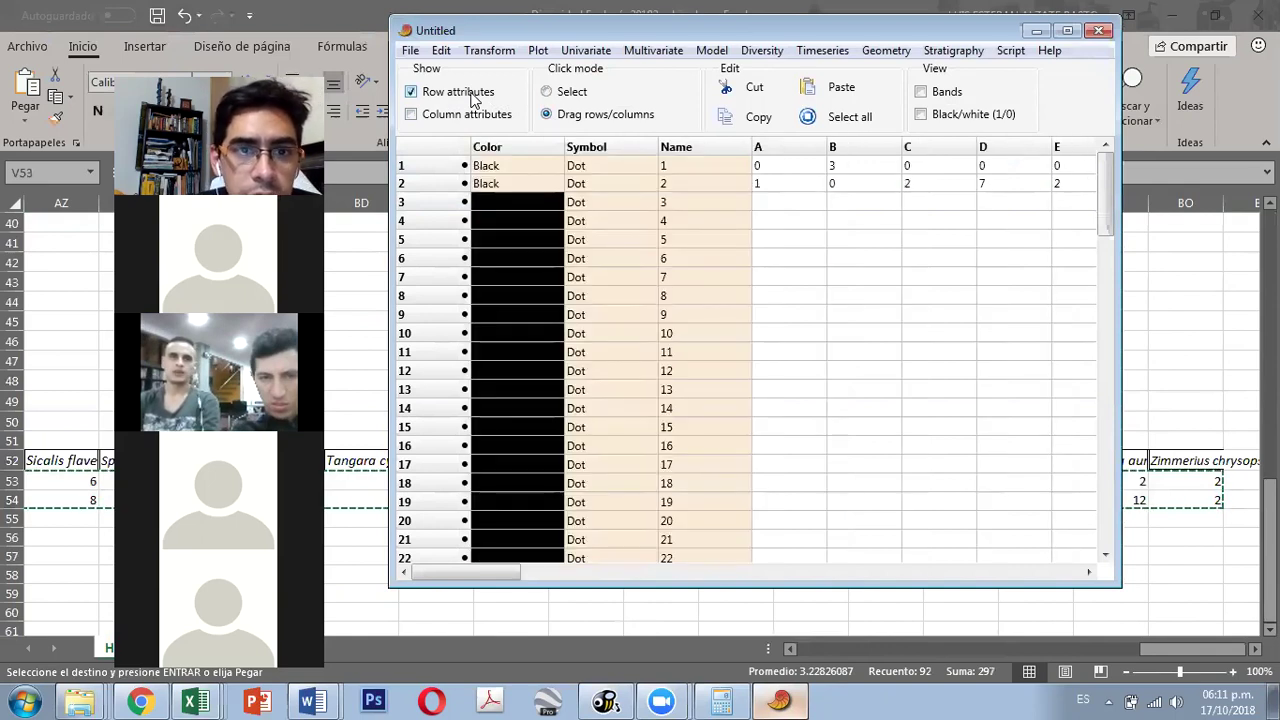
pyautogui.click(474, 97)
pyautogui.click(463, 114)
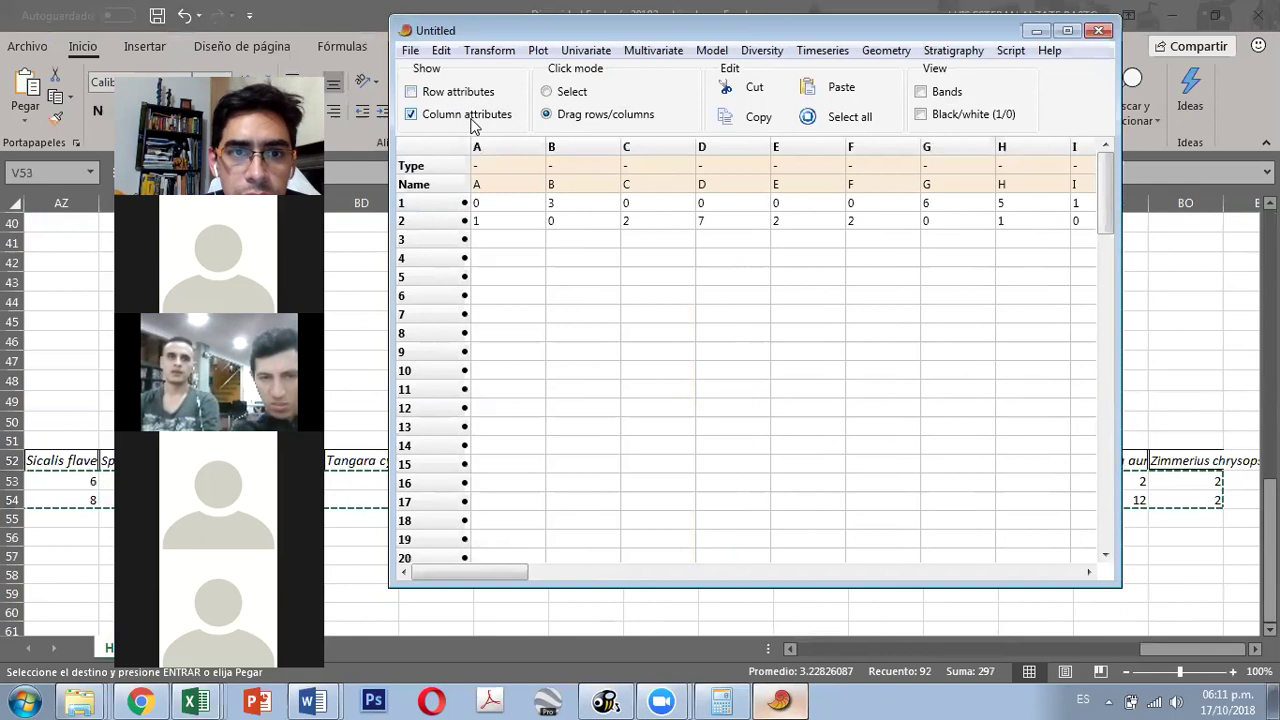
pyautogui.click(474, 118)
pyautogui.click(487, 119)
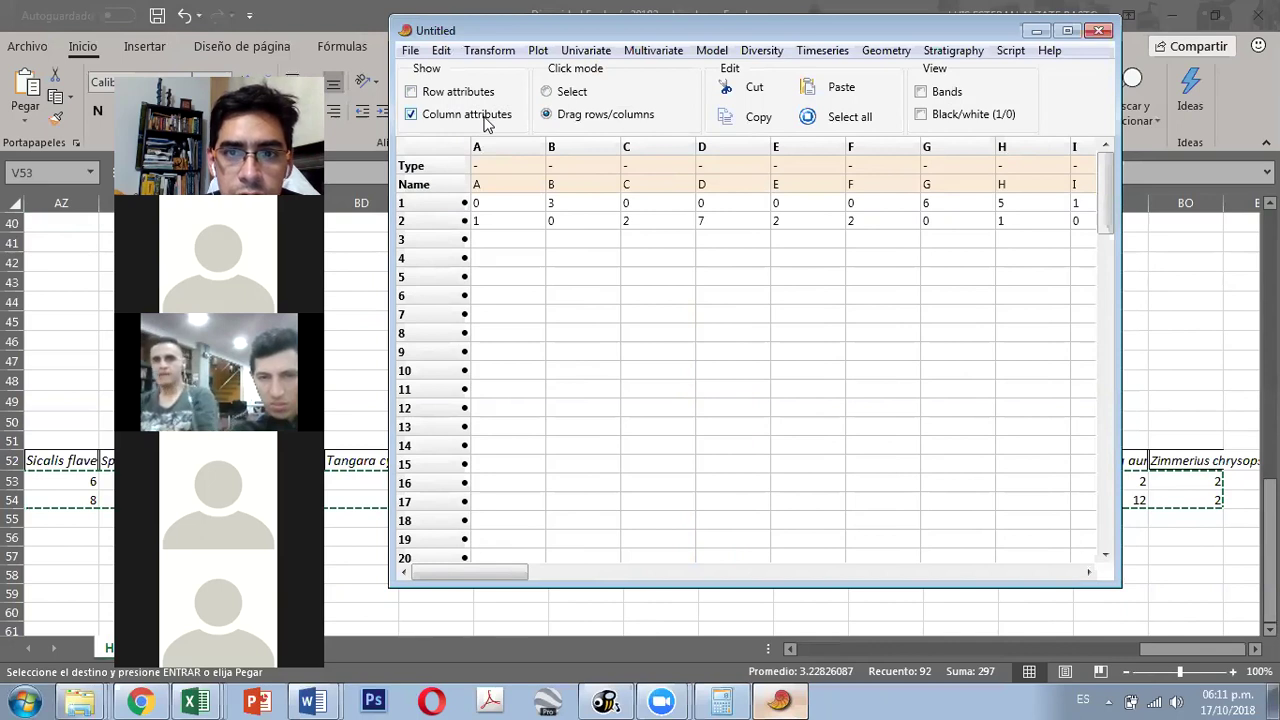
pyautogui.click(485, 118)
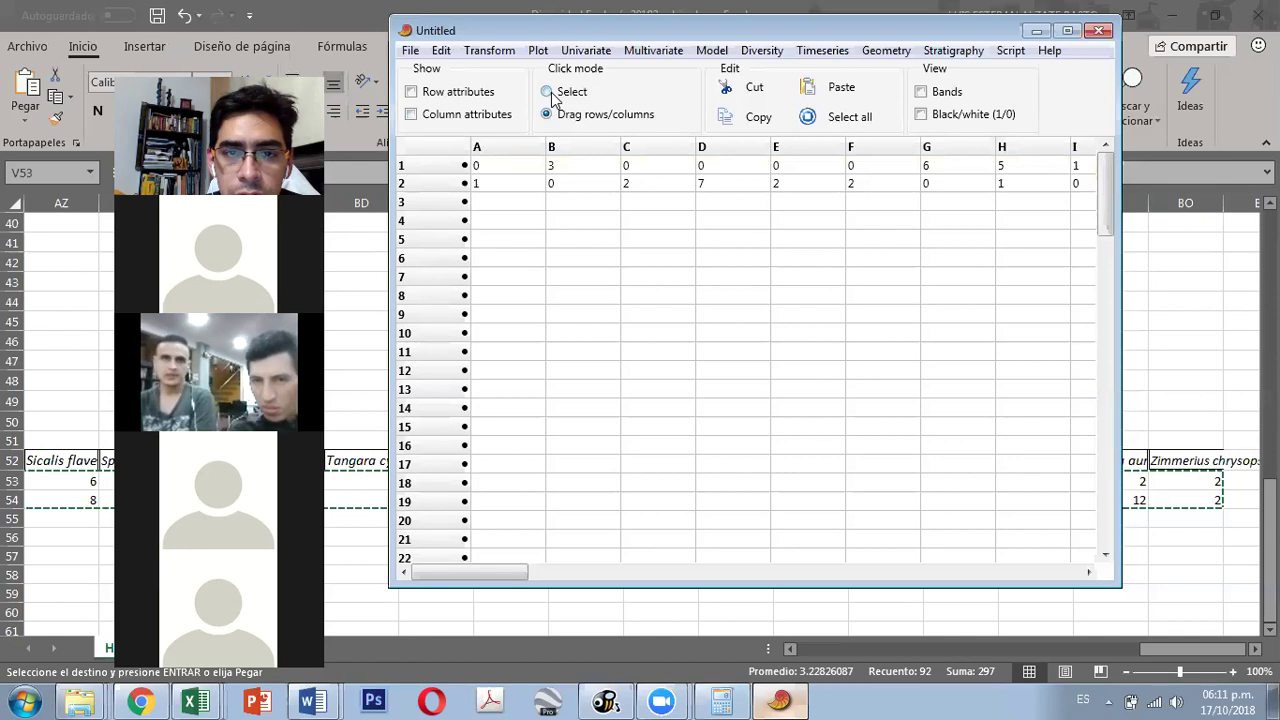
pyautogui.click(550, 92)
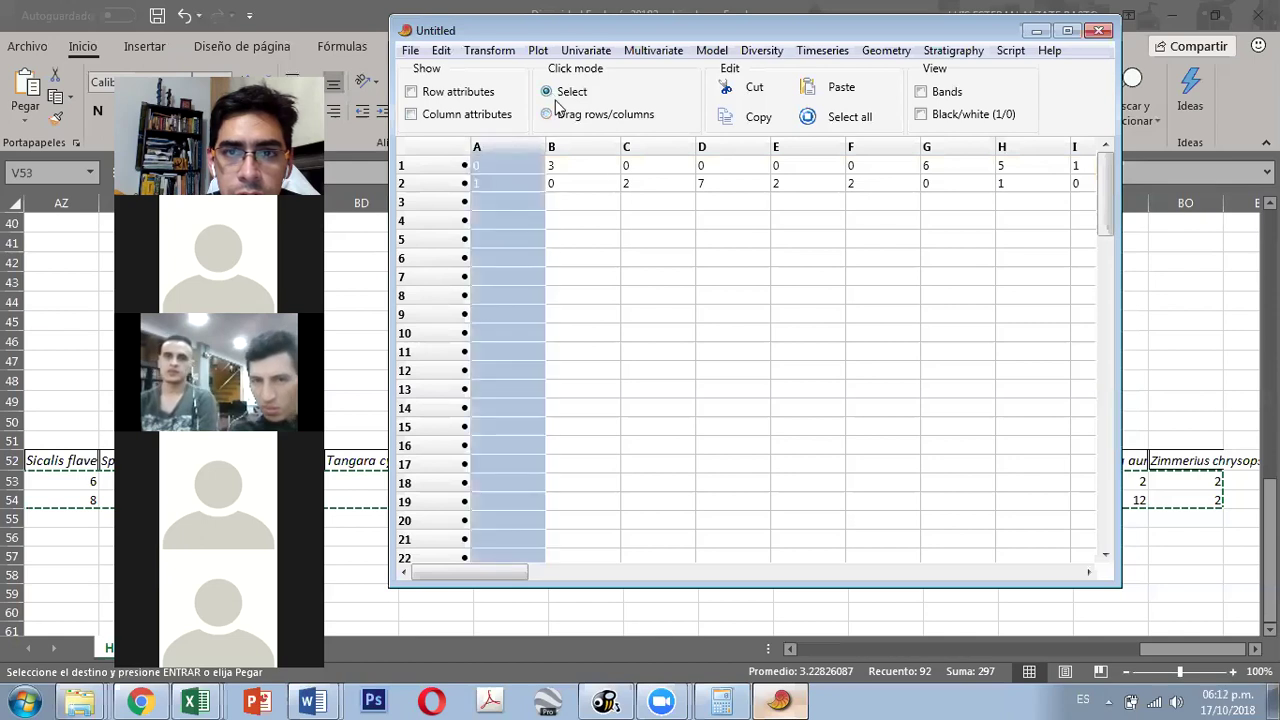
pyautogui.click(448, 55)
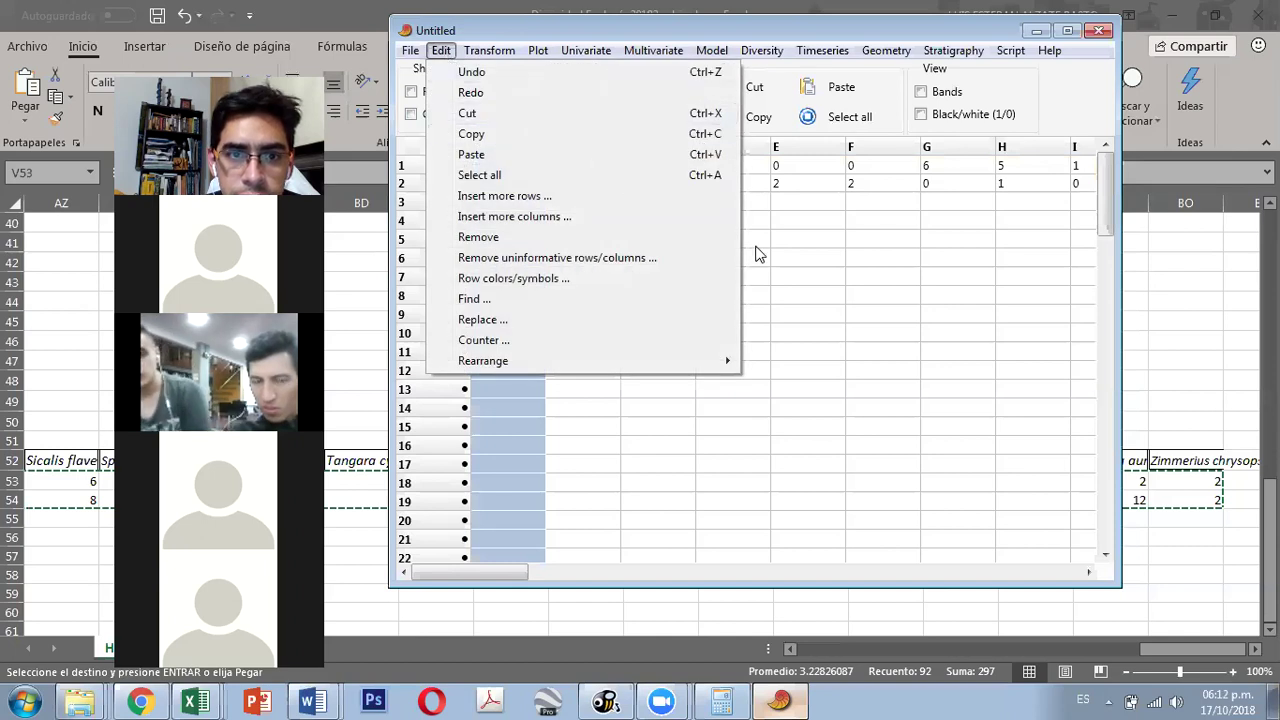
pyautogui.click(800, 240)
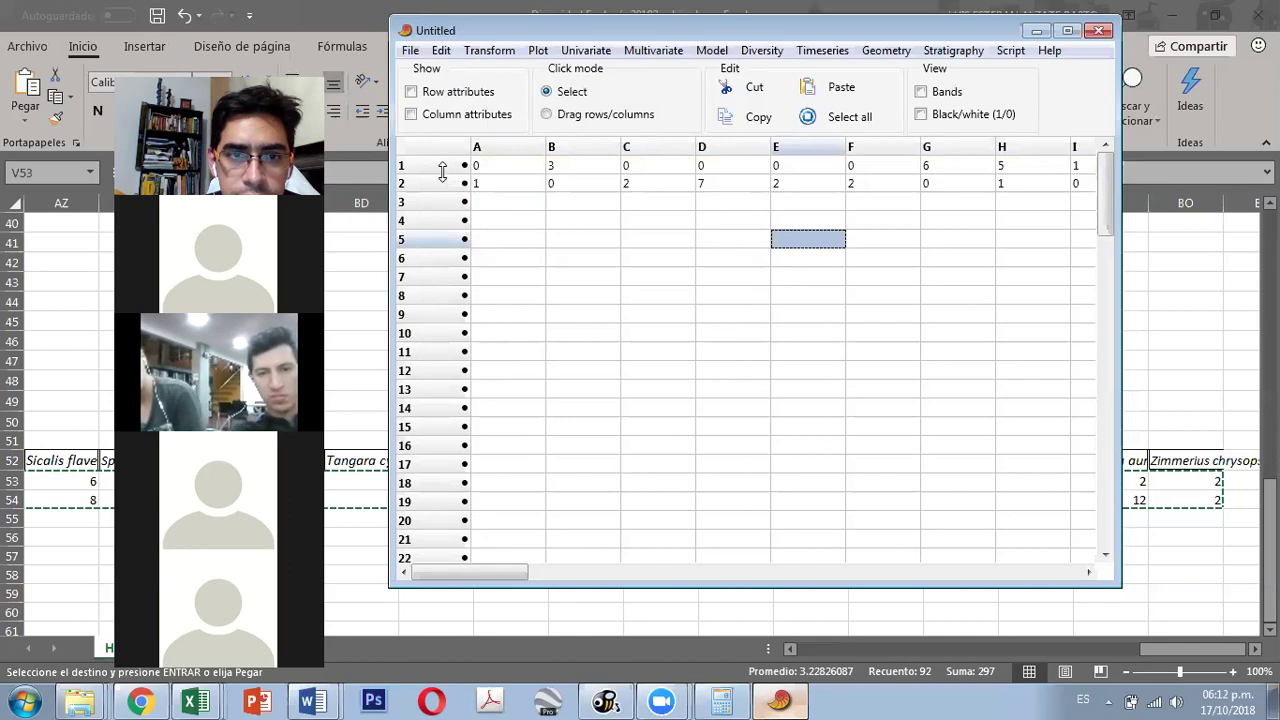
pyautogui.click(444, 168)
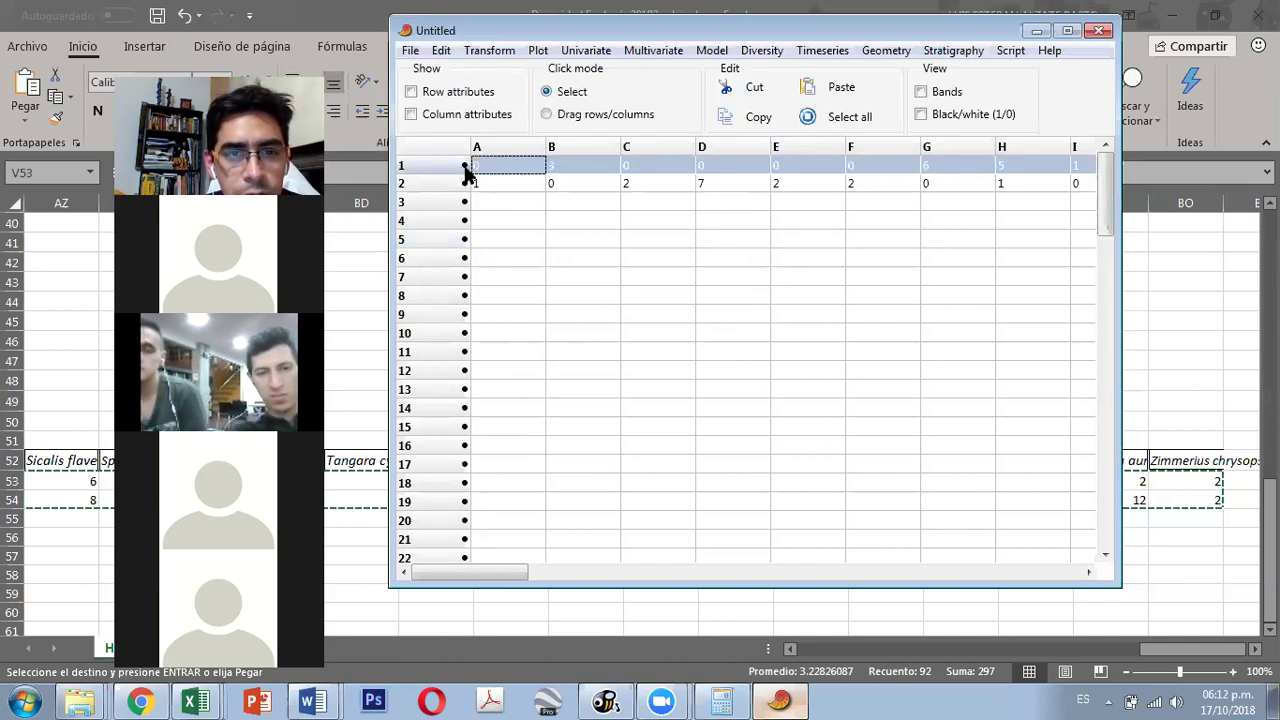
pyautogui.click(495, 152)
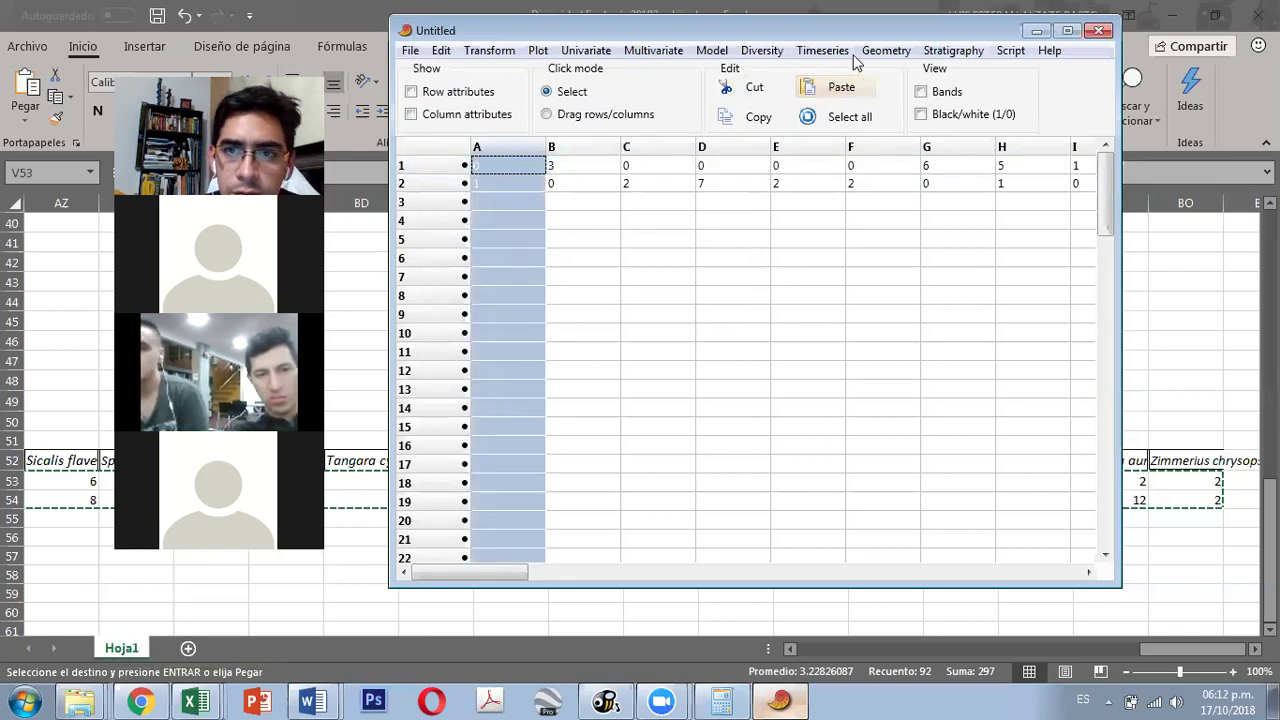
pyautogui.click(441, 51)
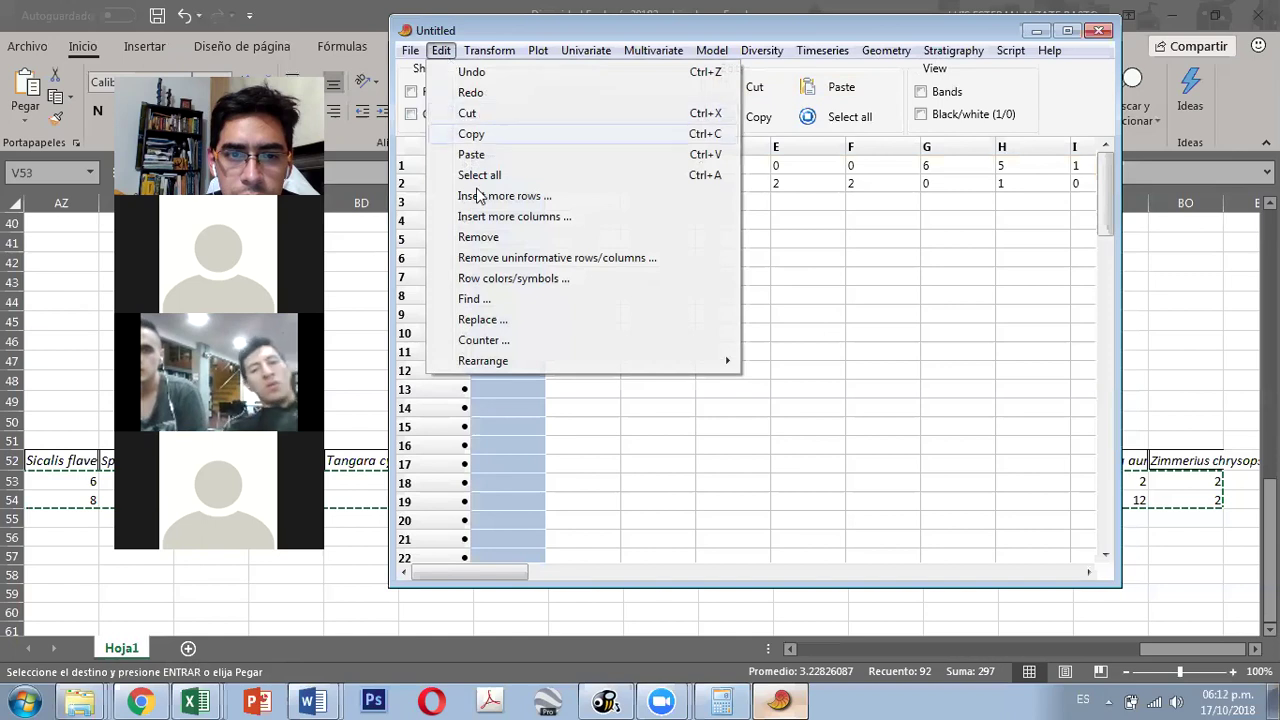
pyautogui.moveTo(525, 370)
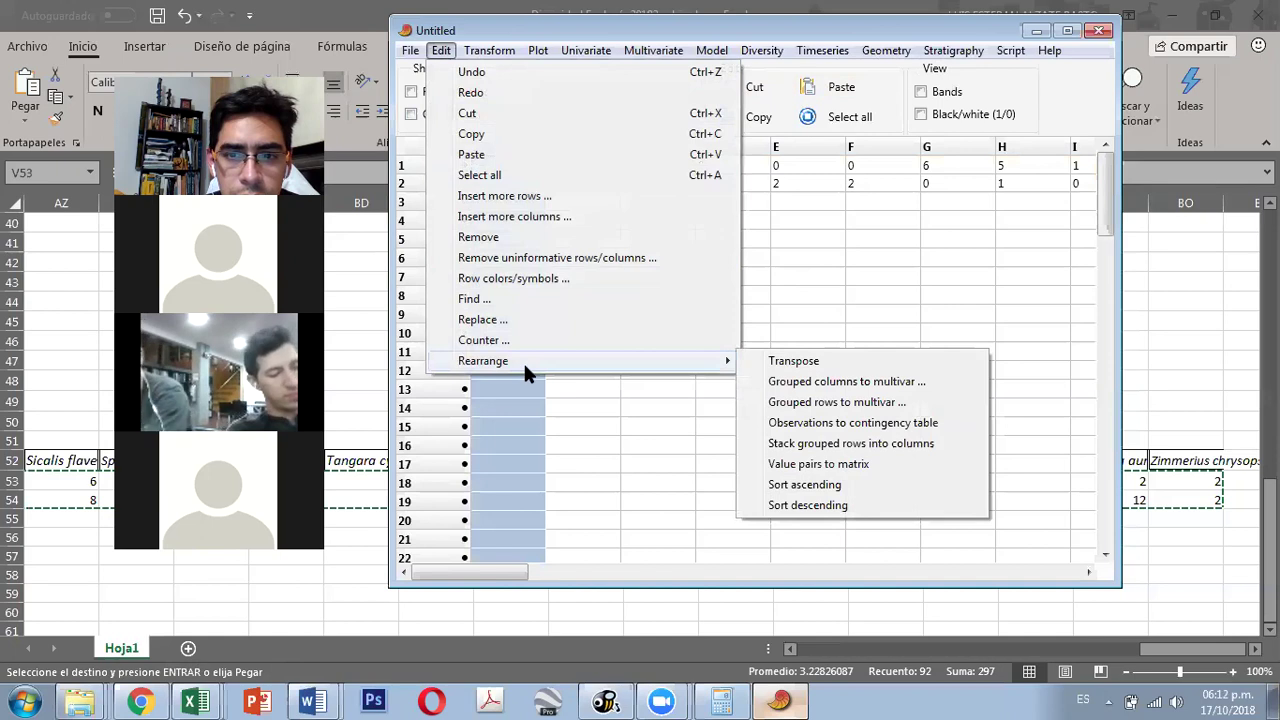
pyautogui.click(823, 277)
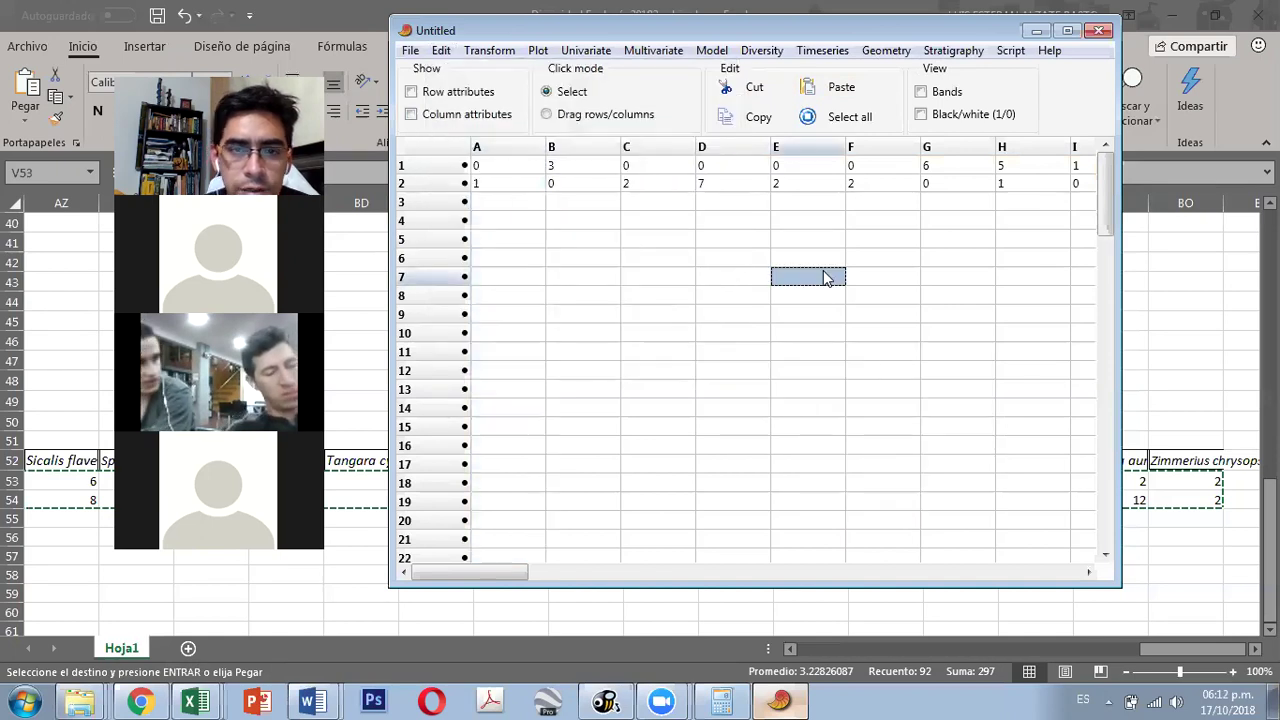
# Step: Insert one empty column in front of the species abundance data and select it
pyautogui.click(403, 168)
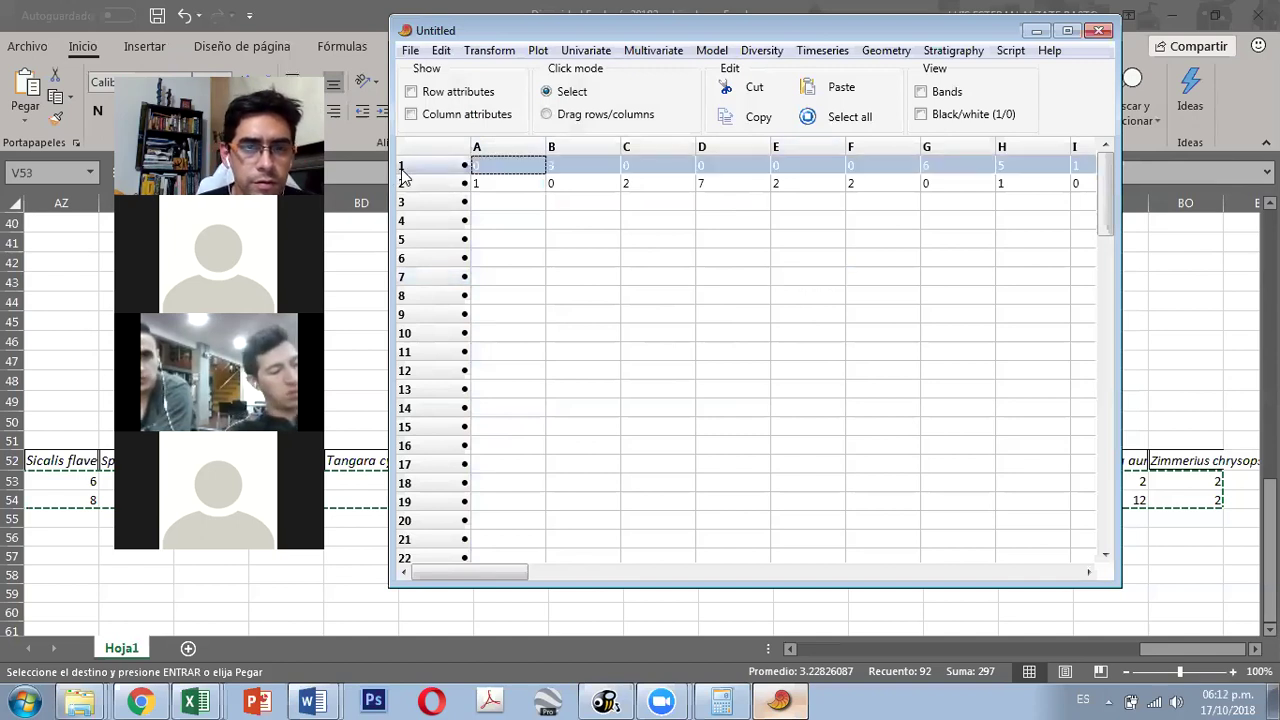
pyautogui.click(443, 51)
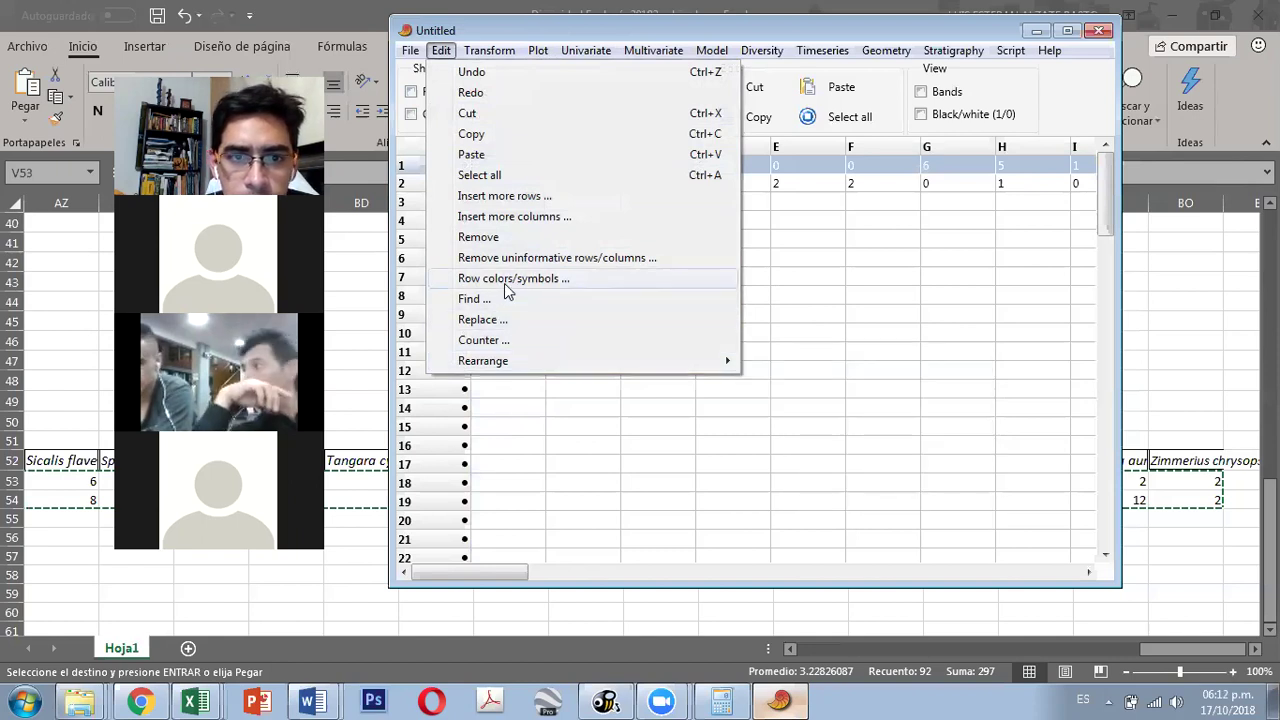
pyautogui.click(505, 217)
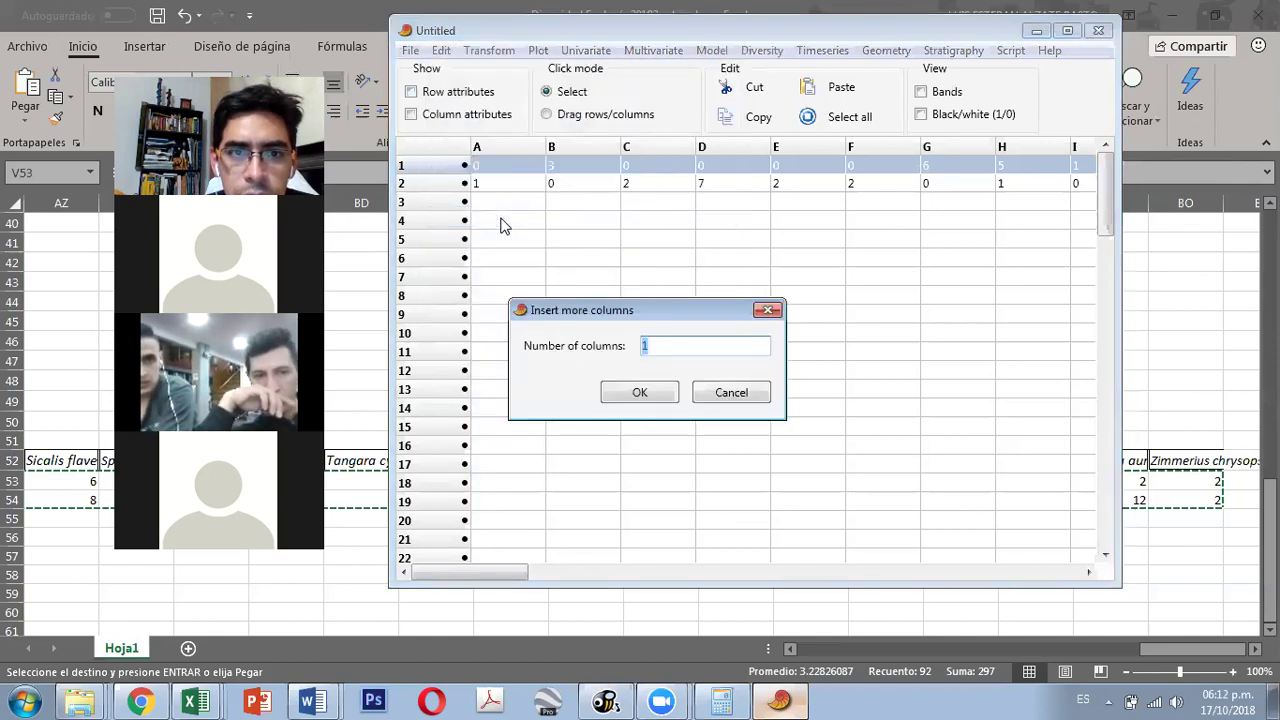
pyautogui.click(655, 393)
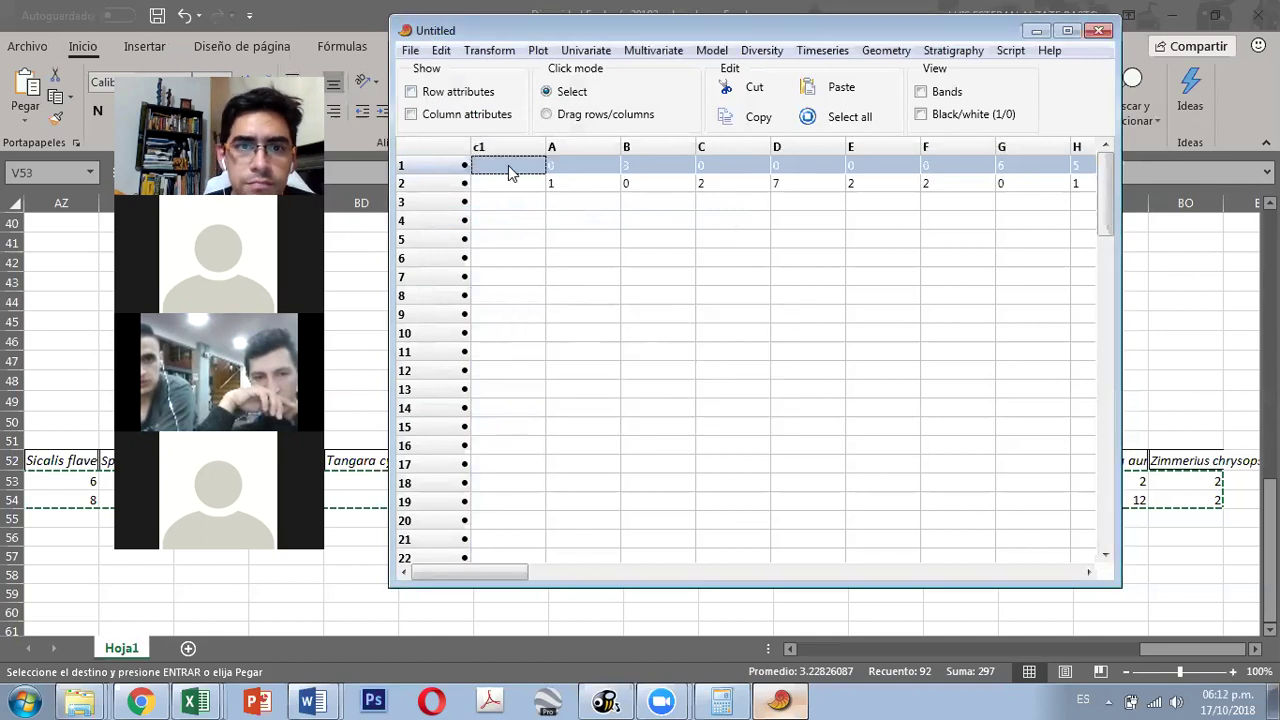
pyautogui.rightClick(508, 170)
pyautogui.click(498, 163)
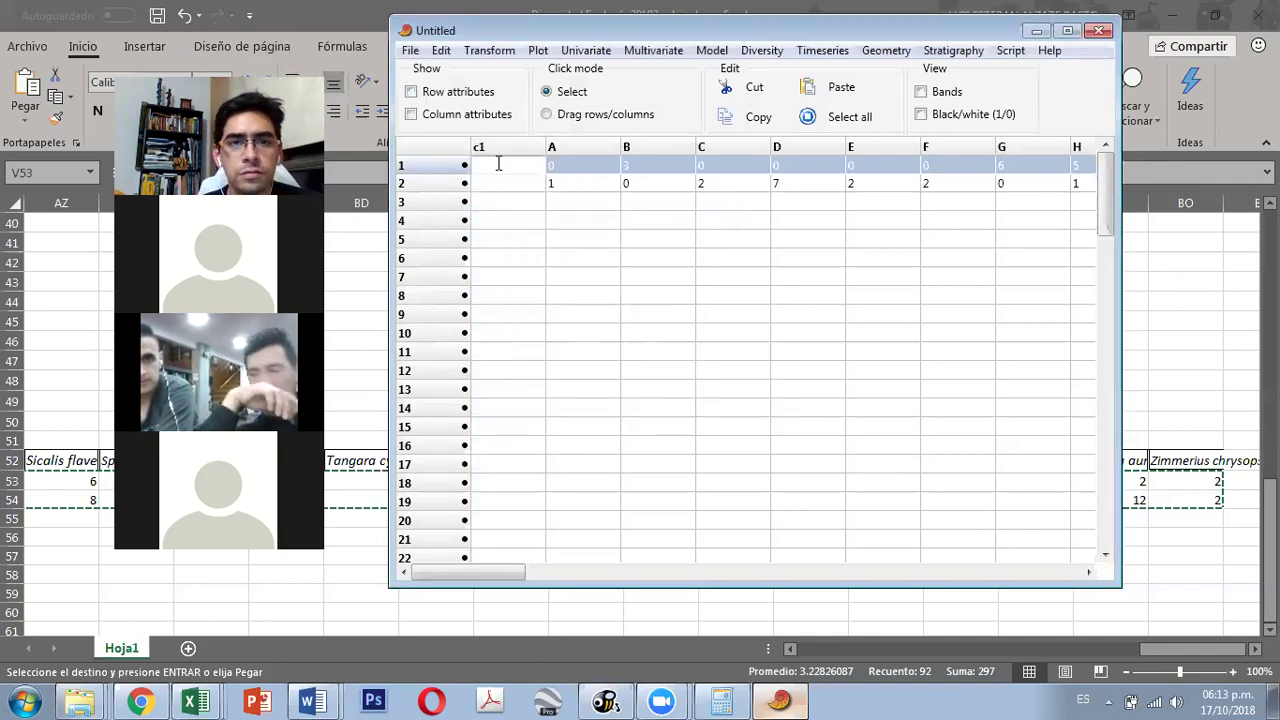
pyautogui.click(504, 148)
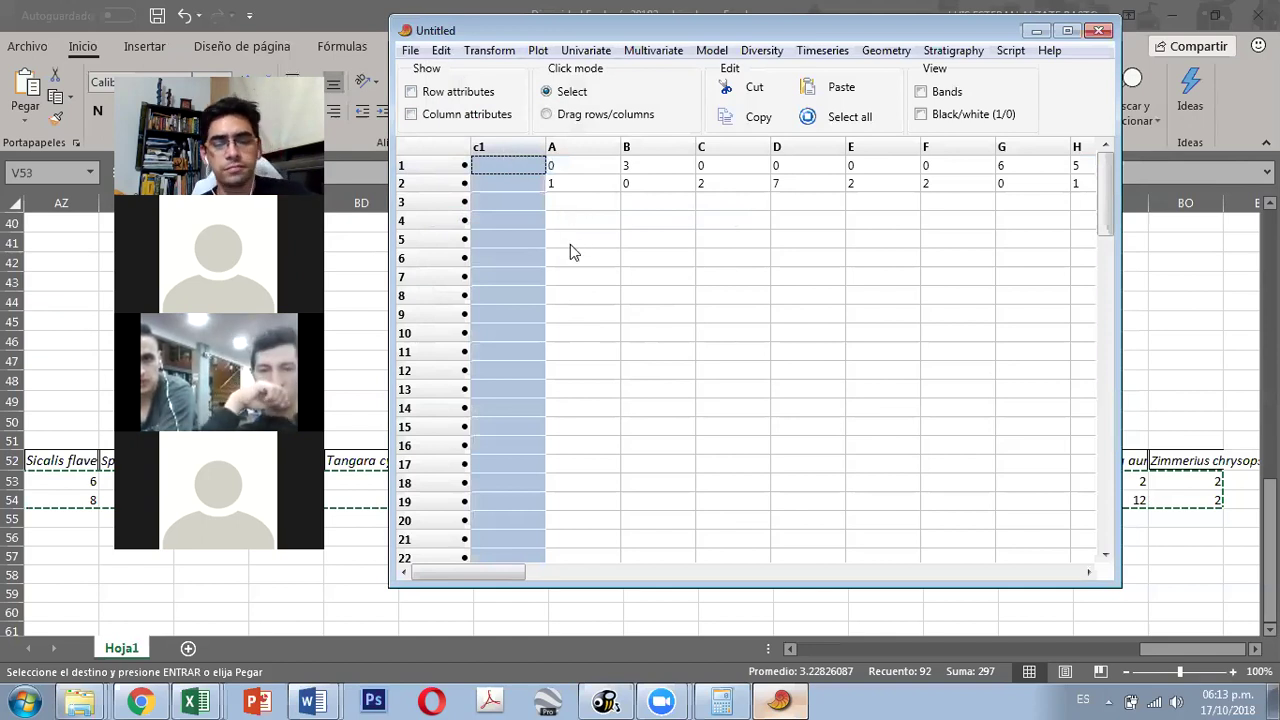
# Step: Undo the insertion of the empty column before column A
pyautogui.click(584, 221)
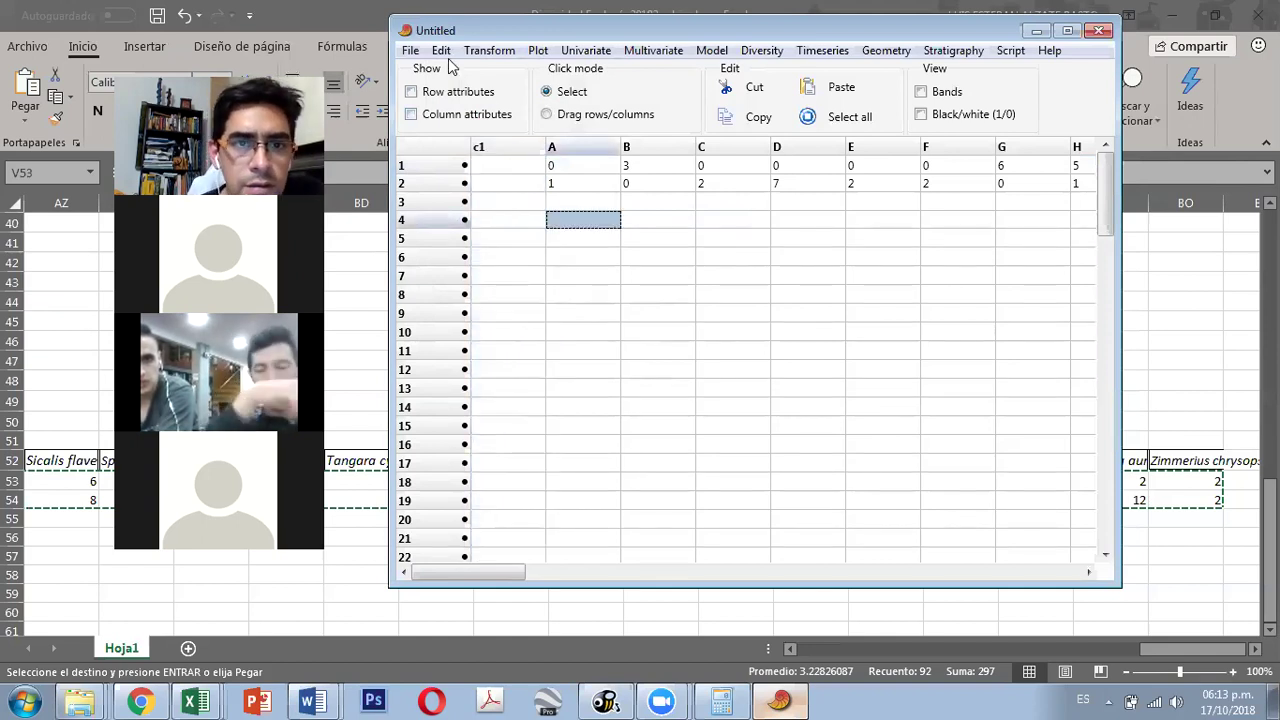
pyautogui.click(440, 51)
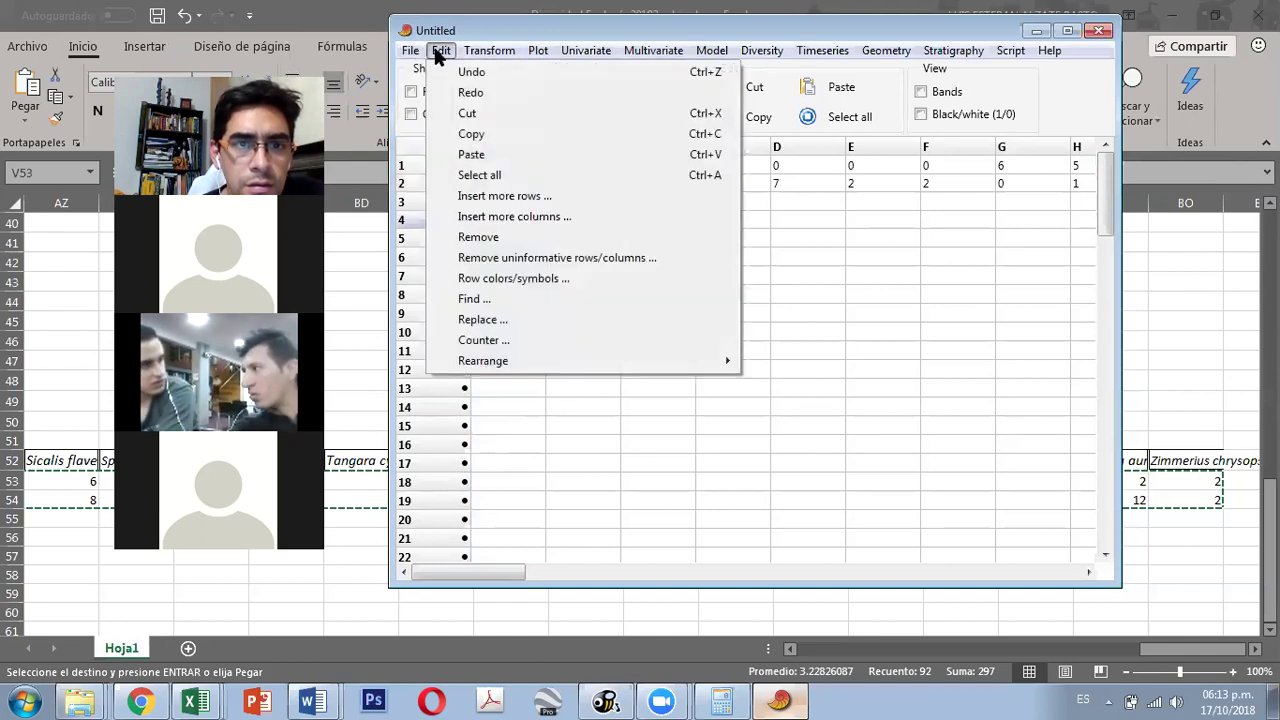
pyautogui.click(474, 74)
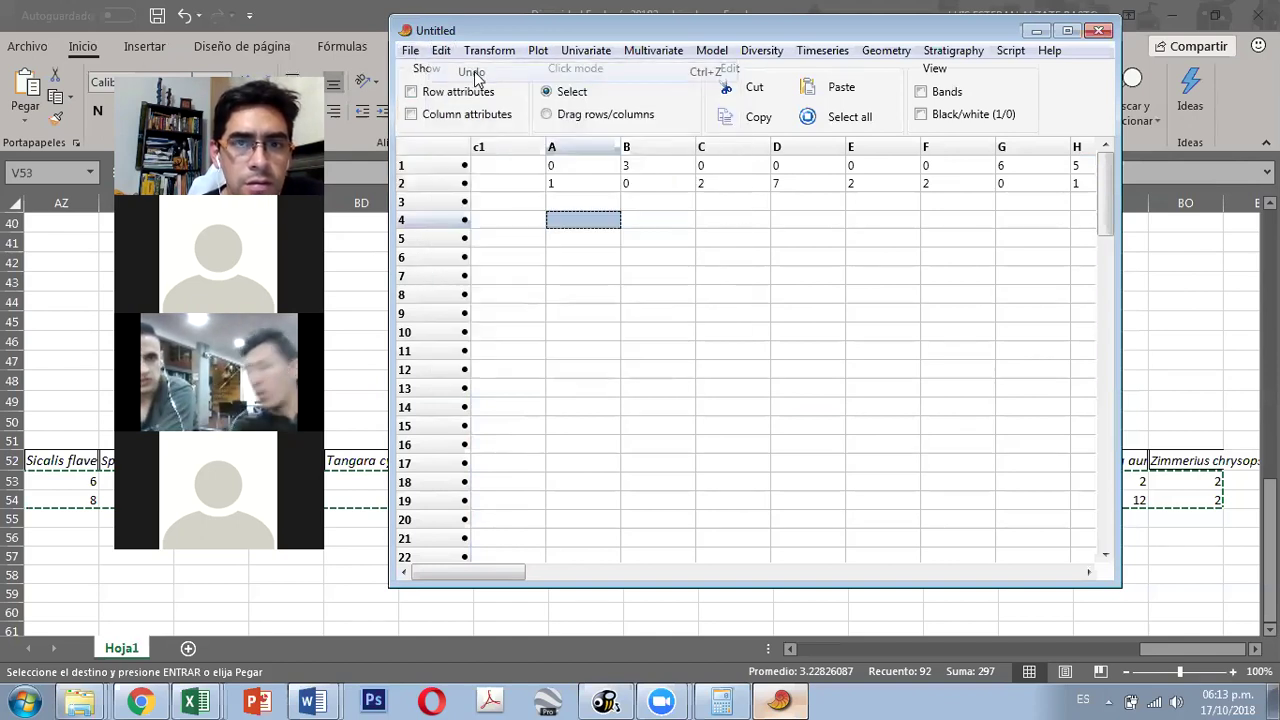
pyautogui.click(501, 211)
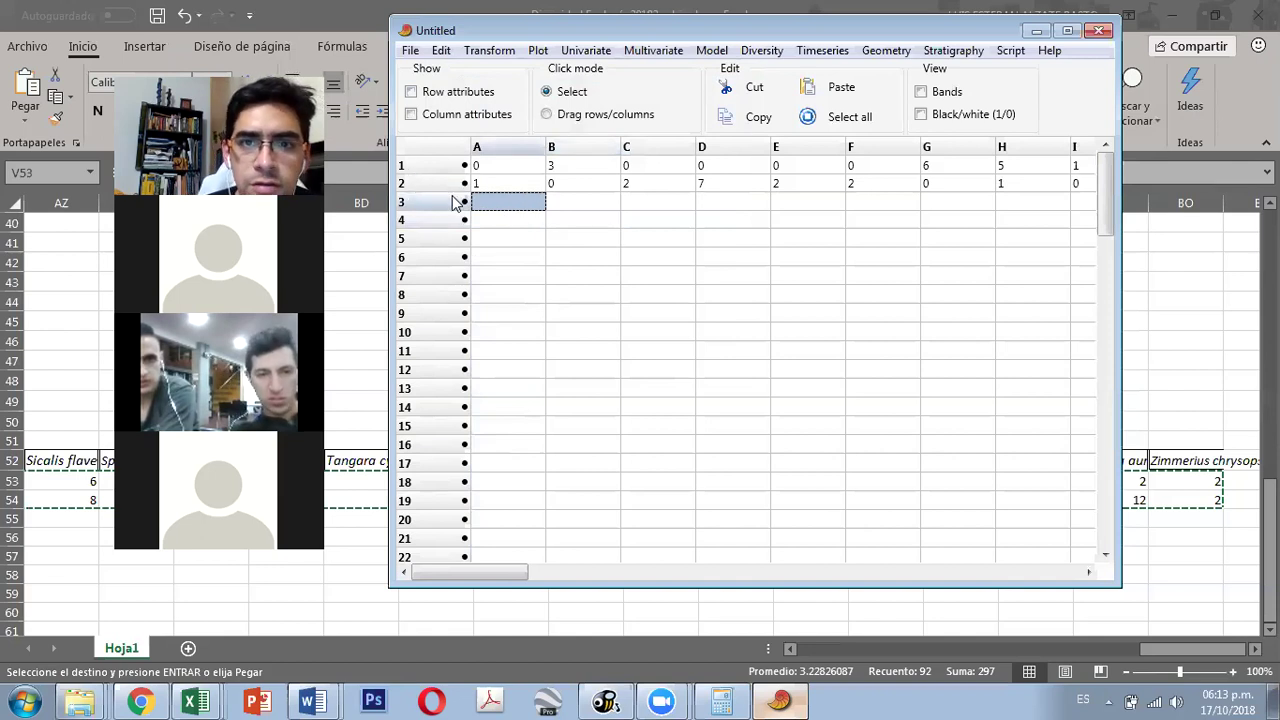
pyautogui.click(491, 151)
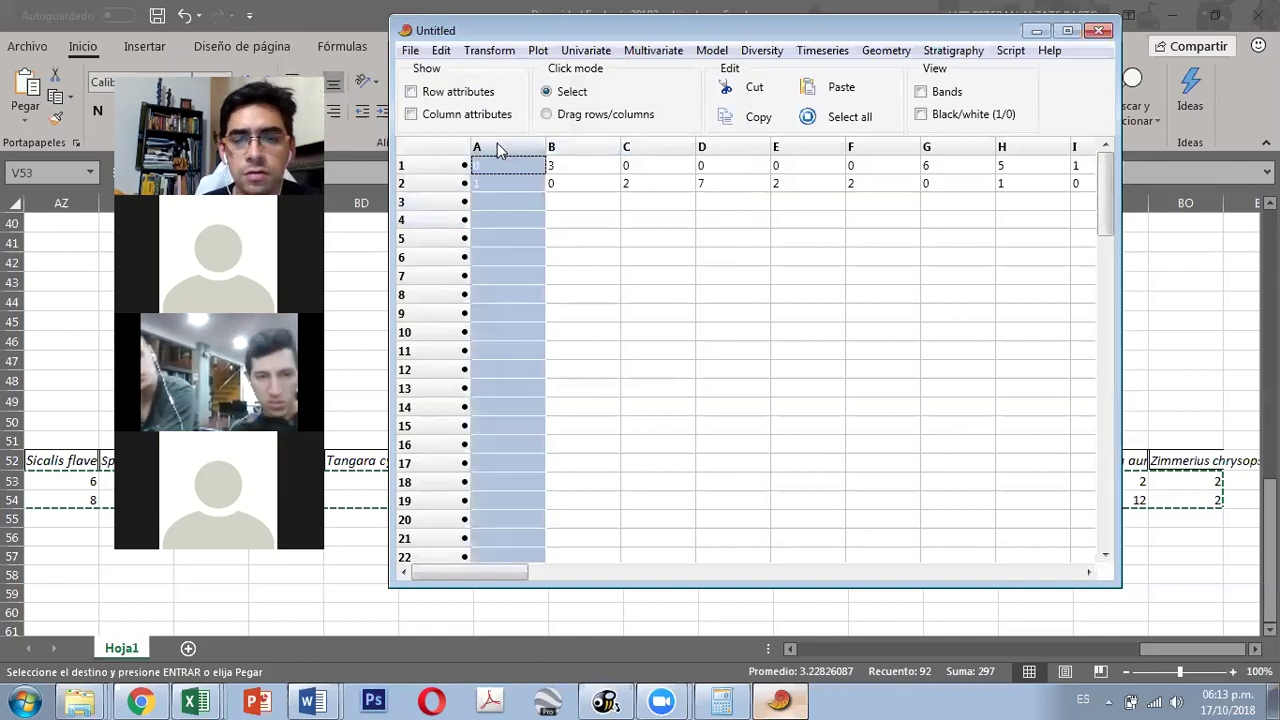
pyautogui.hotkey('shift', 'Right')
pyautogui.hotkey('shift', 'Right')
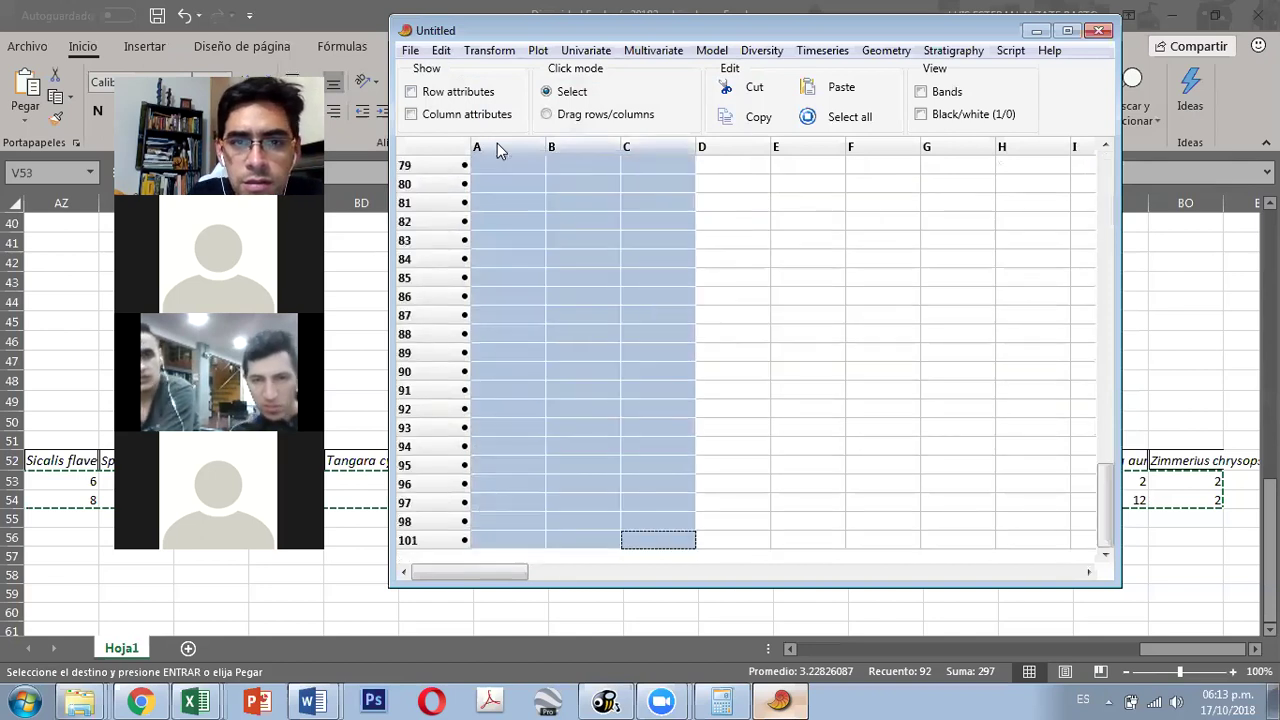
pyautogui.hotkey('shift', 'Right')
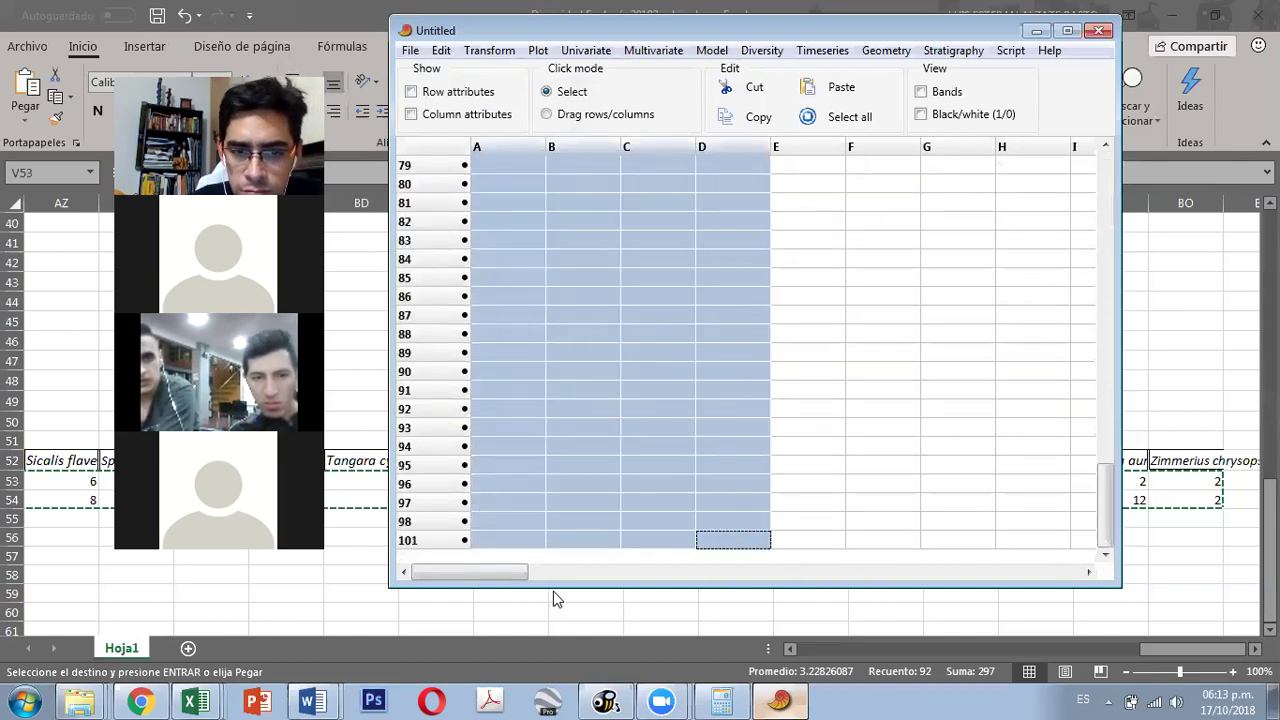
pyautogui.hotkey('shift', 'Left')
pyautogui.hotkey('shift', 'Left')
pyautogui.hotkey('shift', 'Left')
pyautogui.scroll(8, 884, 319)
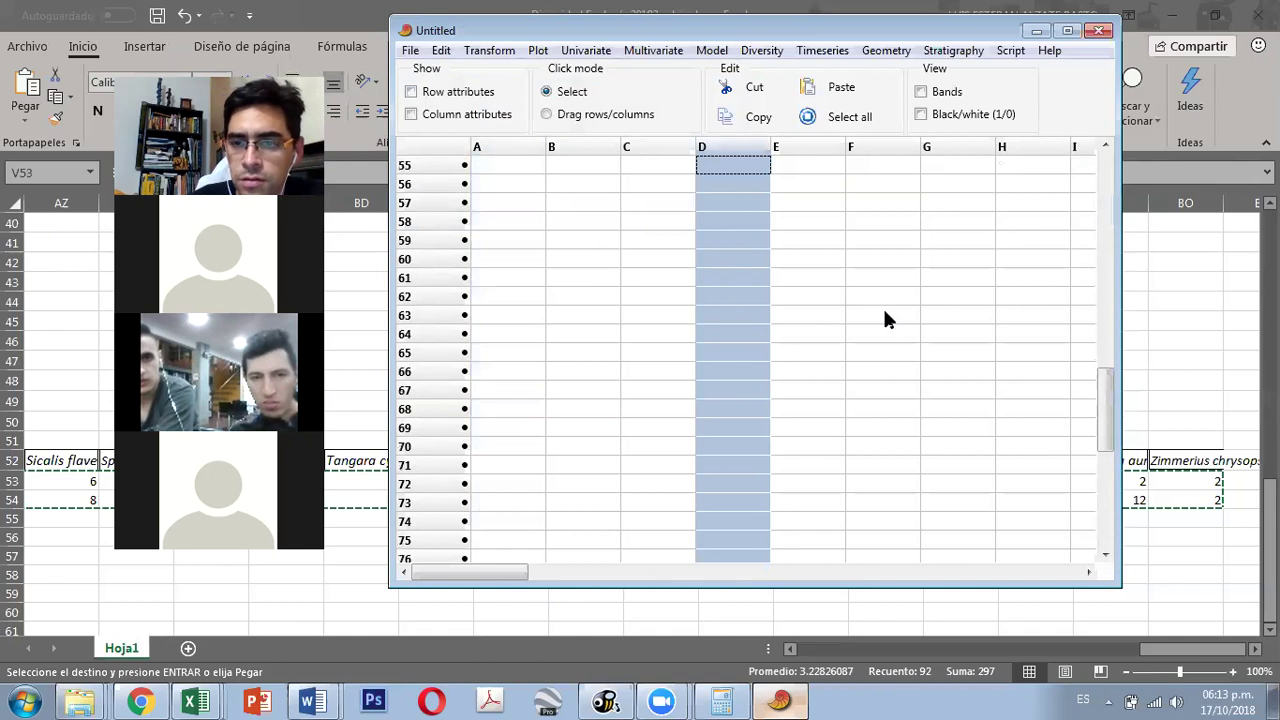
pyautogui.scroll(17, 1108, 290)
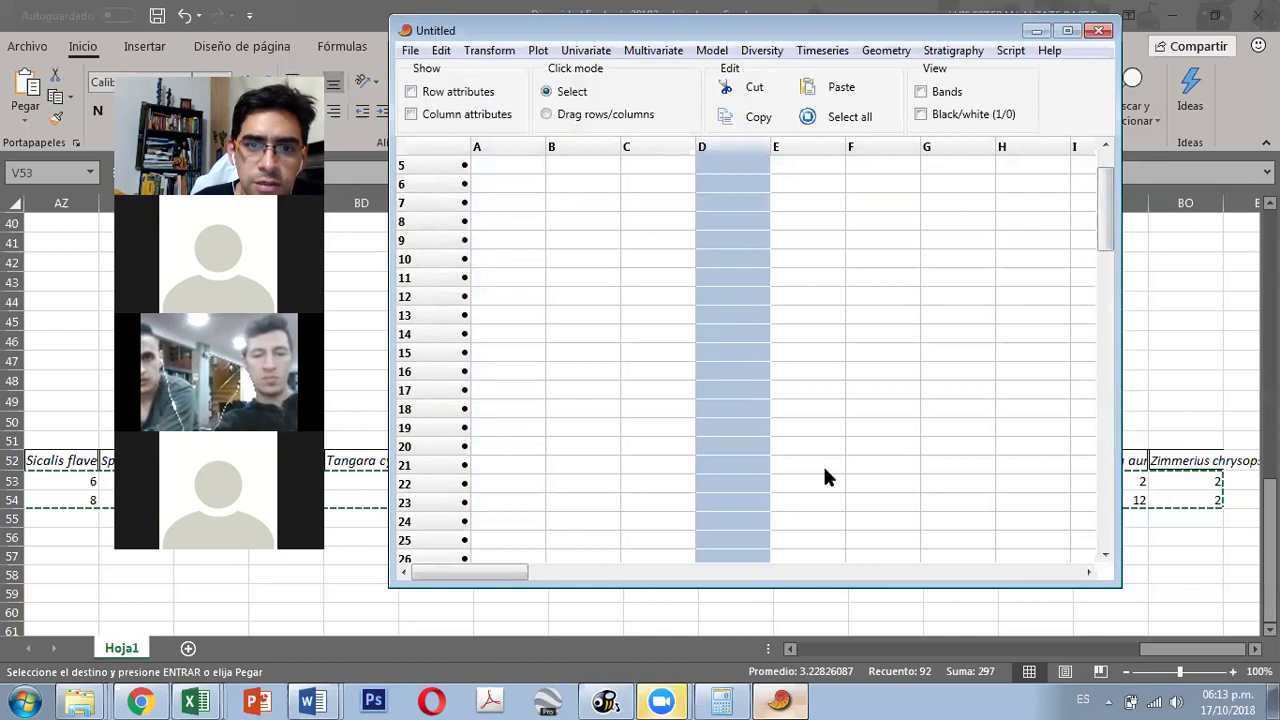
# Step: Run the Beta diversity analysis on the two pasted habitat rows, 1 and 2
pyautogui.click(1080, 125)
pyautogui.hotkey('ctrl', 'v')
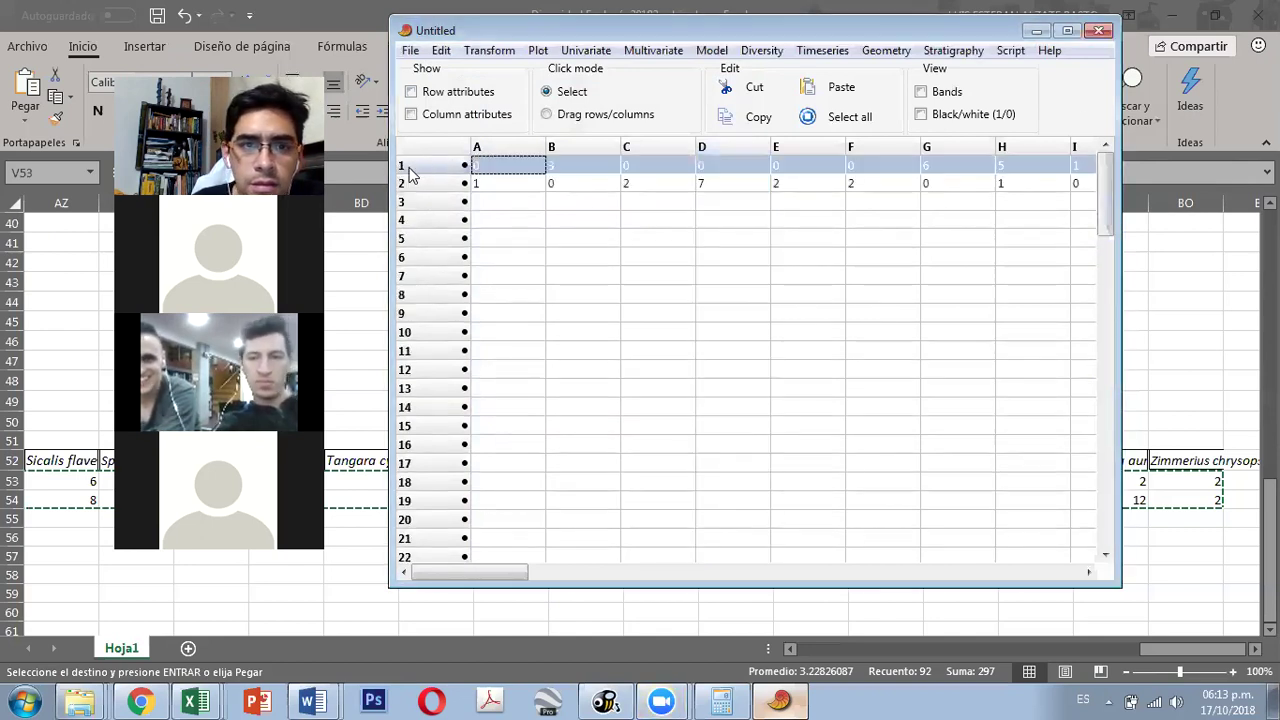
pyautogui.click(414, 191)
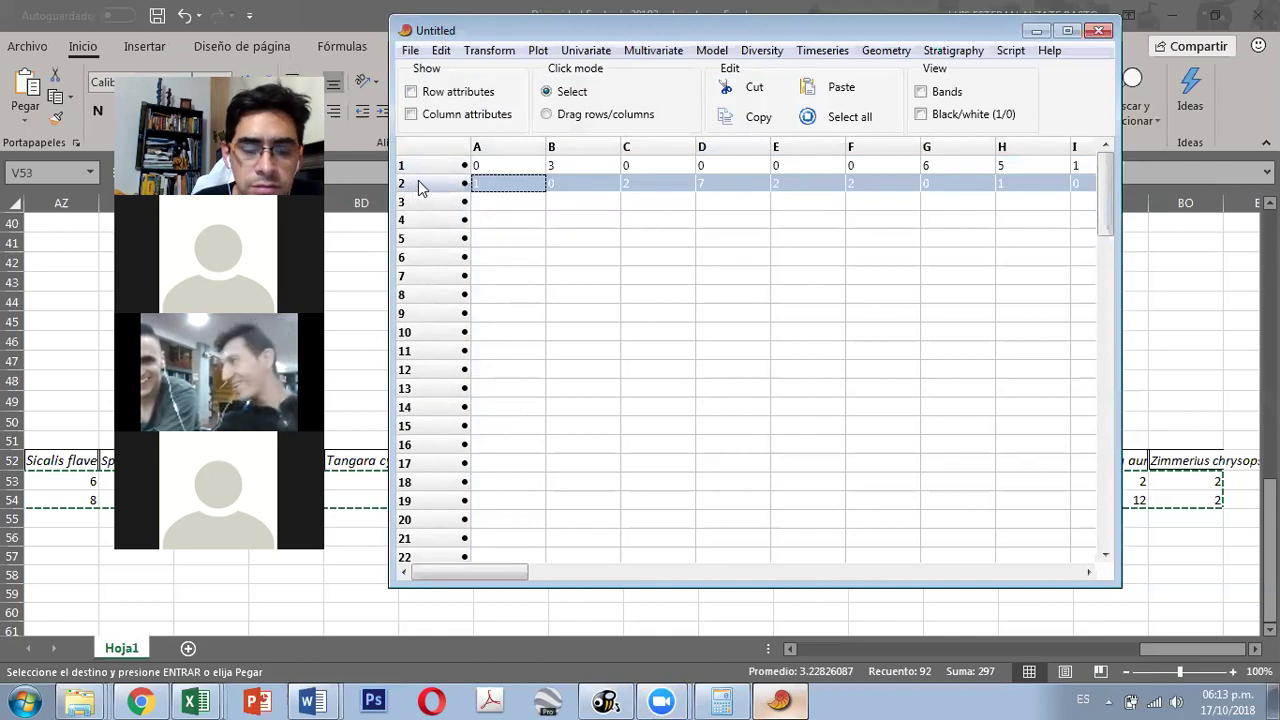
pyautogui.keyDown('shift'); pyautogui.click(431, 166); pyautogui.keyUp('shift')
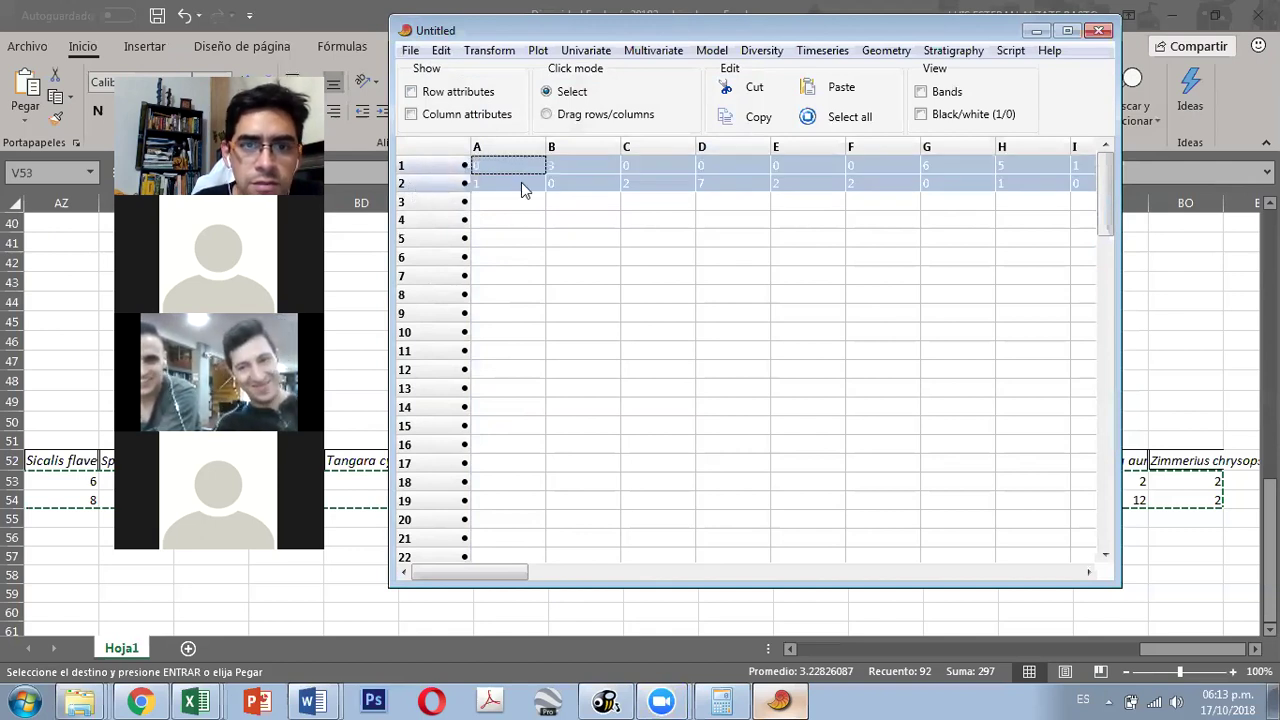
pyautogui.click(762, 52)
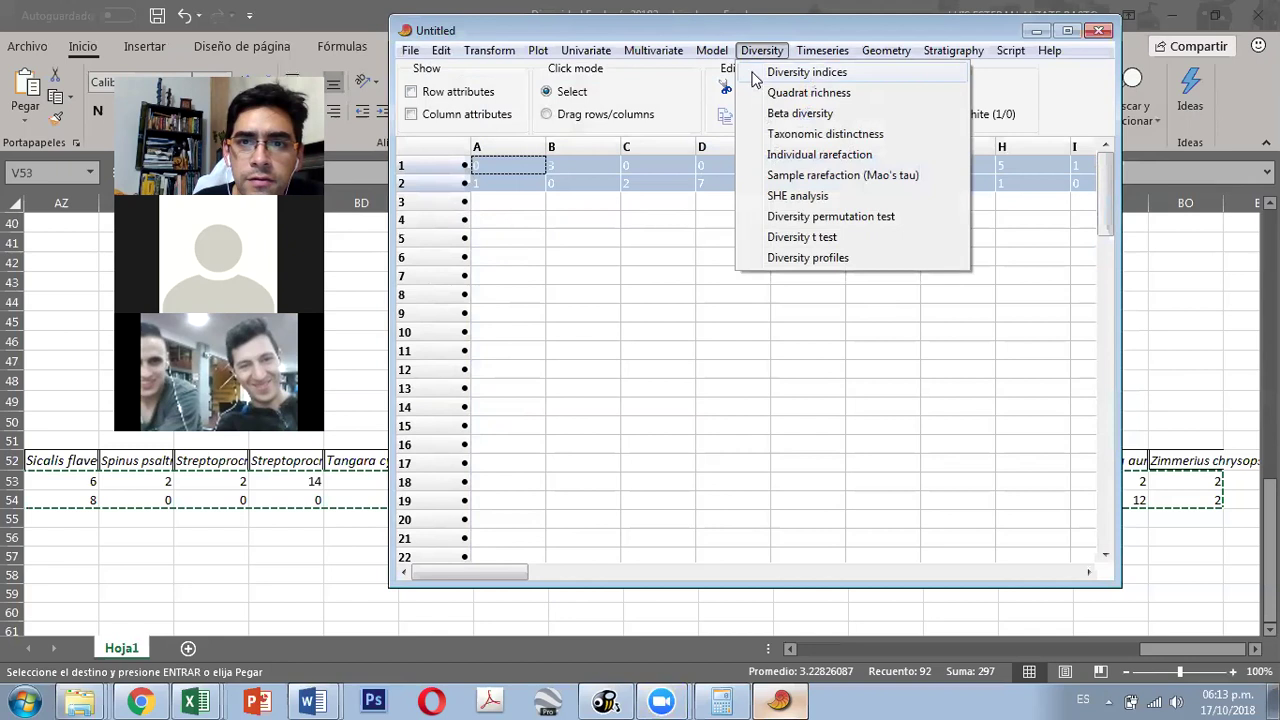
pyautogui.click(803, 116)
pyautogui.moveTo(508, 152); pyautogui.dragTo(735, 130)
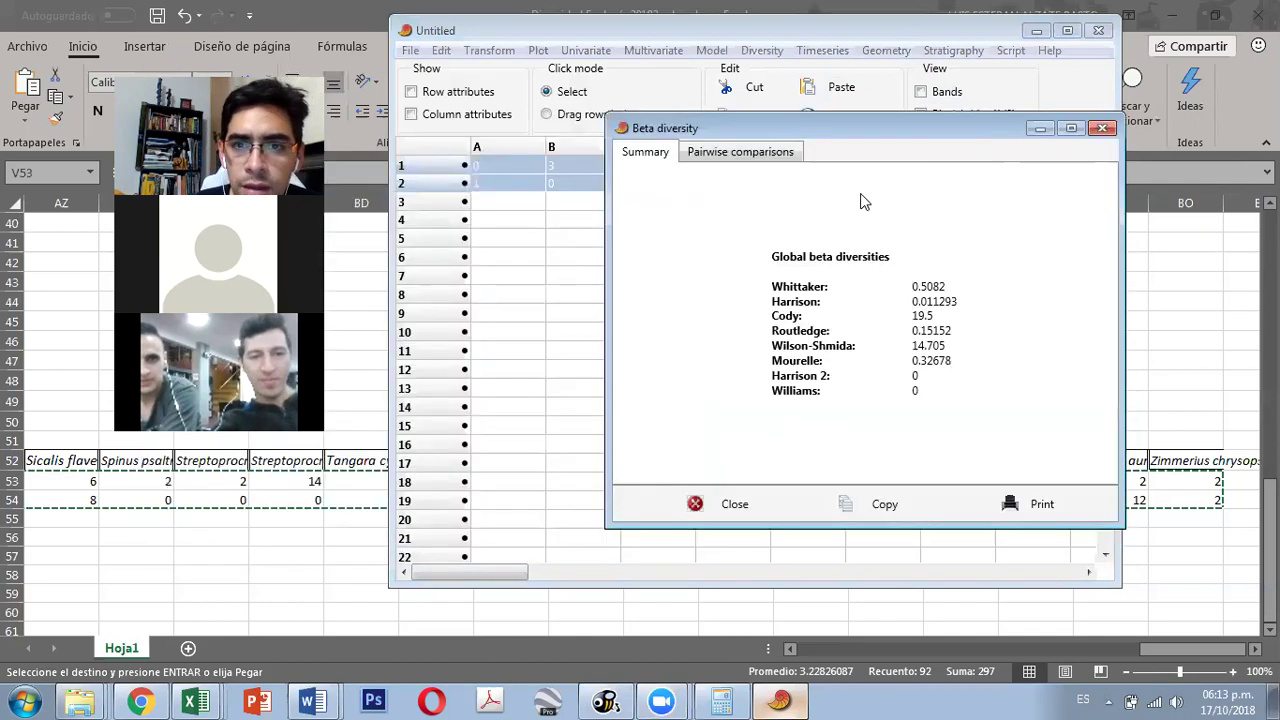
# Step: Review the pairwise beta diversity comparisons with the Whittaker and Harrison measures, return to the global summary, and close the results
pyautogui.click(735, 152)
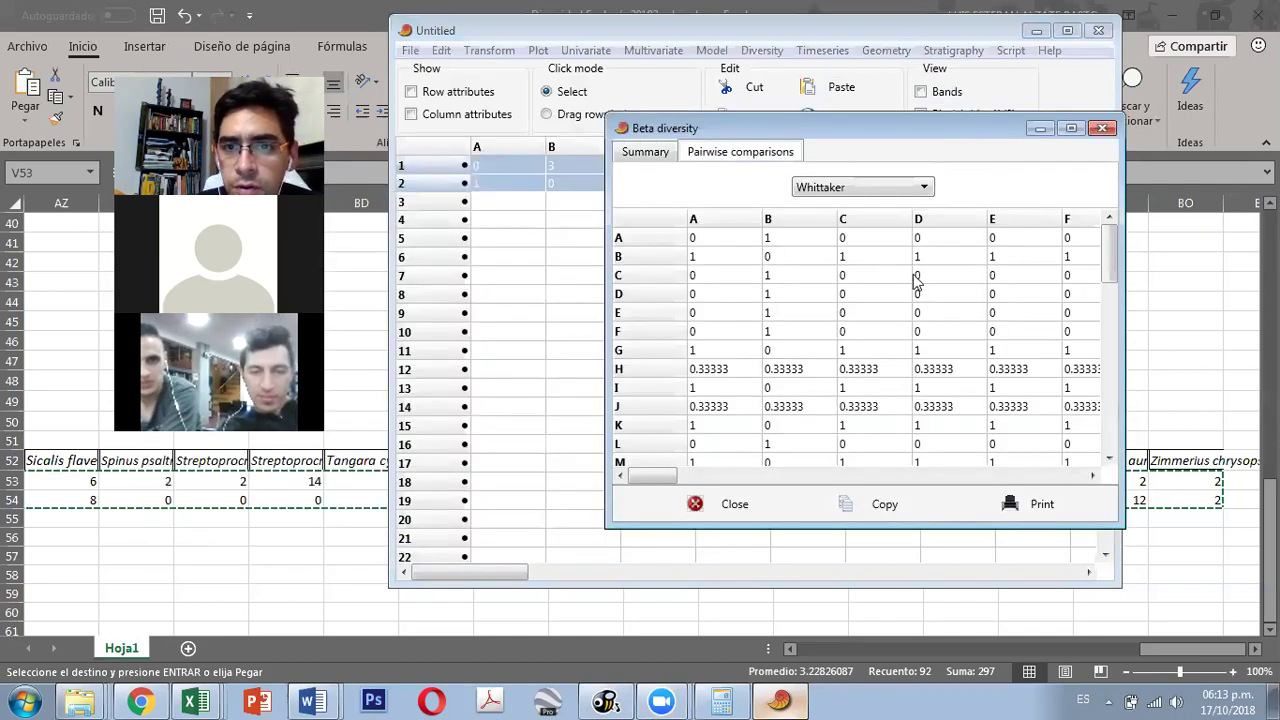
pyautogui.click(925, 188)
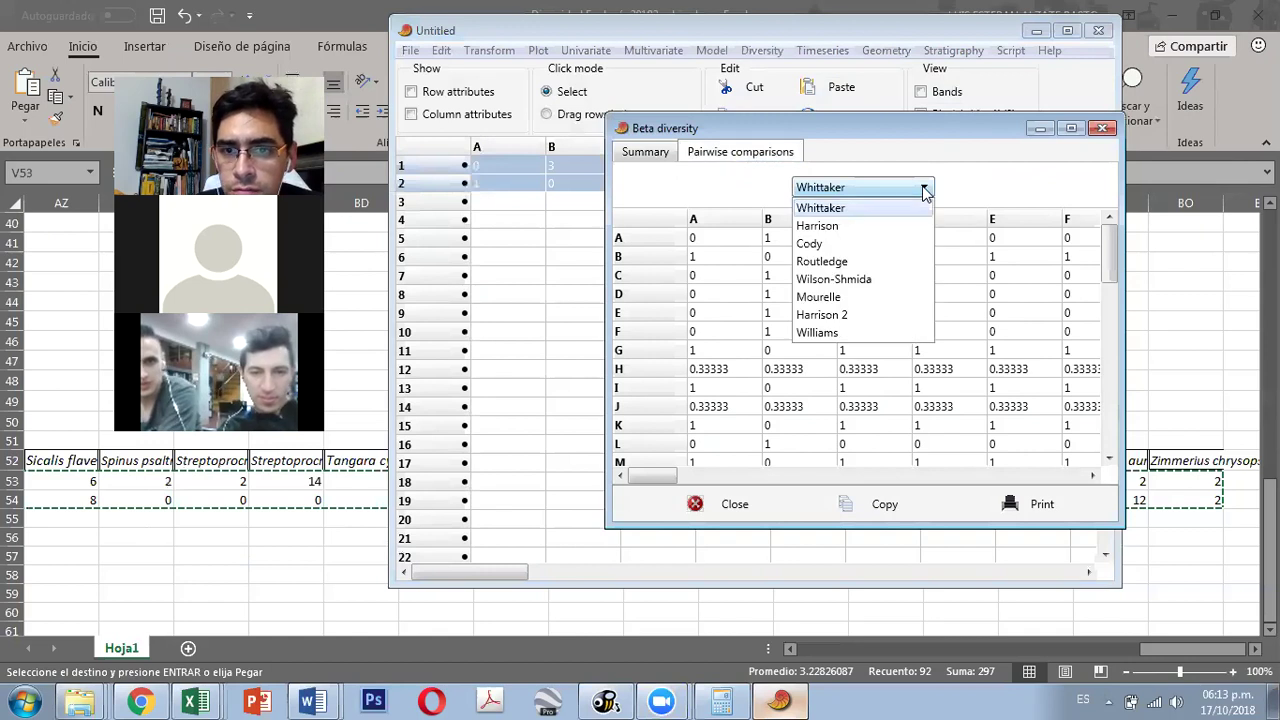
pyautogui.click(862, 229)
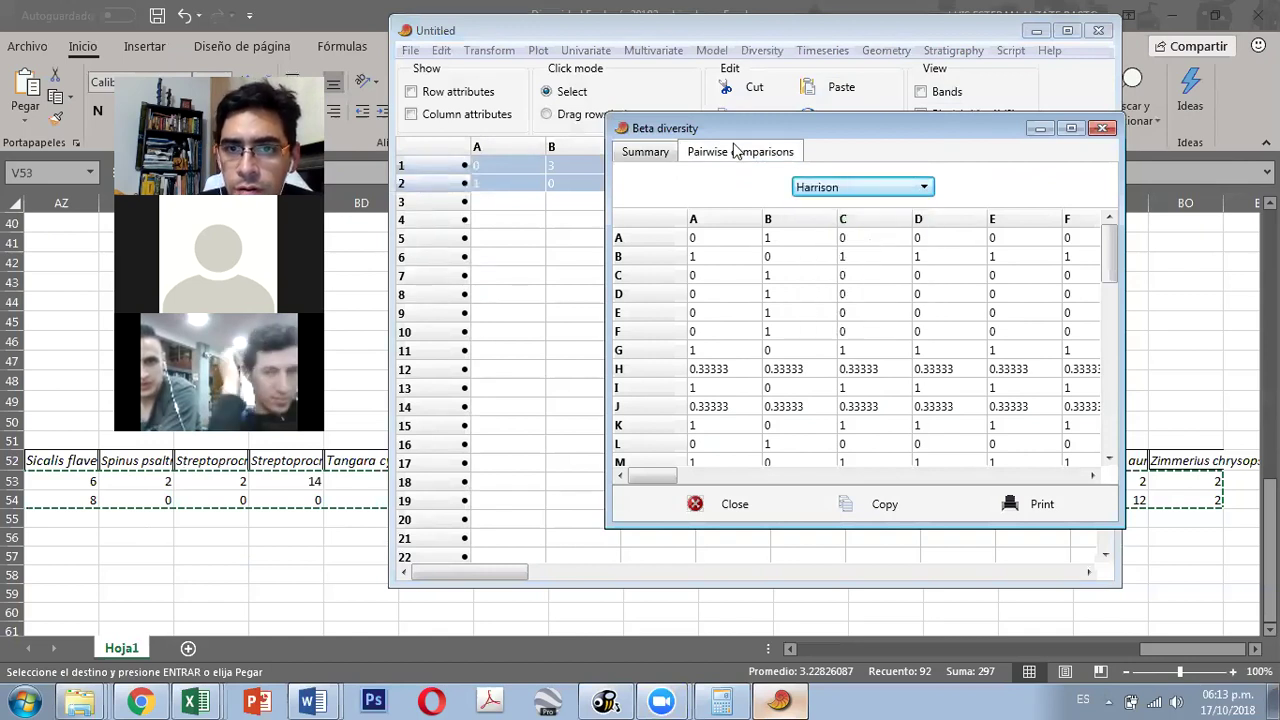
pyautogui.click(645, 152)
pyautogui.click(870, 504)
pyautogui.click(1102, 129)
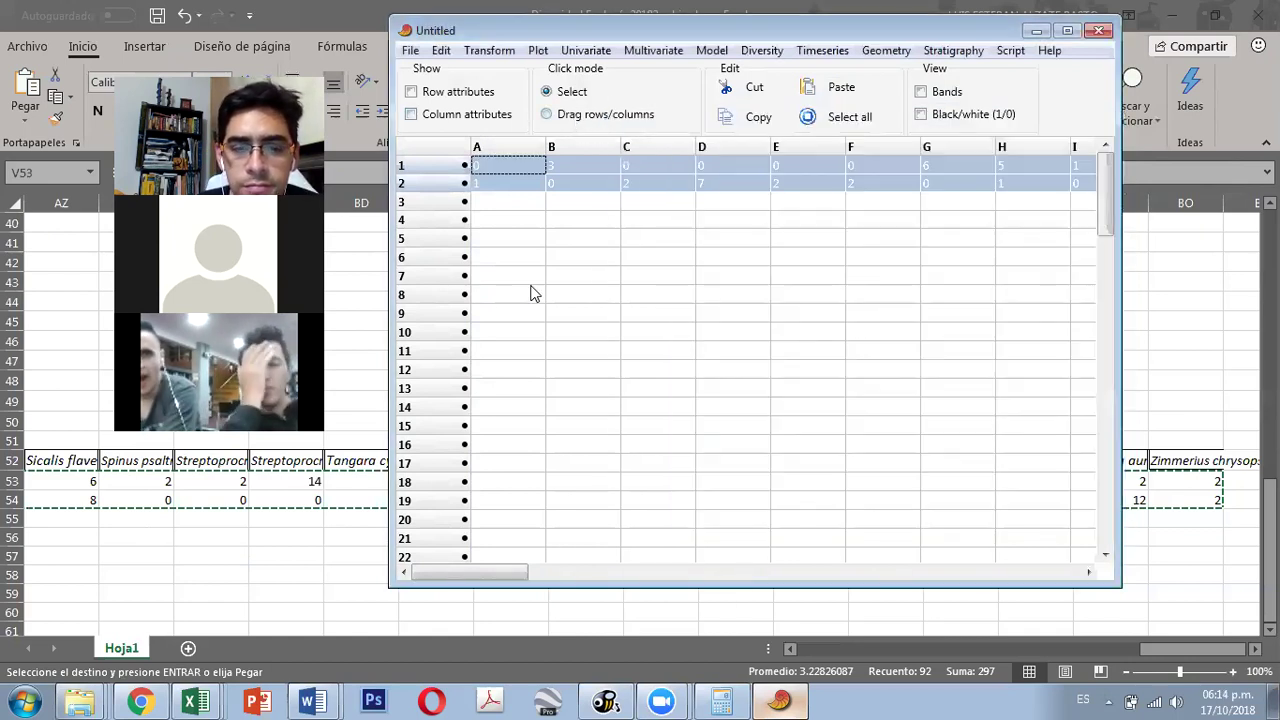
# Step: Start a new empty PAST spreadsheet, discarding the unsaved habitat data
pyautogui.click(413, 52)
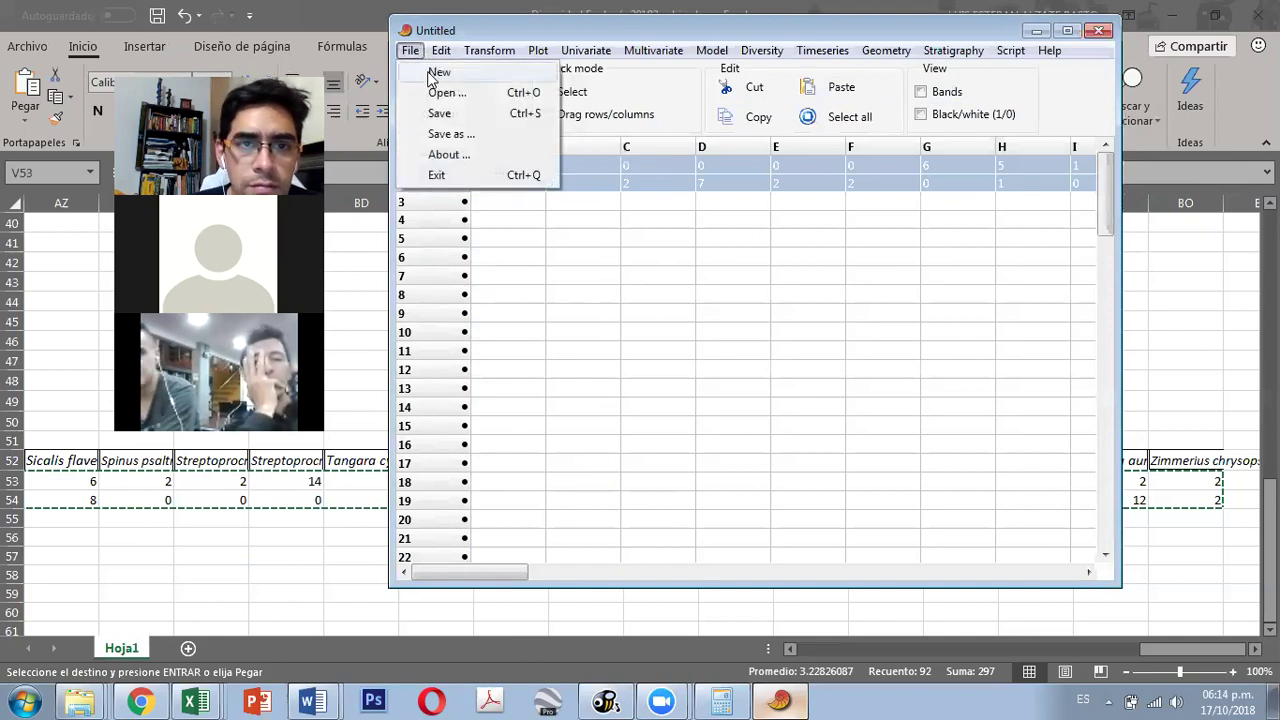
pyautogui.click(430, 73)
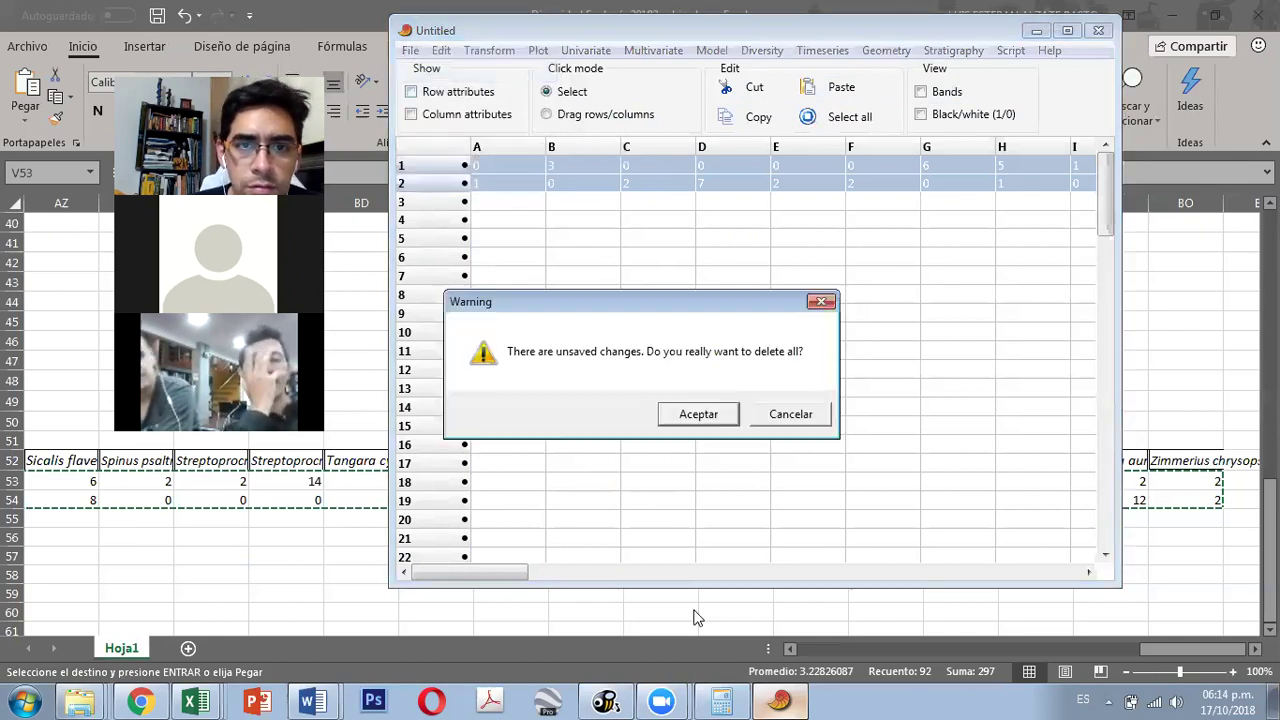
pyautogui.click(716, 418)
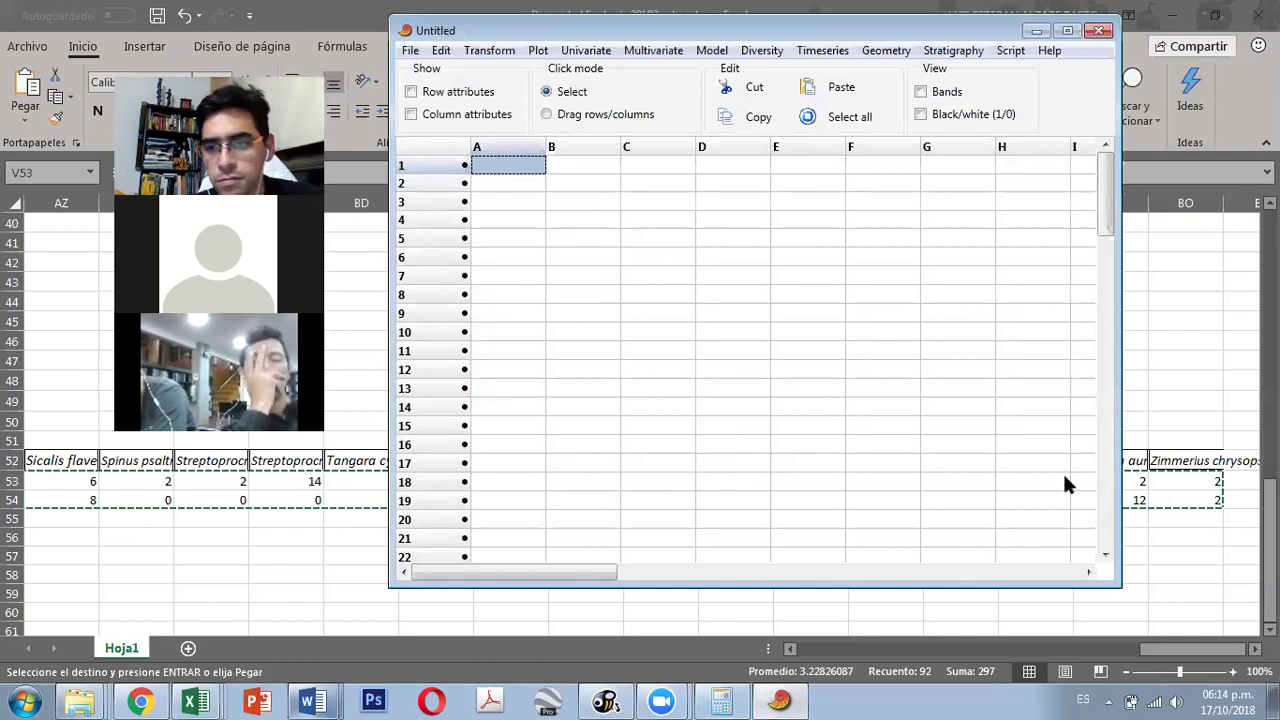
# Step: Switch to Excel and copy the grupo1 and grupo2 totals in M4:N49
pyautogui.hotkey('alt', 'Tab')
pyautogui.scroll(10, 716, 444)
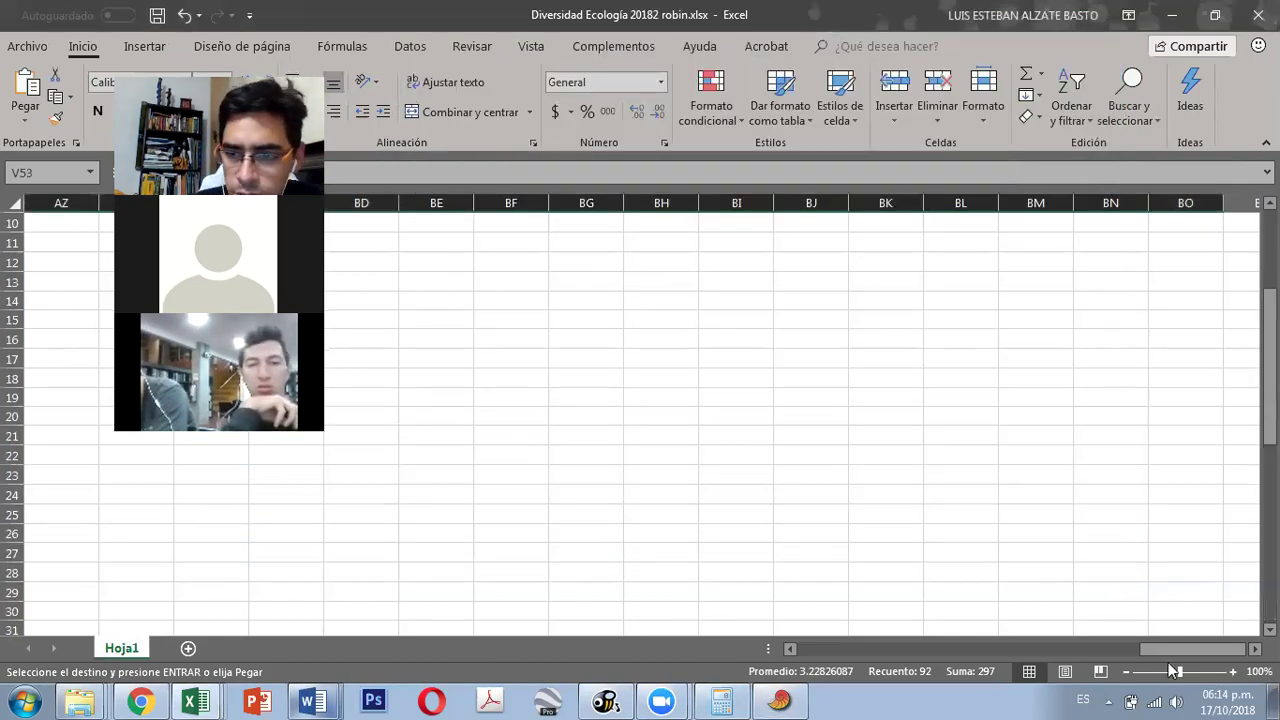
pyautogui.moveTo(1184, 643); pyautogui.dragTo(948, 650)
pyautogui.scroll(2, 1020, 530)
pyautogui.scroll(1, 843, 529)
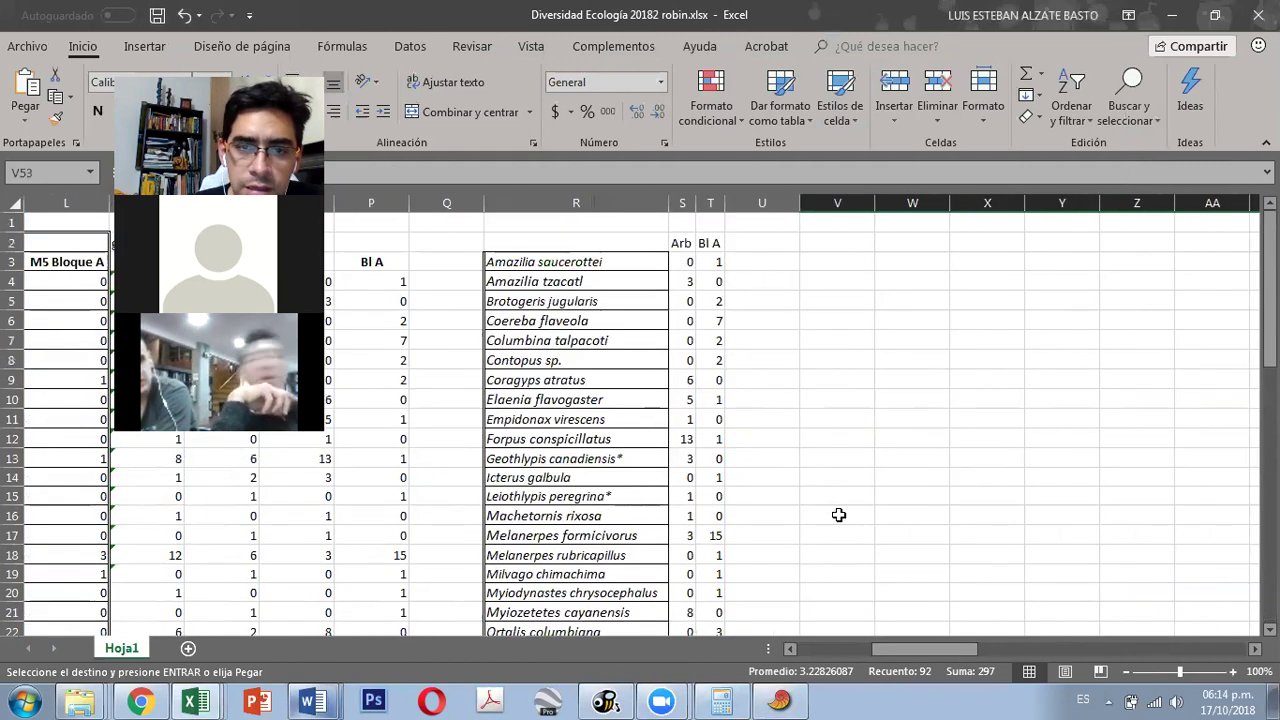
pyautogui.moveTo(913, 645); pyautogui.dragTo(860, 643)
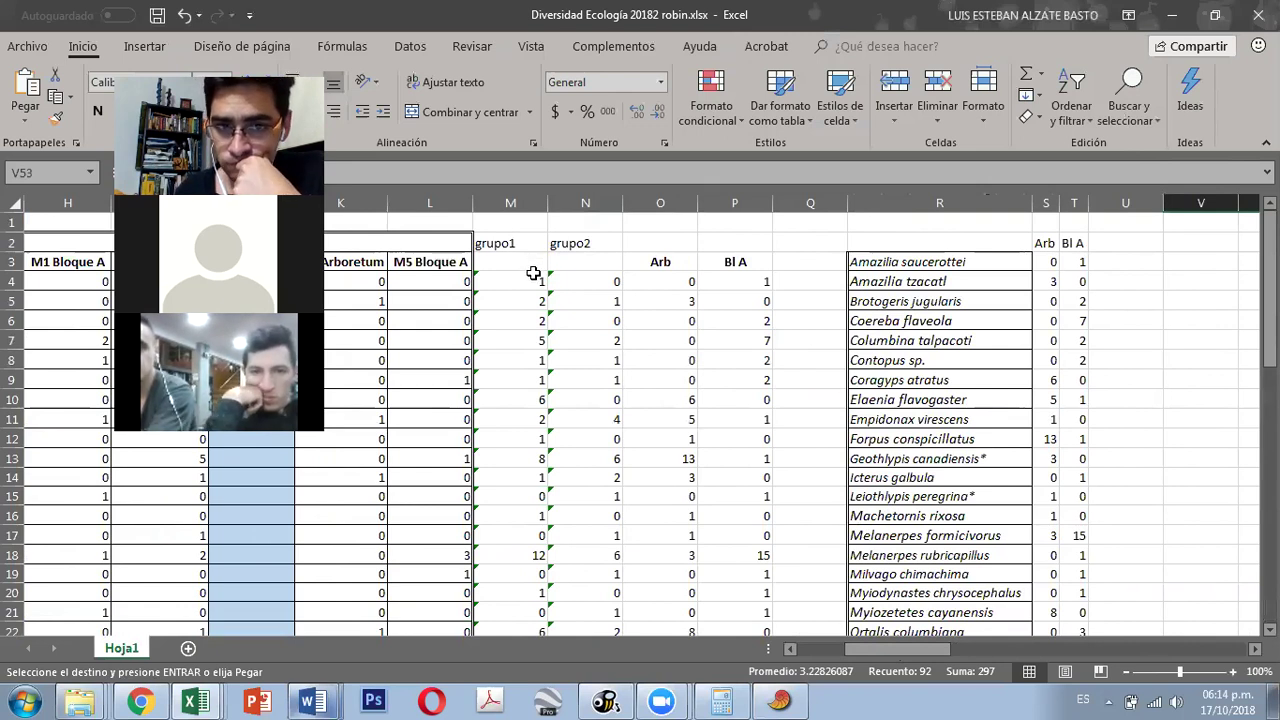
pyautogui.moveTo(534, 274); pyautogui.dragTo(612, 300)
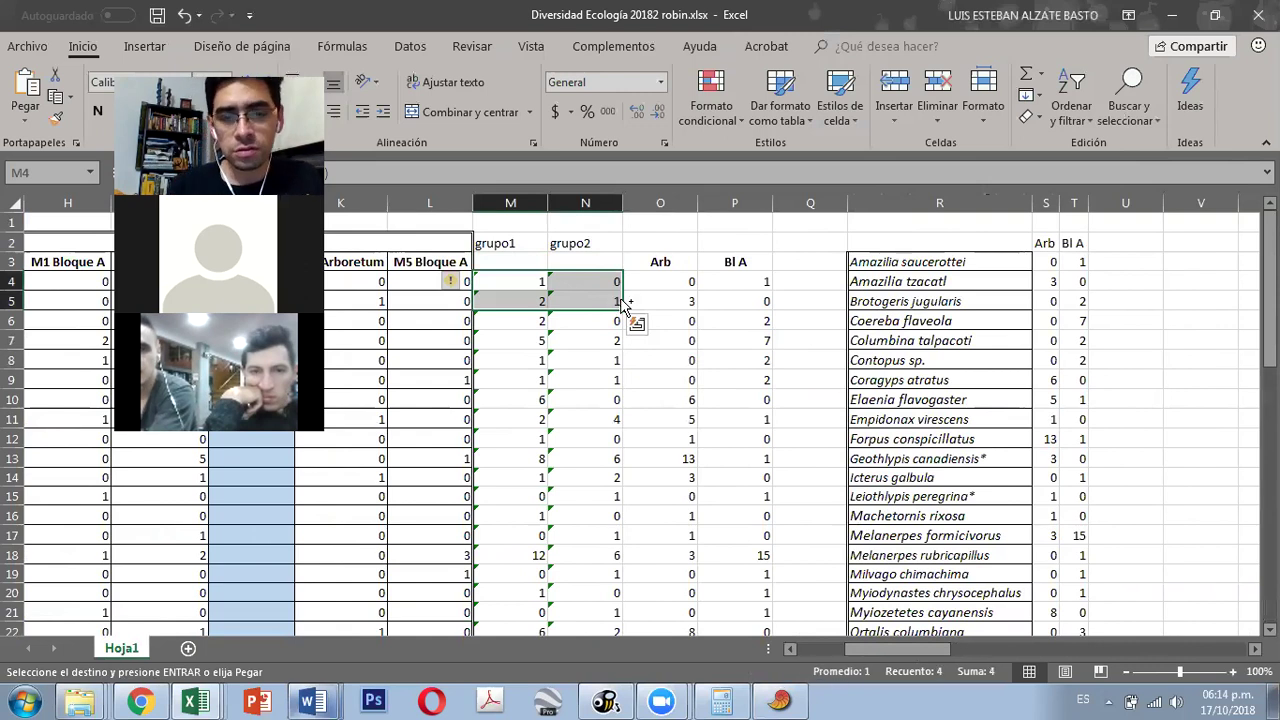
pyautogui.hotkey('ctrl', 'shift', 'Down')
pyautogui.hotkey('ctrl', 'c')
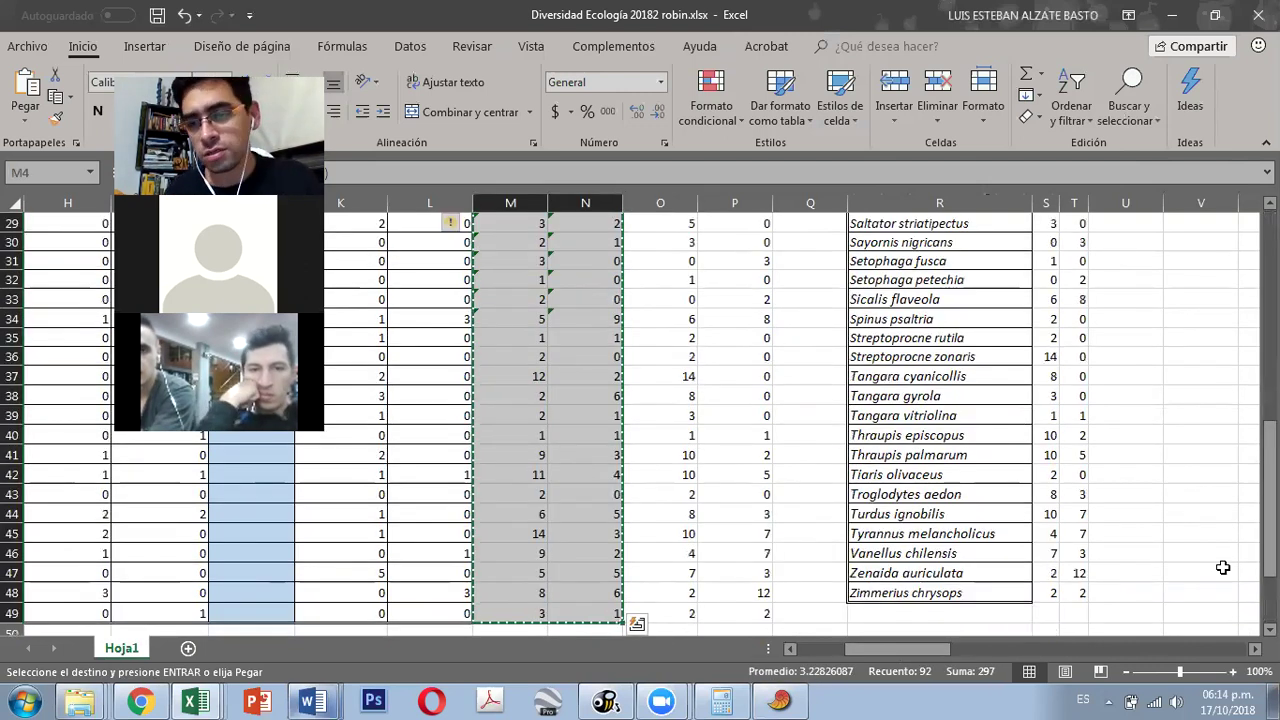
# Step: Paste the copied group totals as values starting at U3, beside the Arb and Bl A columns, and narrow column U
pyautogui.scroll(9, 640, 420)
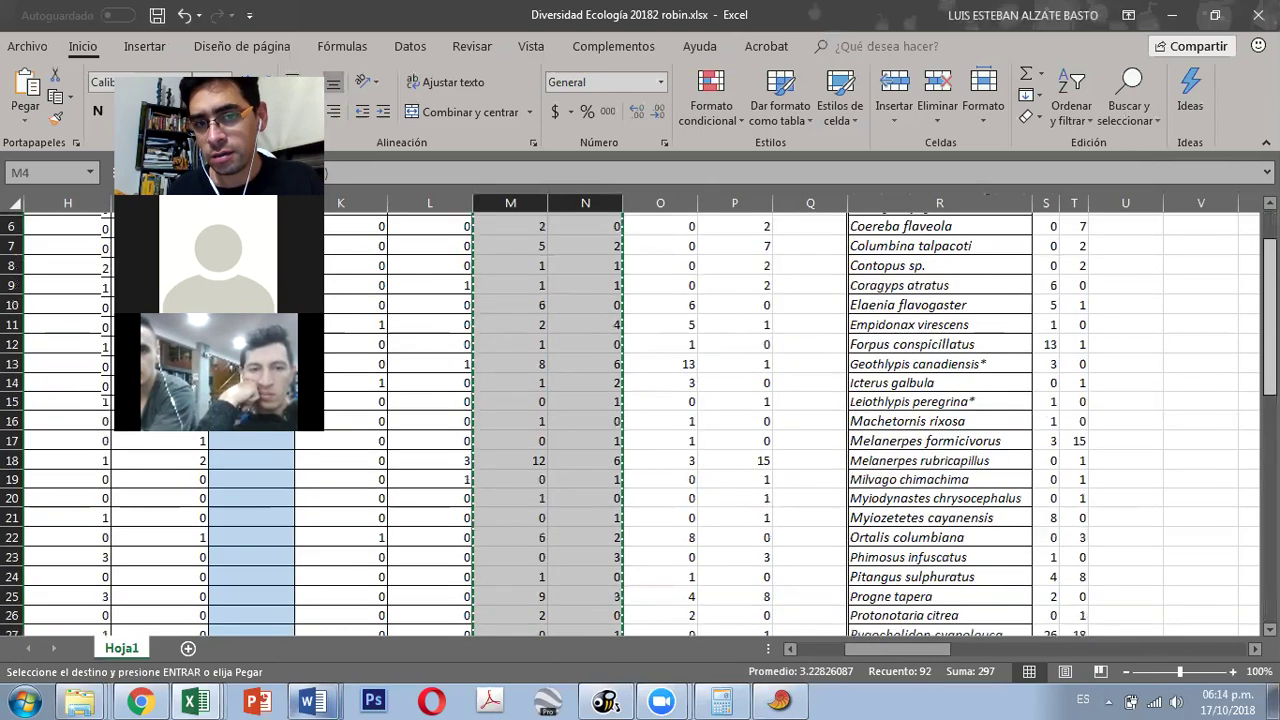
pyautogui.click(1114, 257)
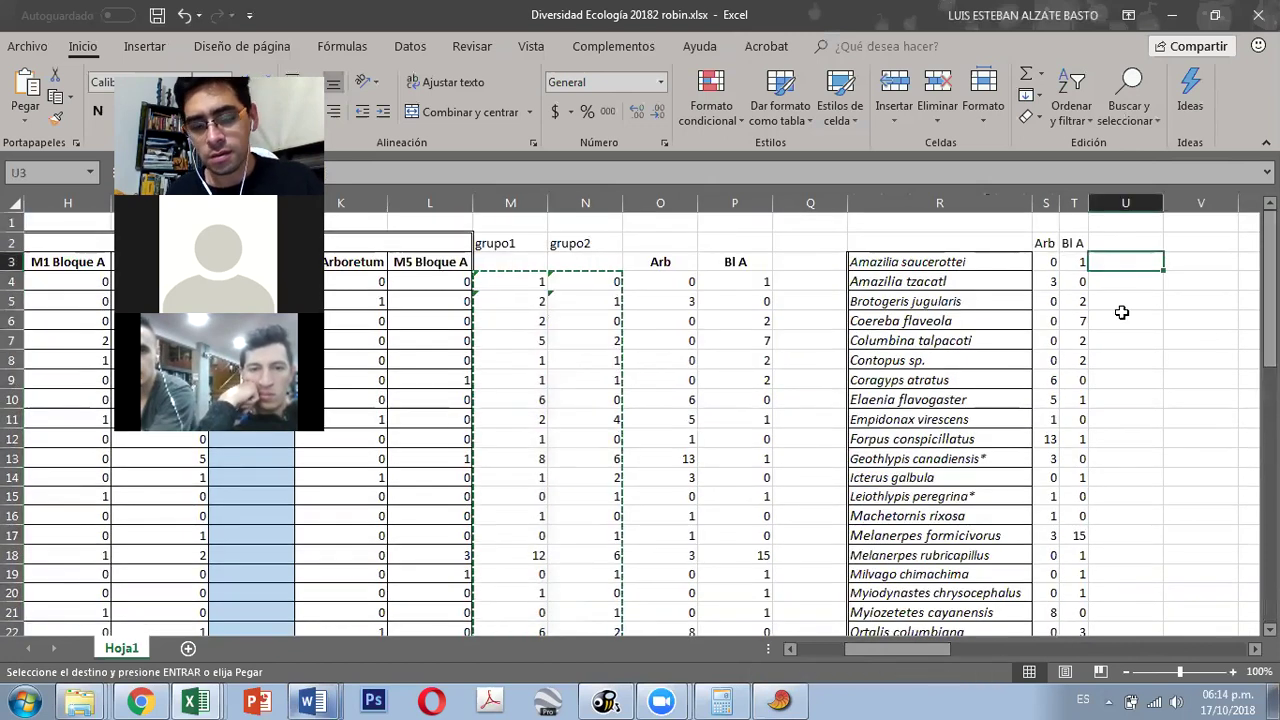
pyautogui.hotkey('ctrl', 'v')
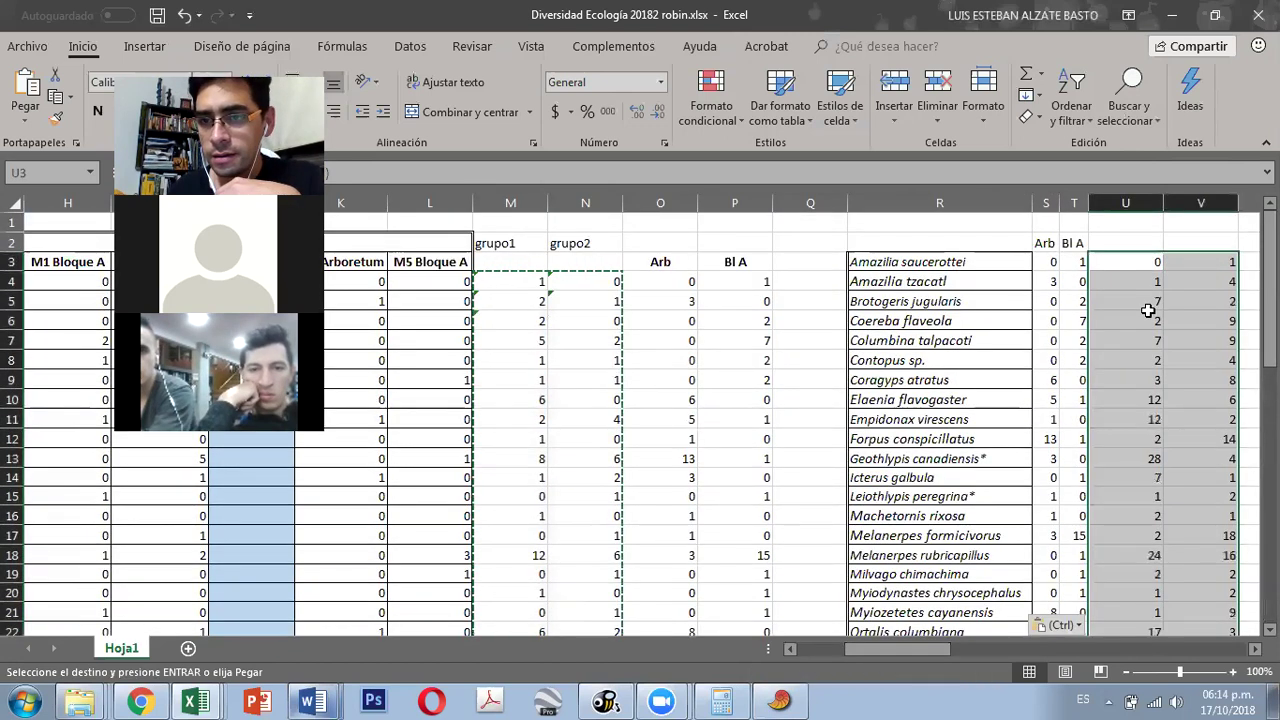
pyautogui.click(1062, 626)
pyautogui.click(1056, 551)
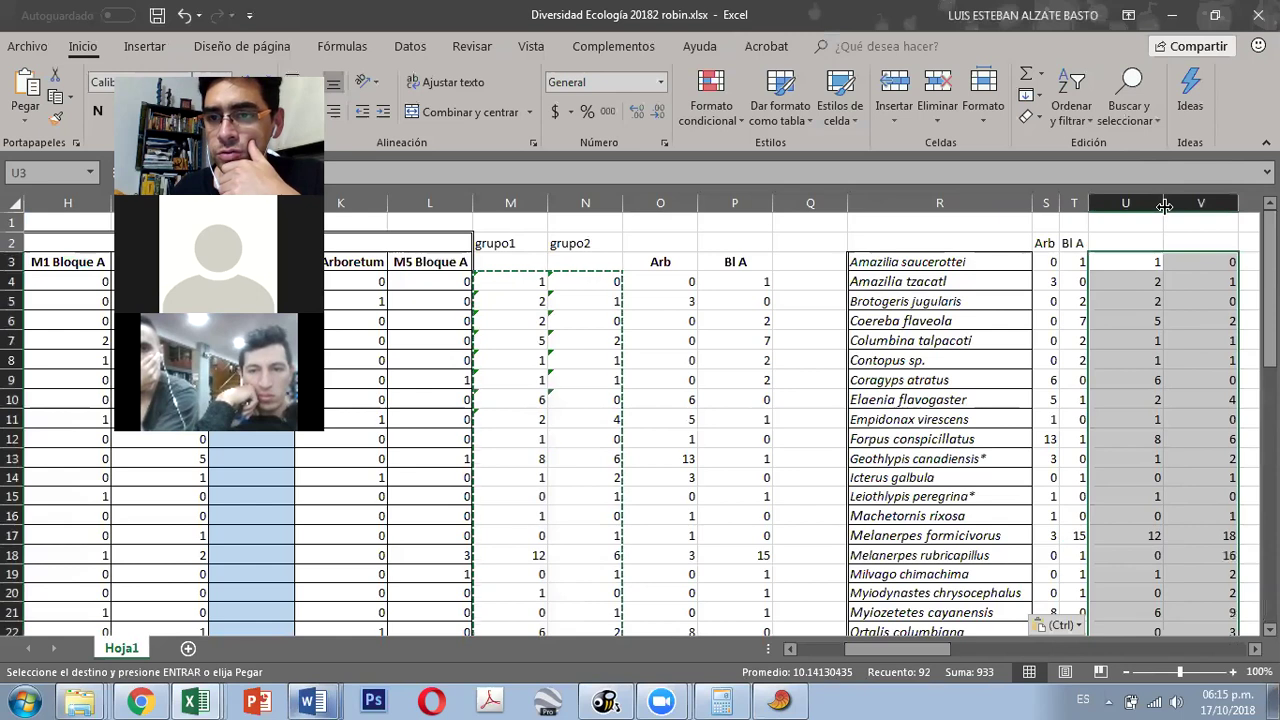
pyautogui.moveTo(1160, 203); pyautogui.dragTo(1118, 203)
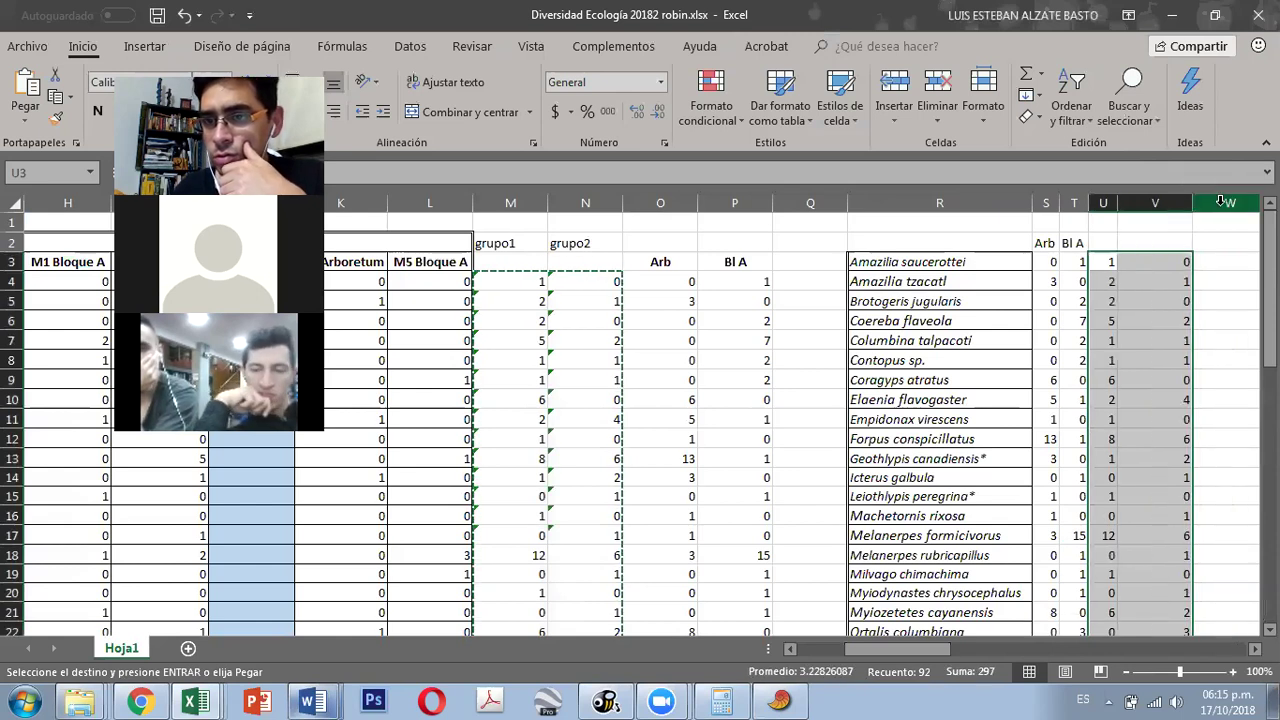
# Step: Copy the habitat and group values S3:V48 and paste them into PAST starting at row 1, column A
pyautogui.click(1054, 262)
pyautogui.hotkey('shift', 'Right')
pyautogui.hotkey('shift', 'Right')
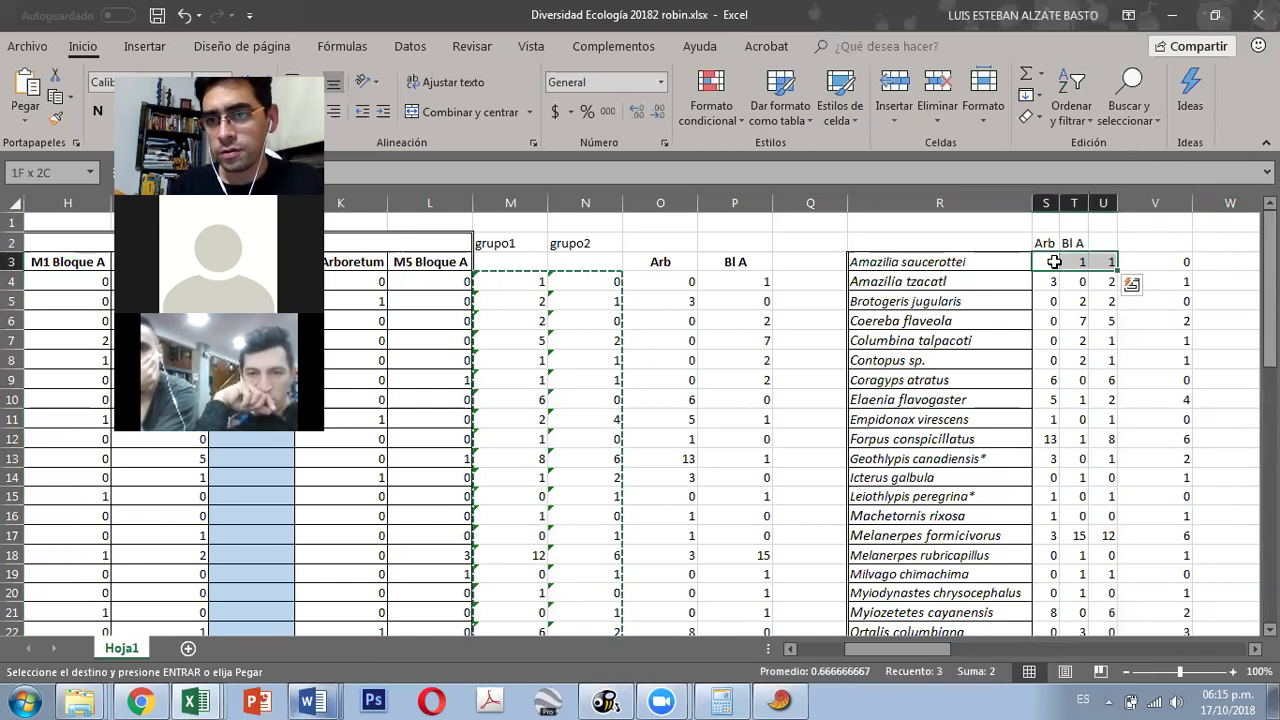
pyautogui.hotkey('shift', 'Right')
pyautogui.hotkey('ctrl', 'shift', 'Down')
pyautogui.hotkey('ctrl', 'c')
pyautogui.click(781, 700)
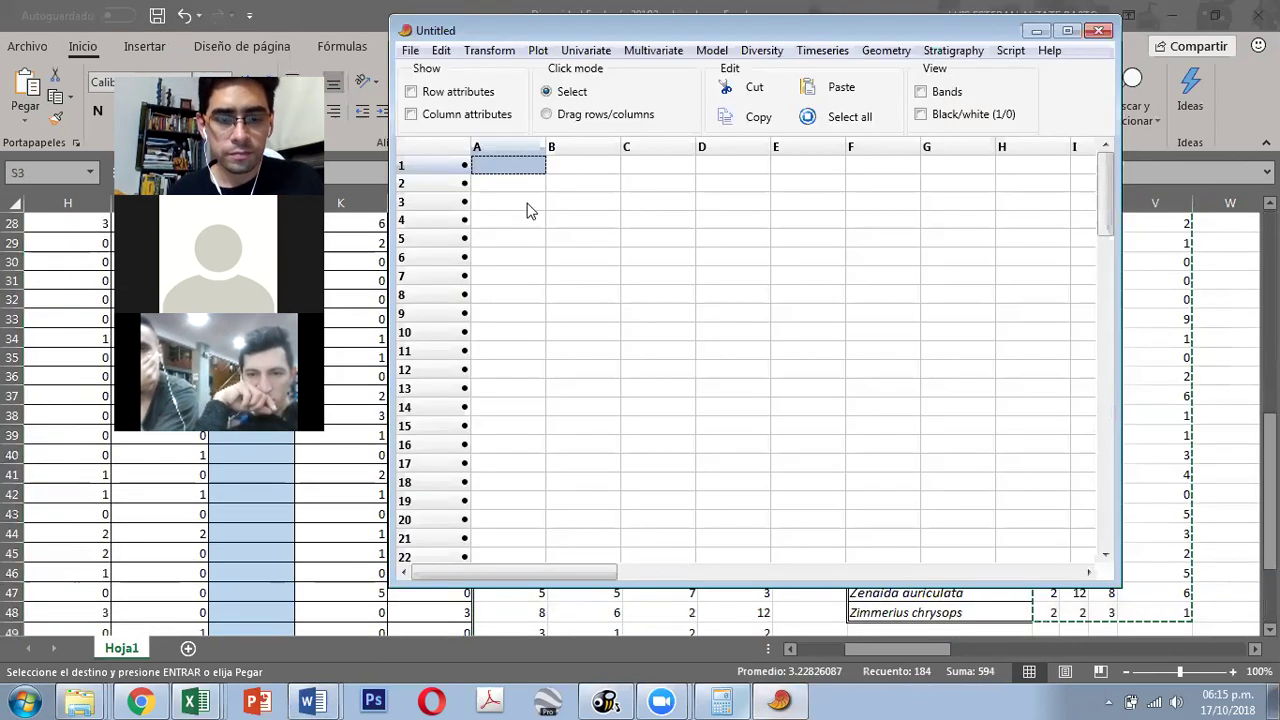
pyautogui.hotkey('ctrl', 'v')
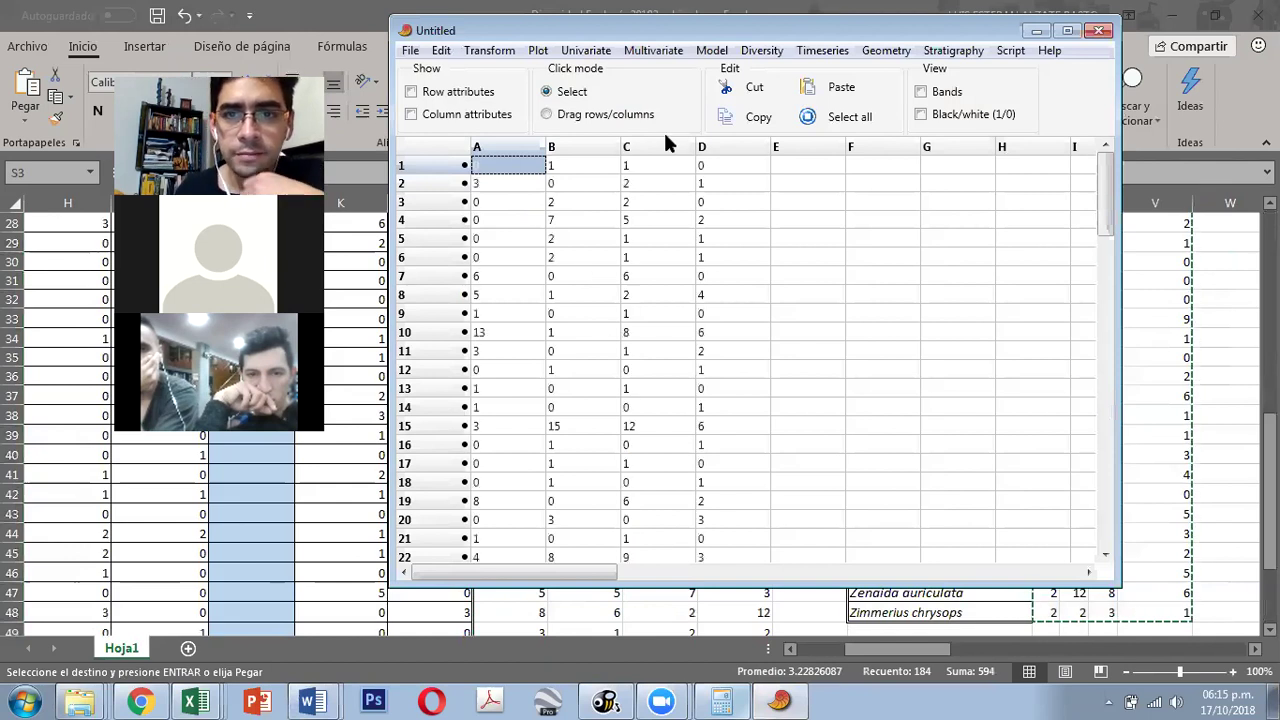
# Step: Calculate the alpha diversity indices for columns A to D
pyautogui.click(494, 149)
pyautogui.click(715, 150)
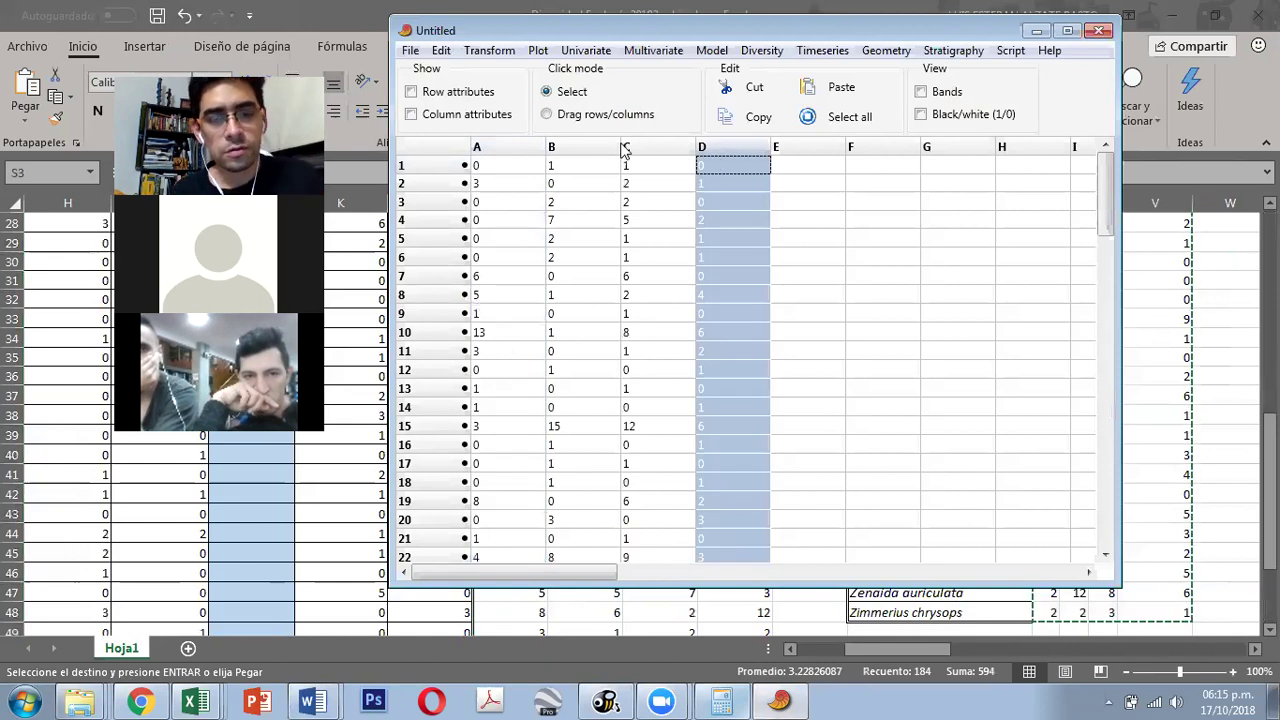
pyautogui.keyDown('shift'); pyautogui.click(575, 150); pyautogui.keyUp('shift')
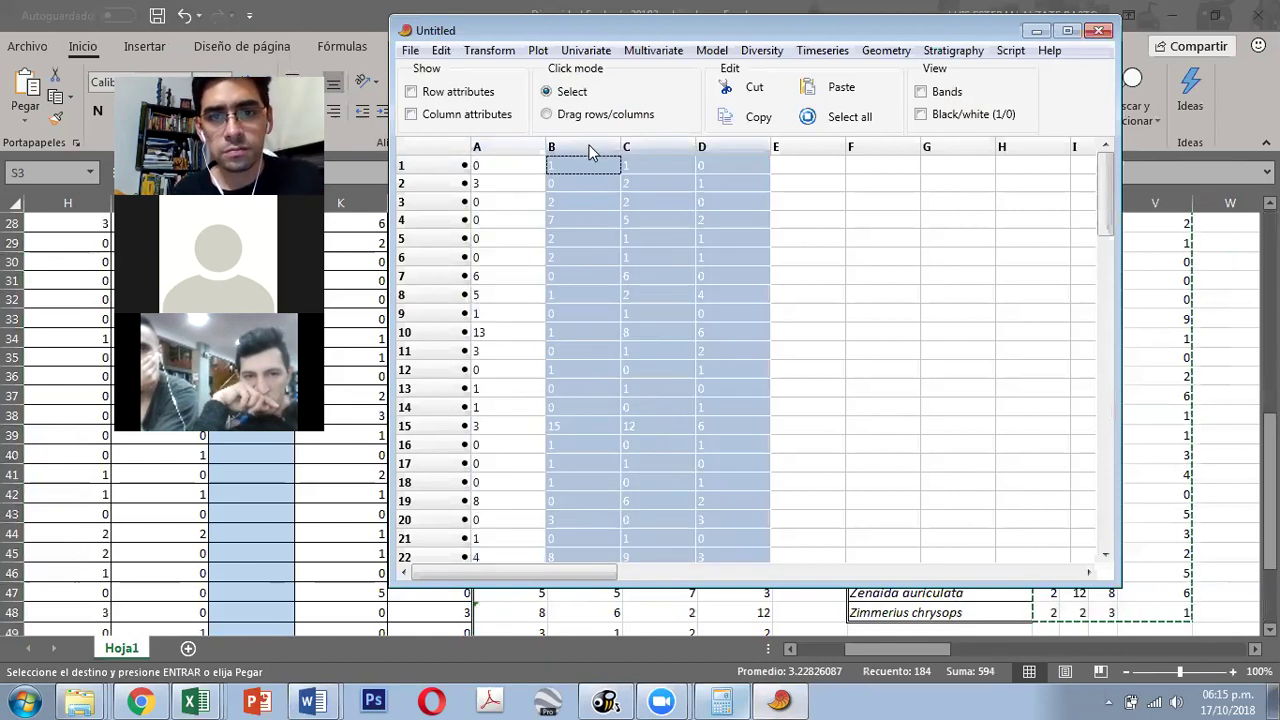
pyautogui.keyDown('shift'); pyautogui.click(522, 150); pyautogui.keyUp('shift')
pyautogui.click(750, 51)
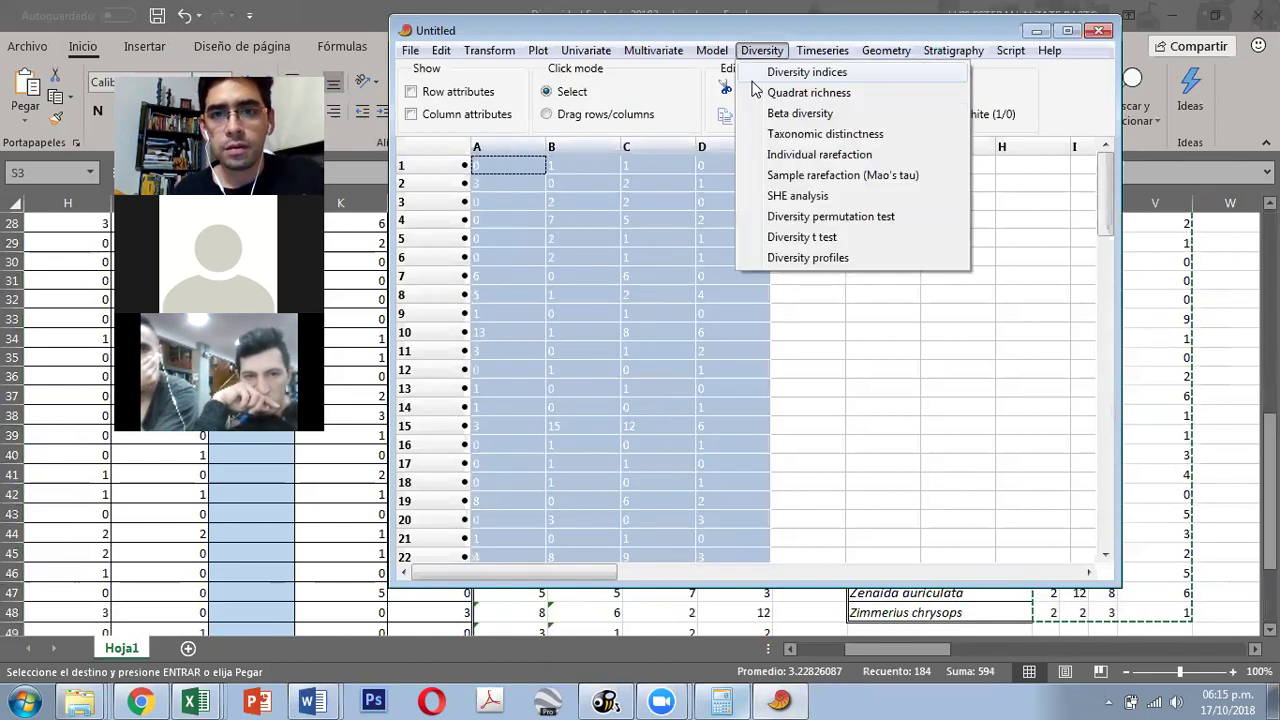
pyautogui.click(815, 73)
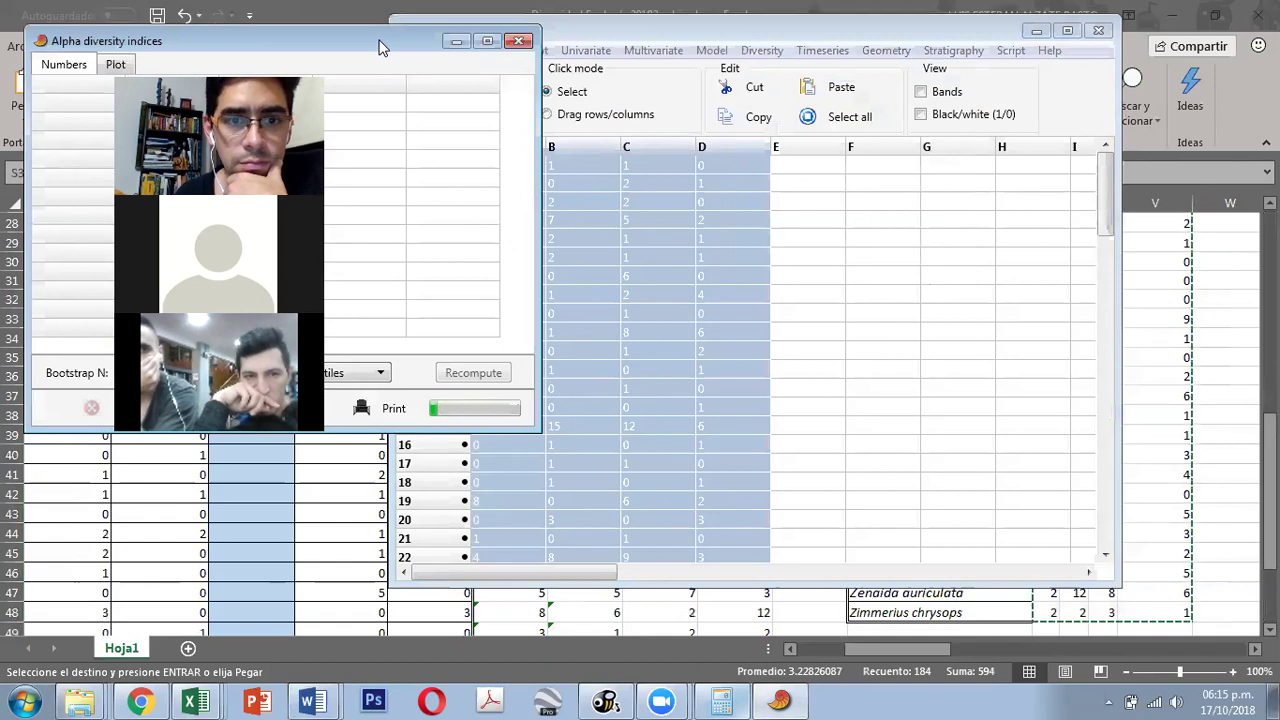
pyautogui.moveTo(379, 47); pyautogui.dragTo(1099, 130)
# Step: Plot the Berger-Parker index with error bars for the four columns
pyautogui.click(840, 147)
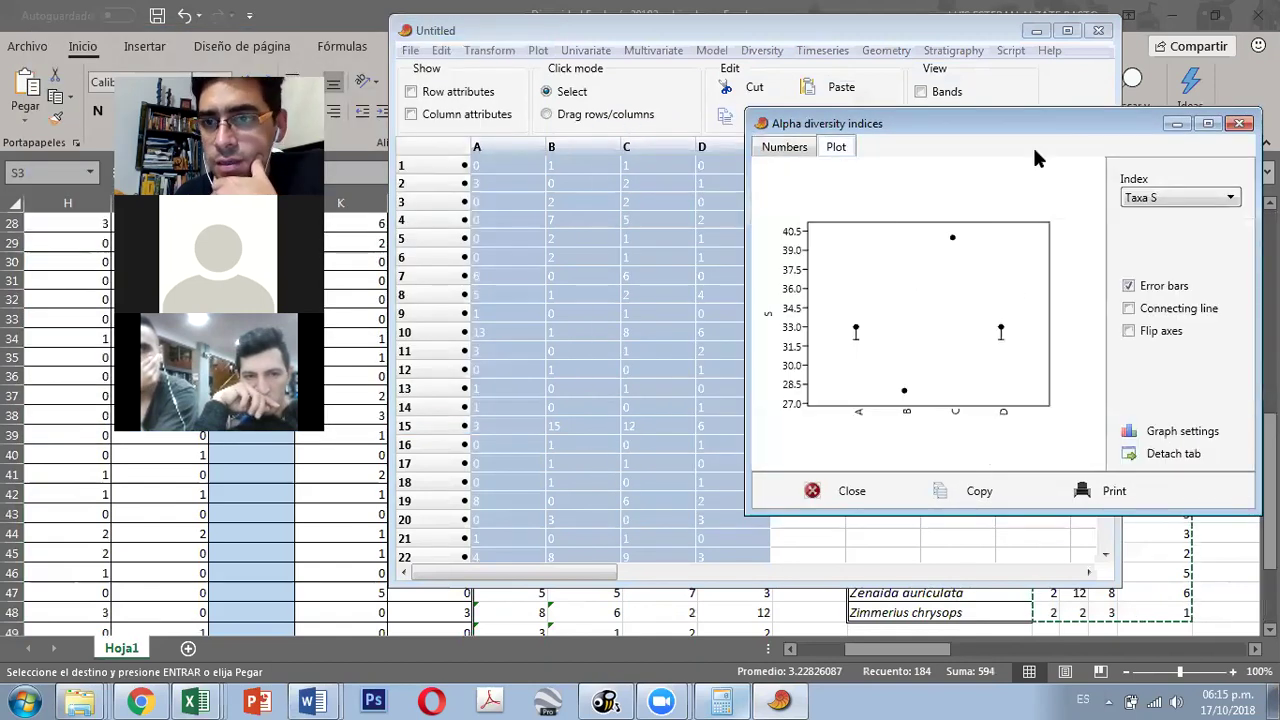
pyautogui.click(1172, 207)
pyautogui.moveTo(1228, 272); pyautogui.dragTo(1237, 318)
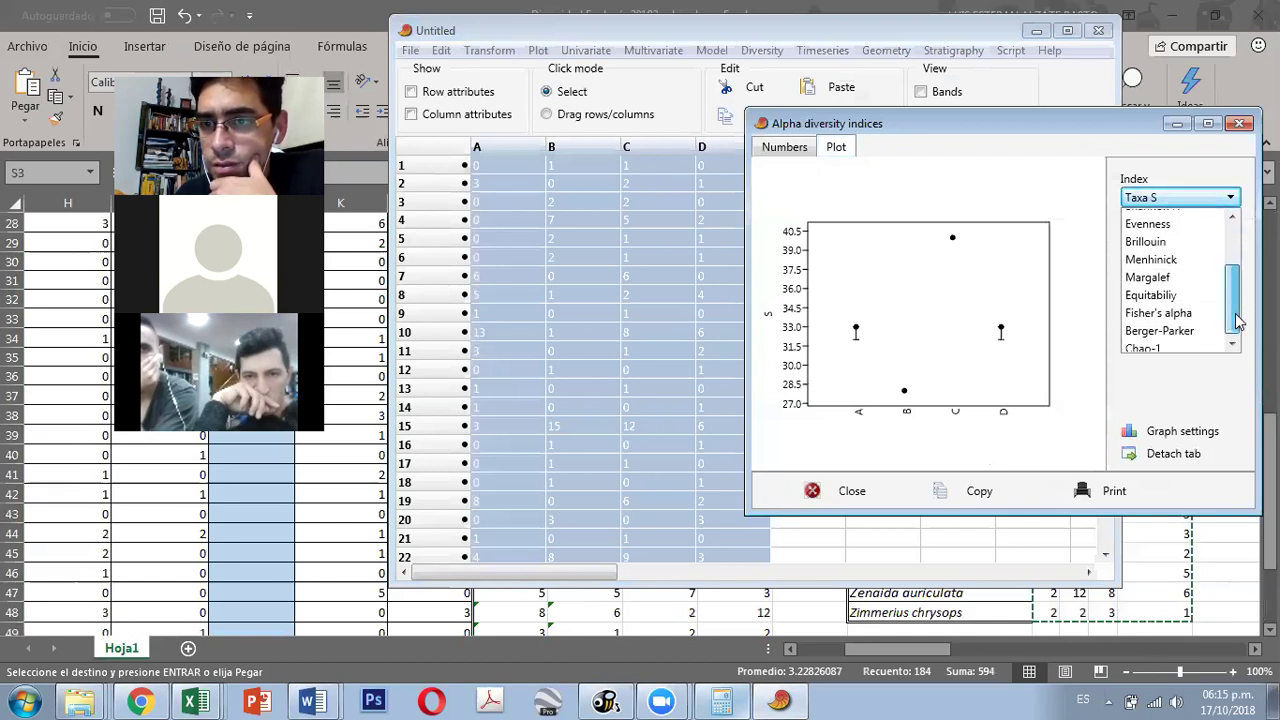
pyautogui.click(1160, 327)
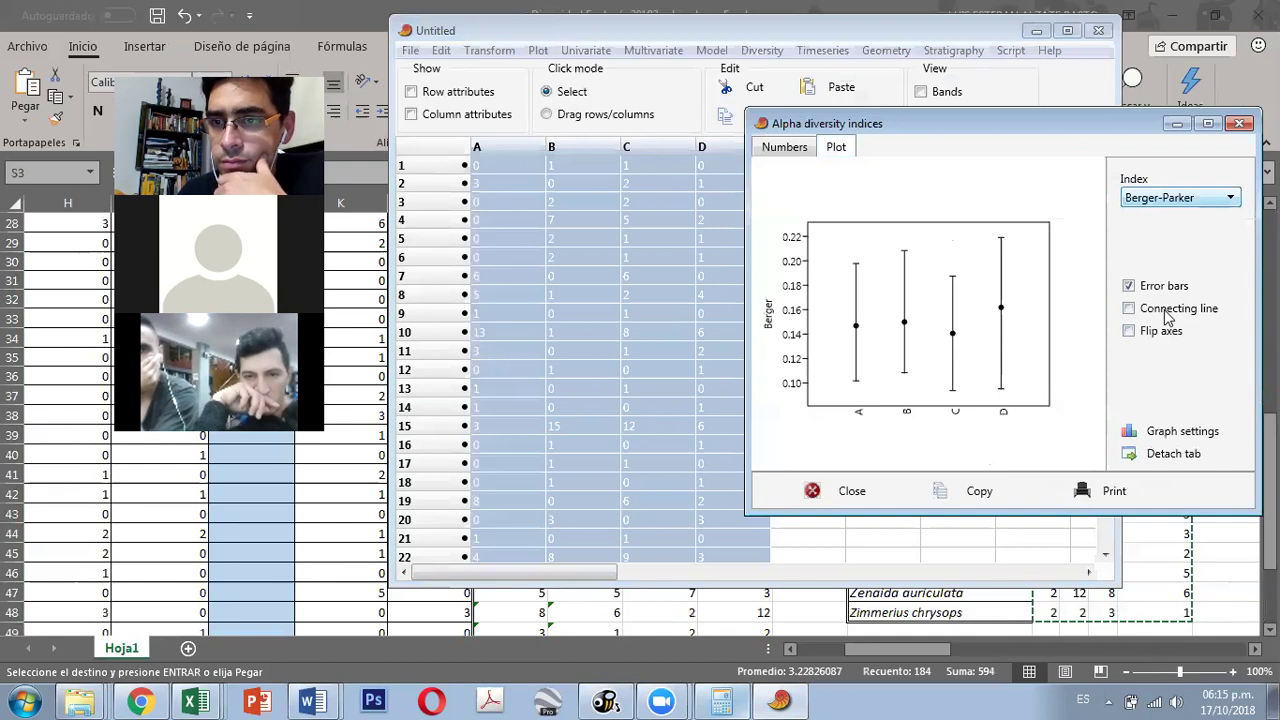
# Step: Compare the four columns on the plots of the other indices, including Equitability and Fisher's alpha, ending on Simpson 1-D
pyautogui.scroll(3, 1190, 205)
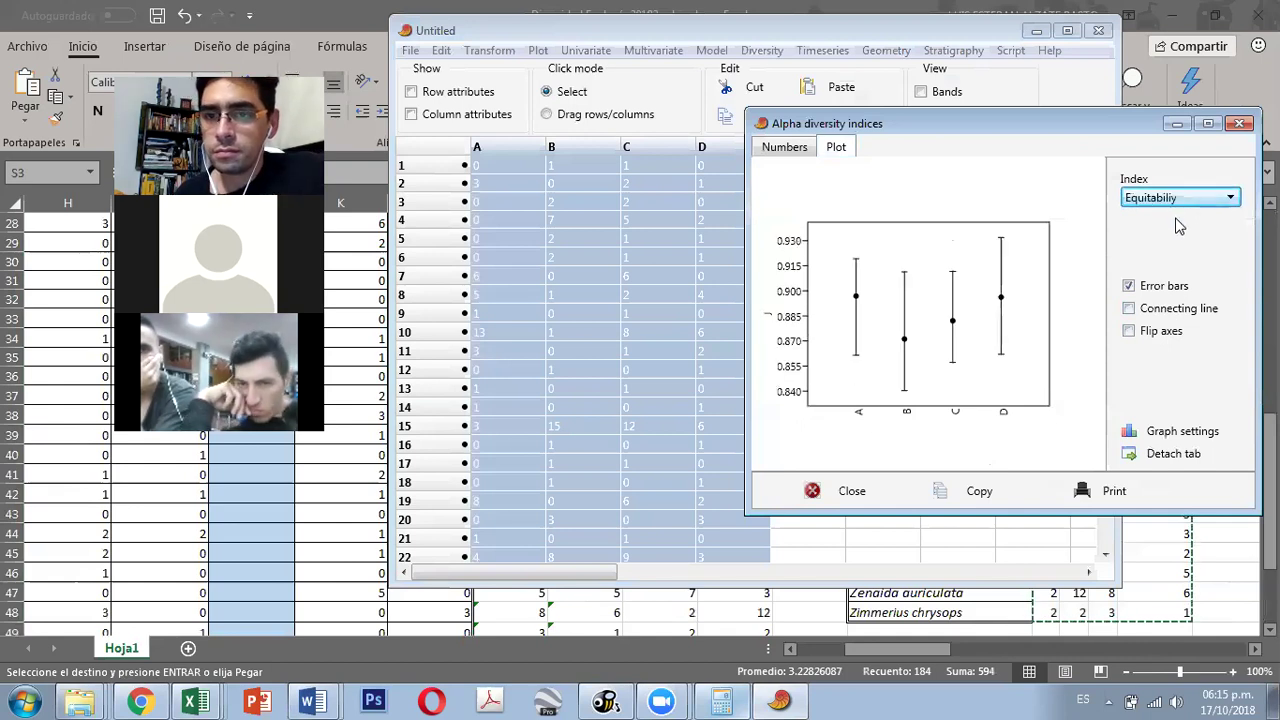
pyautogui.scroll(3, 1178, 228)
pyautogui.scroll(-5, 1188, 247)
pyautogui.scroll(-2, 1190, 247)
pyautogui.scroll(7, 1190, 247)
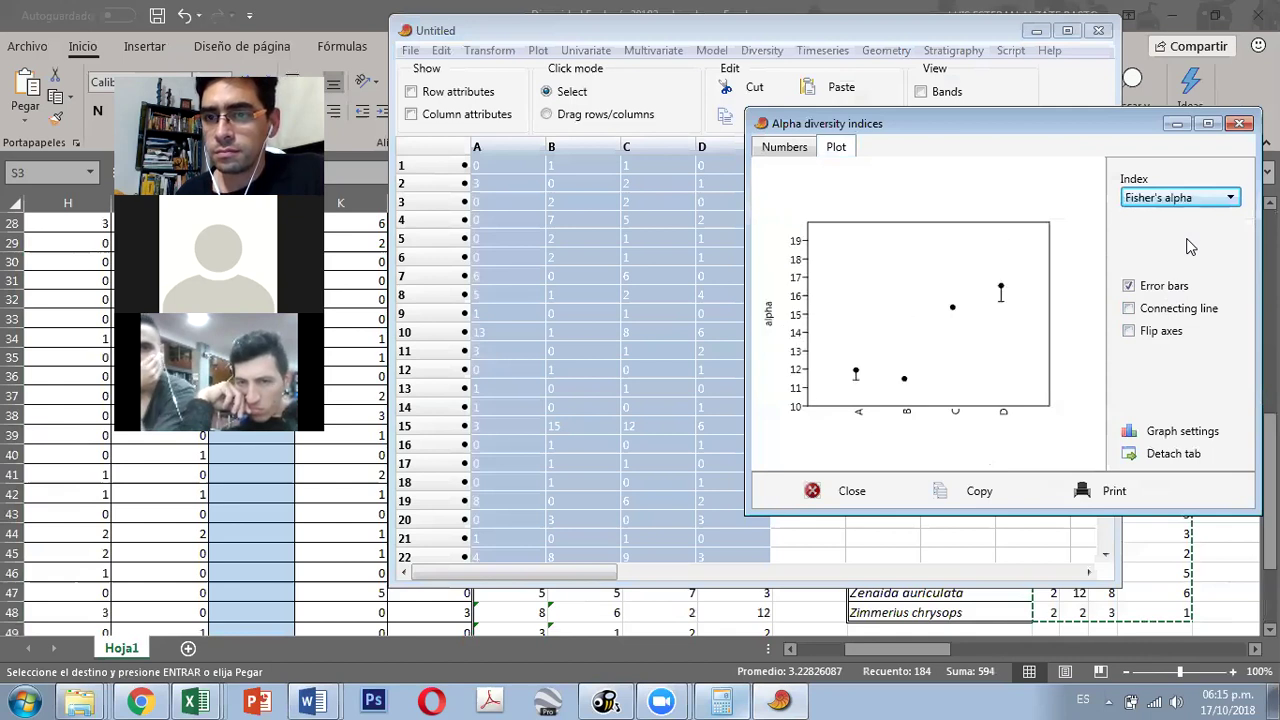
pyautogui.scroll(2, 1188, 247)
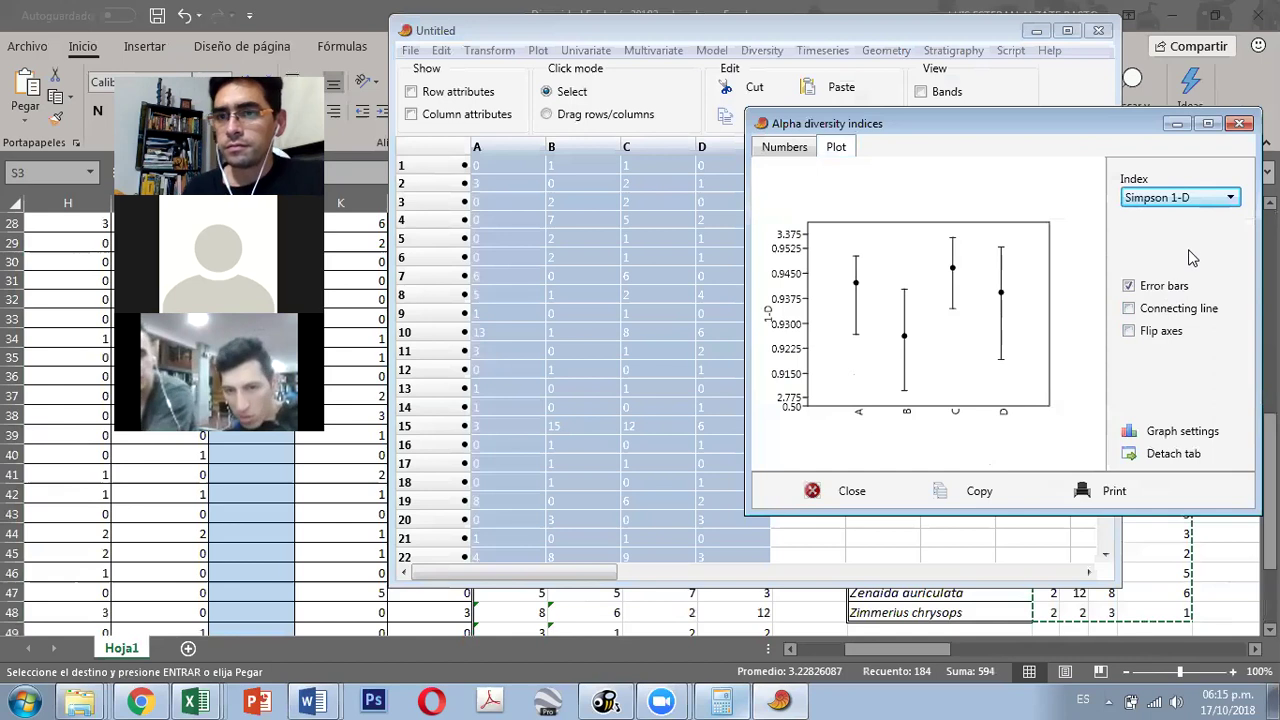
# Step: Show the Shannon H plot and mark the error-bar limits of columns A to D with freehand strokes to compare their overlap
pyautogui.scroll(-2, 1160, 285)
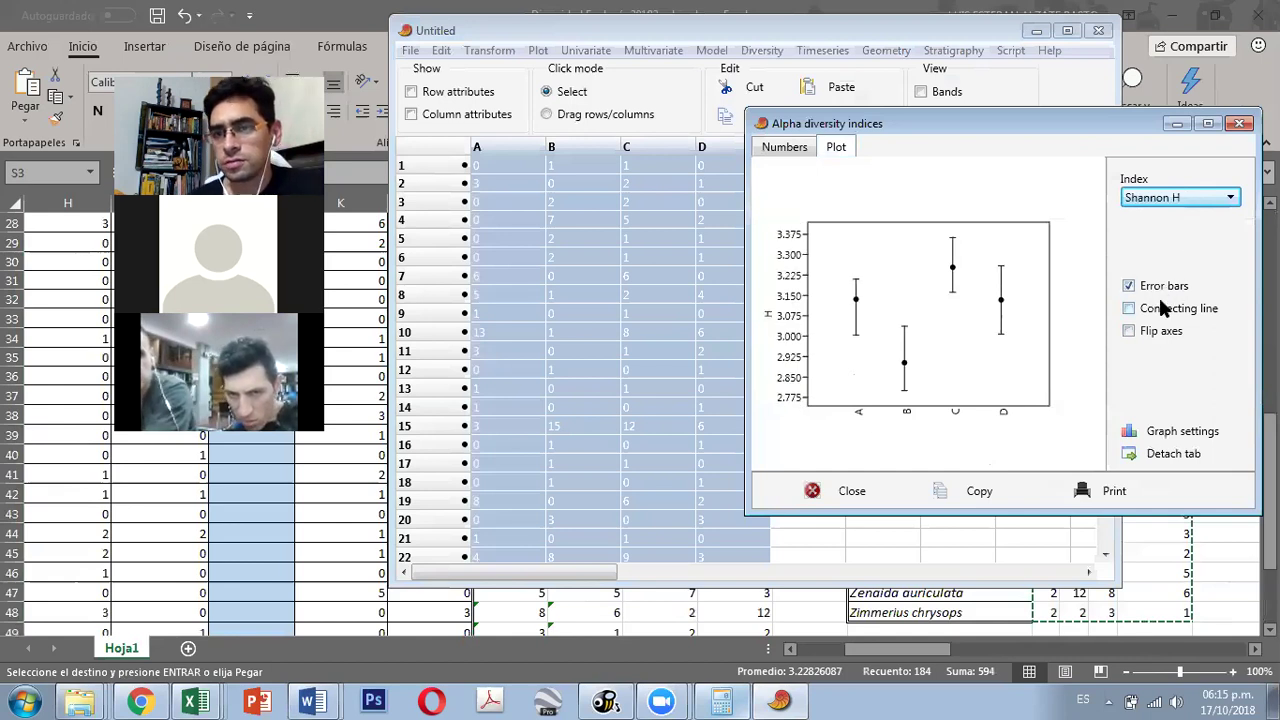
pyautogui.scroll(1, 1140, 310)
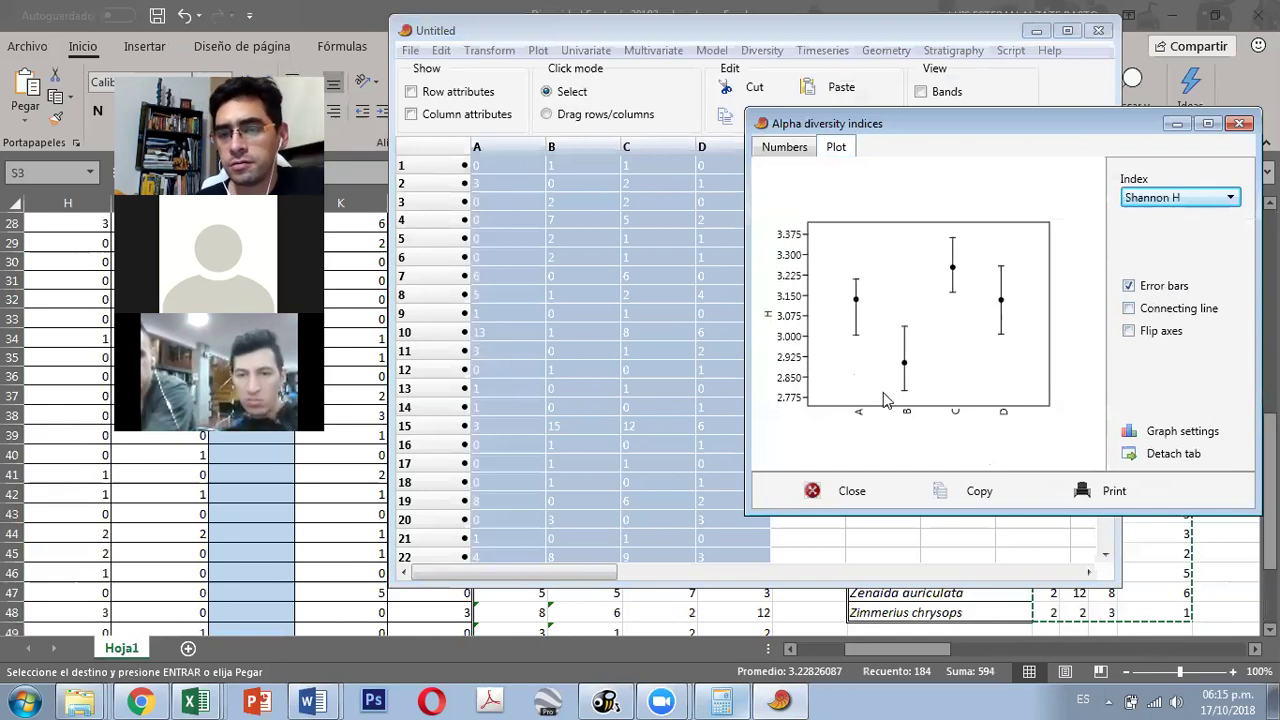
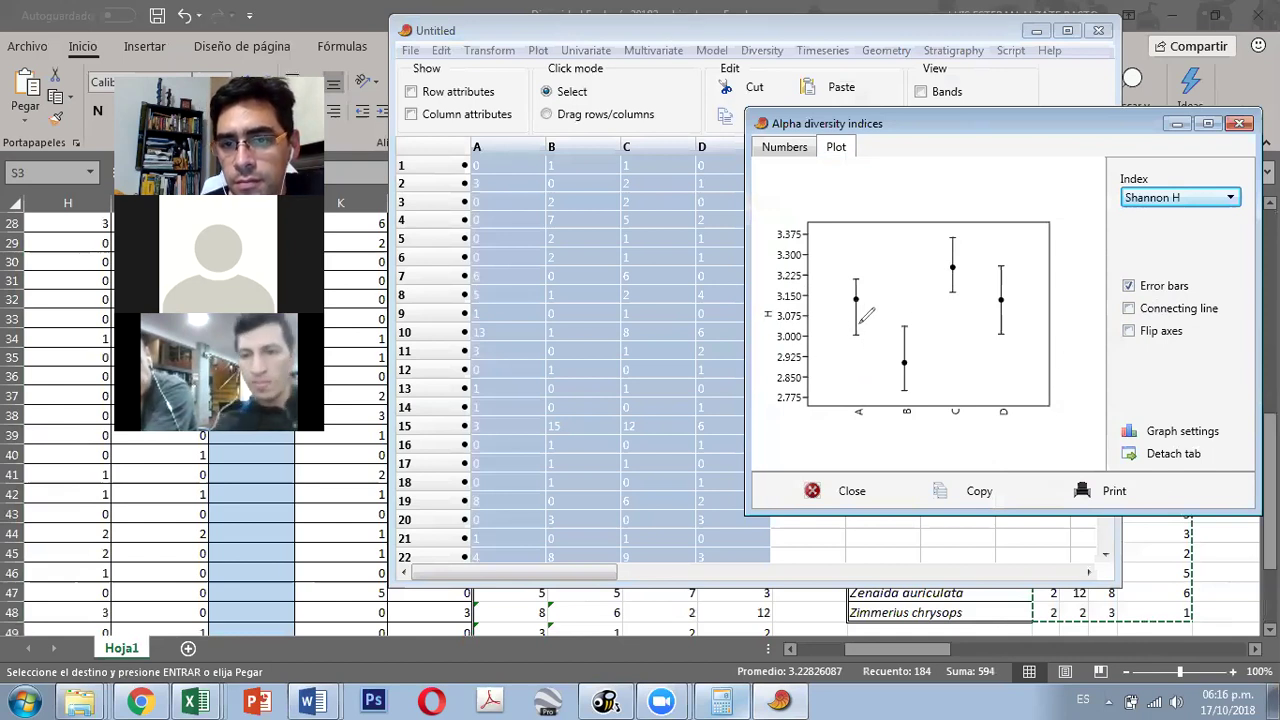
pyautogui.moveTo(853, 289); pyautogui.dragTo(862, 302)
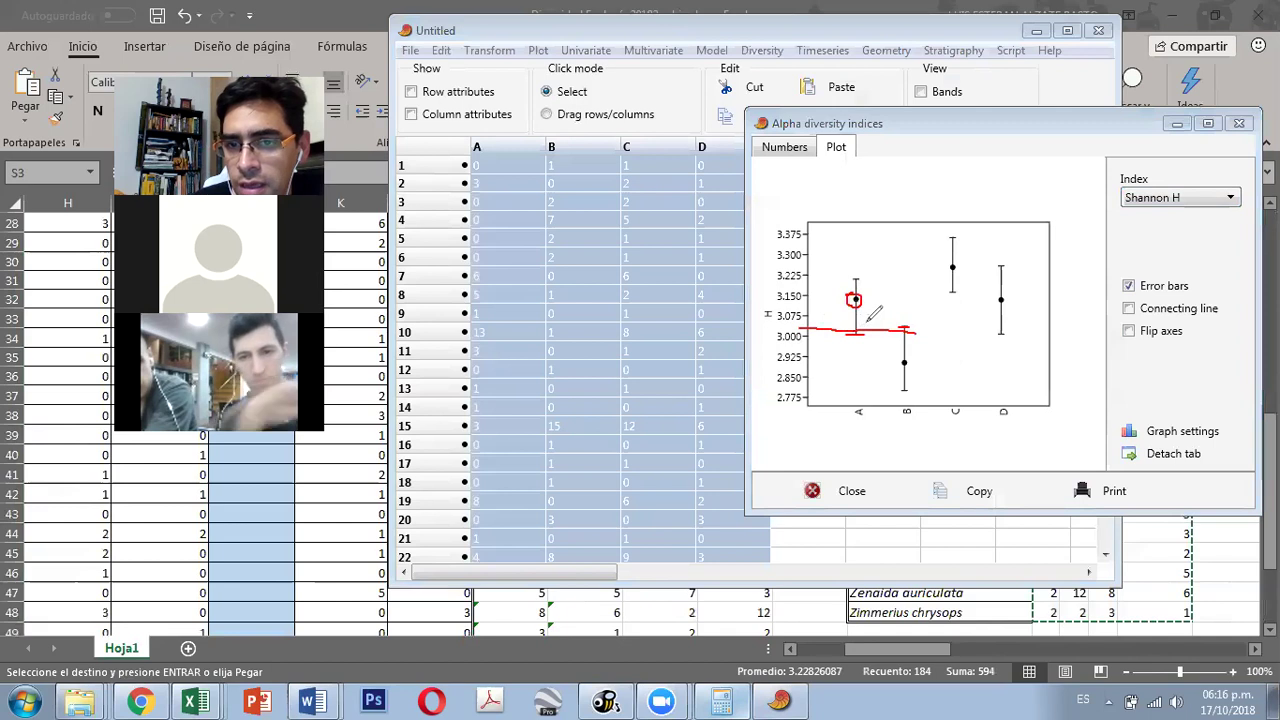
pyautogui.moveTo(916, 314)
pyautogui.mouseDown()
pyautogui.moveTo(845, 322)
pyautogui.moveTo(918, 346)
pyautogui.moveTo(880, 318)
pyautogui.mouseUp()
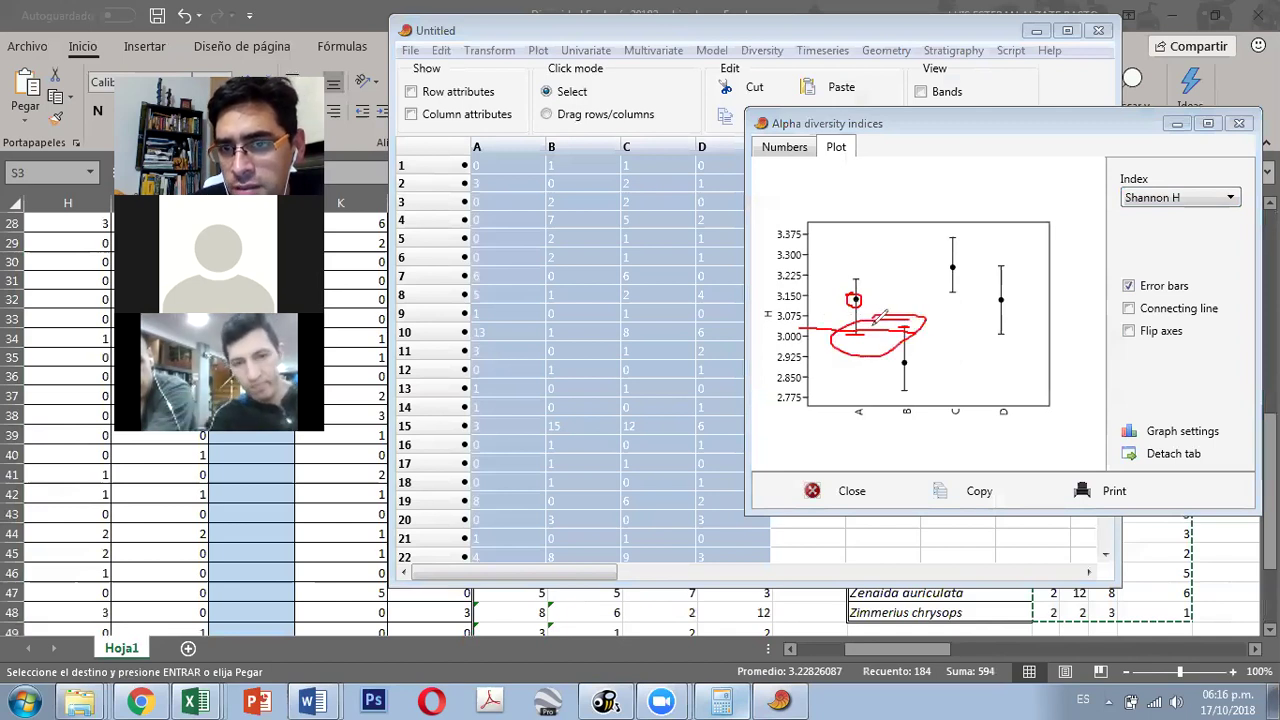
pyautogui.moveTo(963, 270)
pyautogui.mouseDown()
pyautogui.moveTo(900, 315)
pyautogui.moveTo(945, 355)
pyautogui.moveTo(946, 301)
pyautogui.mouseUp()
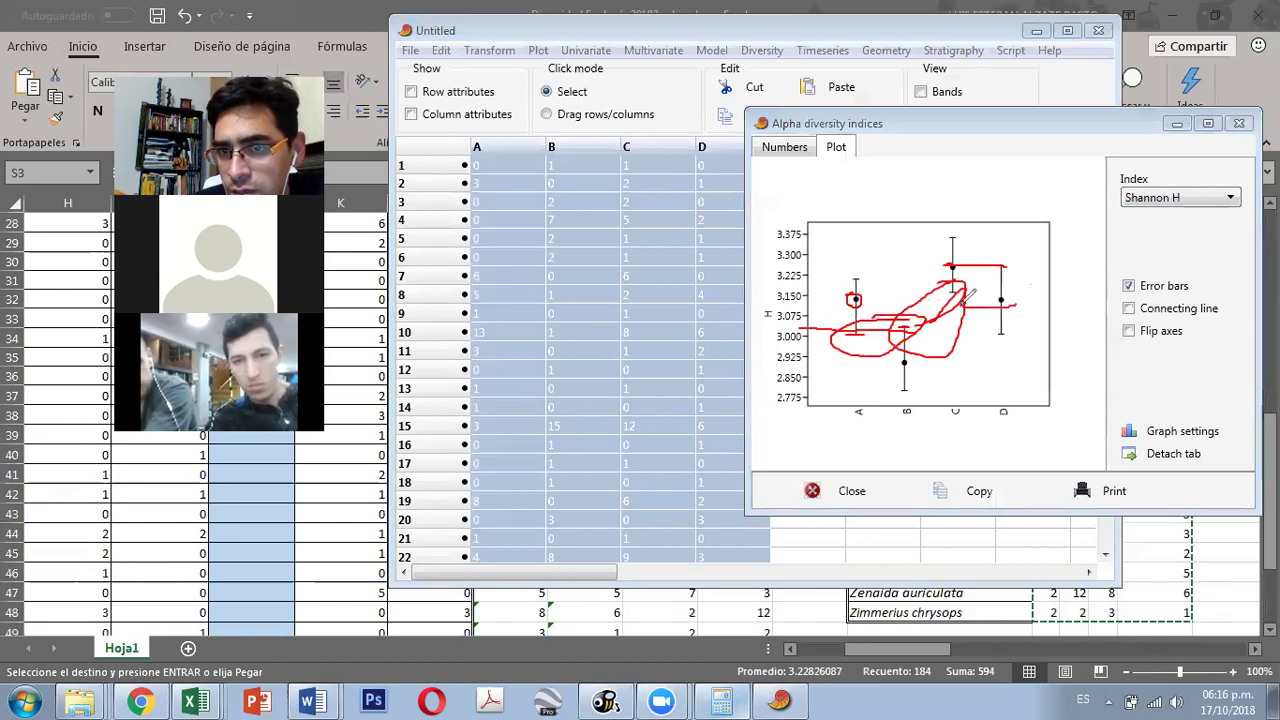
pyautogui.moveTo(950, 267); pyautogui.dragTo(1013, 252)
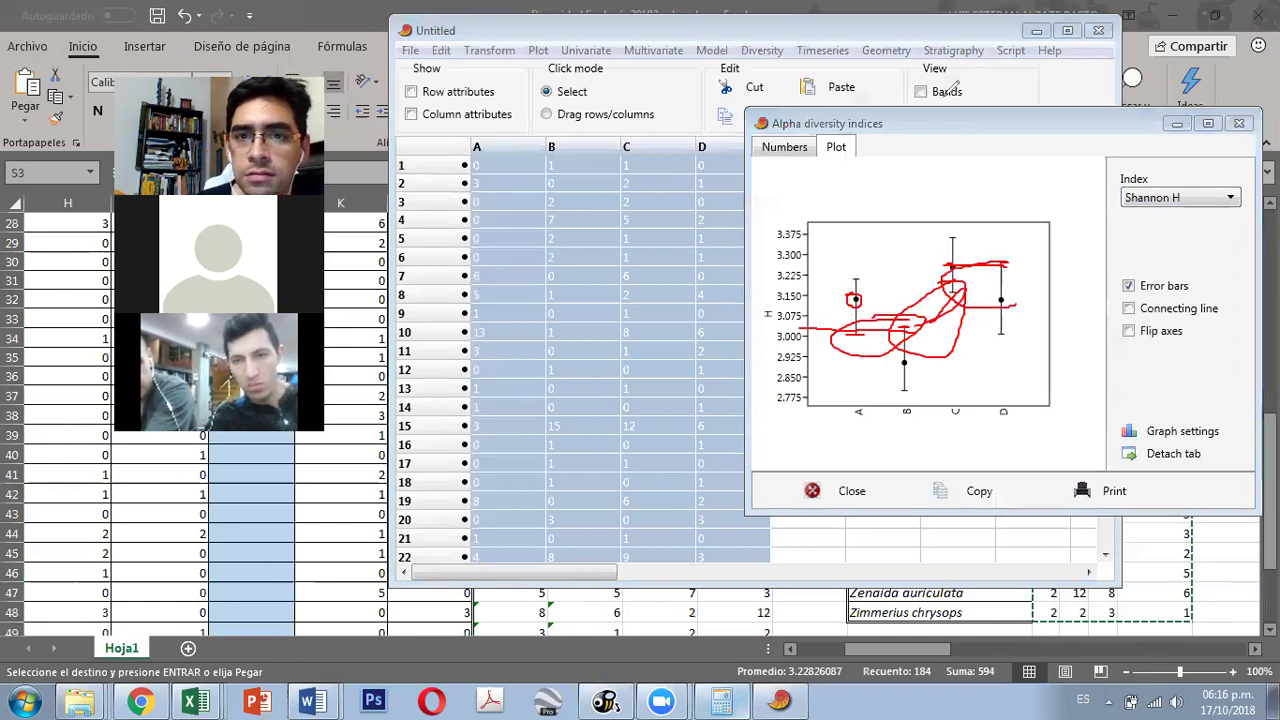
pyautogui.moveTo(1000, 258)
pyautogui.mouseDown()
pyautogui.moveTo(962, 283)
pyautogui.moveTo(823, 297)
pyautogui.moveTo(909, 286)
pyautogui.mouseUp()
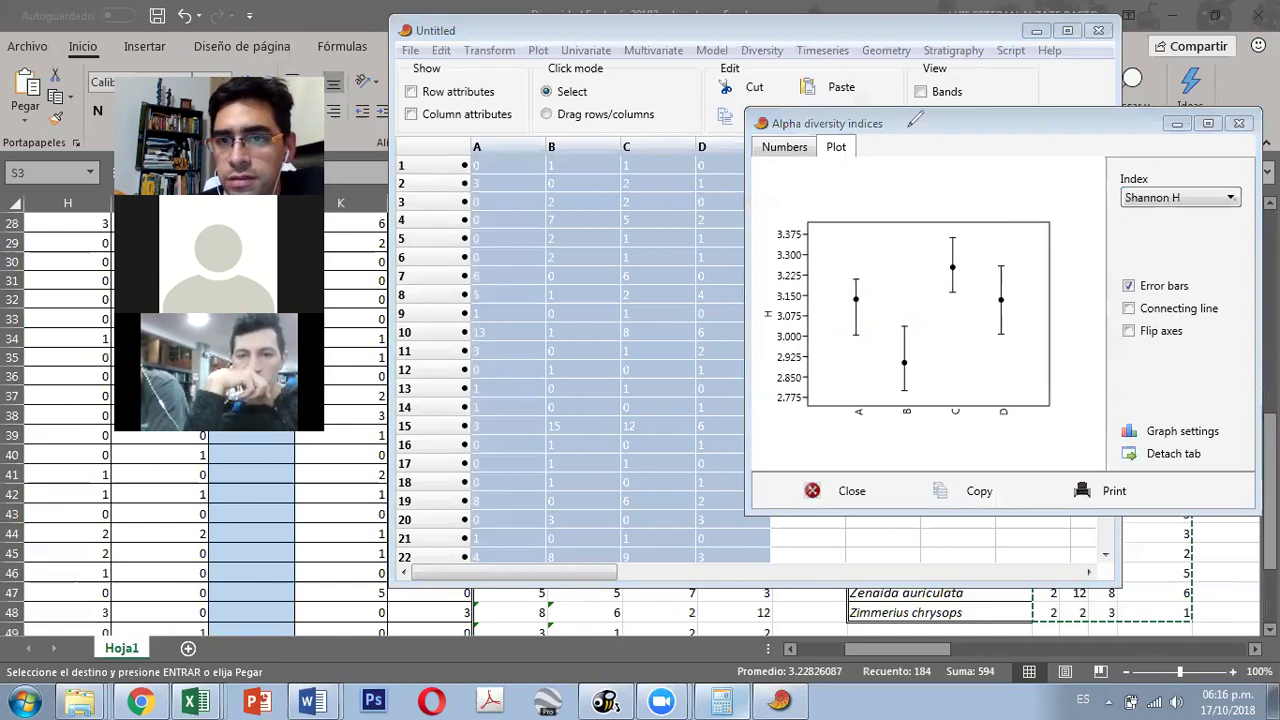
# Step: Compare the four columns on the Chao-1, Equitability and Taxa S index plots
pyautogui.click(1180, 197)
pyautogui.scroll(-2, 1180, 290)
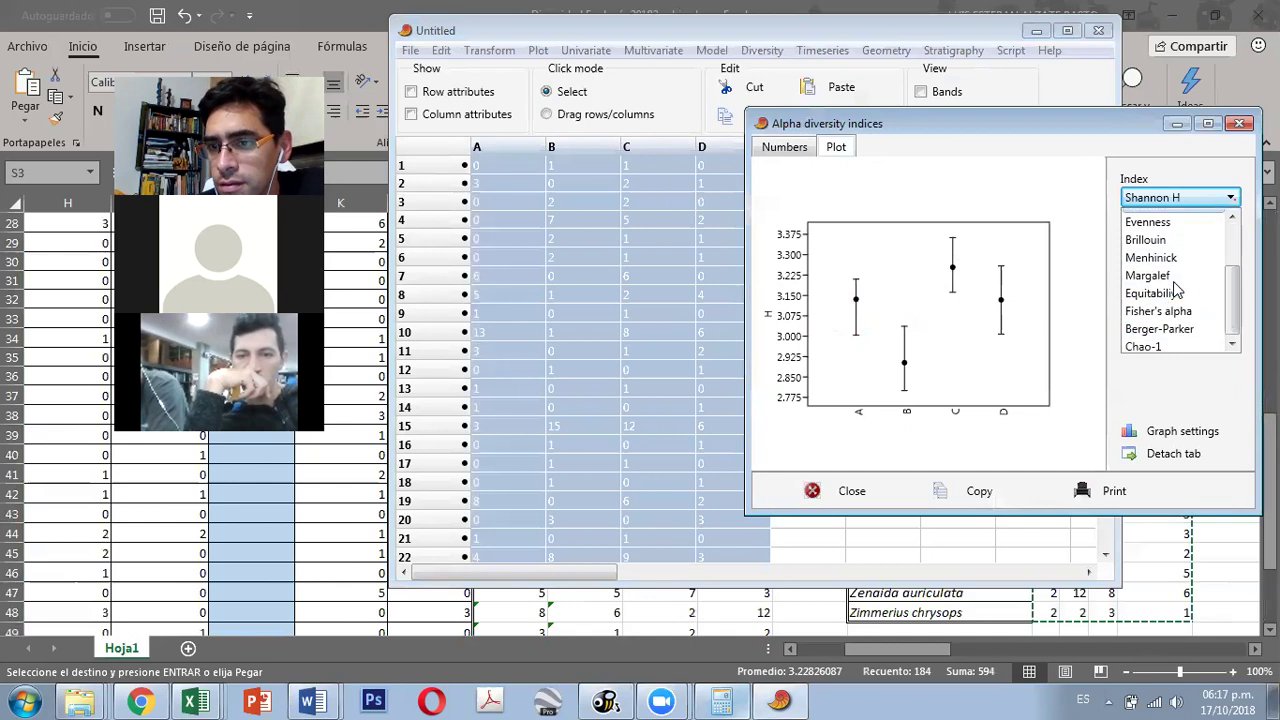
pyautogui.click(1188, 343)
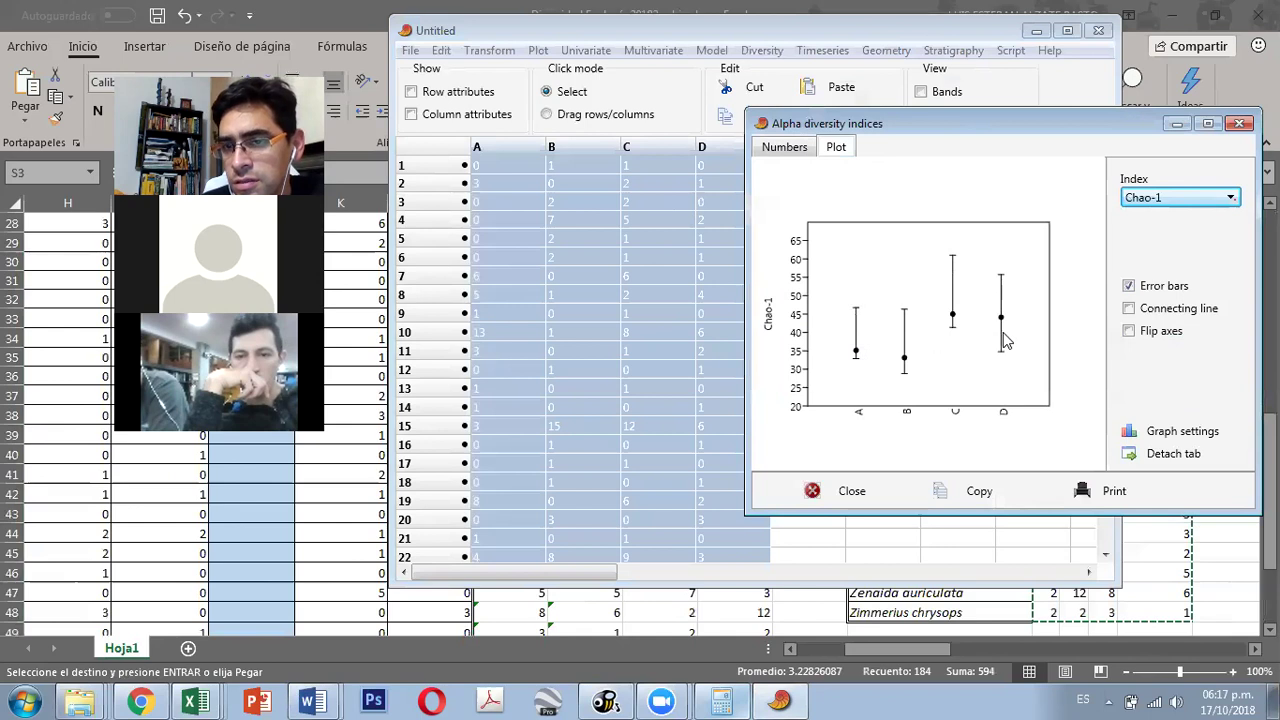
pyautogui.click(1220, 198)
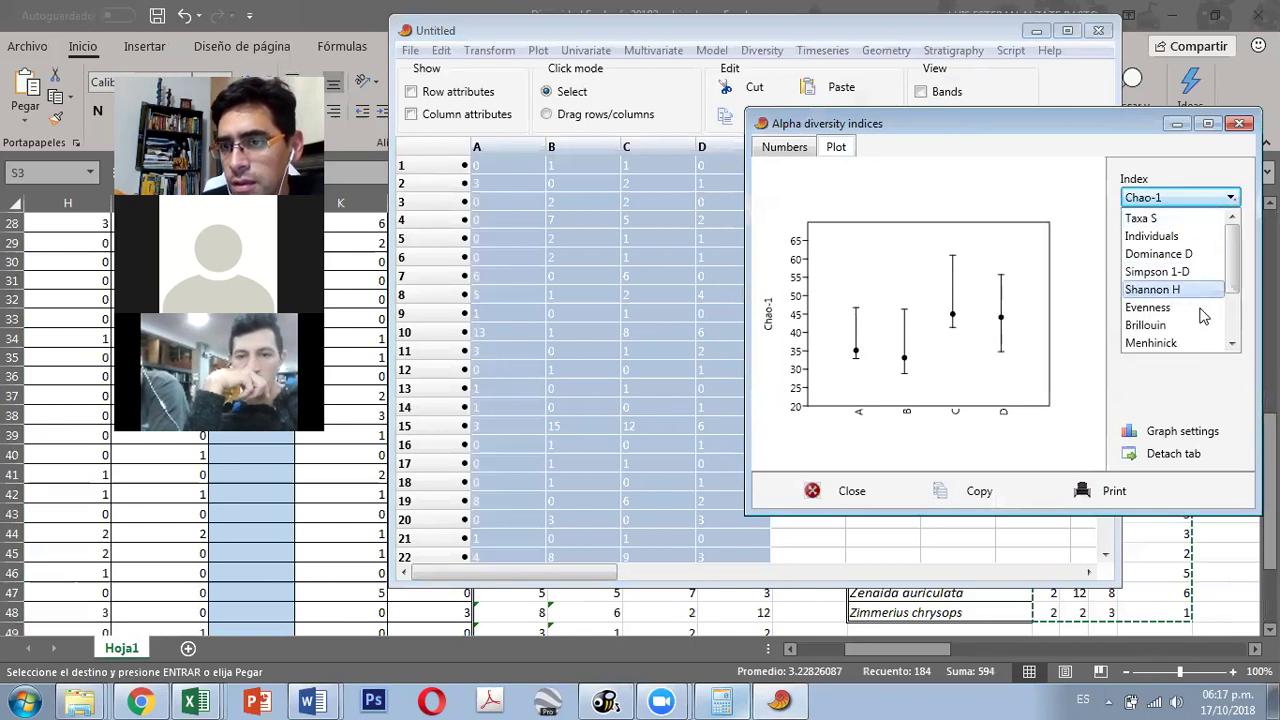
pyautogui.scroll(-2, 1190, 297)
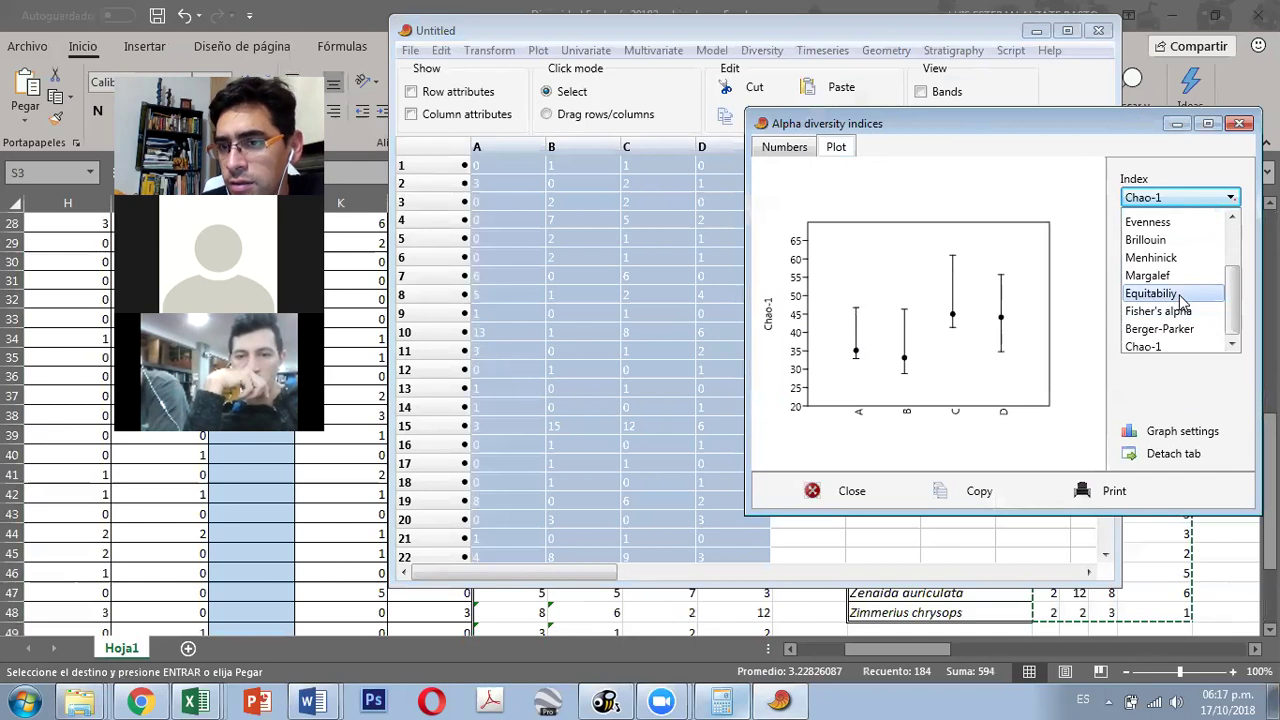
pyautogui.click(1162, 294)
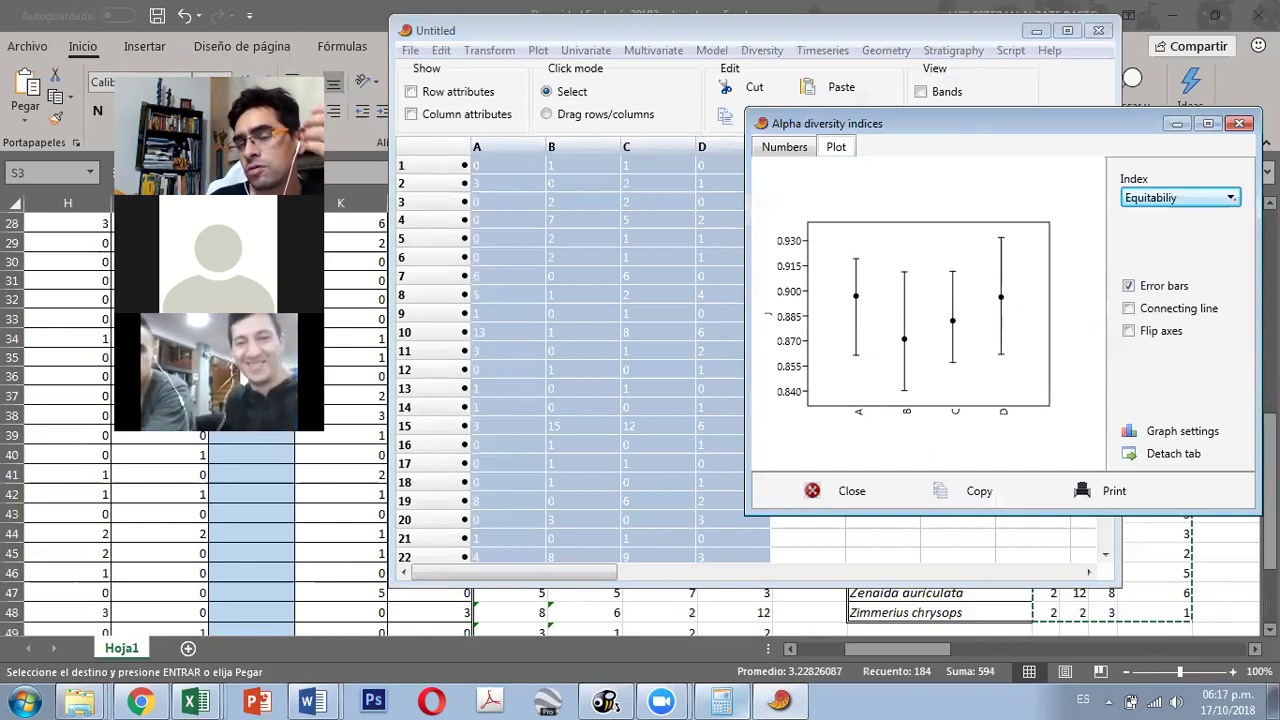
pyautogui.click(1226, 198)
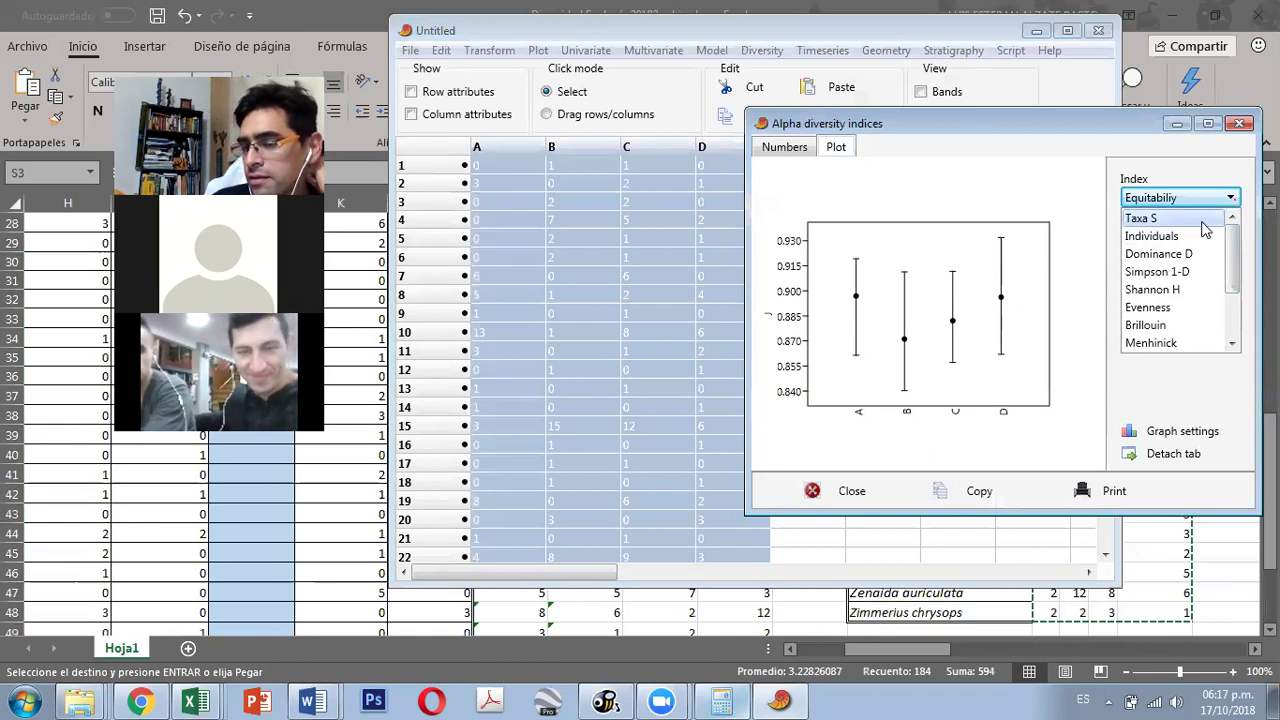
pyautogui.click(1202, 222)
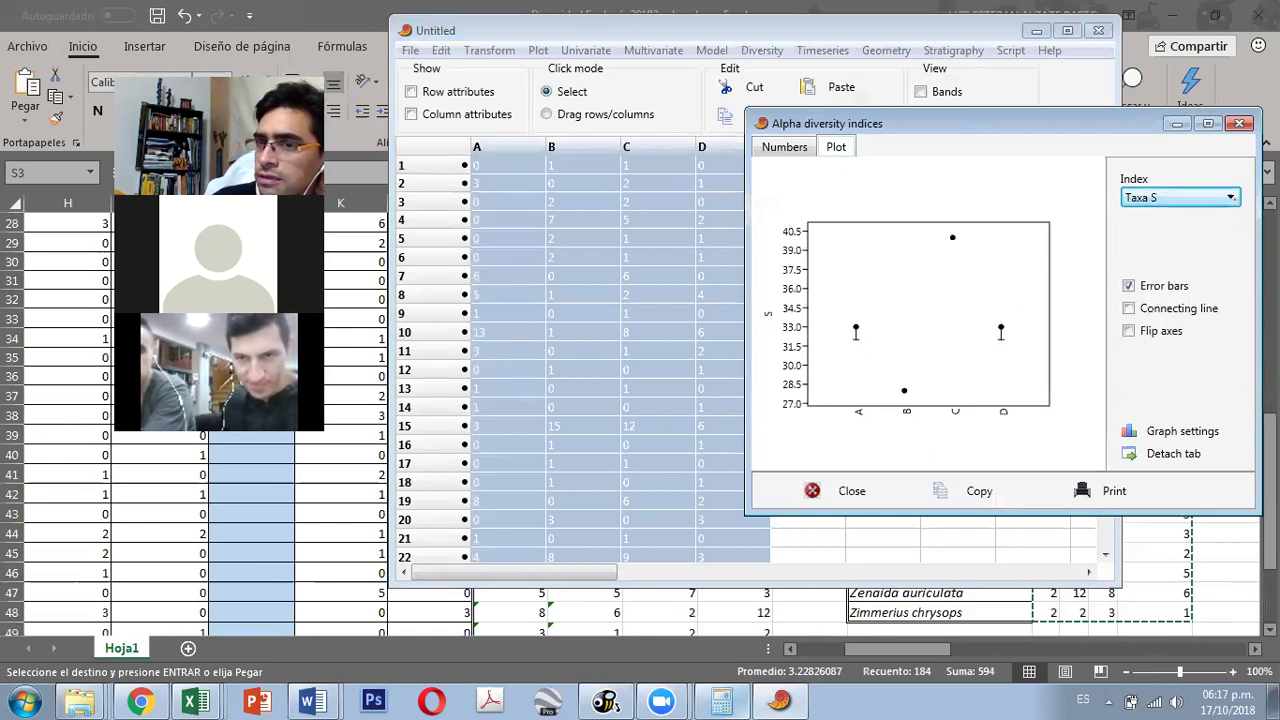
# Step: Calculate the beta diversity of columns A to D and display the Whittaker pairwise comparisons
pyautogui.click(652, 90)
pyautogui.click(653, 50)
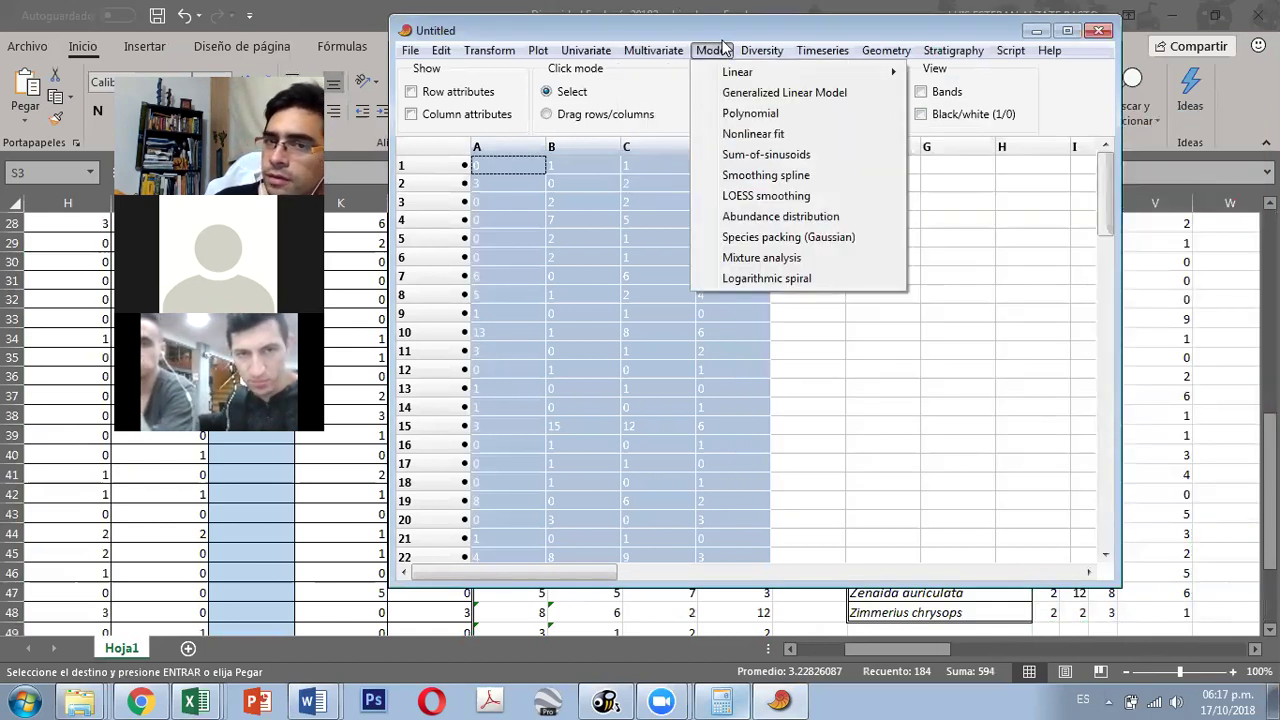
pyautogui.moveTo(775, 53)
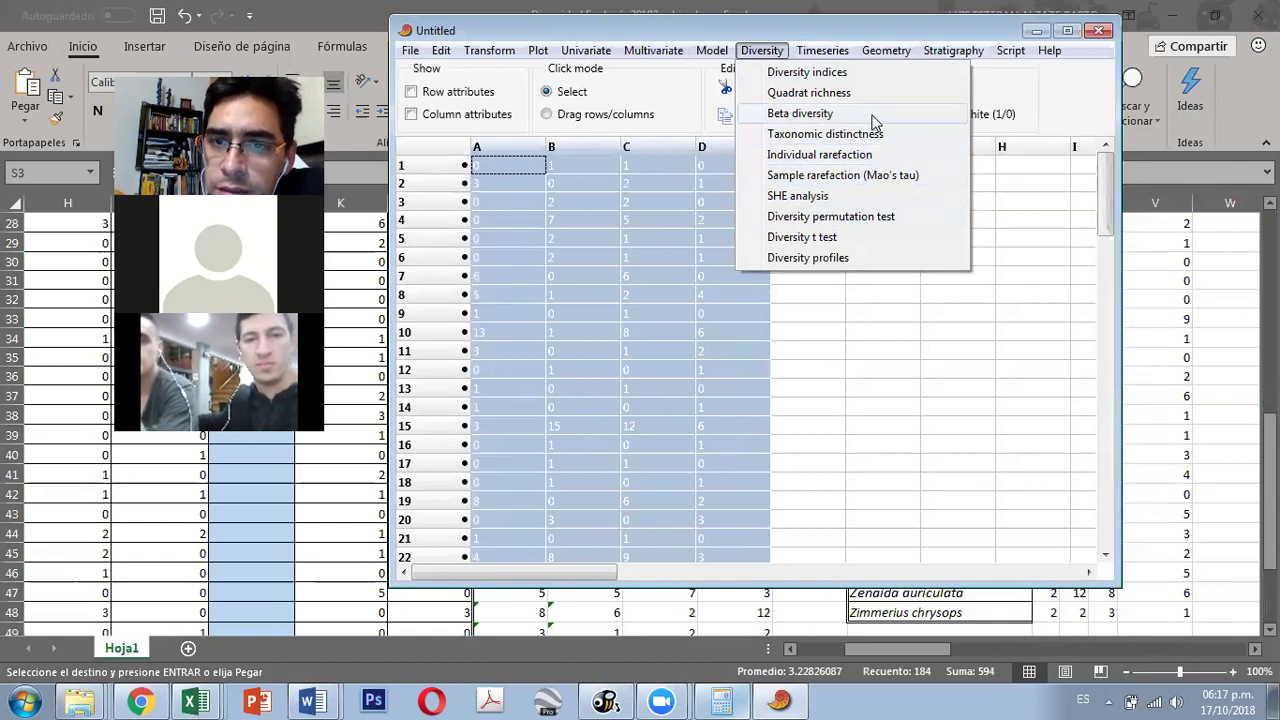
pyautogui.click(873, 118)
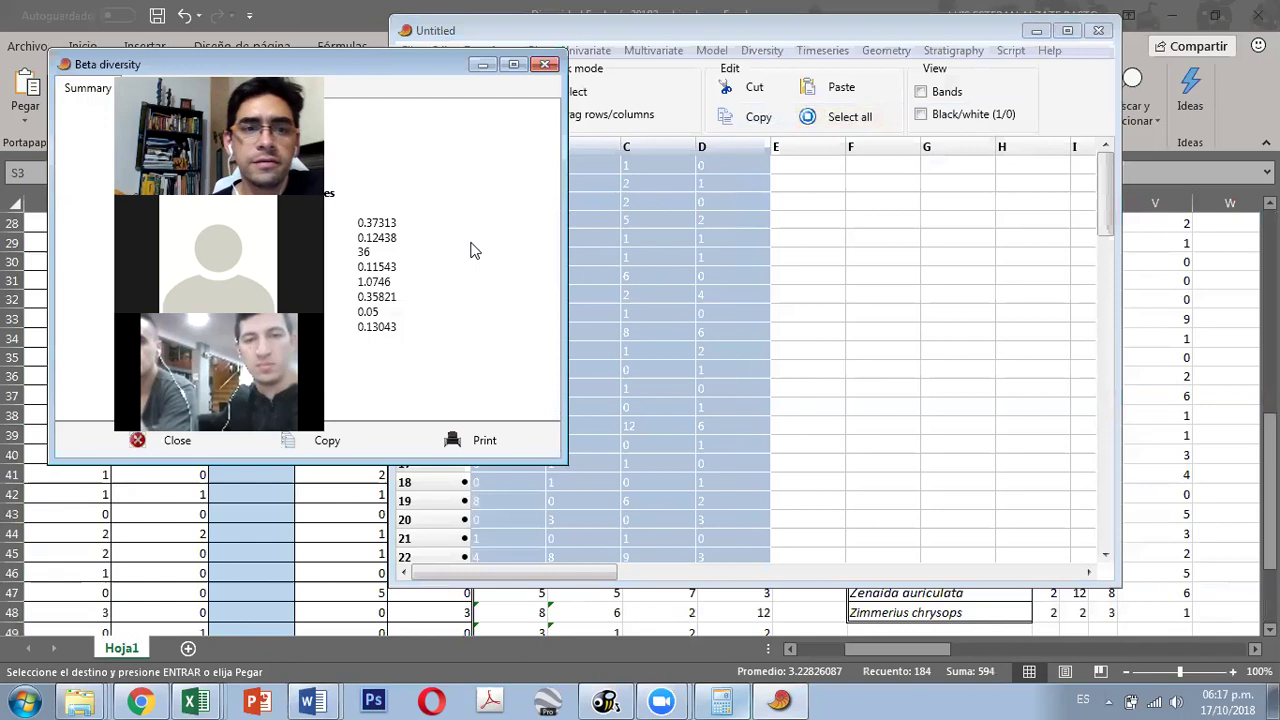
pyautogui.moveTo(362, 64); pyautogui.dragTo(790, 69)
pyautogui.click(573, 90)
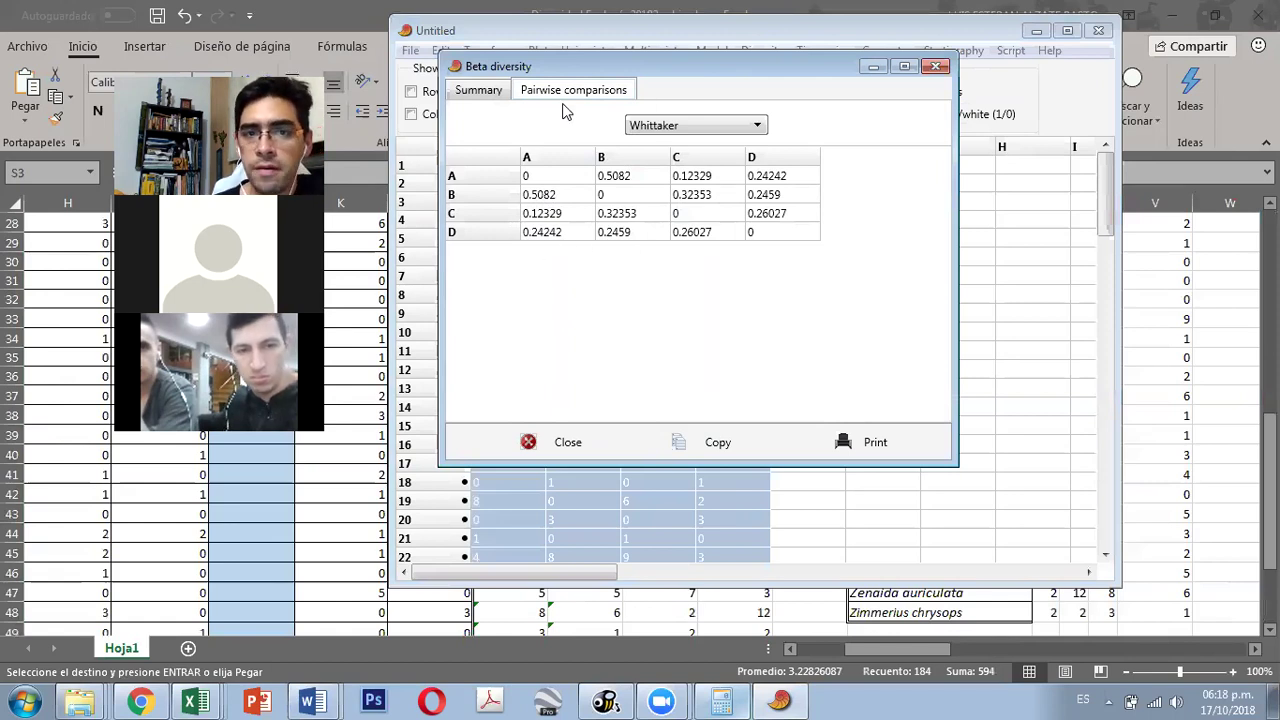
# Step: Examine the Harrison 2 pairwise comparisons and the global beta diversity summary, closing the results when done
pyautogui.click(652, 125)
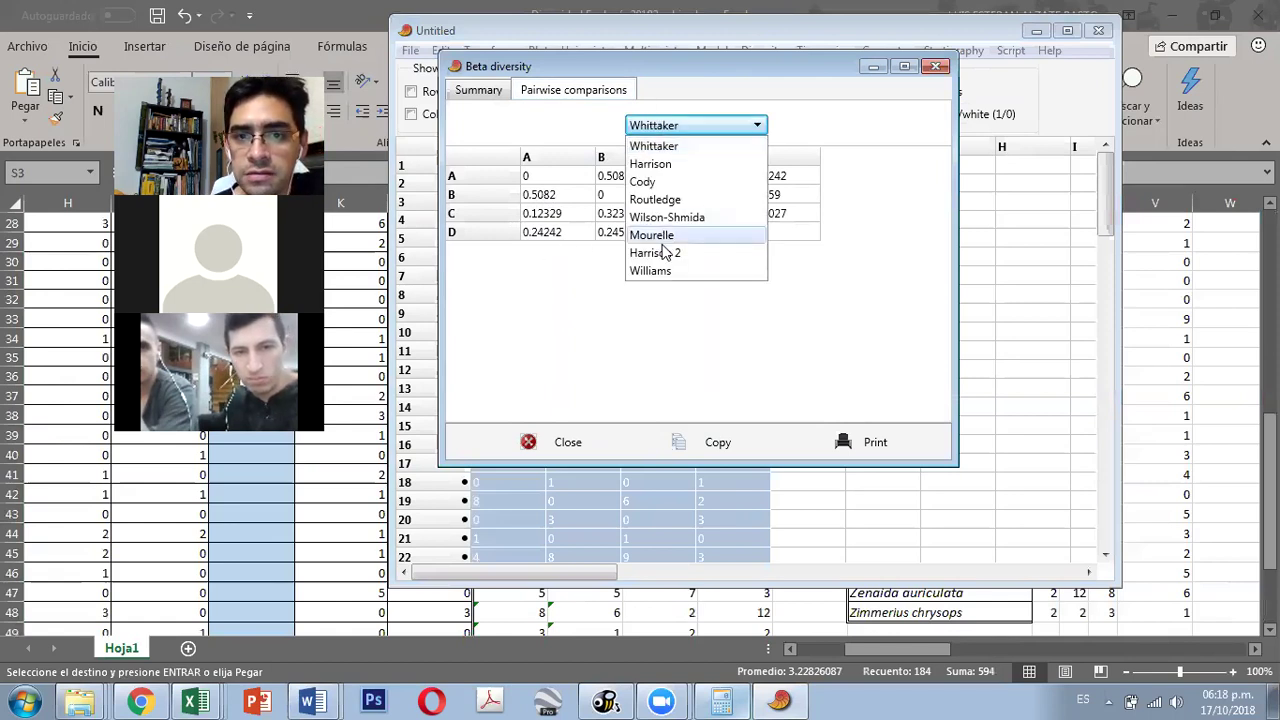
pyautogui.click(659, 254)
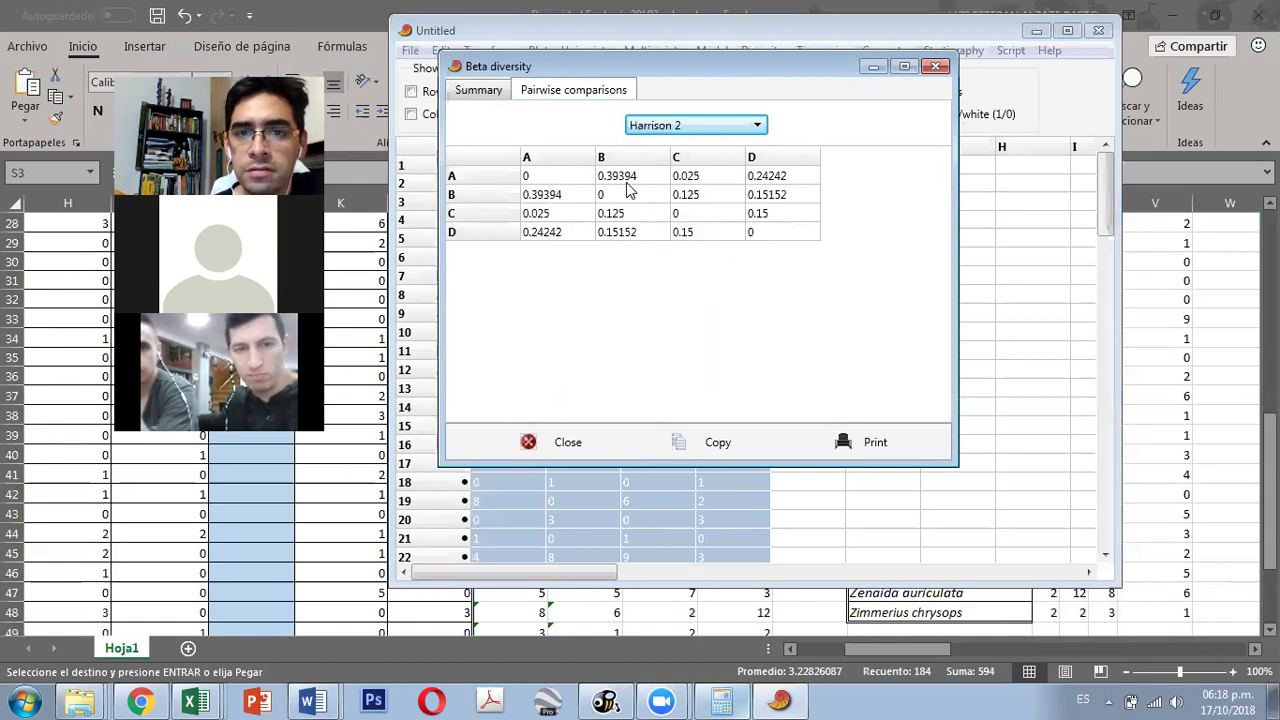
pyautogui.click(489, 93)
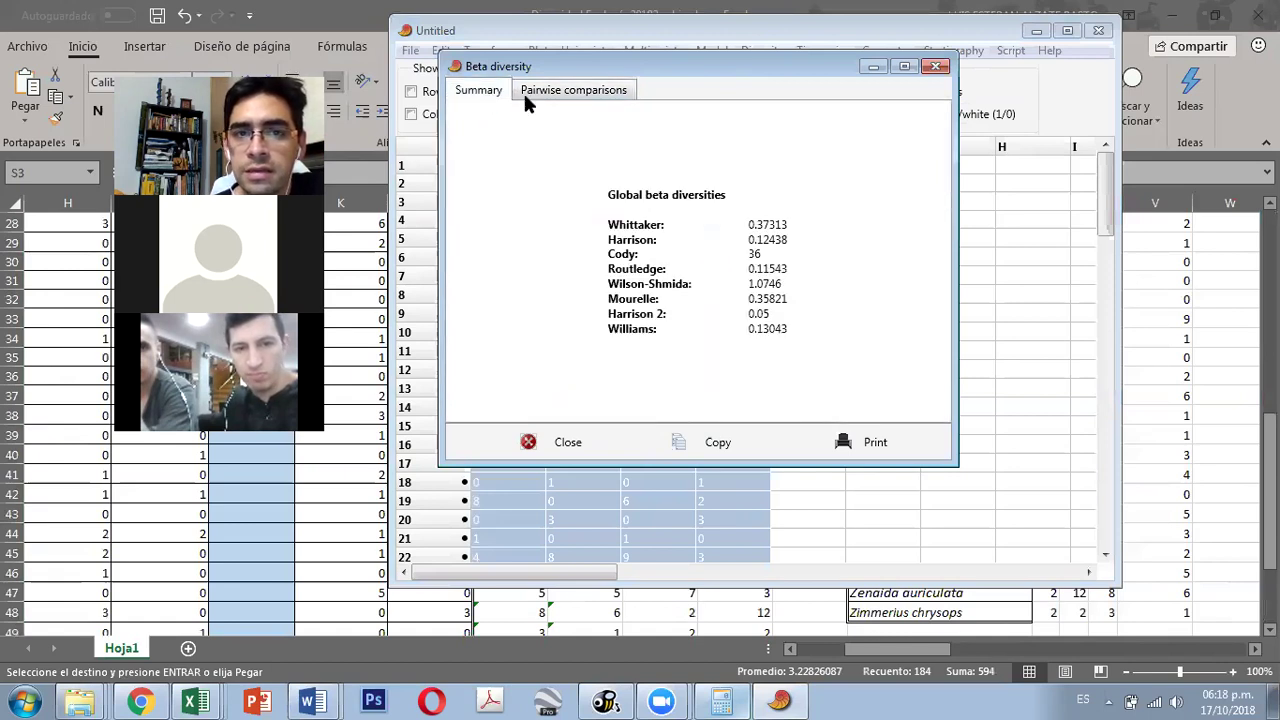
pyautogui.click(937, 67)
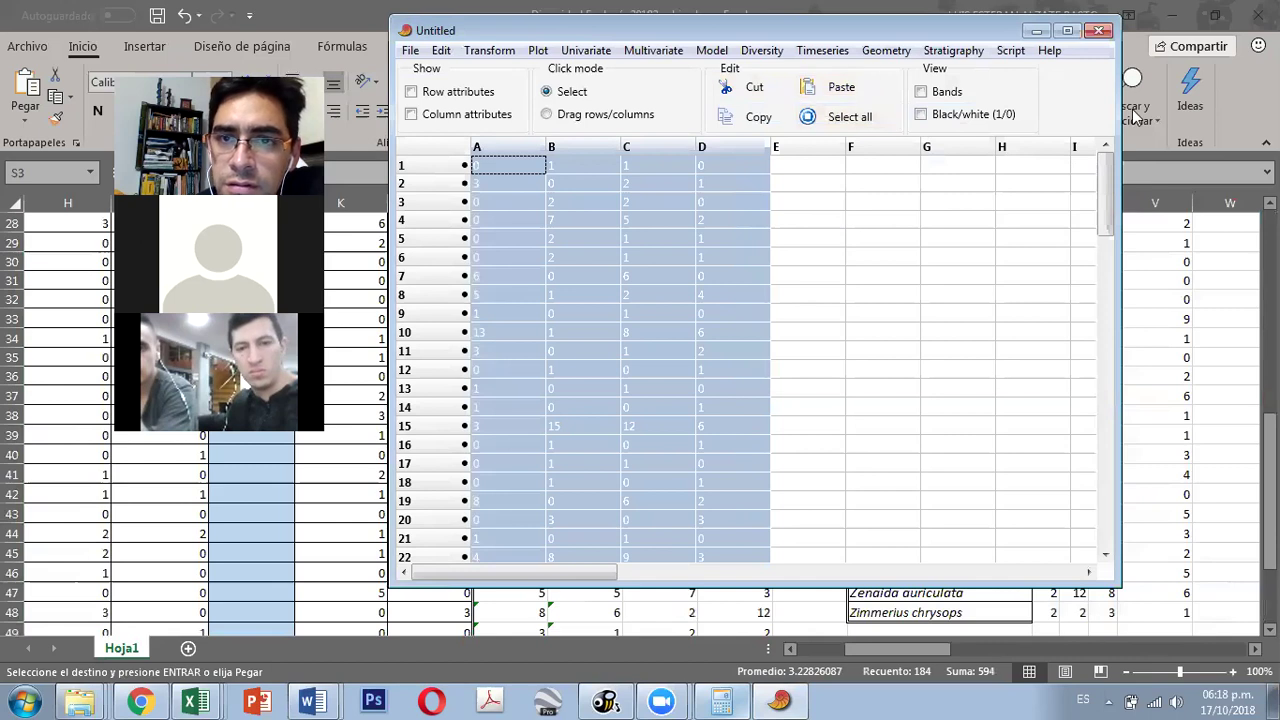
# Step: Try to run the Diversity t test on the four selected columns A to D
pyautogui.click(756, 55)
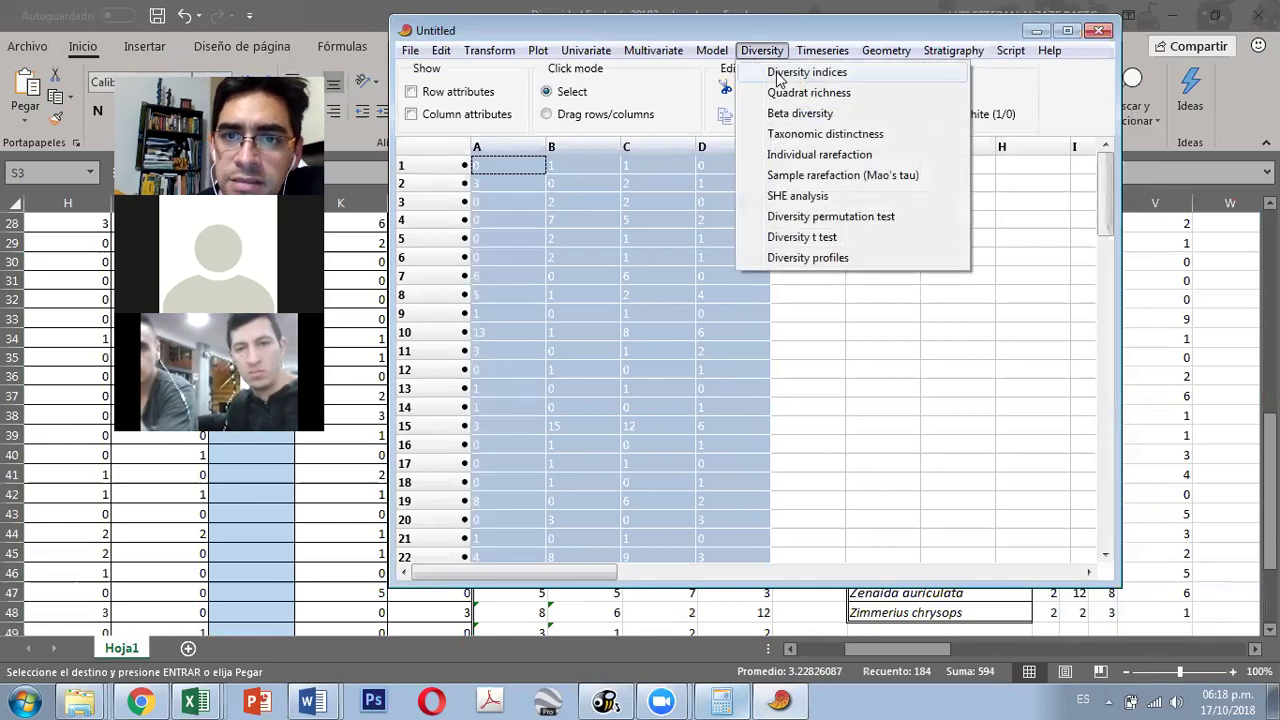
pyautogui.click(797, 239)
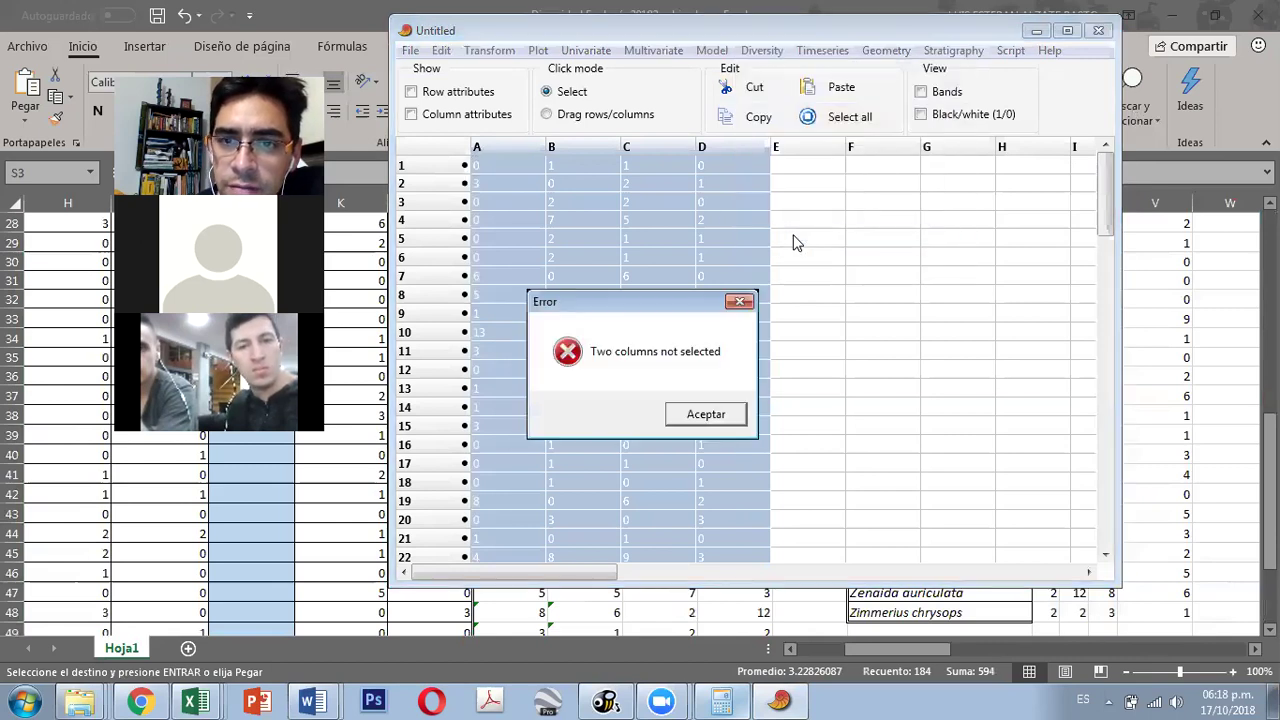
pyautogui.click(705, 415)
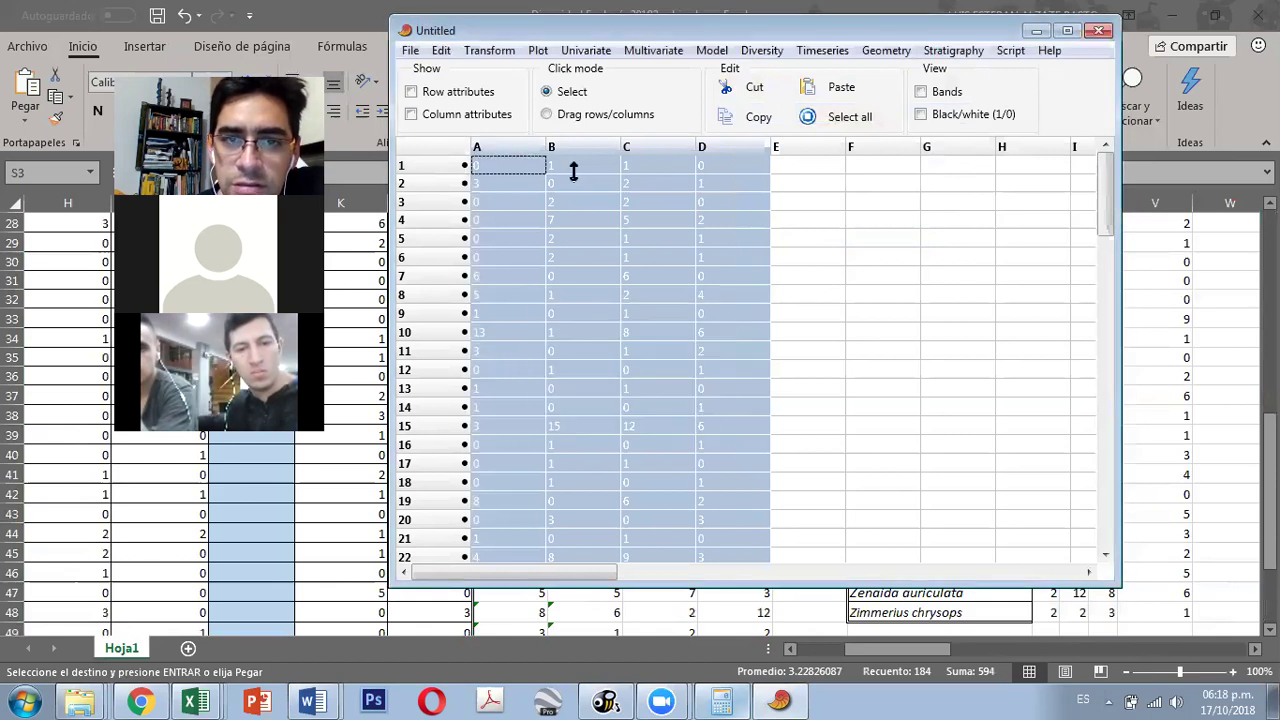
# Step: Try to run the Taxonomic distinctness analysis on columns A to D
pyautogui.click(760, 50)
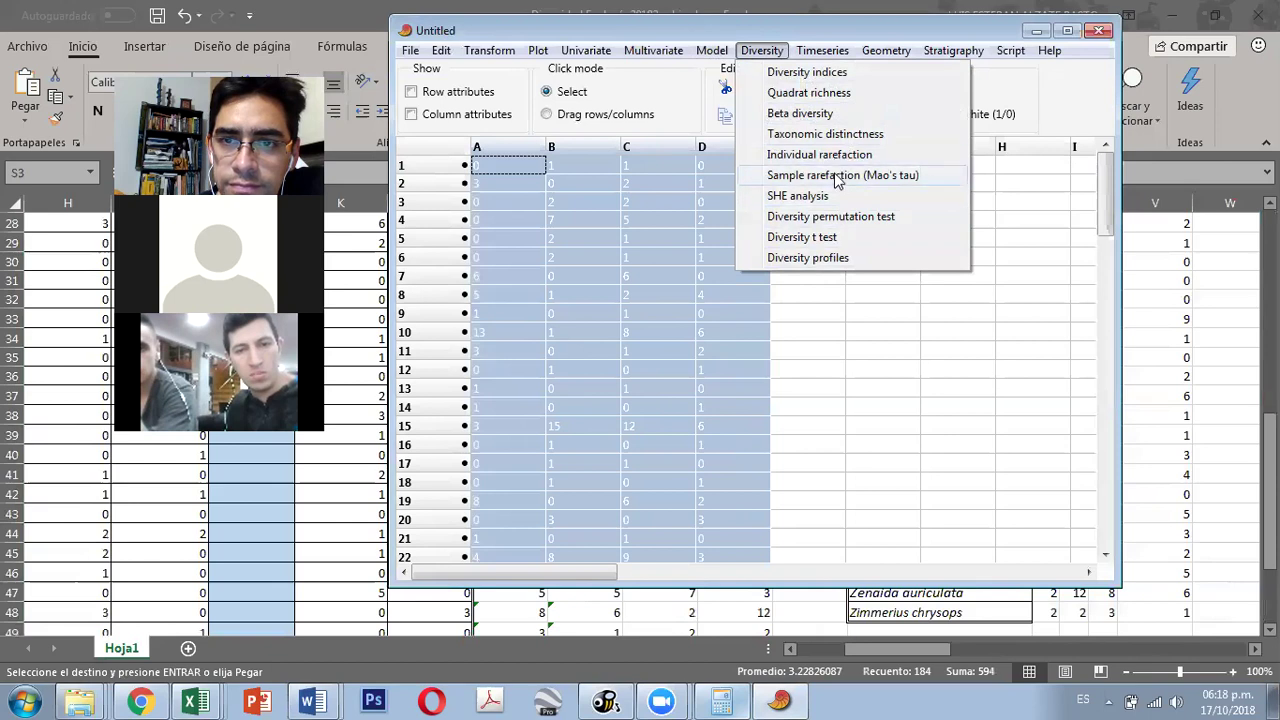
pyautogui.click(793, 136)
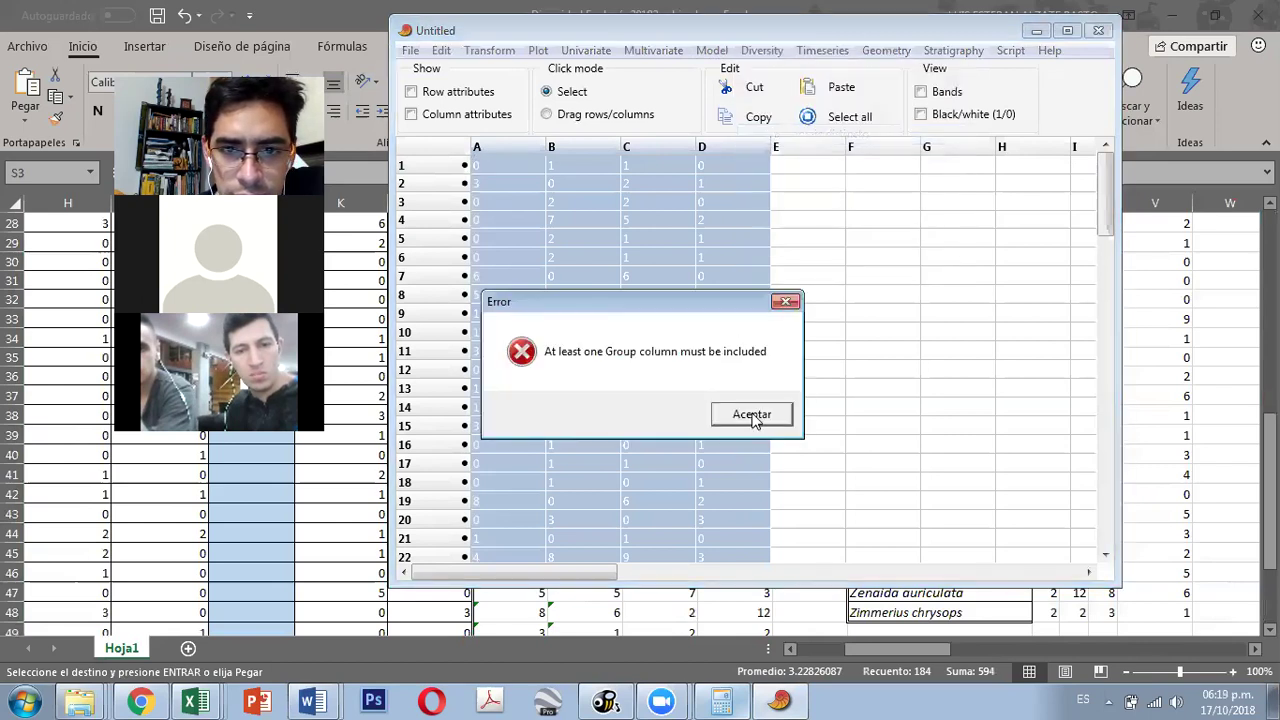
pyautogui.click(752, 414)
# Step: Select the entire data sheet and try the Taxonomic distinctness analysis on it
pyautogui.click(800, 240)
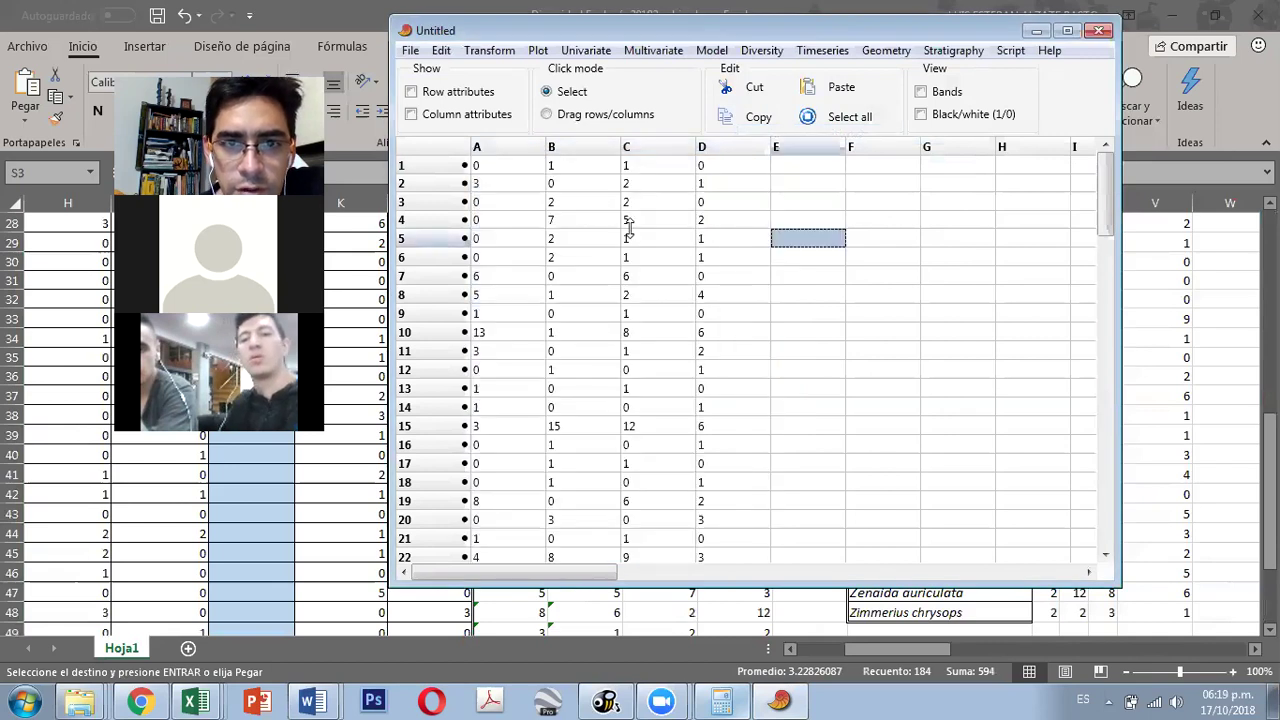
pyautogui.click(505, 150)
pyautogui.click(437, 150)
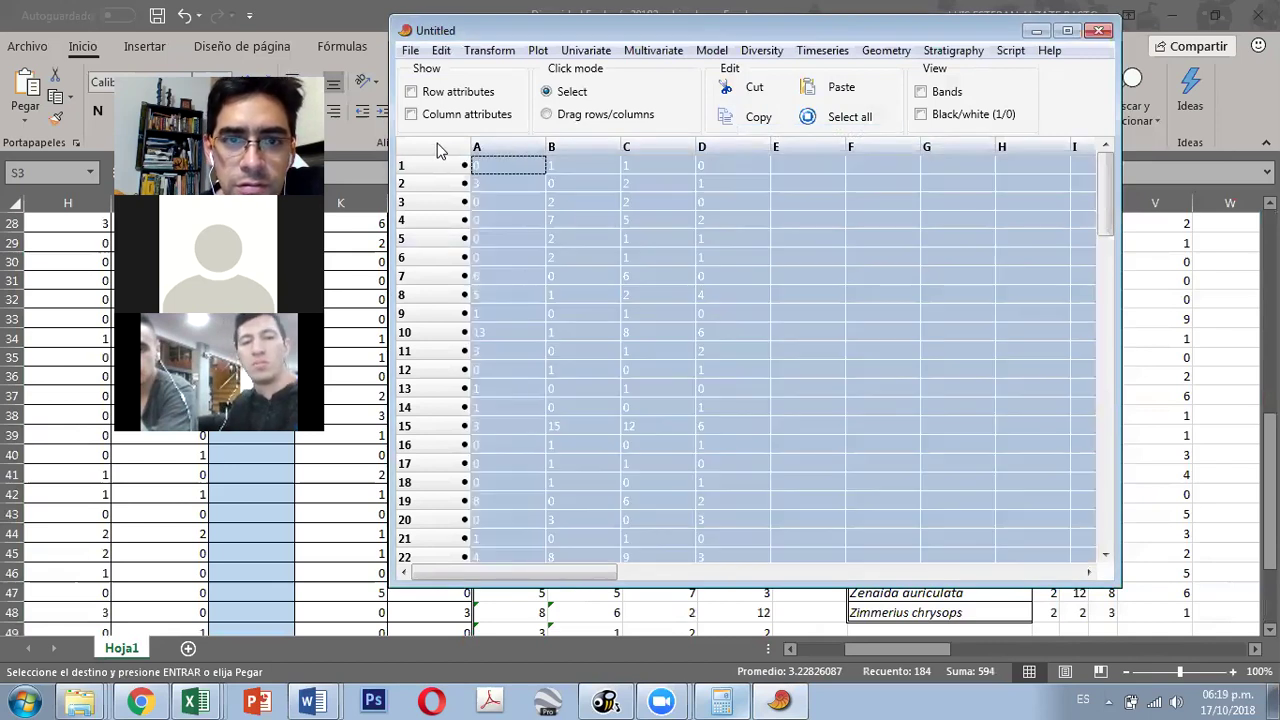
pyautogui.click(761, 51)
pyautogui.click(793, 134)
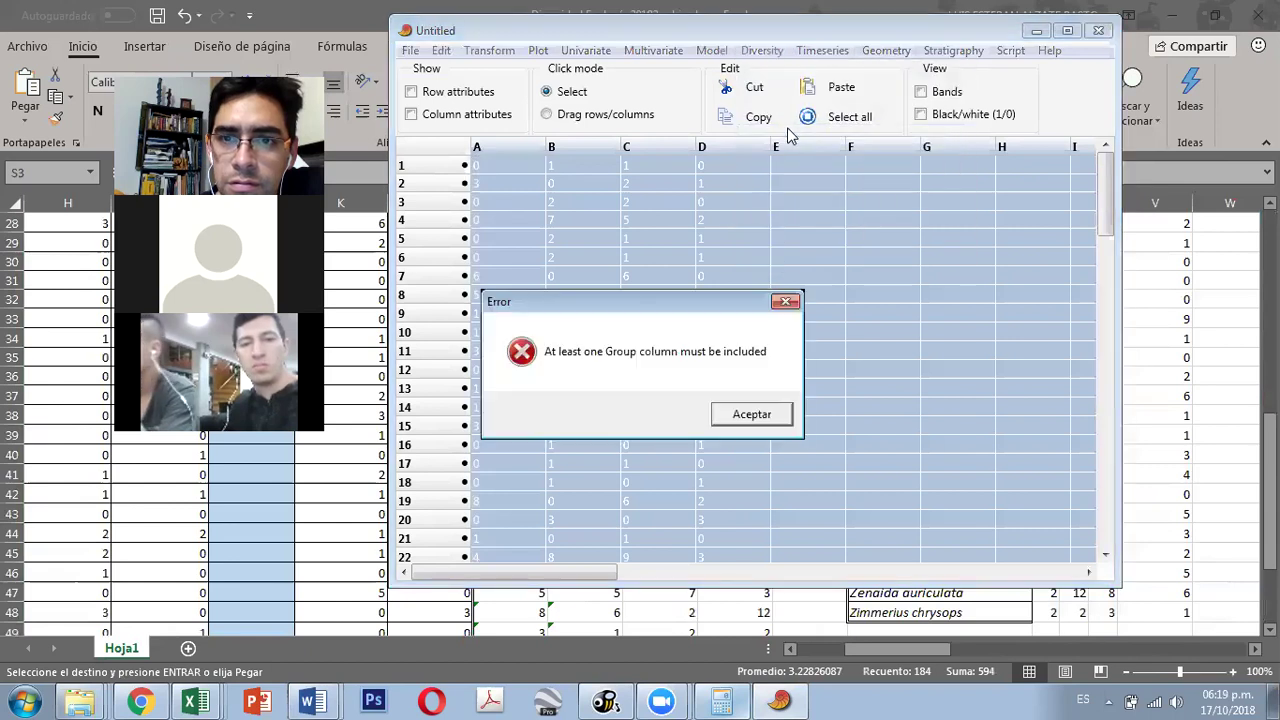
pyautogui.click(752, 416)
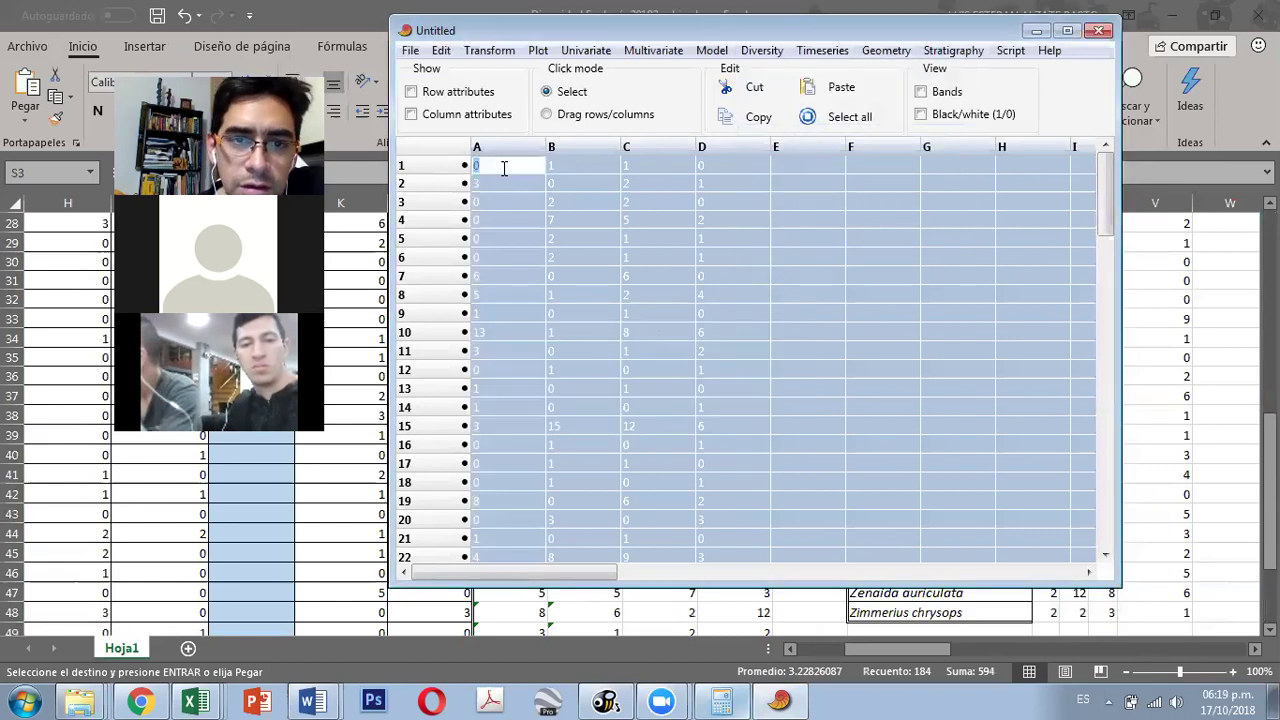
# Step: Select only column A and open the Individual rarefaction analysis for it, closing its window right away
pyautogui.click(537, 202)
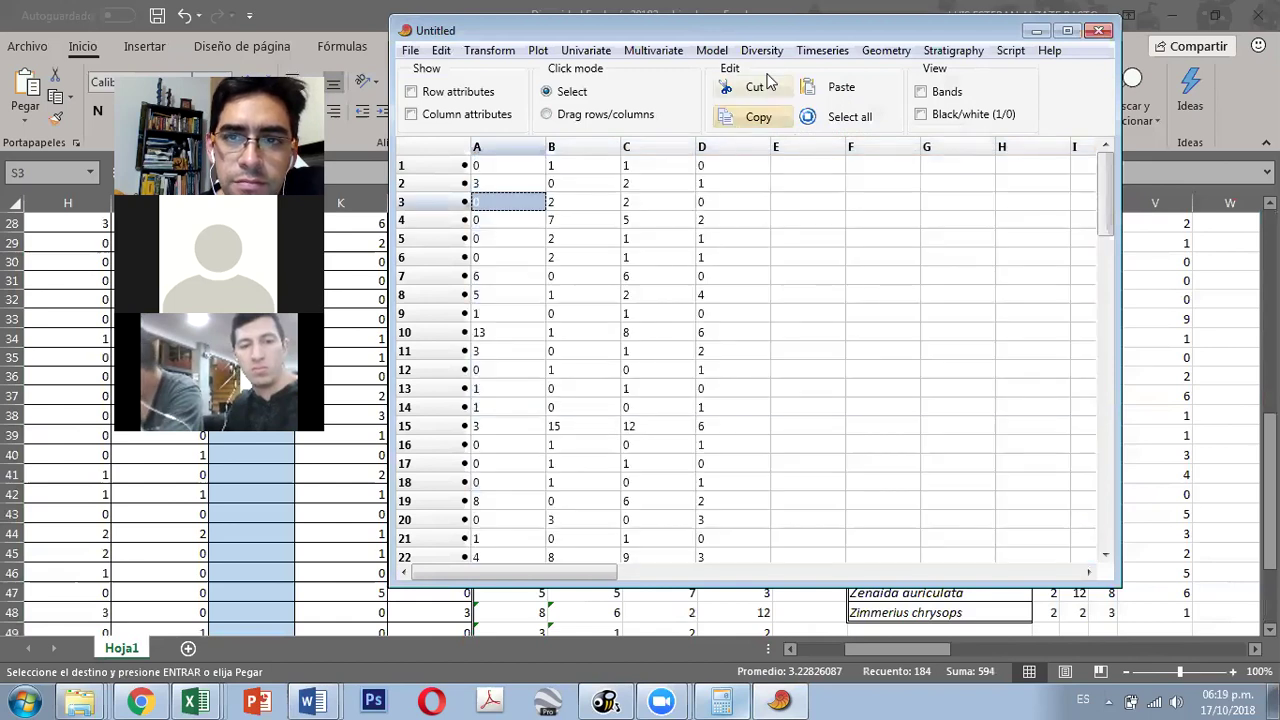
pyautogui.click(765, 50)
pyautogui.moveTo(826, 53)
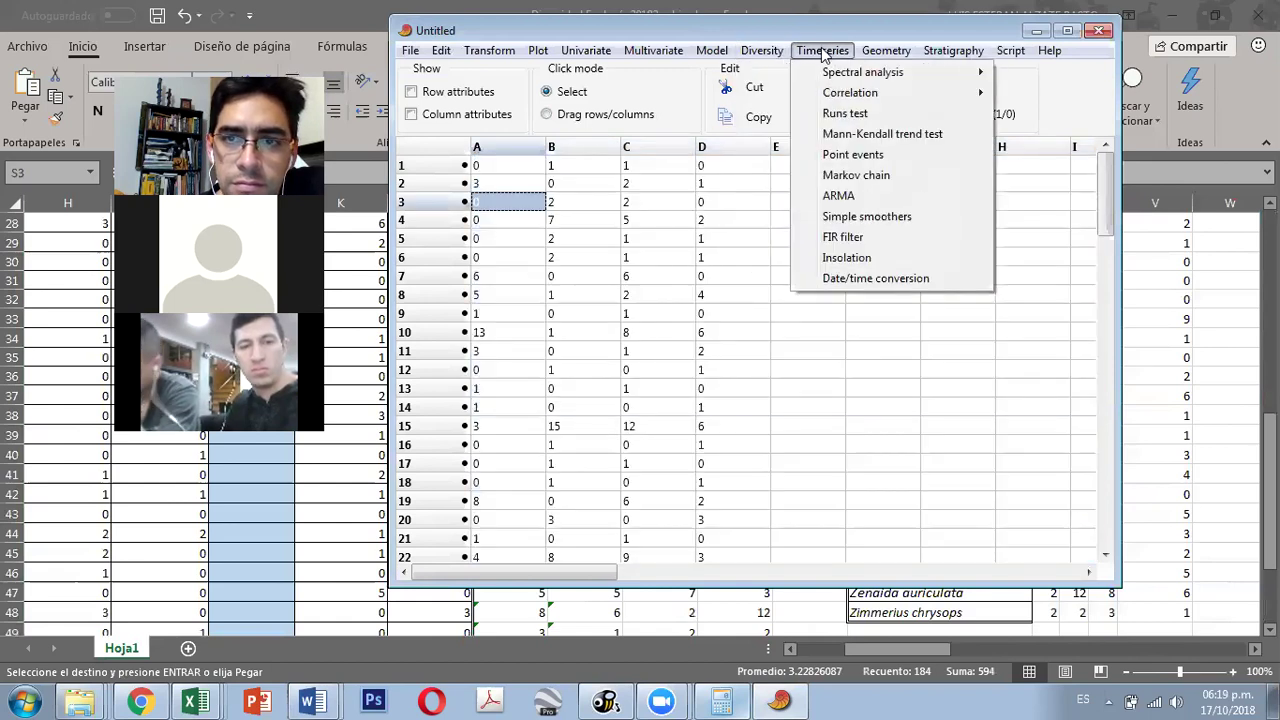
pyautogui.click(527, 150)
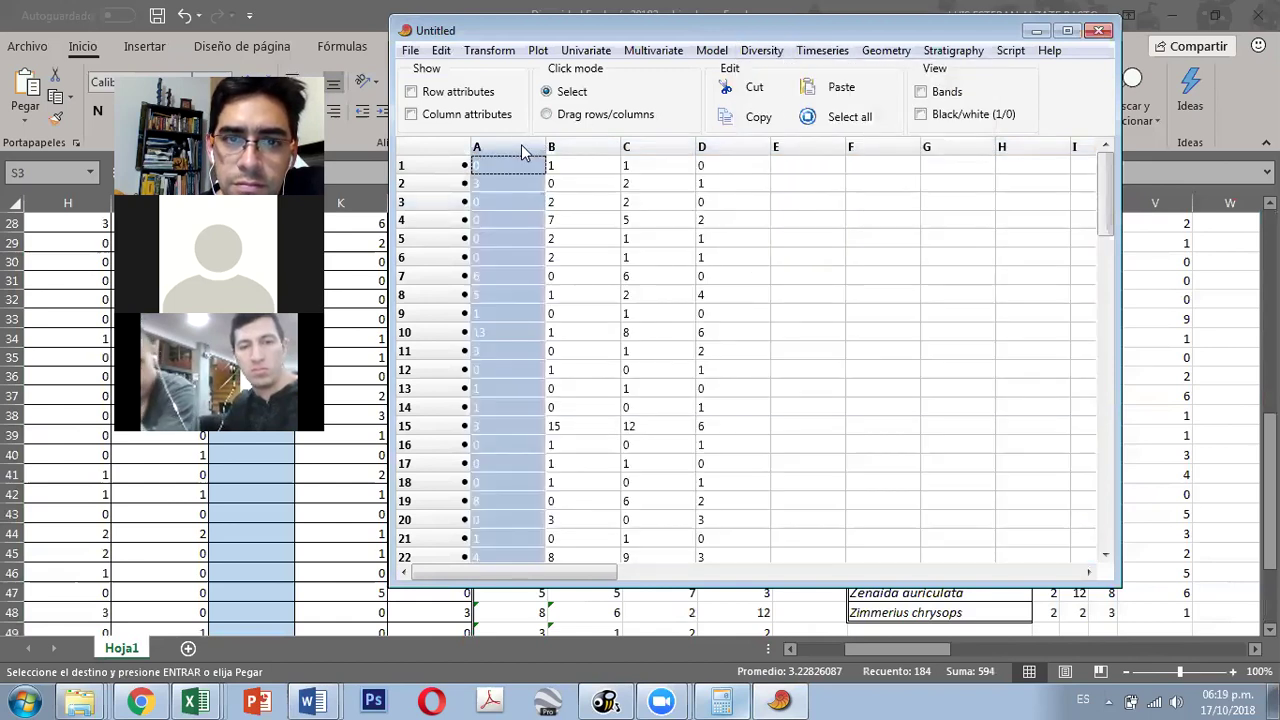
pyautogui.click(763, 50)
pyautogui.click(808, 155)
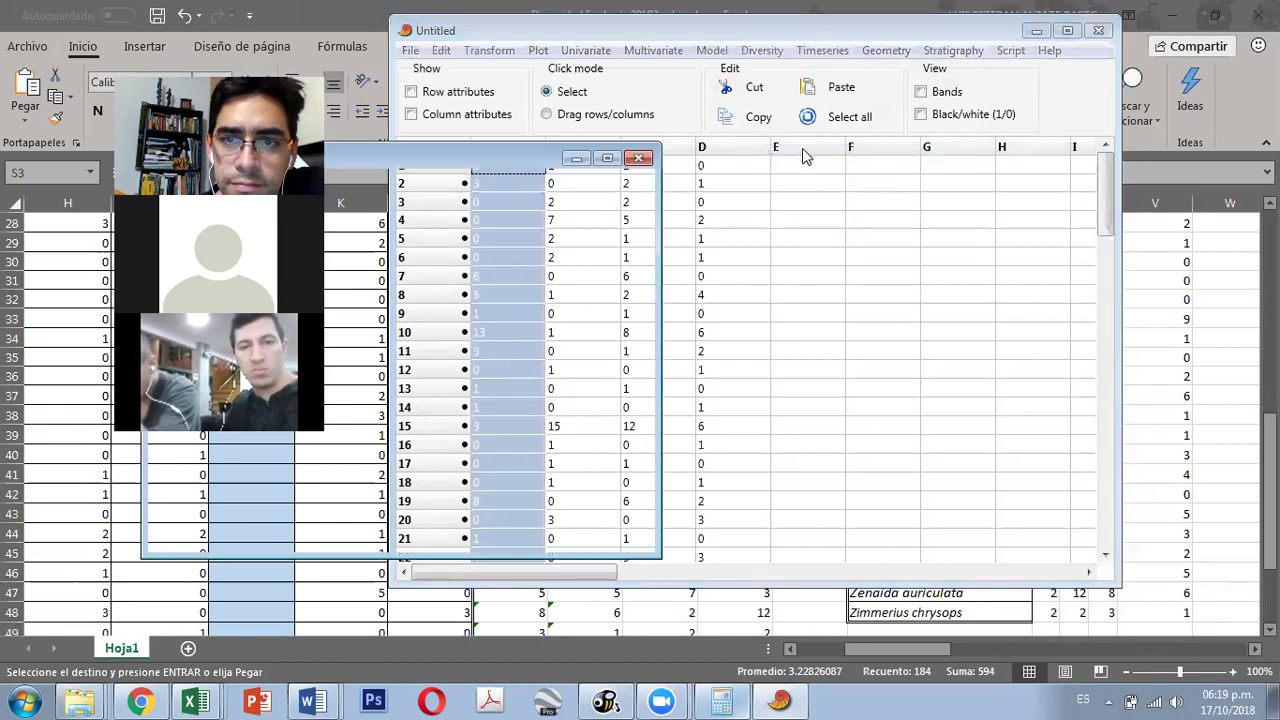
pyautogui.click(639, 158)
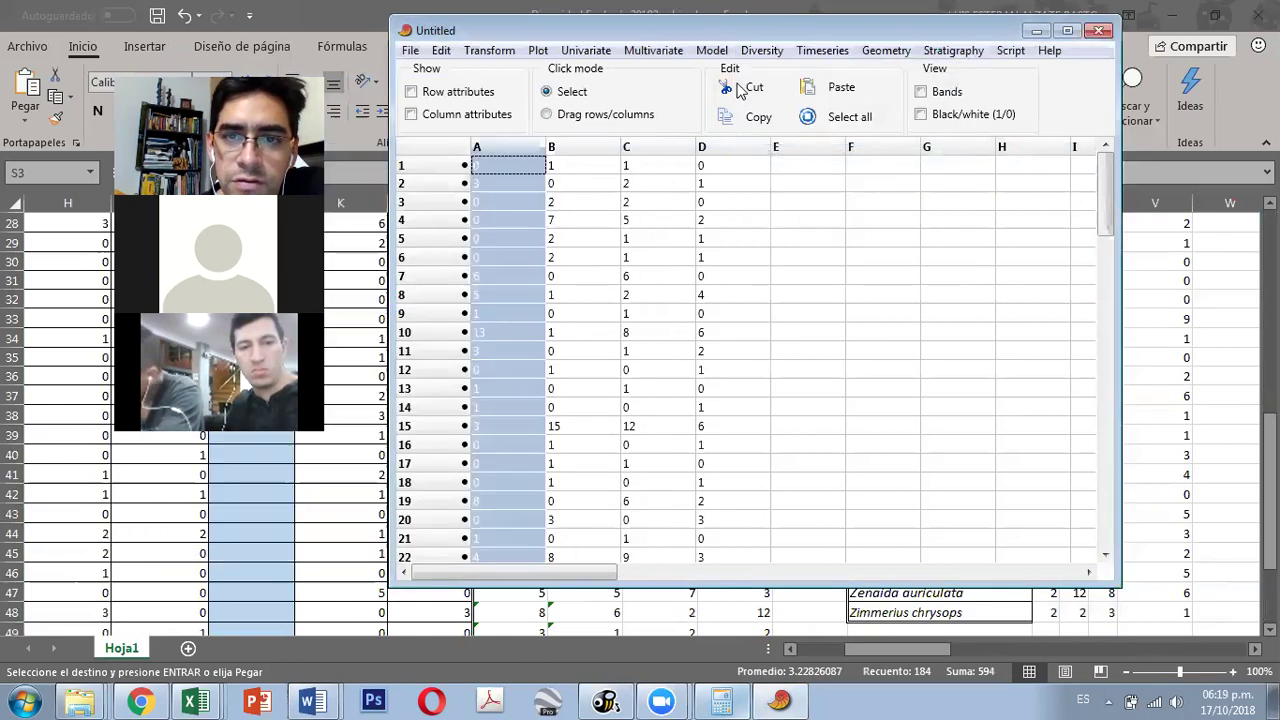
# Step: Try to run the Taxonomic distinctness analysis on column A alone
pyautogui.click(762, 50)
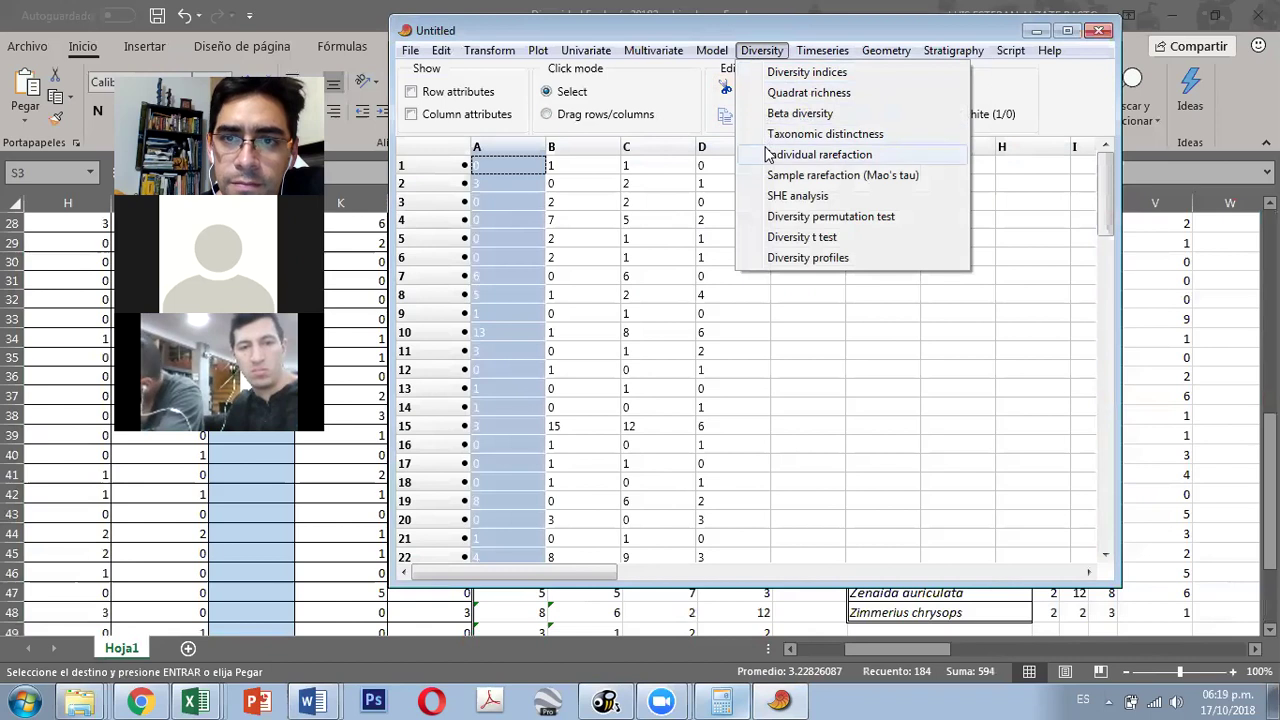
pyautogui.click(771, 136)
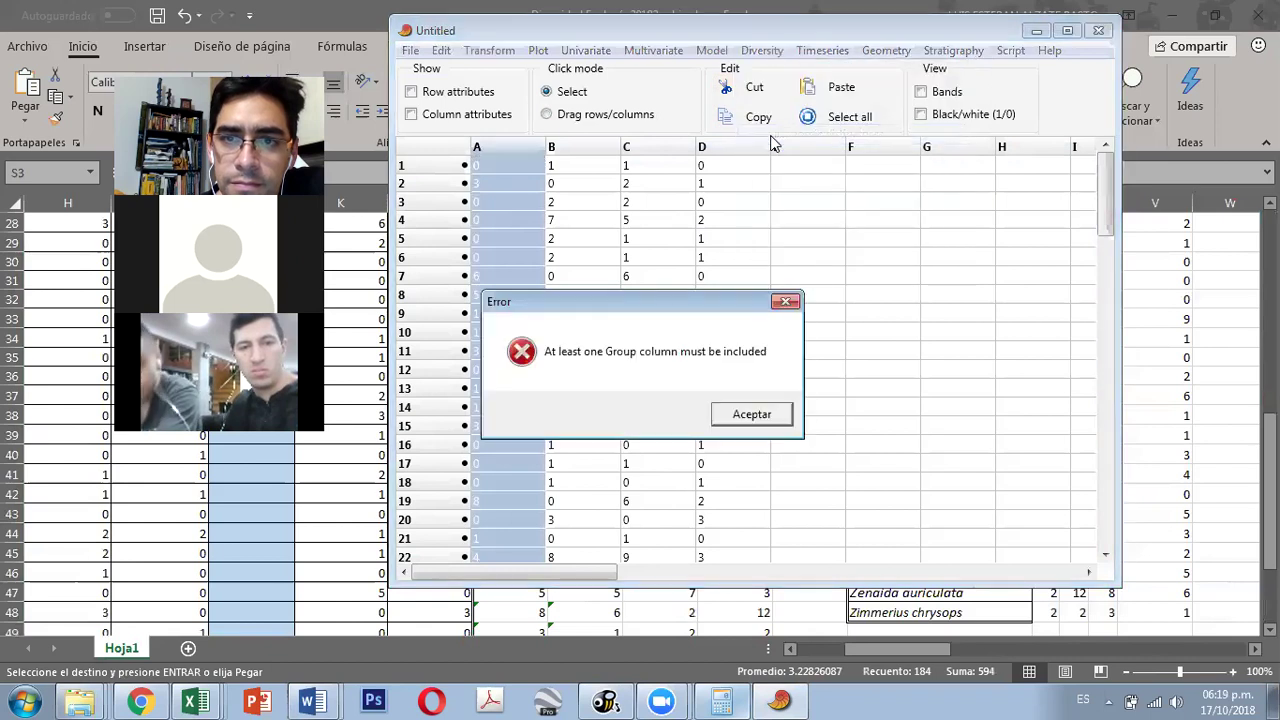
pyautogui.click(752, 414)
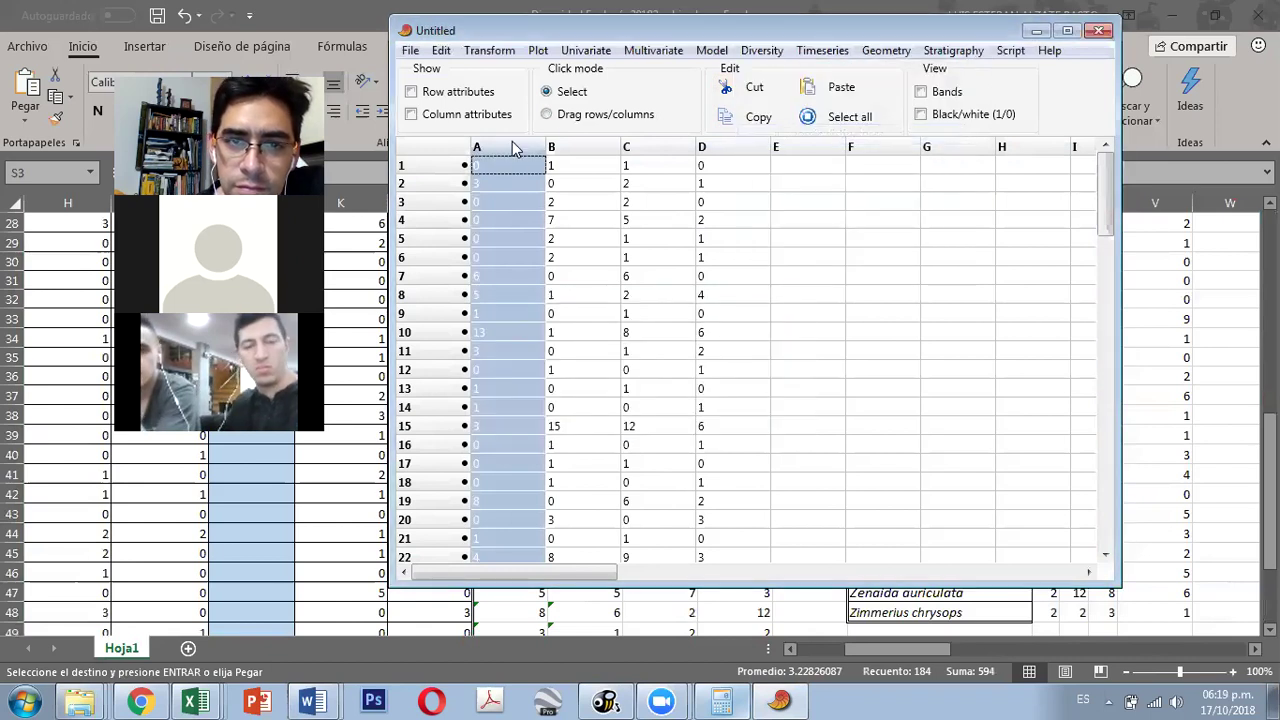
# Step: Select columns A and B together and try the Taxonomic distinctness analysis on them
pyautogui.click(590, 147)
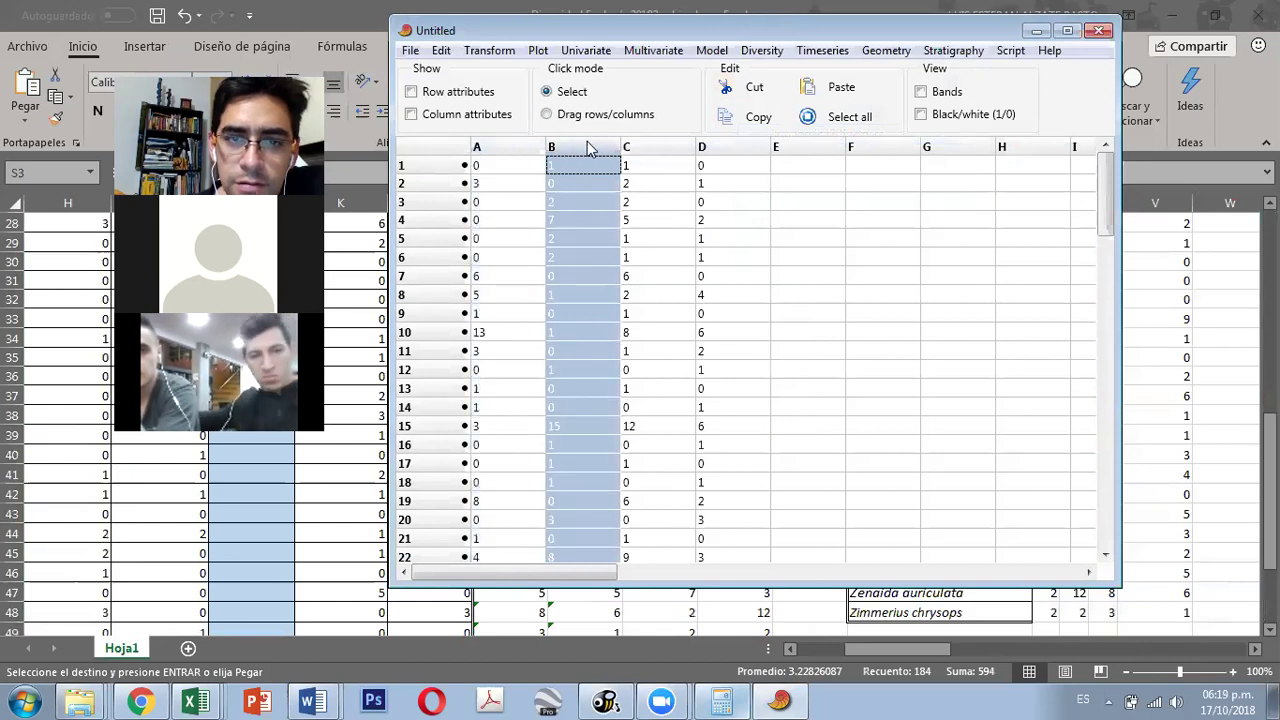
pyautogui.keyDown('shift'); pyautogui.click(525, 150); pyautogui.keyUp('shift')
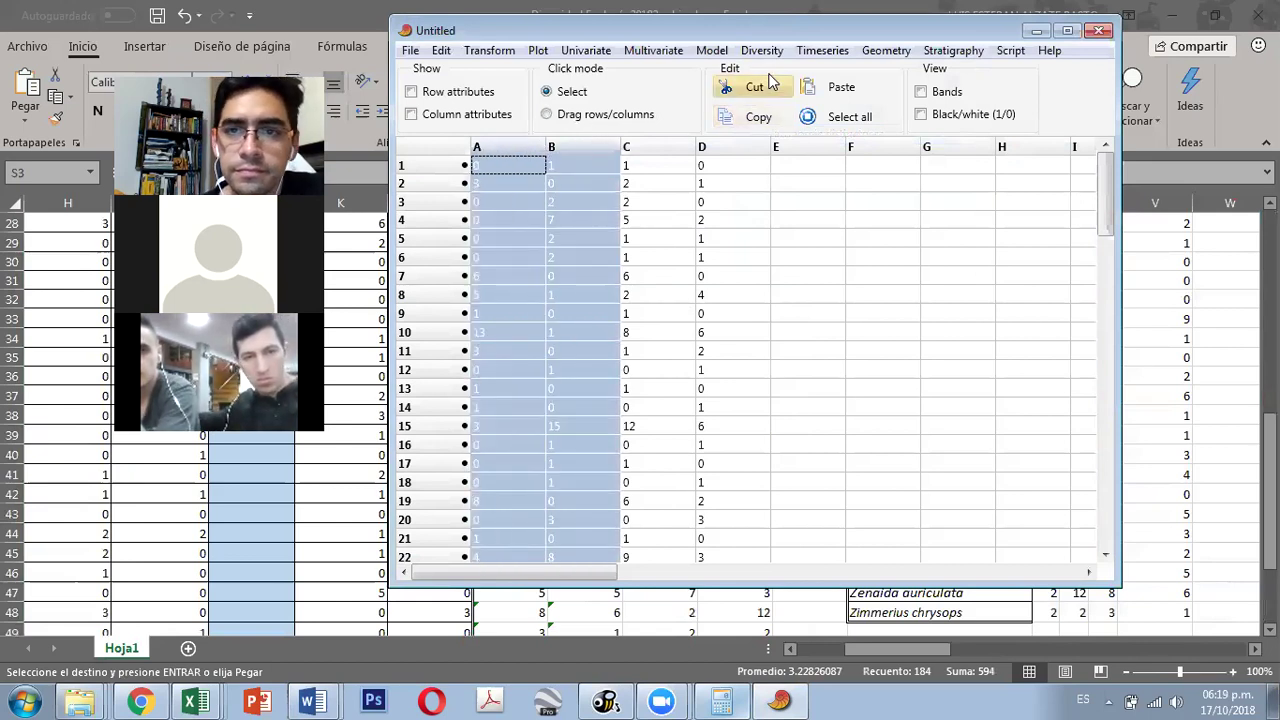
pyautogui.click(772, 52)
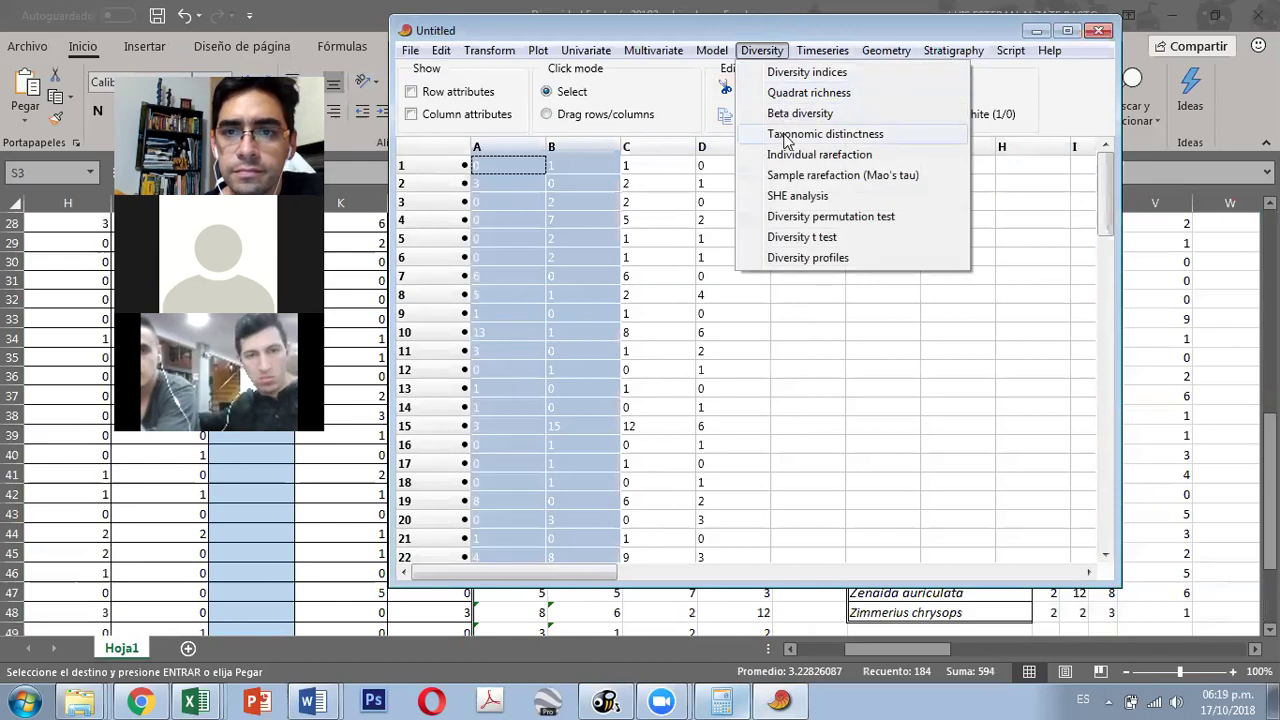
pyautogui.click(790, 135)
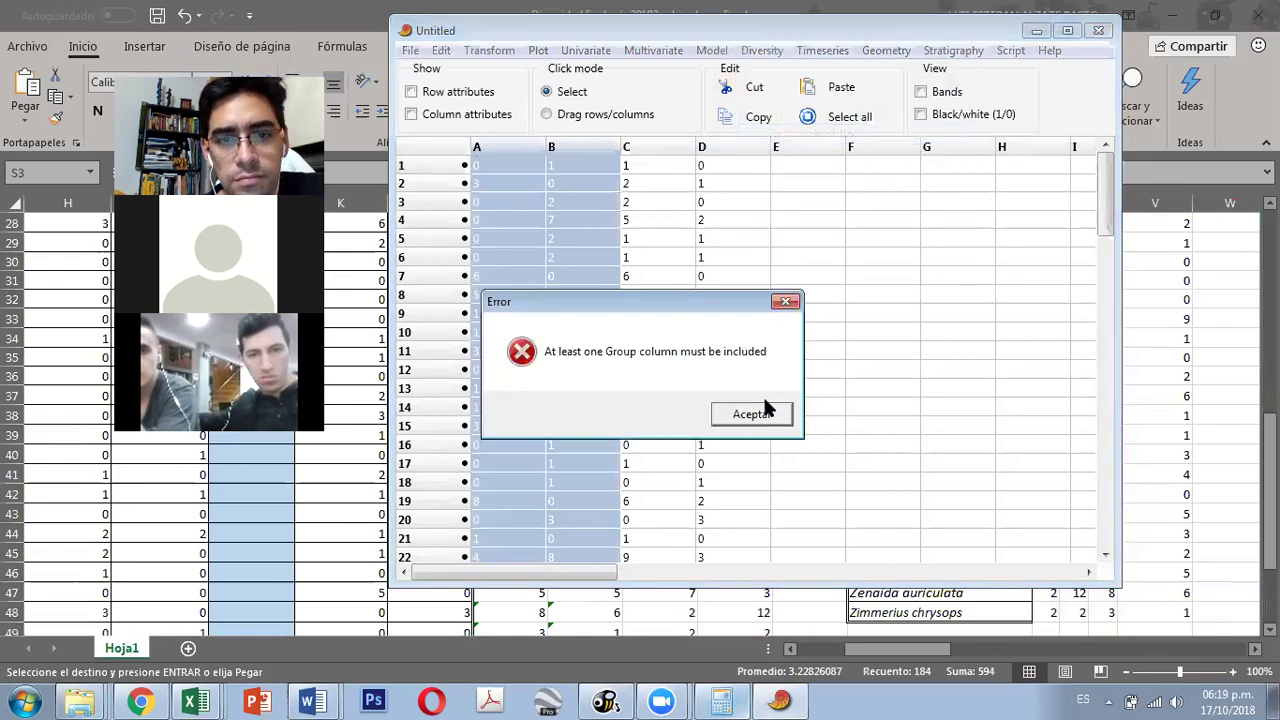
pyautogui.click(772, 416)
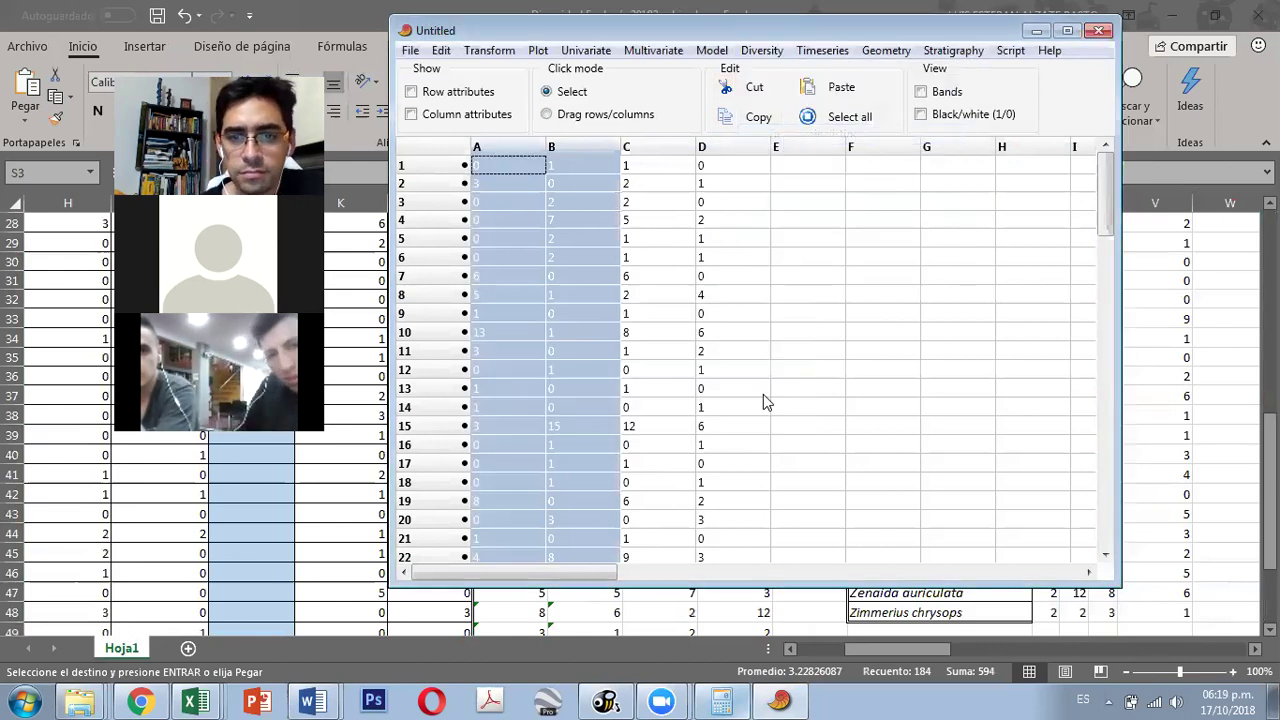
# Step: Run the Diversity permutation test on columns A and B, view its index comparison, and close the results
pyautogui.click(759, 50)
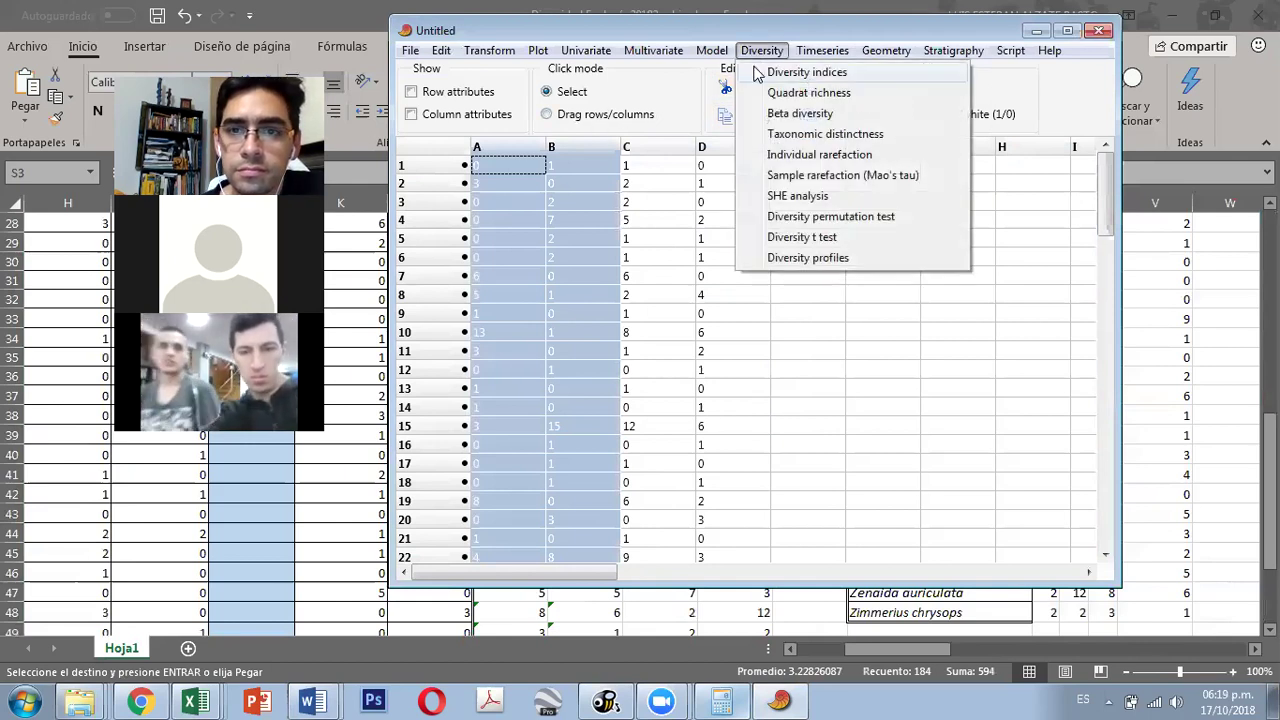
pyautogui.click(780, 219)
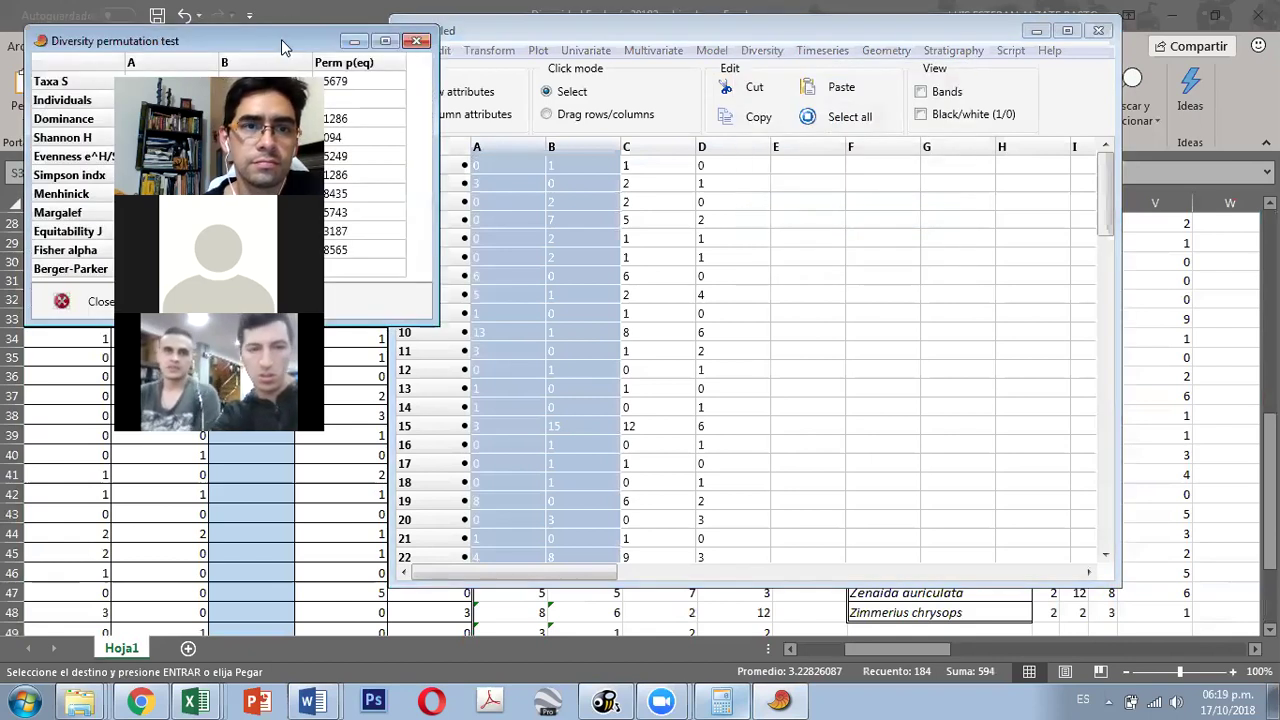
pyautogui.moveTo(281, 39); pyautogui.dragTo(897, 121)
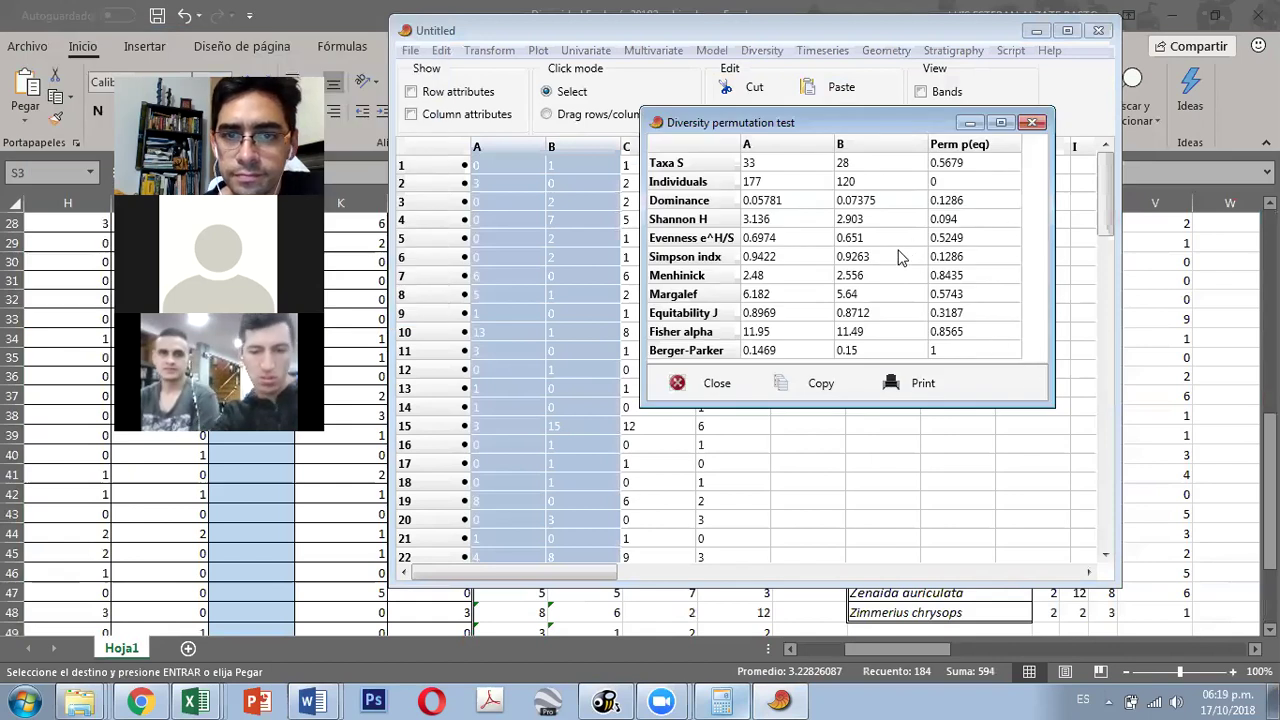
pyautogui.click(1032, 122)
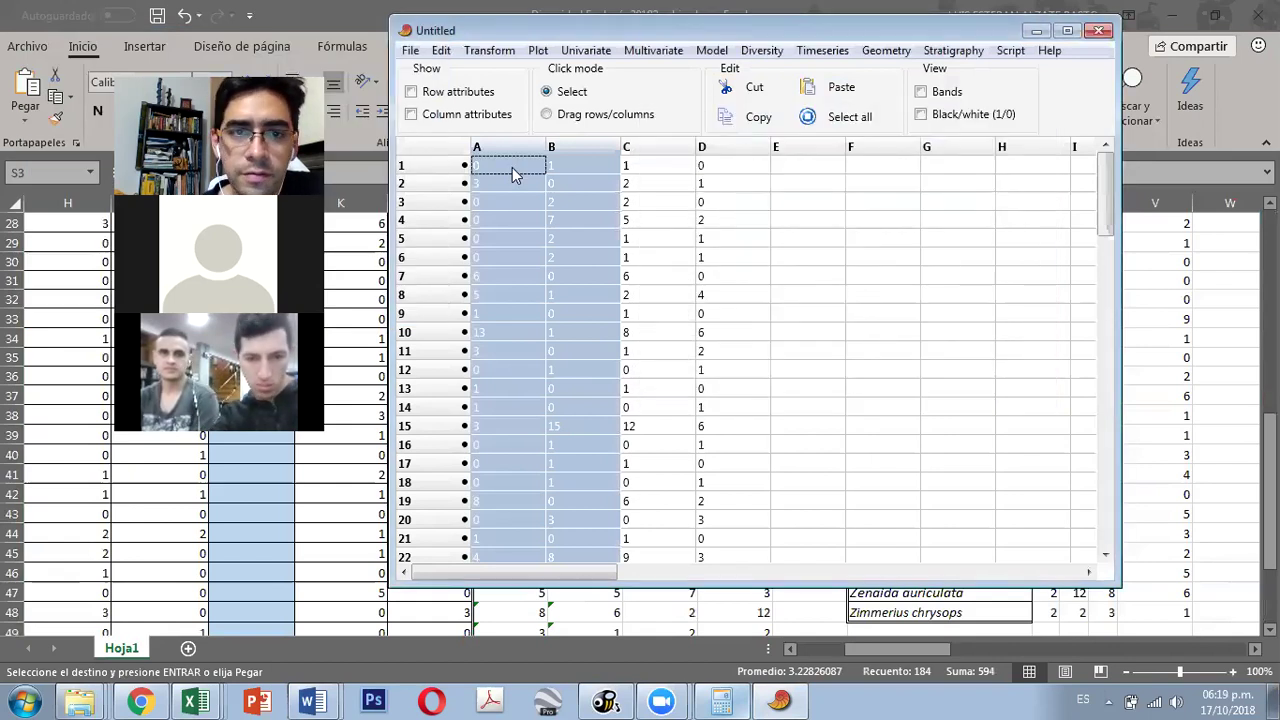
# Step: Select the four columns A to D and run the Individual rarefaction analysis on them
pyautogui.click(510, 162)
pyautogui.moveTo(508, 162); pyautogui.dragTo(729, 163)
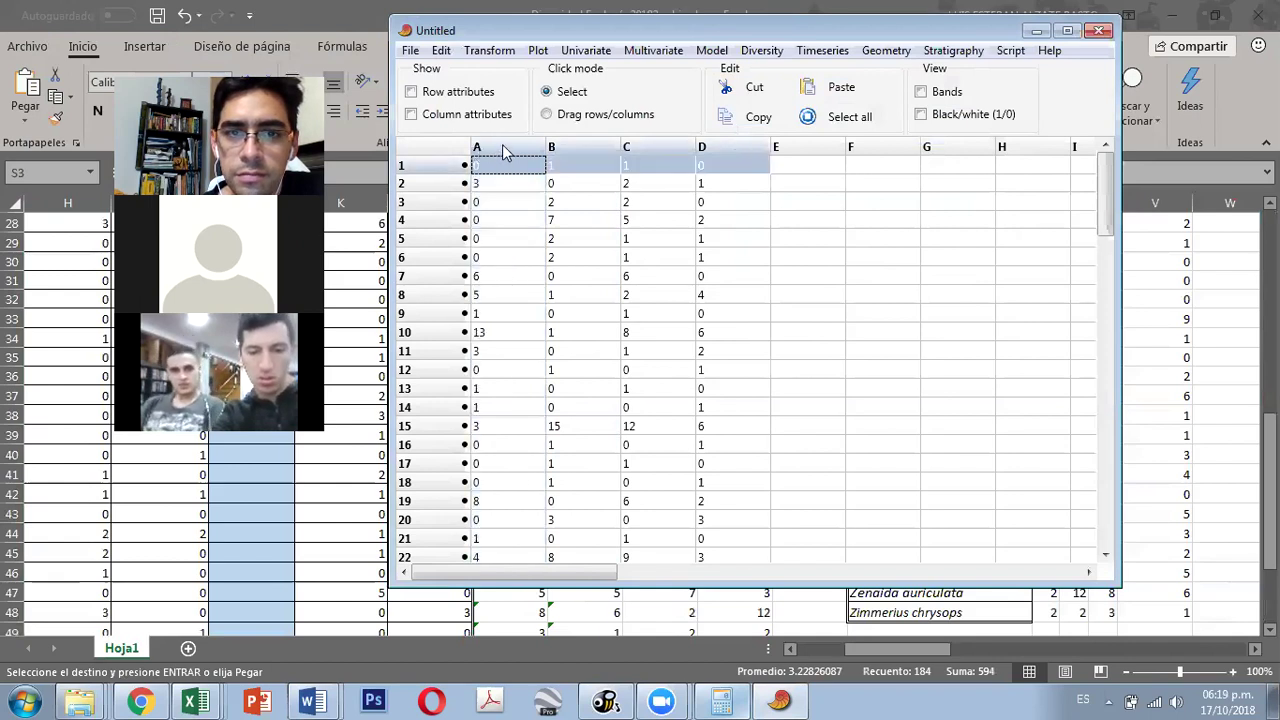
pyautogui.click(505, 150)
pyautogui.keyDown('shift'); pyautogui.click(740, 148); pyautogui.keyUp('shift')
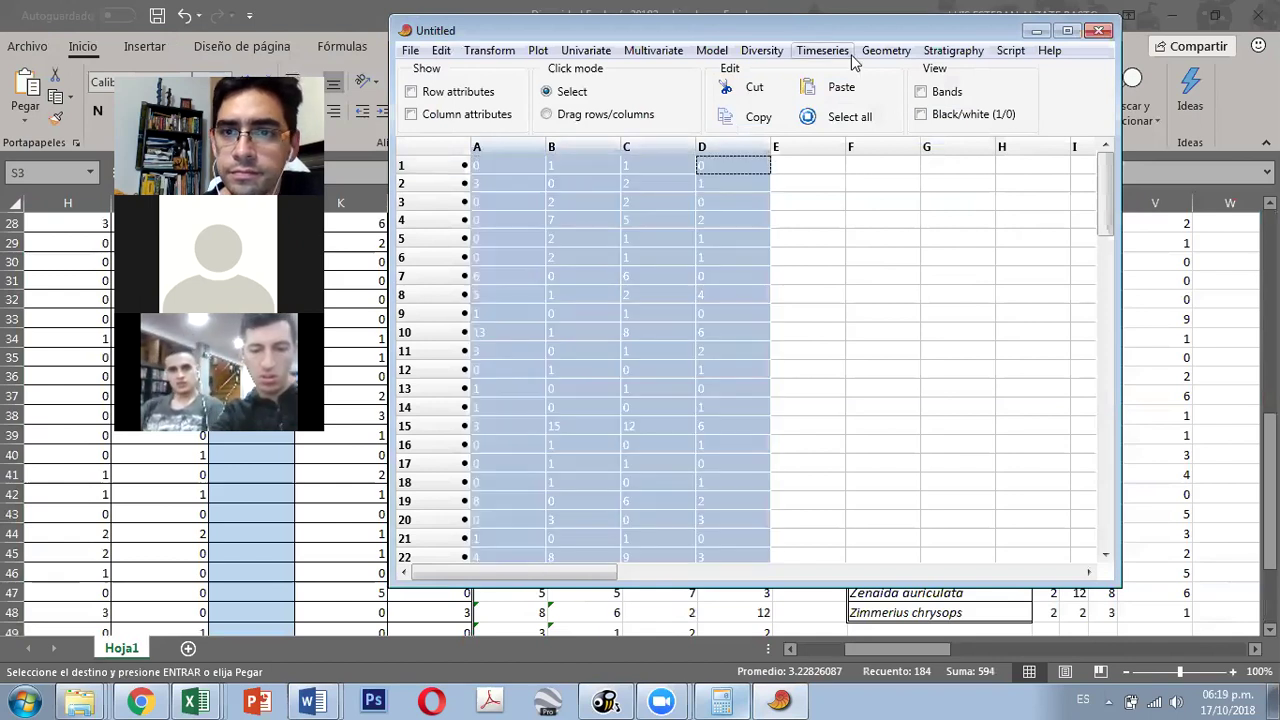
pyautogui.click(762, 52)
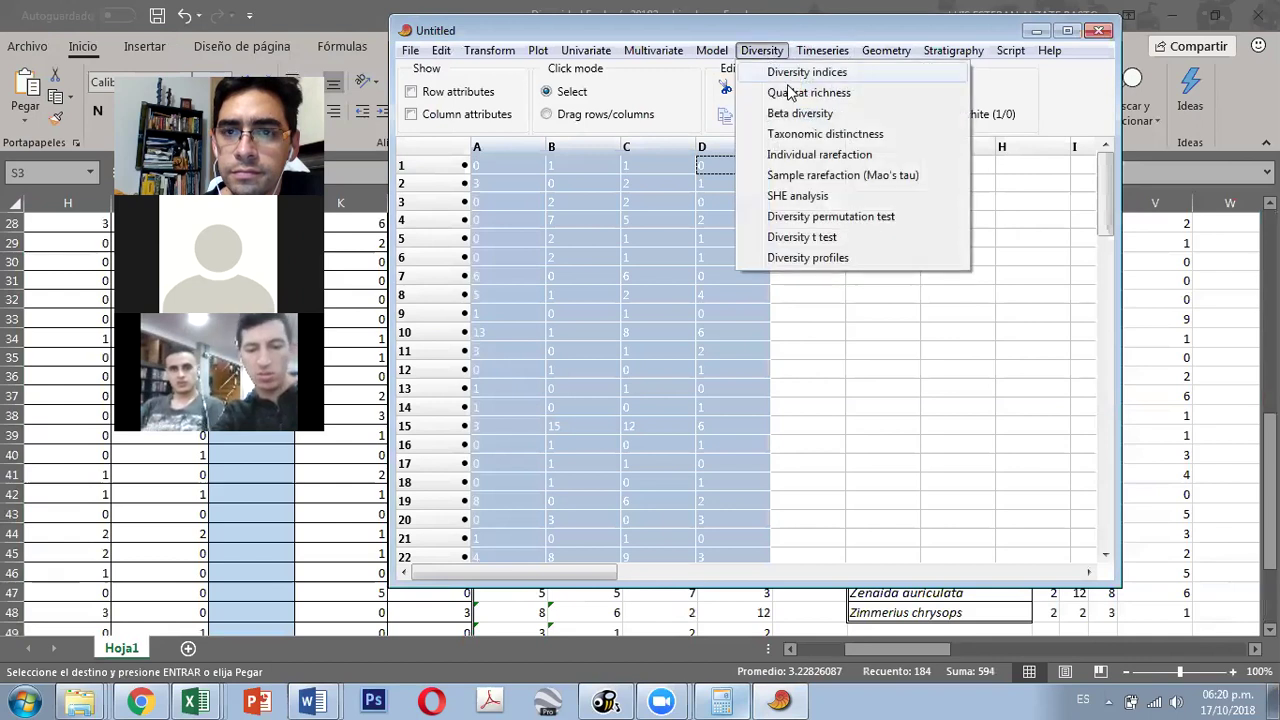
pyautogui.click(792, 160)
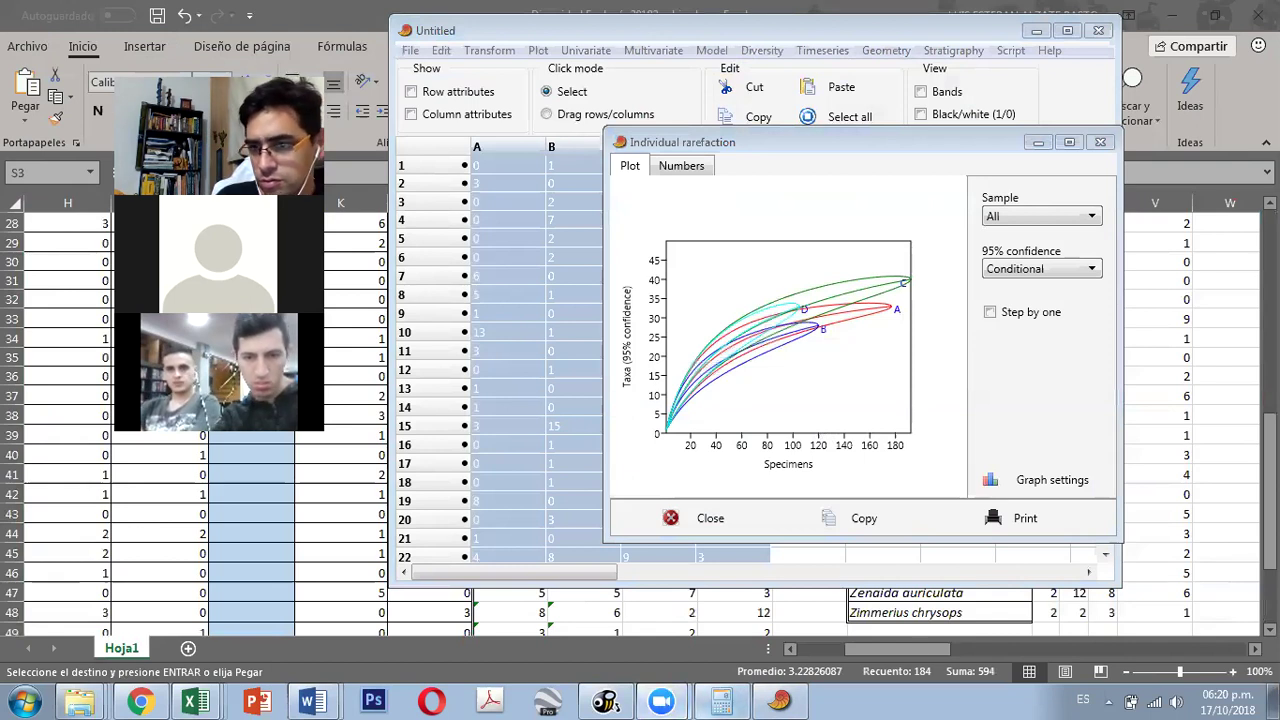
# Step: Switch to Excel and sum the abundances in S3:V3 for Amazilia saucerottei in cell W3
pyautogui.click(1195, 525)
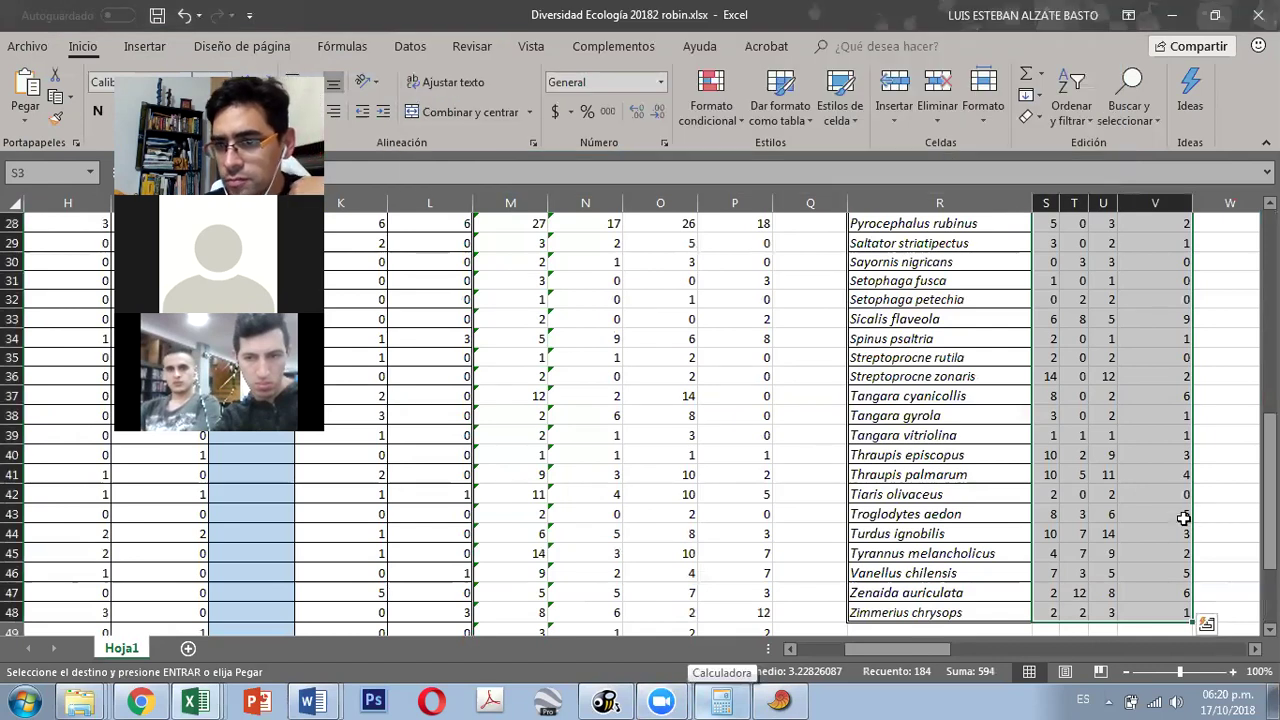
pyautogui.click(1228, 612)
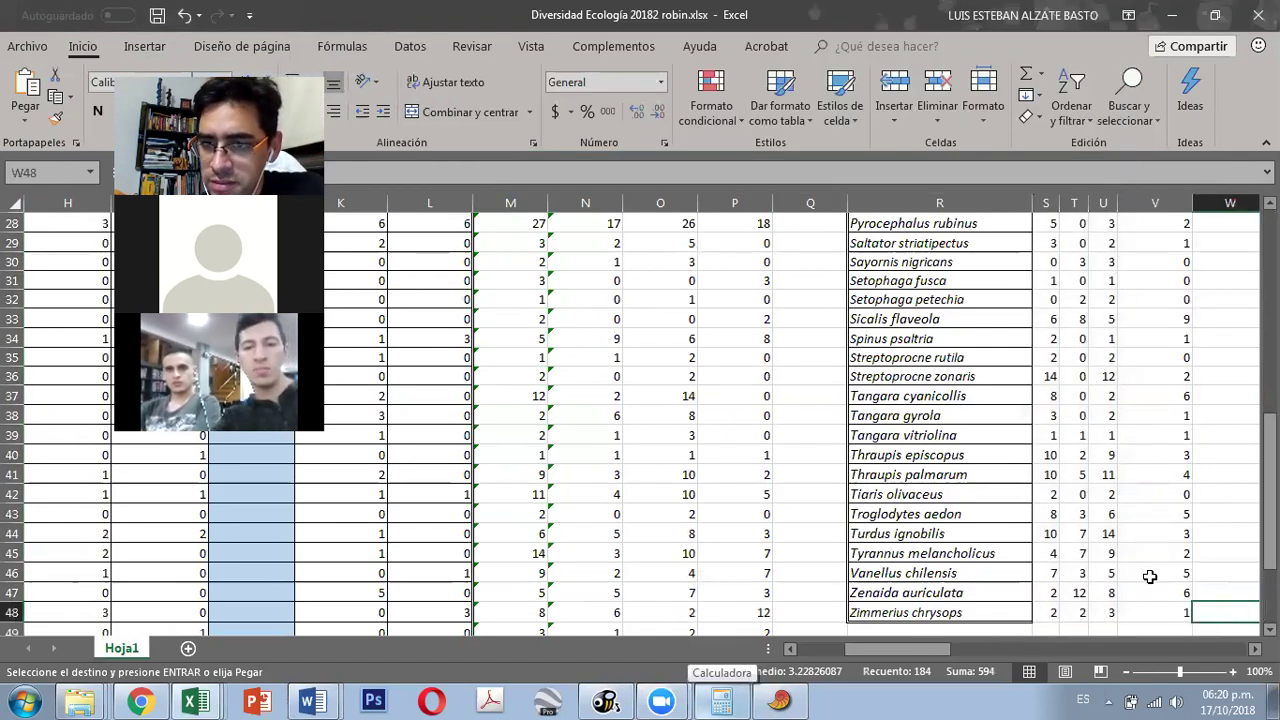
pyautogui.scroll(2, 1145, 545)
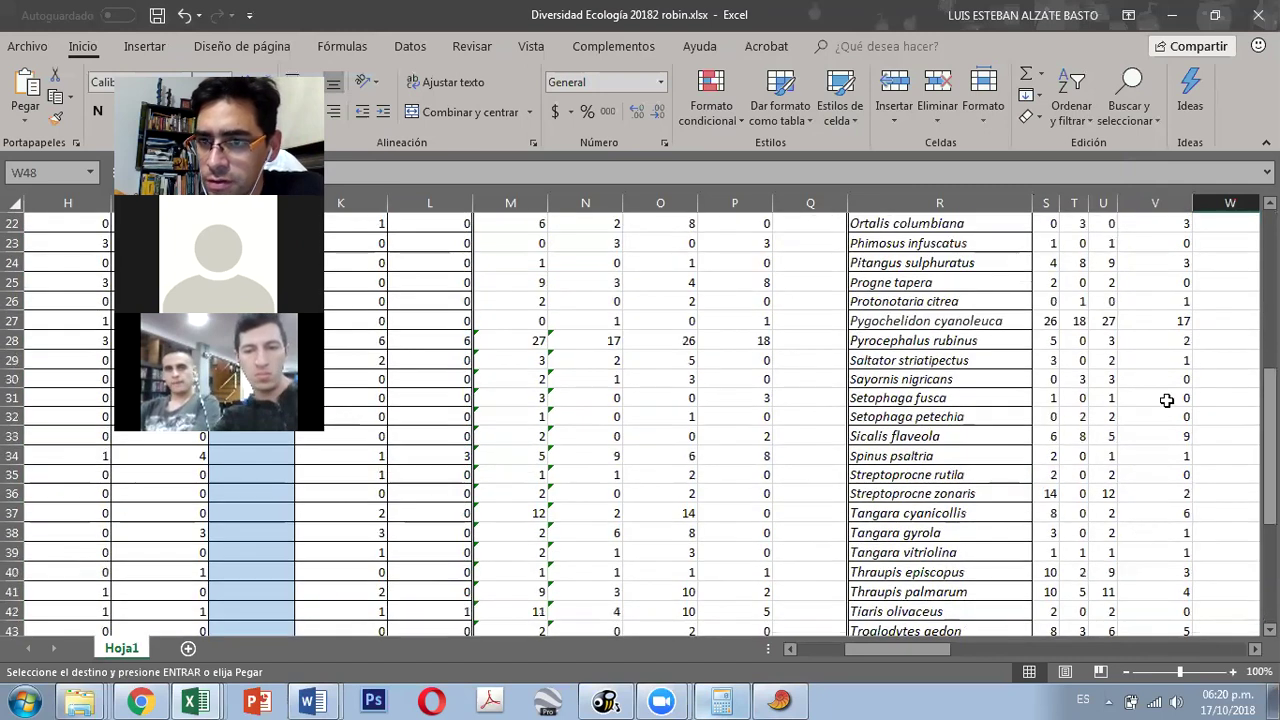
pyautogui.scroll(1, 1215, 423)
pyautogui.scroll(6, 1215, 423)
pyautogui.click(1232, 256)
pyautogui.moveTo(914, 650); pyautogui.dragTo(941, 650)
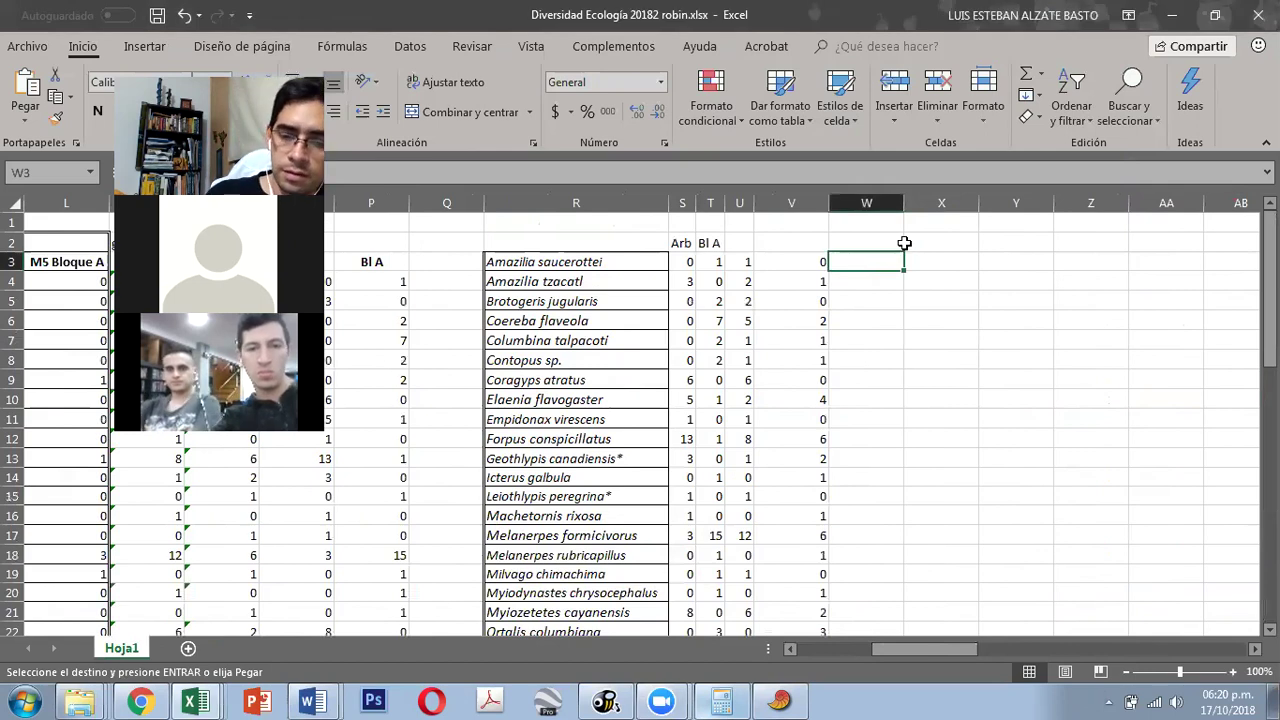
pyautogui.click(1024, 78)
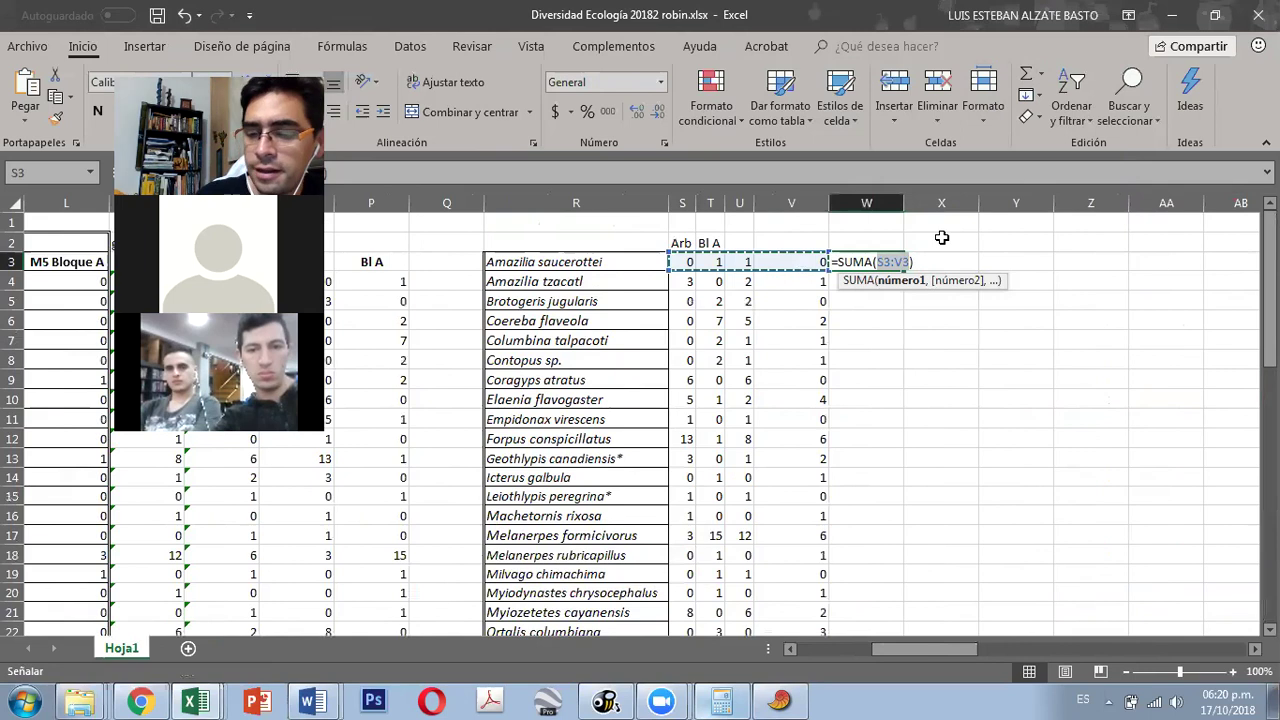
pyautogui.press('Return')
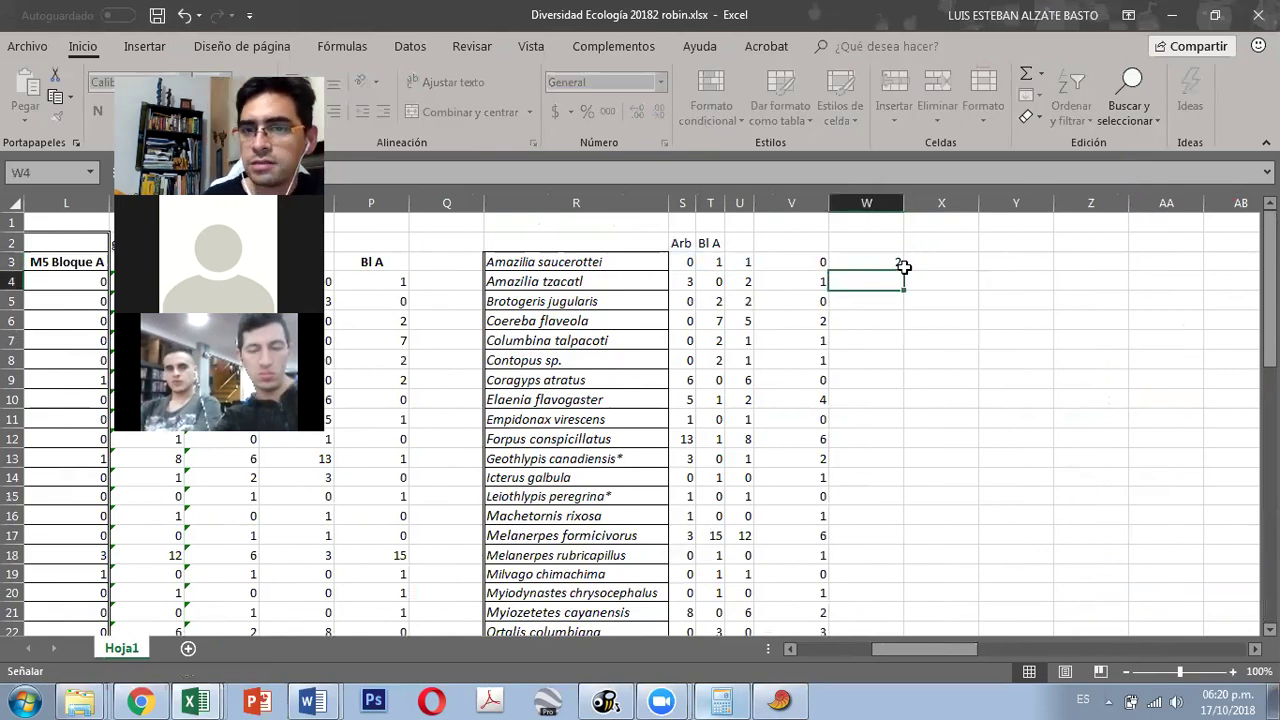
# Step: Fill the W3 sum down to row 48, check the species totals, and undo the fill
pyautogui.click(895, 264)
pyautogui.doubleClick(904, 270)
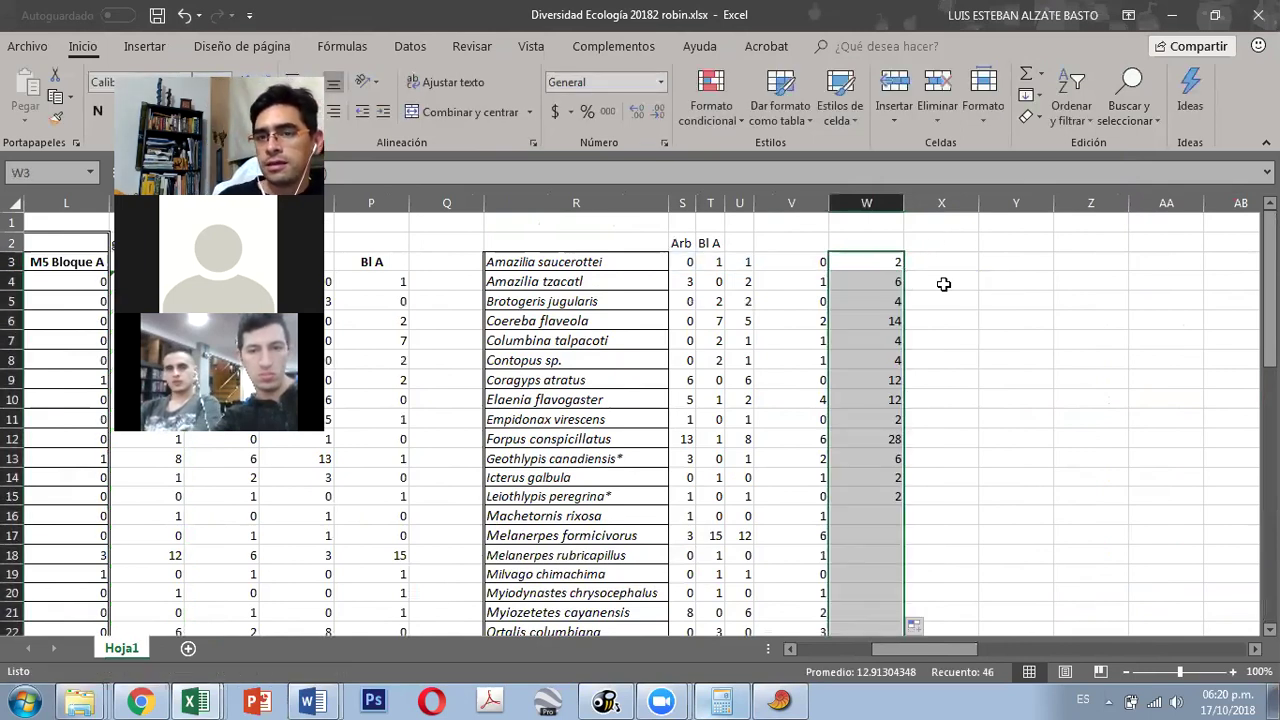
pyautogui.scroll(-4, 951, 300)
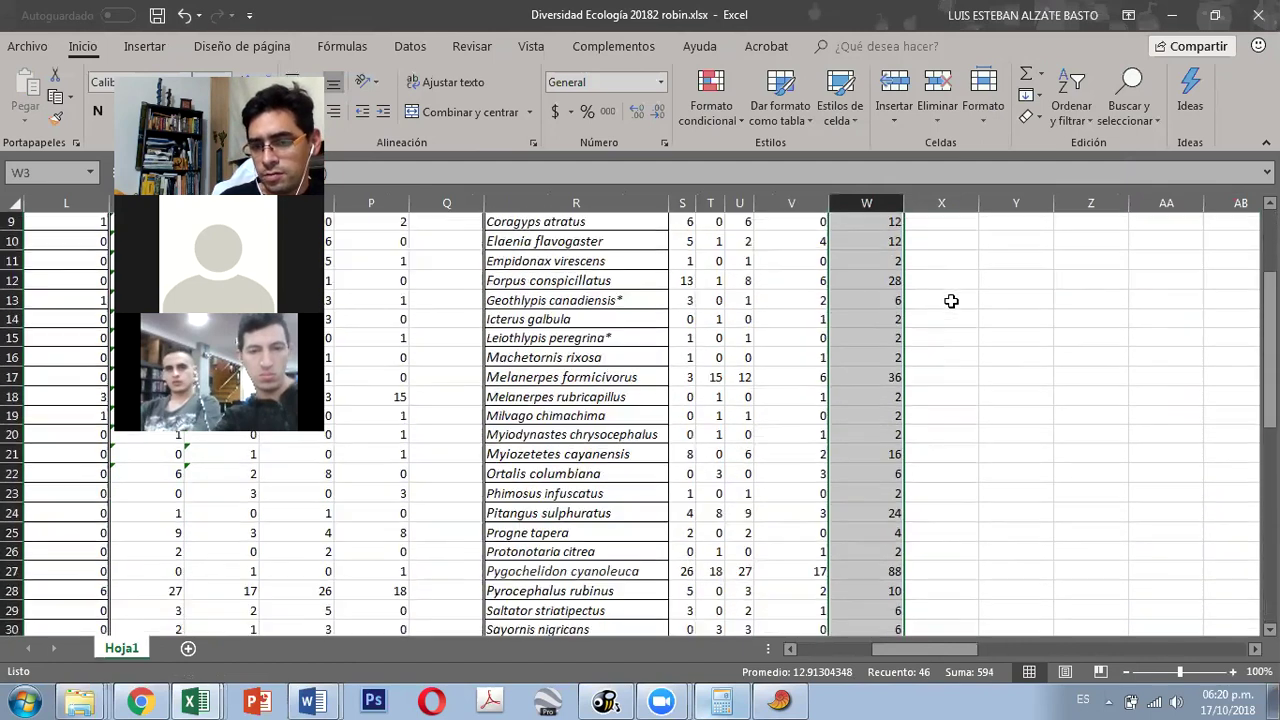
pyautogui.scroll(-5, 951, 300)
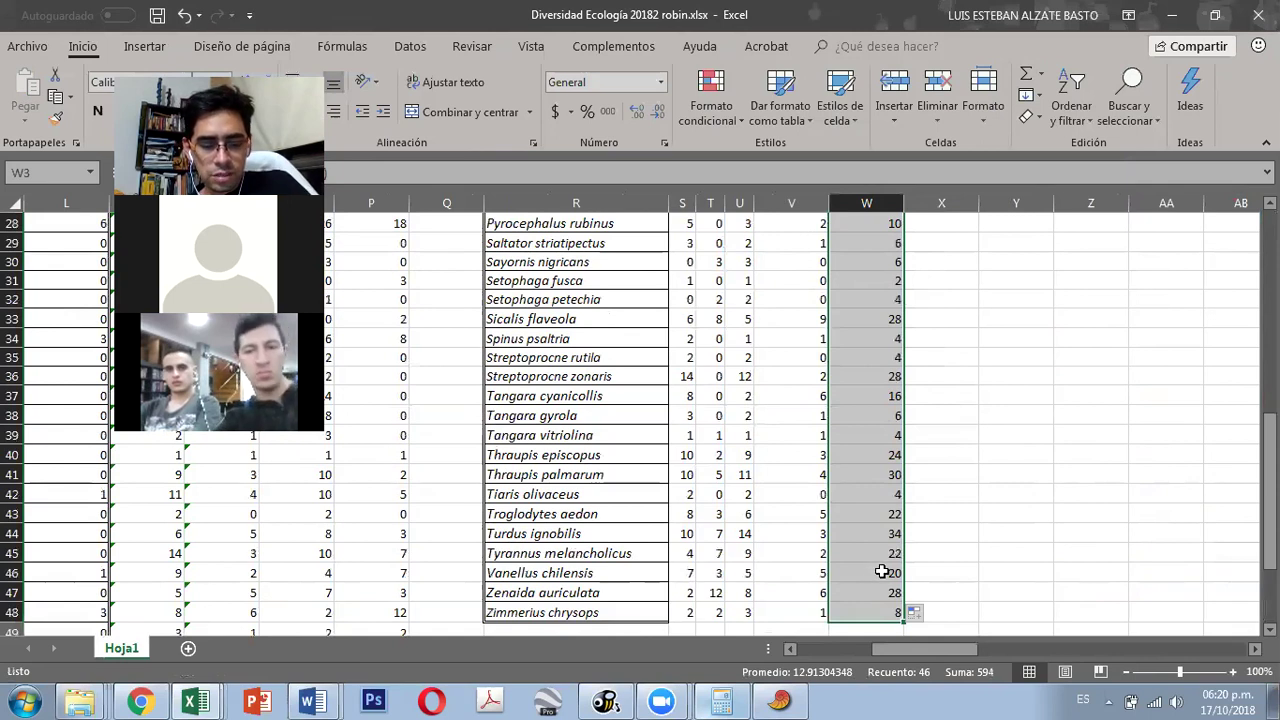
pyautogui.scroll(9, 890, 571)
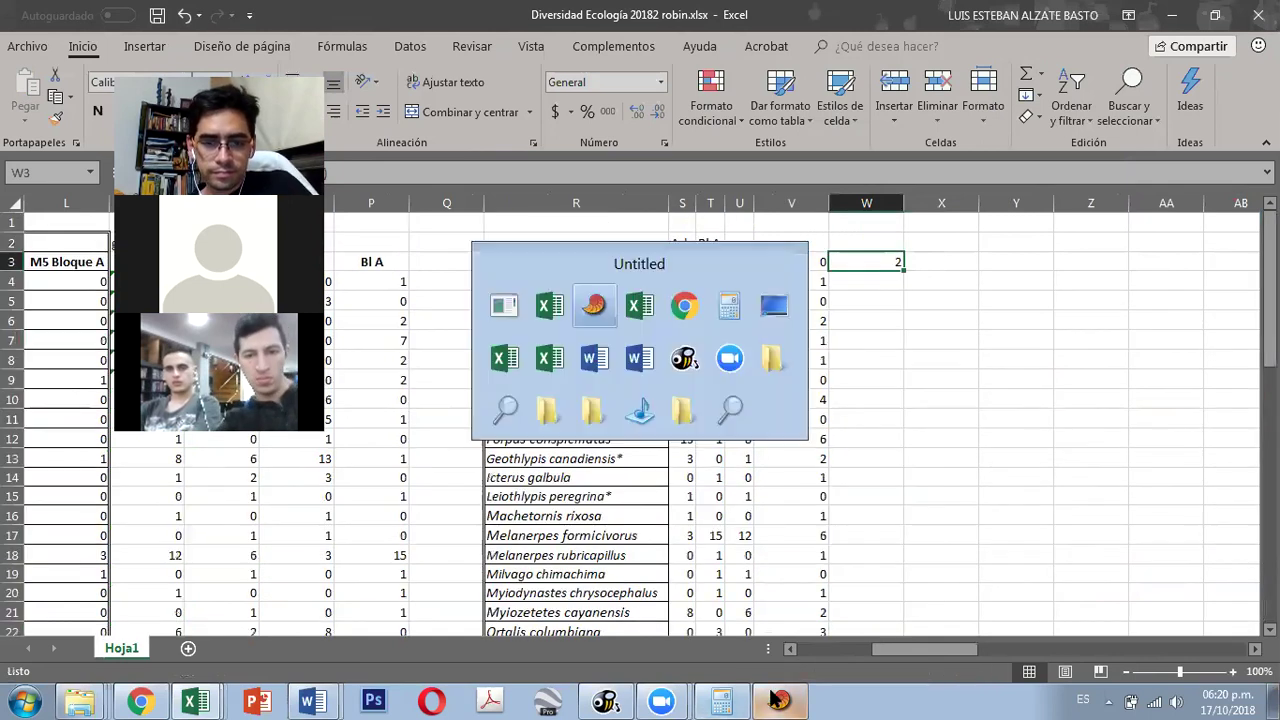
# Step: Return to PAST, examine the rarefaction plot's sample options and numeric table, and close the analysis
pyautogui.click(778, 700)
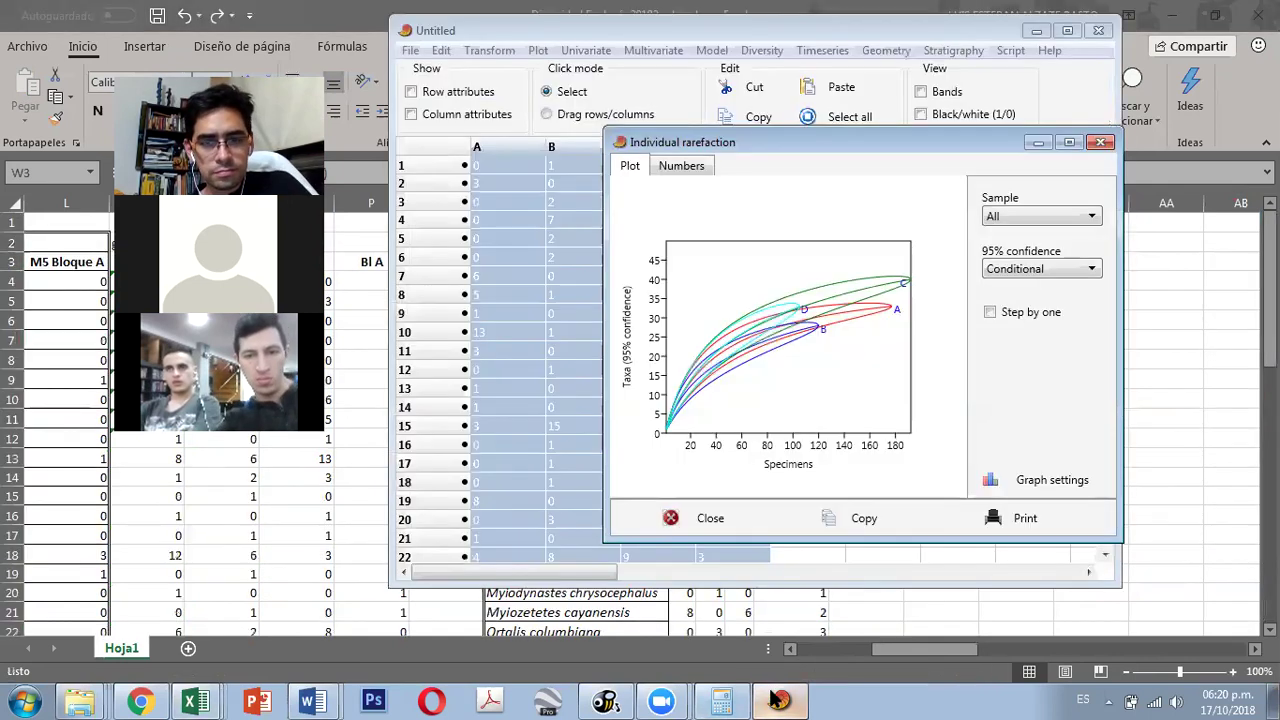
pyautogui.click(1020, 217)
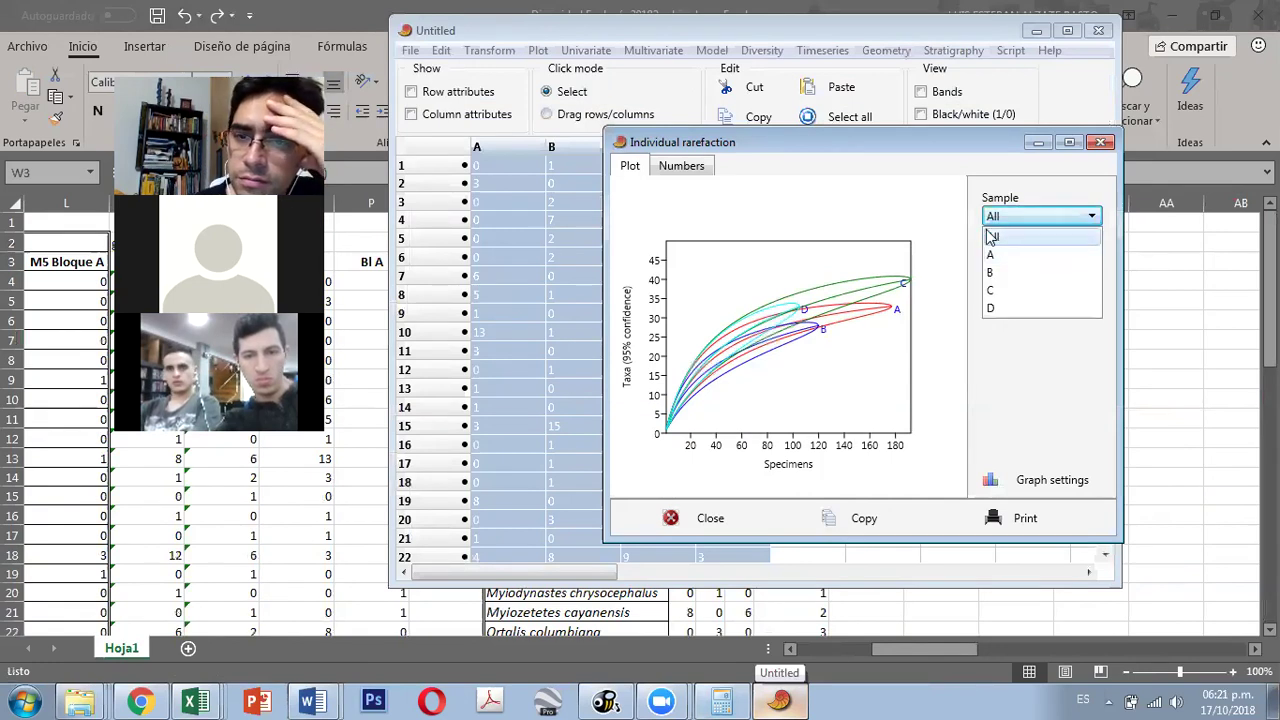
pyautogui.click(738, 186)
pyautogui.click(681, 166)
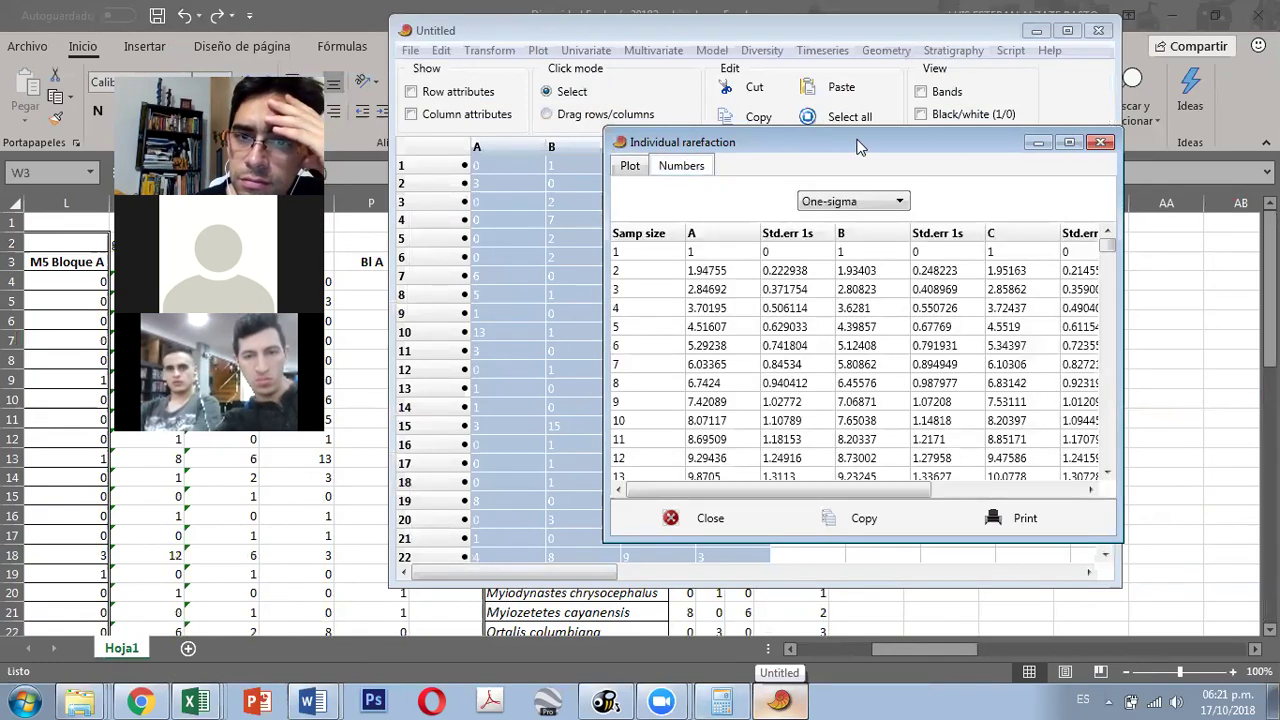
pyautogui.click(1103, 145)
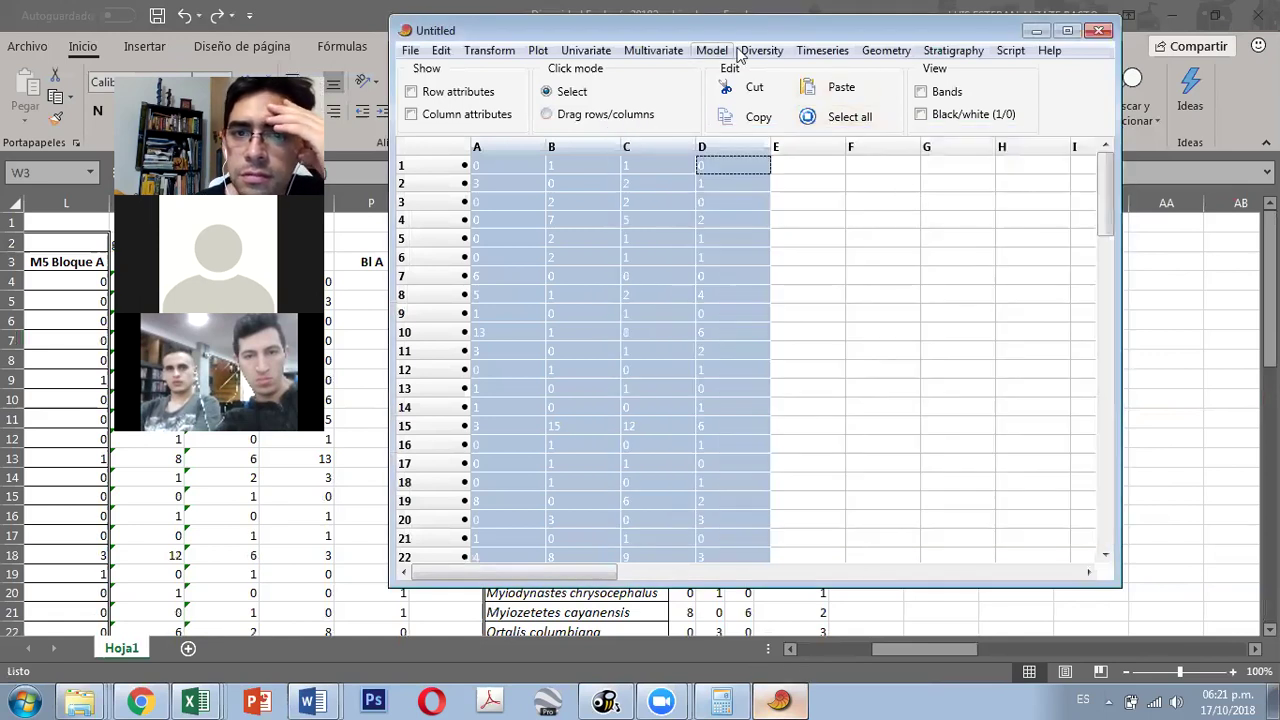
# Step: Try to run the Diversity permutation test on the four selected columns A to D
pyautogui.click(526, 50)
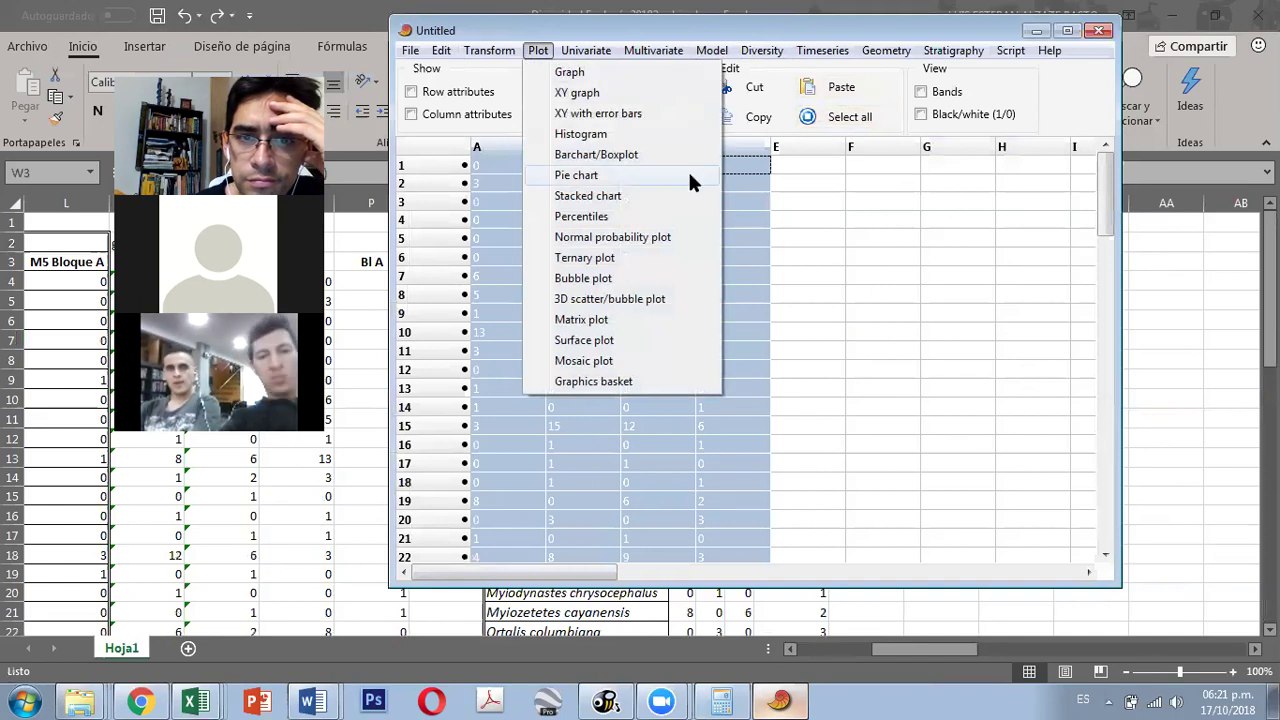
pyautogui.click(479, 56)
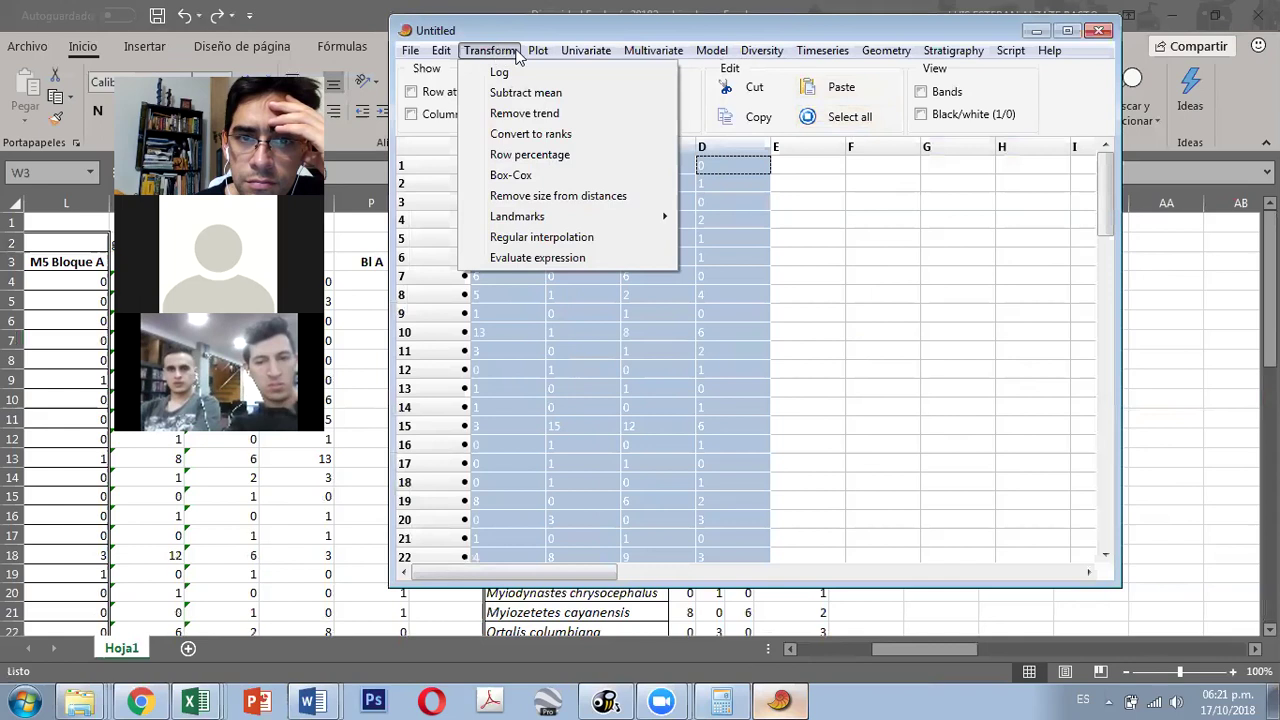
pyautogui.moveTo(822, 52)
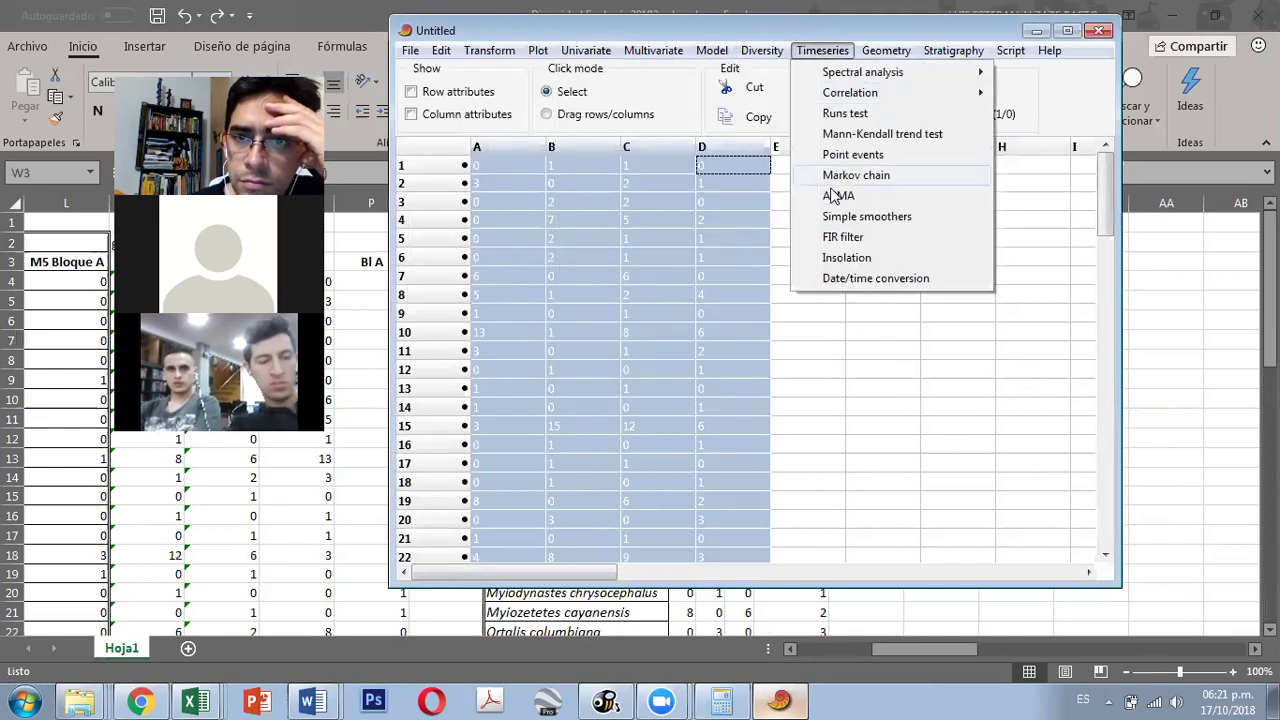
pyautogui.moveTo(780, 52)
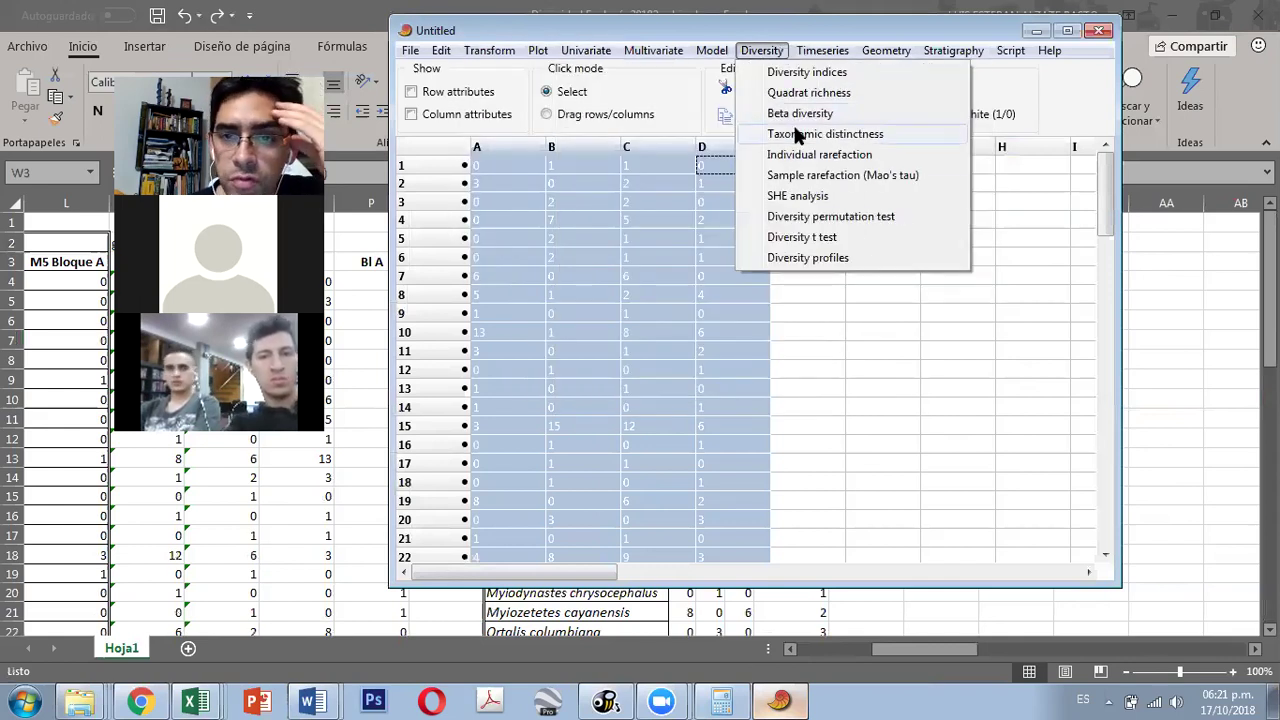
pyautogui.click(810, 216)
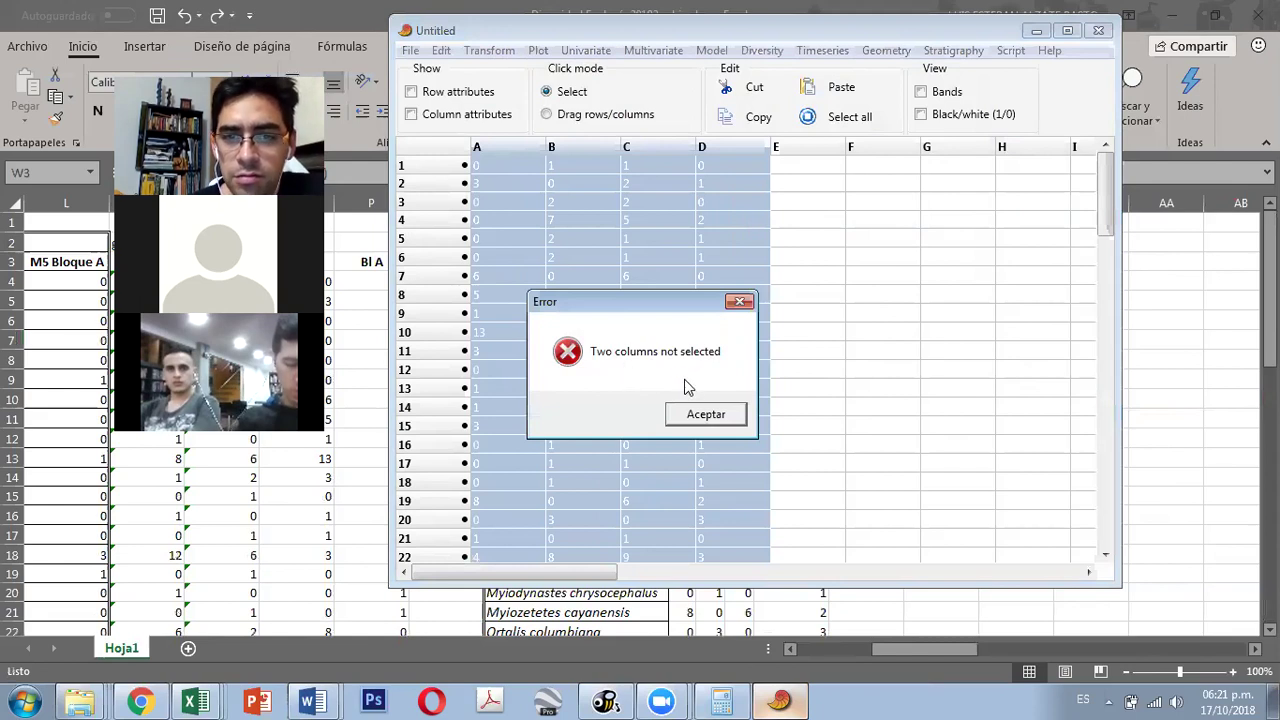
pyautogui.click(722, 416)
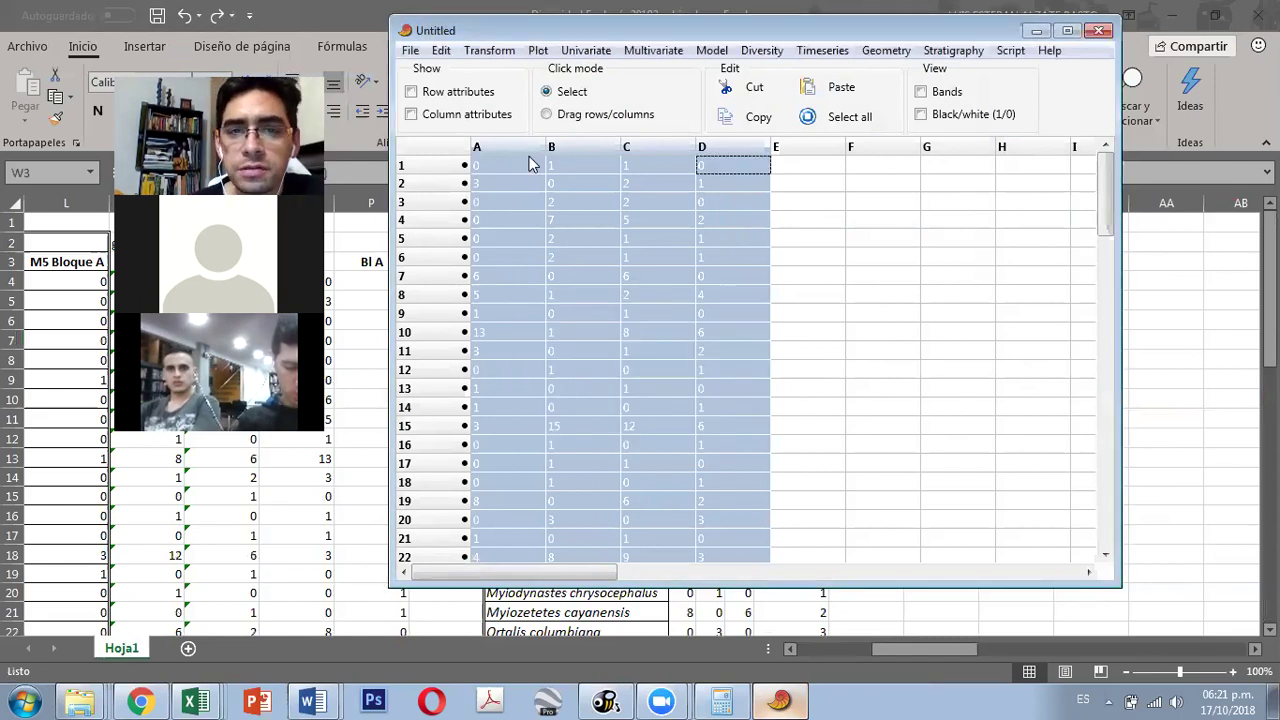
# Step: Select only columns A and B, run the Diversity t test on them, examine the Shannon and Simpson comparisons, and close the results
pyautogui.click(527, 150)
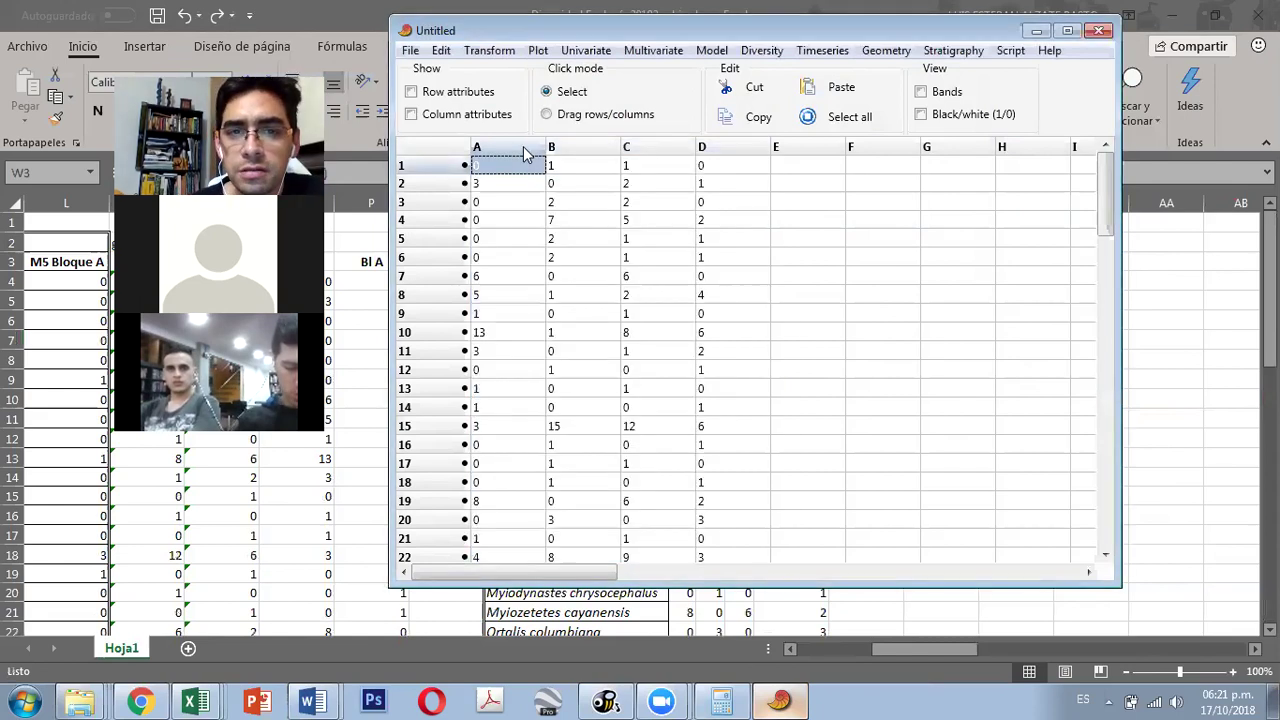
pyautogui.keyDown('shift'); pyautogui.click(597, 150); pyautogui.keyUp('shift')
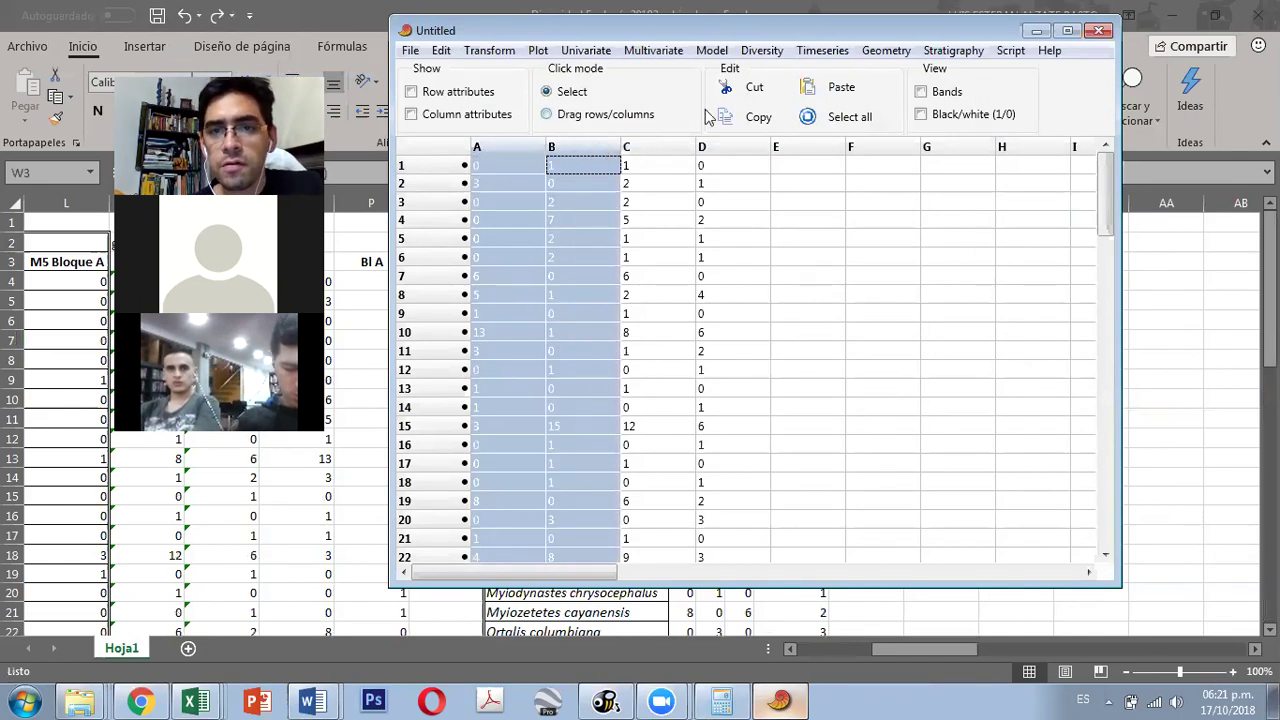
pyautogui.click(760, 52)
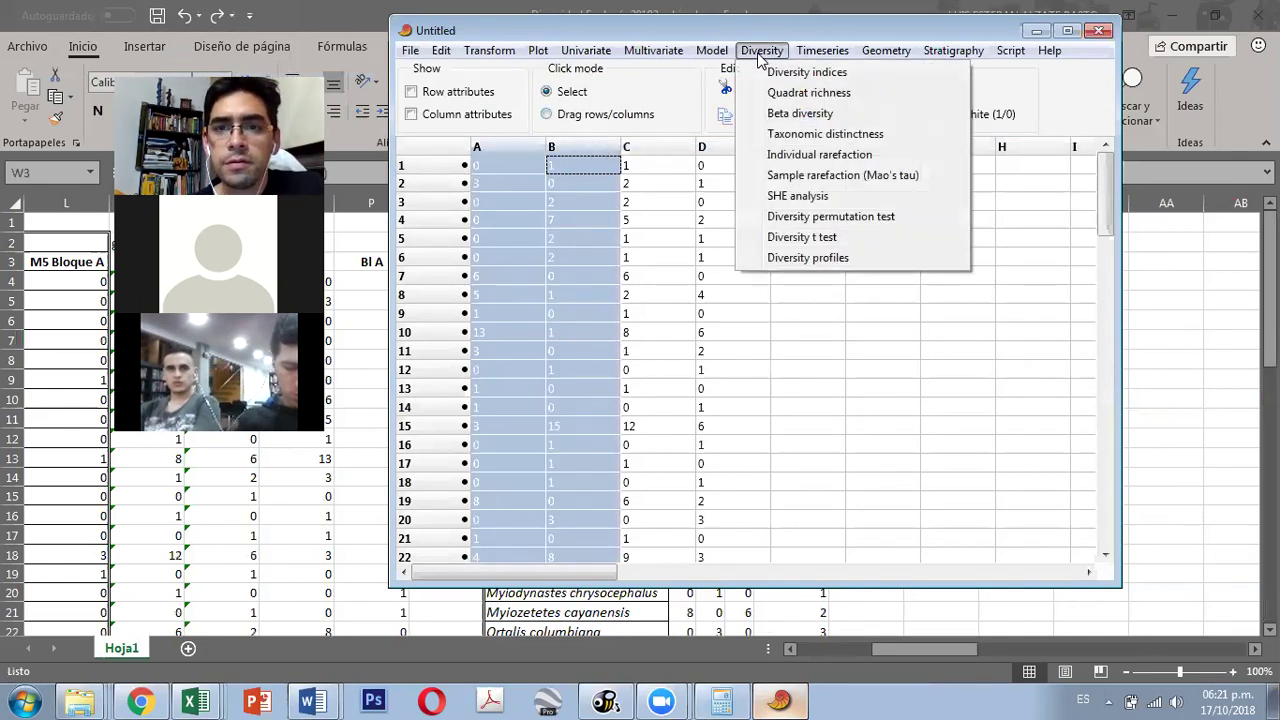
pyautogui.click(827, 239)
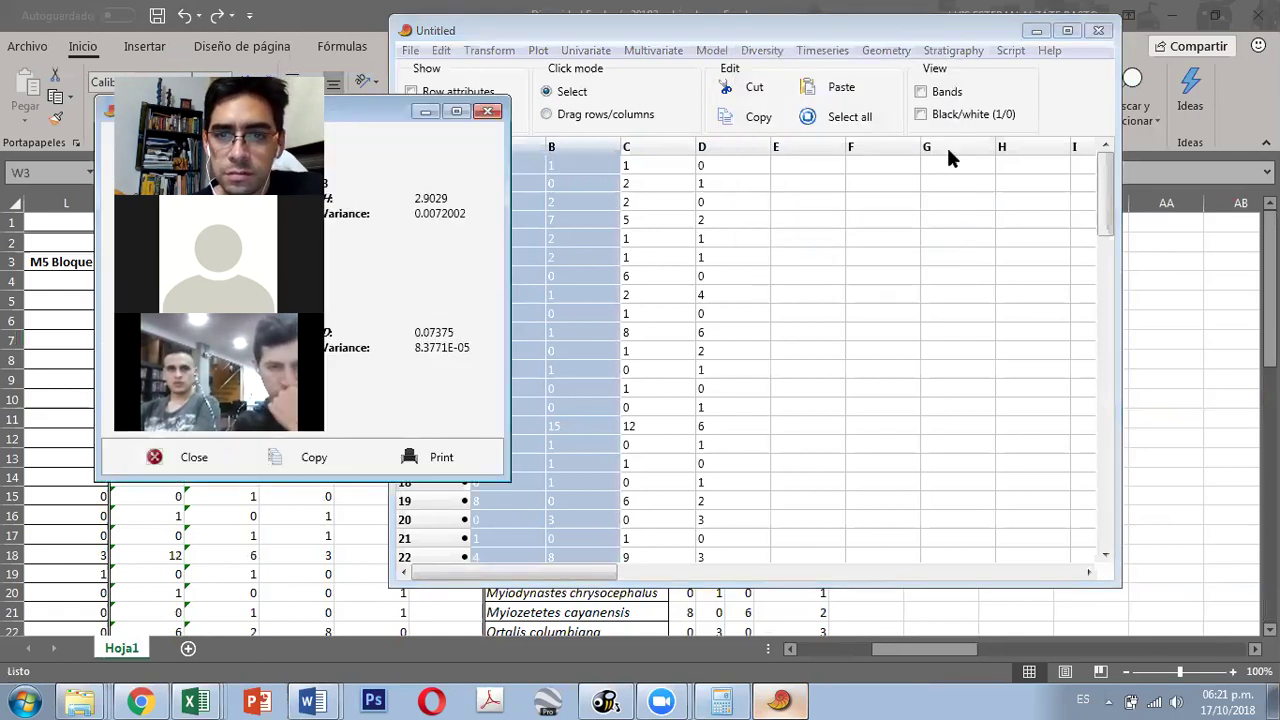
pyautogui.moveTo(347, 111); pyautogui.dragTo(948, 156)
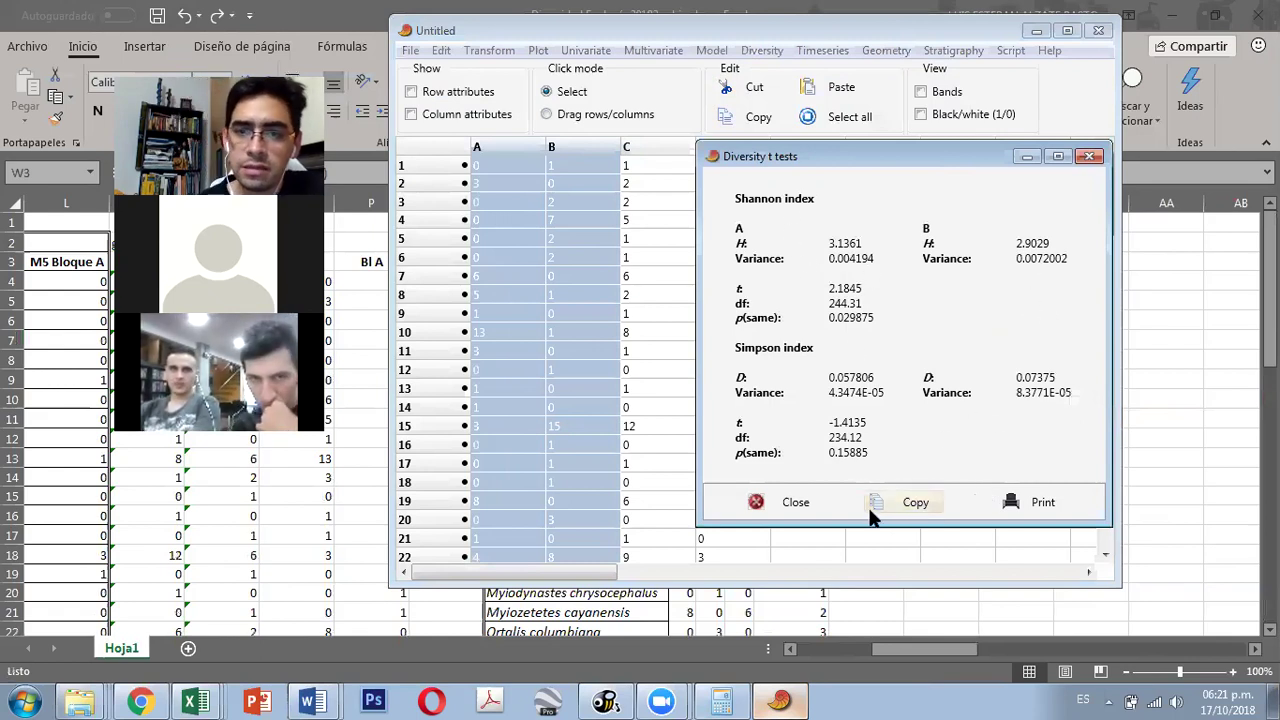
pyautogui.click(1090, 156)
# Step: Try the Taxonomic distinctness analysis on columns A and B, and run the SHE analysis on the same columns
pyautogui.click(766, 51)
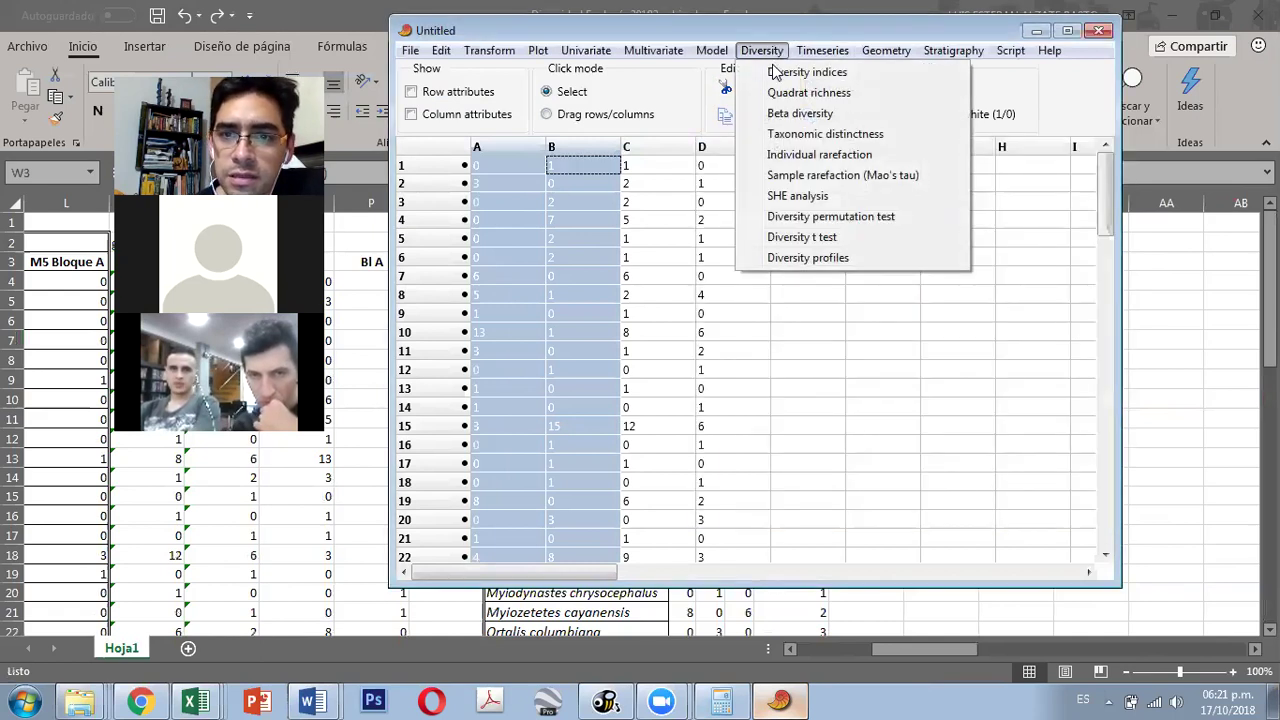
pyautogui.click(777, 134)
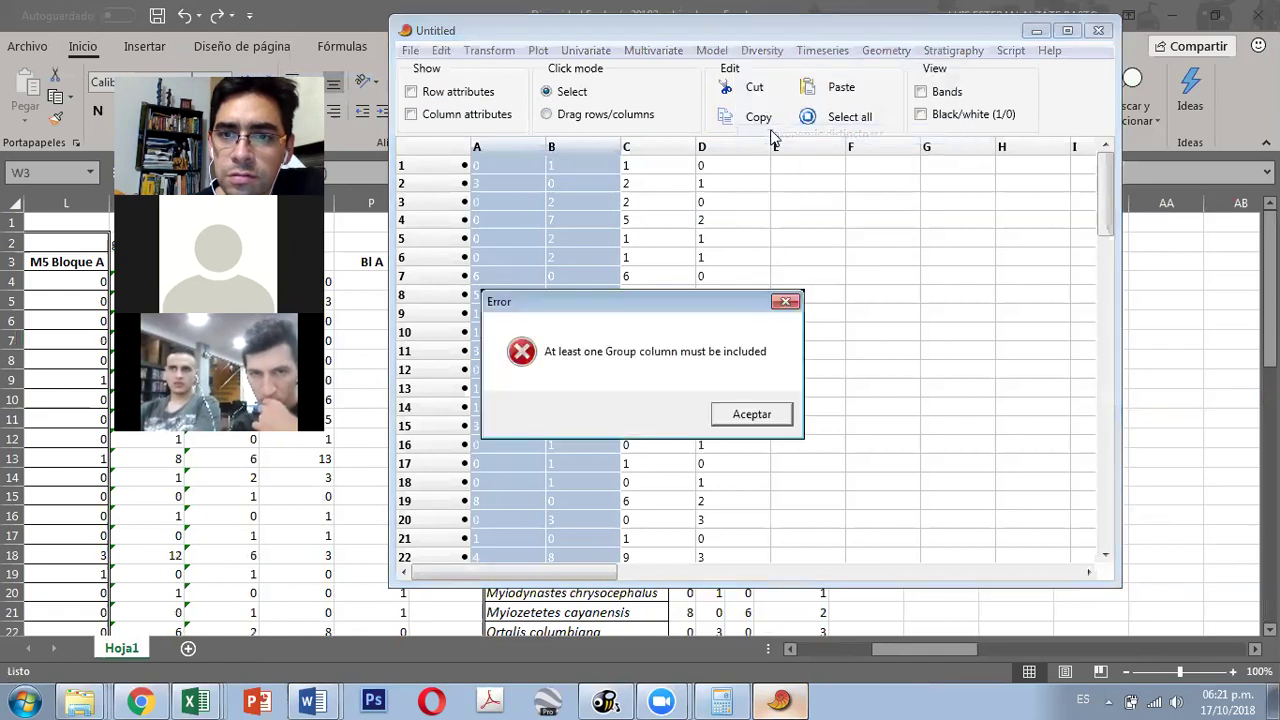
pyautogui.click(737, 416)
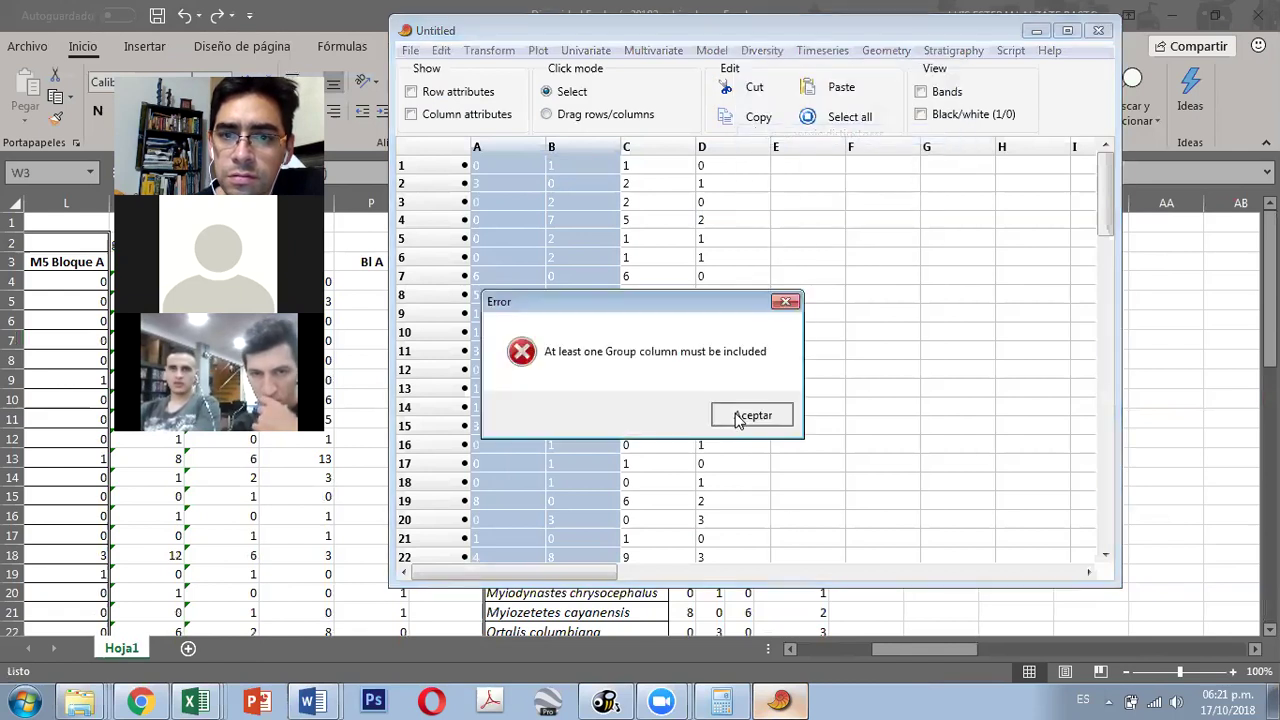
pyautogui.click(761, 51)
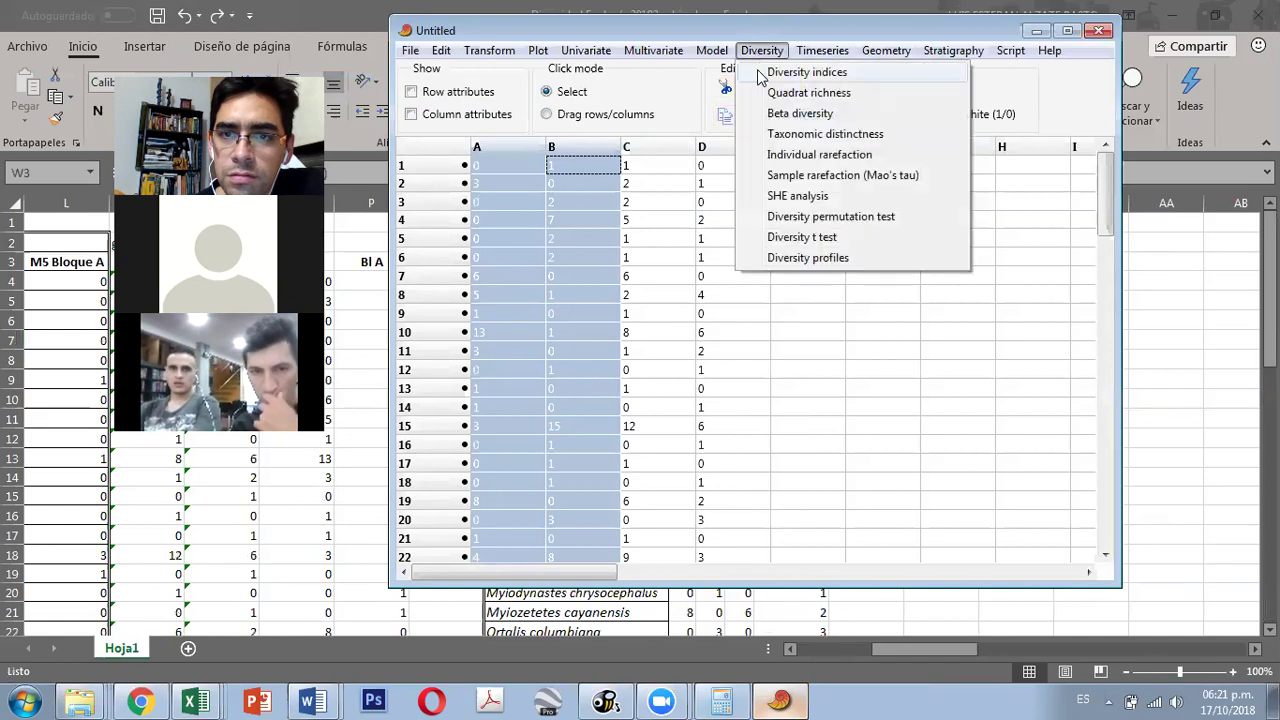
pyautogui.click(785, 197)
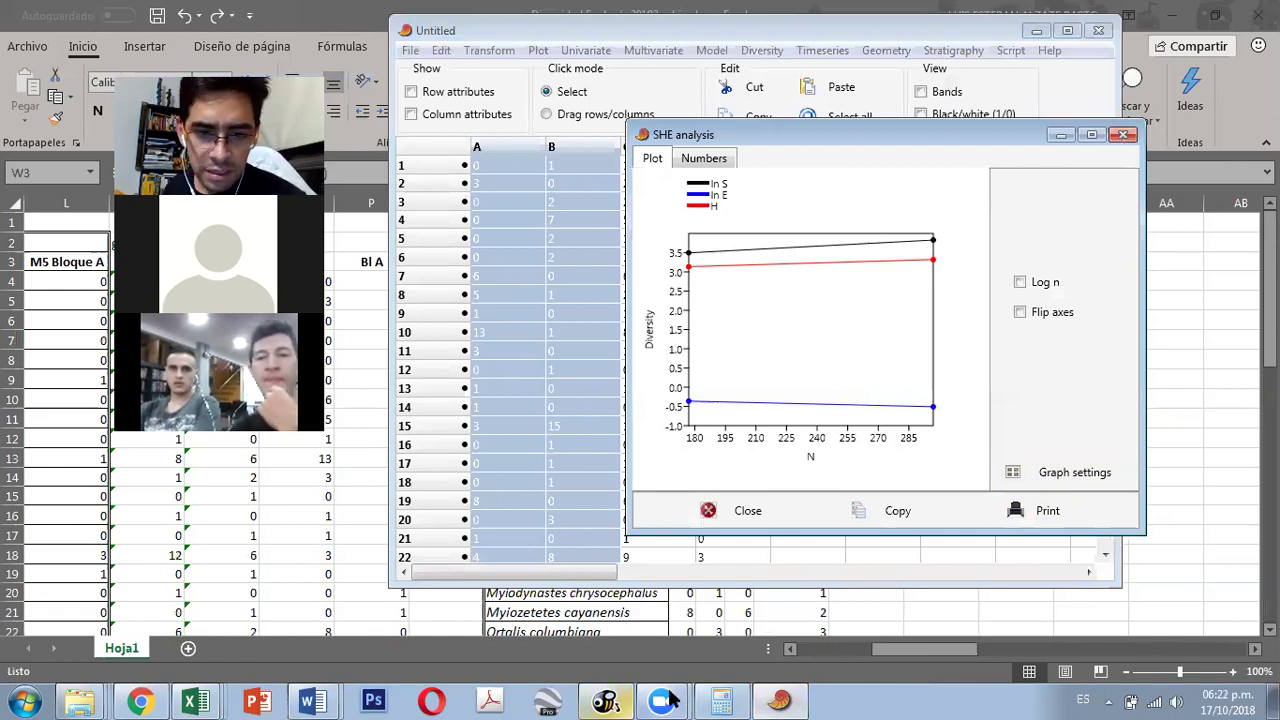
# Step: Switch to Windows Explorer, go to the Resultados folder inside Tibasosa's Script folder, and open the image Cluster anfibios.jpeg
pyautogui.rightClick(80, 702)
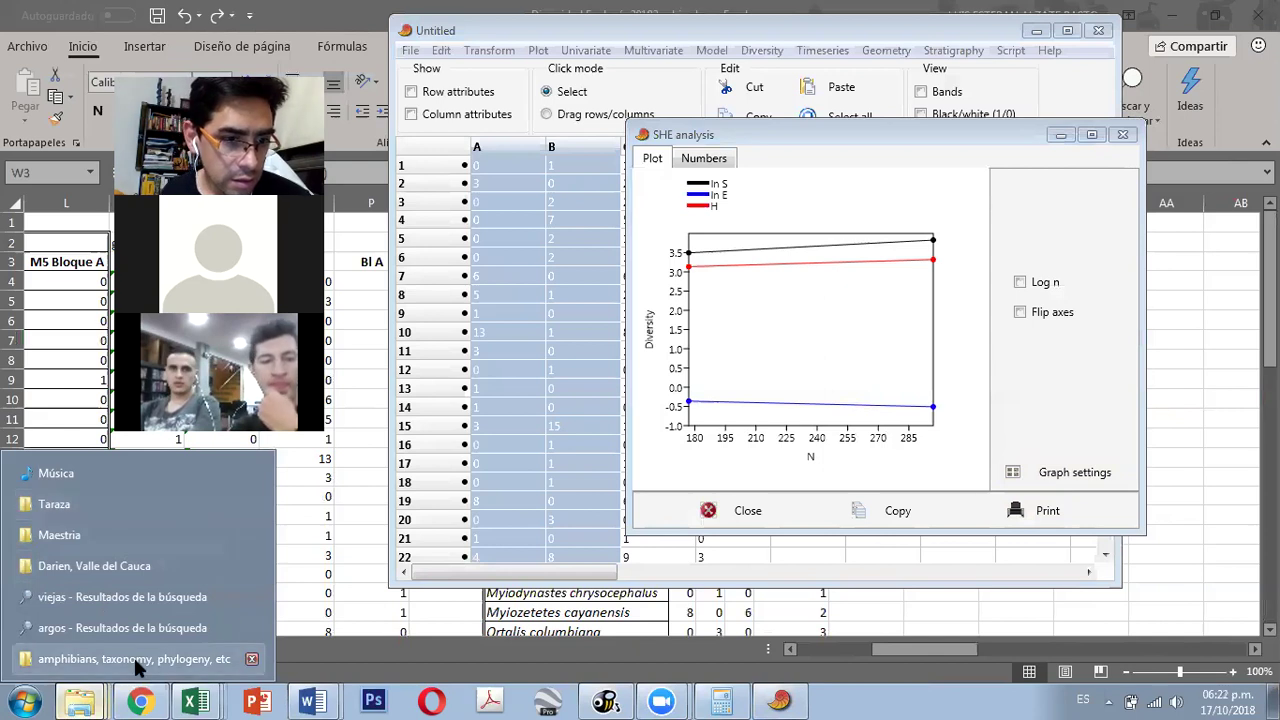
pyautogui.rightClick(92, 700)
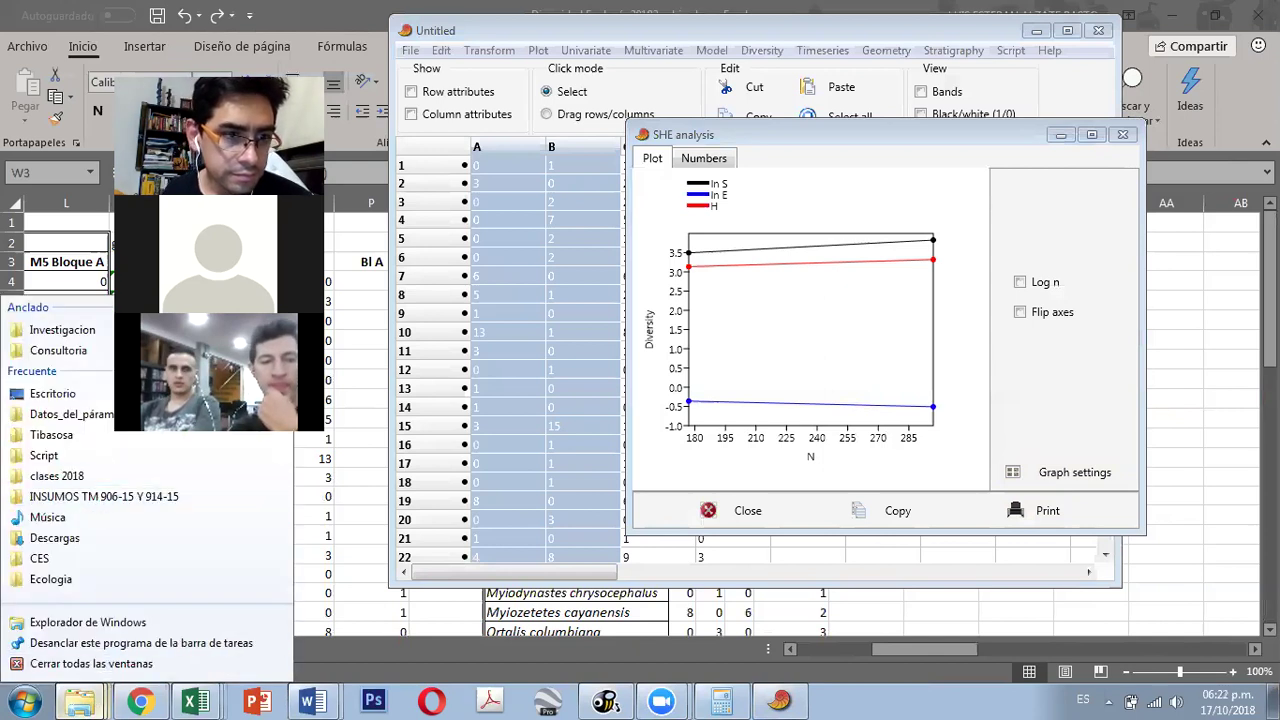
pyautogui.click(120, 435)
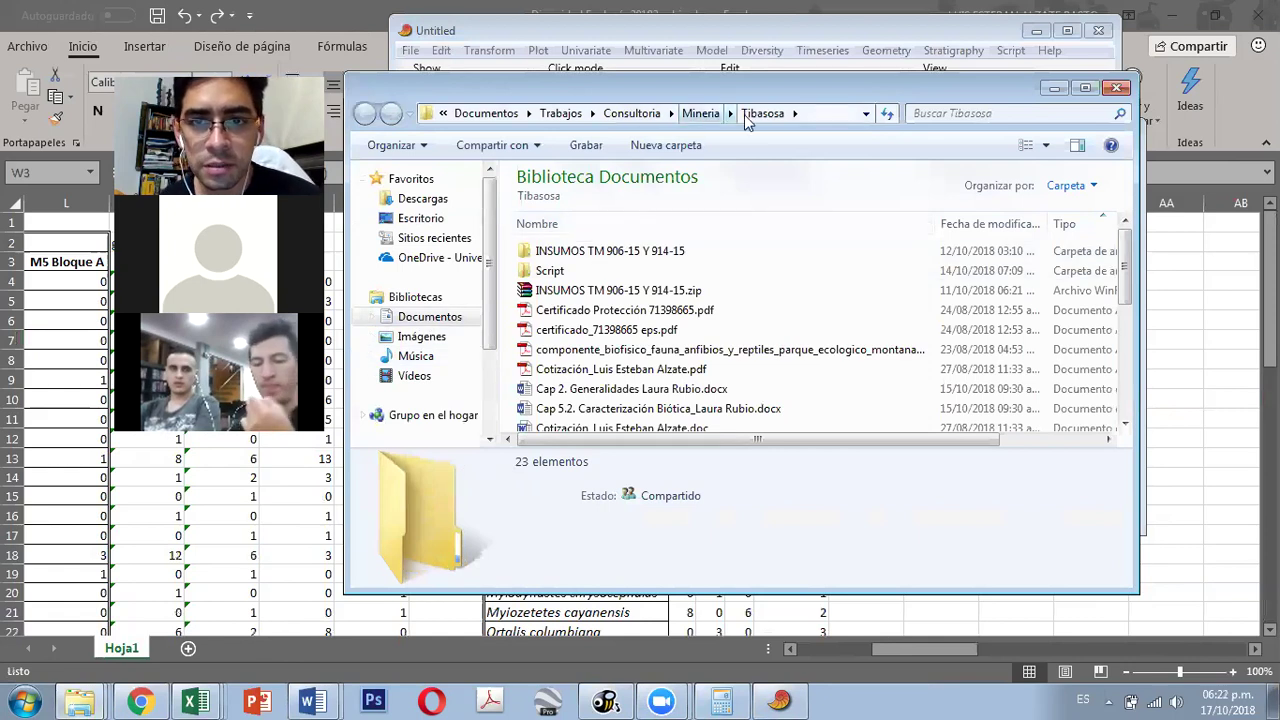
pyautogui.click(640, 272)
pyautogui.scroll(-2, 640, 280)
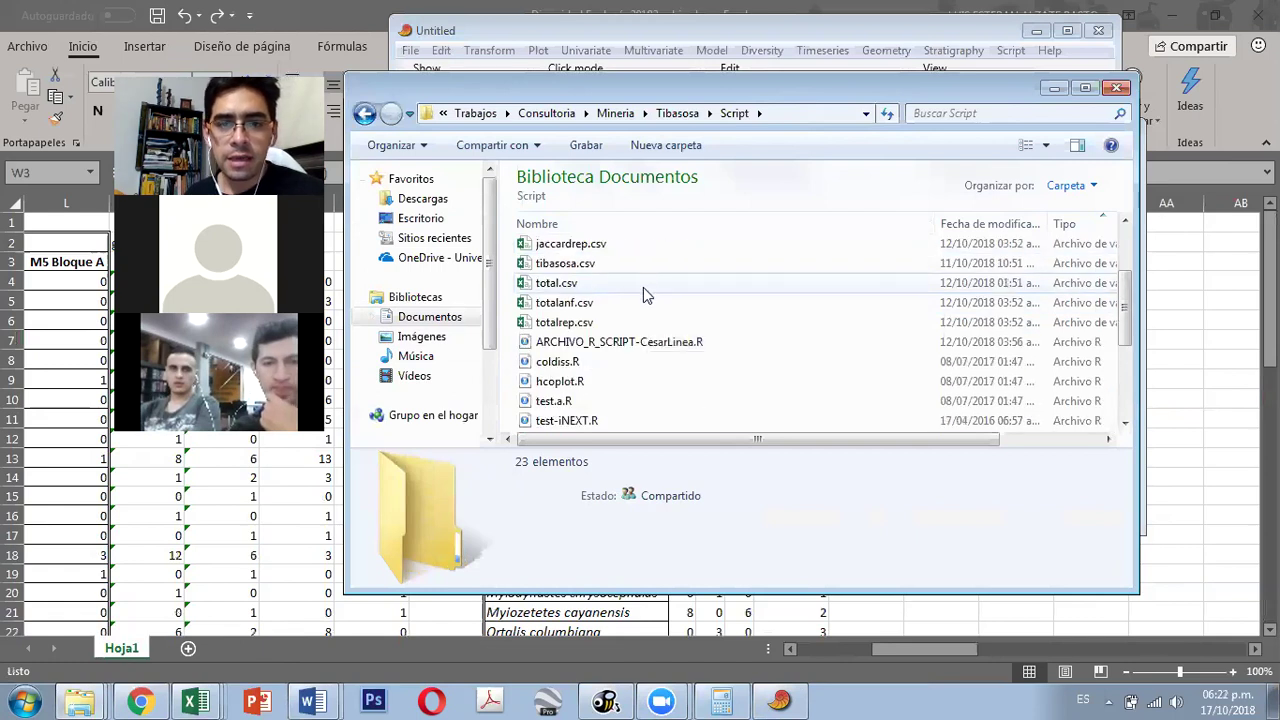
pyautogui.scroll(2, 643, 287)
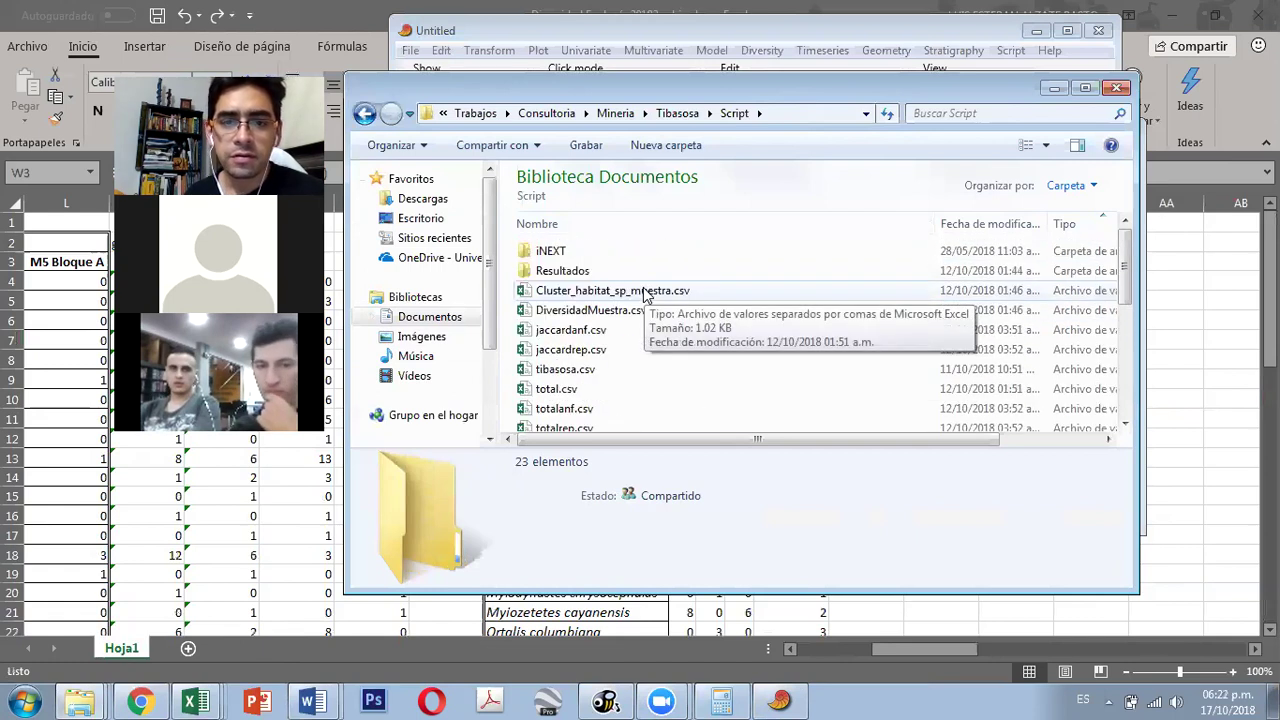
pyautogui.doubleClick(576, 270)
pyautogui.click(592, 293)
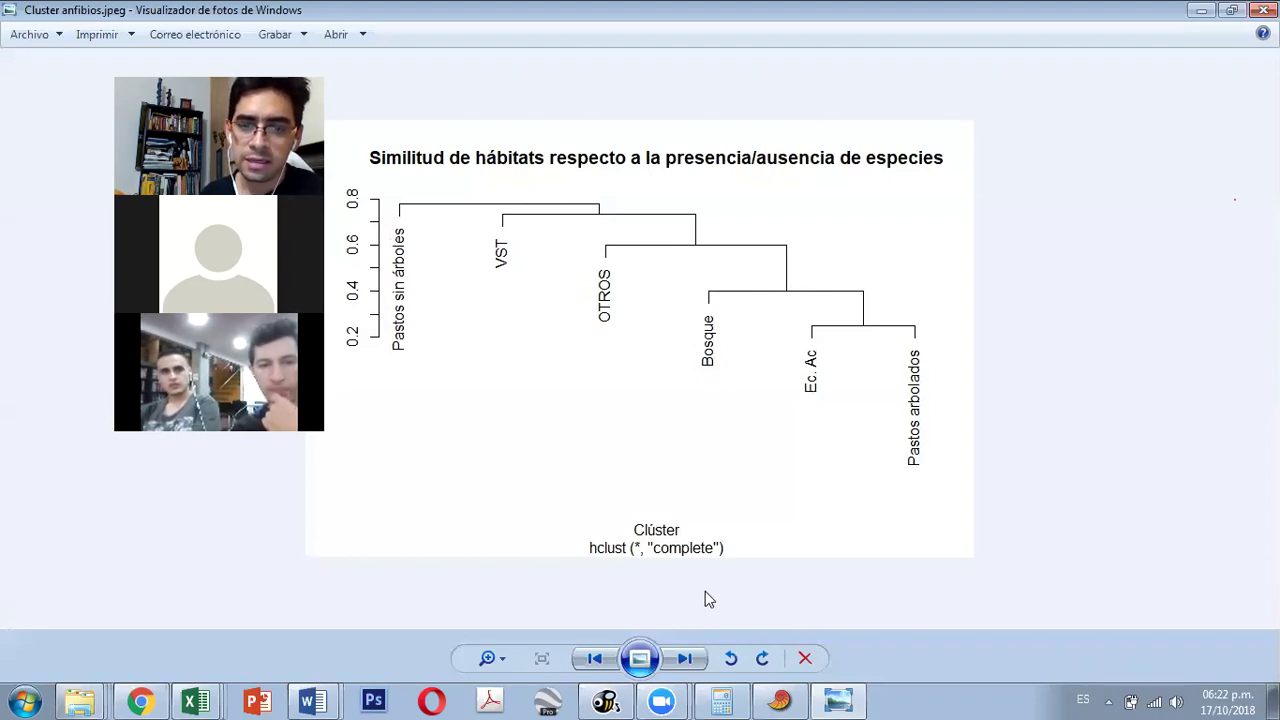
# Step: Page through the result images Cluster reptiles, Curvas anifibios and Curvas Reptiles to examine the habitat clusters and species diversity curves
pyautogui.click(692, 657)
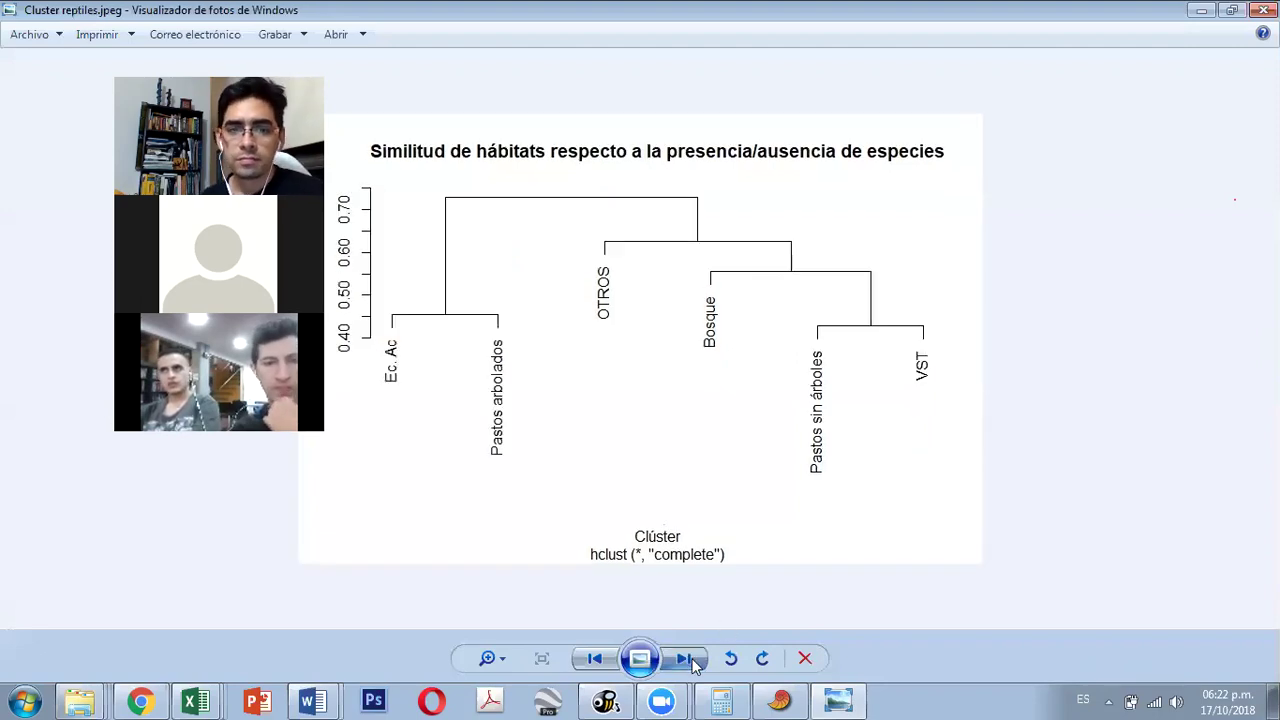
pyautogui.click(695, 662)
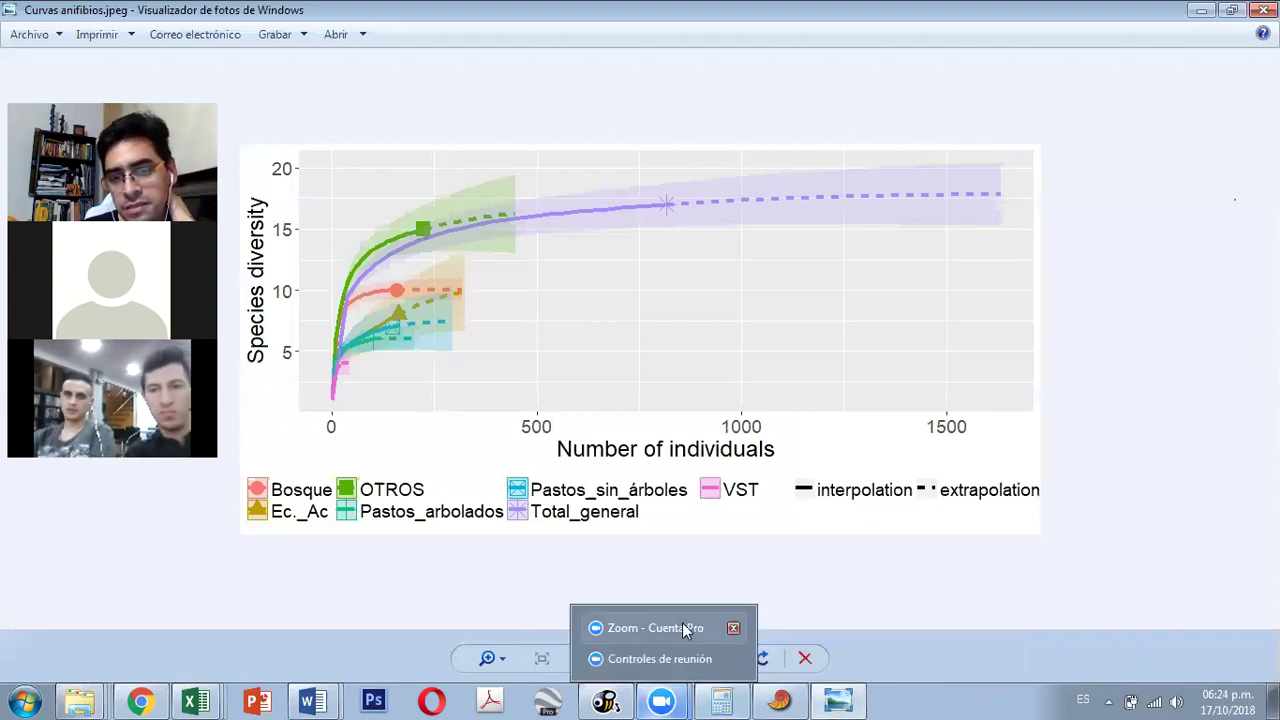
pyautogui.click(685, 659)
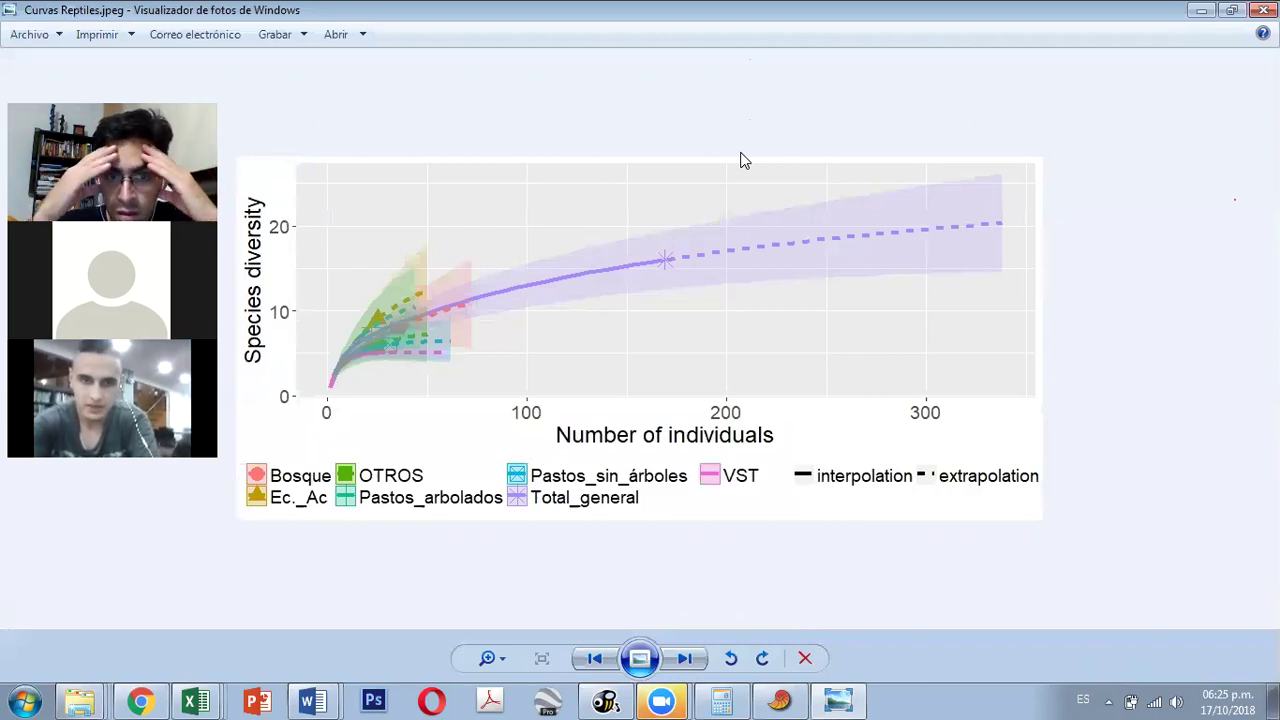
pyautogui.moveTo(668, 700)
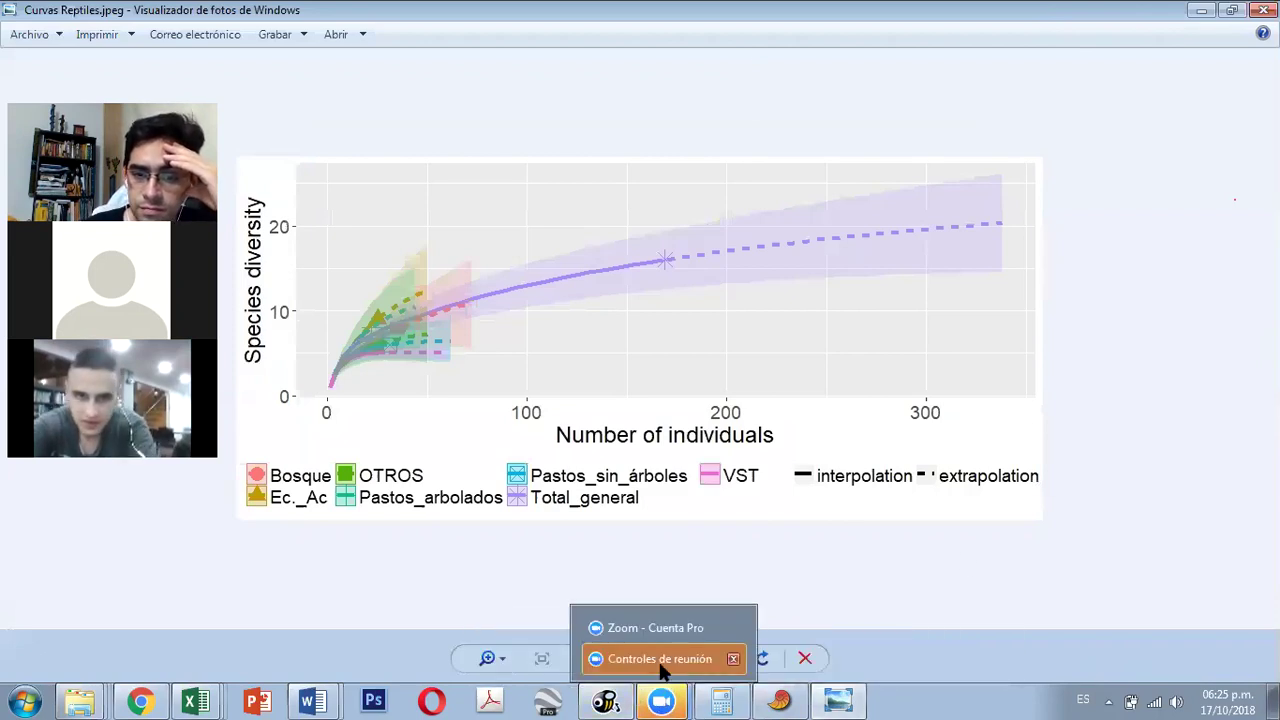
pyautogui.click(660, 660)
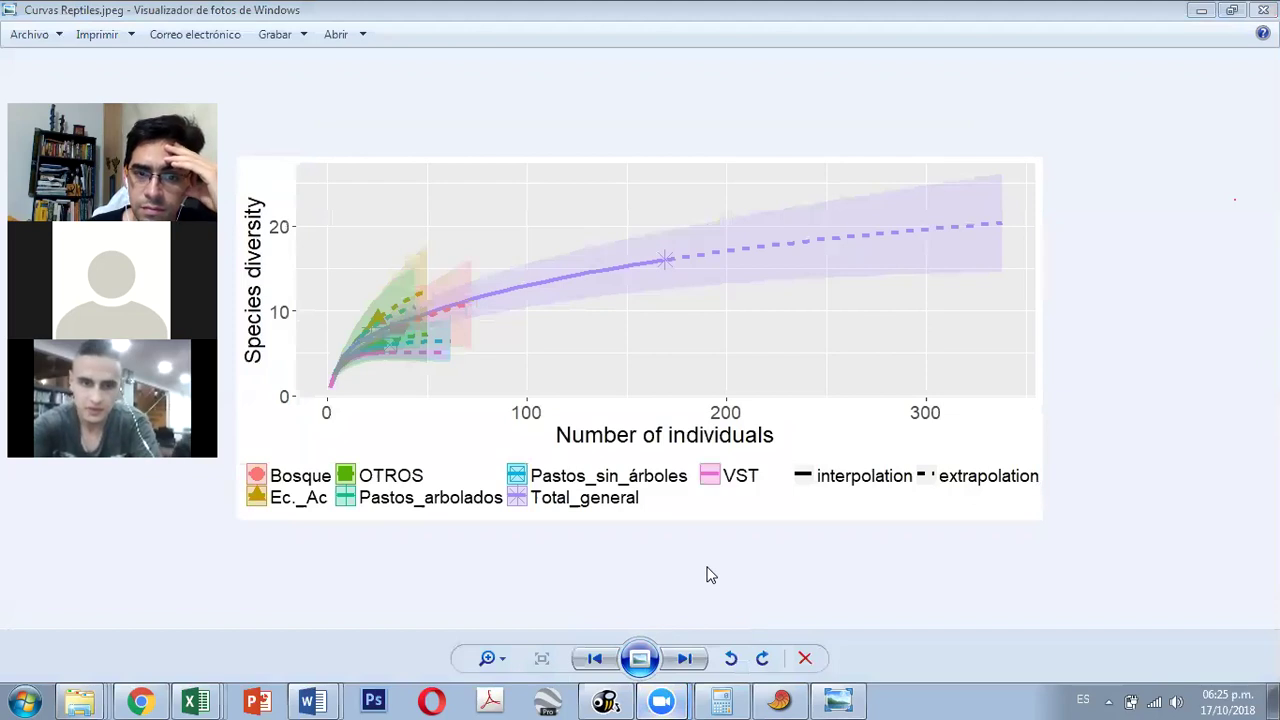
# Step: Switch back to PAST, close the SHE analysis, and start a new empty spreadsheet, discarding the unsaved data
pyautogui.moveTo(833, 697)
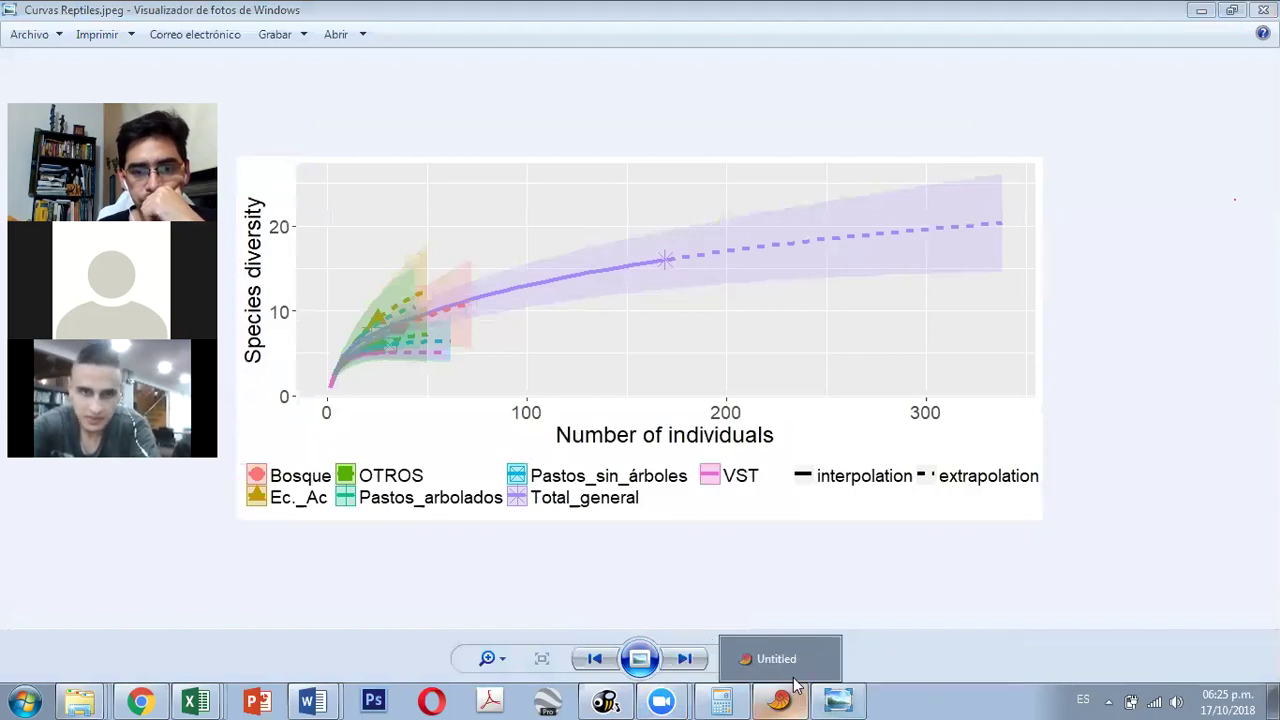
pyautogui.click(800, 697)
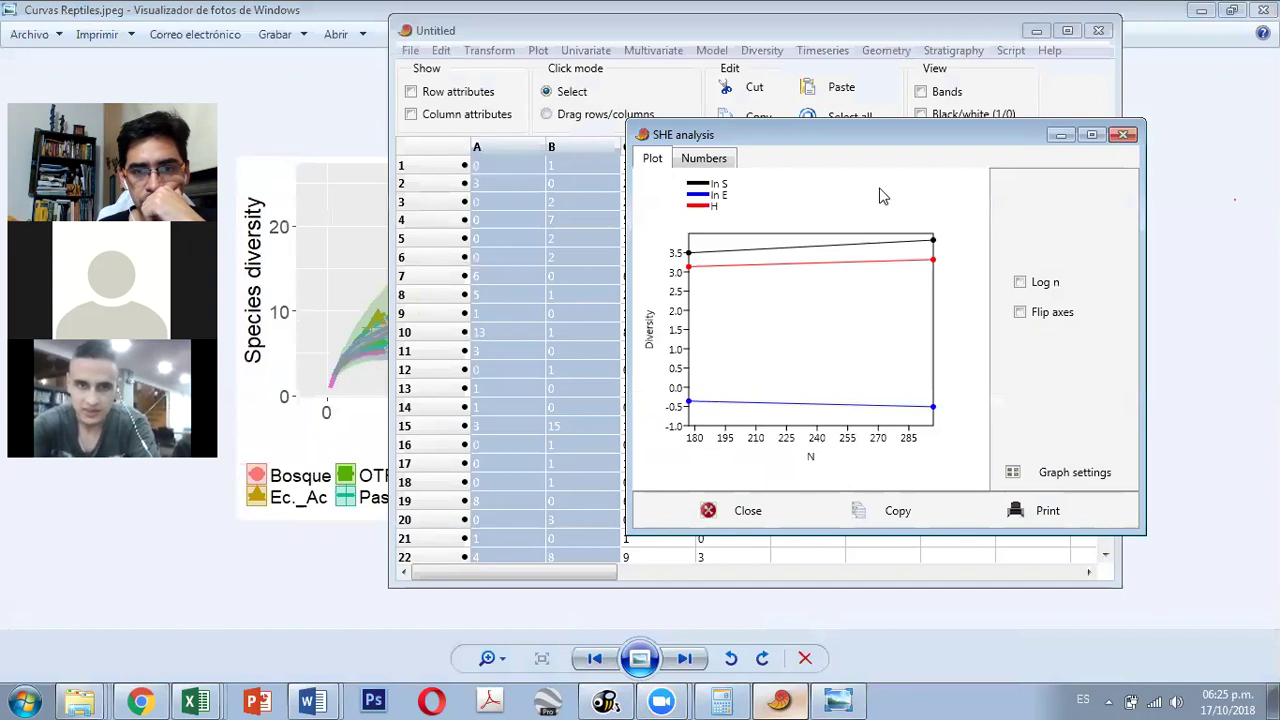
pyautogui.click(1123, 136)
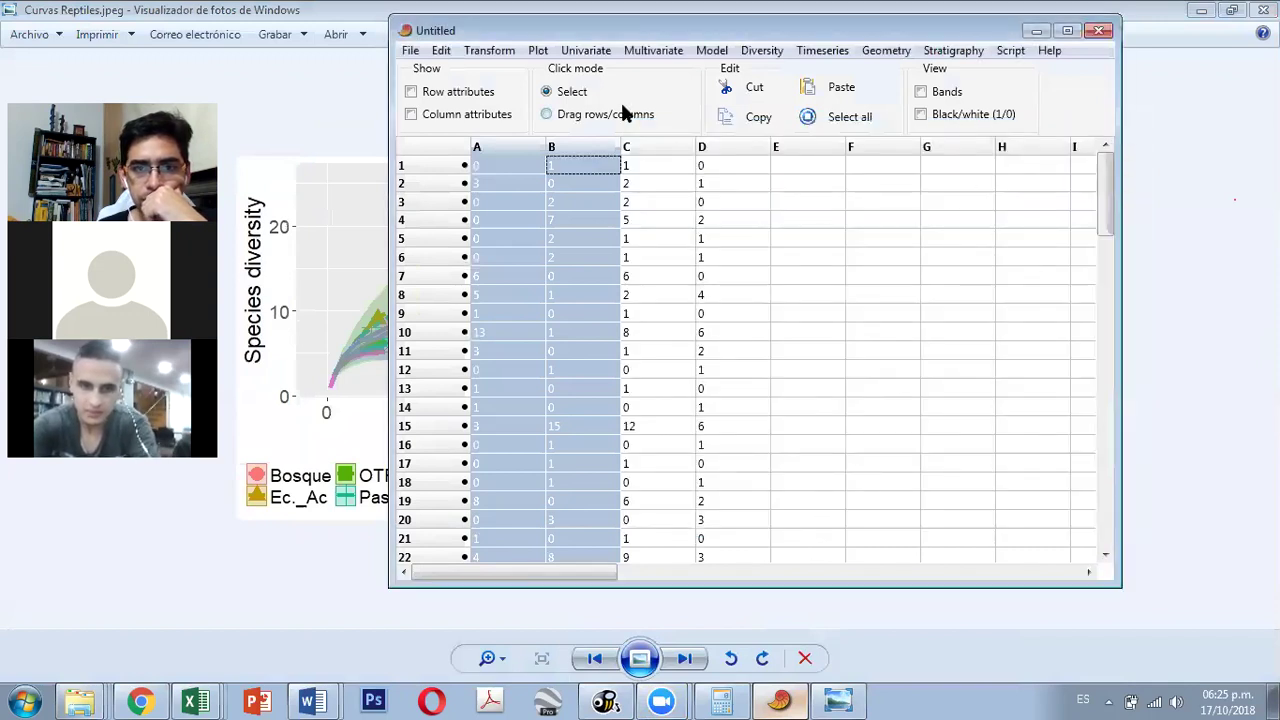
pyautogui.click(411, 51)
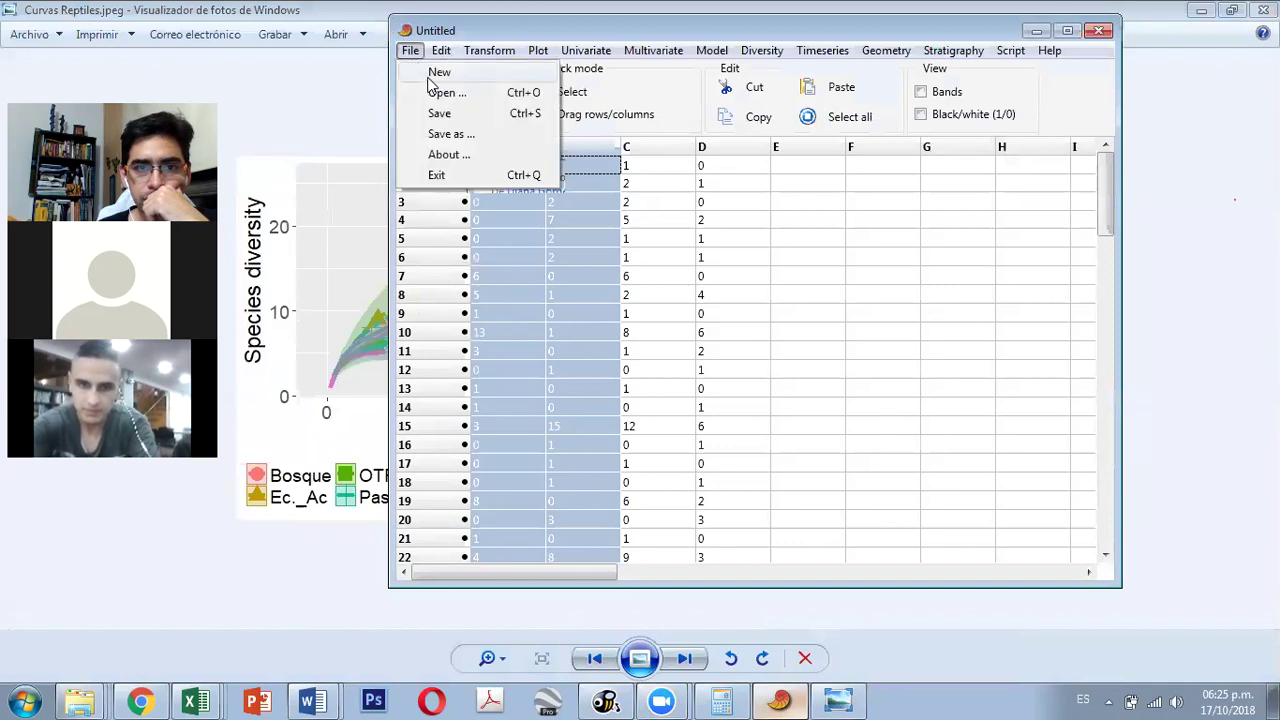
pyautogui.click(437, 73)
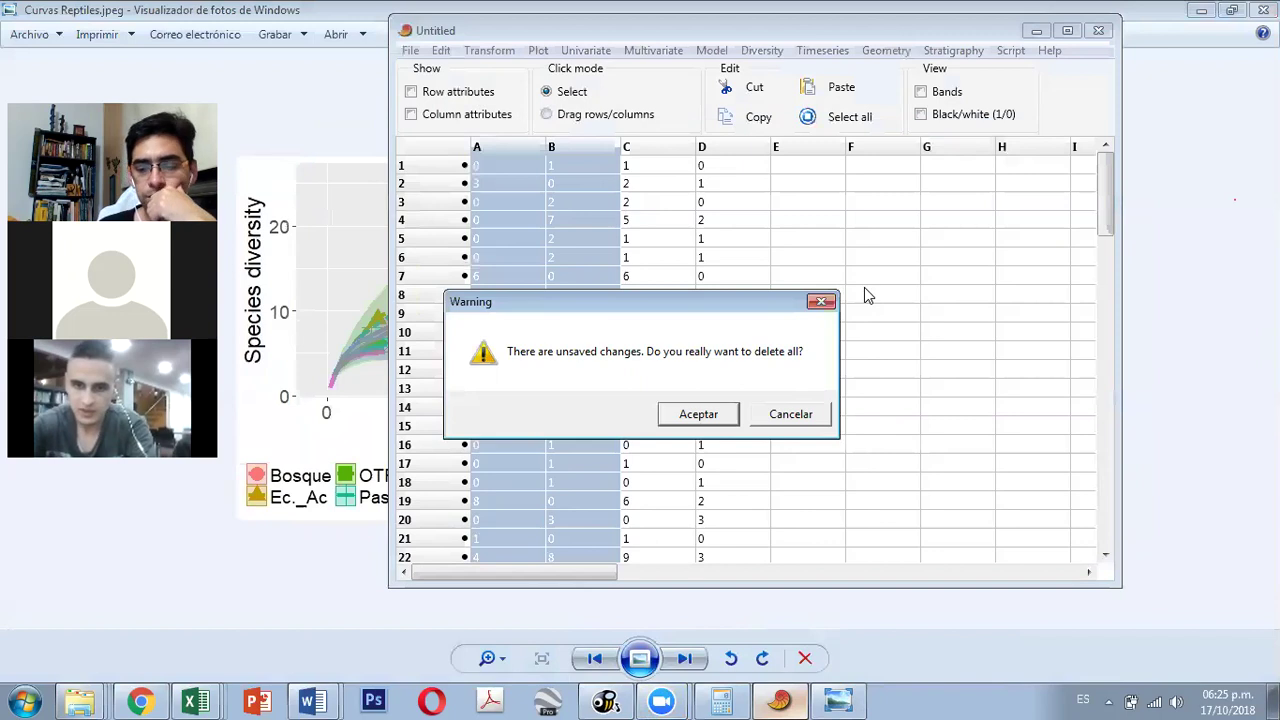
pyautogui.press('Return')
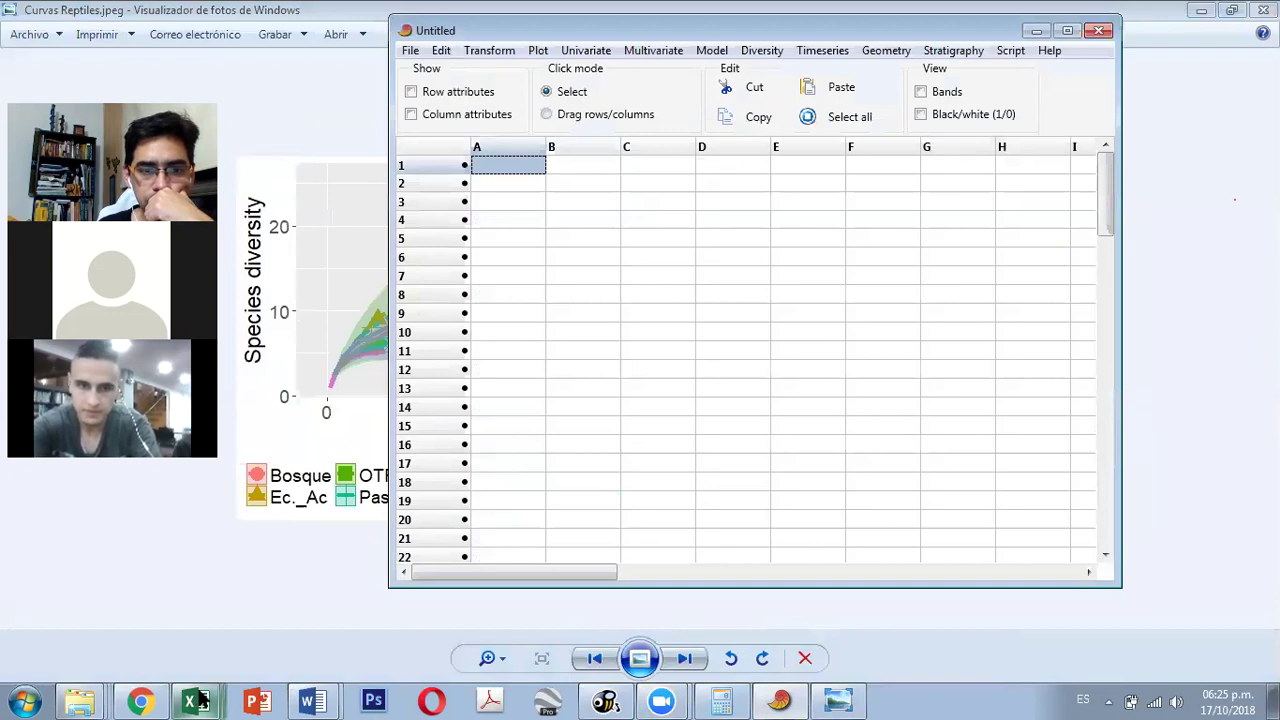
# Step: Switch to the Diversidad Ecología 20182 workbook in Excel and locate the transposed species table with the Arb and Bl A rows
pyautogui.click(200, 702)
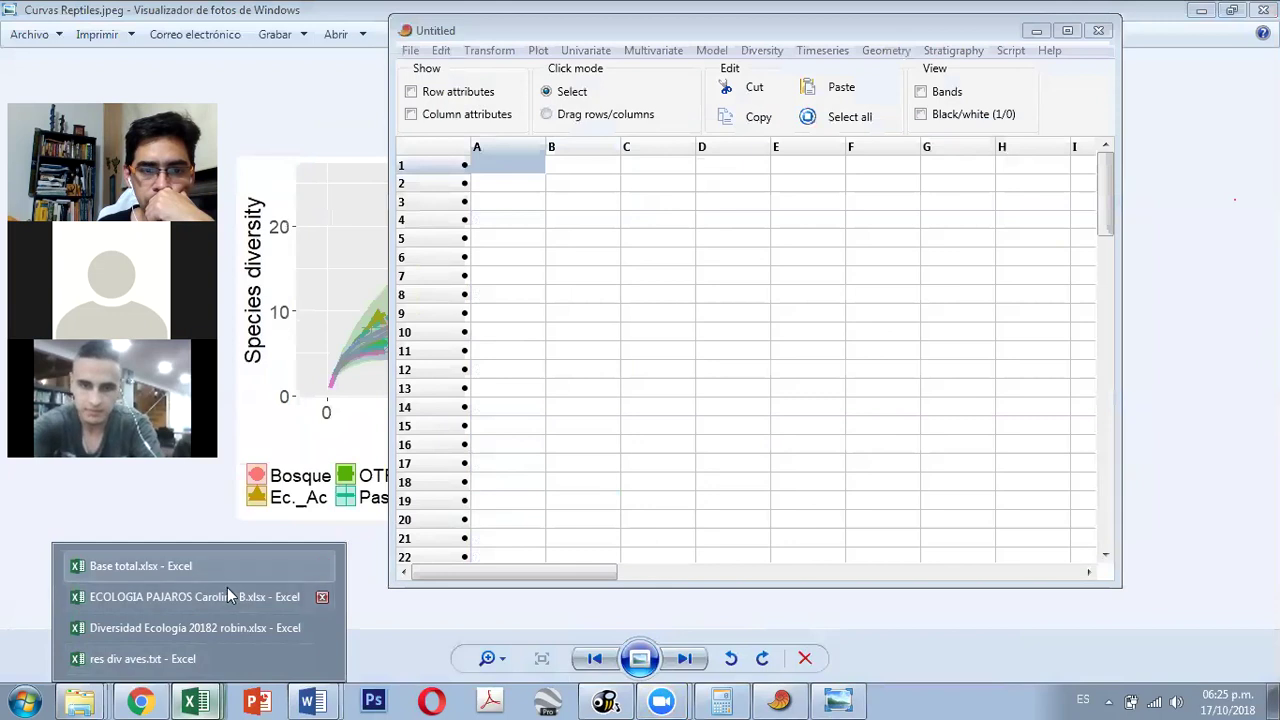
pyautogui.click(237, 628)
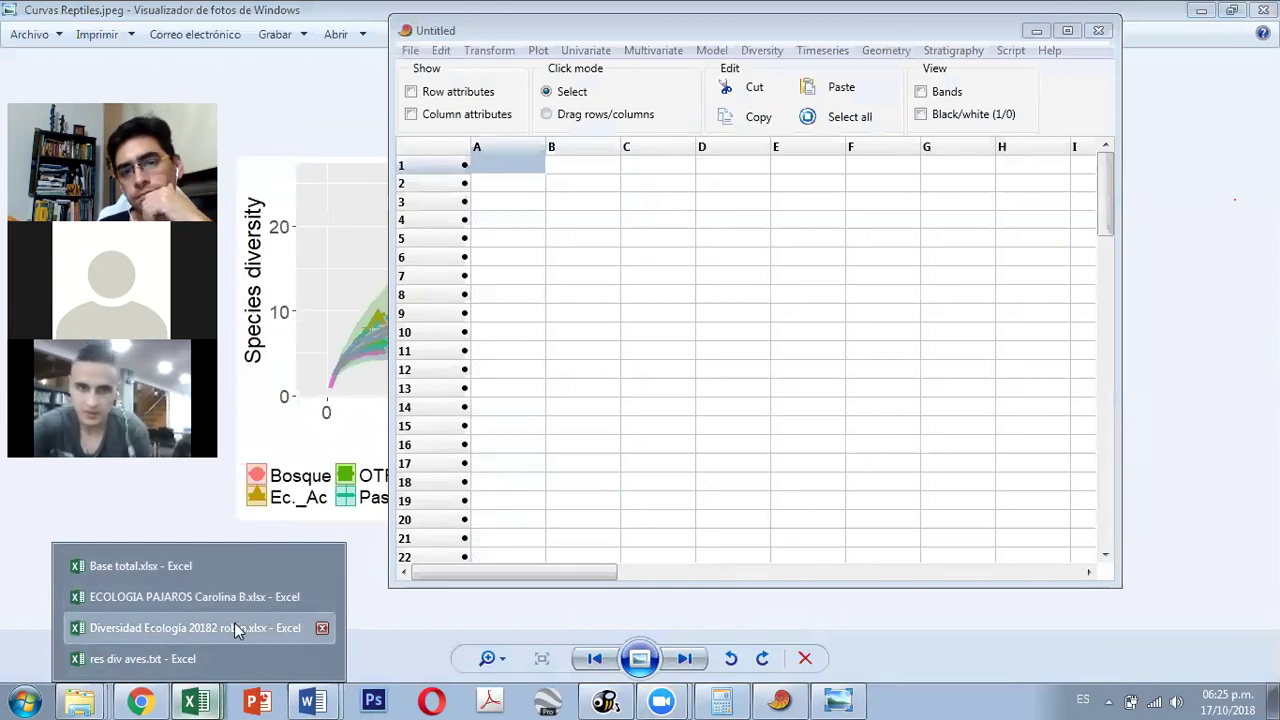
pyautogui.scroll(-3, 932, 492)
pyautogui.scroll(-17, 932, 492)
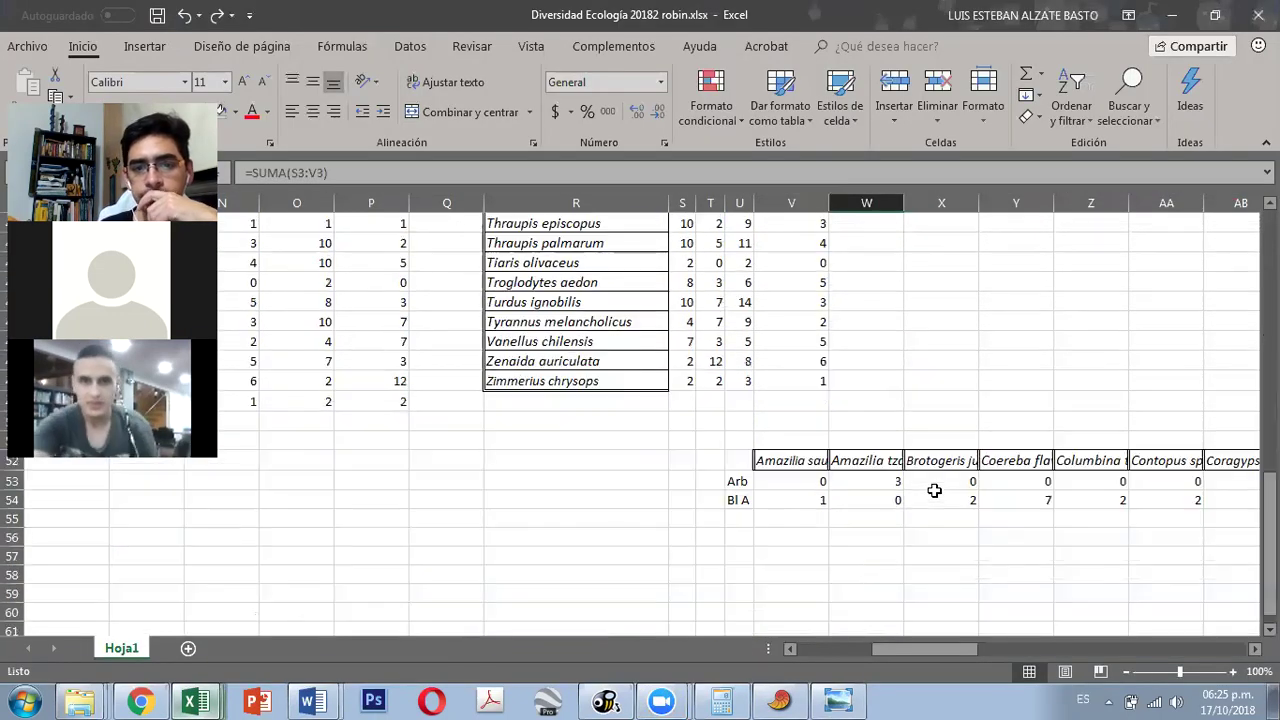
pyautogui.scroll(4, 932, 480)
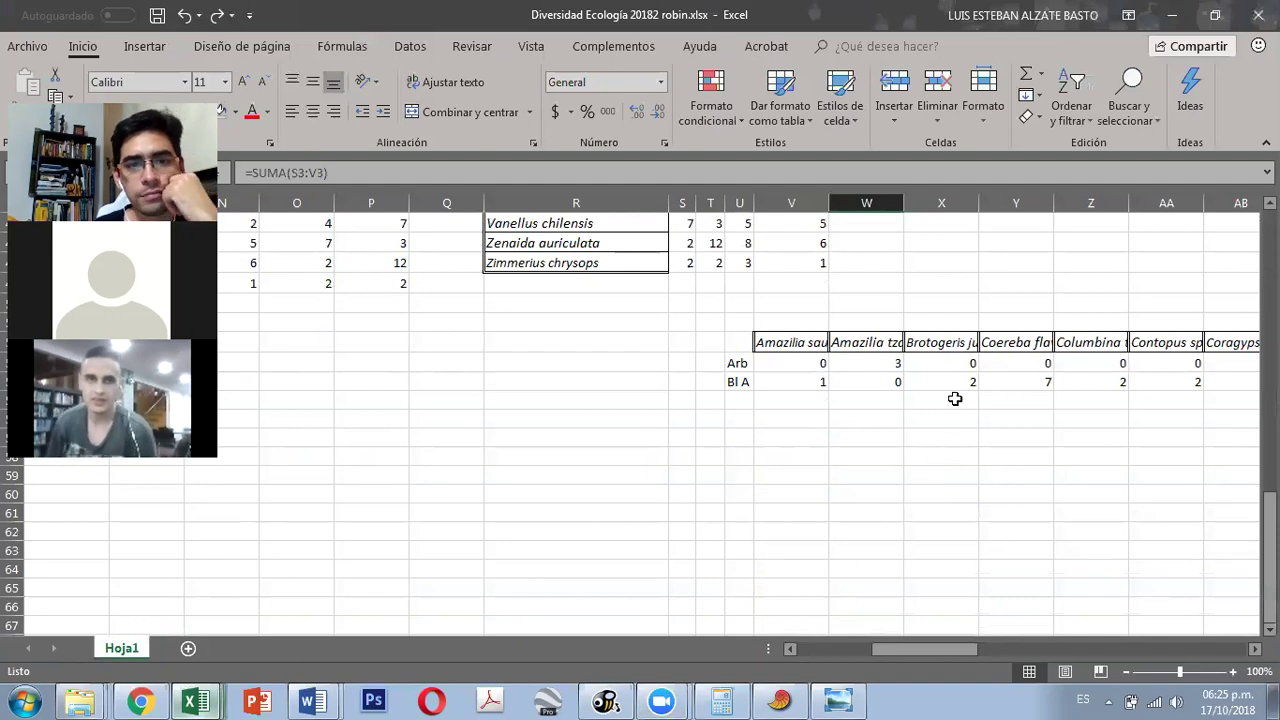